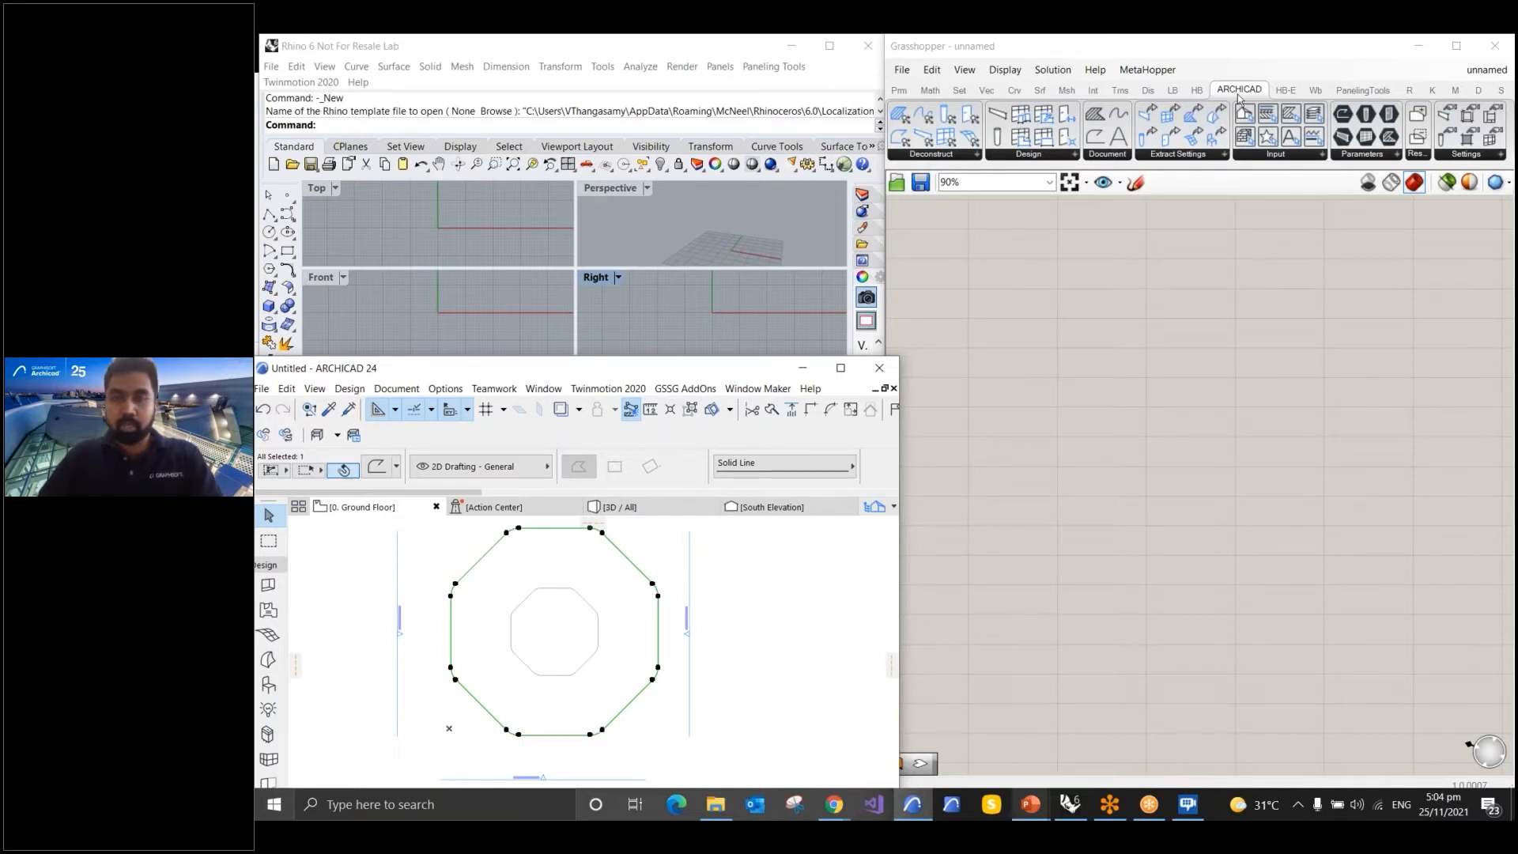
Add an ARCHICAD 2D Curve parameter to the empty Grasshopper canvas
mouse_move(1236, 88)
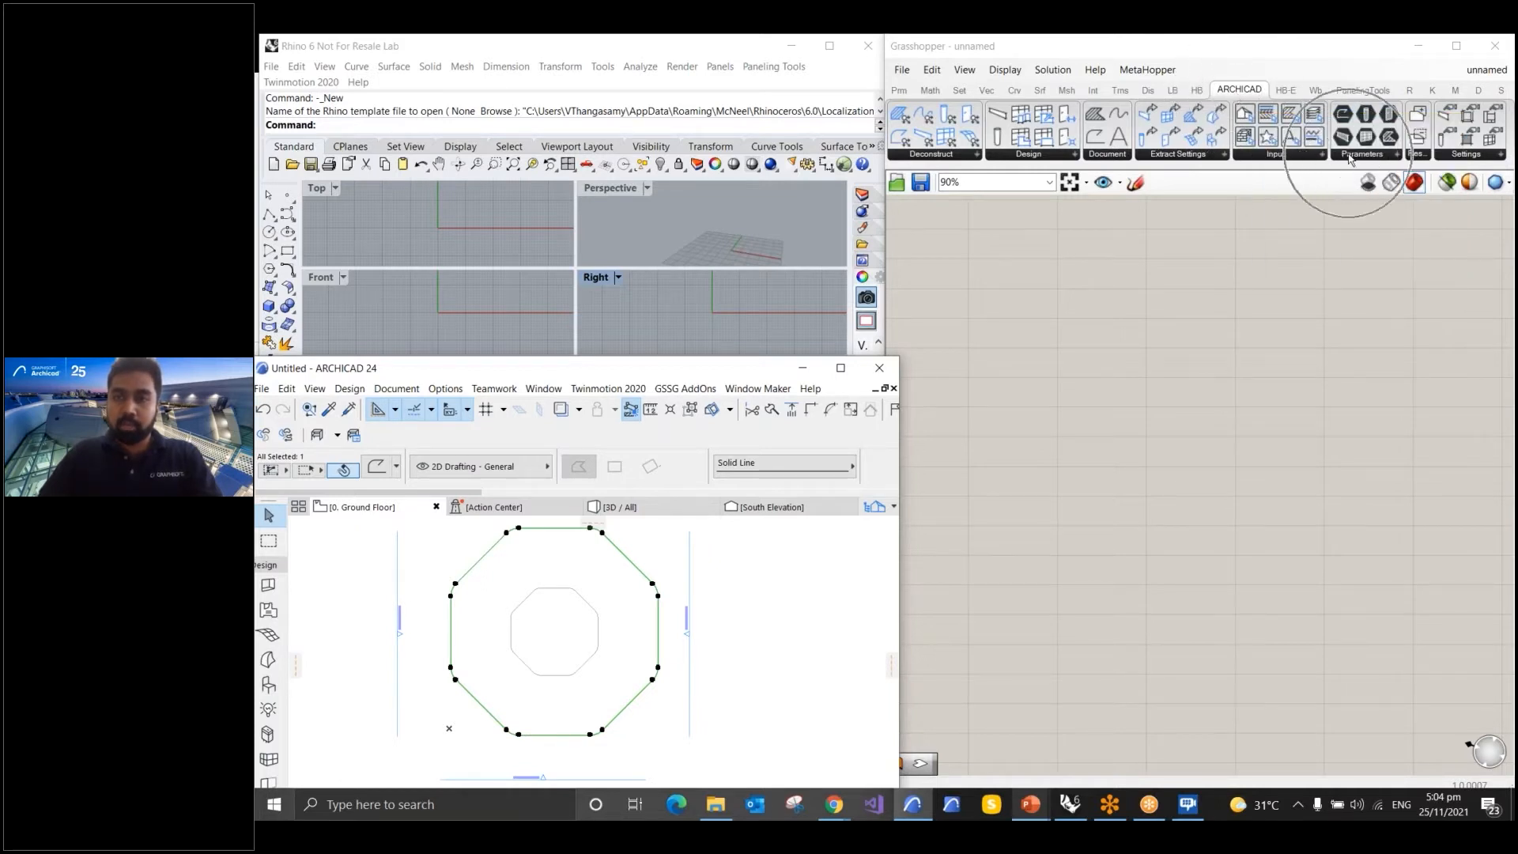
click(1350, 158)
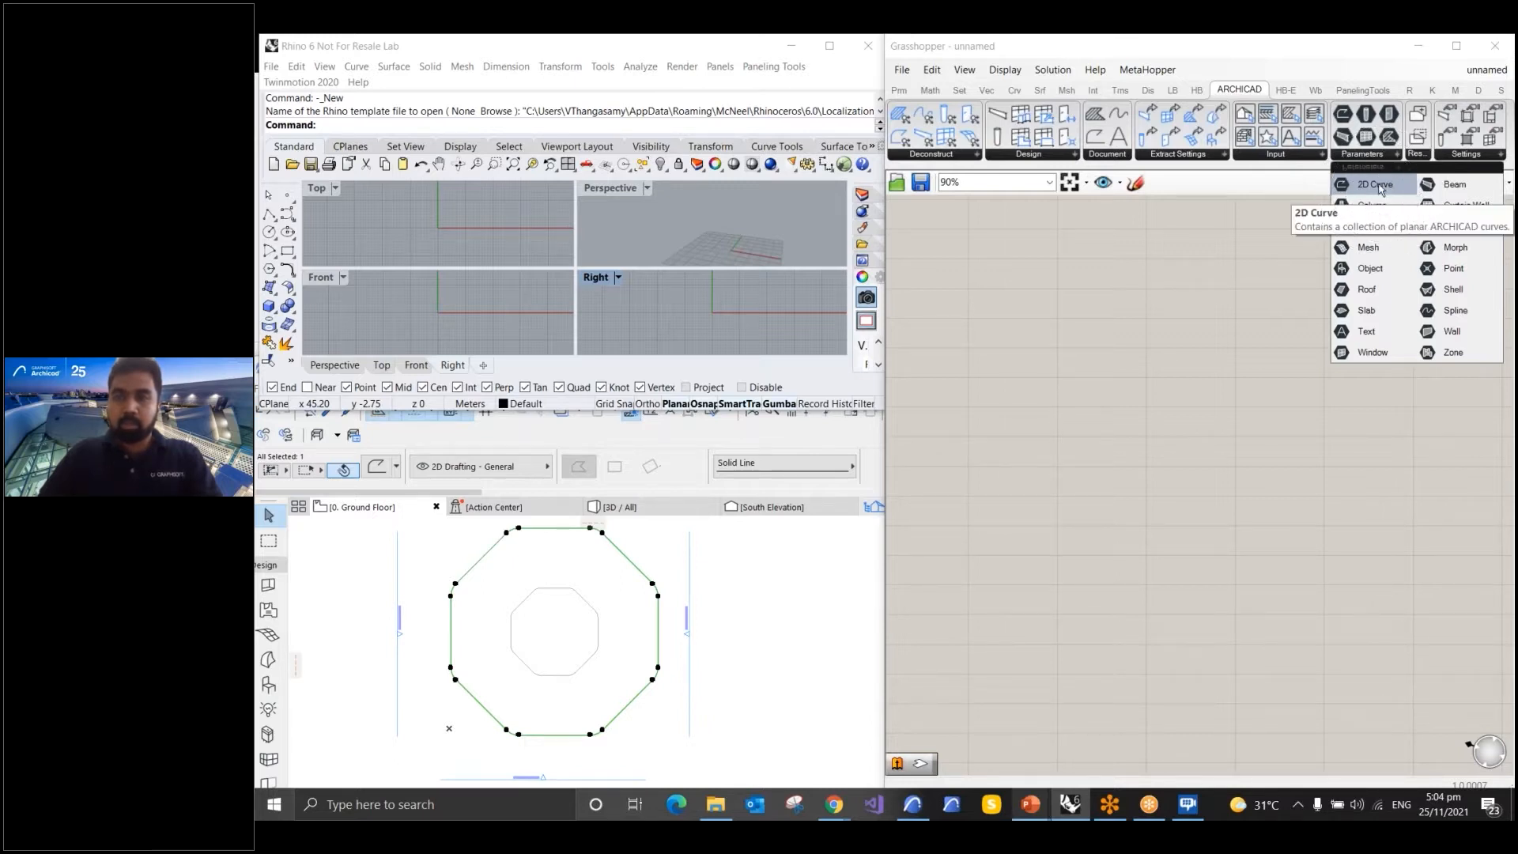
drag(1363, 202, 1022, 415)
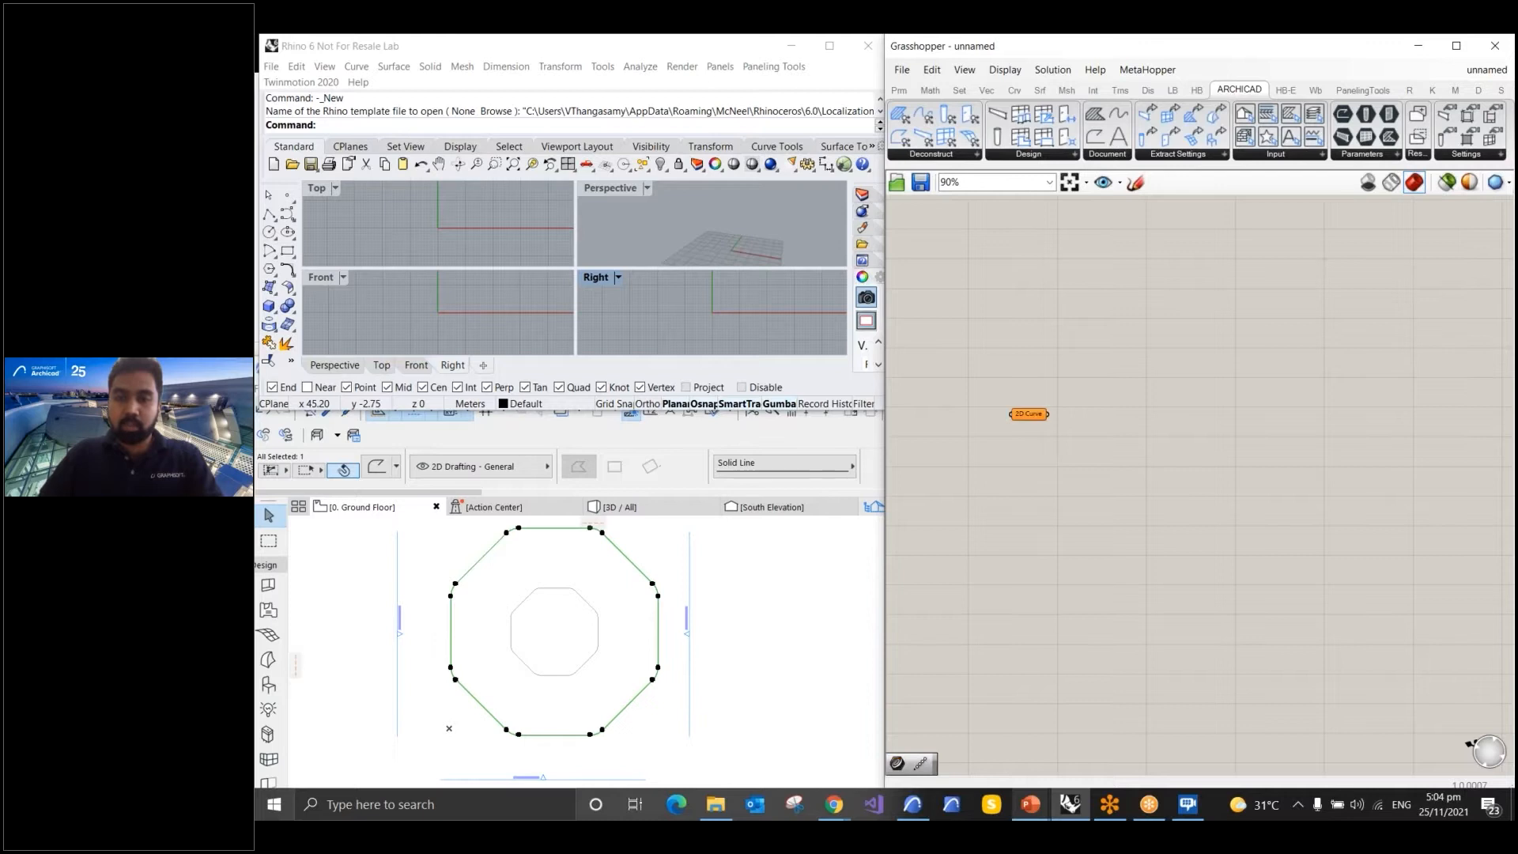
scroll(1015, 411, up, 1)
scroll(1014, 411, up, 2)
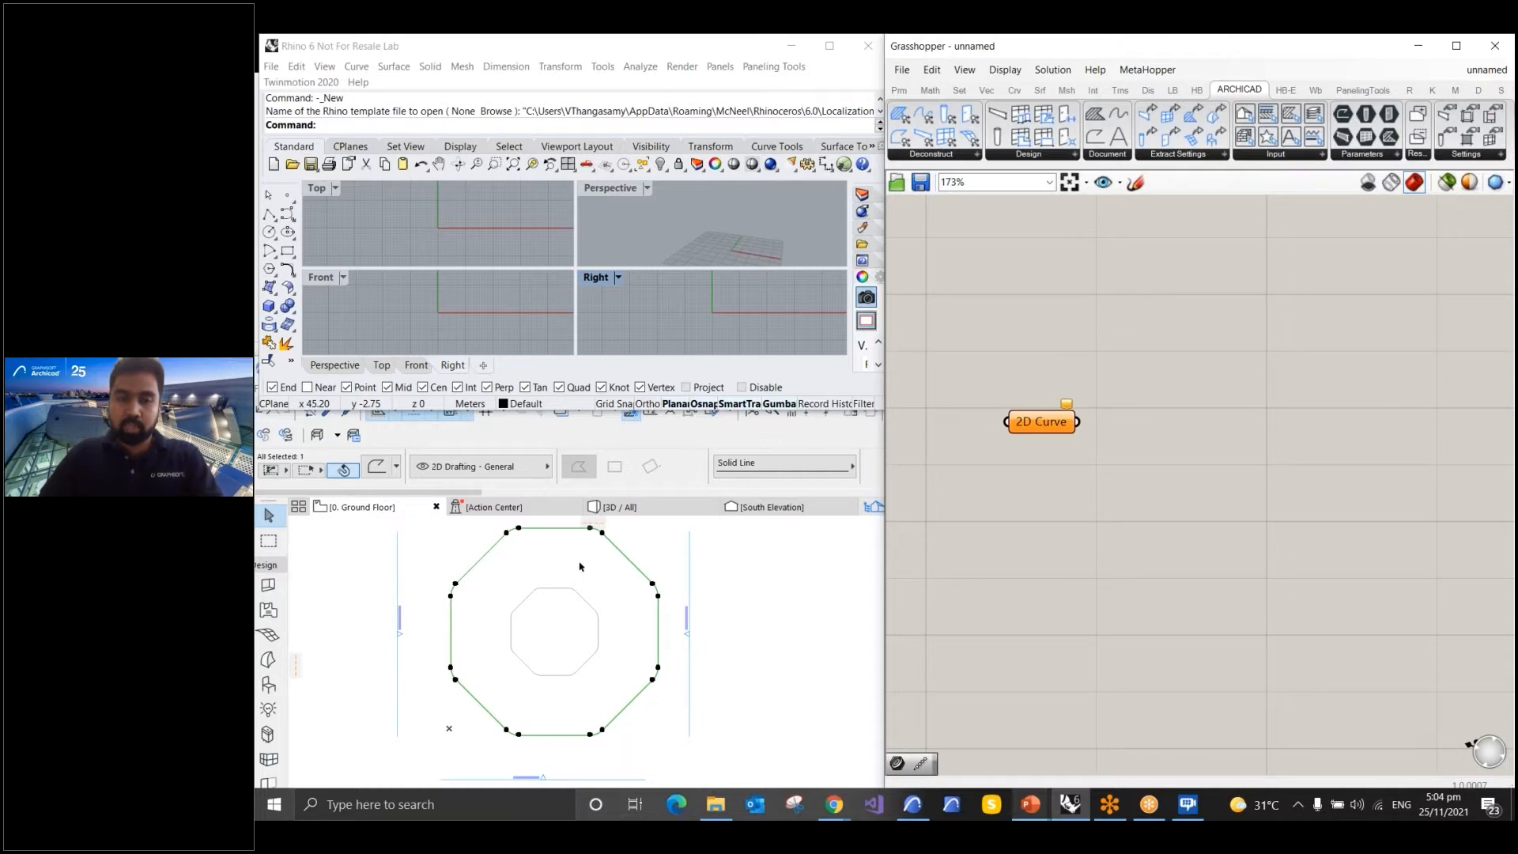
Switch to ARCHICAD and open the Grasshopper Connection palette
click(470, 483)
click(266, 391)
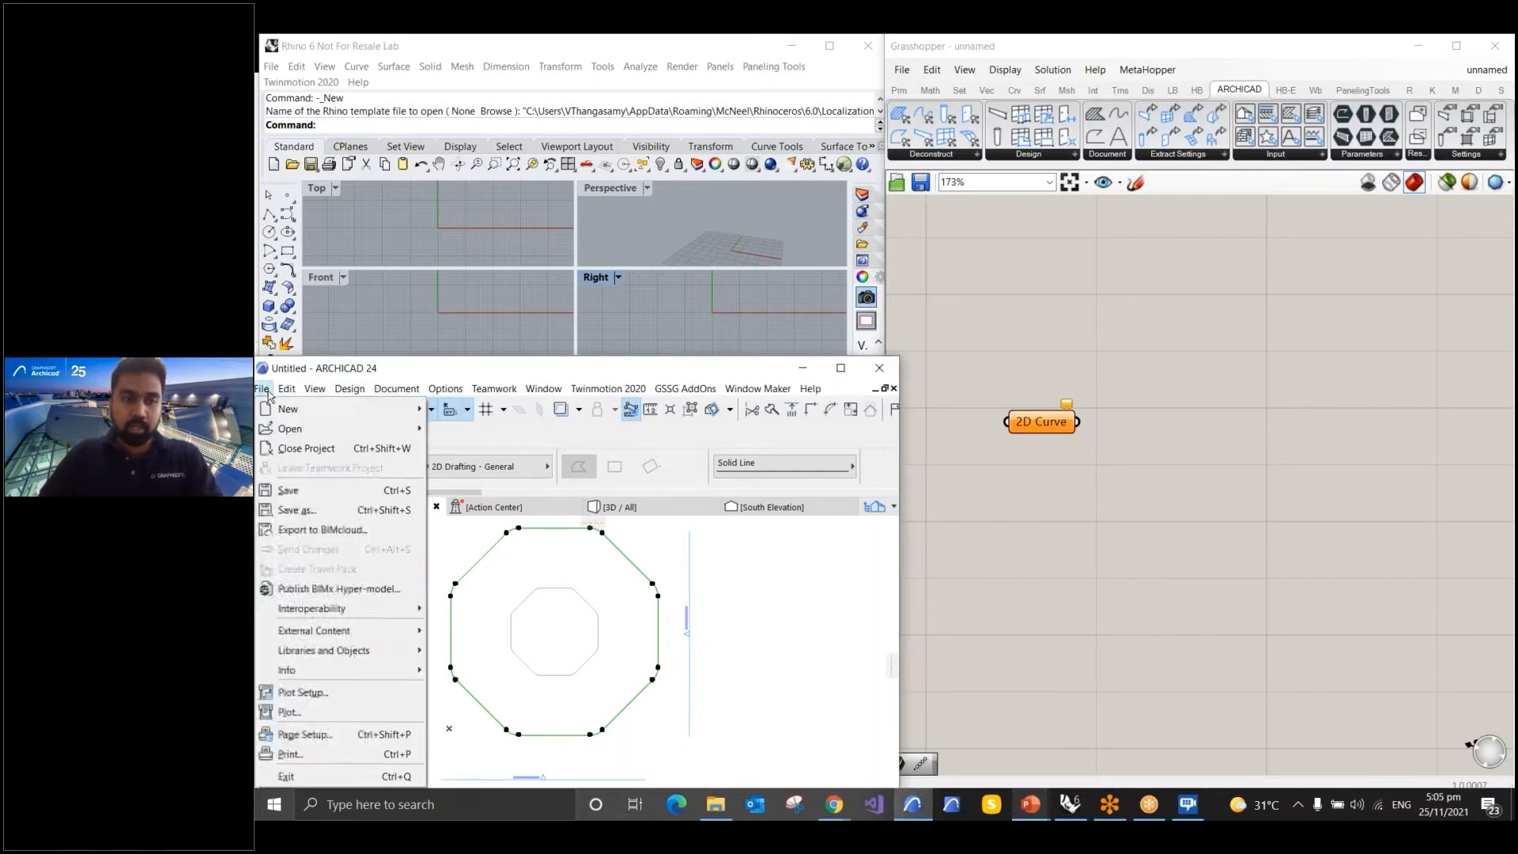
mouse_move(327, 612)
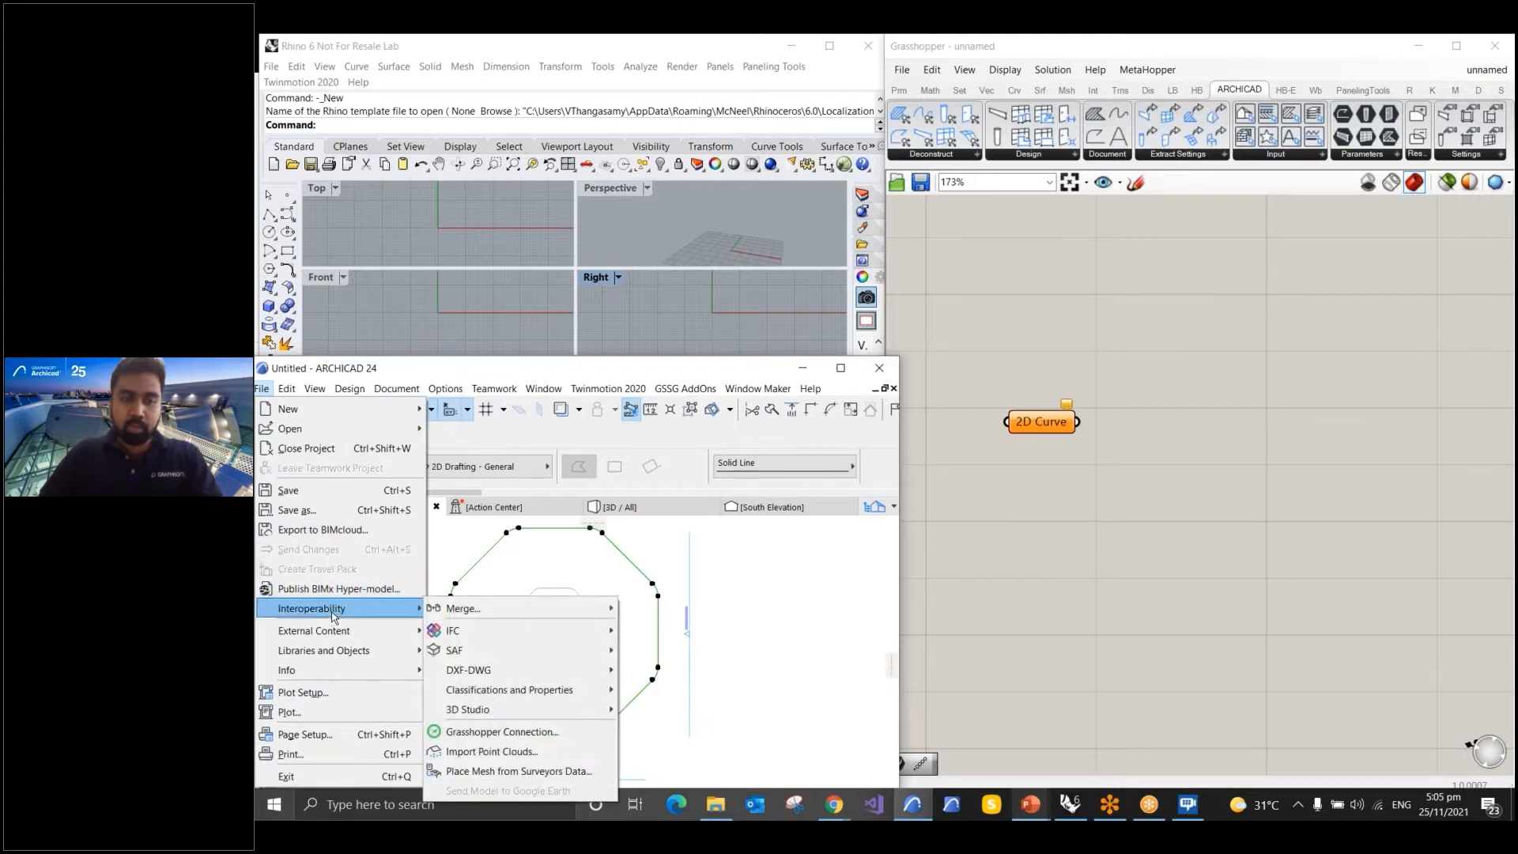
click(508, 732)
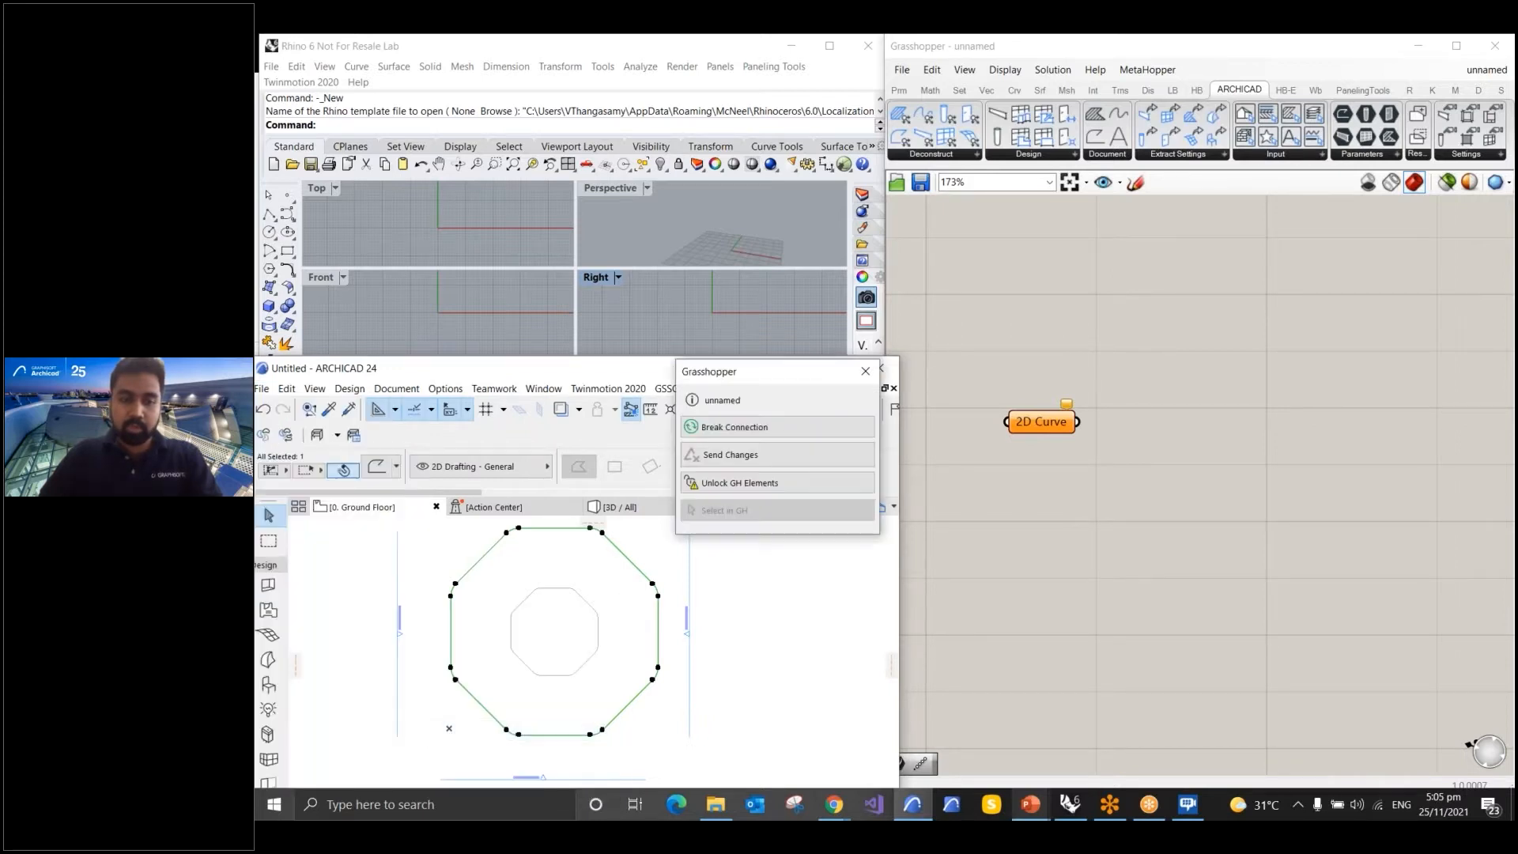
click(739, 428)
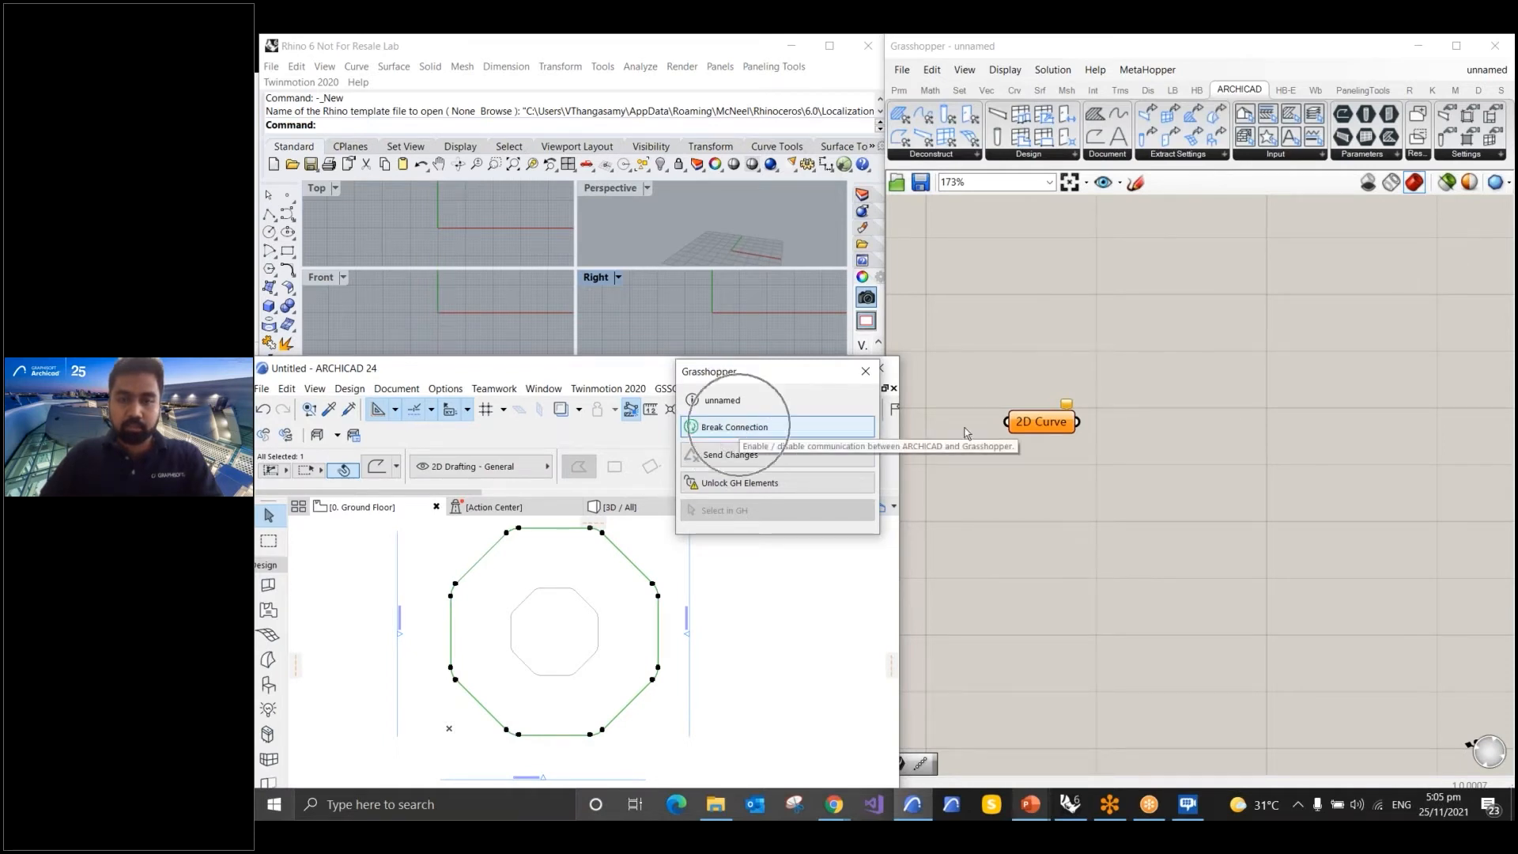
Set the outer octagon drawn in ARCHICAD as the single curve referenced by the 2D Curve parameter in Grasshopper
right_click(1049, 421)
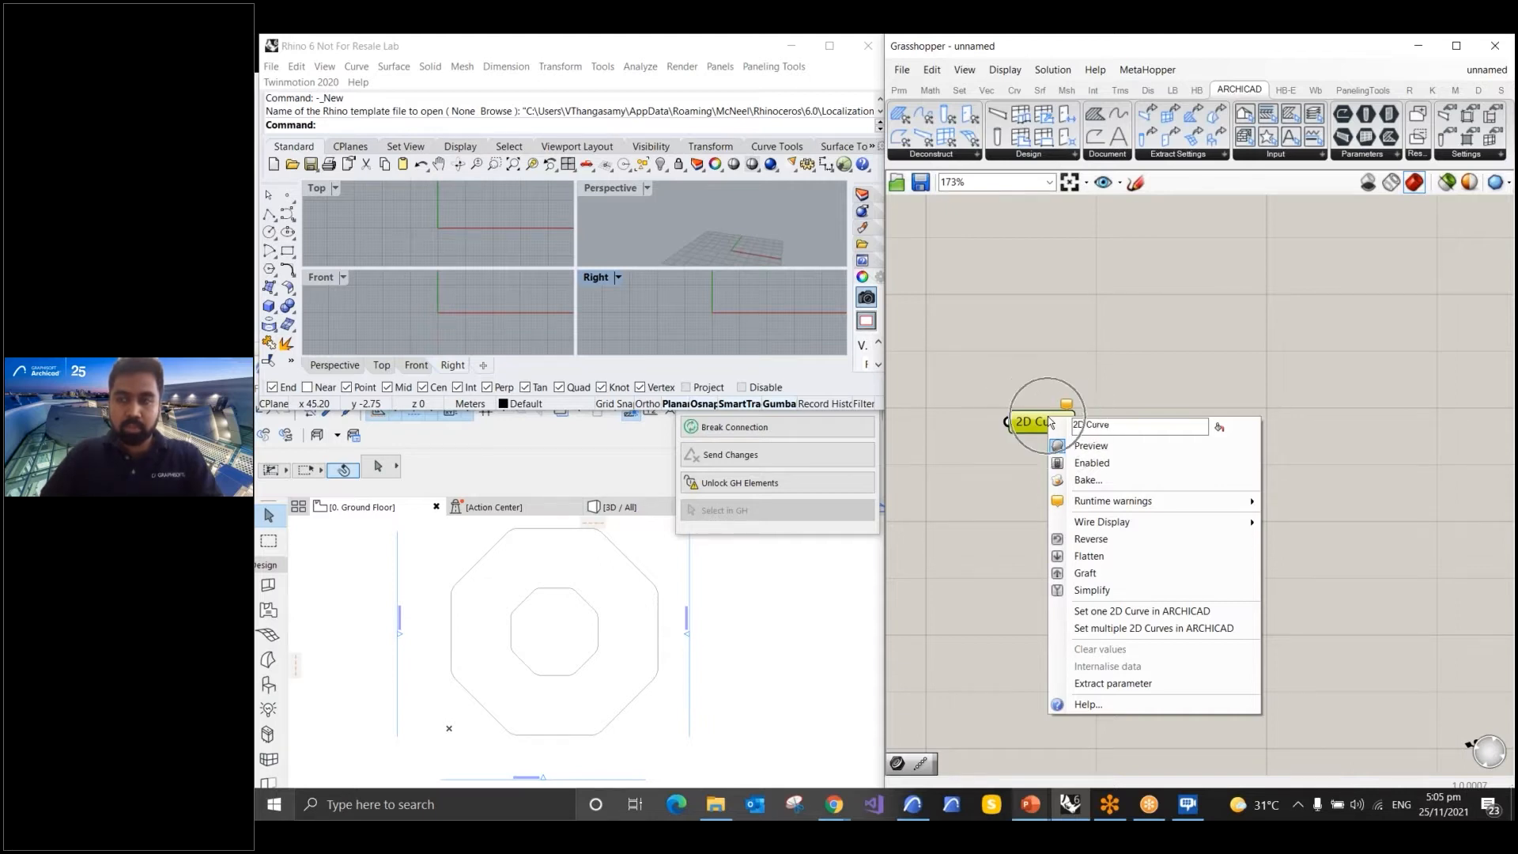
click(1133, 613)
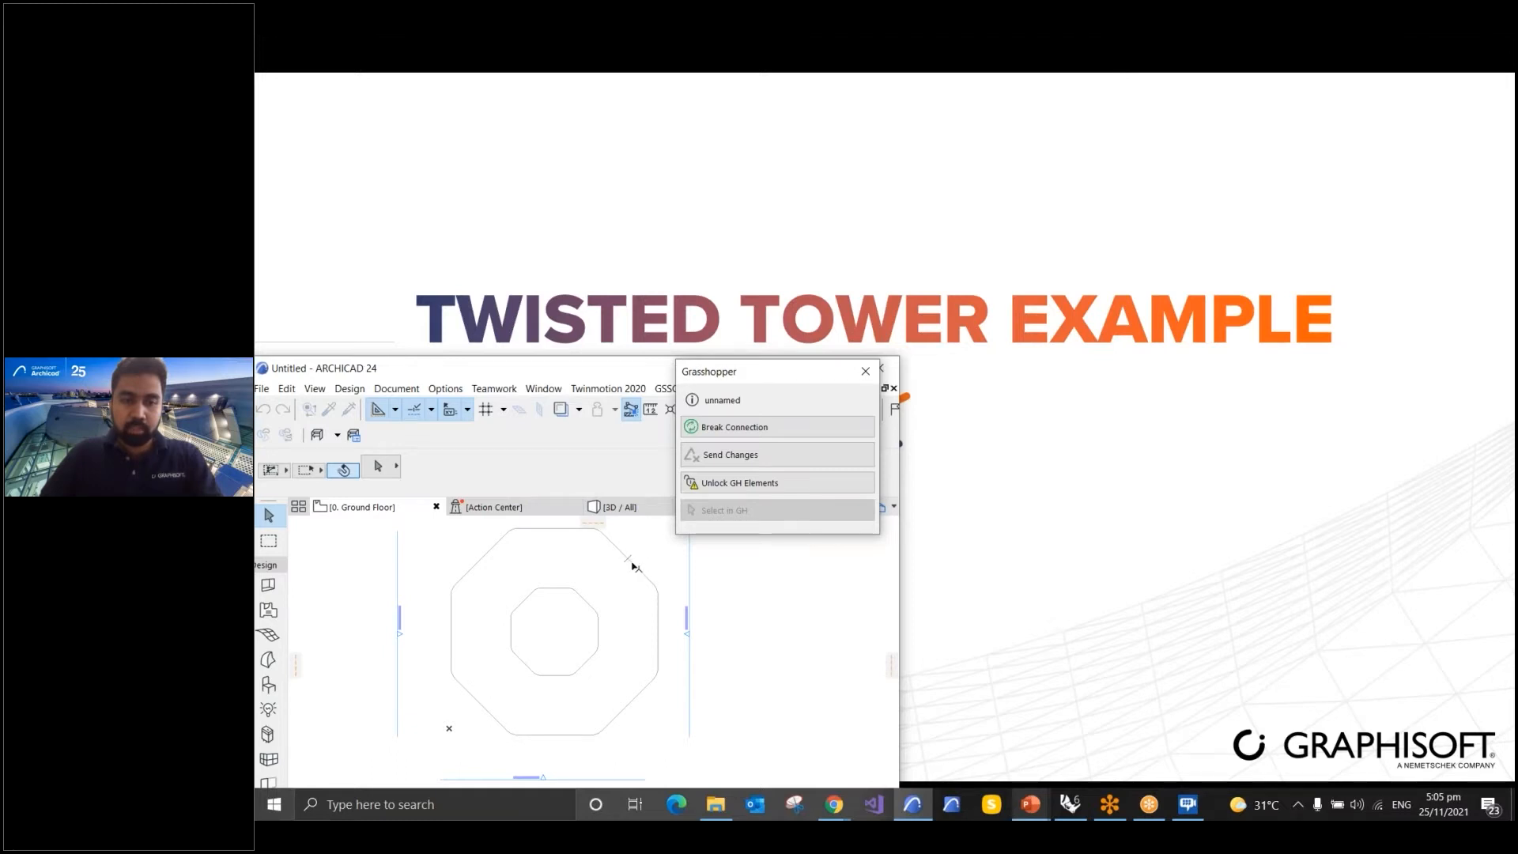
key(alt+Tab)
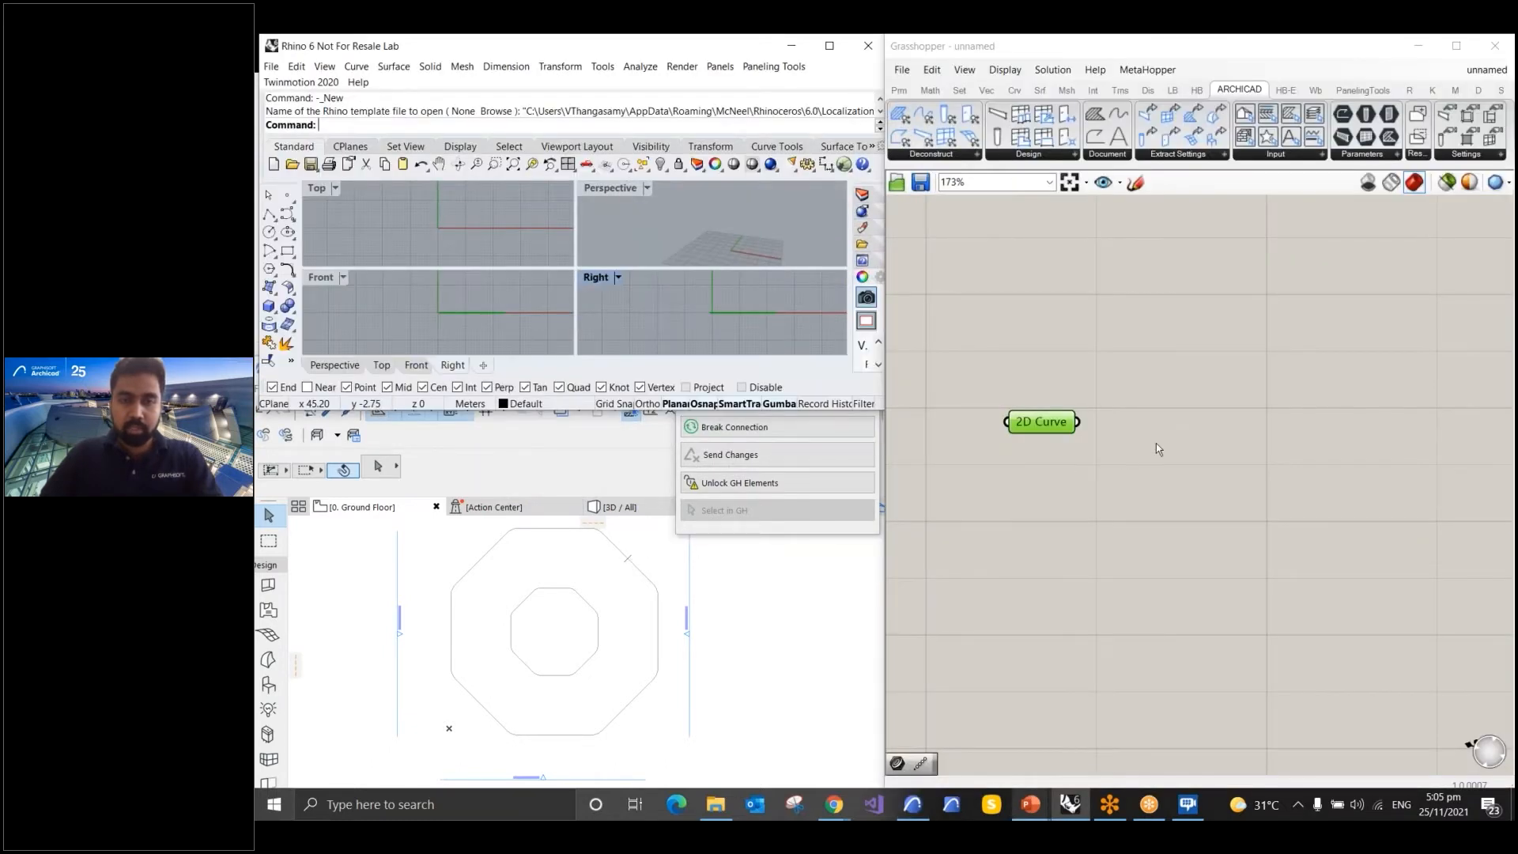
click(1157, 382)
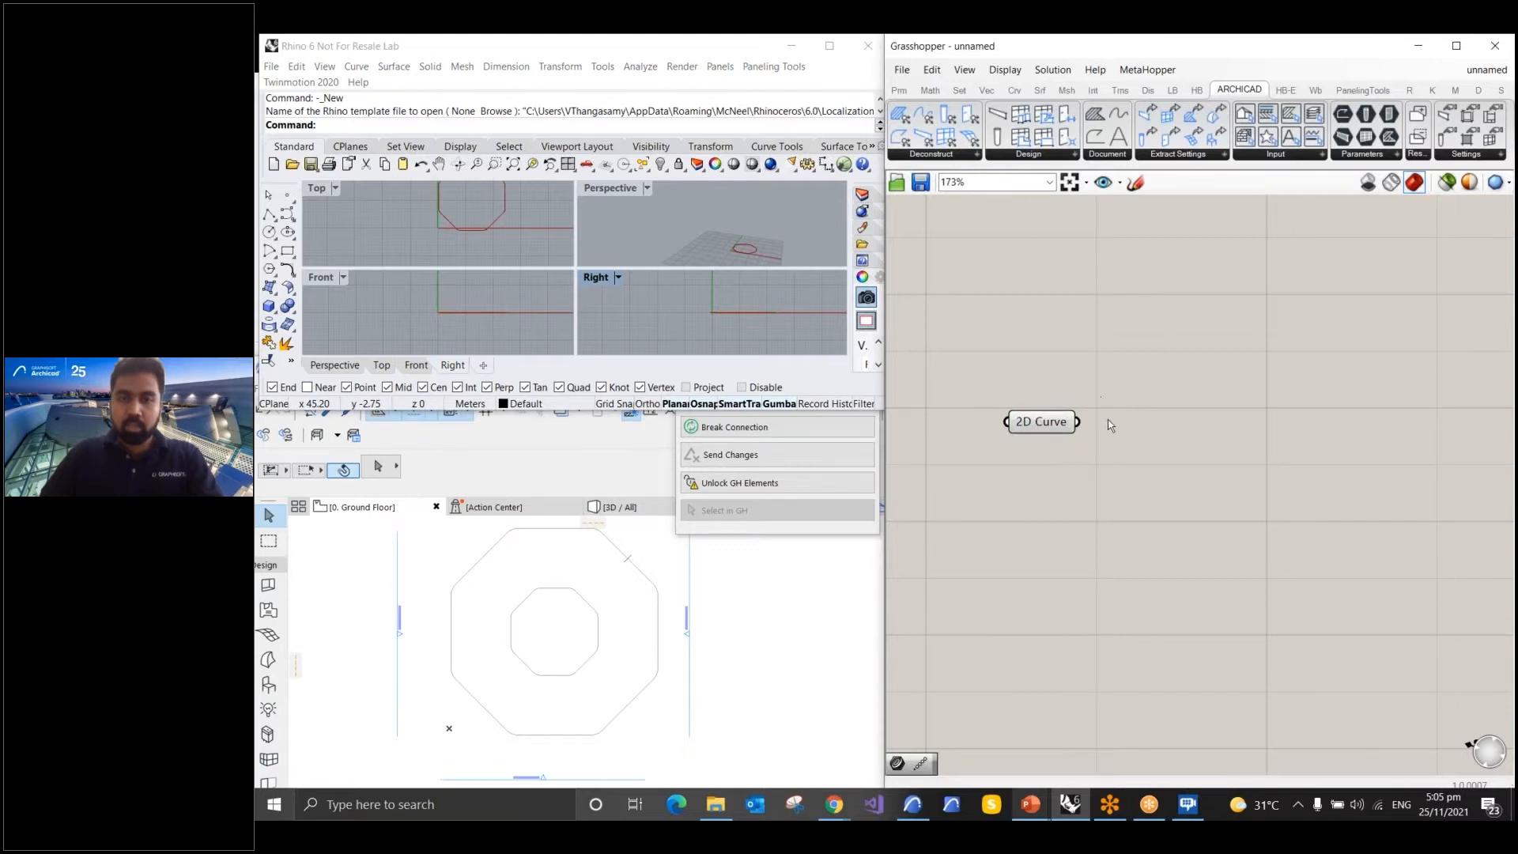
Switch to Rhino, maximize the Perspective viewport and zoom in on the octagon preview
double_click(610, 189)
scroll(647, 311, up, 5)
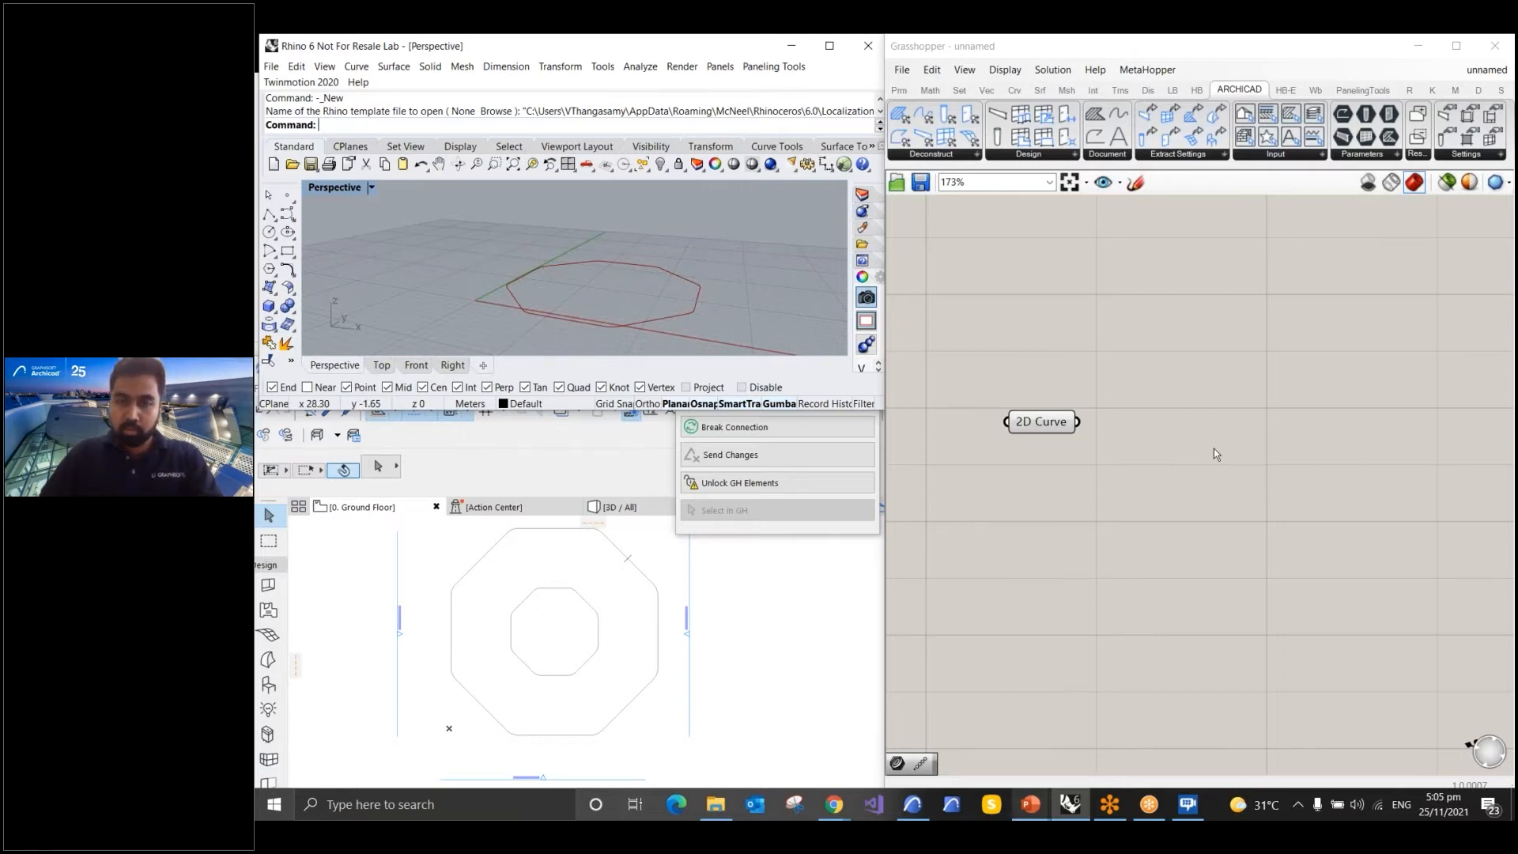
scroll(1036, 364, down, 2)
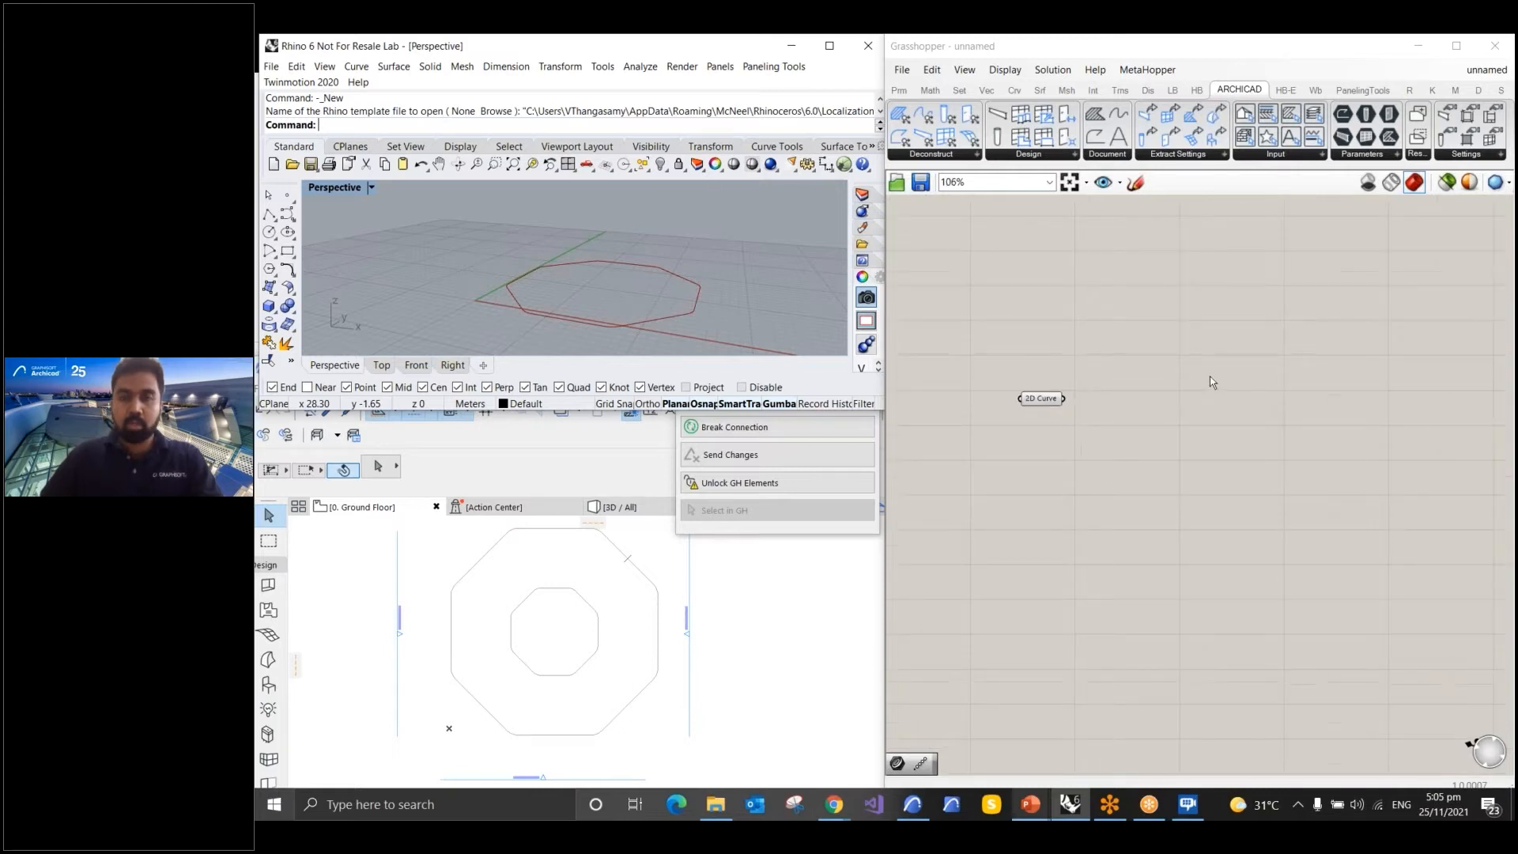
scroll(1052, 389, up, 2)
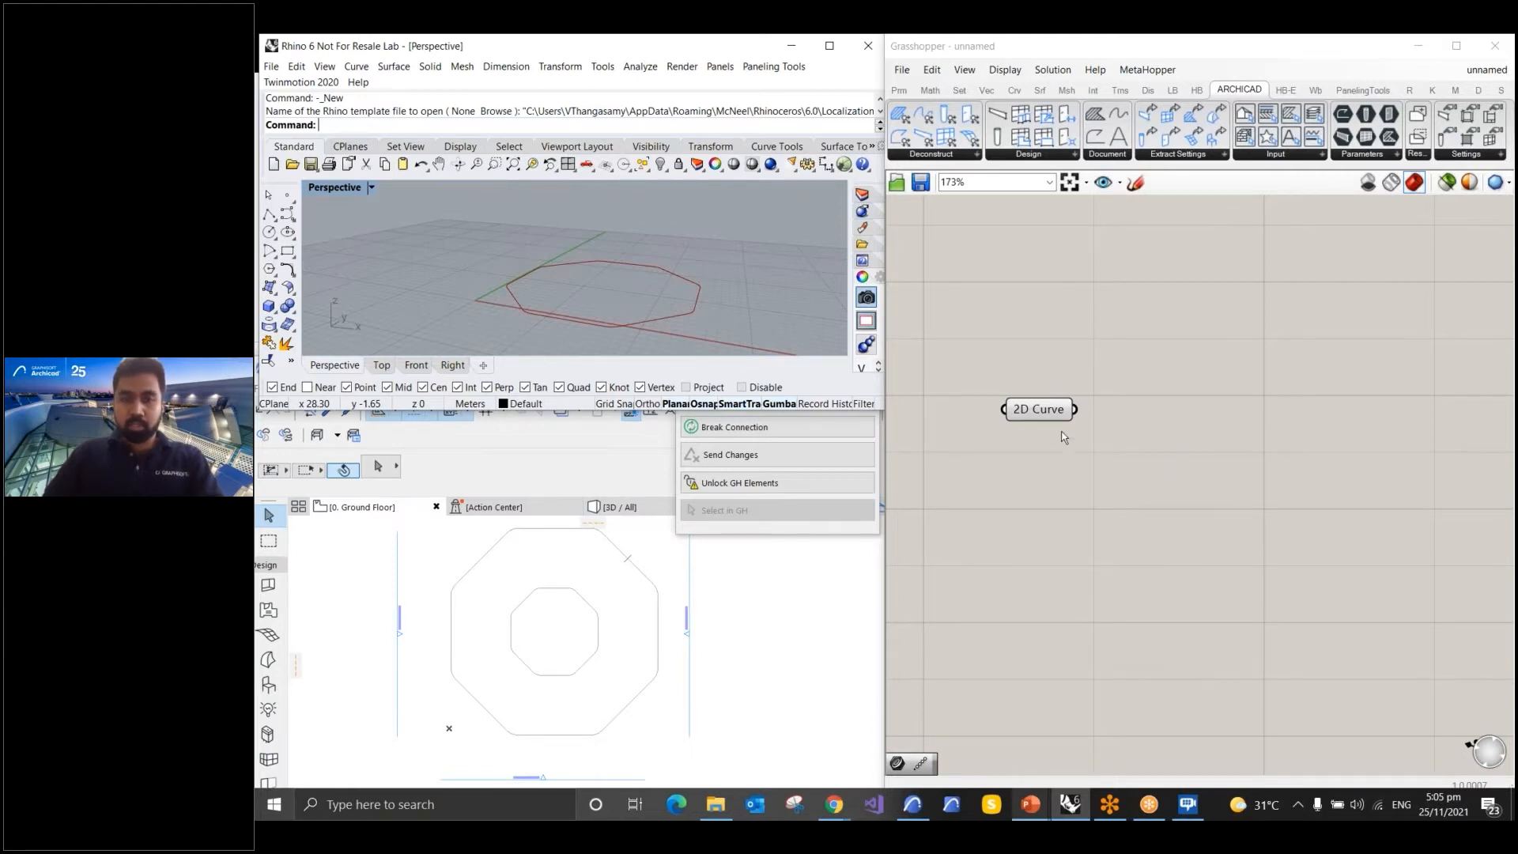
Shift the 2D Curve parameter aside, then add a generic Curve parameter next to it and connect 2D Curve into it
mouse_move(1034, 419)
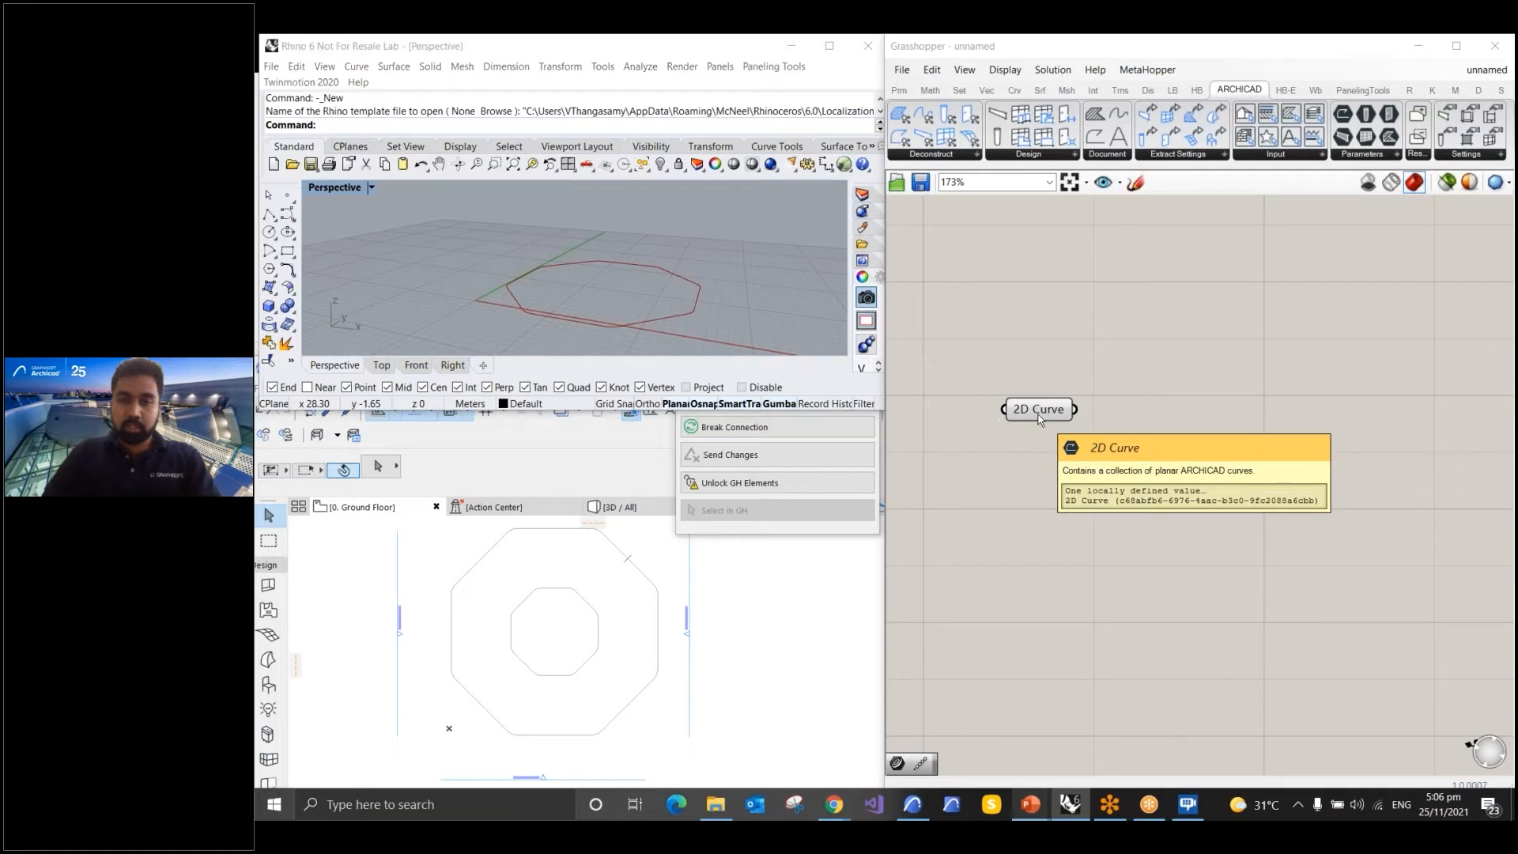
drag(1038, 414, 1013, 404)
click(1169, 410)
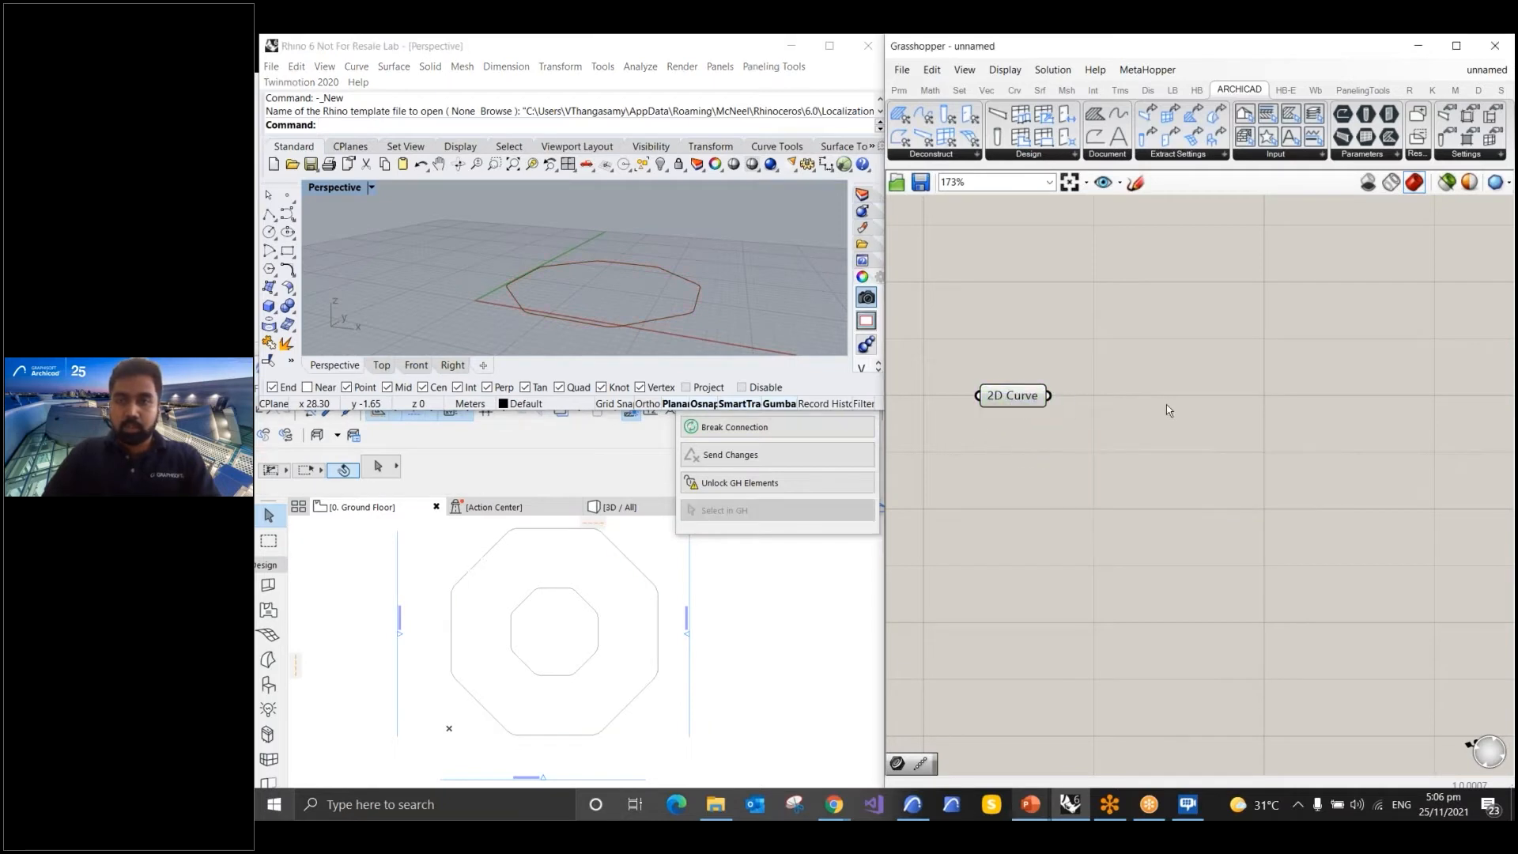
click(900, 90)
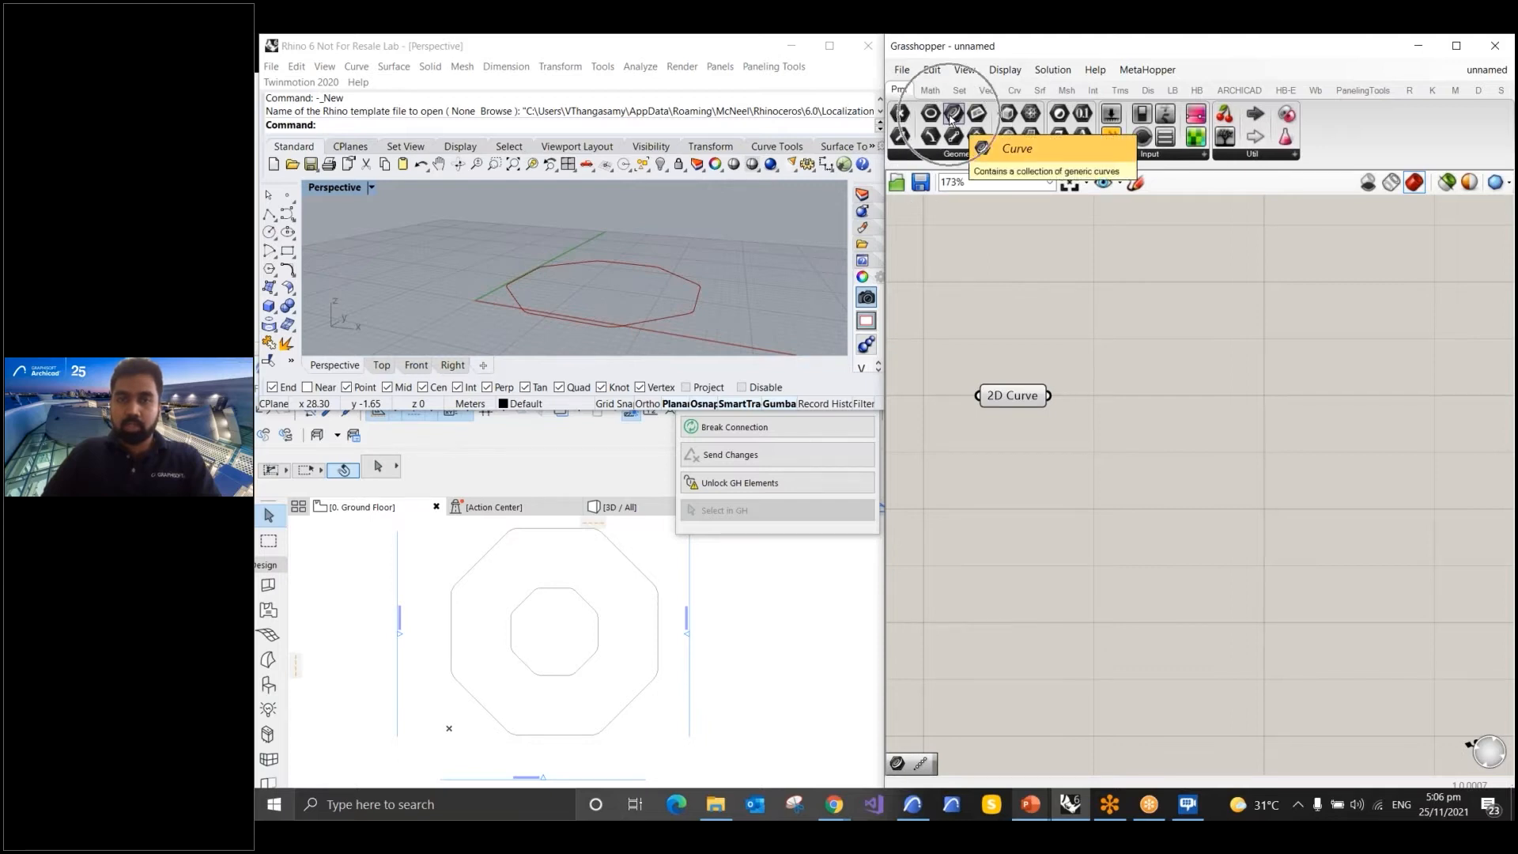
drag(953, 117, 1092, 401)
click(1152, 407)
scroll(1241, 430, up, 2)
scroll(1014, 334, down, 1)
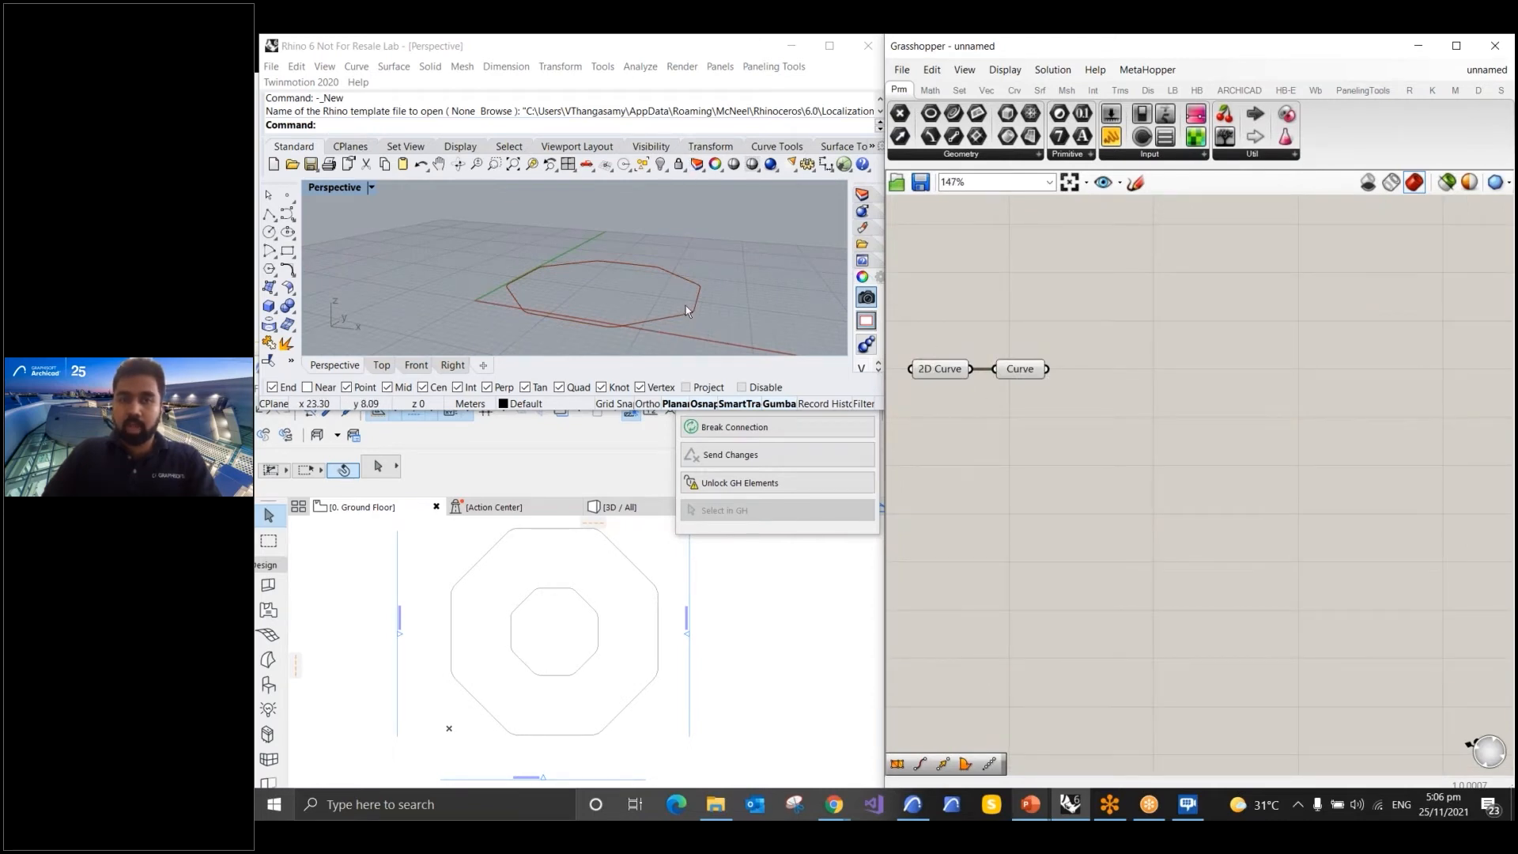
key(ctrl)
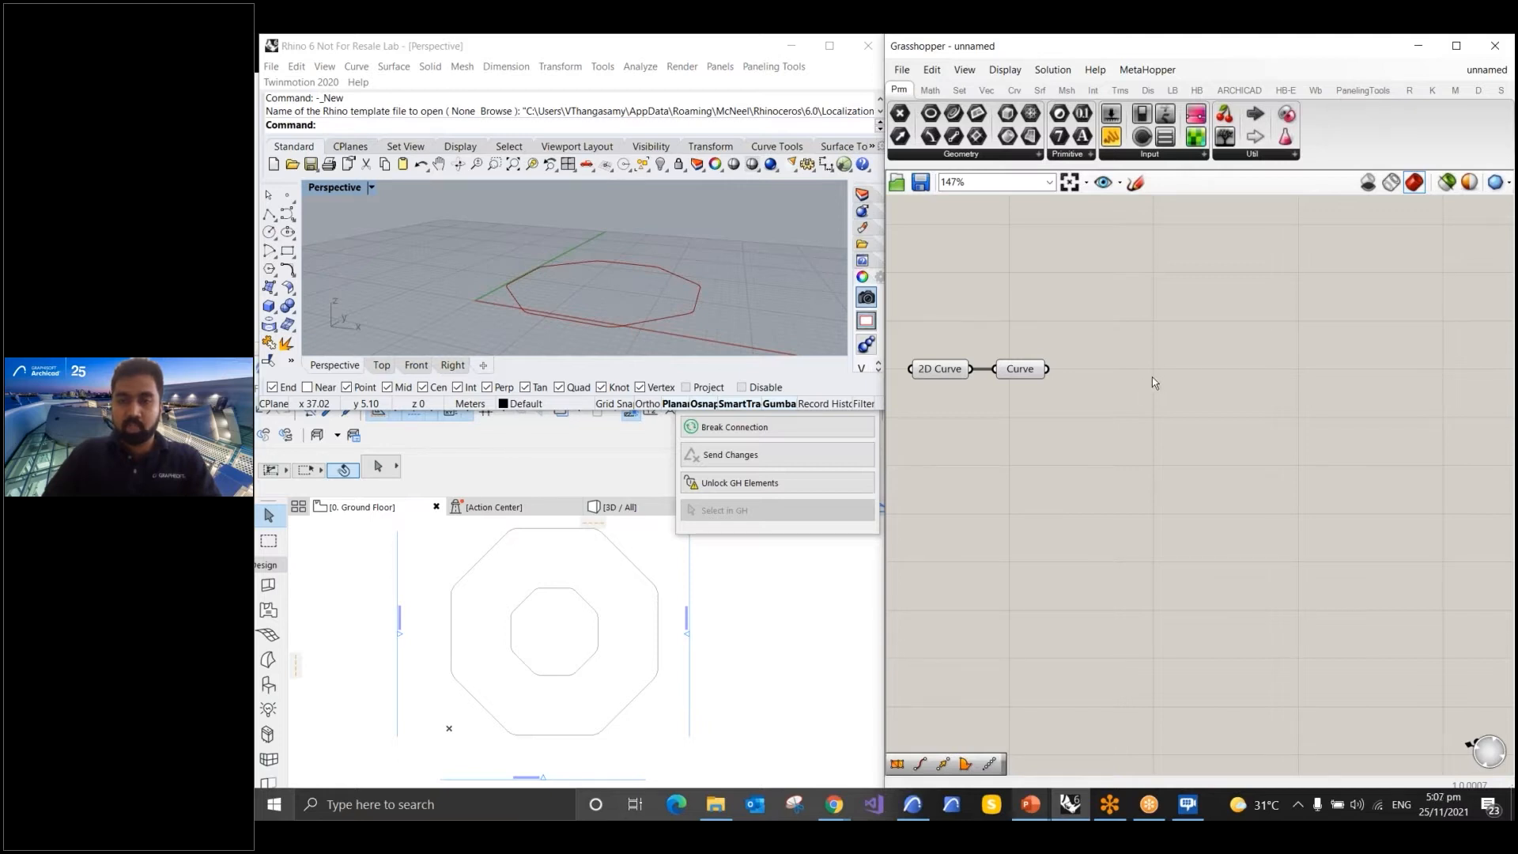
Find the Linear Array component by searching and place it beside the Curve parameter
double_click(1151, 377)
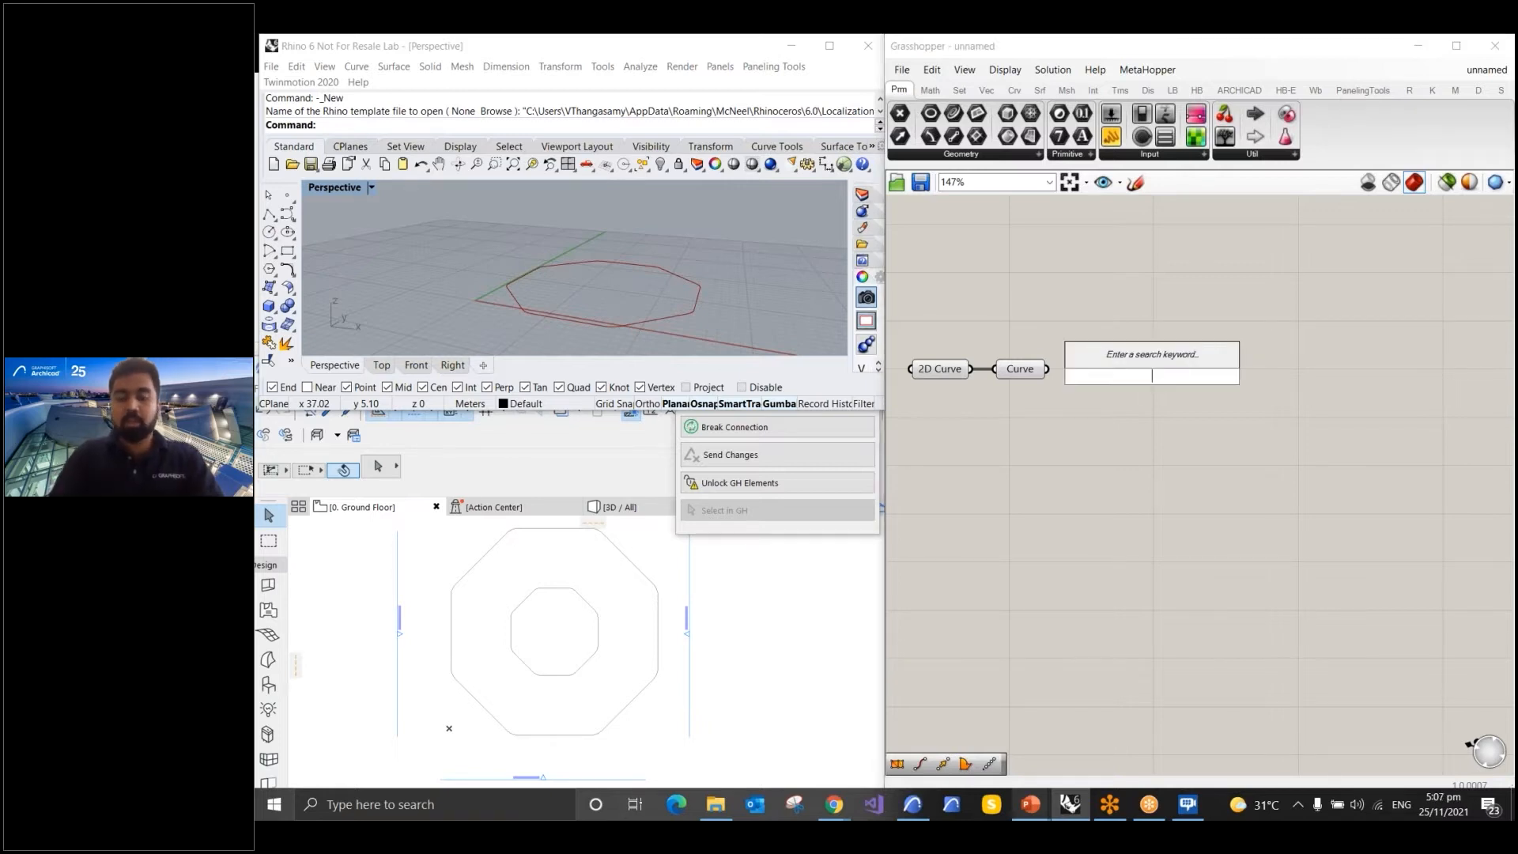
text(Linear arr)
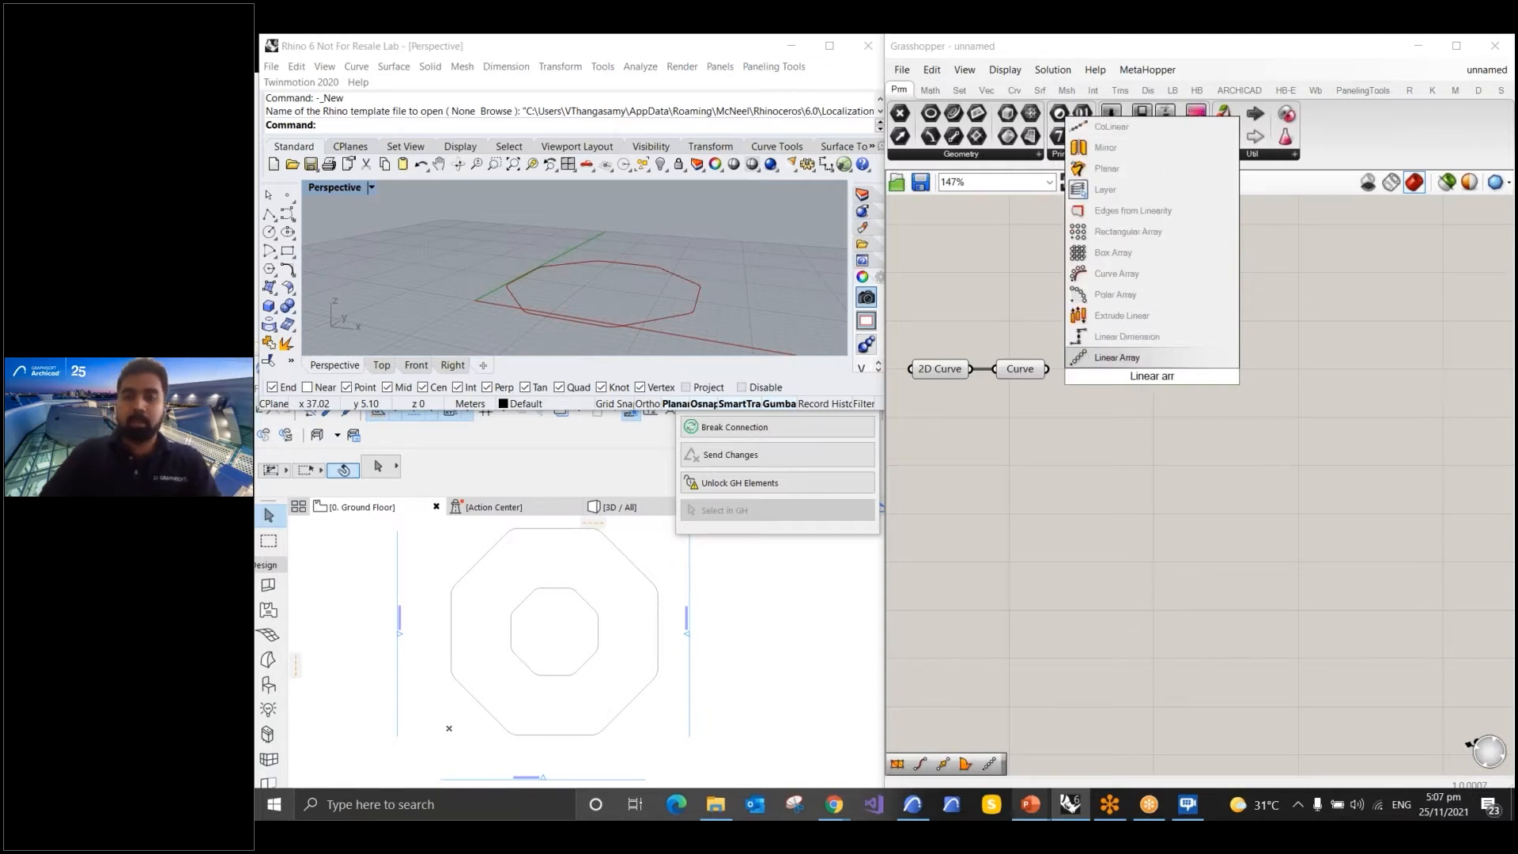
key(ctrl)
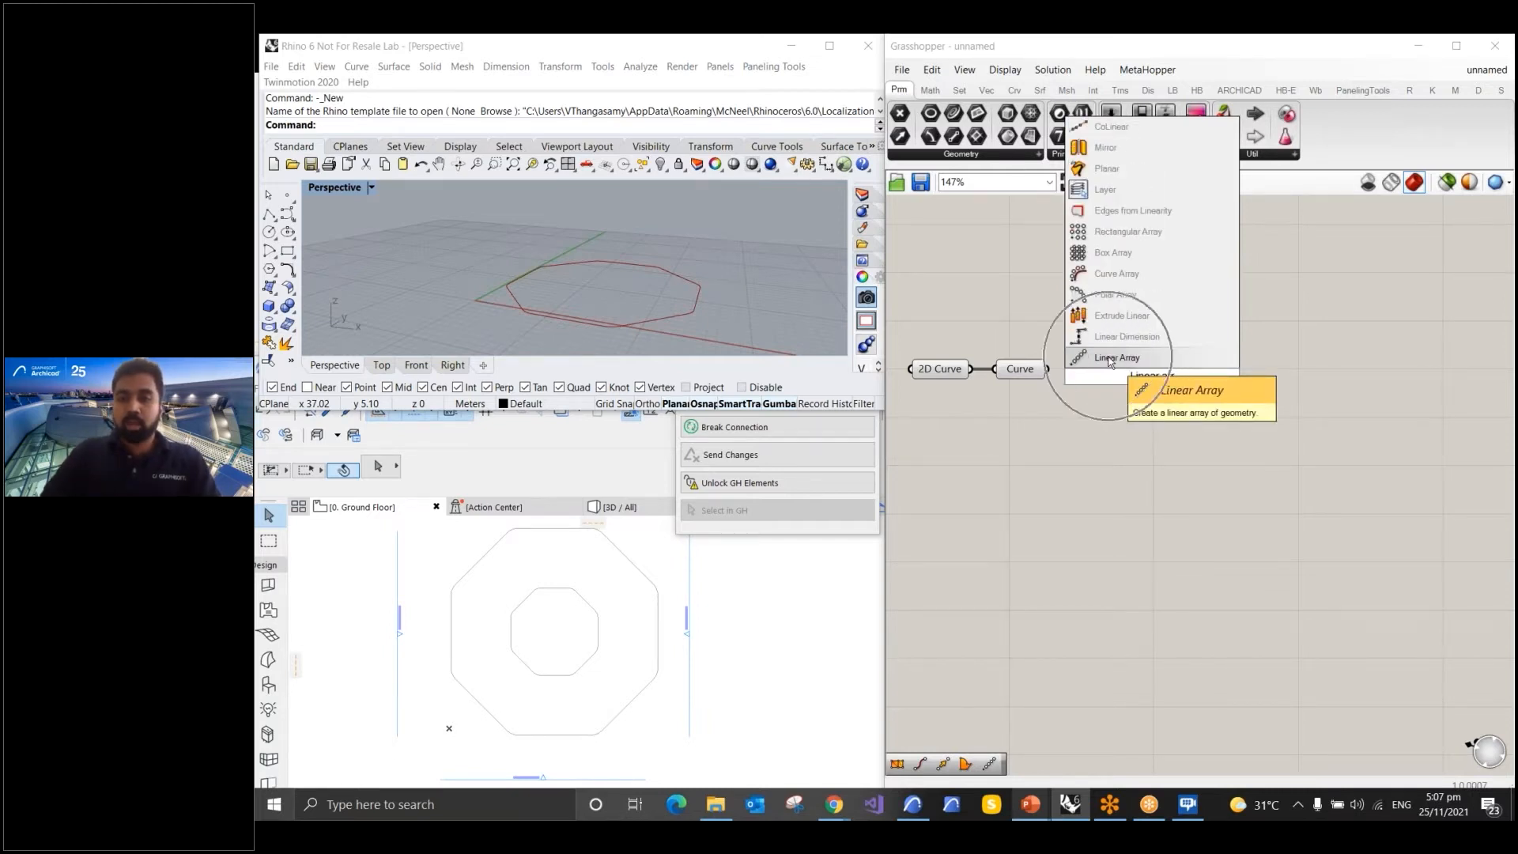
click(1110, 359)
mouse_move(1160, 388)
mouse_down()
mouse_move(1196, 408)
mouse_move(1185, 404)
mouse_up()
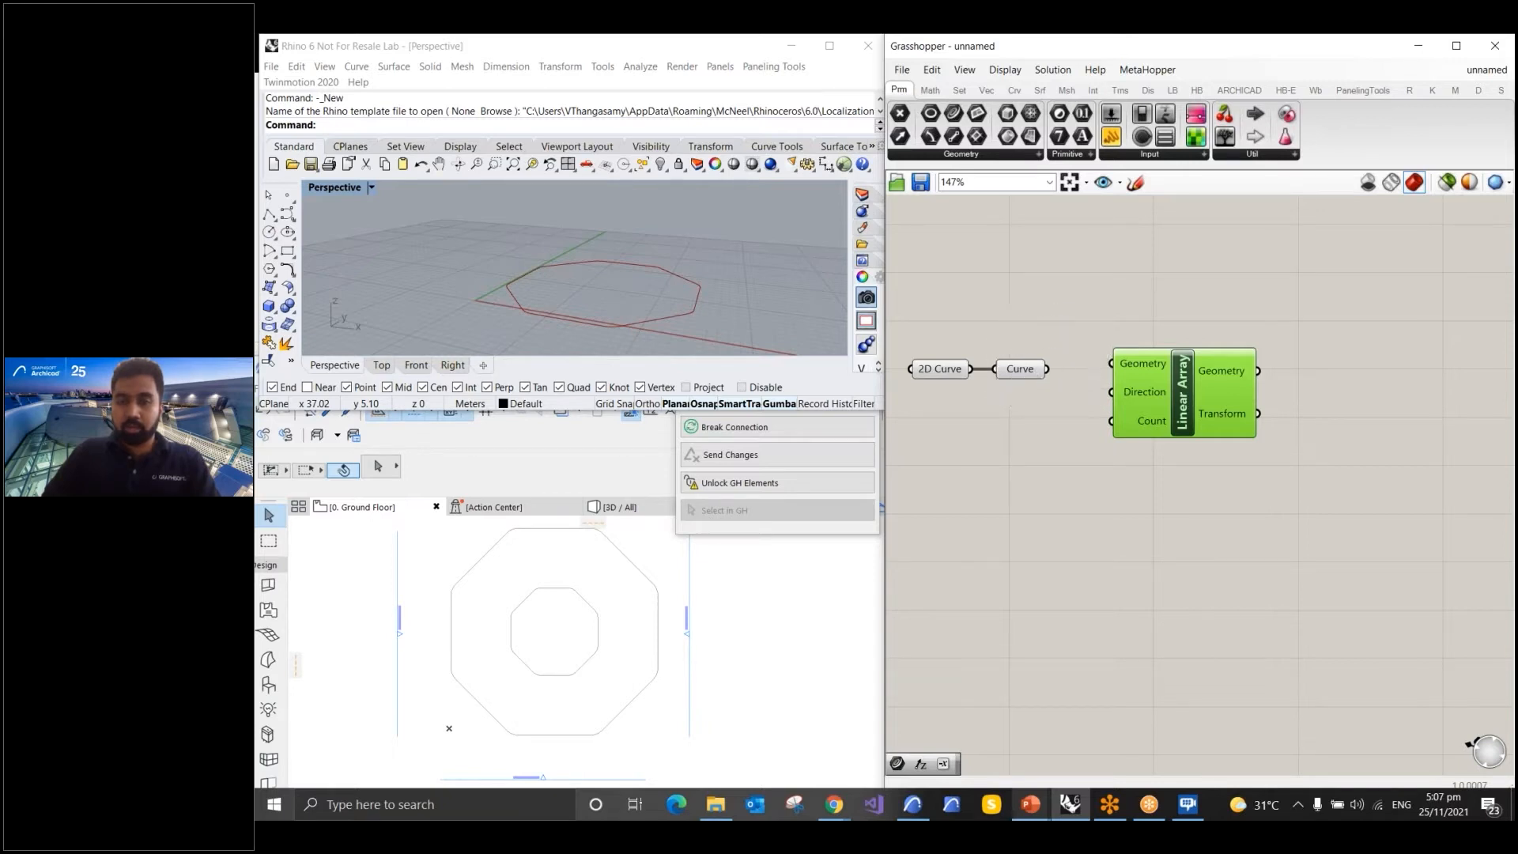
Connect the Curve output to Linear Array's Geometry input and offset the component slightly from the curve parameters
drag(1049, 370, 1112, 363)
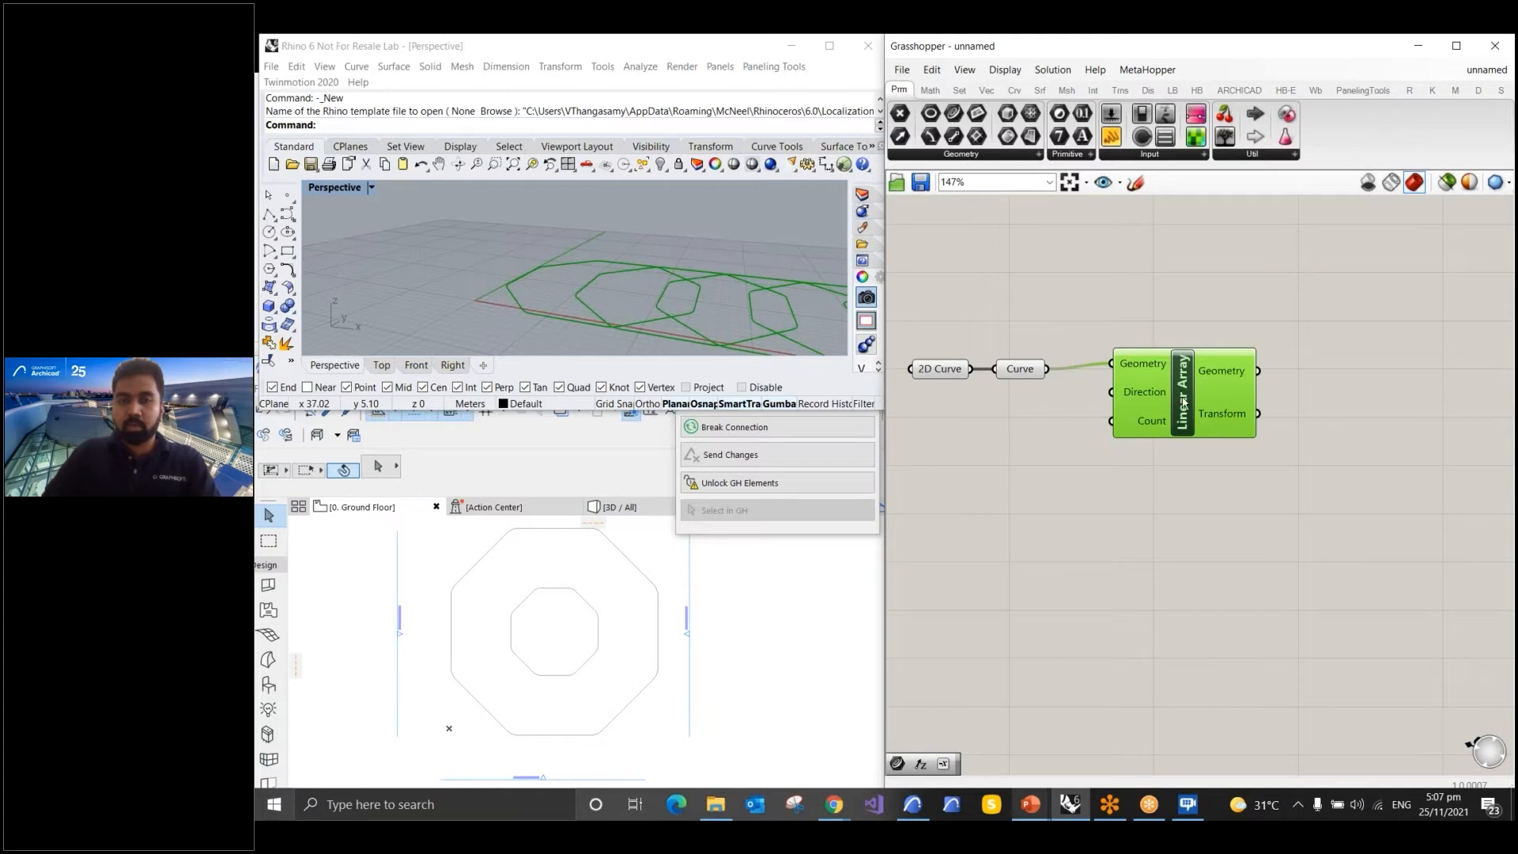
drag(1184, 403, 1201, 421)
click(1025, 443)
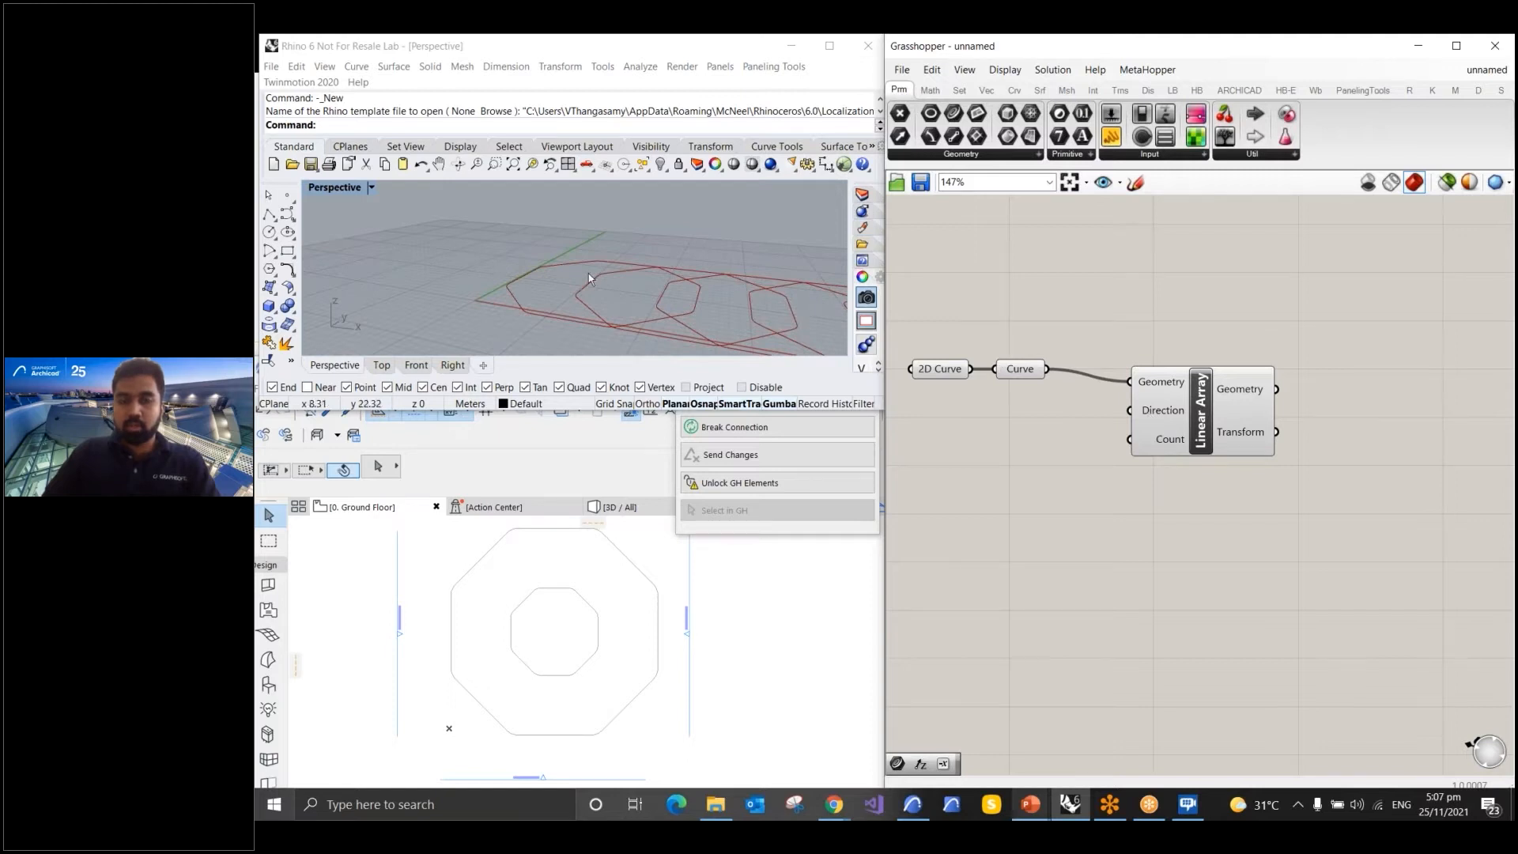
scroll(727, 299, down, 4)
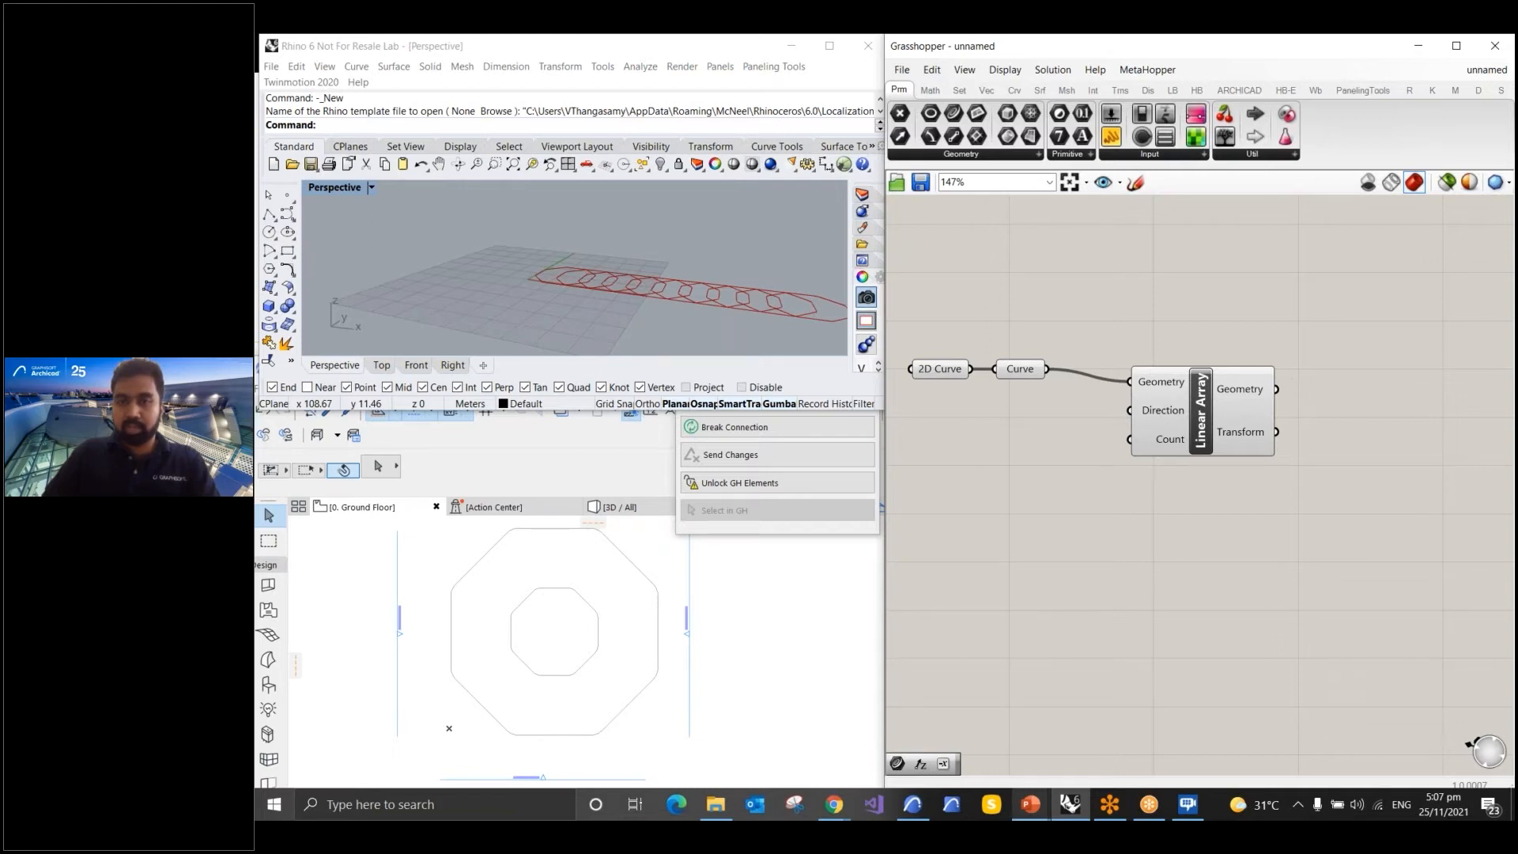
Add a Unit Z vector component below the curve parameters and connect its Unit vector output to Linear Array's Direction input
click(987, 93)
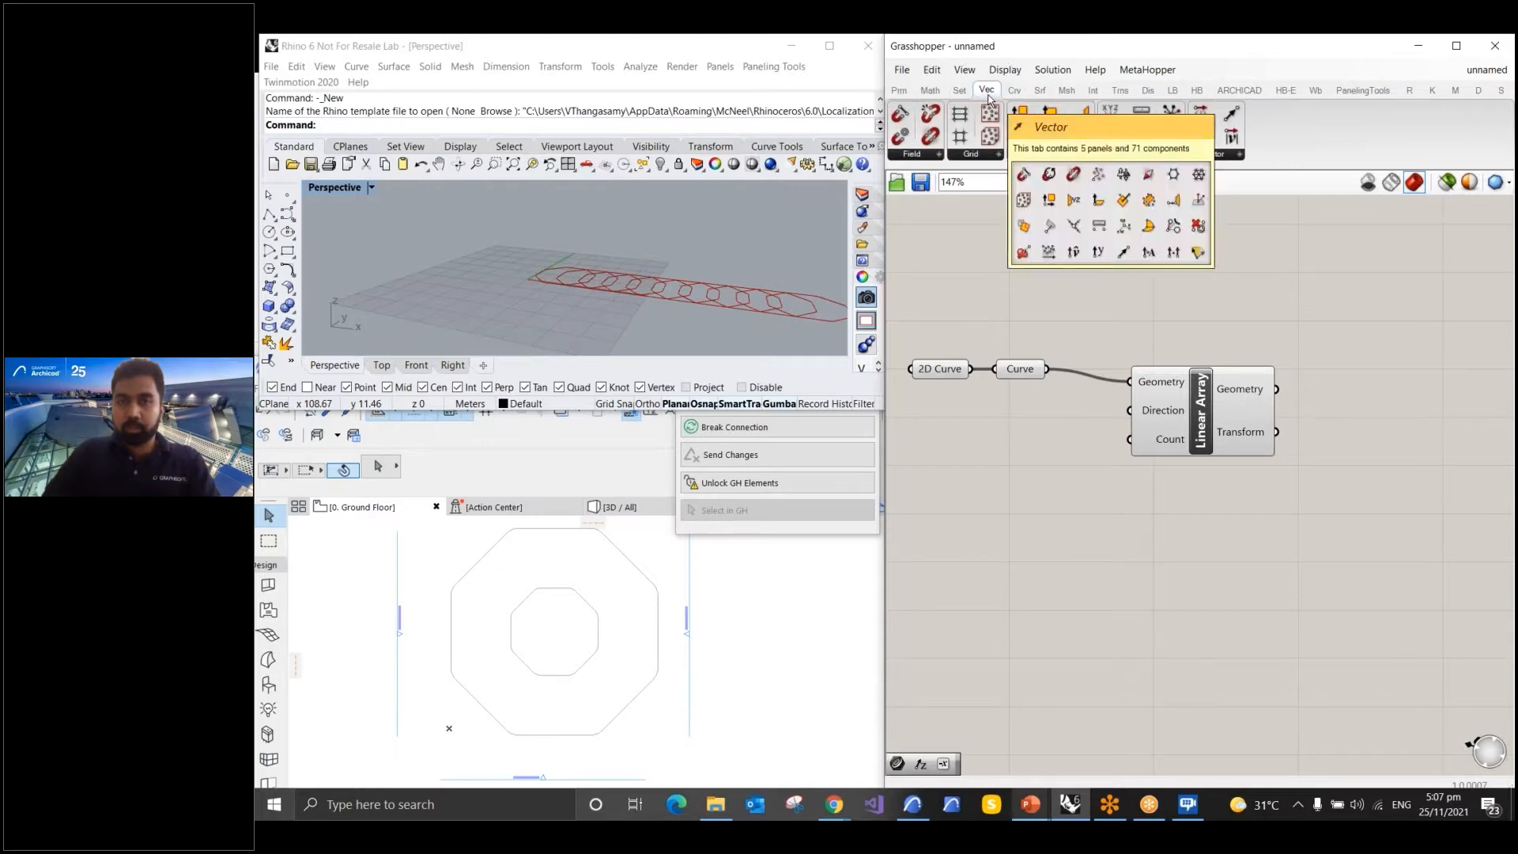
click(1231, 158)
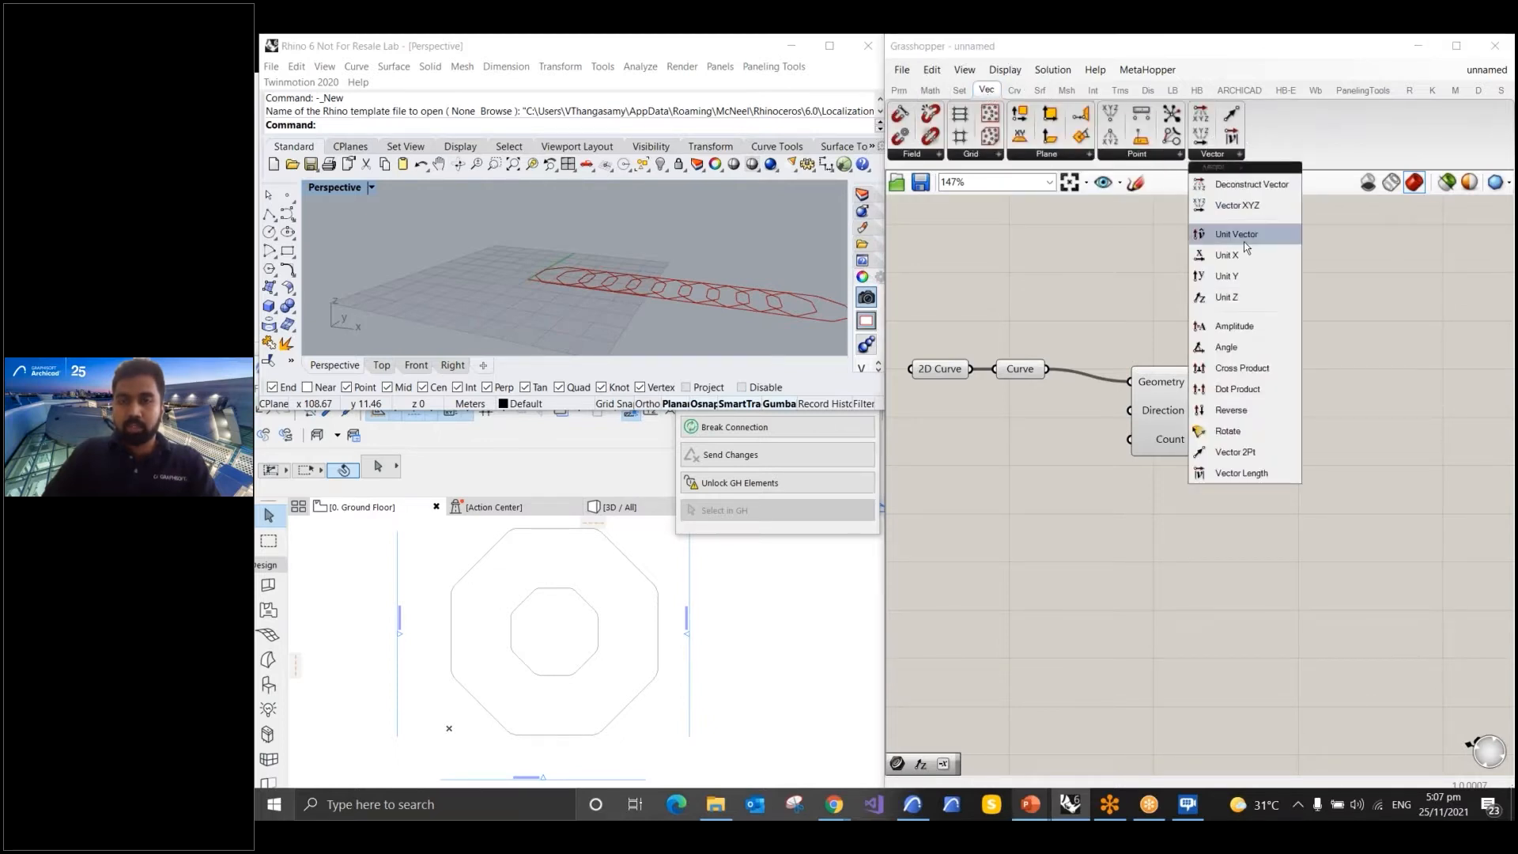
click(1230, 299)
click(994, 463)
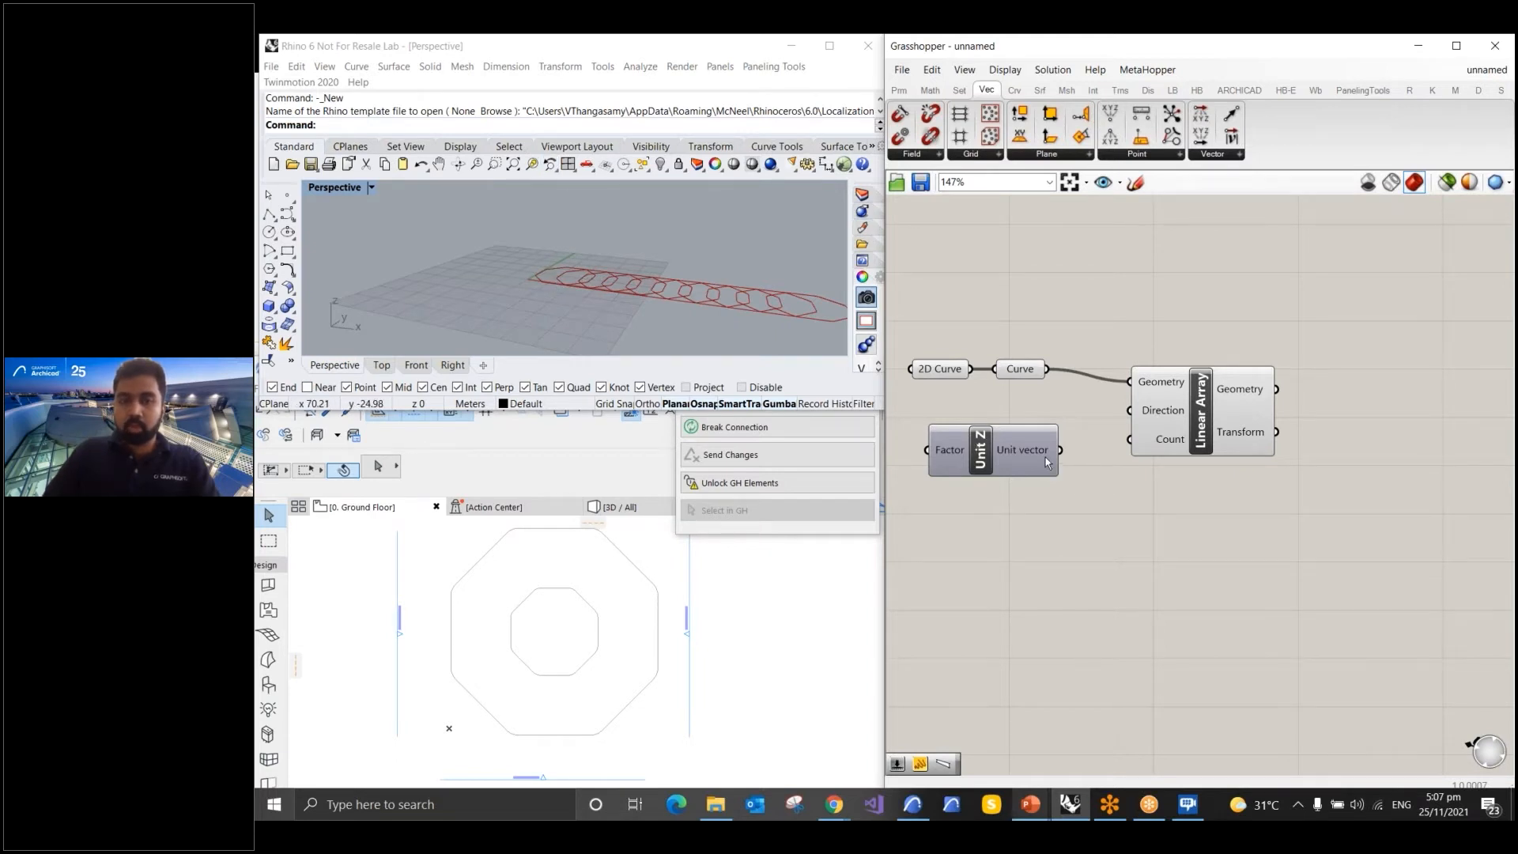
drag(1059, 449, 1131, 411)
scroll(662, 294, up, 2)
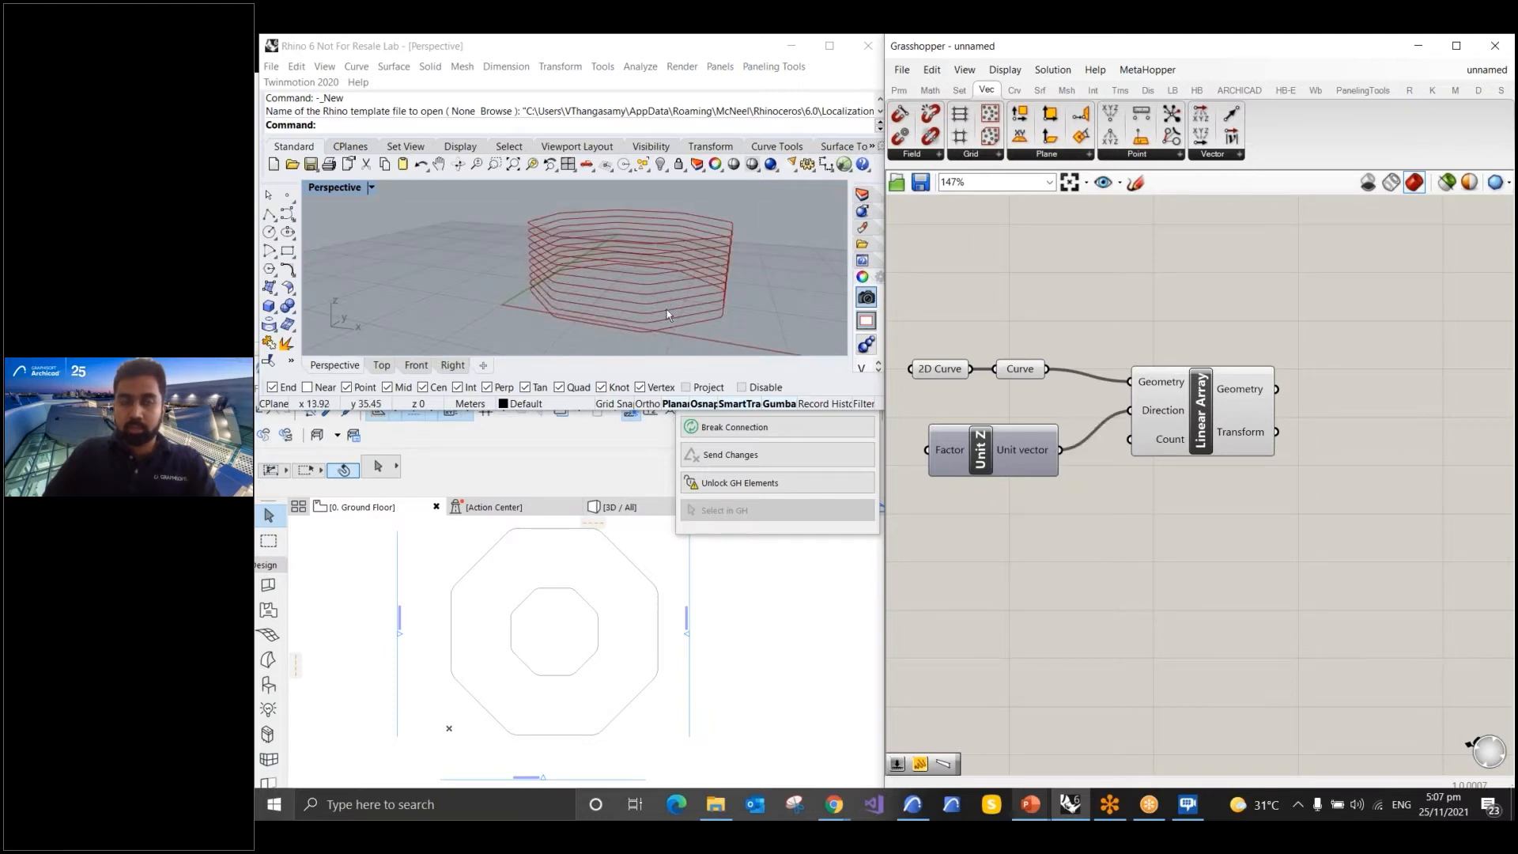
Move the Unit Z component closer to Linear Array, just below the Curve parameter
scroll(1231, 405, down, 2)
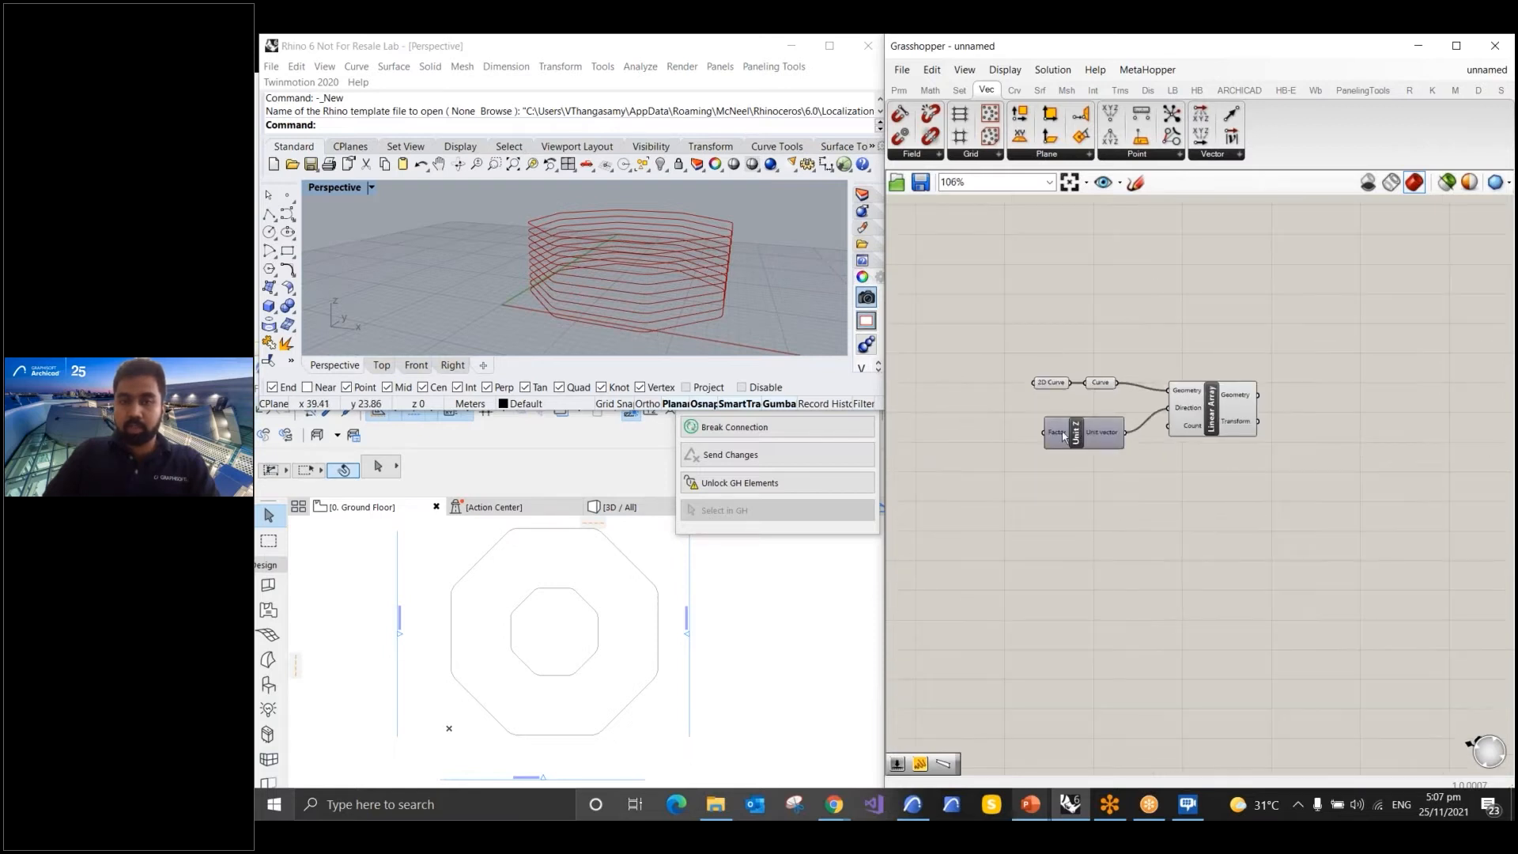
scroll(985, 443, up, 3)
drag(1089, 445, 1126, 423)
key(ctrl)
key(ctrl)
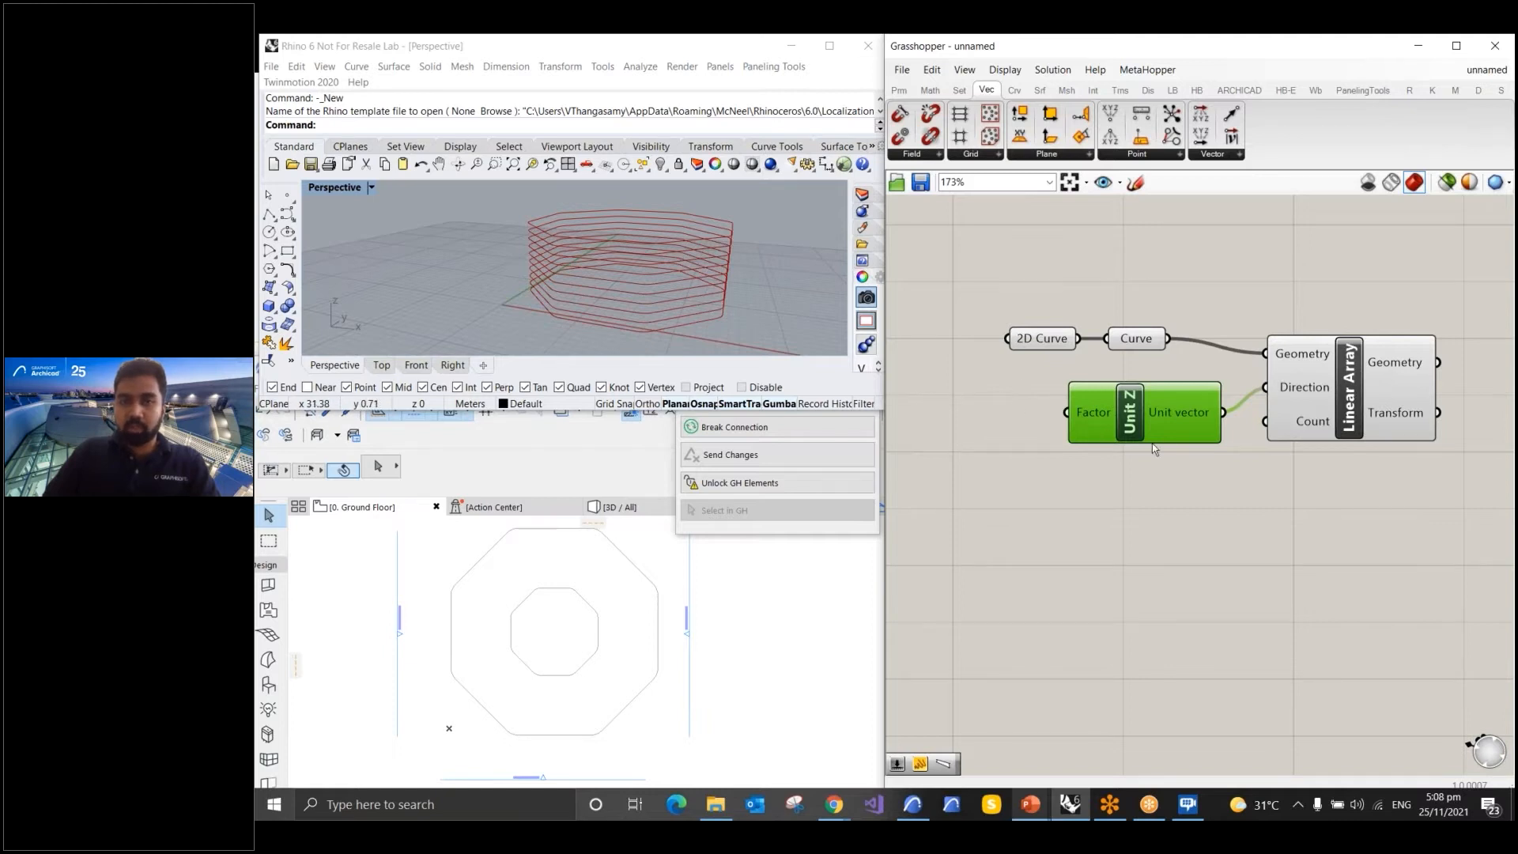
Add a Number Slider to the canvas and position it in front of Unit Z's Factor input
click(899, 89)
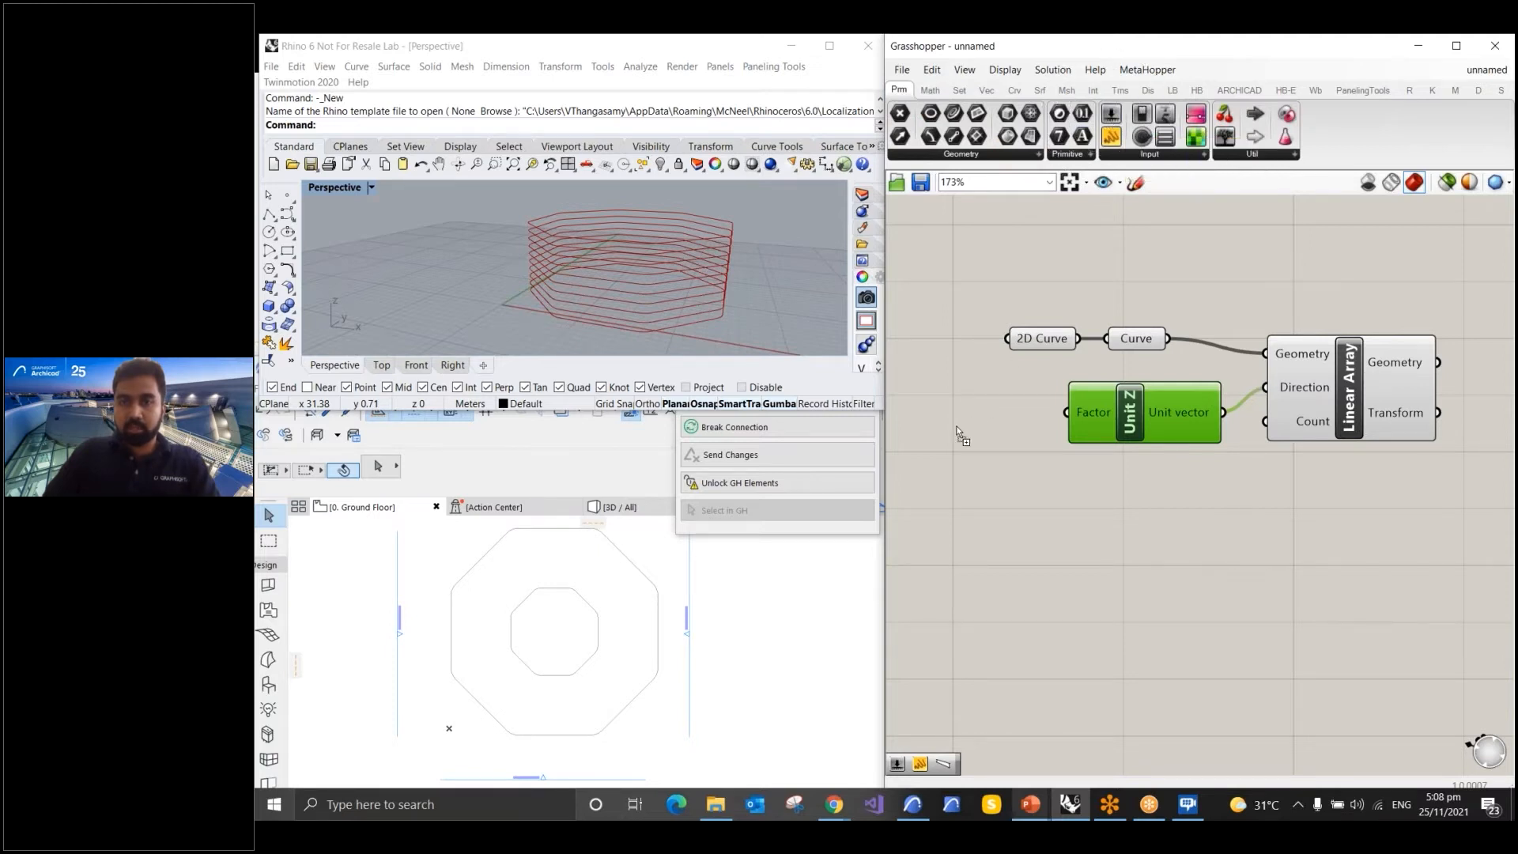
drag(957, 427, 957, 424)
scroll(1312, 312, down, 2)
scroll(917, 436, up, 2)
drag(1060, 370, 978, 373)
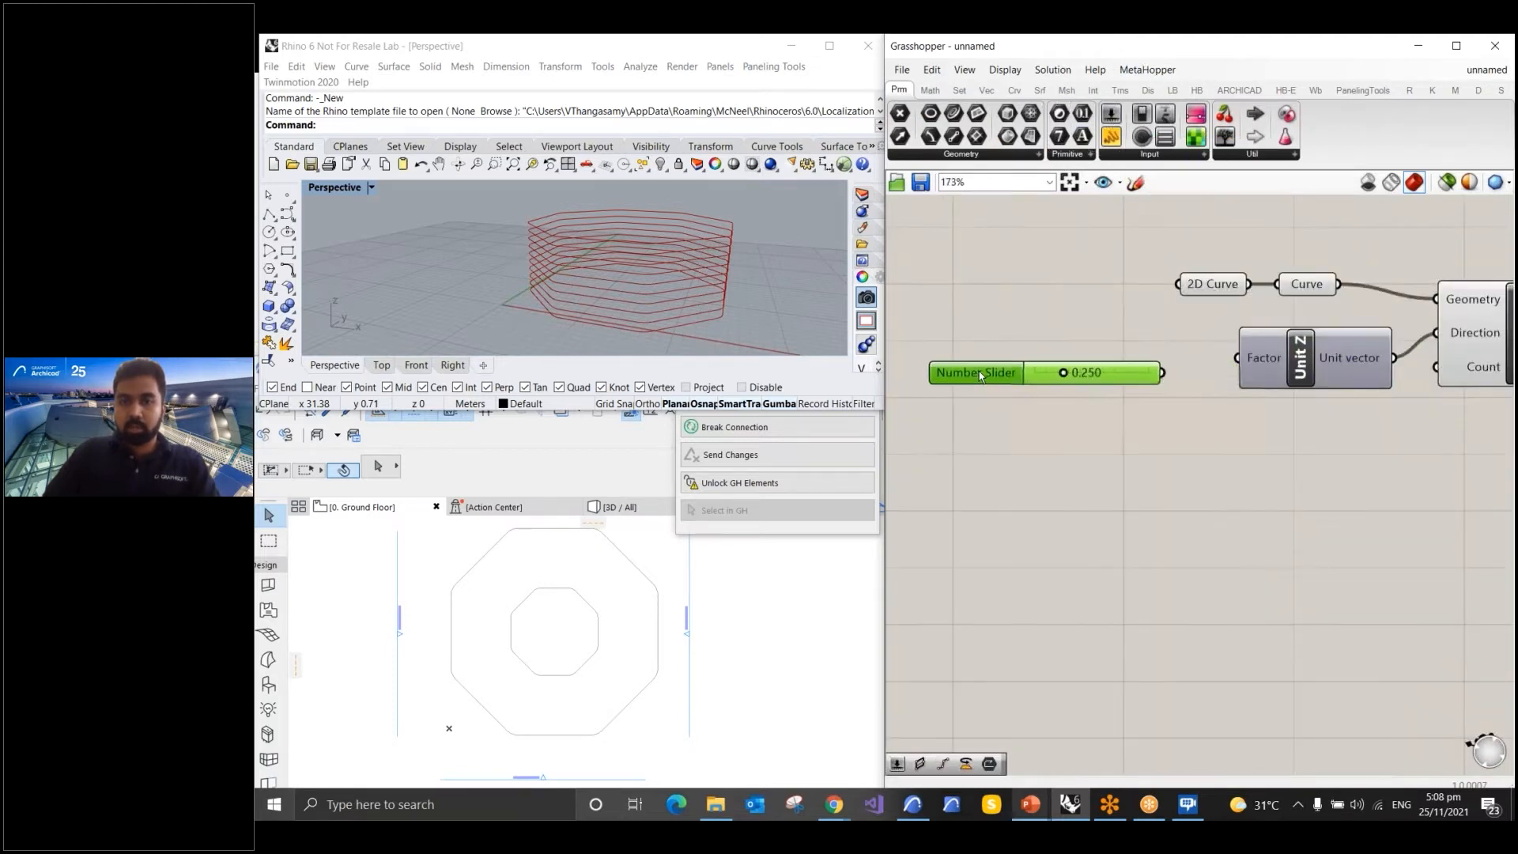
Rename the number slider in front of Unit Z as Storey Height
double_click(979, 371)
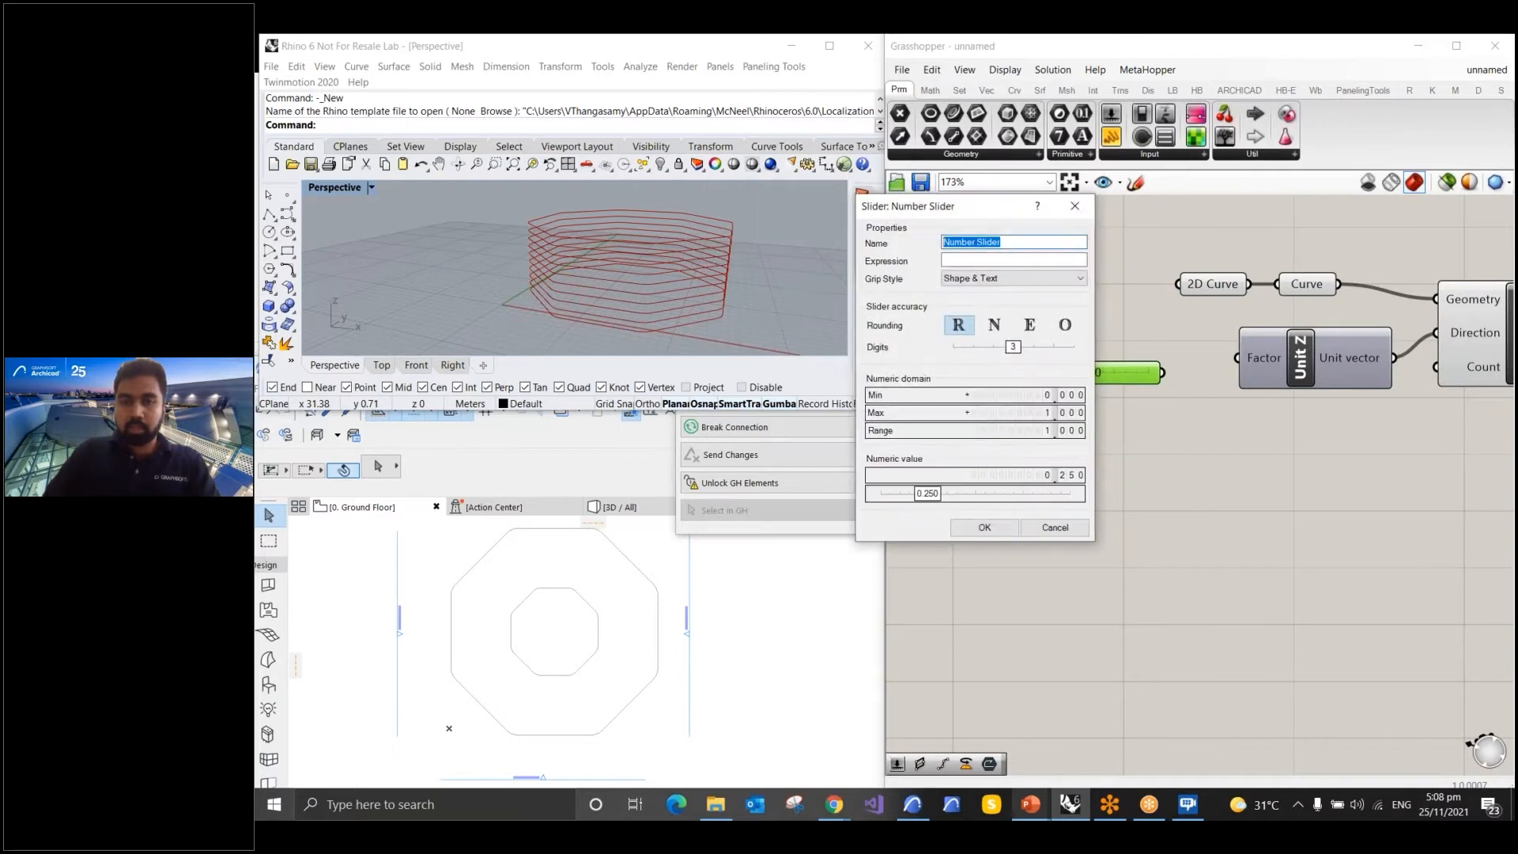
text(H)
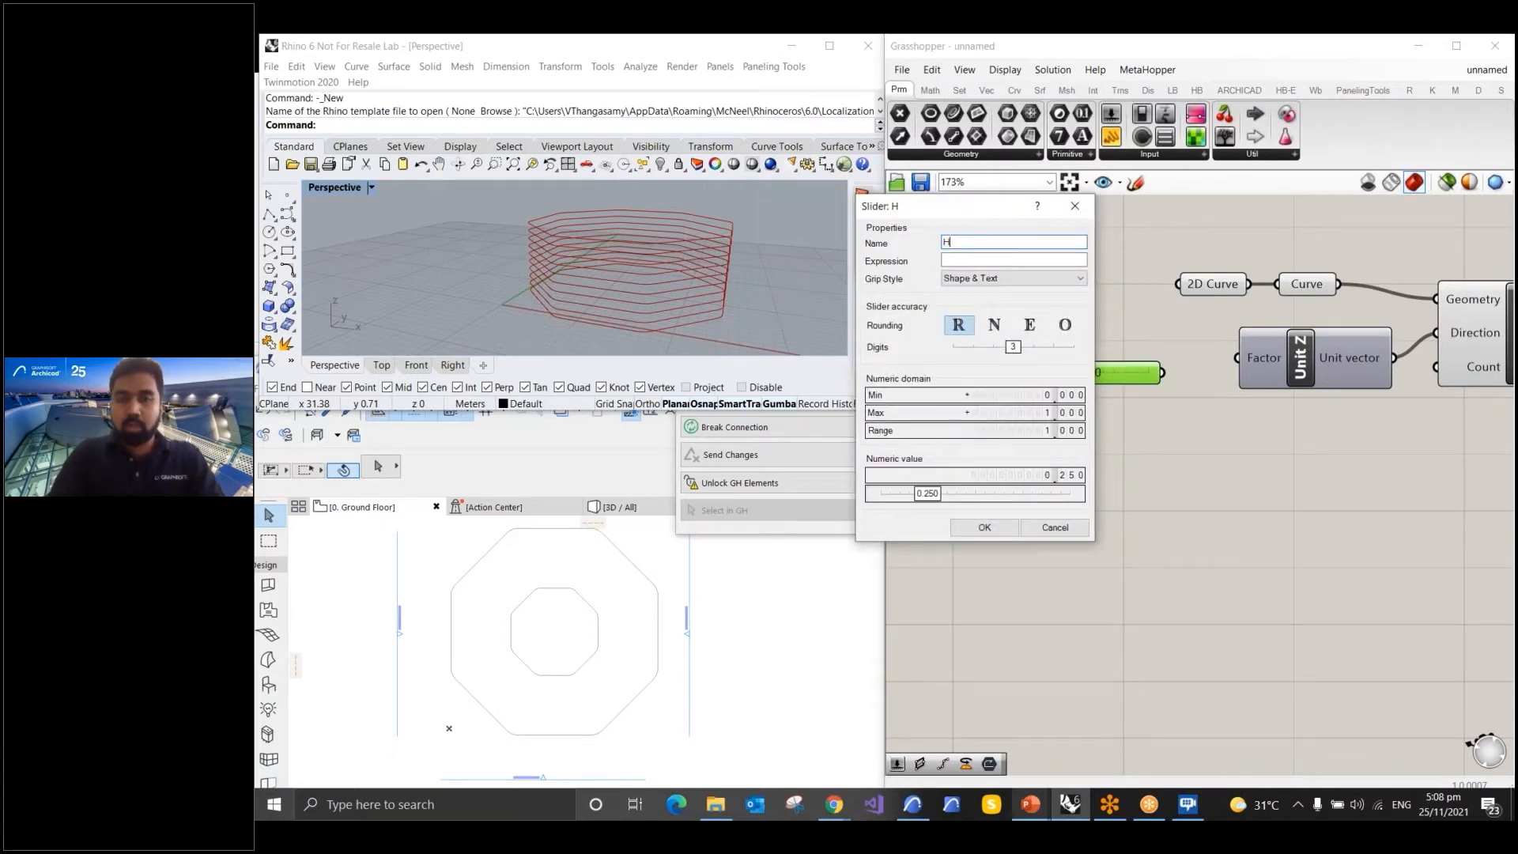
text(Storey Height)
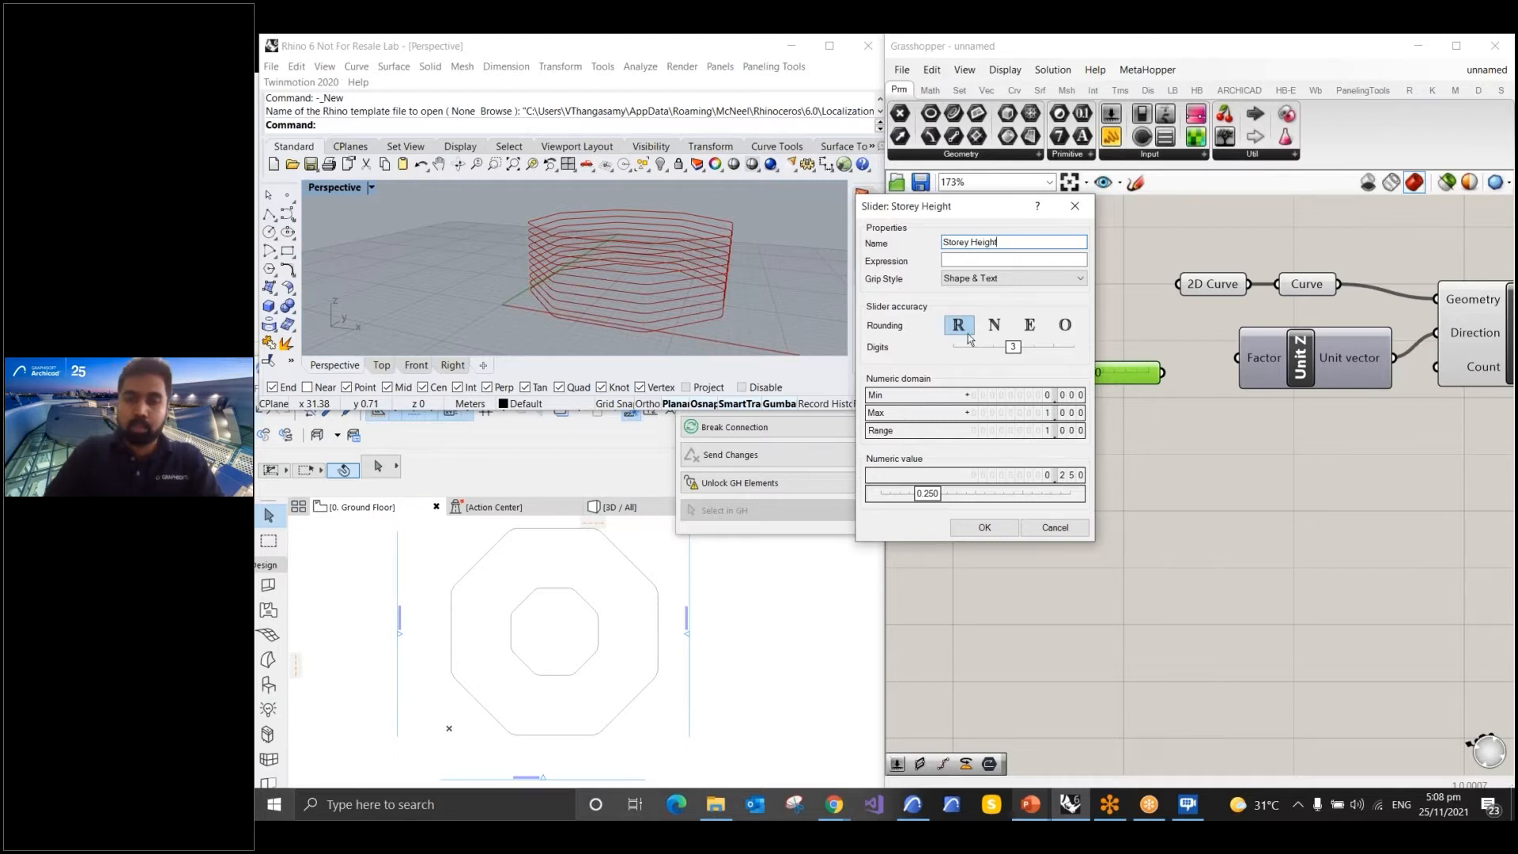
Set the Storey Height slider's minimum to 2, its maximum to 4 and its value to 3
double_click(1045, 395)
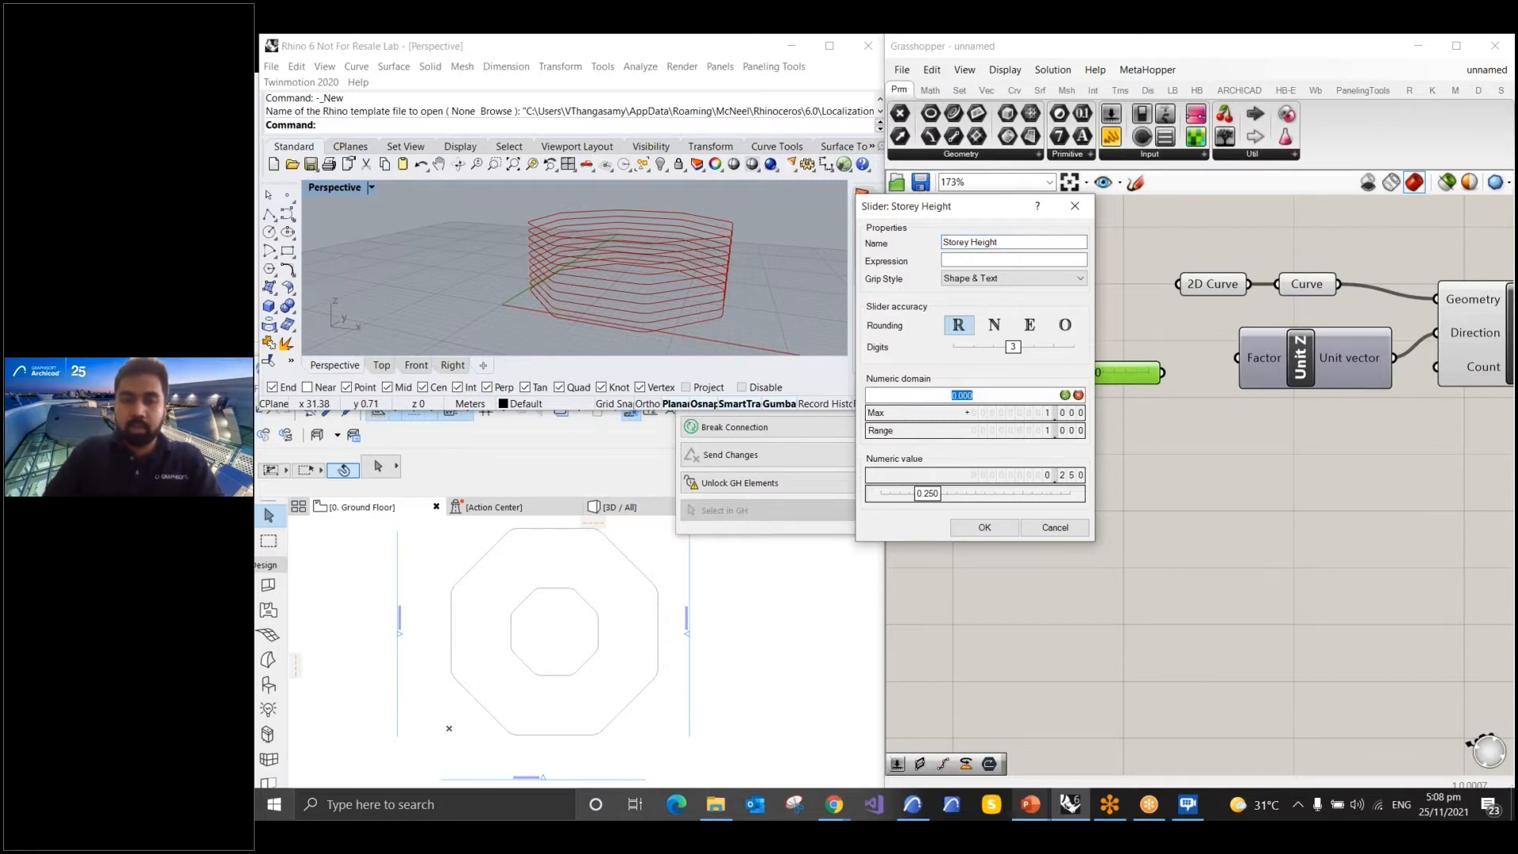
text(2)
double_click(1038, 413)
text(4)
key(Return)
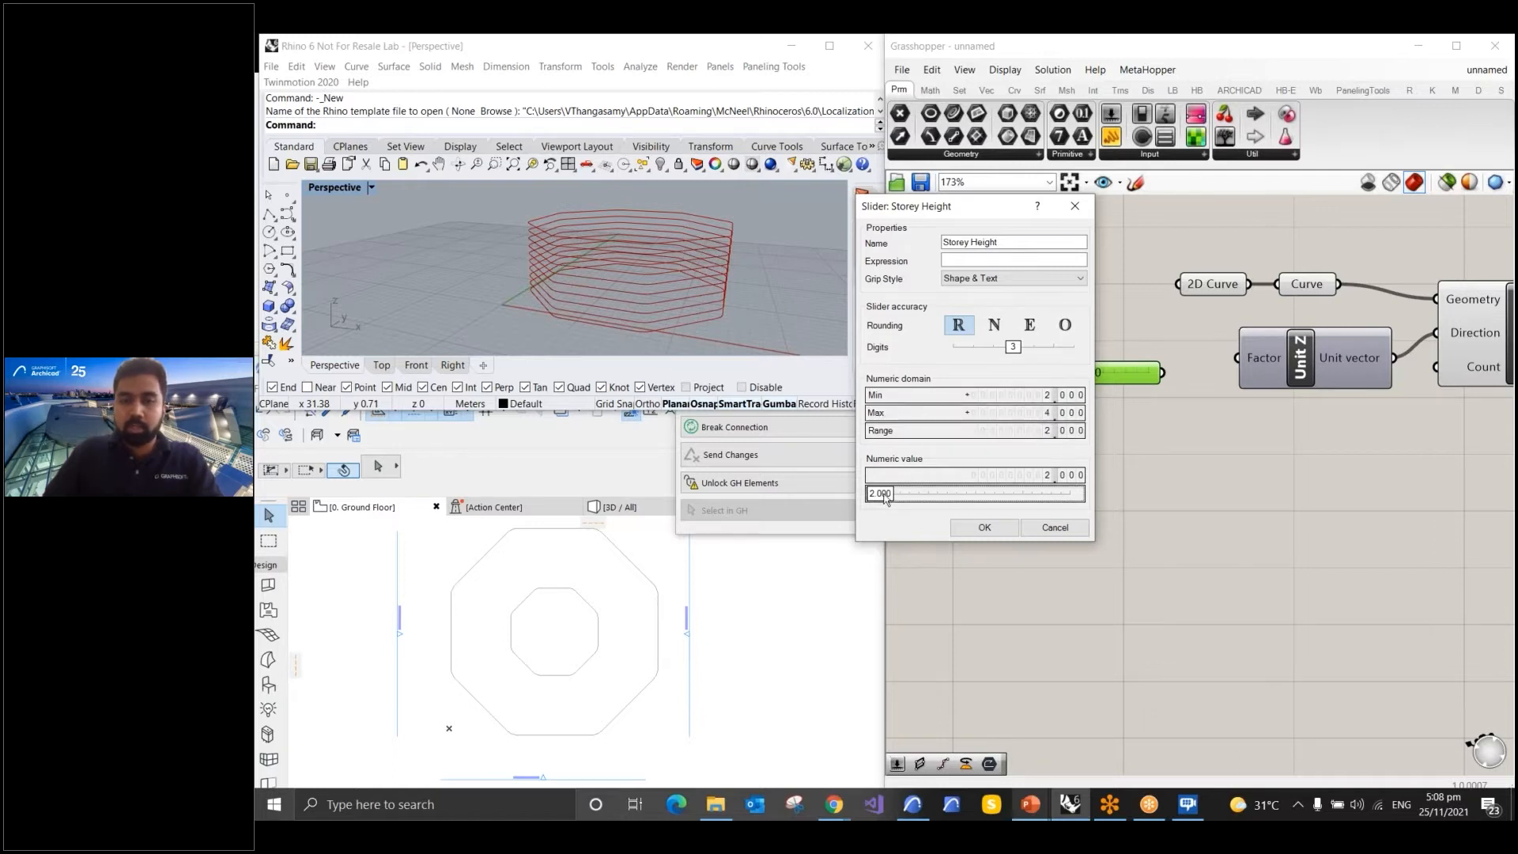
double_click(923, 497)
text(3)
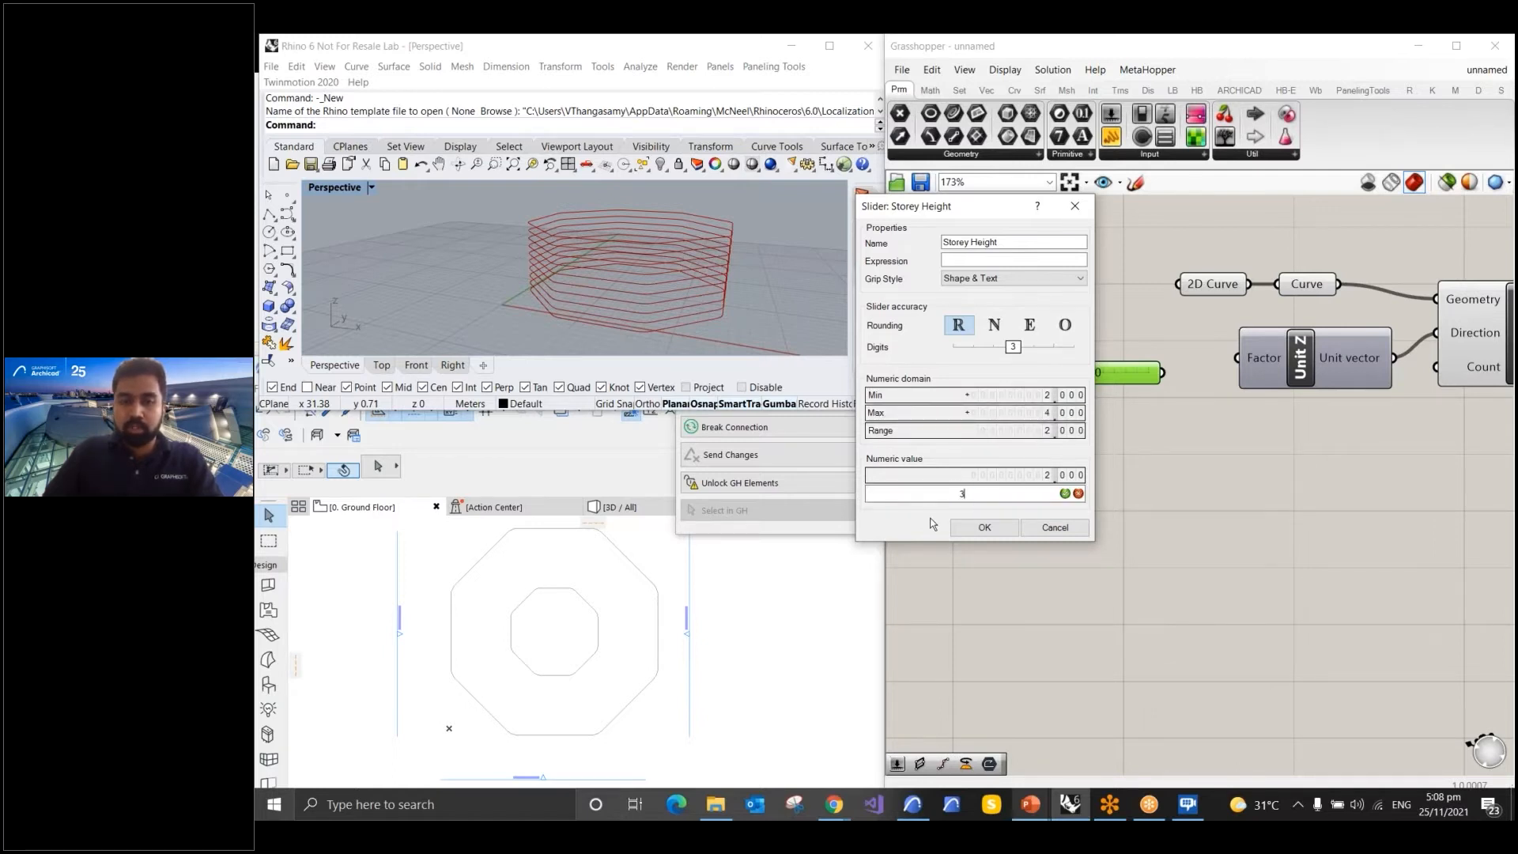
click(958, 531)
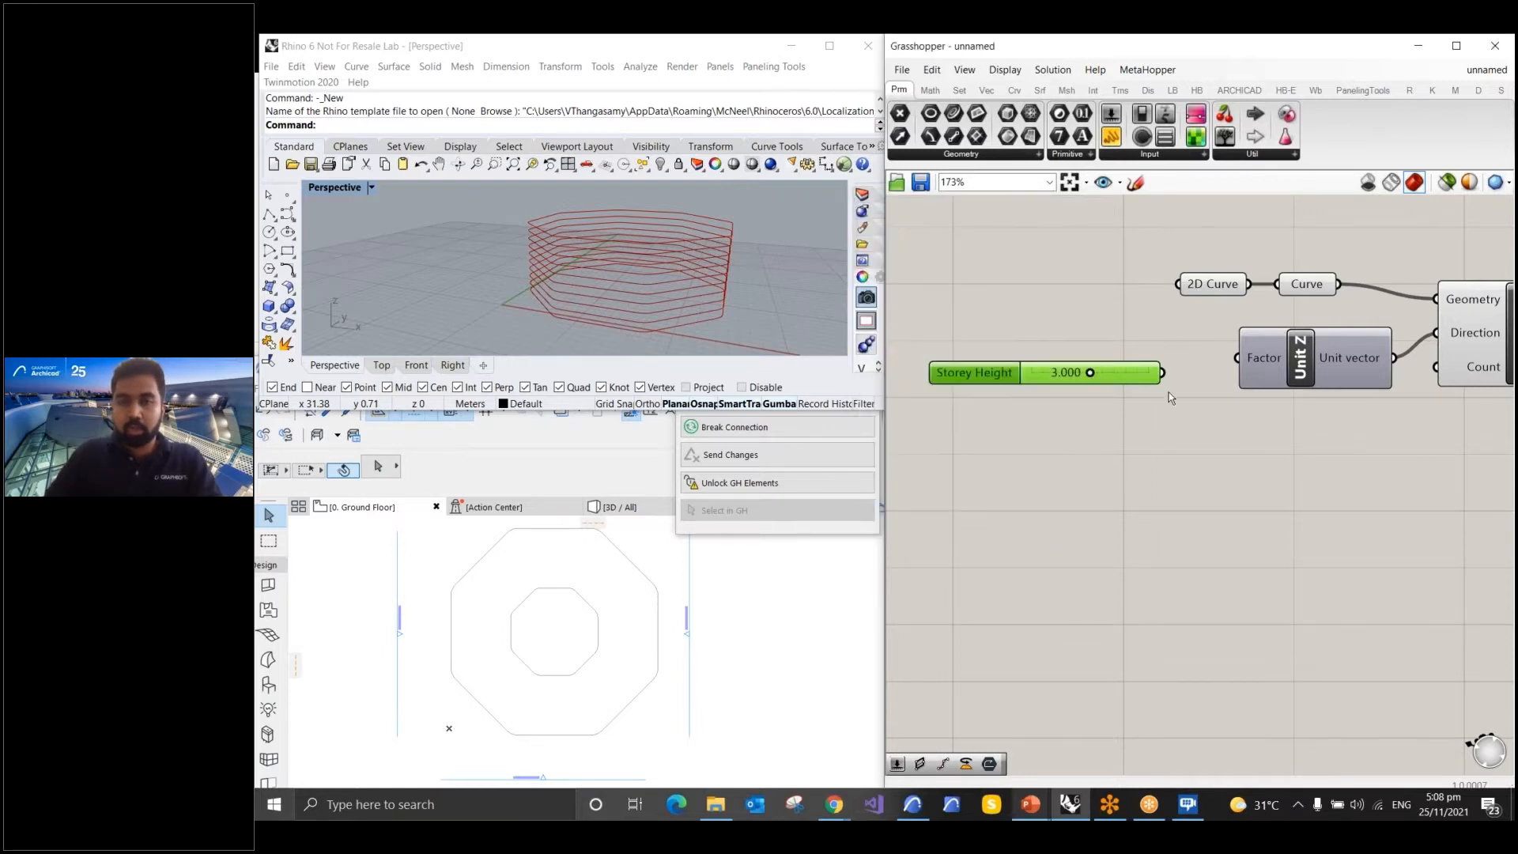
Connect the Storey Height slider to Unit Z's Factor input
drag(1162, 372, 1237, 360)
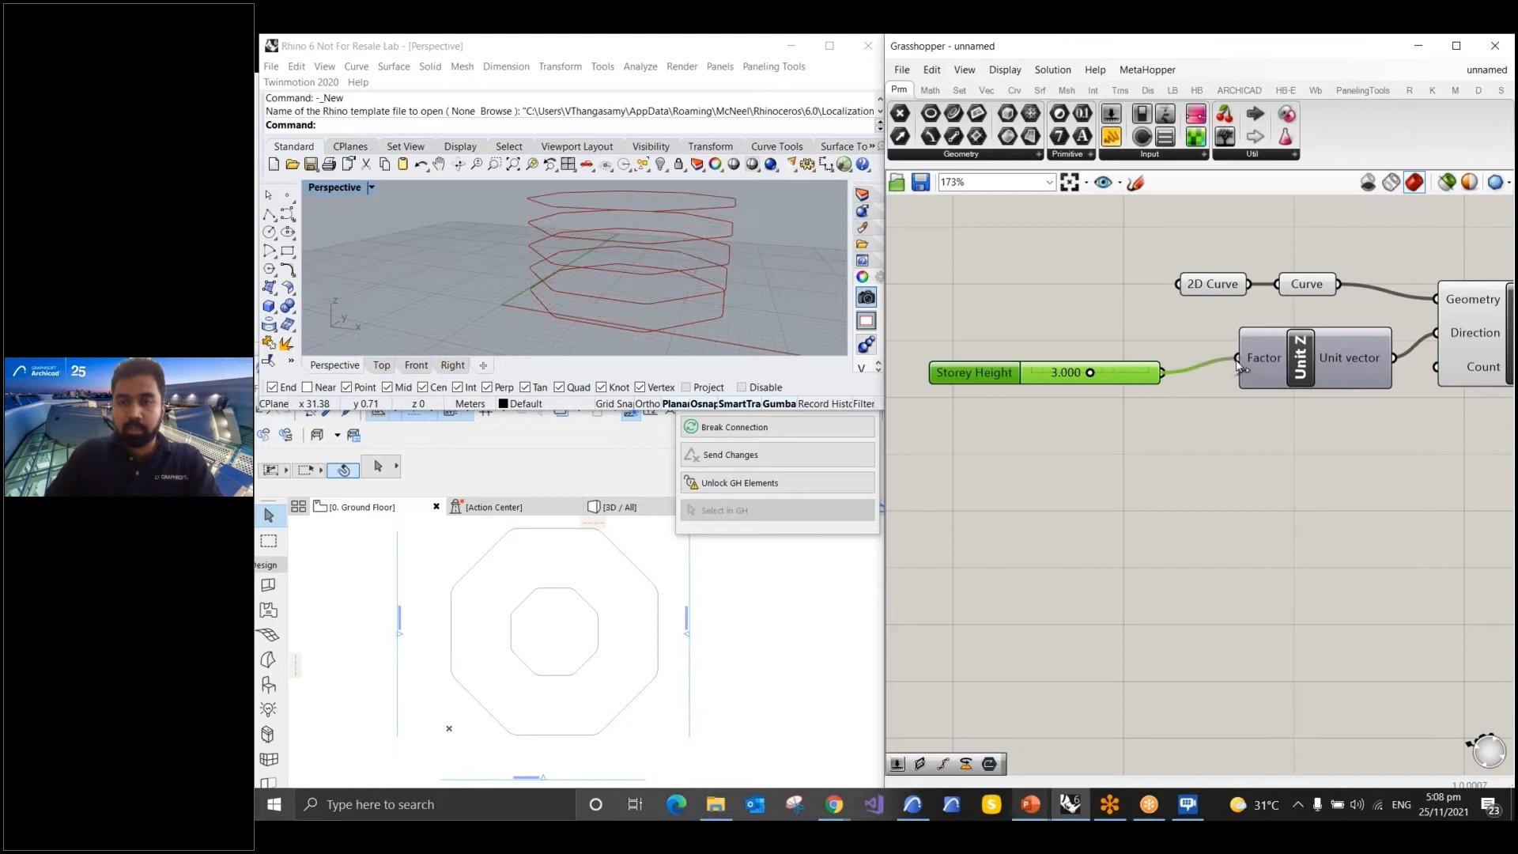
scroll(620, 245, down, 8)
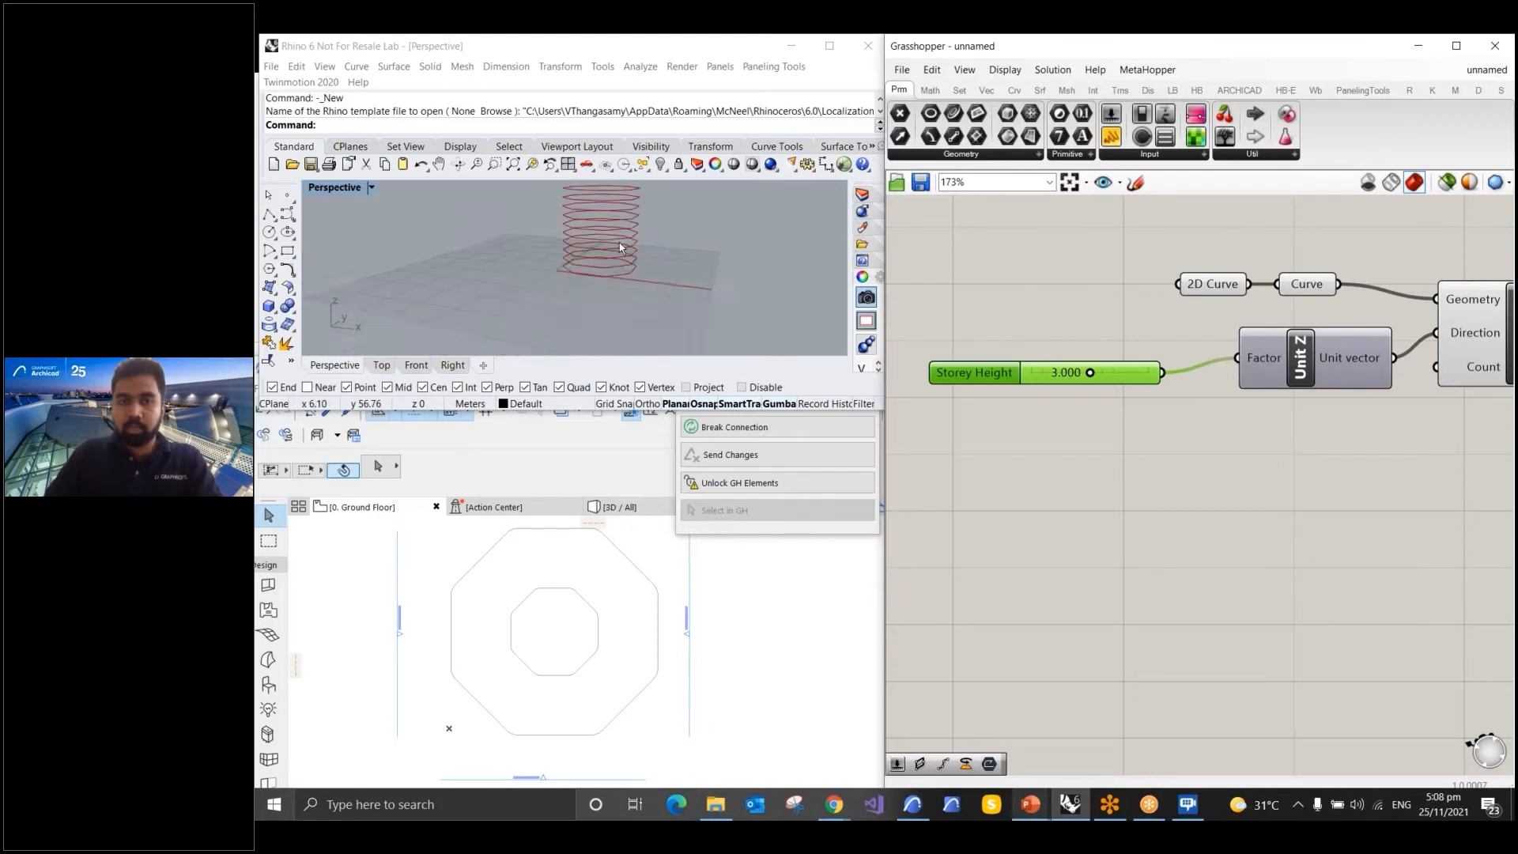
scroll(642, 201, up, 6)
Test the Storey Height slider at a lower value of 2.798 and set it back to 3
mouse_move(1091, 374)
mouse_down()
mouse_move(1031, 377)
mouse_move(1106, 375)
mouse_move(1057, 376)
mouse_move(1079, 376)
mouse_up()
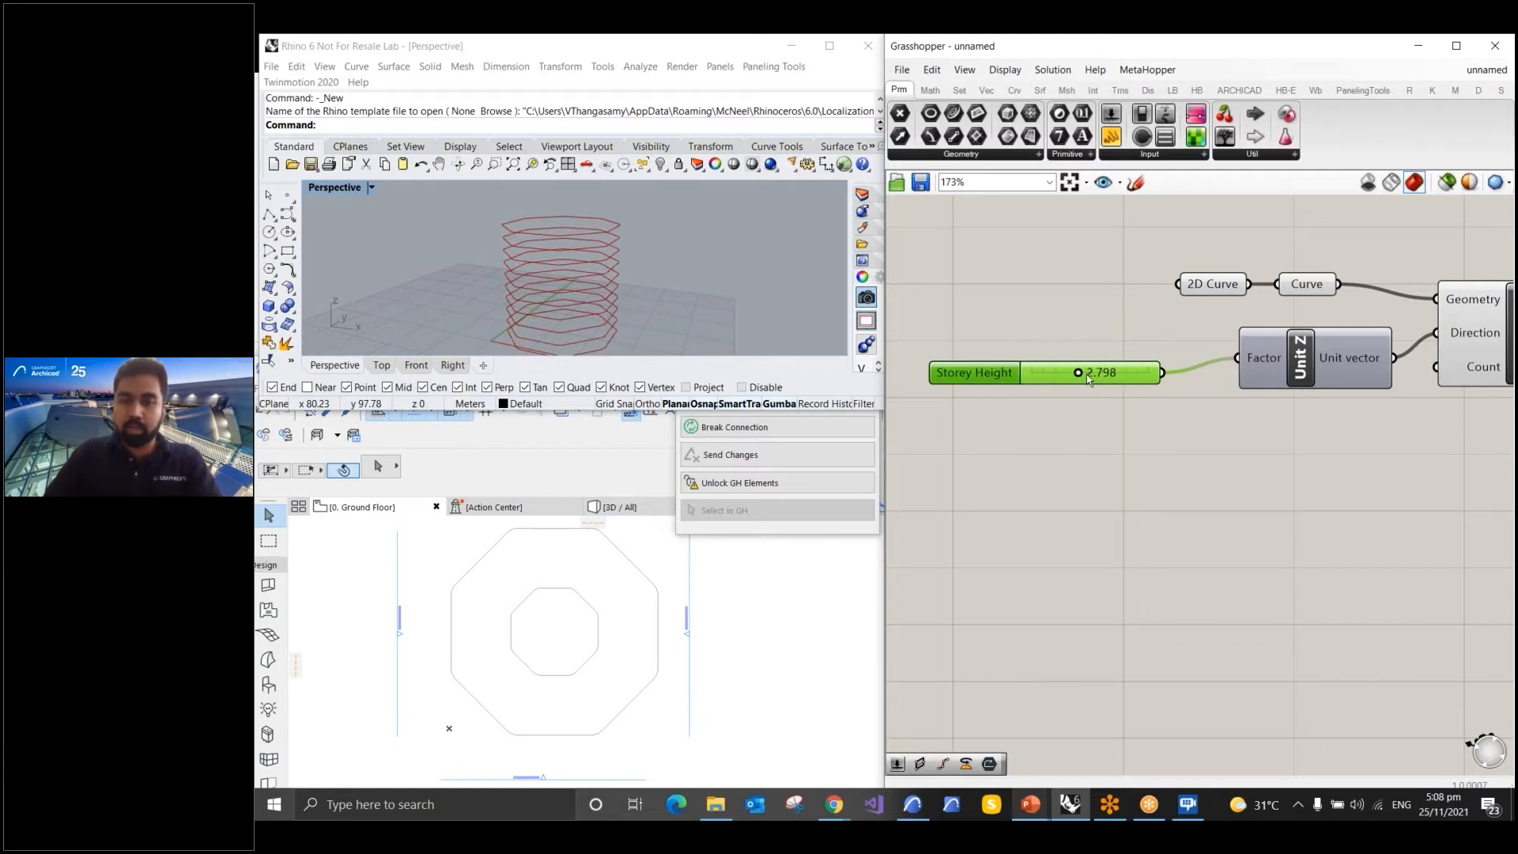
double_click(1098, 377)
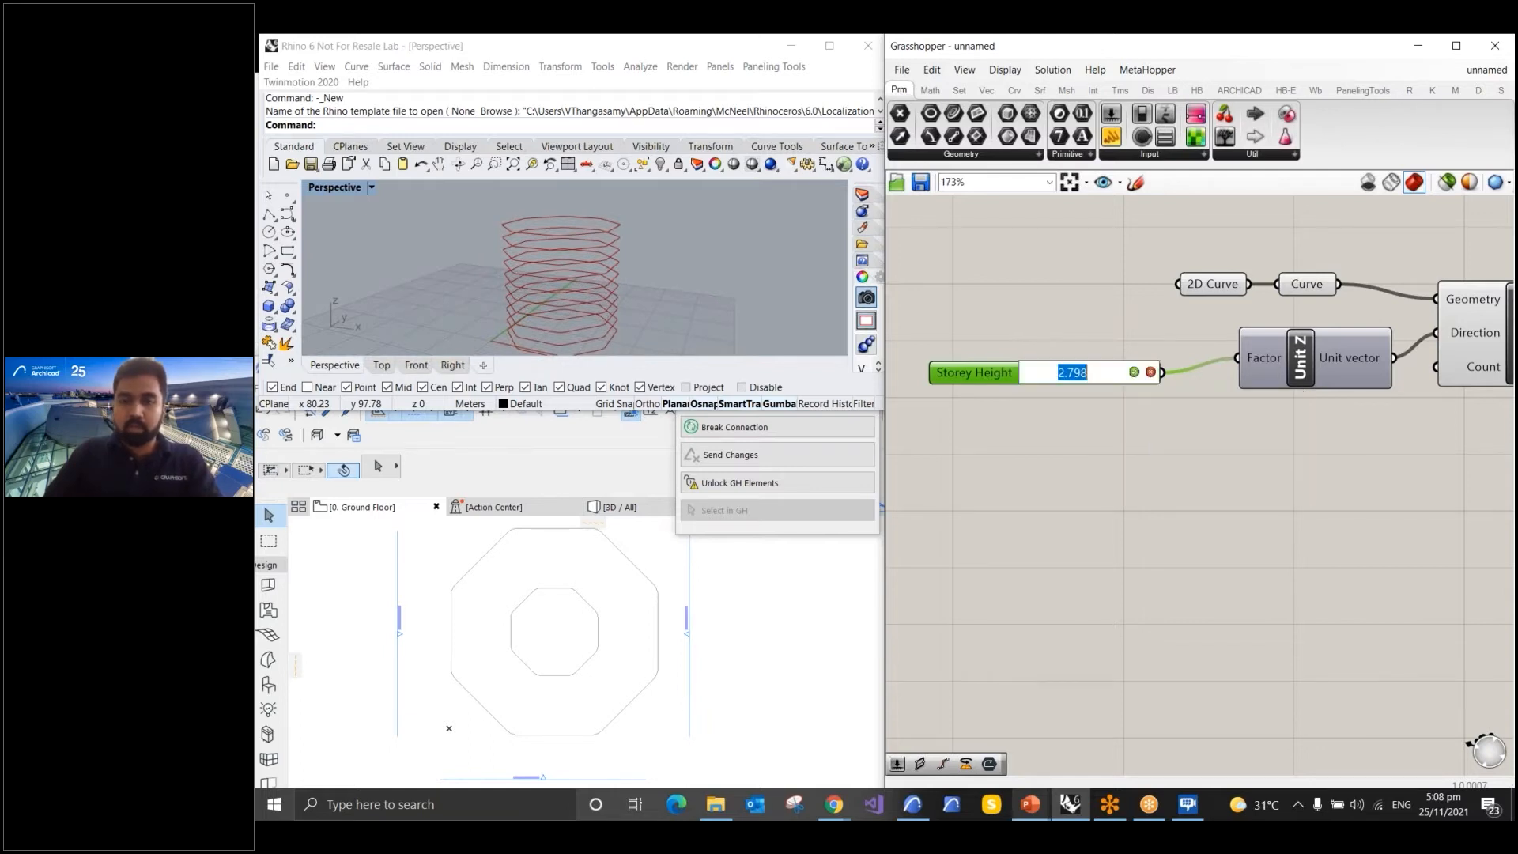
click(1105, 443)
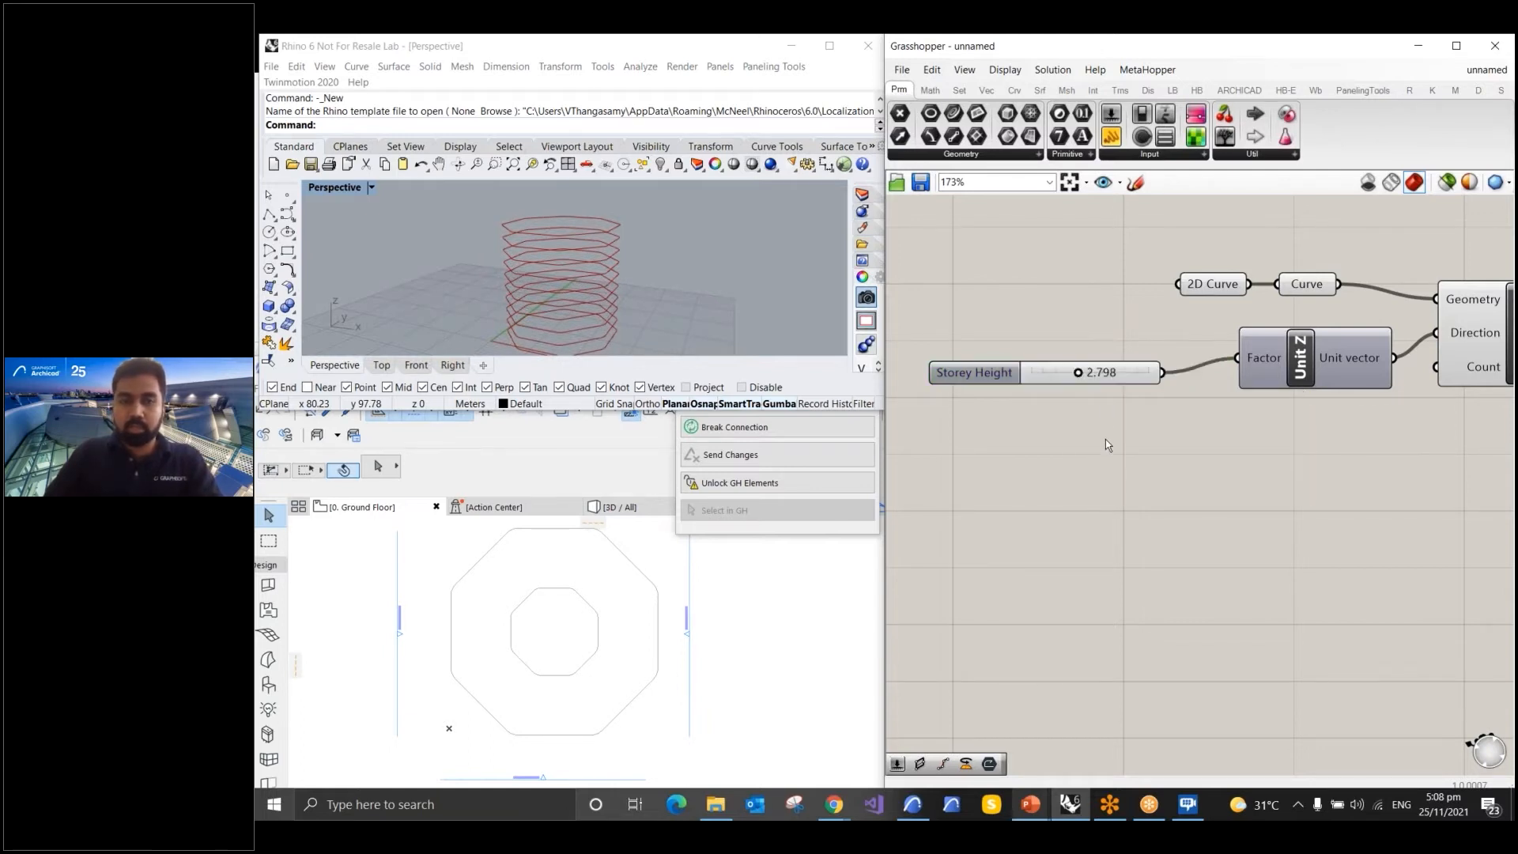
click(1105, 374)
double_click(1105, 374)
text(3)
key(Return)
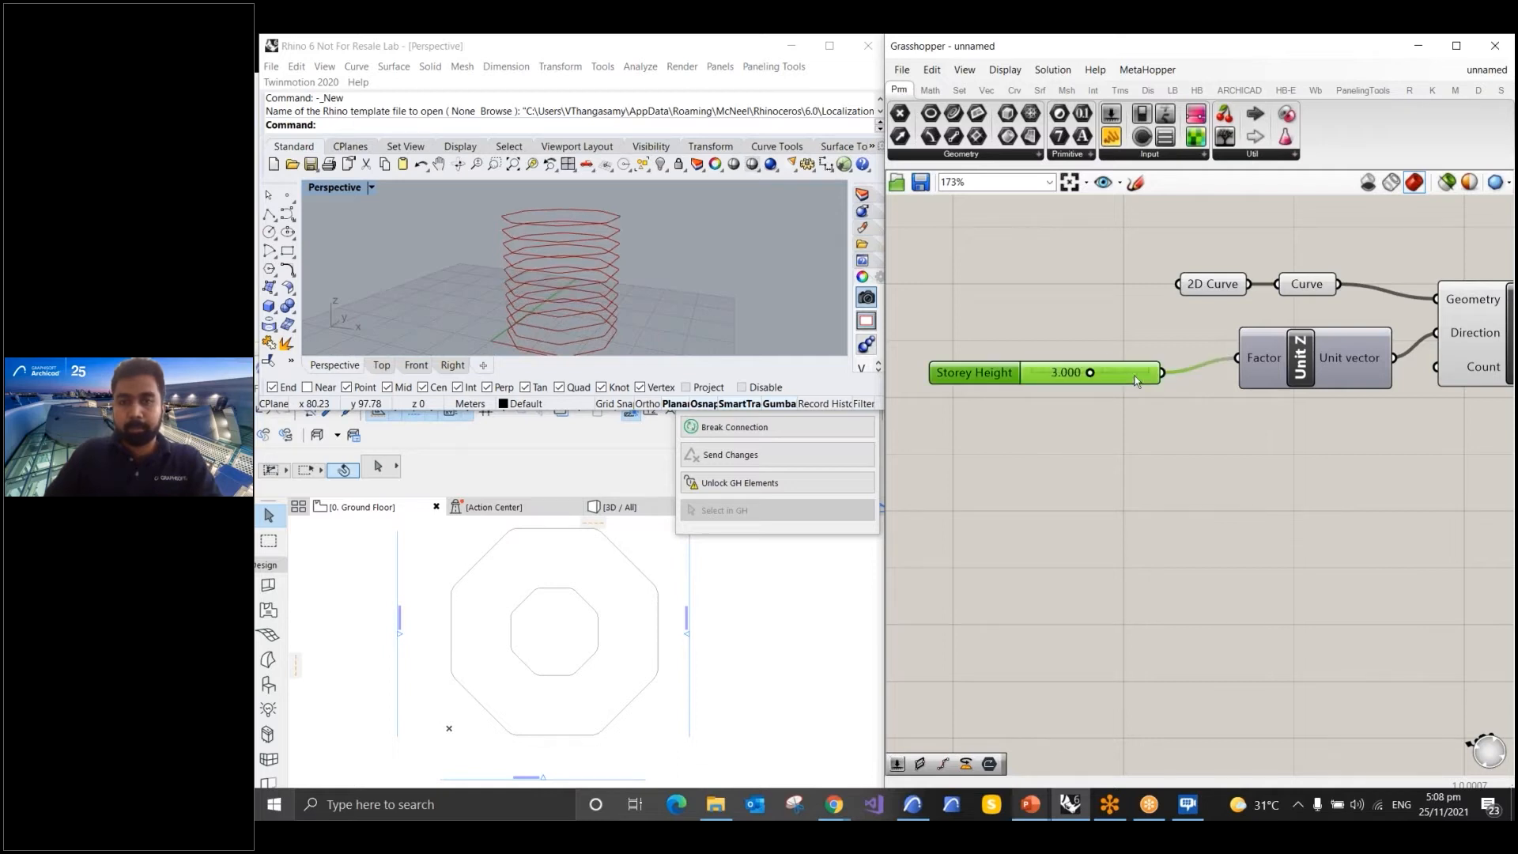
Move Linear Array slightly away from Unit Z, lining up its Direction input with the Unit vector output
click(1086, 488)
scroll(988, 415, down, 2)
scroll(1363, 415, up, 2)
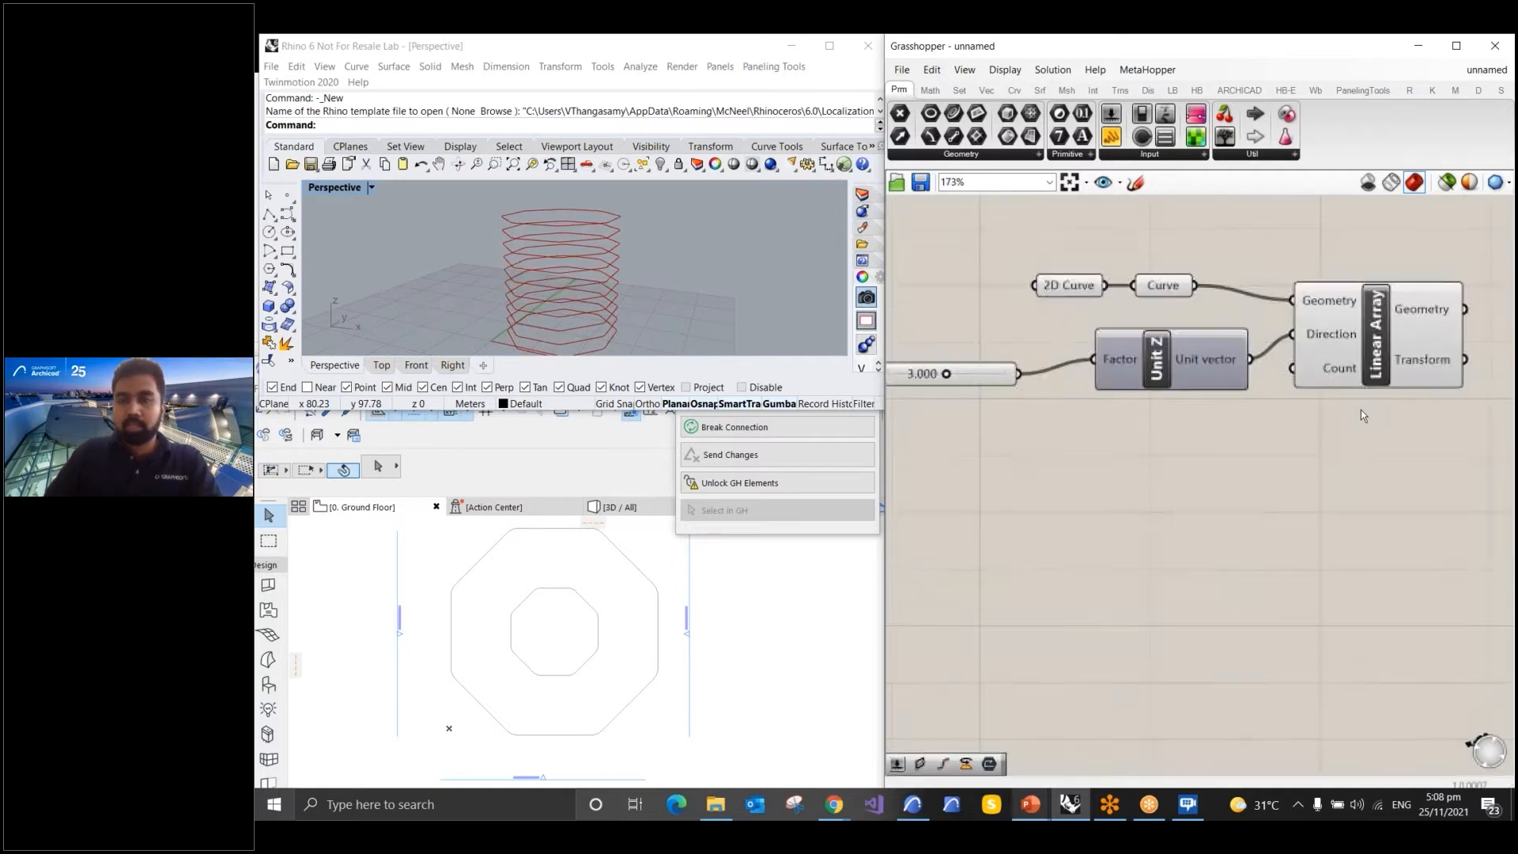
drag(1353, 378, 1379, 402)
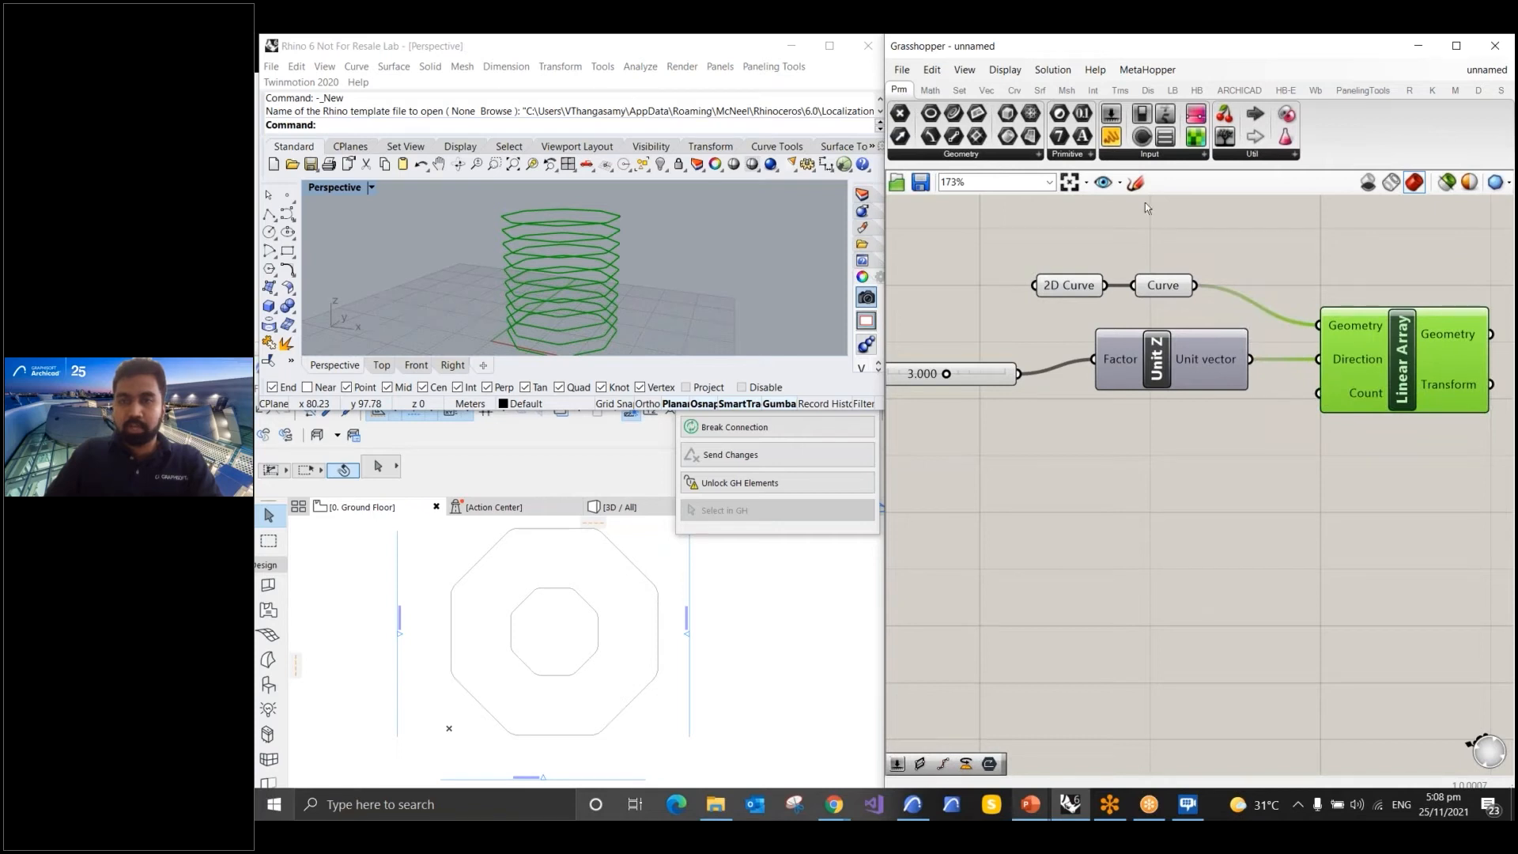
Add a second number slider below the Storey Height slider, with integer rounding and the name # of Storeys
drag(1112, 136, 971, 466)
double_click(970, 466)
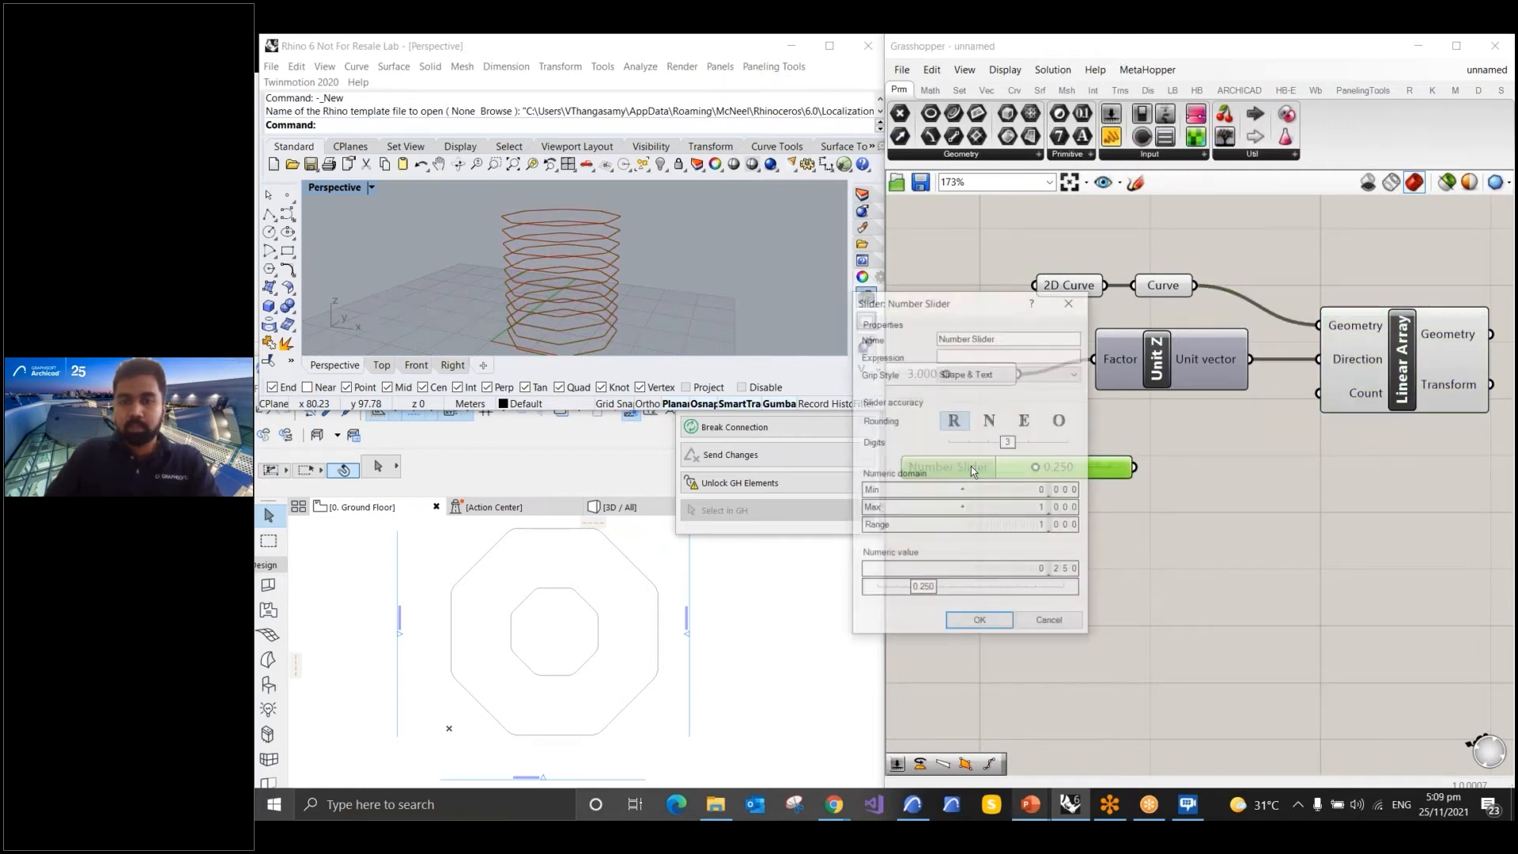
click(988, 420)
triple_click(956, 342)
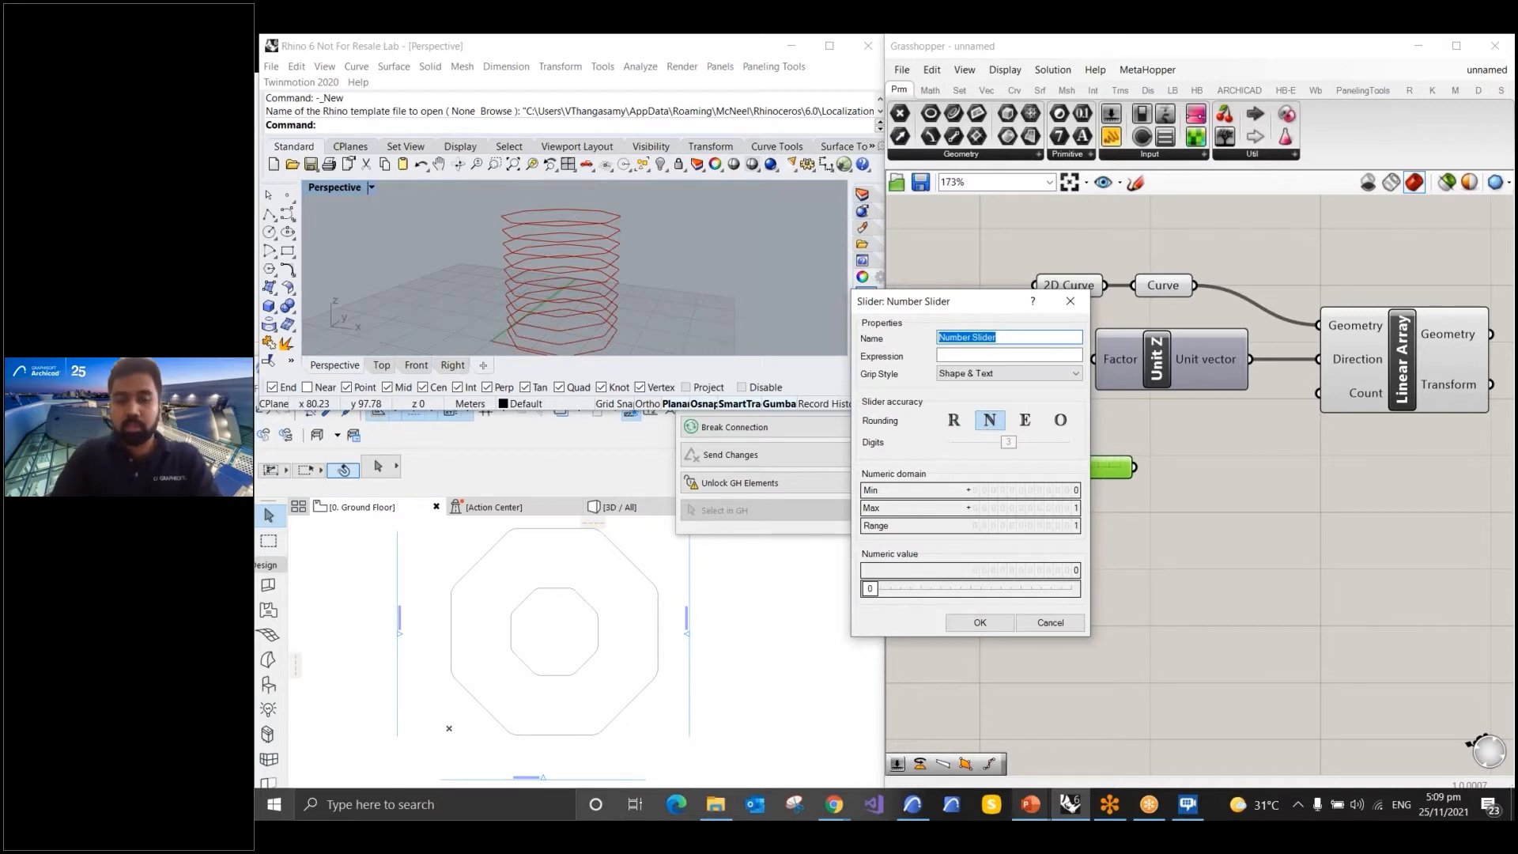
text(# of Storeys)
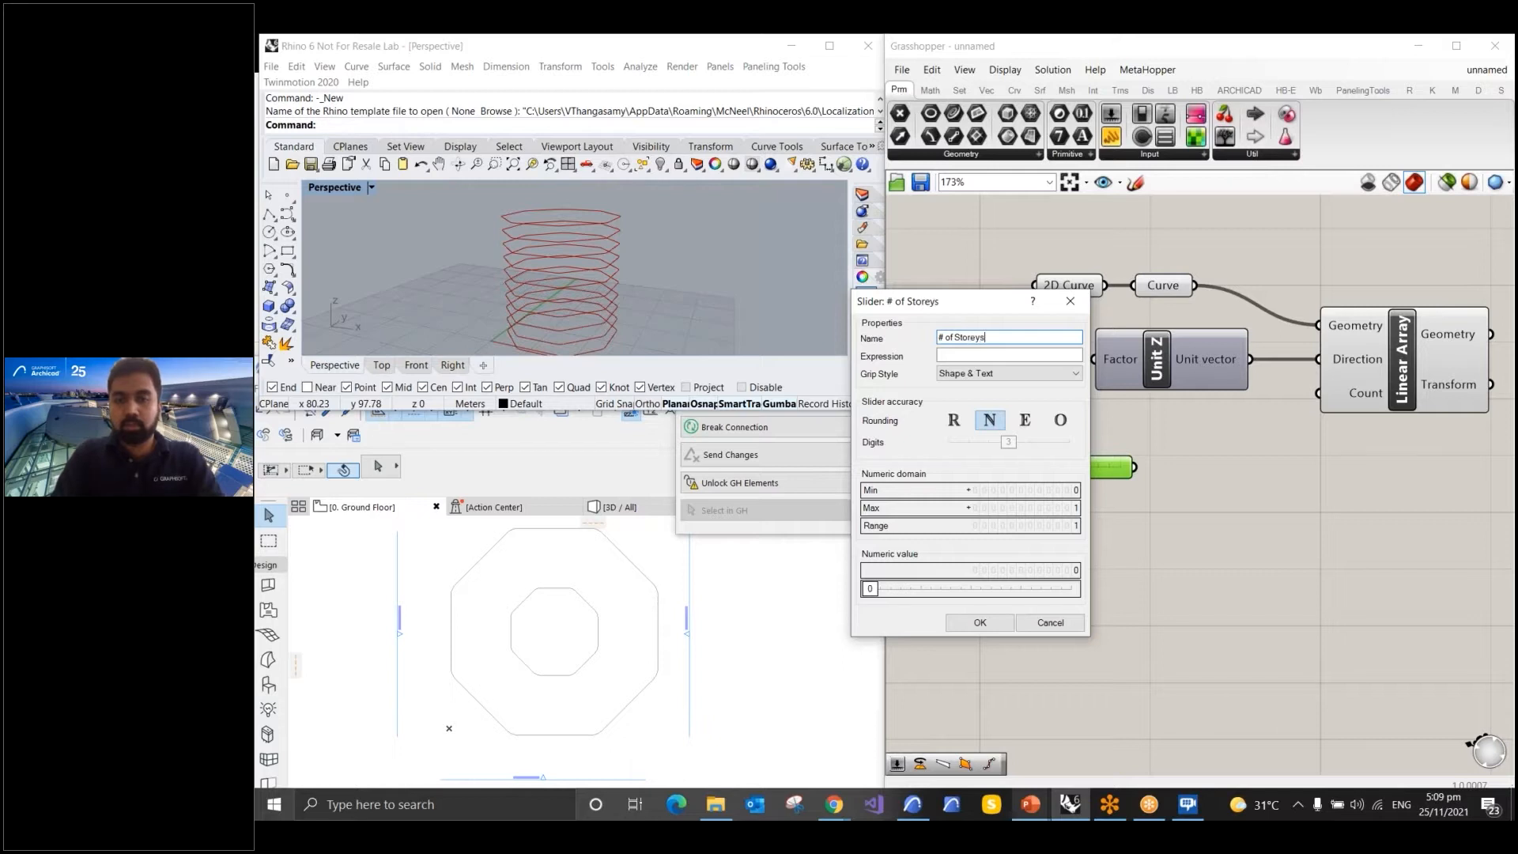
Set the # of Storeys slider's minimum to 5, its maximum to 100 and its value to 25
double_click(1055, 493)
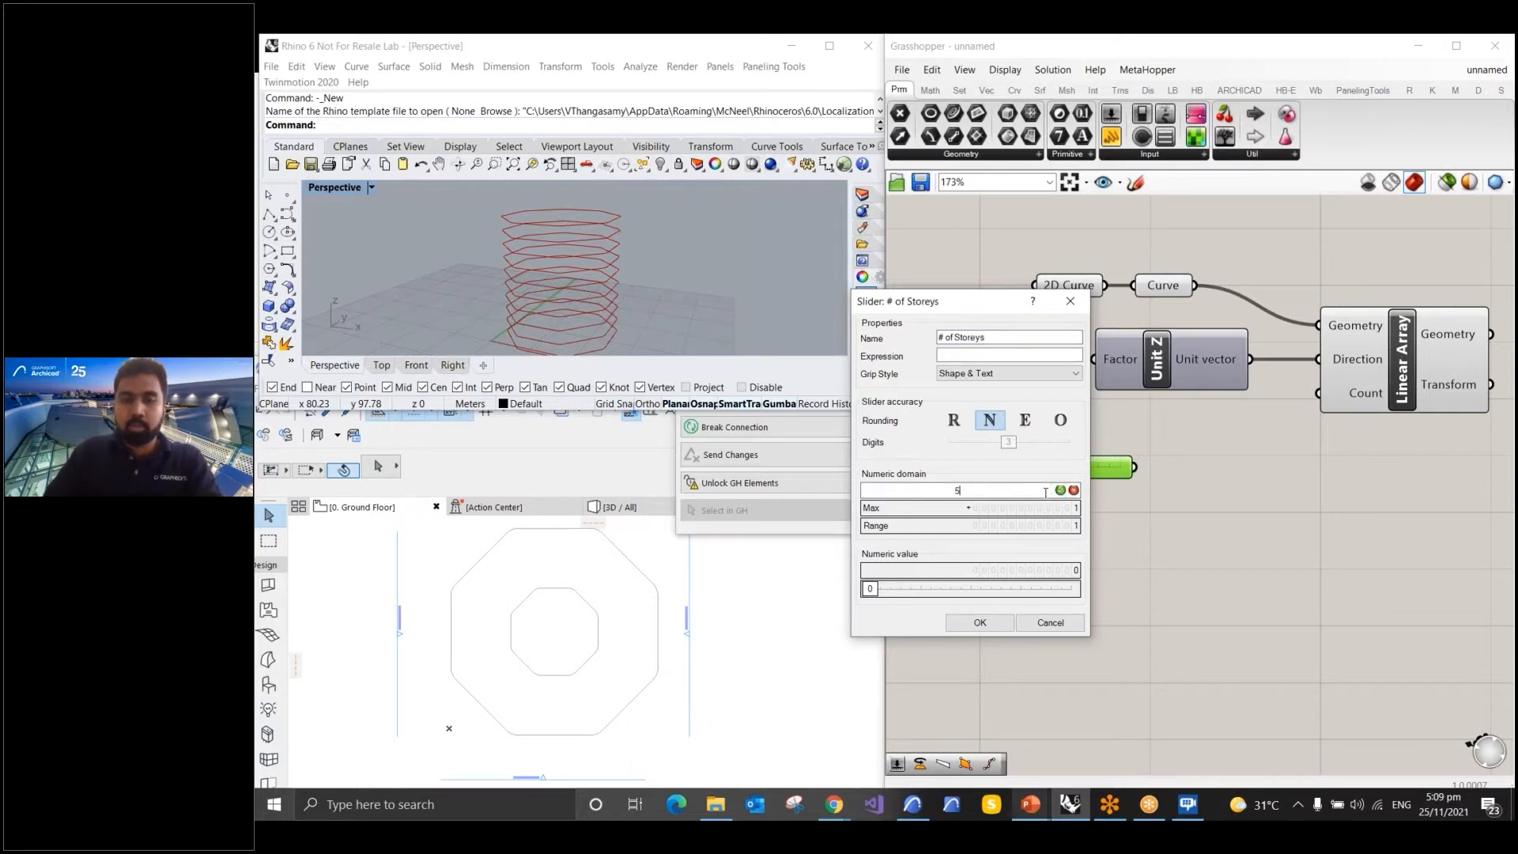
double_click(1057, 510)
text(100)
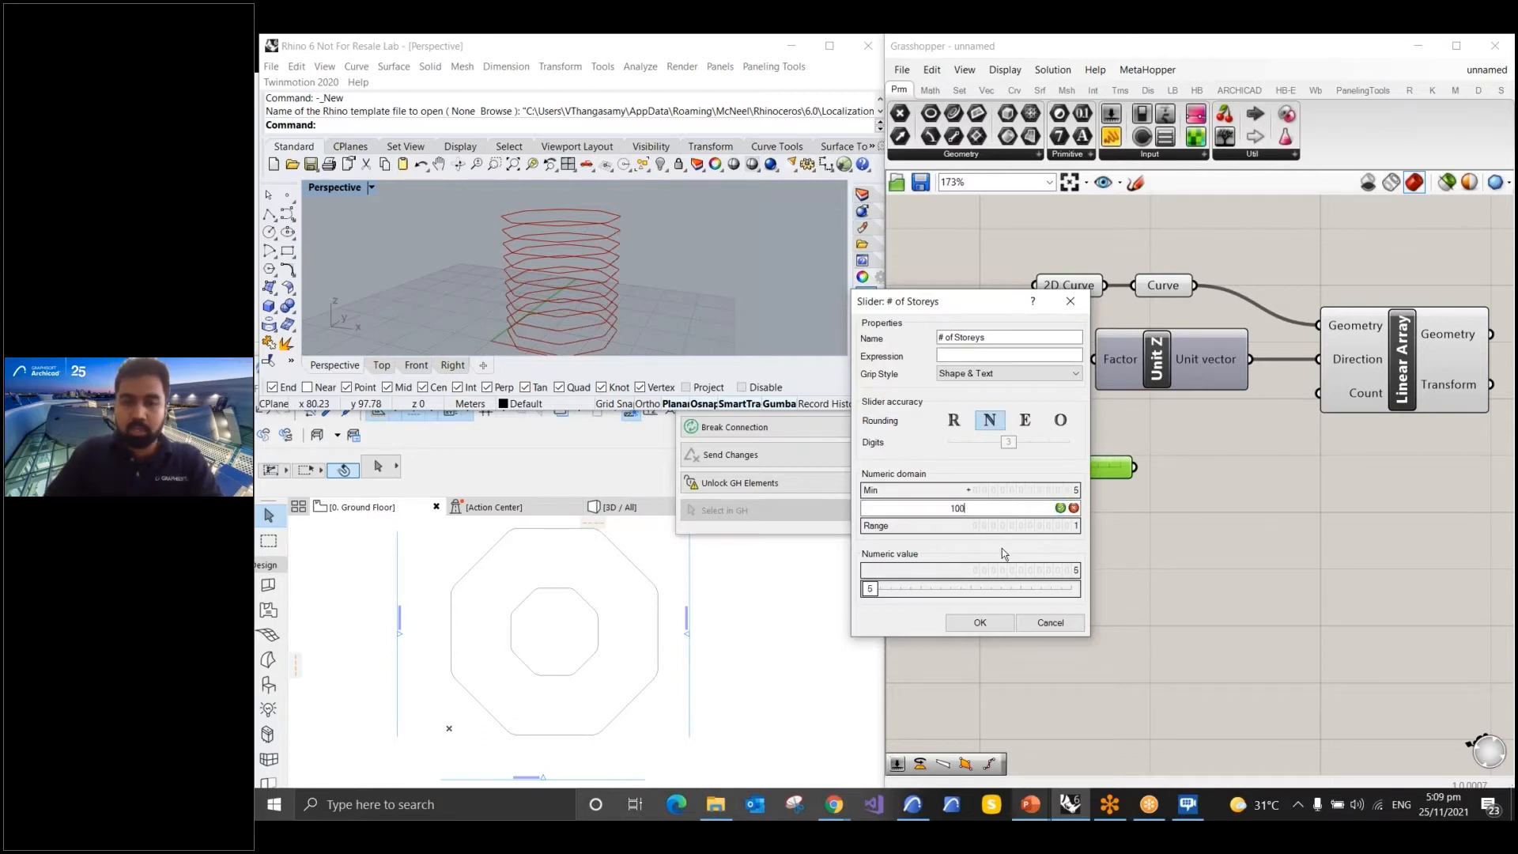
click(891, 589)
double_click(883, 590)
text(2)
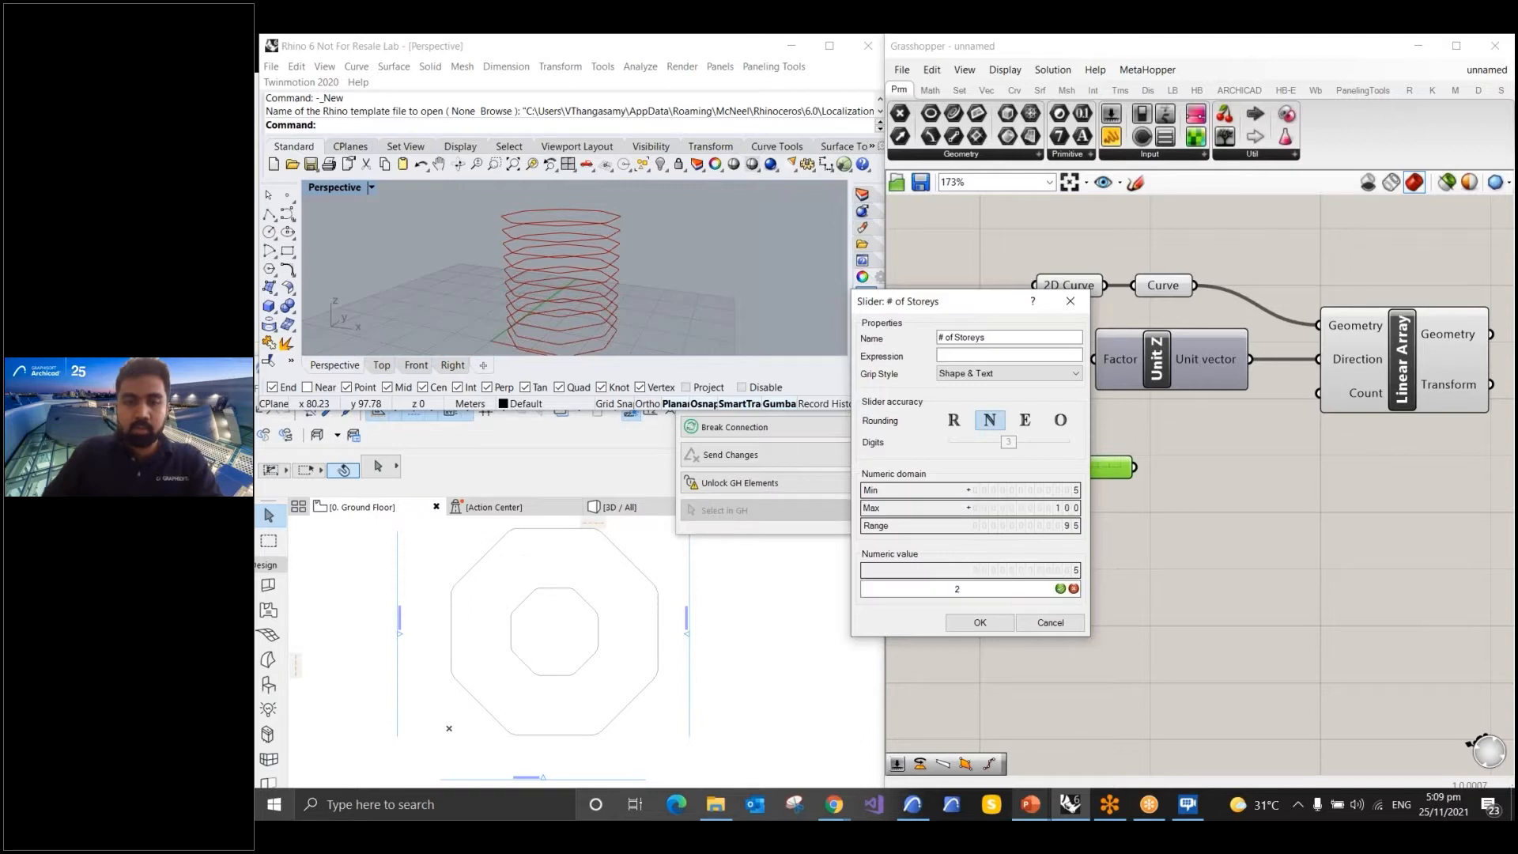
text(5)
key(Return)
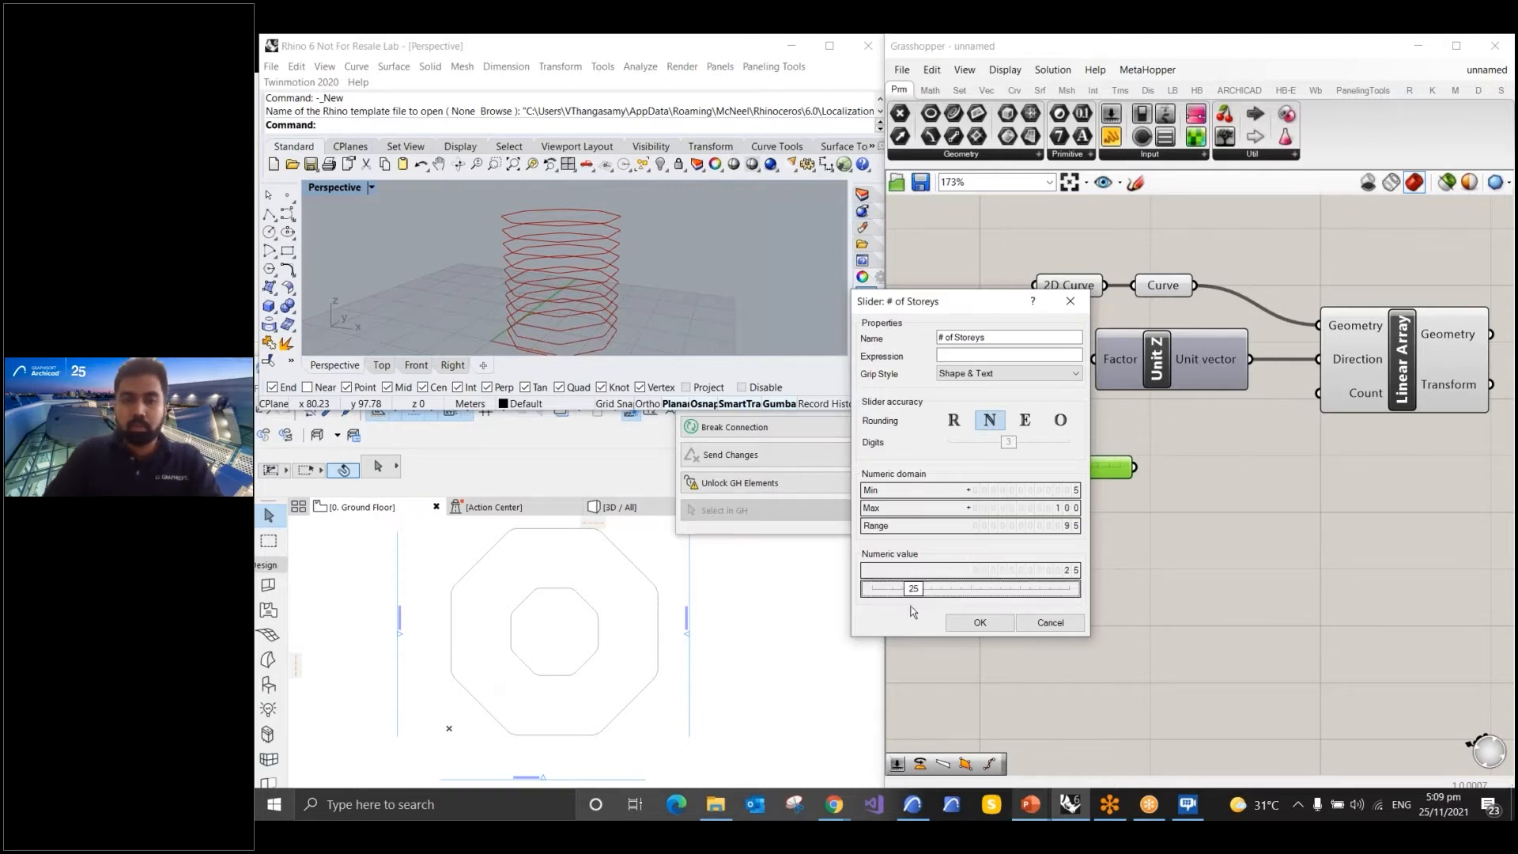
click(980, 622)
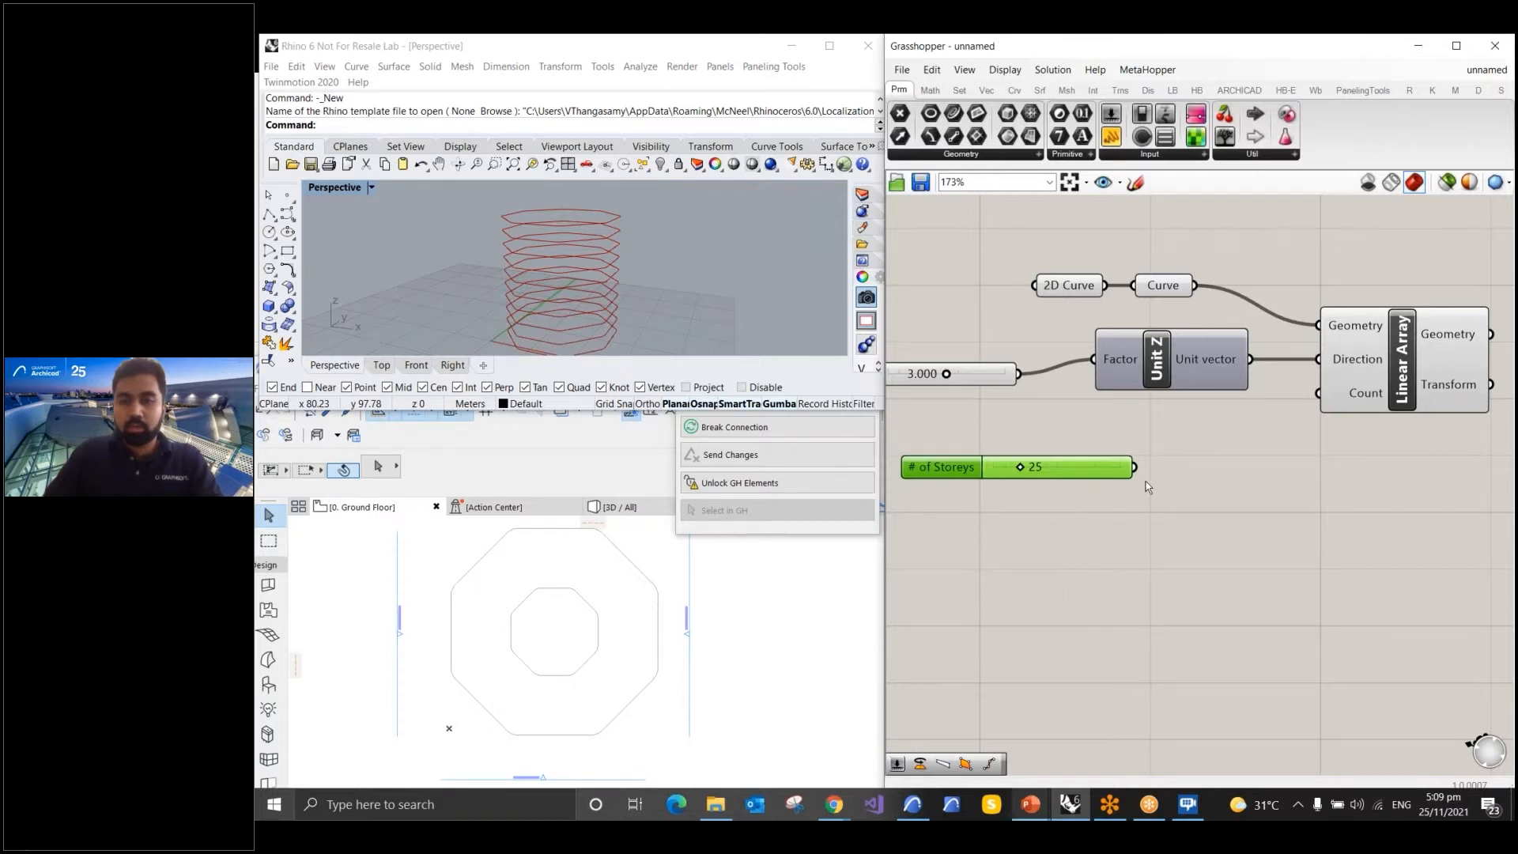
Connect the # of Storeys slider to Linear Array's Count input
drag(1136, 473, 1318, 406)
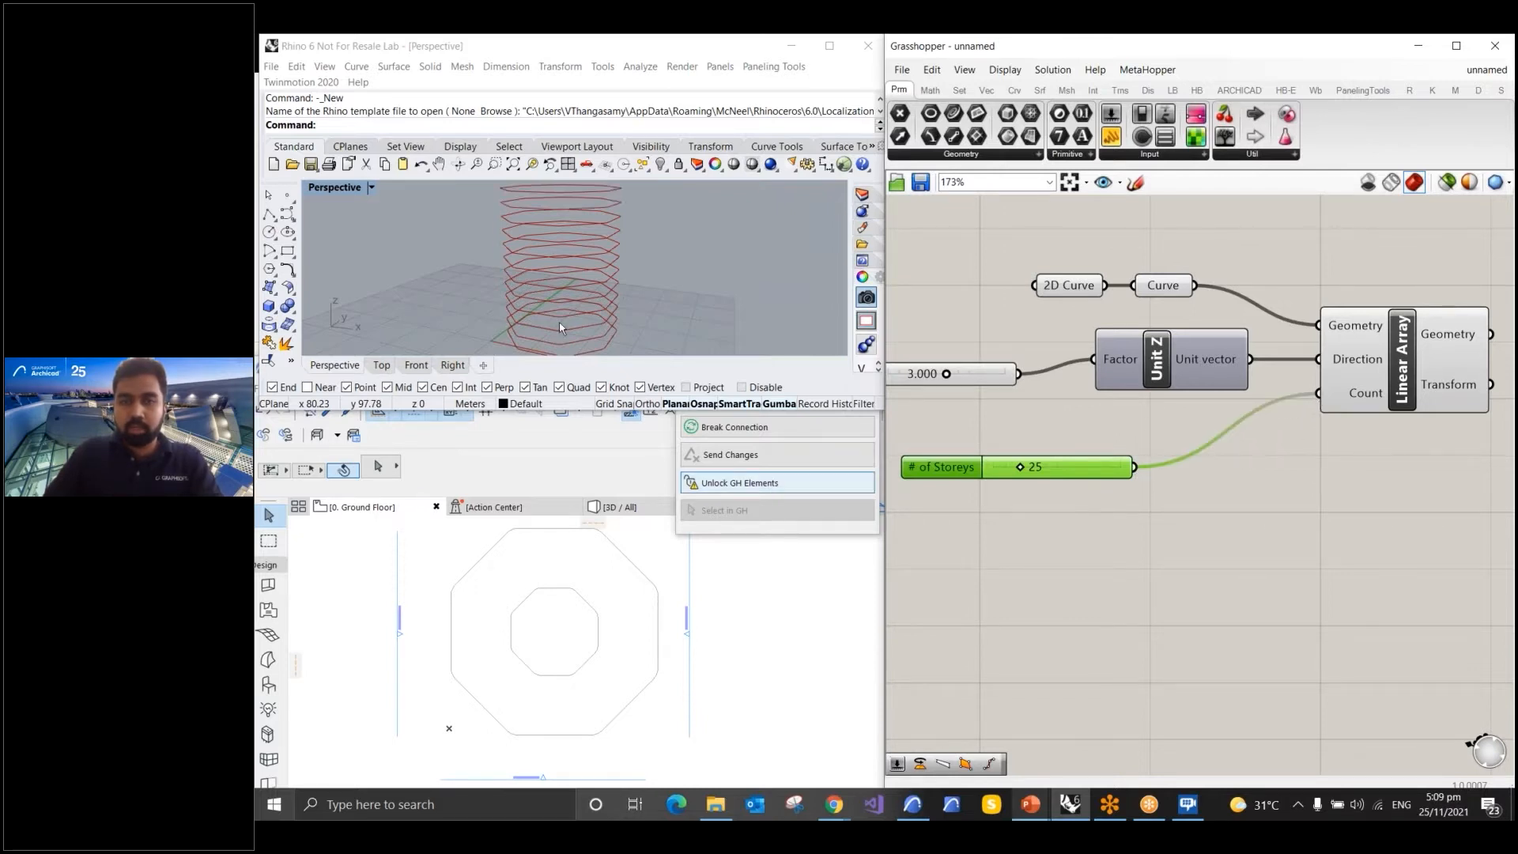
scroll(516, 297, down, 9)
scroll(534, 239, up, 5)
scroll(533, 239, down, 3)
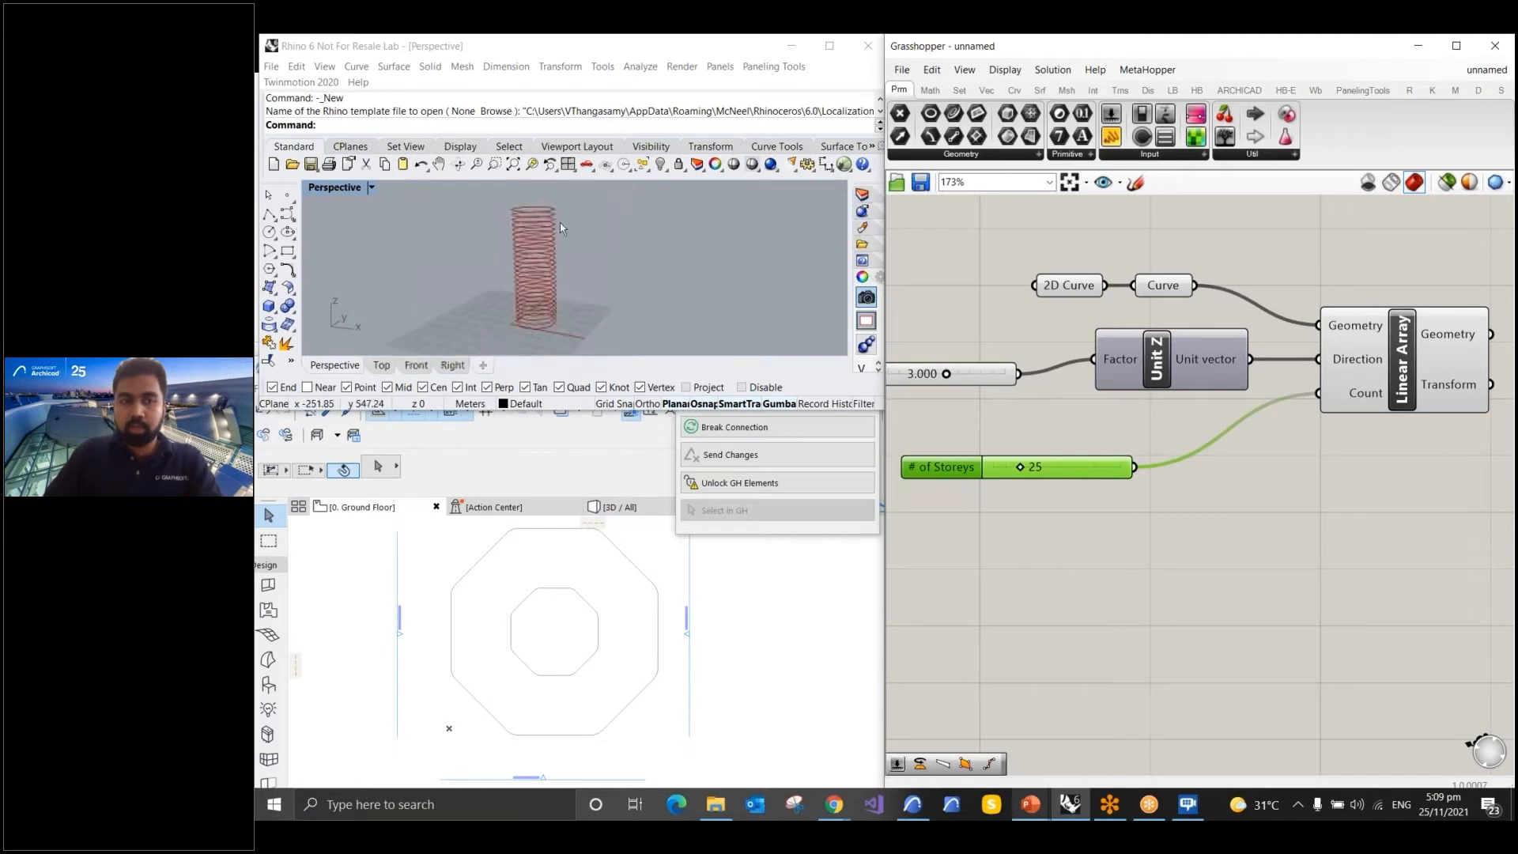
scroll(554, 316, up, 3)
scroll(541, 315, up, 3)
scroll(1140, 354, down, 2)
scroll(1141, 353, up, 1)
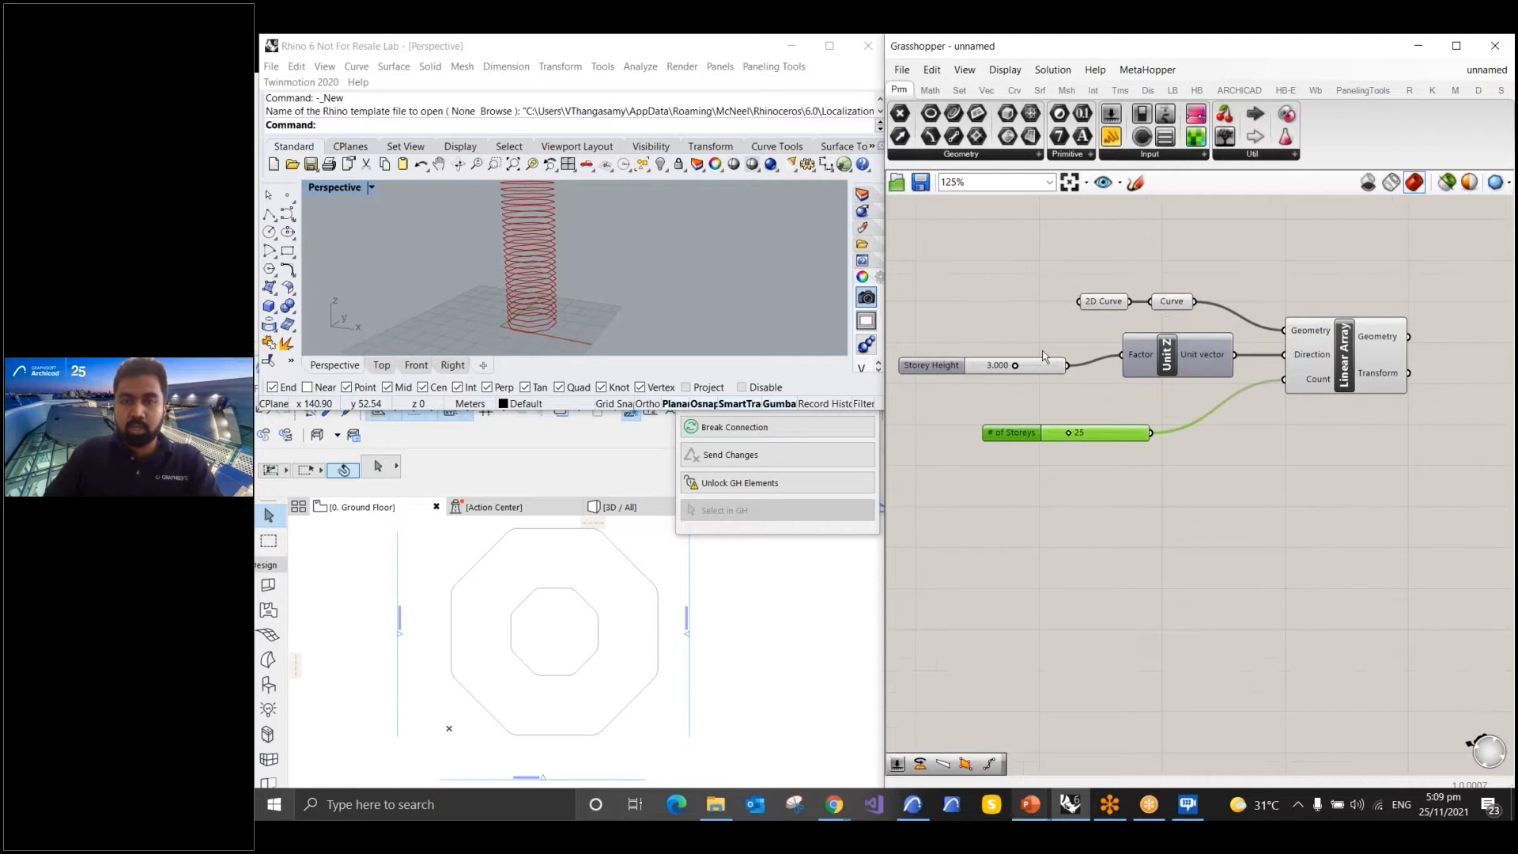
Move the Storey Height slider closer to Unit Z, level with its Factor input
click(951, 355)
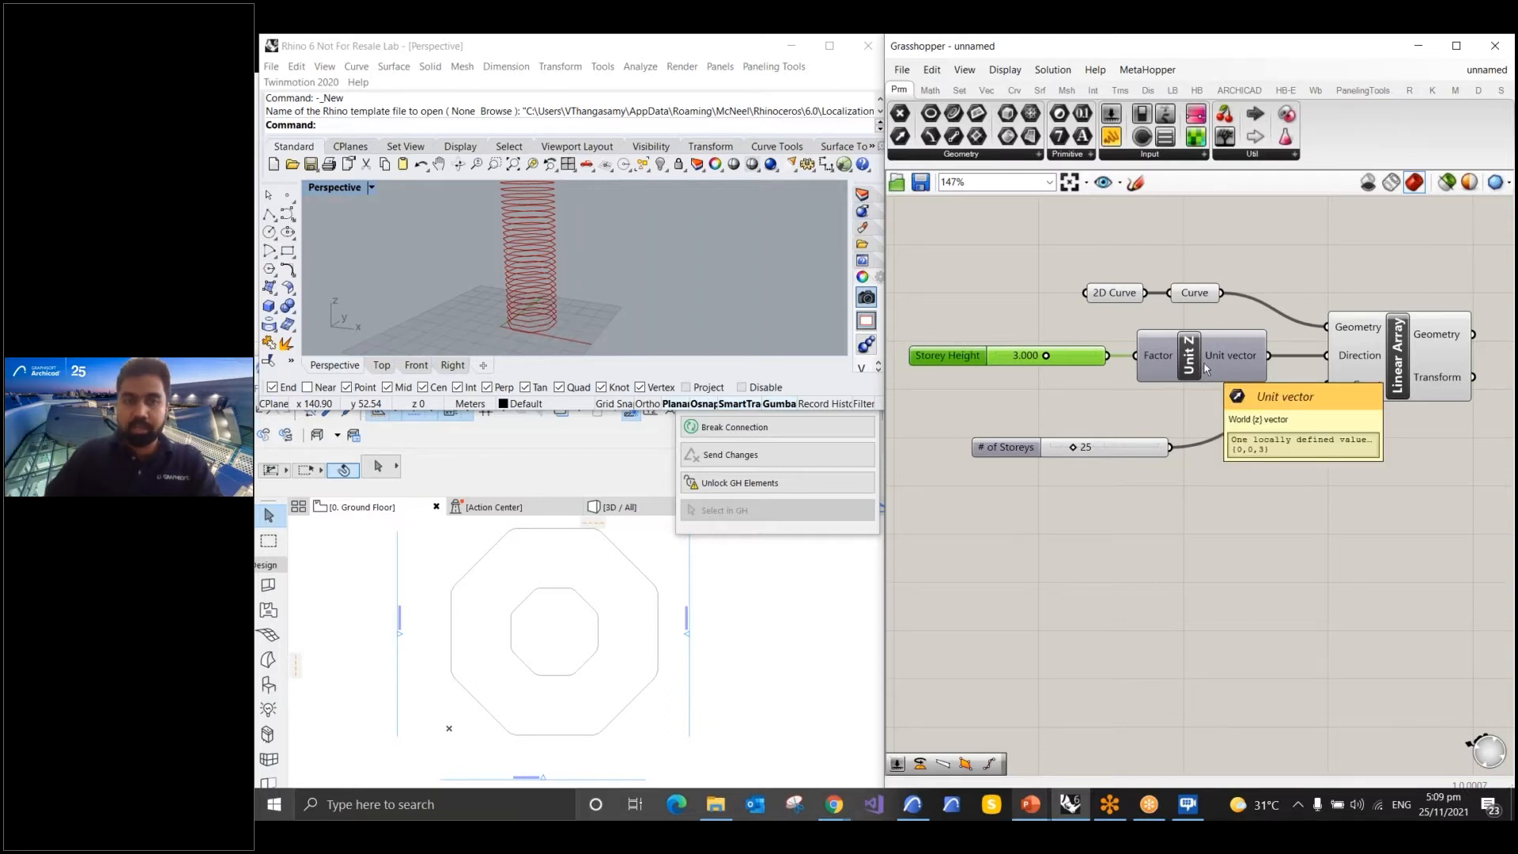
scroll(1354, 356, up, 3)
click(1262, 313)
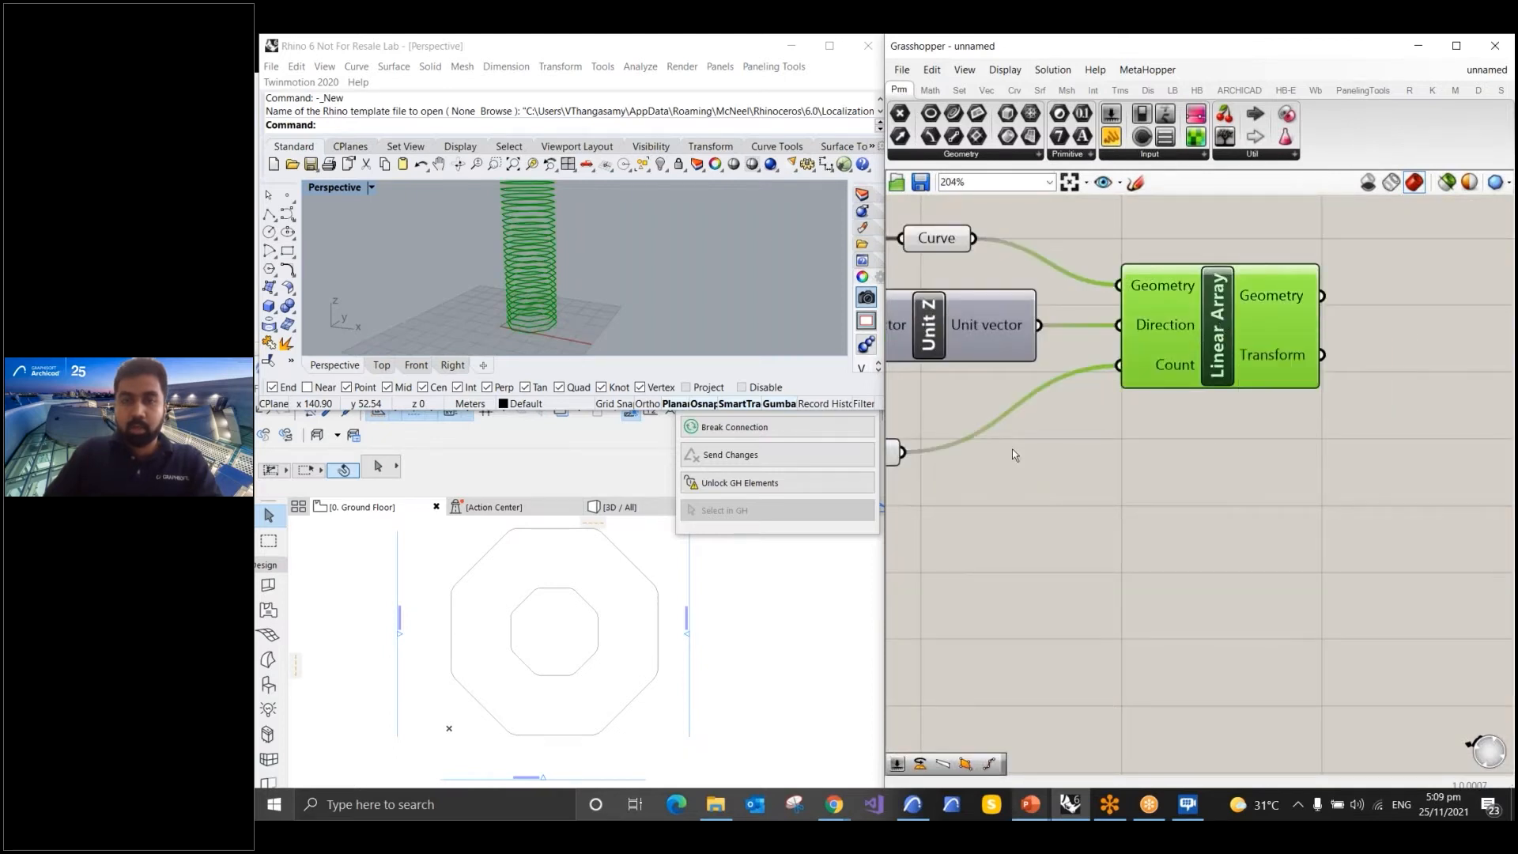
Add the geometry-transforming Rotate component to the canvas and place it just past Linear Array, slightly lower
scroll(1009, 525, down, 2)
scroll(1311, 505, up, 1)
click(1372, 372)
double_click(1373, 373)
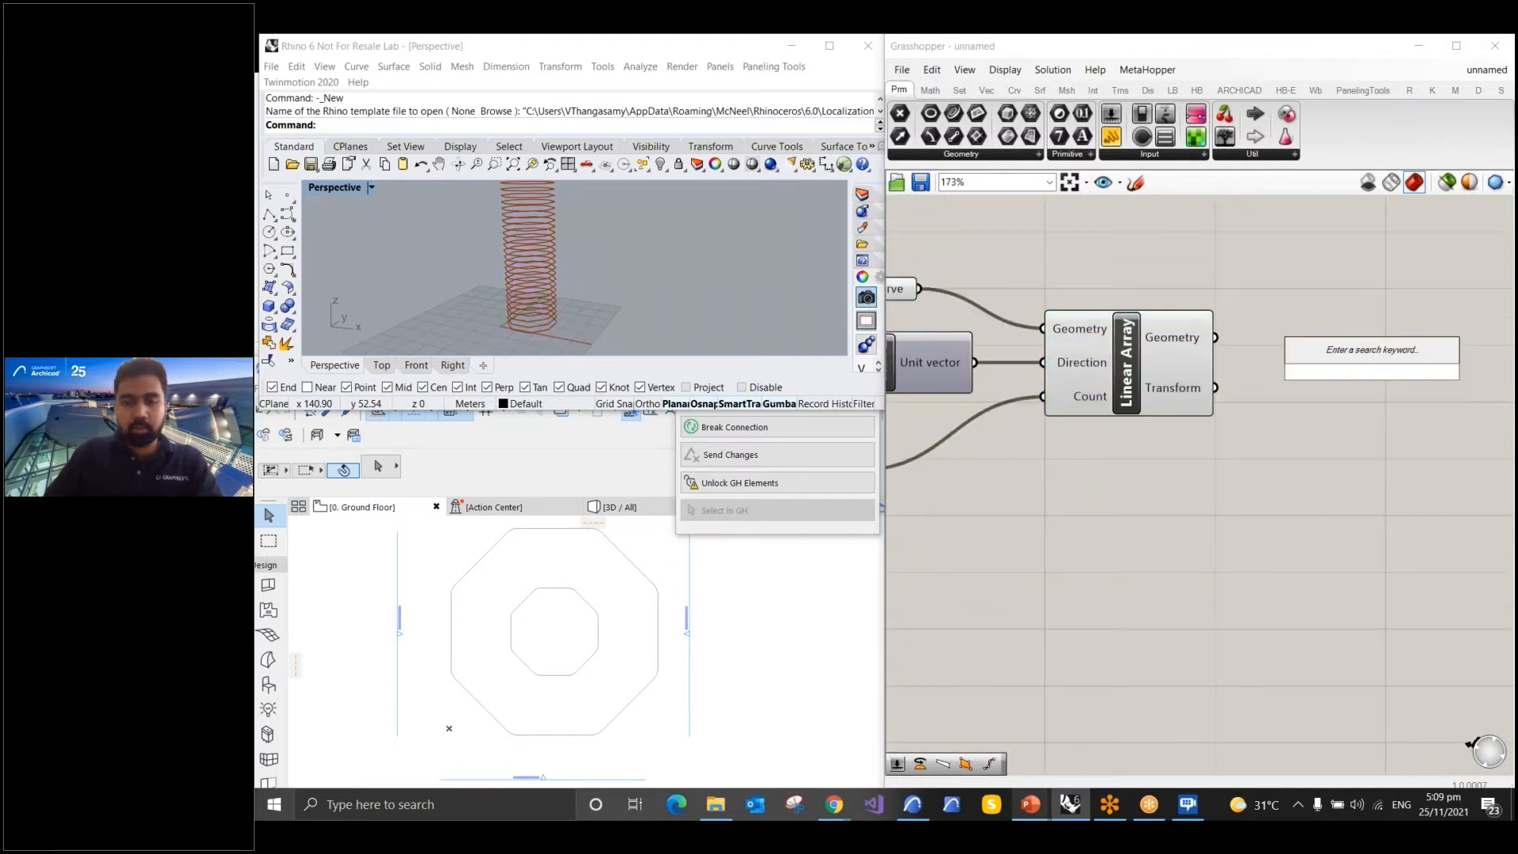
text(Rotate)
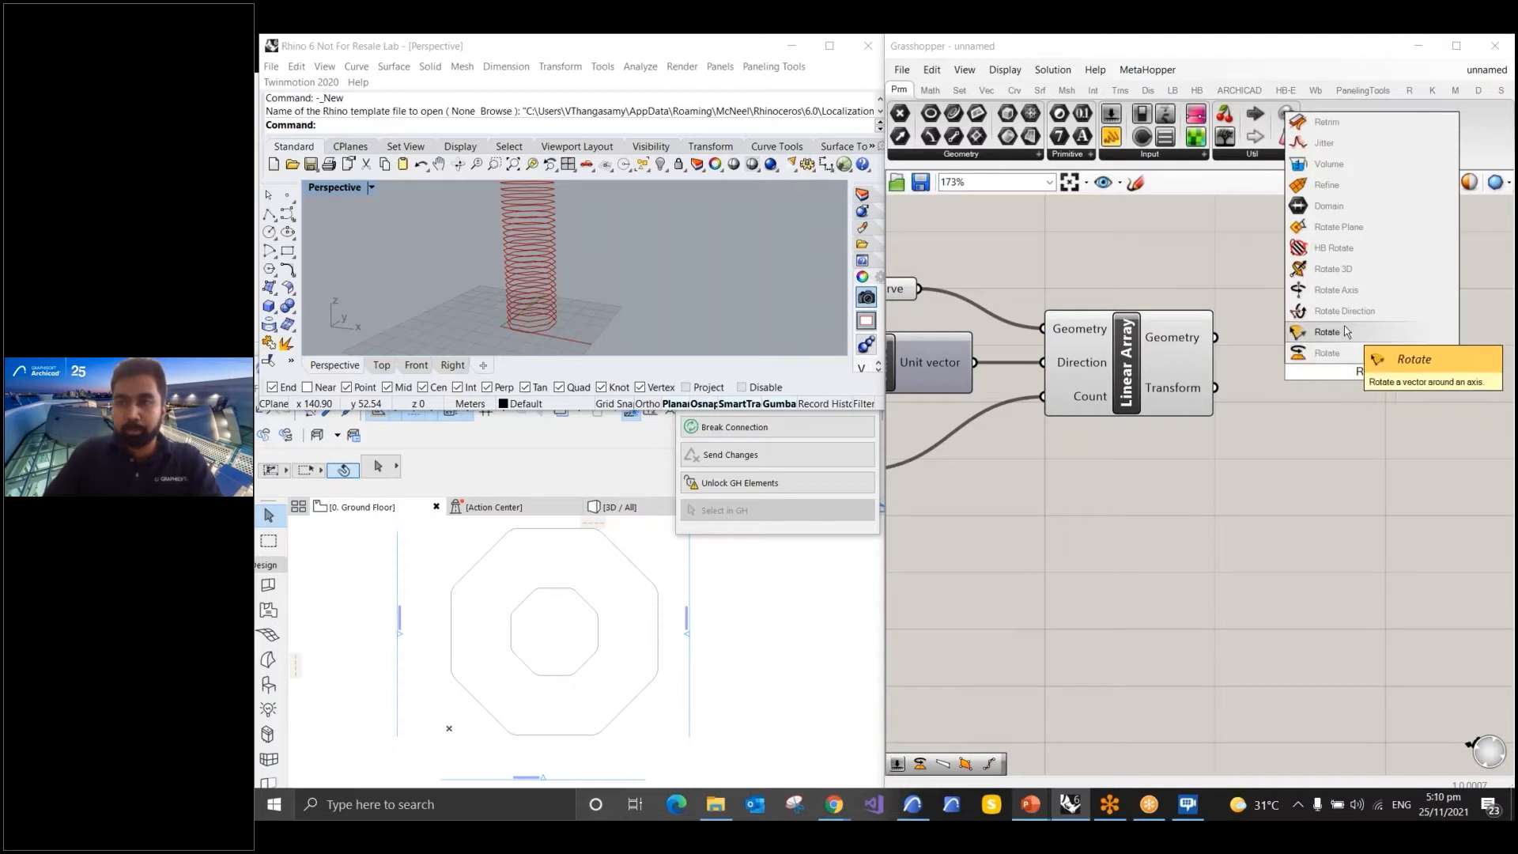
click(1319, 354)
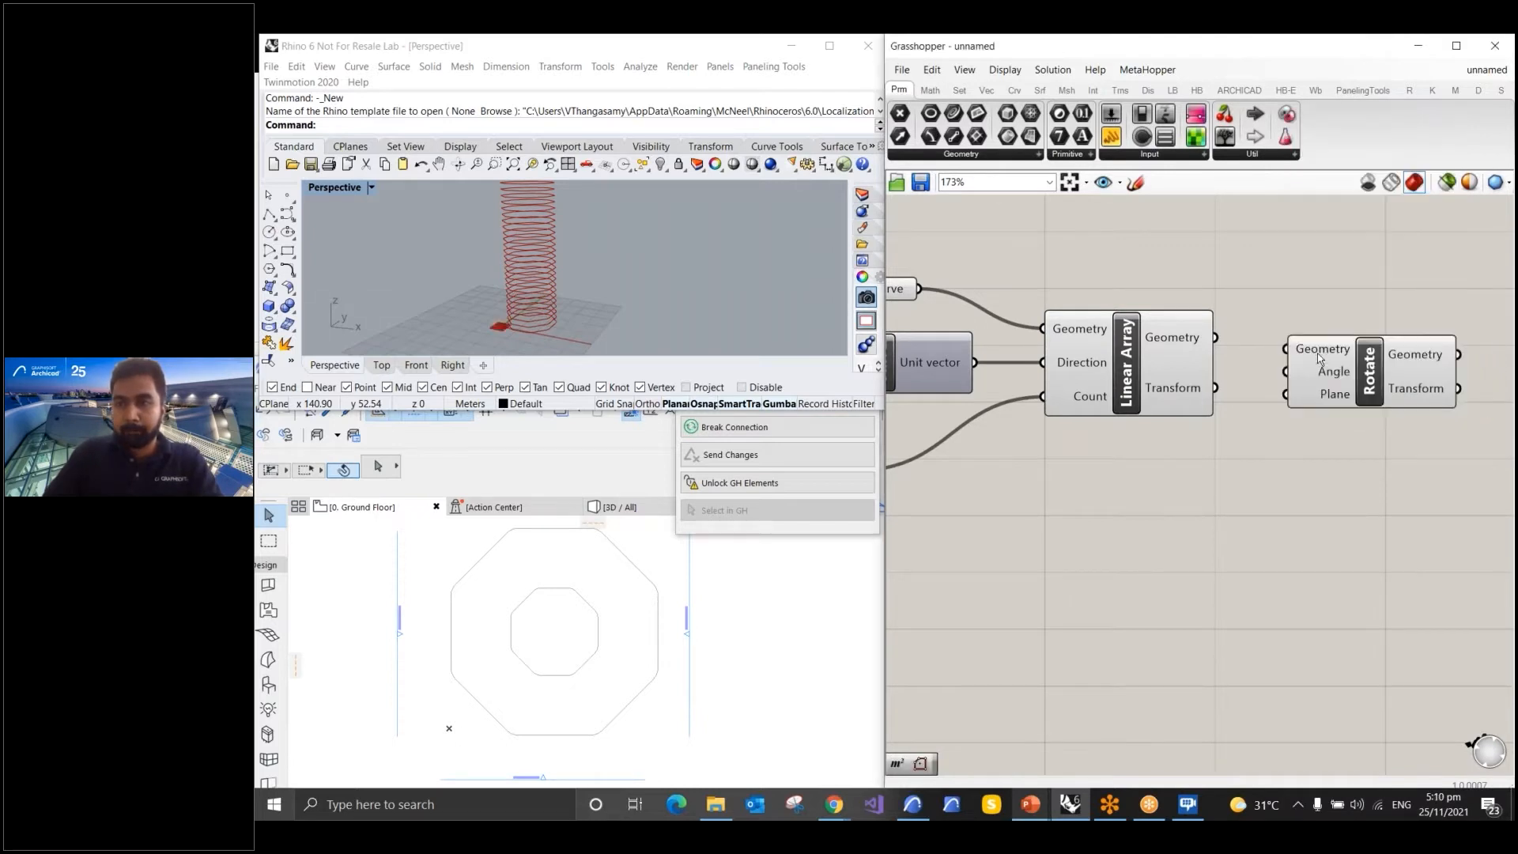
drag(1372, 368, 1380, 457)
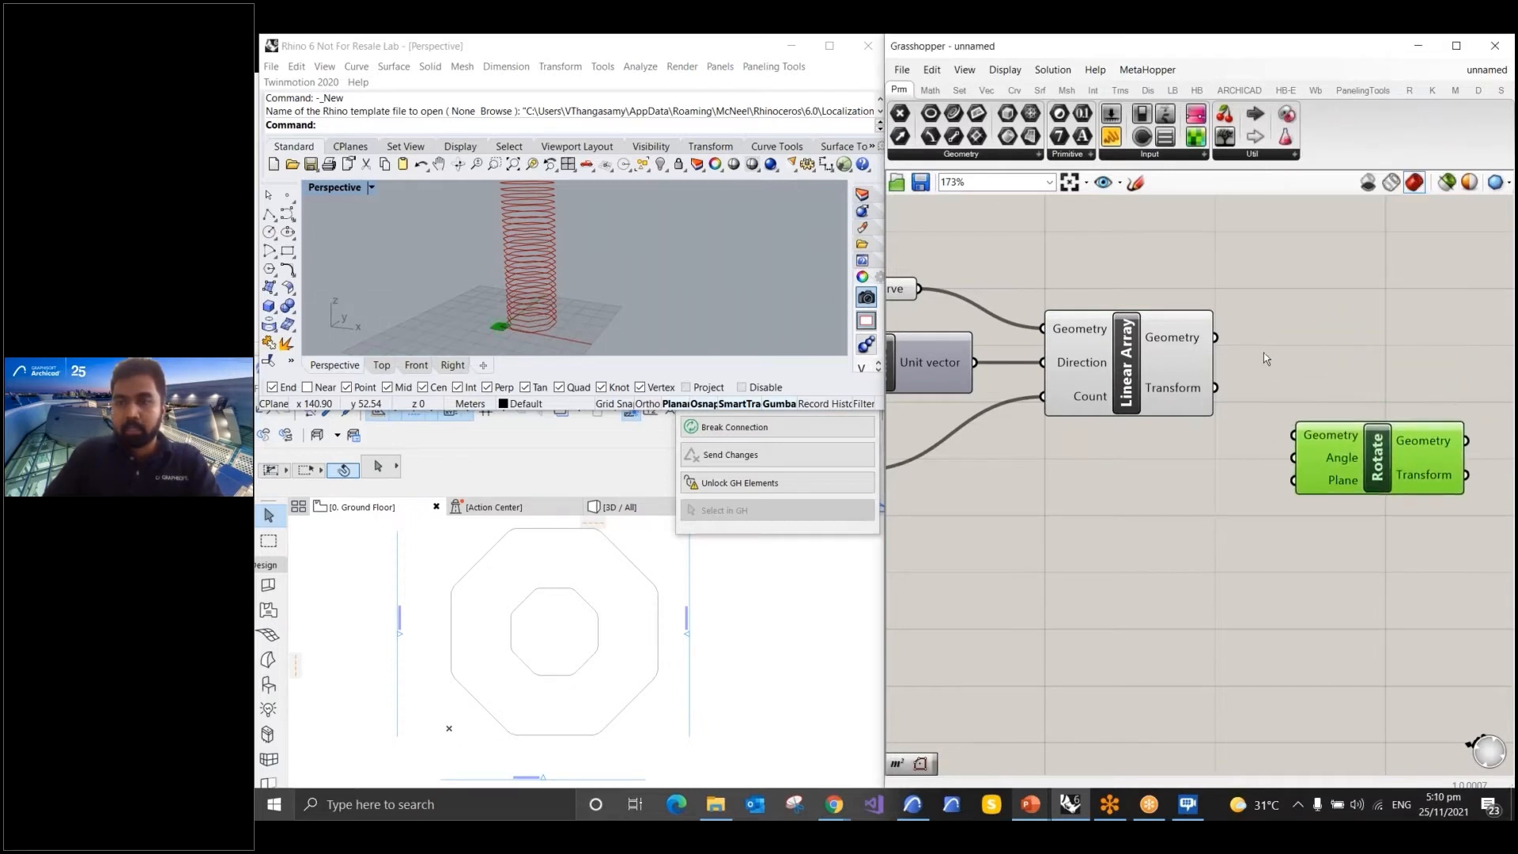
Connect Linear Array's Geometry output to Rotate's Geometry input
scroll(1249, 348, up, 2)
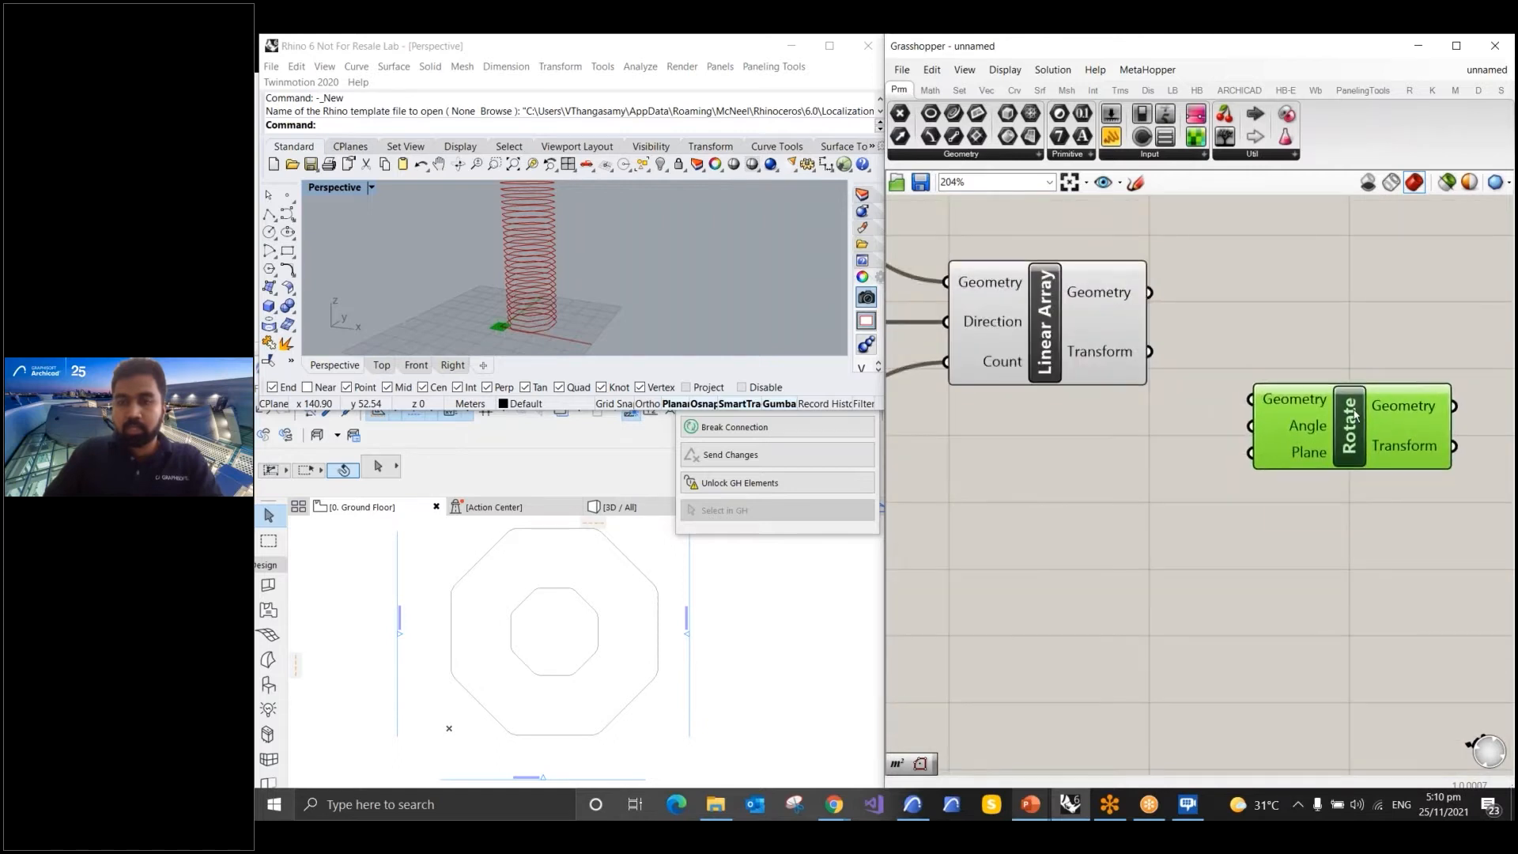
key(ctrl)
key(ctrl)
key(ctrl)
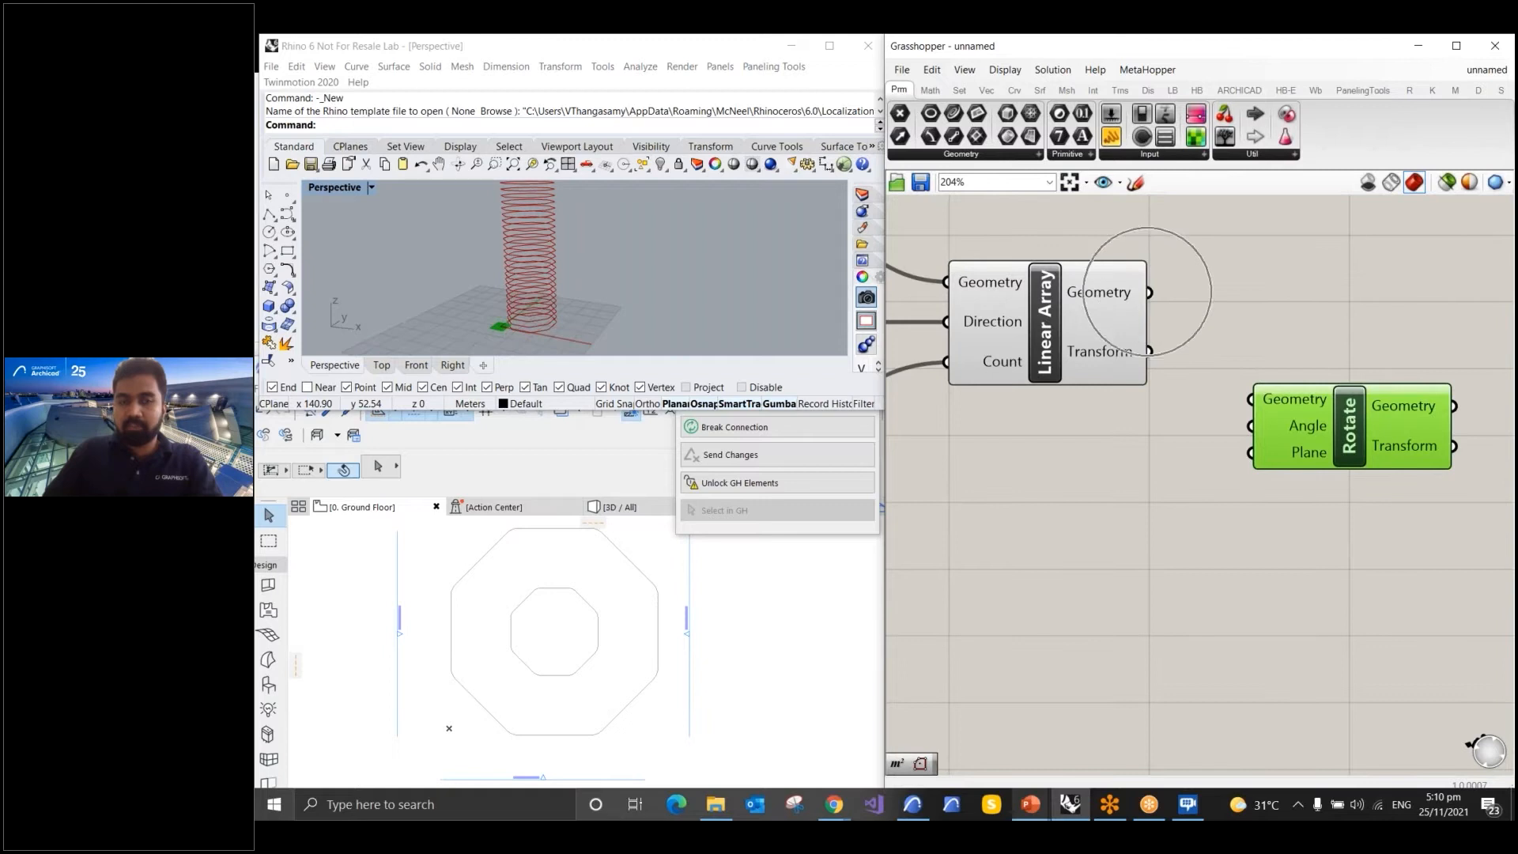
drag(1148, 293, 1248, 401)
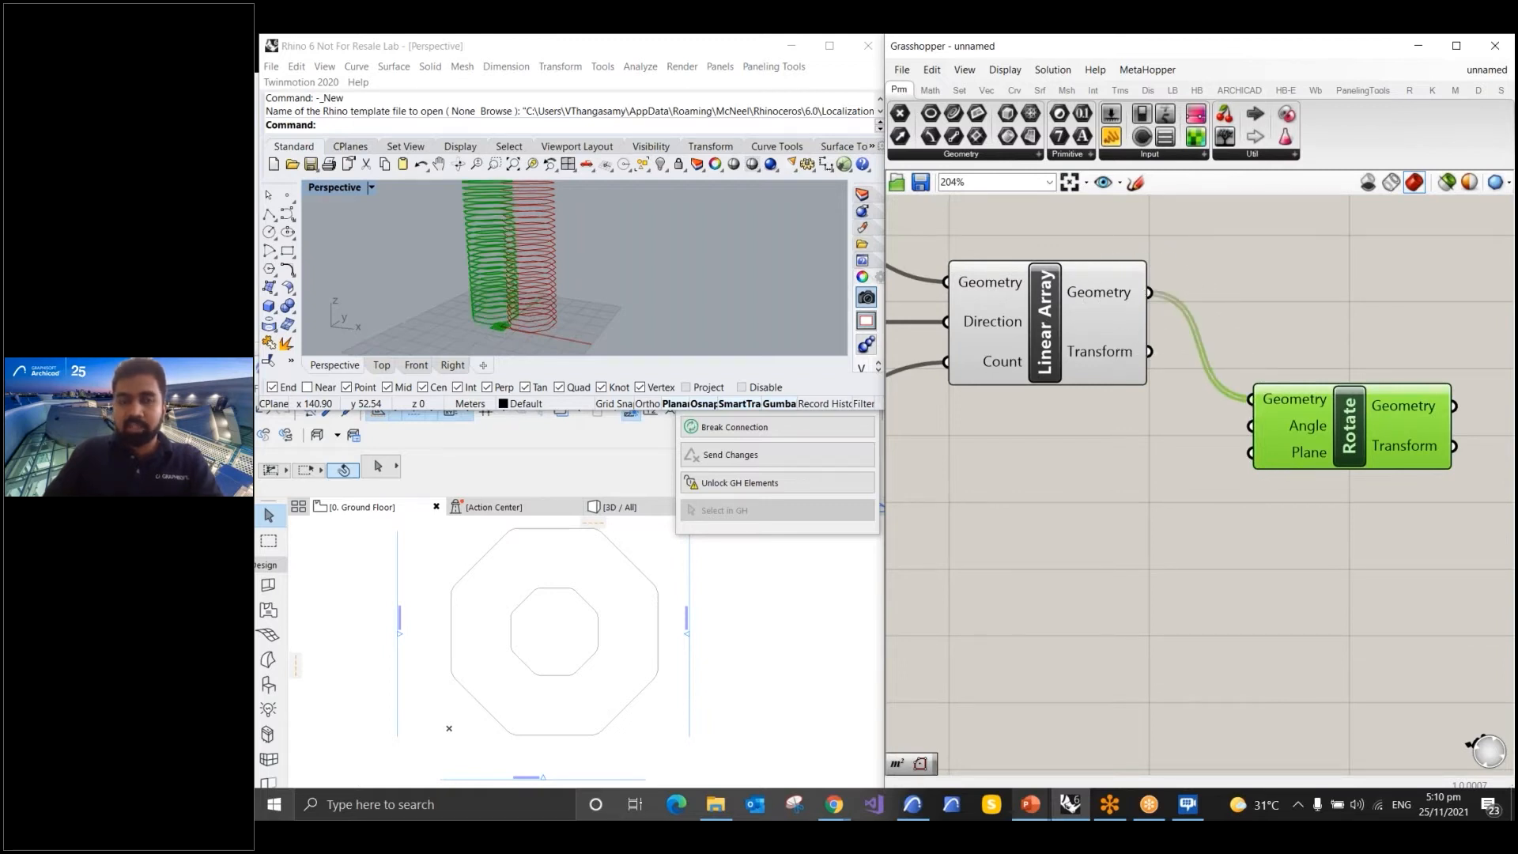
Examine the arrayed floor outlines and the base Curve that feeds Linear Array
scroll(488, 321, up, 4)
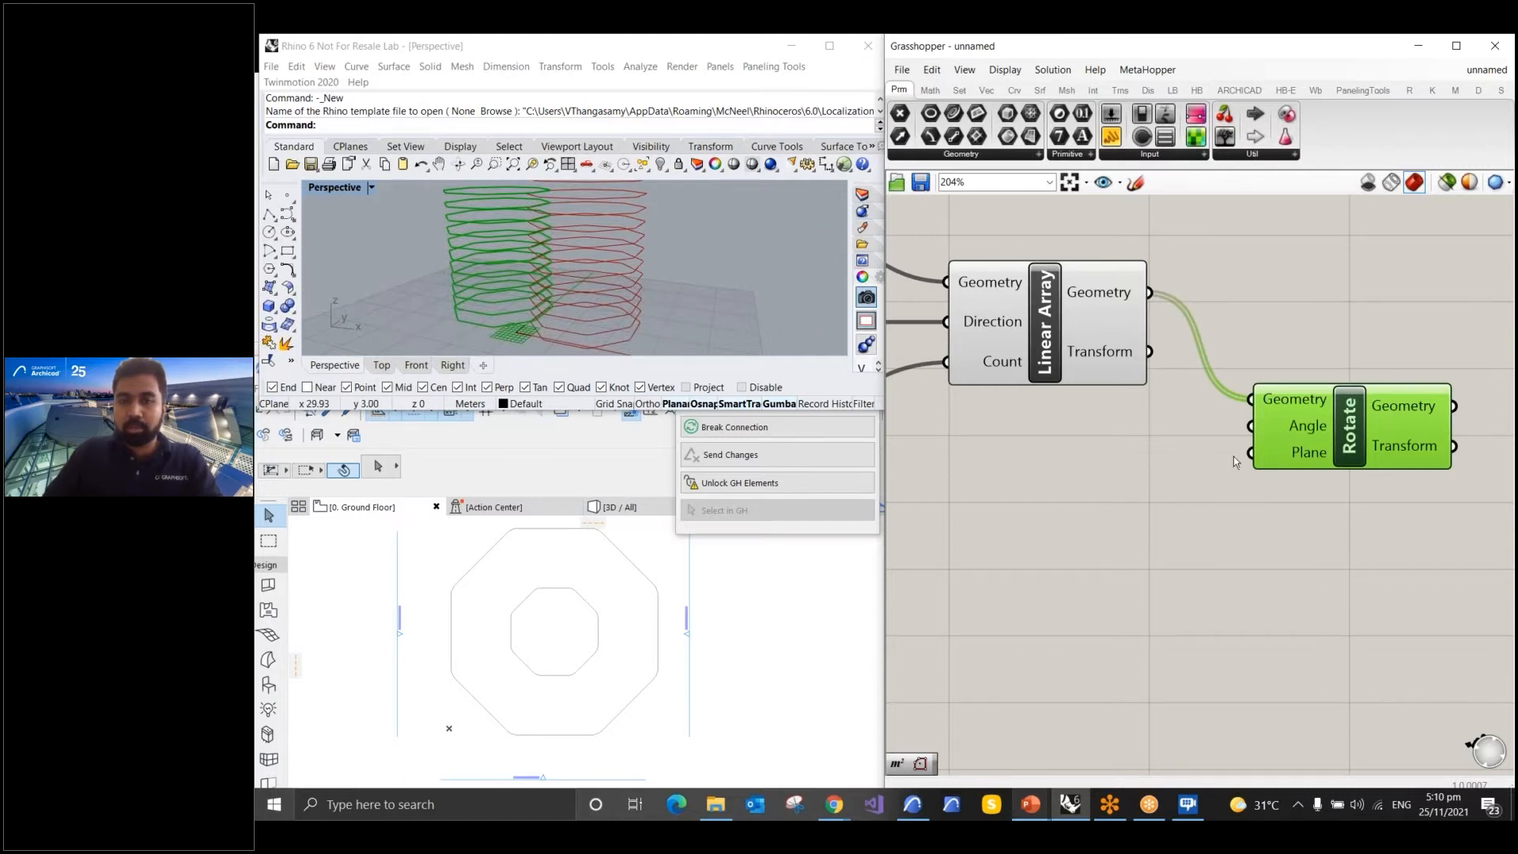
key(ctrl)
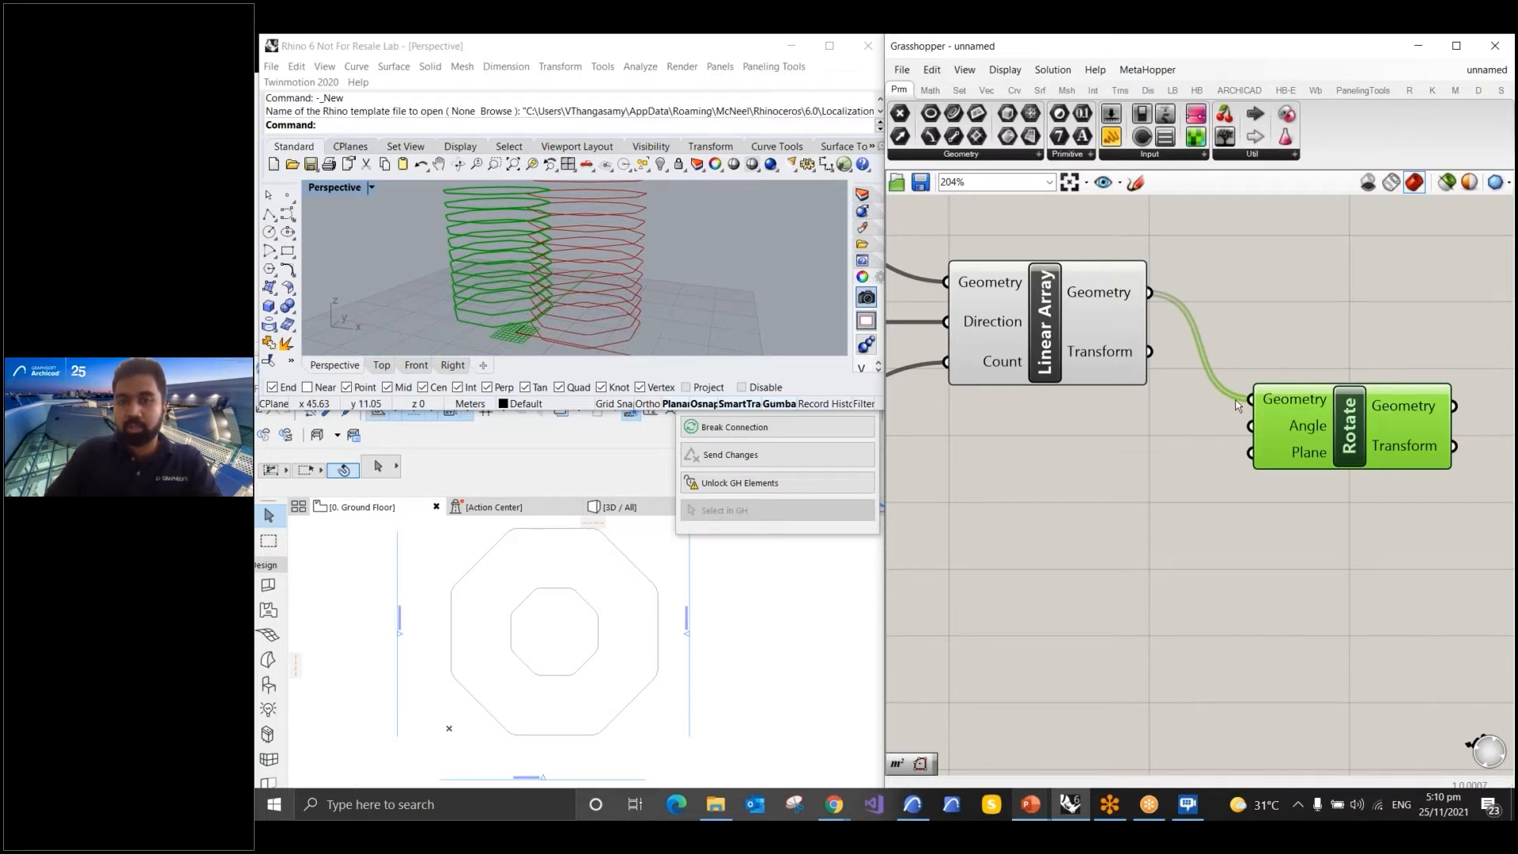
scroll(1238, 404, down, 2)
scroll(1238, 404, down, 2)
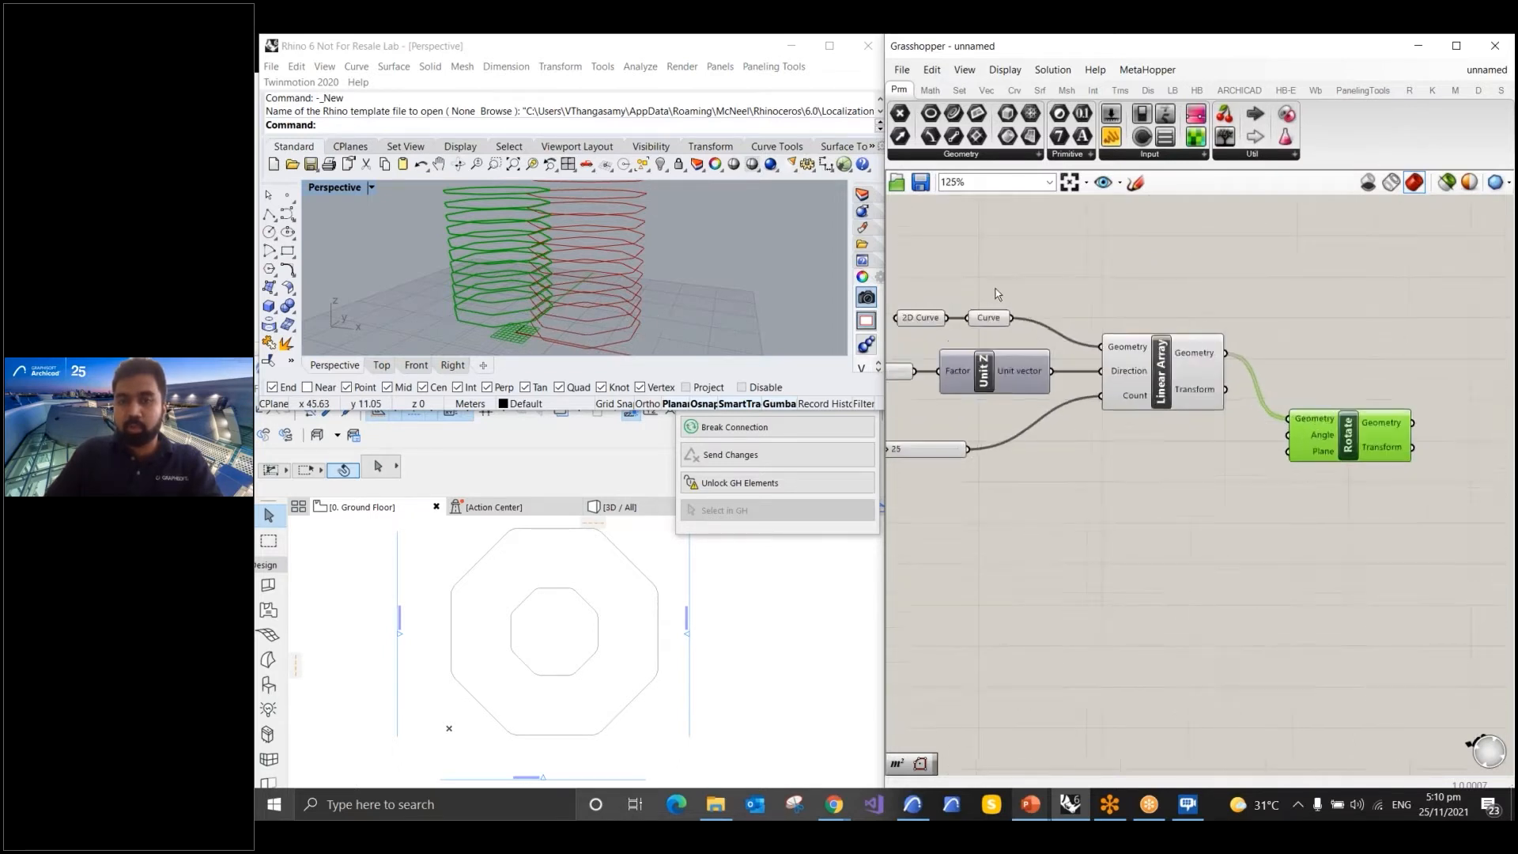
scroll(994, 288, up, 3)
click(980, 332)
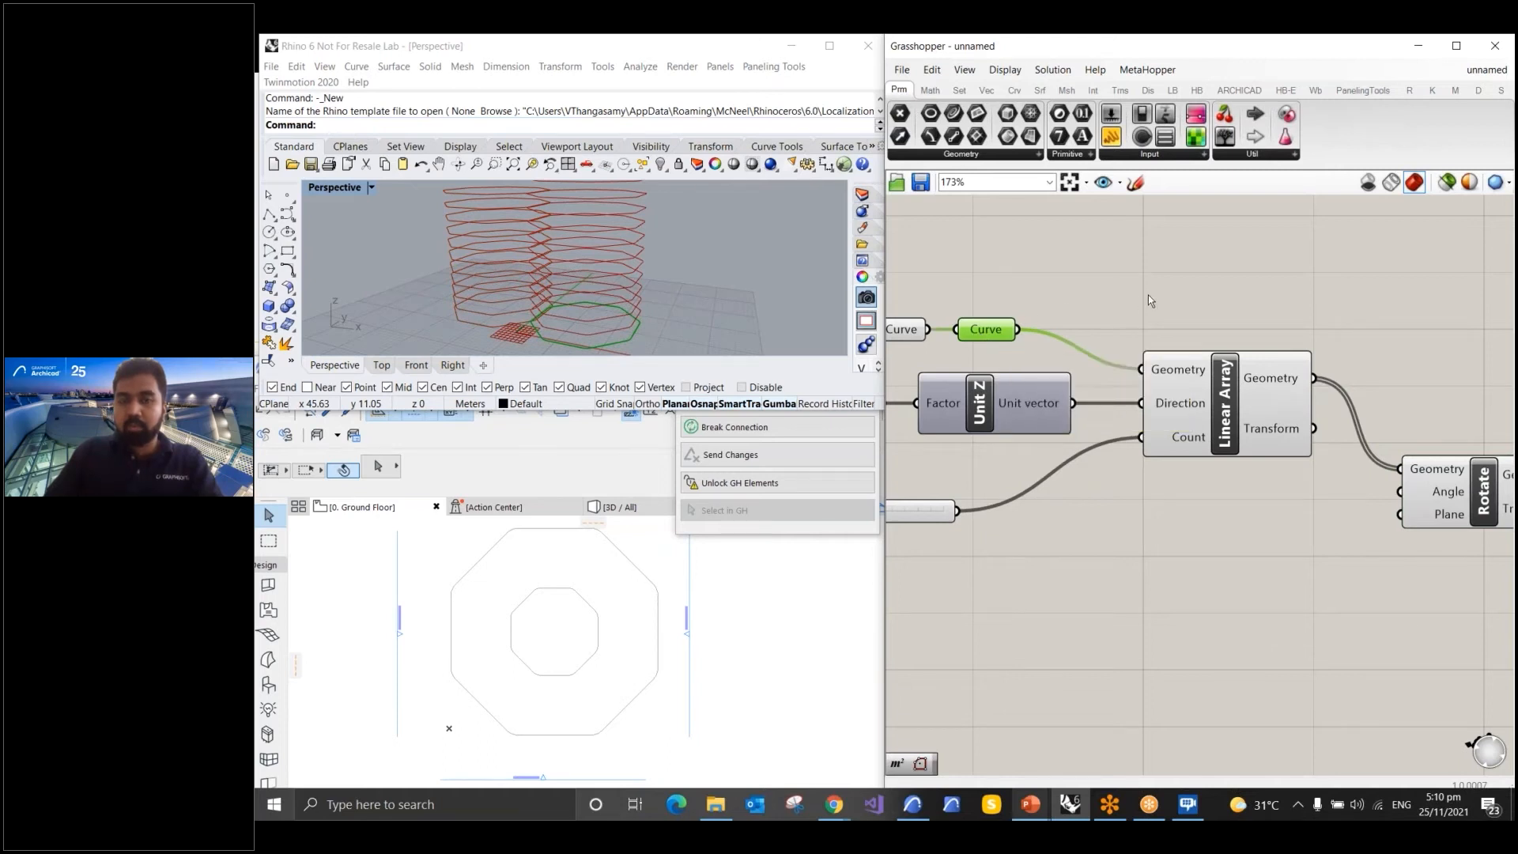
mouse_move(994, 330)
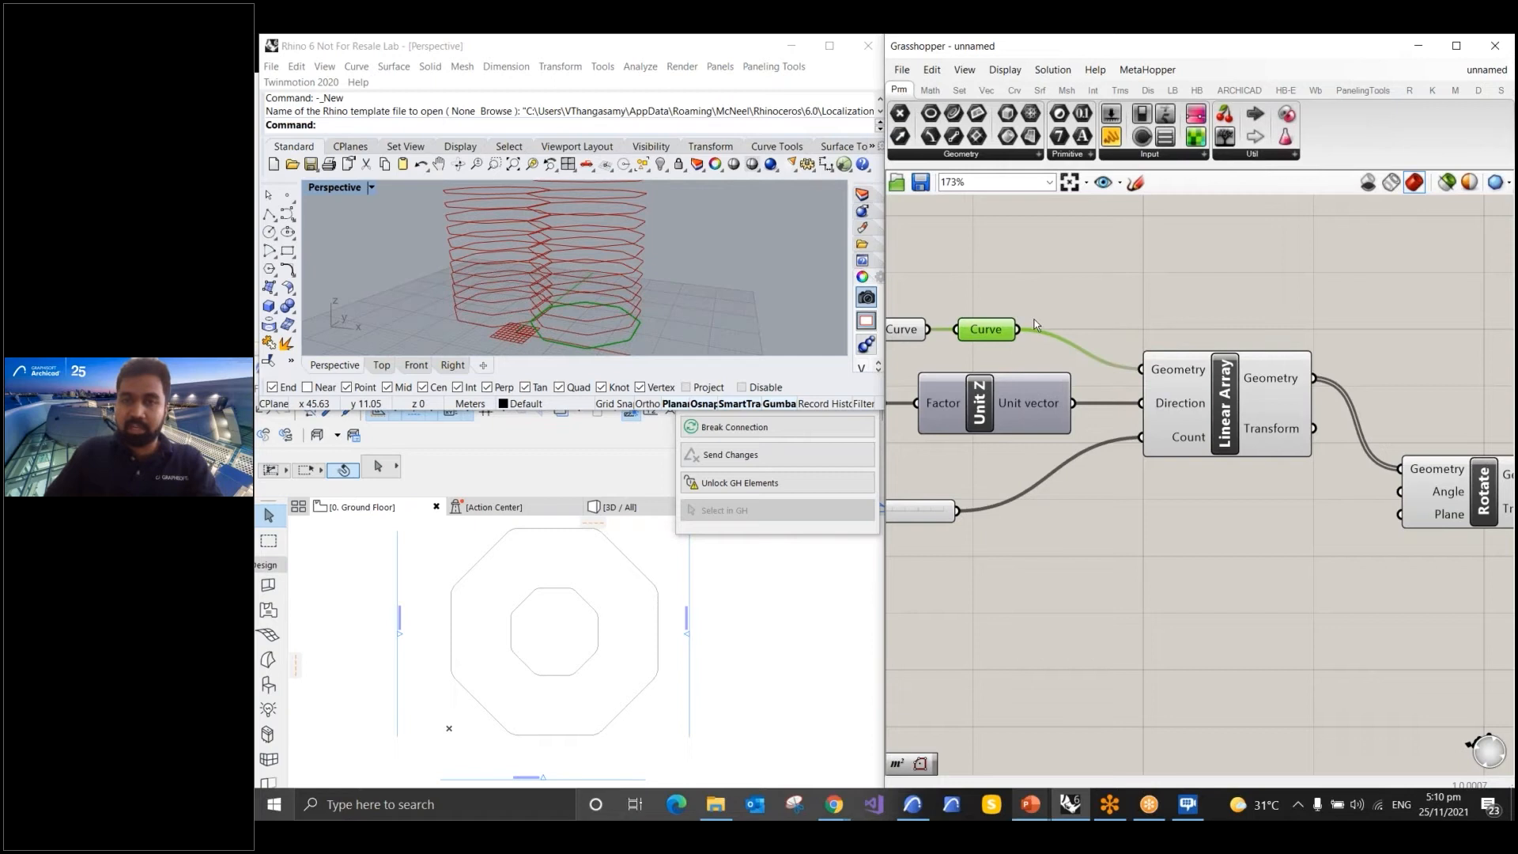
click(1112, 305)
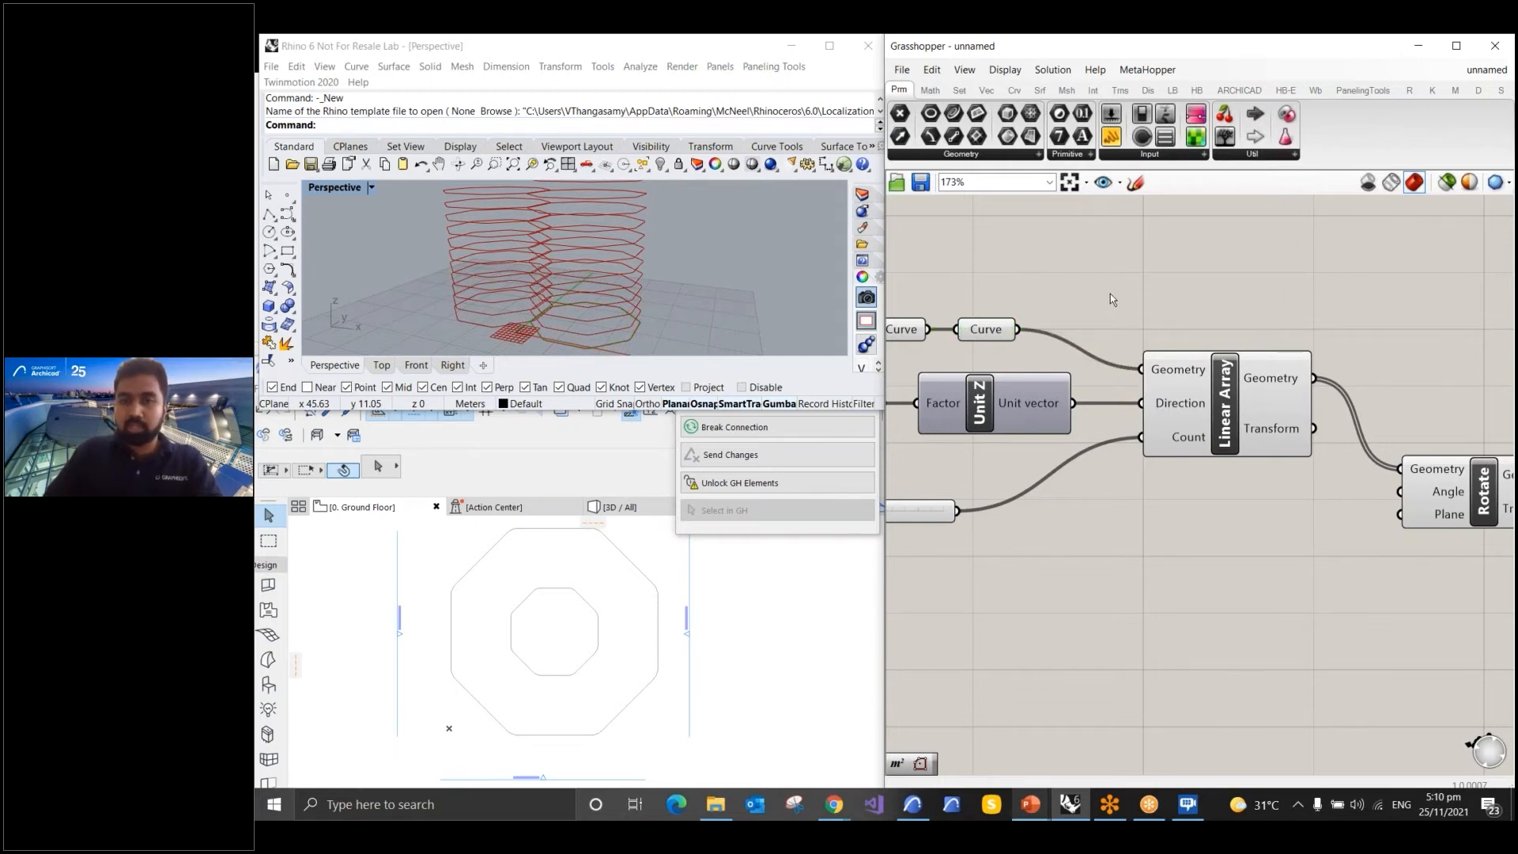
Add an Area component to the canvas just above Linear Array
double_click(1110, 295)
text(Area)
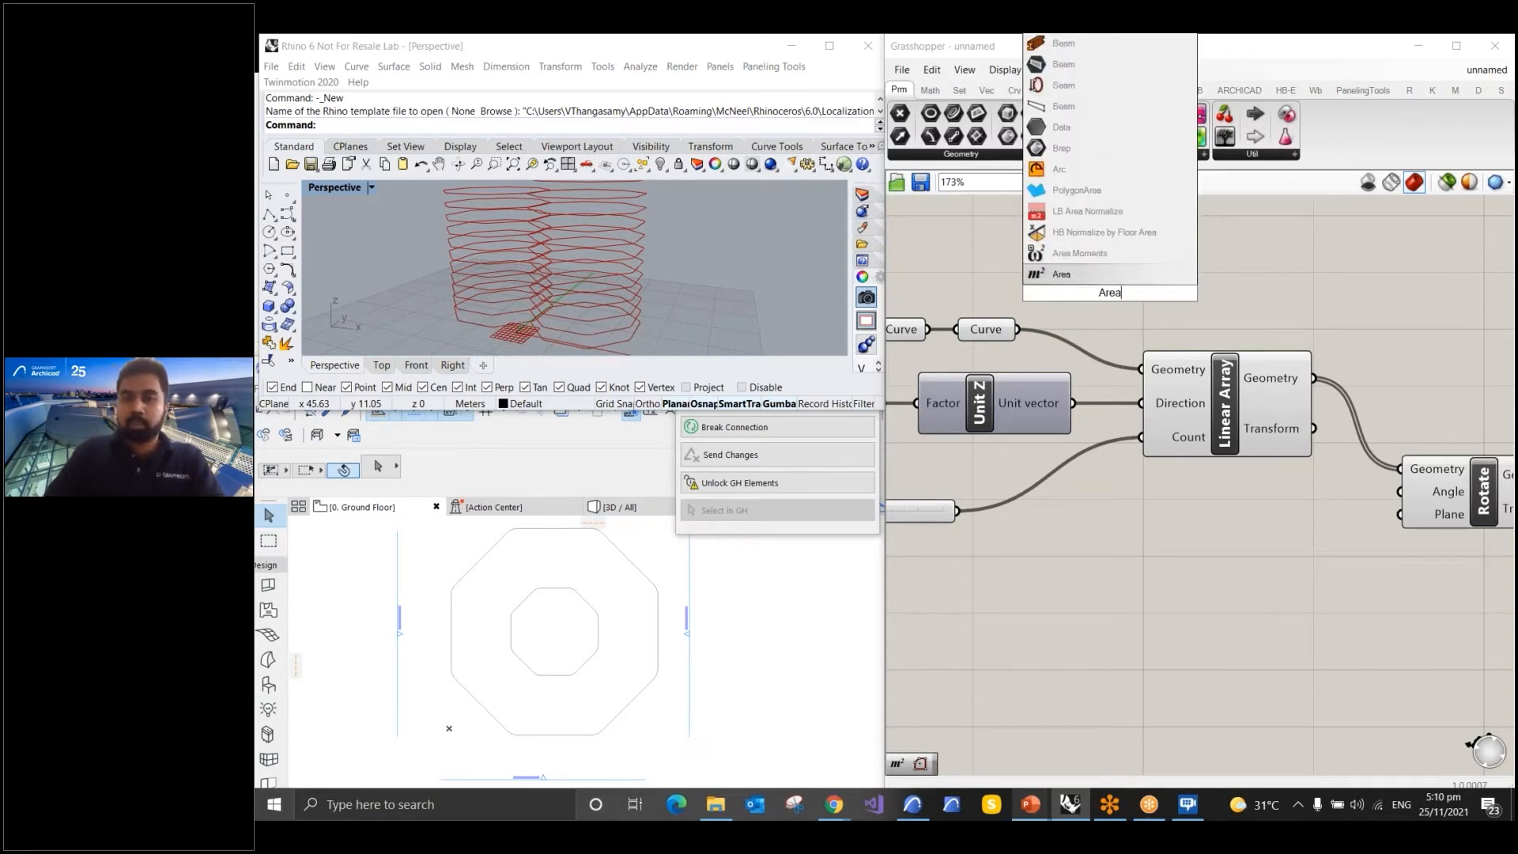
click(1078, 274)
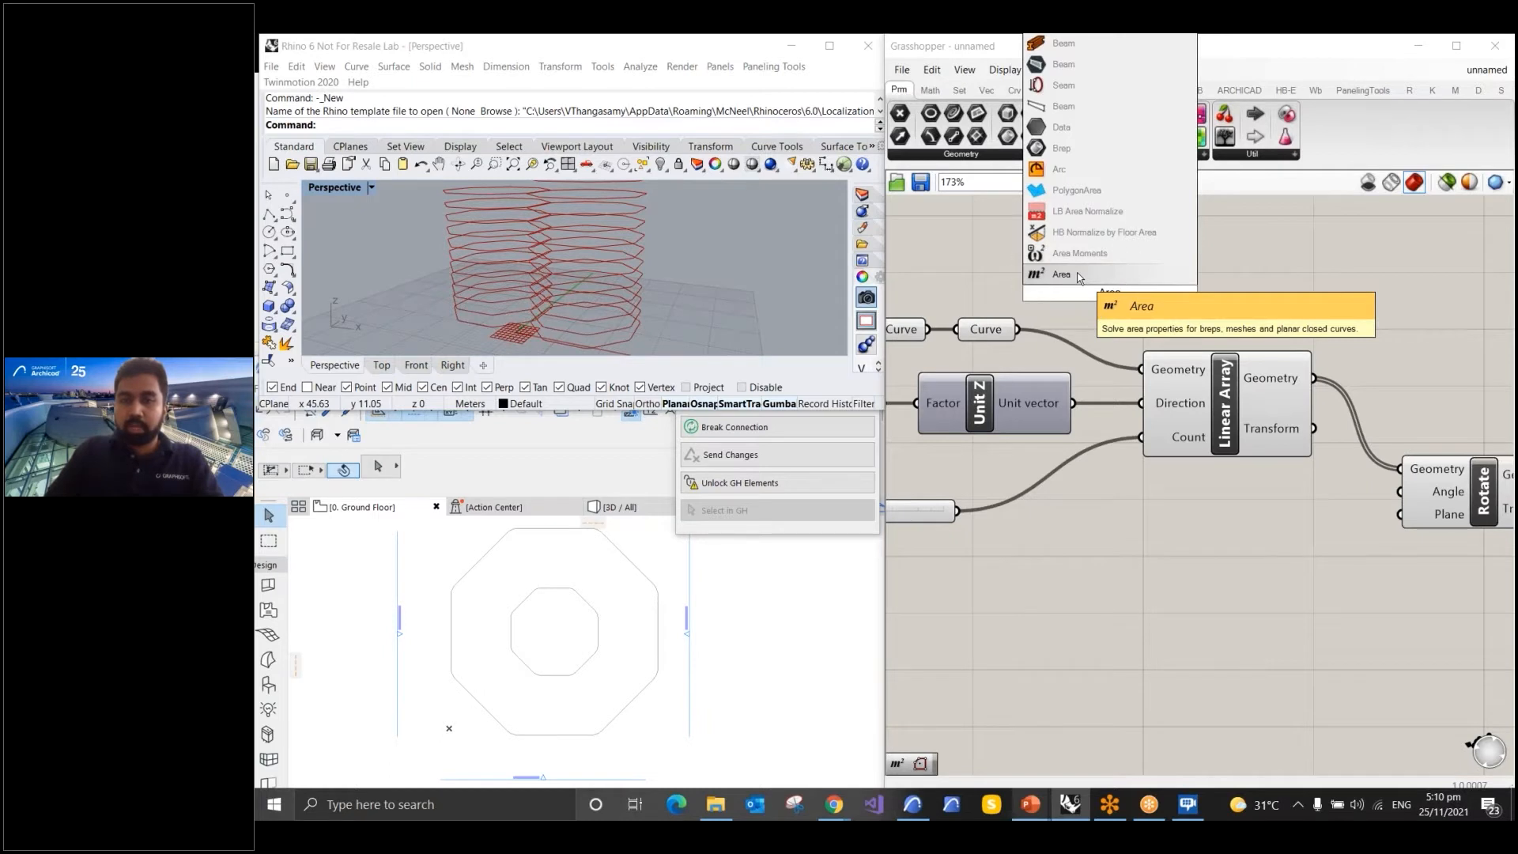
click(1077, 274)
drag(1113, 292, 1193, 293)
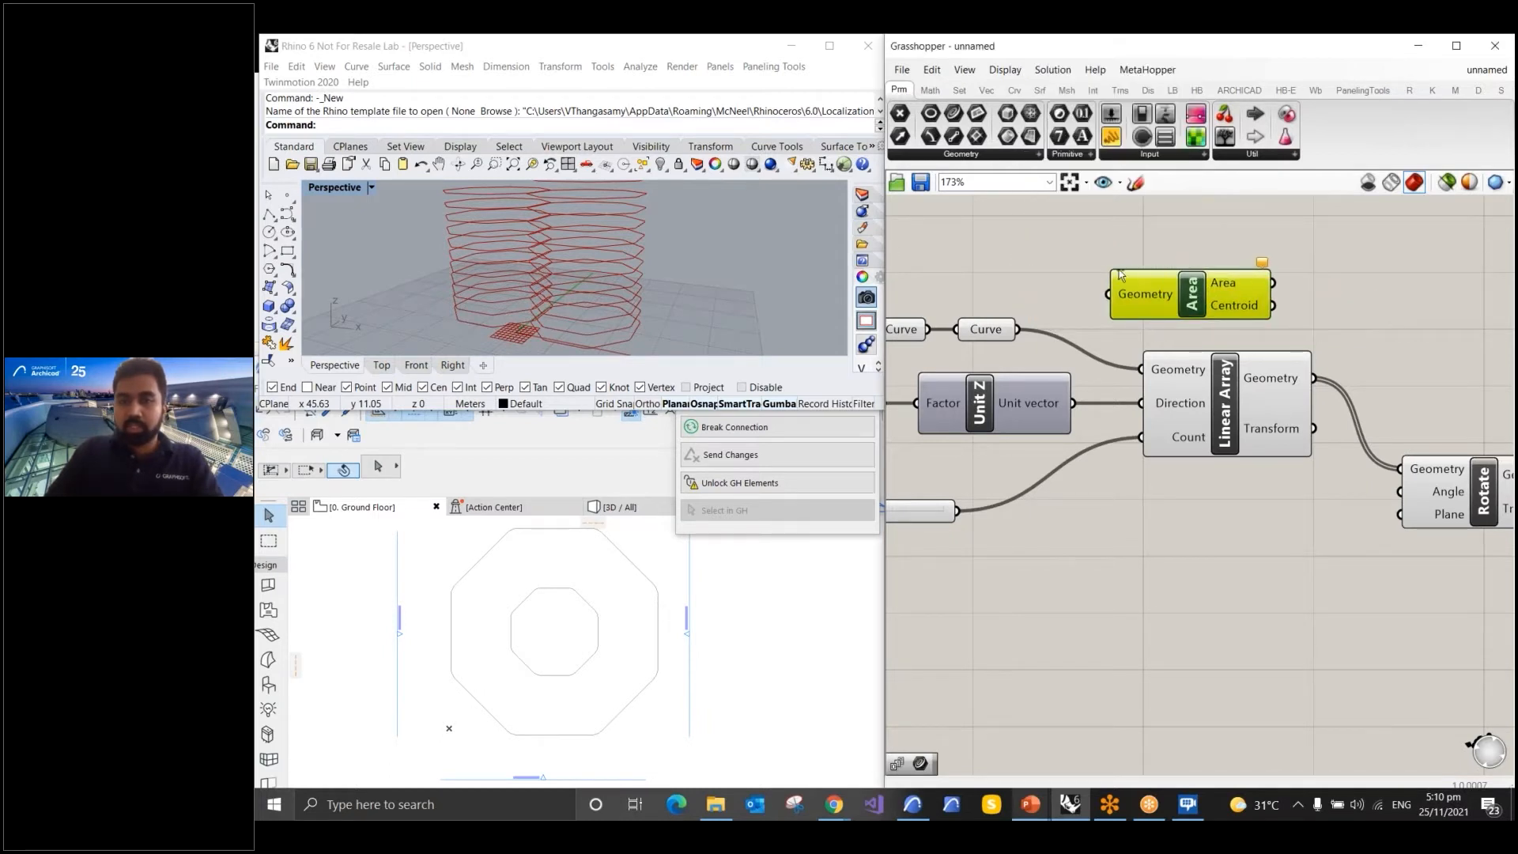
Connect the Curve parameter's output to Area's Geometry input
scroll(1145, 296, up, 2)
click(951, 334)
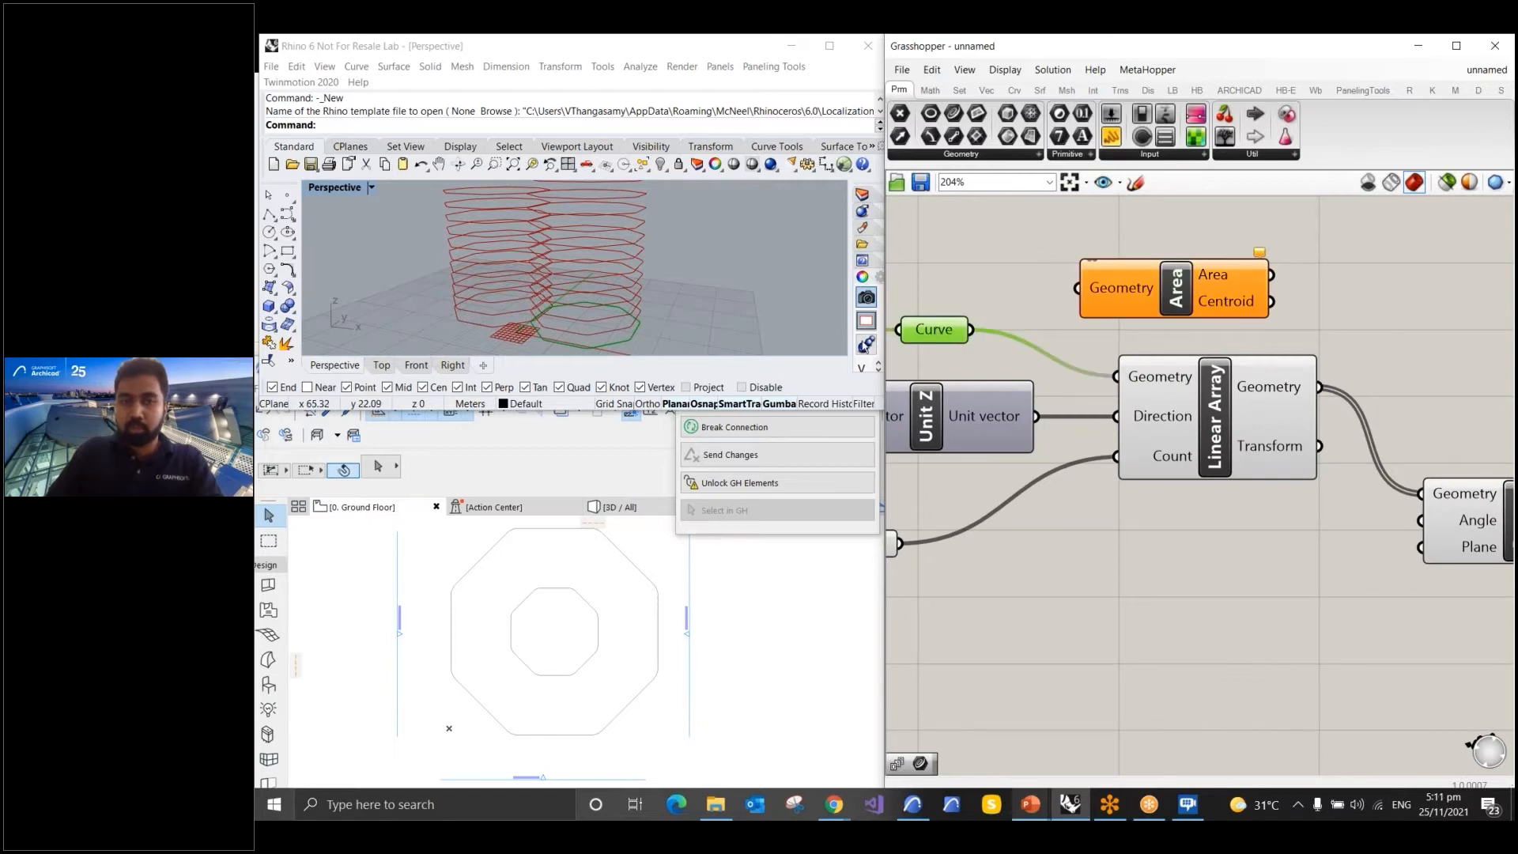
drag(969, 332, 1076, 288)
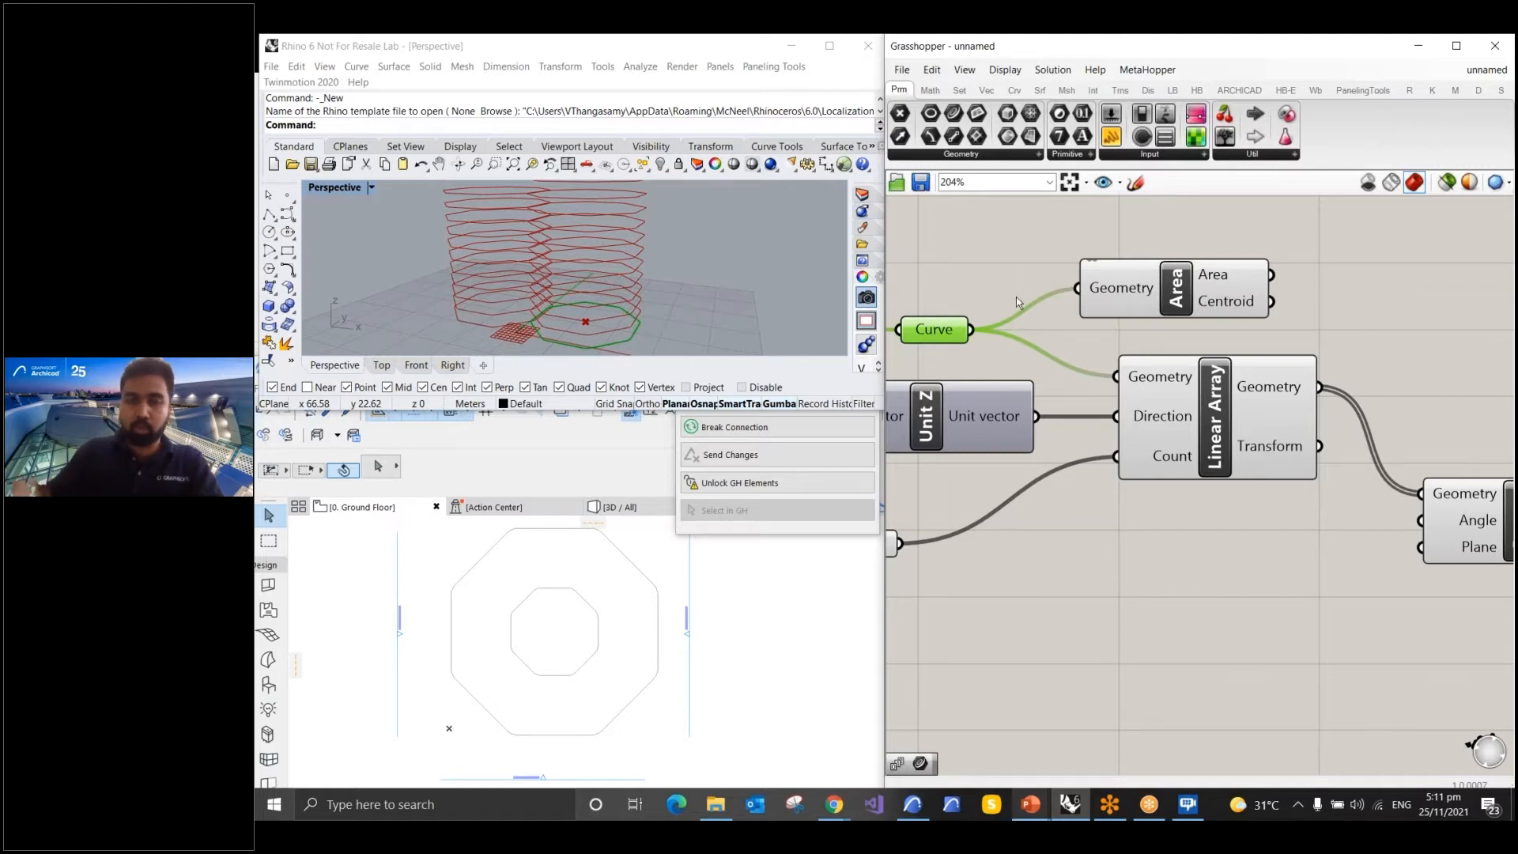
Check the octagon's centroid point in the Rhino viewport and connect Area's Centroid output to Rotate's Plane input
click(1230, 308)
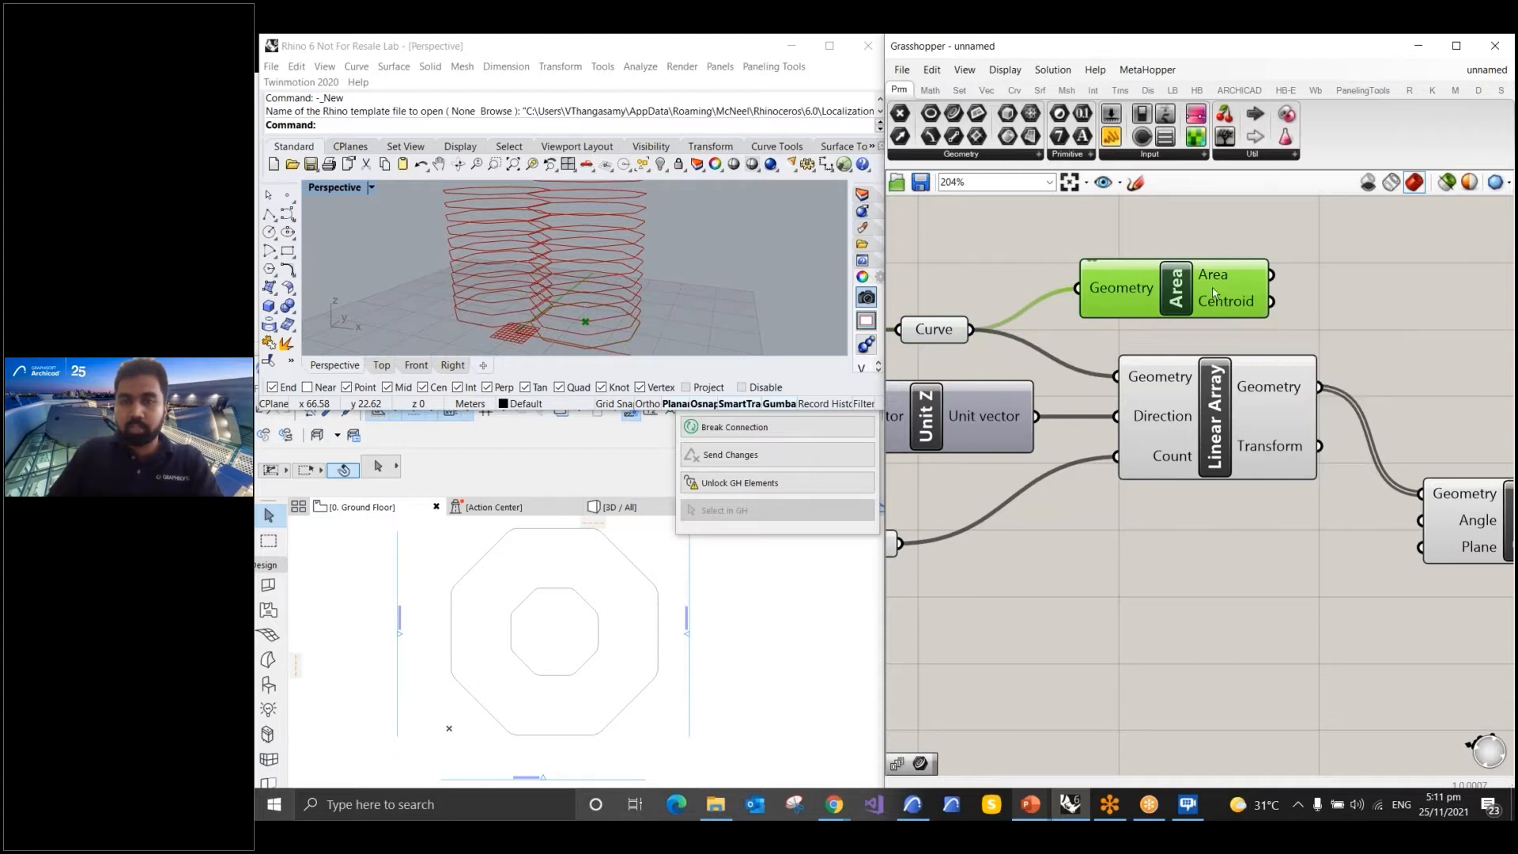
scroll(580, 334, up, 5)
scroll(586, 314, up, 3)
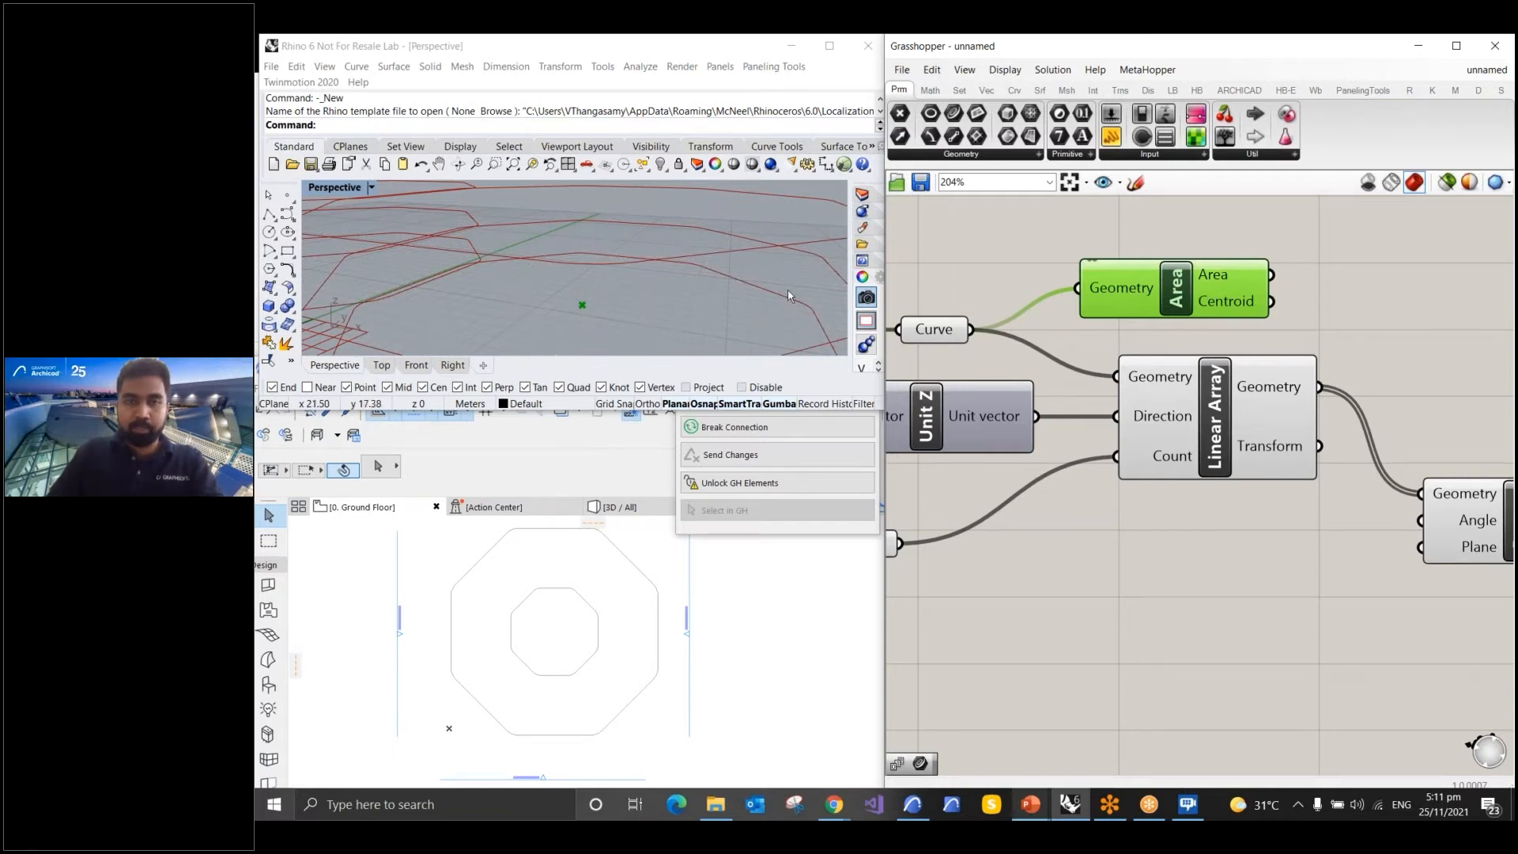
scroll(987, 235, down, 2)
scroll(1173, 279, up, 2)
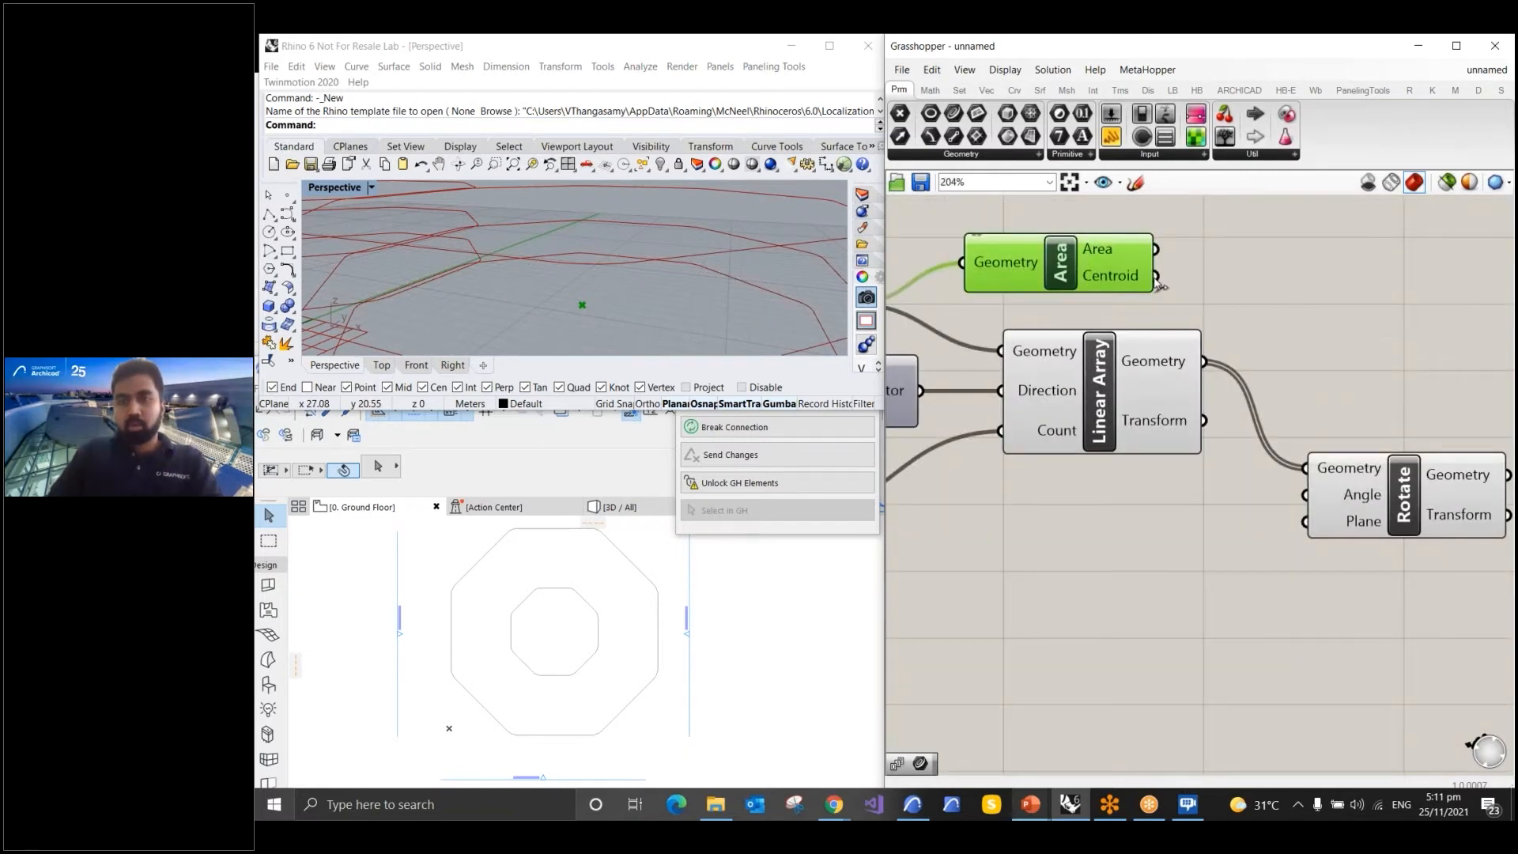
drag(1156, 276, 1318, 535)
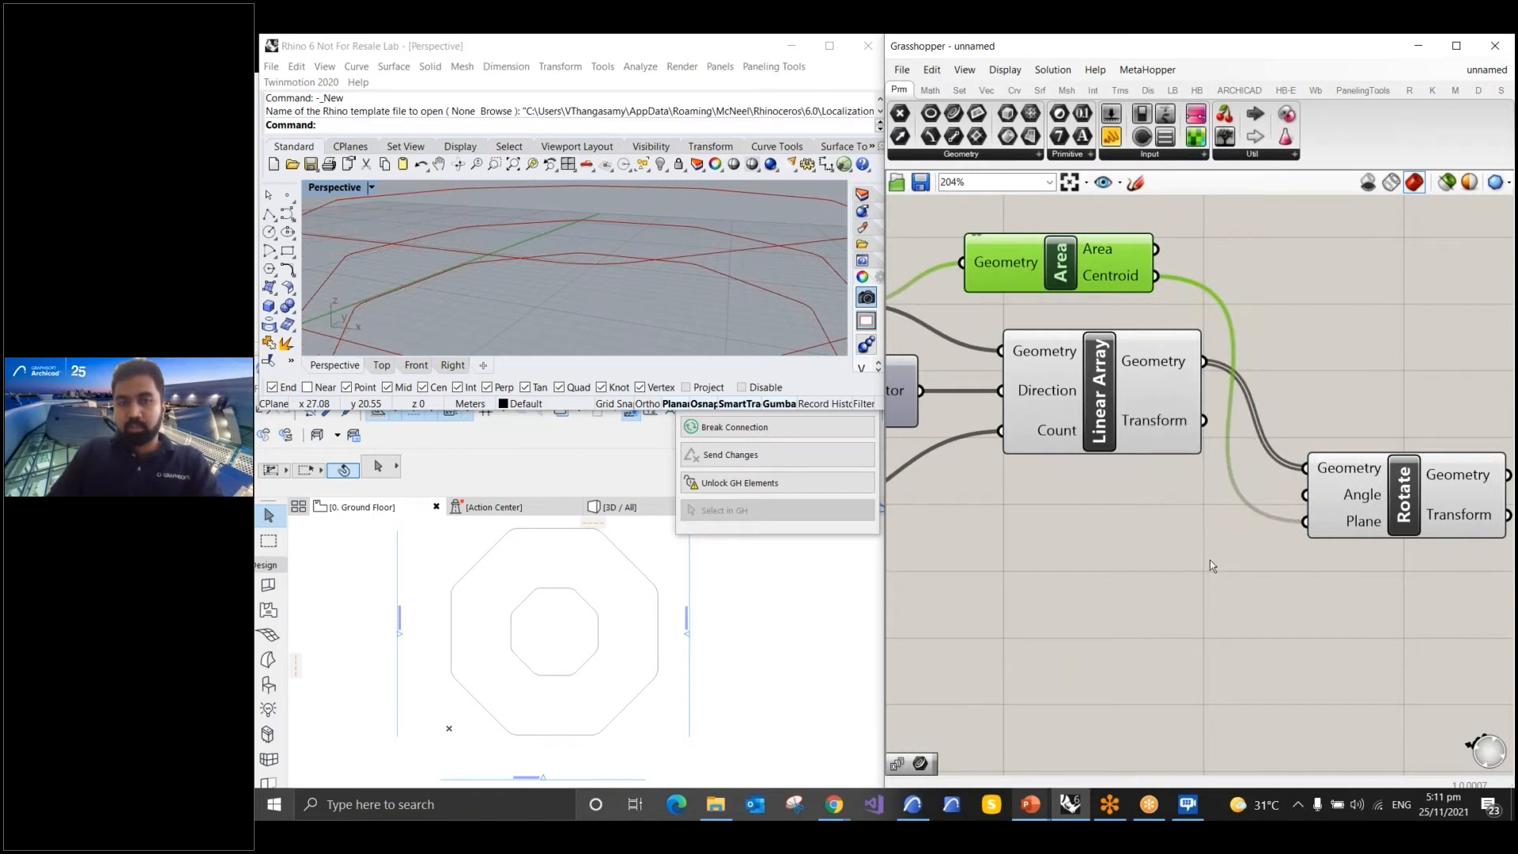
Add a Series component to the canvas just below Linear Array
scroll(637, 271, down, 5)
right_drag(706, 243, 645, 251)
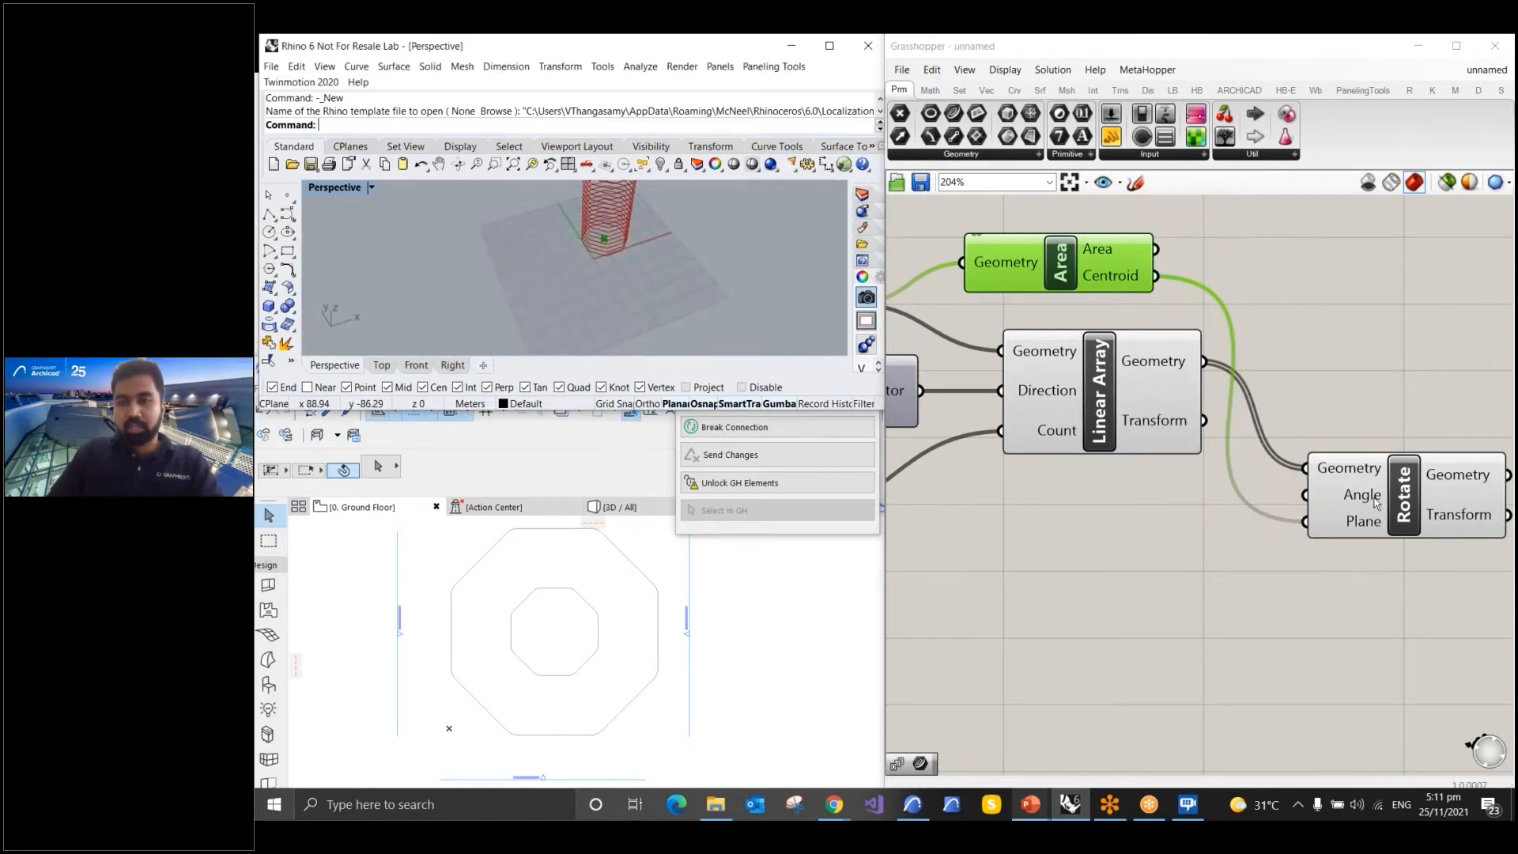
scroll(608, 251, down, 3)
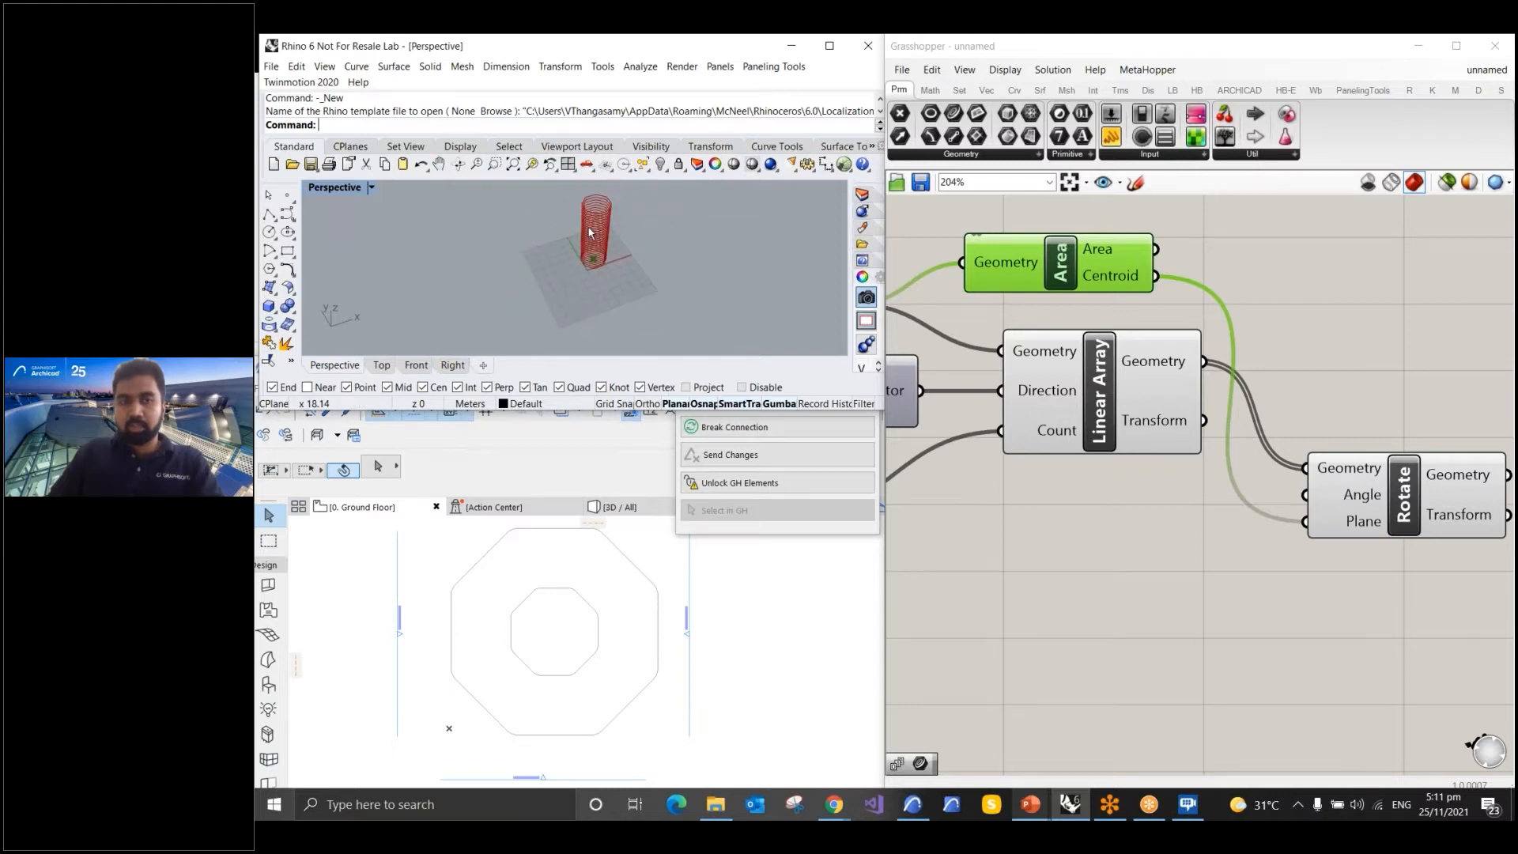
scroll(604, 229, up, 5)
click(1371, 496)
click(1198, 577)
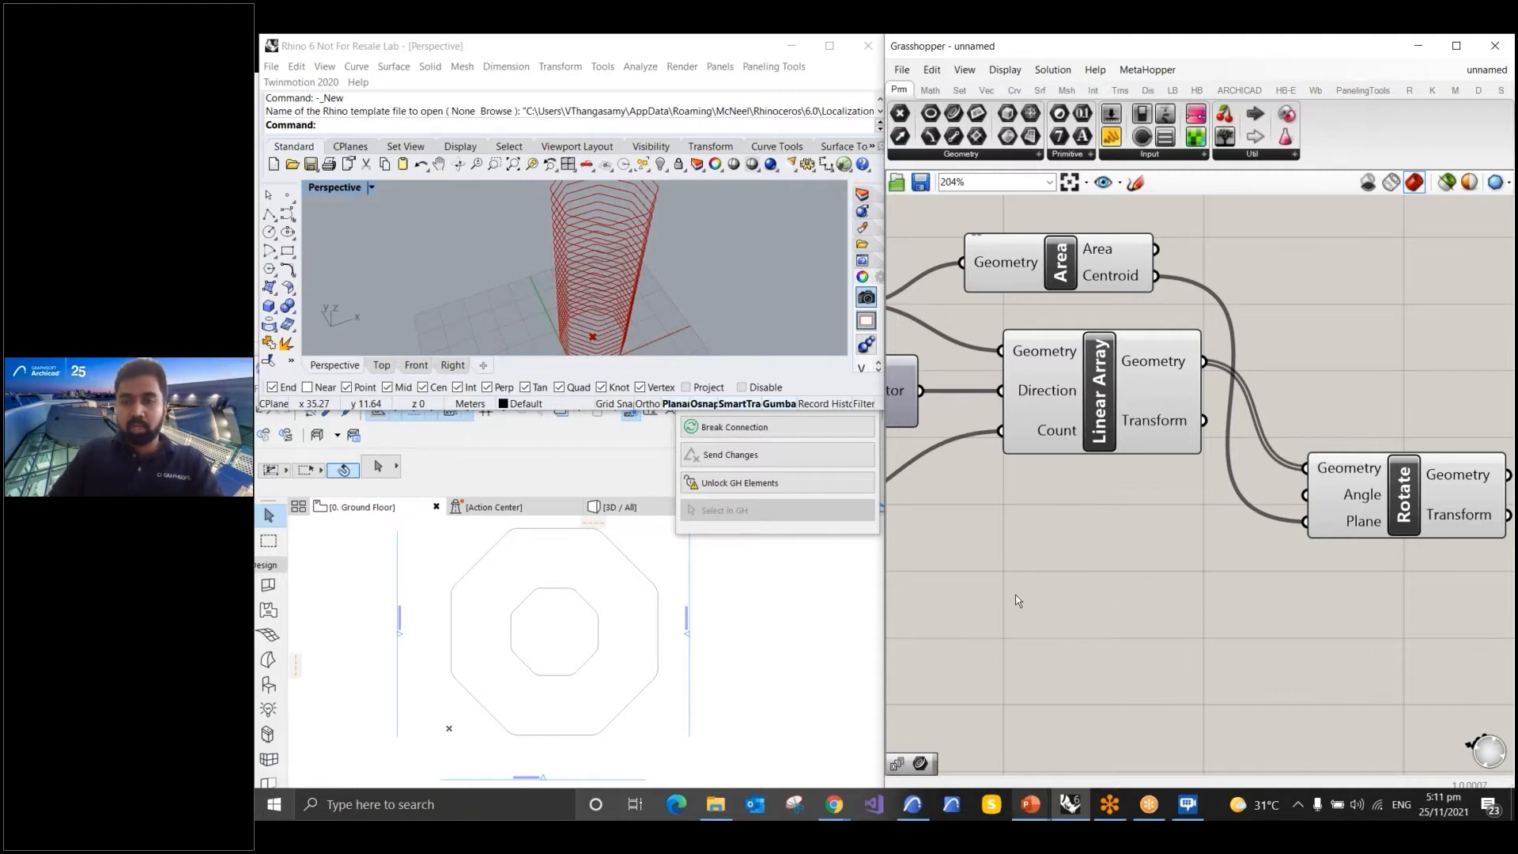
double_click(1102, 558)
text(series)
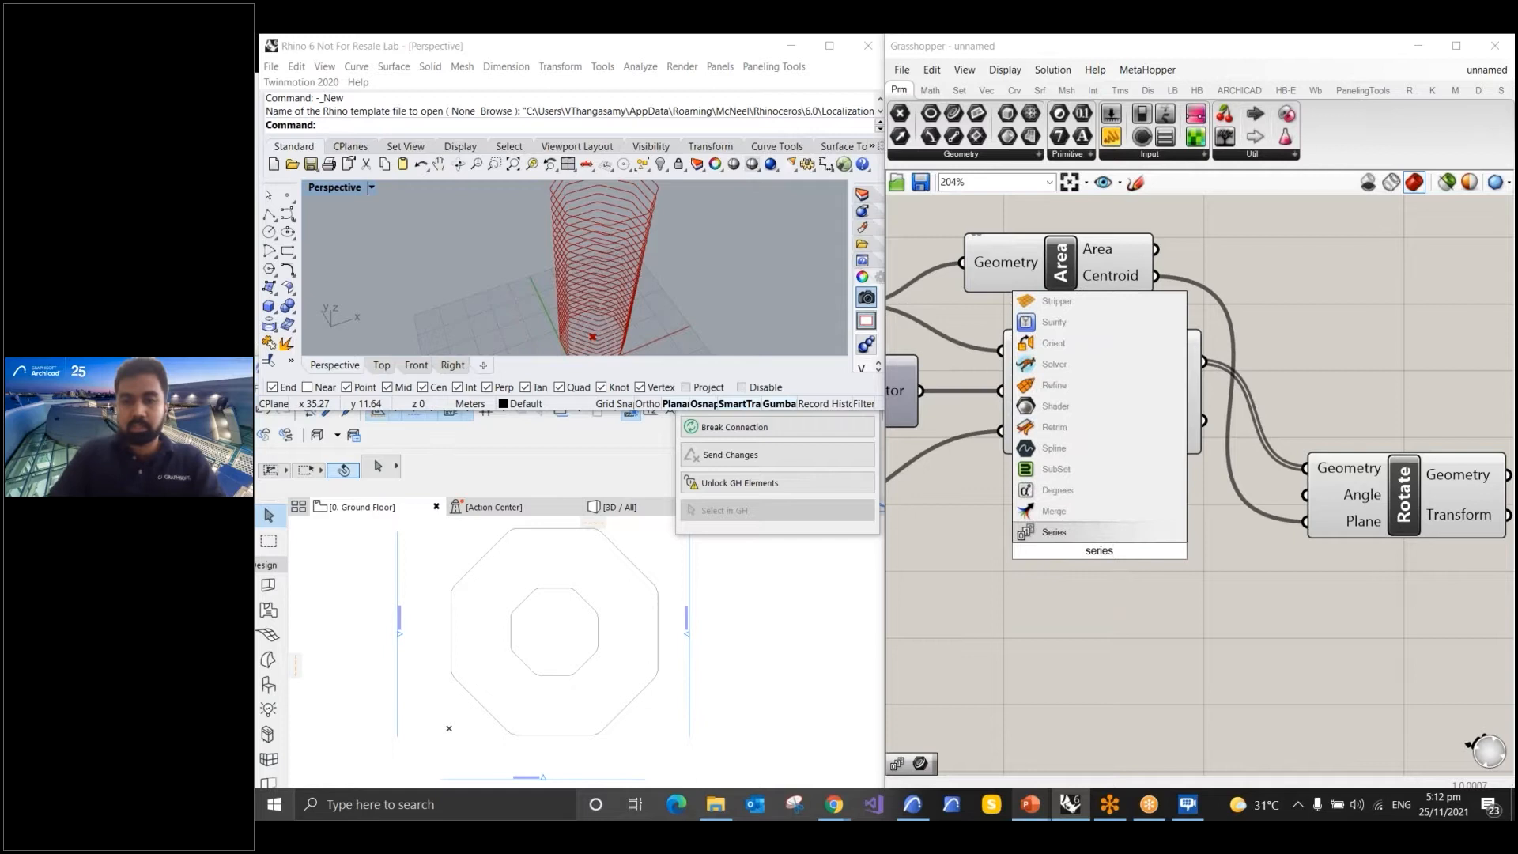
click(1088, 534)
scroll(1128, 495, up, 1)
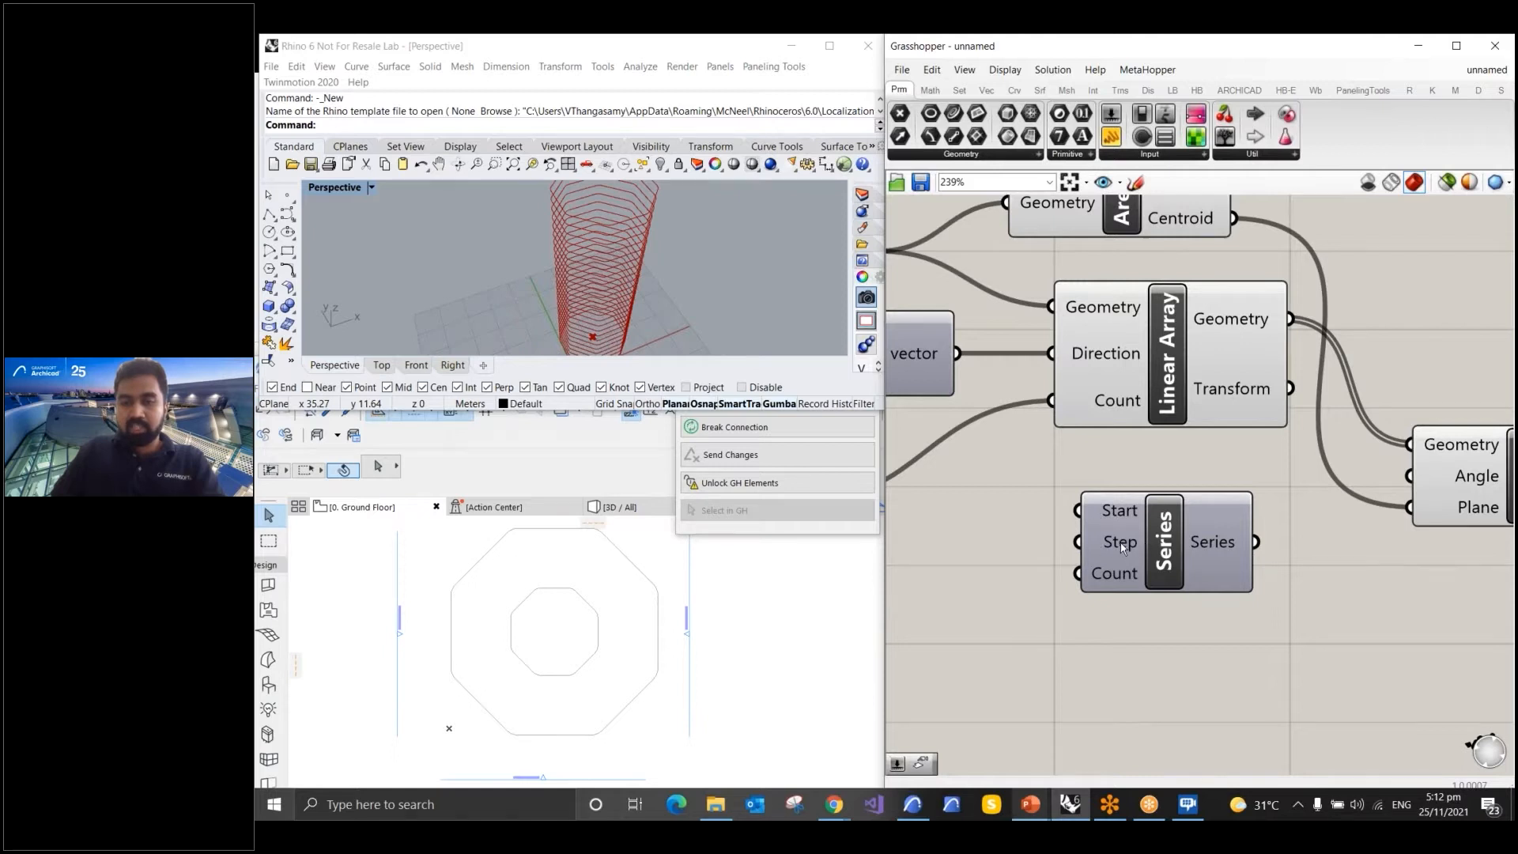
Connect the # of Storeys slider to the Series component's Count input as well
mouse_move(1121, 548)
scroll(1339, 419, down, 3)
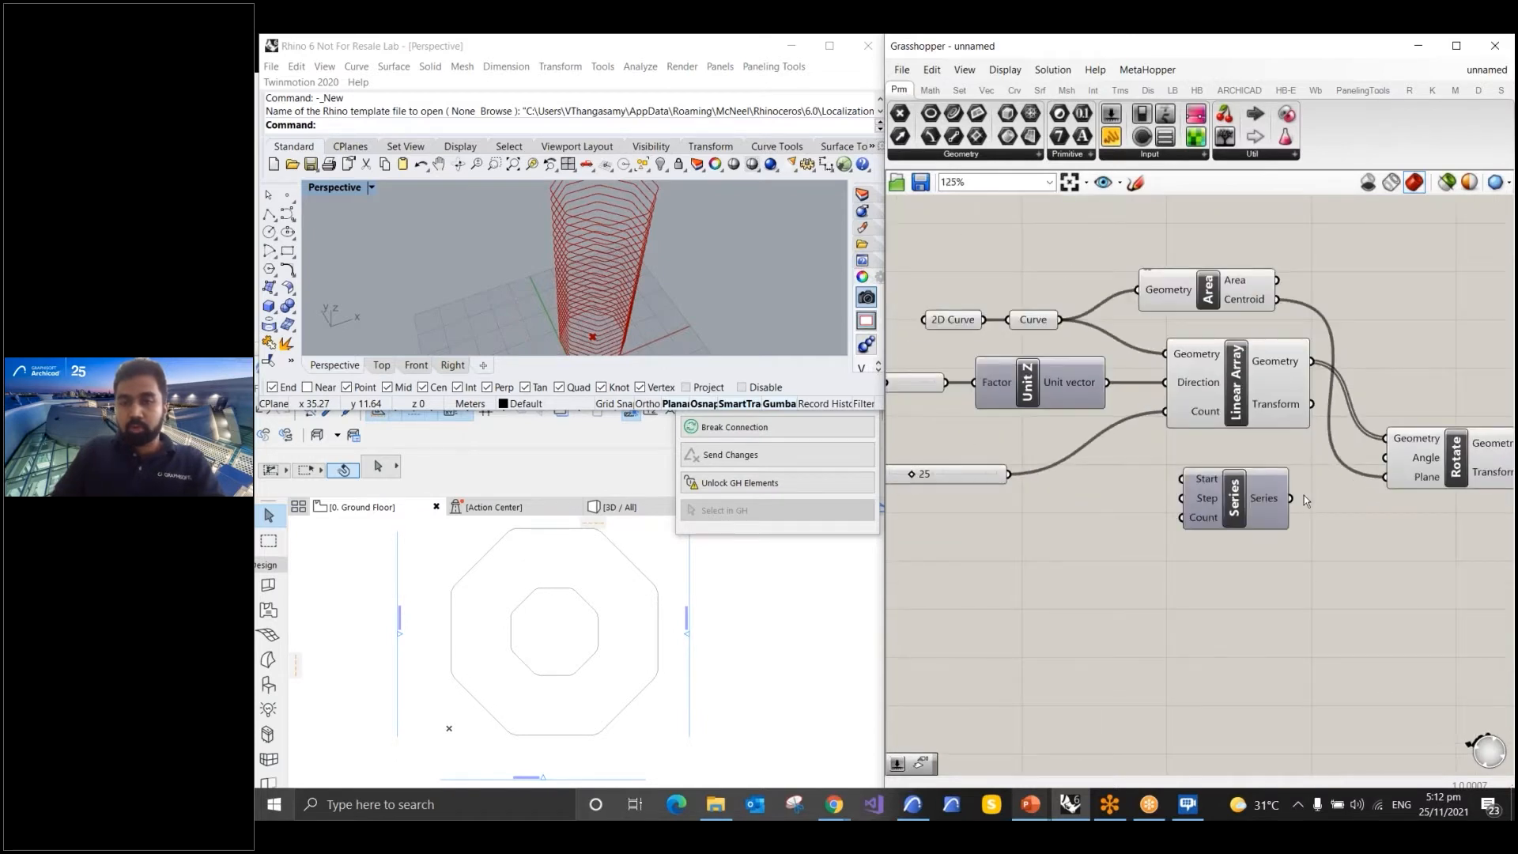
drag(917, 483, 927, 462)
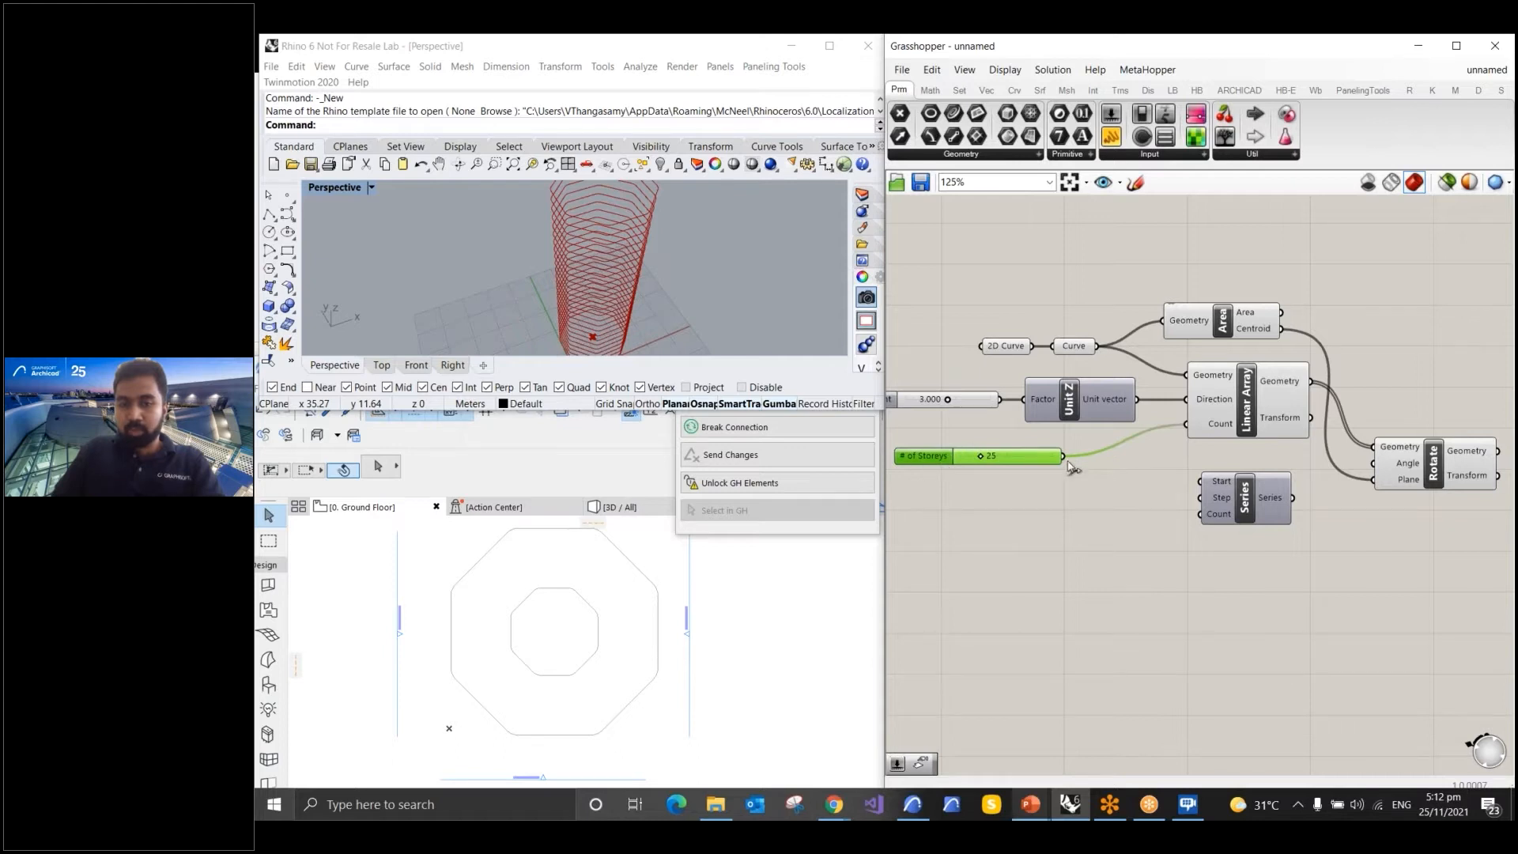
drag(1065, 457, 1205, 524)
Set the Series component's Start value to 0
scroll(1229, 495, up, 3)
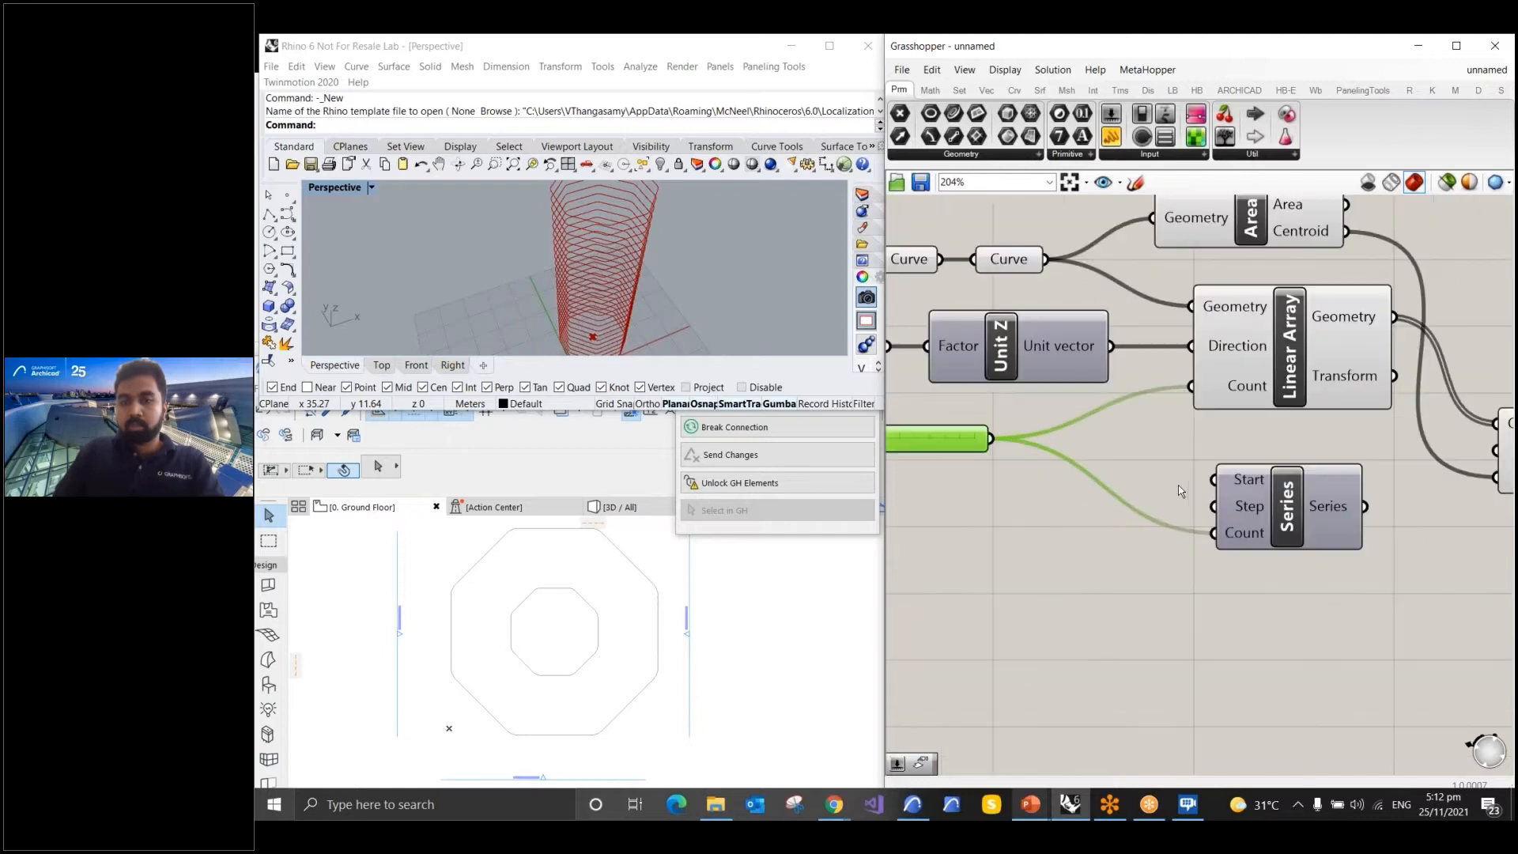
click(1263, 480)
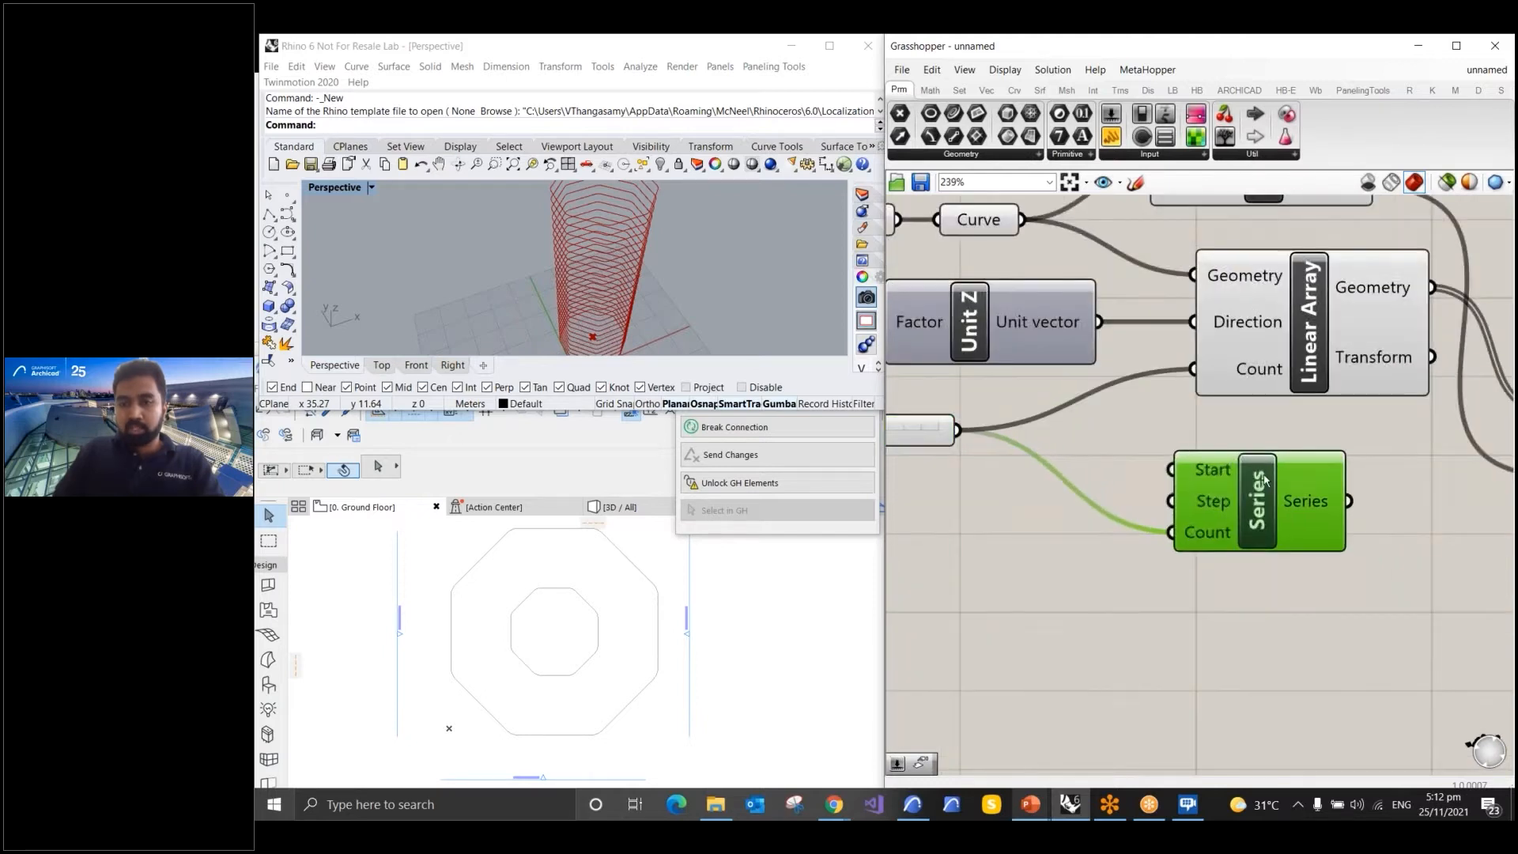
right_click(1211, 469)
mouse_move(1328, 625)
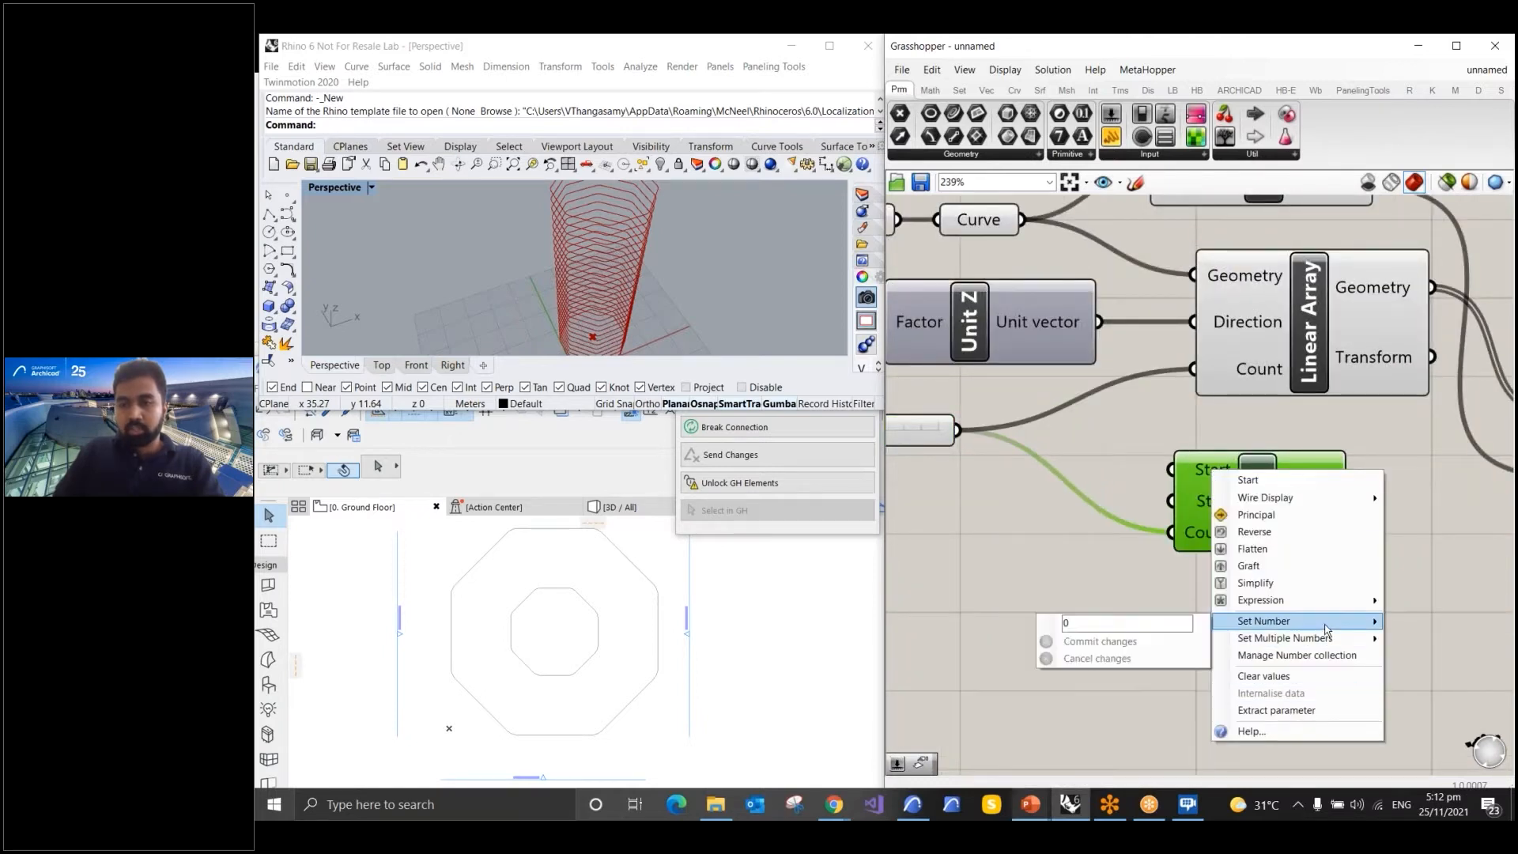
right_click(1198, 471)
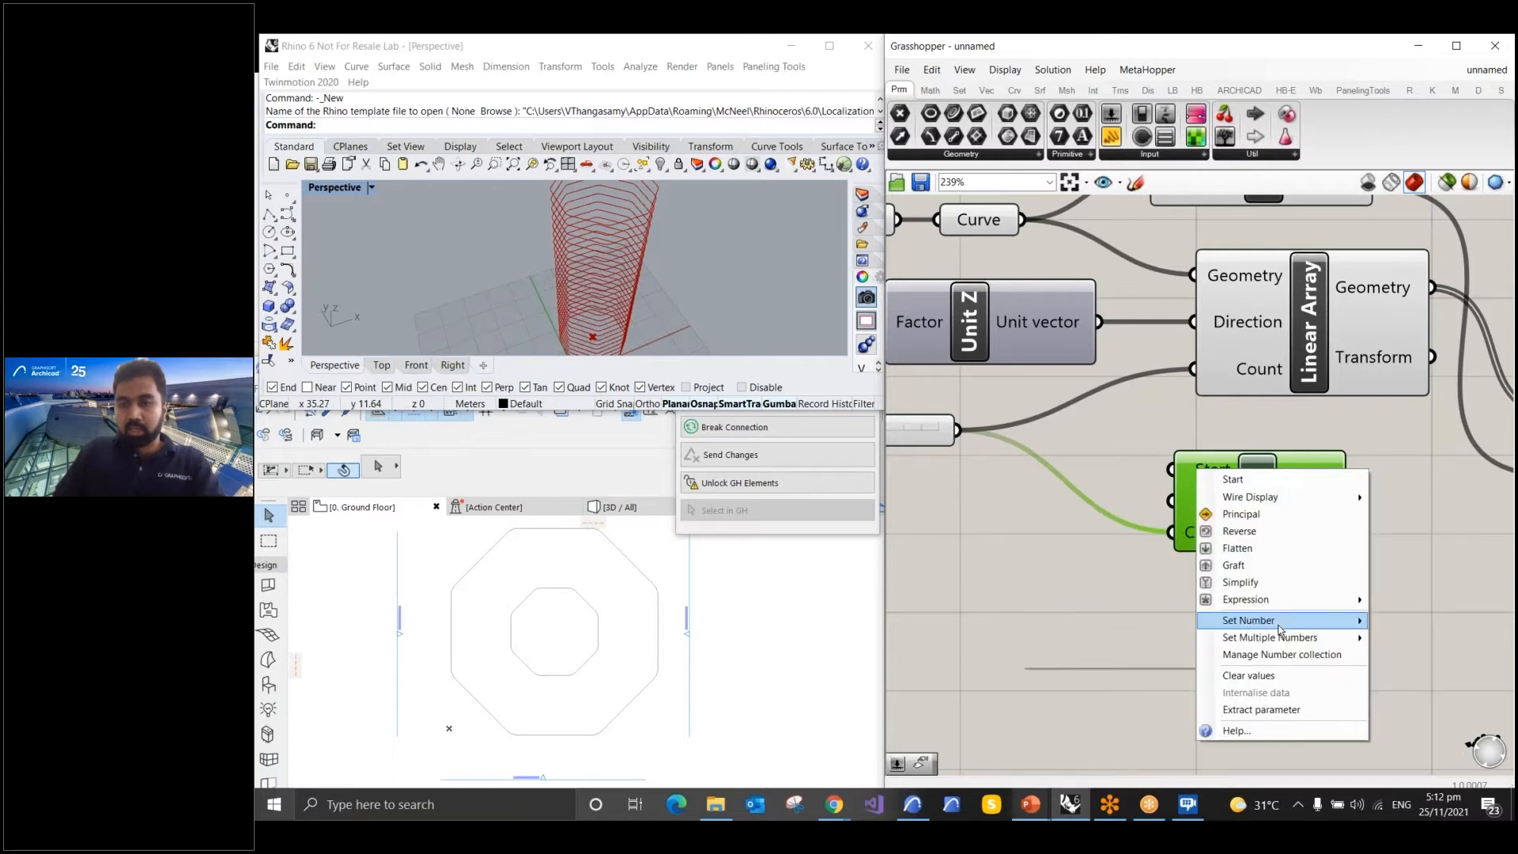
mouse_move(1253, 621)
click(1110, 621)
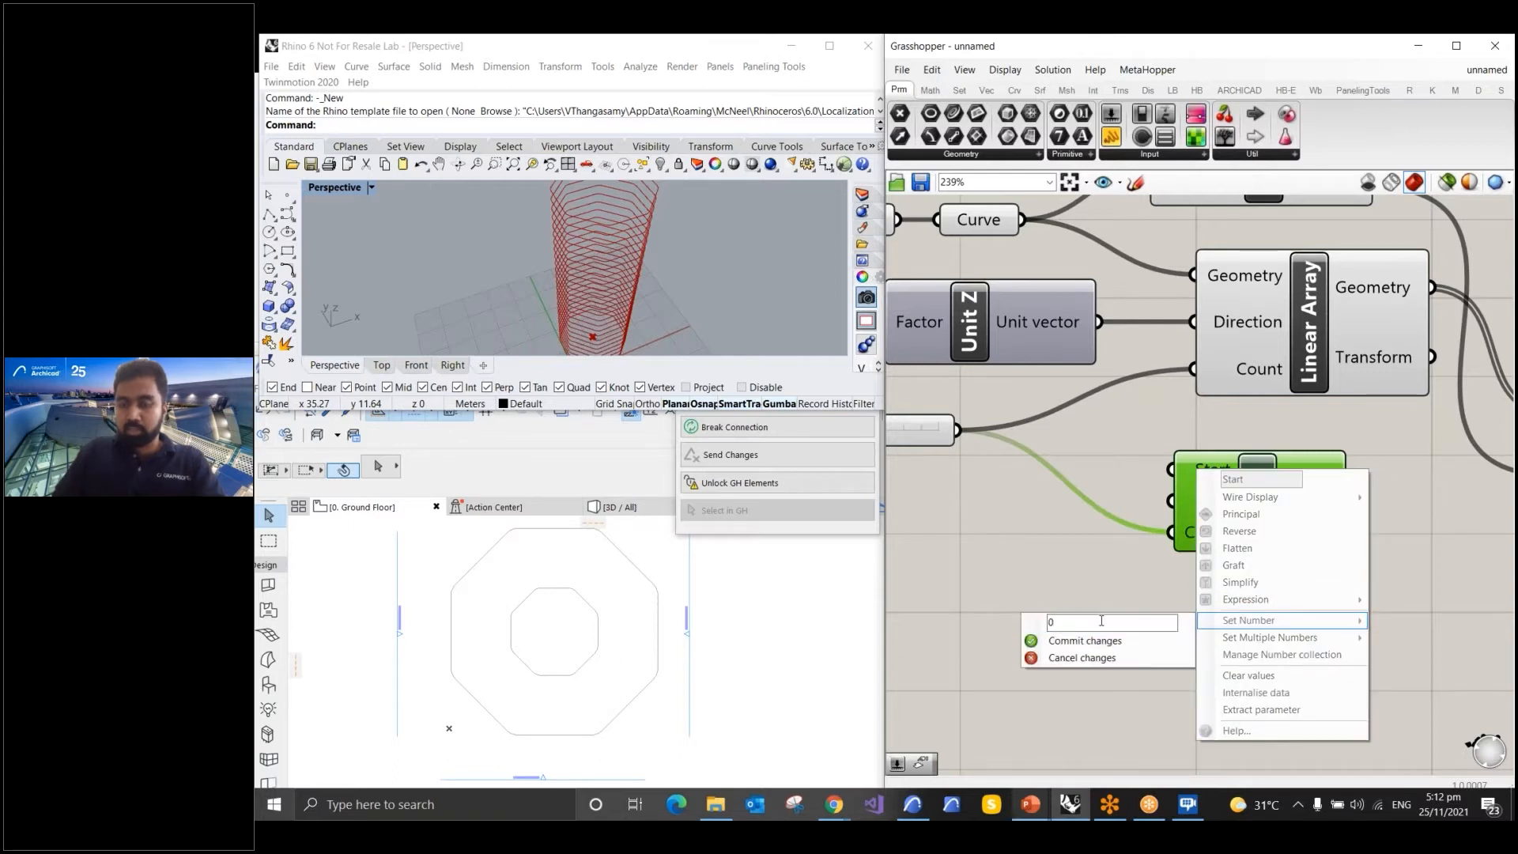
click(1115, 642)
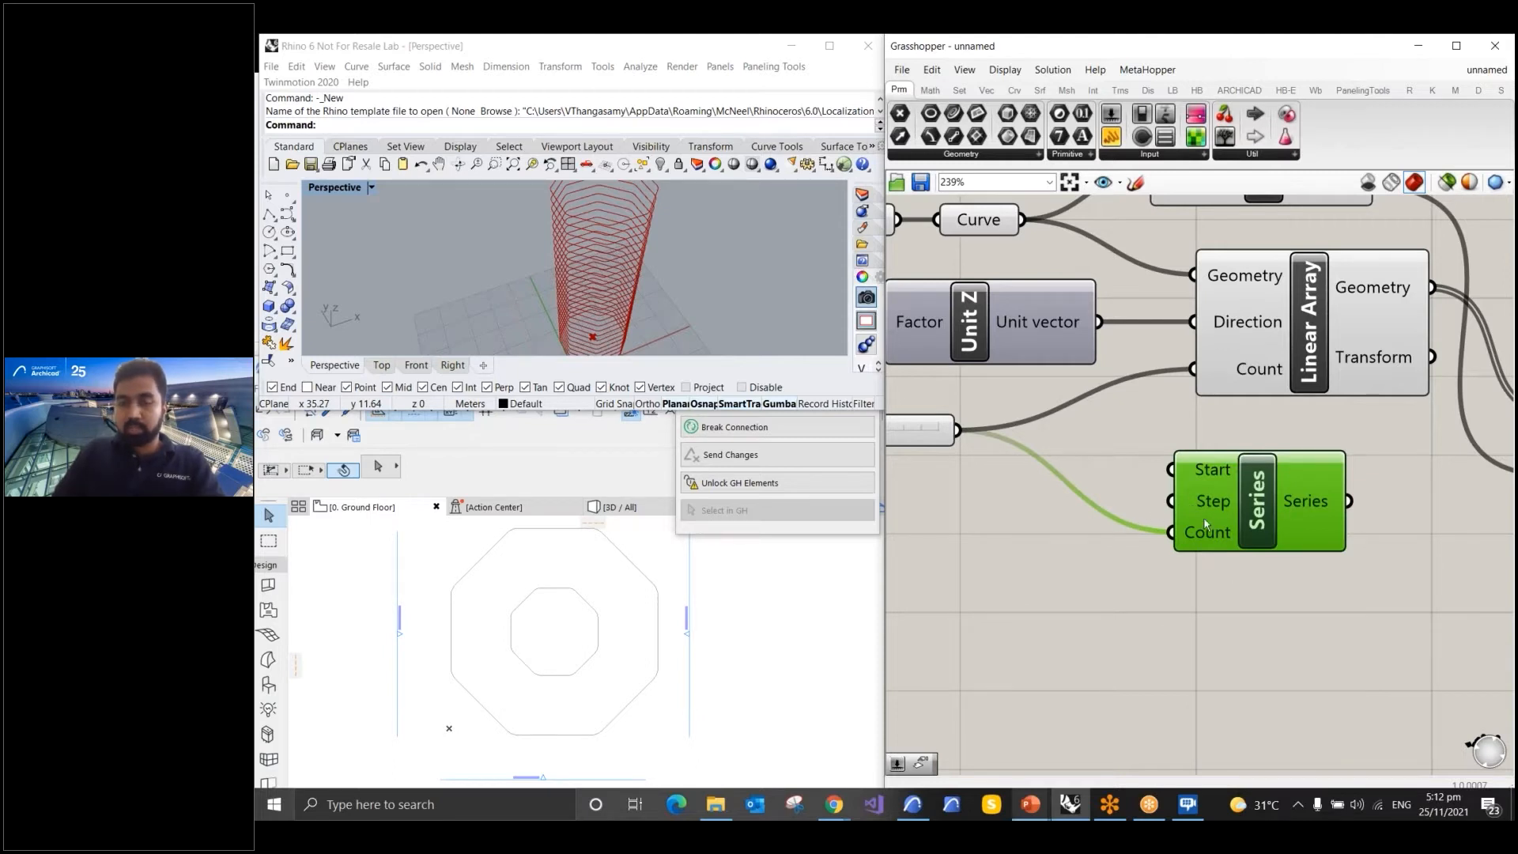
Add a Number Slider below the # of Storeys slider, near the Series inputs
scroll(1321, 496, down, 2)
scroll(1099, 531, up, 2)
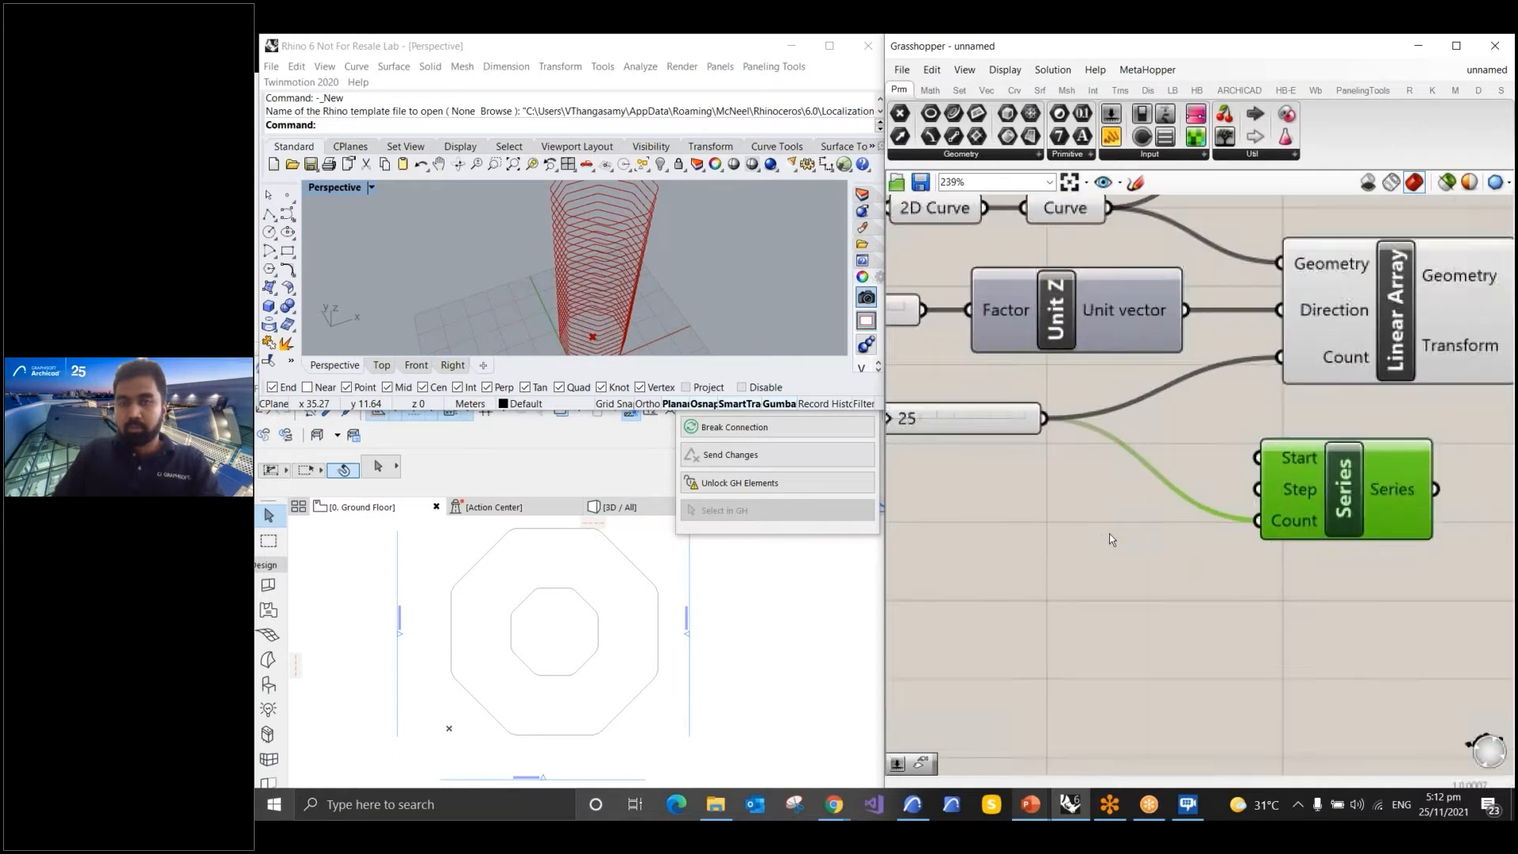
key(ctrl)
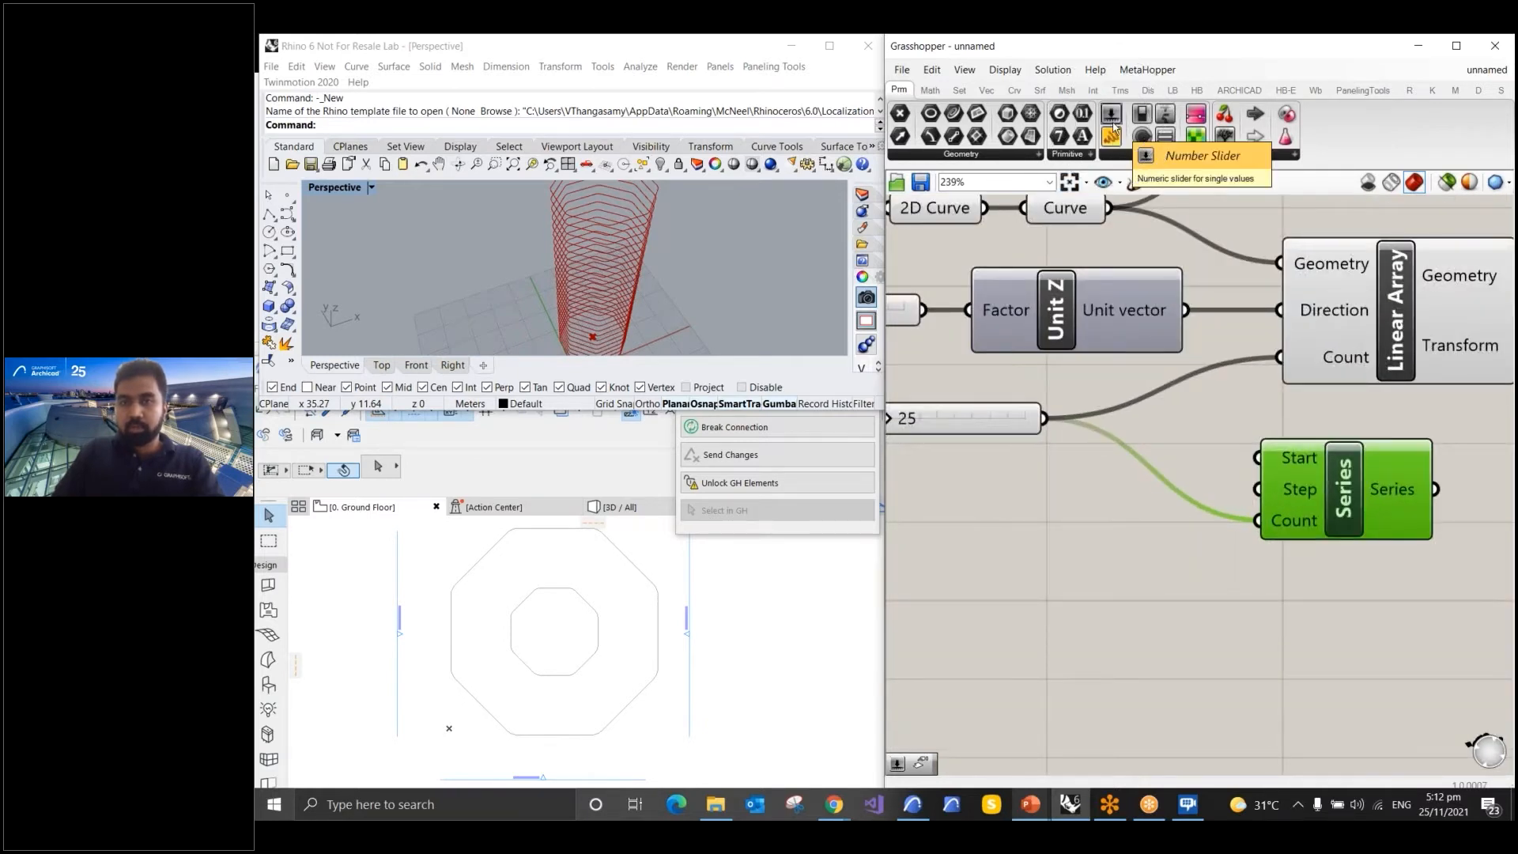
drag(1113, 122, 1036, 522)
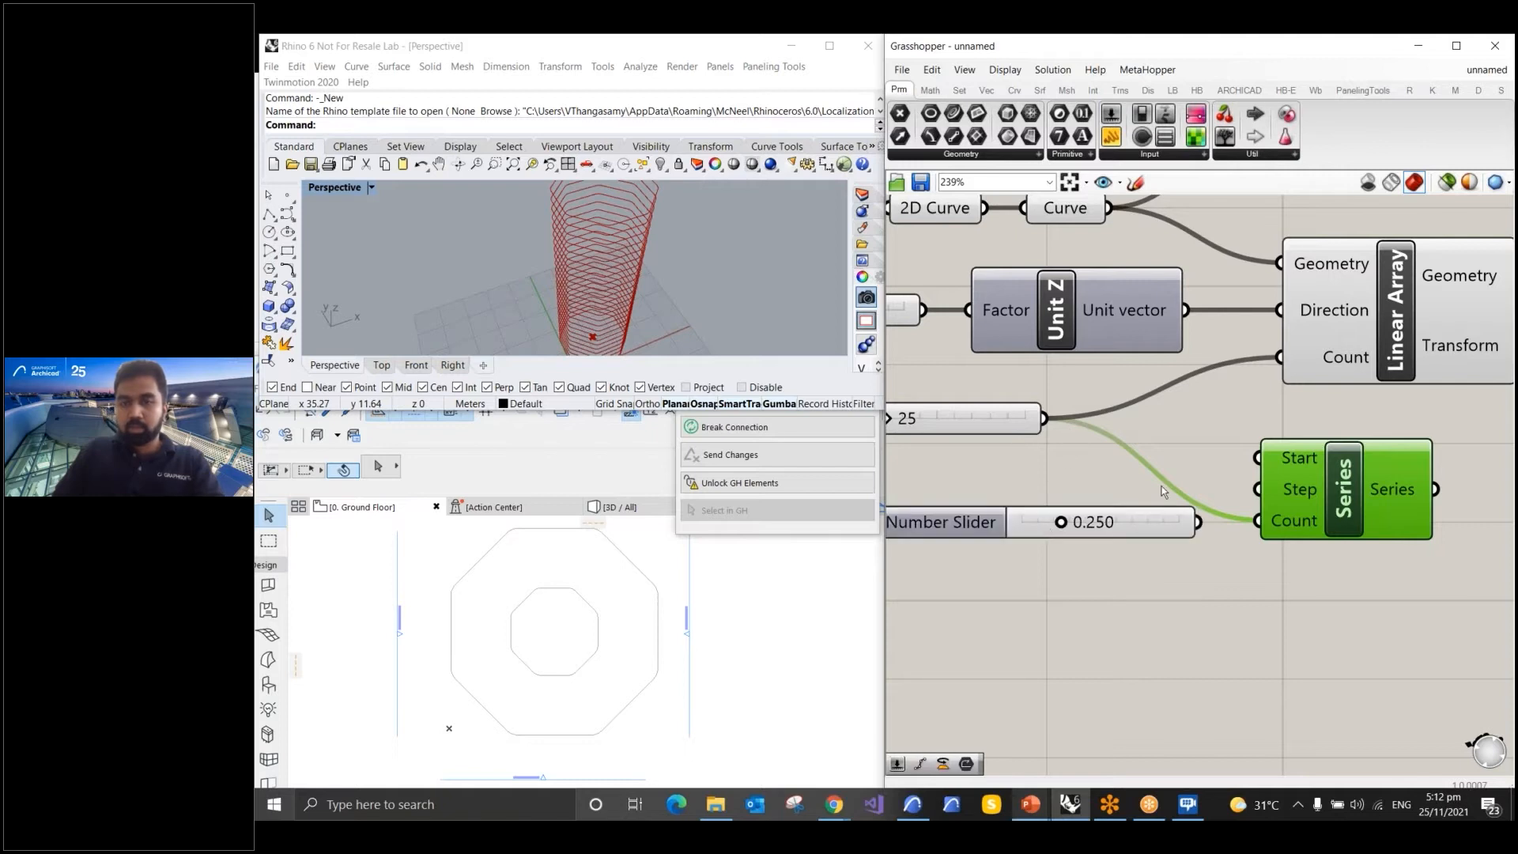
scroll(1162, 491, down, 2)
scroll(993, 529, up, 2)
click(994, 528)
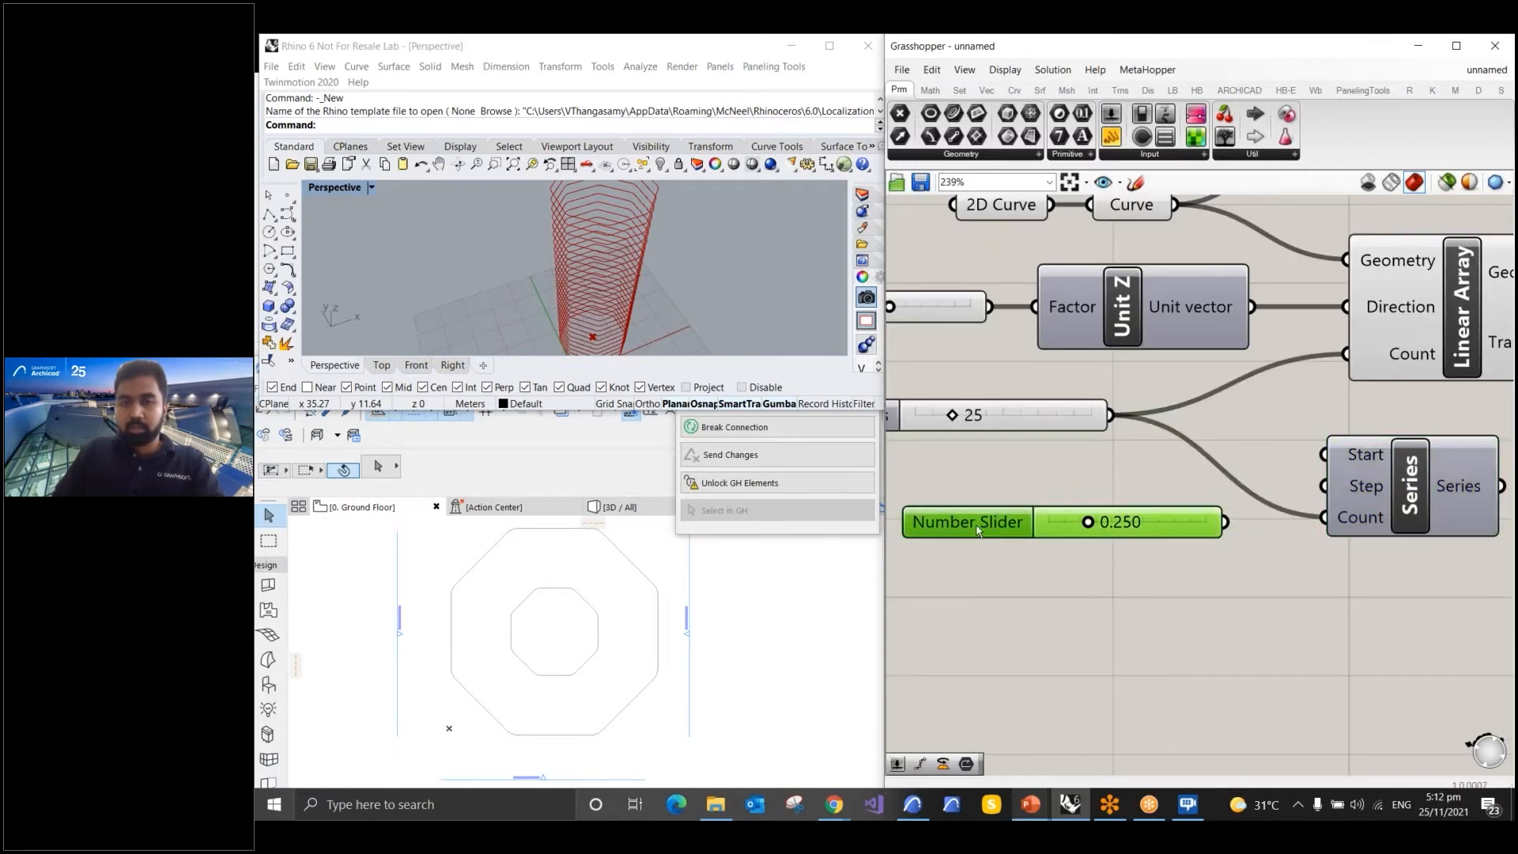
double_click(978, 530)
drag(965, 362, 1009, 350)
triple_click(1049, 391)
text(Rot Ang)
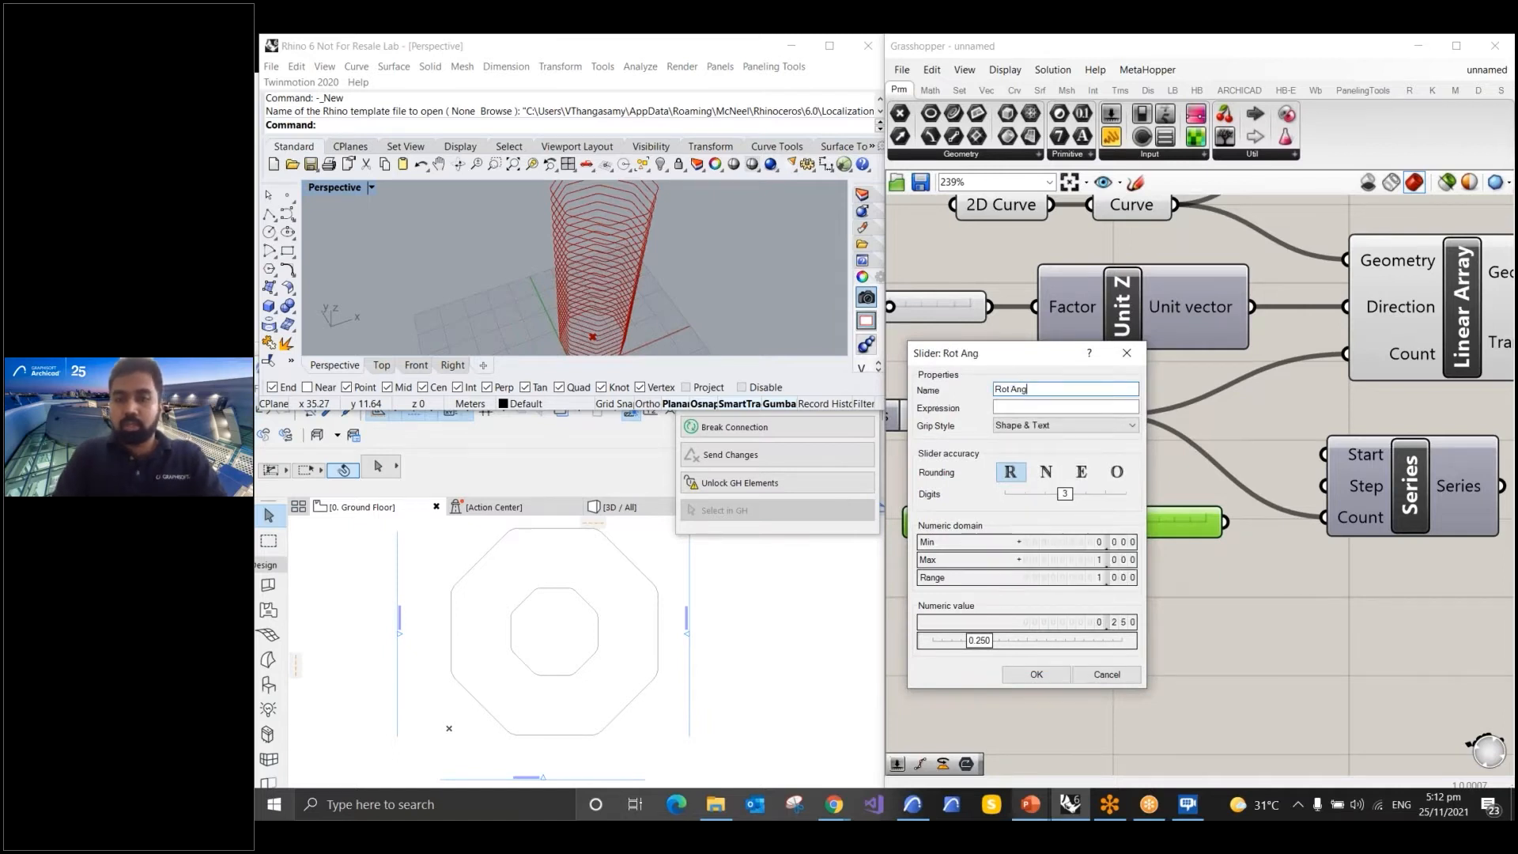
text(le - Step)
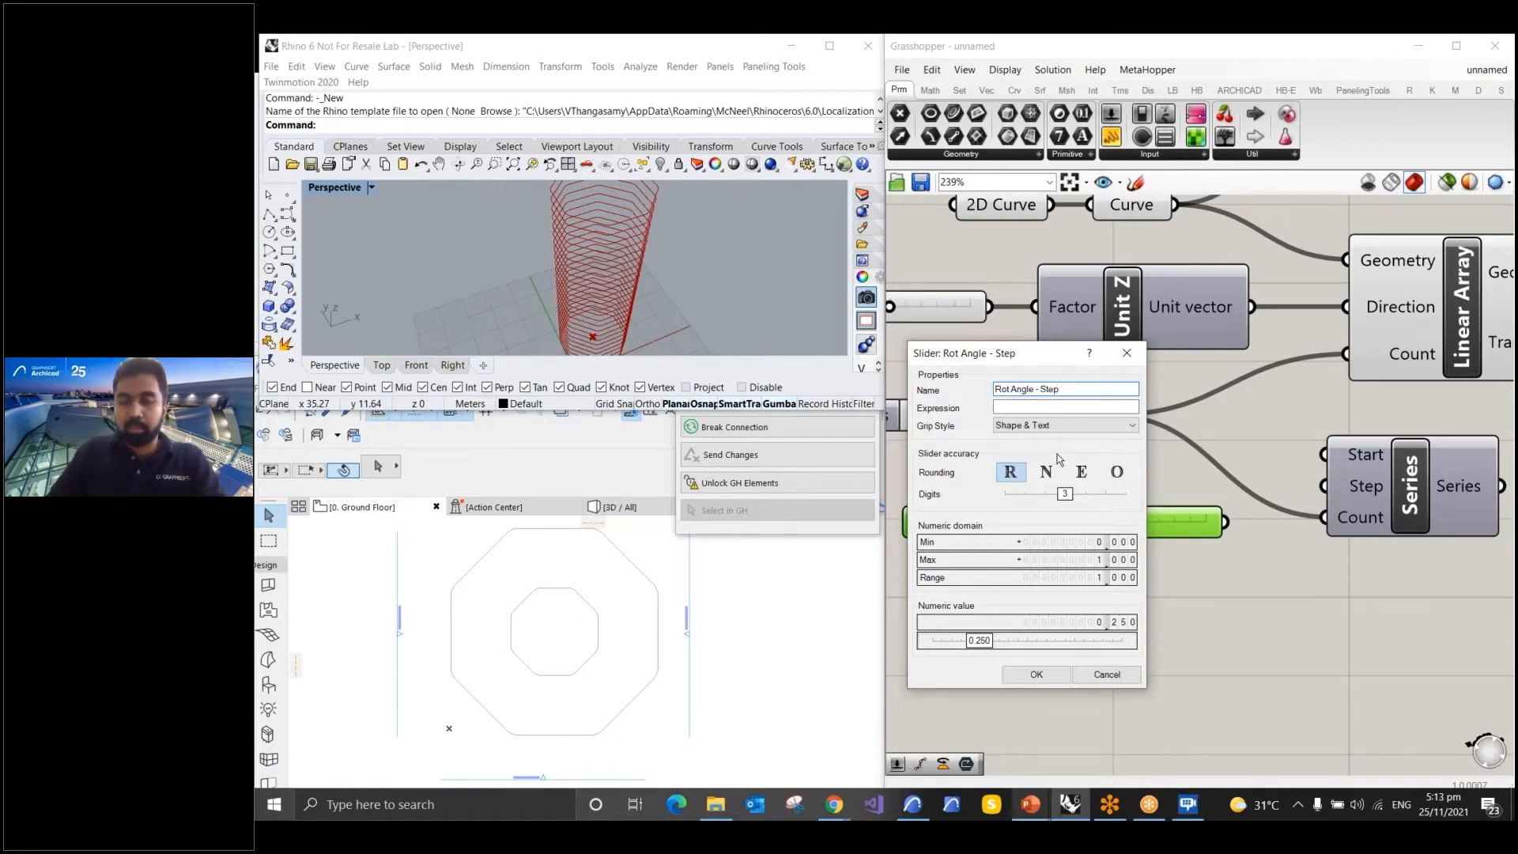
click(1048, 474)
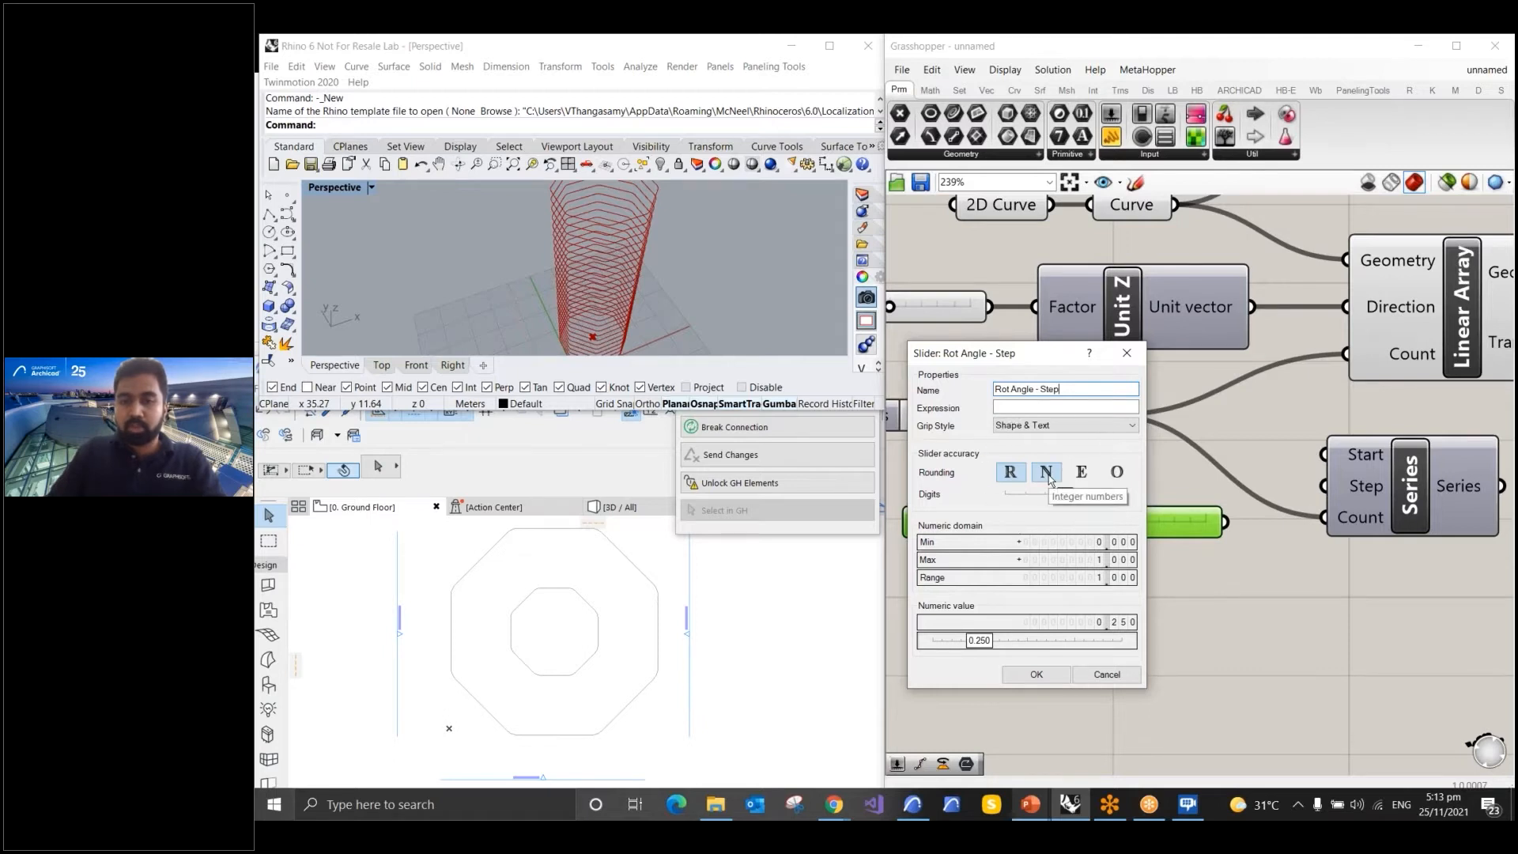
click(1048, 474)
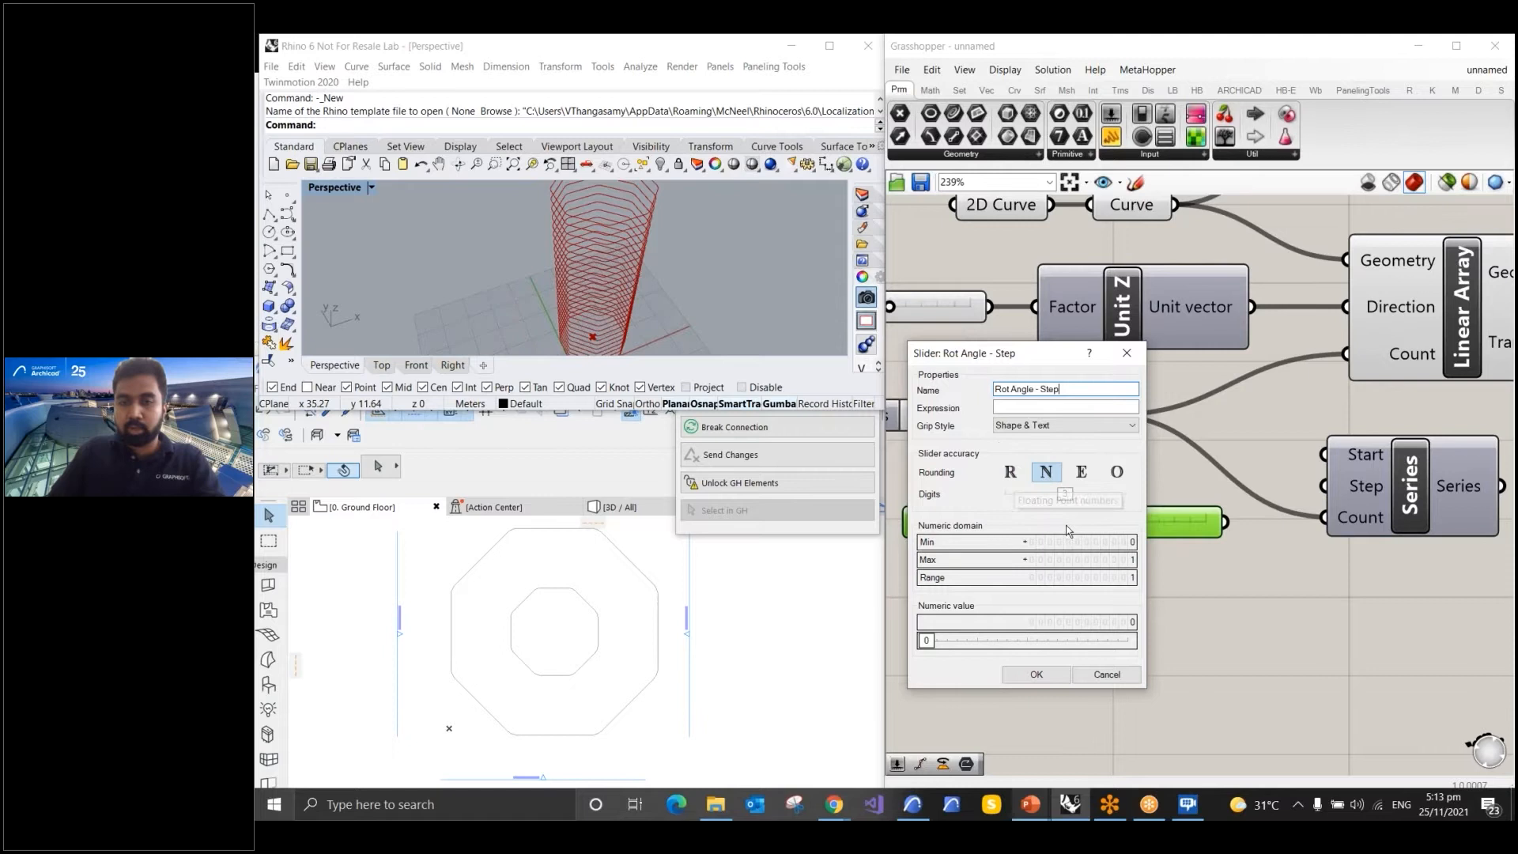
key(Escape)
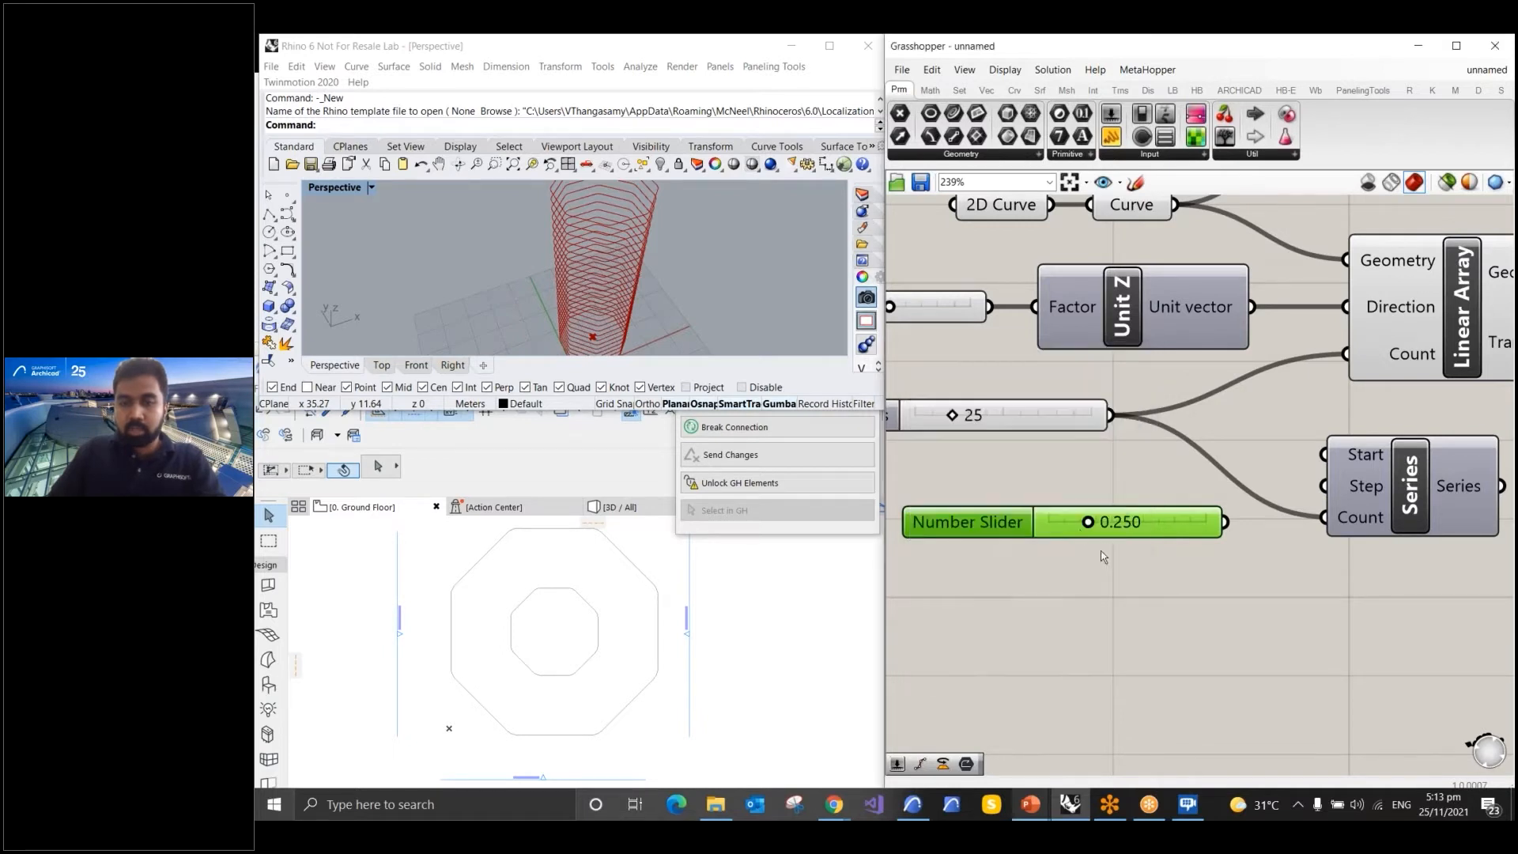
Name the new number slider "Rot Angle - Step" and give it integer rounding with a maximum of 90
double_click(993, 516)
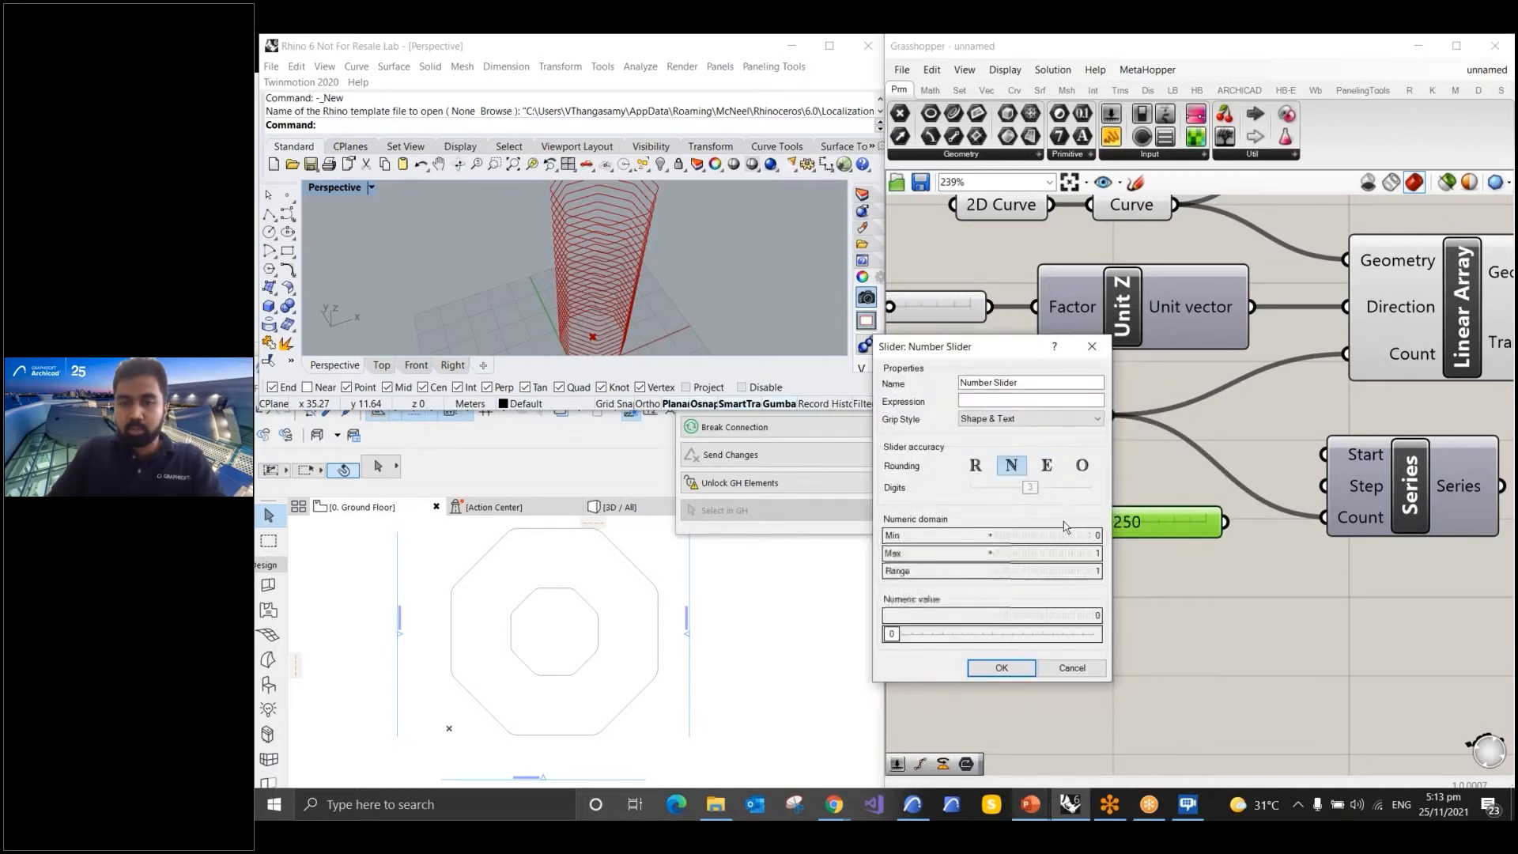
double_click(1090, 554)
text(90)
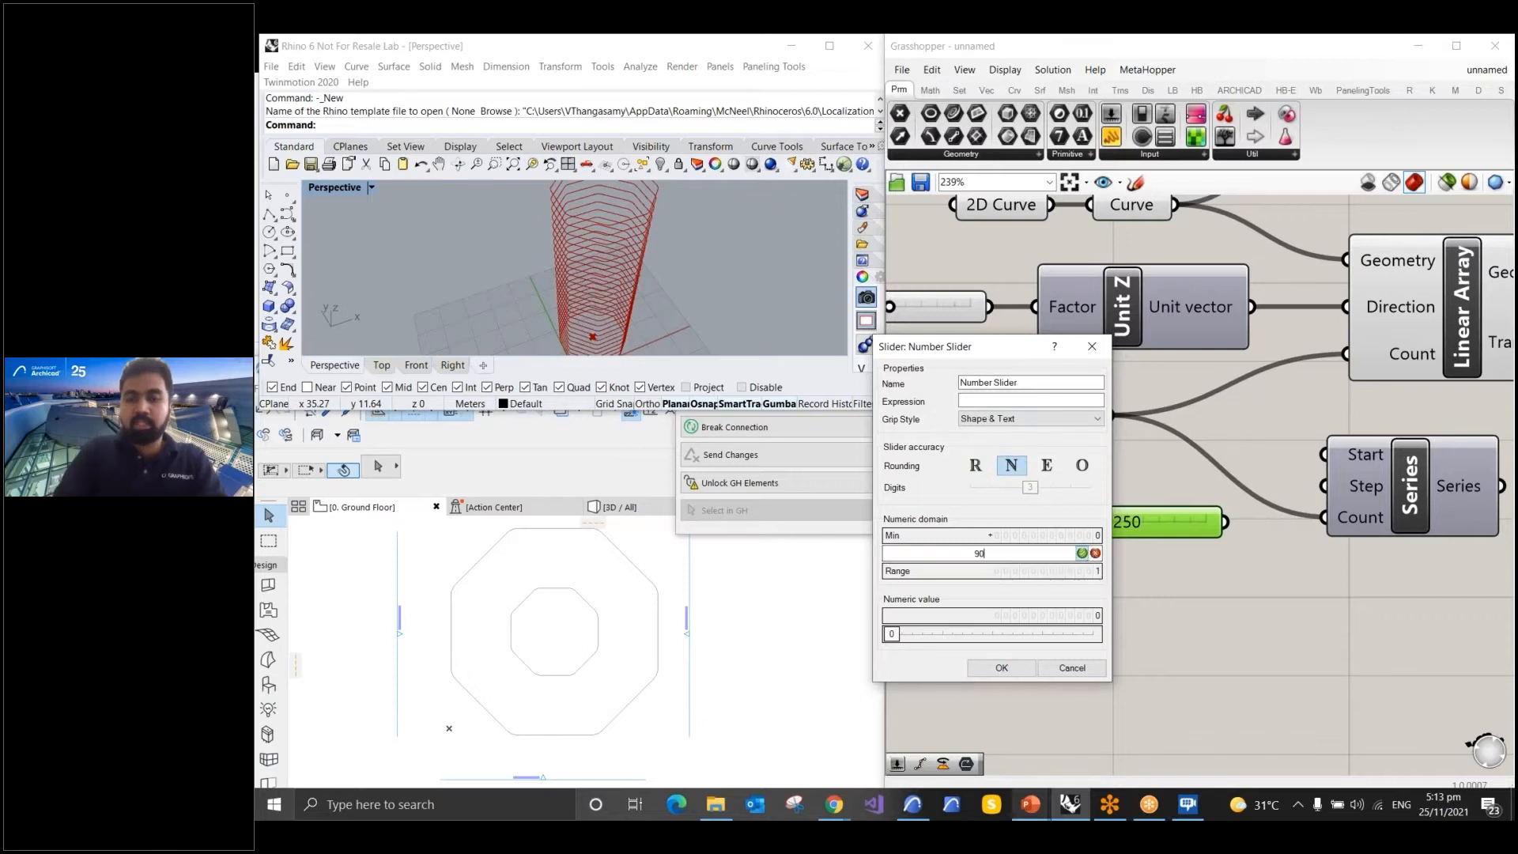
key(Return)
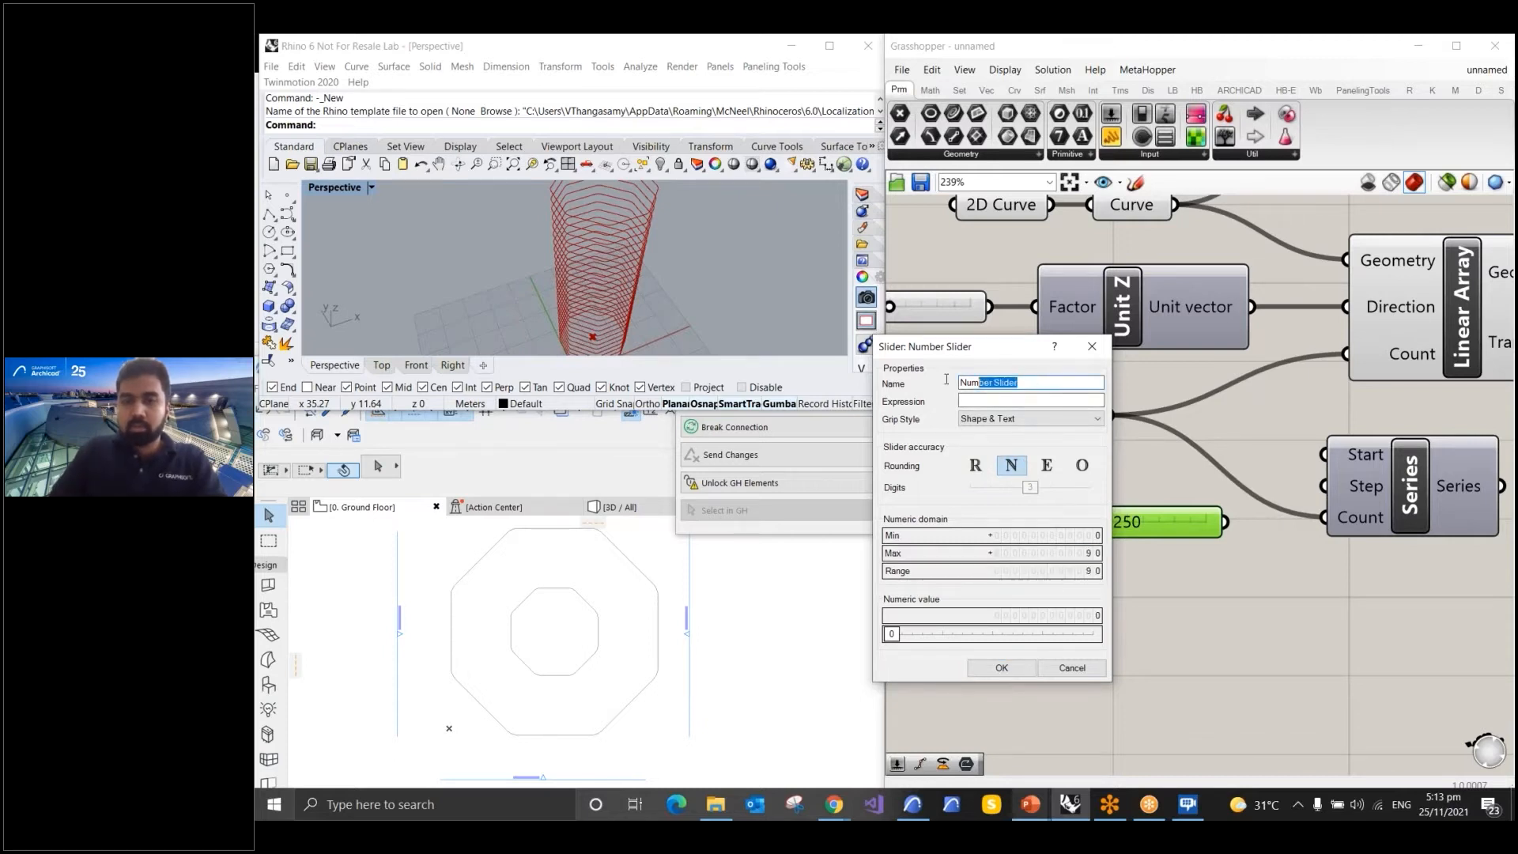
text(Rot Angle - Step)
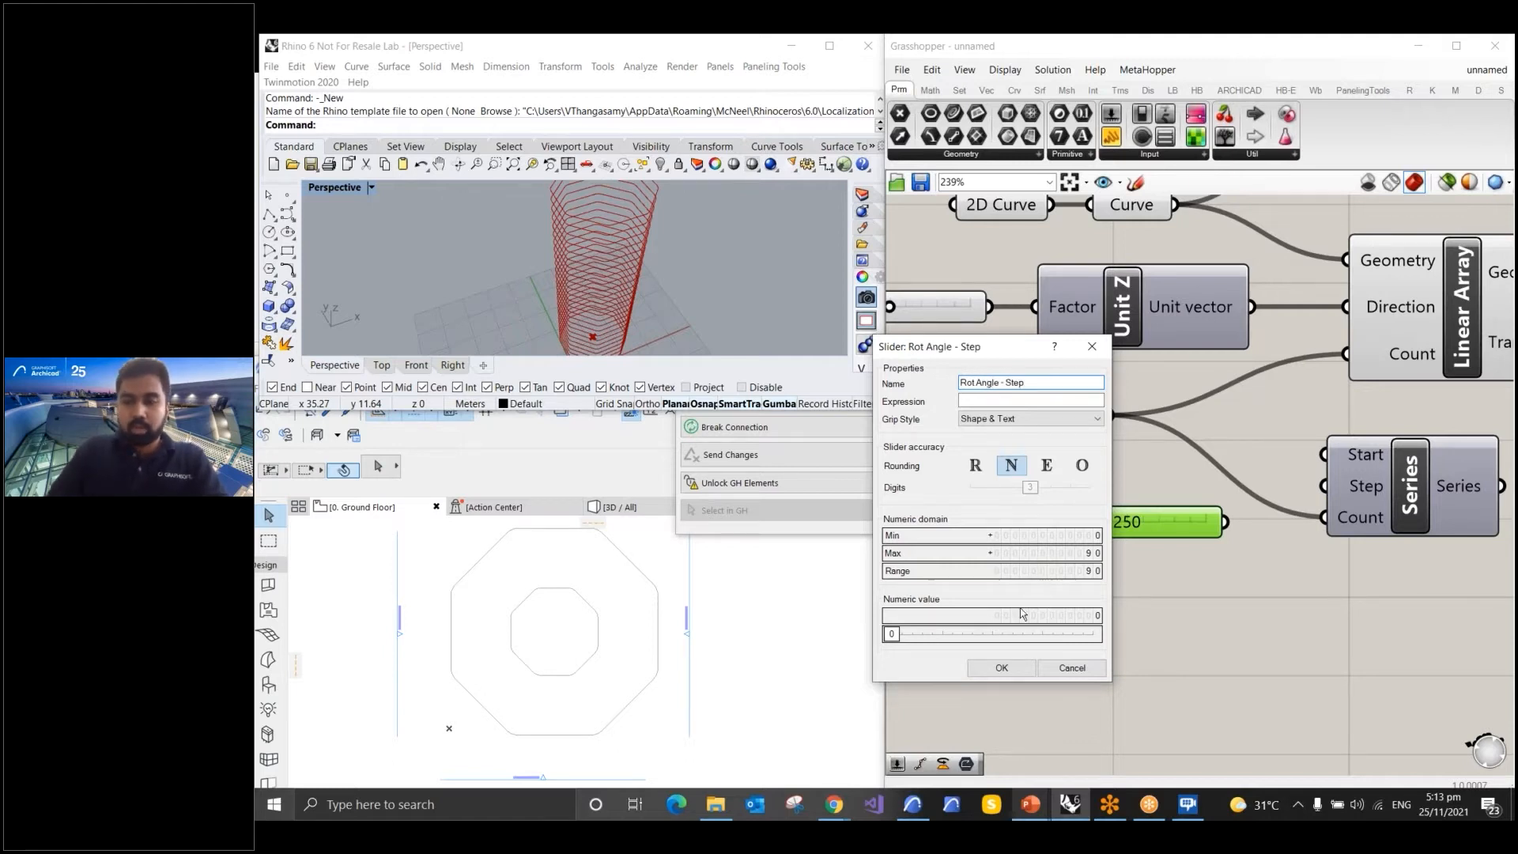
click(1001, 670)
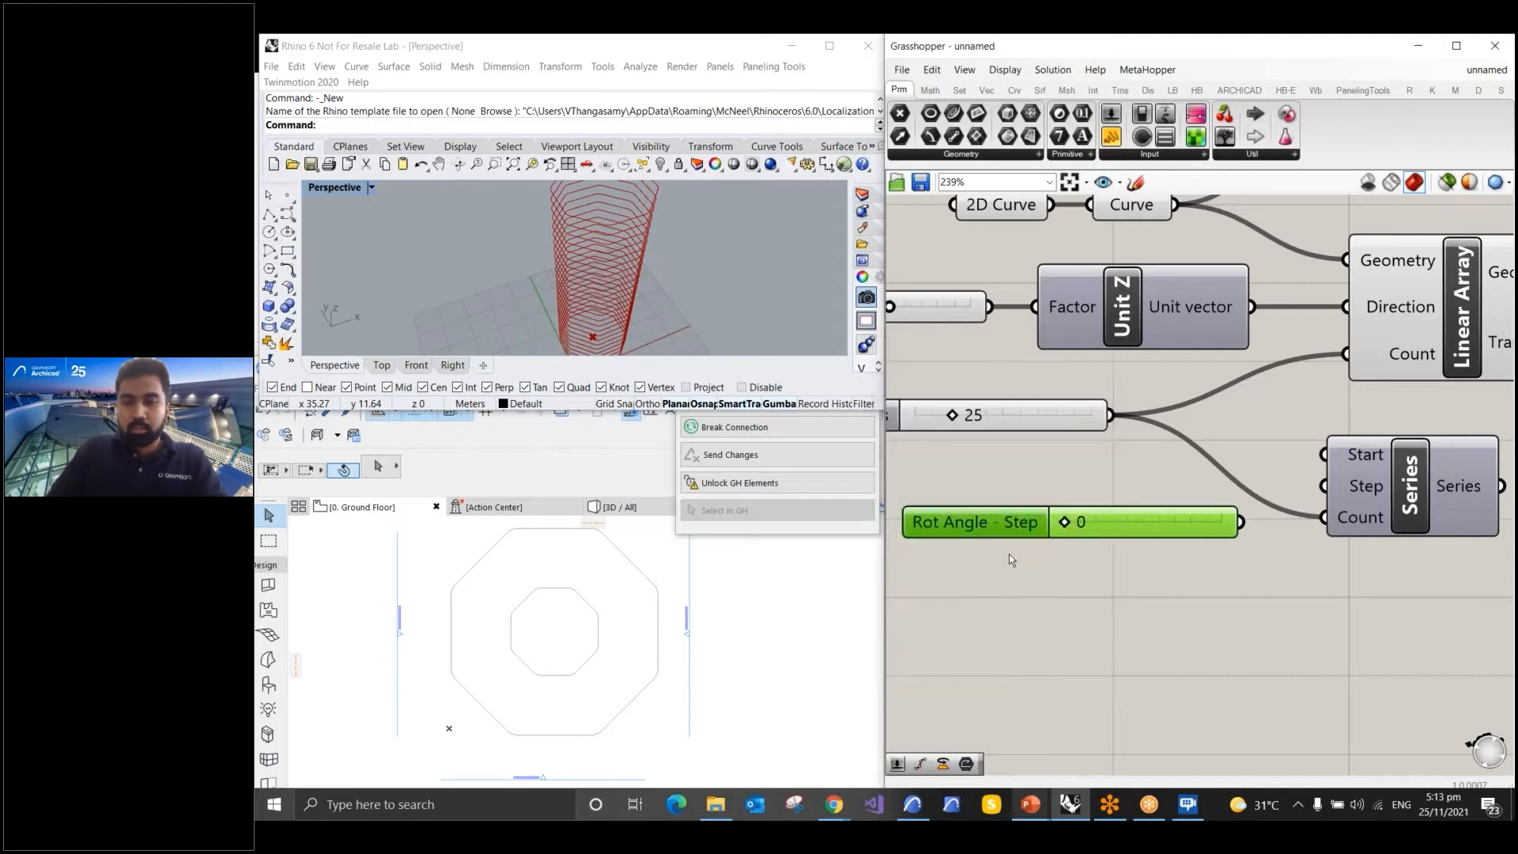
Set the Rot Angle - Step slider to 6 and connect it to the Series component's Step input
drag(1073, 523, 1078, 525)
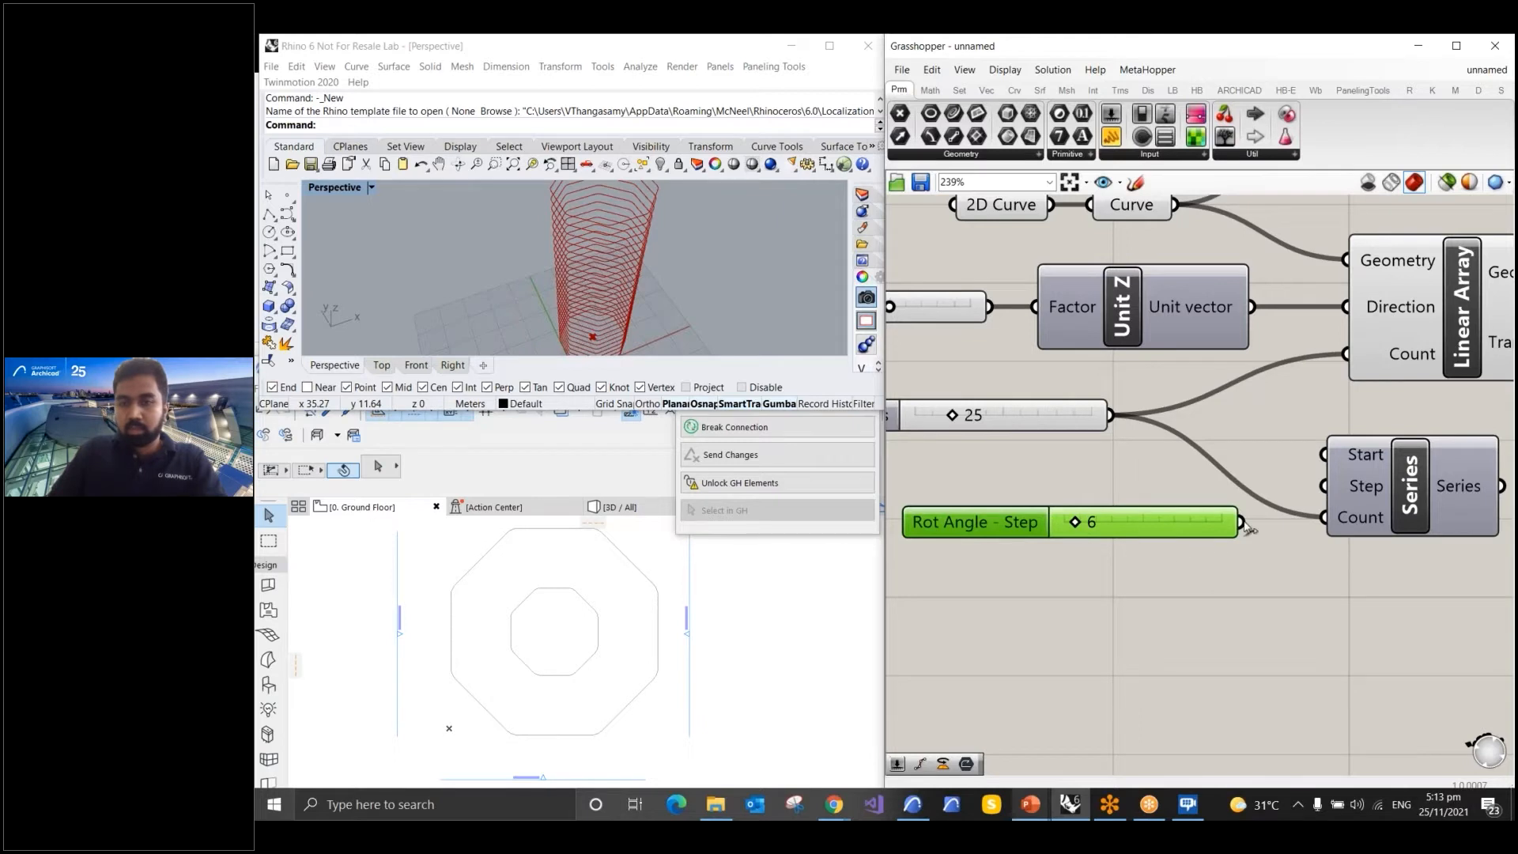
drag(1246, 527, 1315, 497)
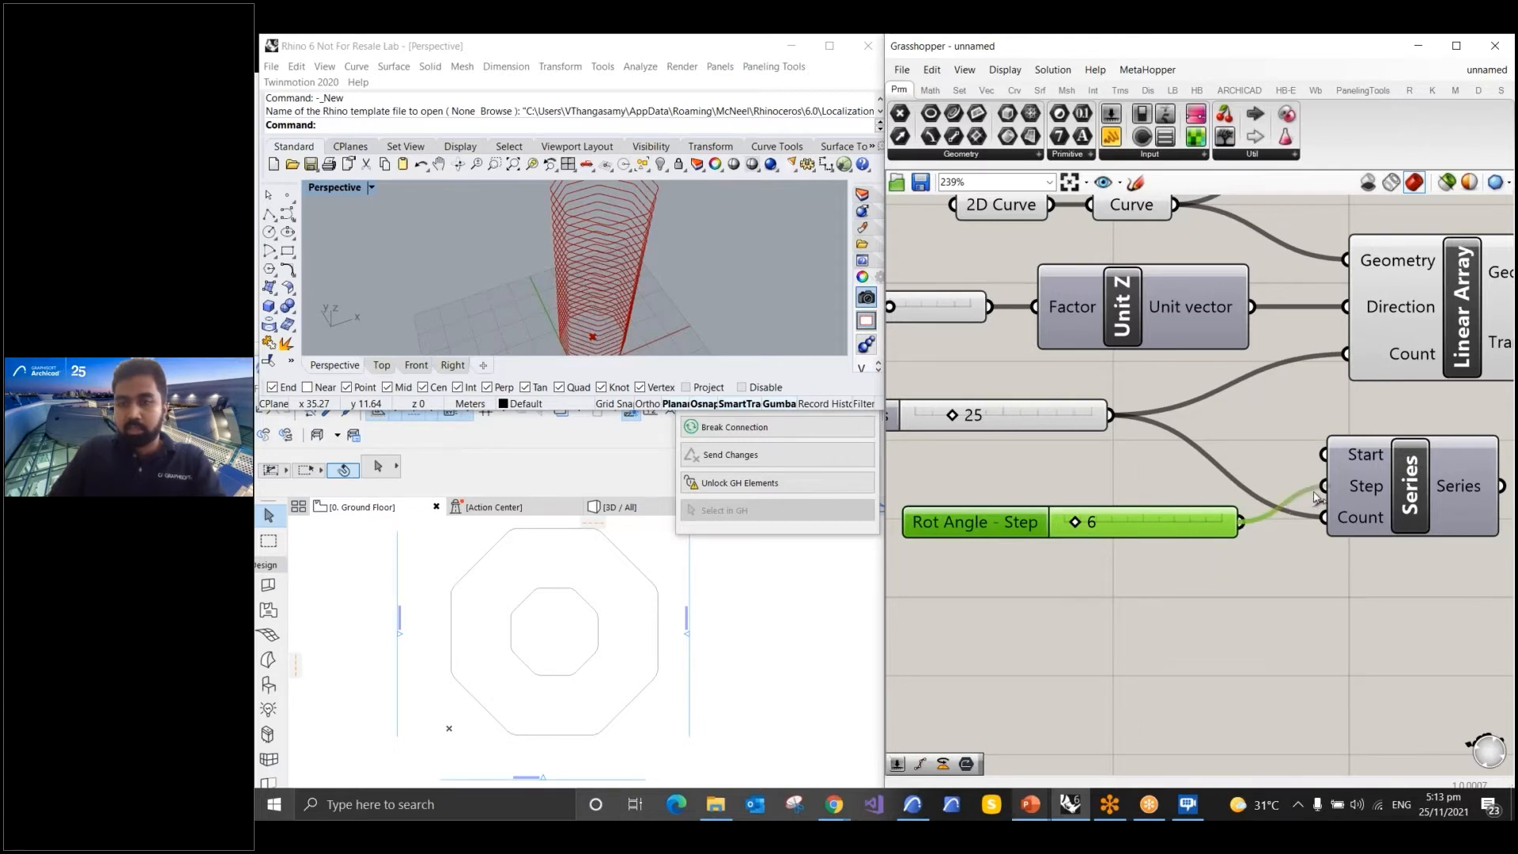
click(1235, 644)
Connect the Series output to the Angle input of the Rotate component
scroll(1025, 585, down, 2)
scroll(1334, 524, up, 2)
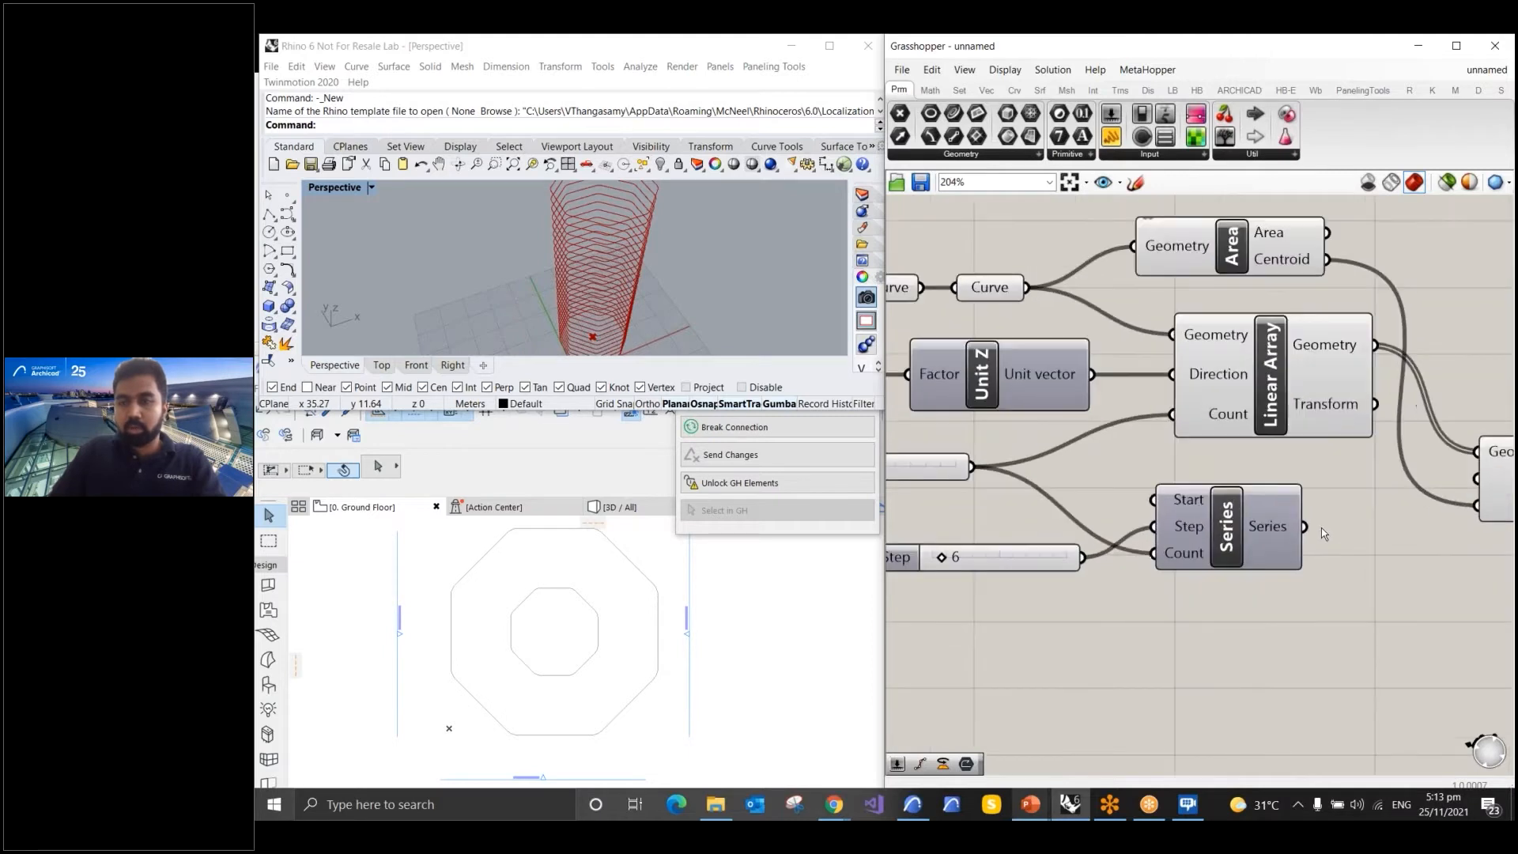
scroll(1186, 526, down, 2)
scroll(1315, 525, up, 2)
drag(1243, 524, 1415, 476)
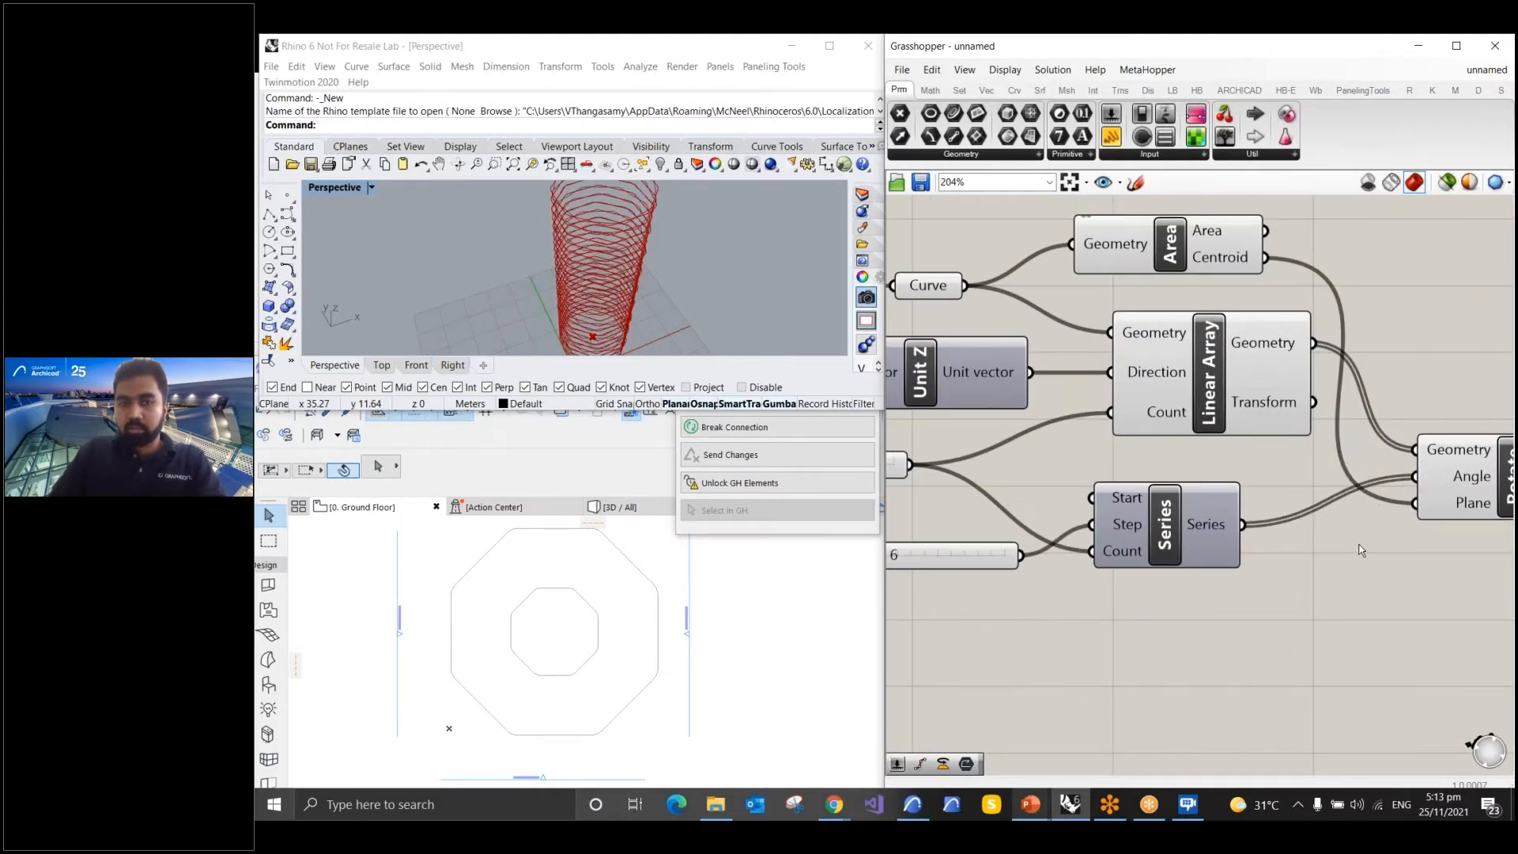
Turn off the preview of the Linear Array component so only the rotated floor outlines are displayed
scroll(1359, 549, down, 2)
scroll(590, 231, up, 3)
scroll(589, 231, up, 2)
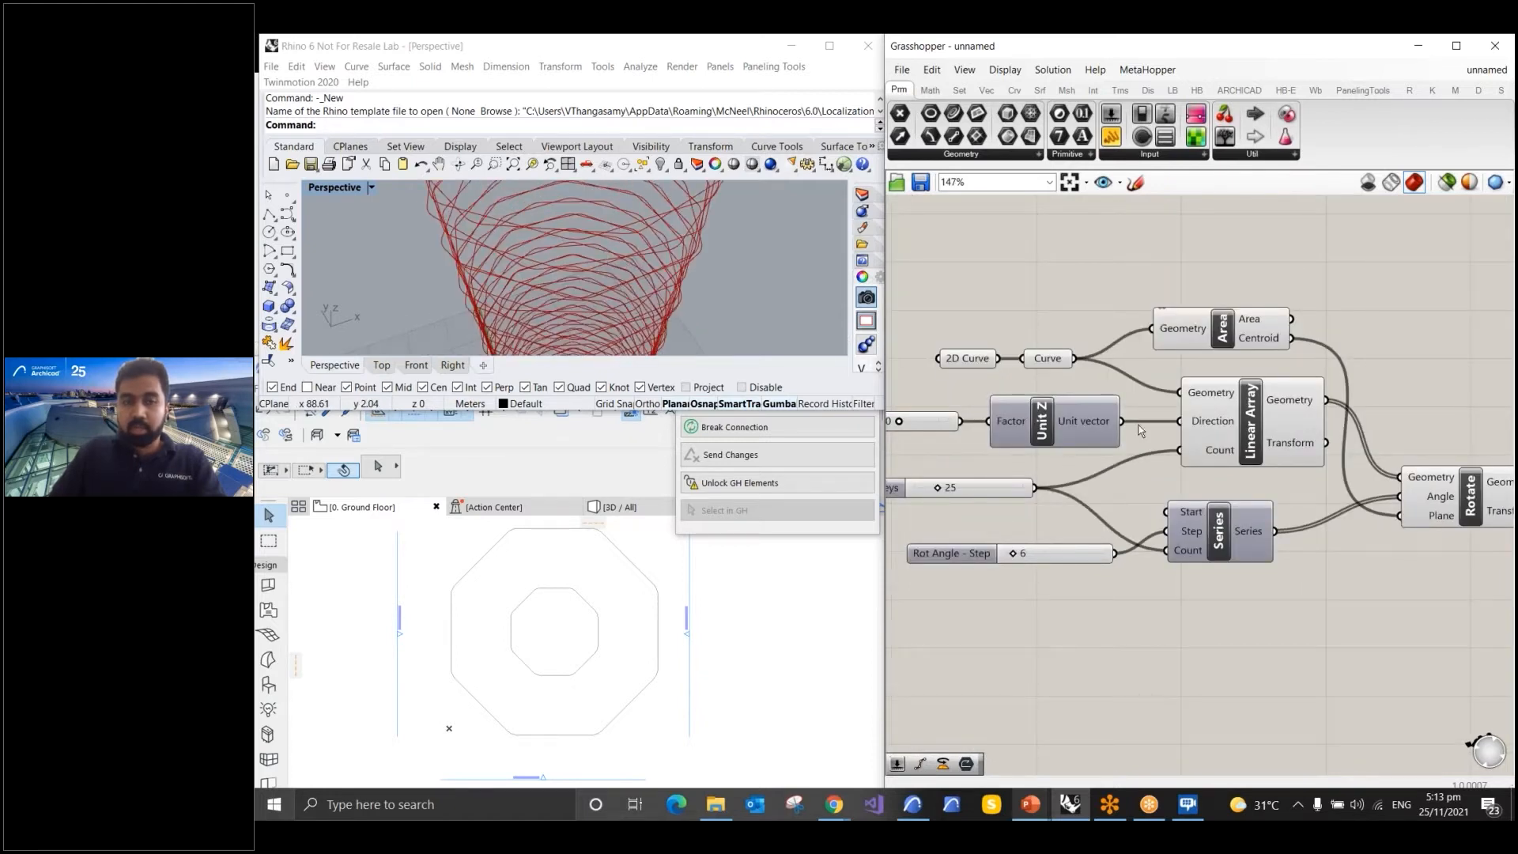
scroll(1122, 440, down, 1)
scroll(1122, 441, down, 1)
click(1223, 432)
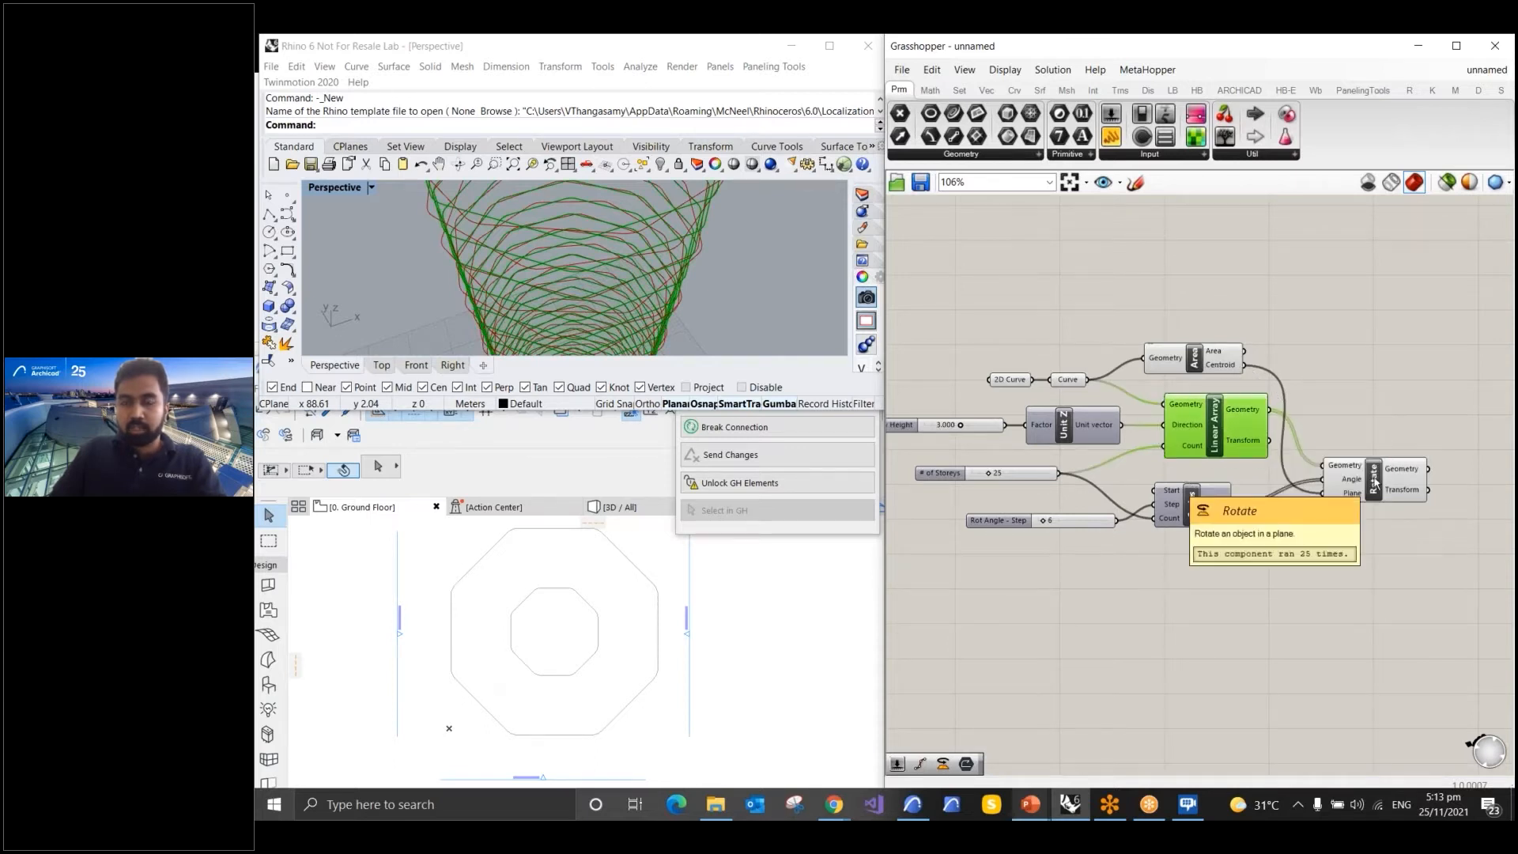
scroll(672, 277, down, 7)
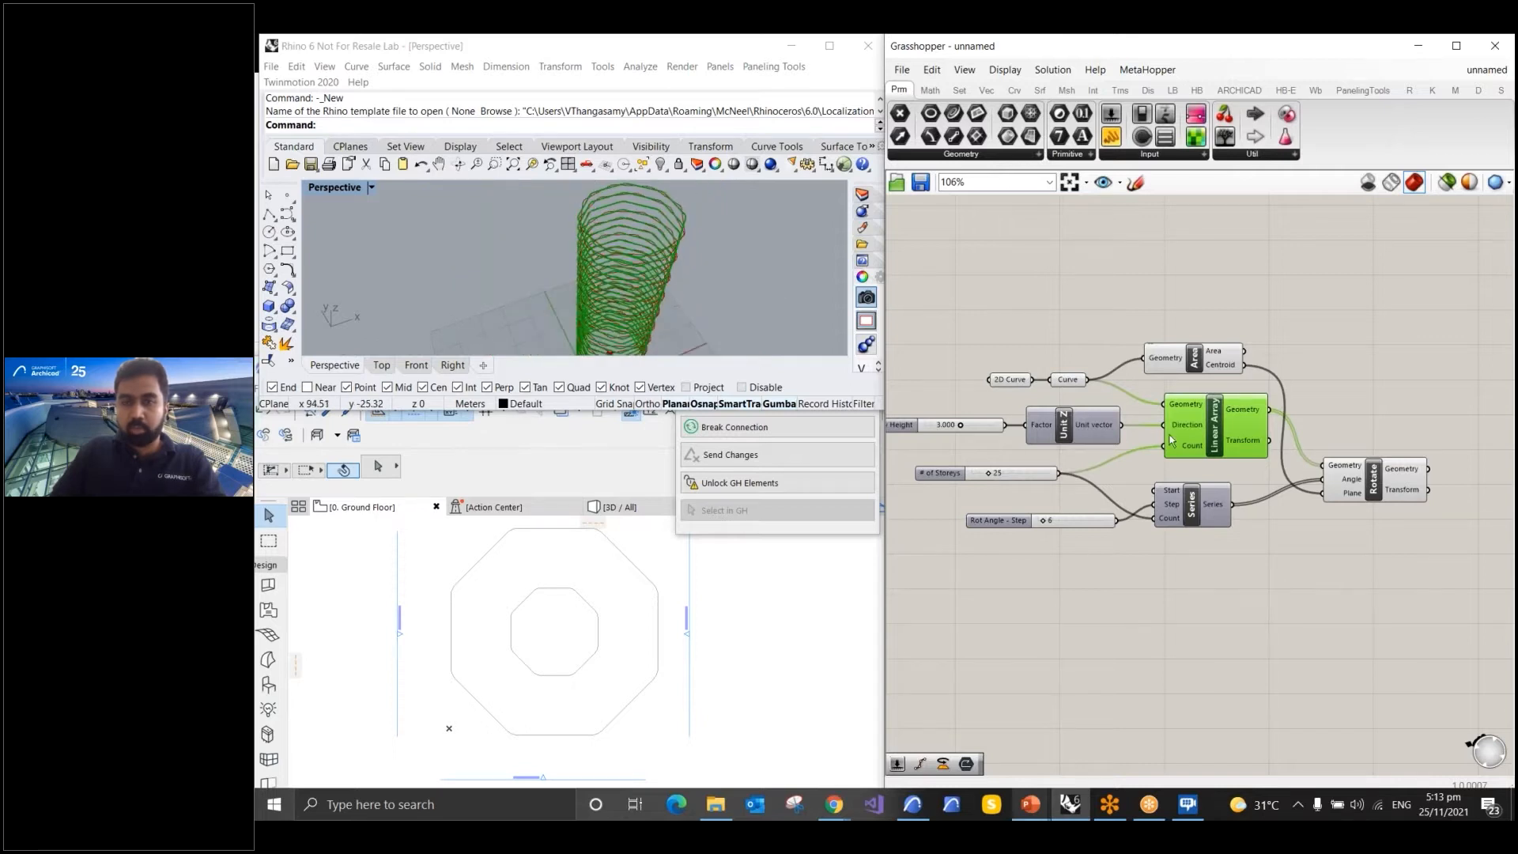
right_click(1212, 430)
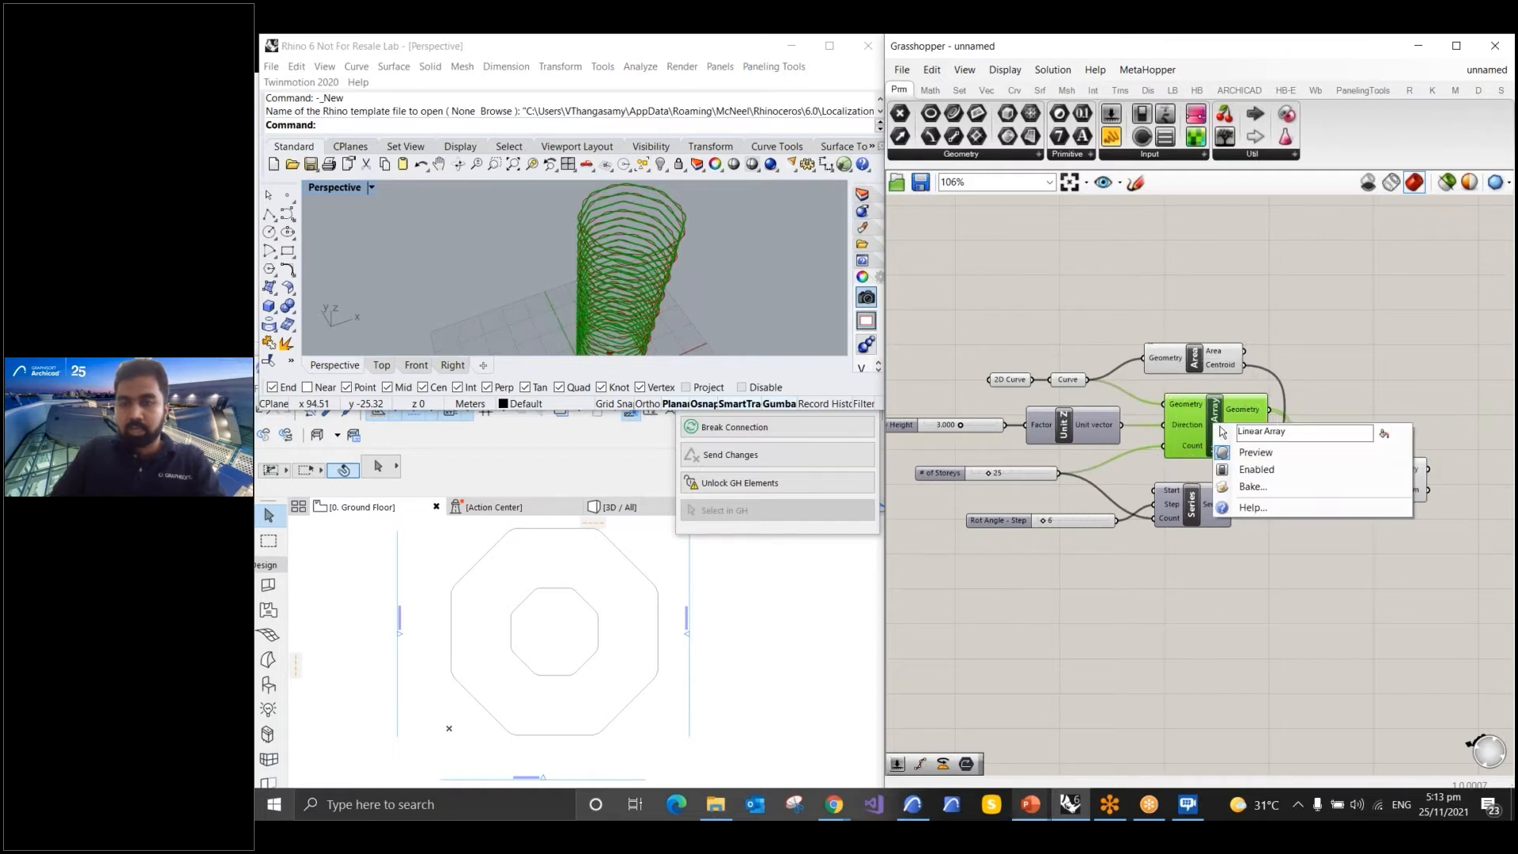
click(1255, 452)
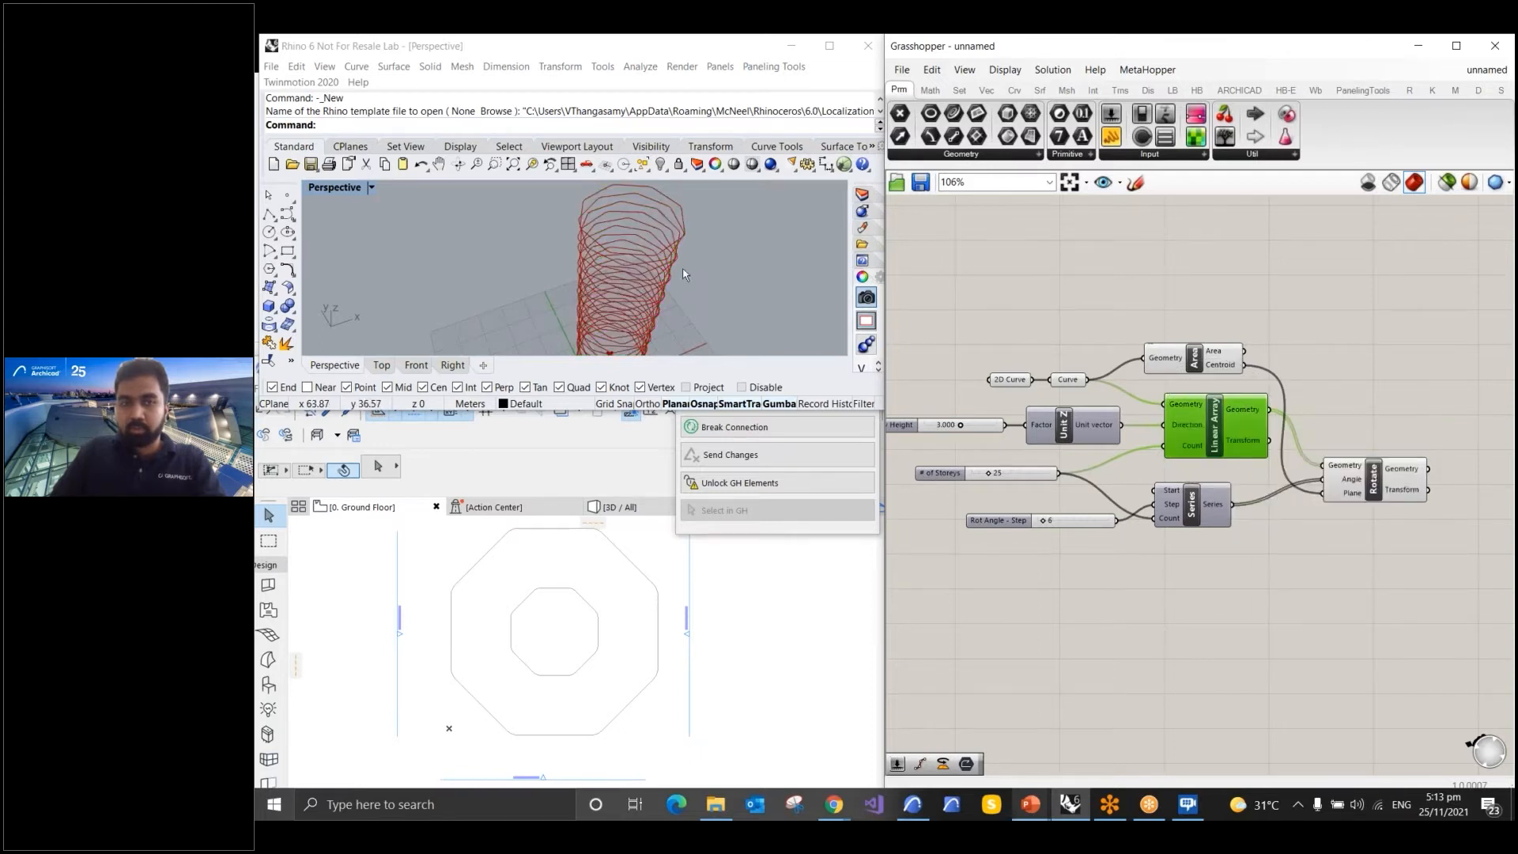
Set the Rot Angle - Step slider to 7
scroll(625, 269, up, 3)
right_drag(711, 317, 757, 313)
scroll(757, 313, down, 3)
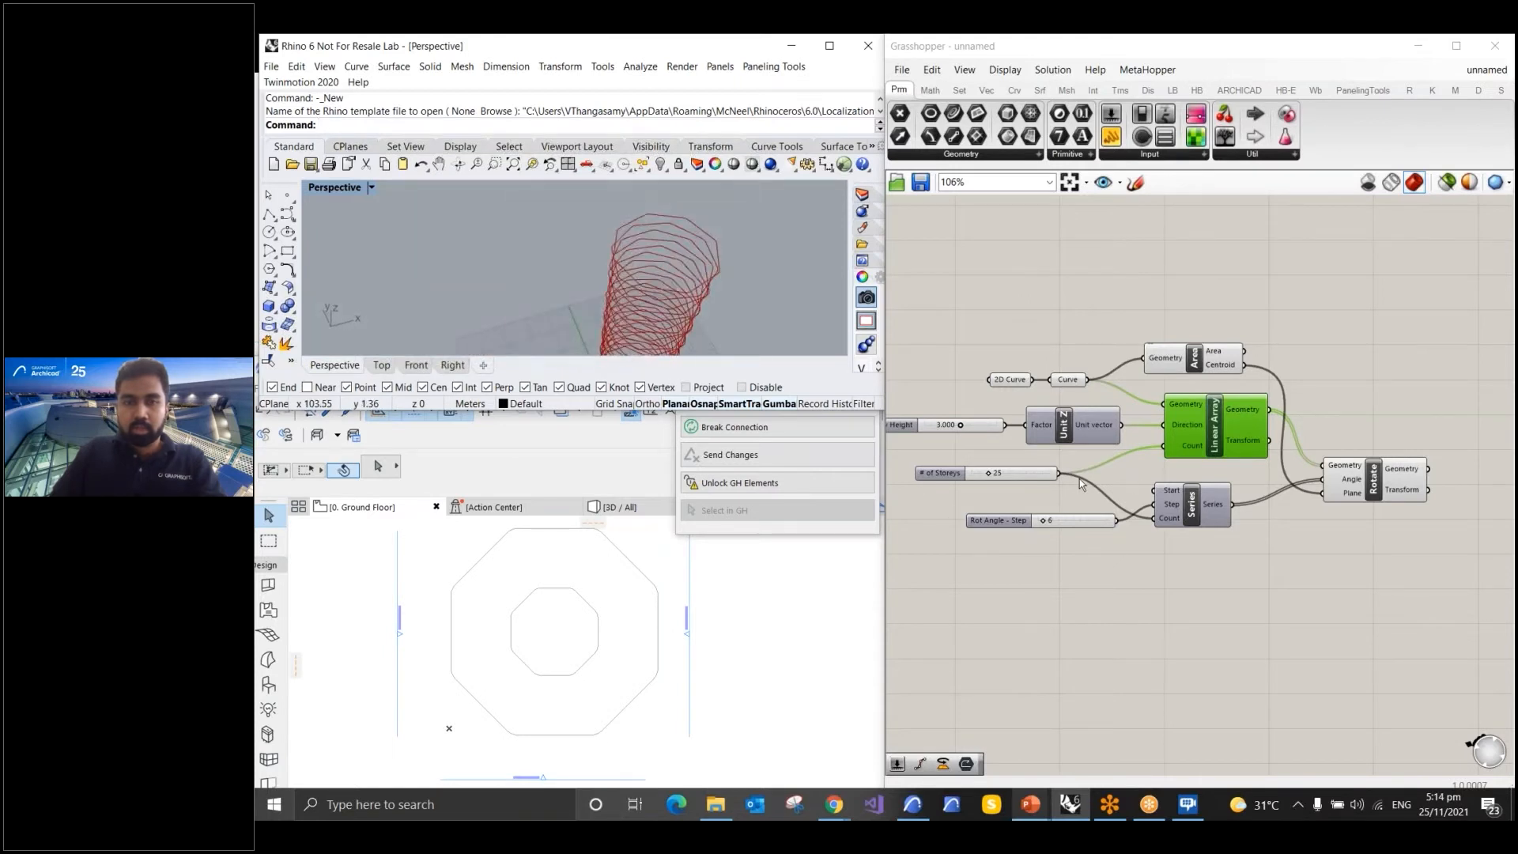
scroll(1030, 514, up, 4)
double_click(1041, 532)
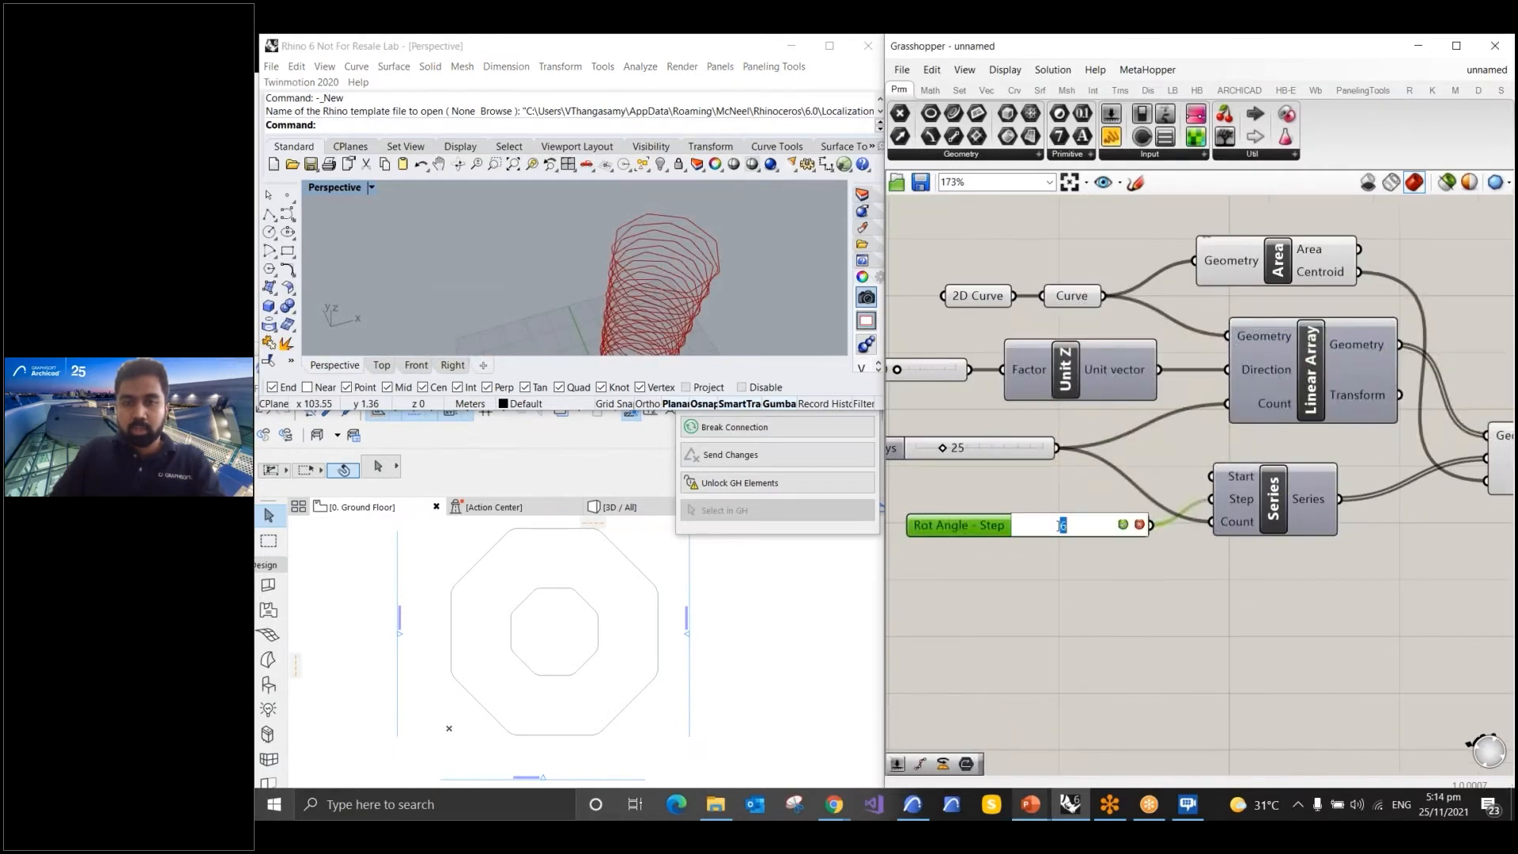
text(7)
key(Return)
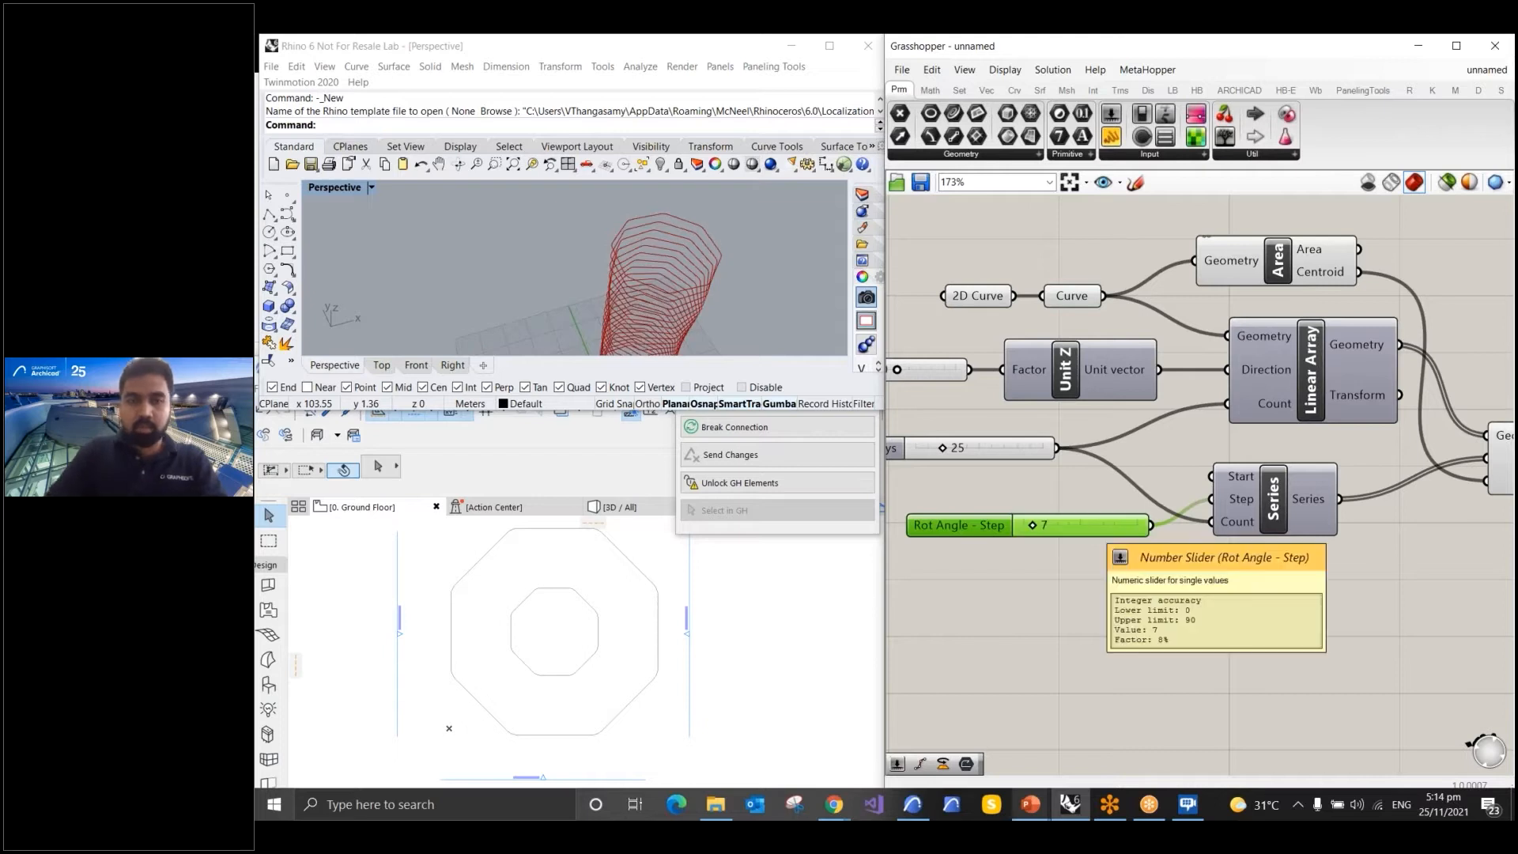
Examine the twisted tower from several angles and highlight the outlines produced by the Rotate component
click(757, 235)
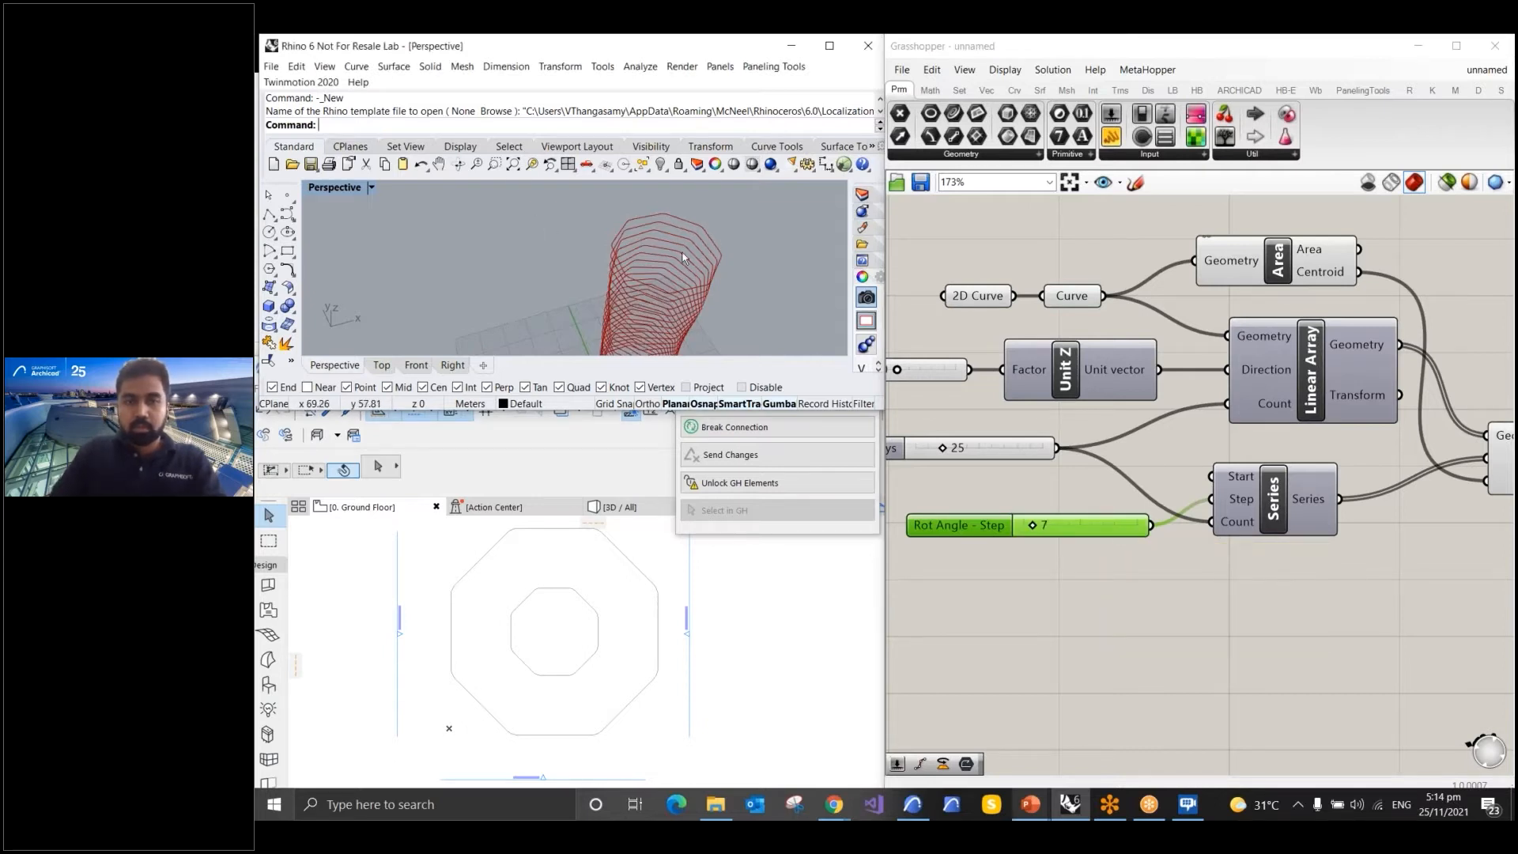
scroll(653, 255, down, 6)
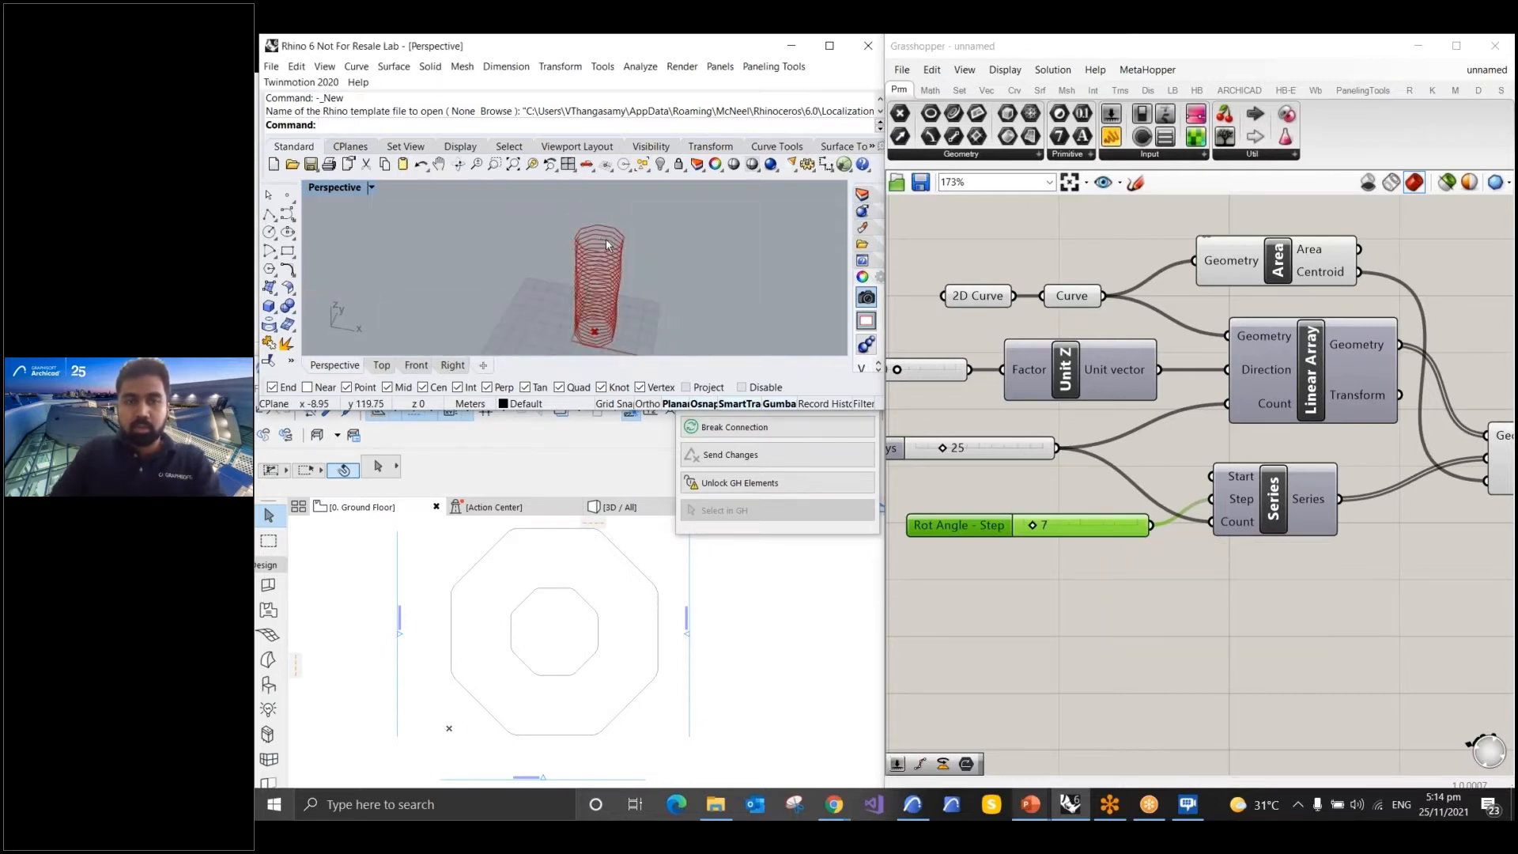
scroll(619, 286, up, 6)
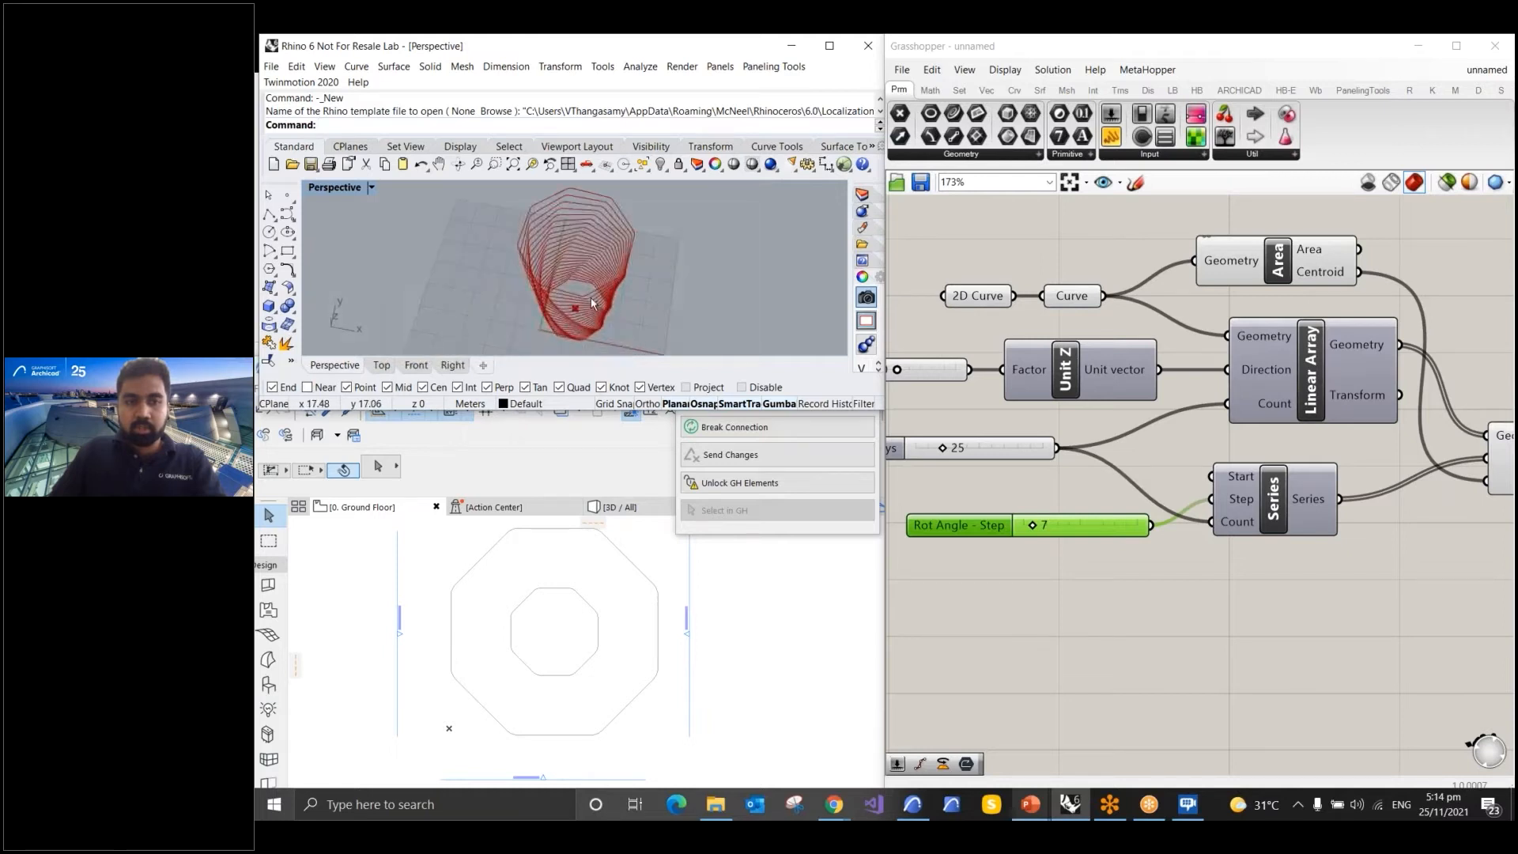
right_drag(647, 305, 682, 237)
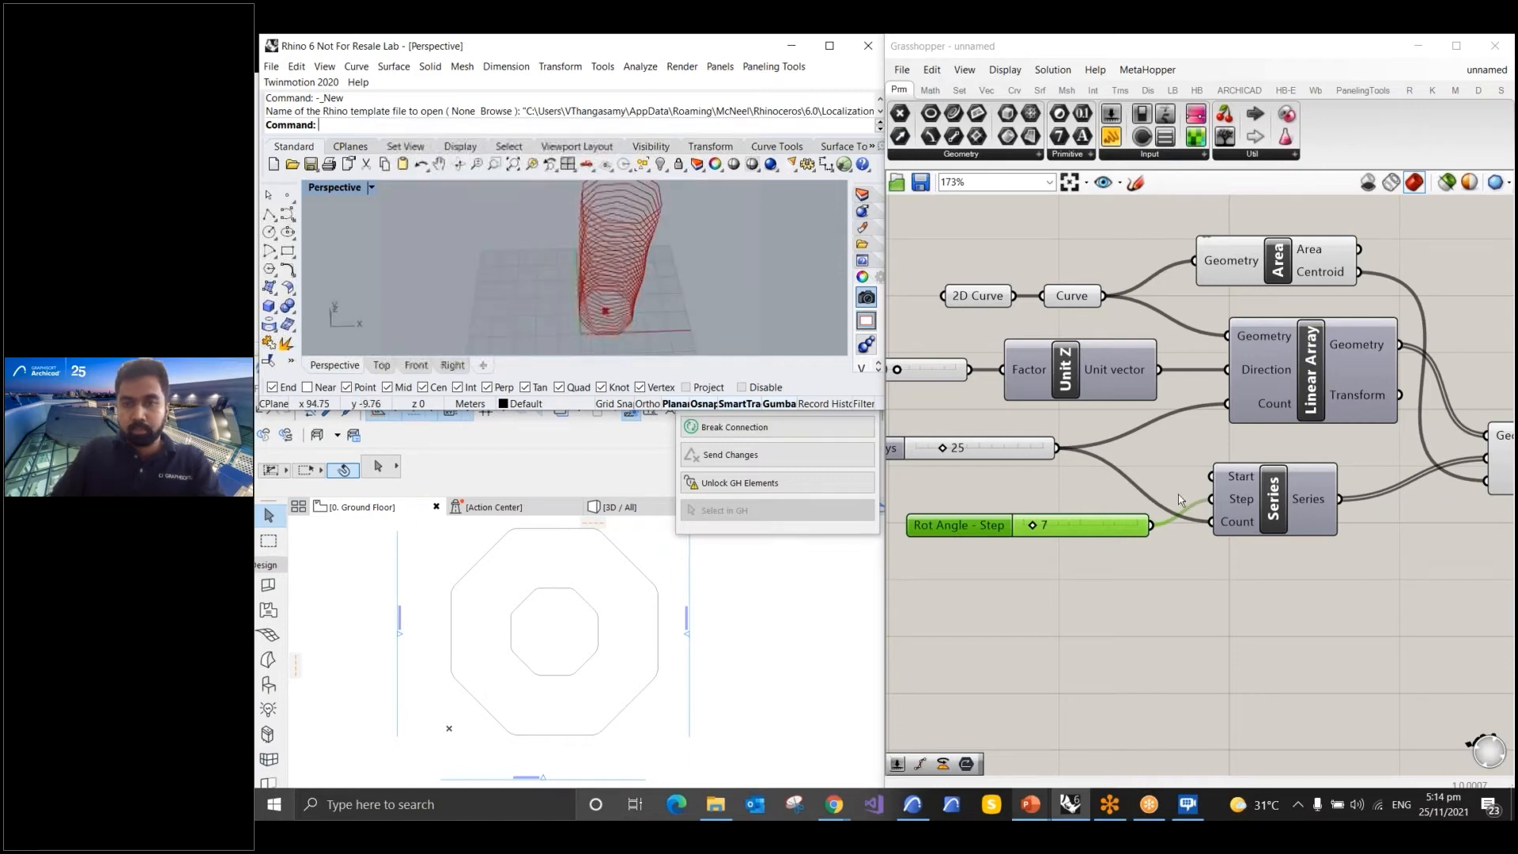
scroll(1006, 452, down, 2)
scroll(1005, 452, down, 1)
scroll(1111, 455, down, 3)
scroll(1349, 468, up, 3)
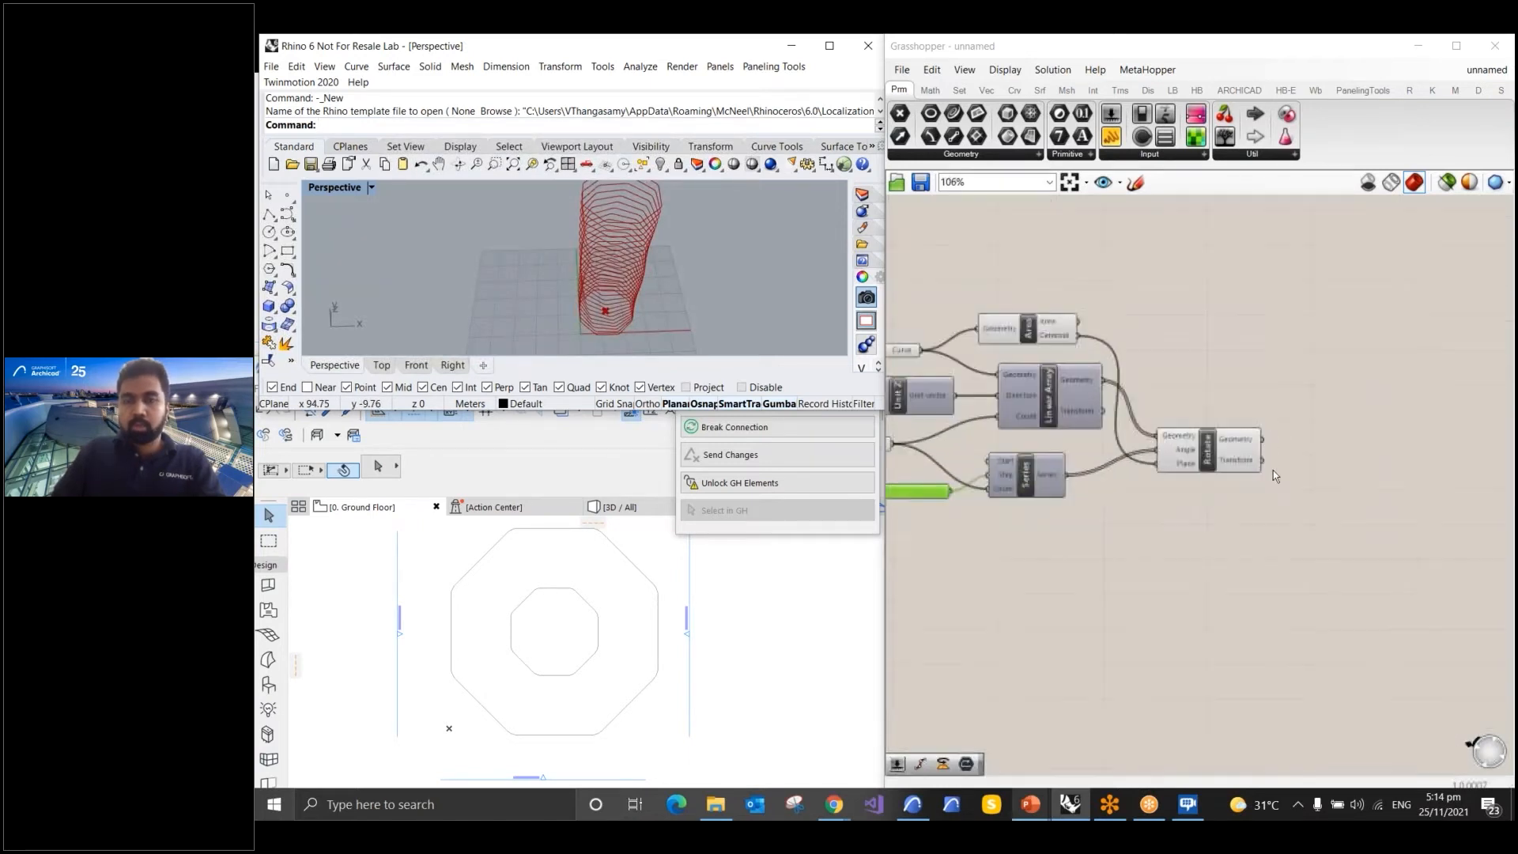
click(1205, 448)
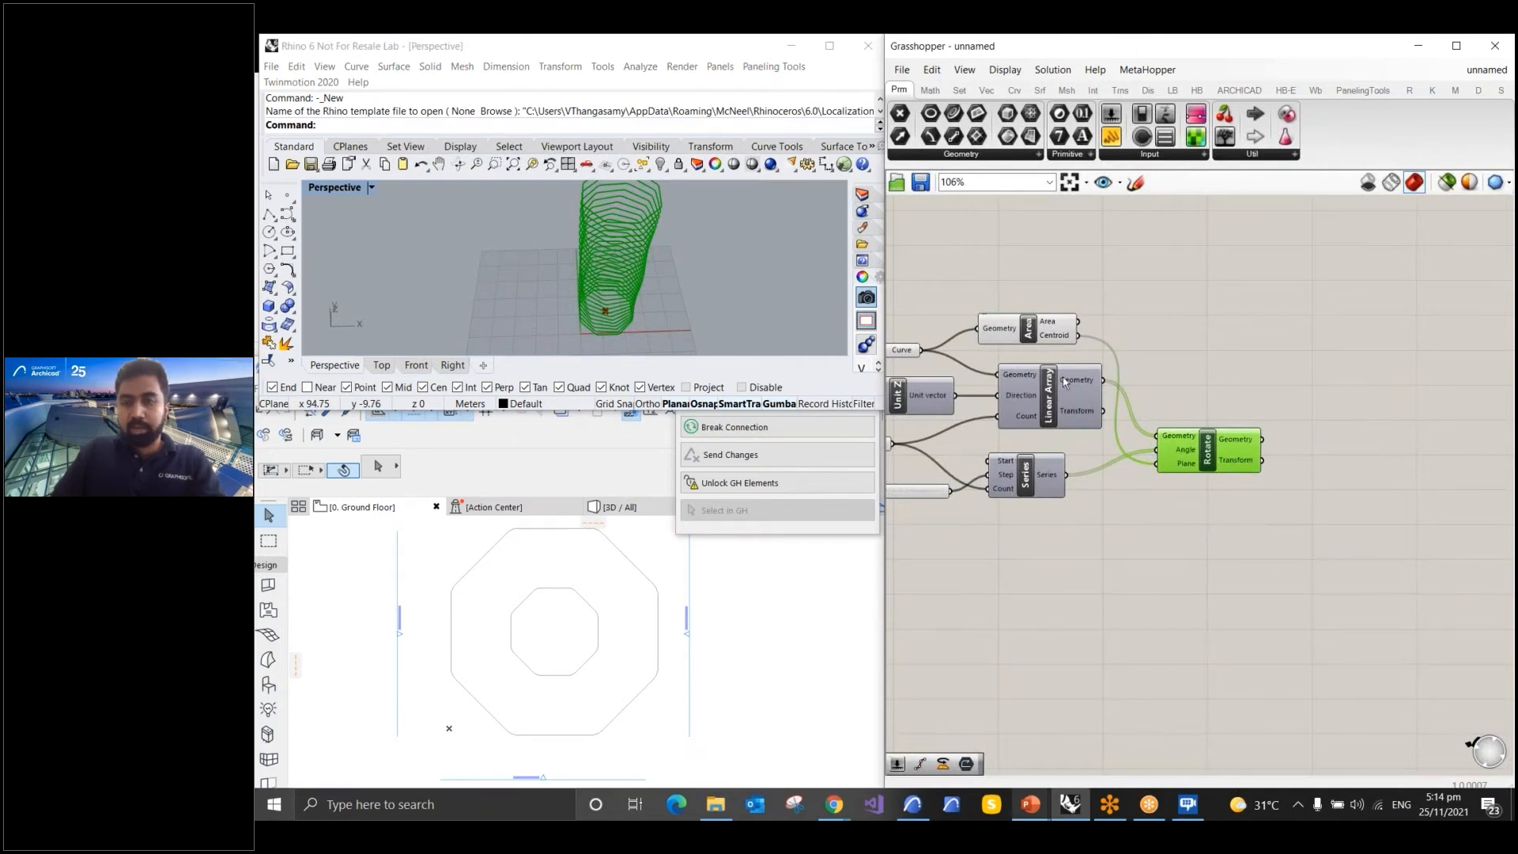
scroll(1170, 407, down, 1)
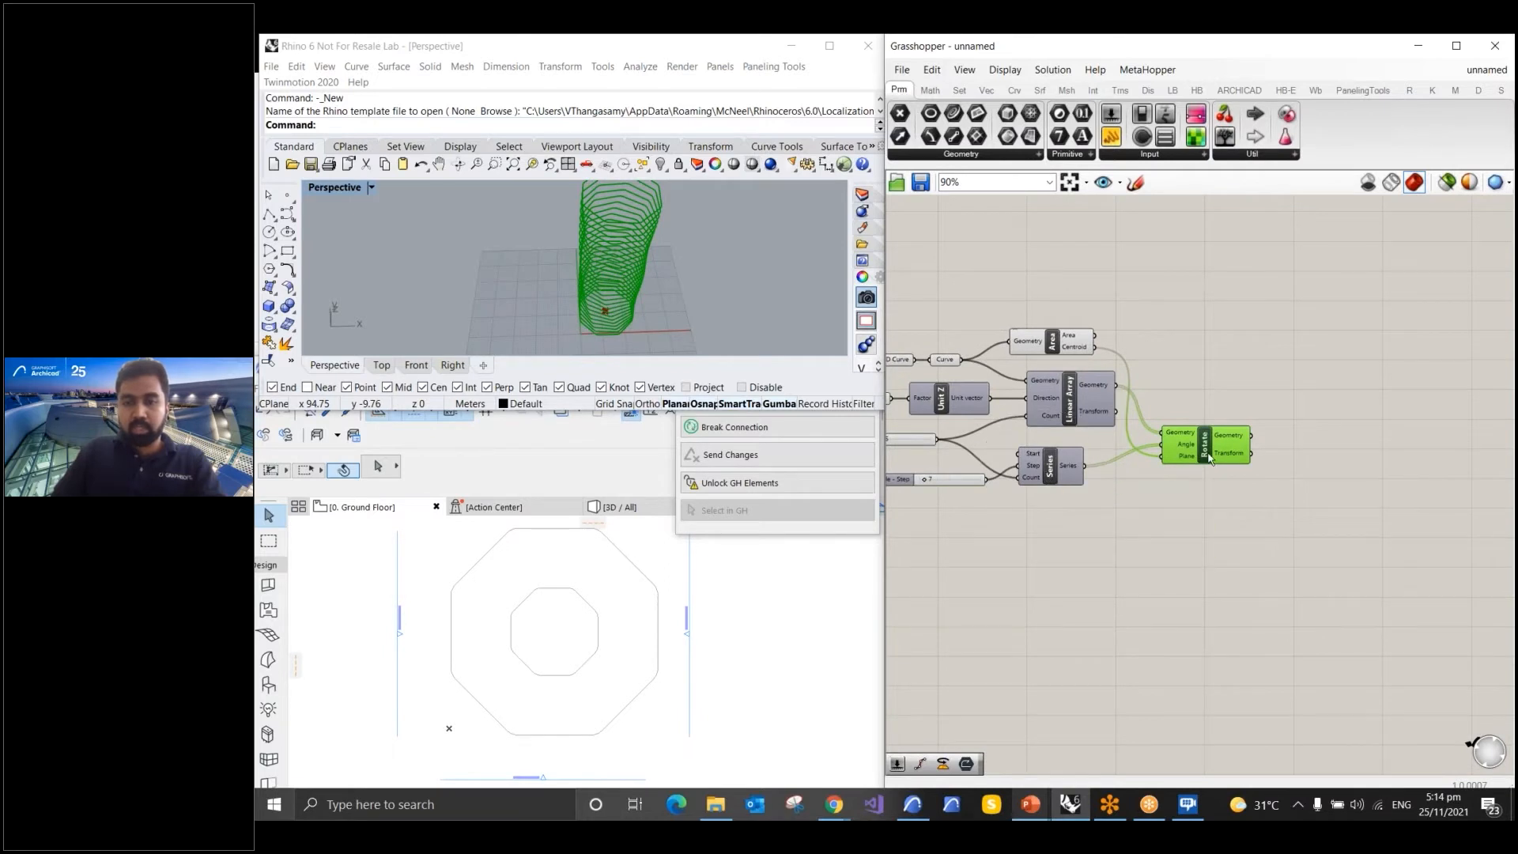
scroll(1207, 457, up, 1)
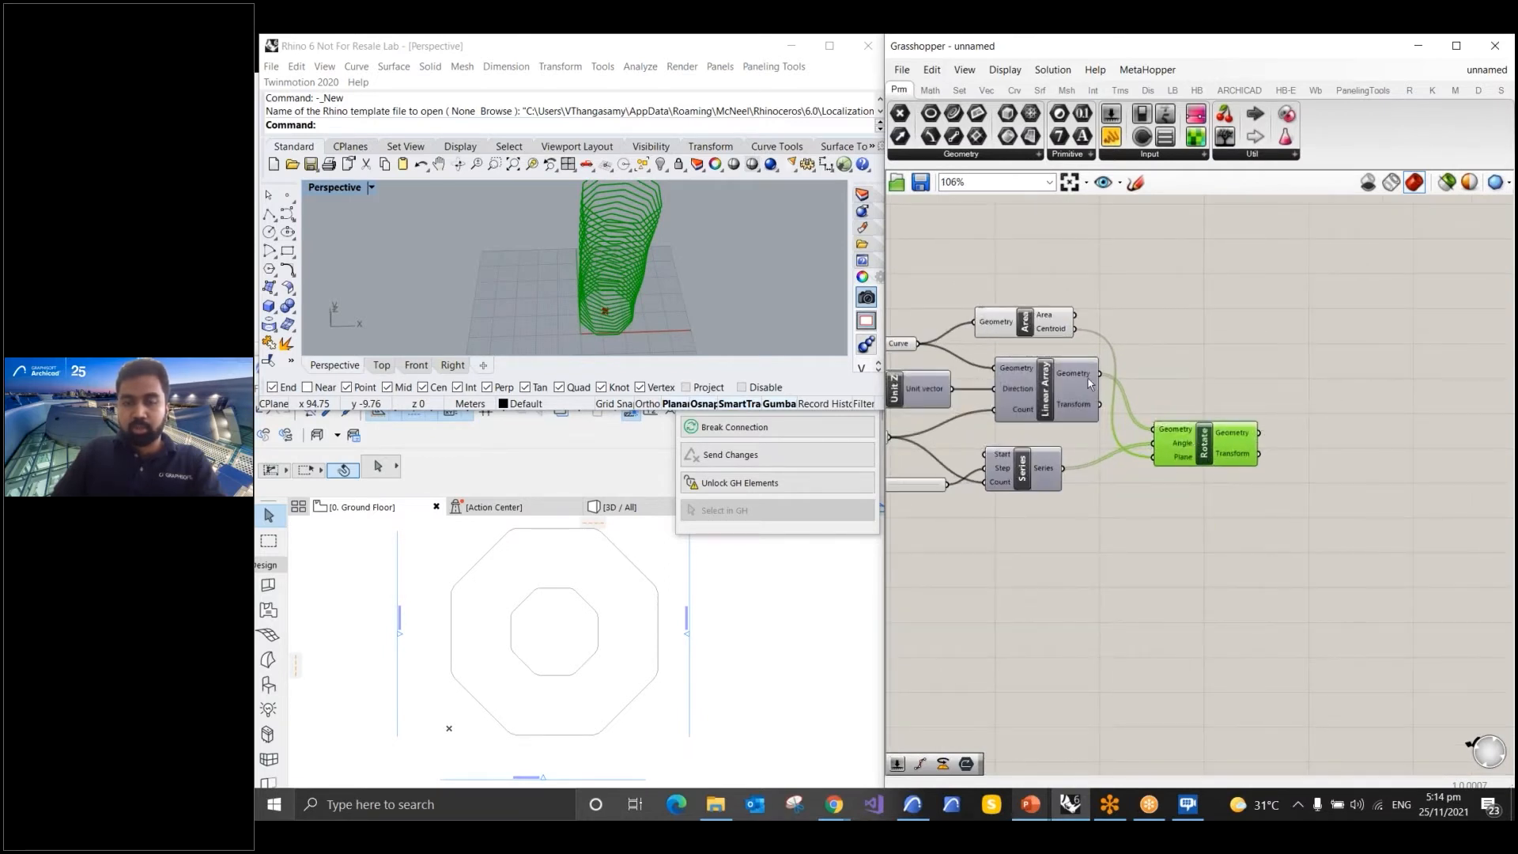
click(1284, 524)
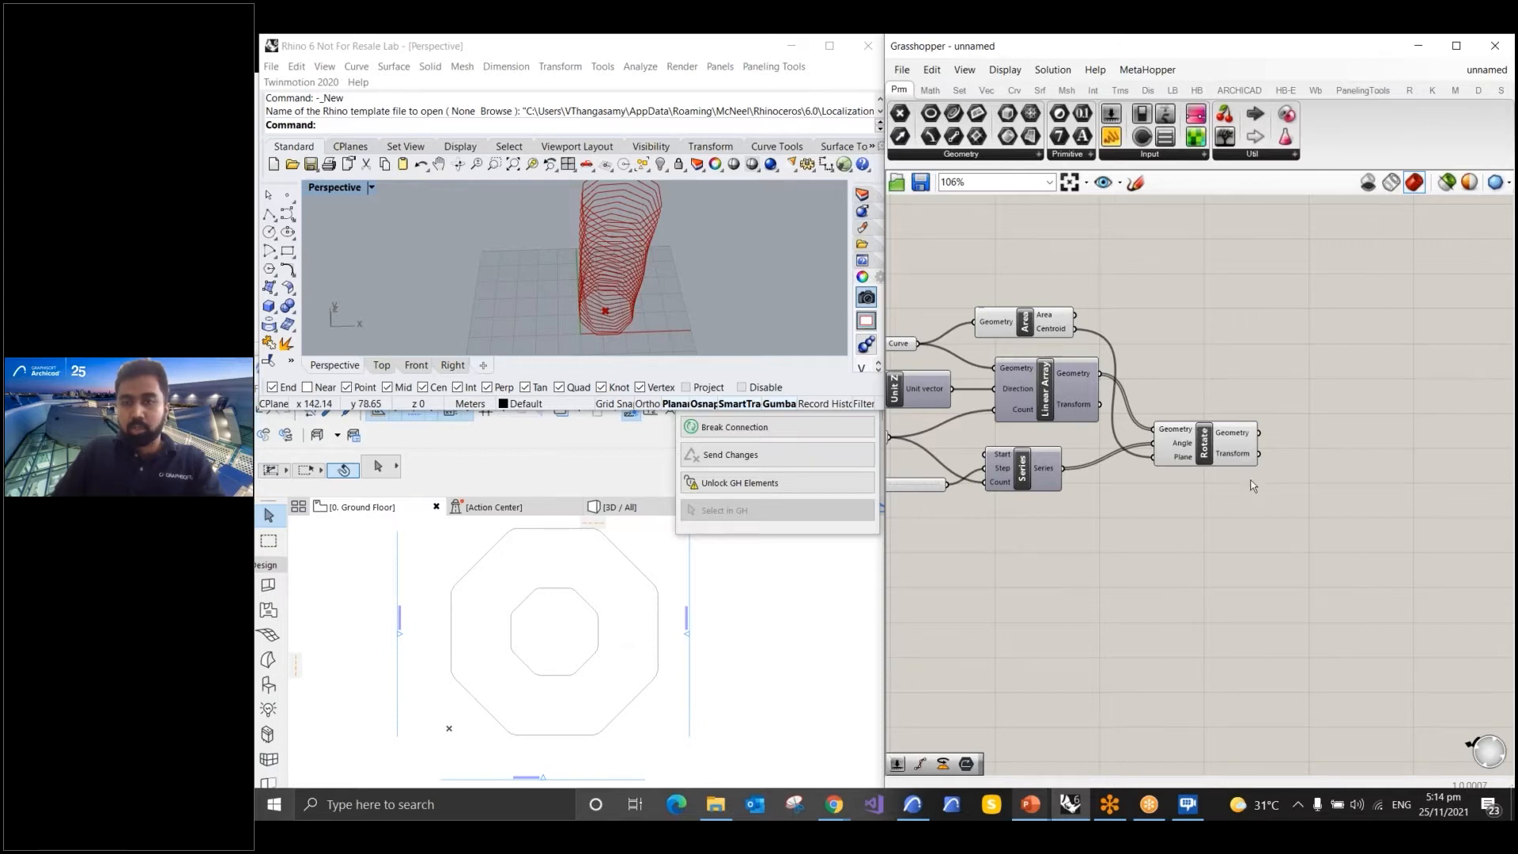
Place a second ARCHICAD 2D Curve parameter on the canvas below the Rot Angle - Step slider
scroll(1344, 419, down, 3)
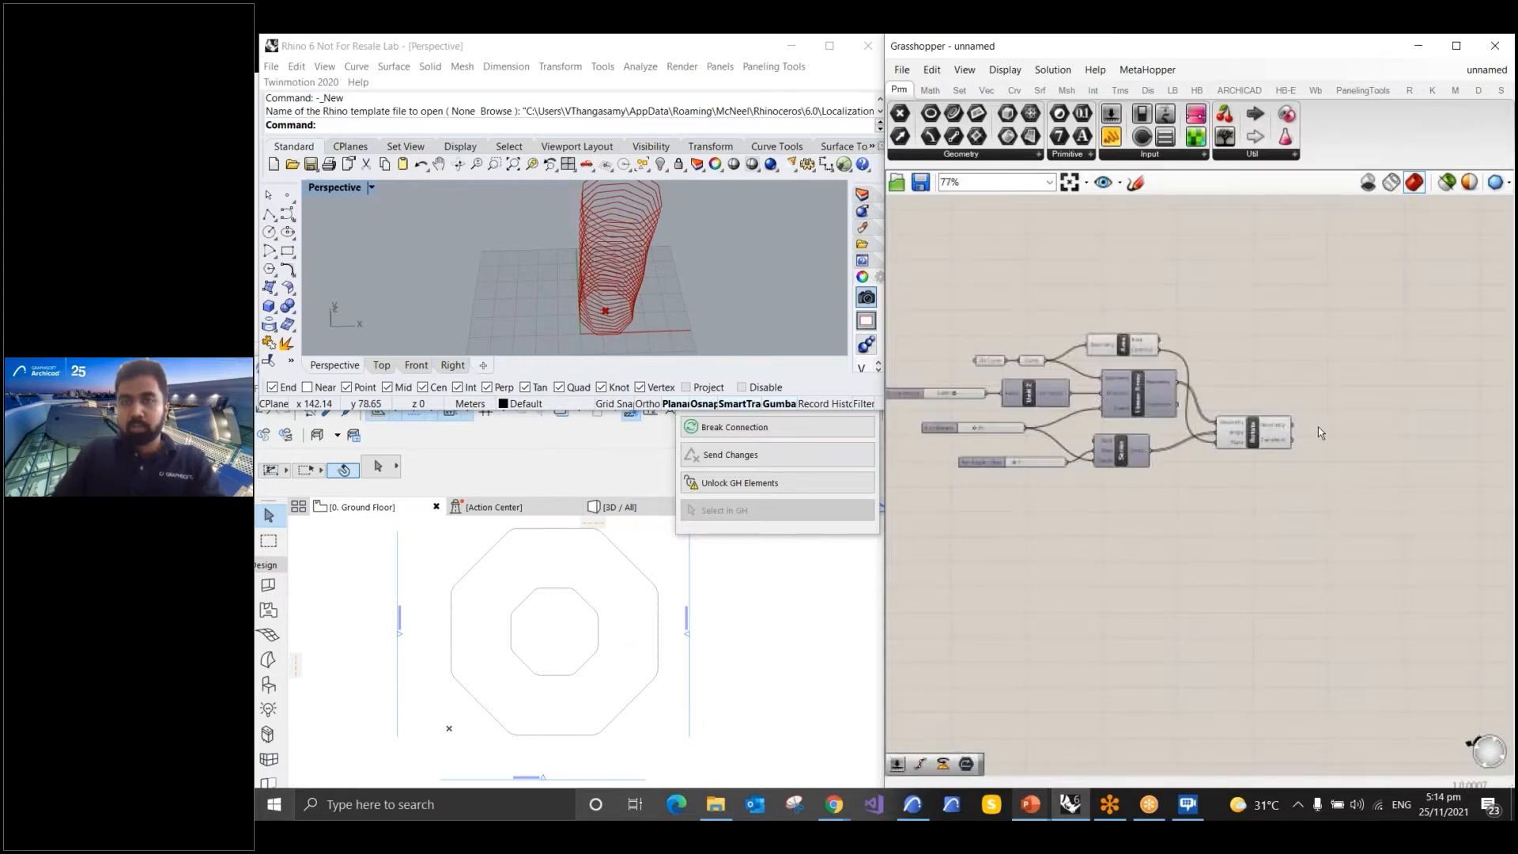
click(1245, 90)
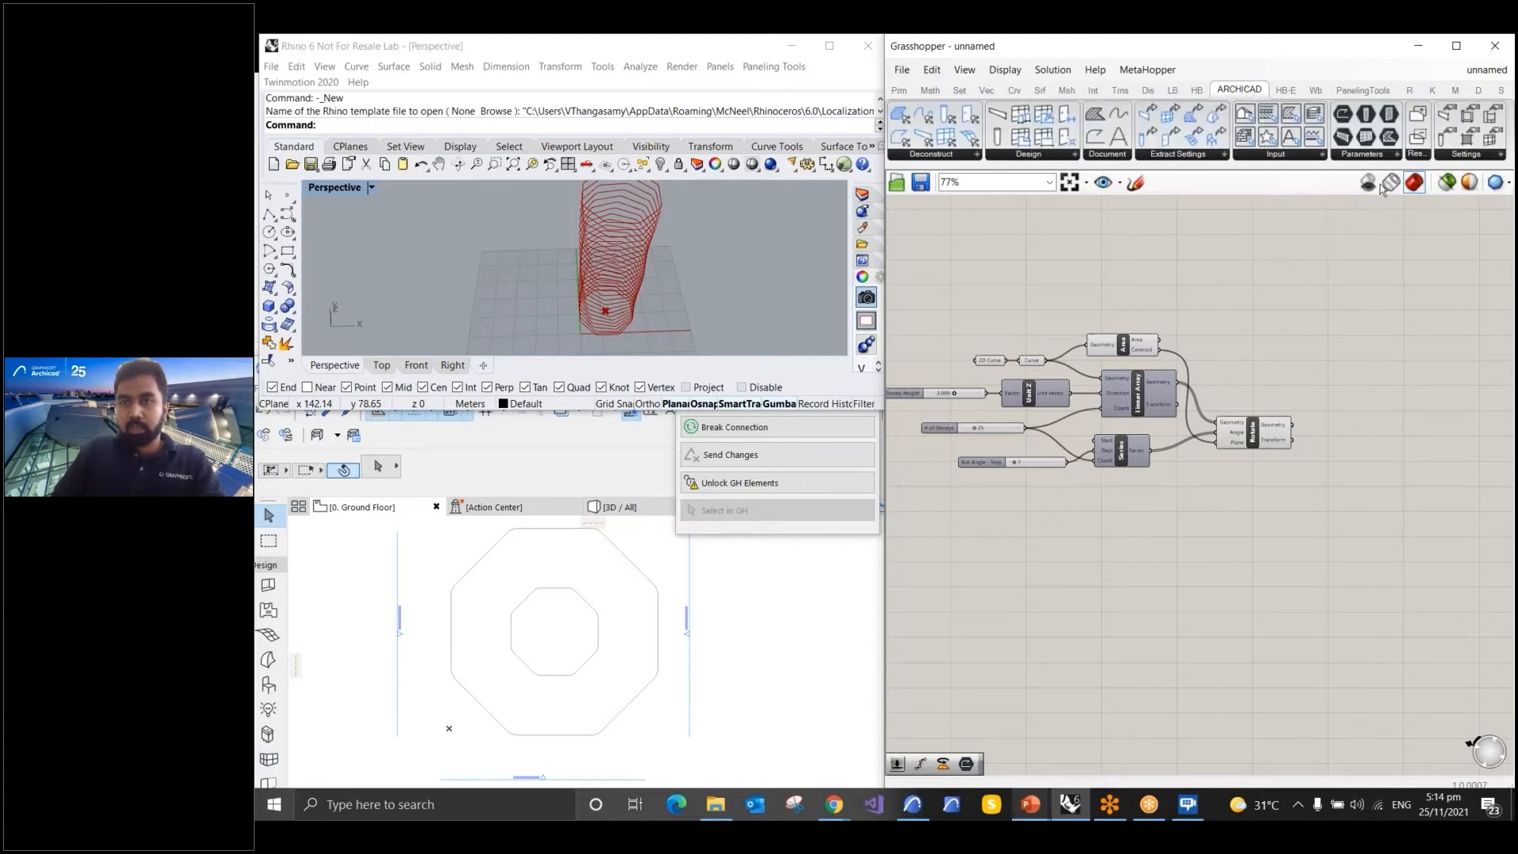
click(1370, 158)
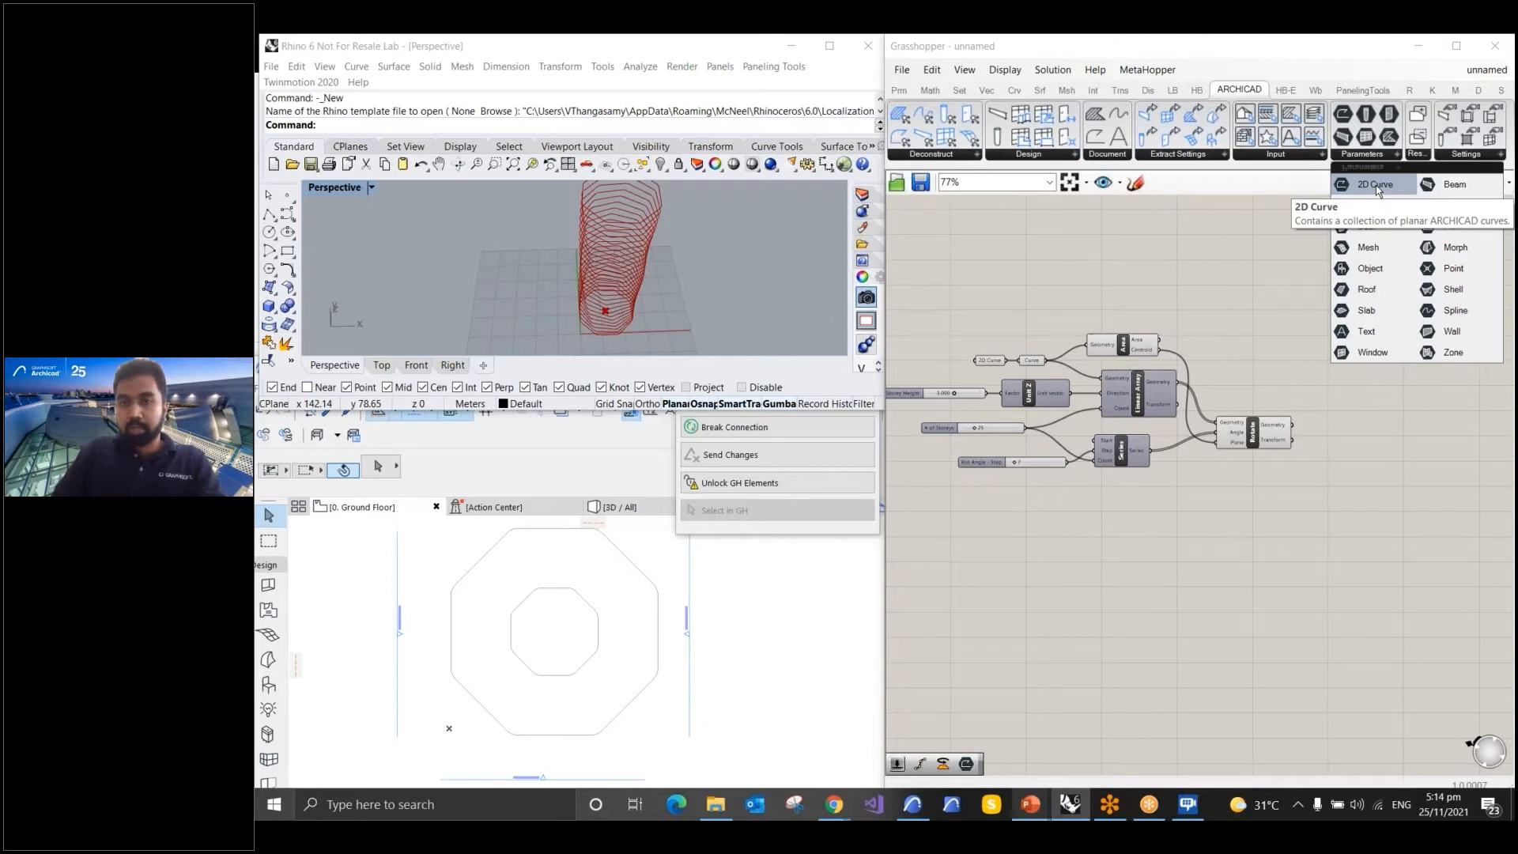
click(1375, 185)
click(1021, 514)
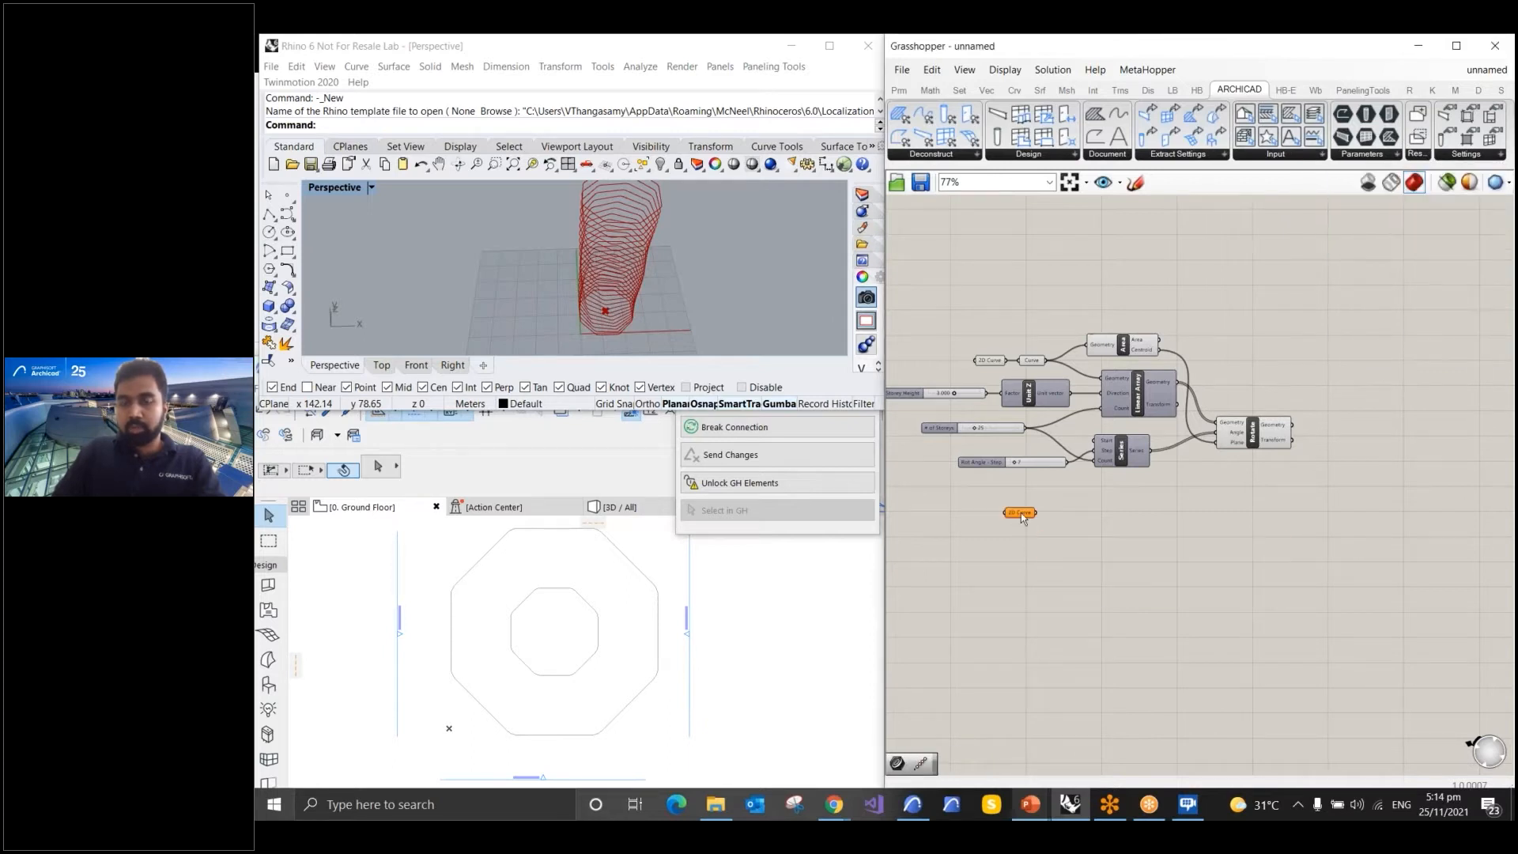
Reference the inner octagon from the ARCHICAD ground floor plan in the new 2D Curve parameter and check it in the Rhino viewport
scroll(1028, 522, up, 5)
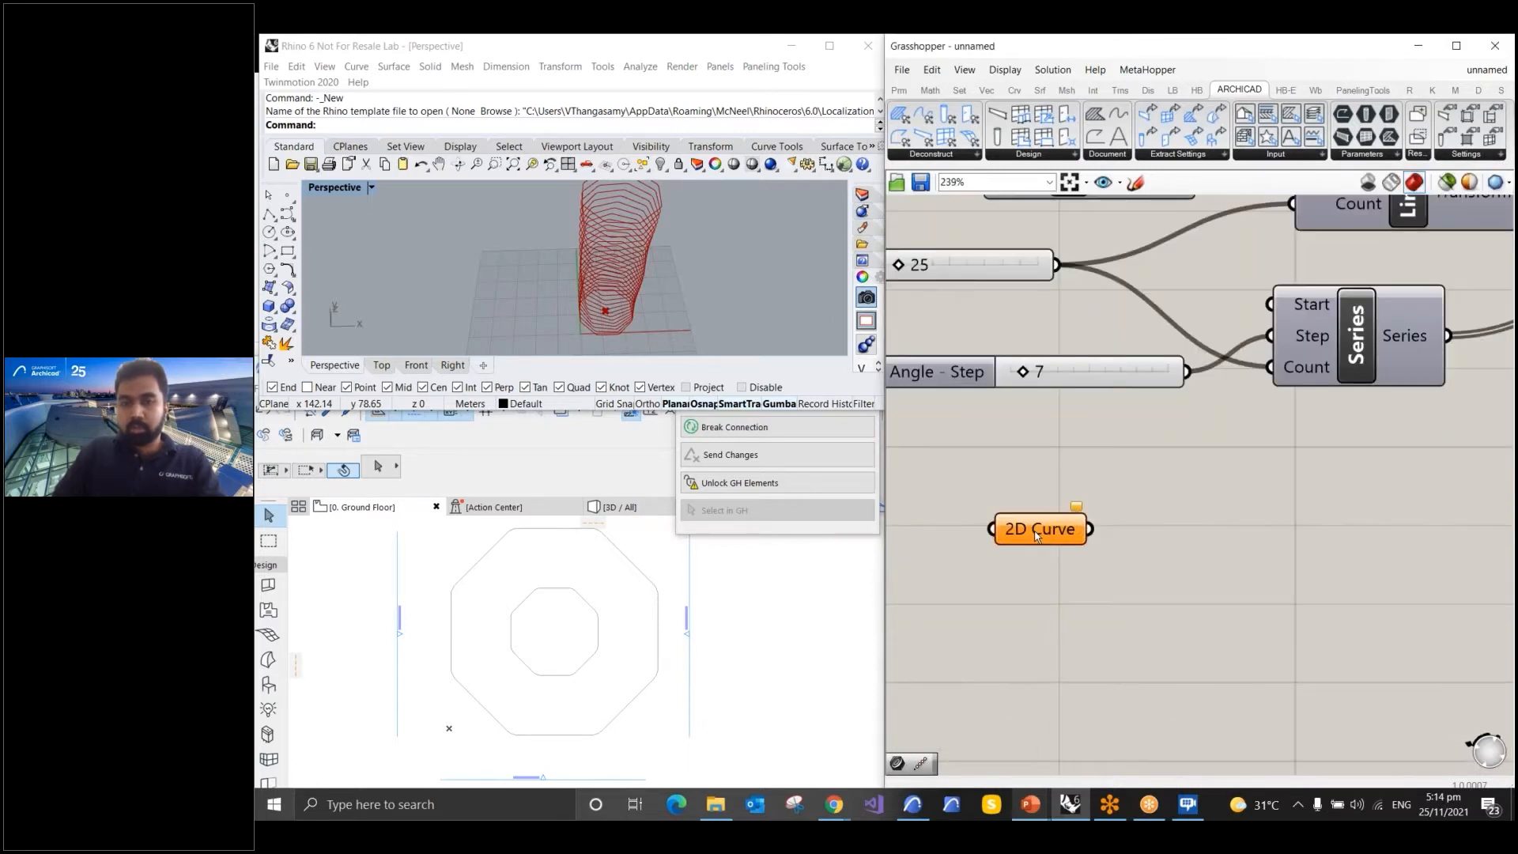
right_click(1037, 536)
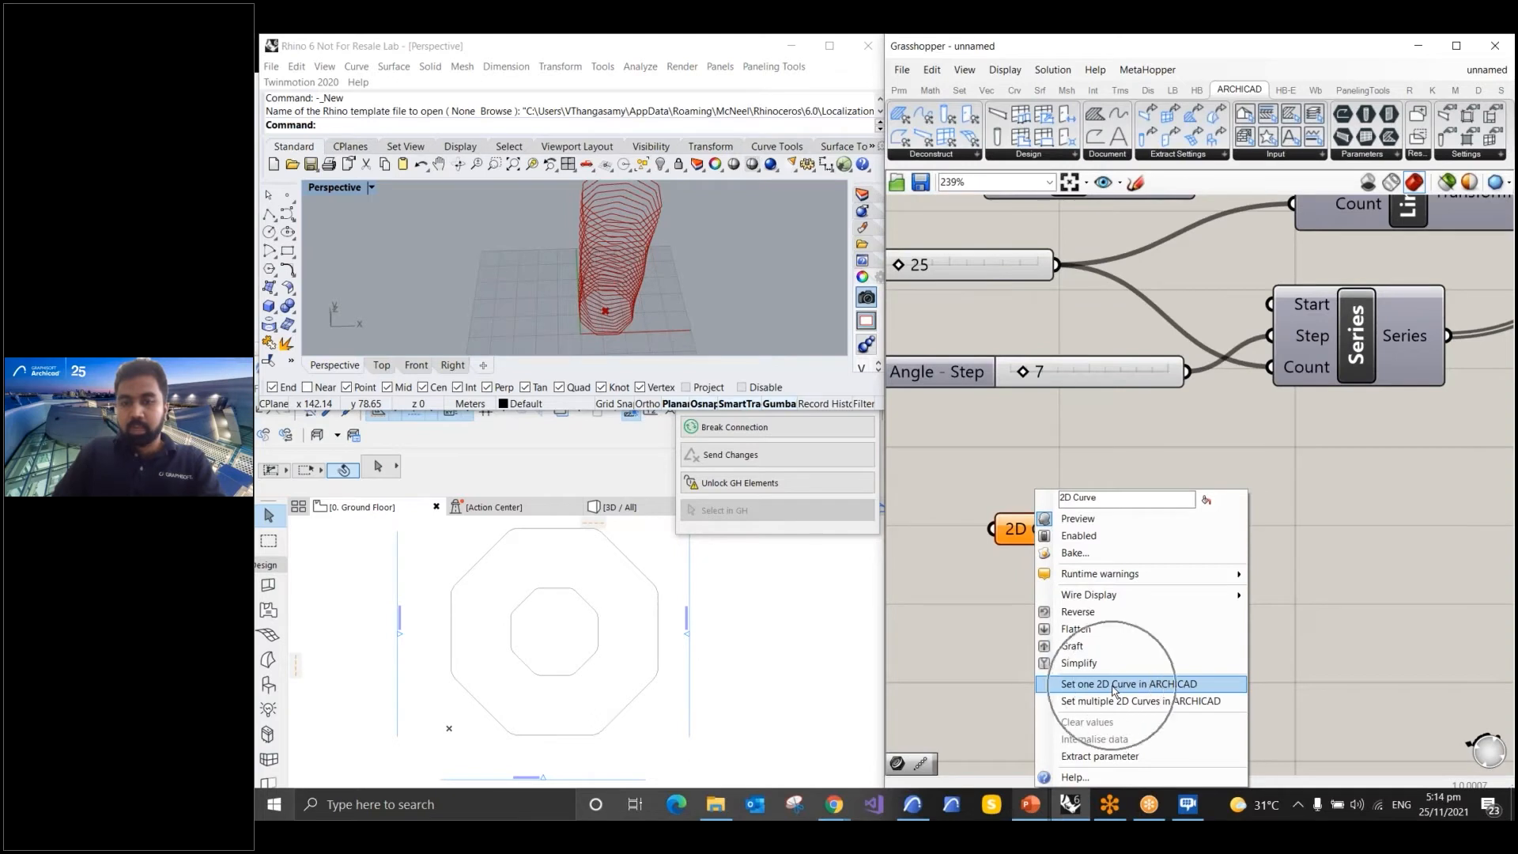
click(1115, 685)
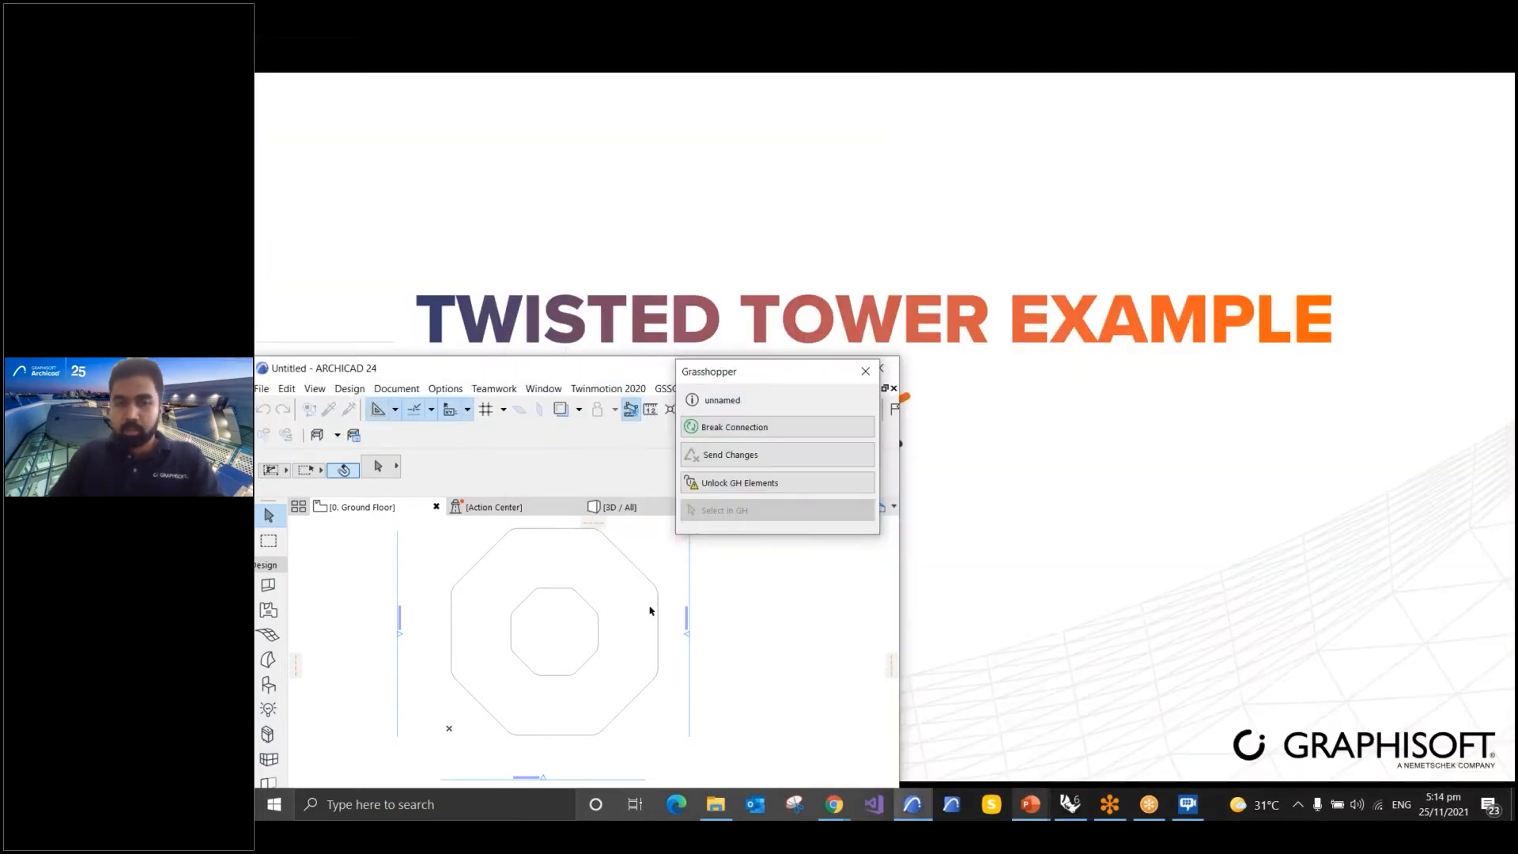
click(585, 600)
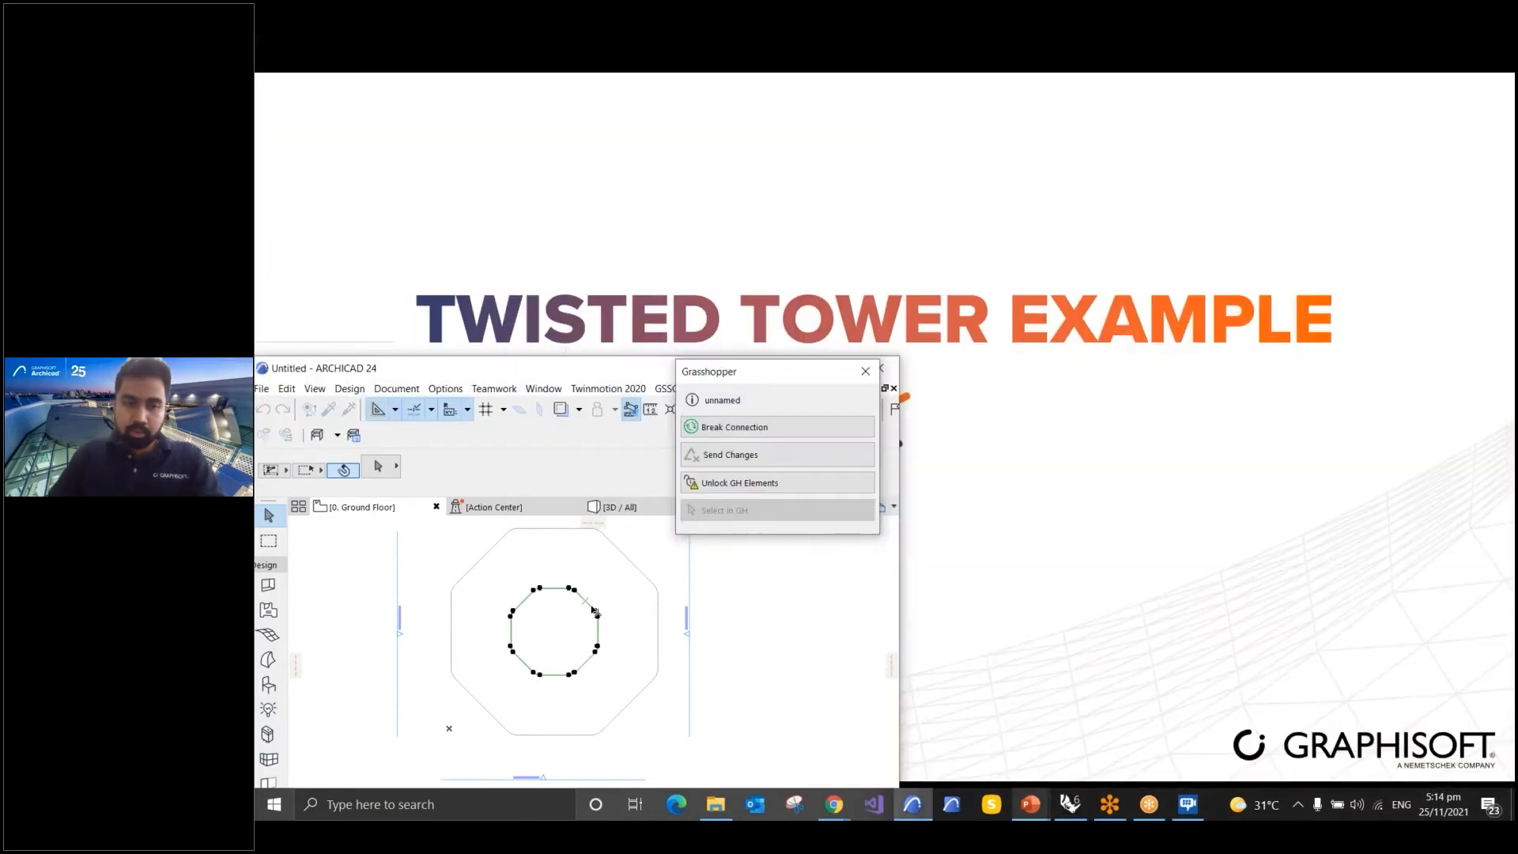
scroll(610, 319, up, 5)
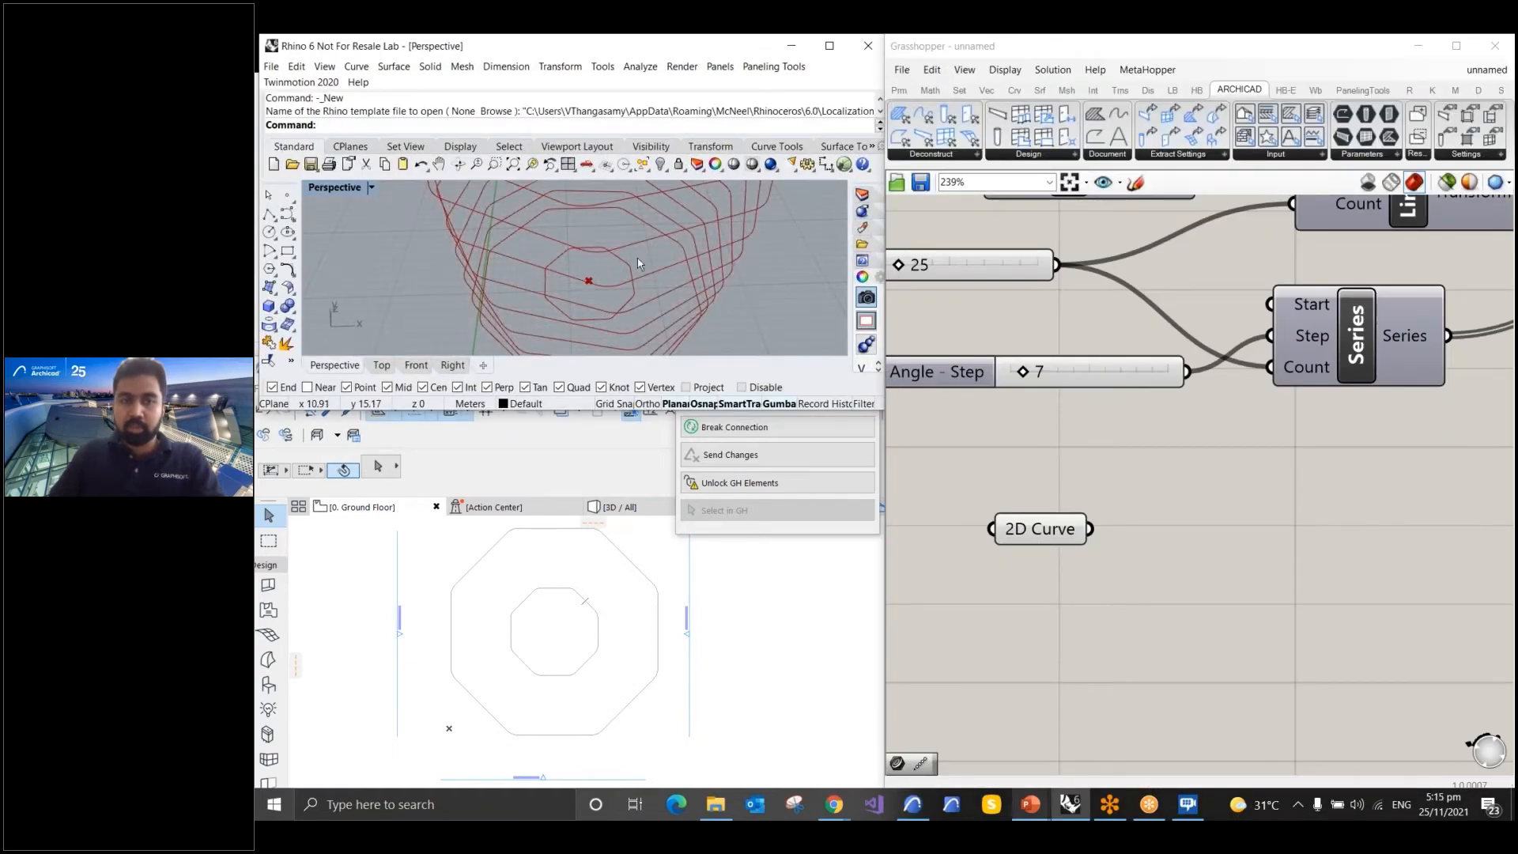
click(1031, 538)
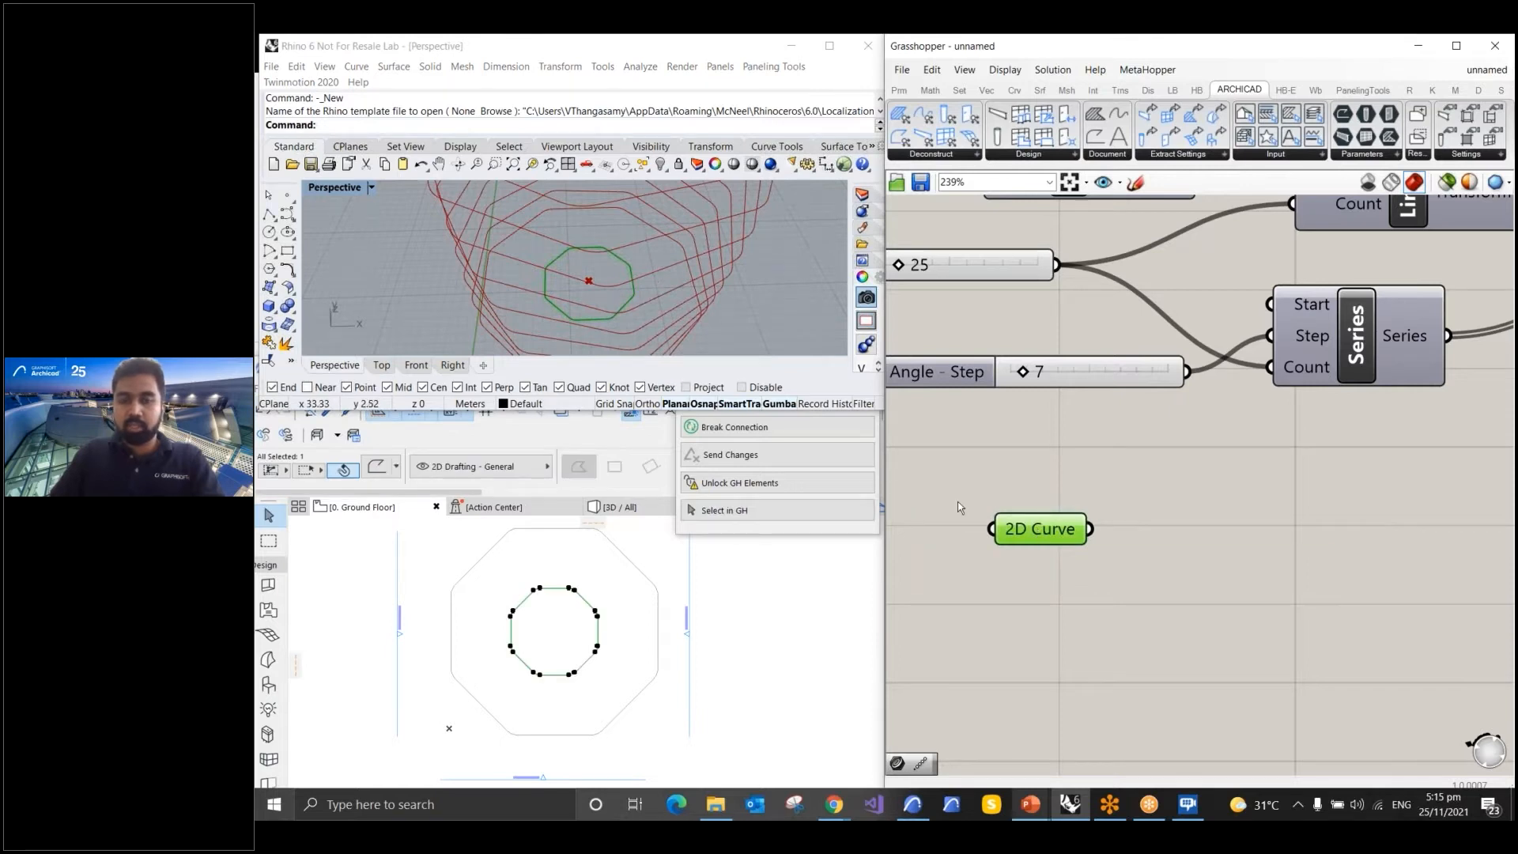
scroll(960, 507, down, 3)
click(1179, 528)
Add a generic Curve parameter beside the inner octagon's 2D Curve and connect the two
scroll(1180, 528, down, 2)
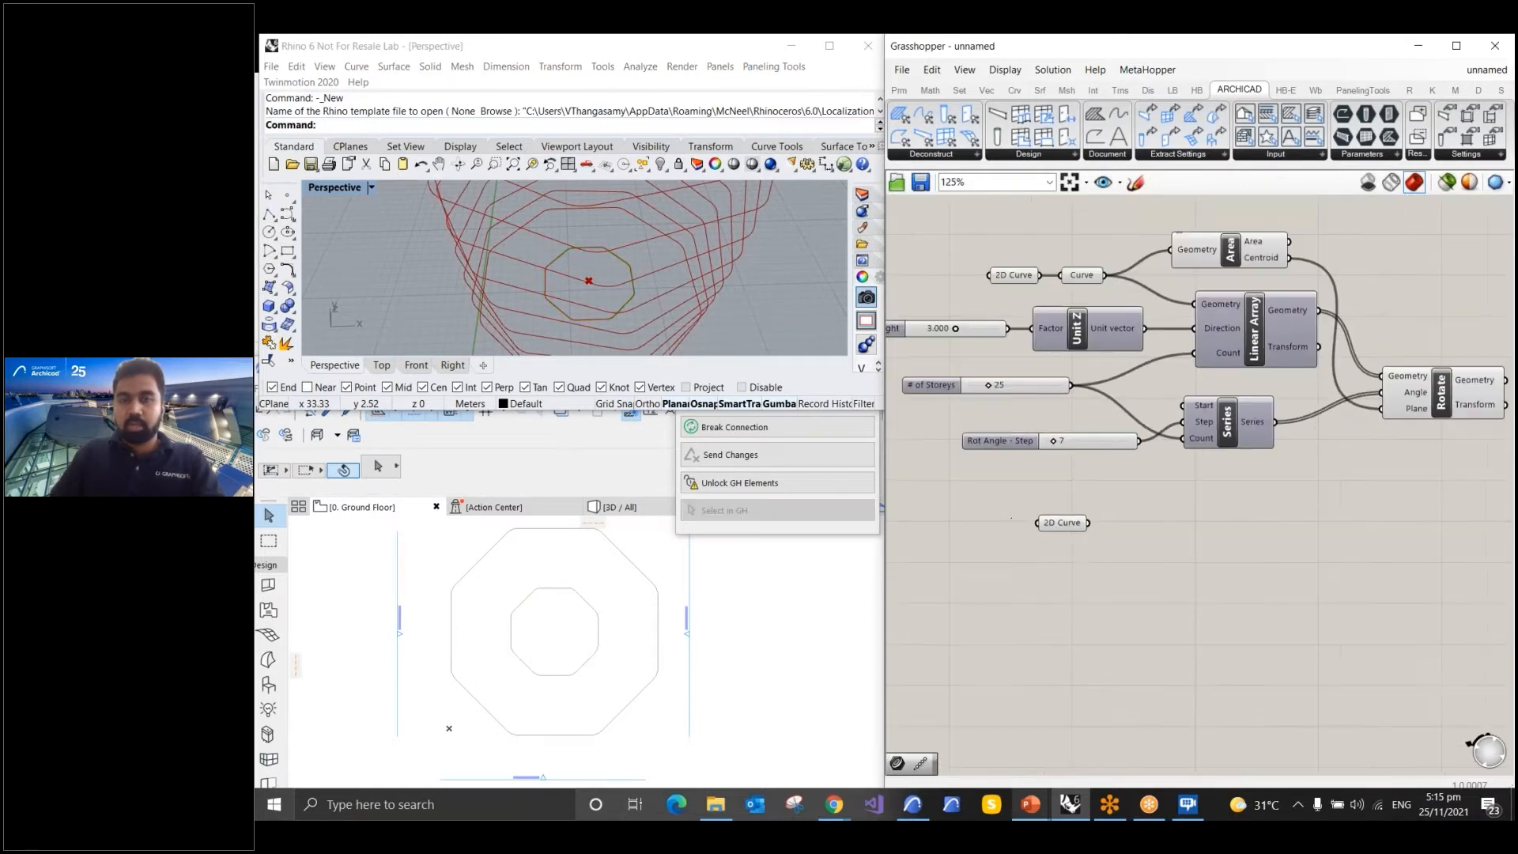
click(901, 91)
key(ctrl)
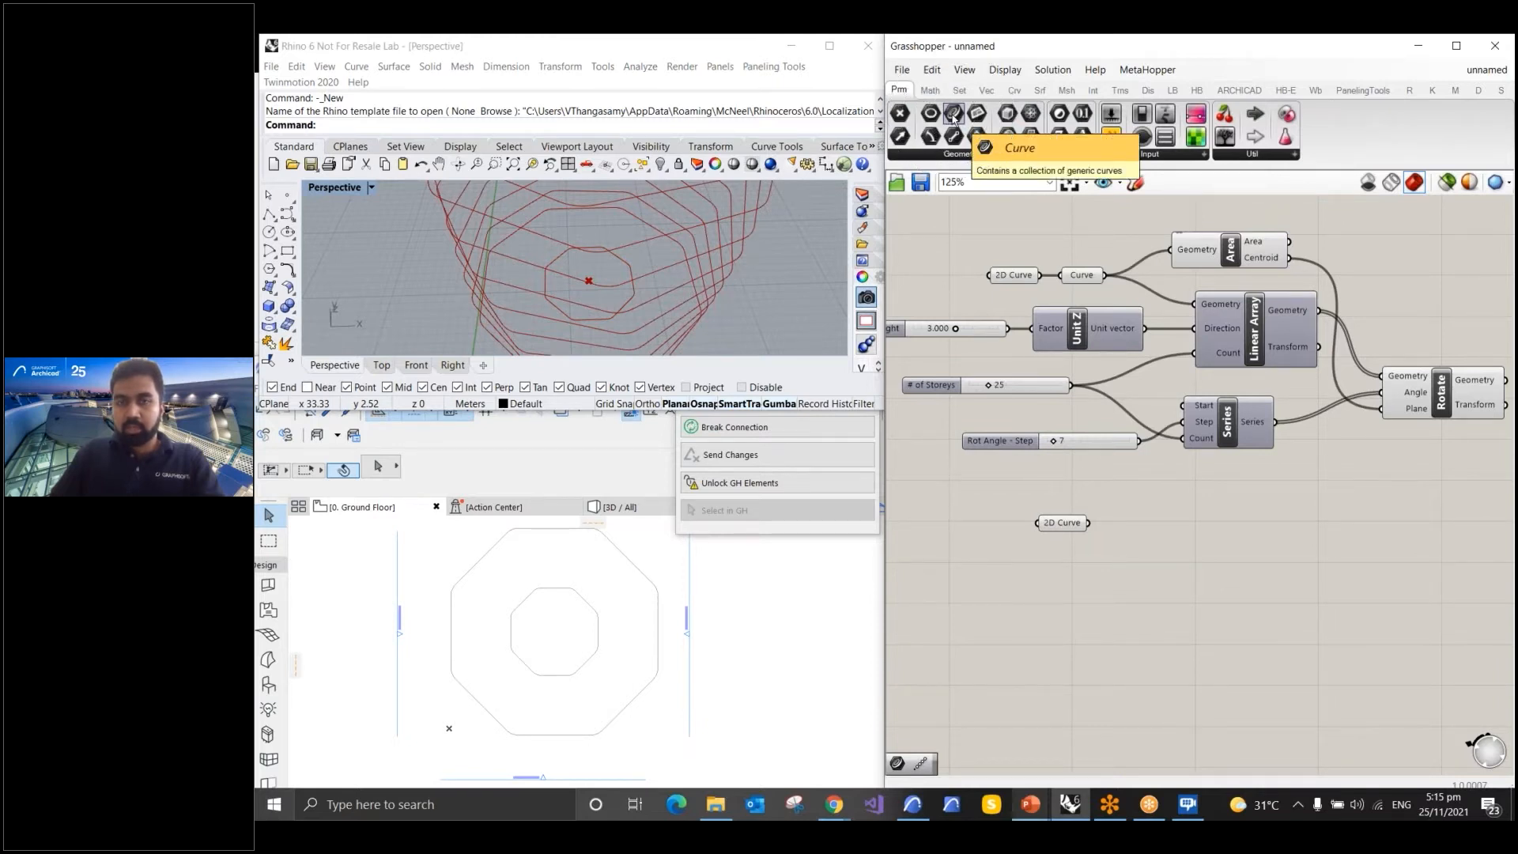
drag(954, 118, 1117, 524)
scroll(1091, 527, up, 1)
click(1210, 537)
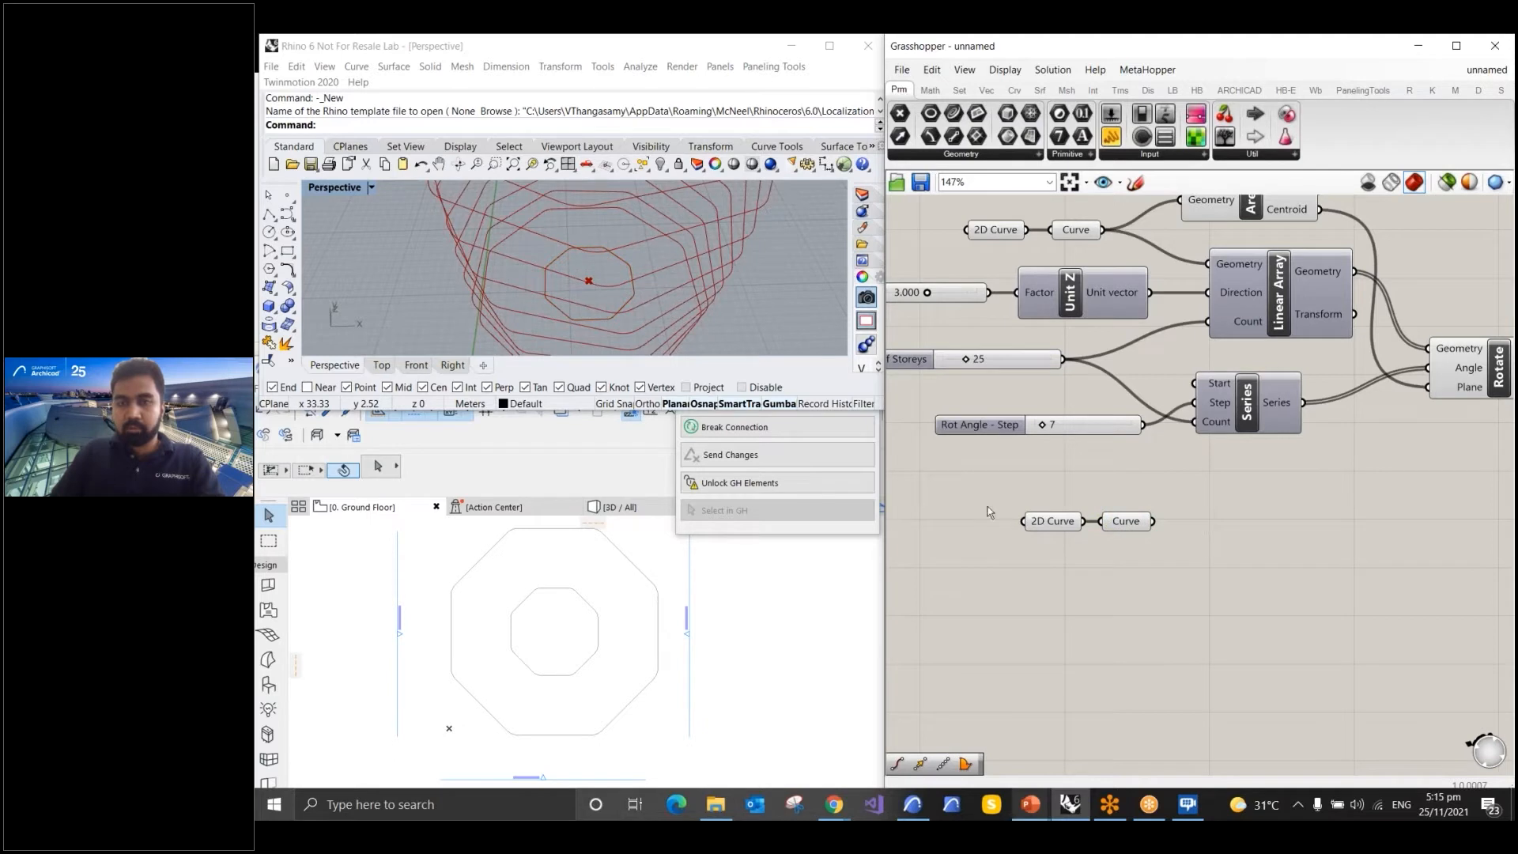
Duplicate the Linear Array component with its wires and connect the inner octagon's Curve parameter to the copy's Geometry input
scroll(965, 493, up, 1)
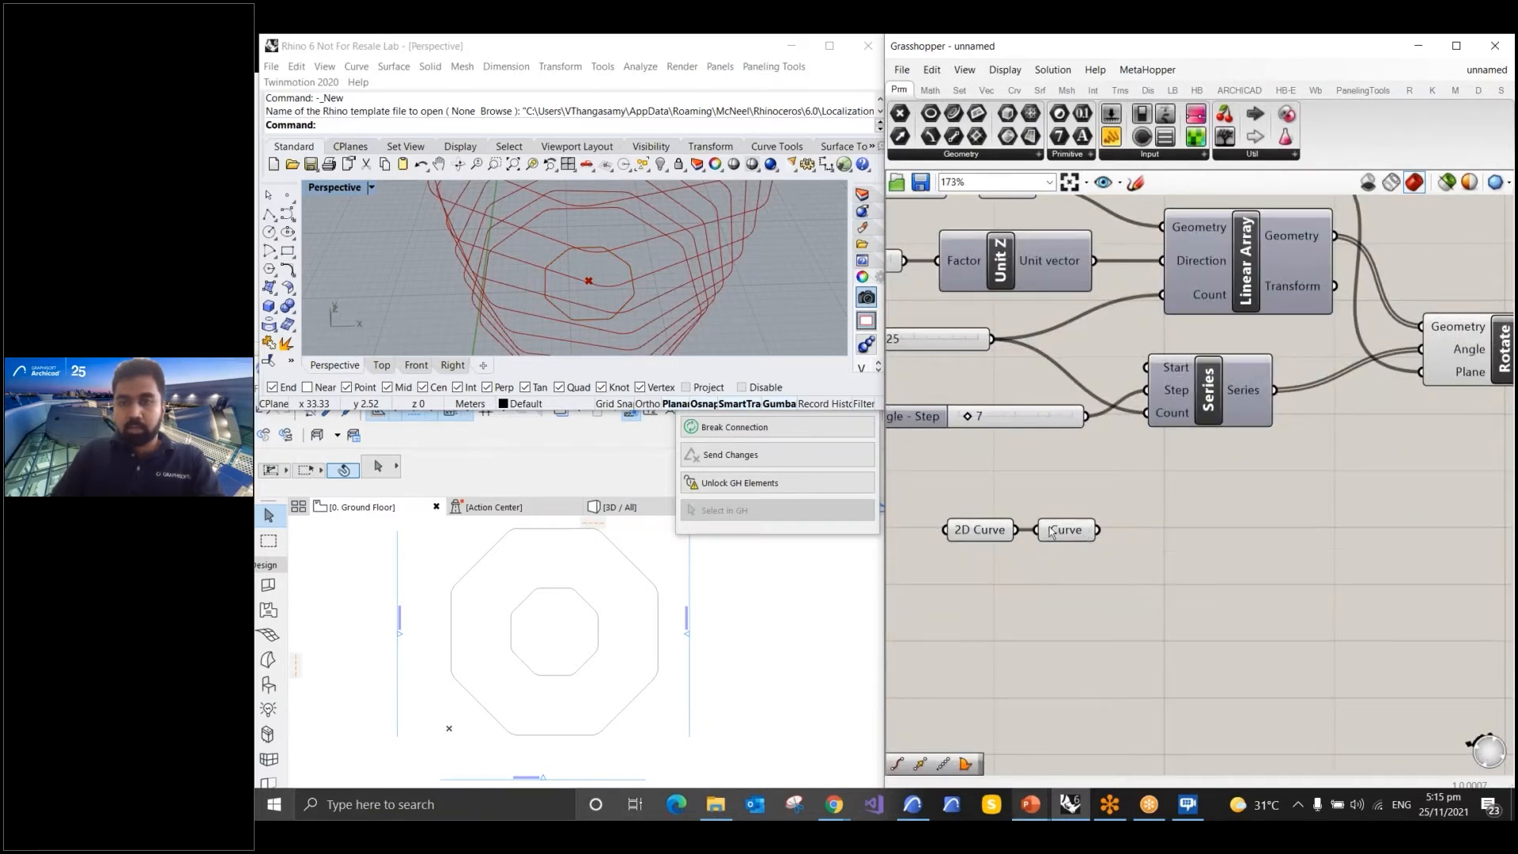
key(ctrl)
click(1248, 275)
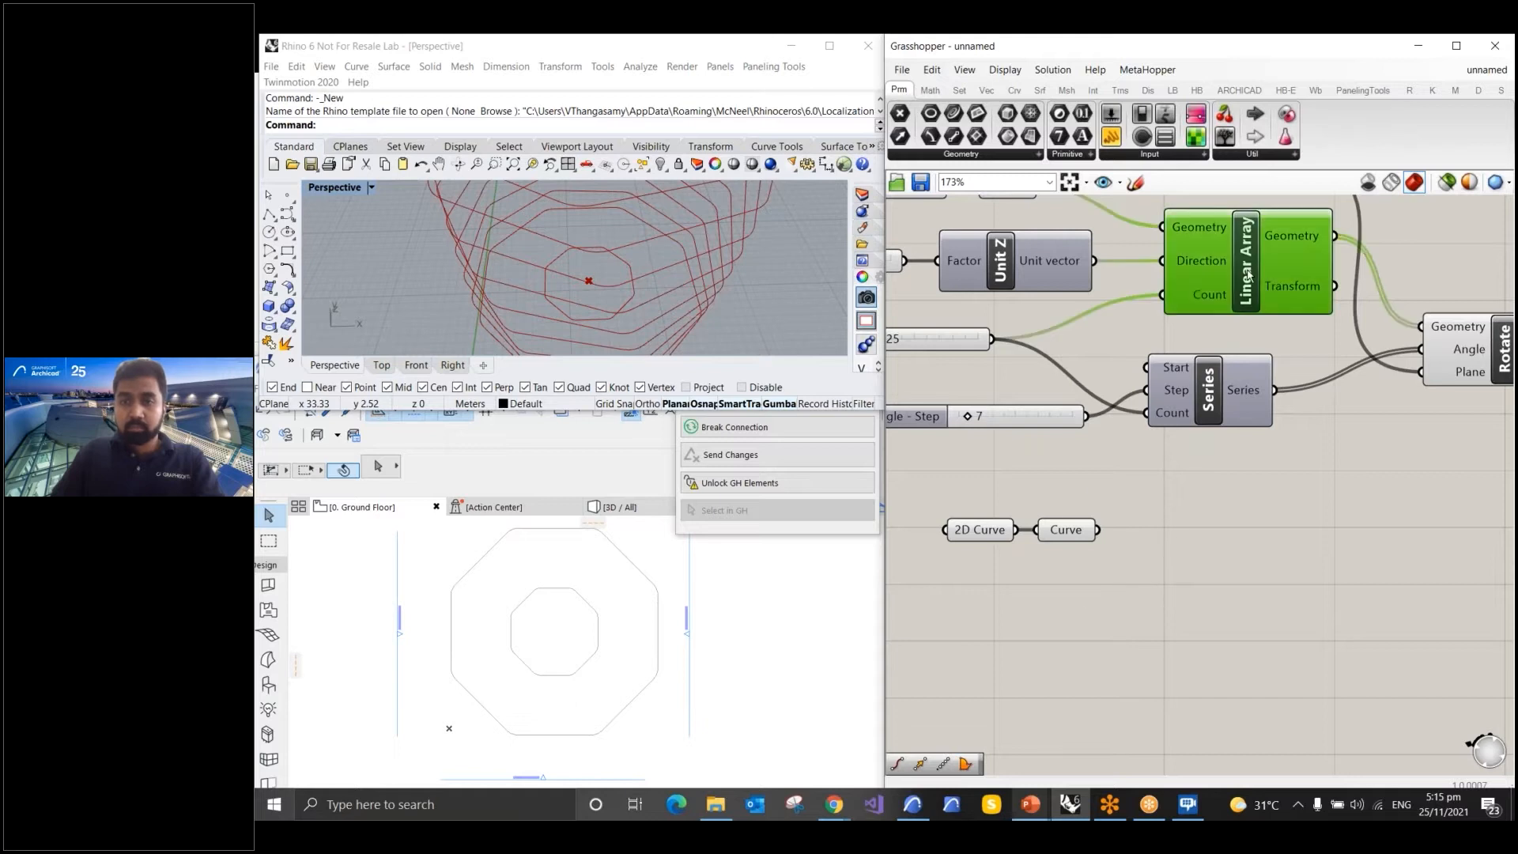
key(ctrl)
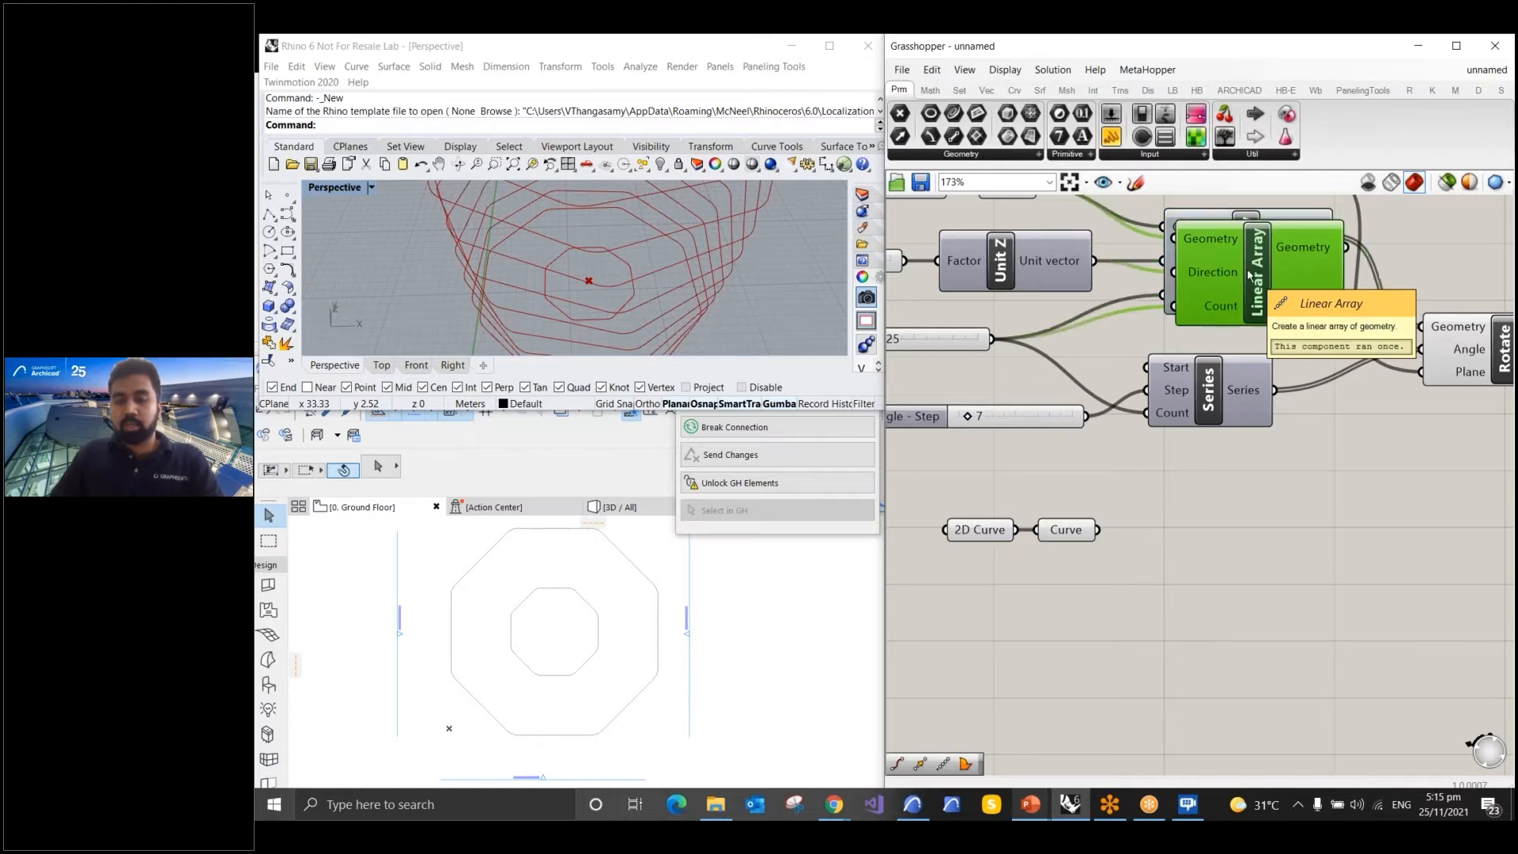
alt+drag(1248, 275, 1279, 551)
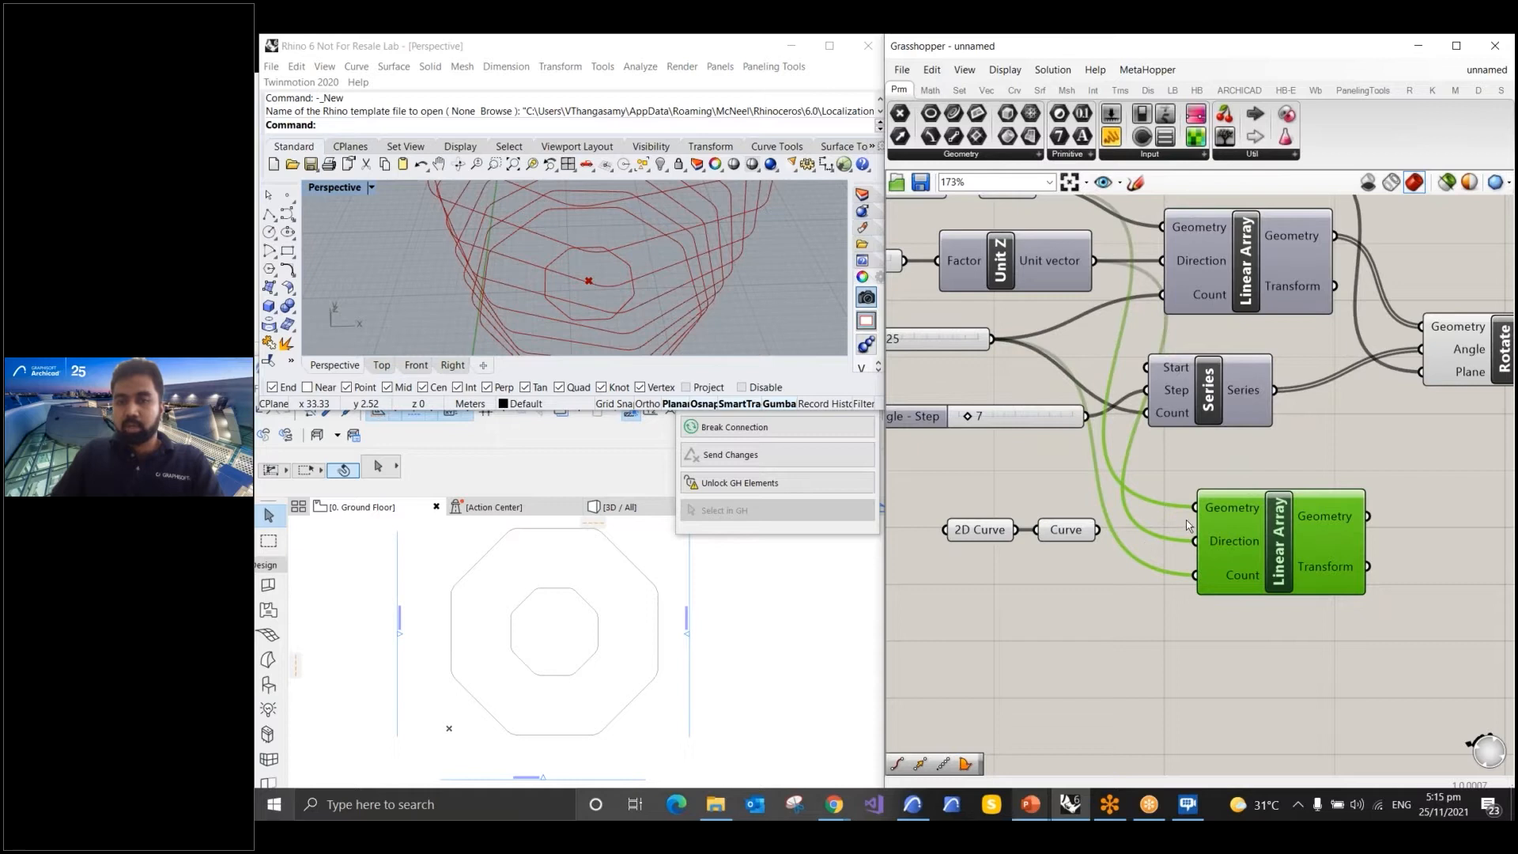
scroll(1121, 282, down, 3)
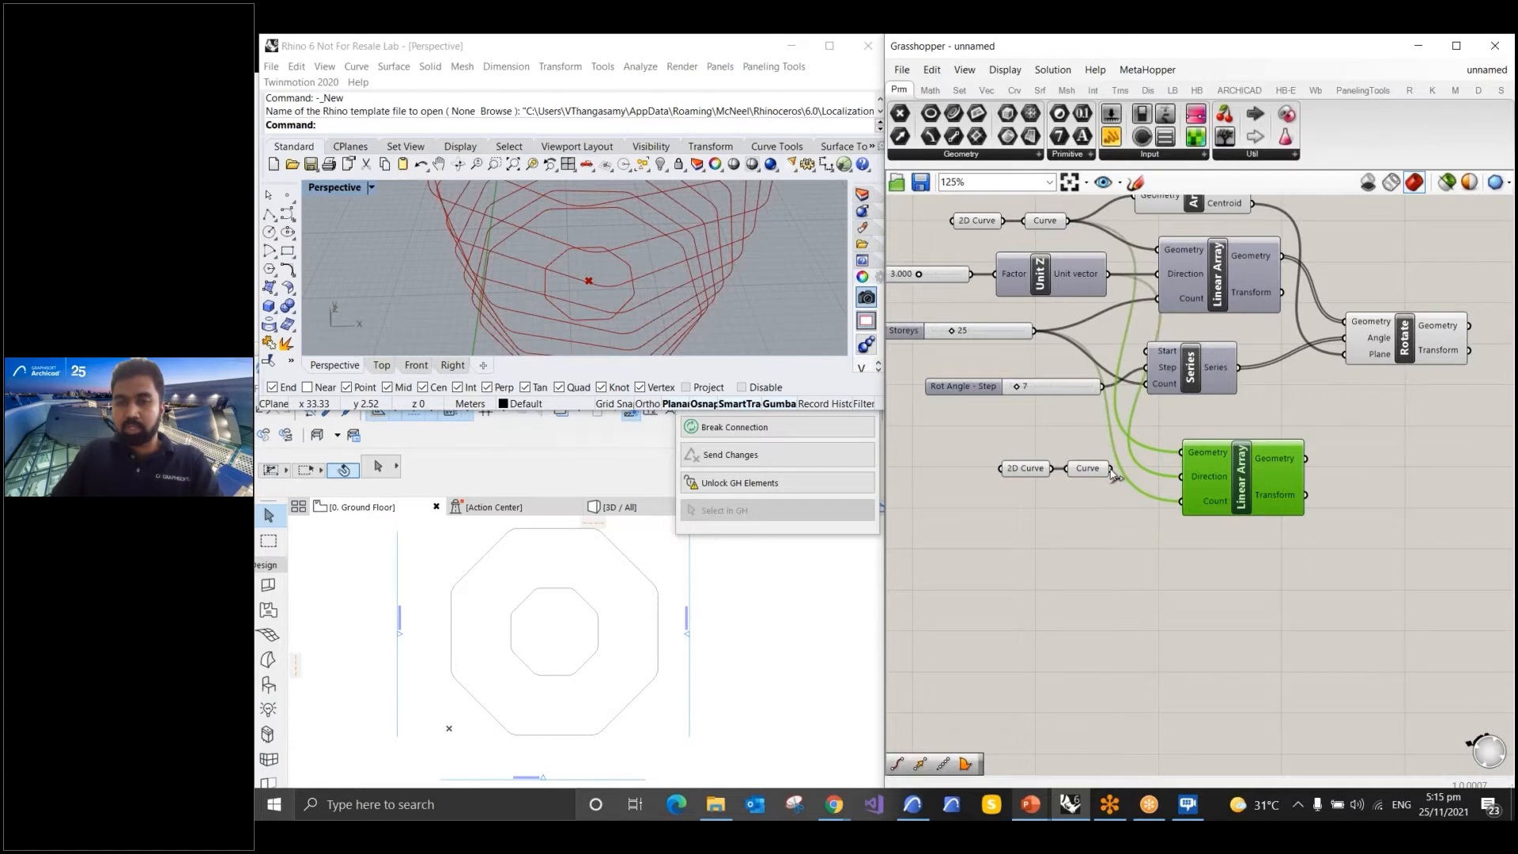
drag(1111, 468, 1181, 452)
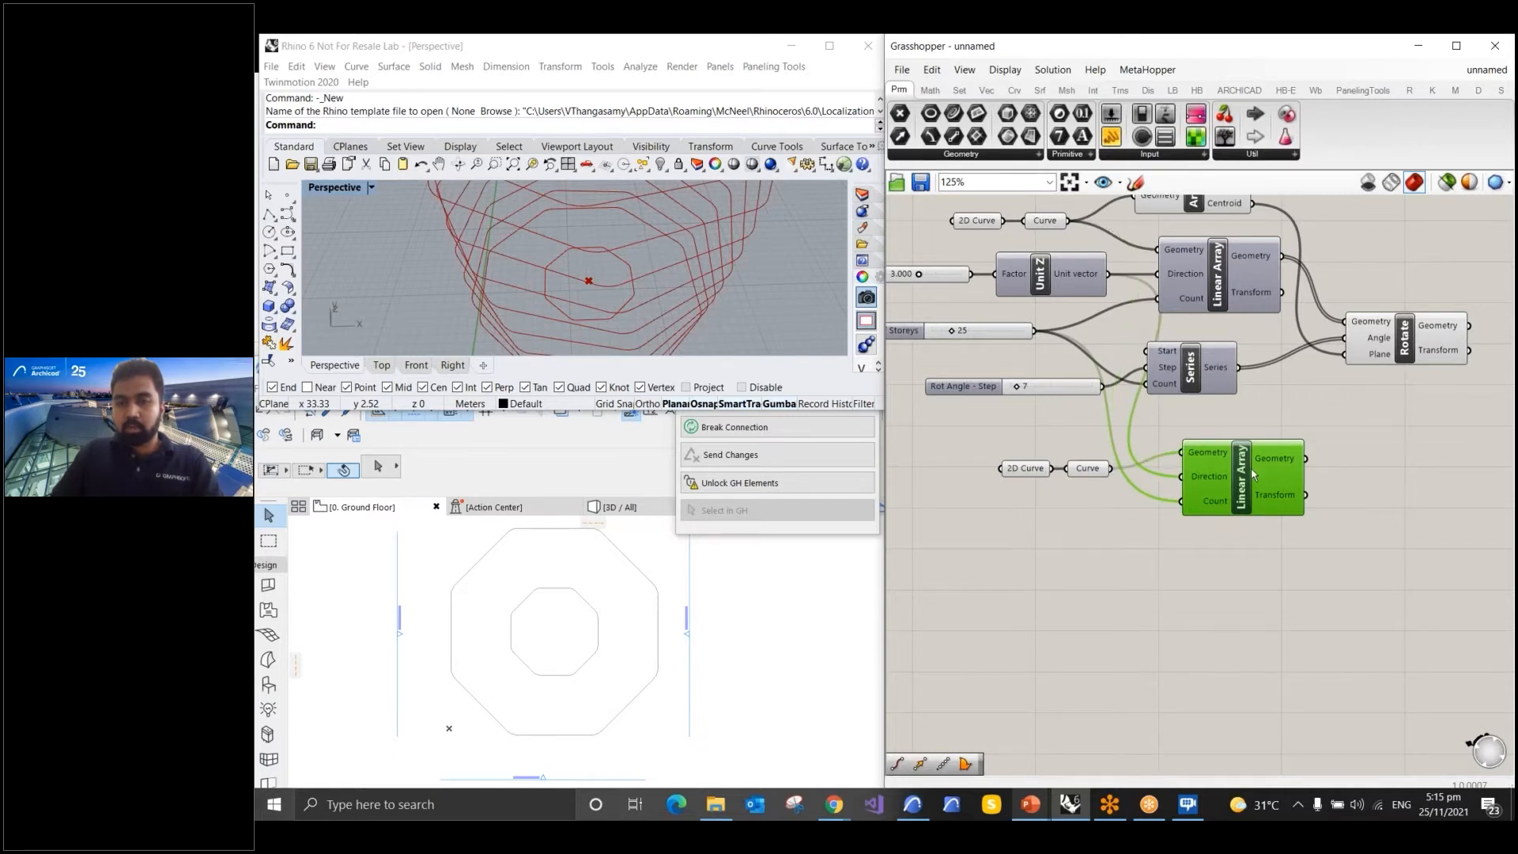
click(1158, 568)
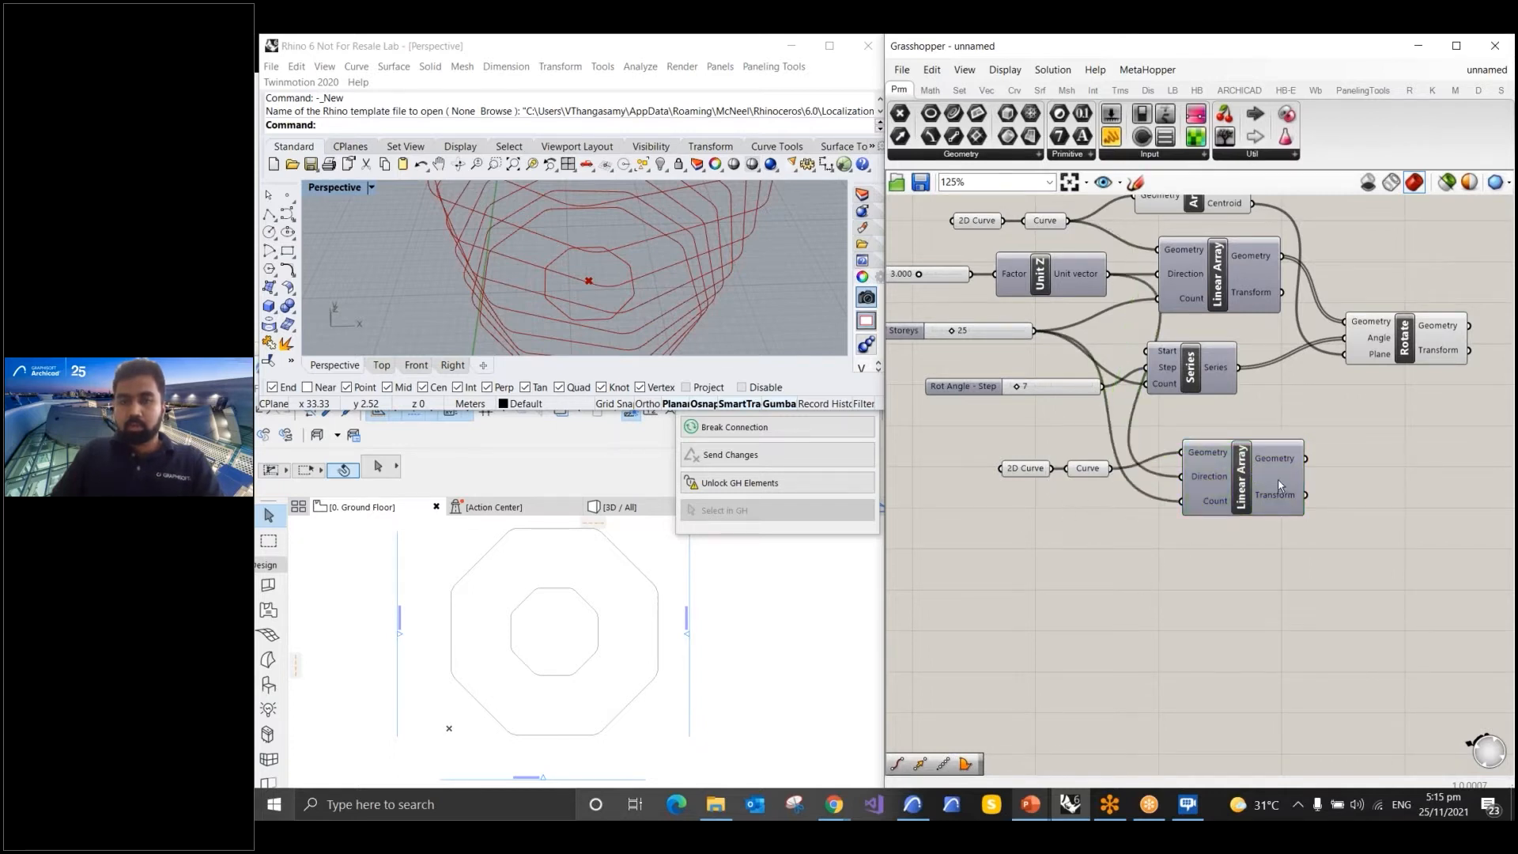
Turn on the preview of the duplicated Linear Array component
click(1257, 478)
right_click(1246, 474)
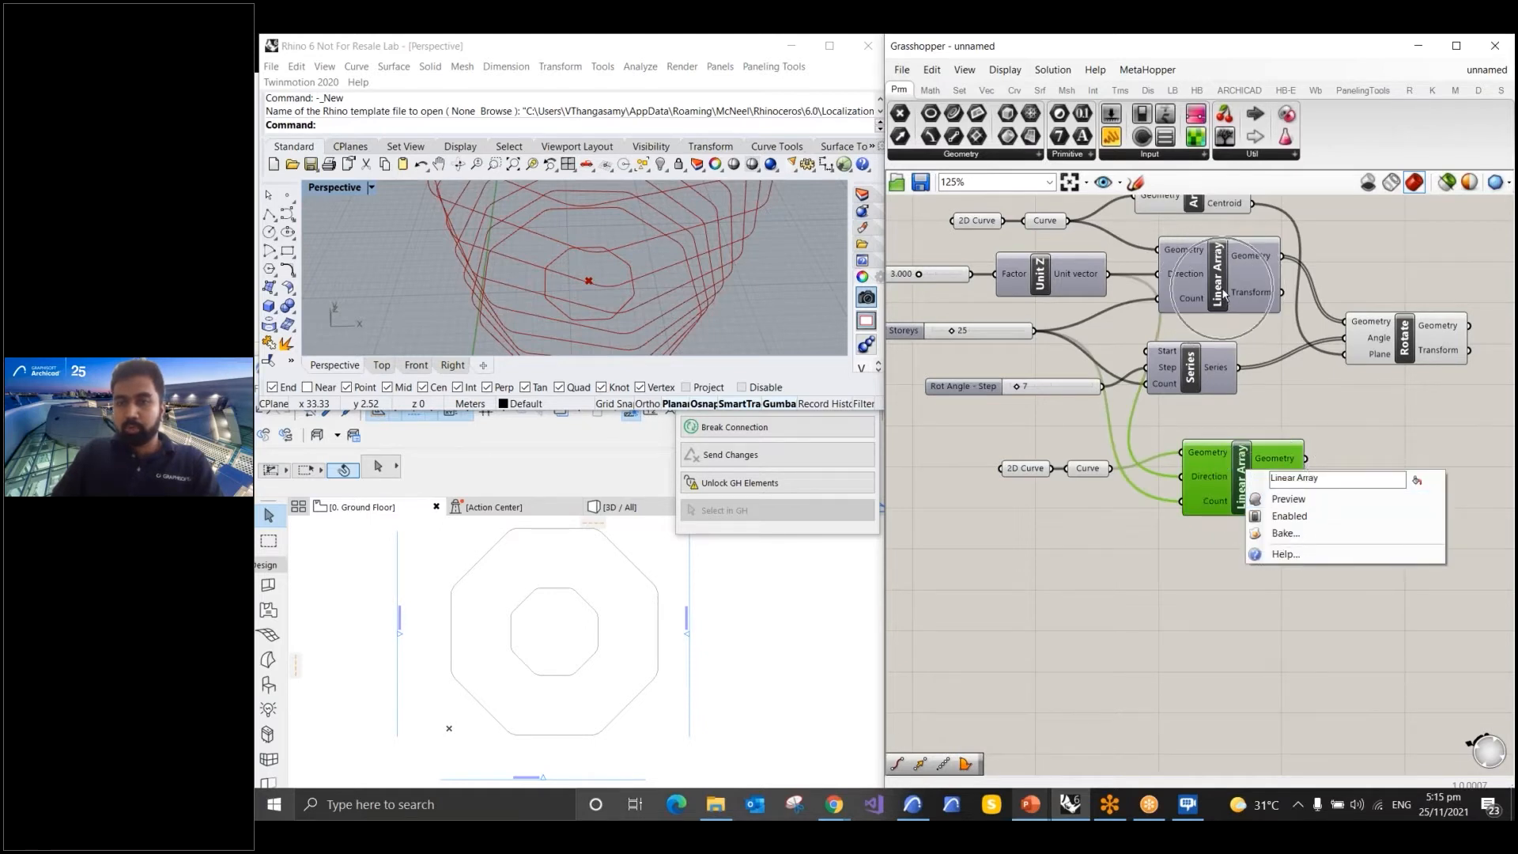
click(1287, 499)
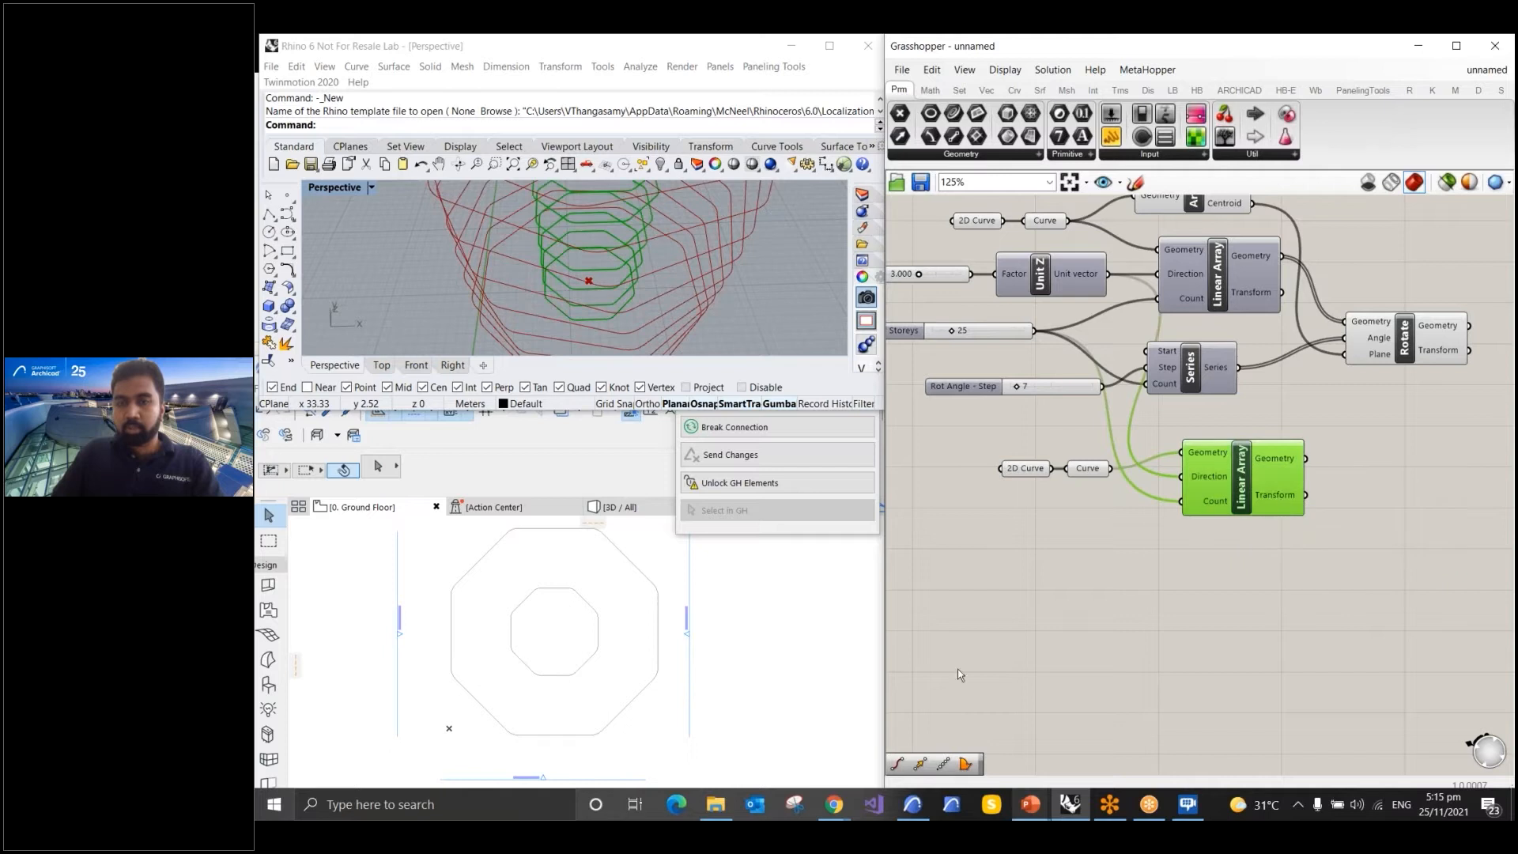
Examine the arrayed inner octagons inside the twisted tower from several angles and highlight the outlines produced by the Rotate component
scroll(720, 306, down, 2)
scroll(721, 285, down, 6)
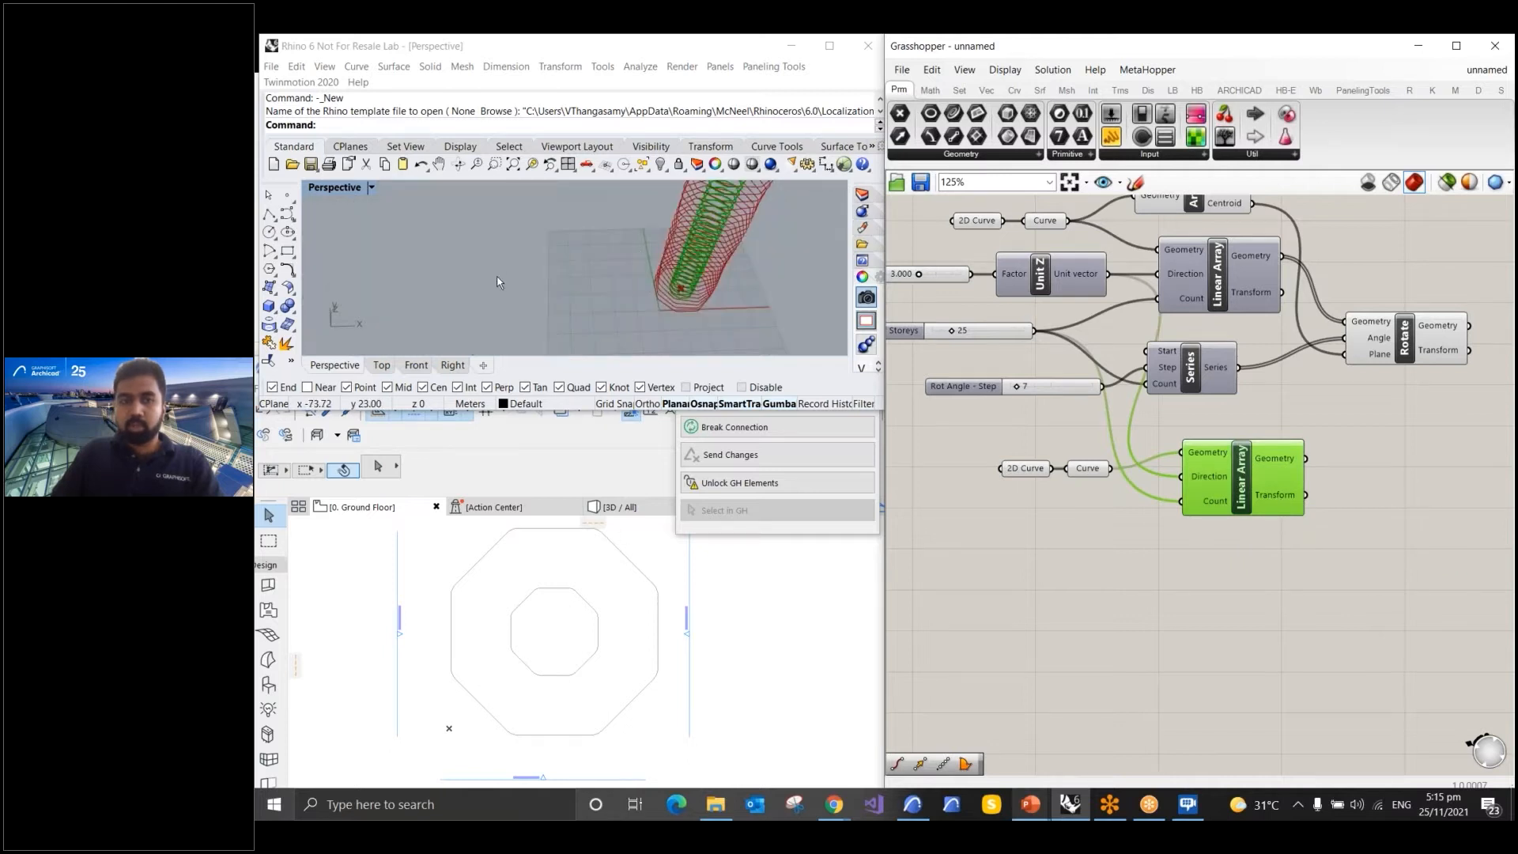
scroll(568, 273, down, 5)
scroll(573, 229, up, 5)
scroll(572, 229, up, 3)
mouse_move(738, 263)
right_down()
mouse_move(663, 284)
mouse_move(751, 257)
mouse_move(696, 296)
mouse_move(747, 249)
right_up()
click(1135, 534)
scroll(1196, 382, down, 2)
scroll(1230, 244, up, 3)
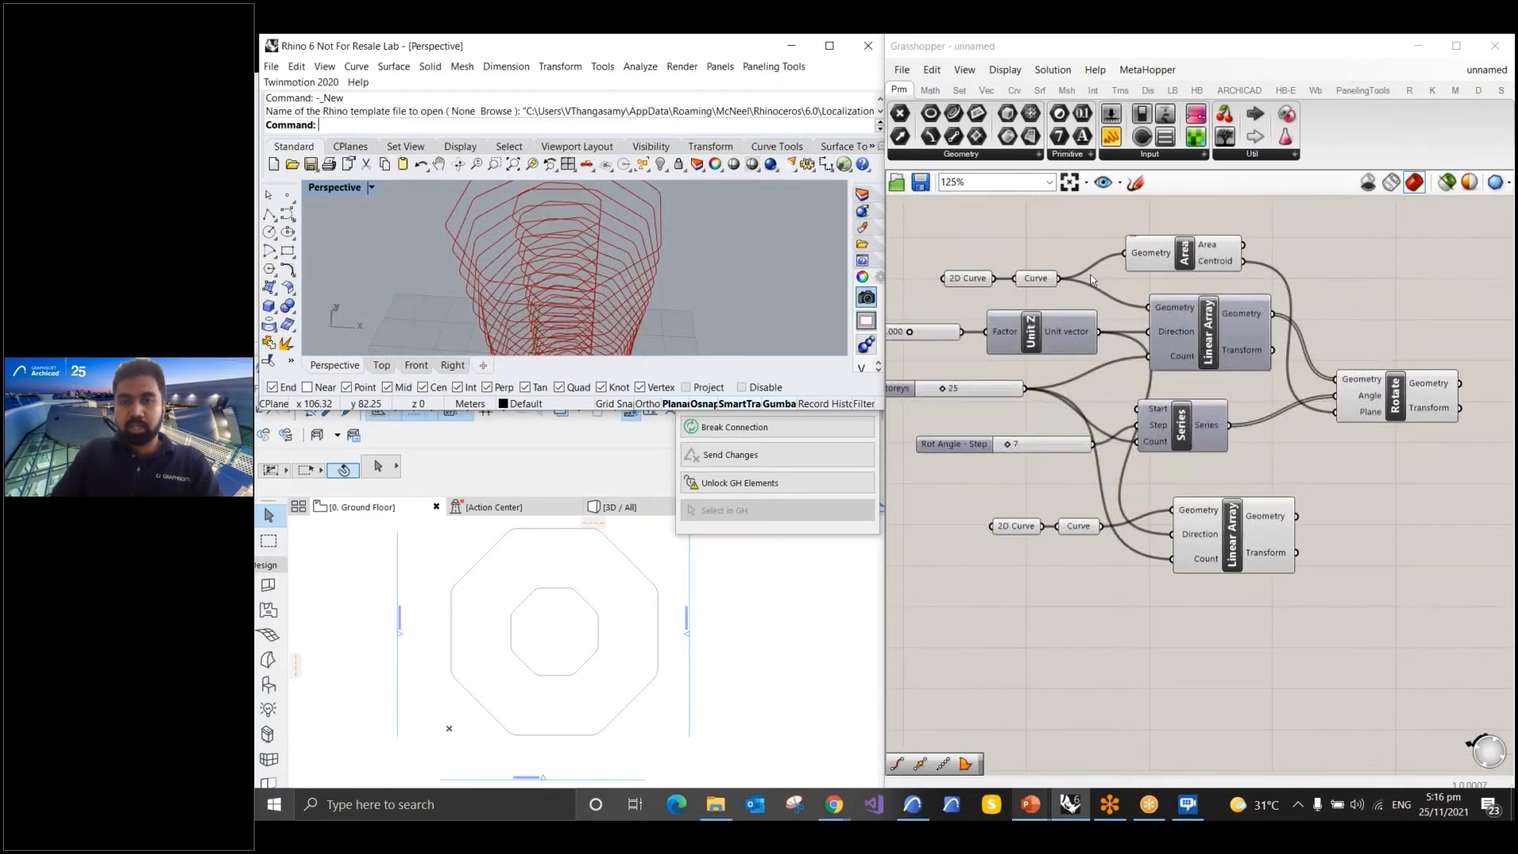
click(1209, 339)
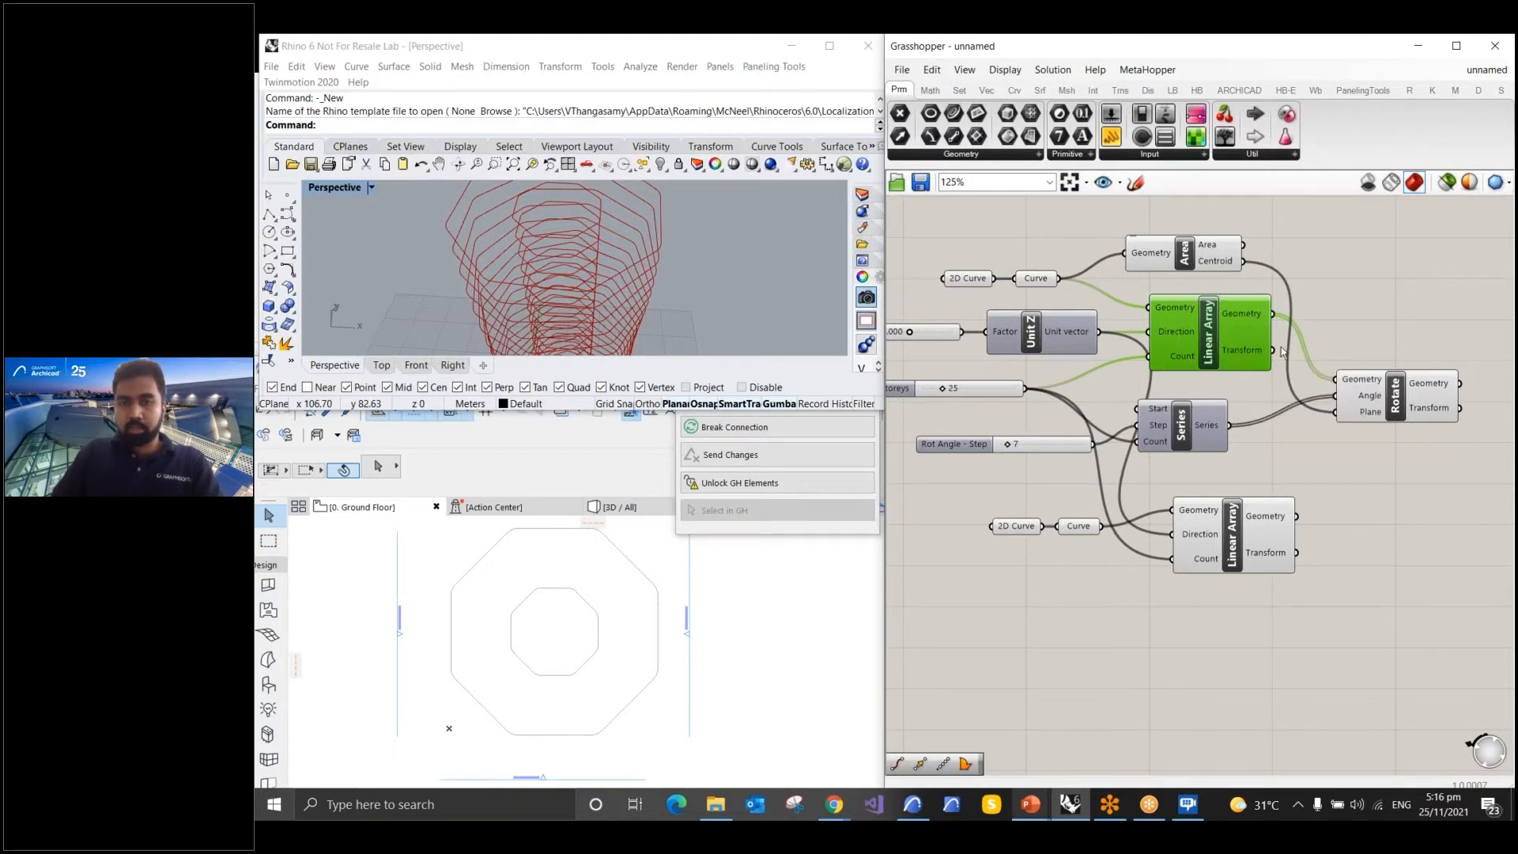
click(1396, 407)
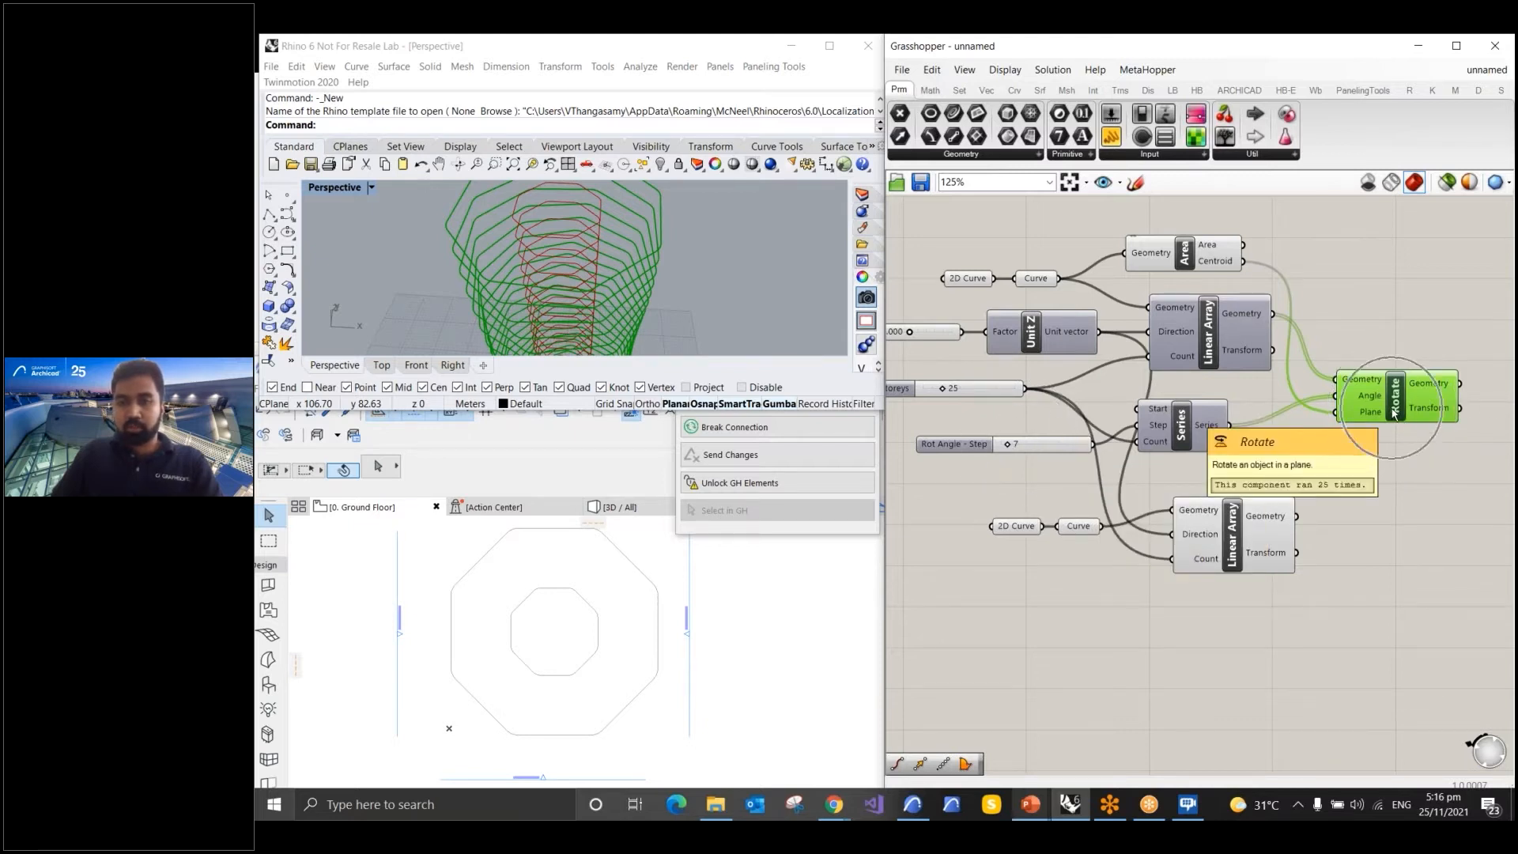
click(1390, 498)
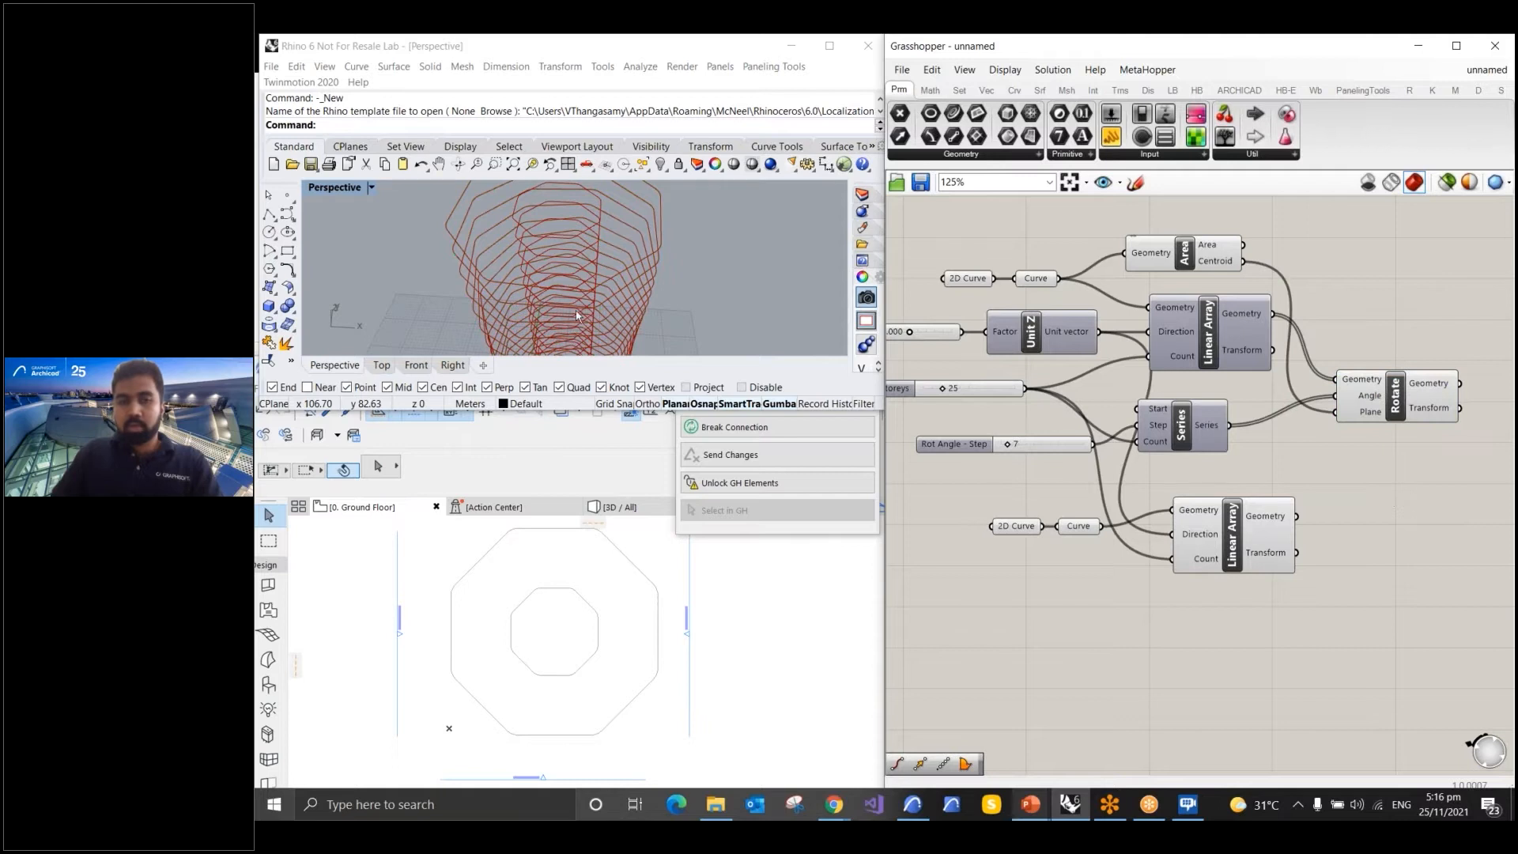
mouse_move(715, 251)
right_down()
mouse_move(706, 297)
mouse_move(710, 280)
right_up()
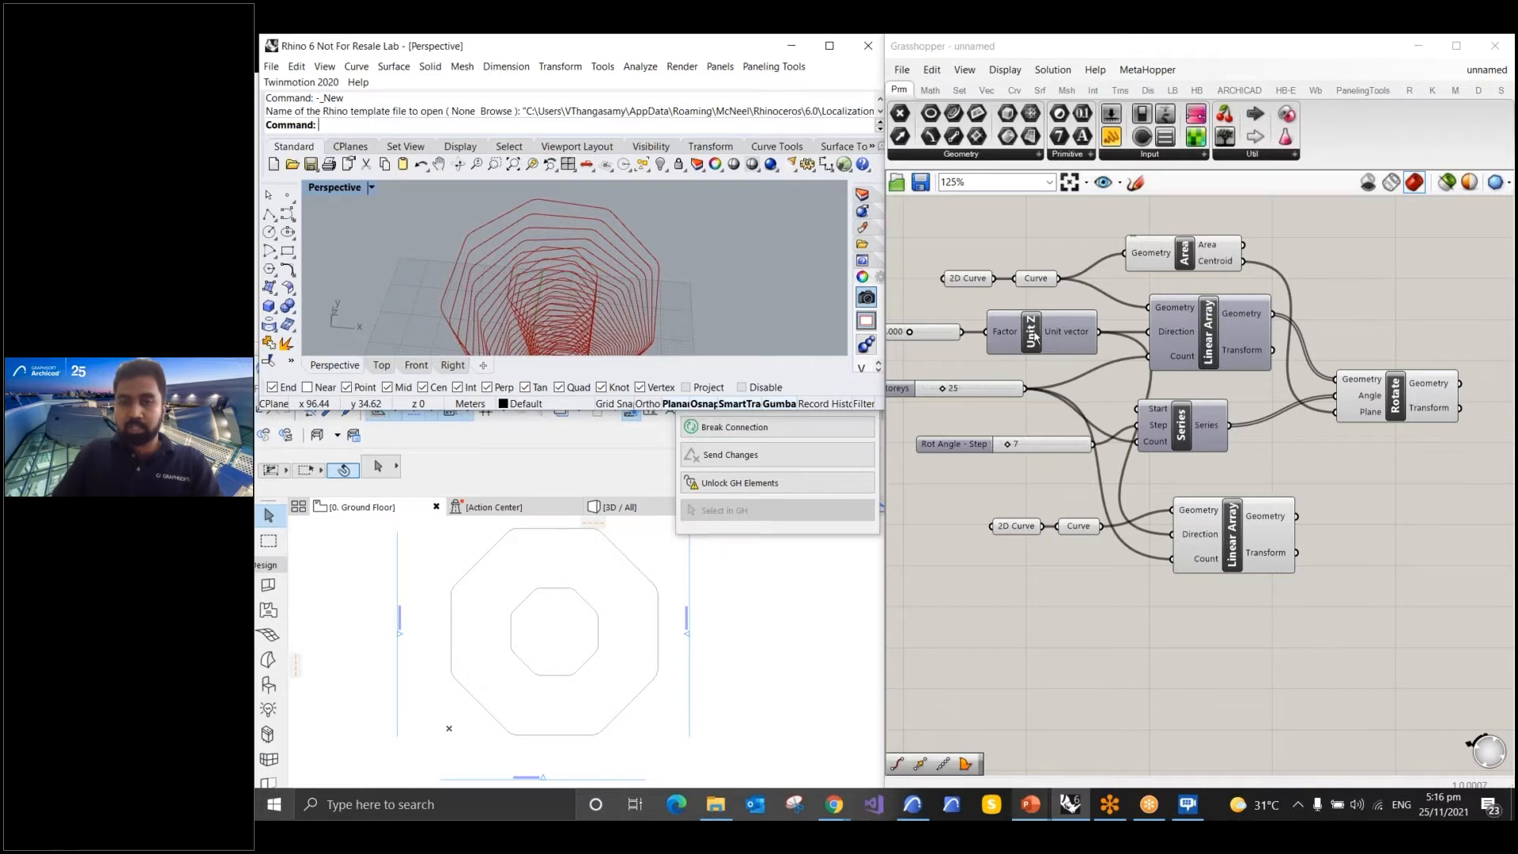
scroll(1035, 336, down, 2)
scroll(1398, 489, up, 2)
Shift the duplicated Linear Array and the Rotate component slightly to tidy the canvas layout
click(1119, 486)
drag(1119, 485, 1150, 486)
drag(1267, 348, 1257, 350)
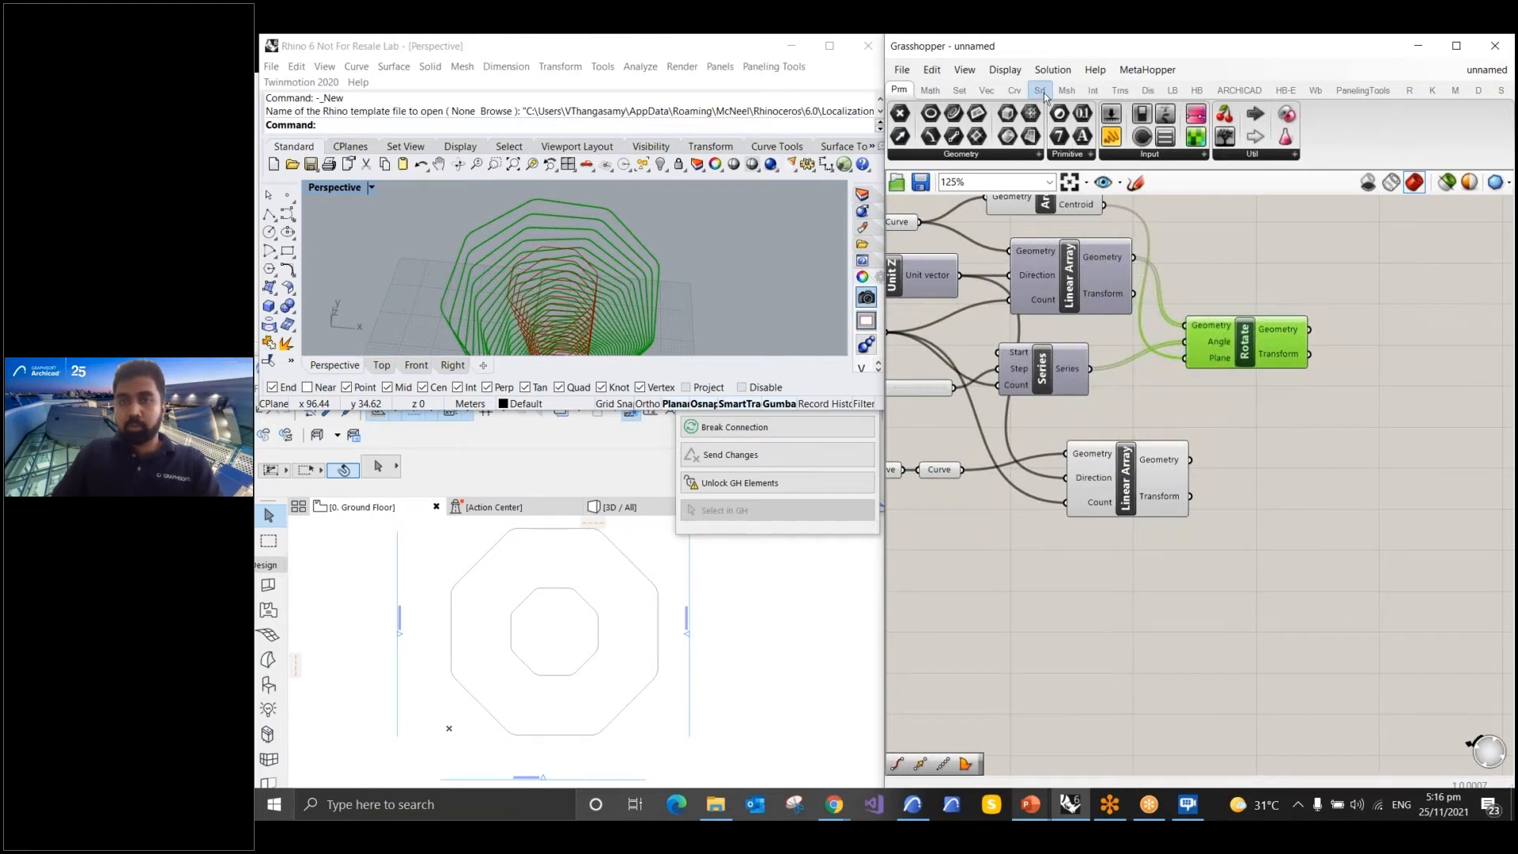
Add a Boundary Surfaces component and connect the Rotate component's Geometry output to its Edges input, checking the floor surfaces in the viewport
mouse_move(1044, 96)
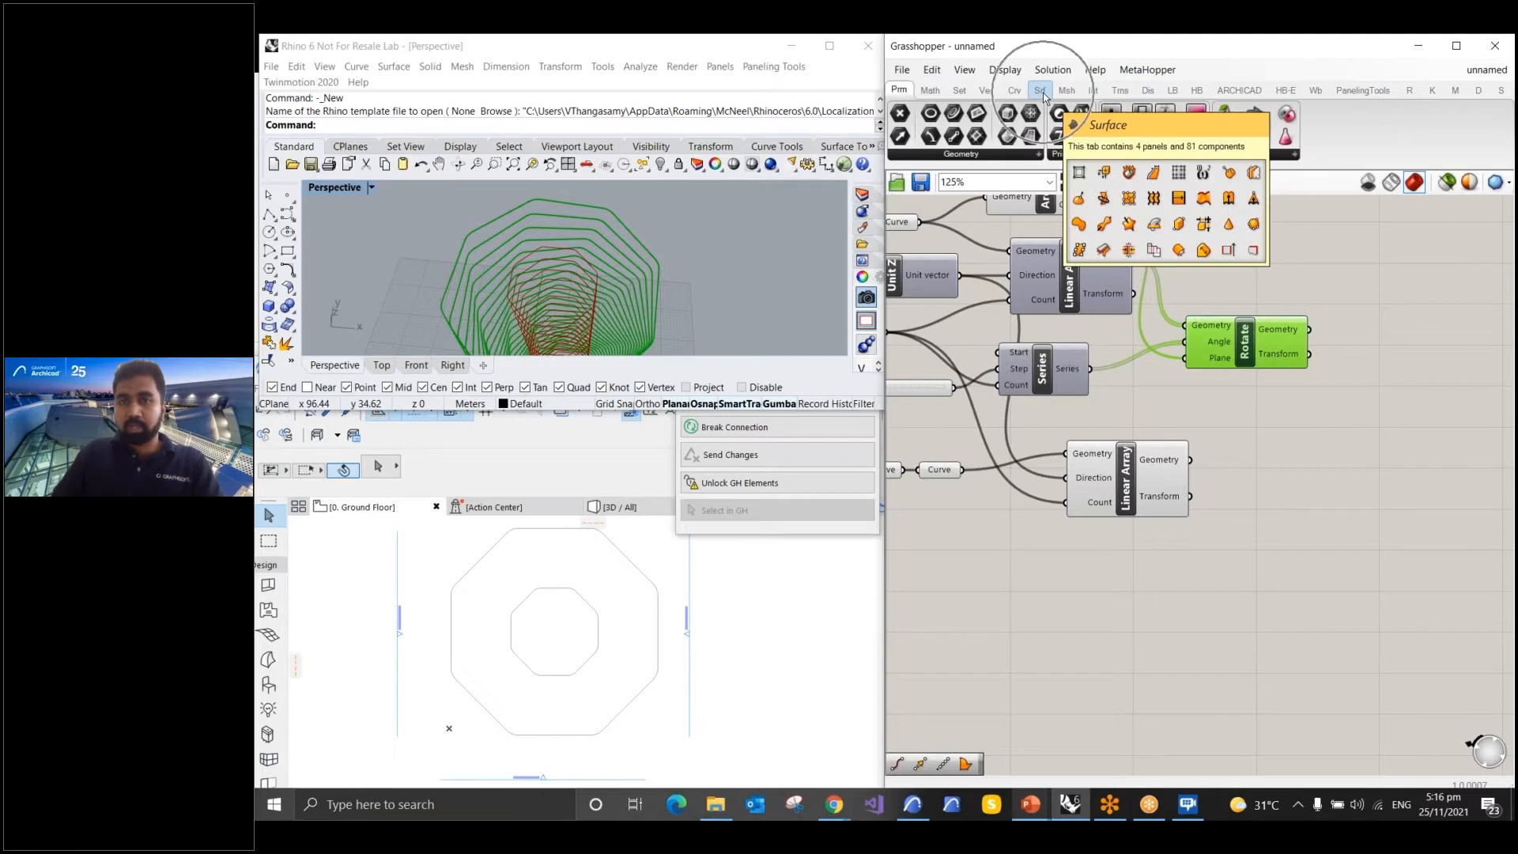
click(1044, 95)
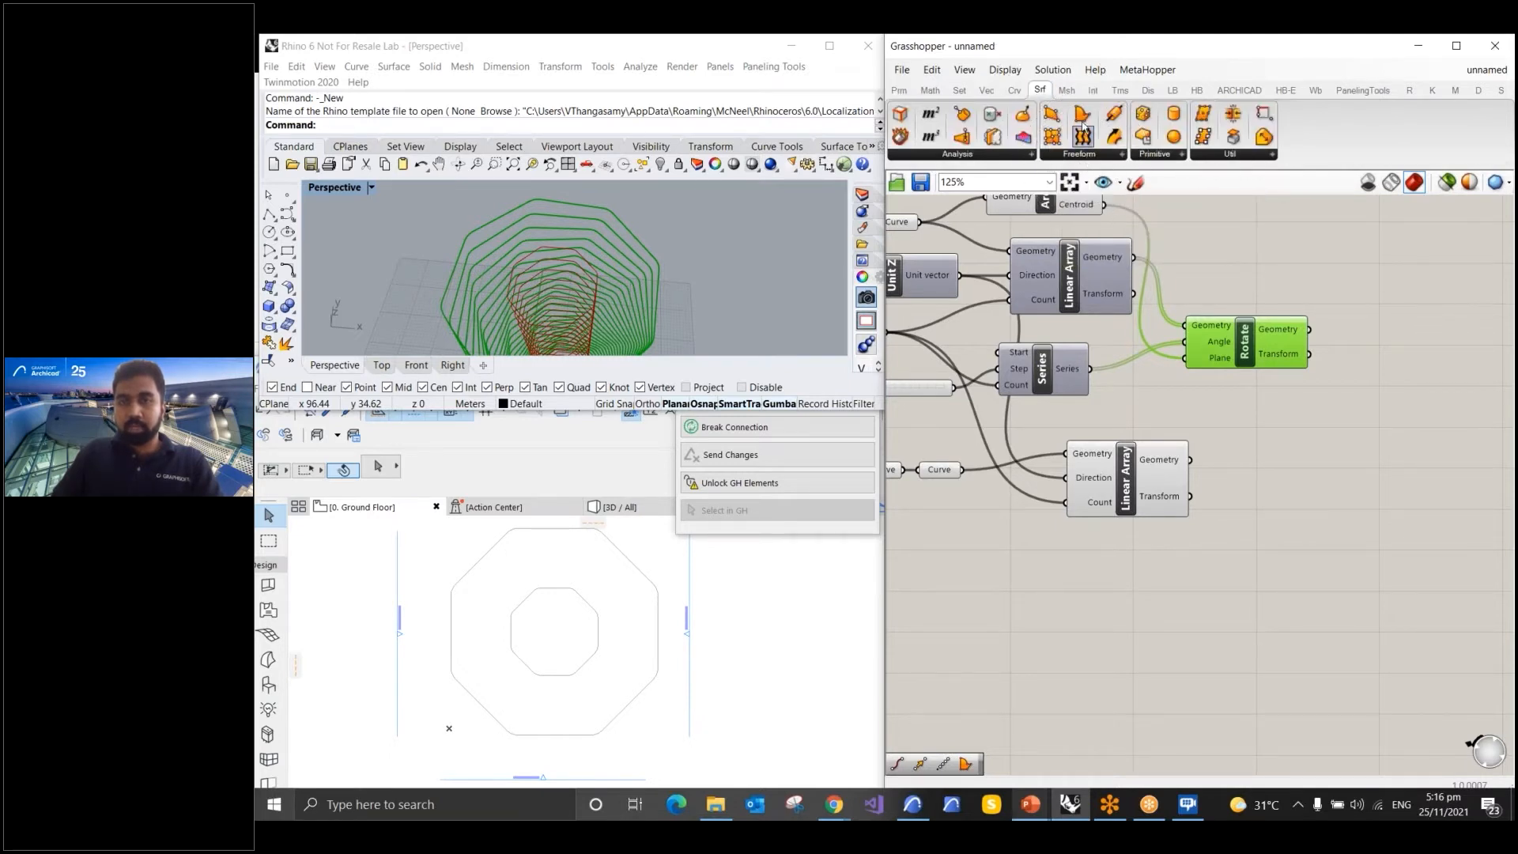
key(ctrl)
key(ctrl)
key(ctrl)
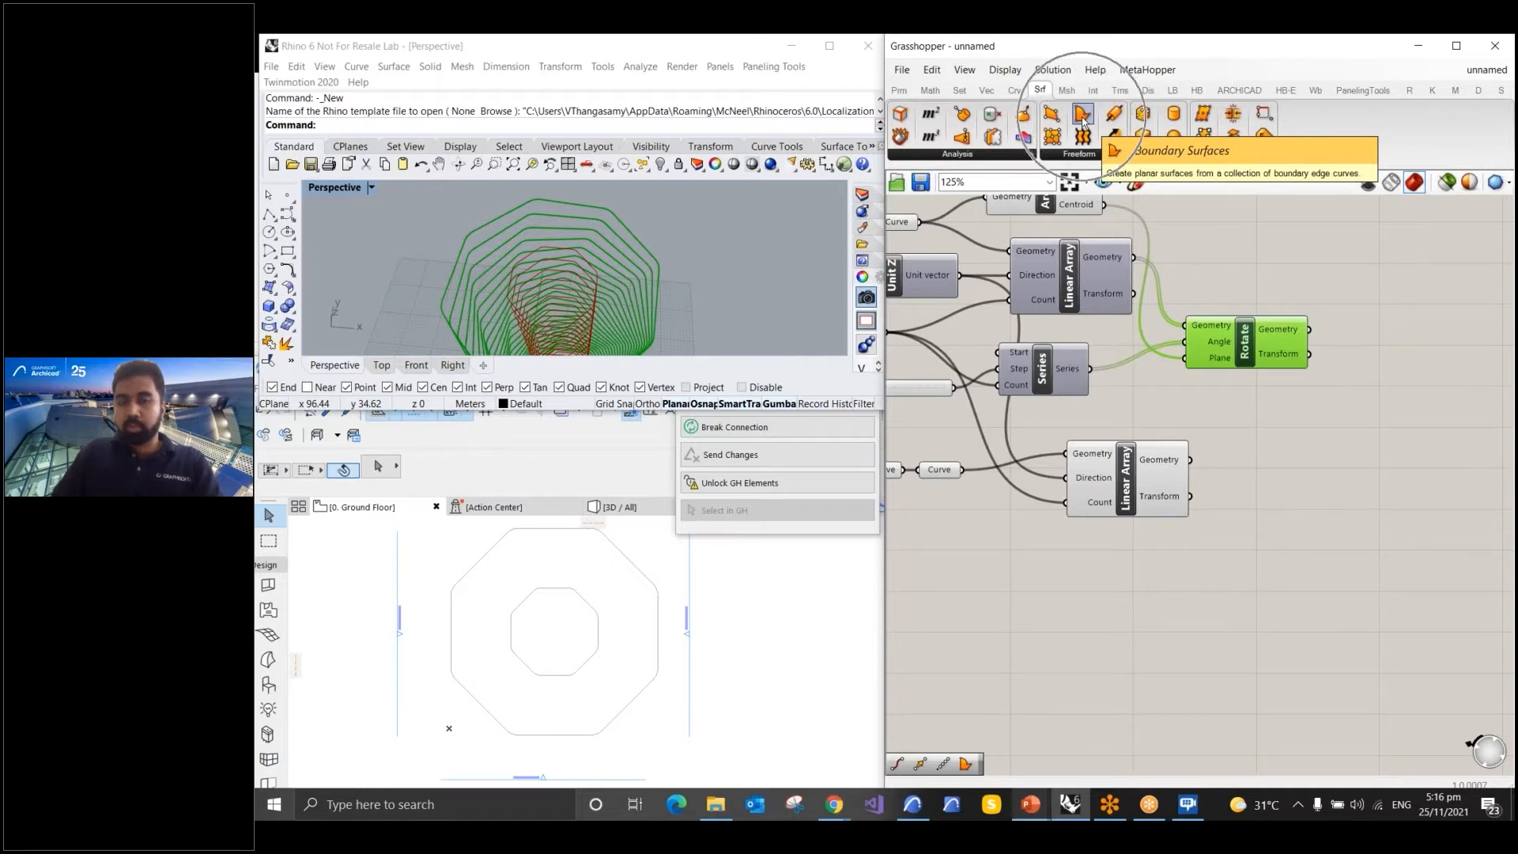
key(ctrl)
key(ctrl)
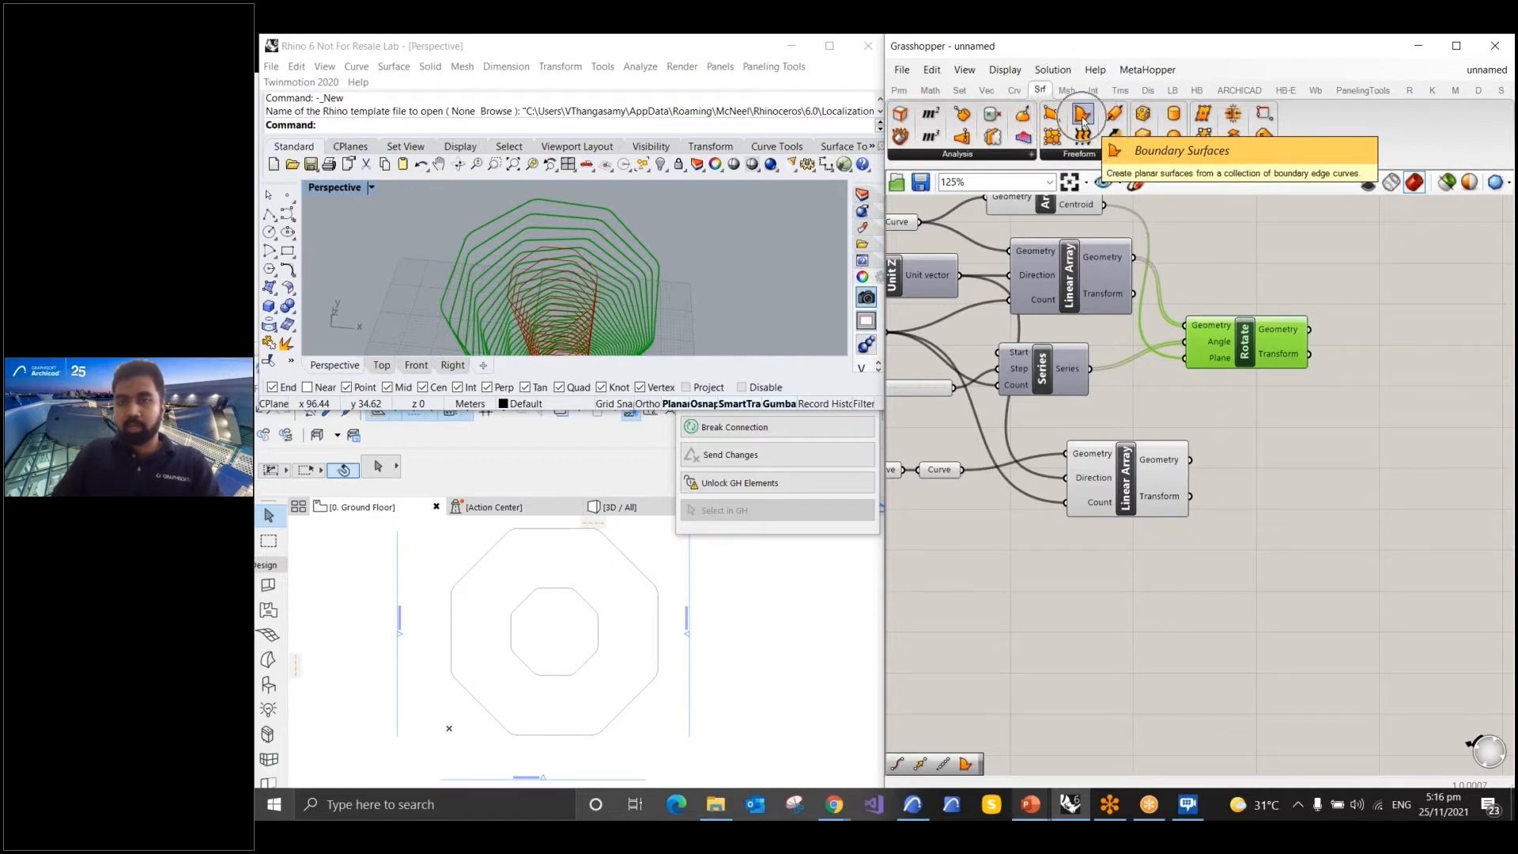
drag(1083, 120, 1409, 425)
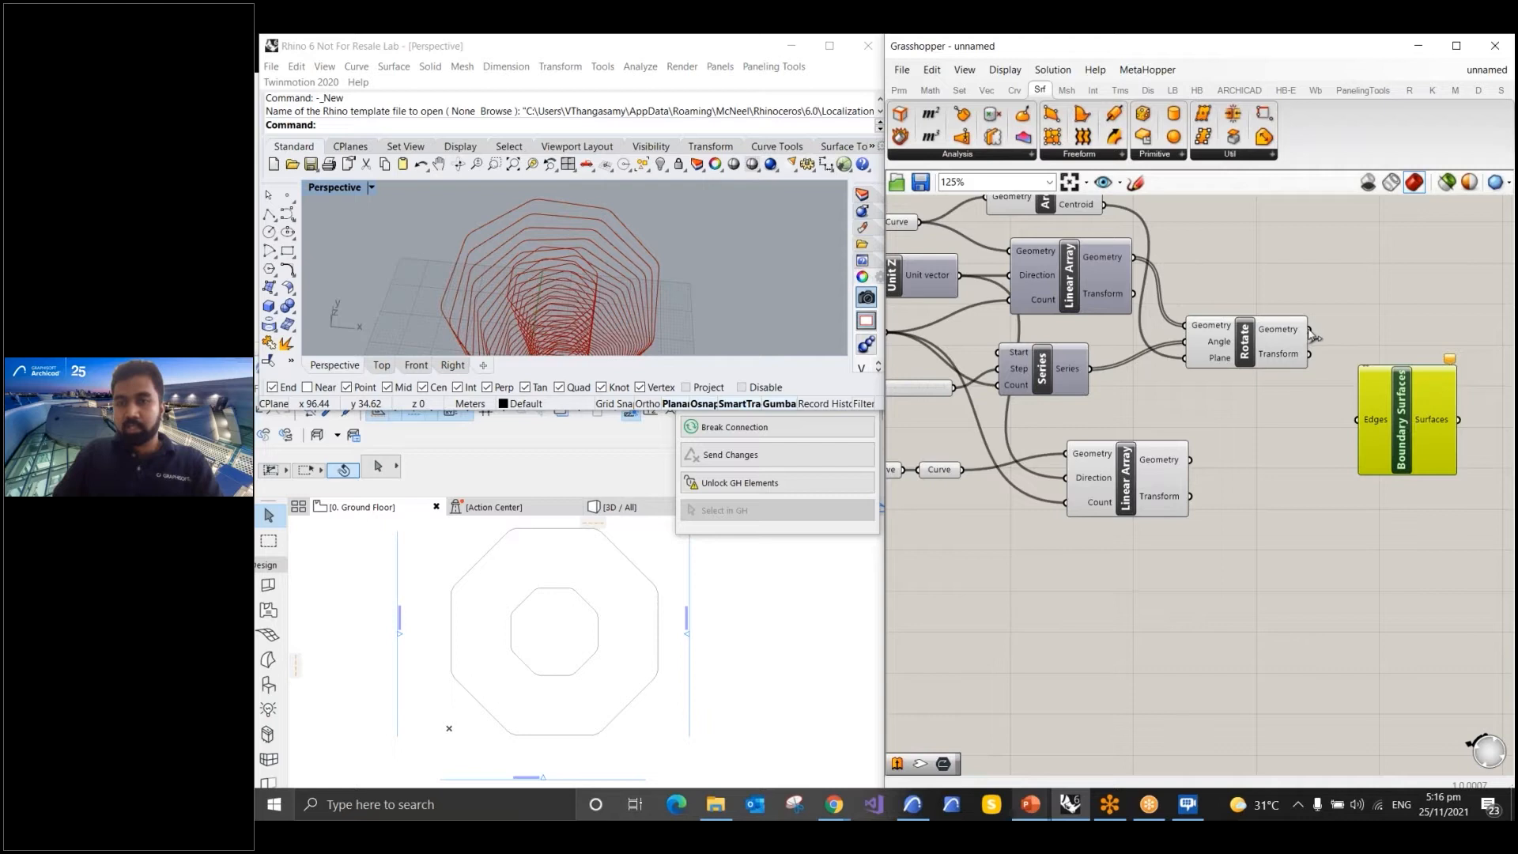
drag(1315, 336, 1361, 435)
mouse_move(659, 300)
right_down()
mouse_move(680, 213)
mouse_move(657, 296)
mouse_move(728, 260)
mouse_move(766, 286)
mouse_move(655, 290)
right_up()
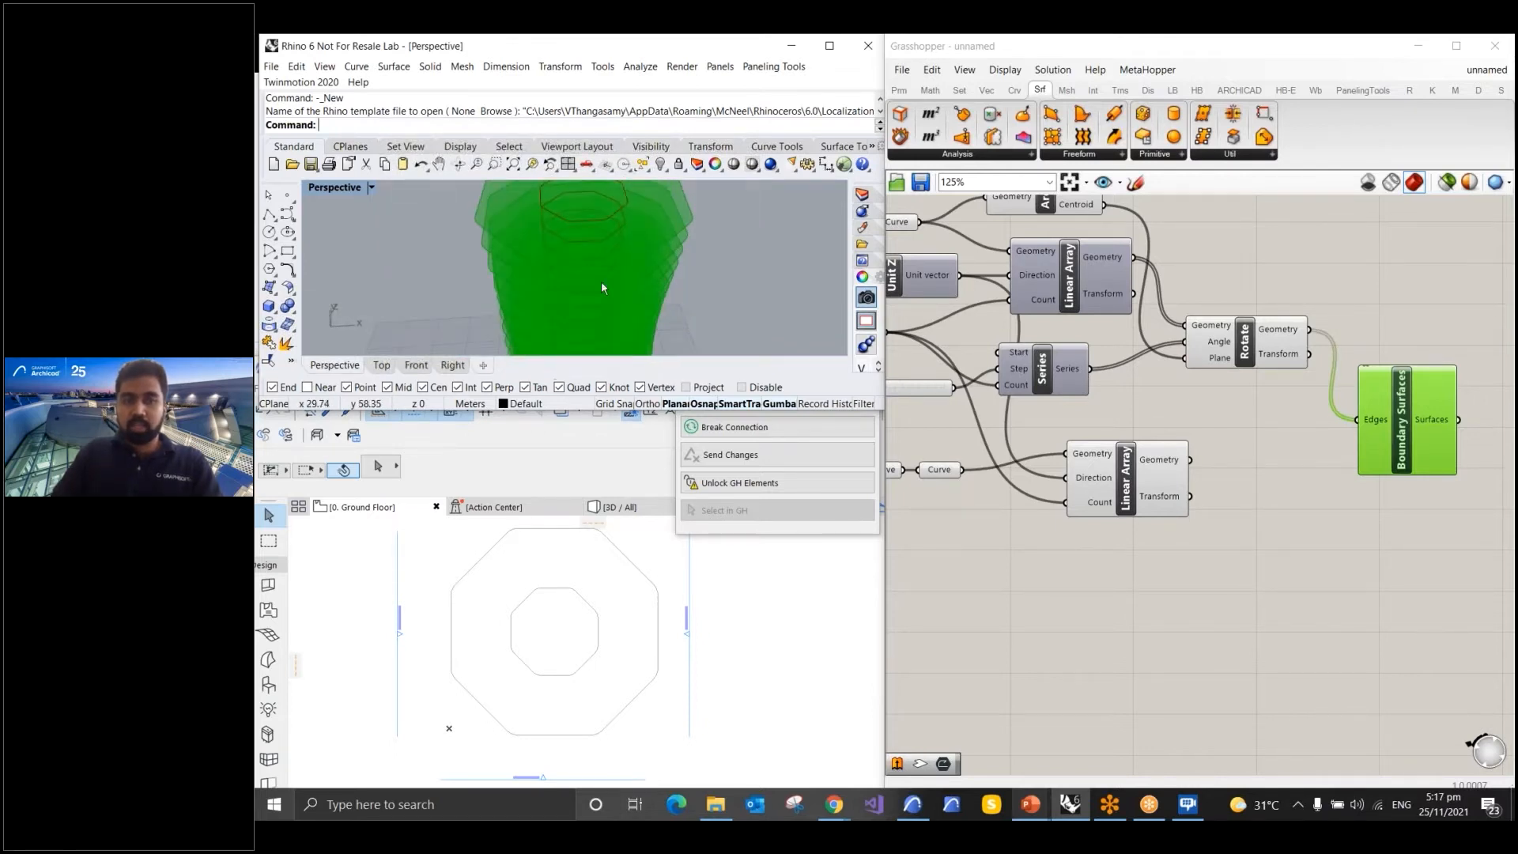
Connect the second Linear Array's Geometry output to the Boundary Surfaces Edges input alongside the rotated outlines, and check the floor openings in the viewport
right_drag(654, 290, 593, 299)
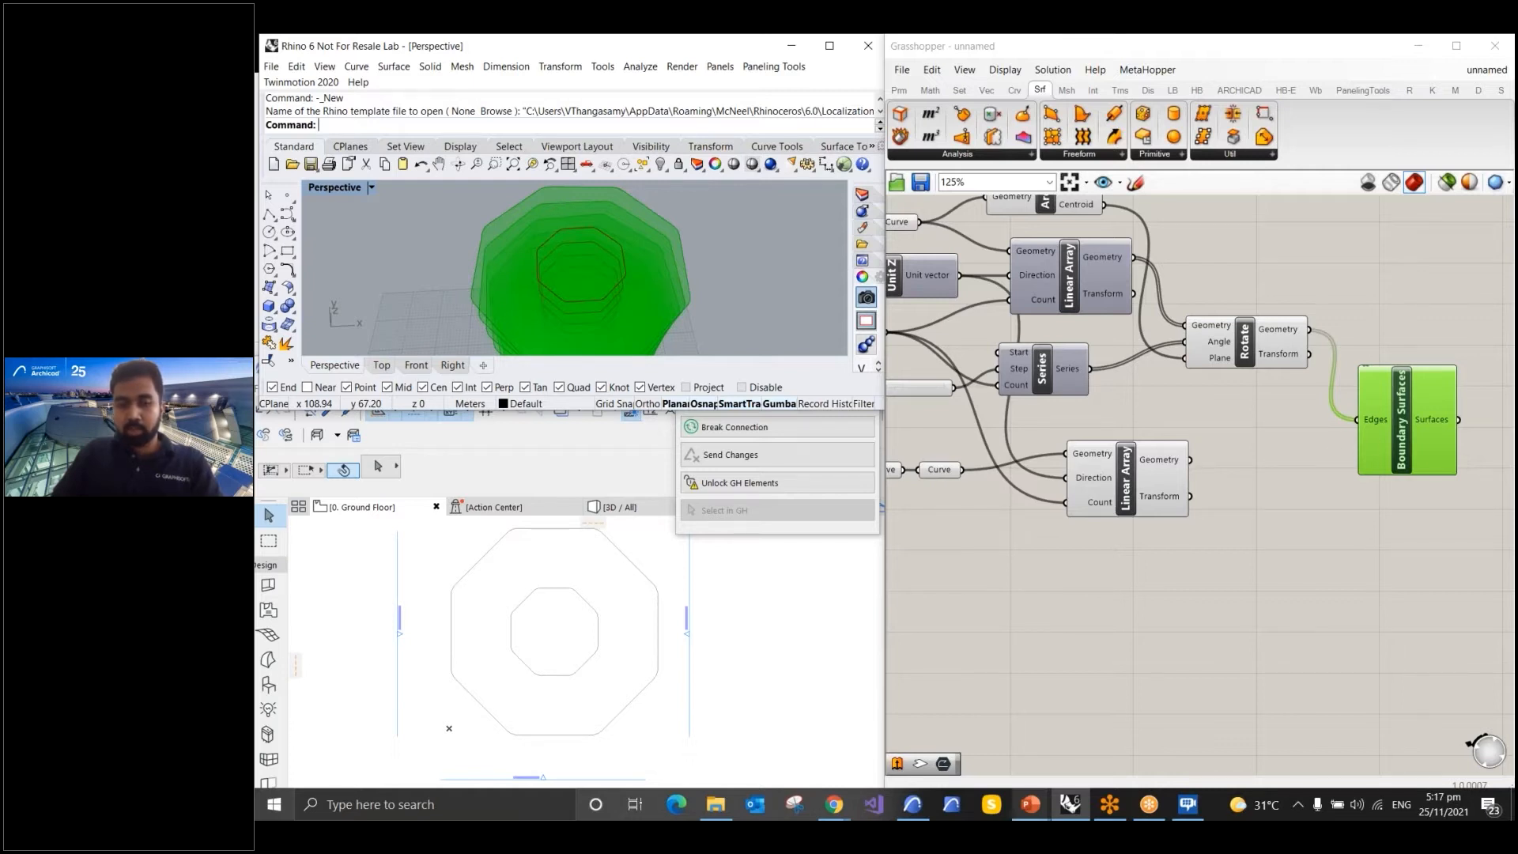
drag(1193, 459, 1357, 421)
right_drag(717, 240, 614, 286)
scroll(729, 246, down, 5)
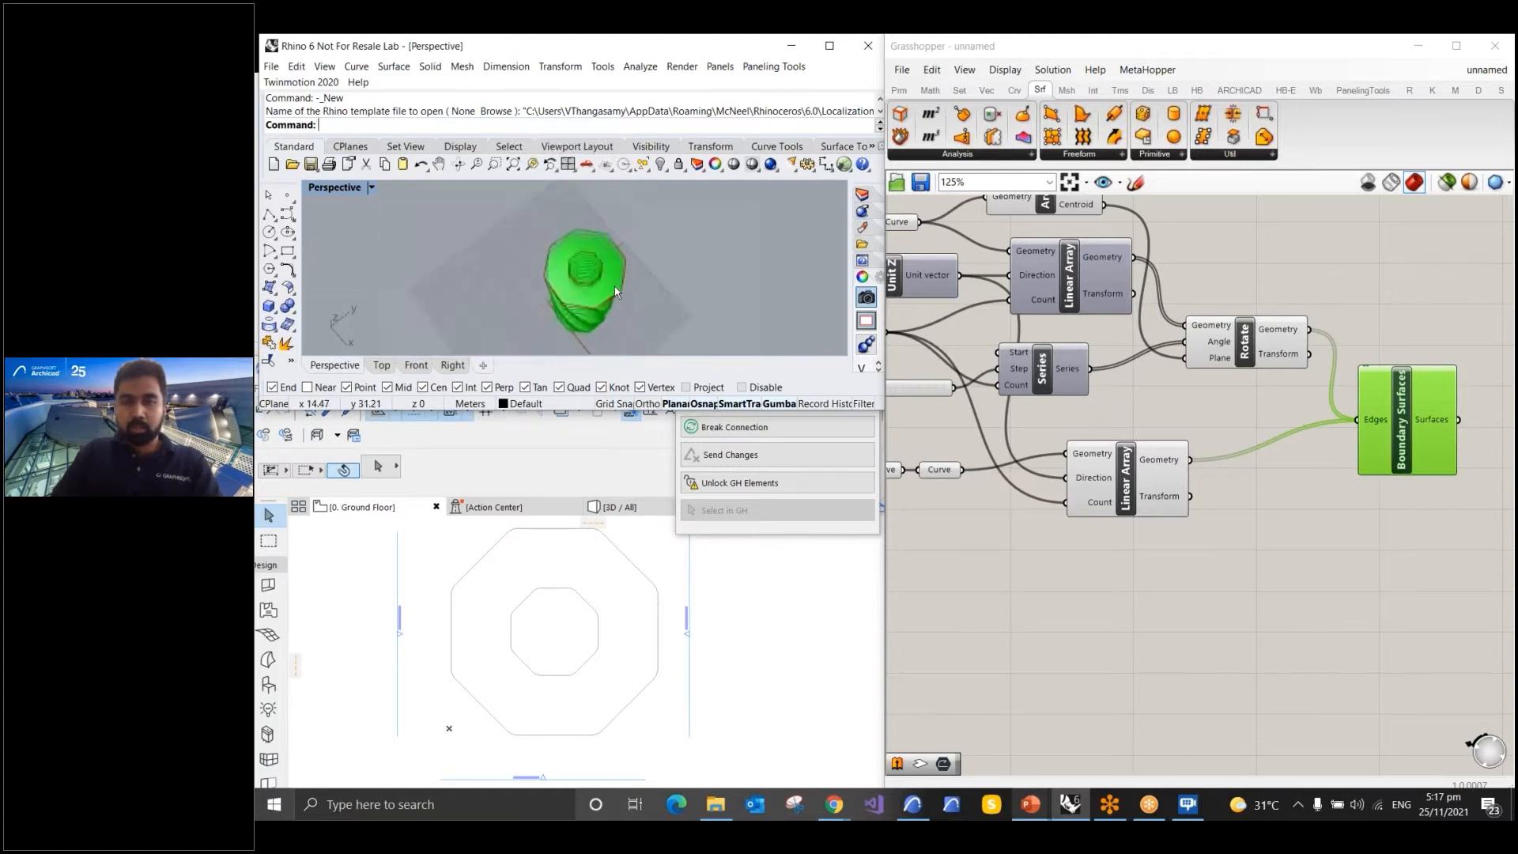
scroll(614, 286, up, 3)
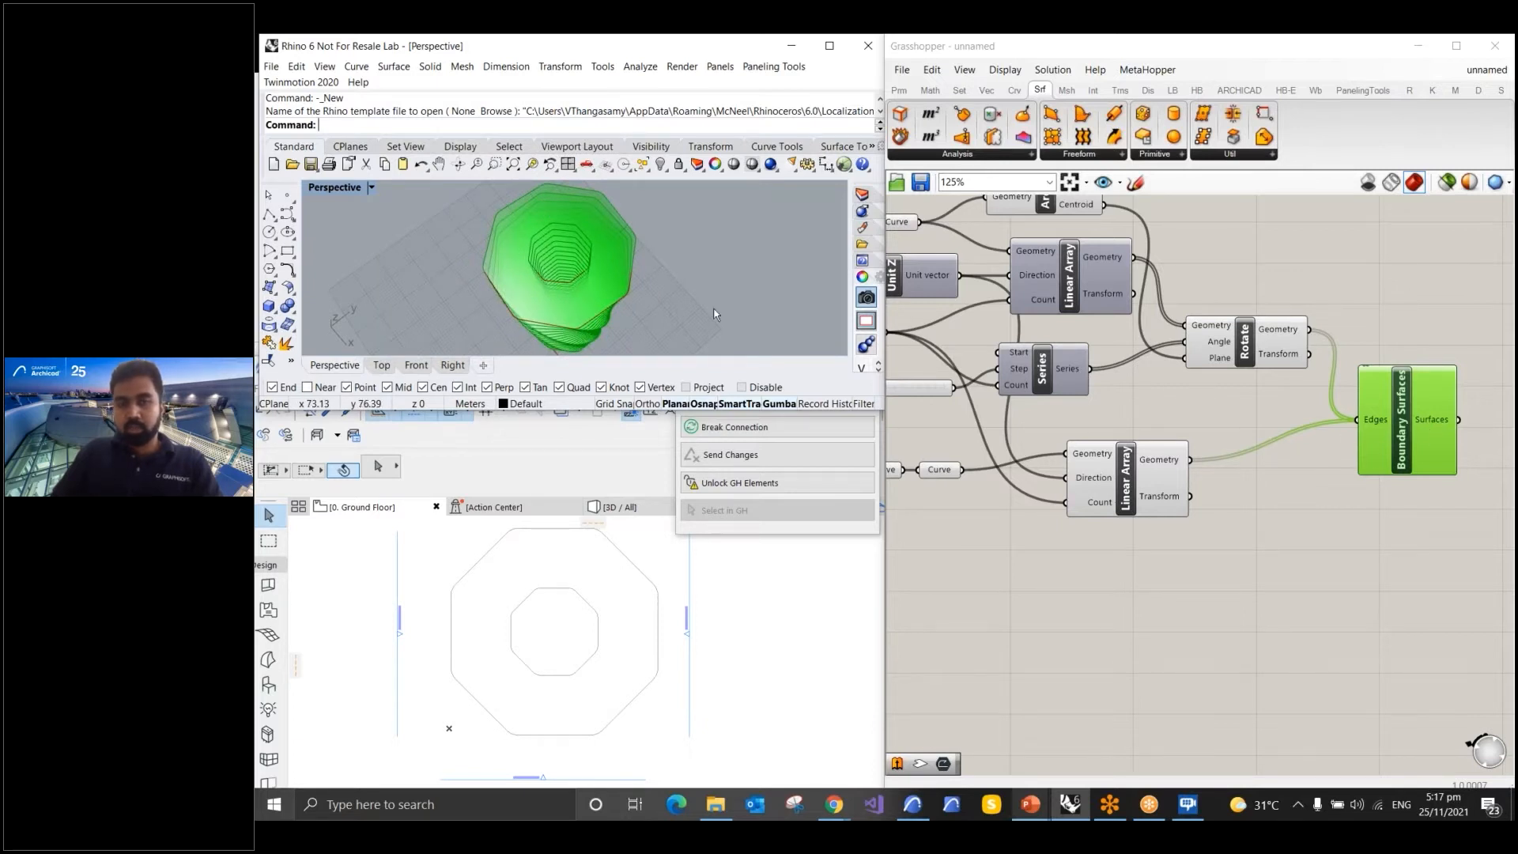
right_drag(647, 282, 682, 229)
scroll(676, 276, up, 5)
click(1309, 573)
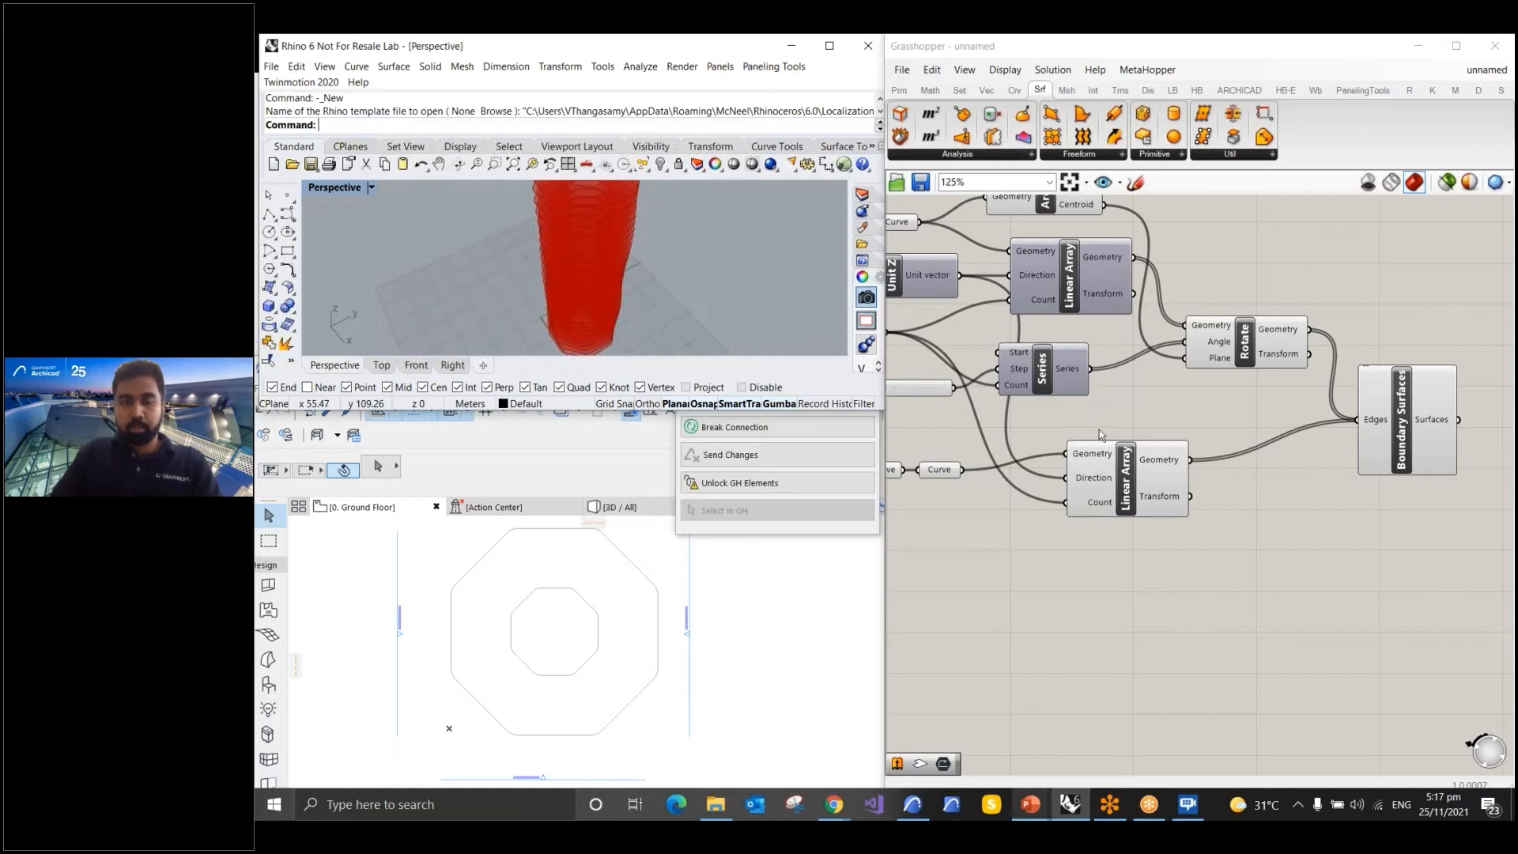
Add an ARCHICAD Slab component and connect the Boundary Surfaces component's Surfaces output to its Polygon input
scroll(1099, 434, down, 4)
scroll(1236, 462, up, 3)
drag(1272, 427, 1263, 439)
click(1413, 385)
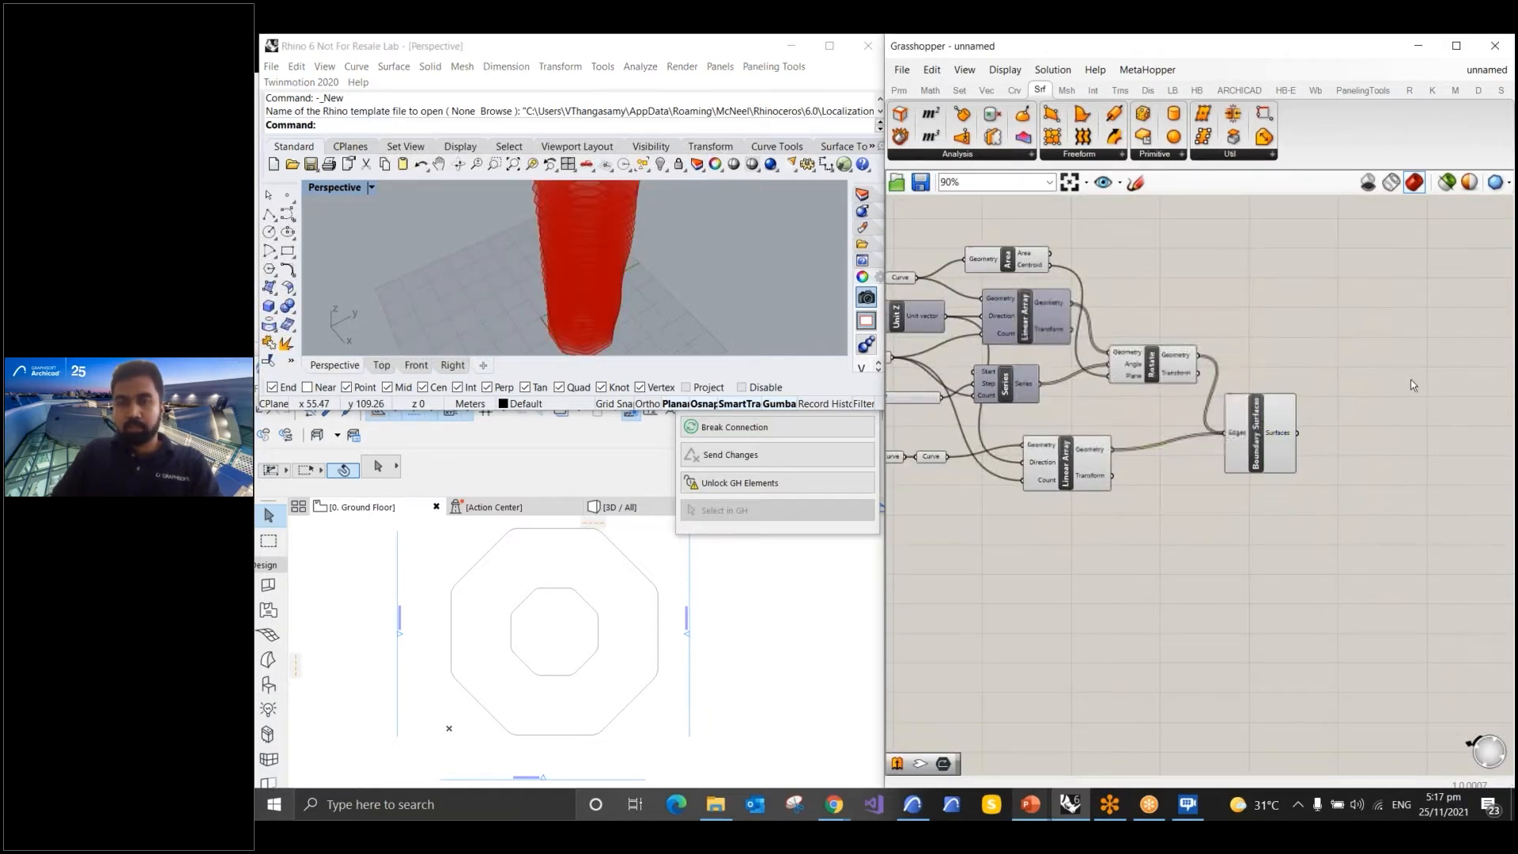
click(1238, 90)
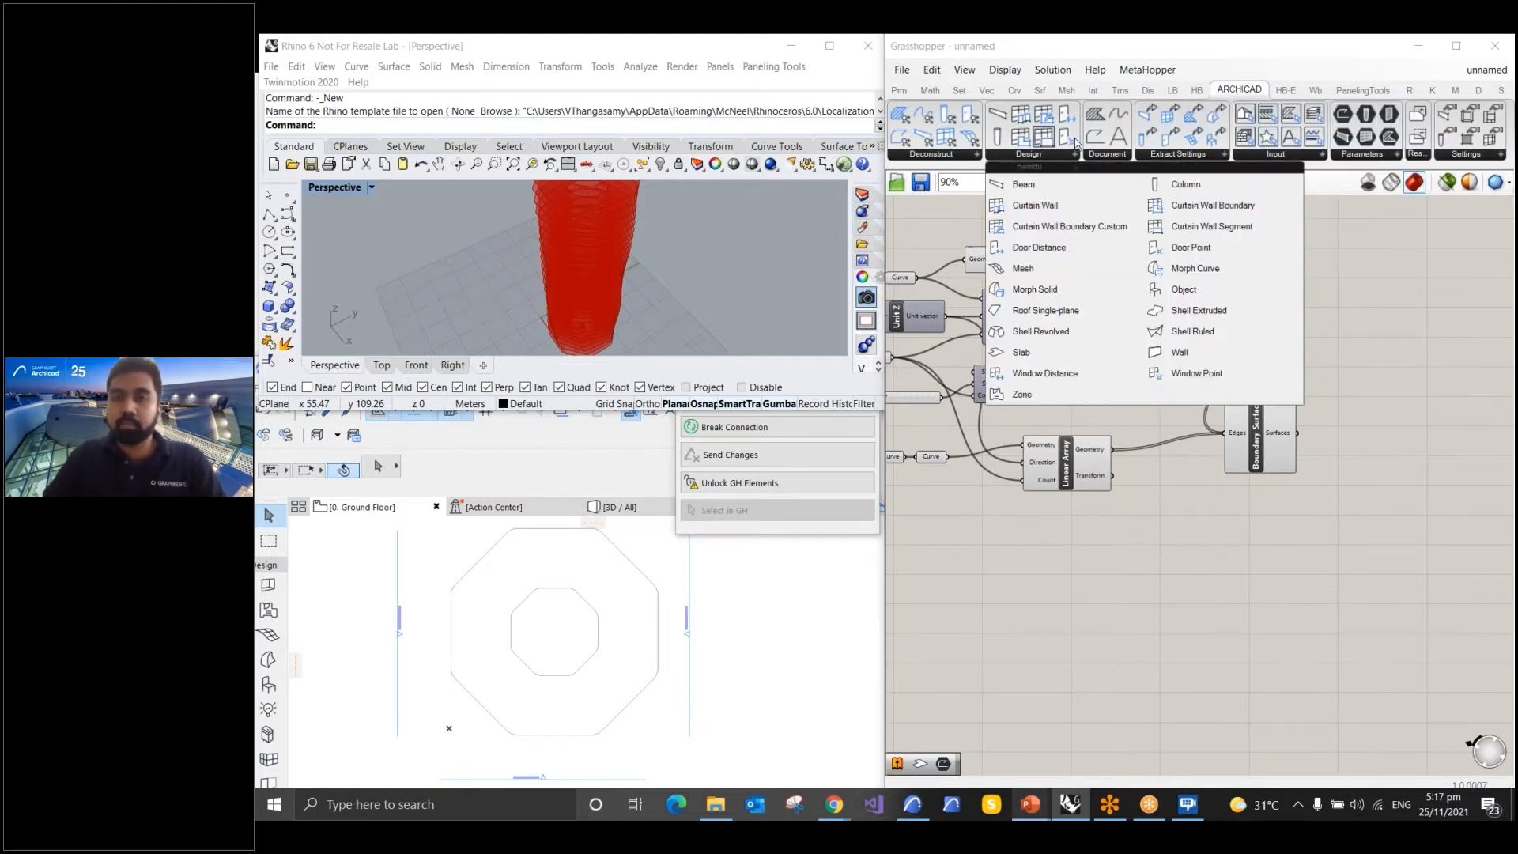
click(1052, 158)
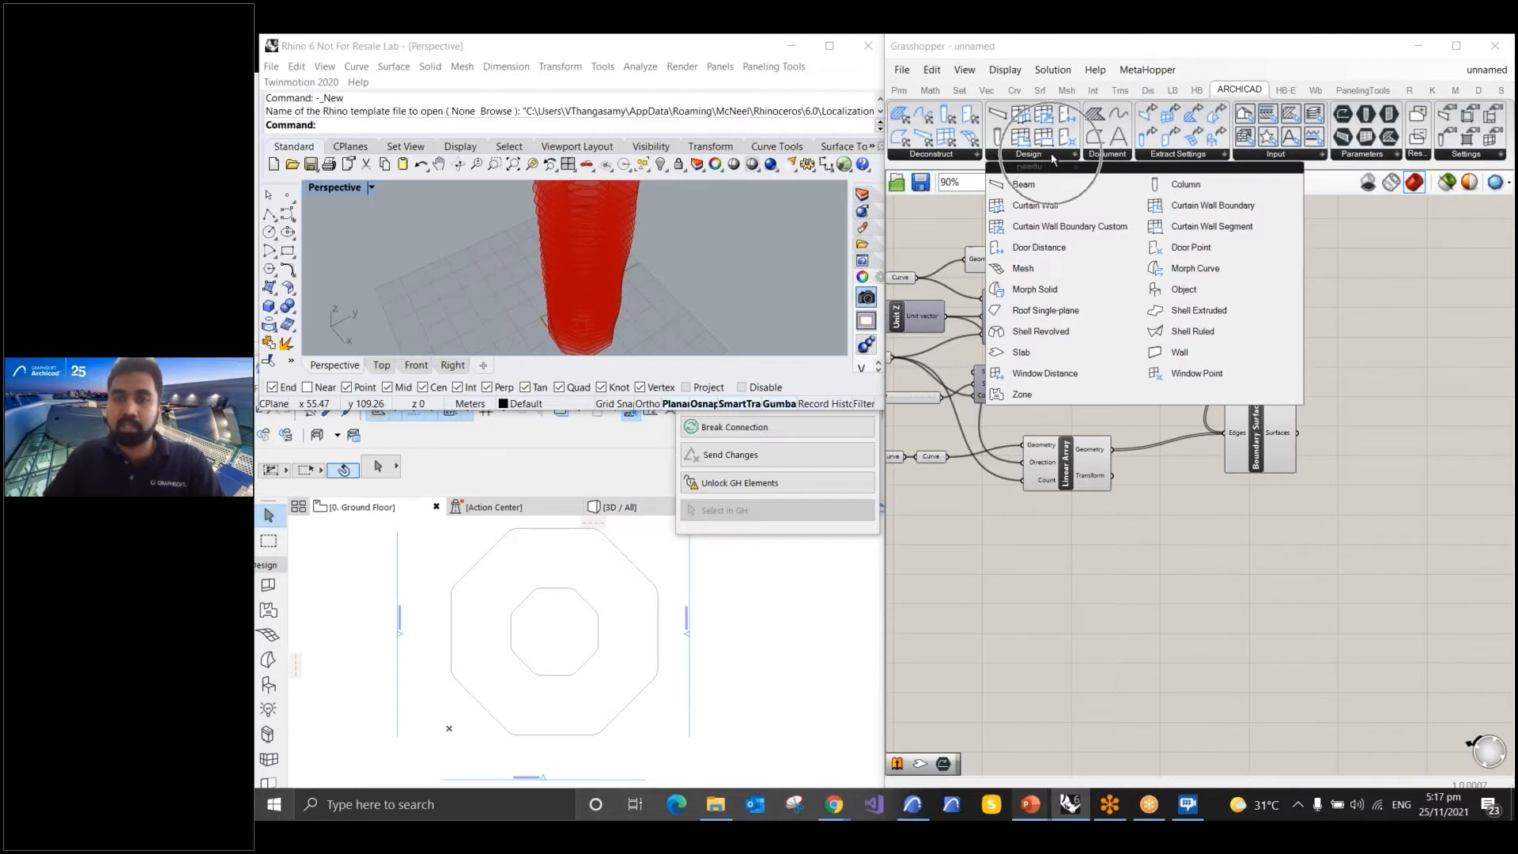
click(1031, 357)
key(ctrl)
key(ctrl)
key(ctrl)
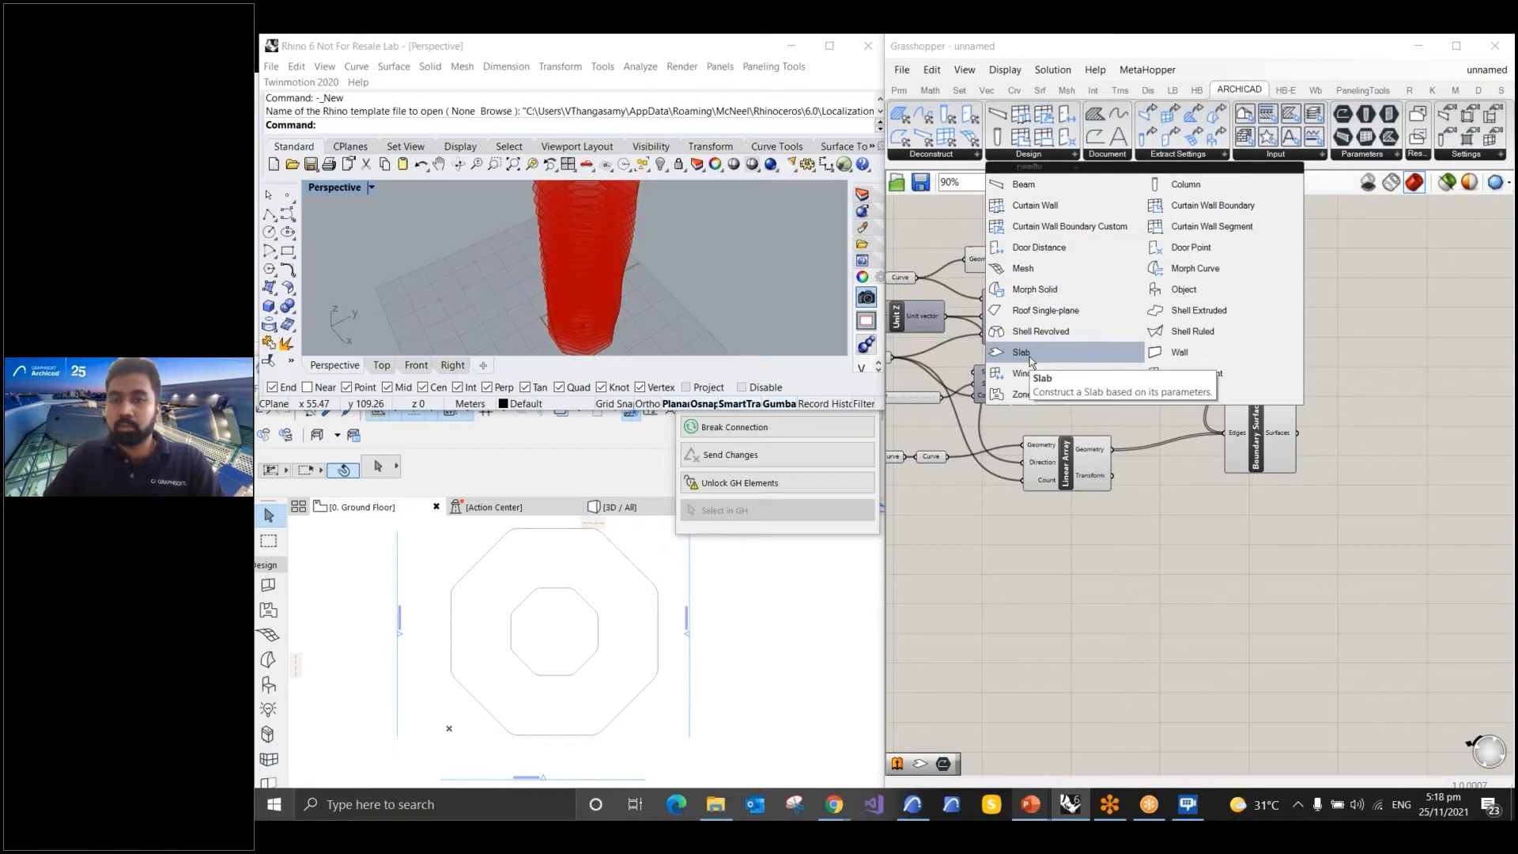
drag(1021, 358, 1372, 423)
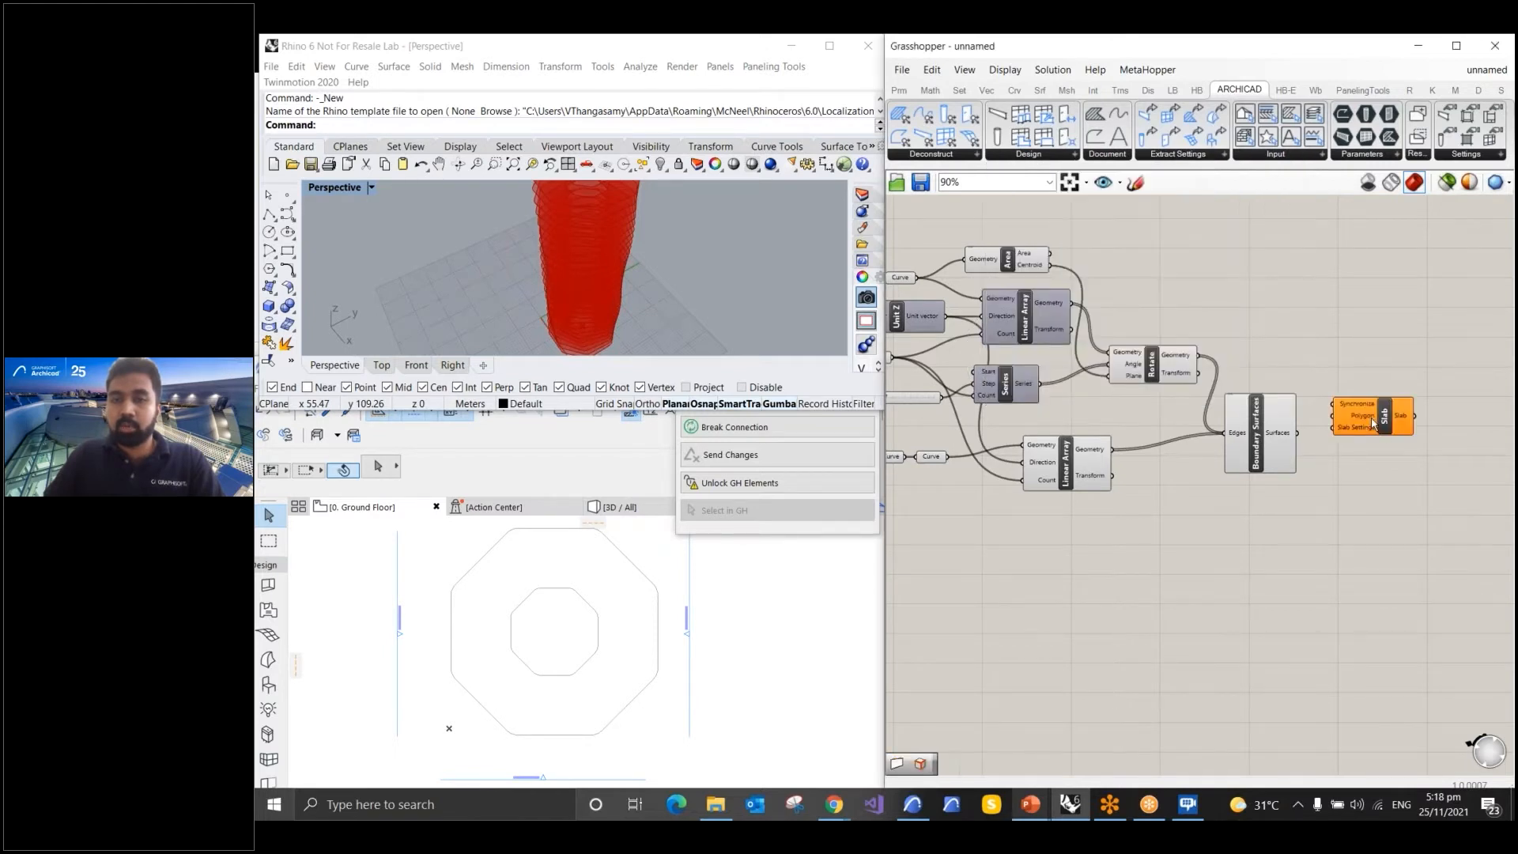
scroll(1370, 431, up, 4)
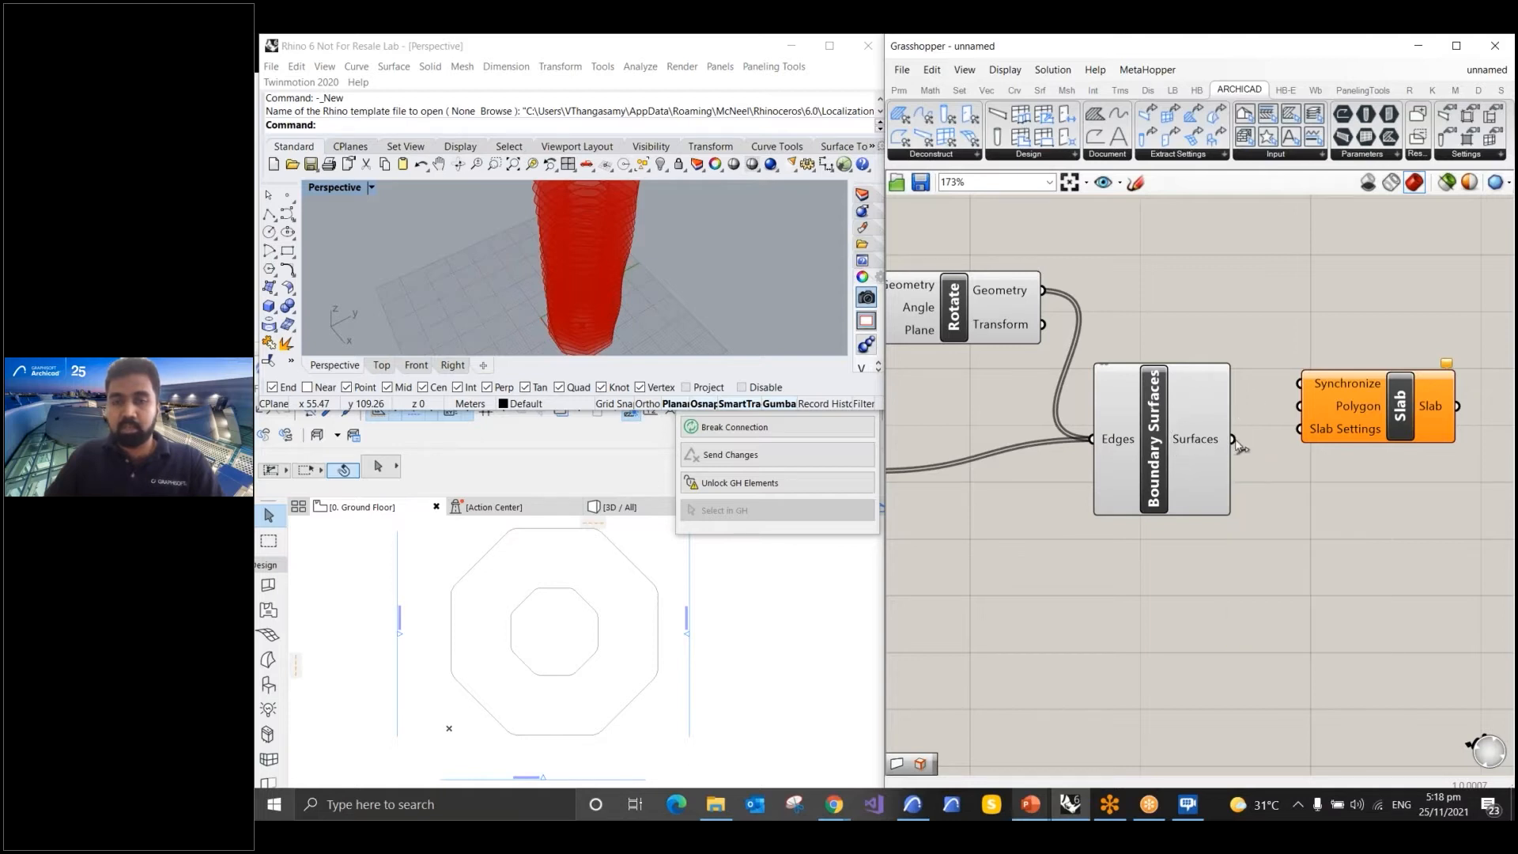
drag(1233, 439, 1298, 405)
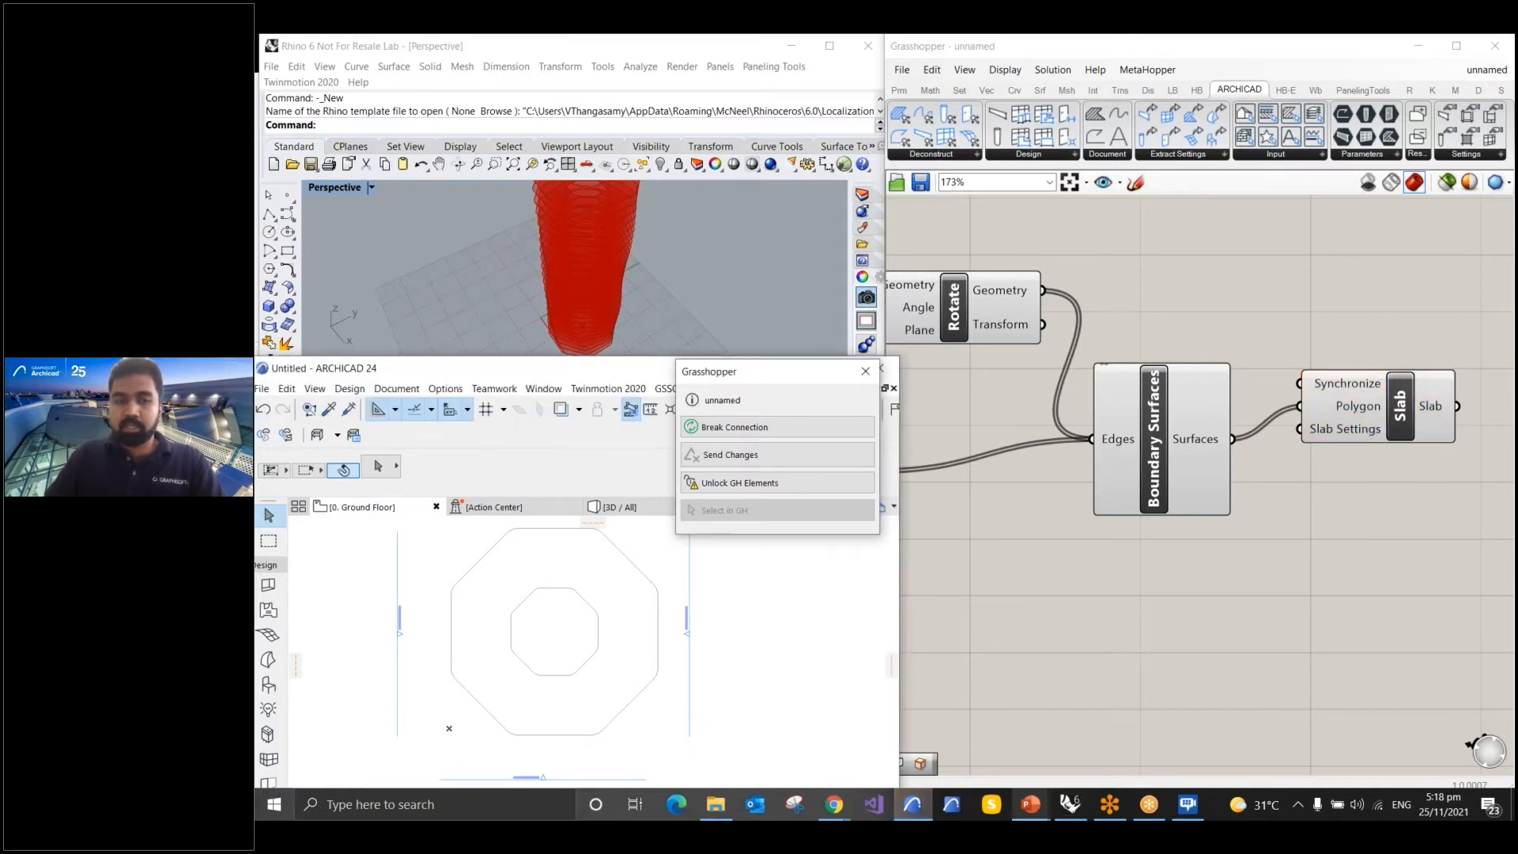
Switch to ARCHICAD and examine the generated slabs of the tower in the 3D view, fitted to the window
click(621, 507)
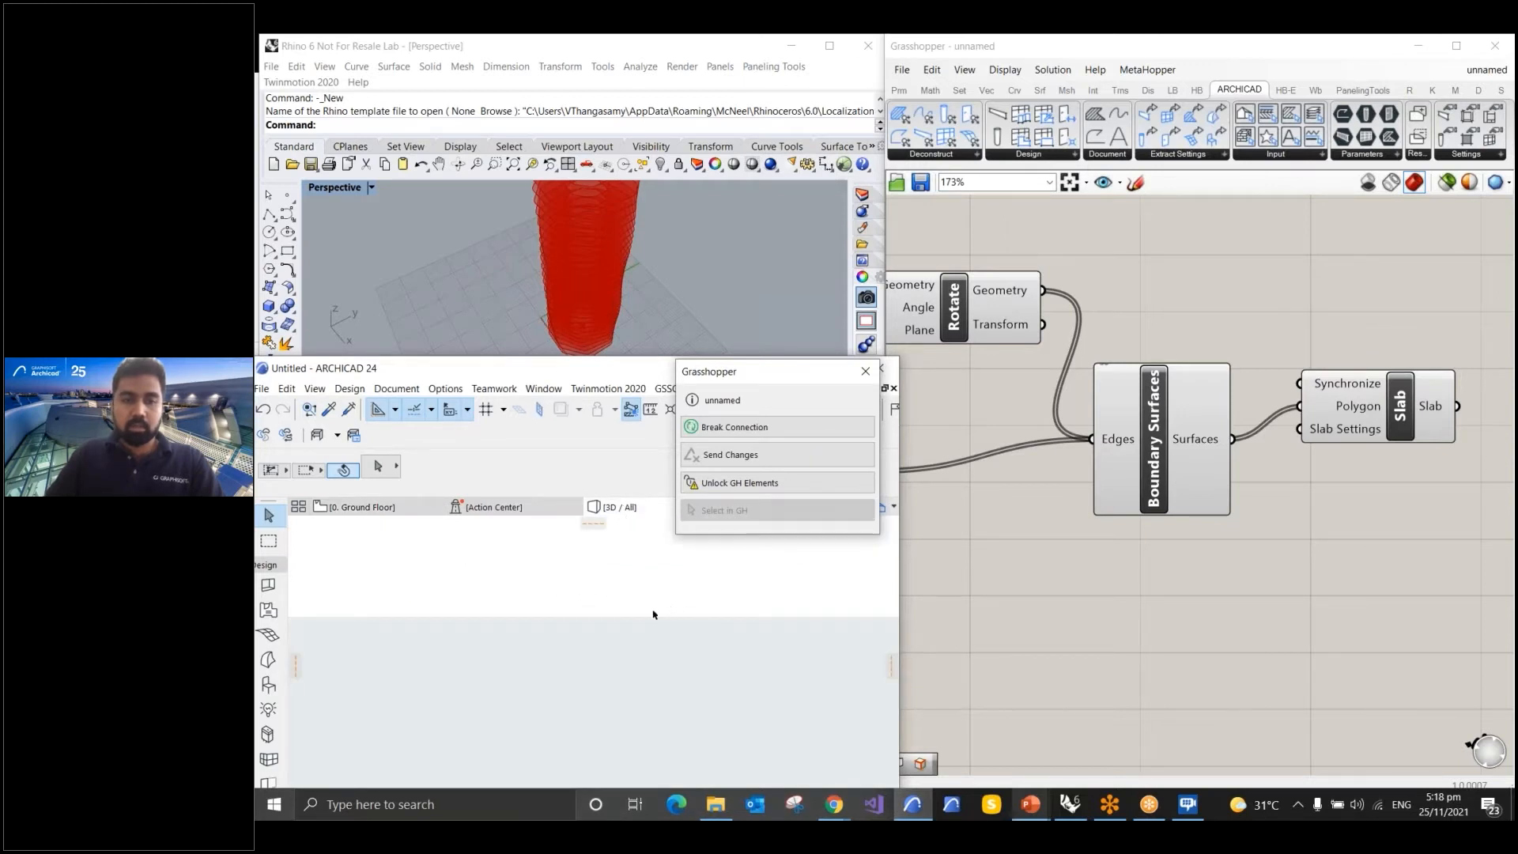
drag(561, 373, 567, 325)
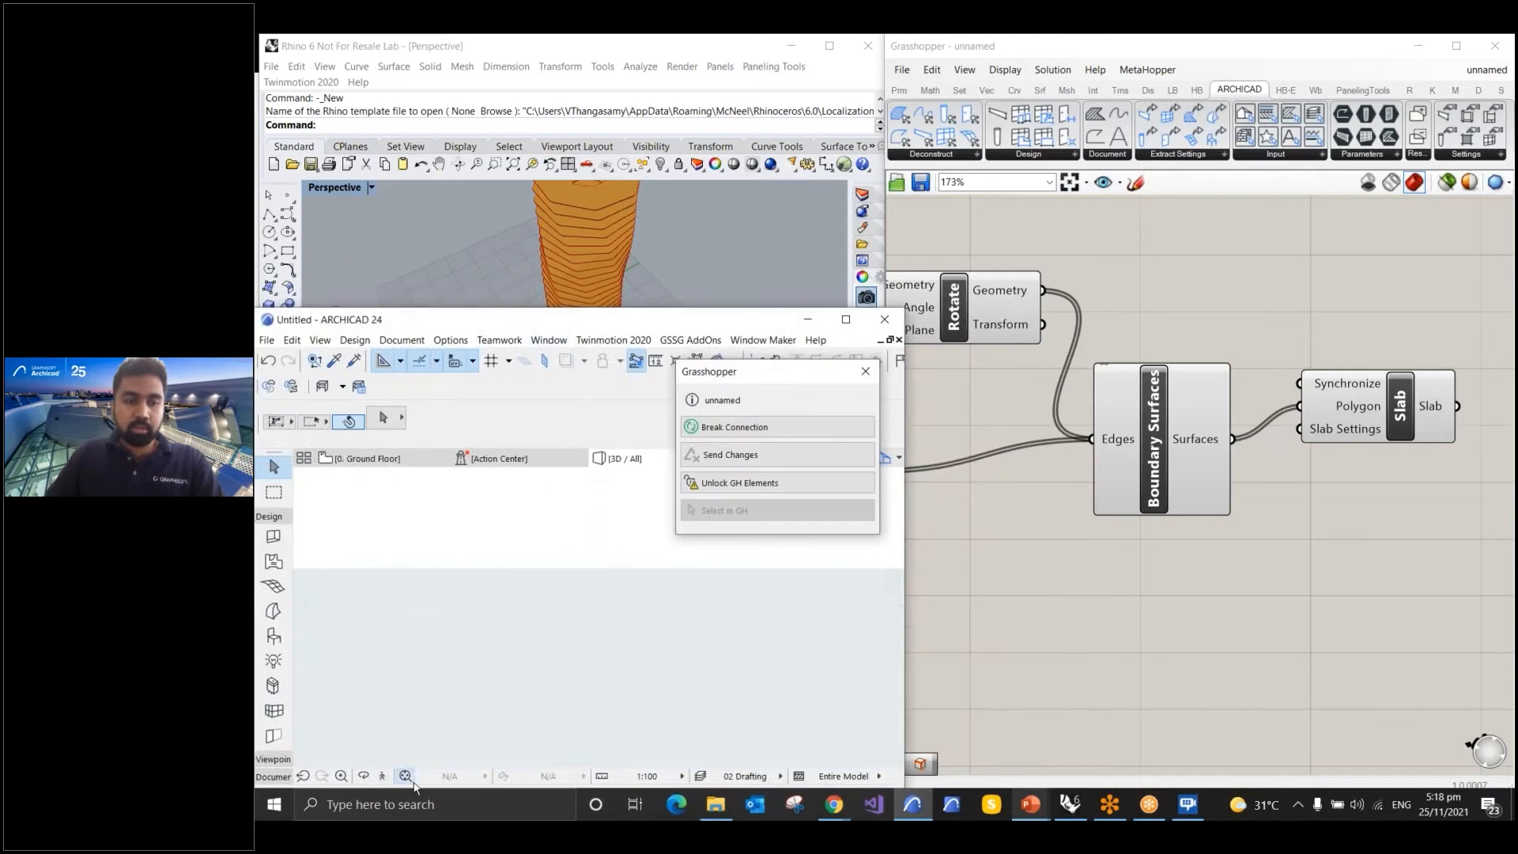
click(412, 781)
drag(766, 764, 605, 553)
shift+middle_drag(606, 539, 559, 575)
drag(560, 576, 617, 593)
scroll(1101, 562, down, 5)
scroll(1242, 496, up, 3)
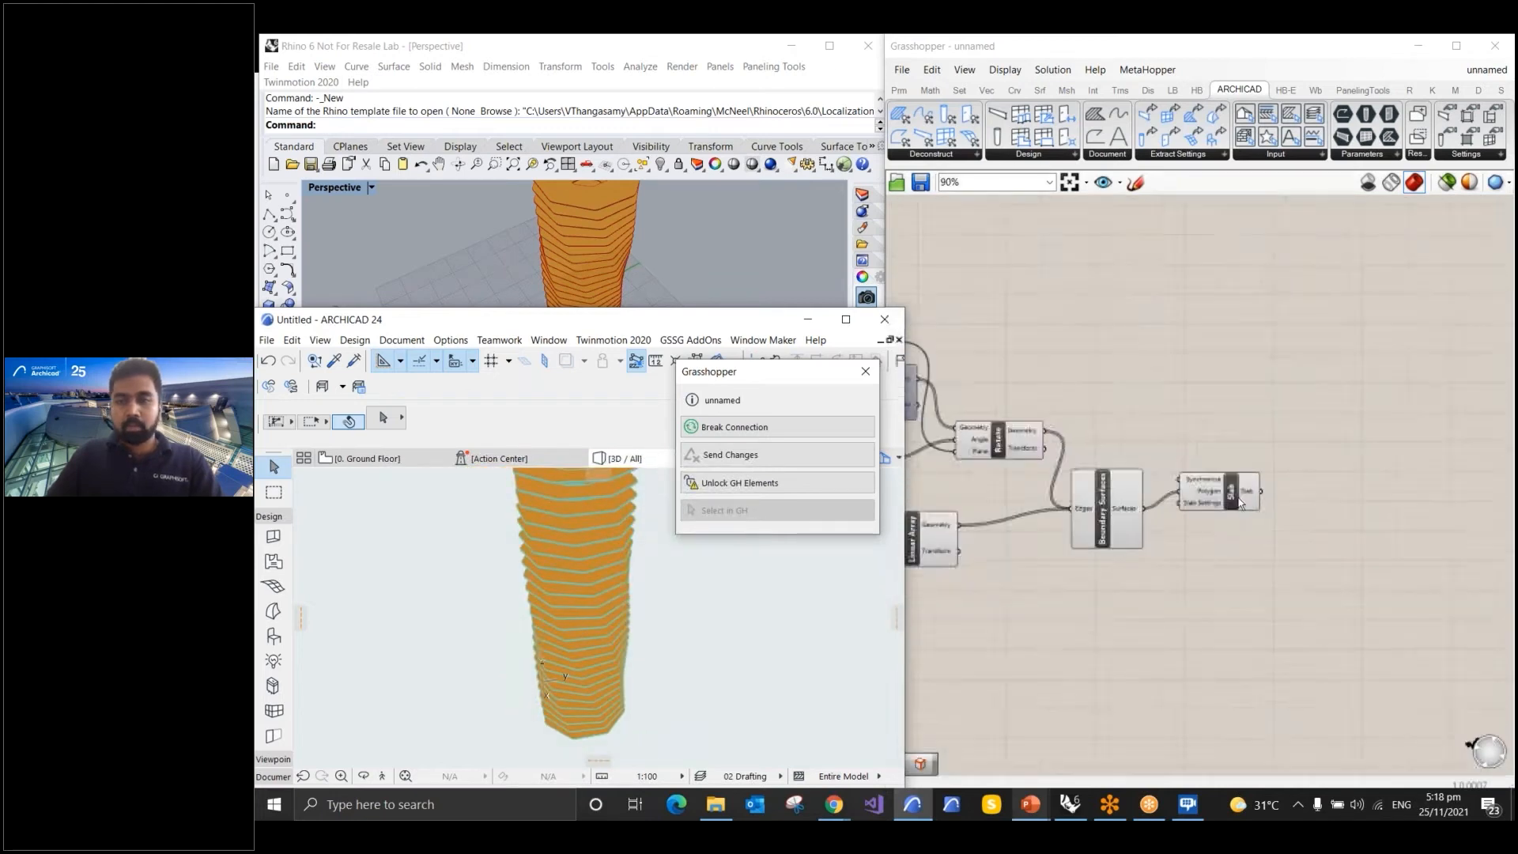
Move the Boundary Surfaces component slightly in Grasshopper to line it up with the Slab component
click(1046, 507)
drag(1048, 507, 1061, 483)
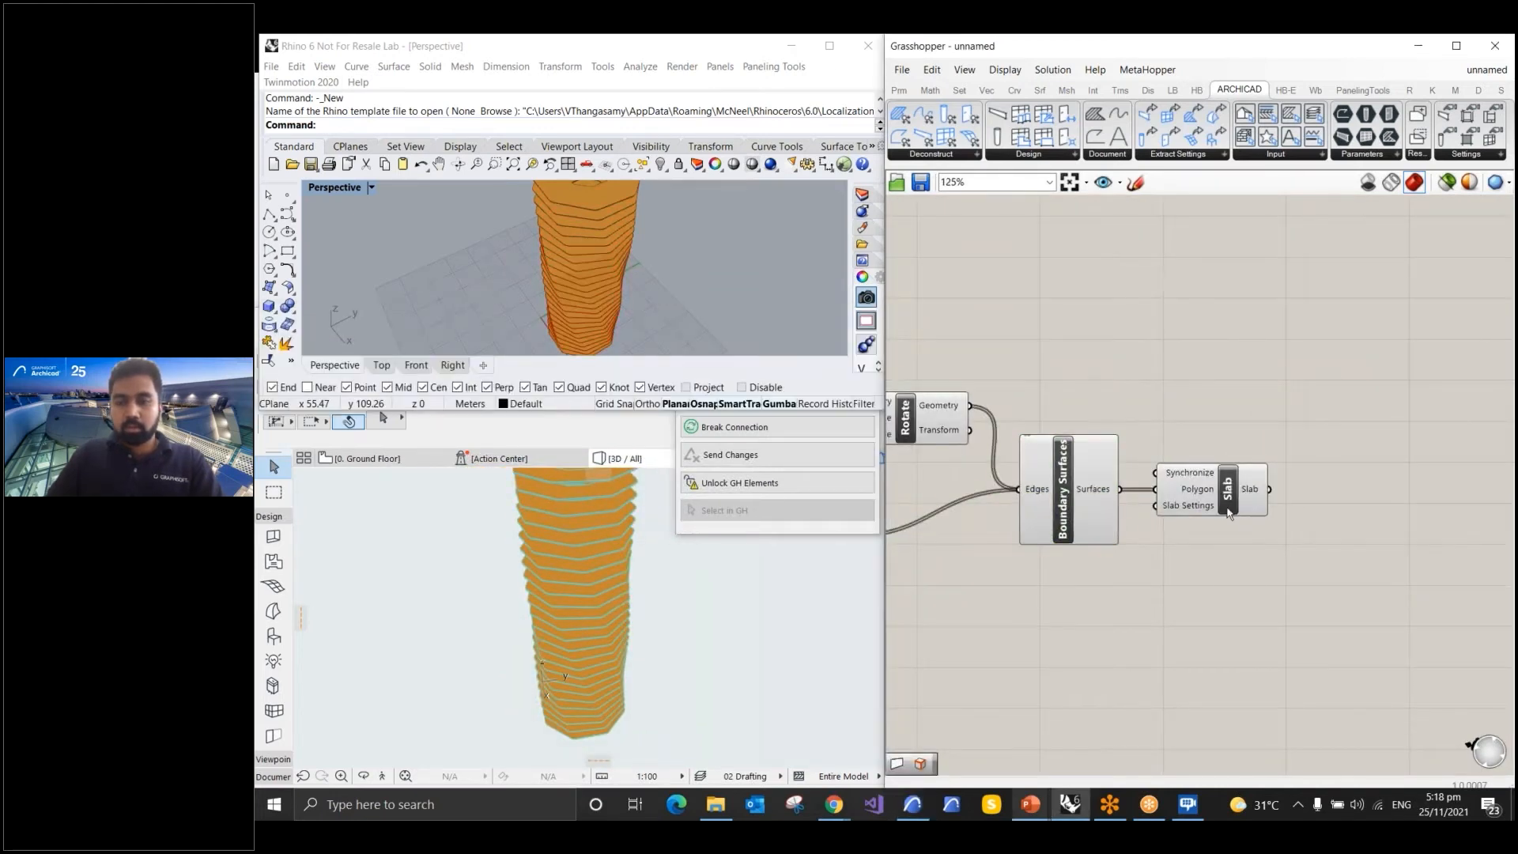
scroll(1141, 462, down, 1)
click(649, 619)
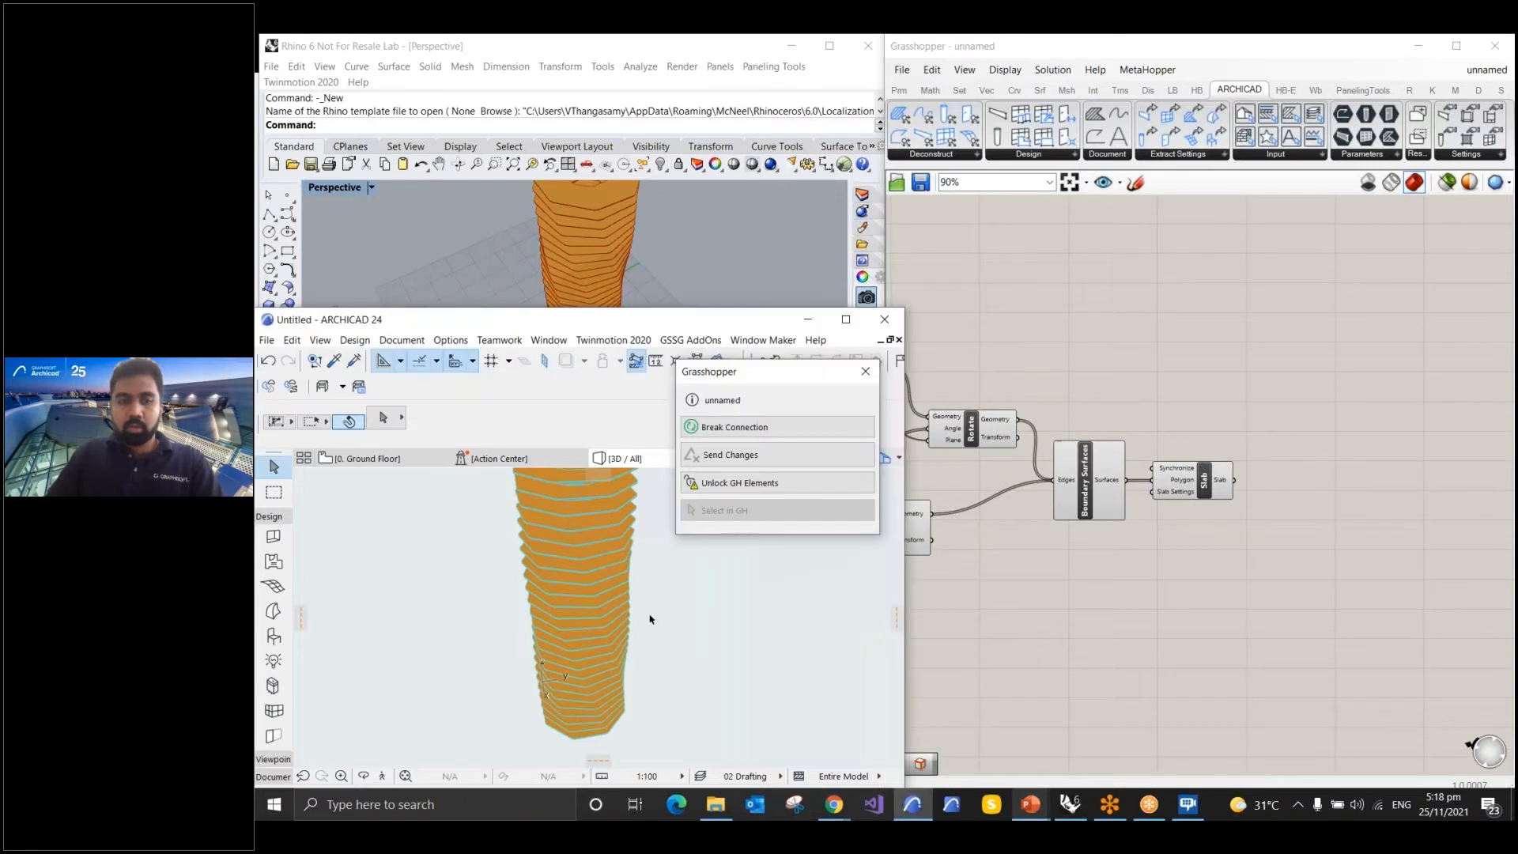
click(646, 608)
click(739, 651)
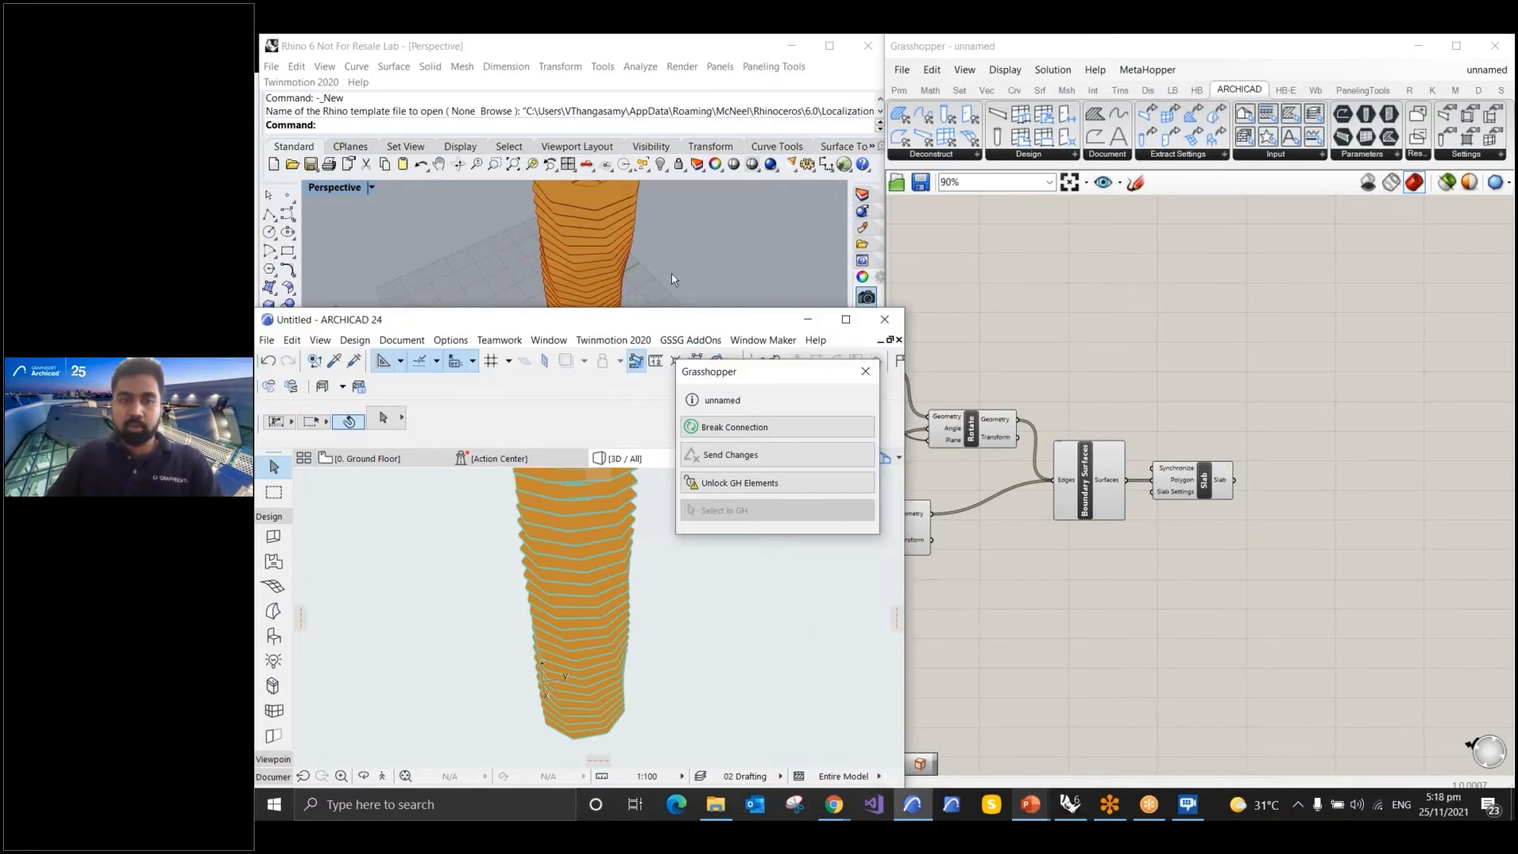
click(749, 251)
Add an ARCHICAD Wall component to the Grasshopper canvas below the Slab component
scroll(1265, 440, down, 2)
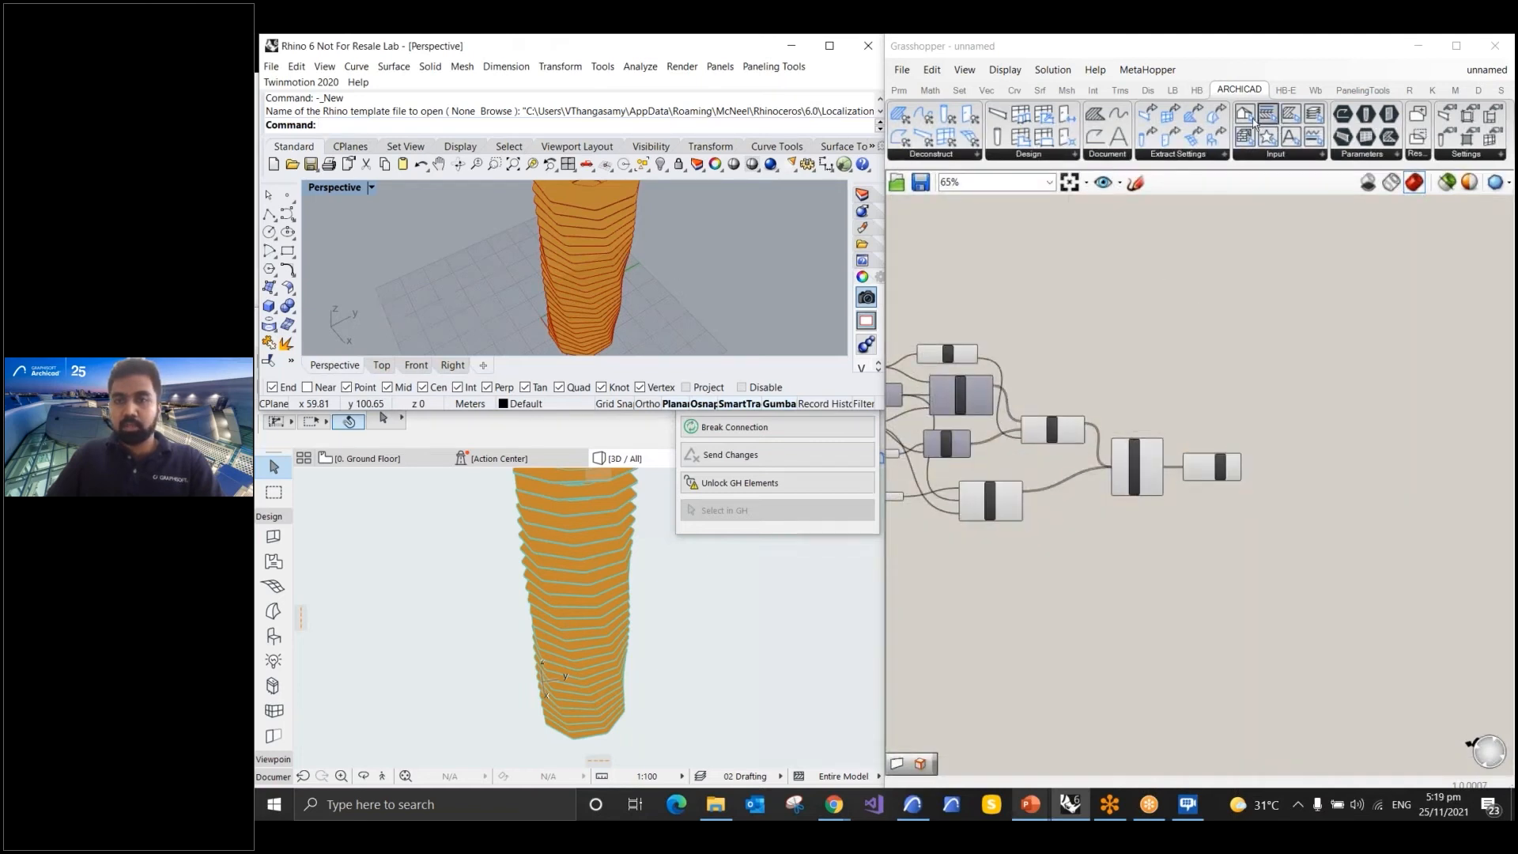
click(1036, 155)
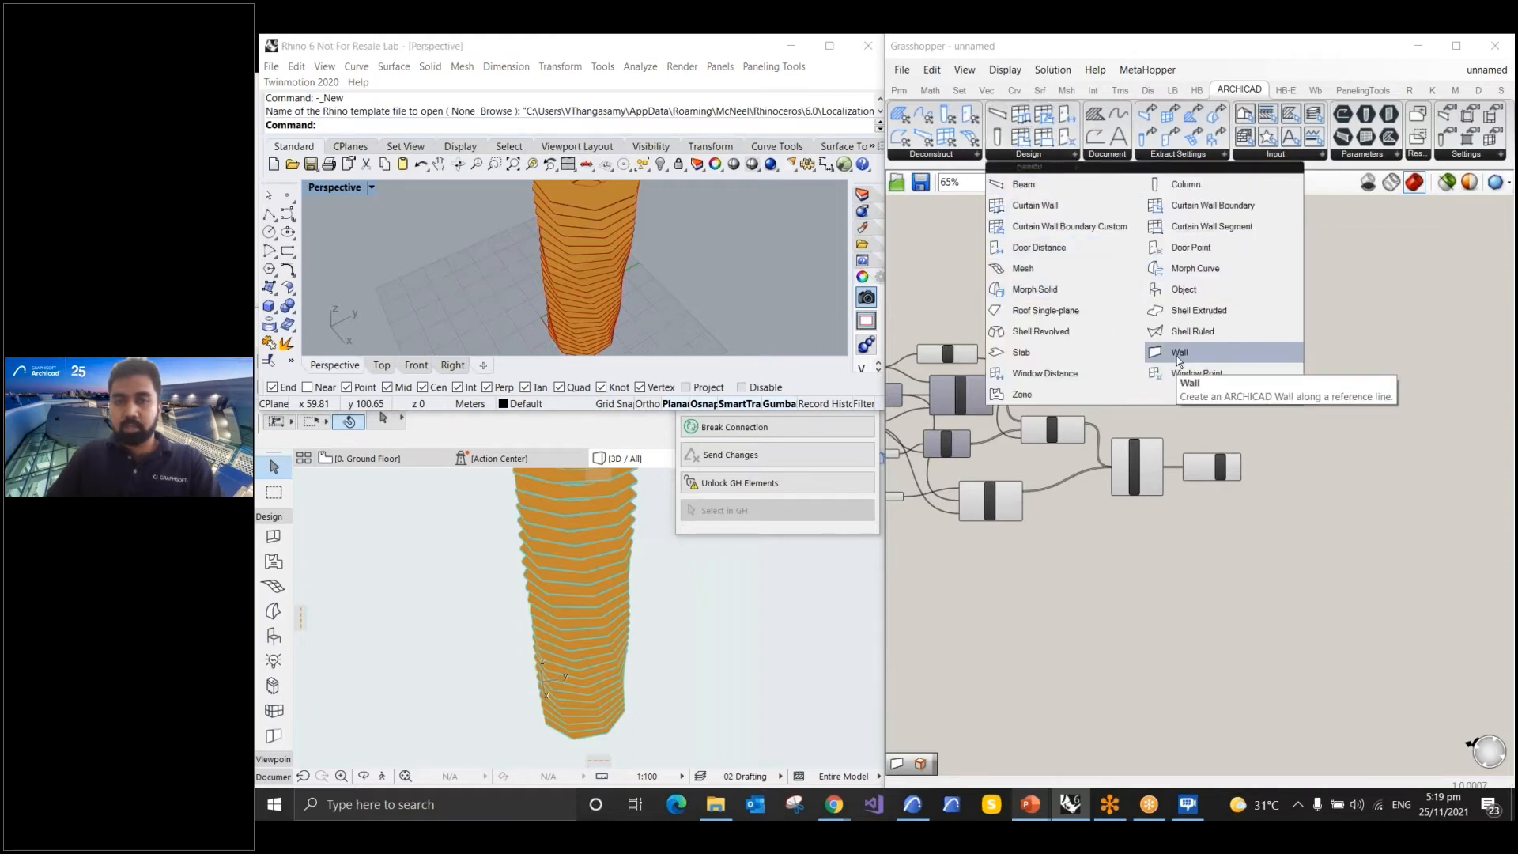
click(1178, 354)
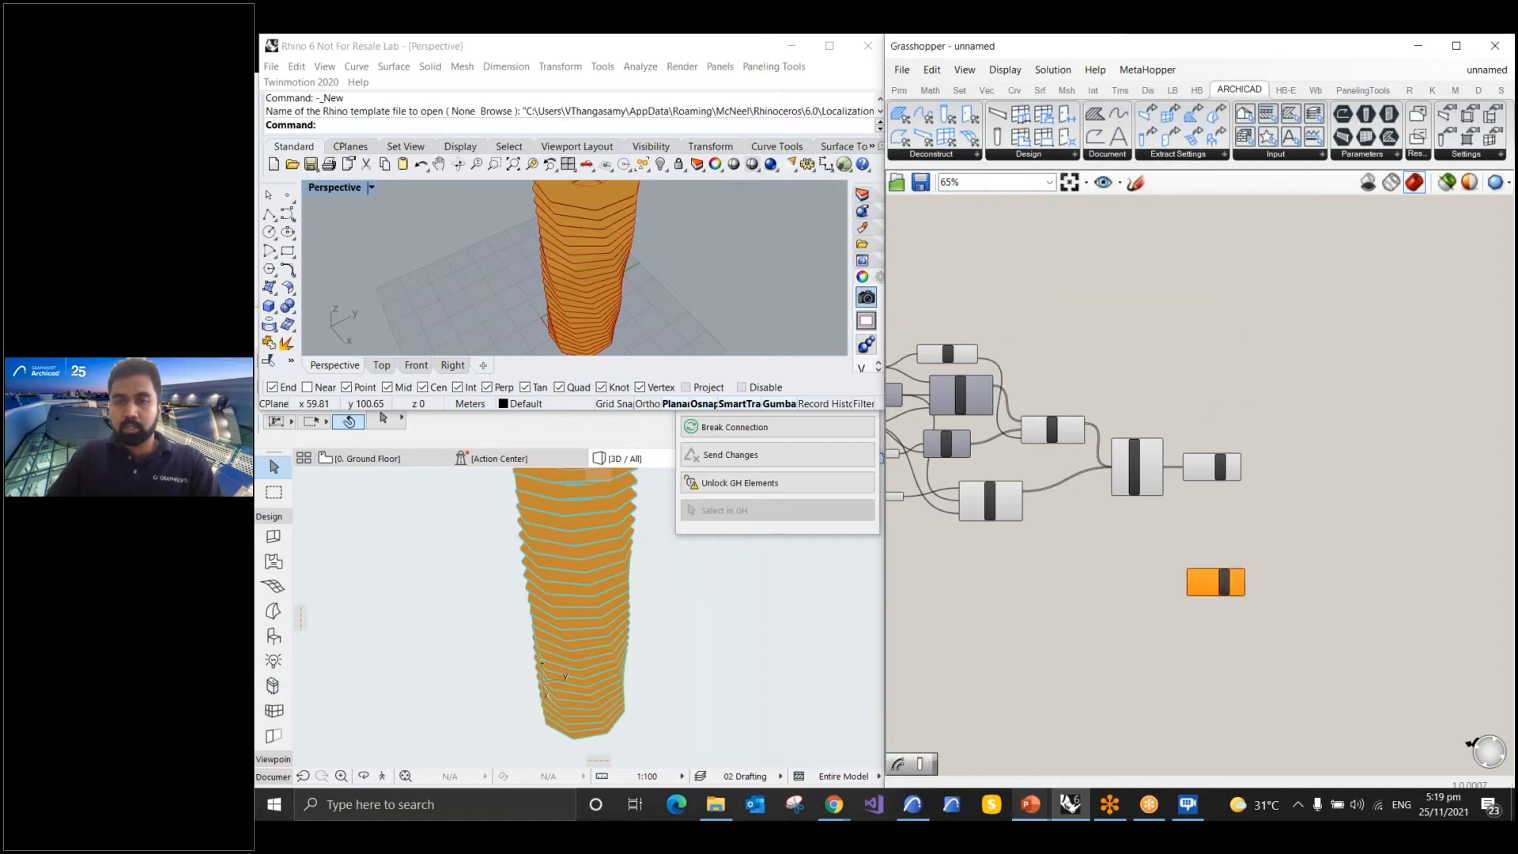
click(1163, 553)
scroll(1162, 556, up, 5)
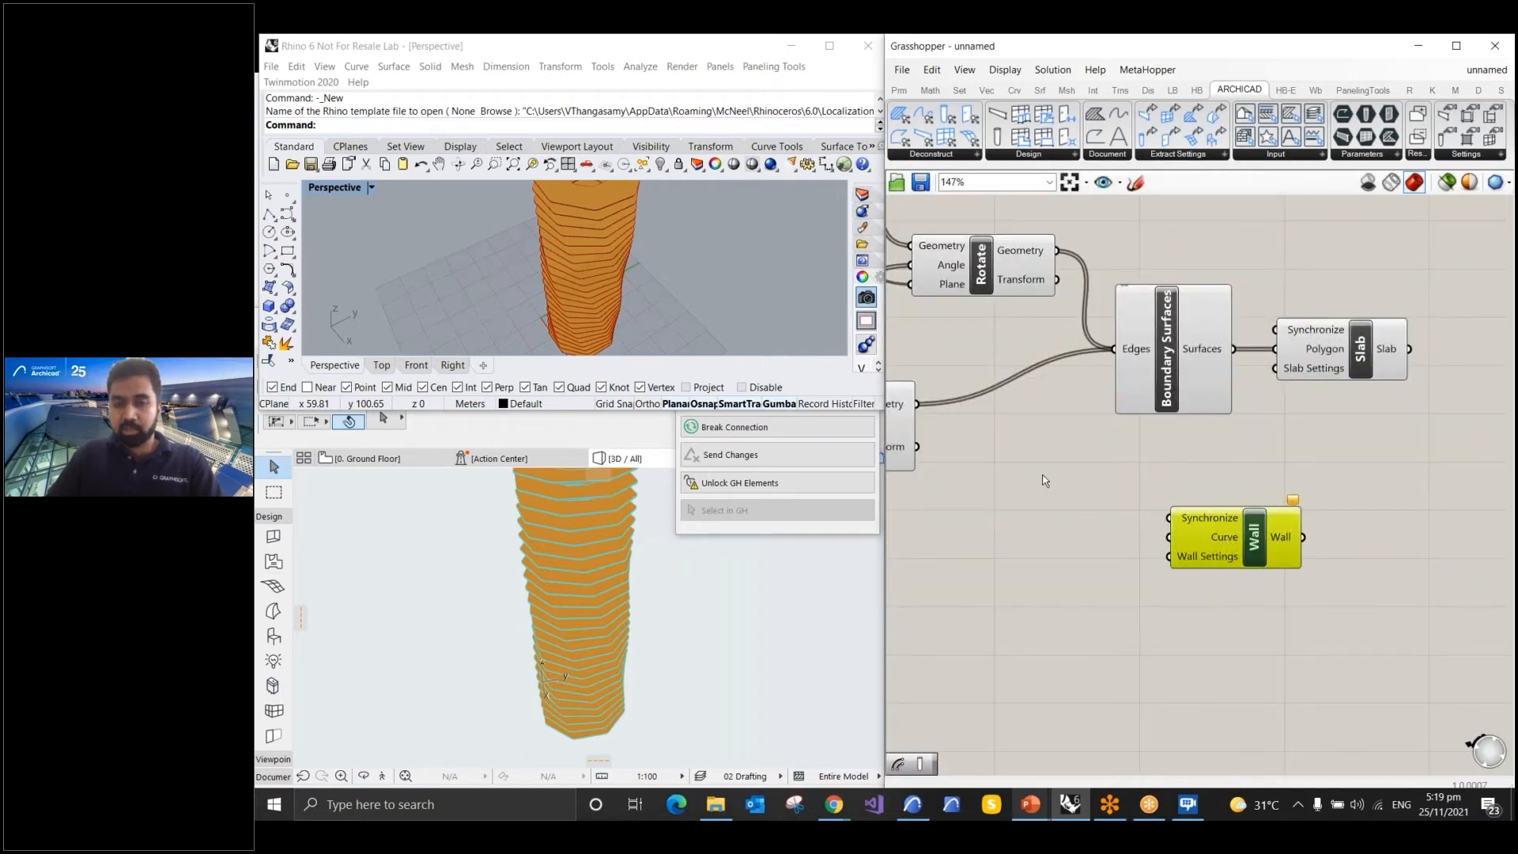
Reposition the Linear Array of the inner octagon and connect its Geometry output to the Wall component's Curve input
scroll(1073, 459, down, 1)
click(917, 427)
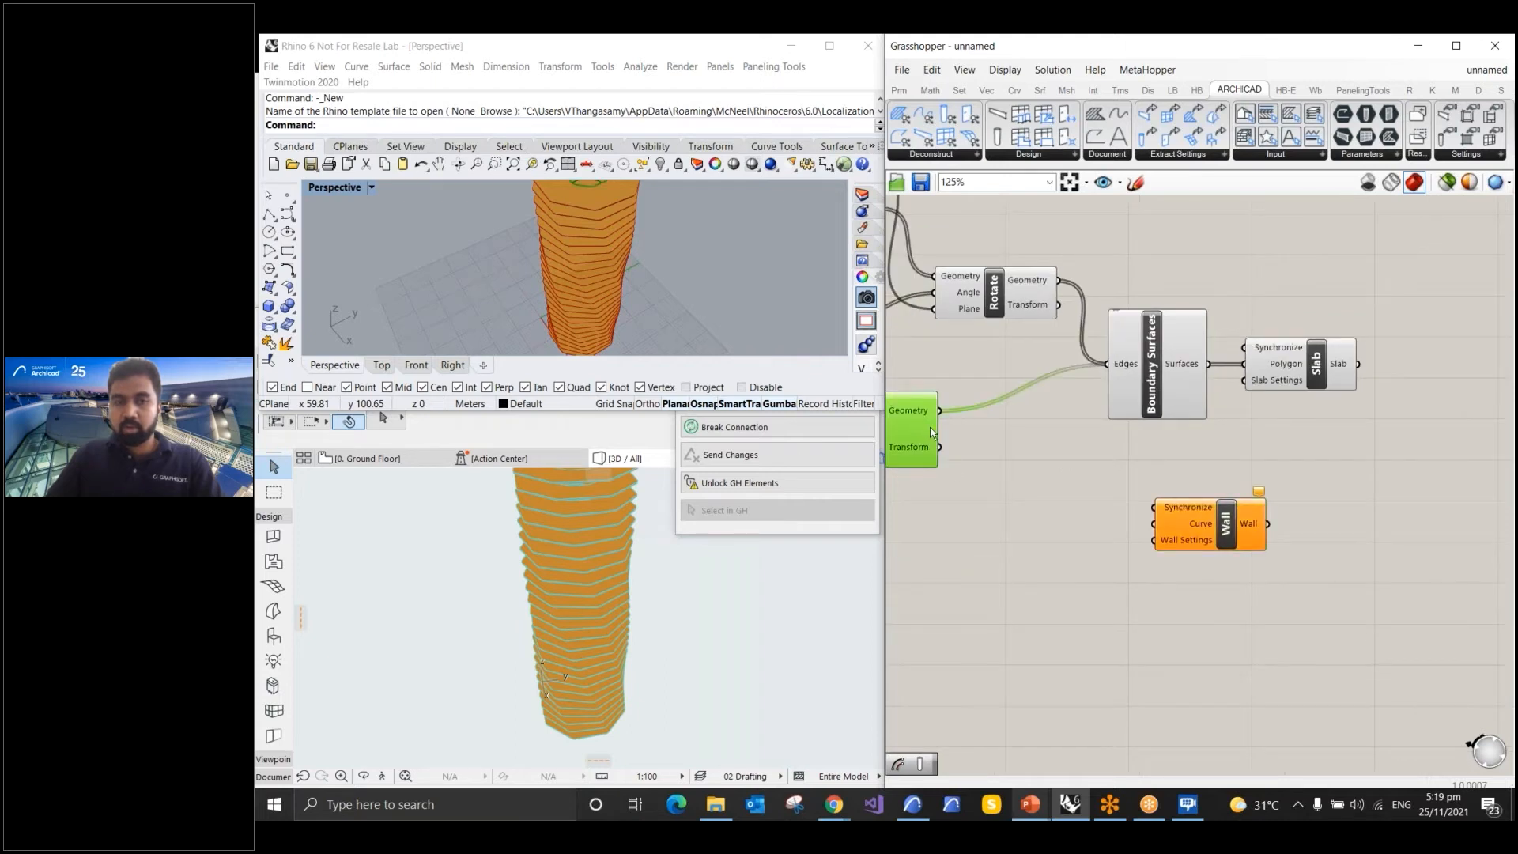
drag(932, 421, 1027, 423)
scroll(1130, 430, down, 4)
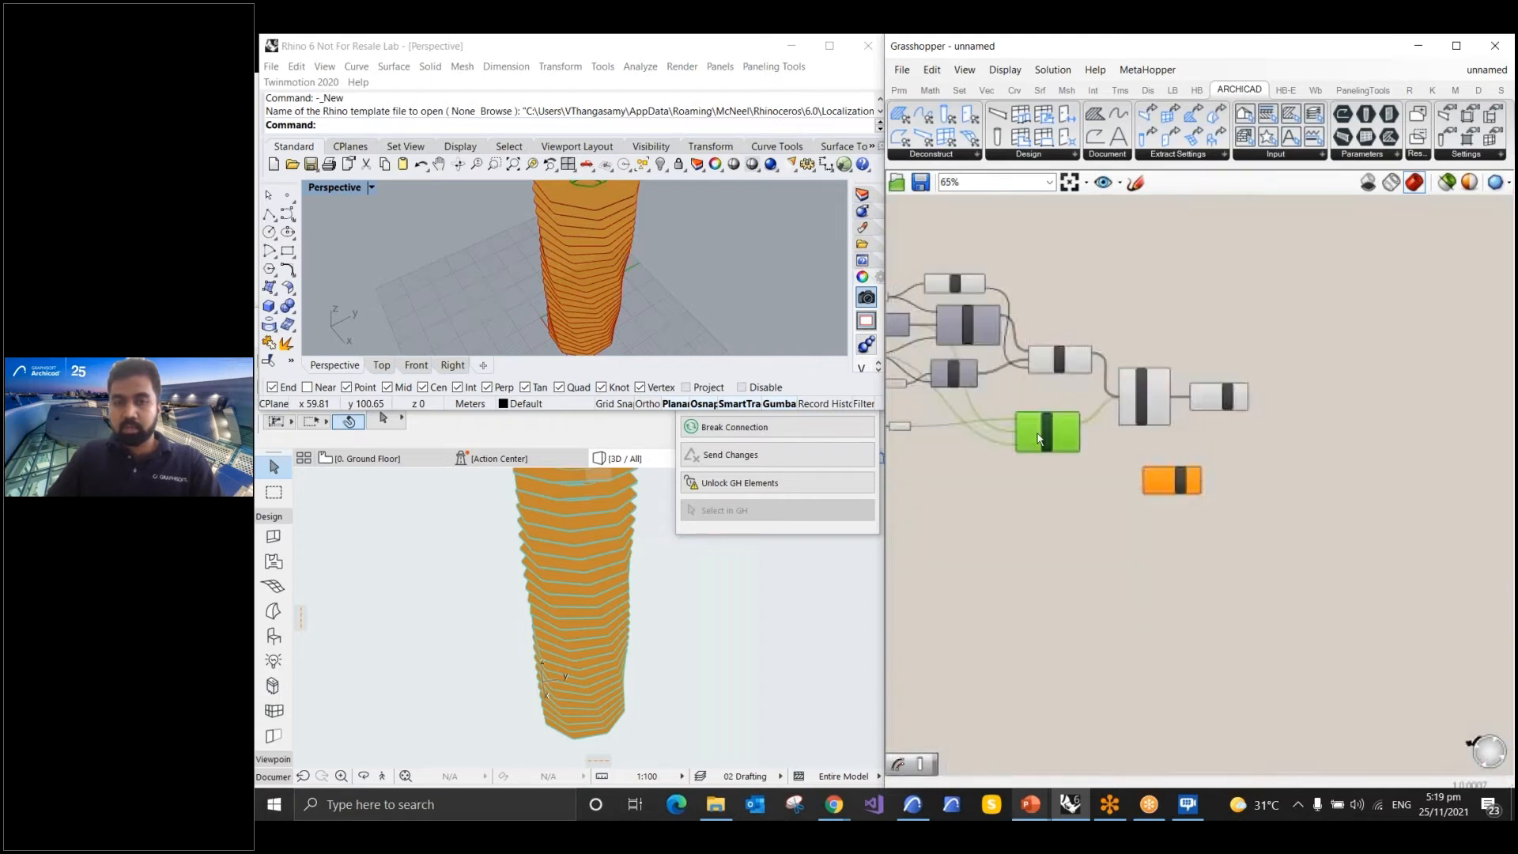
scroll(1033, 396, up, 4)
click(1043, 345)
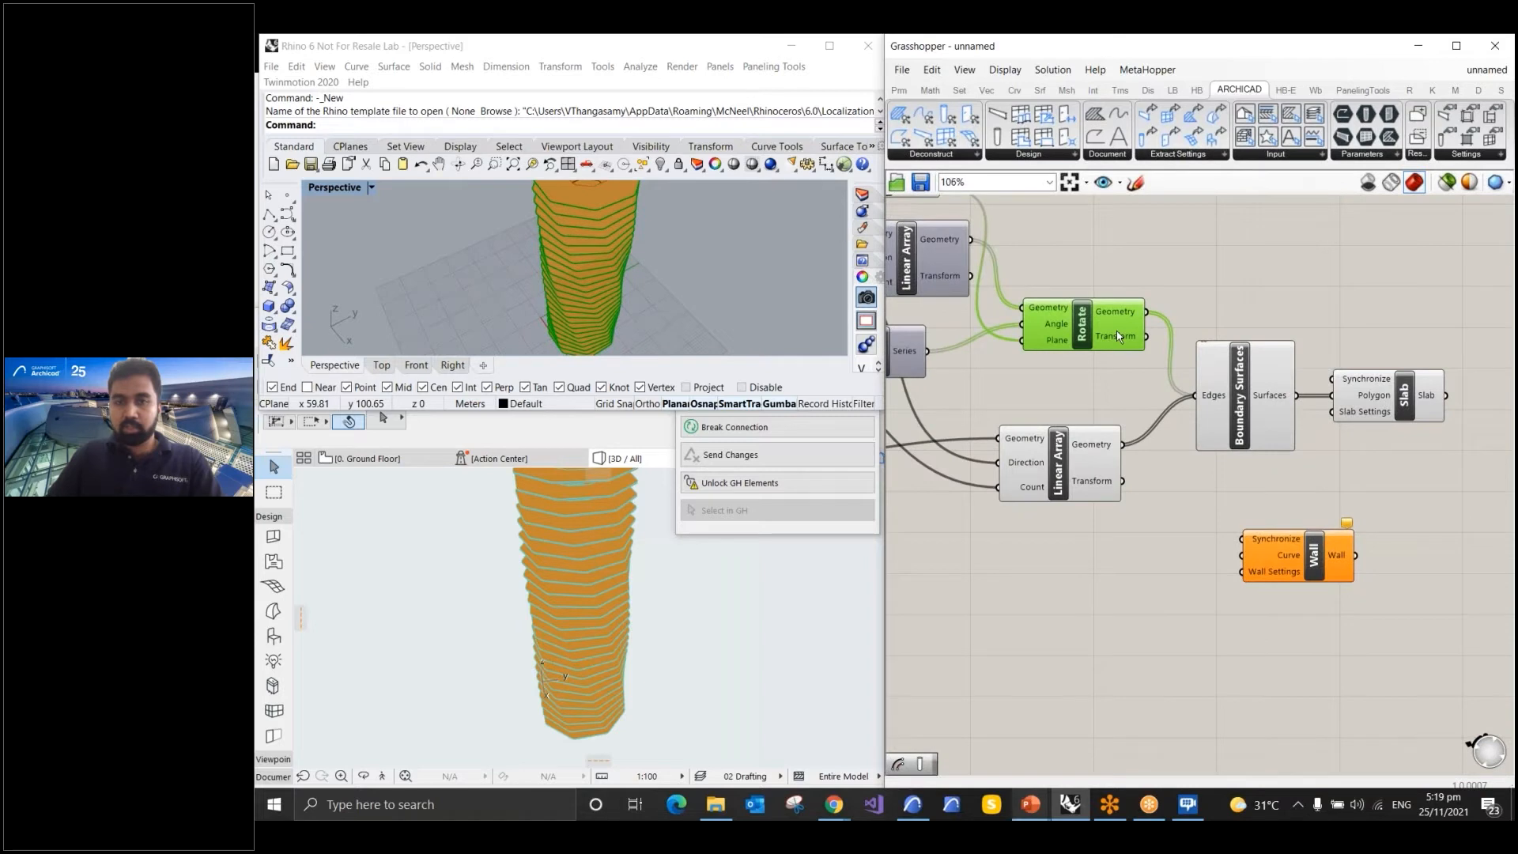
scroll(1118, 336, down, 1)
click(1074, 460)
drag(1075, 460, 1052, 460)
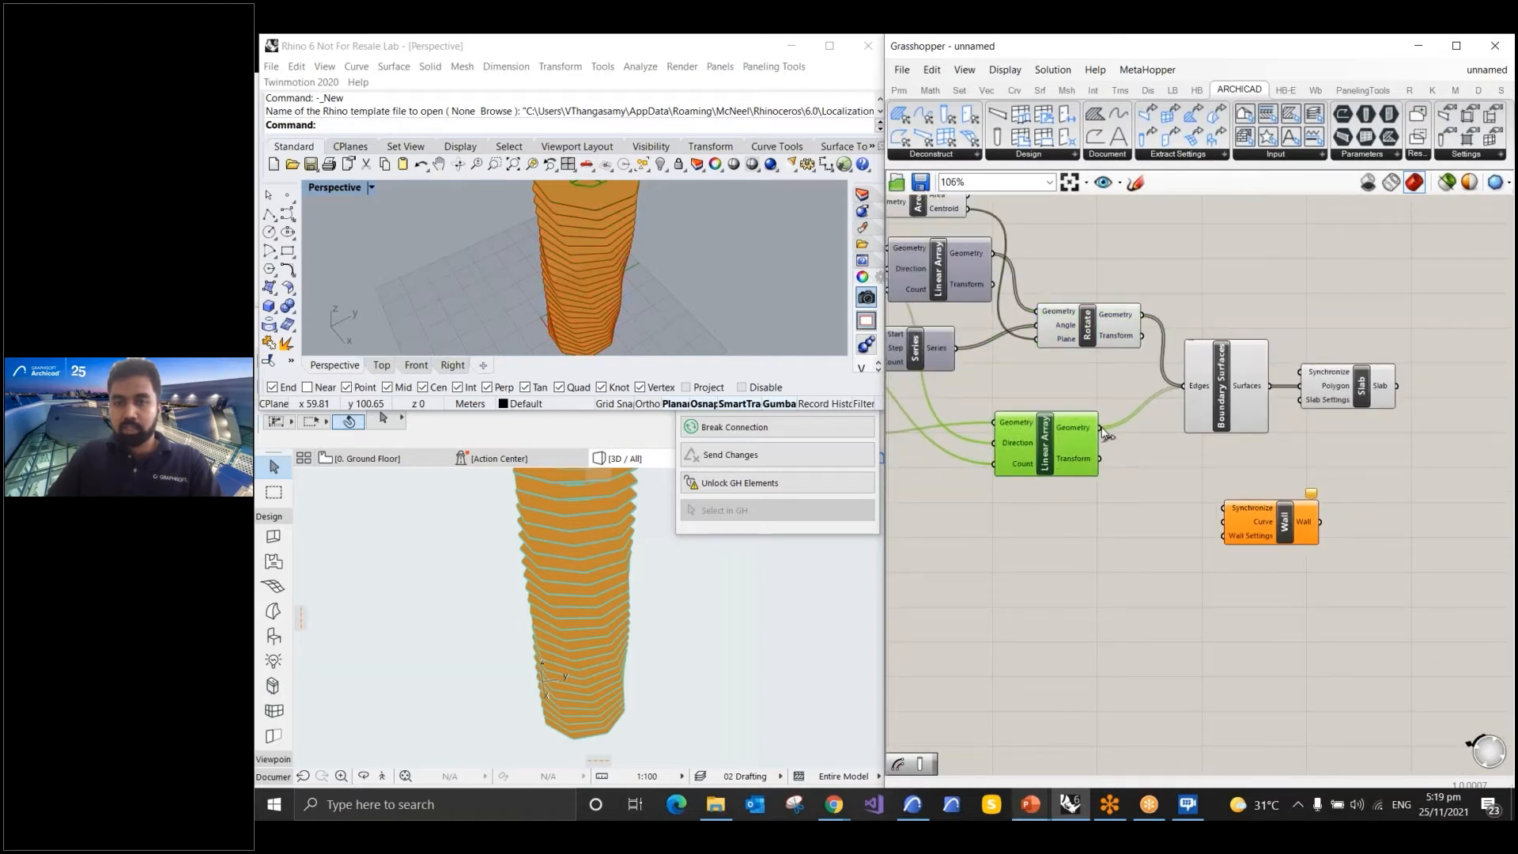
drag(1100, 428, 1218, 531)
scroll(1273, 569, up, 3)
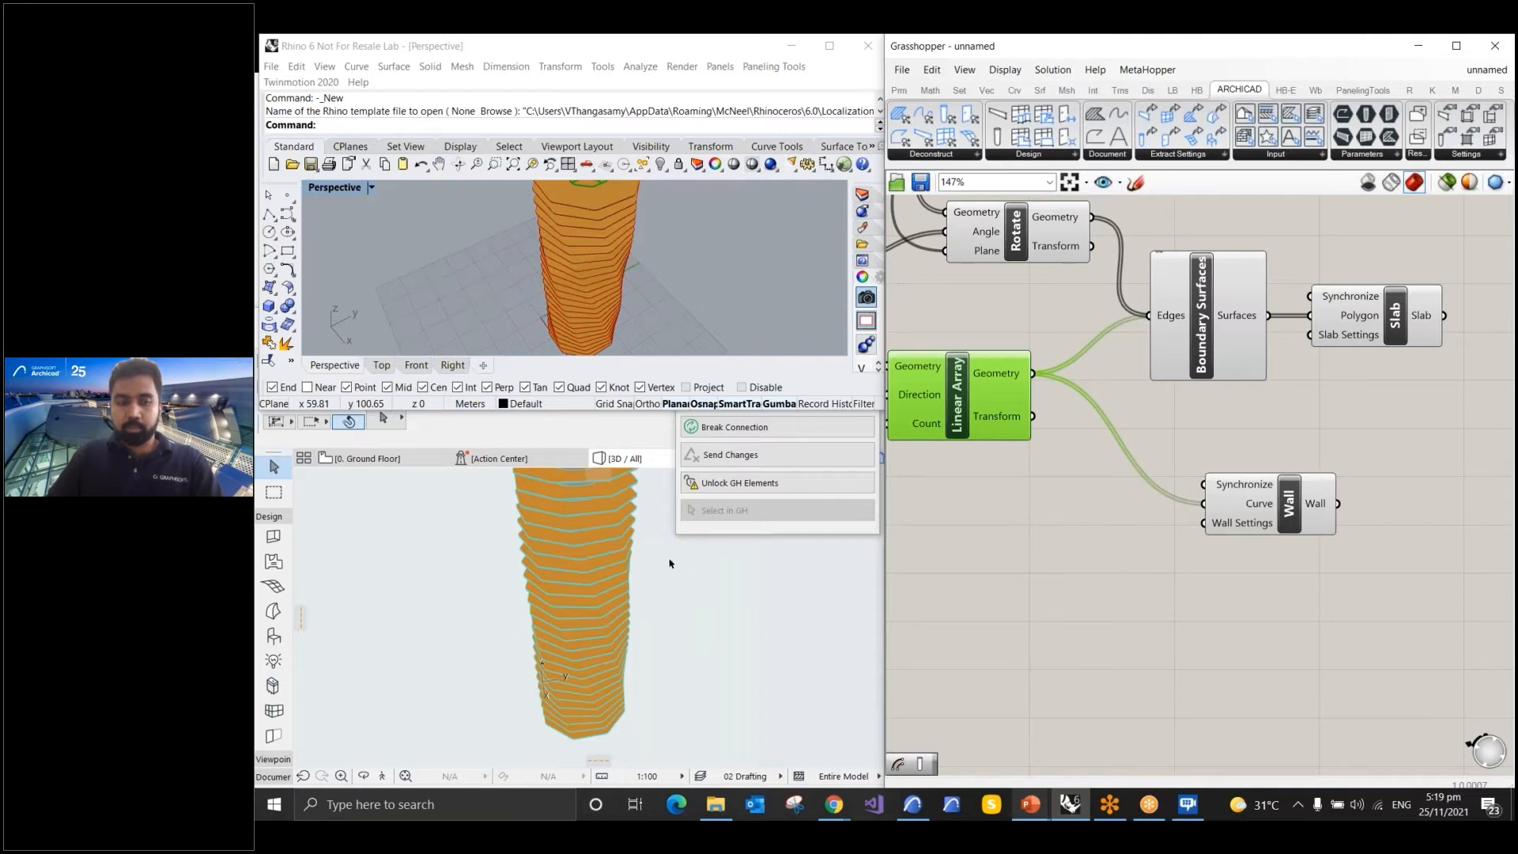
Examine the core walls at the top of the tower in the ARCHICAD 3D view
click(664, 628)
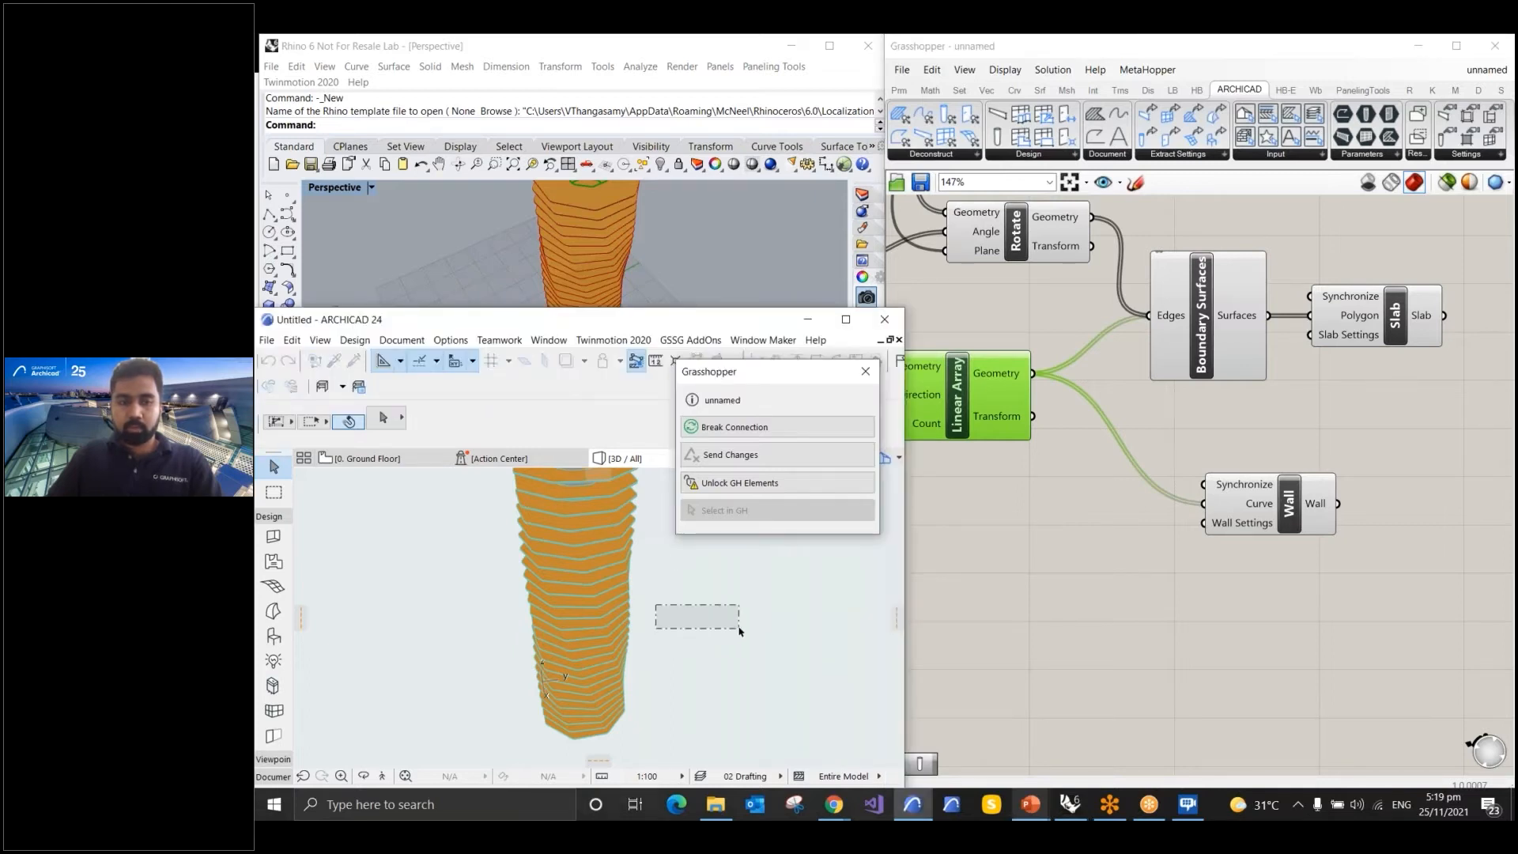
drag(655, 597, 649, 679)
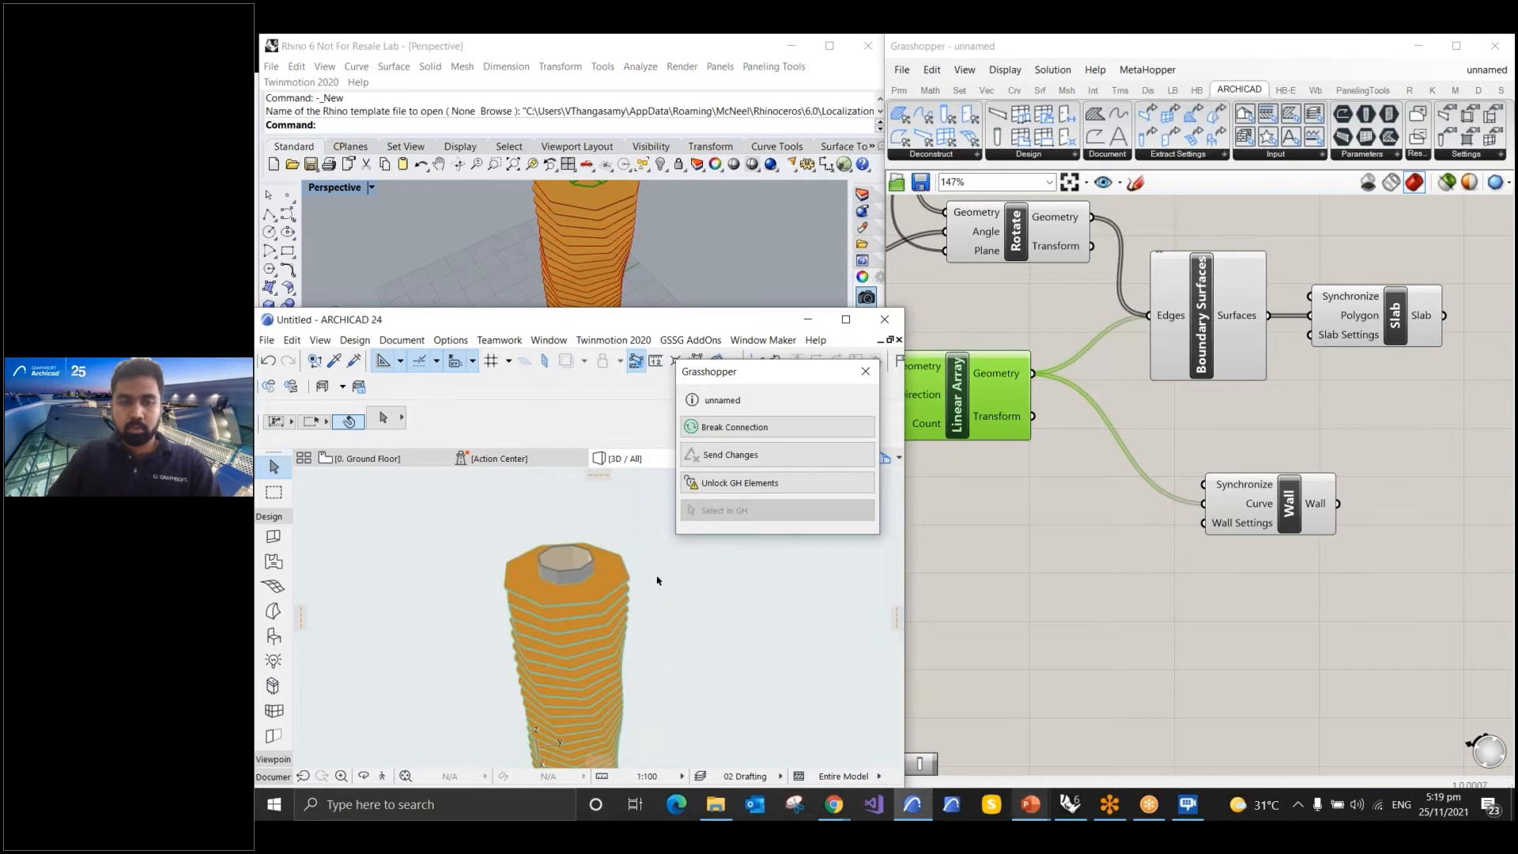
shift+middle_drag(657, 576, 655, 672)
scroll(598, 575, up, 5)
scroll(598, 574, up, 3)
shift+middle_drag(598, 575, 563, 555)
scroll(581, 618, down, 3)
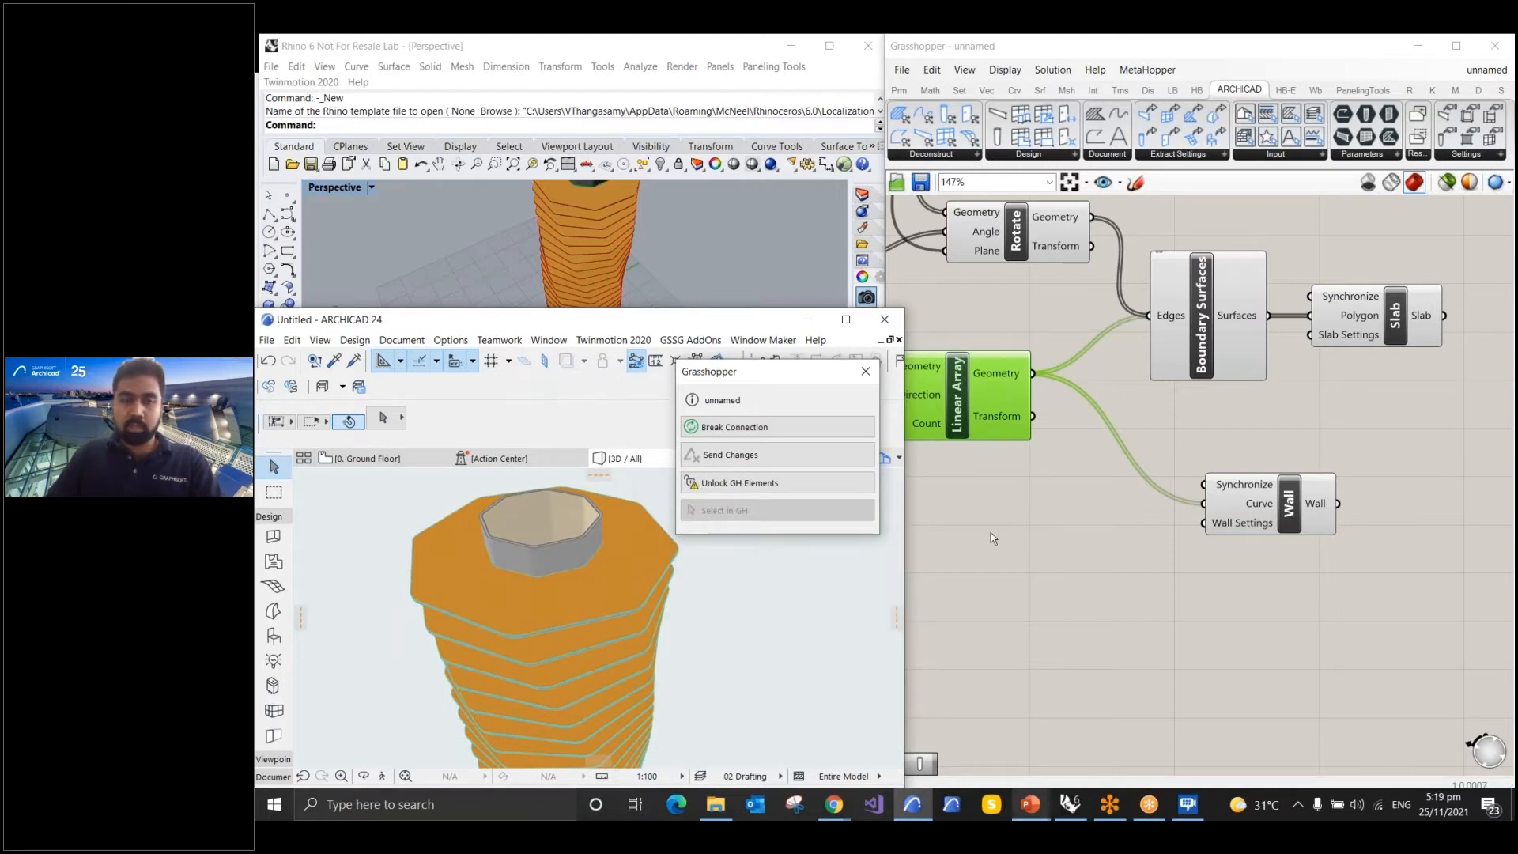
Add a Cull Index component to the Grasshopper canvas near the Wall component
click(963, 94)
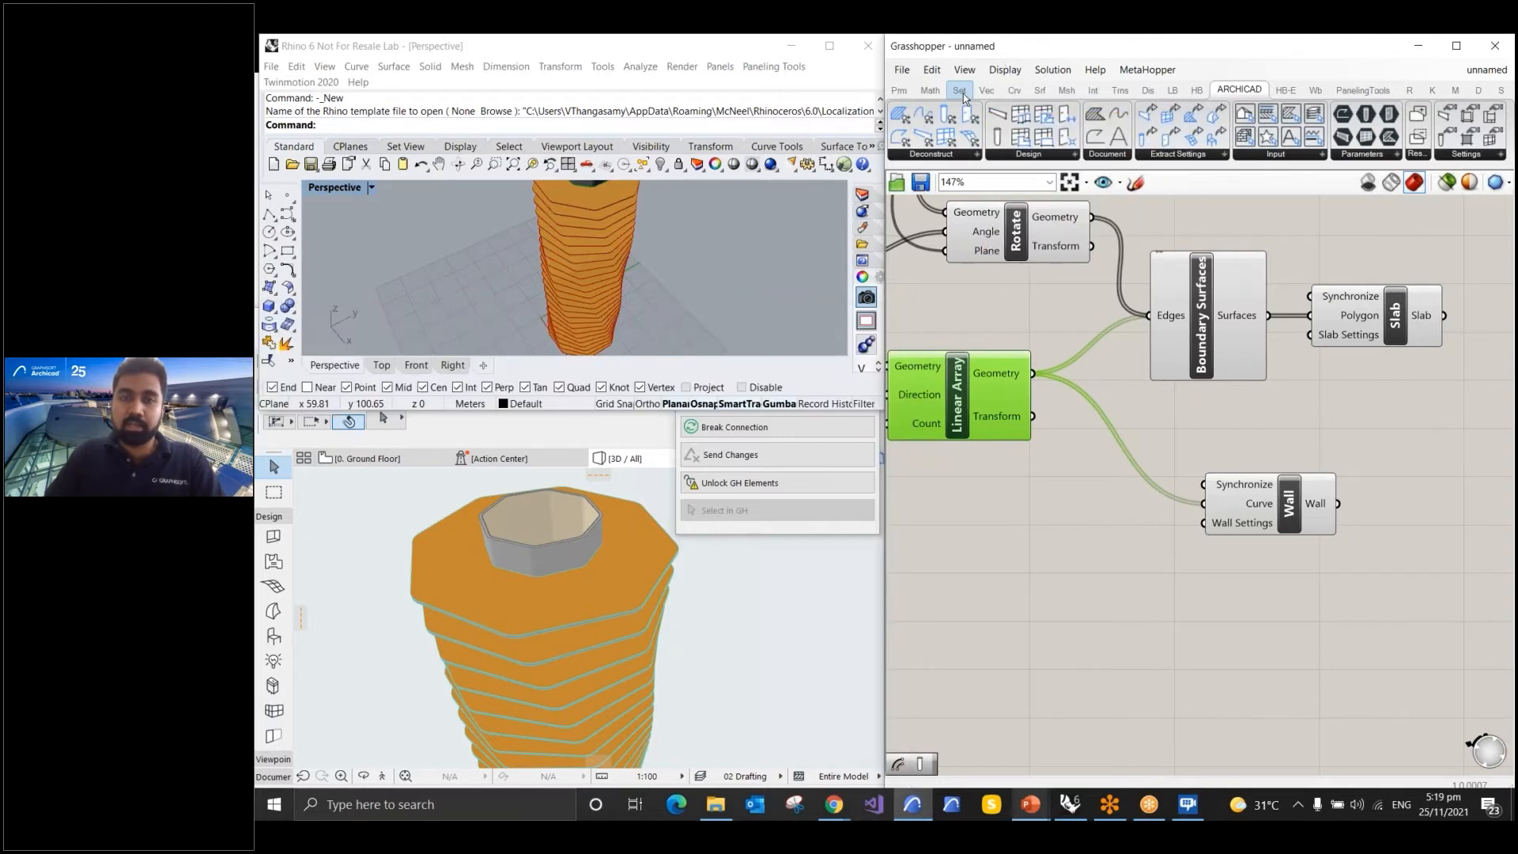
click(1030, 155)
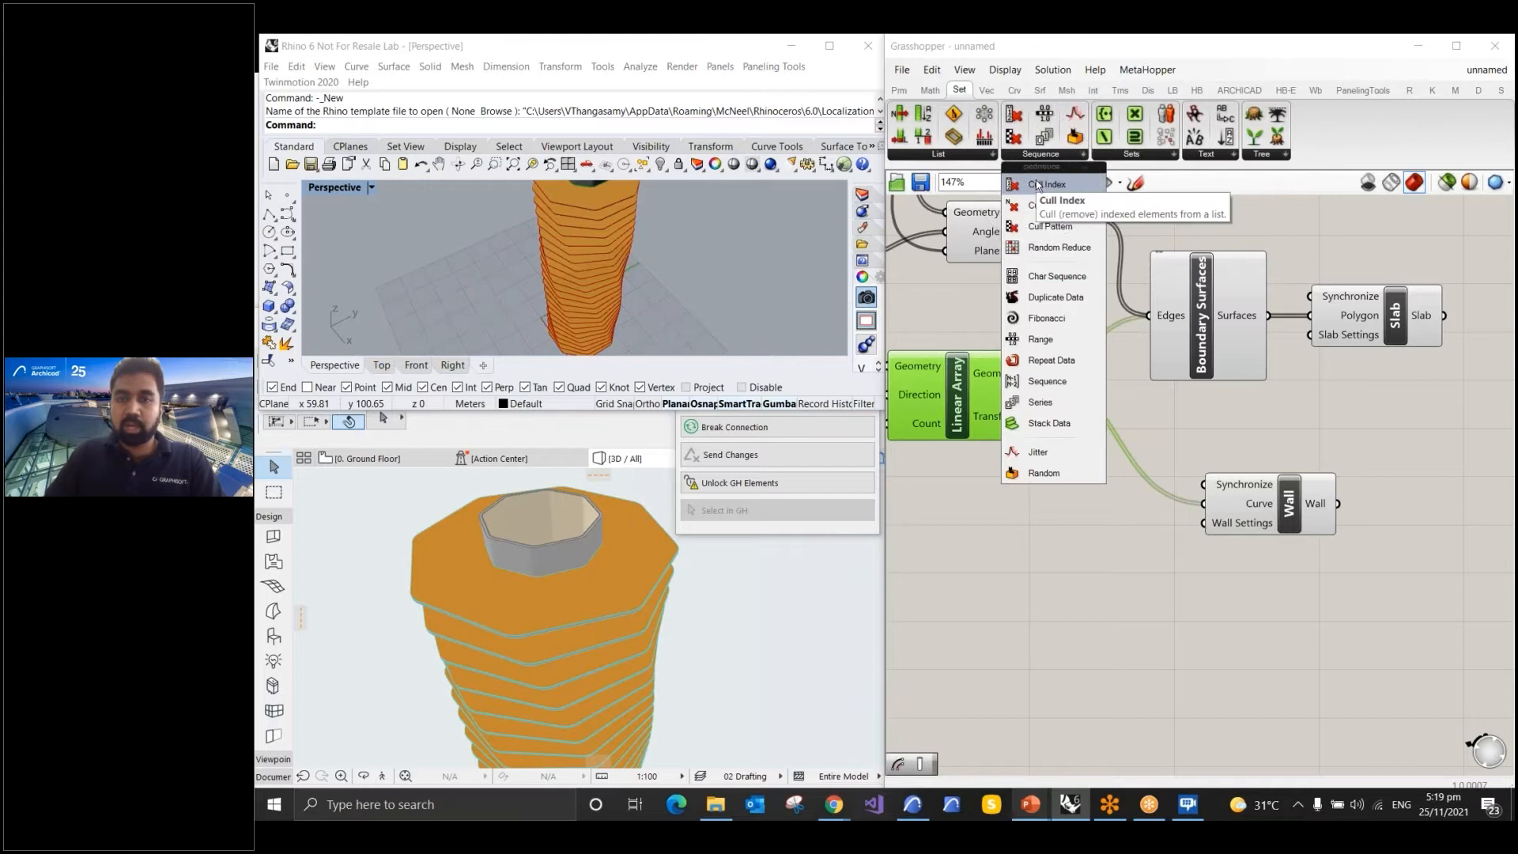
click(1037, 185)
click(1379, 461)
drag(1379, 461, 1422, 526)
Place the Cull Index component between the inner octagon's Linear Array and the Wall component, moving Wall farther away to make room
scroll(1350, 452, down, 4)
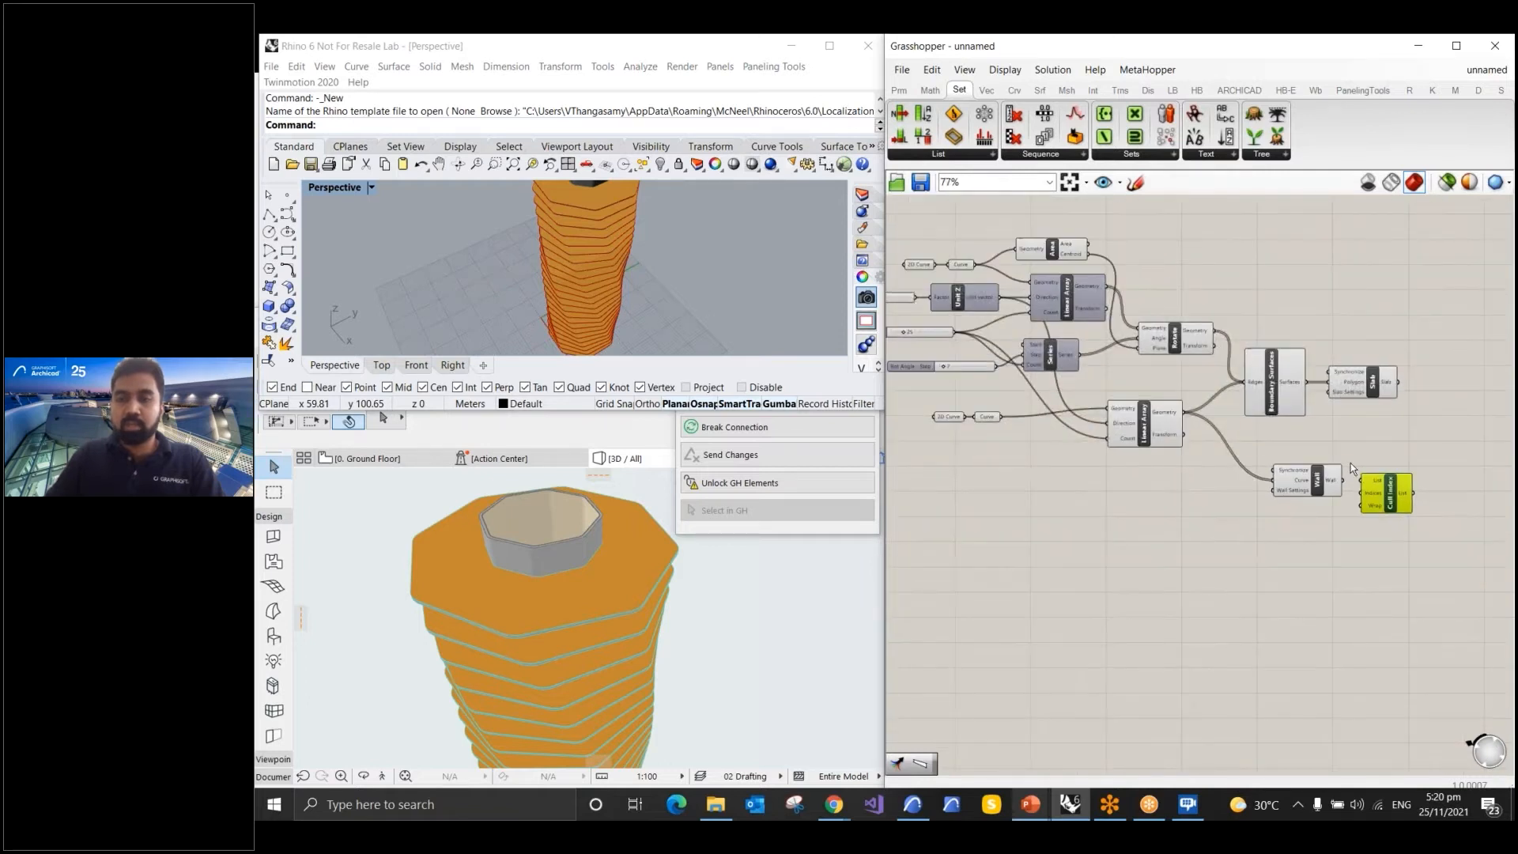
scroll(1350, 463, up, 4)
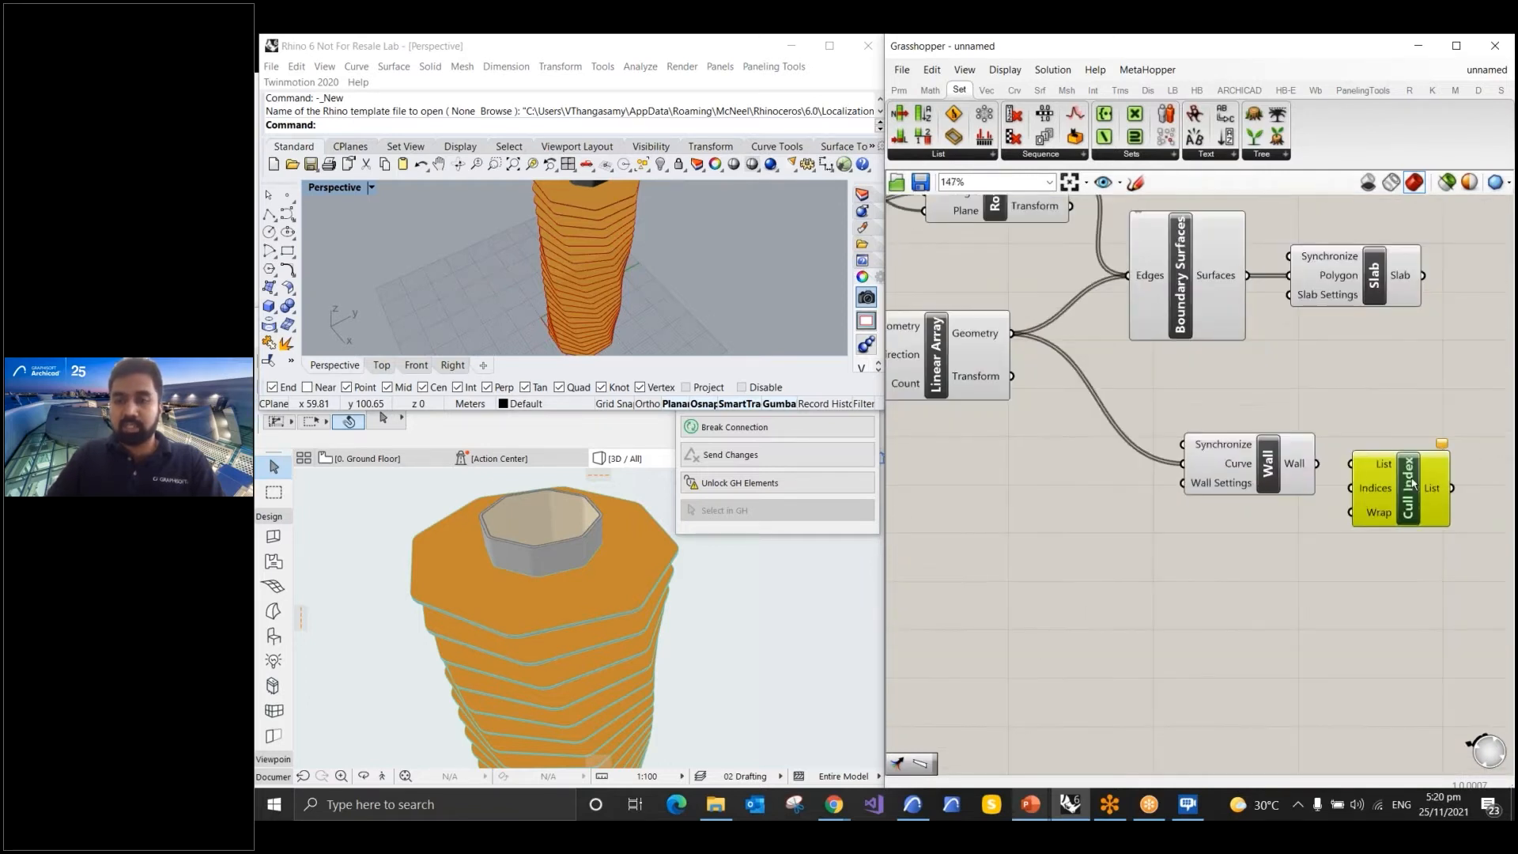
drag(1415, 504, 1117, 430)
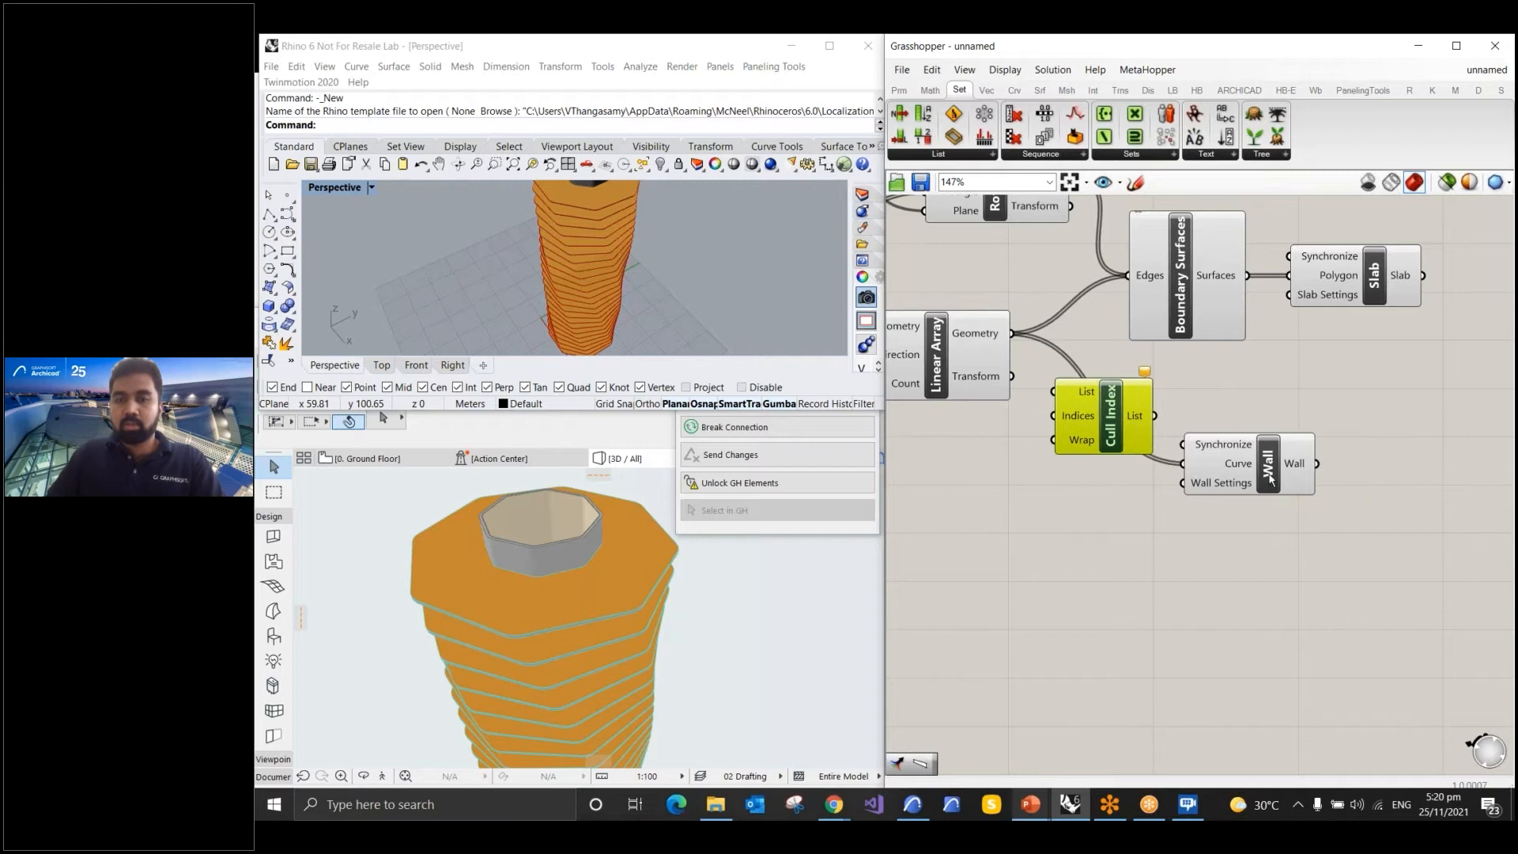
drag(1271, 480, 1383, 484)
click(955, 343)
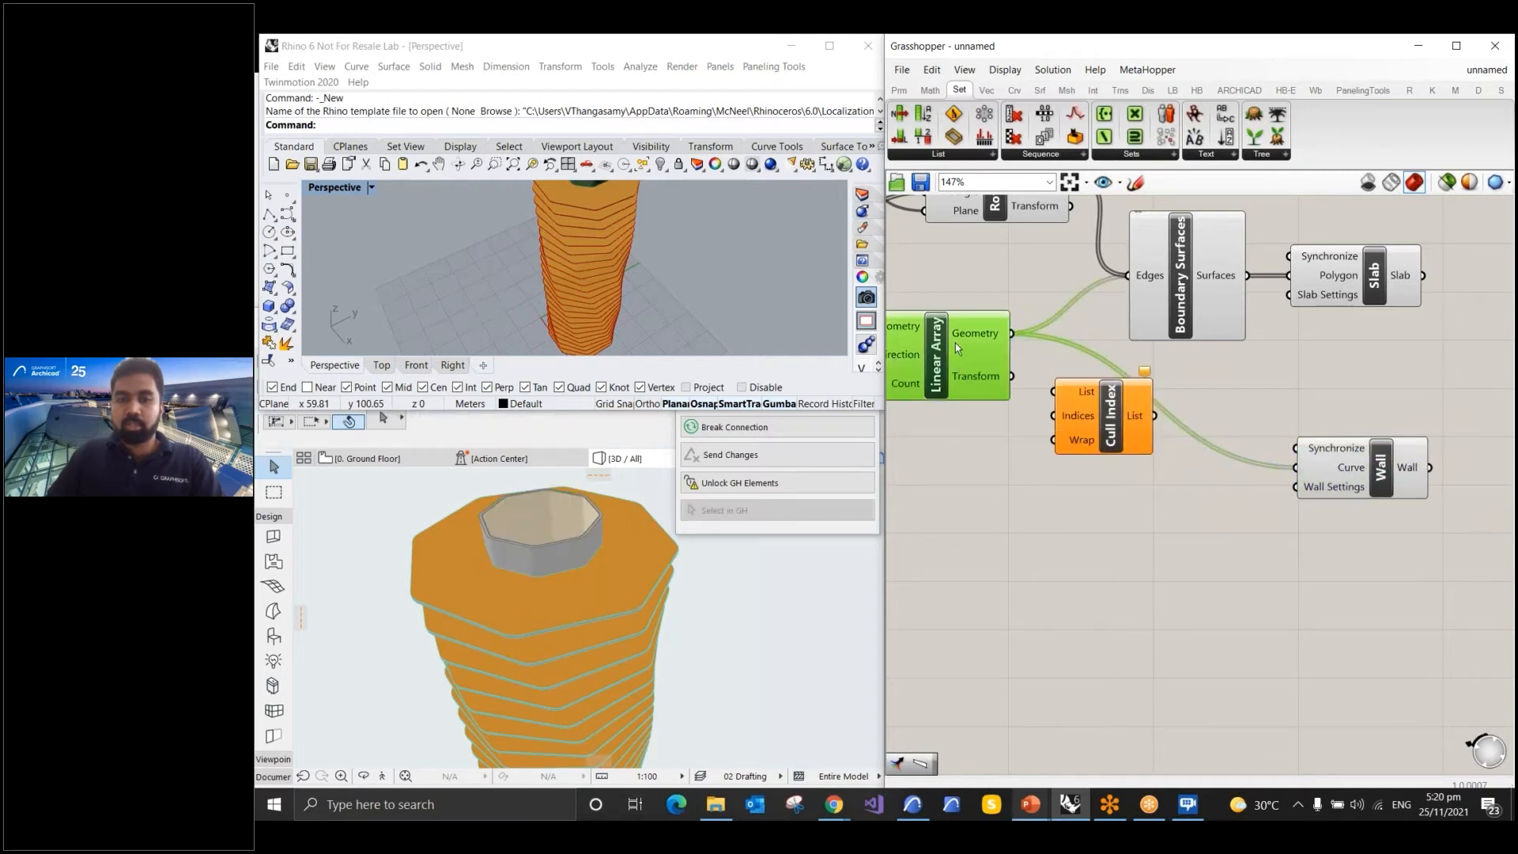
Examine the top end of the tower's core walls in the Rhino Perspective view
scroll(661, 240, down, 5)
scroll(636, 208, up, 8)
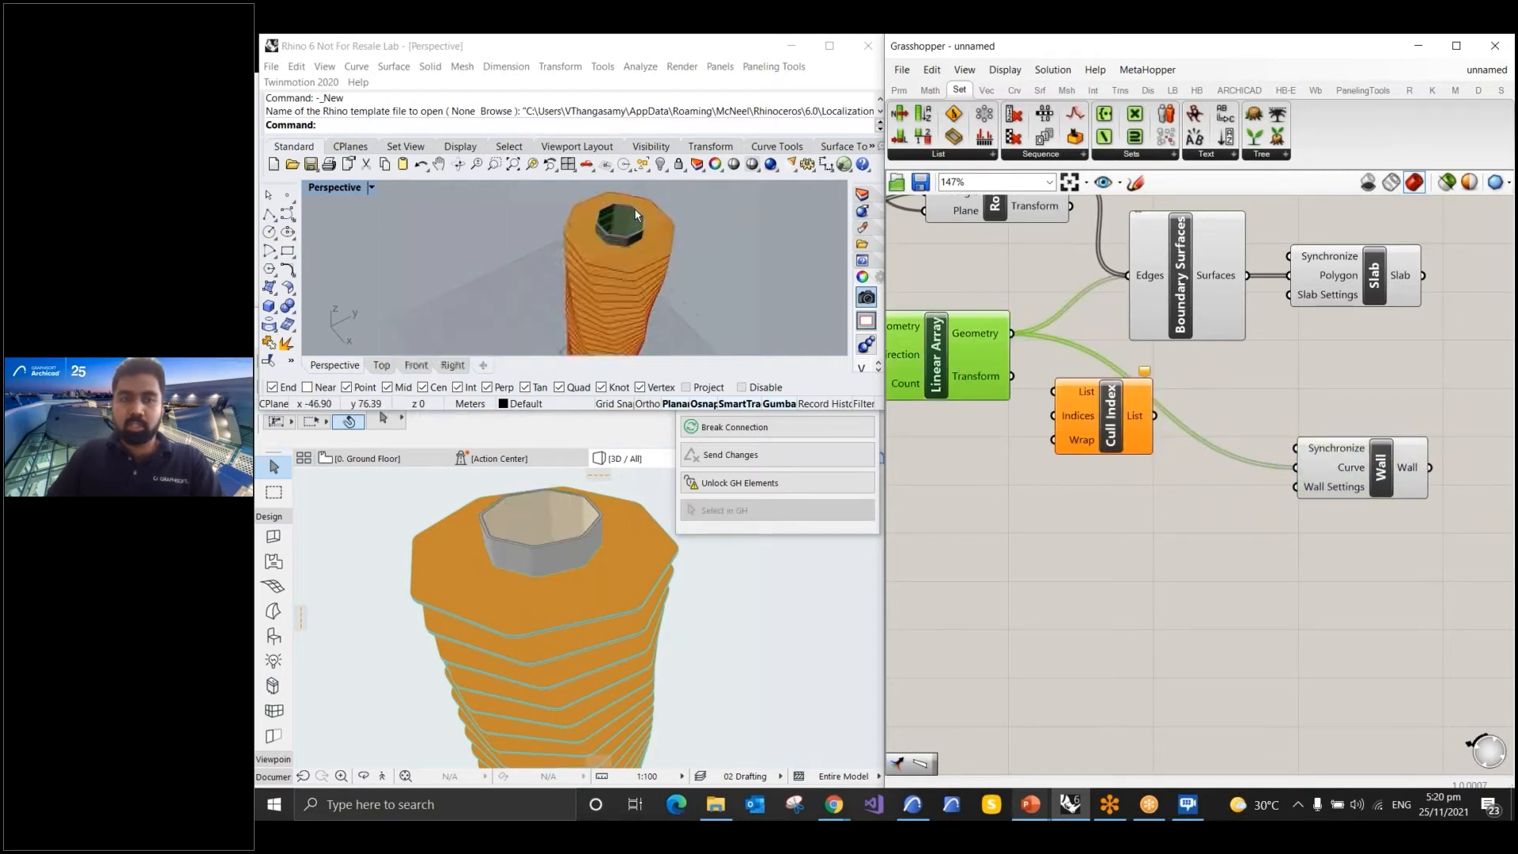
middle_click(736, 212)
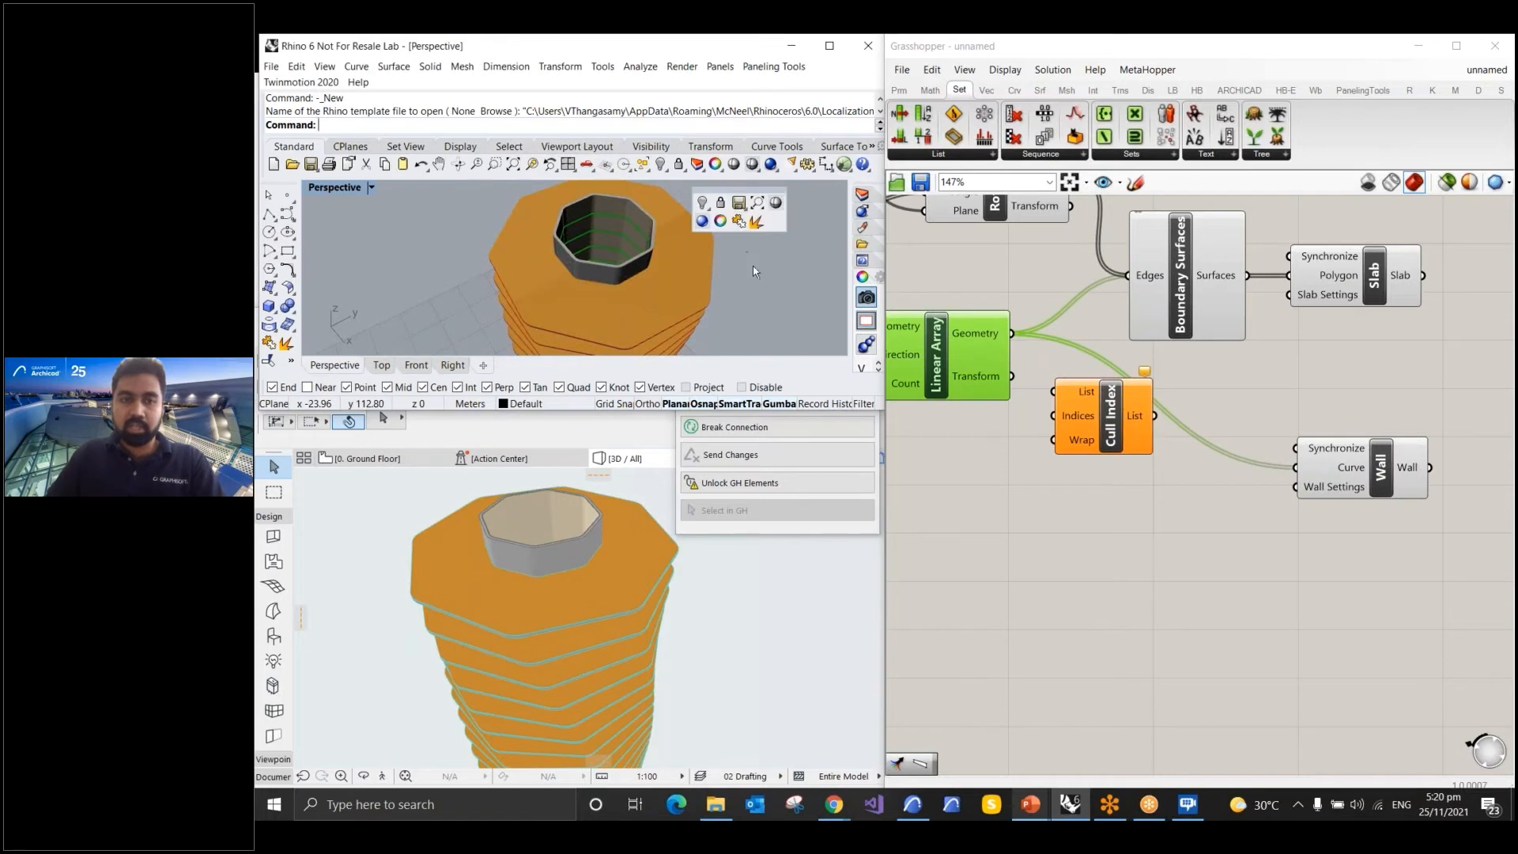
middle_click(755, 271)
middle_click(656, 242)
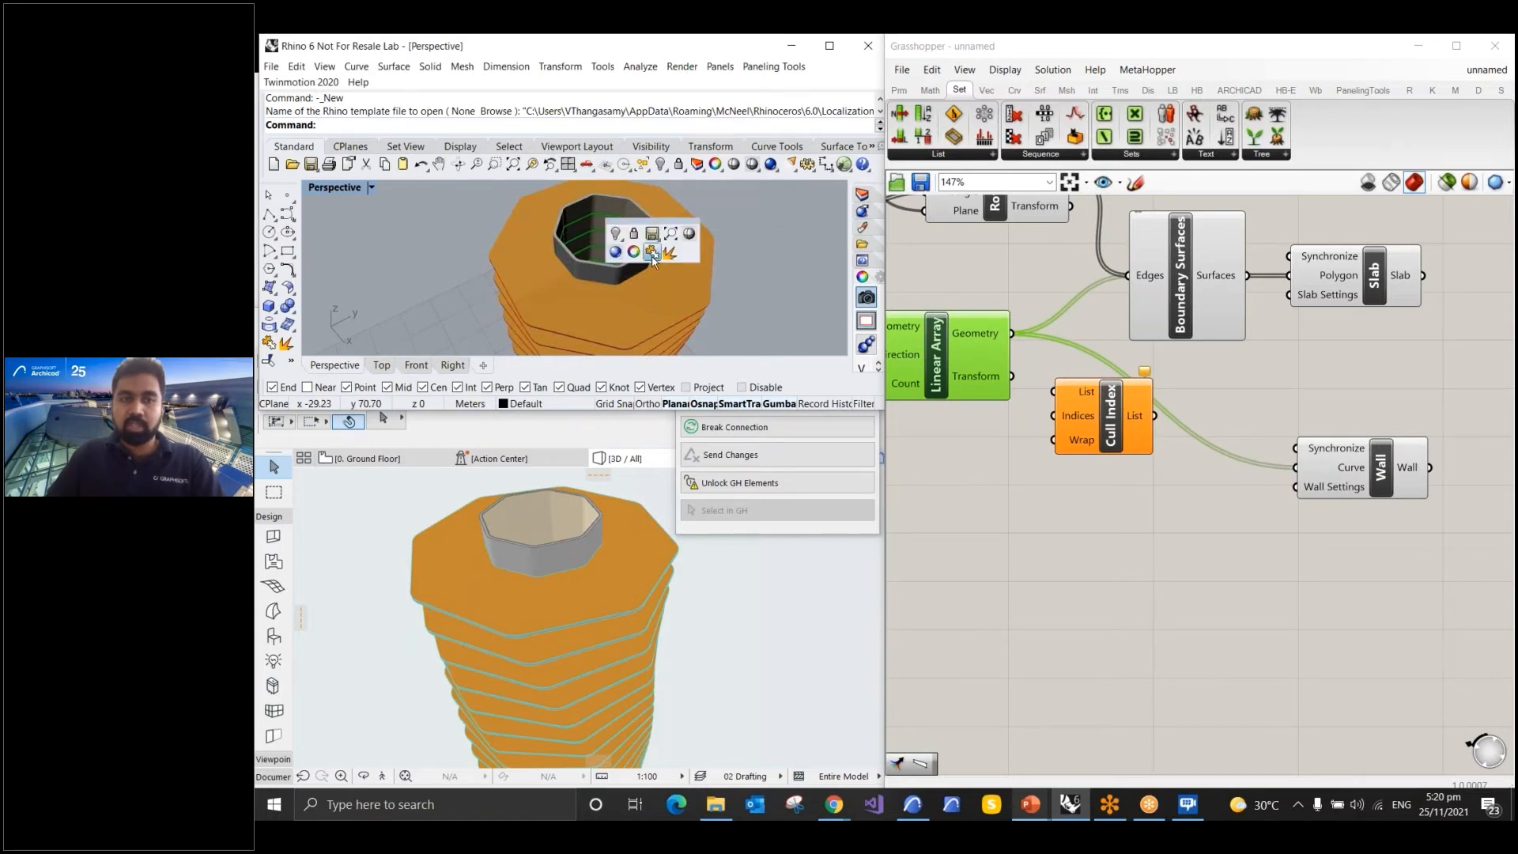
click(652, 253)
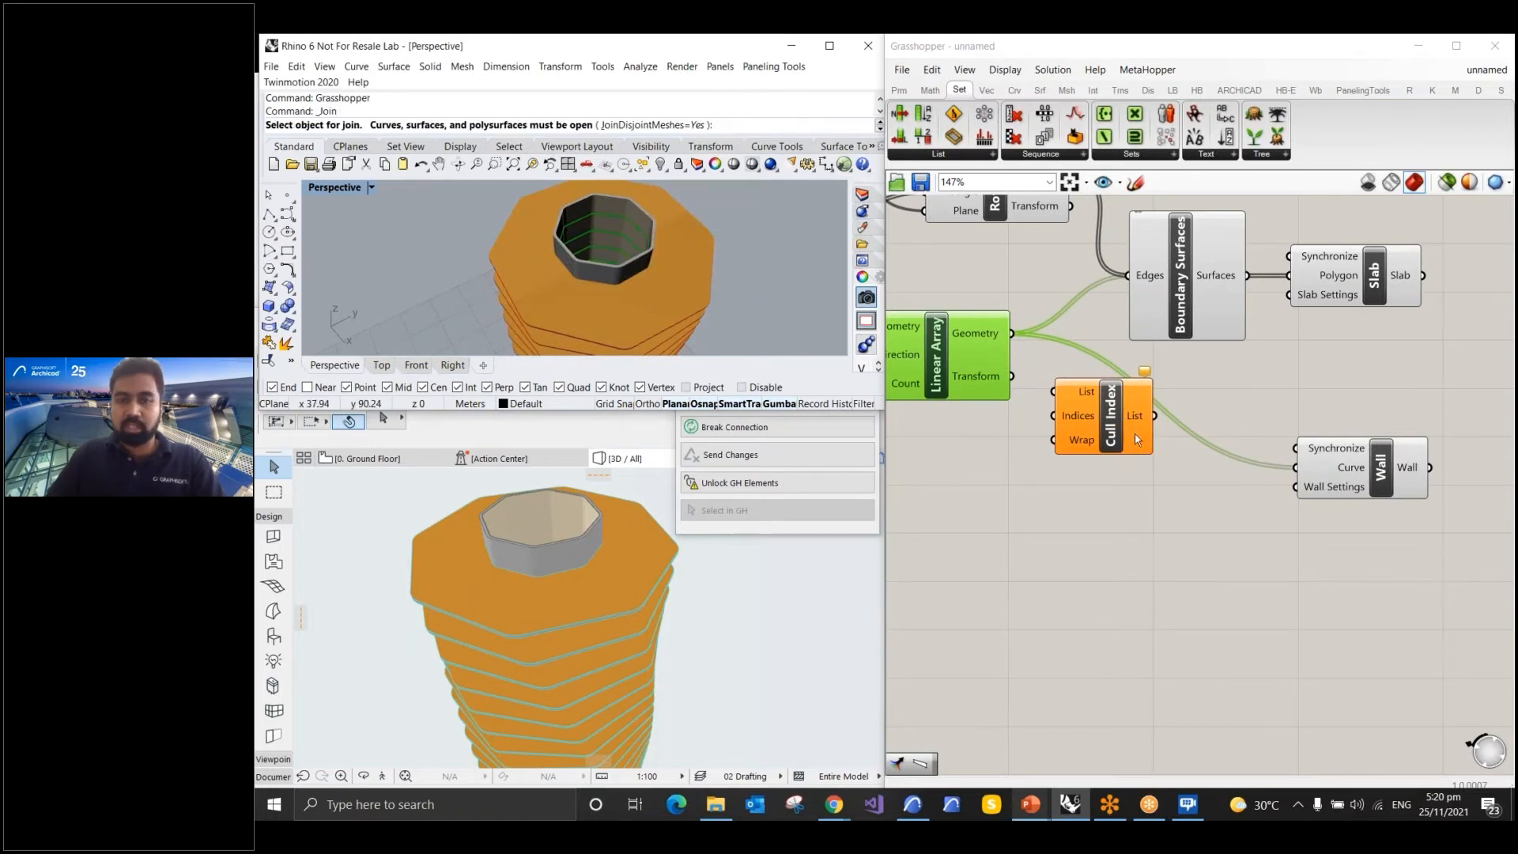
Connect the Geometry output of the inner octagon's Linear Array to the Cull Index component's List input
scroll(1162, 403, down, 1)
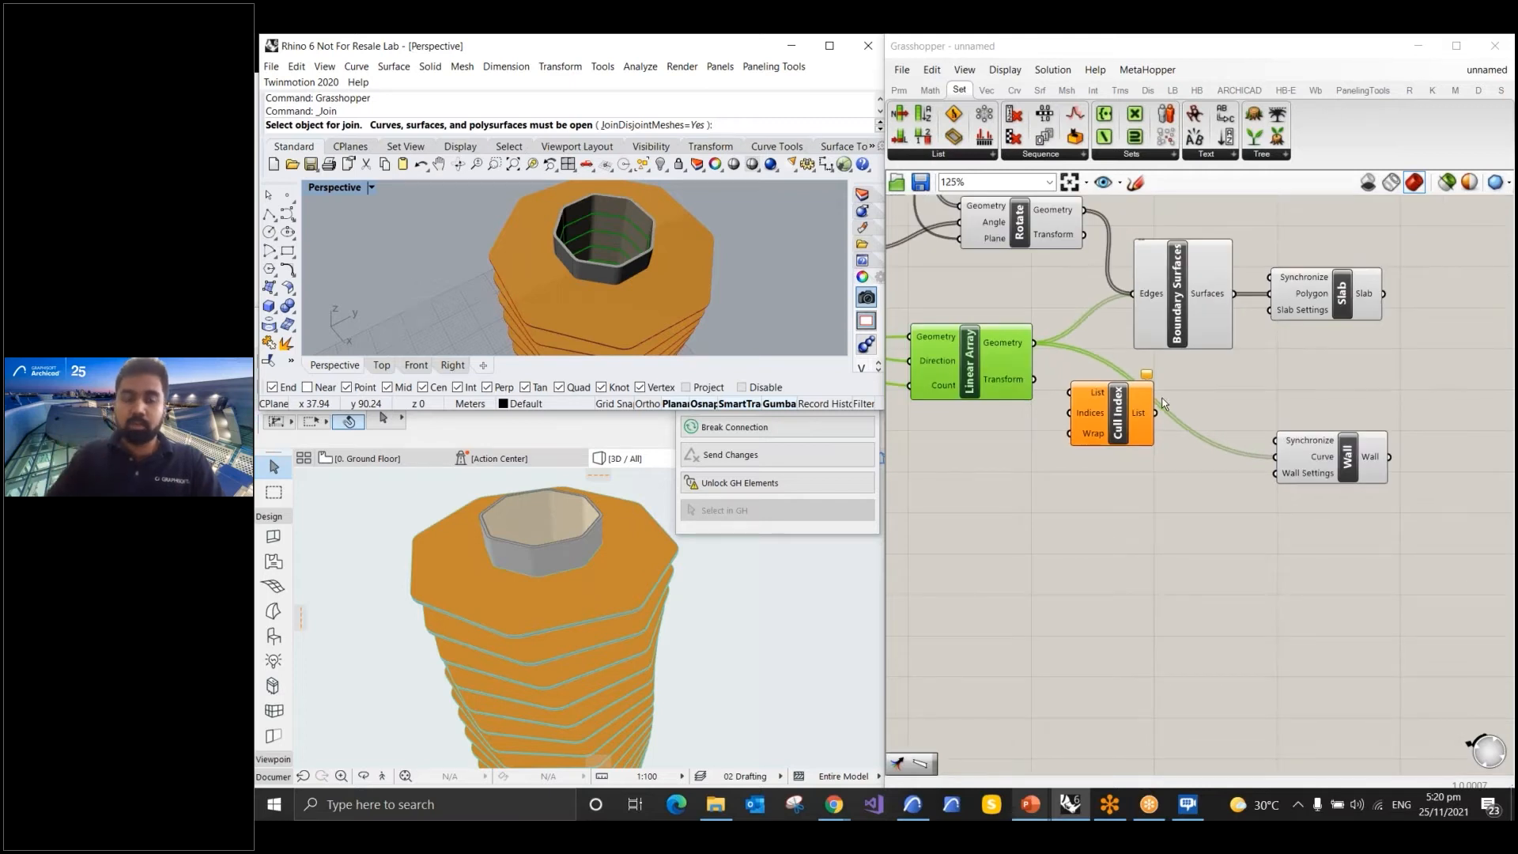
drag(1034, 344, 1072, 409)
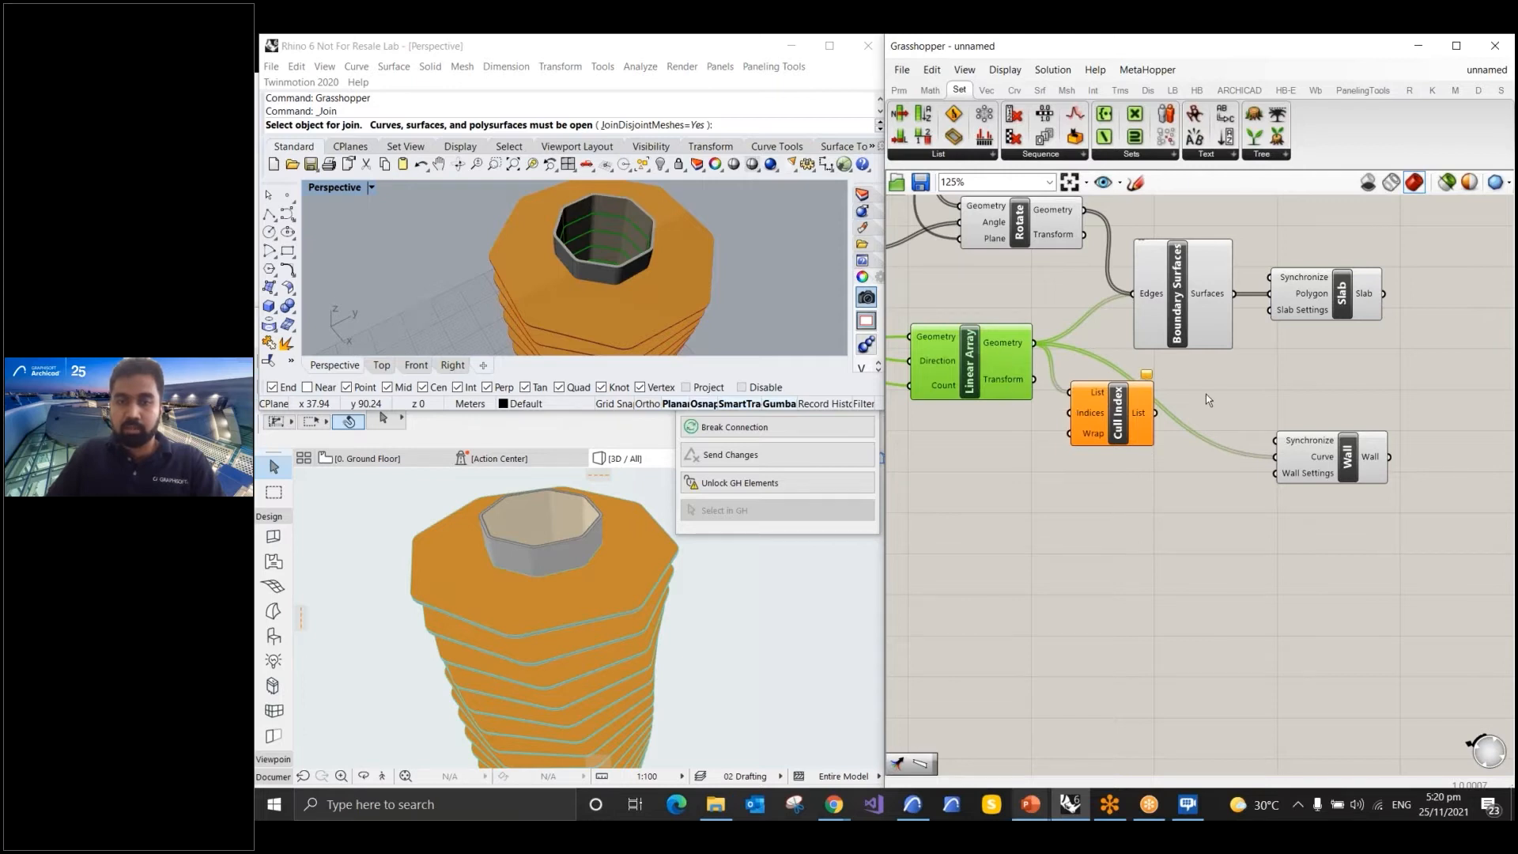
scroll(1084, 416, up, 2)
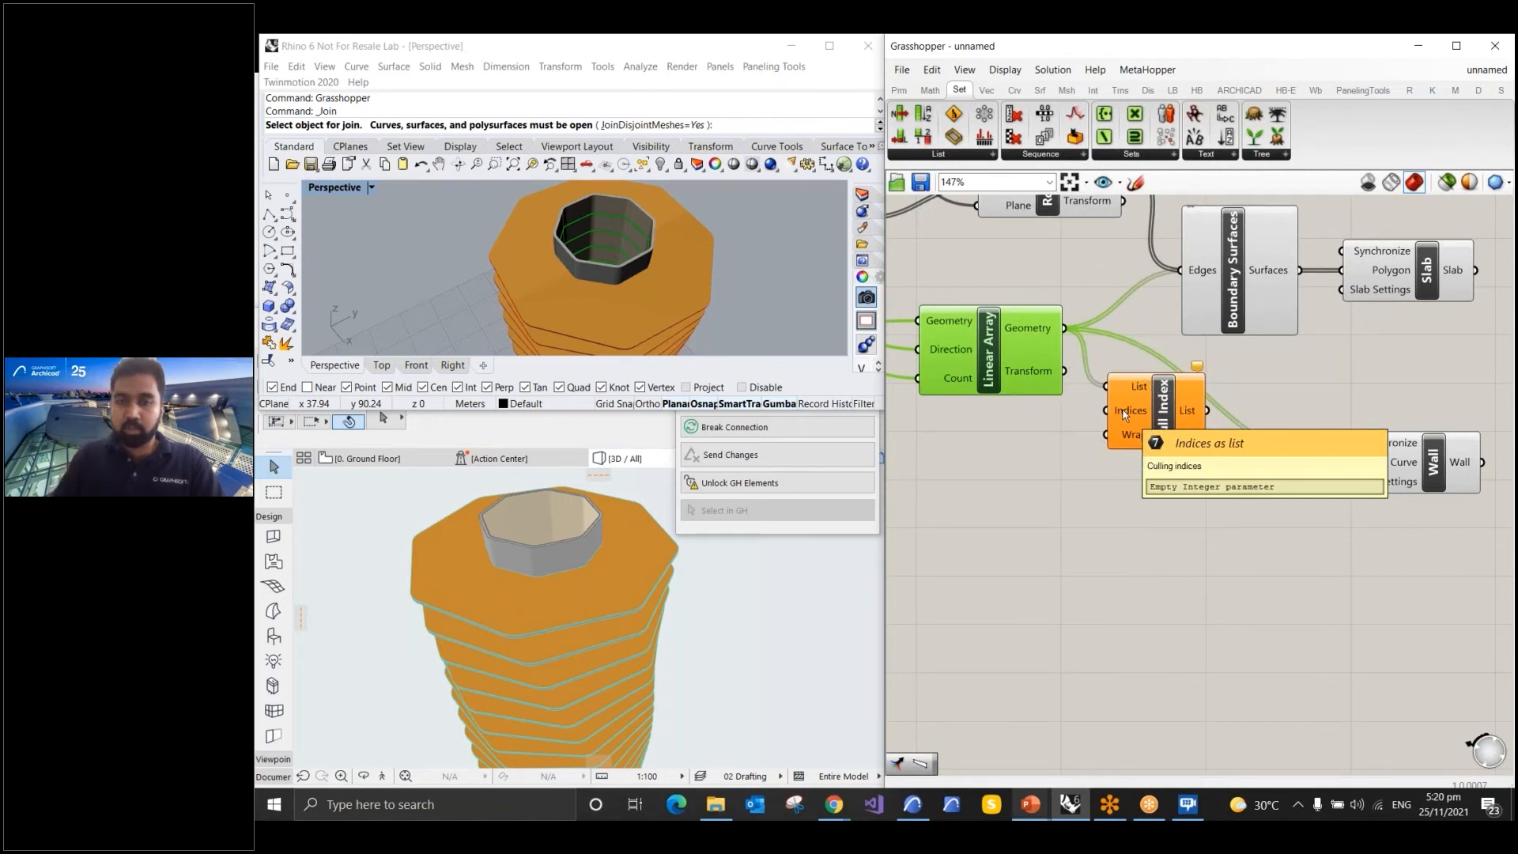
Add a Subtraction component below the inner octagon's Linear Array and connect the # of Storeys slider to its A input
scroll(1265, 413, down, 3)
scroll(1301, 403, down, 3)
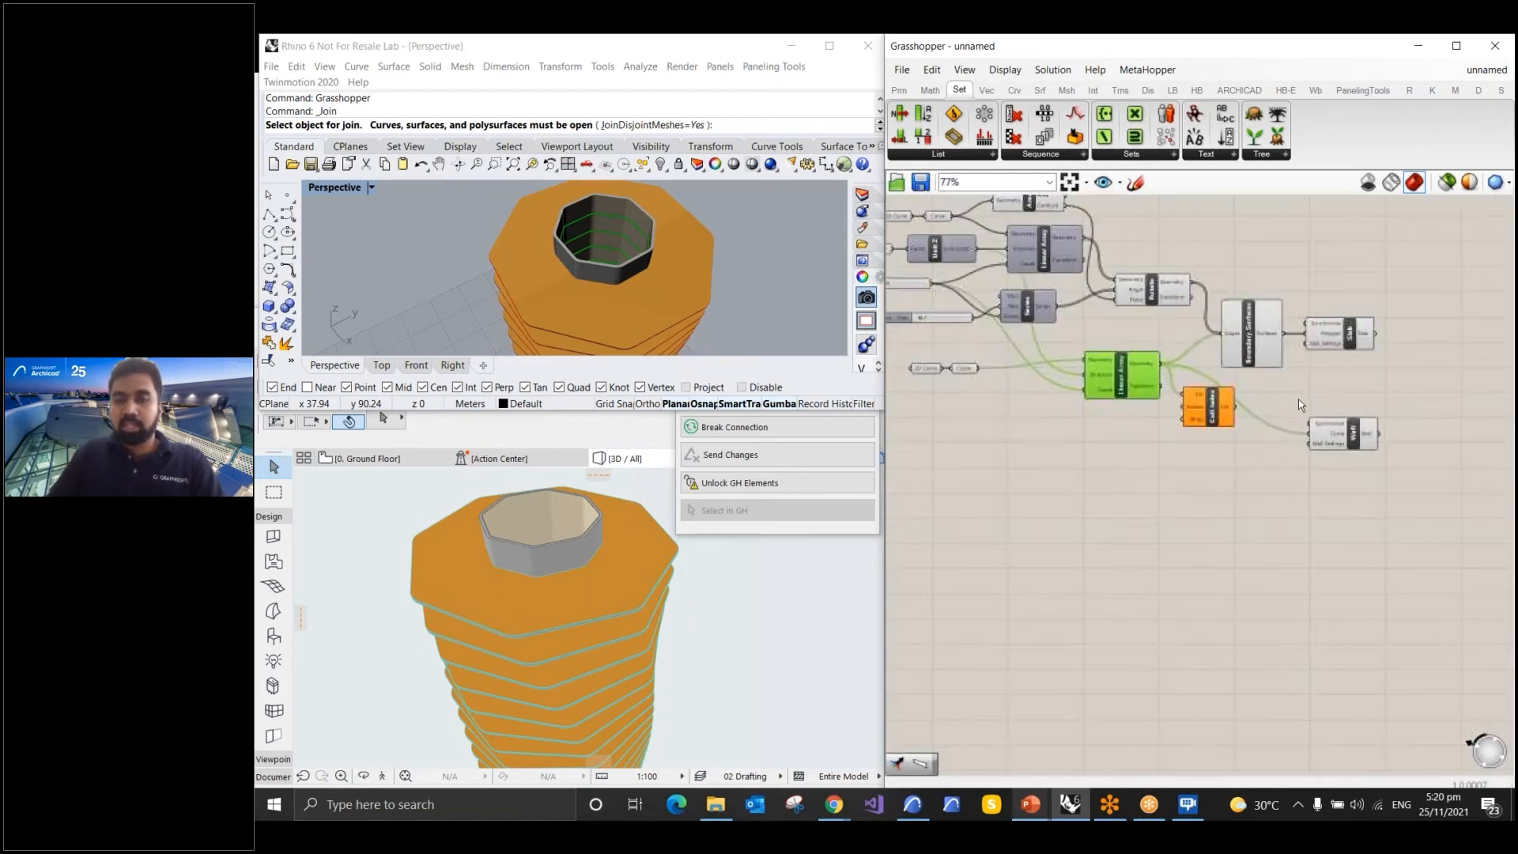
scroll(1150, 342, up, 2)
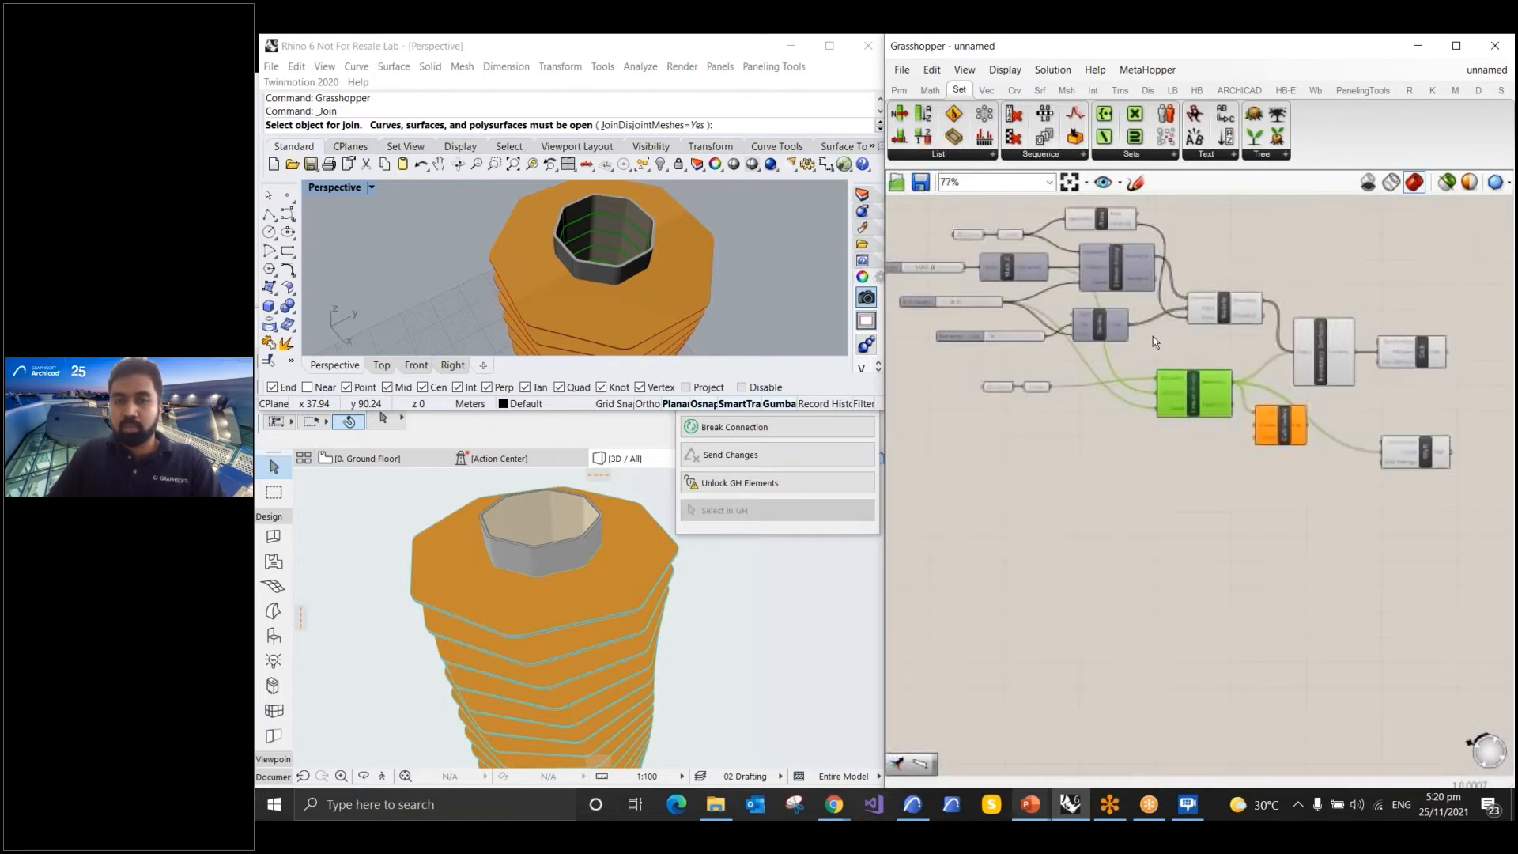
click(925, 301)
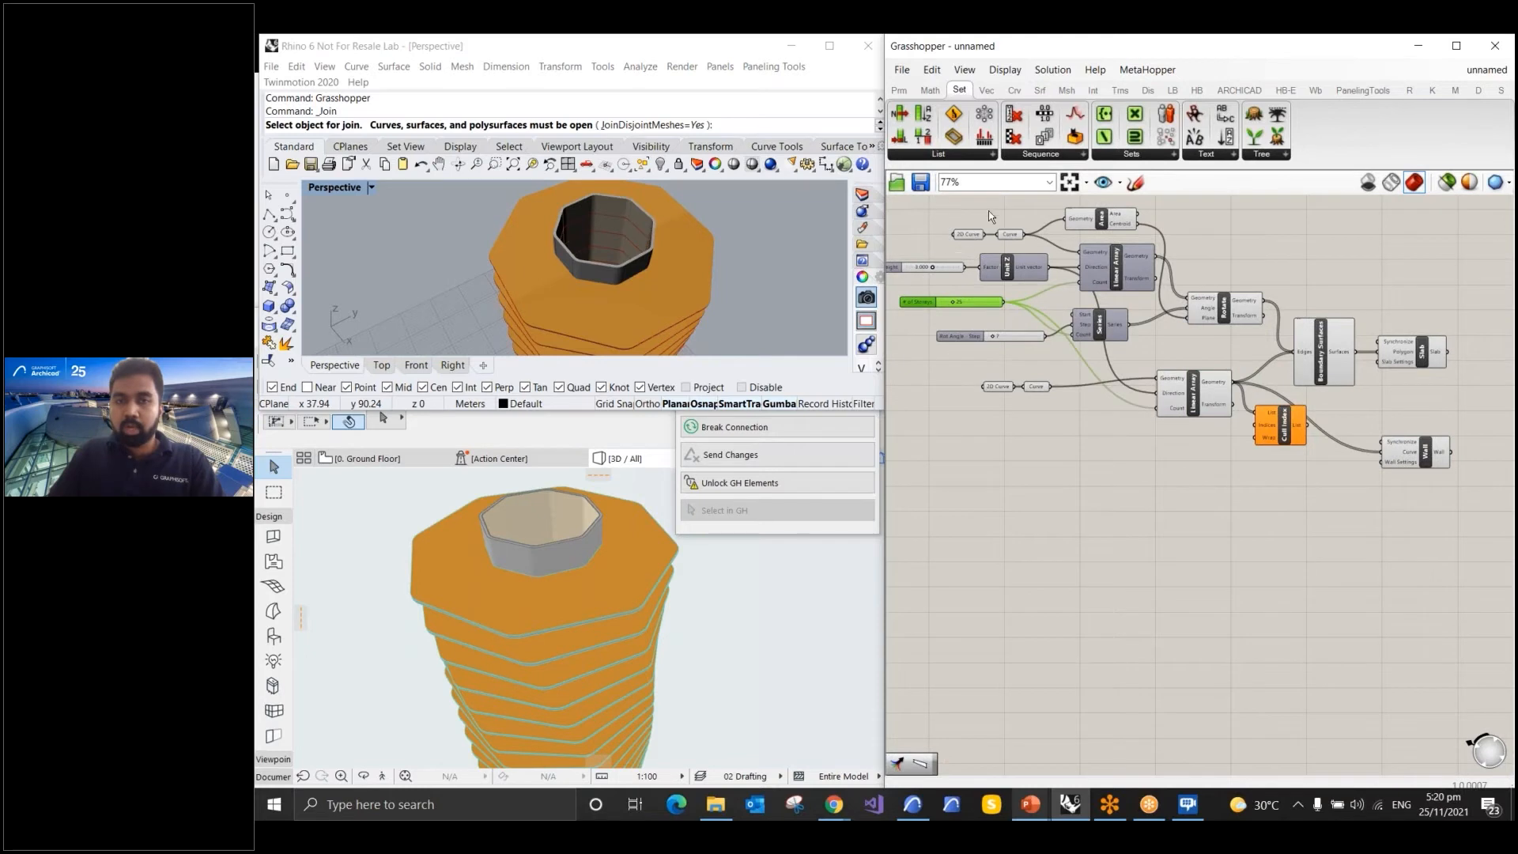
click(932, 91)
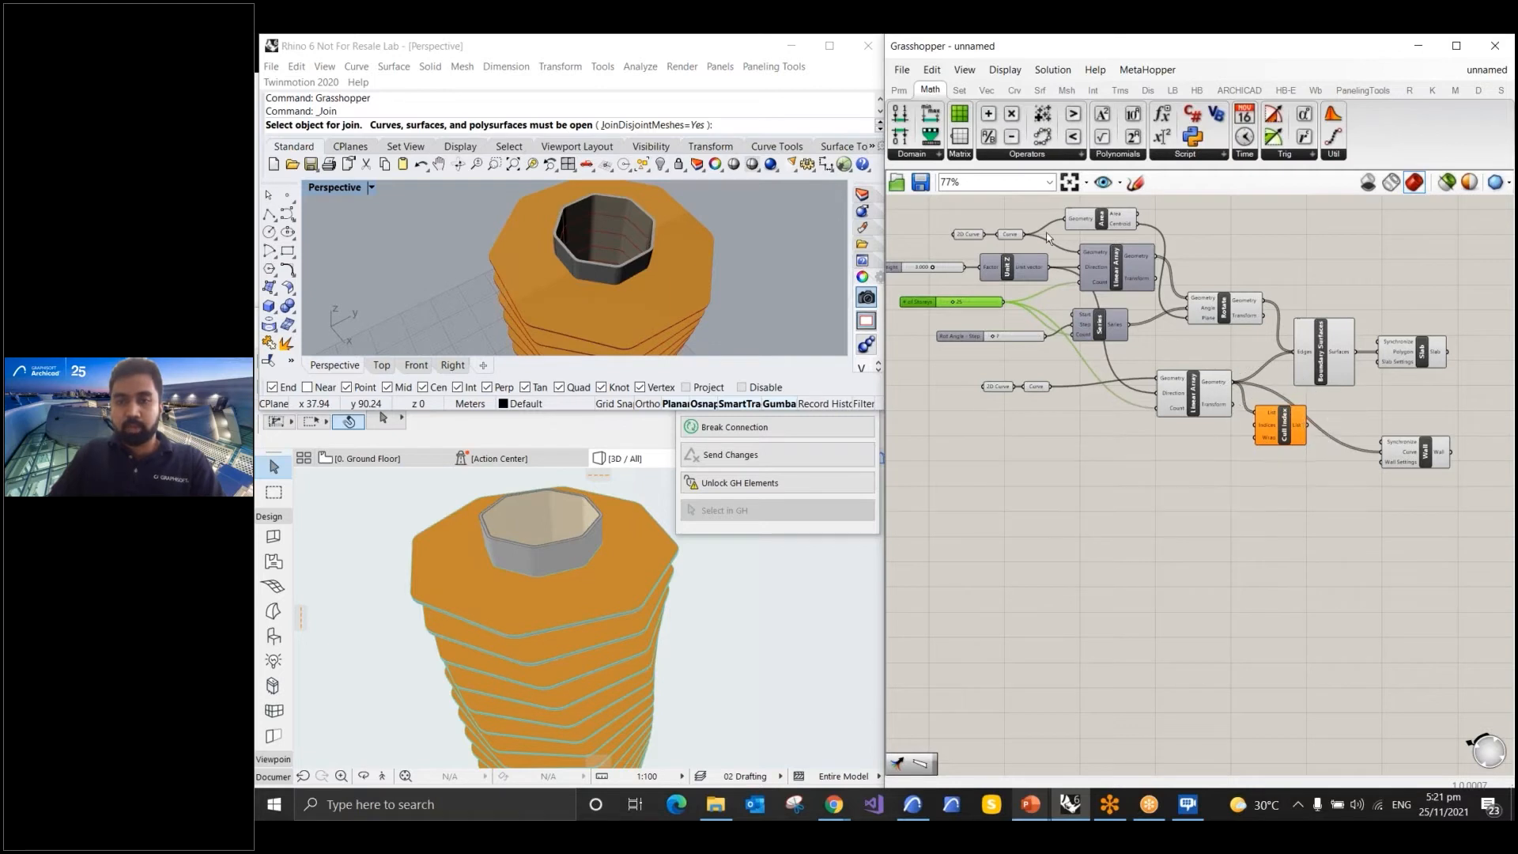
scroll(955, 314, up, 3)
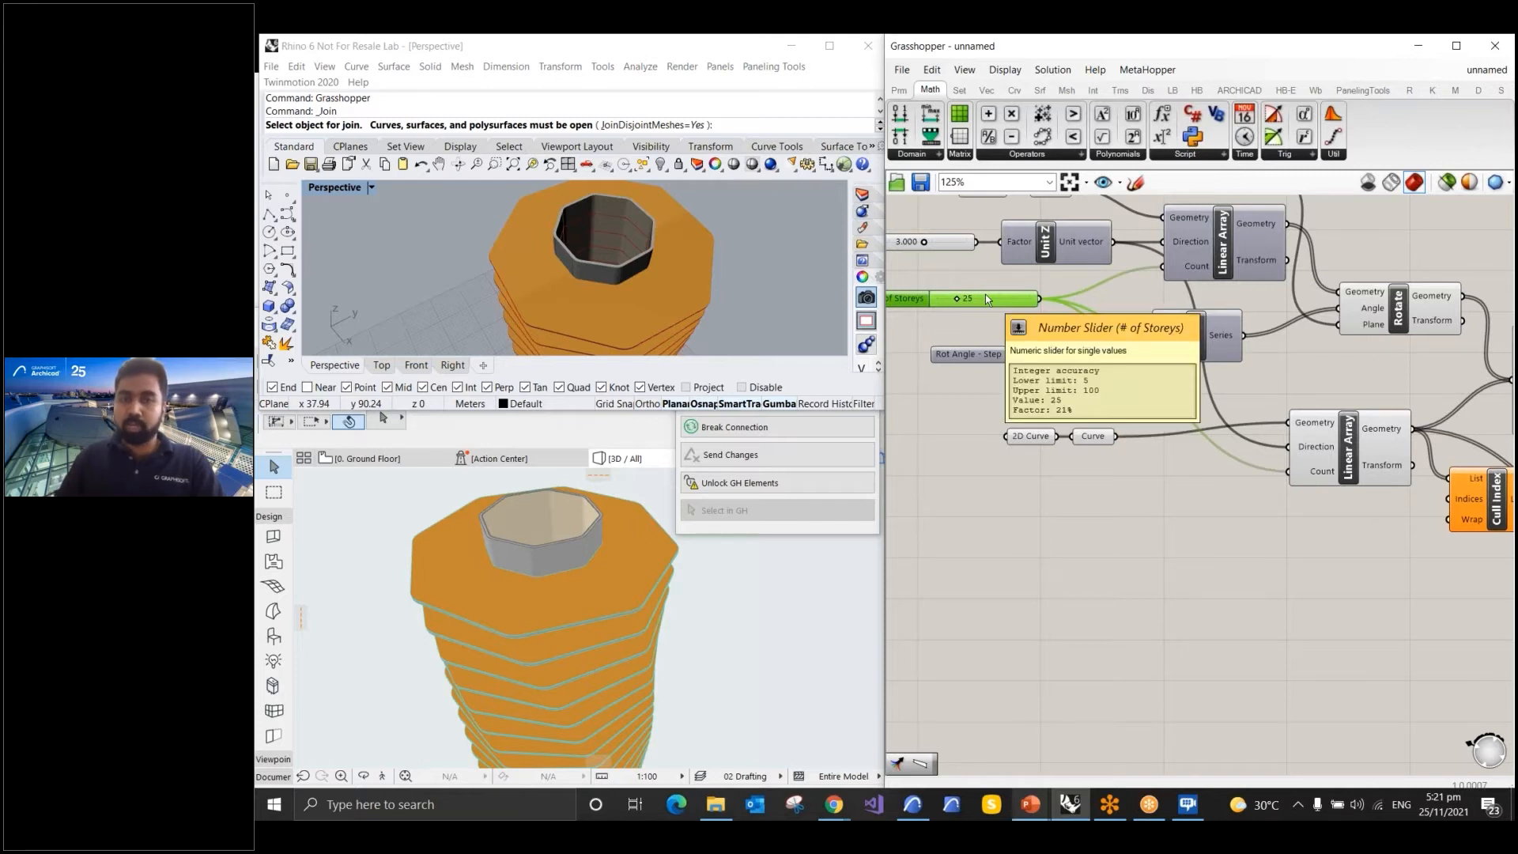
click(1015, 140)
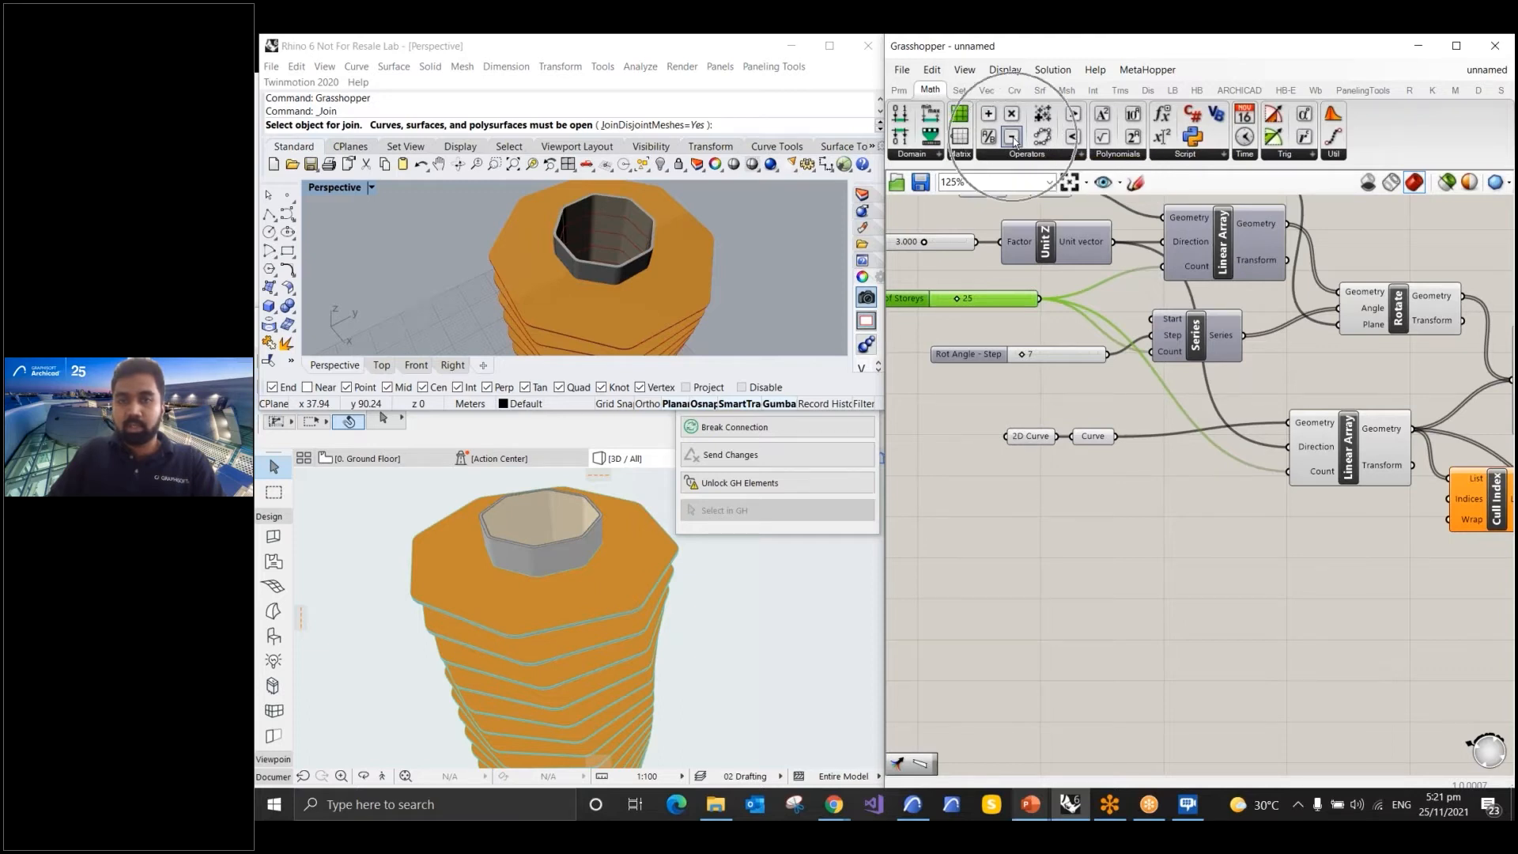
click(1211, 516)
drag(1038, 298, 1180, 510)
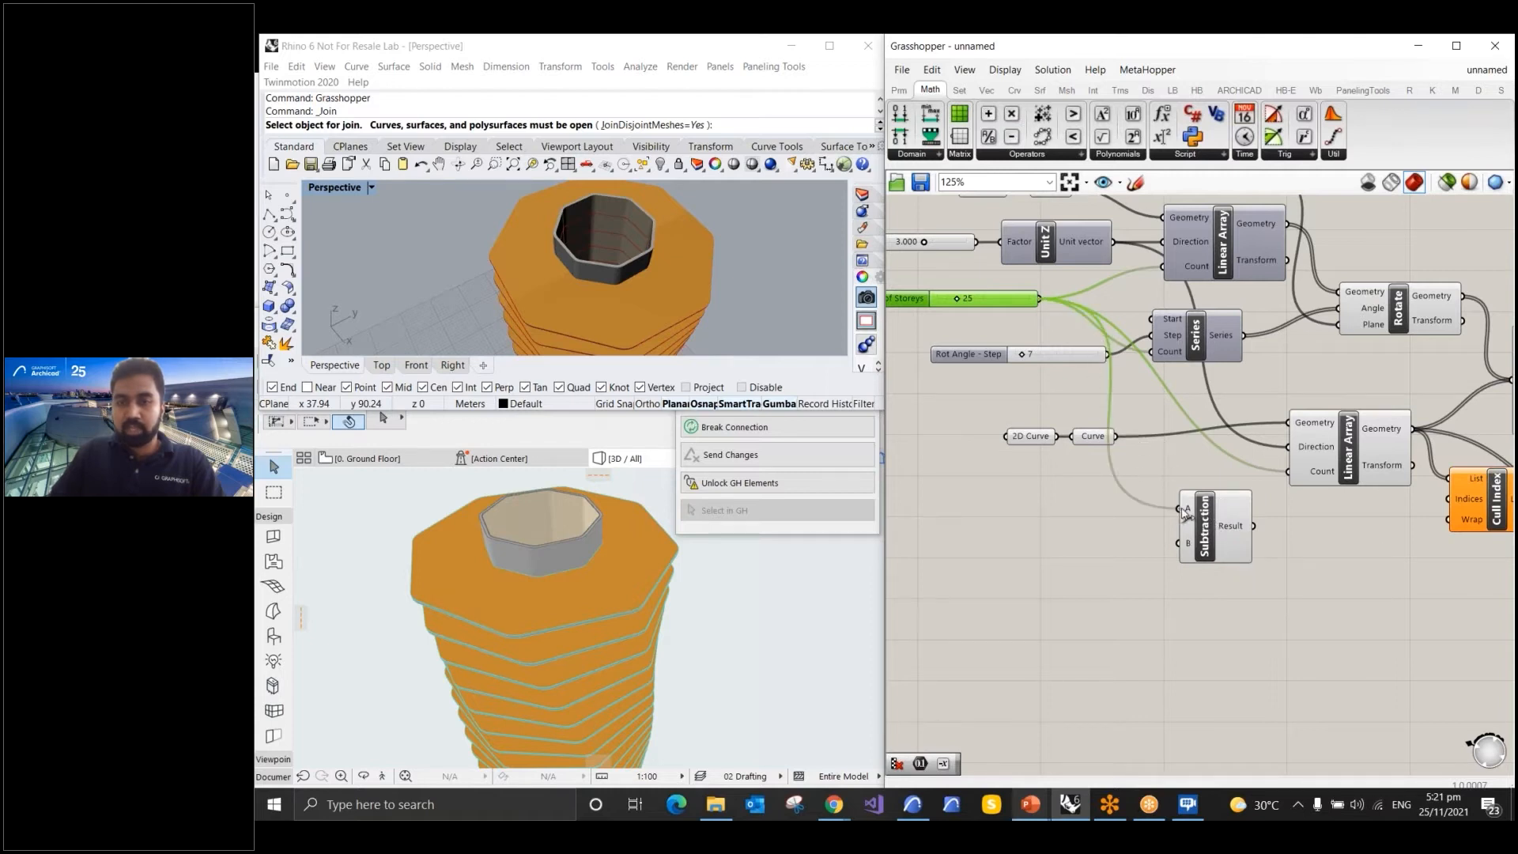
Add an Integer parameter beside the Subtraction component, set it to 1 and connect it to the B input
click(898, 89)
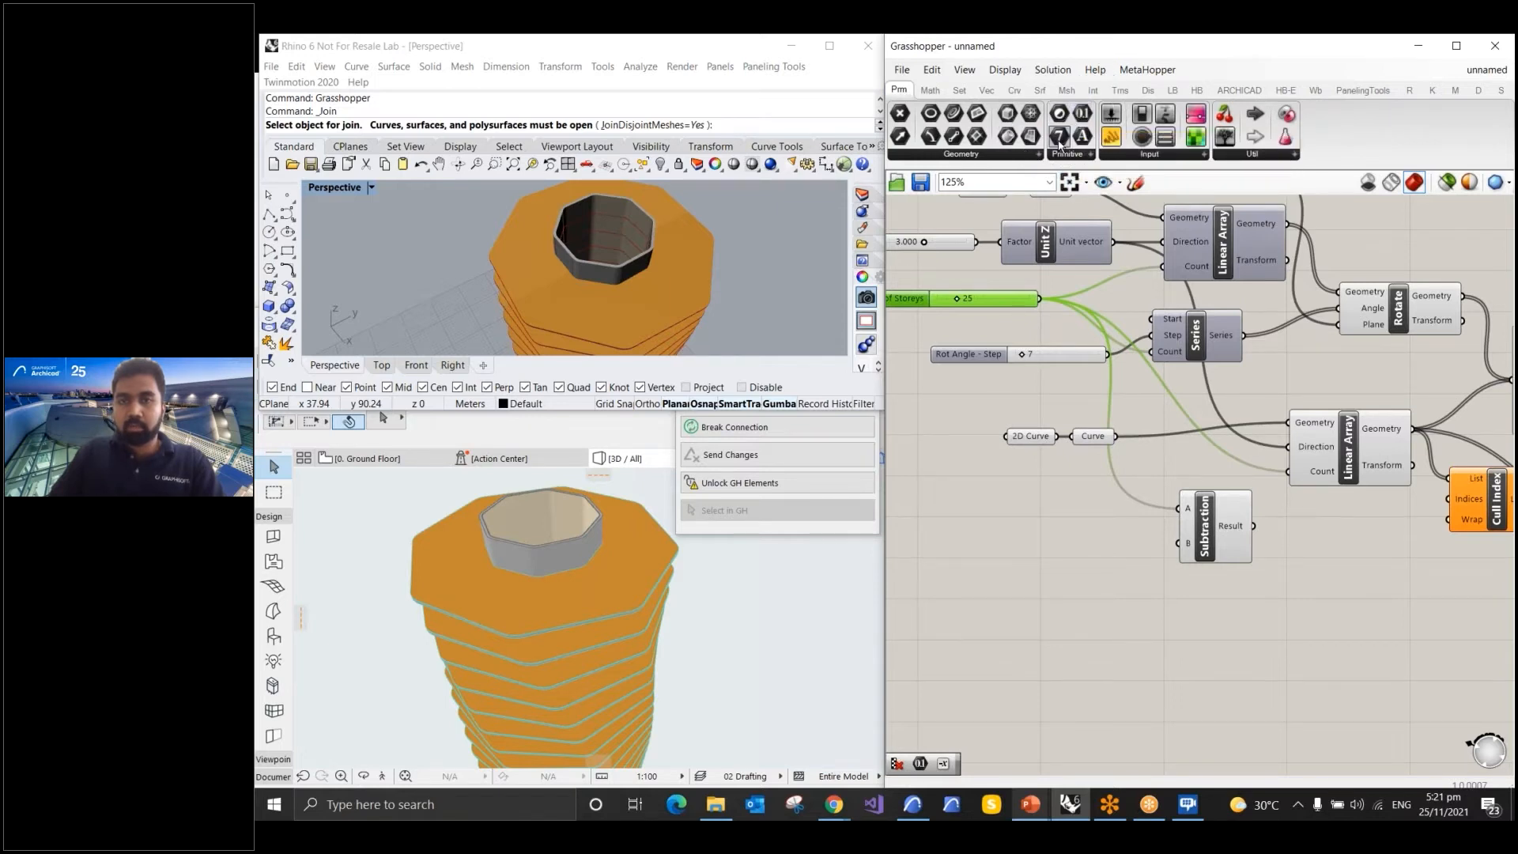
drag(1059, 141, 1123, 544)
right_click(1122, 544)
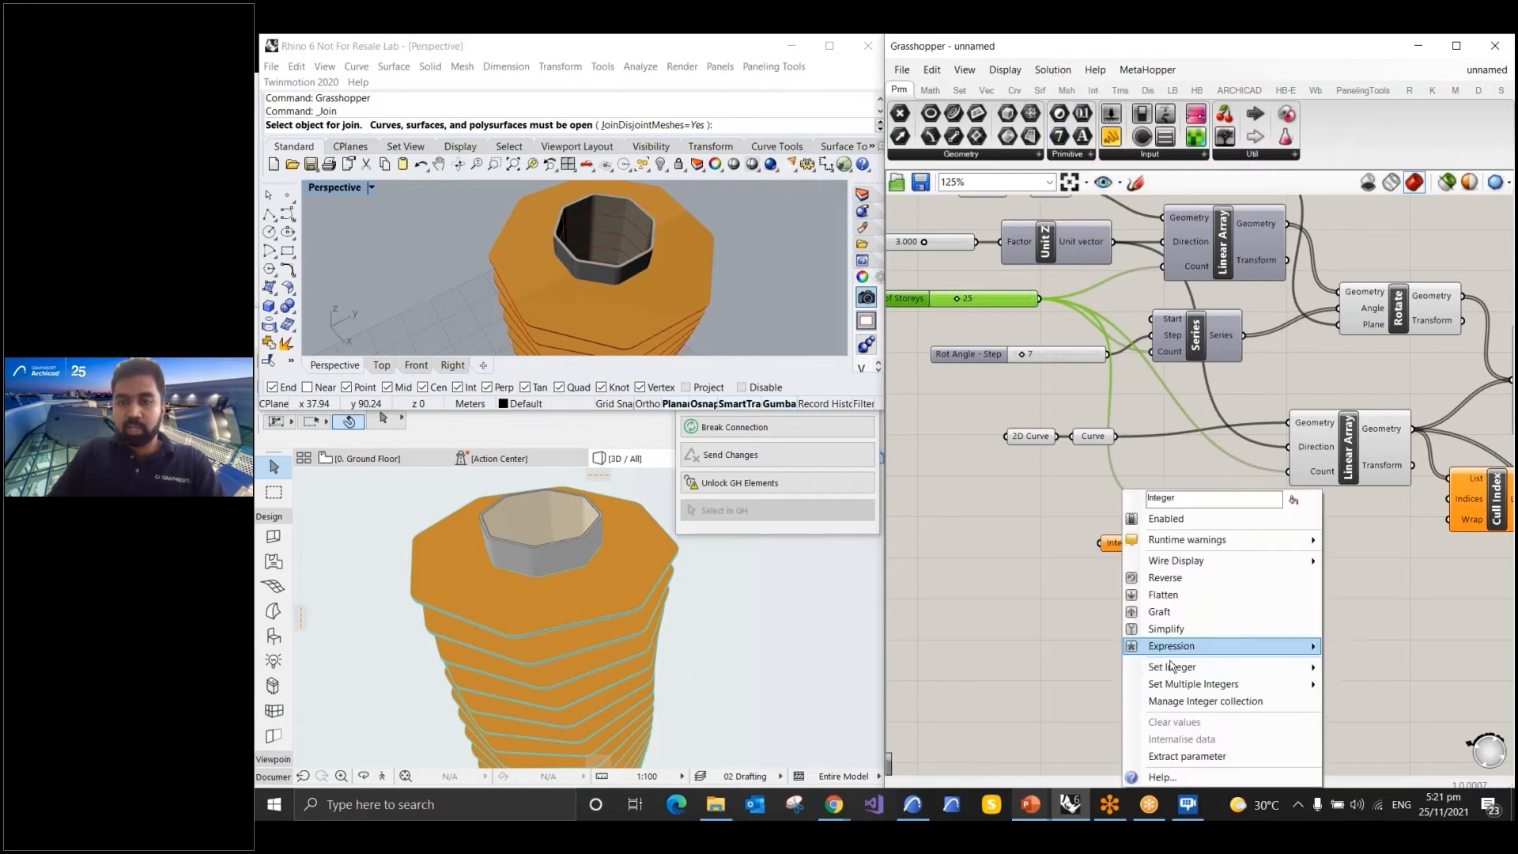
mouse_move(1265, 667)
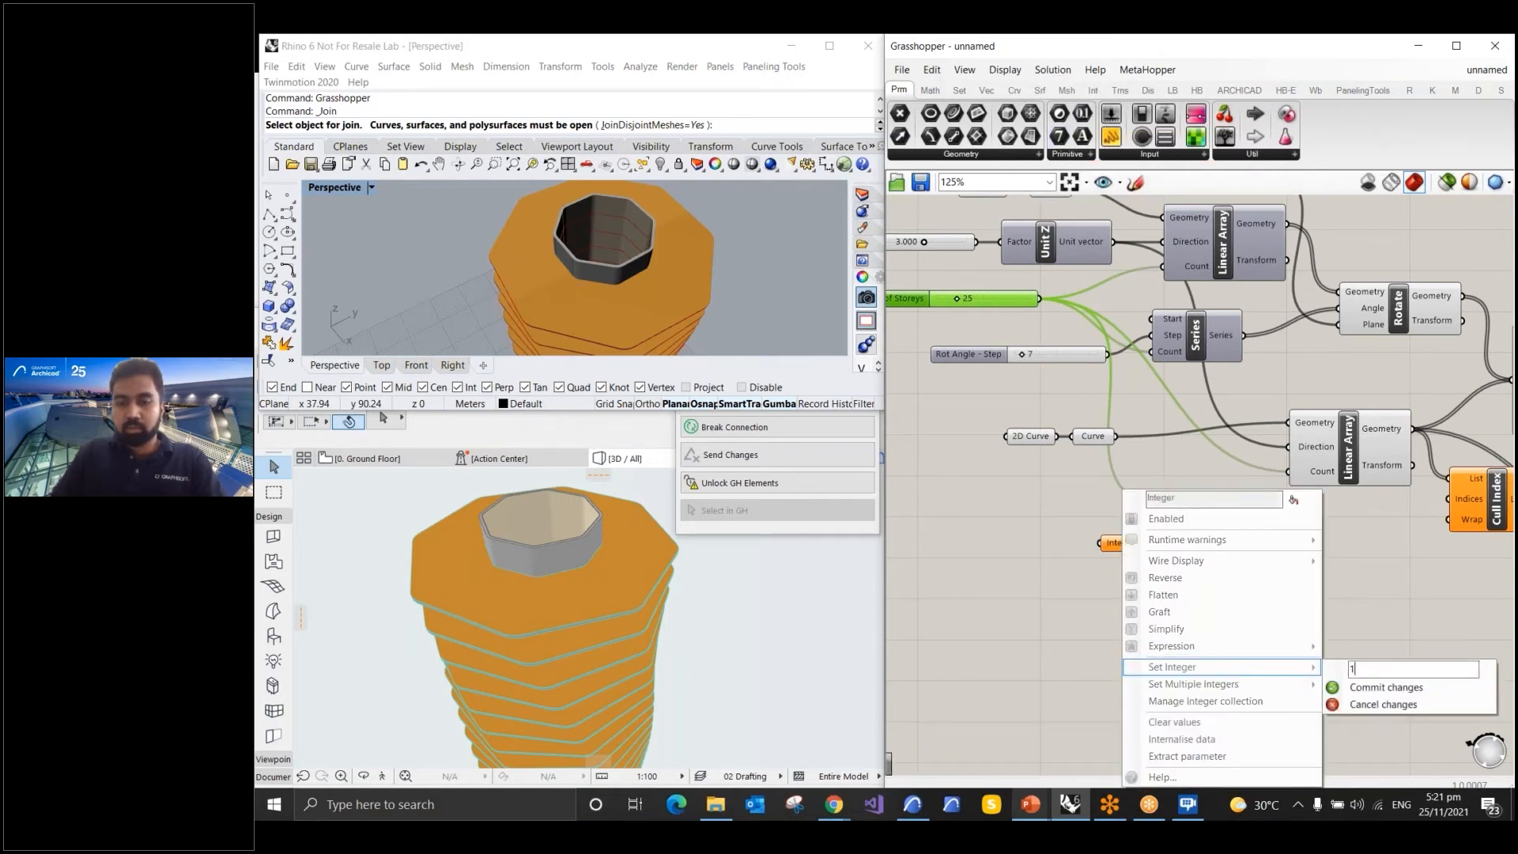
click(1382, 687)
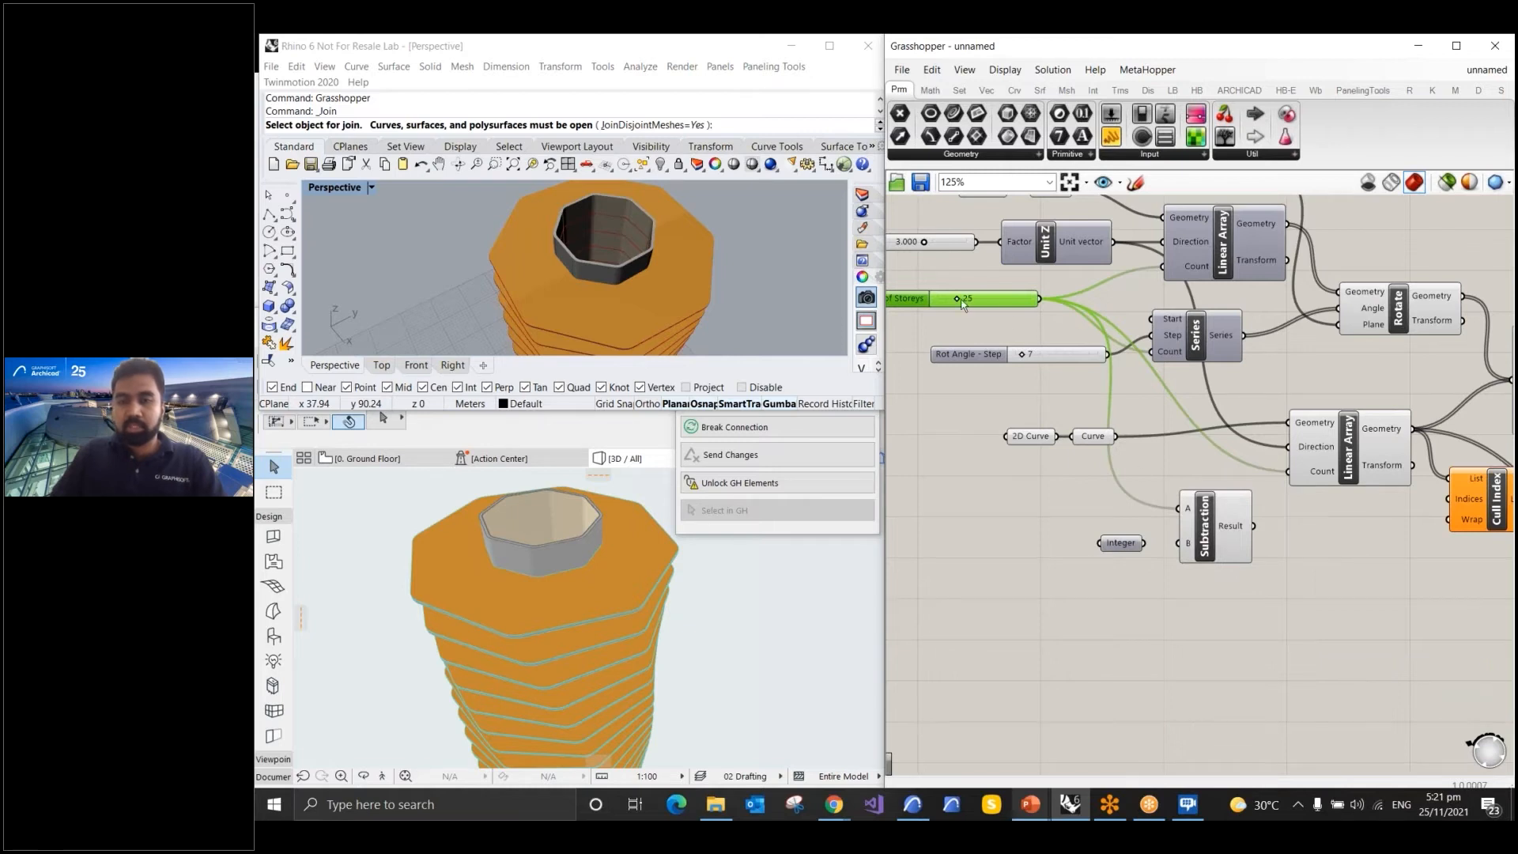
drag(1144, 543, 1186, 544)
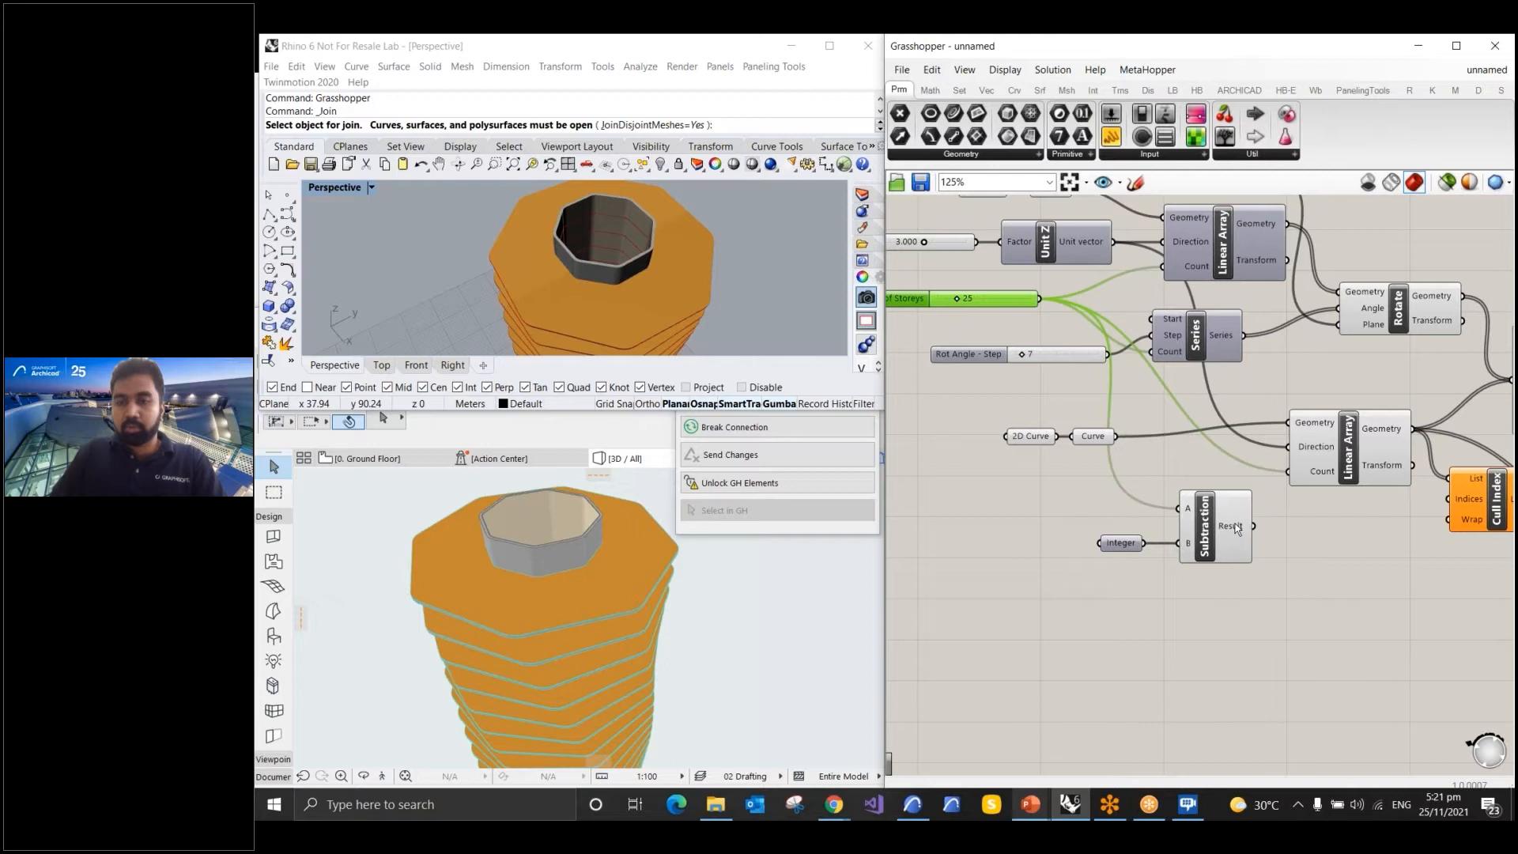
Connect the Subtraction Result to Cull Index's Indices input, and replace the Wall component's Curve source with the Cull Index List output
mouse_move(1234, 523)
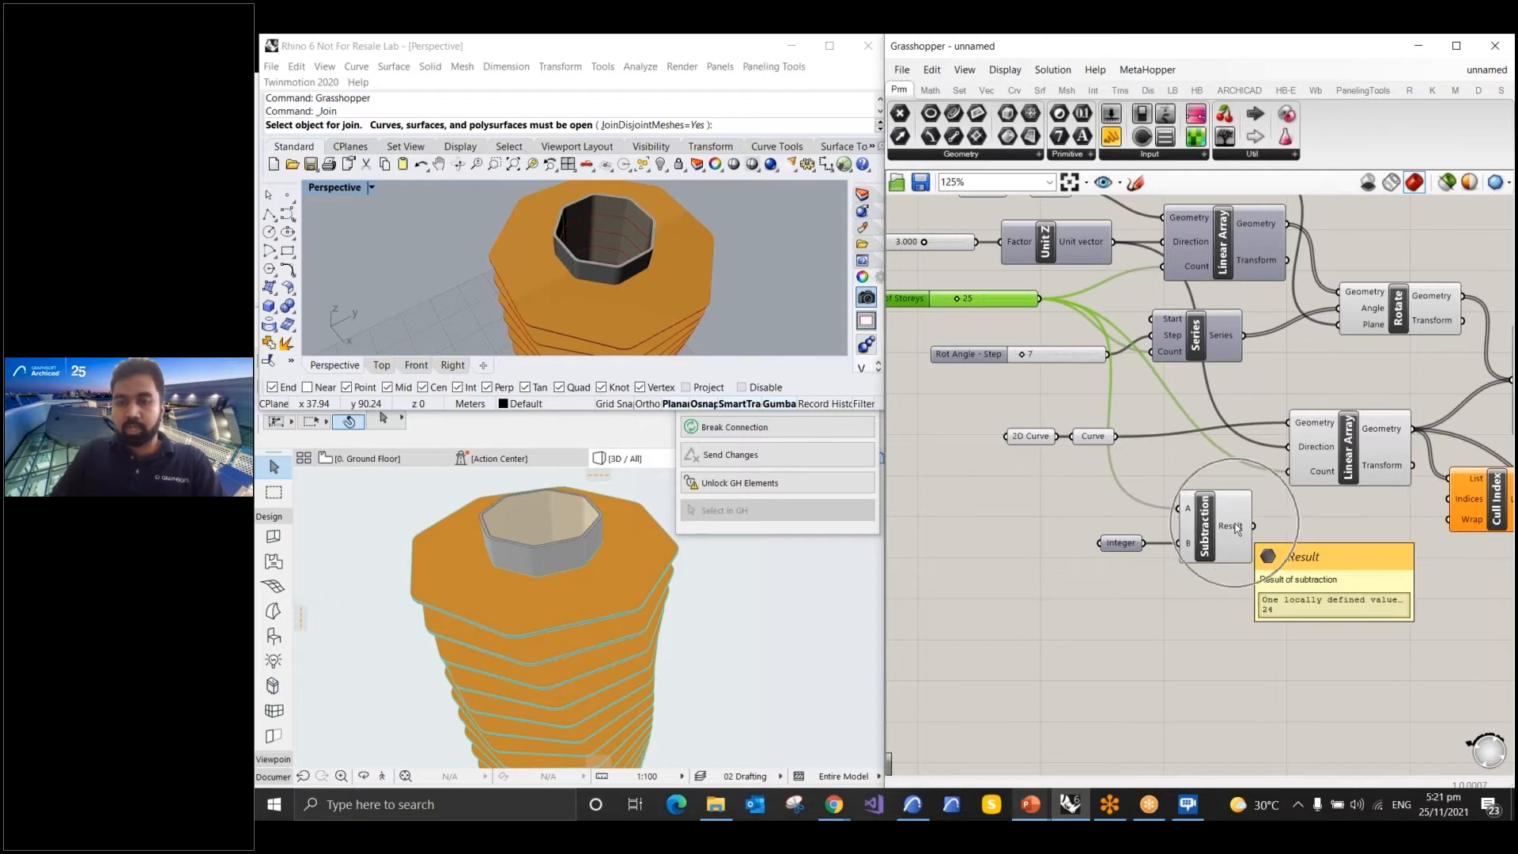
drag(1254, 526, 1449, 499)
scroll(912, 427, down, 5)
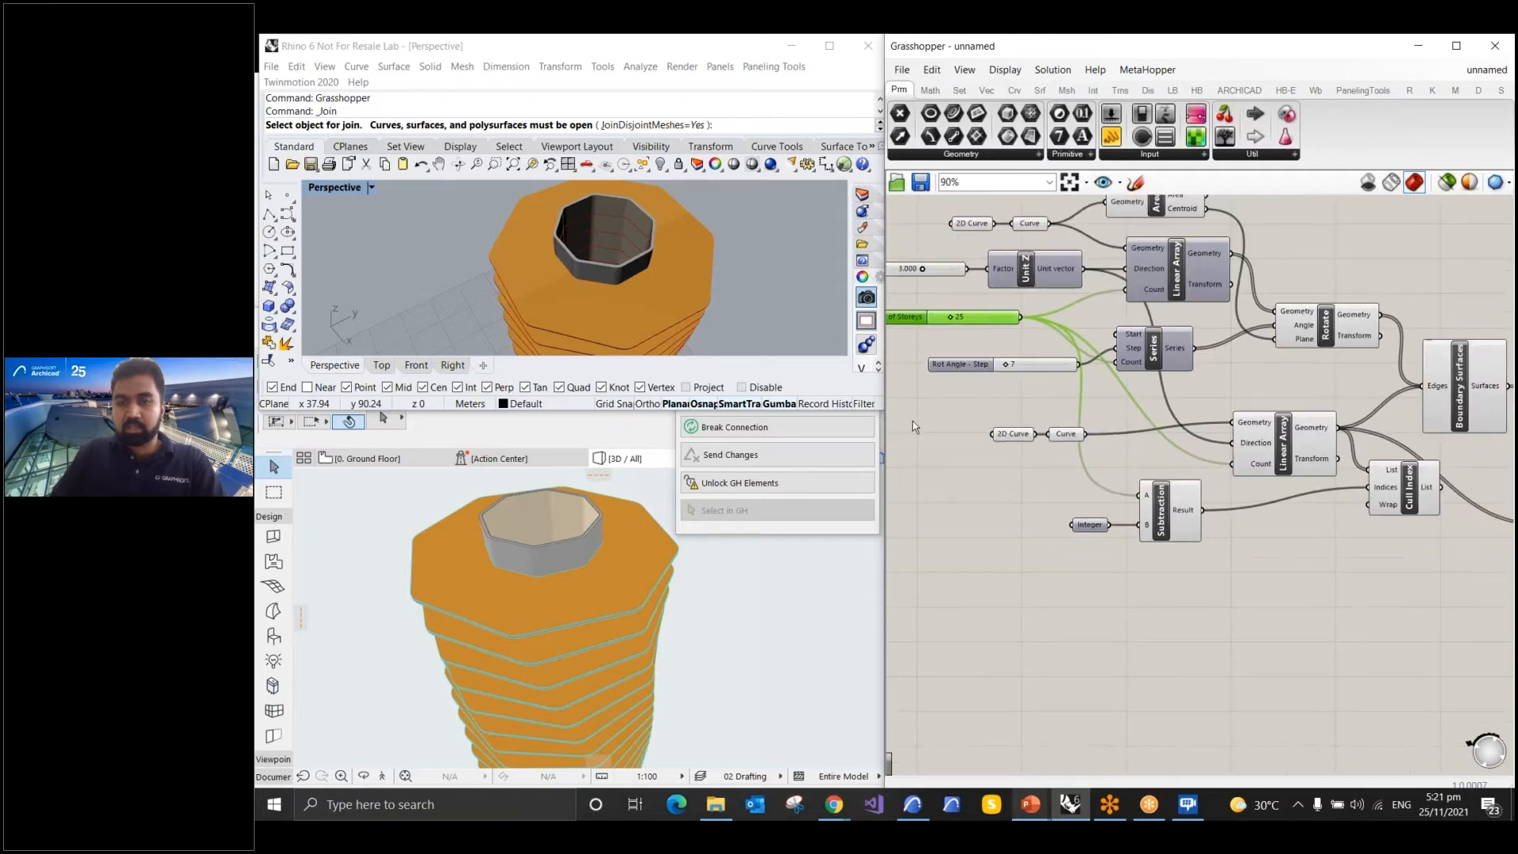
scroll(1345, 484, up, 3)
scroll(1134, 459, up, 3)
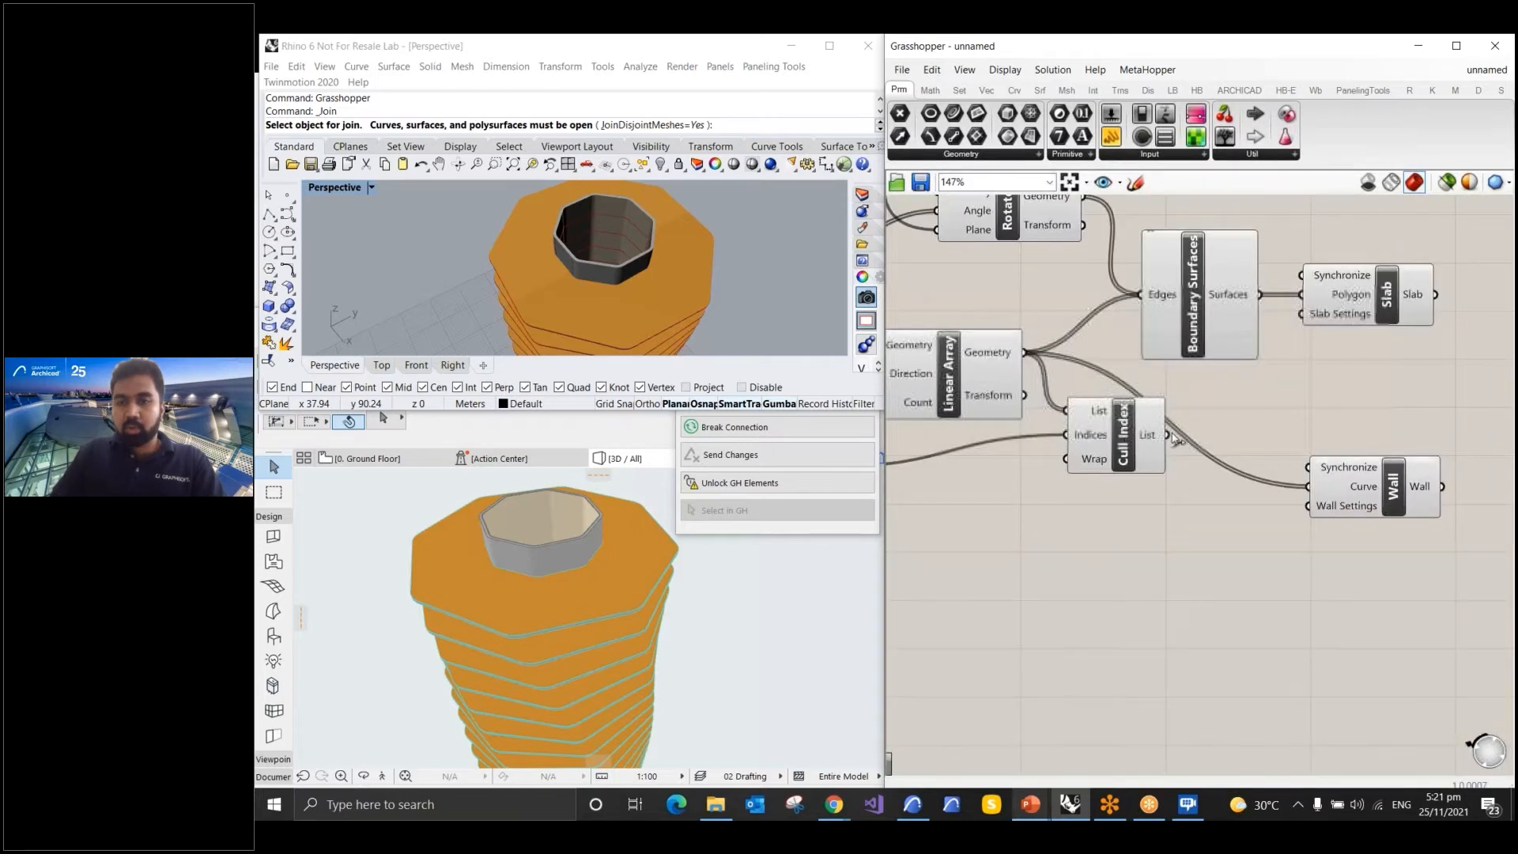
mouse_move(1152, 437)
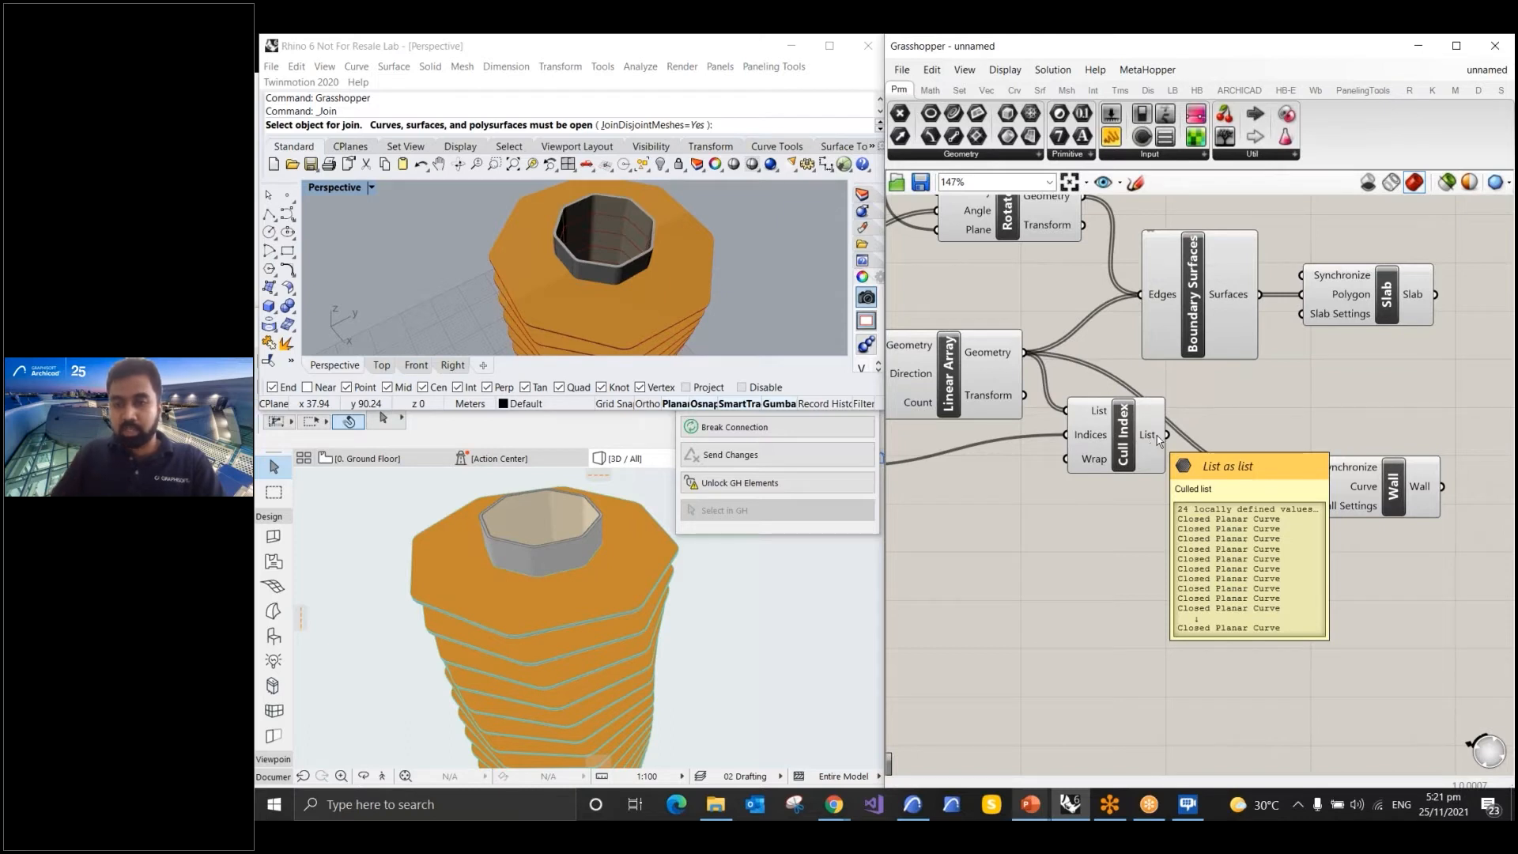
drag(1160, 434, 1308, 487)
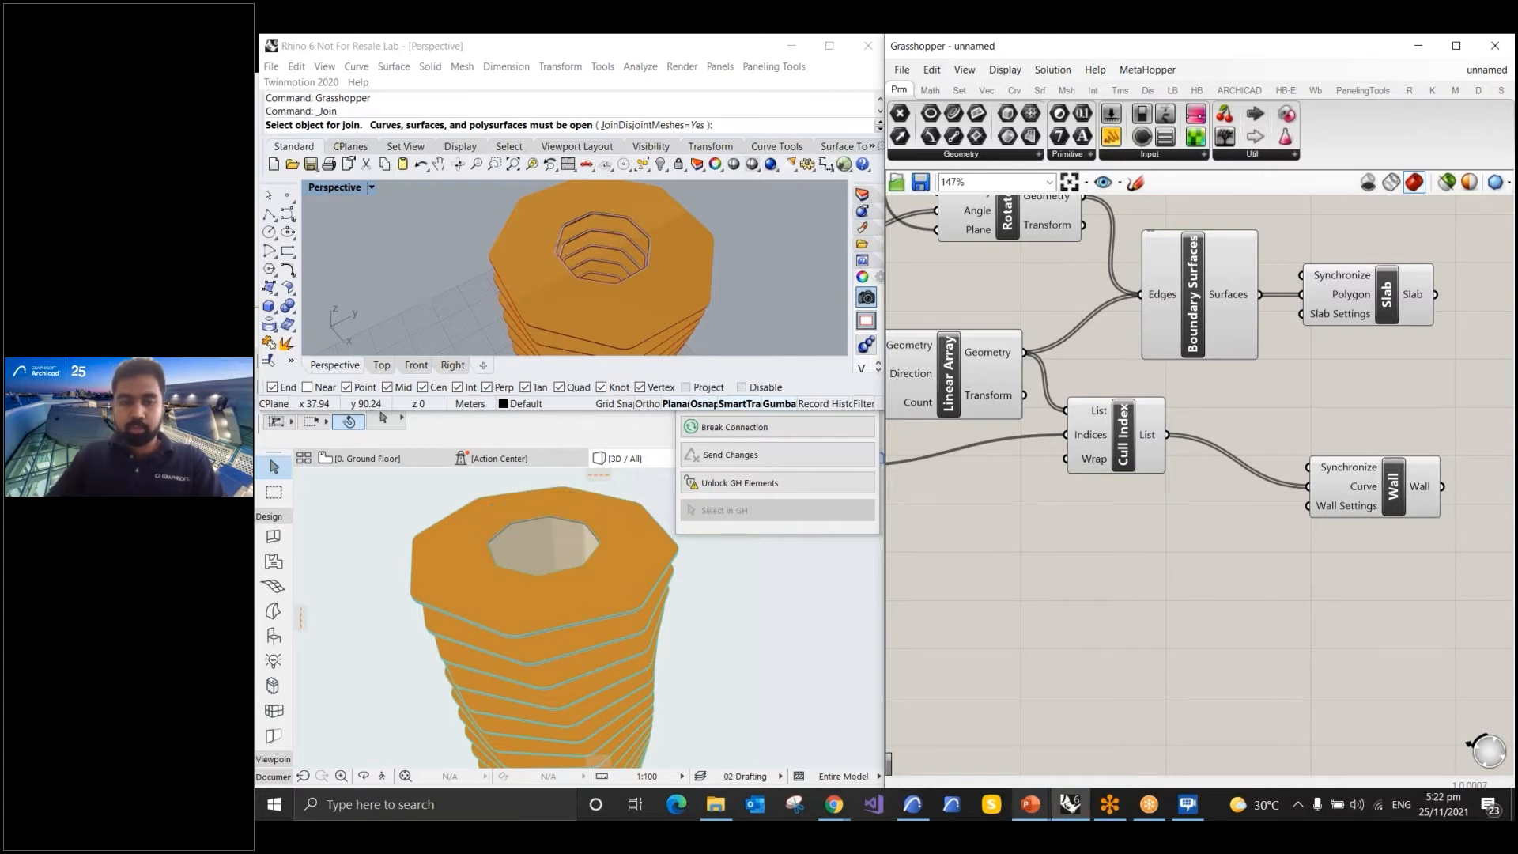
Inspect the updated tower from another angle in the ARCHICAD 3D view
click(709, 612)
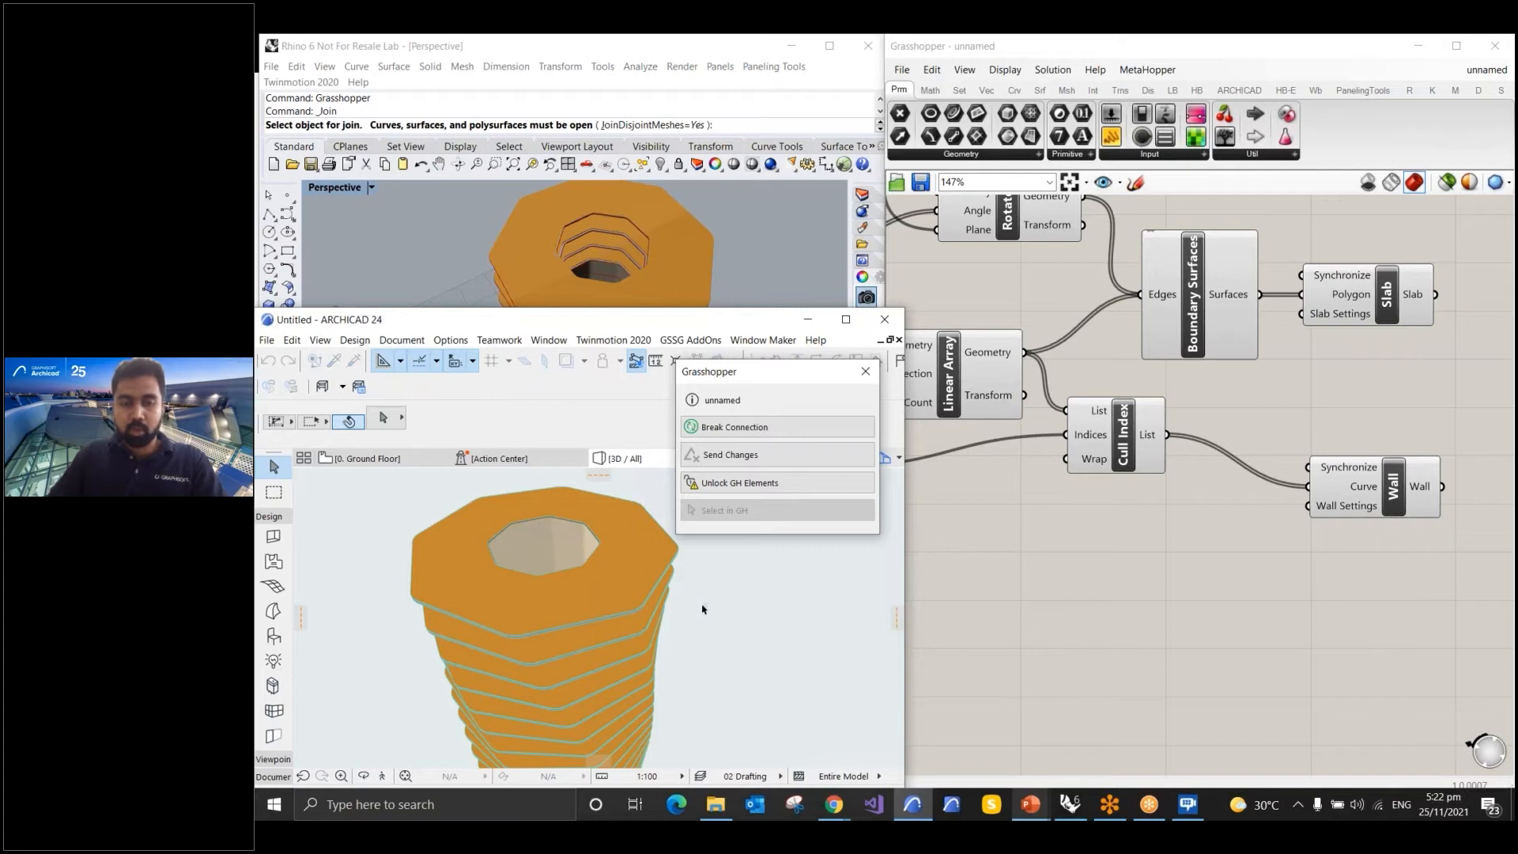
click(690, 645)
middle_drag(686, 634, 613, 591)
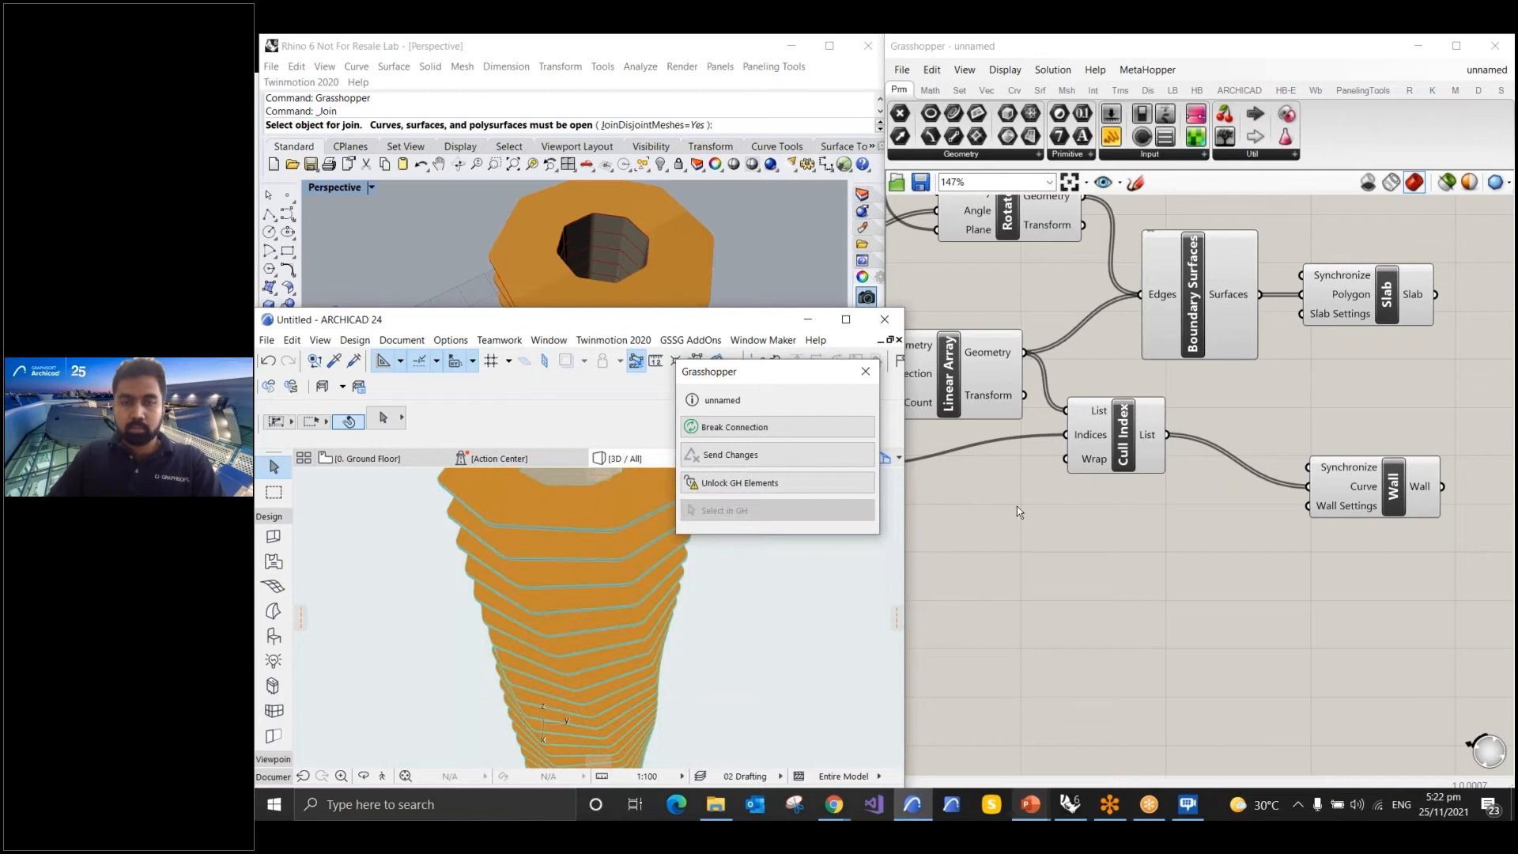
Add an ARCHICAD Beam component to the Grasshopper canvas above the Slab component
scroll(1017, 506, down, 3)
scroll(1102, 355, up, 1)
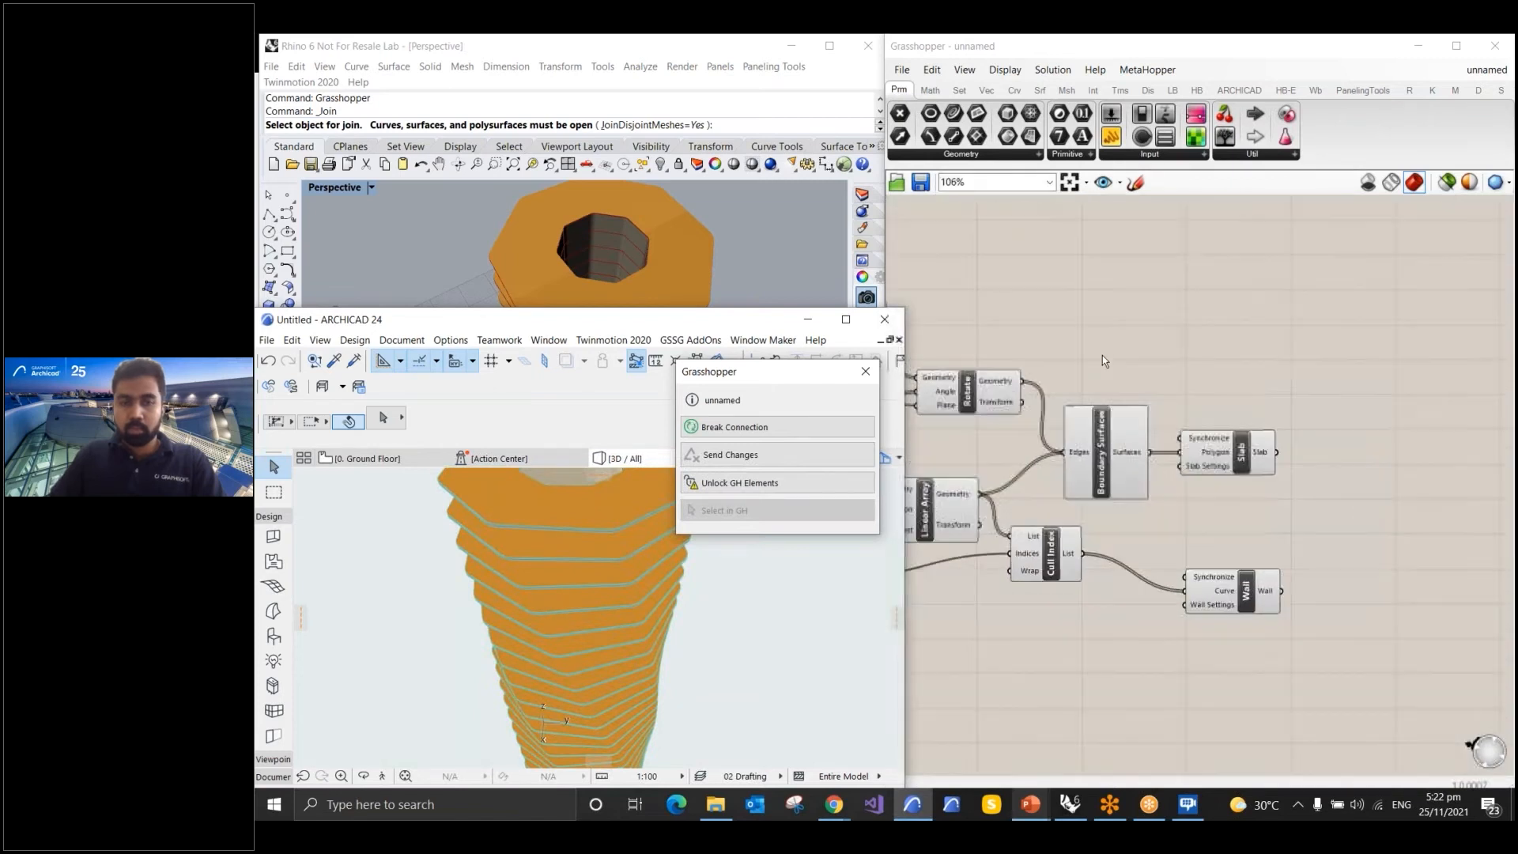
scroll(1225, 399, down, 2)
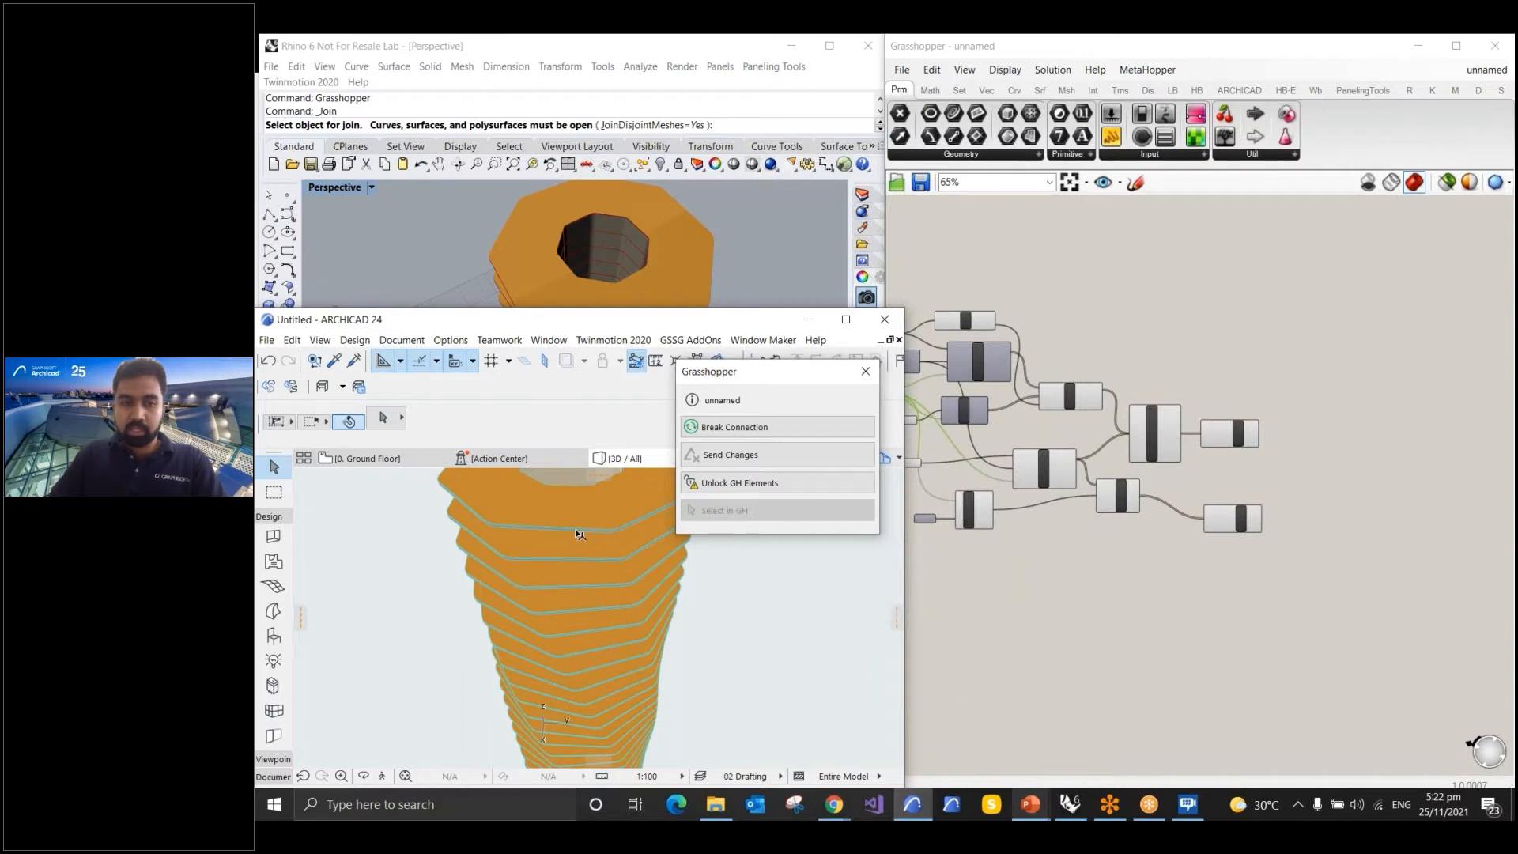
scroll(1195, 355, down, 2)
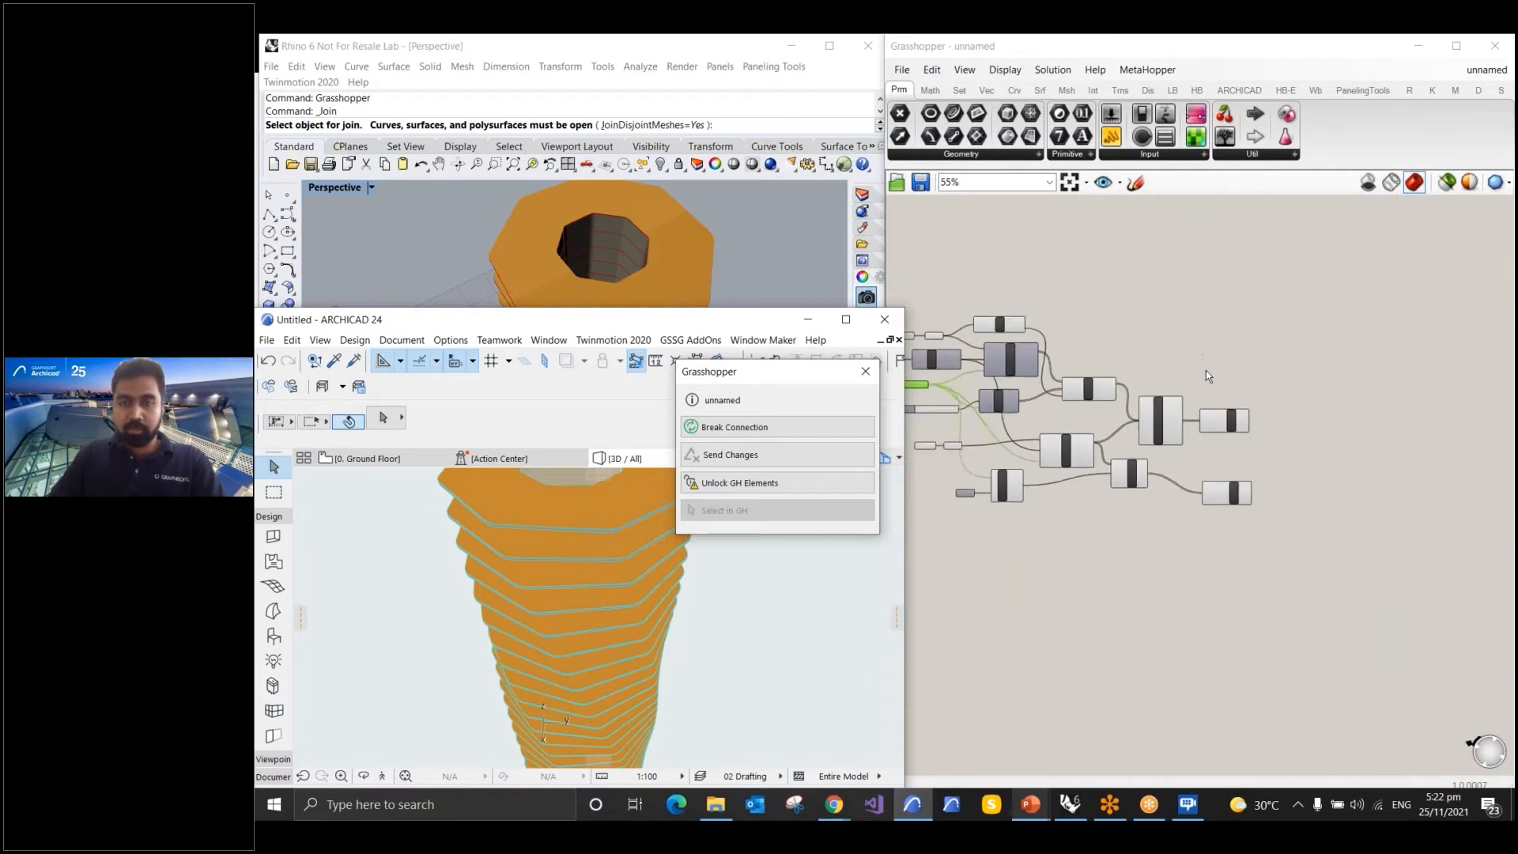
click(1239, 89)
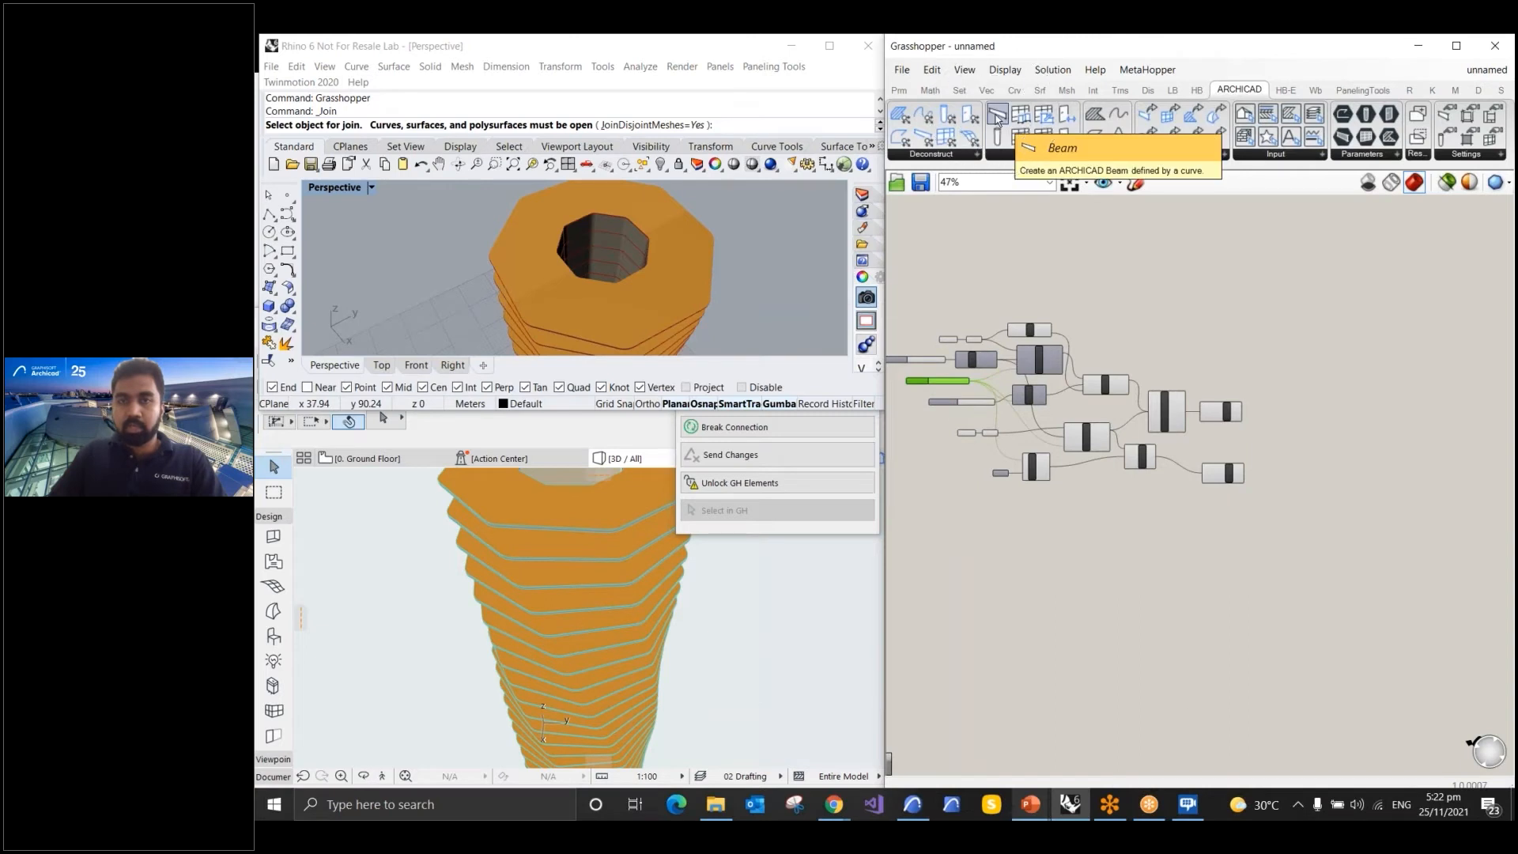
drag(997, 118, 1204, 345)
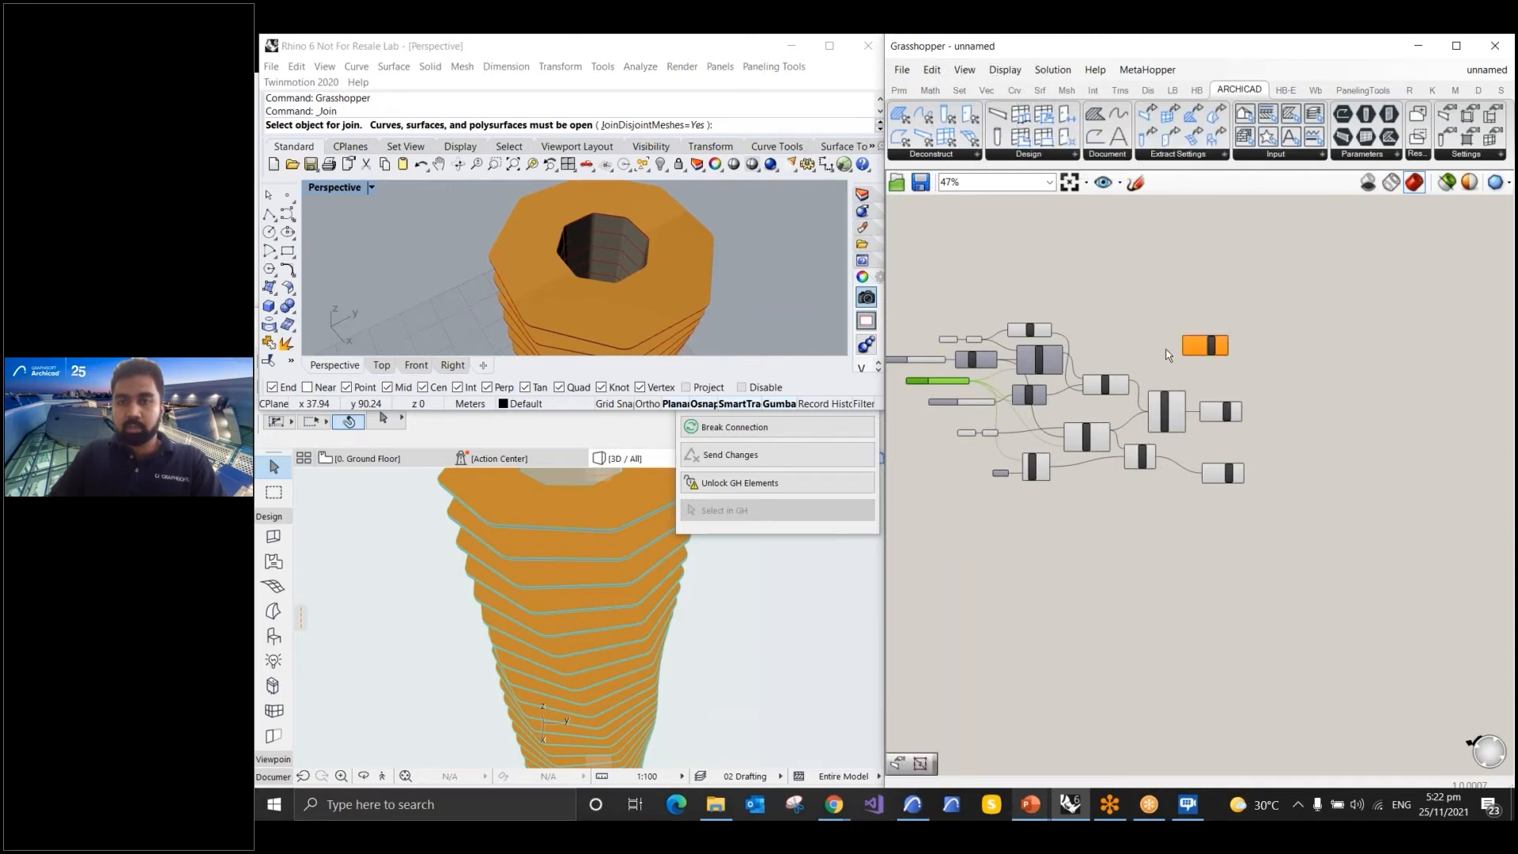
scroll(1137, 343, up, 4)
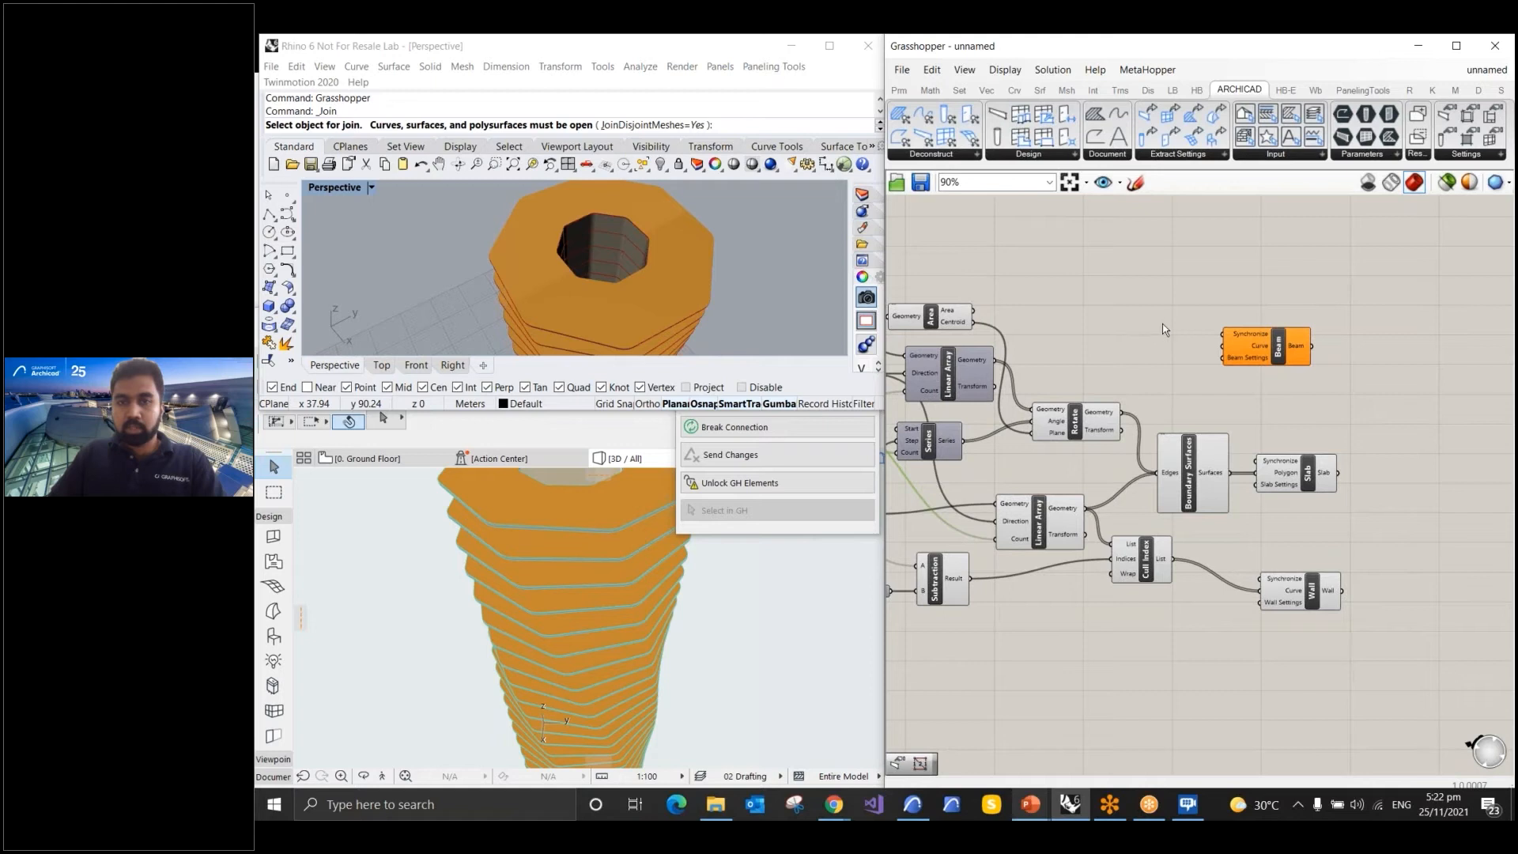
scroll(1106, 372, up, 2)
Connect the Geometry output of the Rotate component to the Beam component's Curve input
key(ctrl)
key(ctrl)
key(ctrl)
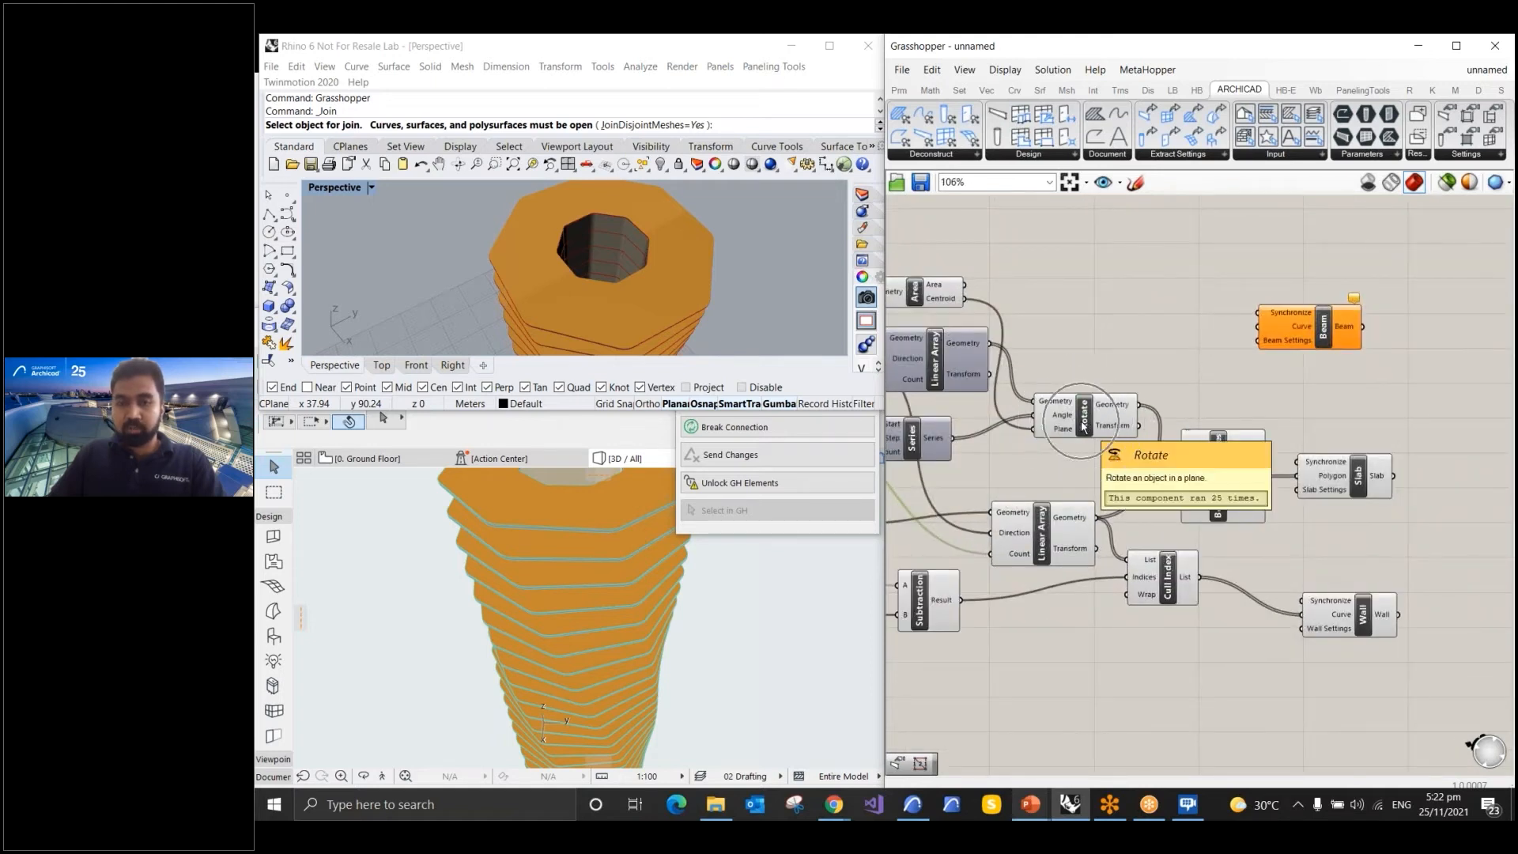
click(1084, 424)
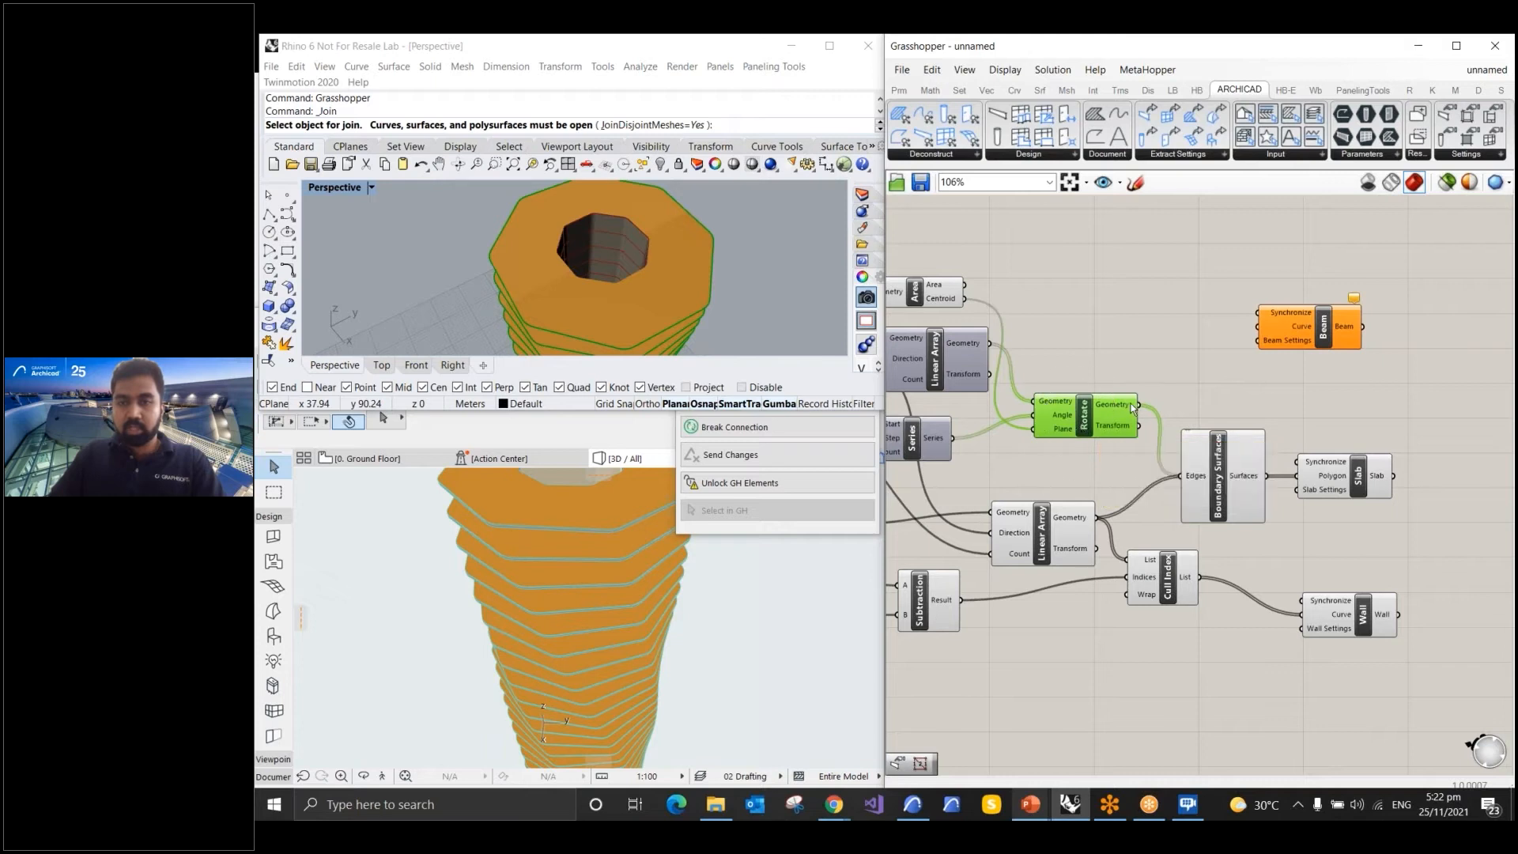
drag(1136, 406, 1257, 330)
click(1253, 383)
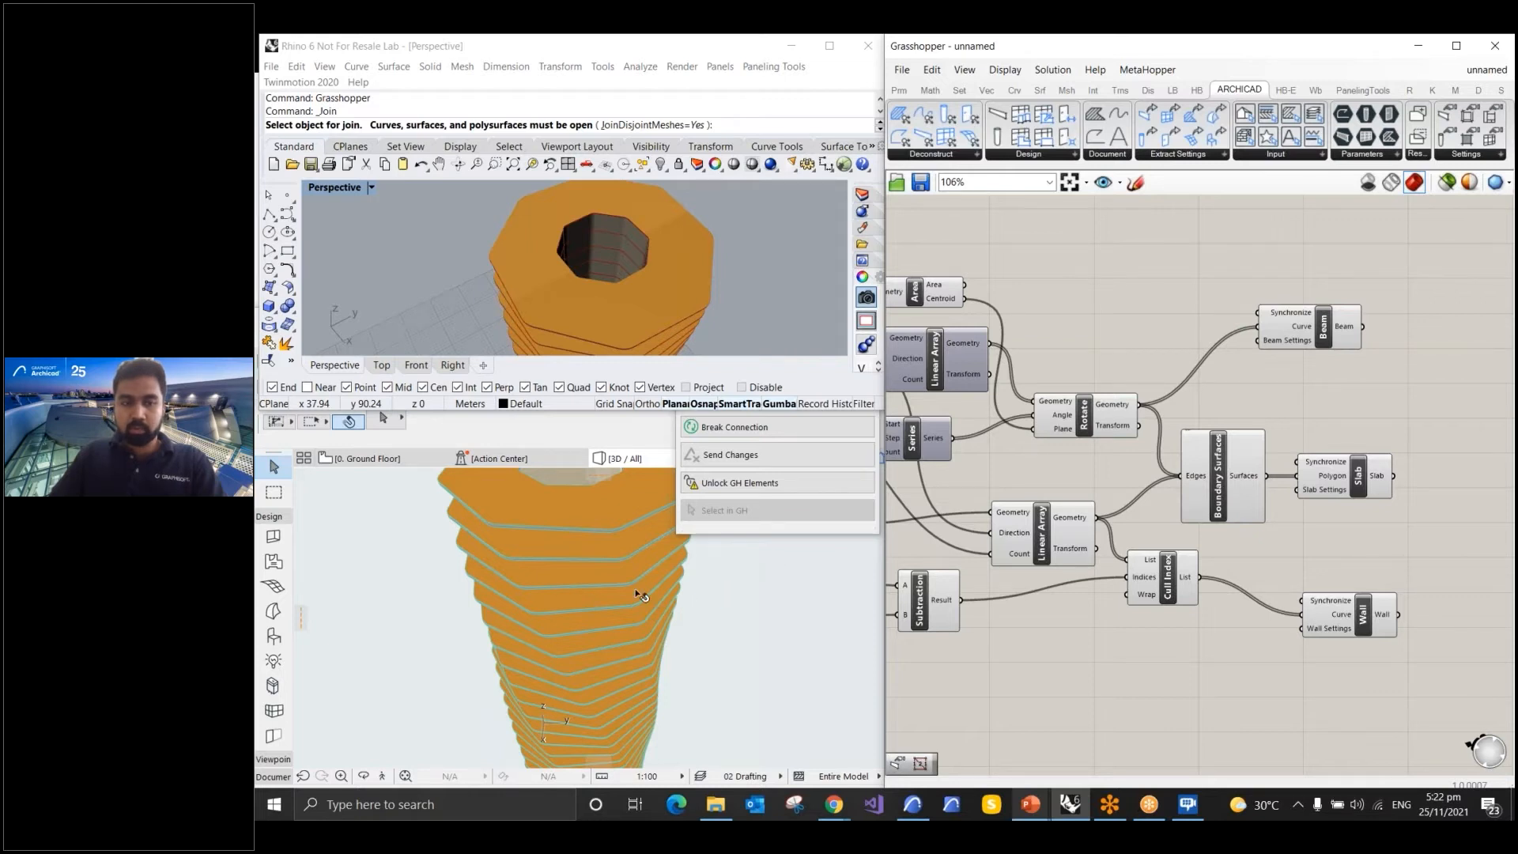
Inspect the beams along the slab edges of the tower from several angles in the ARCHICAD 3D view
click(553, 521)
shift+middle_drag(742, 619, 587, 502)
scroll(584, 500, up, 6)
scroll(584, 500, up, 8)
shift+middle_drag(520, 526, 545, 615)
shift+middle_drag(419, 563, 474, 671)
scroll(483, 661, down, 6)
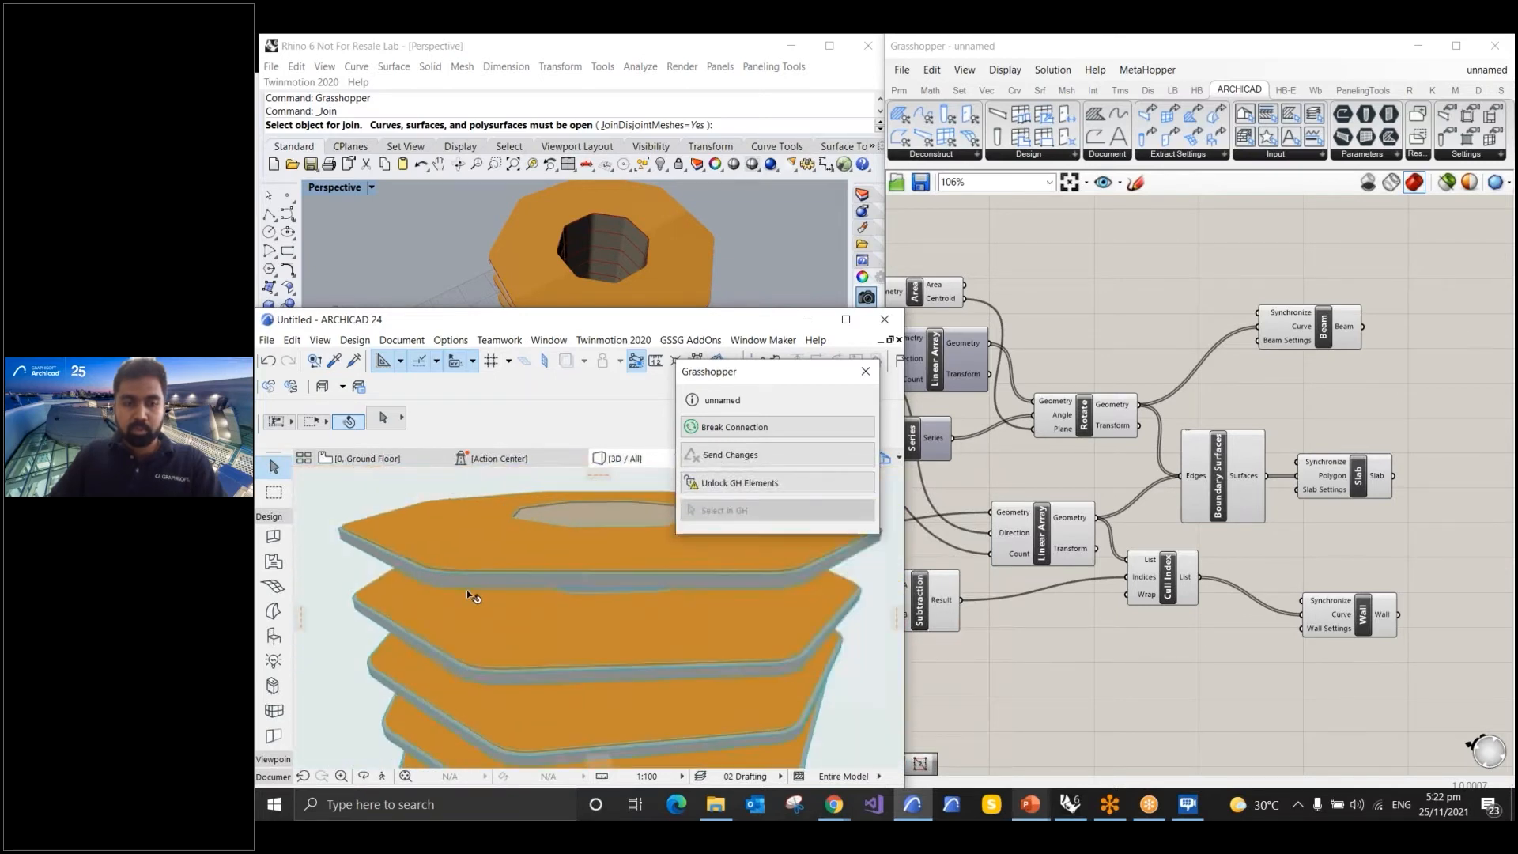
shift+middle_drag(619, 568, 504, 572)
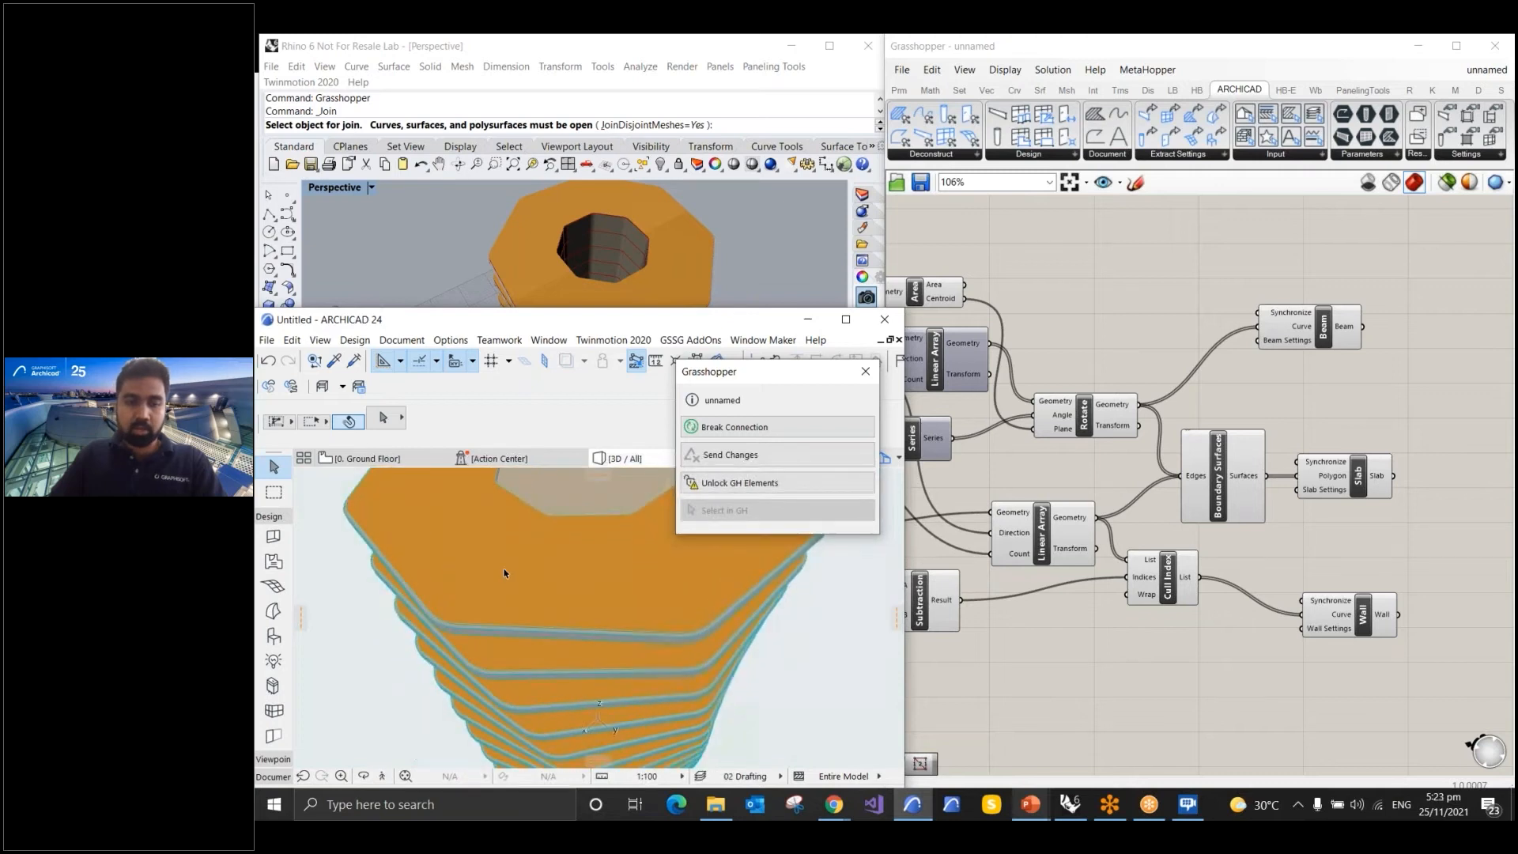
shift+middle_drag(557, 650, 563, 585)
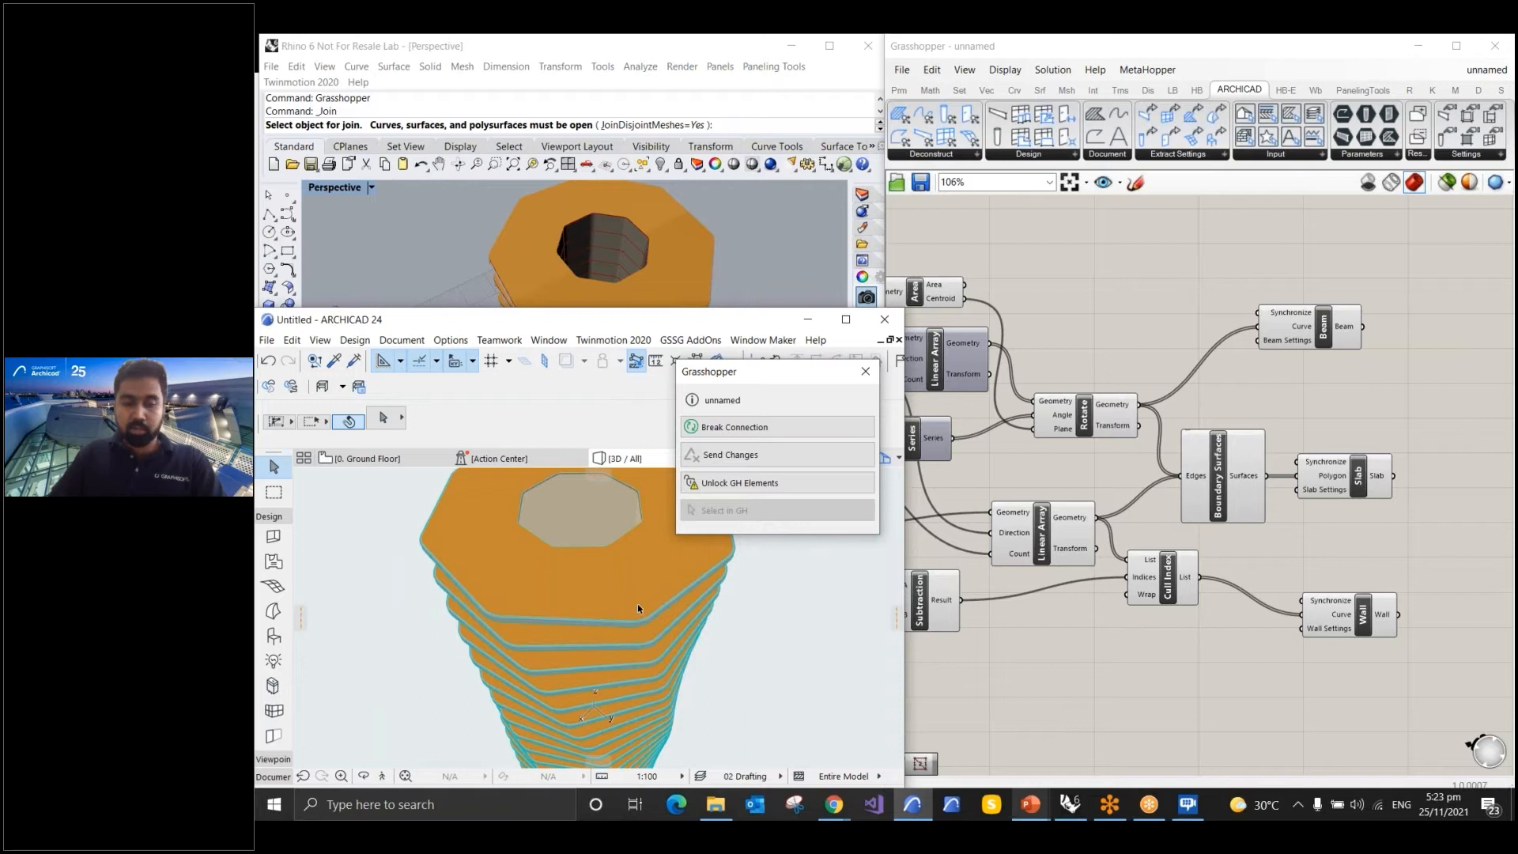
middle_click(1117, 683)
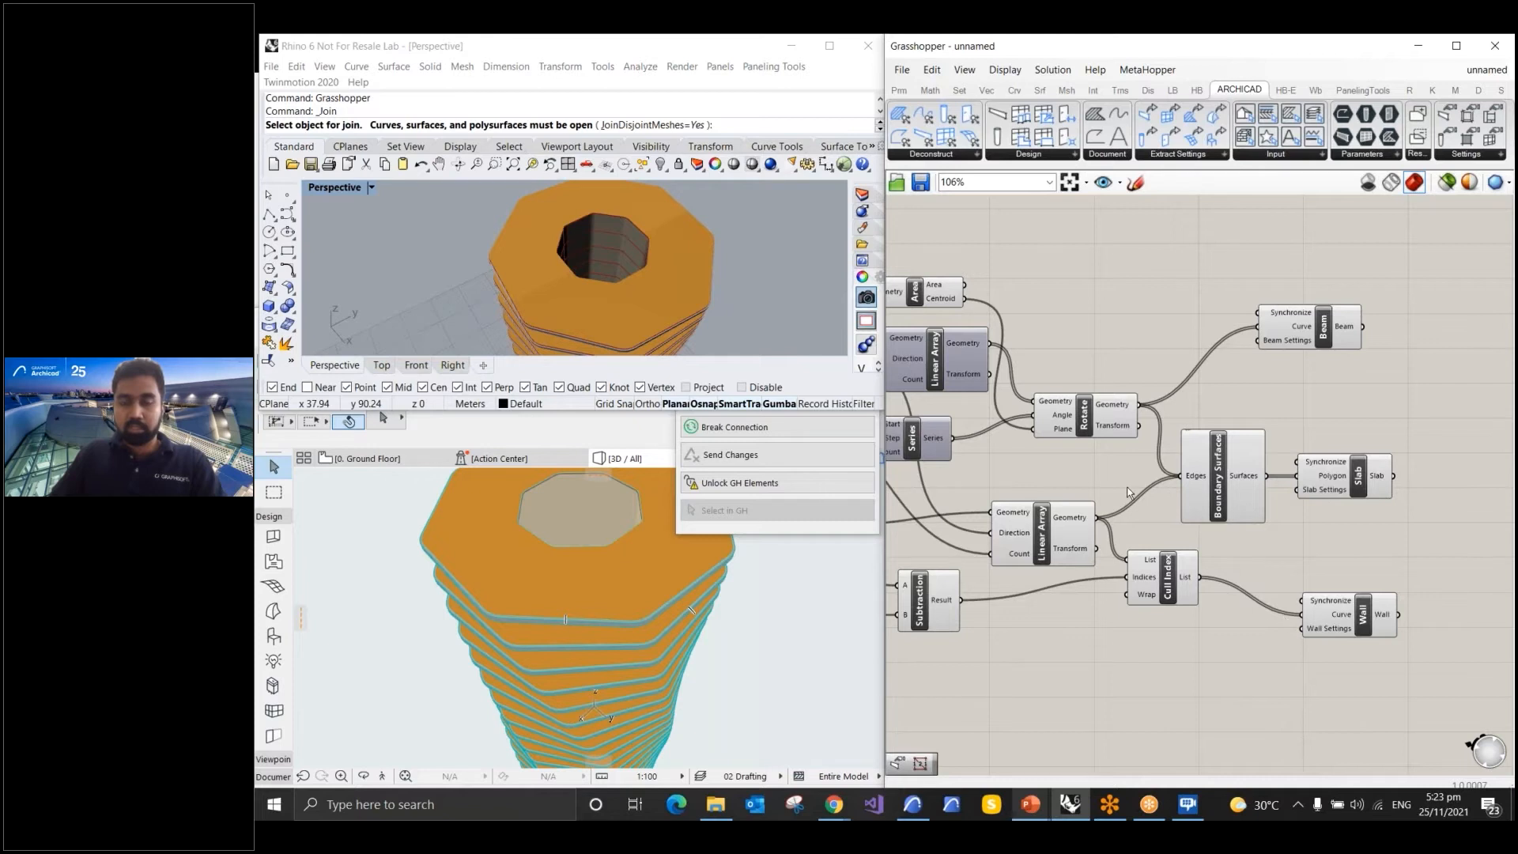
scroll(1128, 492, down, 2)
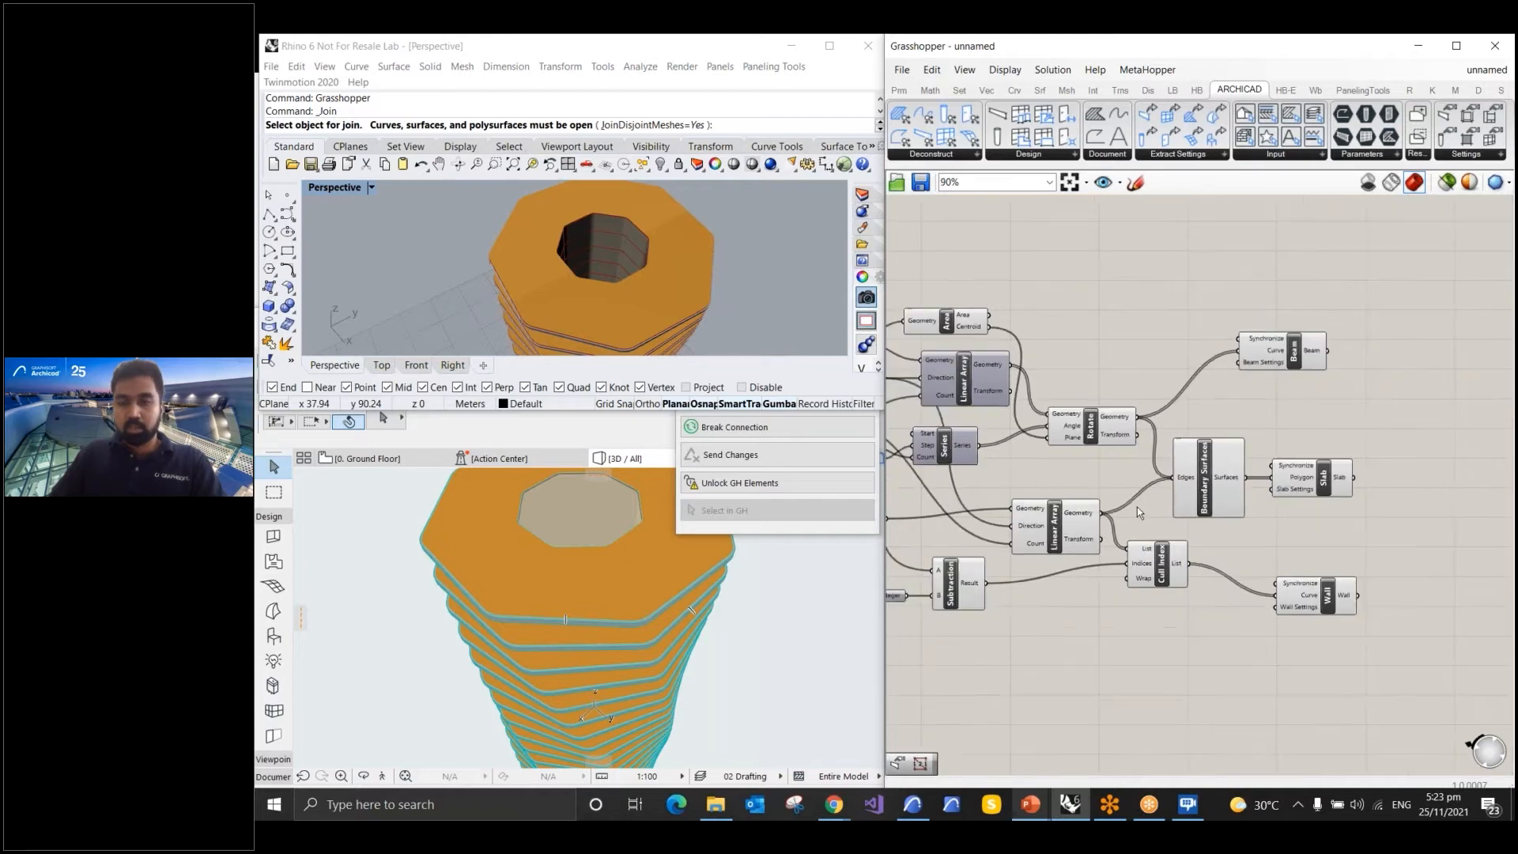
click(562, 606)
shift+middle_drag(783, 656, 690, 659)
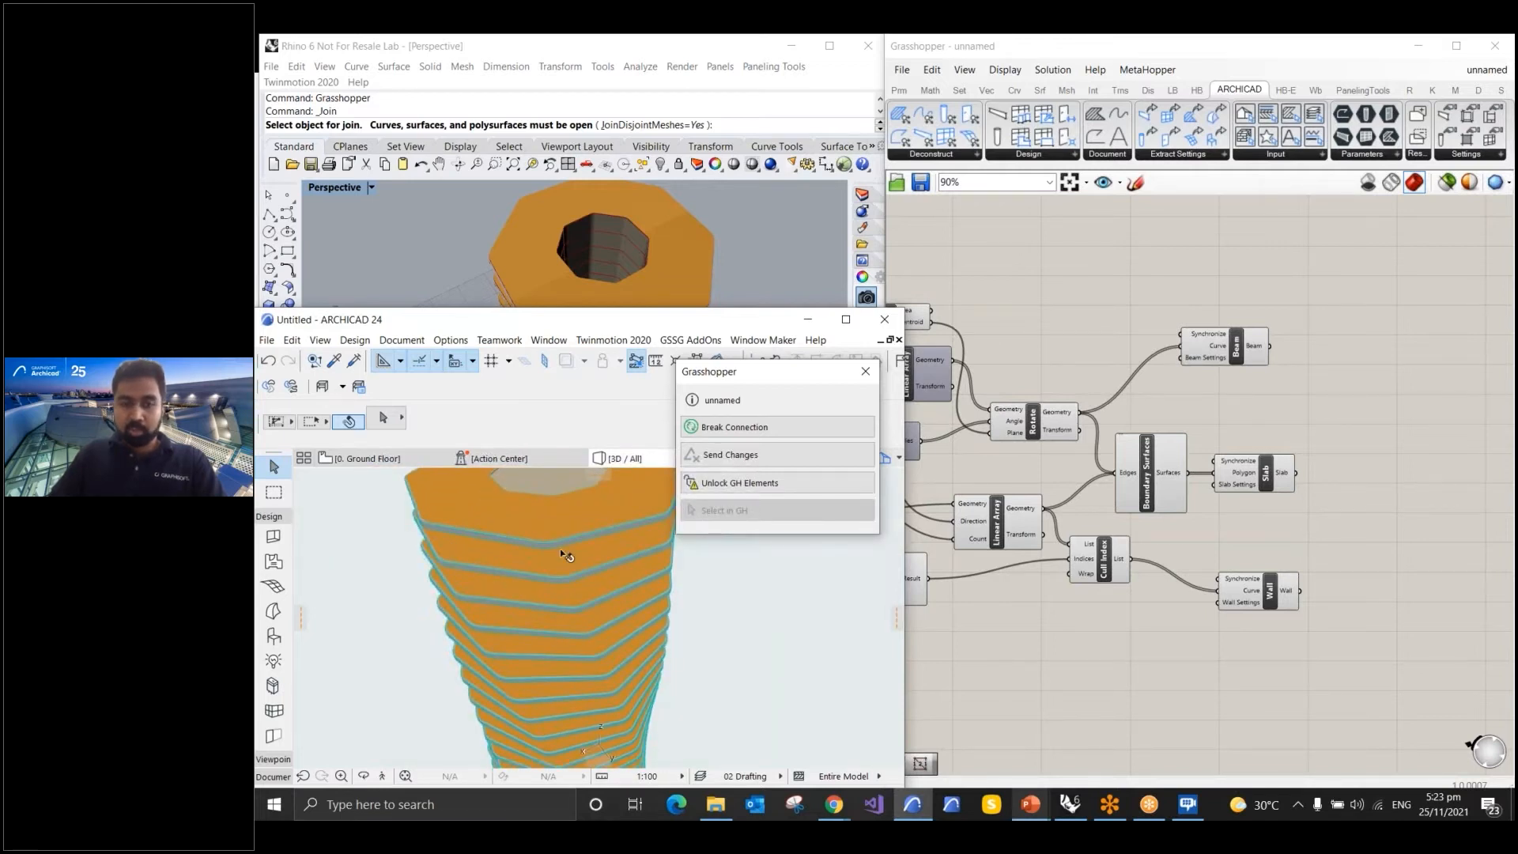
Select the Curve parameter that feeds the Area component and examine its outline at the tower's base in the Rhino view
scroll(1284, 523, down, 3)
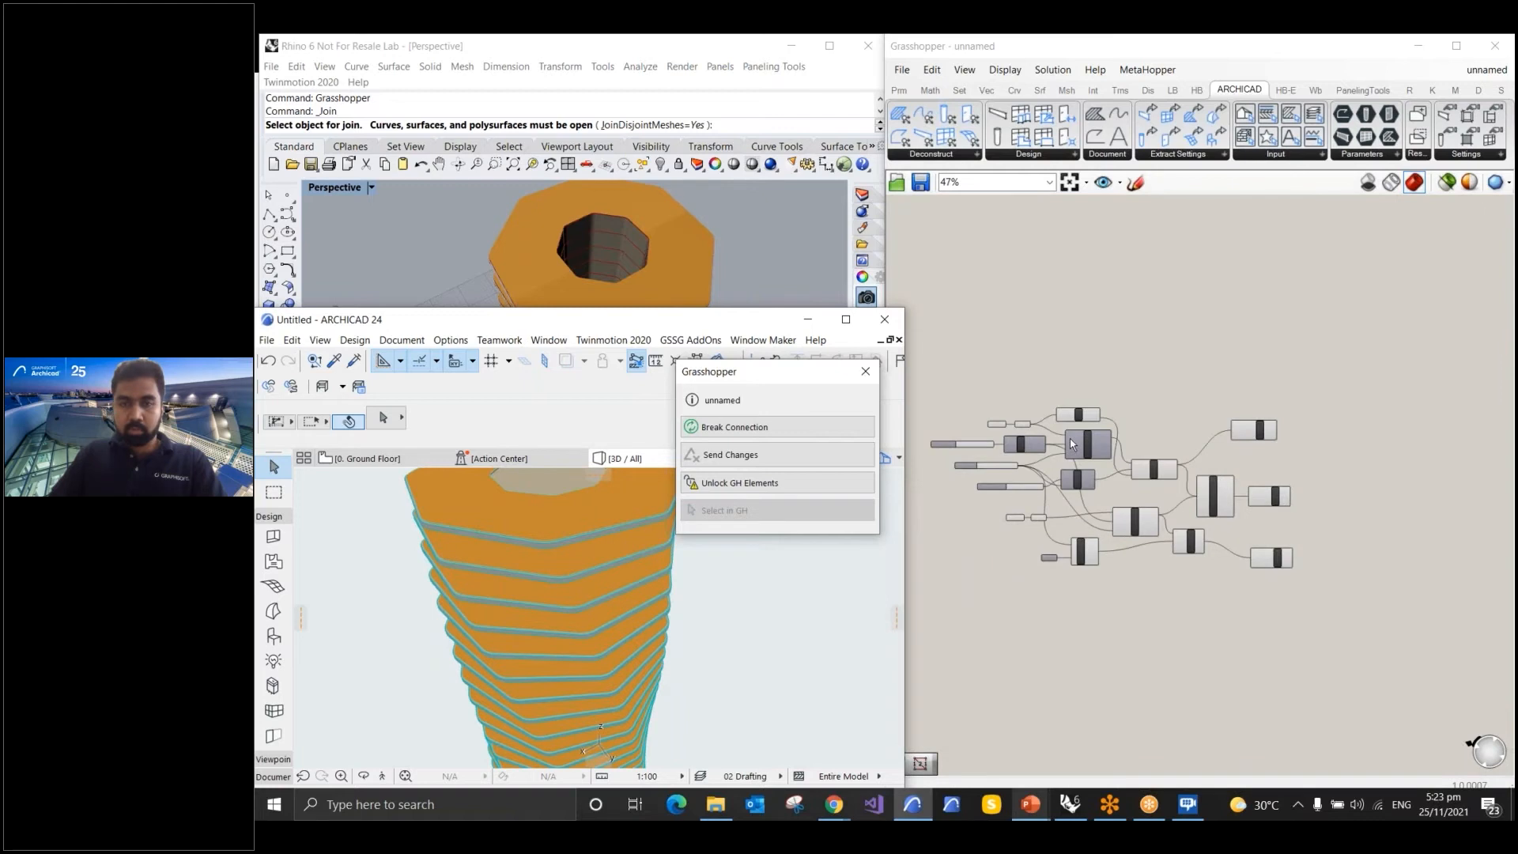
scroll(1017, 391, up, 5)
click(1024, 479)
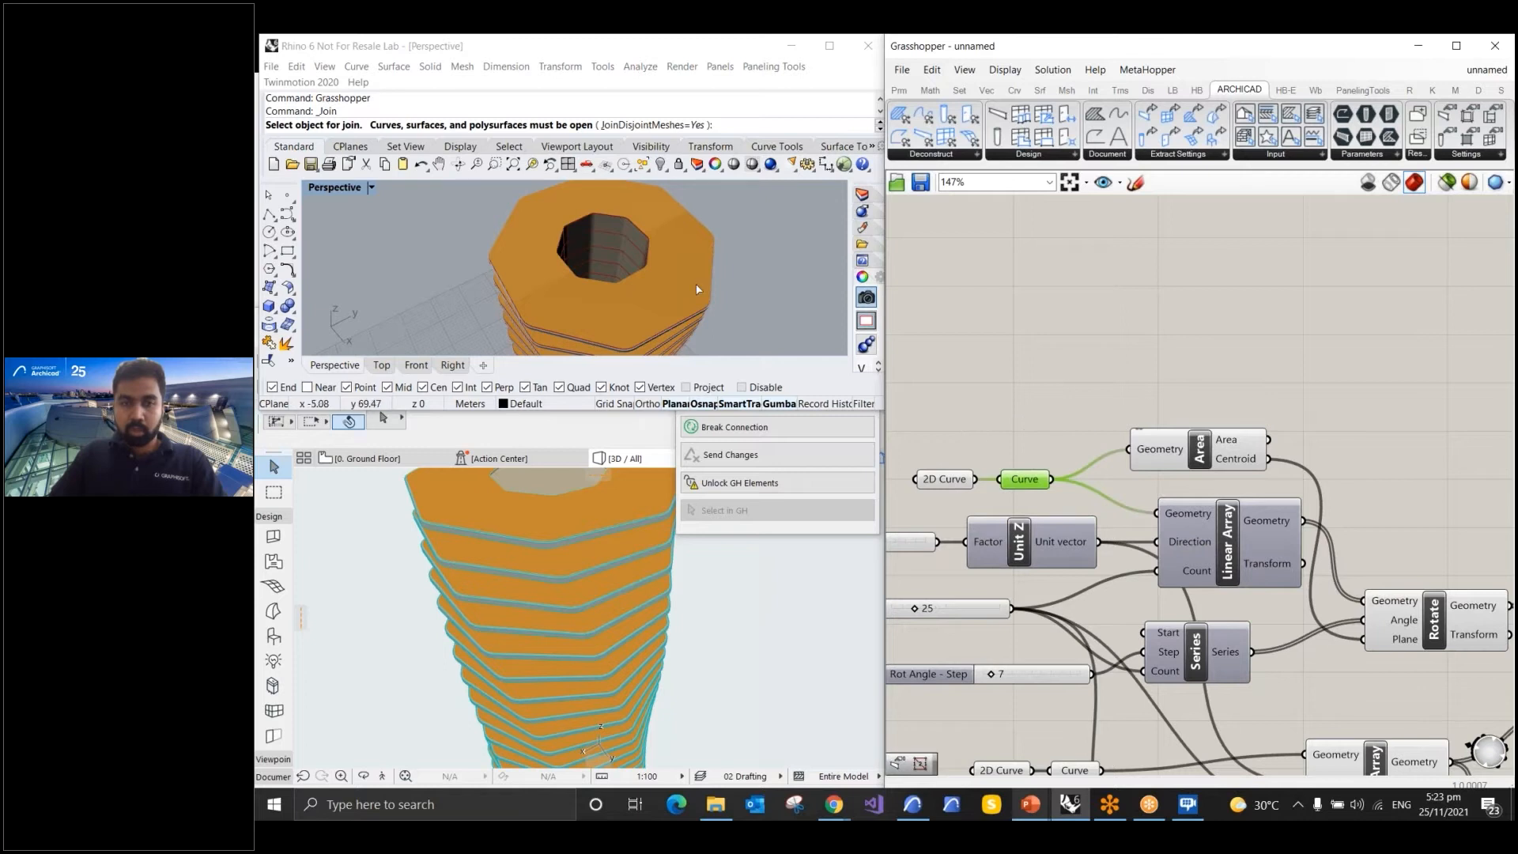
scroll(698, 289, down, 5)
scroll(644, 310, up, 5)
scroll(644, 310, up, 4)
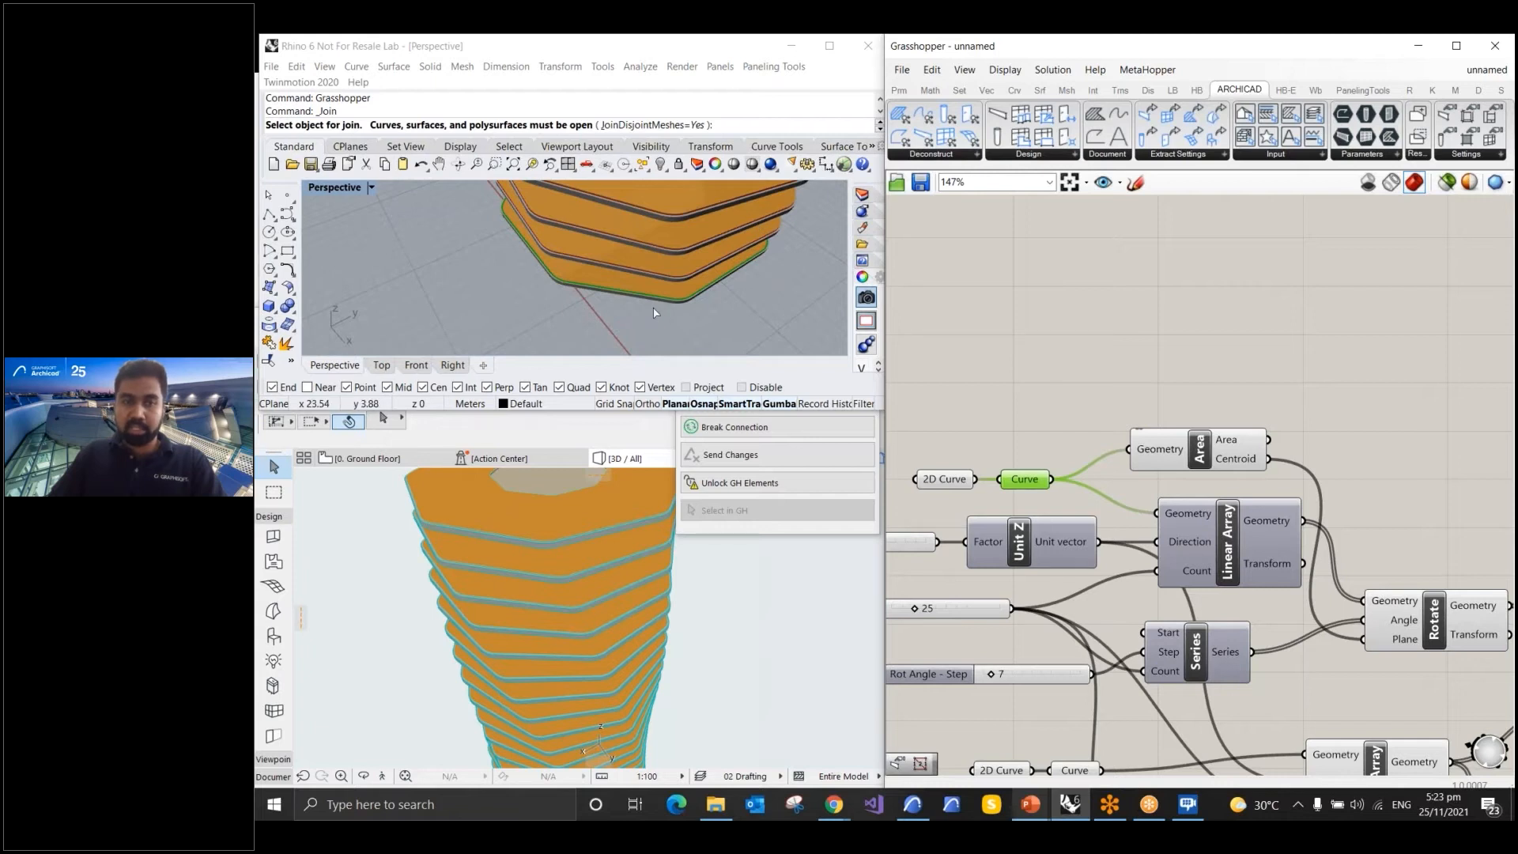
mouse_move(1029, 489)
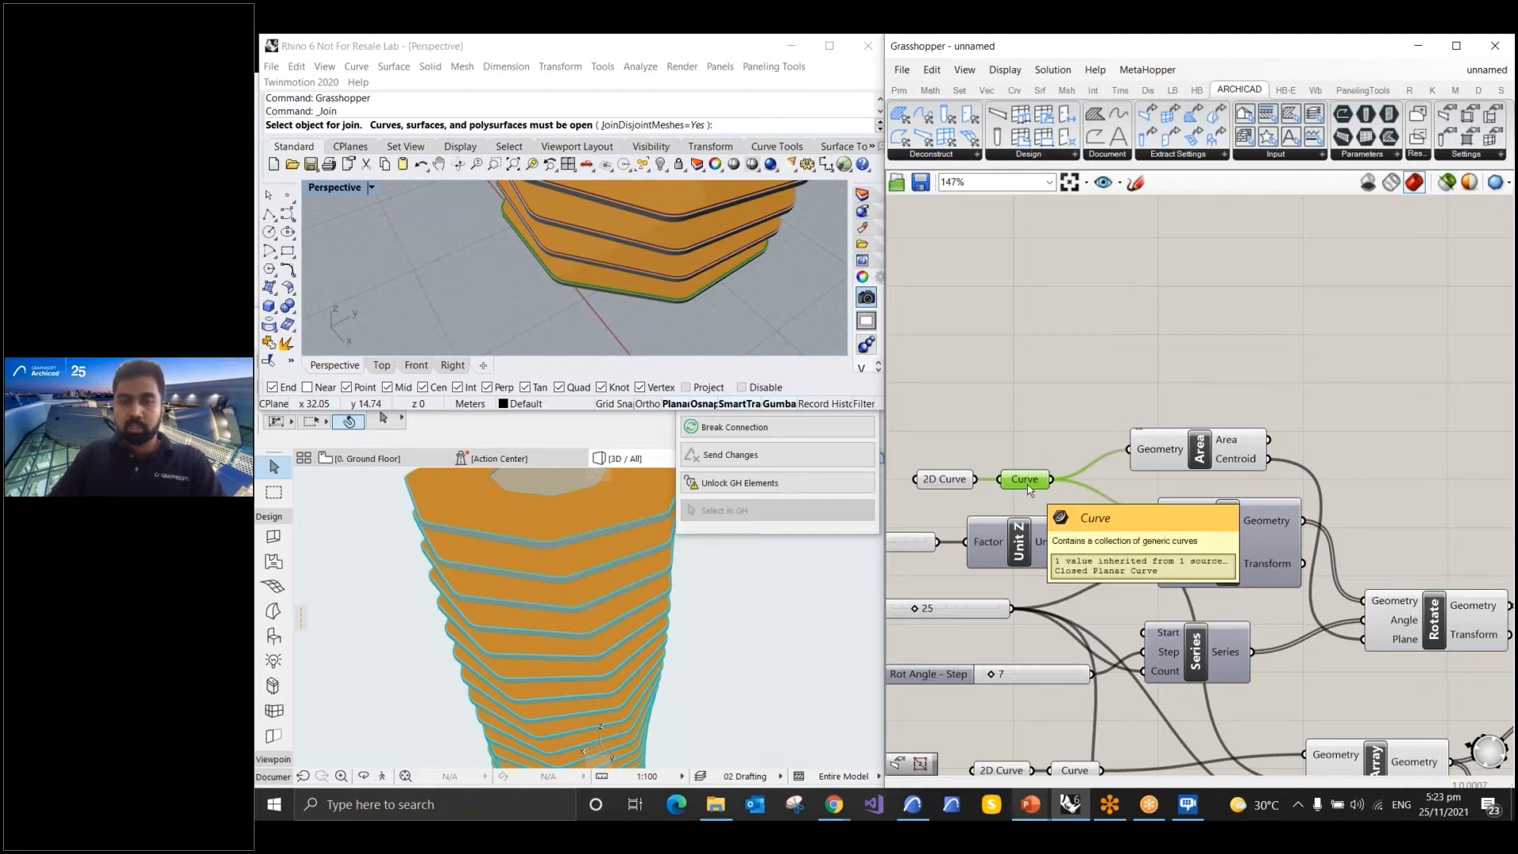
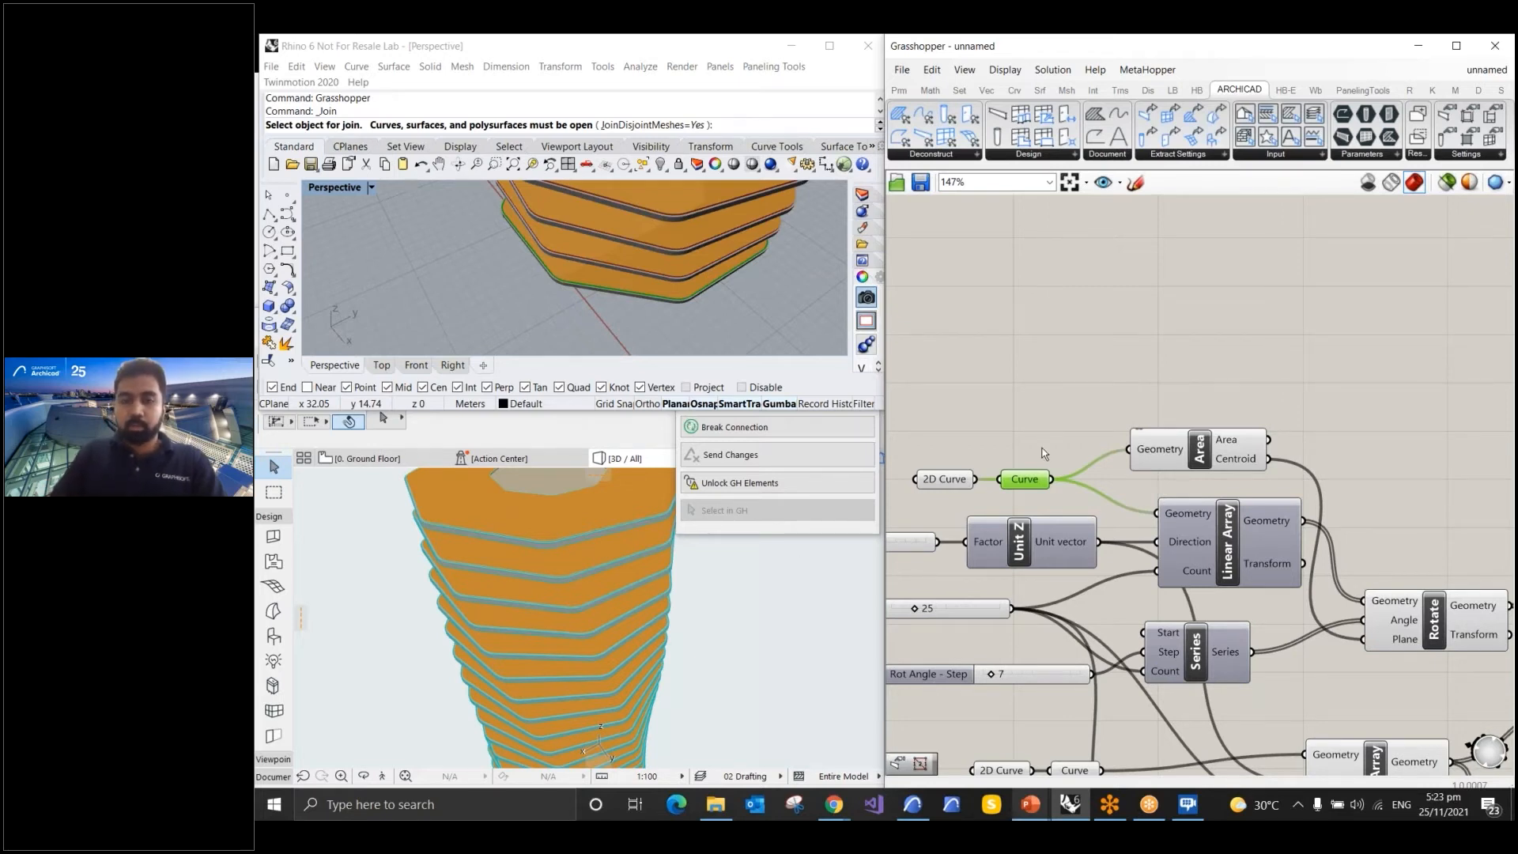
Add an Offset Curve component above the Area component and connect the outer octagon's Curve parameter to its Curve input
double_click(1163, 371)
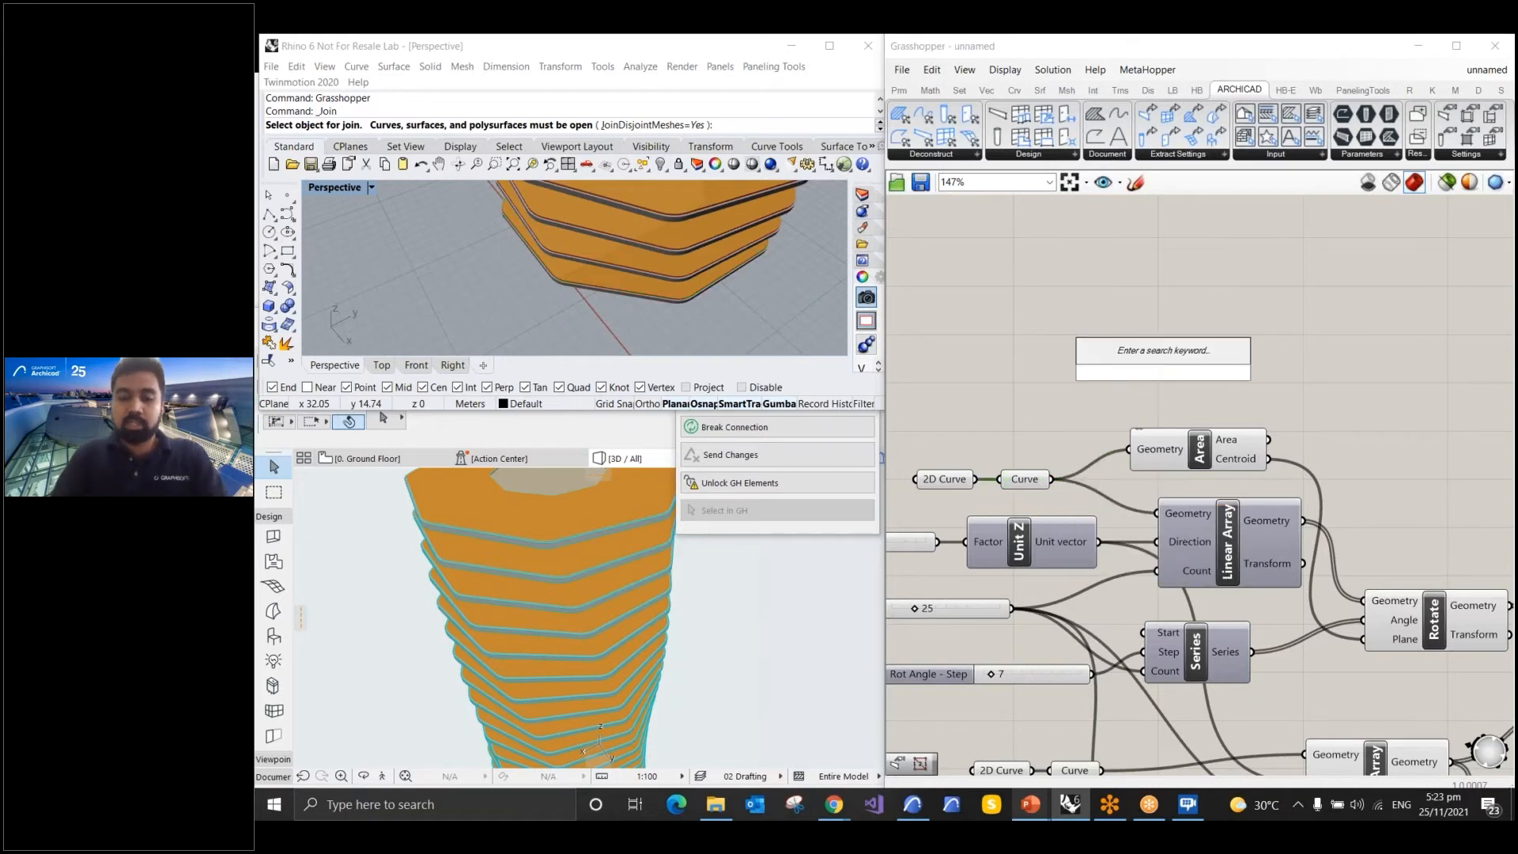
text(of)
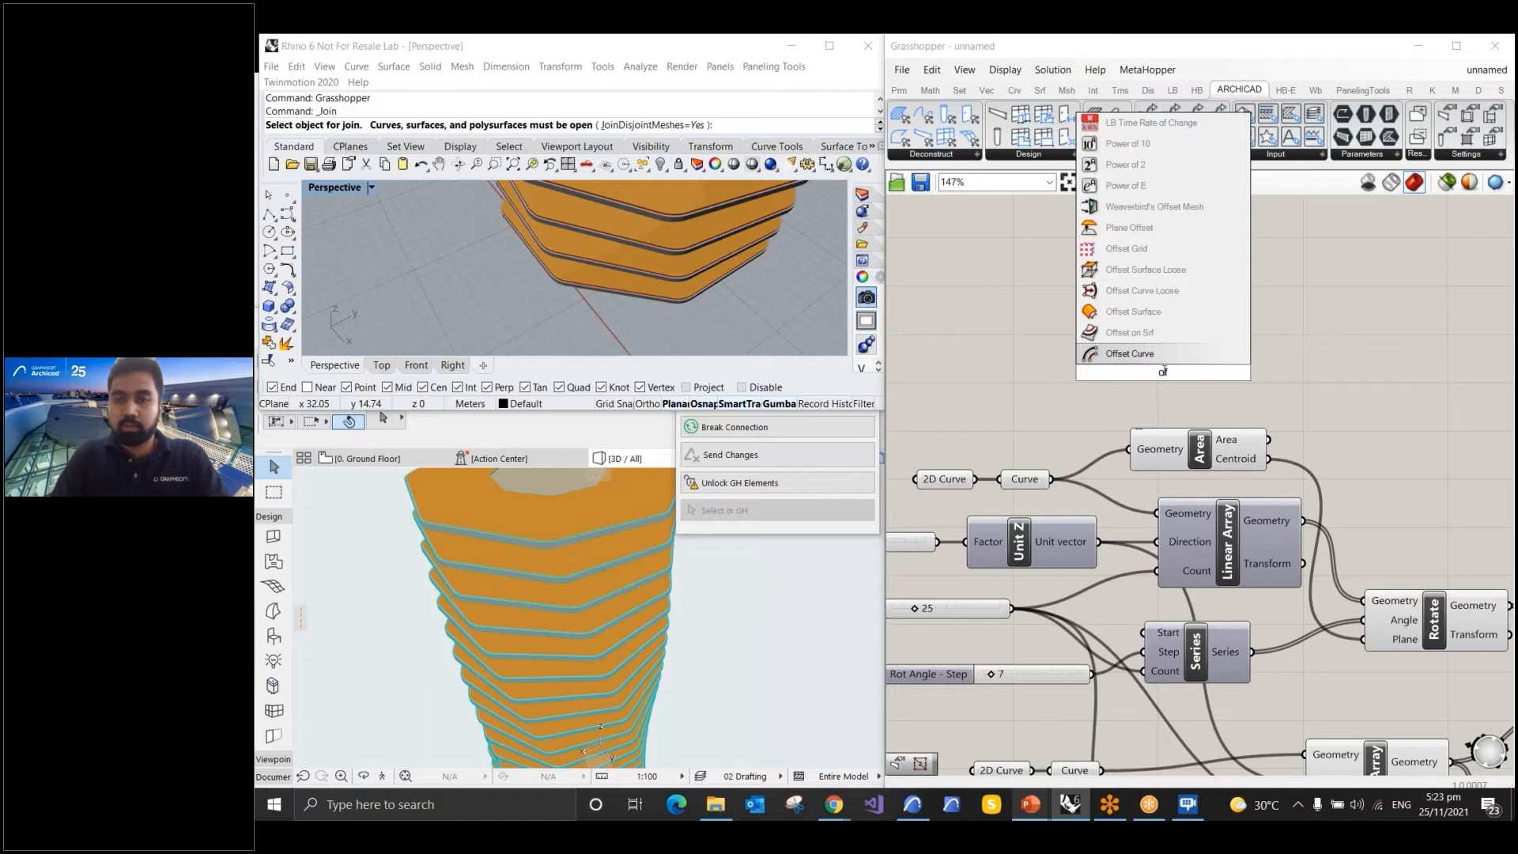
text(s)
key(BackSpace)
text(f)
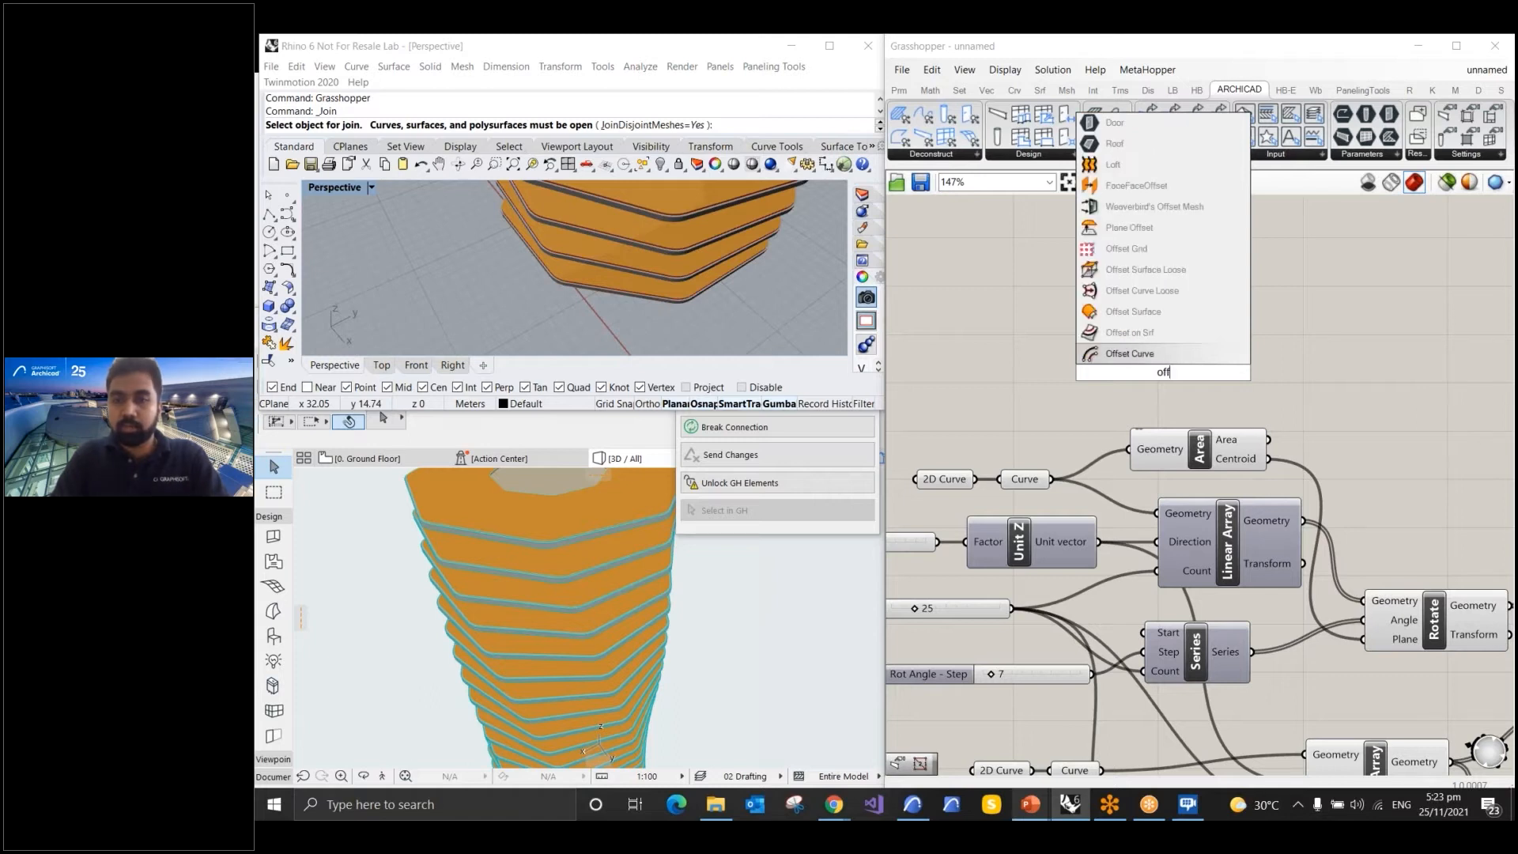
click(1155, 352)
drag(1166, 360, 1360, 364)
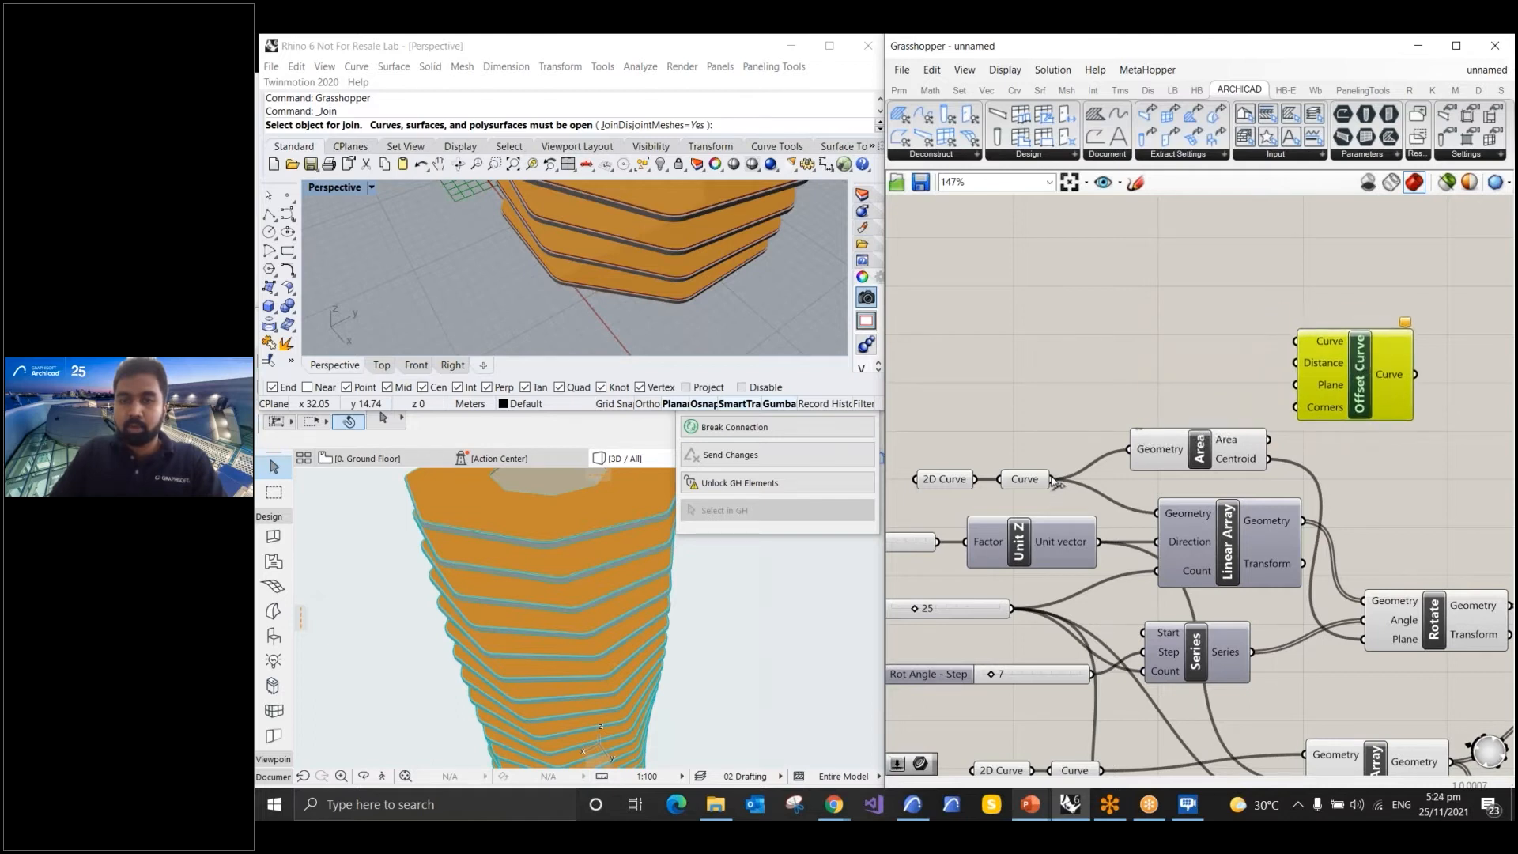
drag(1052, 480, 1294, 341)
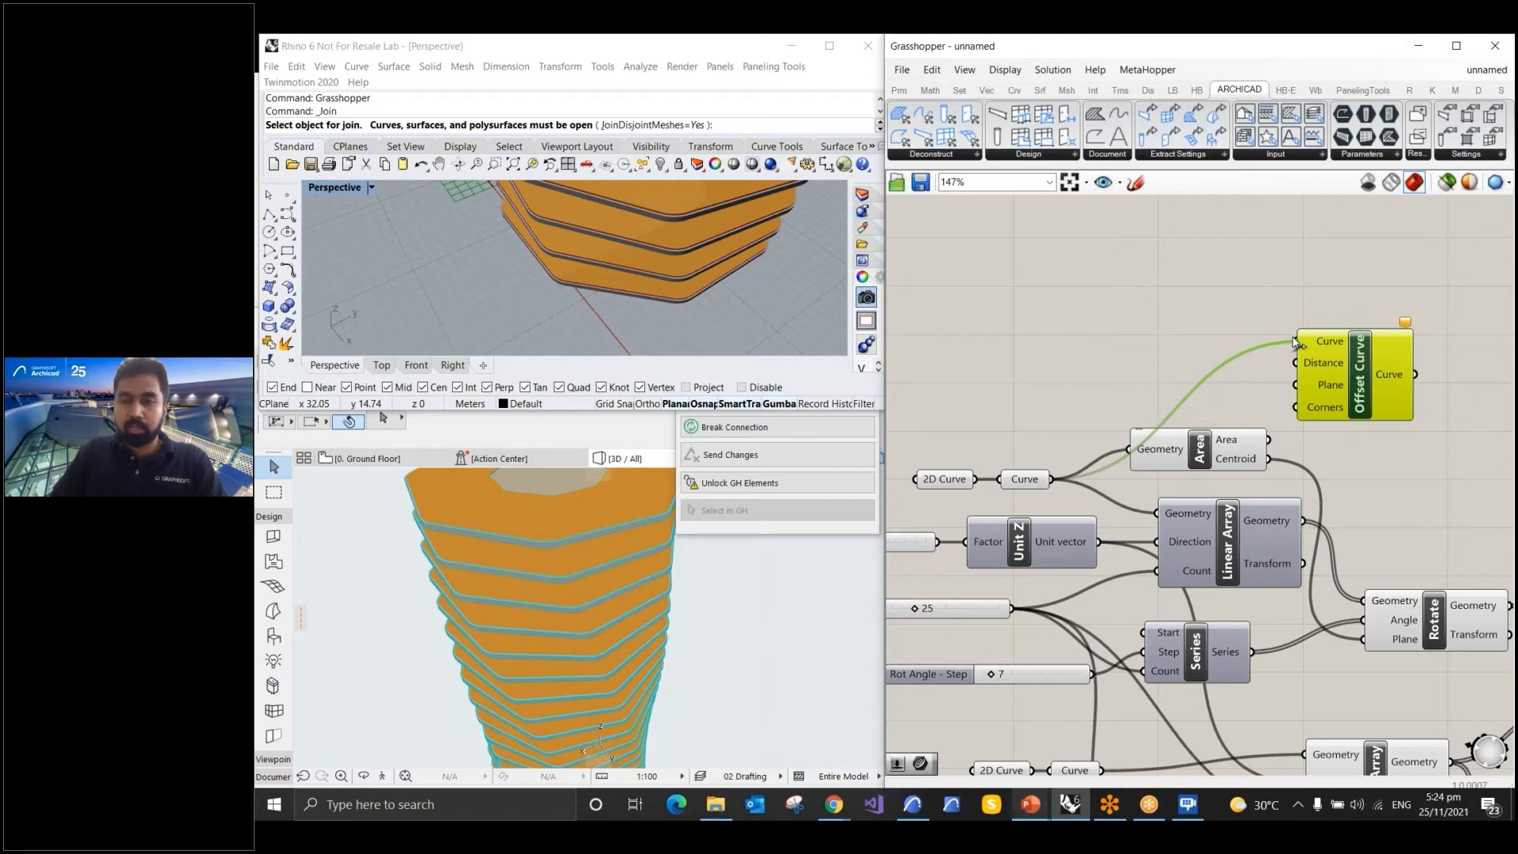
scroll(572, 283, up, 1)
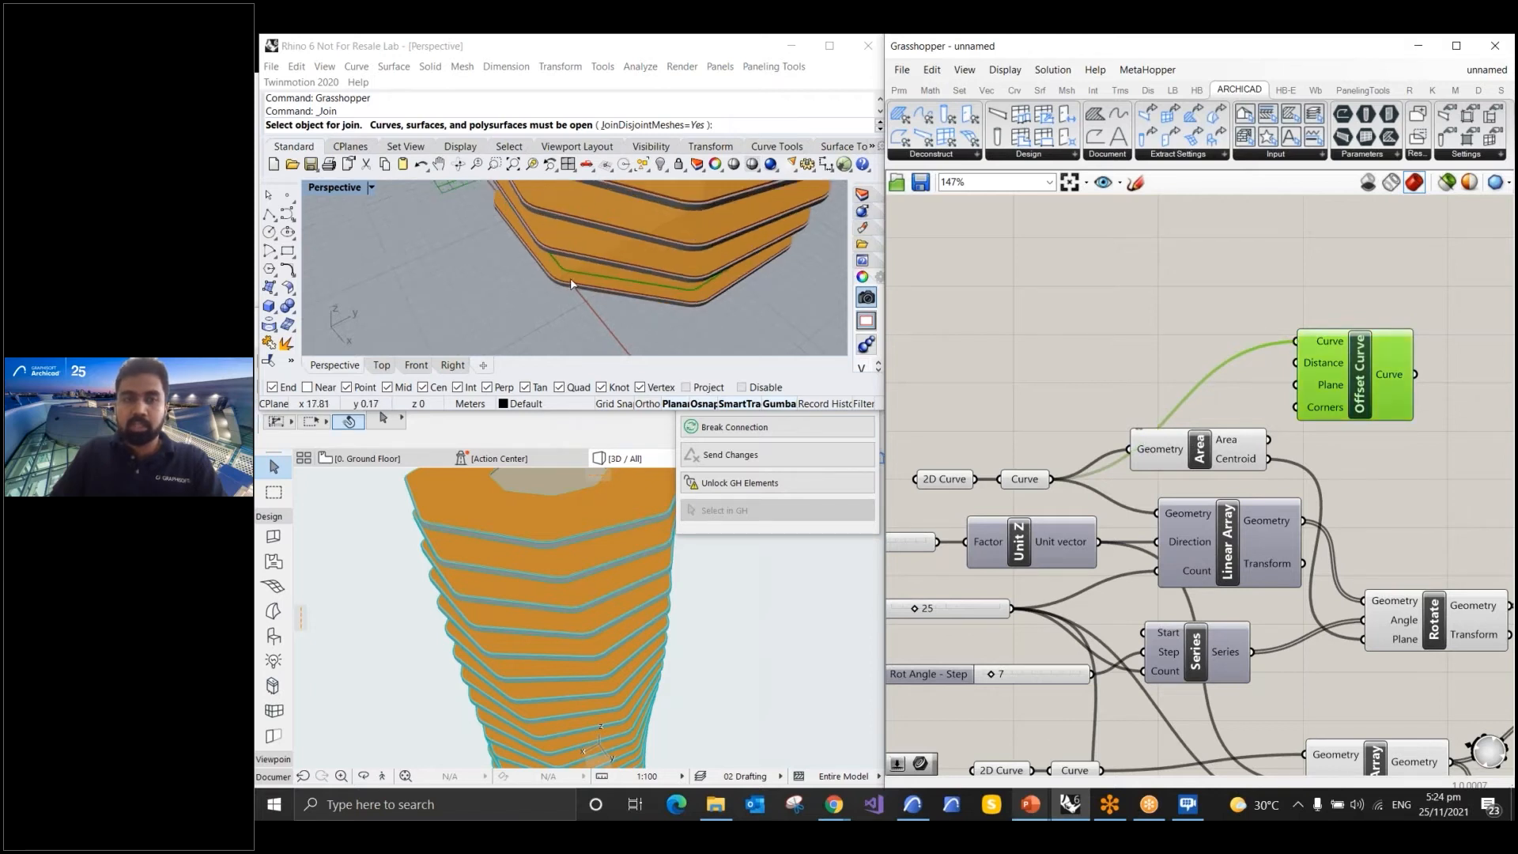
scroll(572, 283, up, 2)
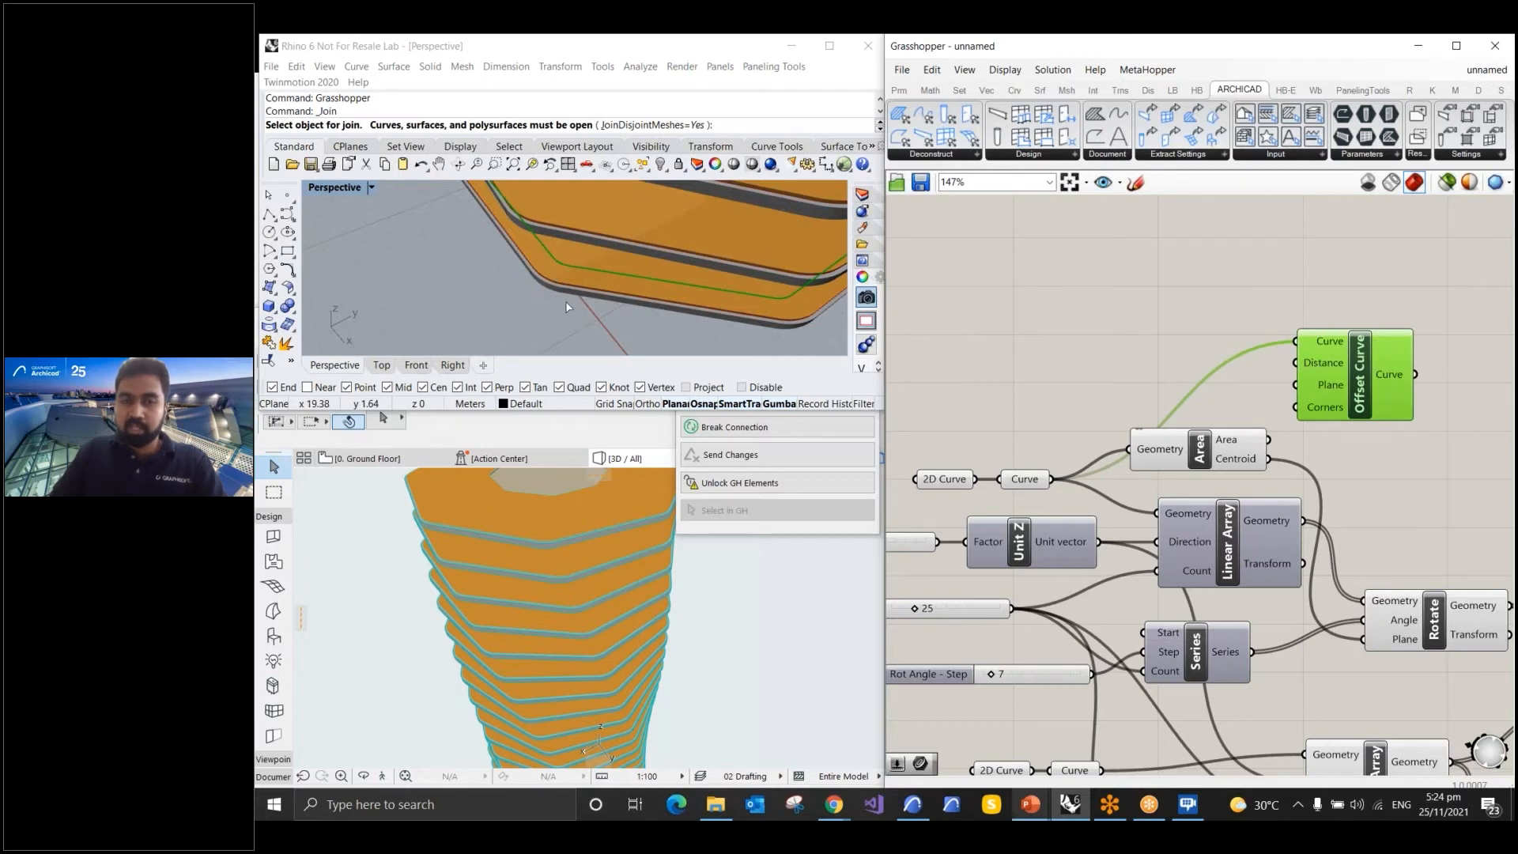
Add a number slider with maximum 5, set it to 5.000, and connect it to Offset Curve's Distance input
click(904, 91)
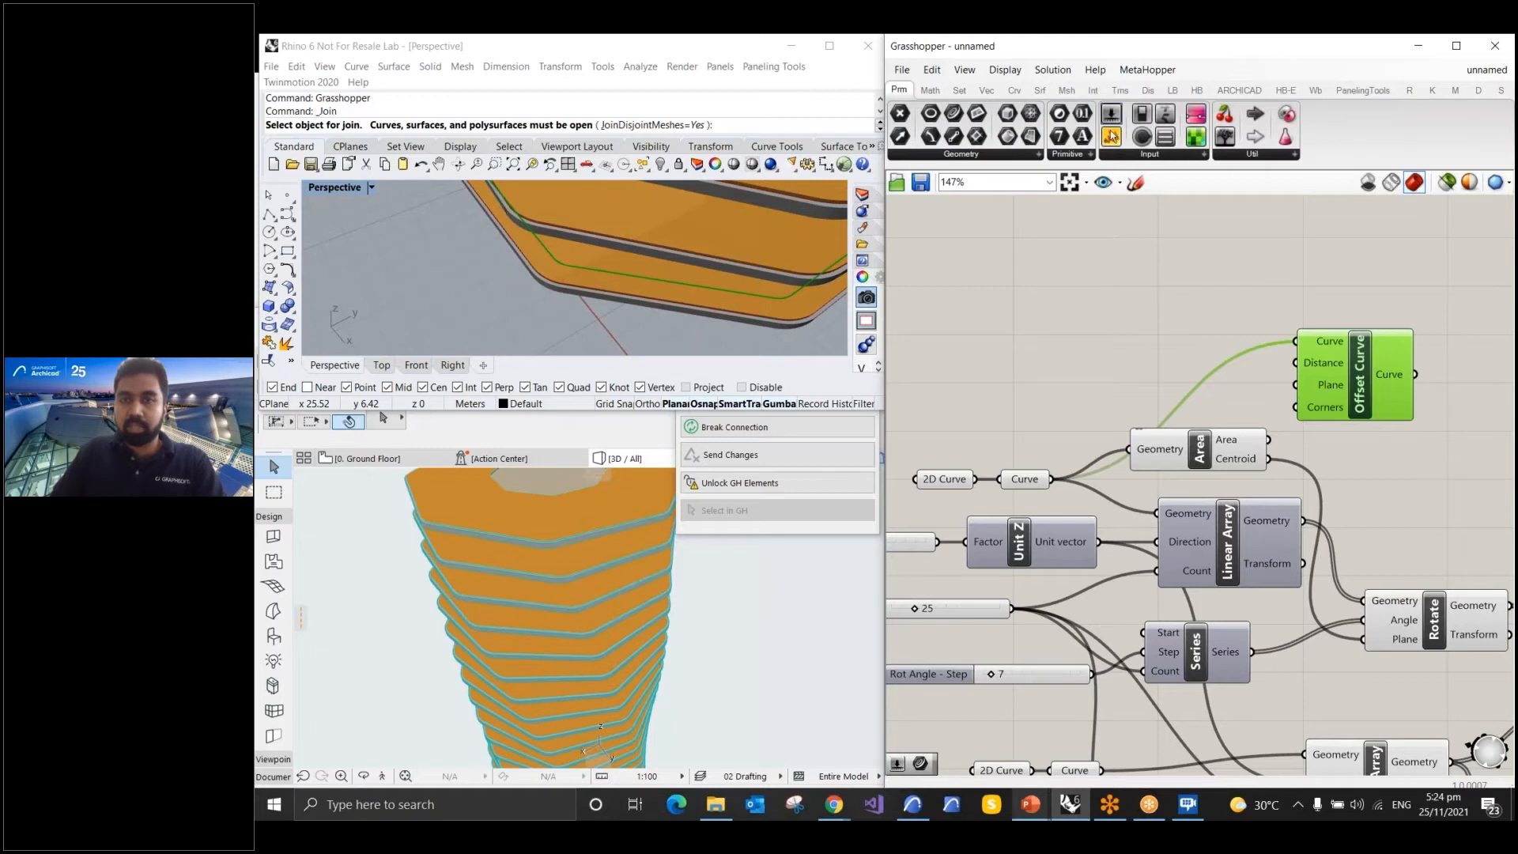
drag(1110, 136, 1069, 365)
double_click(1016, 362)
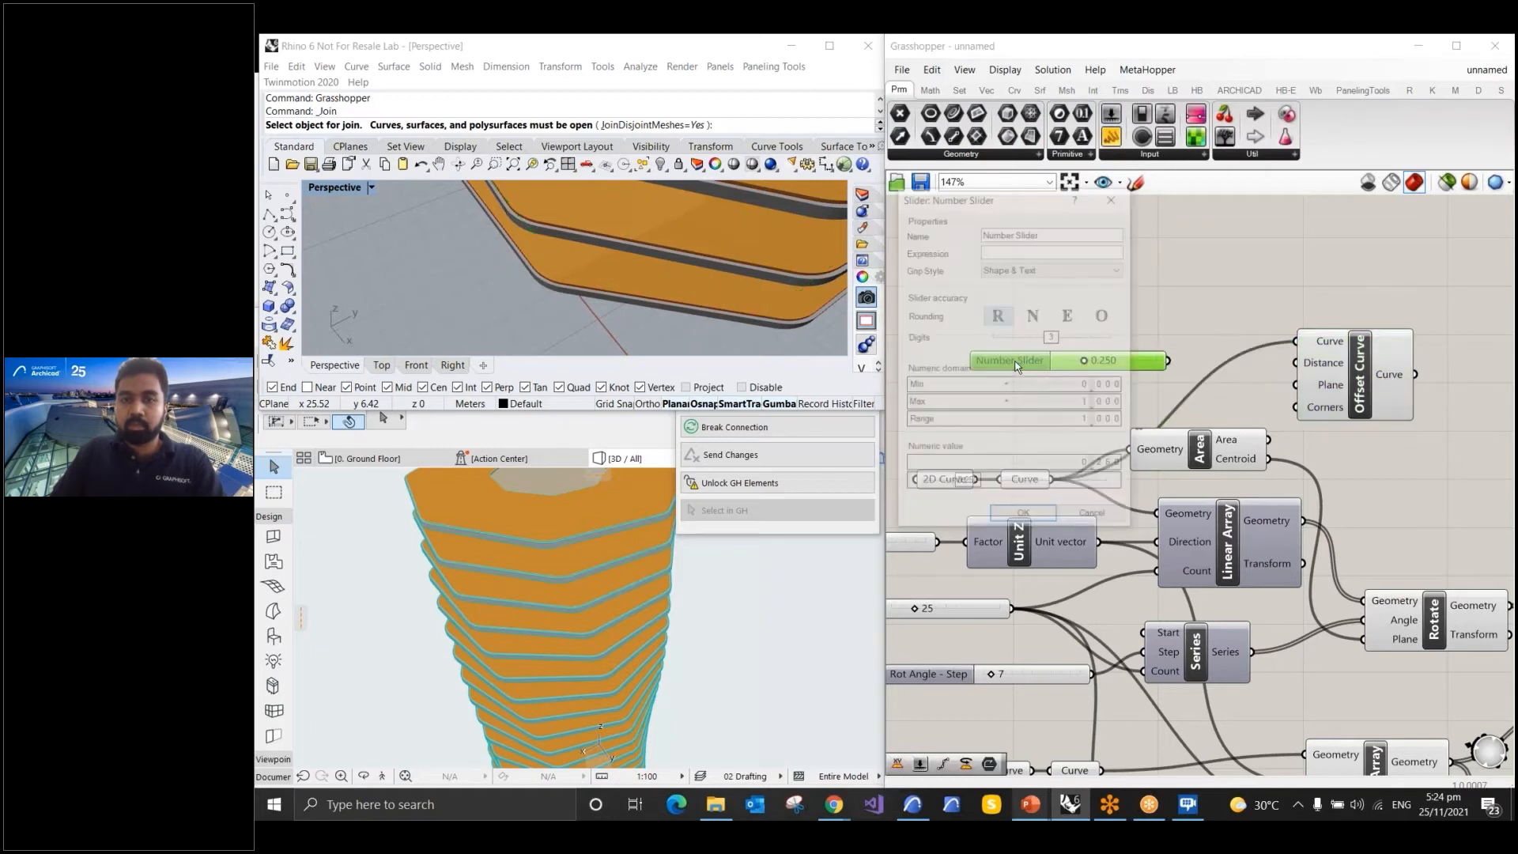
click(1104, 403)
text(5)
key(Tab)
text(5)
click(1020, 518)
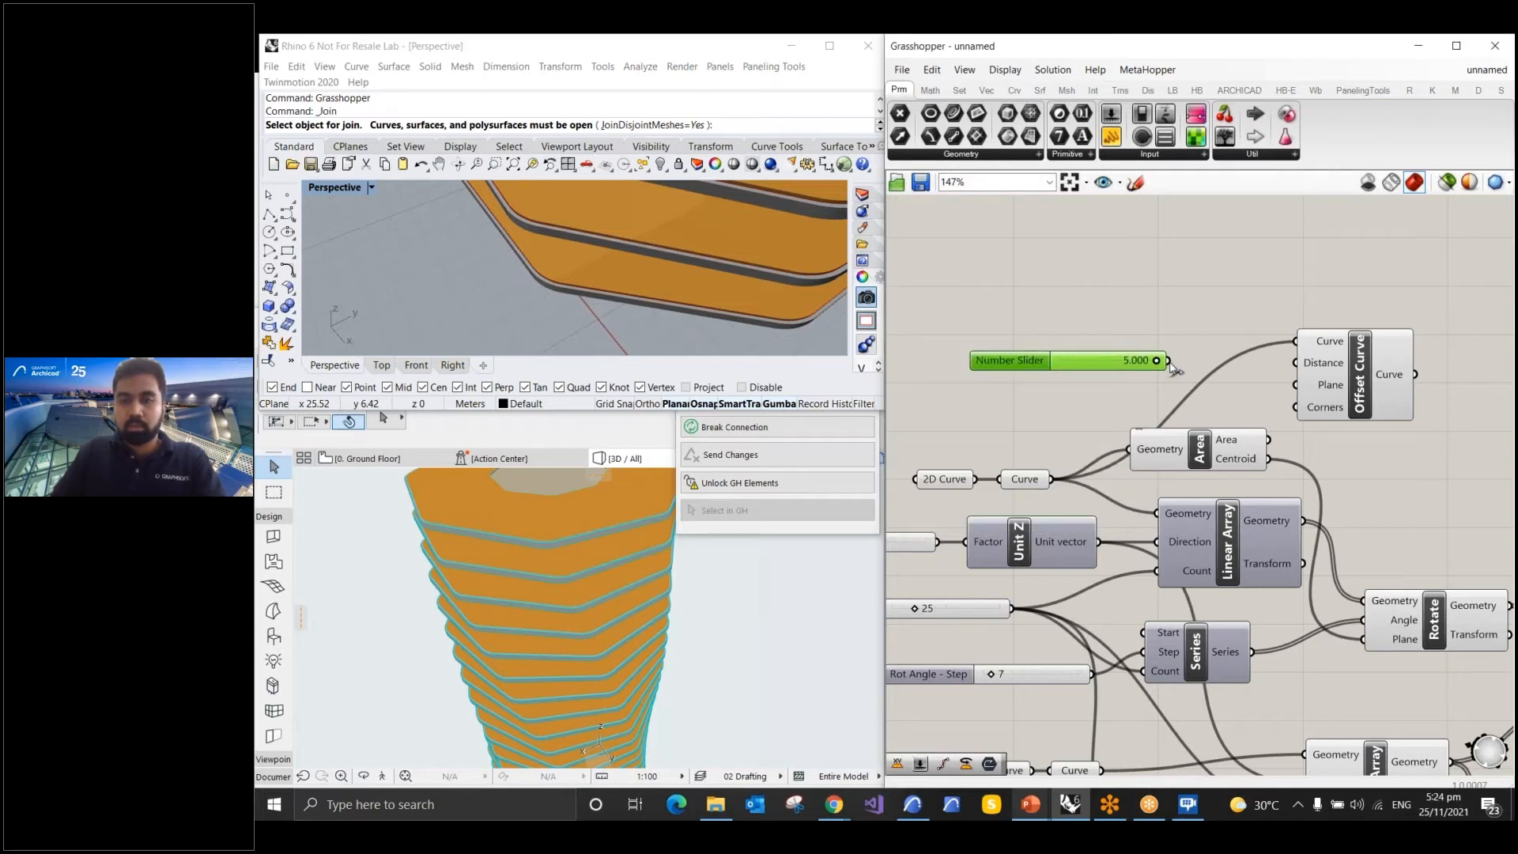
drag(1167, 361, 1290, 372)
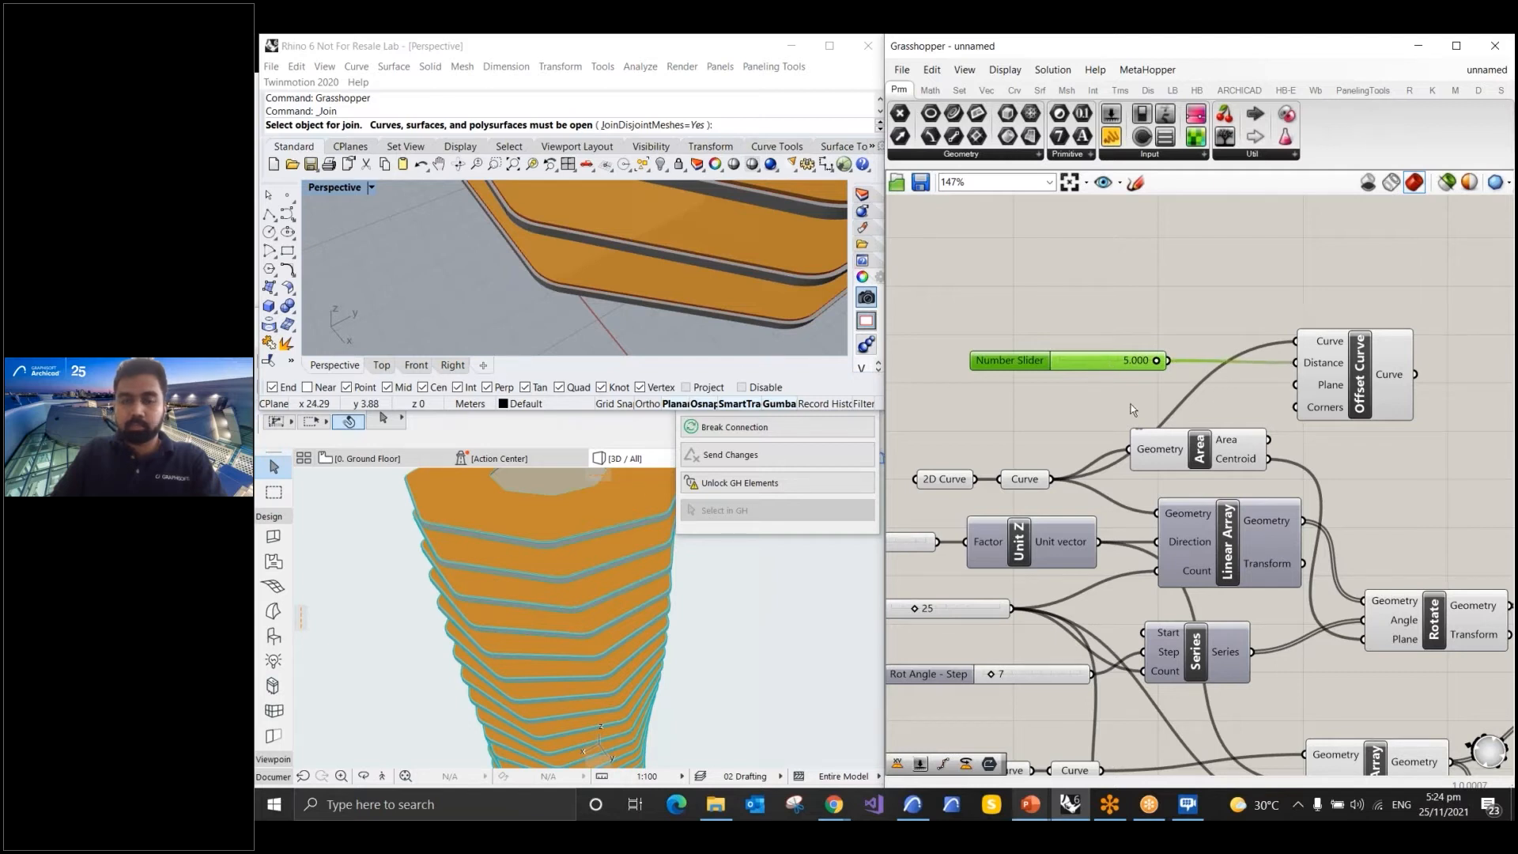
Connect the Area component's Centroid output to the Plane input of Offset Curve
scroll(1060, 362, down, 3)
scroll(1272, 359, up, 4)
drag(1244, 391, 1299, 388)
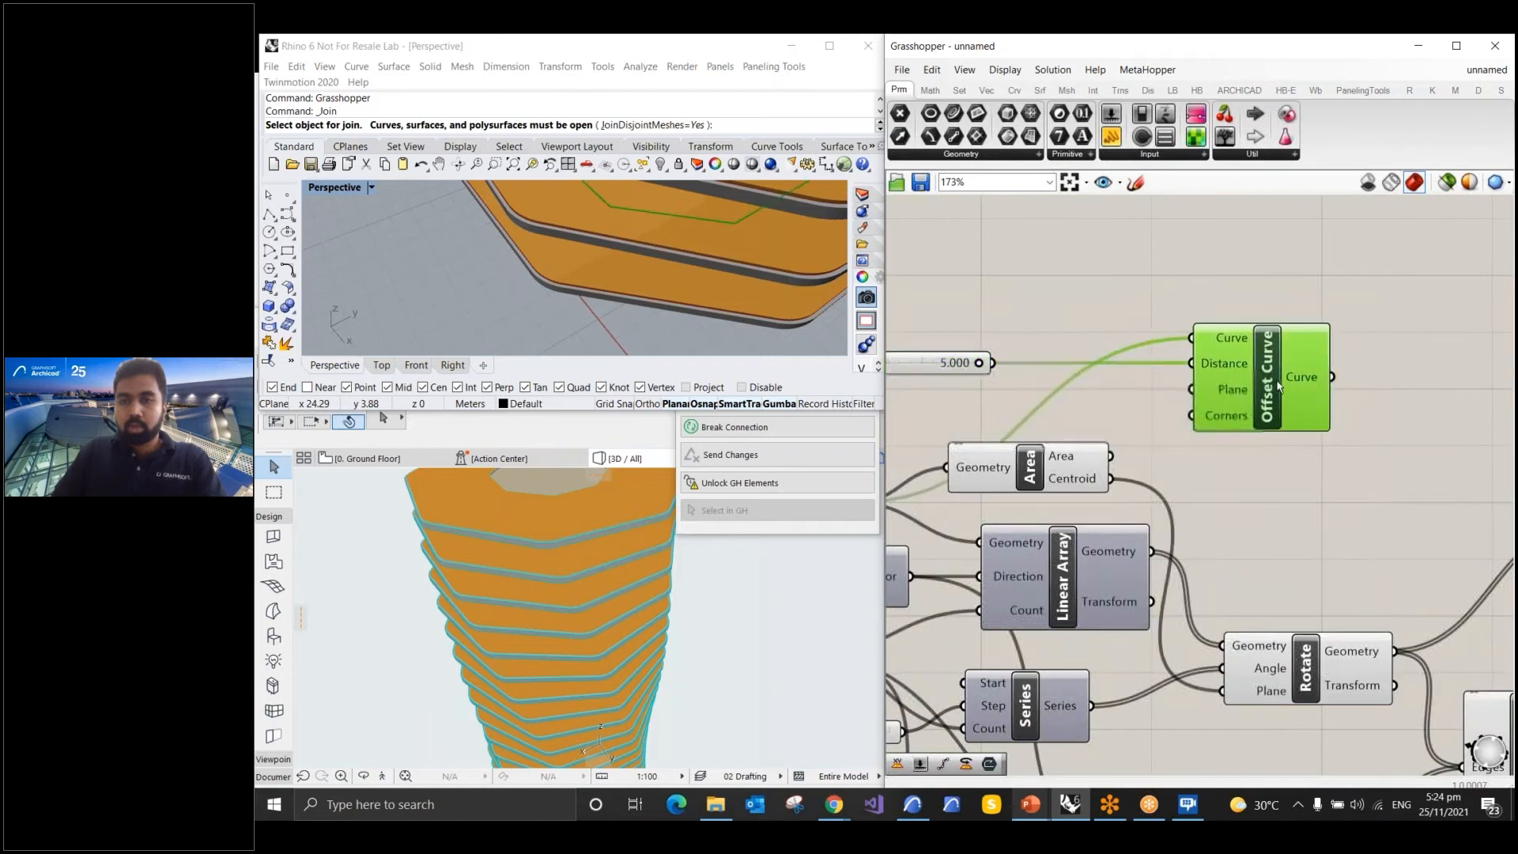
mouse_move(1239, 397)
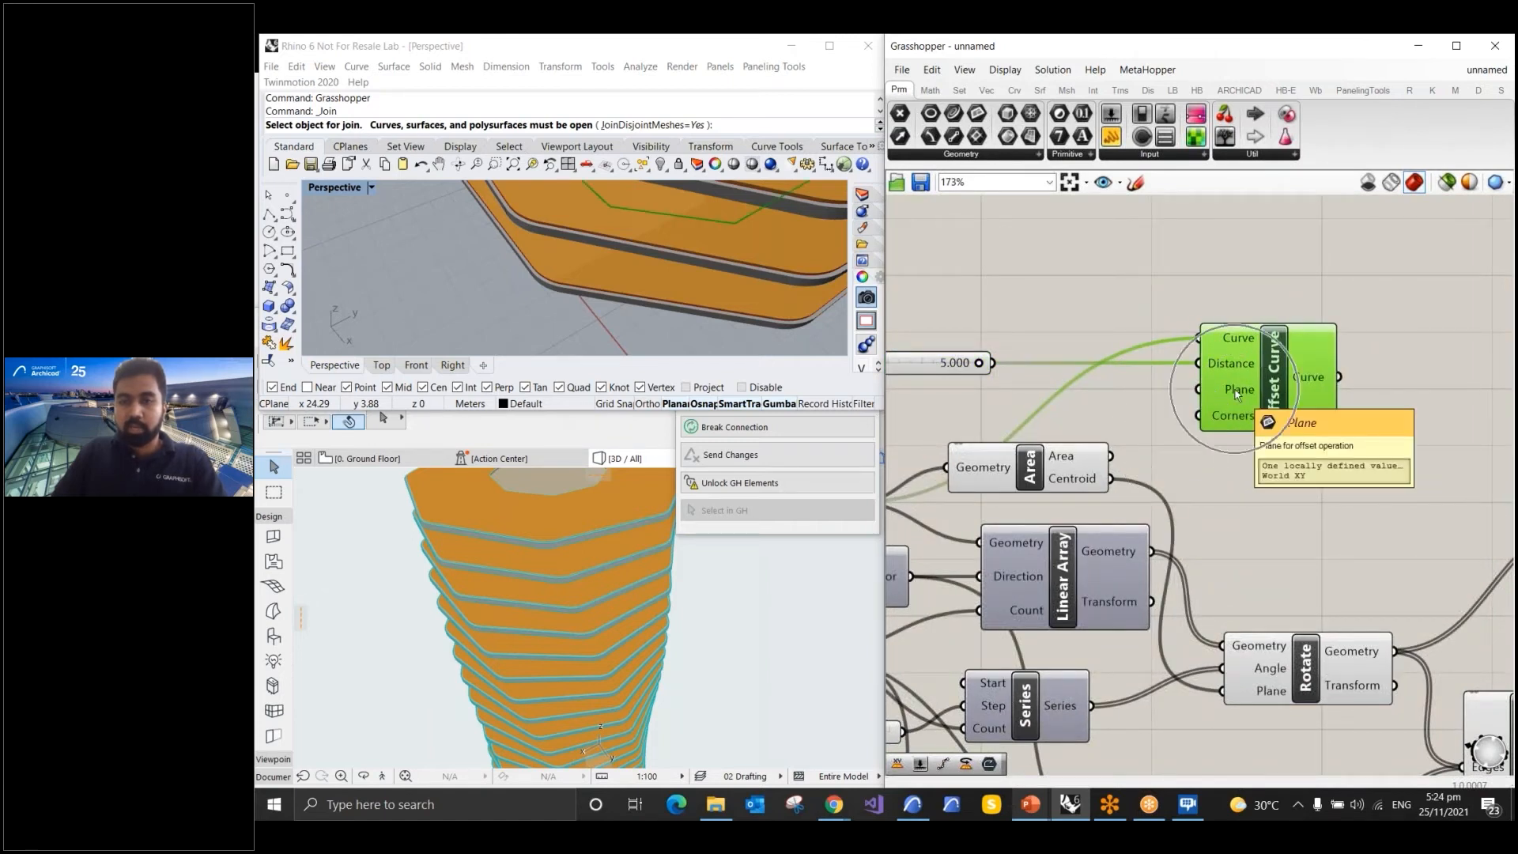
drag(1112, 479, 1200, 402)
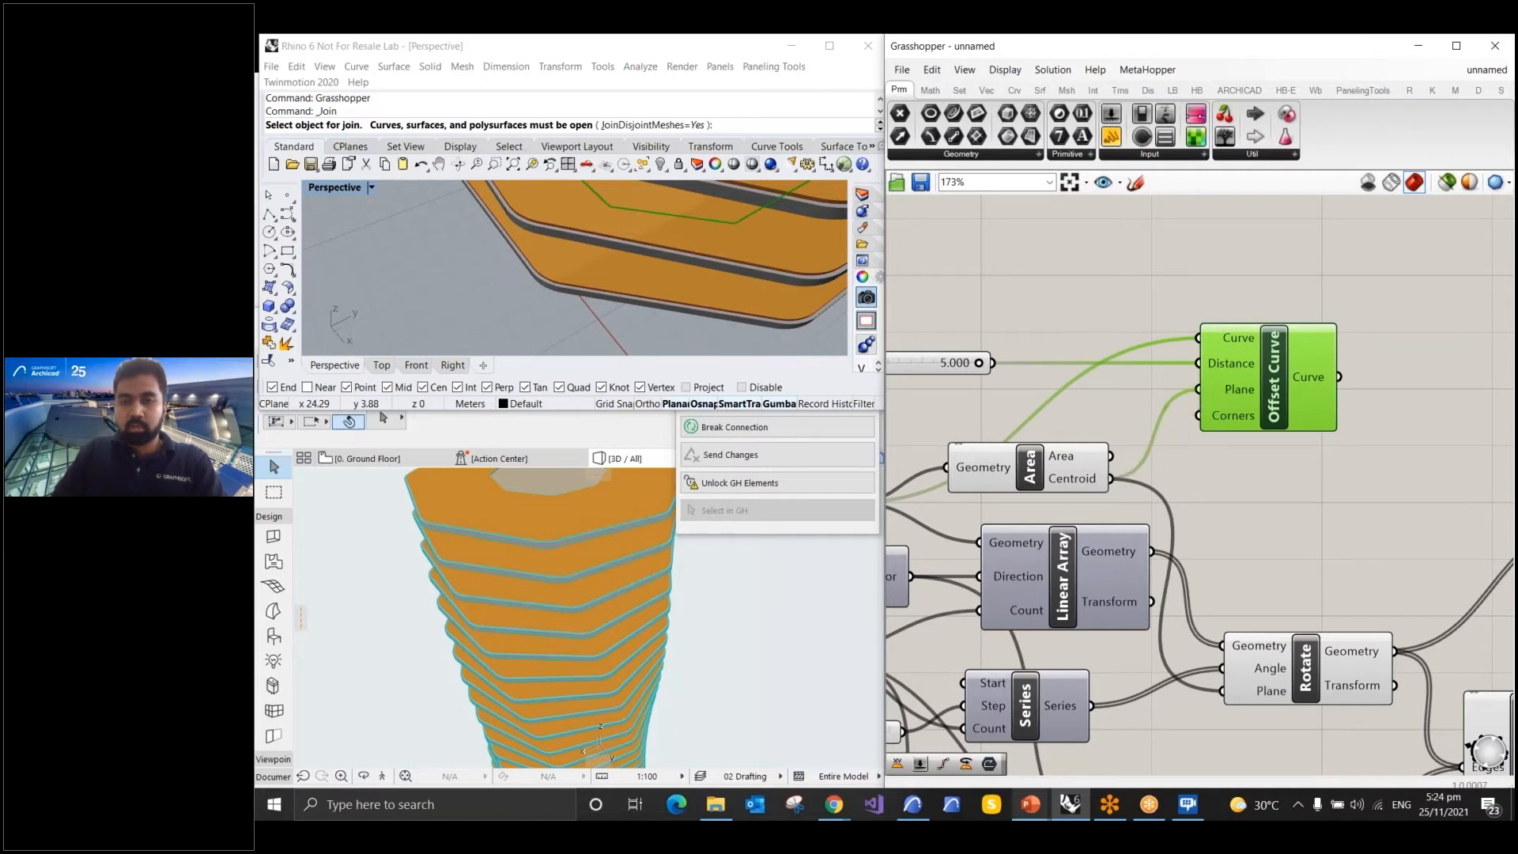
Inspect the offset curve at the tower's base from low angles in the Rhino perspective view
scroll(704, 293, down, 3)
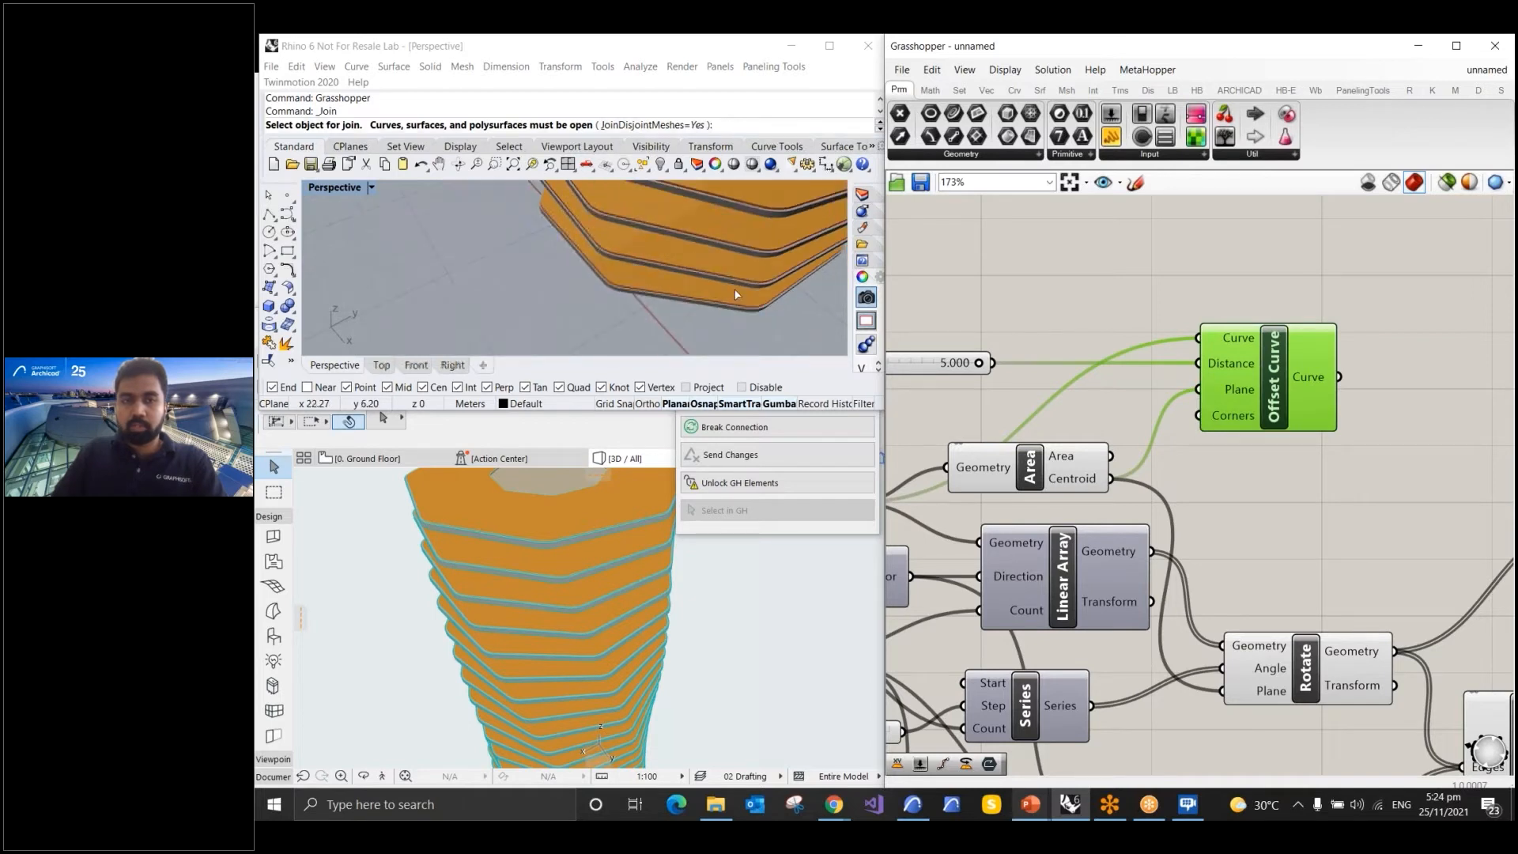
right_drag(737, 295, 717, 258)
scroll(715, 285, down, 5)
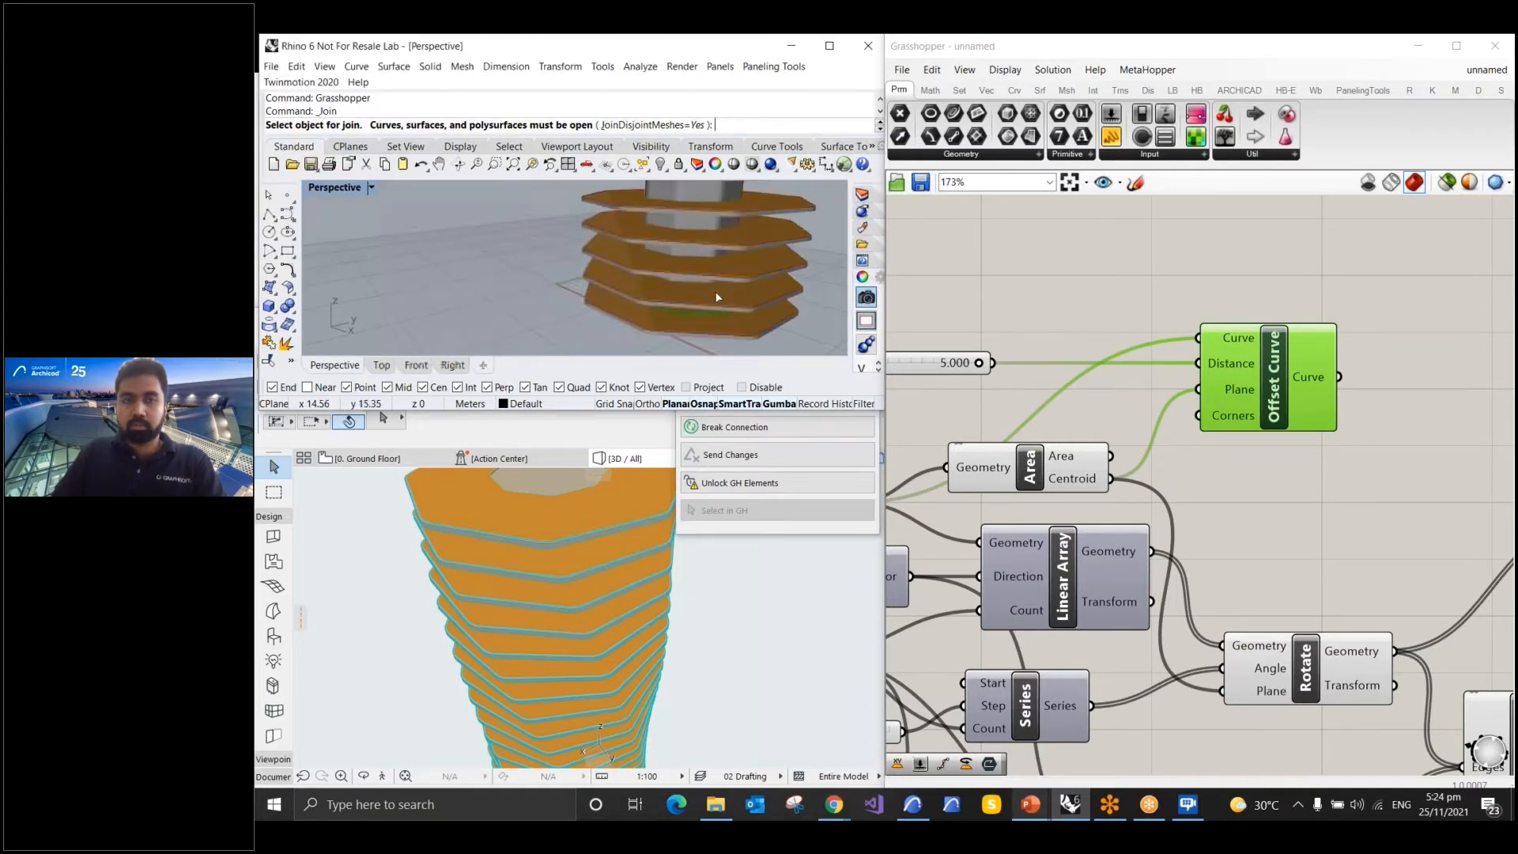
scroll(699, 310, up, 5)
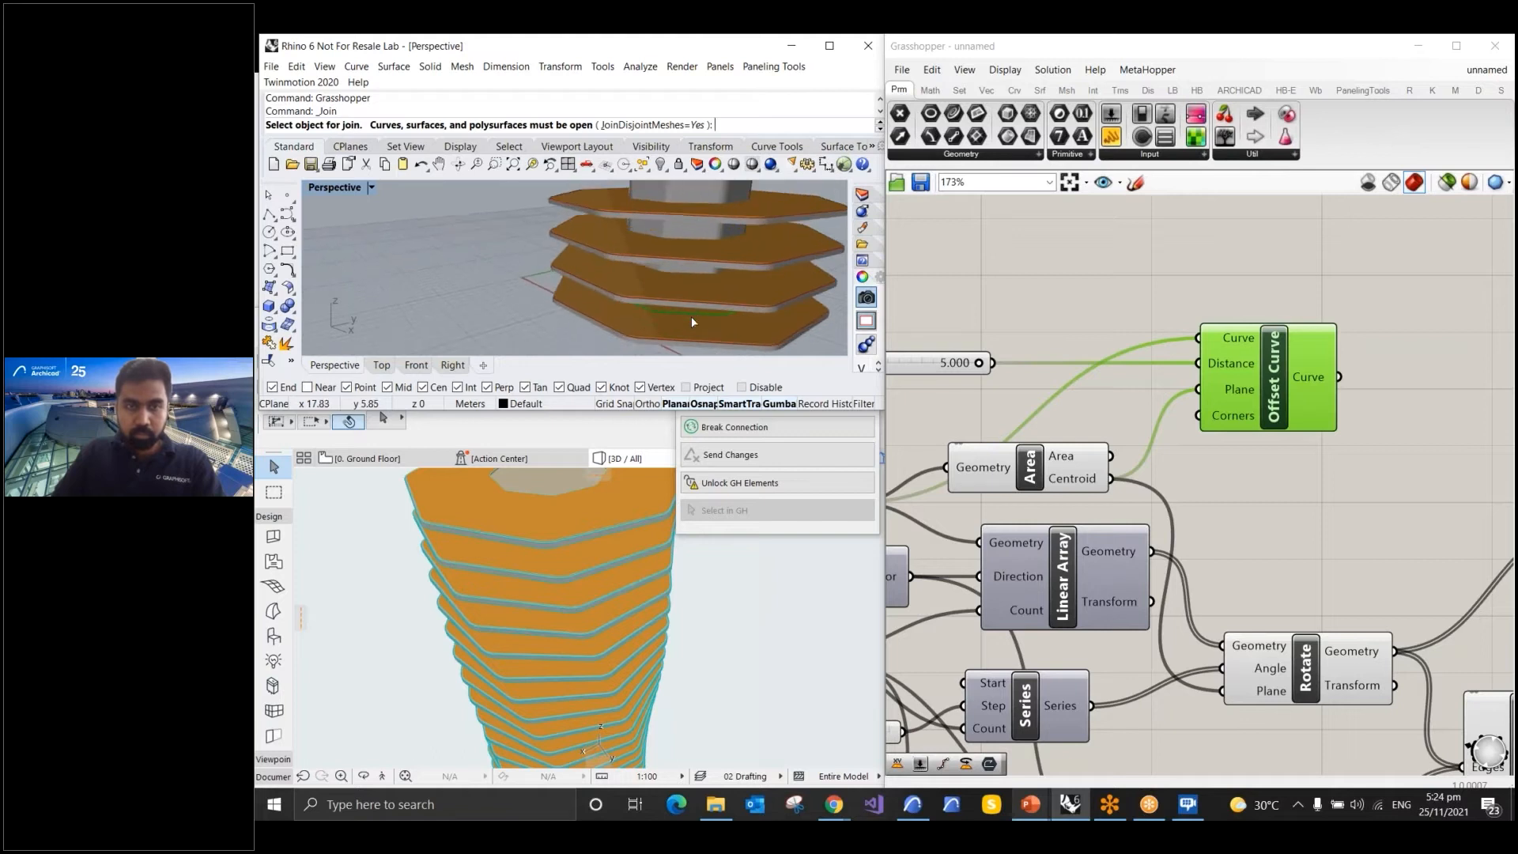
right_drag(686, 310, 687, 335)
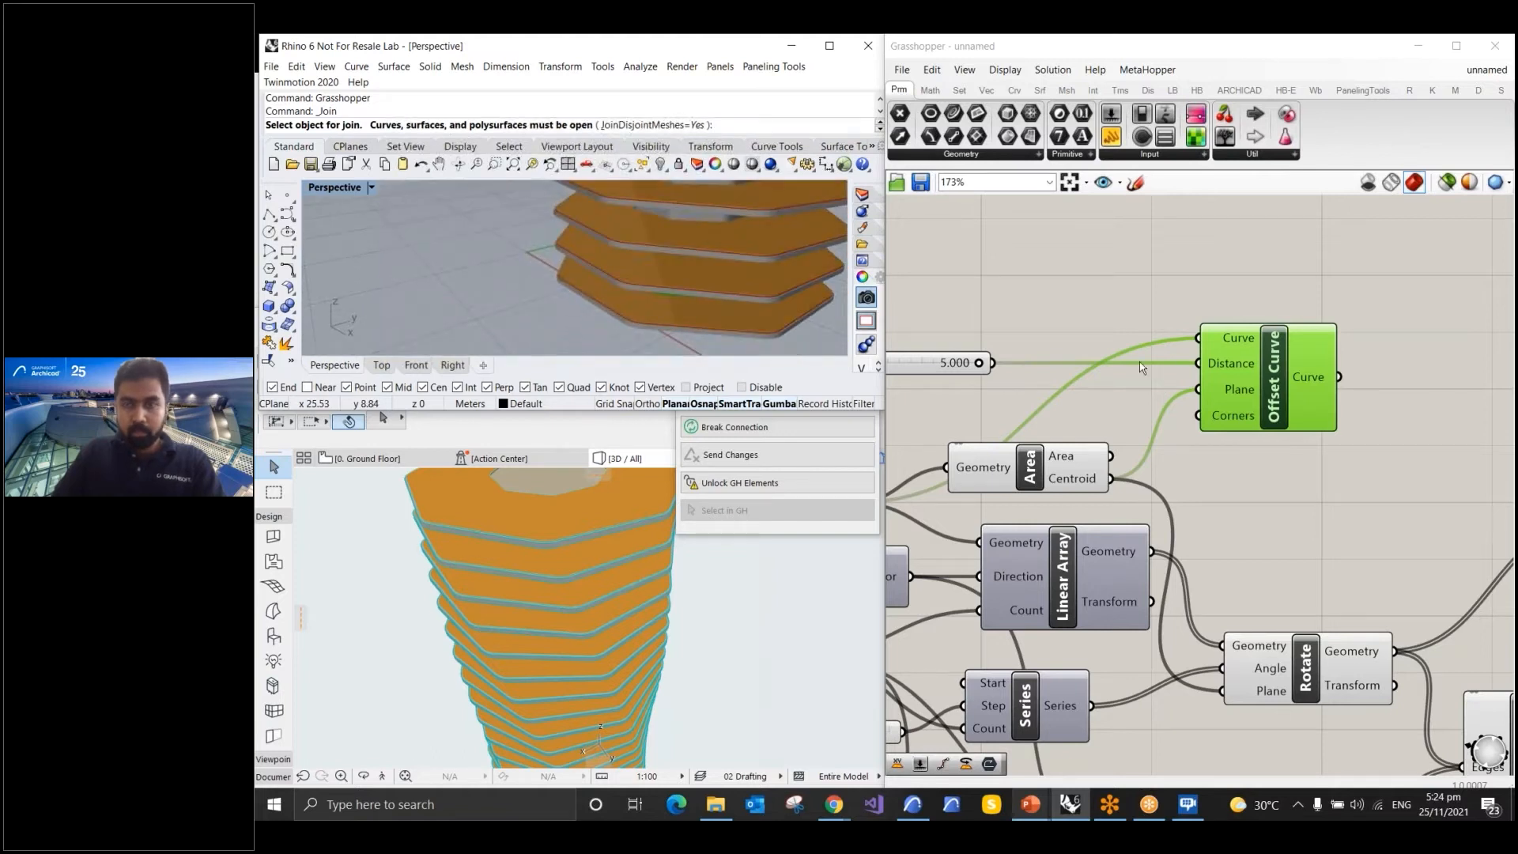
scroll(1130, 368, down, 2)
scroll(1264, 380, up, 2)
scroll(1263, 381, up, 1)
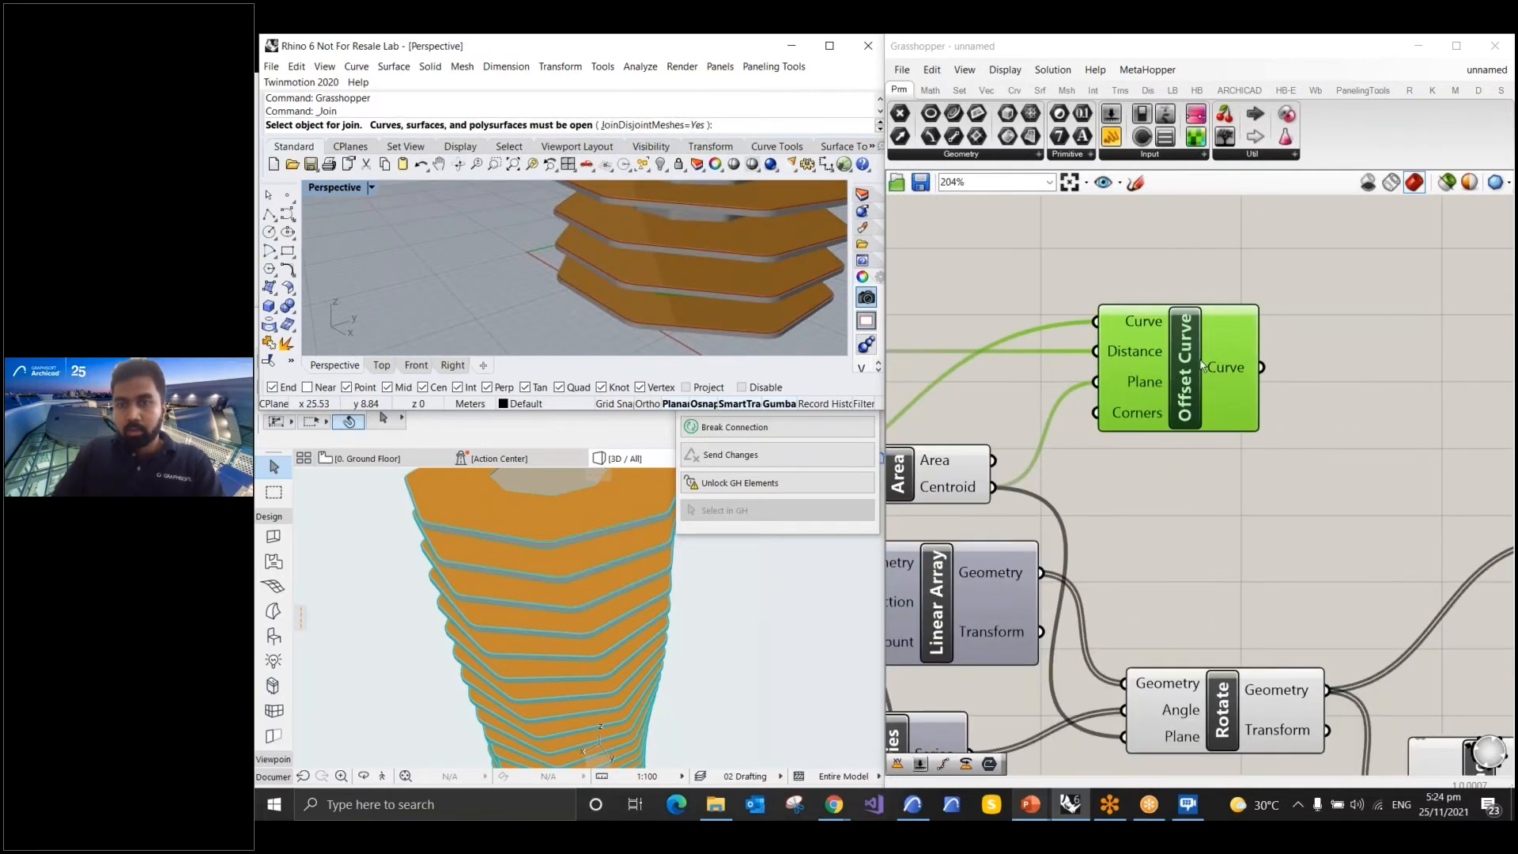
mouse_move(691, 315)
right_down()
mouse_move(680, 275)
mouse_move(660, 299)
mouse_move(683, 321)
mouse_move(688, 304)
right_up()
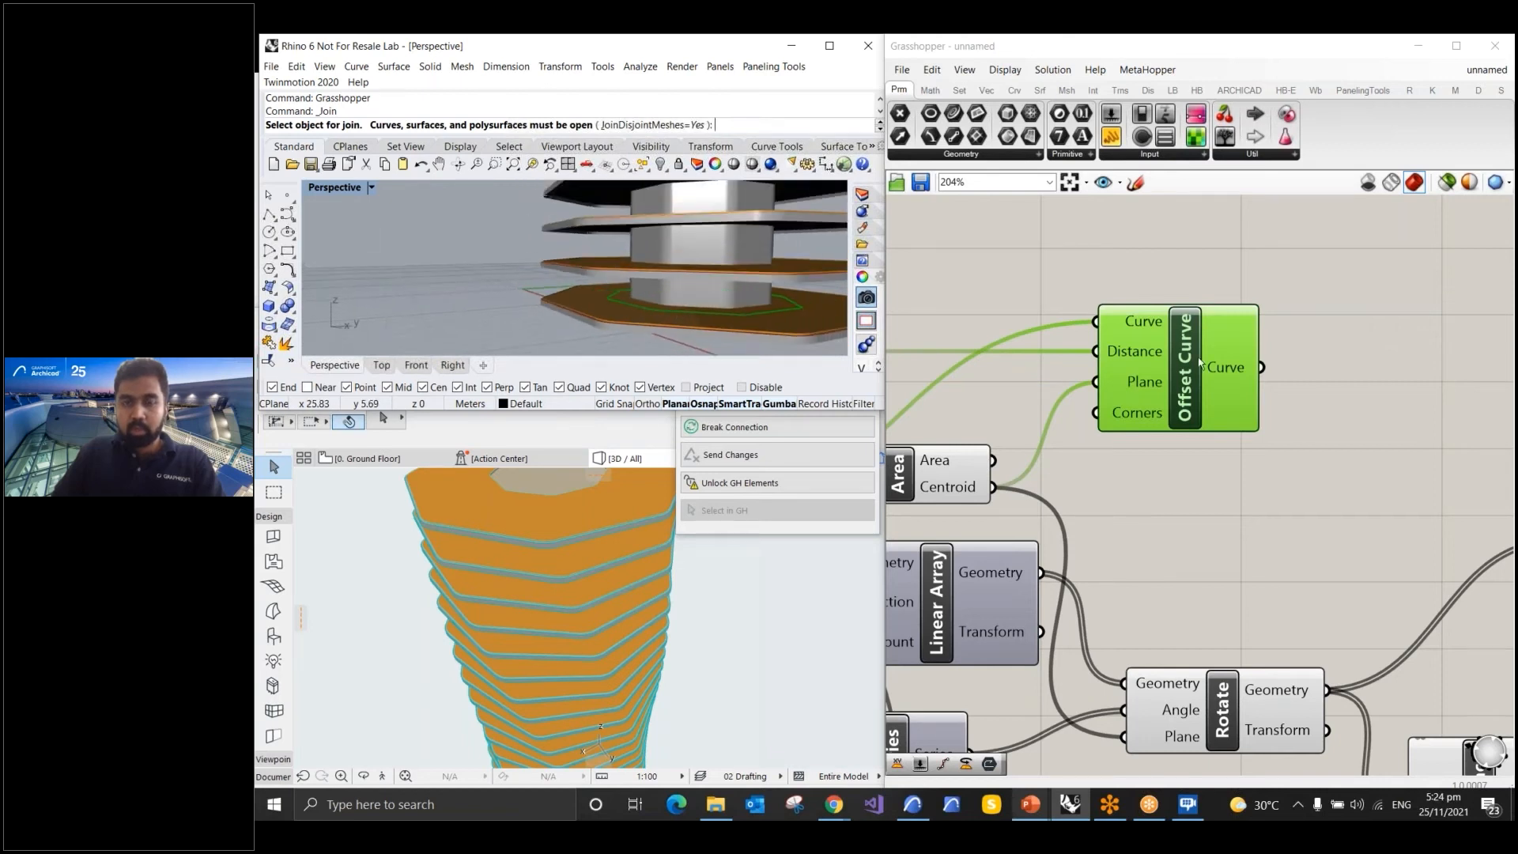
mouse_move(1223, 374)
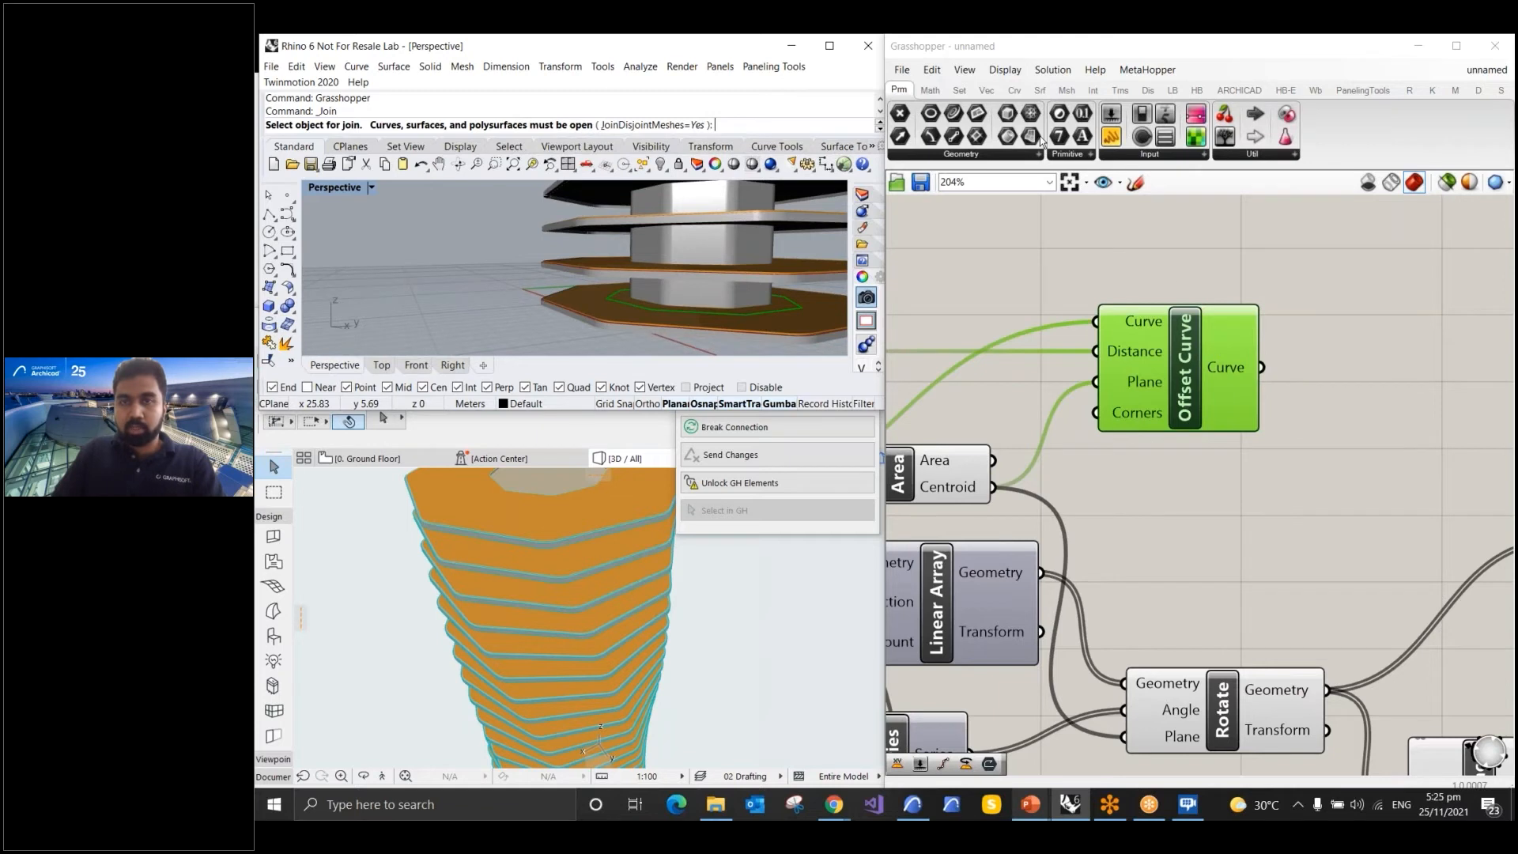
Add a Control Points component to the canvas beside the Offset Curve component
click(1015, 92)
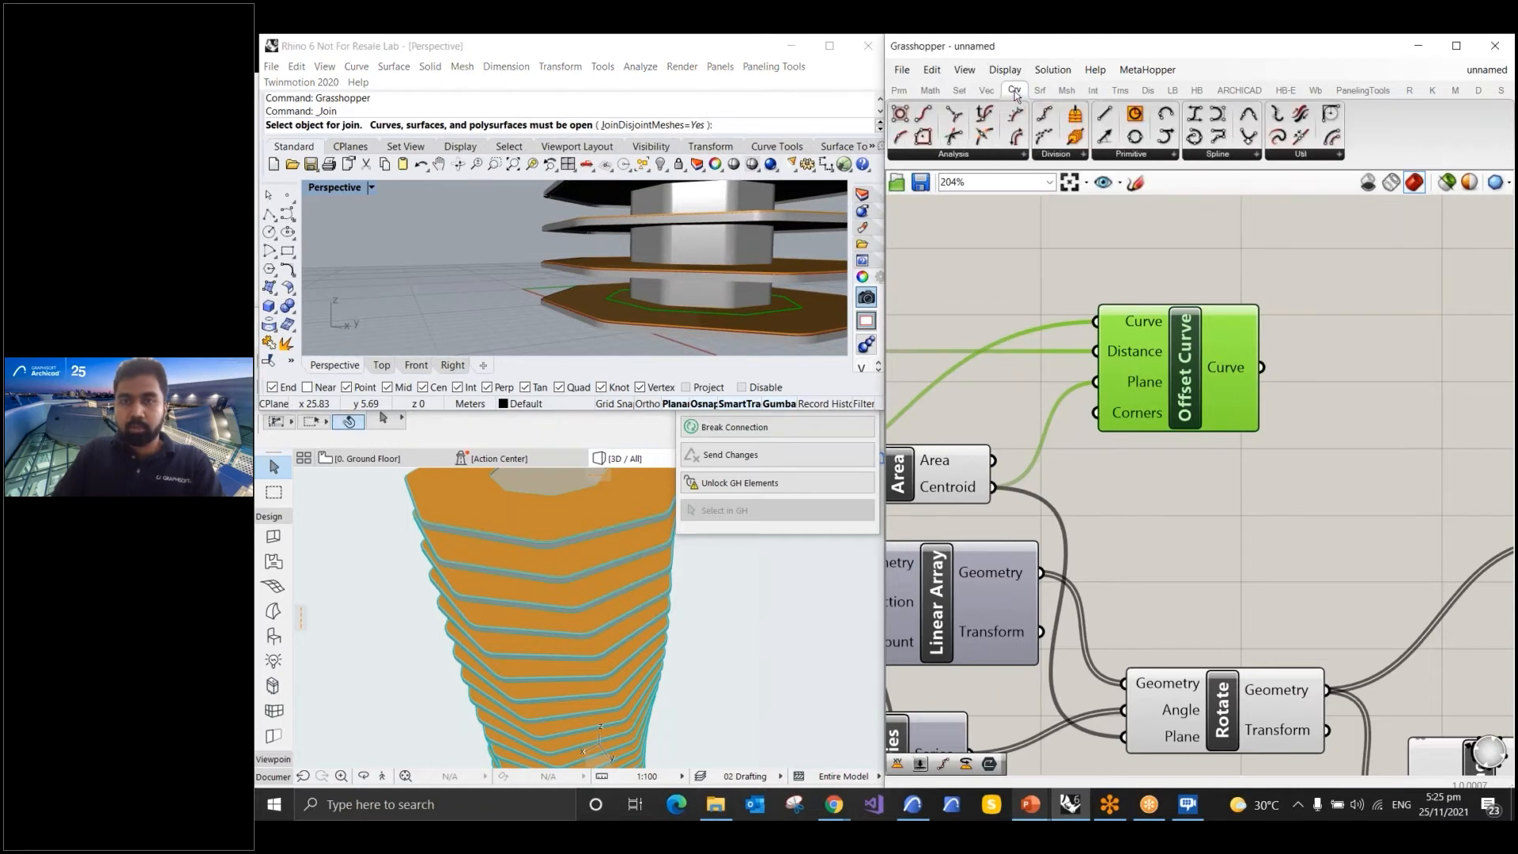
click(963, 155)
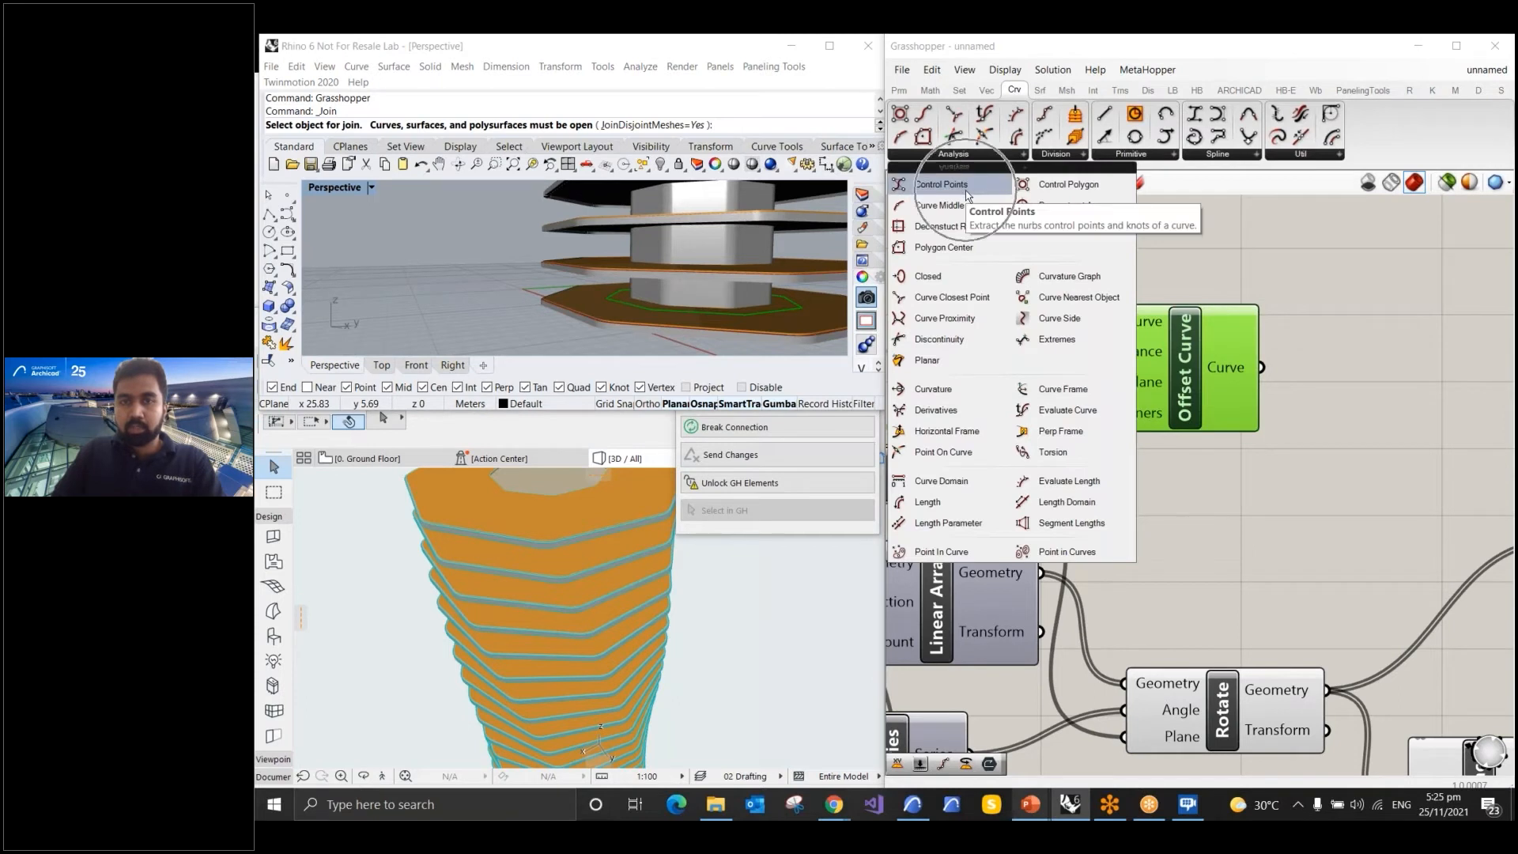
click(940, 184)
click(1314, 388)
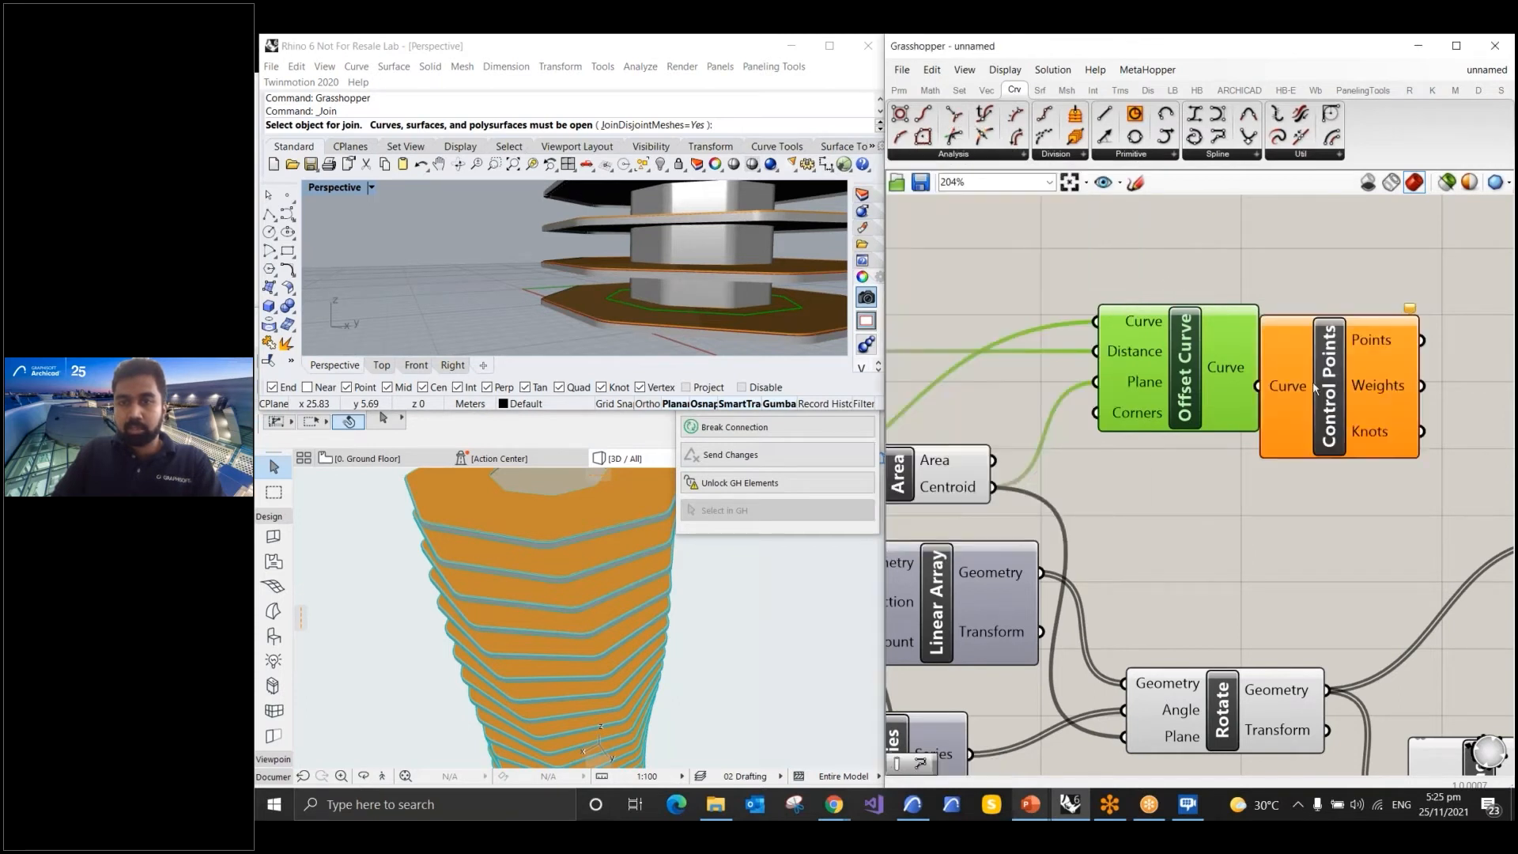
Space the Control Points component out from Offset Curve and connect Offset Curve's Curve output to its Curve input
scroll(1045, 276, down, 4)
click(1292, 324)
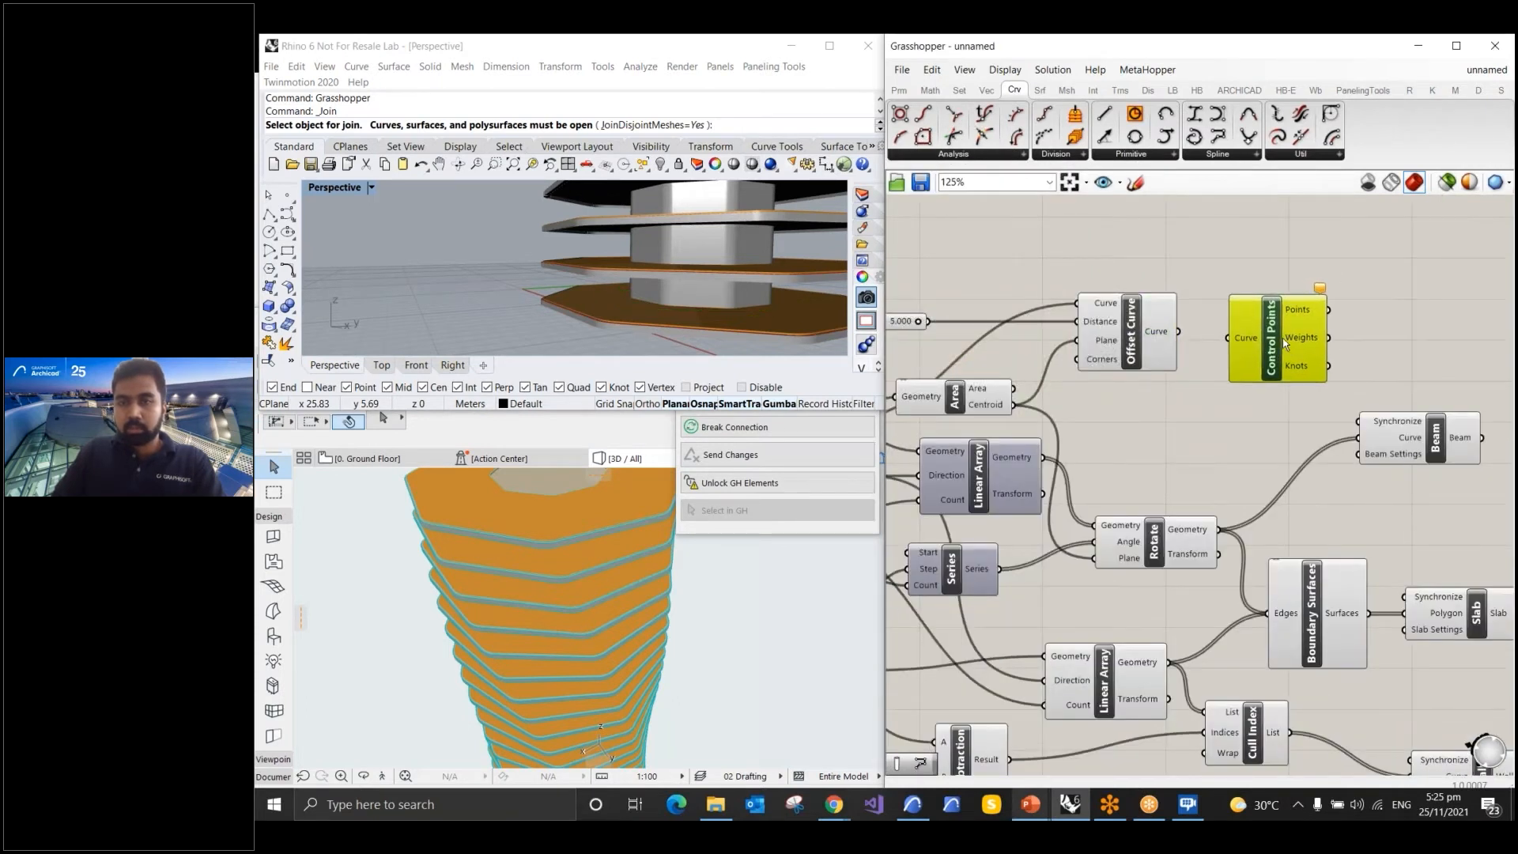
scroll(1192, 322, up, 3)
drag(1170, 337, 1249, 348)
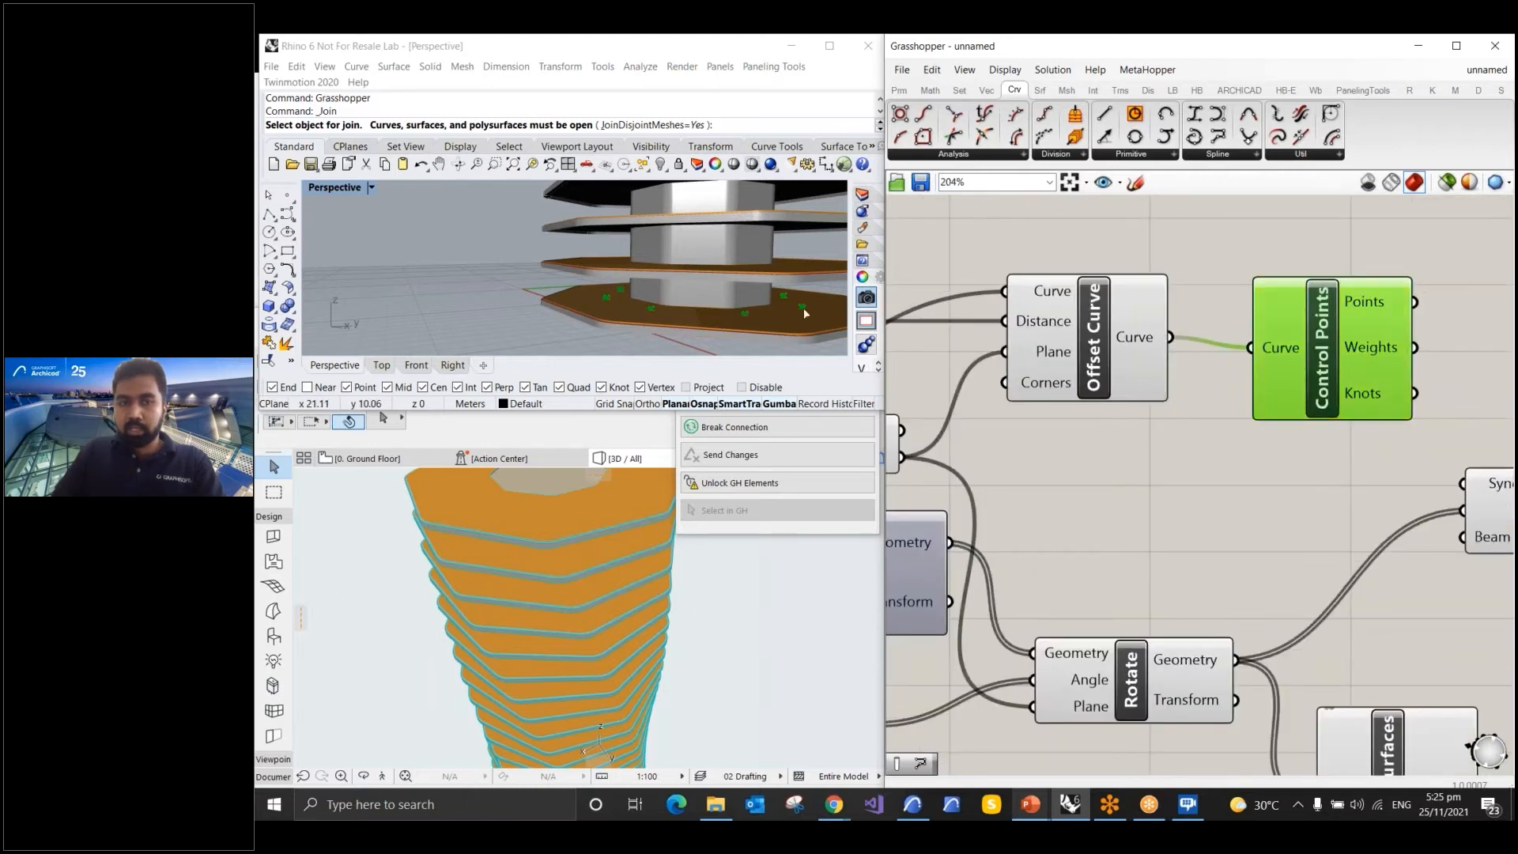
scroll(915, 324, down, 2)
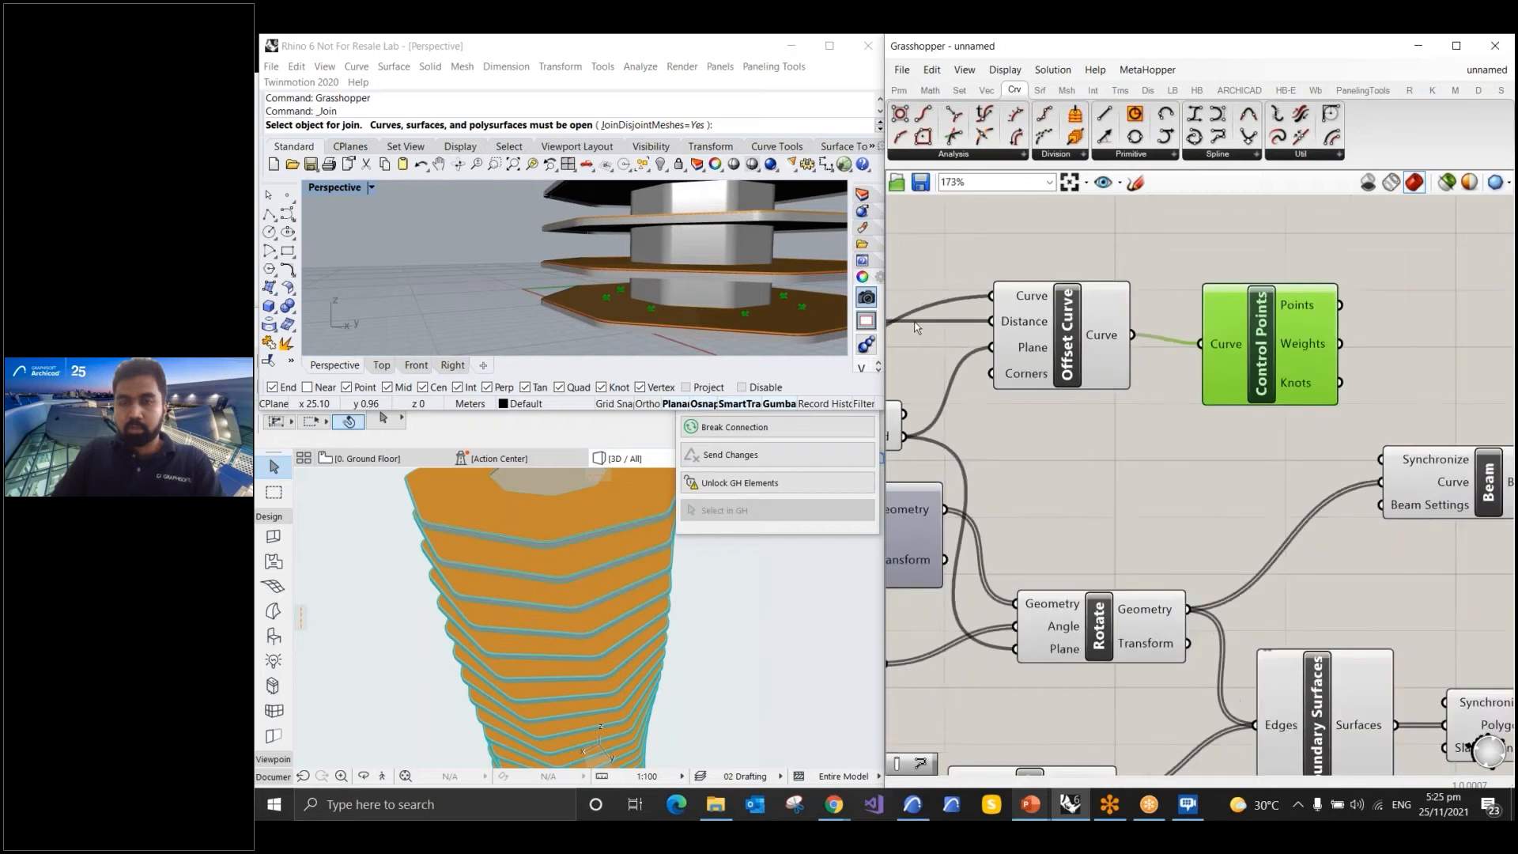
drag(1211, 337, 1186, 327)
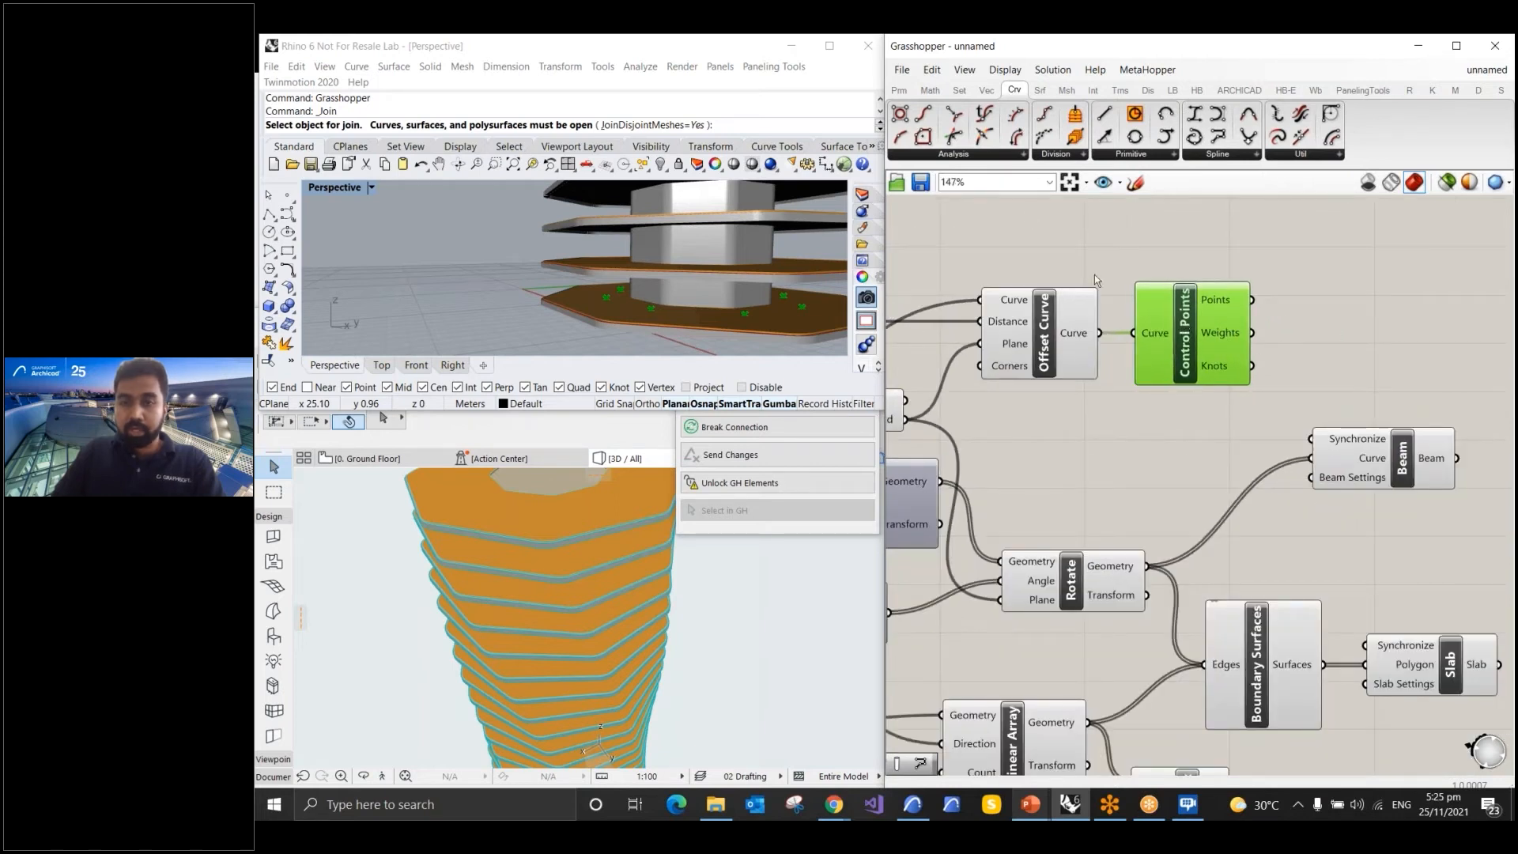
Add a Linear Array component beside Control Points and connect the Points output to its Geometry input
double_click(1351, 299)
text(array)
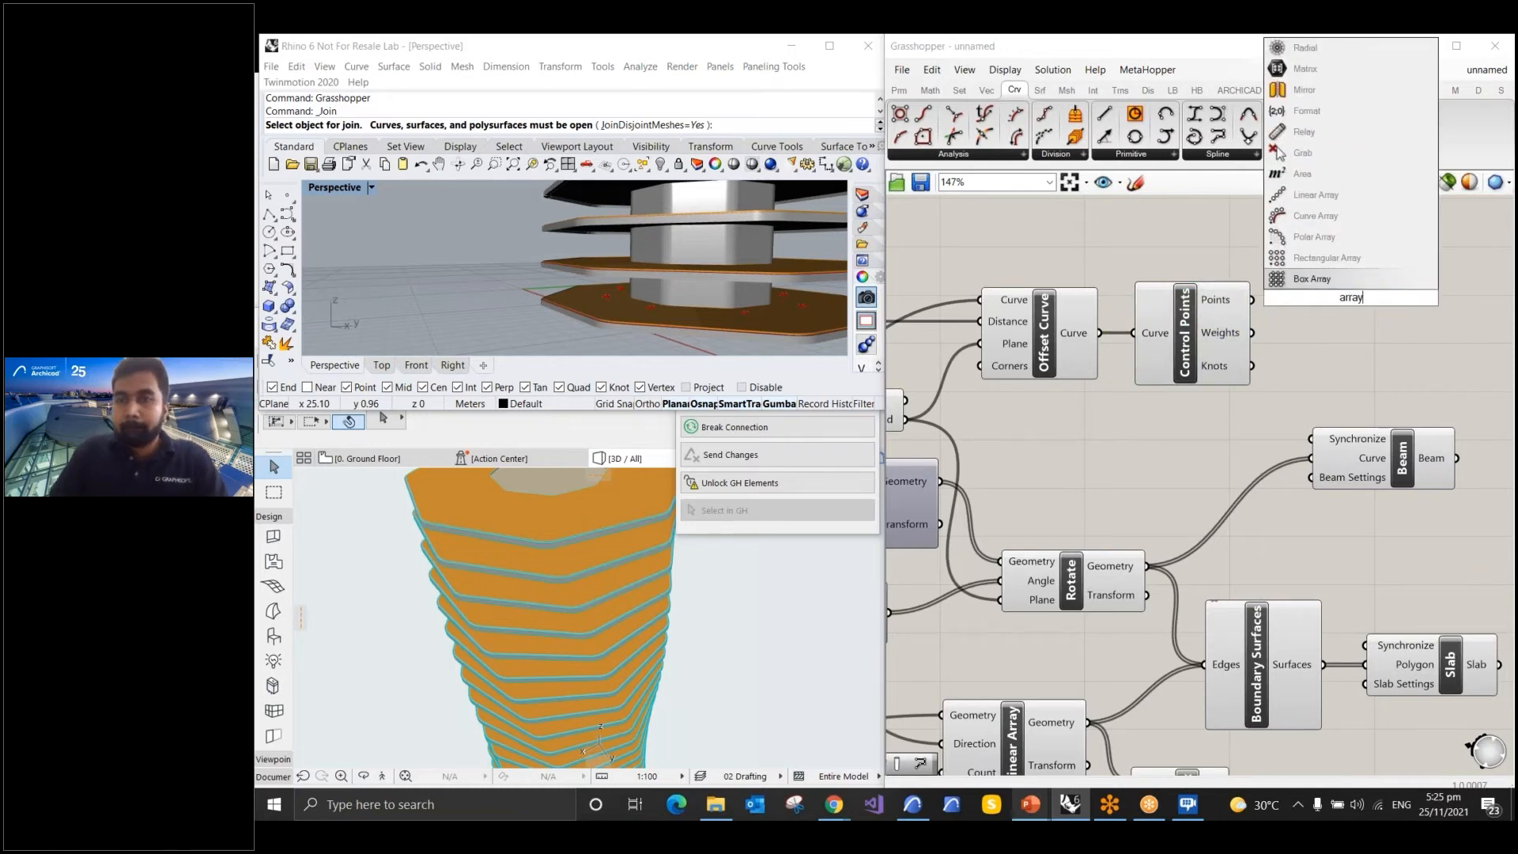
click(1315, 195)
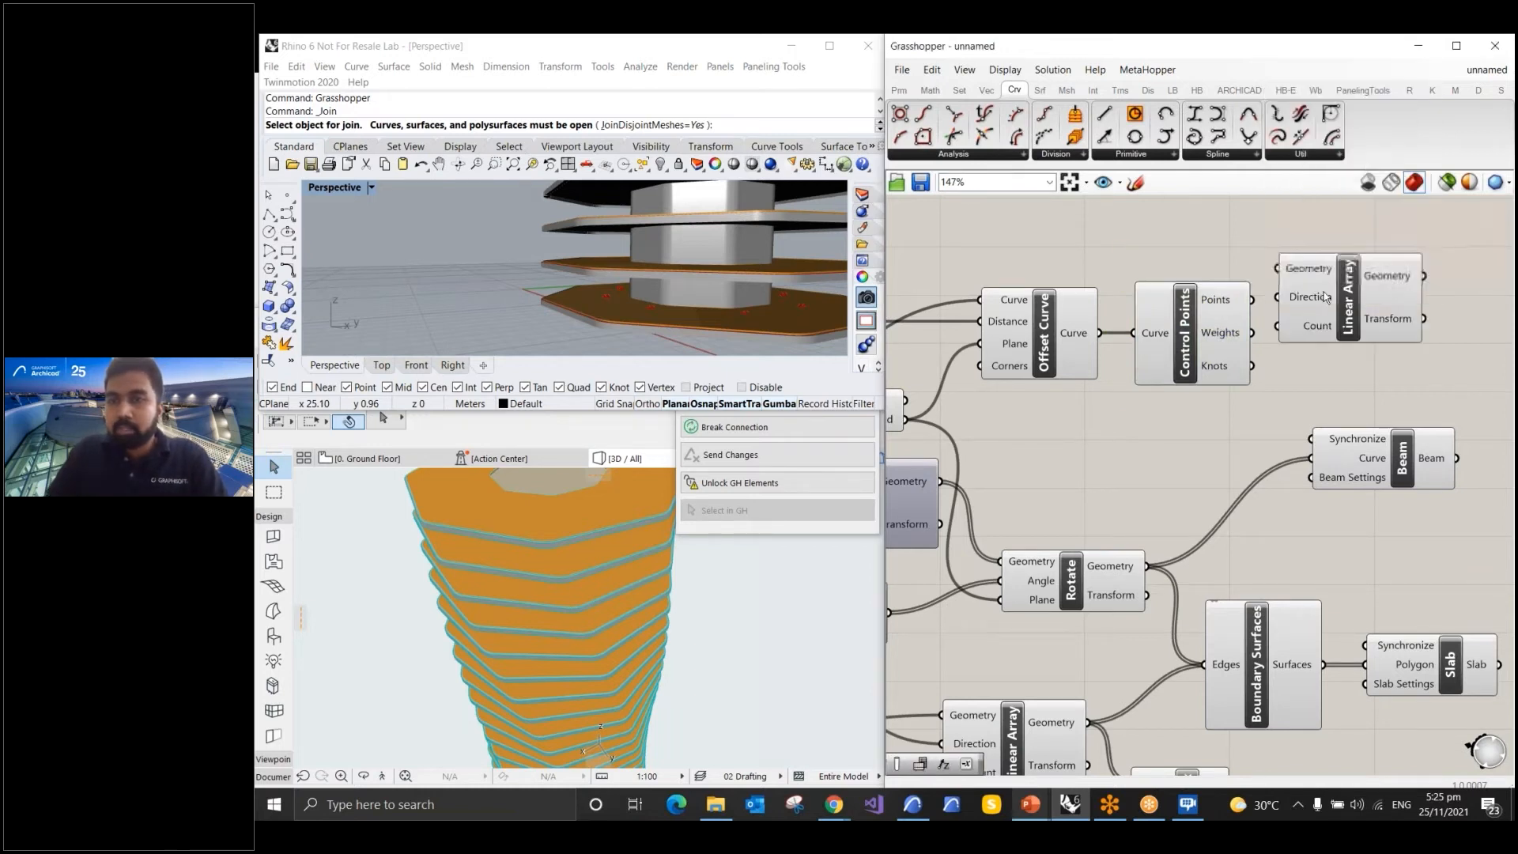
drag(1252, 299, 1305, 317)
scroll(1389, 277, down, 3)
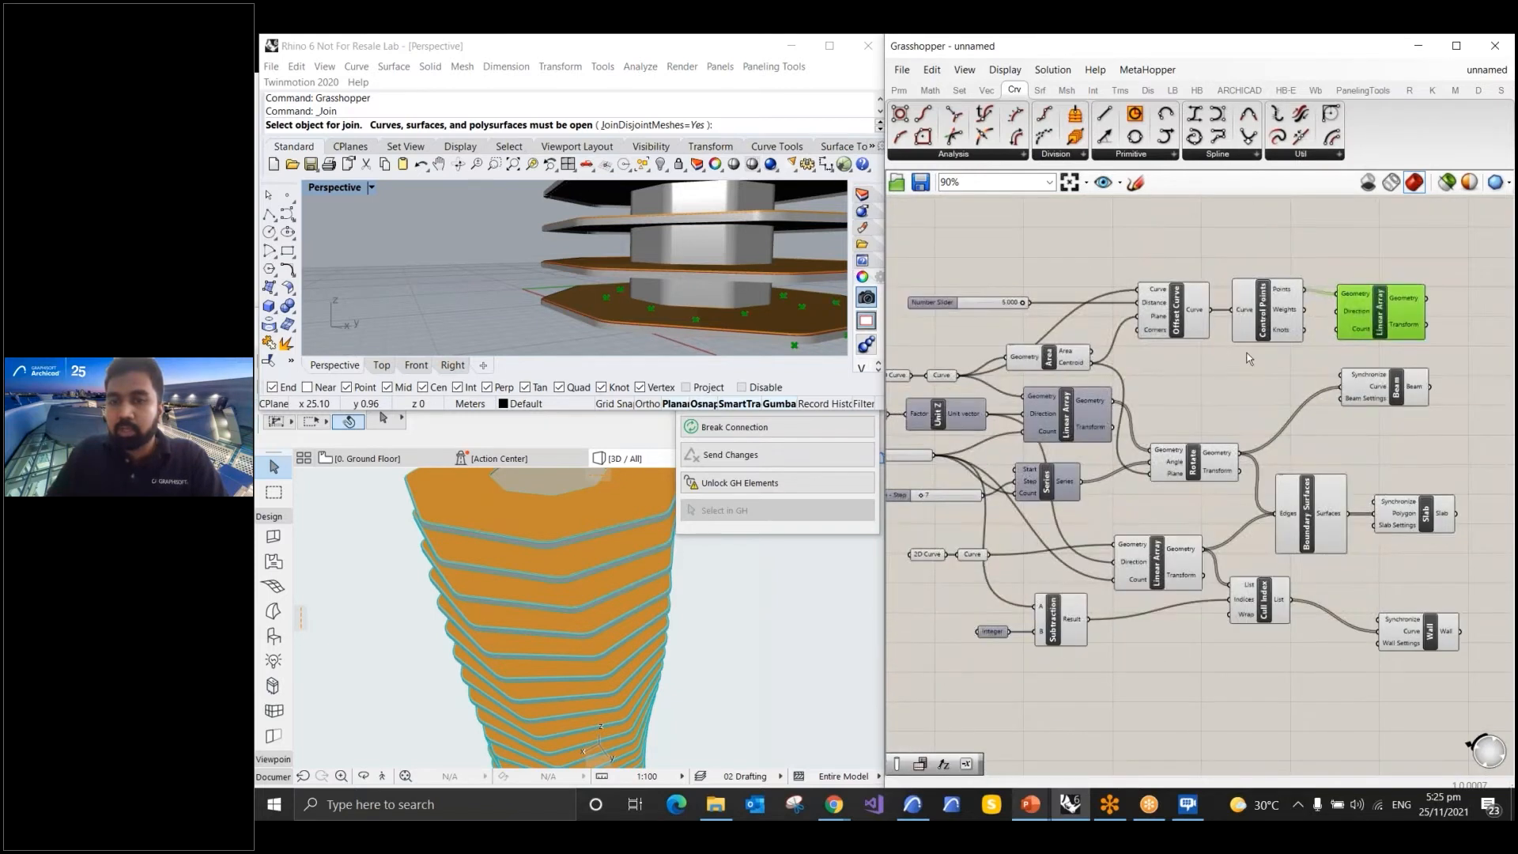
Connect Unit Z's vector to the new Linear Array's Direction input and the existing floor-count slider to its Count input
scroll(1218, 367, up, 1)
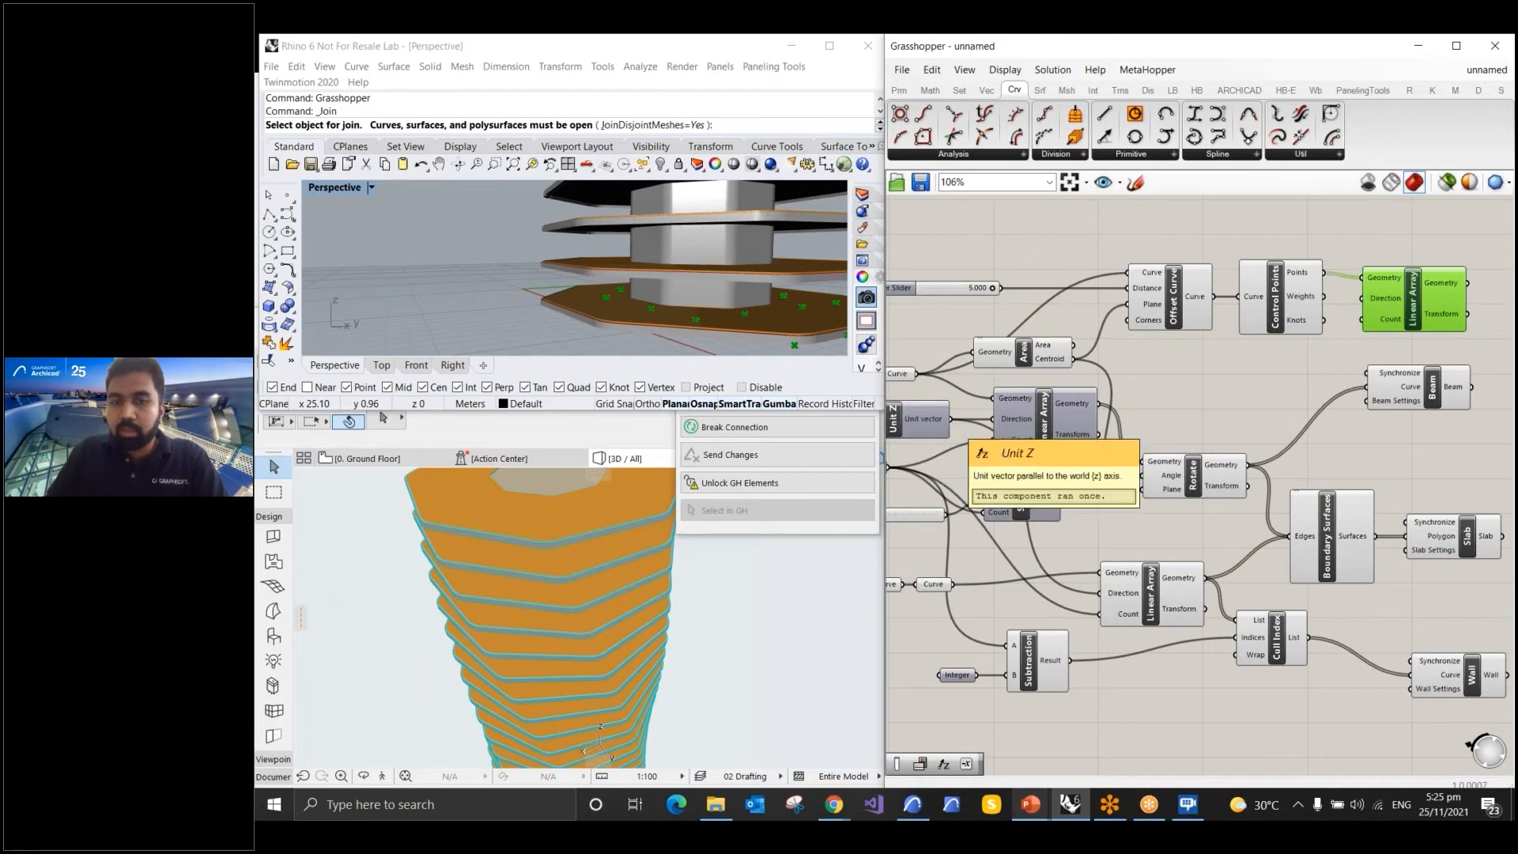
drag(951, 419, 1362, 299)
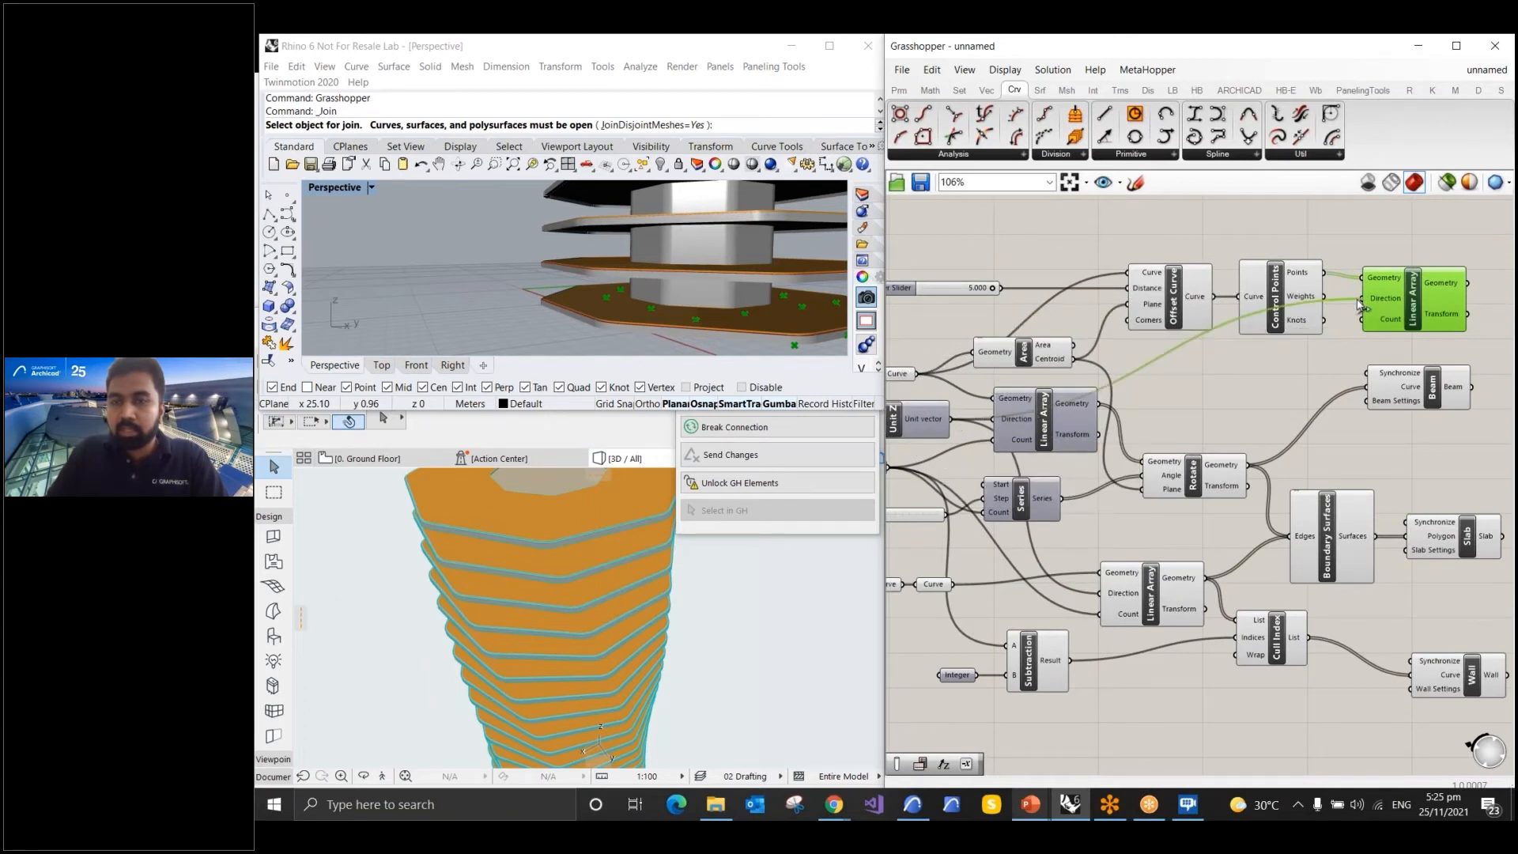
scroll(1338, 373, down, 1)
right_drag(1337, 374, 1376, 366)
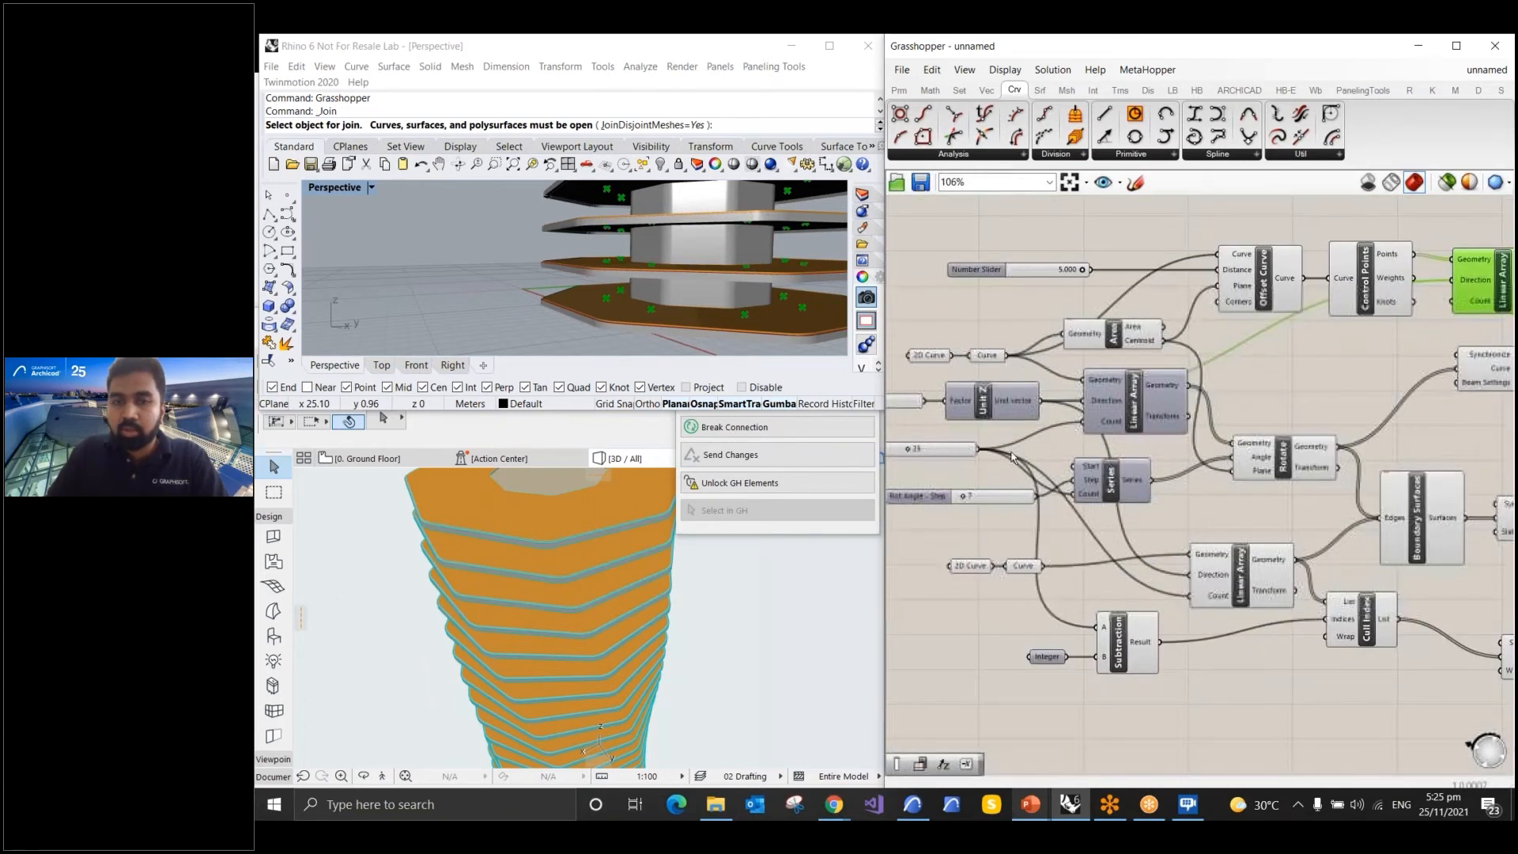
scroll(958, 443, down, 2)
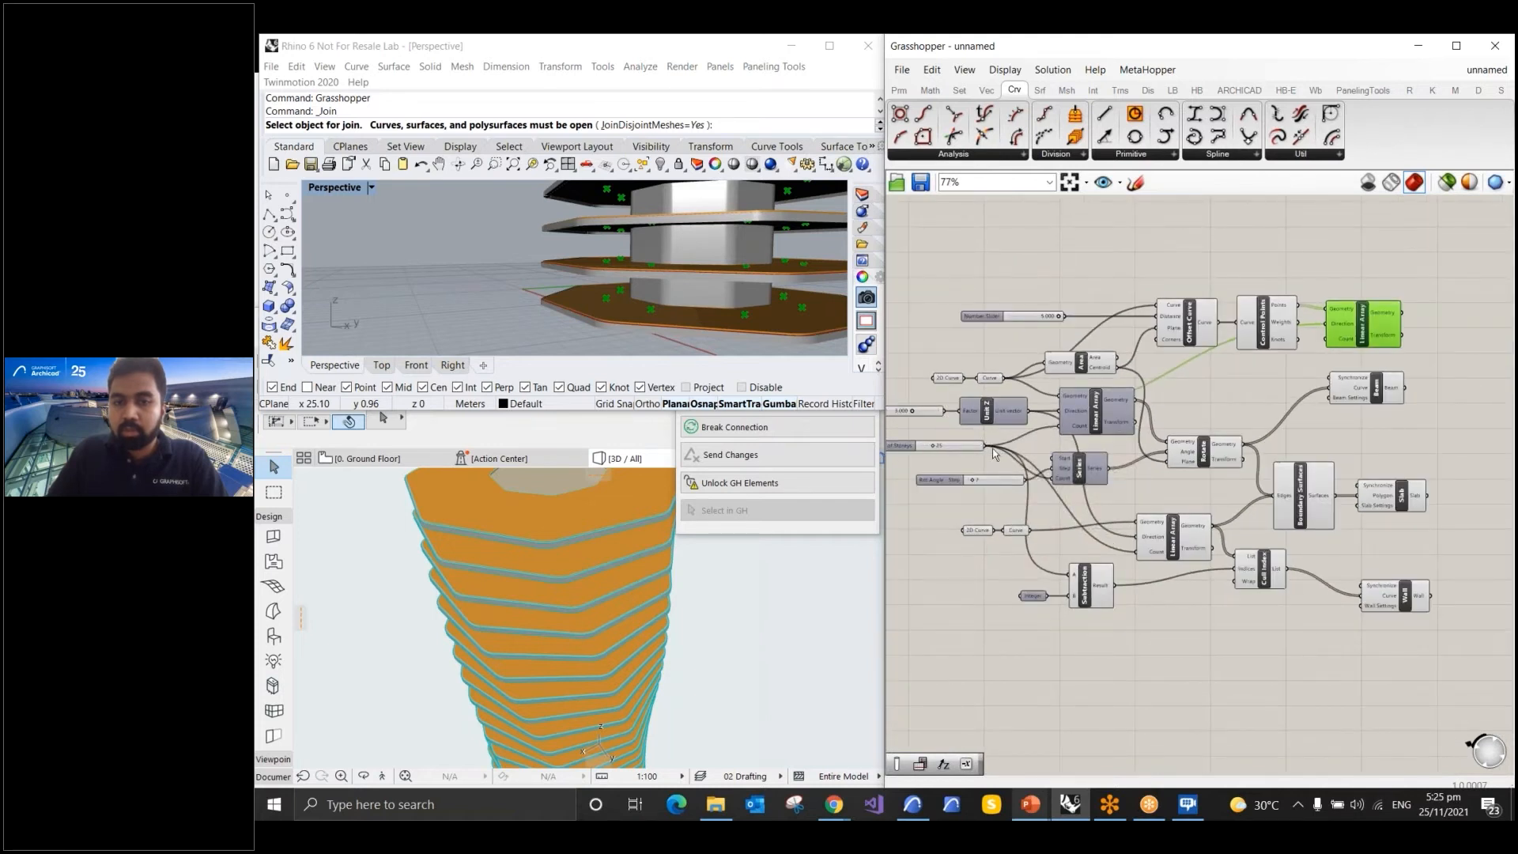
drag(986, 452, 1344, 345)
scroll(1361, 332, up, 2)
scroll(1358, 336, up, 2)
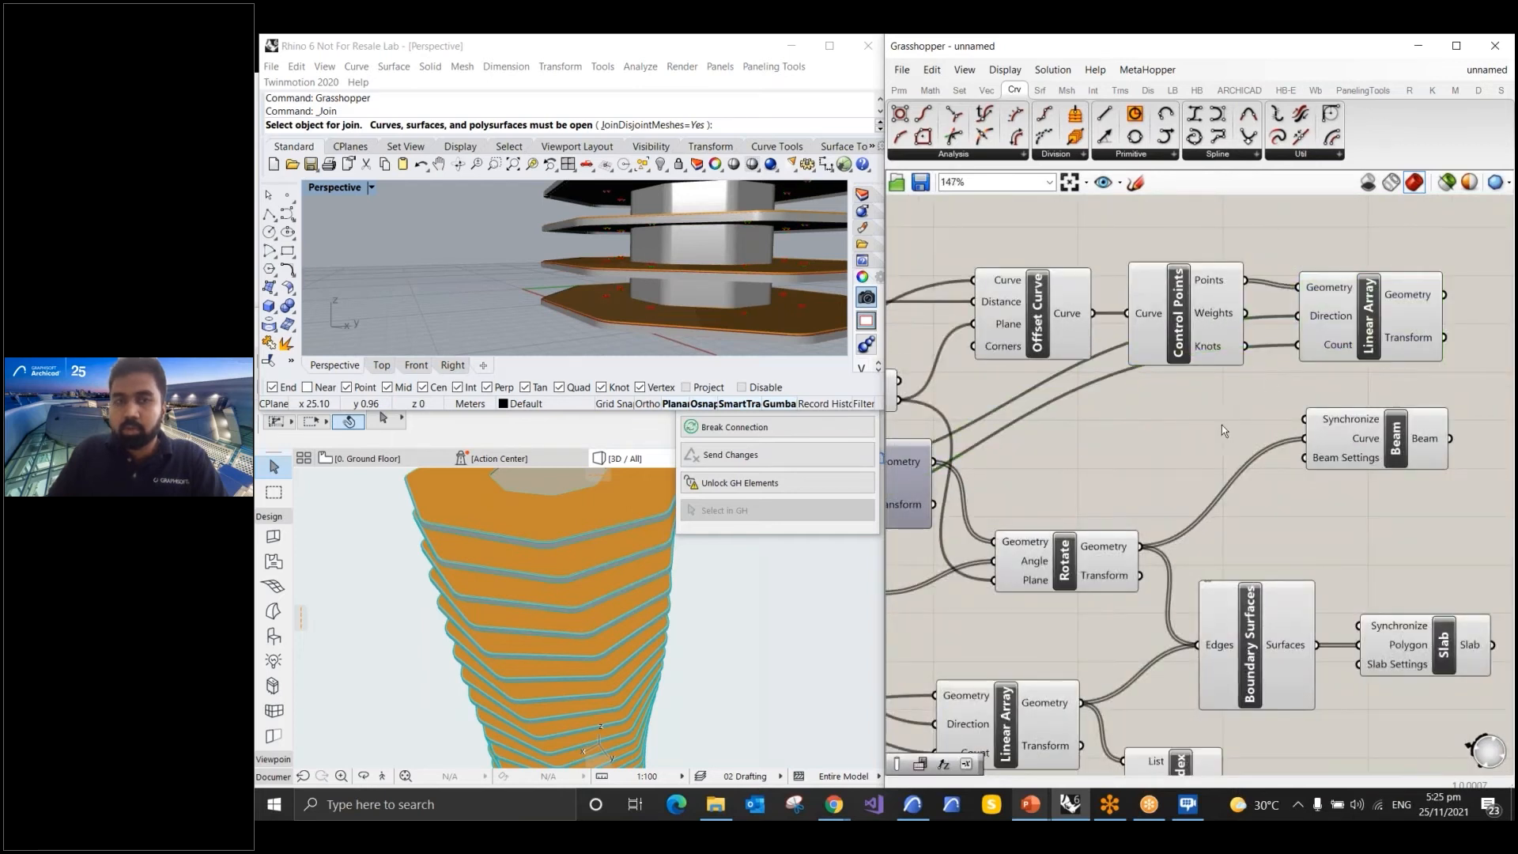
Inspect the arrayed control points on the tower's floors in the Rhino perspective view with the new Linear Array selected
click(1377, 332)
click(1499, 697)
scroll(664, 306, up, 5)
scroll(664, 306, down, 6)
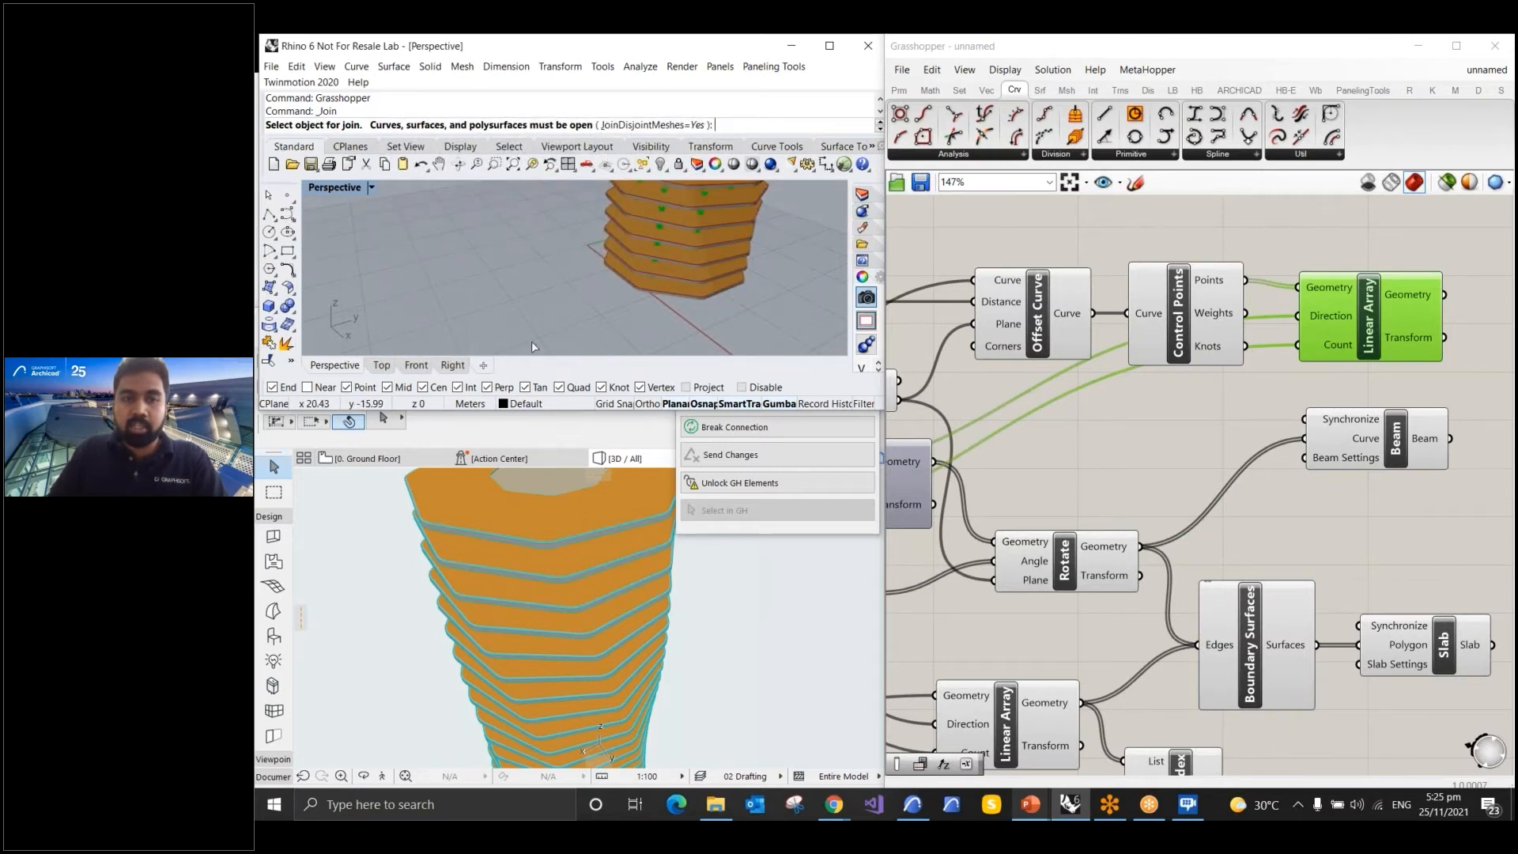
scroll(576, 251, down, 3)
scroll(577, 252, up, 6)
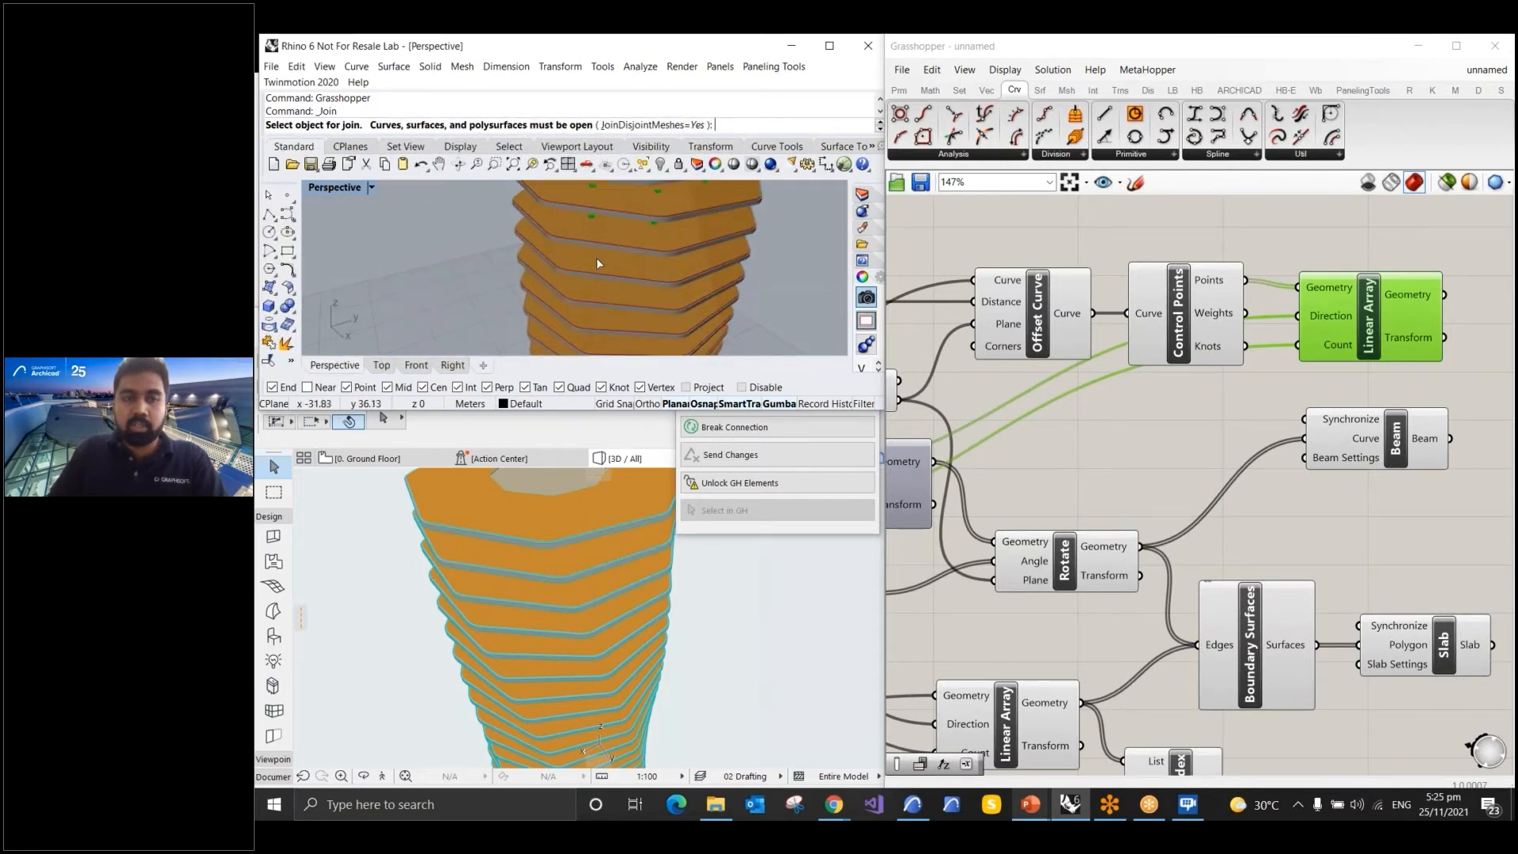
right_drag(609, 264, 612, 218)
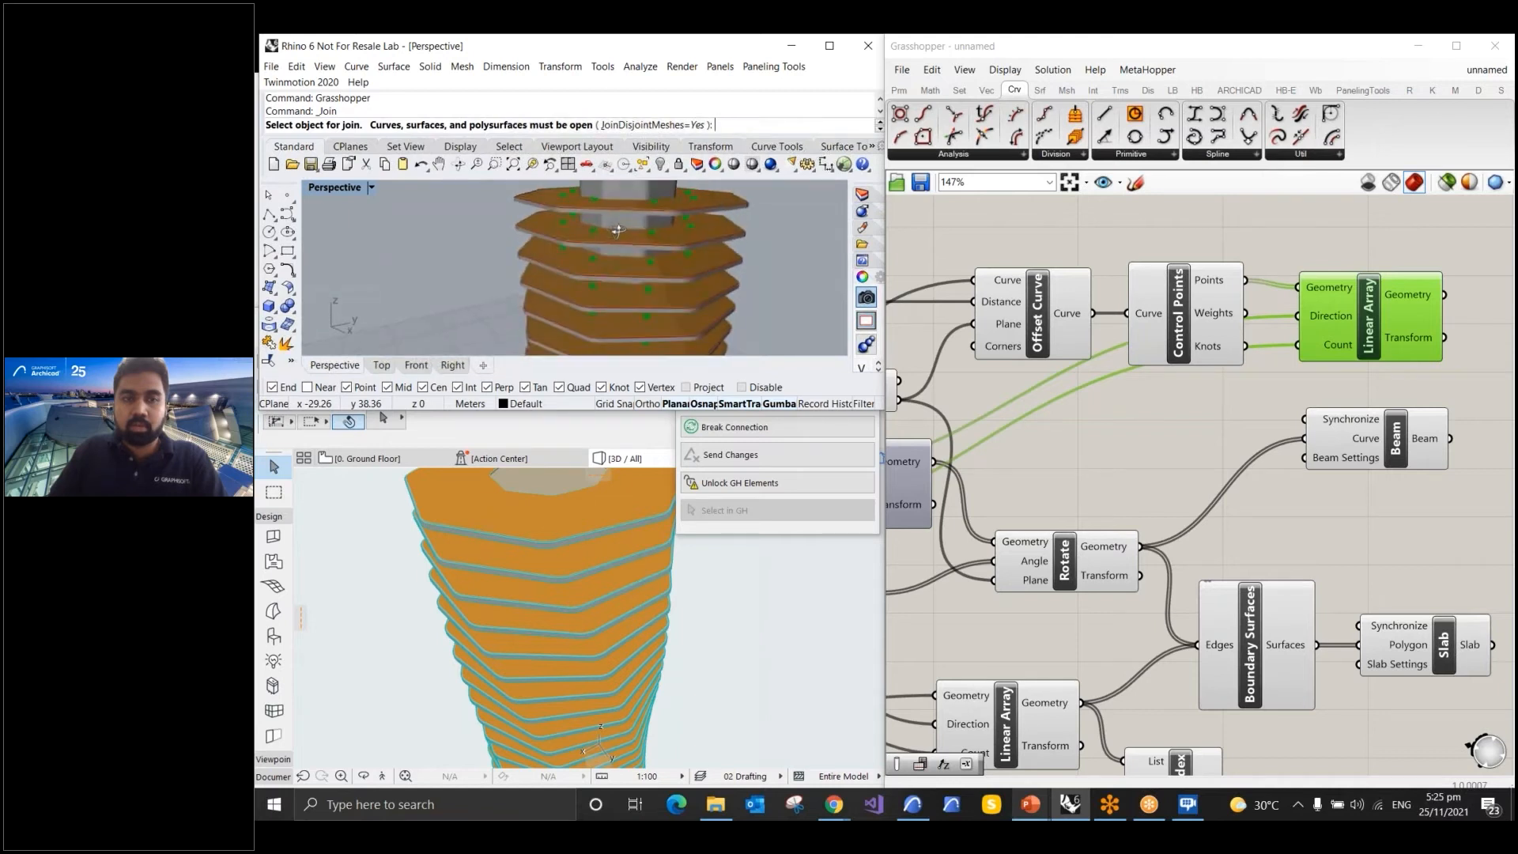
scroll(986, 265, down, 2)
scroll(1282, 282, up, 3)
Add an ARCHICAD Column component beside the new Linear Array and connect the array's Geometry output to its Anchor Point input
click(1140, 316)
scroll(971, 313, down, 2)
scroll(1275, 313, up, 2)
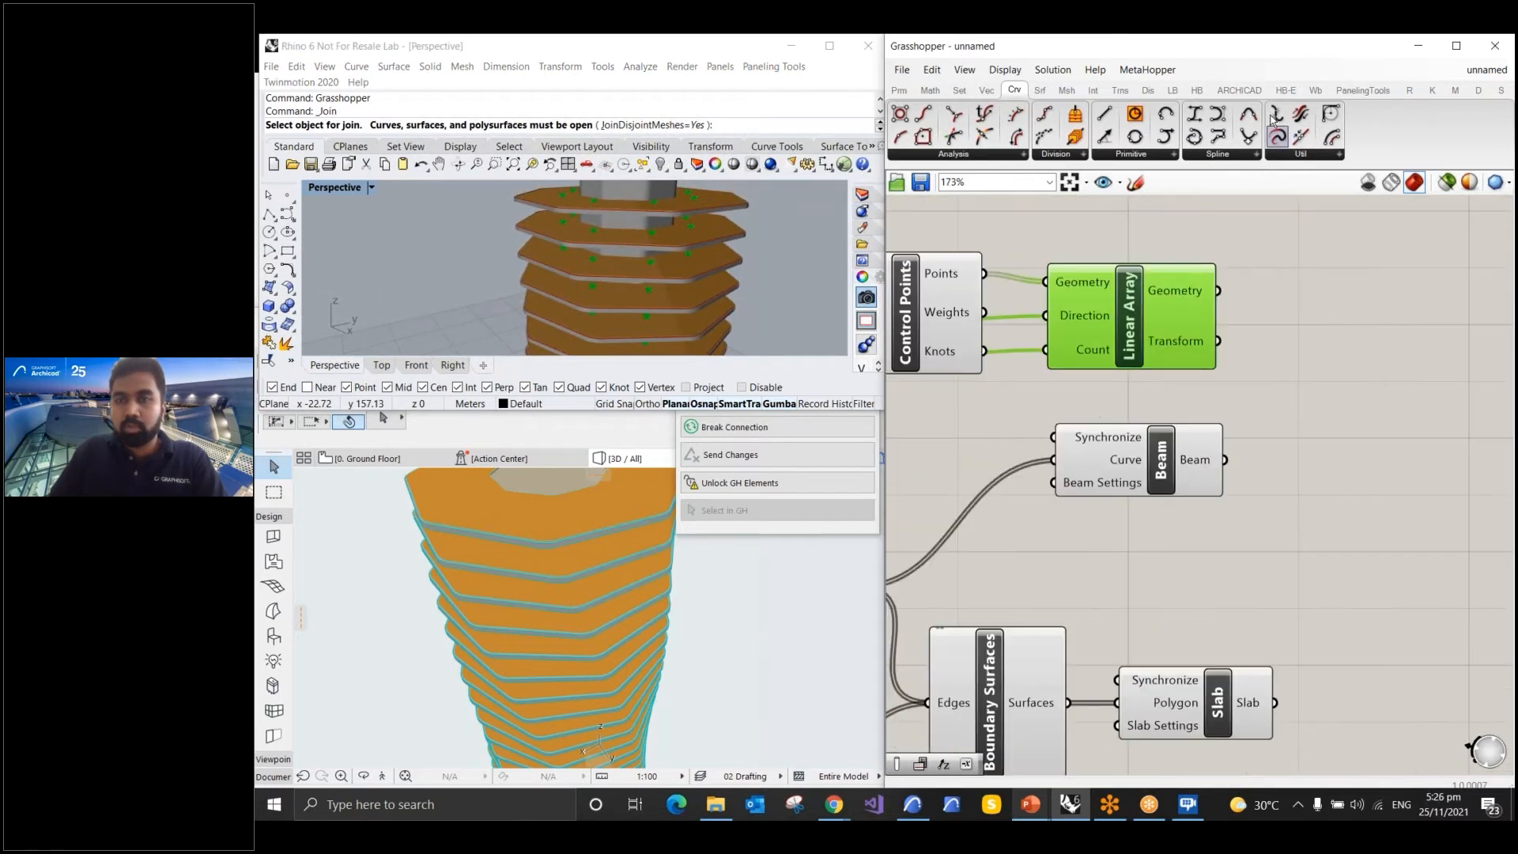
click(1243, 90)
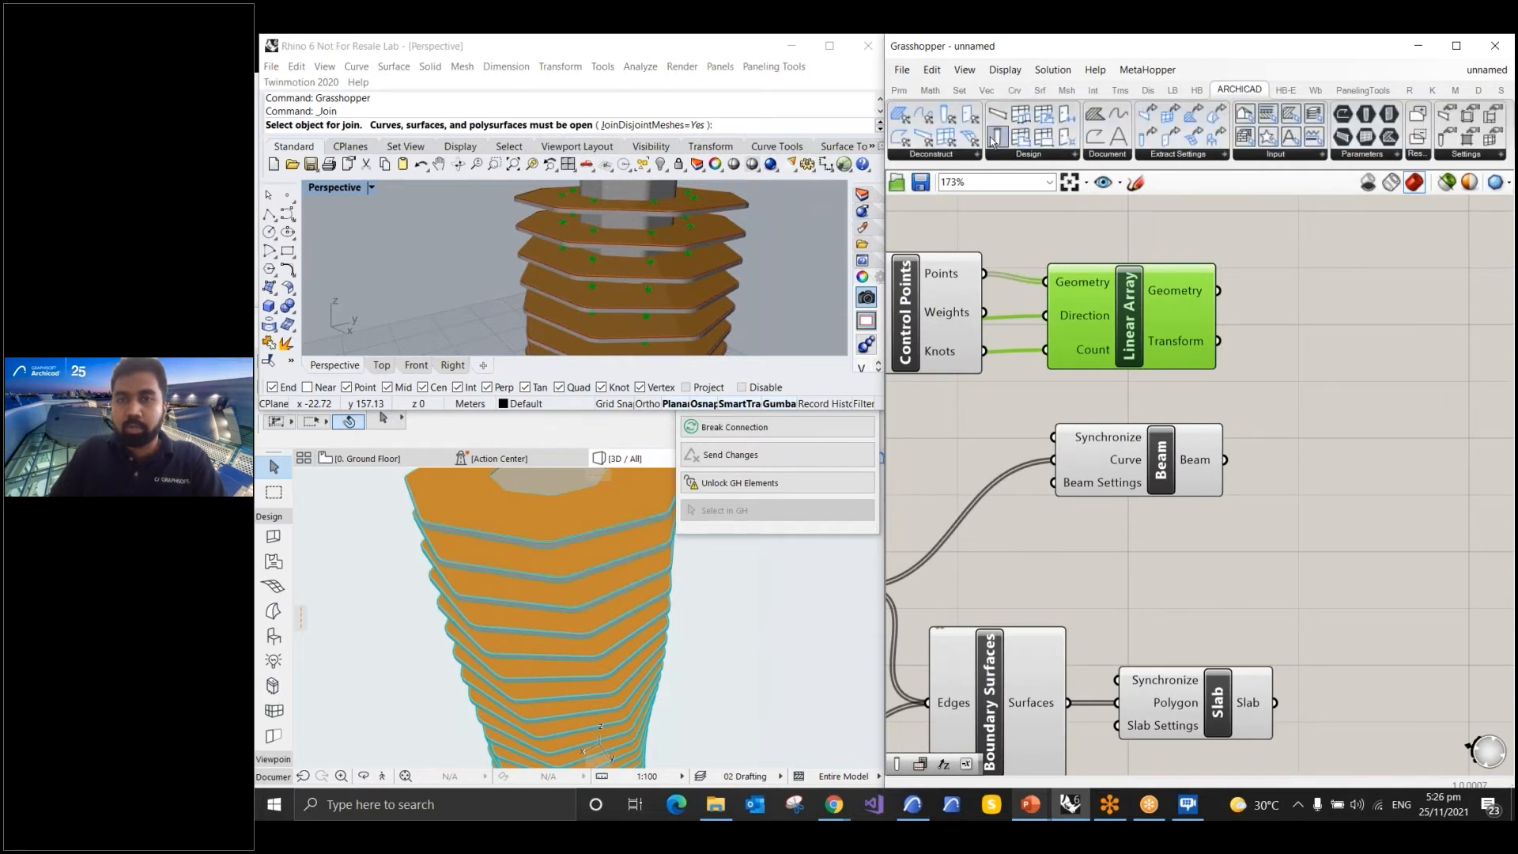
drag(996, 140, 1380, 303)
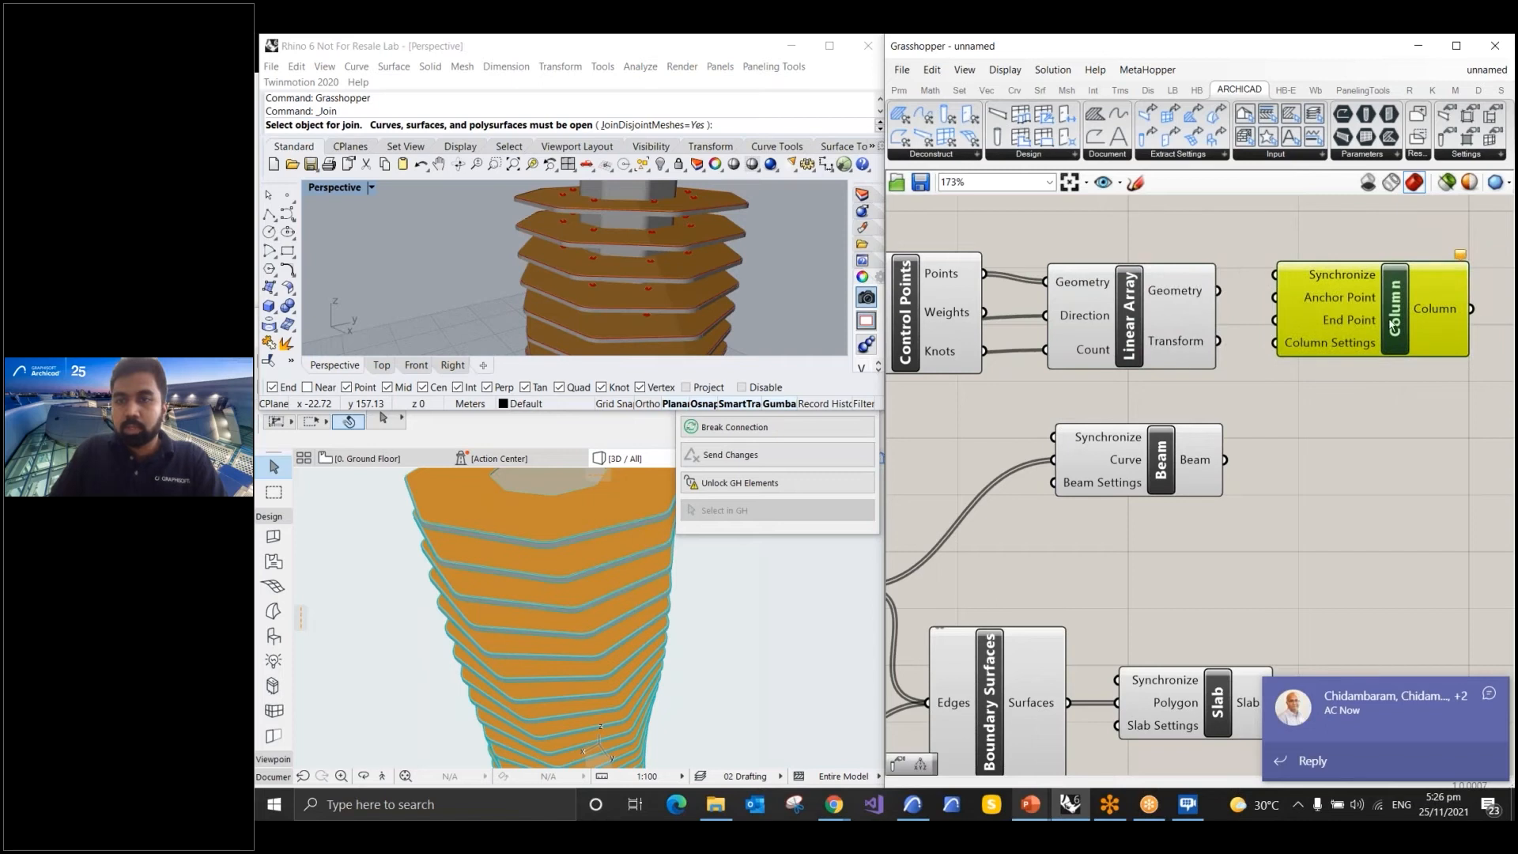
drag(1219, 294, 1274, 297)
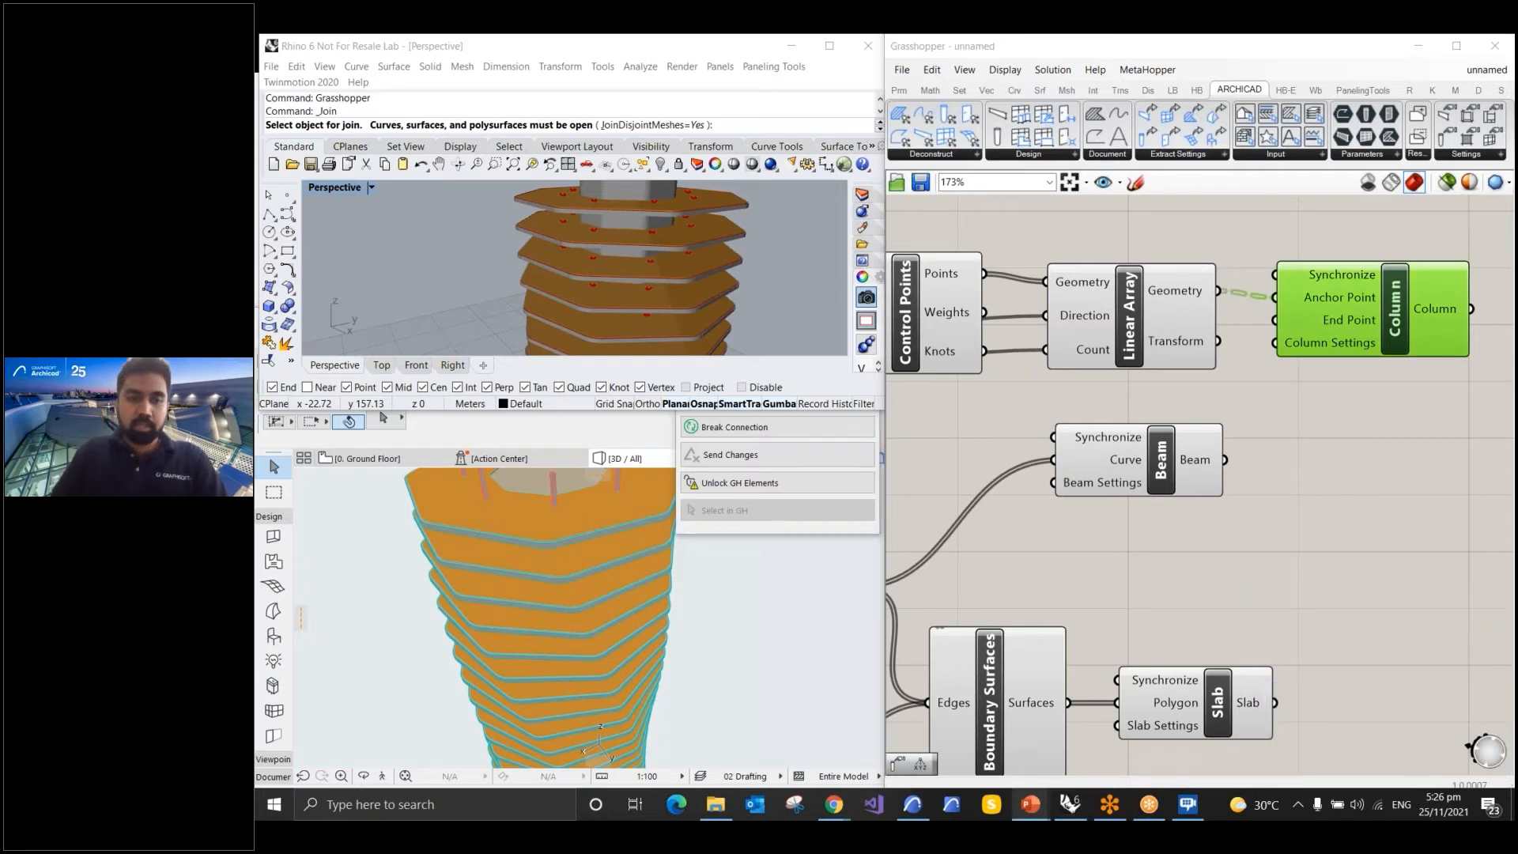
Switch to ARCHICAD and examine the generated columns between the tower's slabs and above the top floor
click(642, 614)
shift+middle_drag(708, 644, 635, 585)
scroll(635, 585, up, 10)
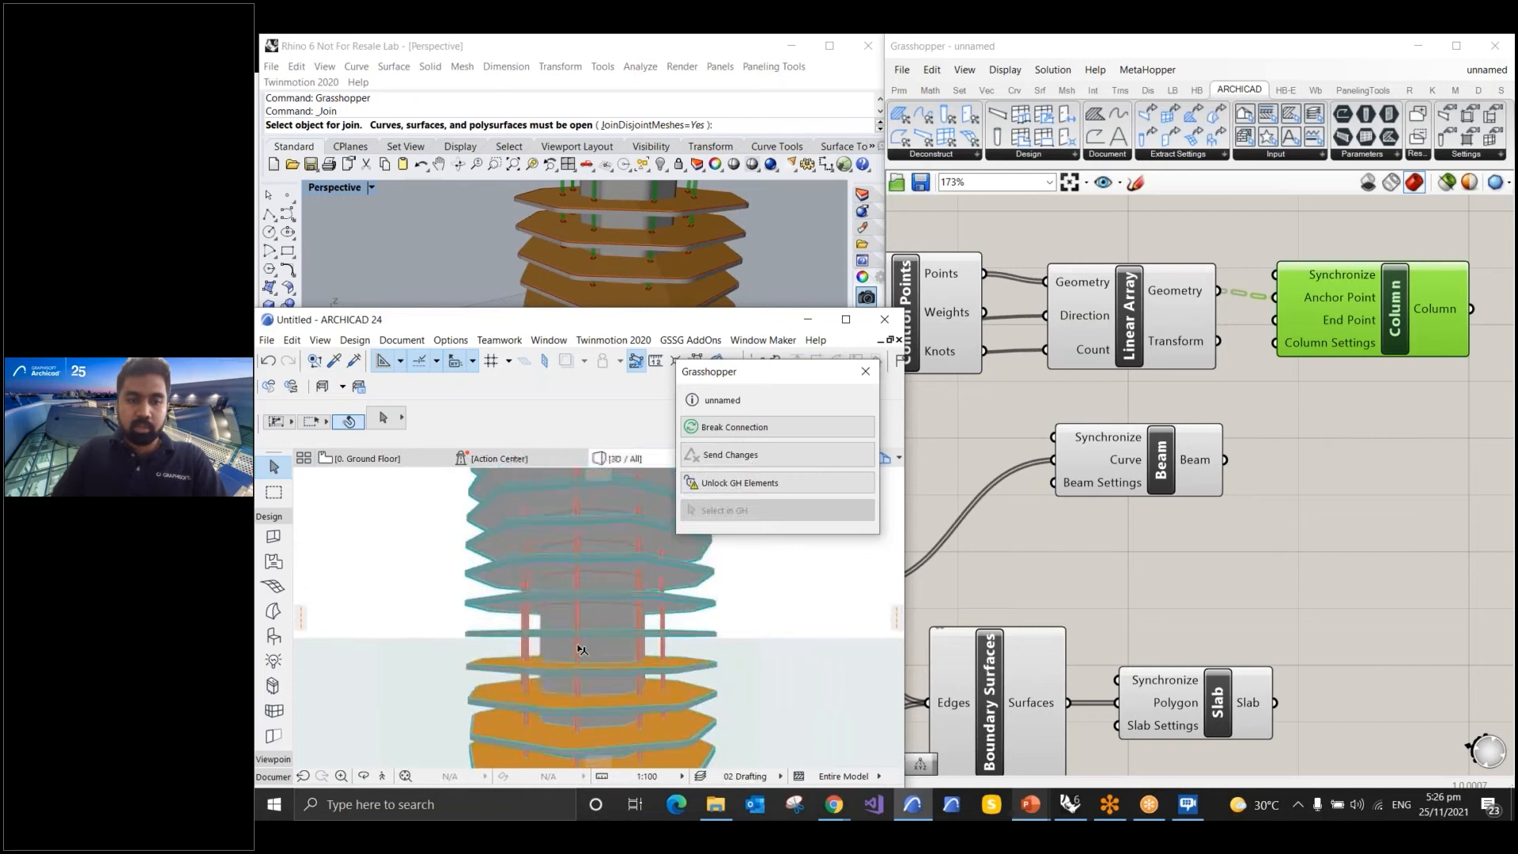
shift+middle_drag(580, 640, 575, 649)
mouse_move(1344, 321)
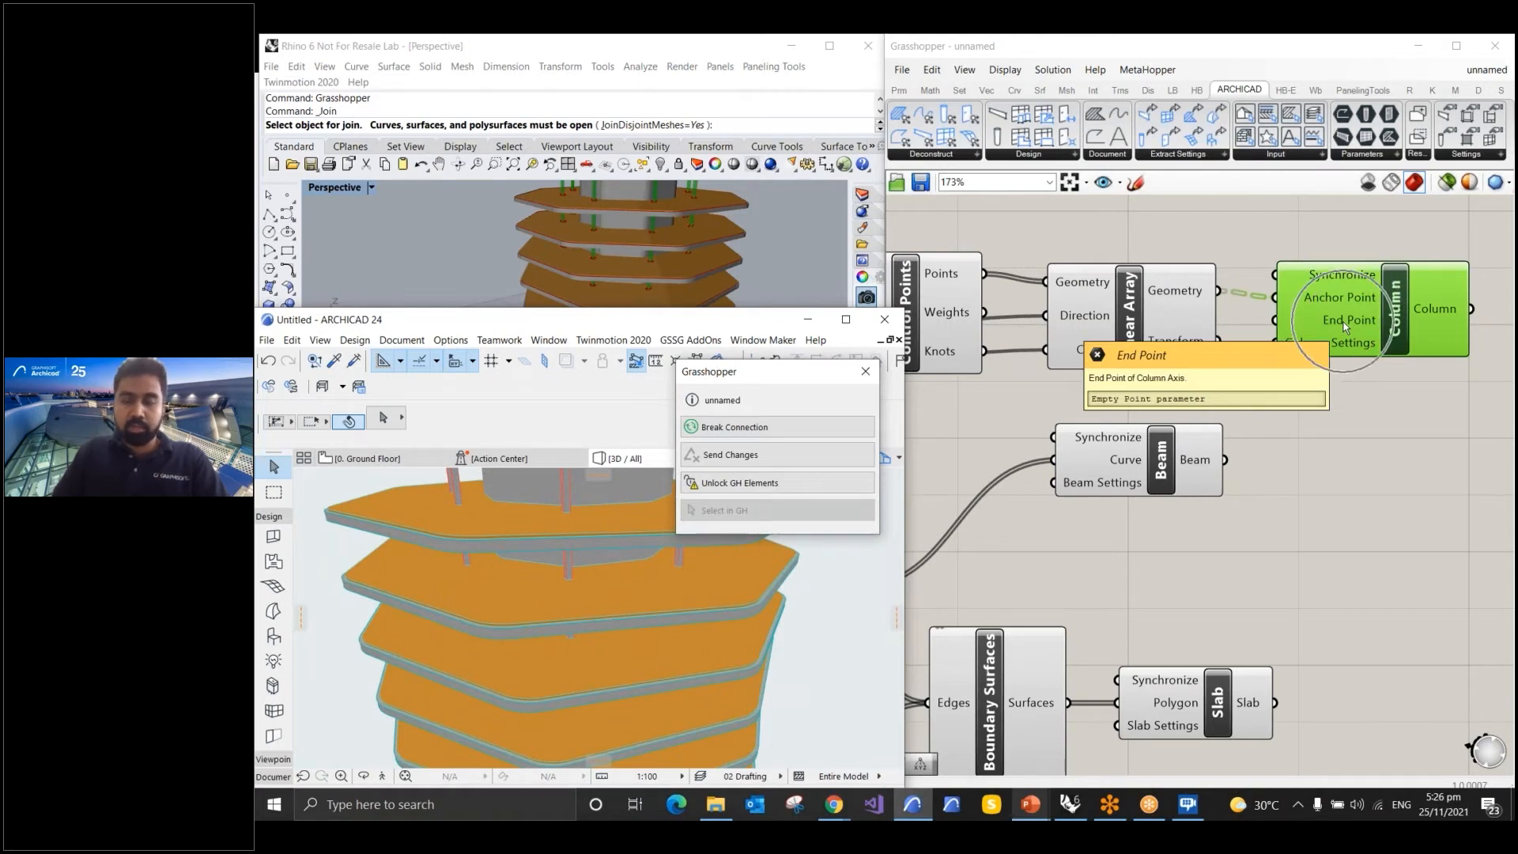
scroll(1072, 358, down, 3)
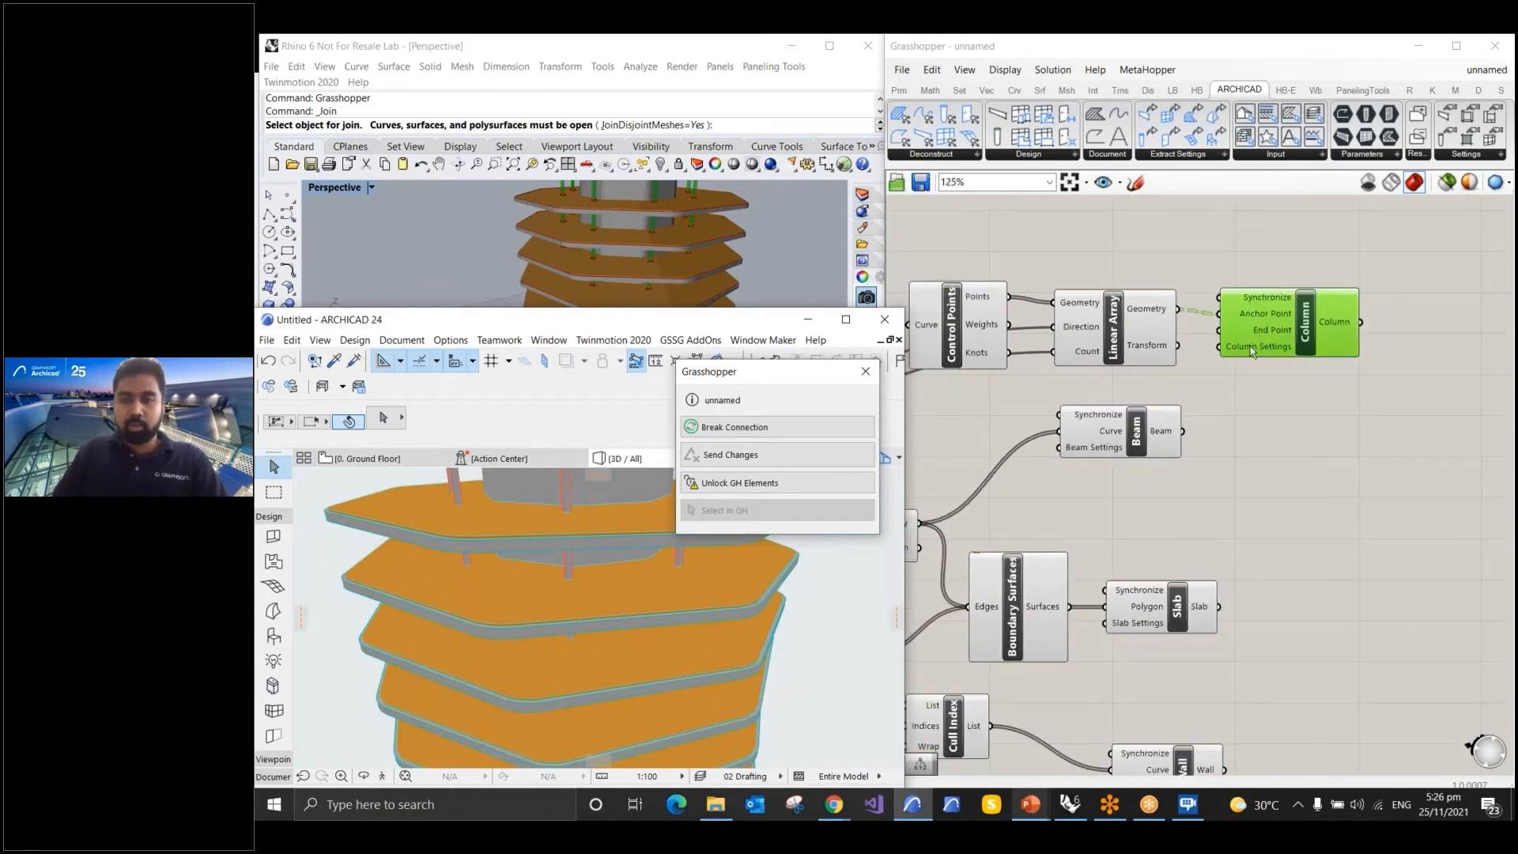
scroll(1251, 352, up, 1)
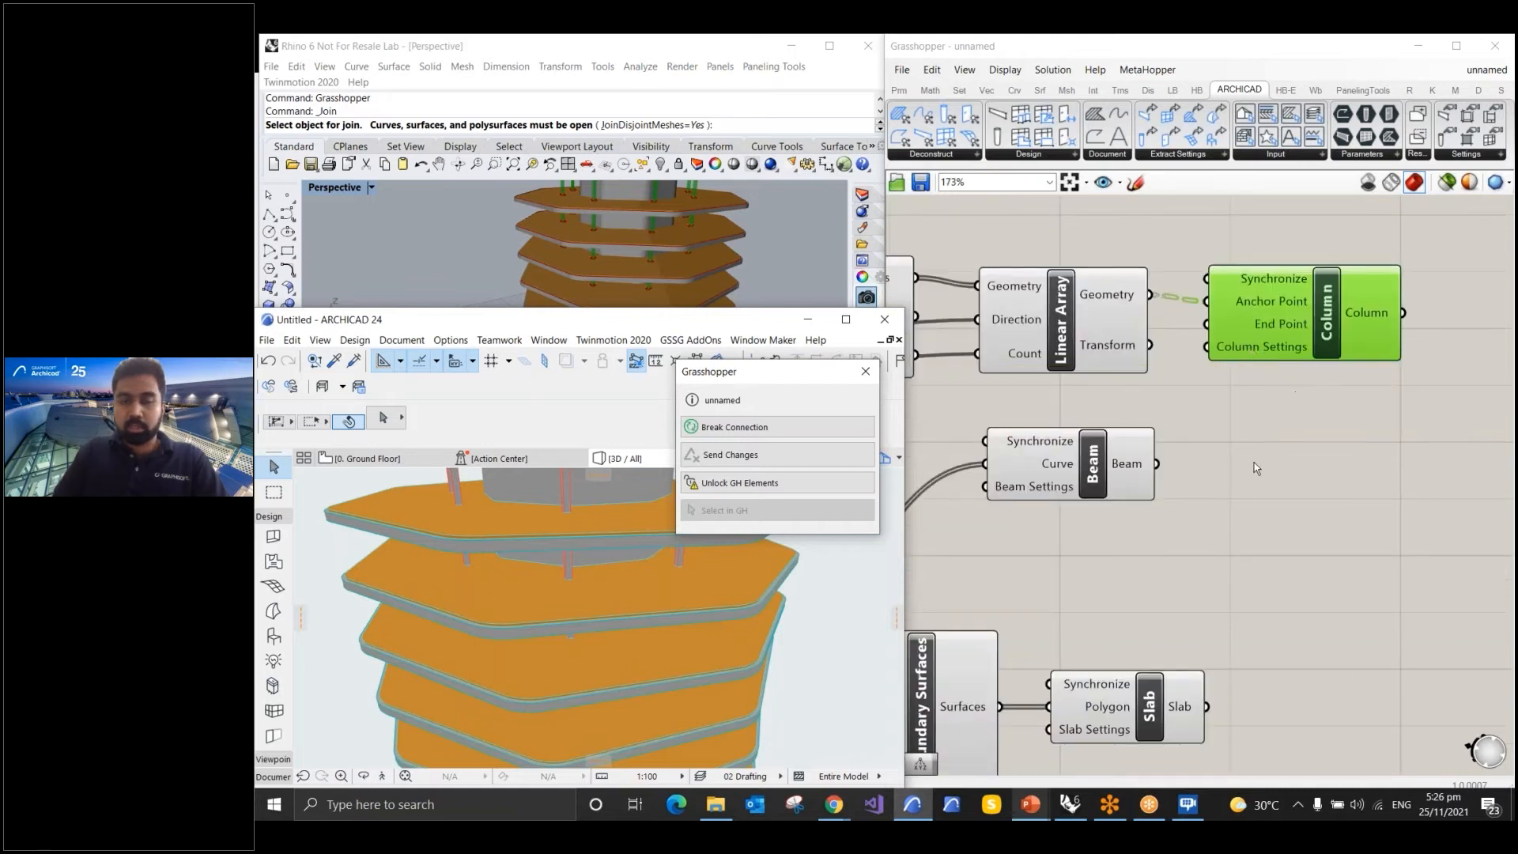
scroll(569, 597, down, 6)
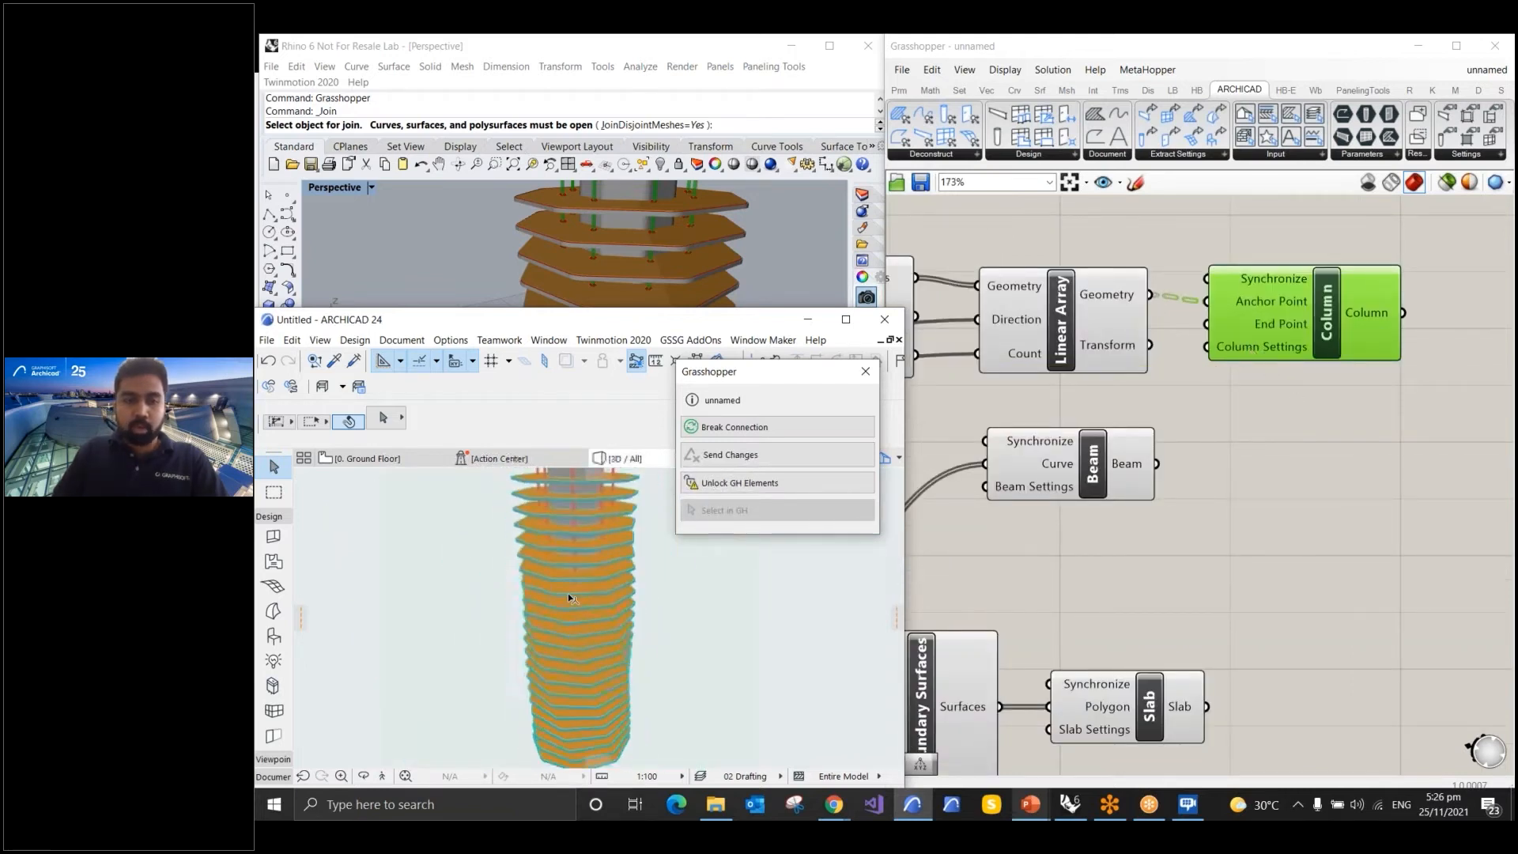
scroll(567, 589, down, 4)
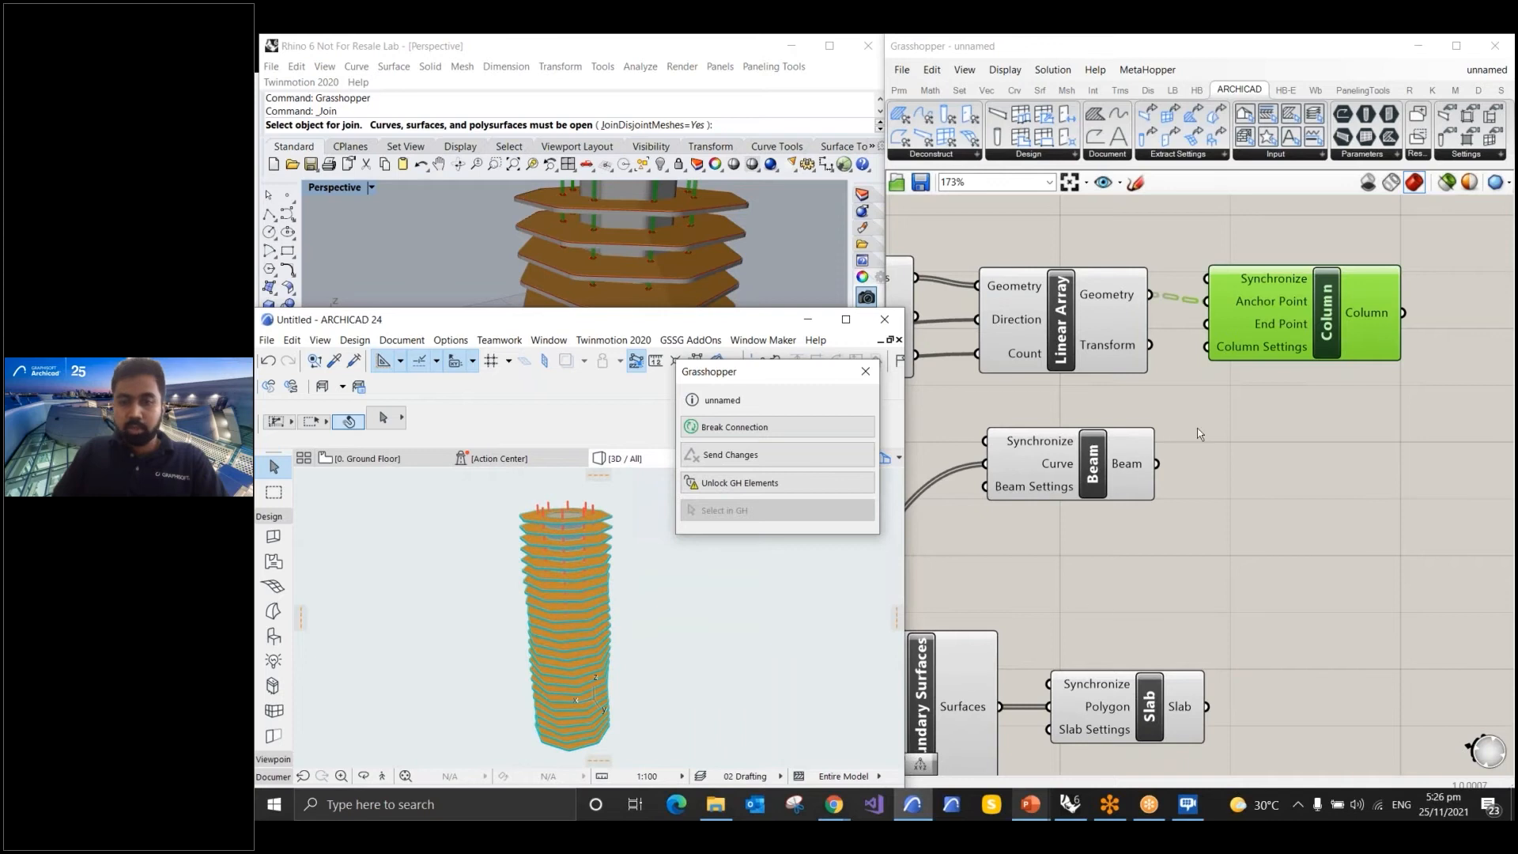
Examine the Subtraction and Cull Index components feeding the core walls, and the columns above the tower's top slab in ARCHICAD
scroll(1199, 434, down, 5)
scroll(1225, 478, up, 5)
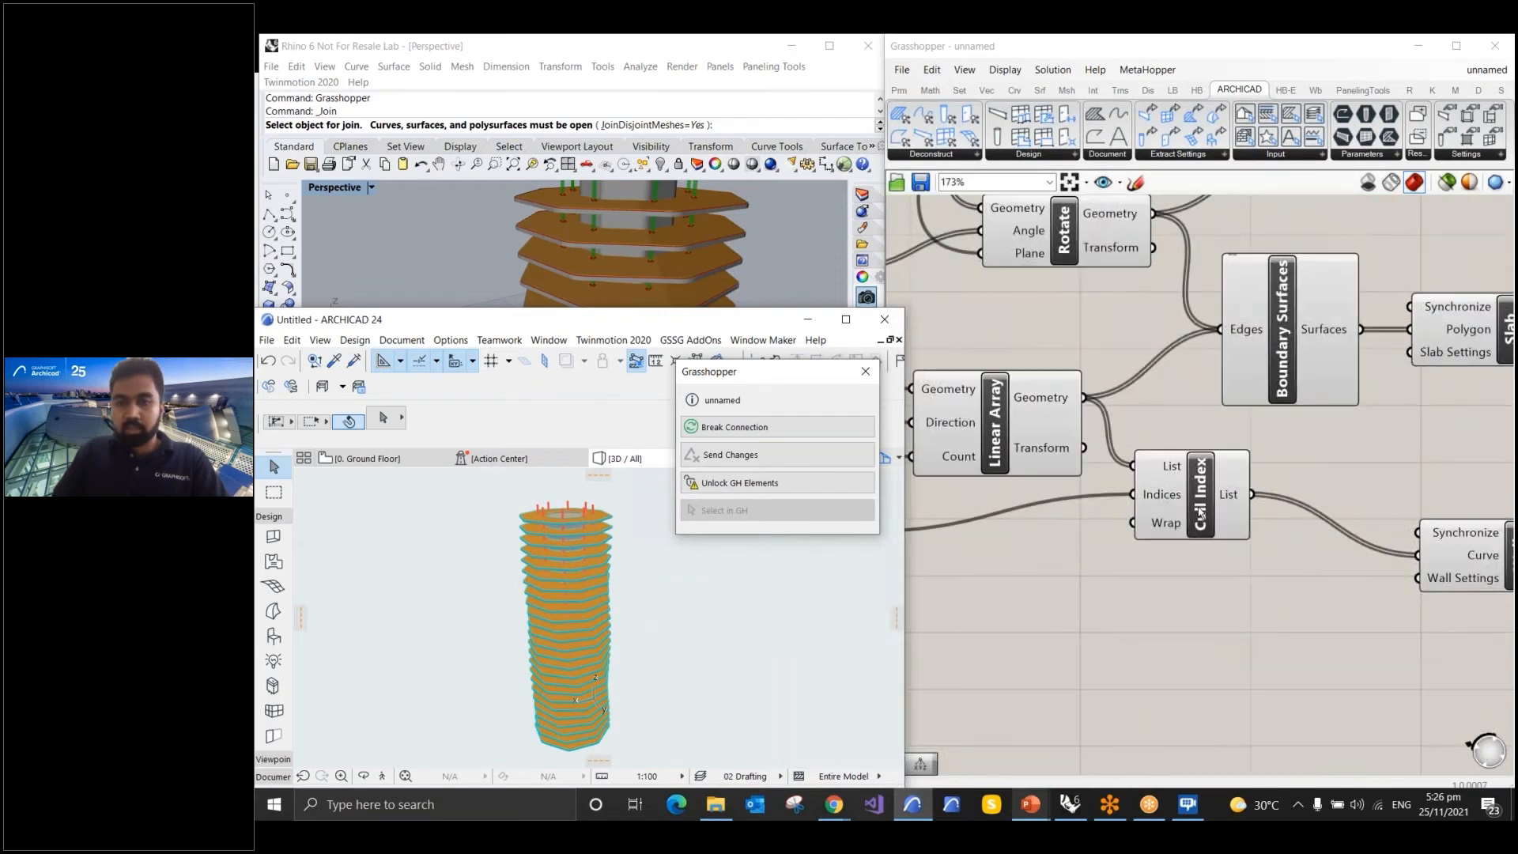
click(1201, 510)
scroll(1206, 568, down, 4)
scroll(966, 557, up, 3)
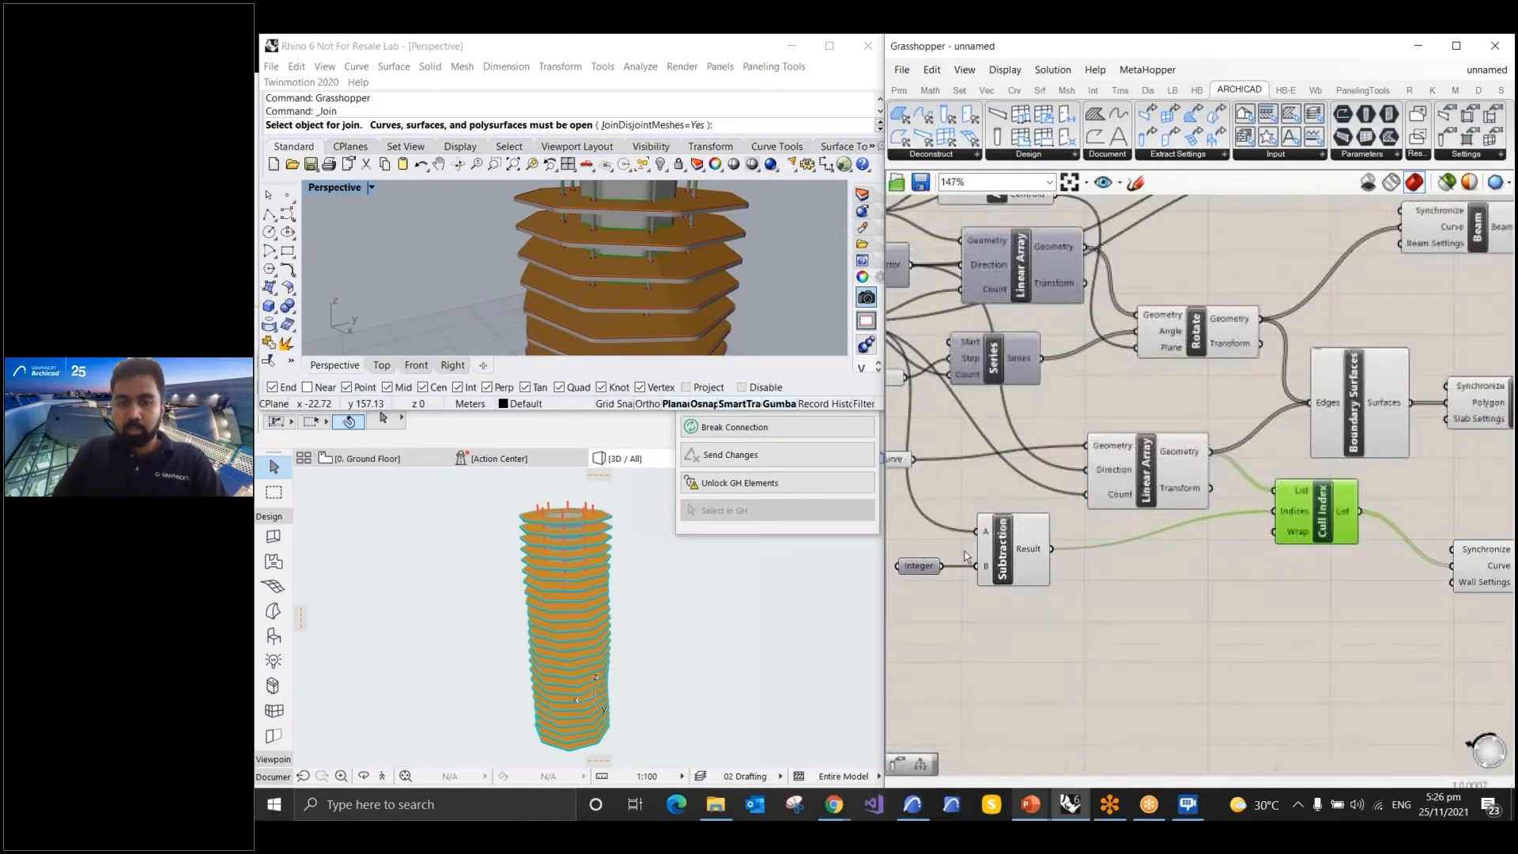
scroll(966, 558, up, 1)
drag(1009, 559, 1044, 554)
scroll(1084, 542, down, 5)
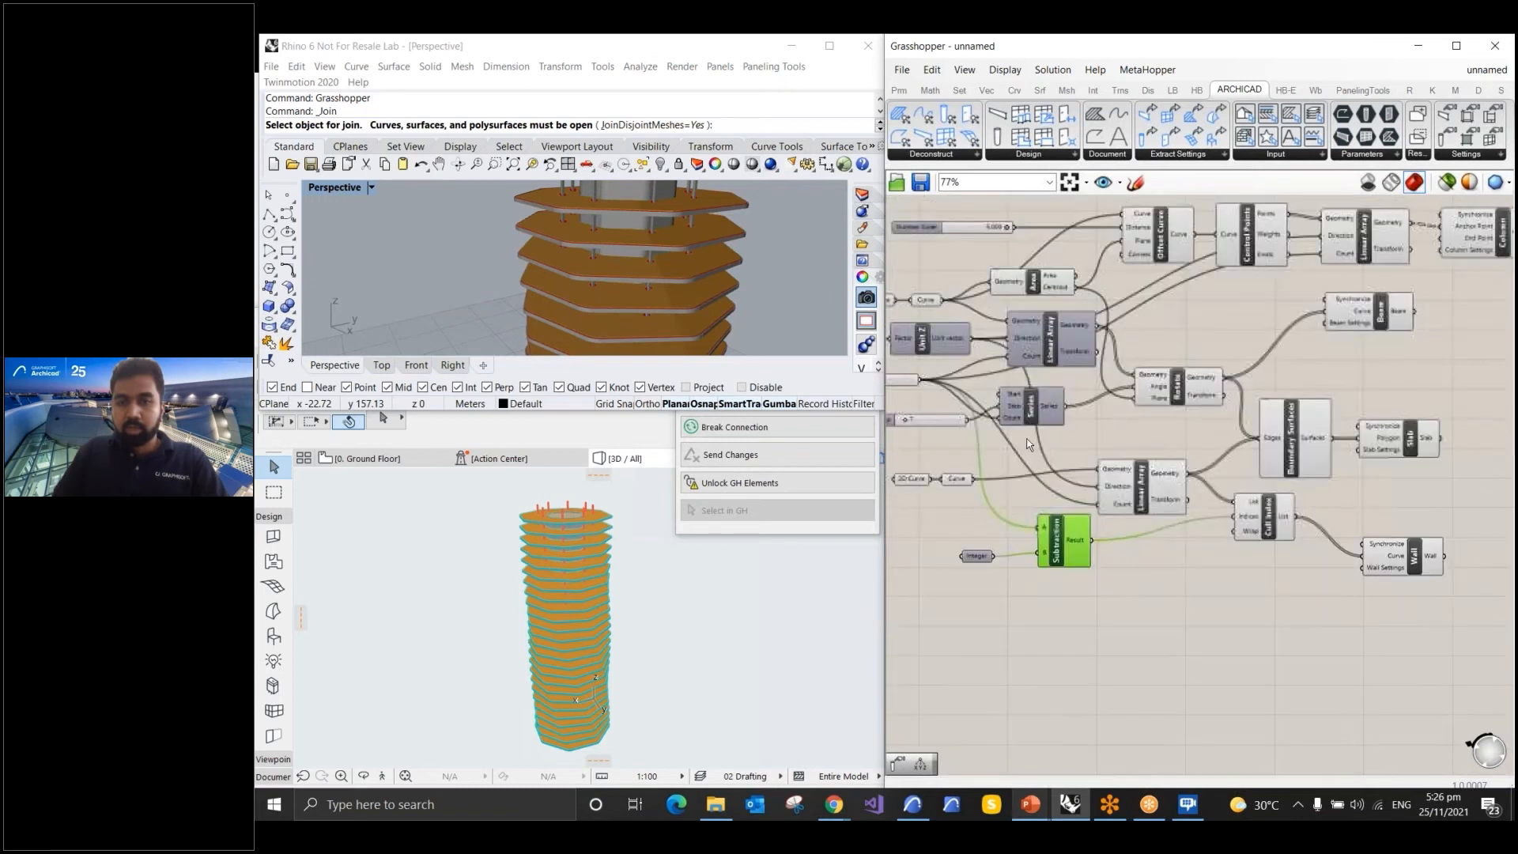
scroll(983, 464, up, 2)
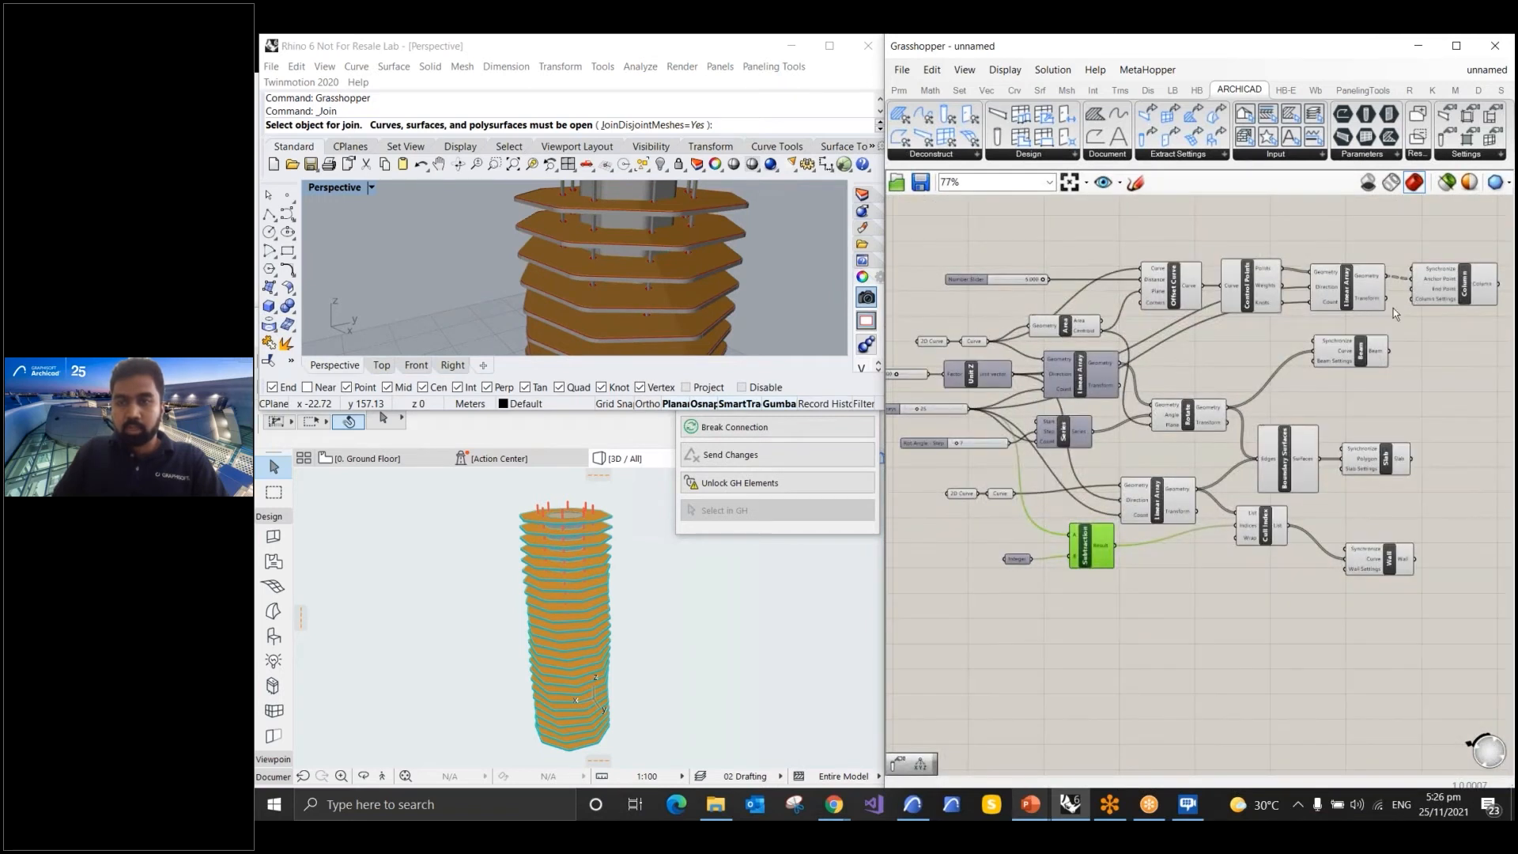
scroll(588, 523, up, 5)
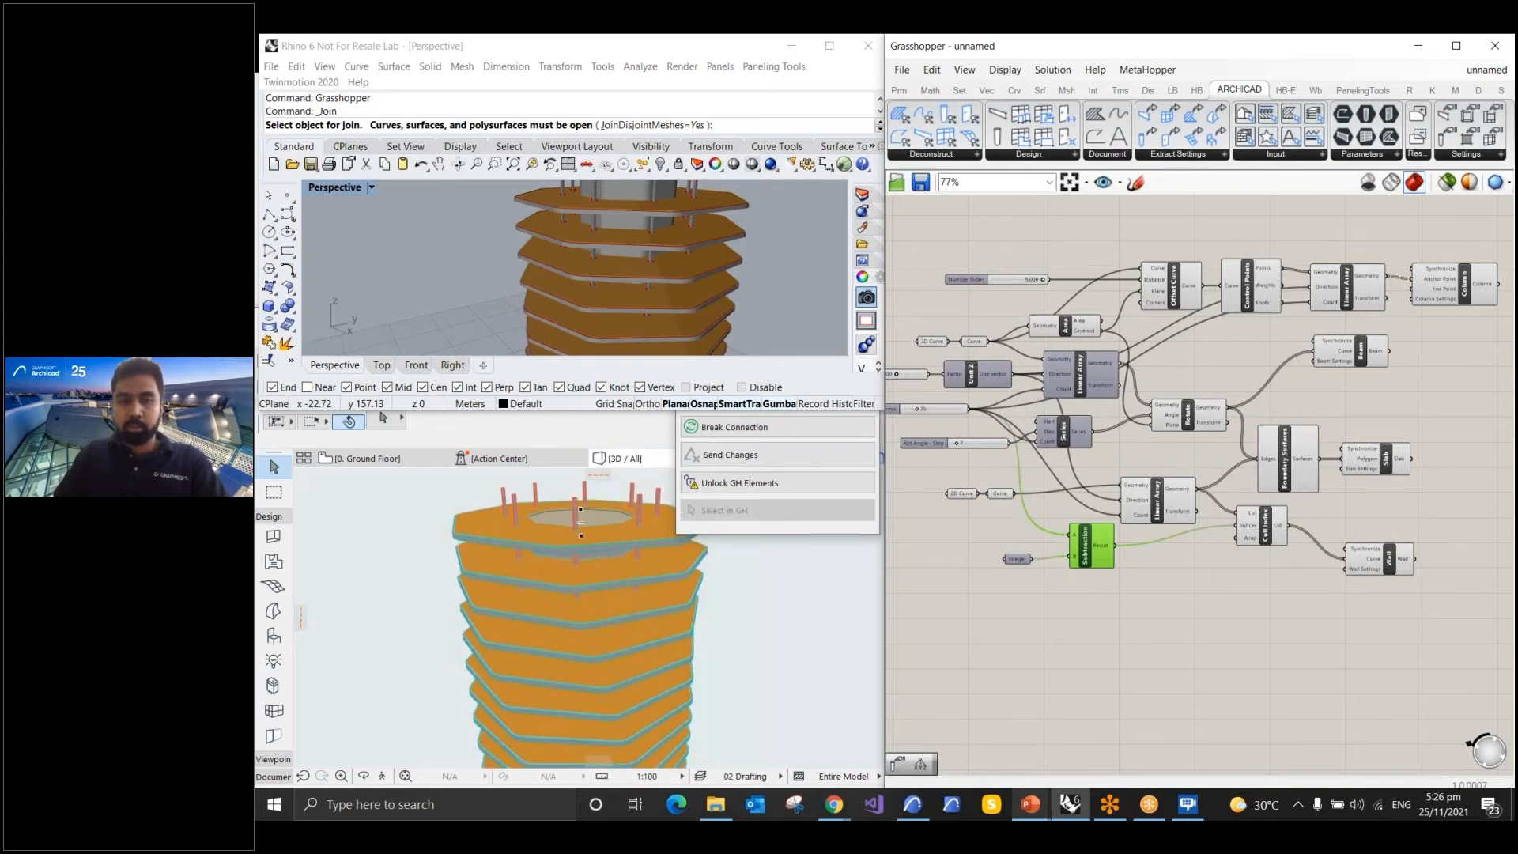
scroll(1084, 479, down, 1)
scroll(586, 479, down, 3)
scroll(593, 503, down, 4)
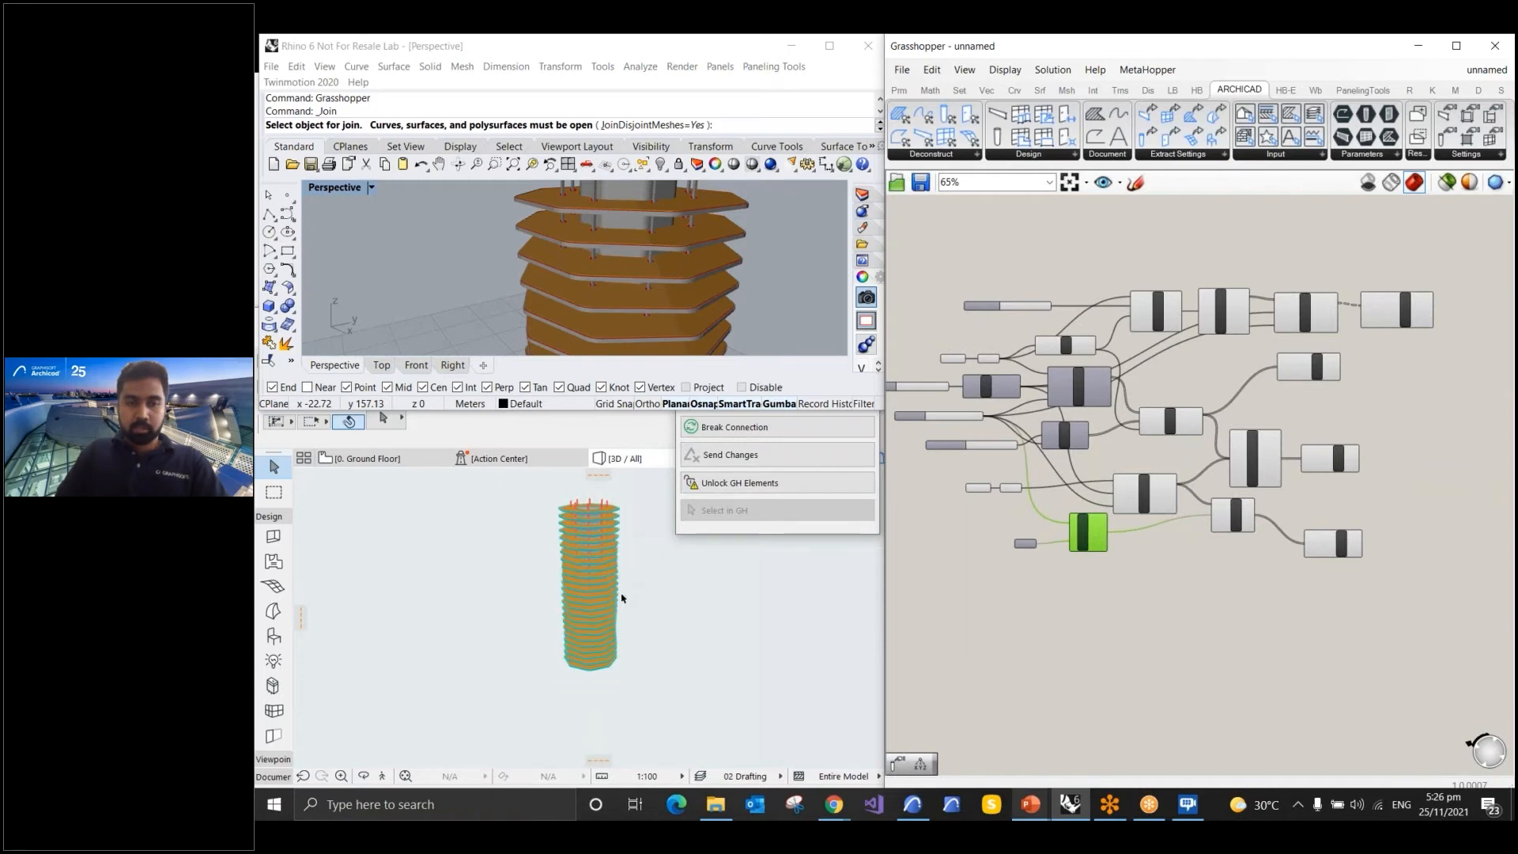
Inspect the twisted tower from several angles in Archicad's 3D view
scroll(617, 644, up, 4)
middle_drag(673, 642, 503, 688)
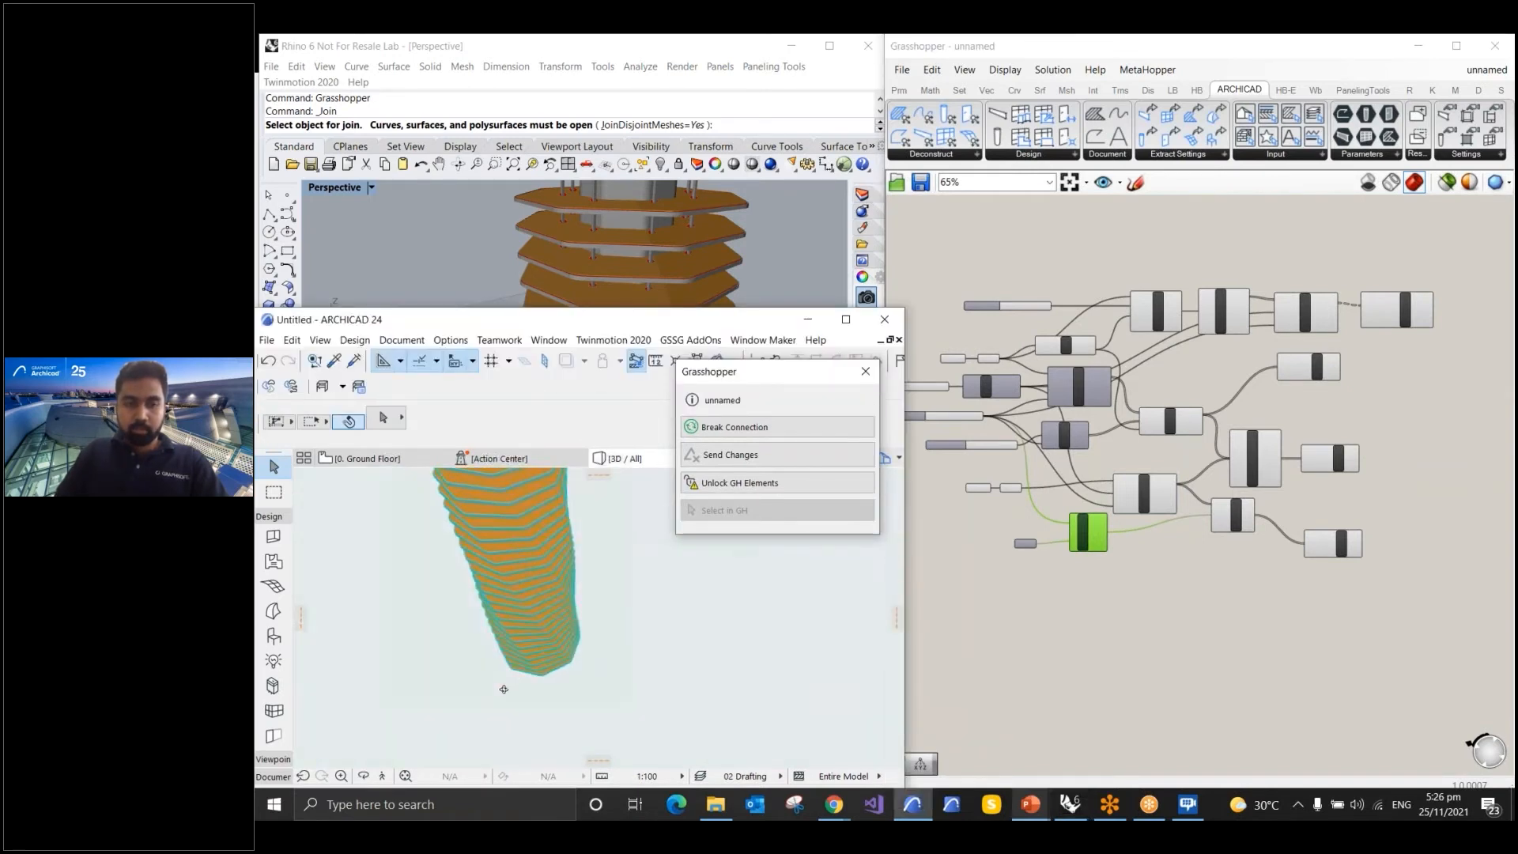
middle_drag(586, 577, 616, 624)
drag(673, 604, 749, 701)
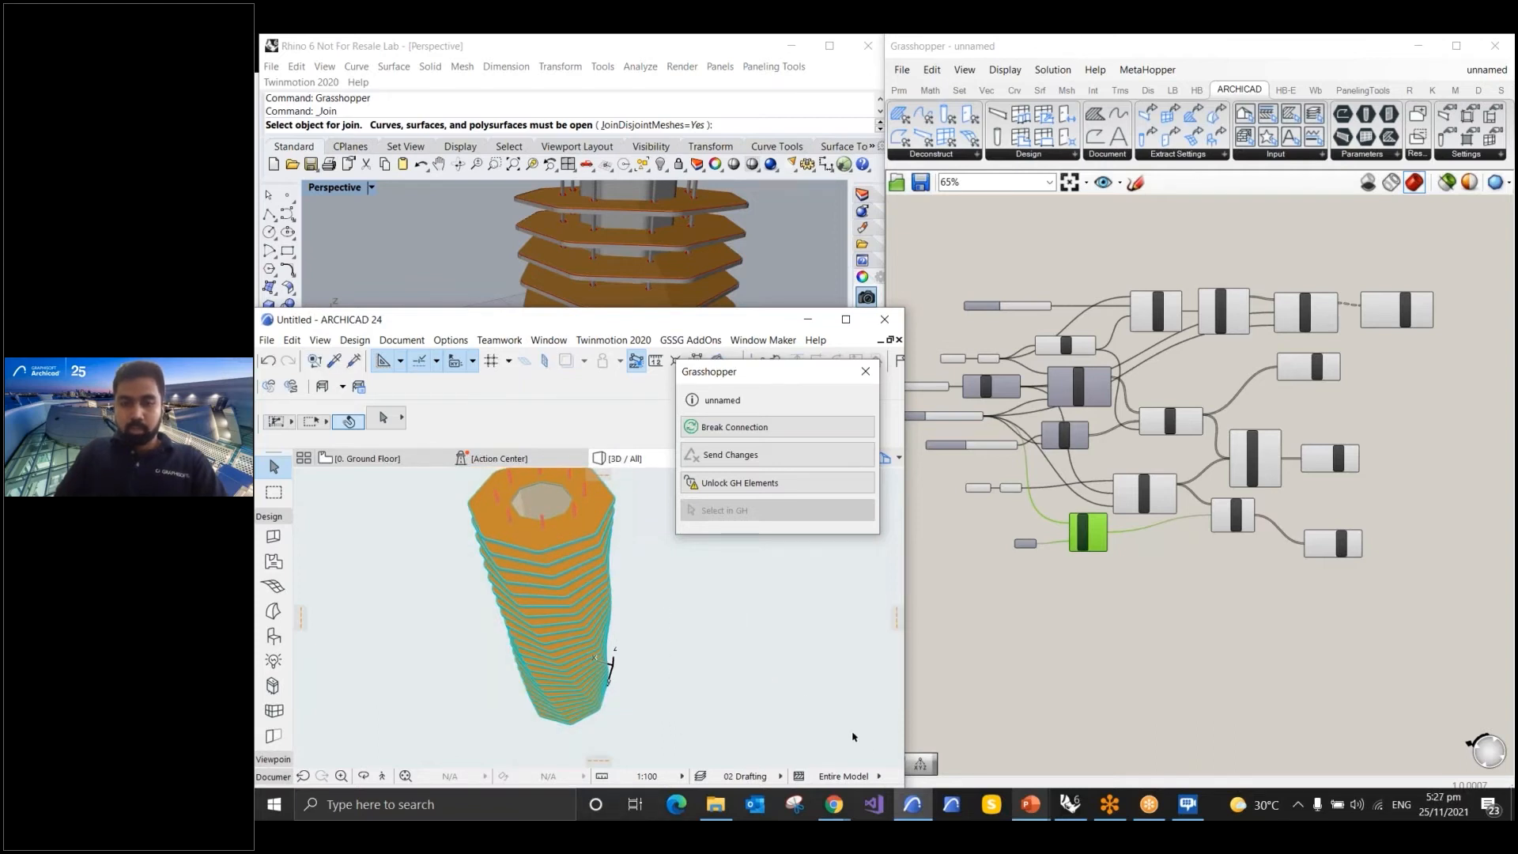
Switch to the PowerPoint slide show and advance to the Triangulated Roof Example slide
mouse_move(1046, 803)
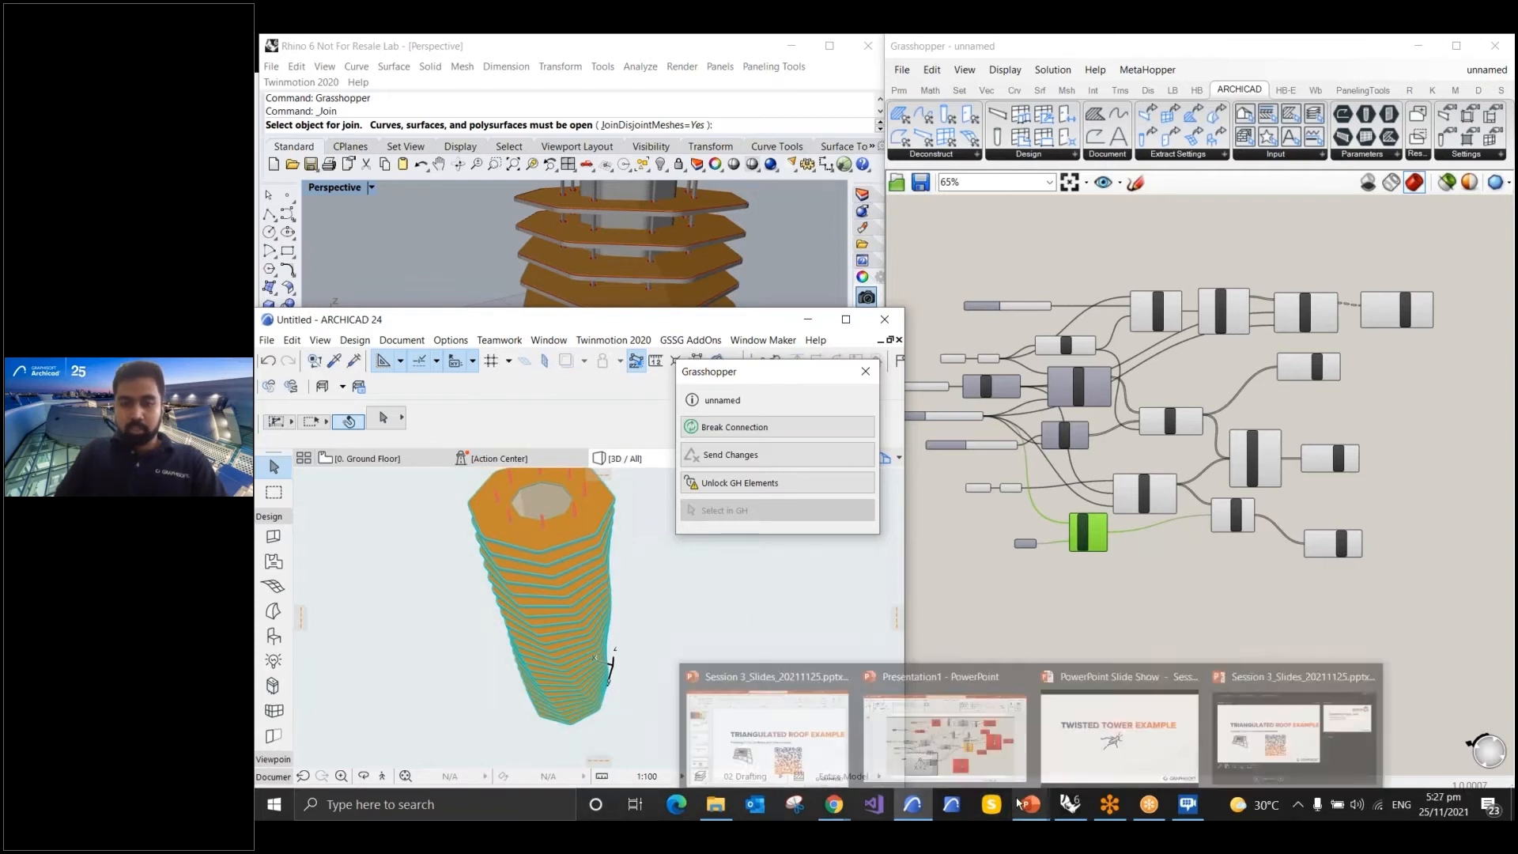
click(1087, 751)
key(Right)
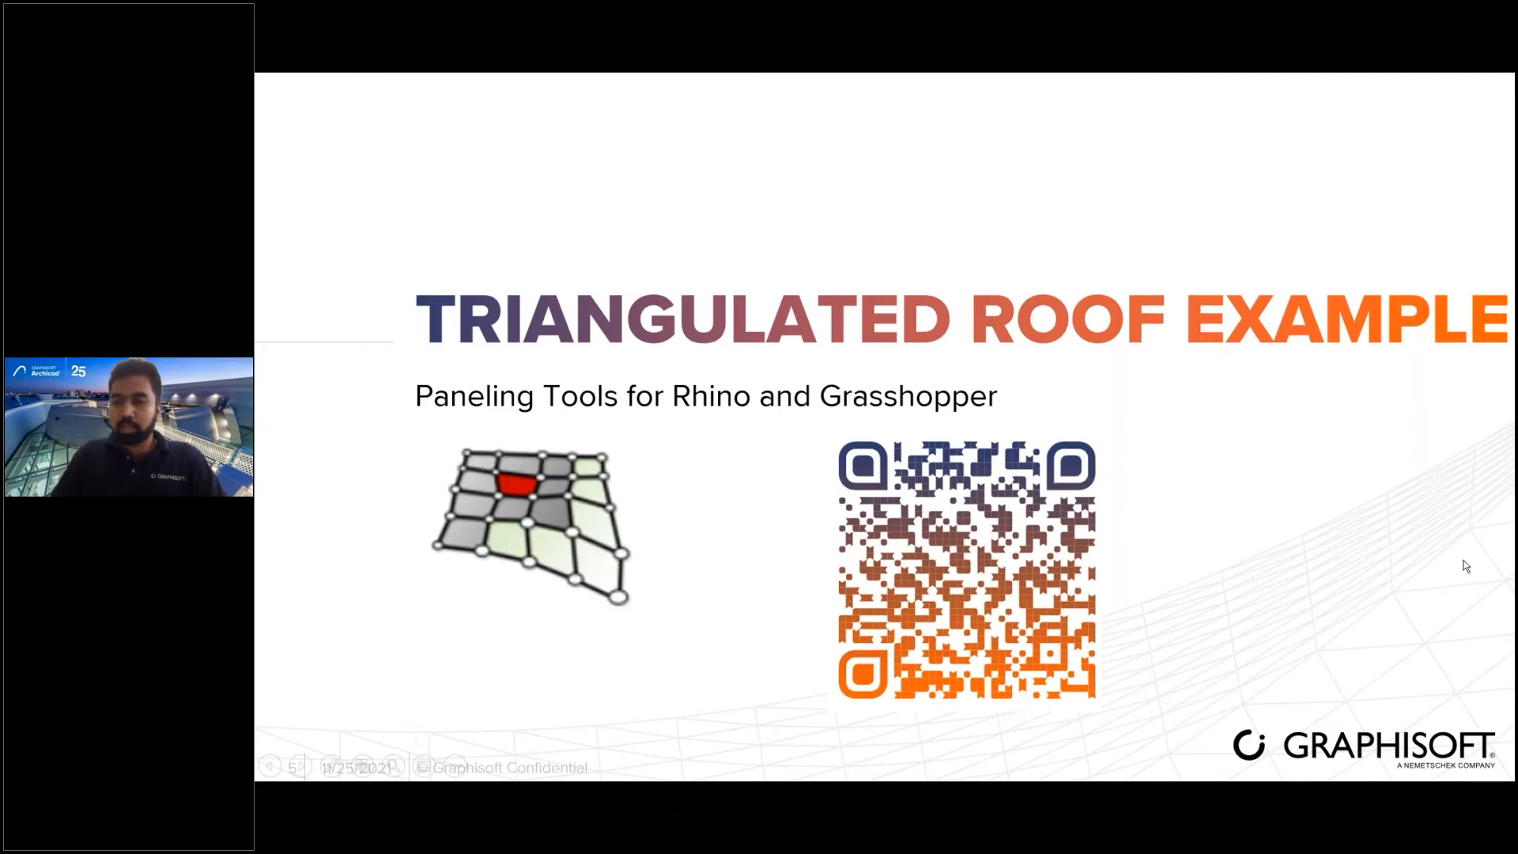
Switch back to Rhino and close it together with Grasshopper, discarding the unsaved definition
key(alt+Tab)
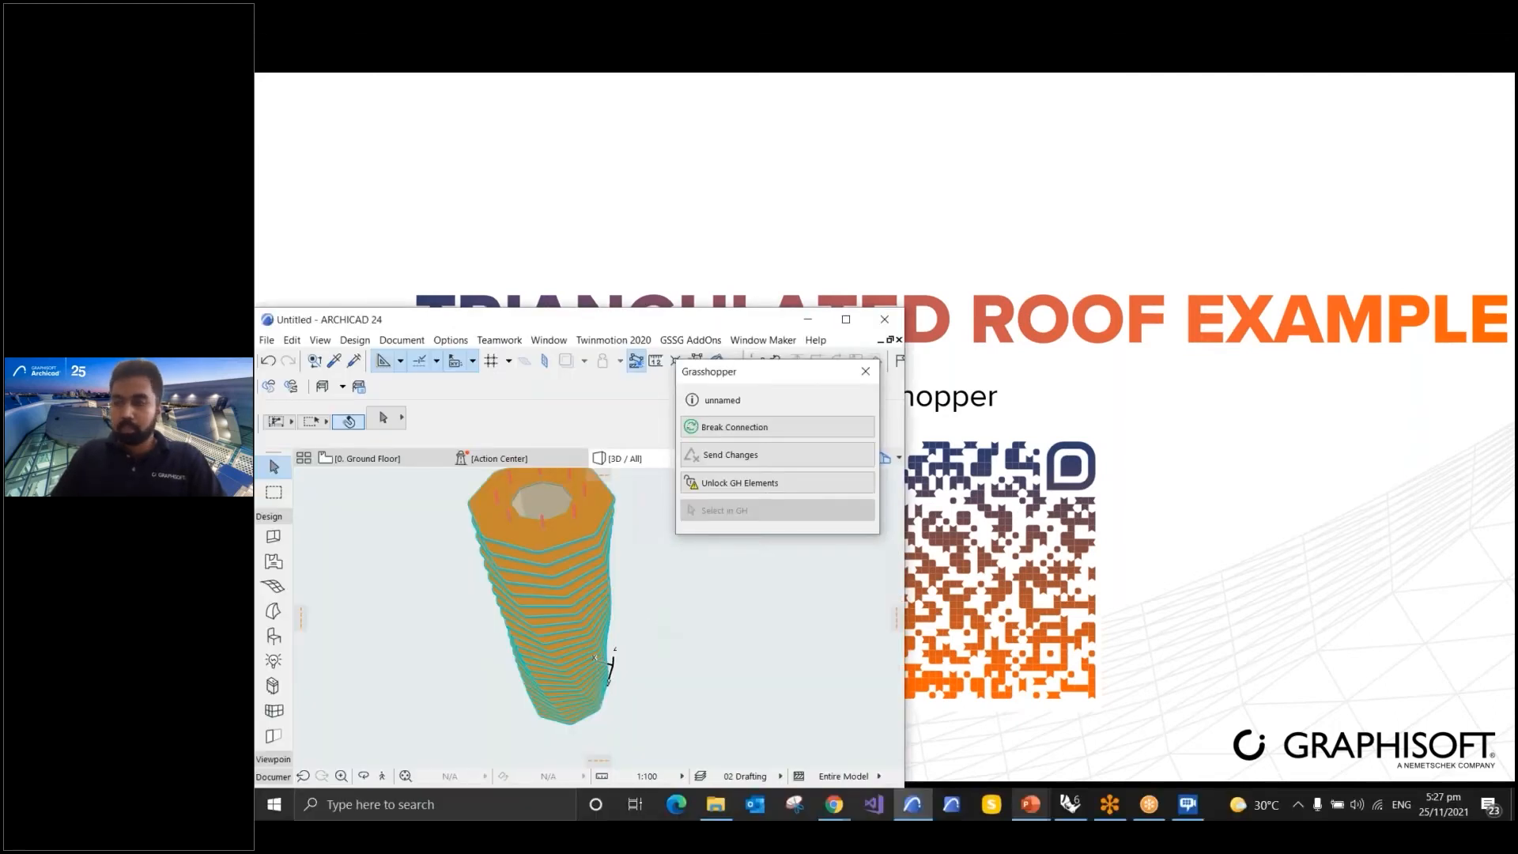
key(alt+Tab)
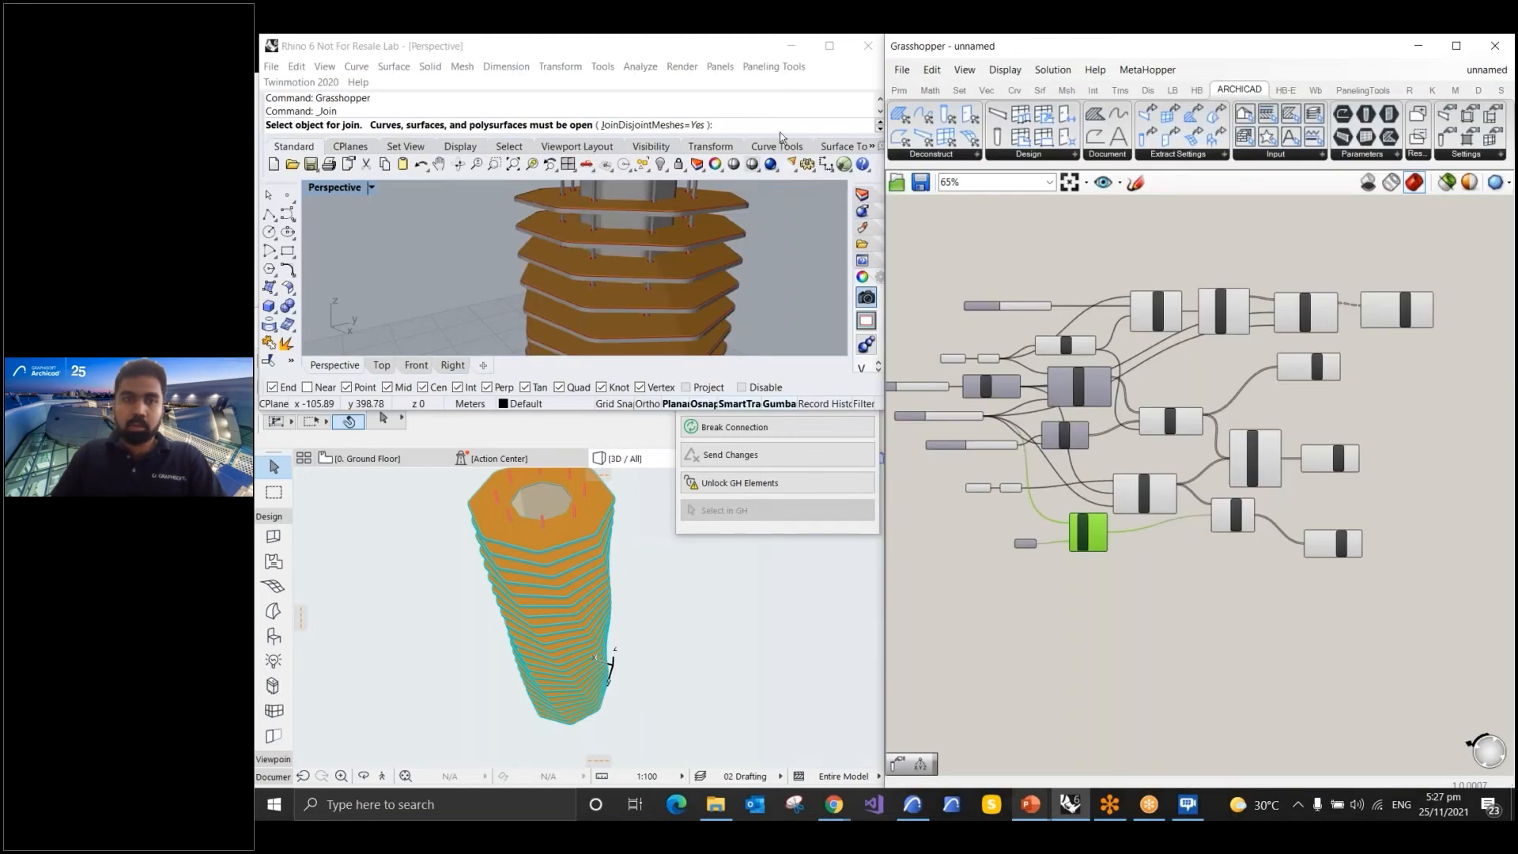
scroll(556, 247, down, 4)
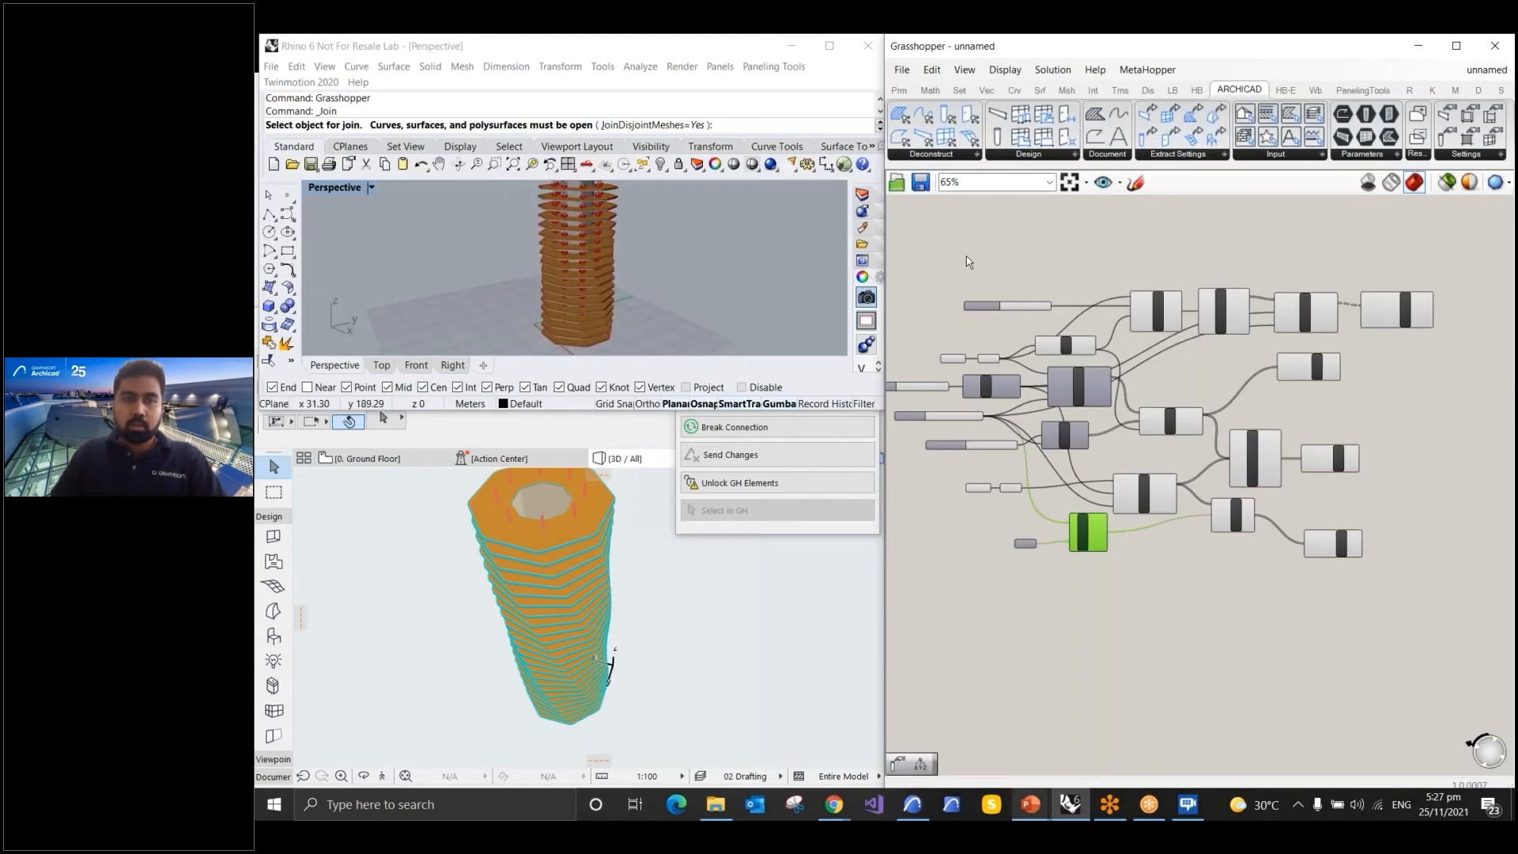
click(1030, 249)
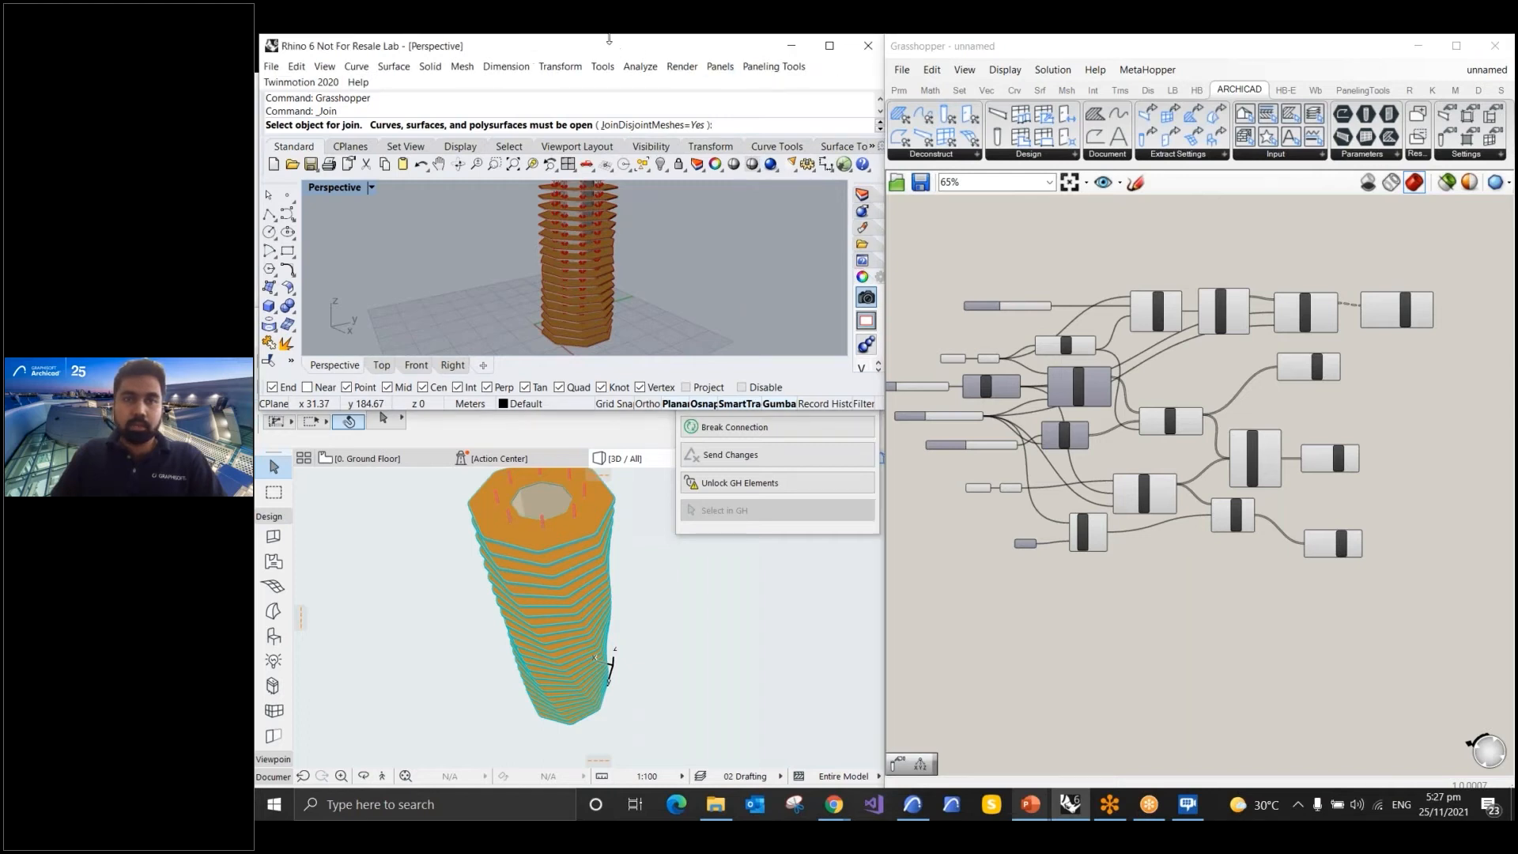
drag(599, 52, 604, 93)
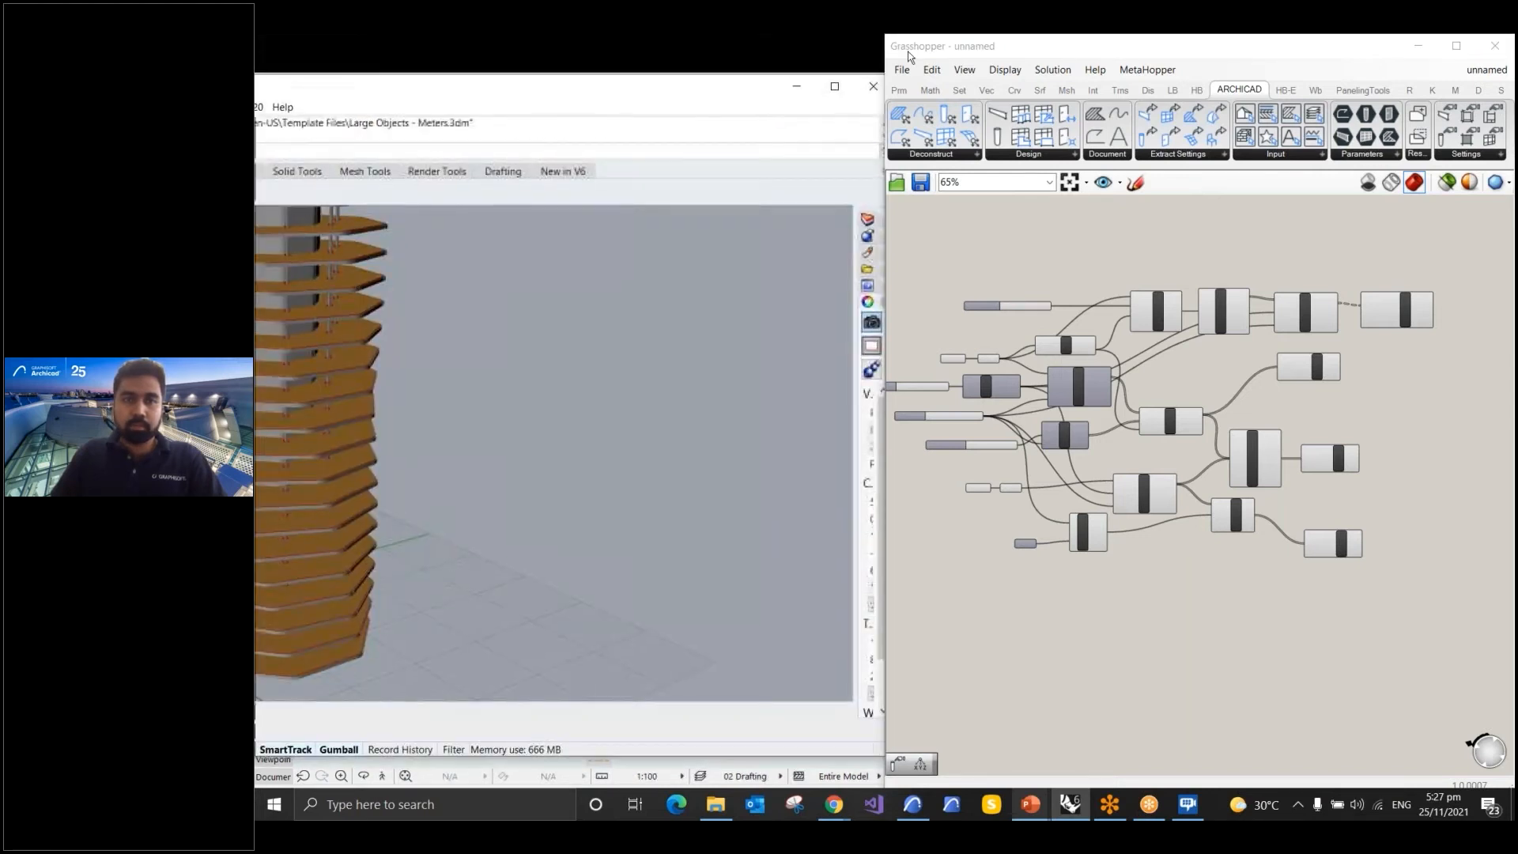
click(873, 91)
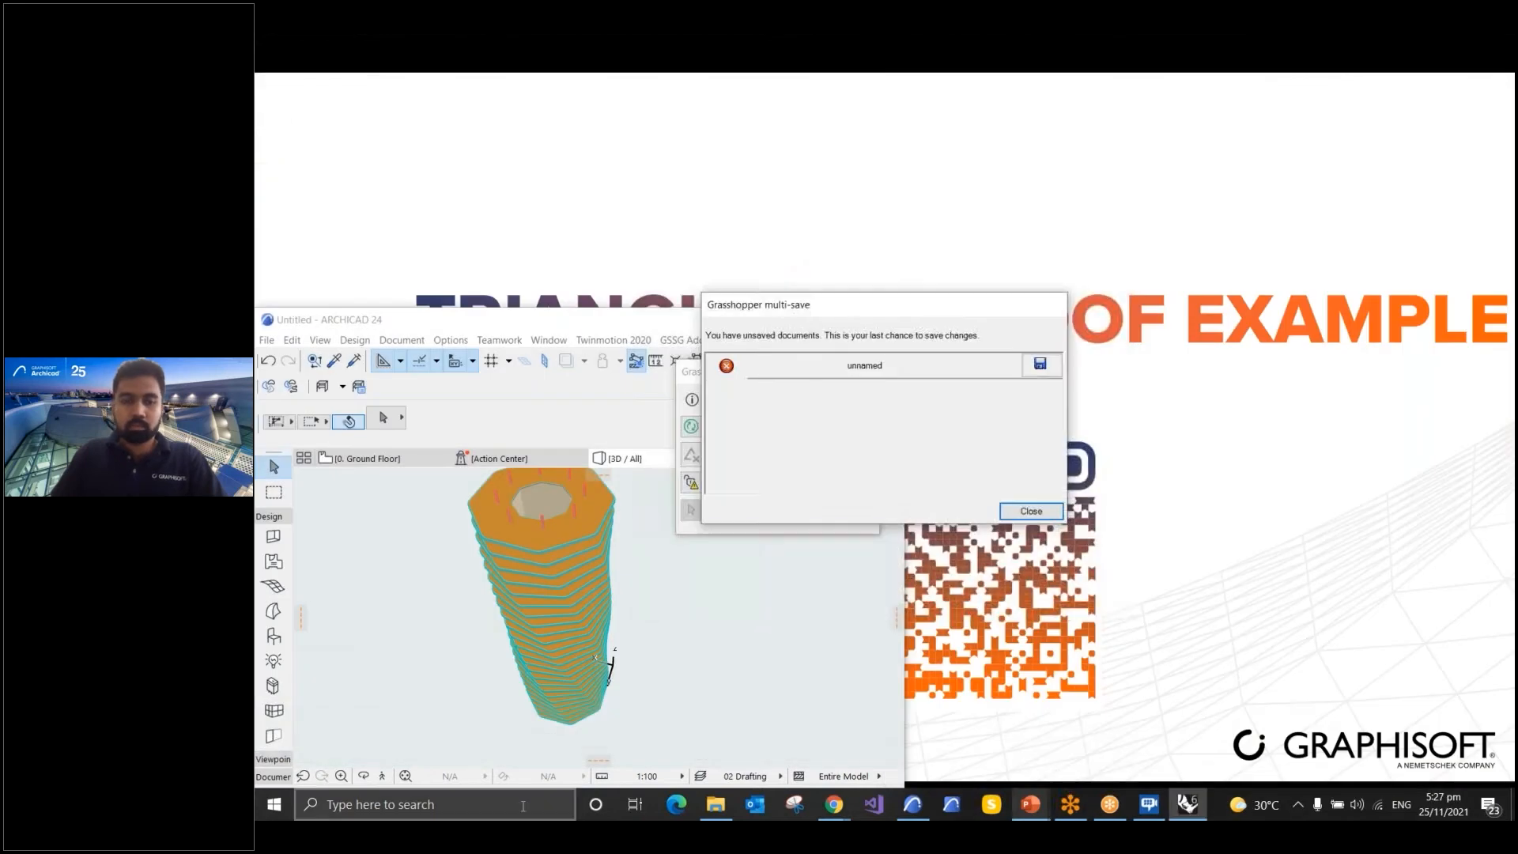
key(super)
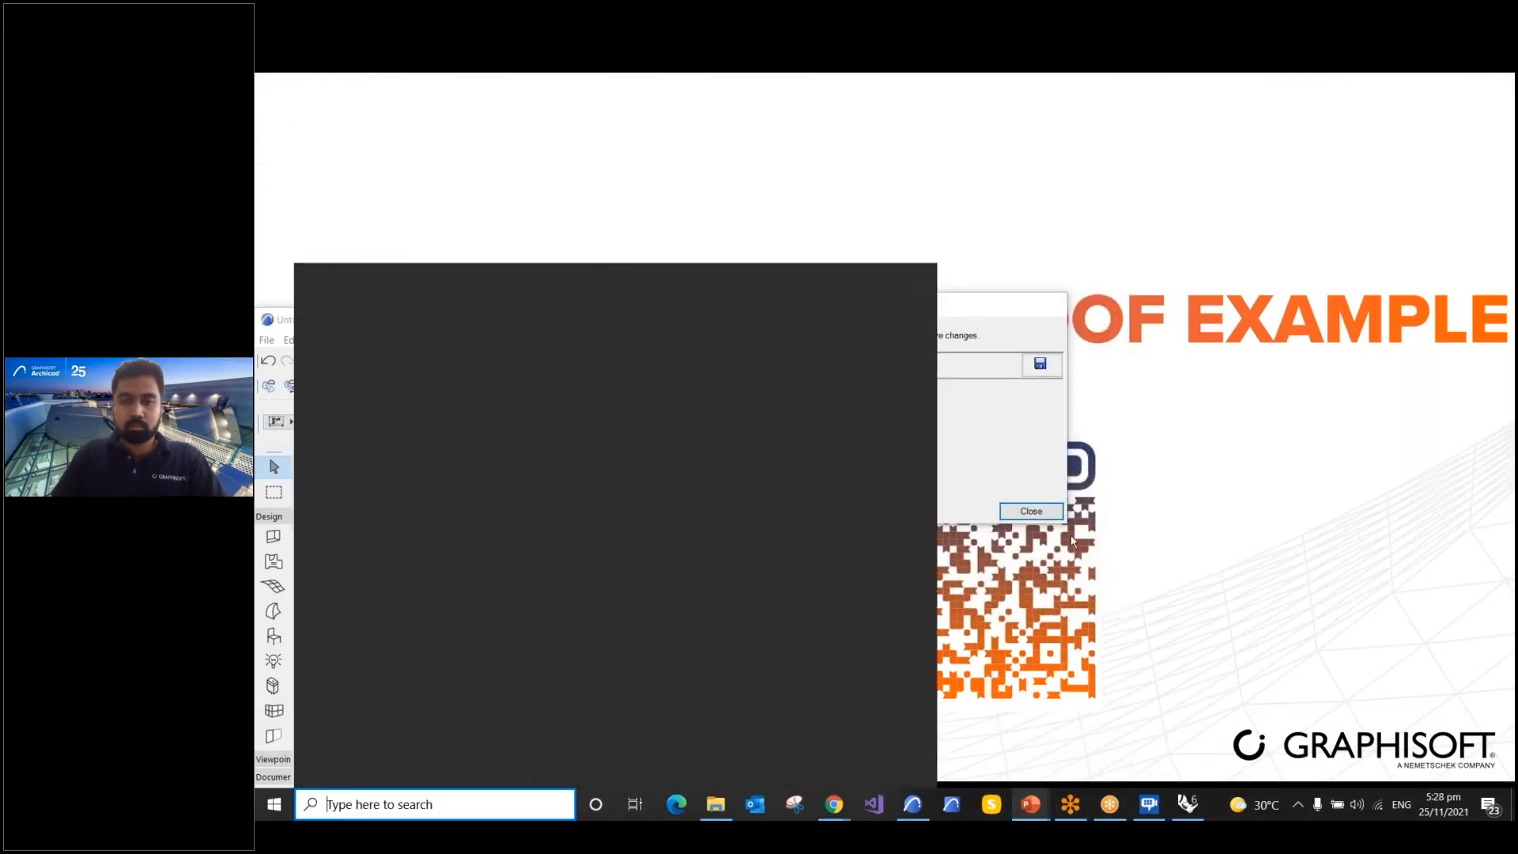
click(1033, 510)
Launch Rhino 6 with a new model and cancel the request to save the untitled file
click(395, 804)
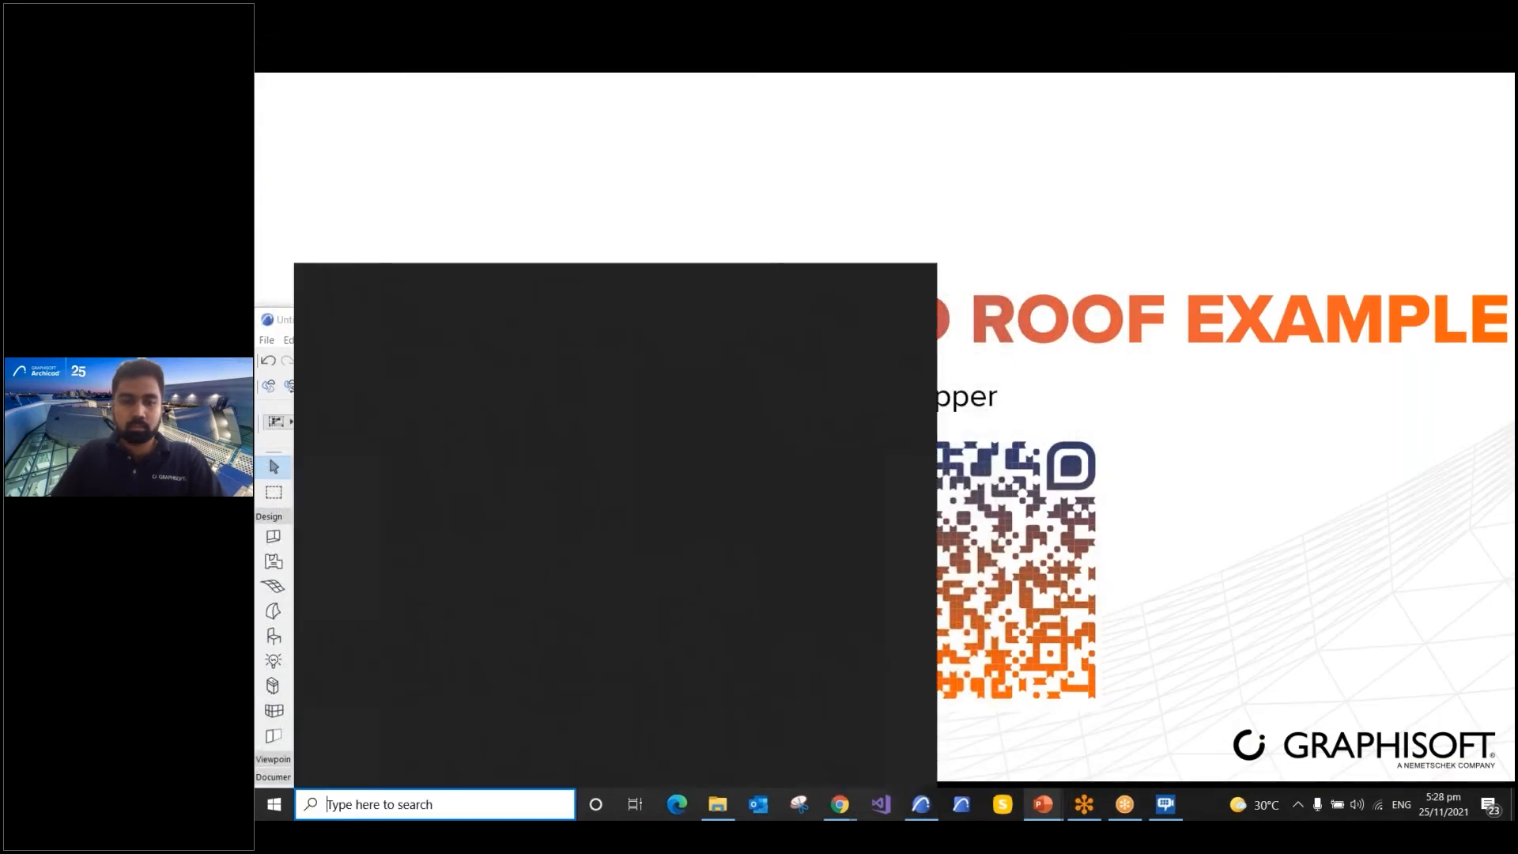
text(Rhi)
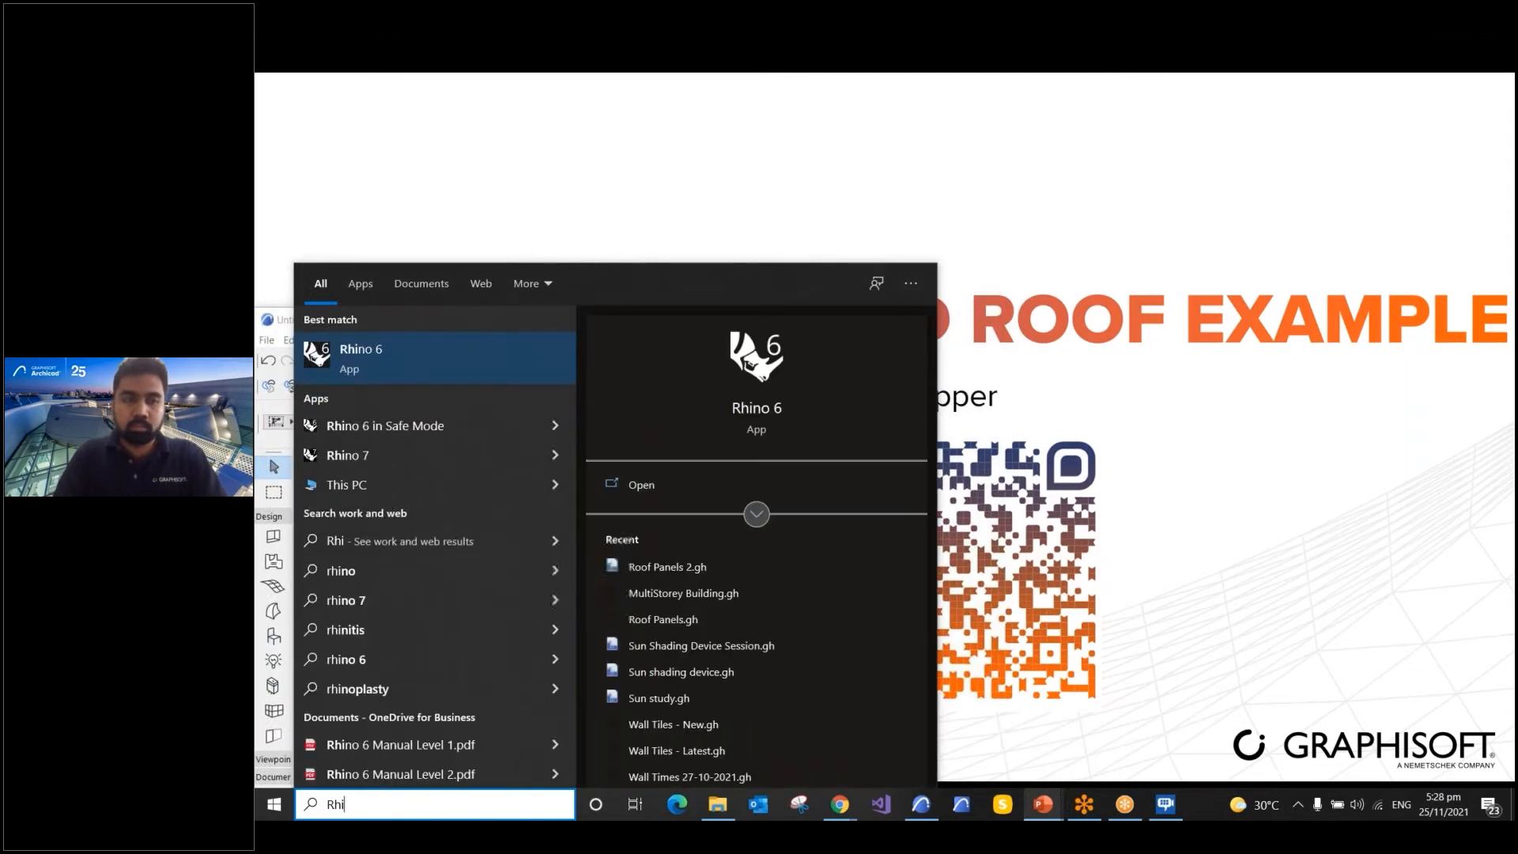
key(Return)
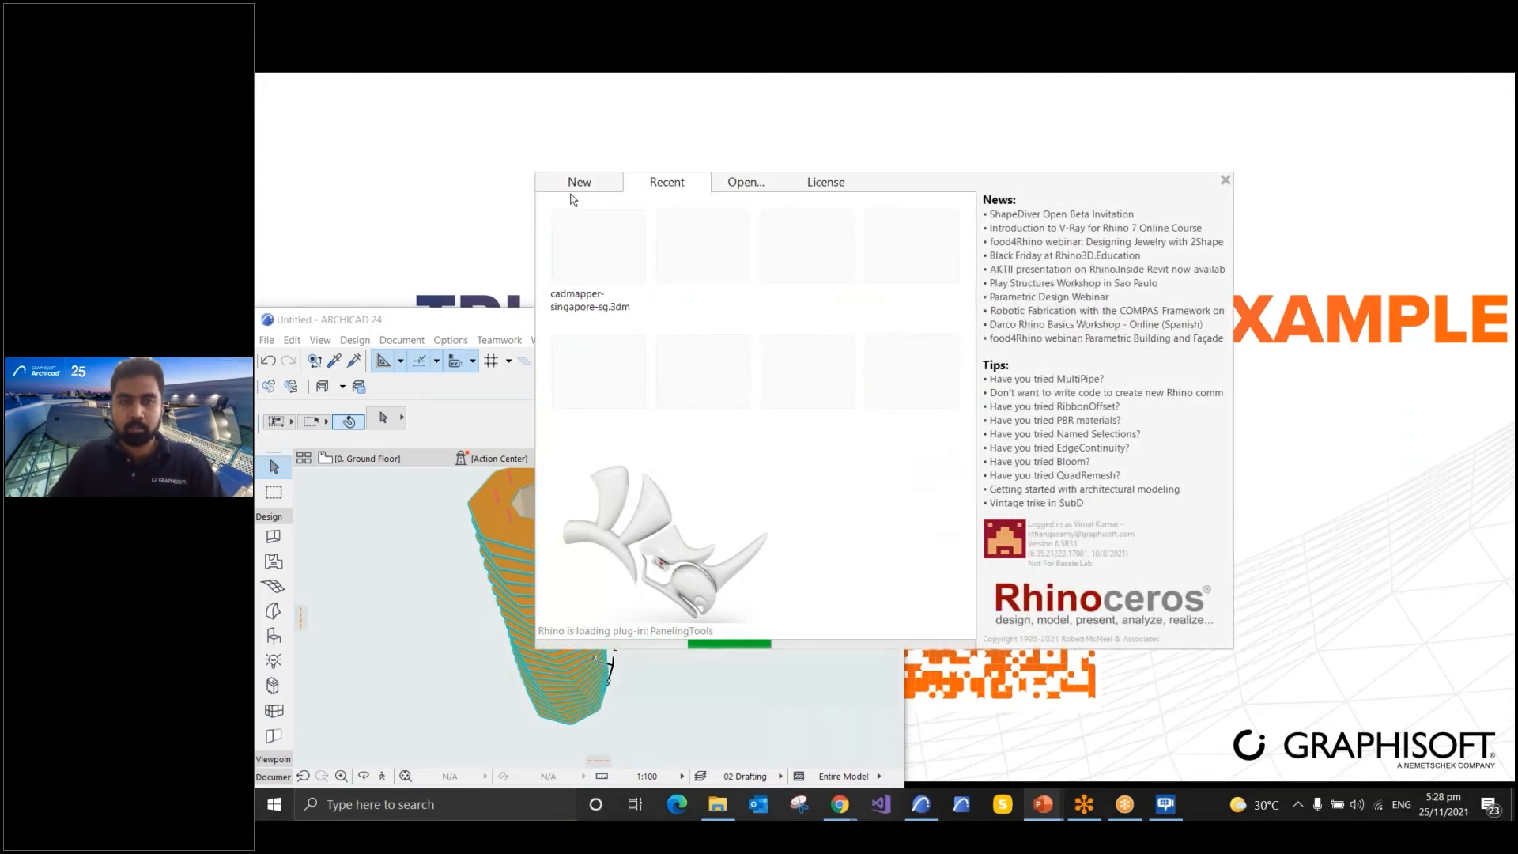
click(574, 190)
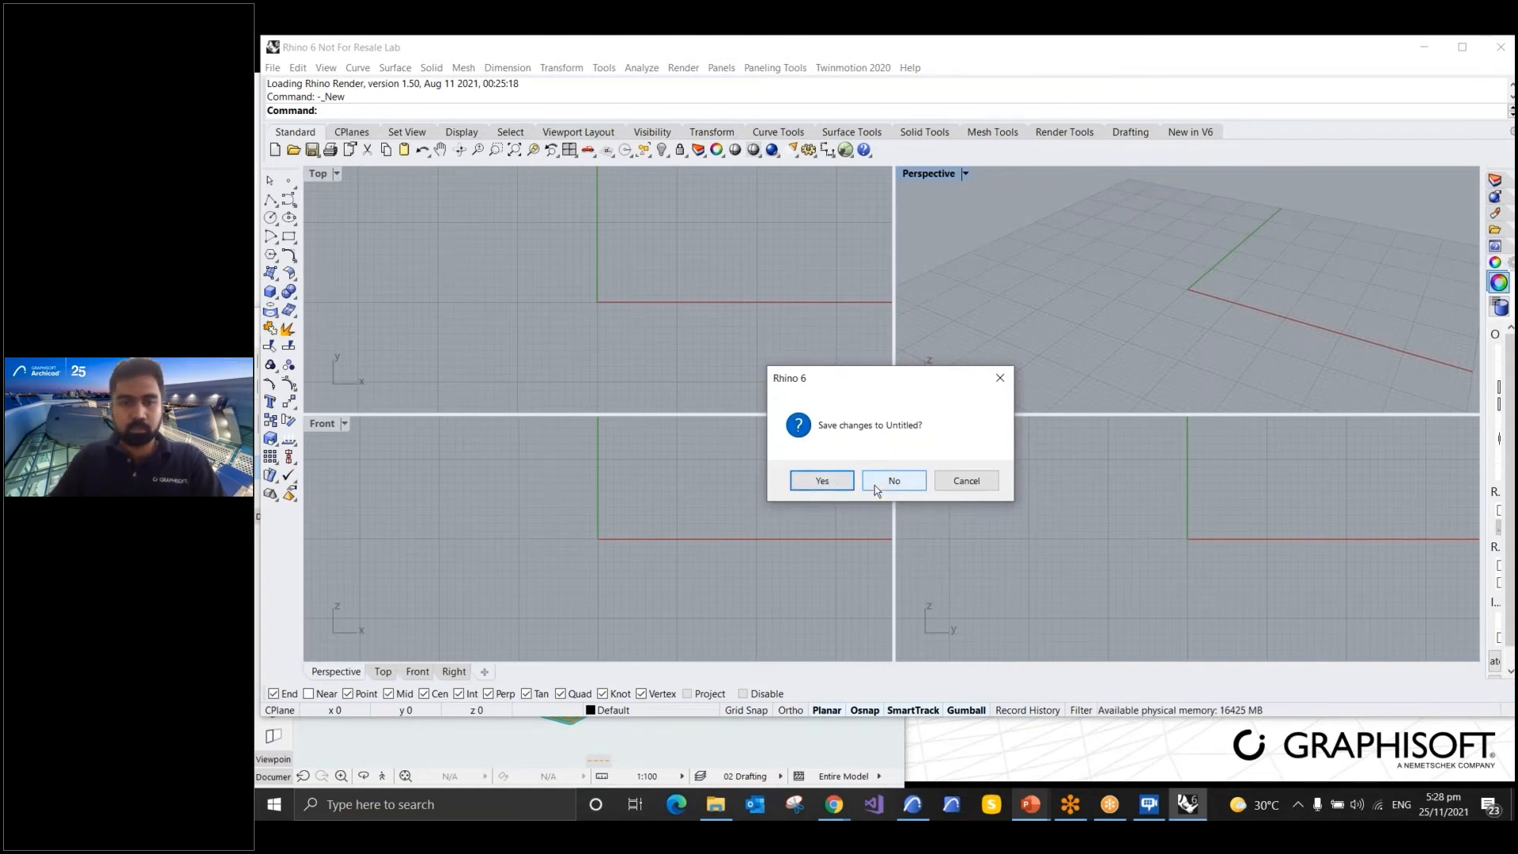
click(954, 485)
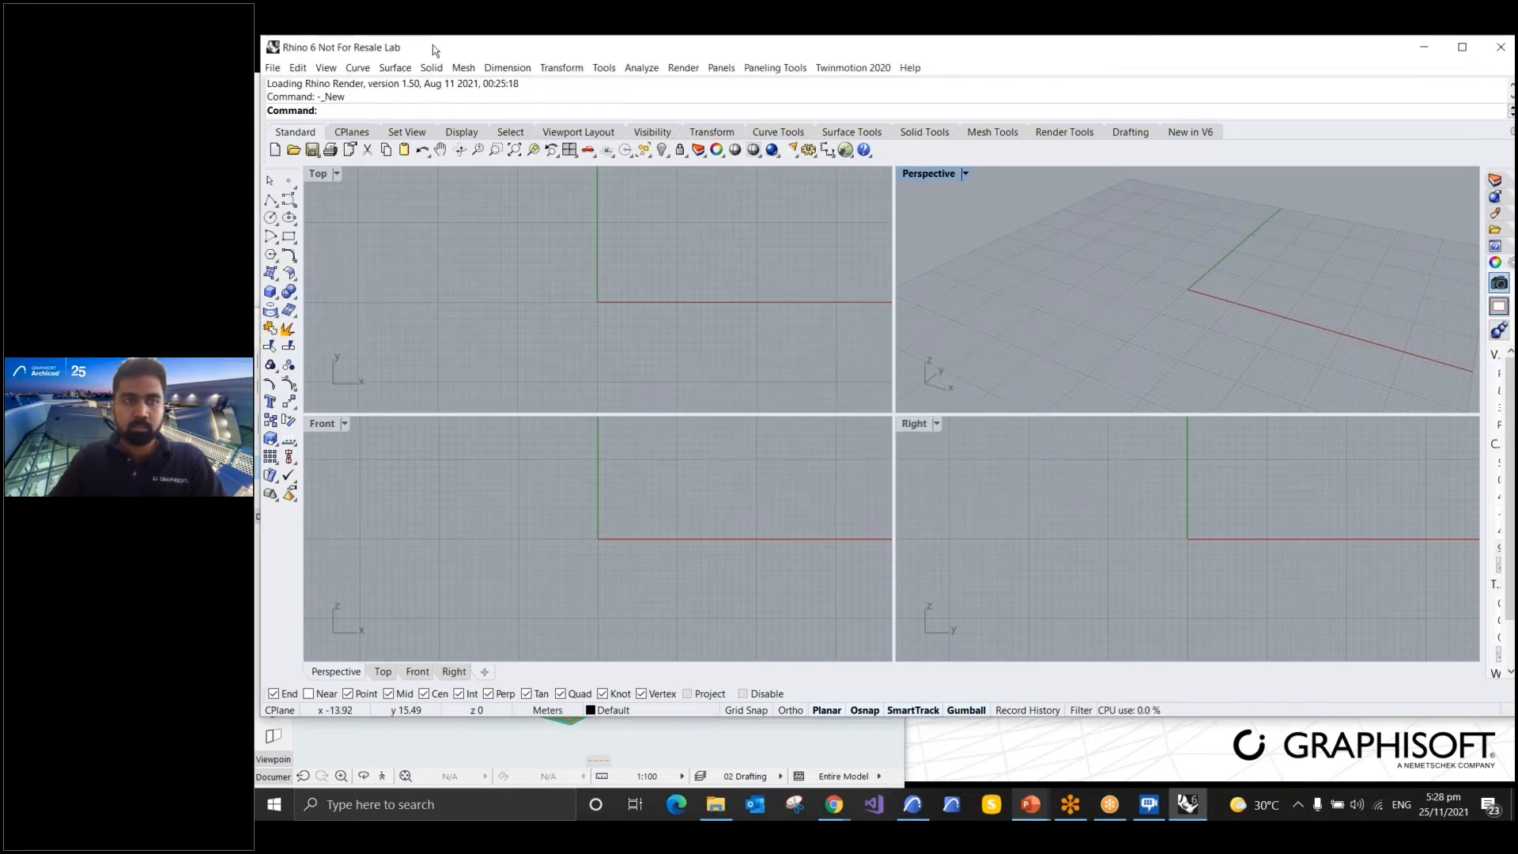
Arrange the Rhino window in a compact size above the Archicad 3D view and start Grasshopper
drag(410, 48, 255, 35)
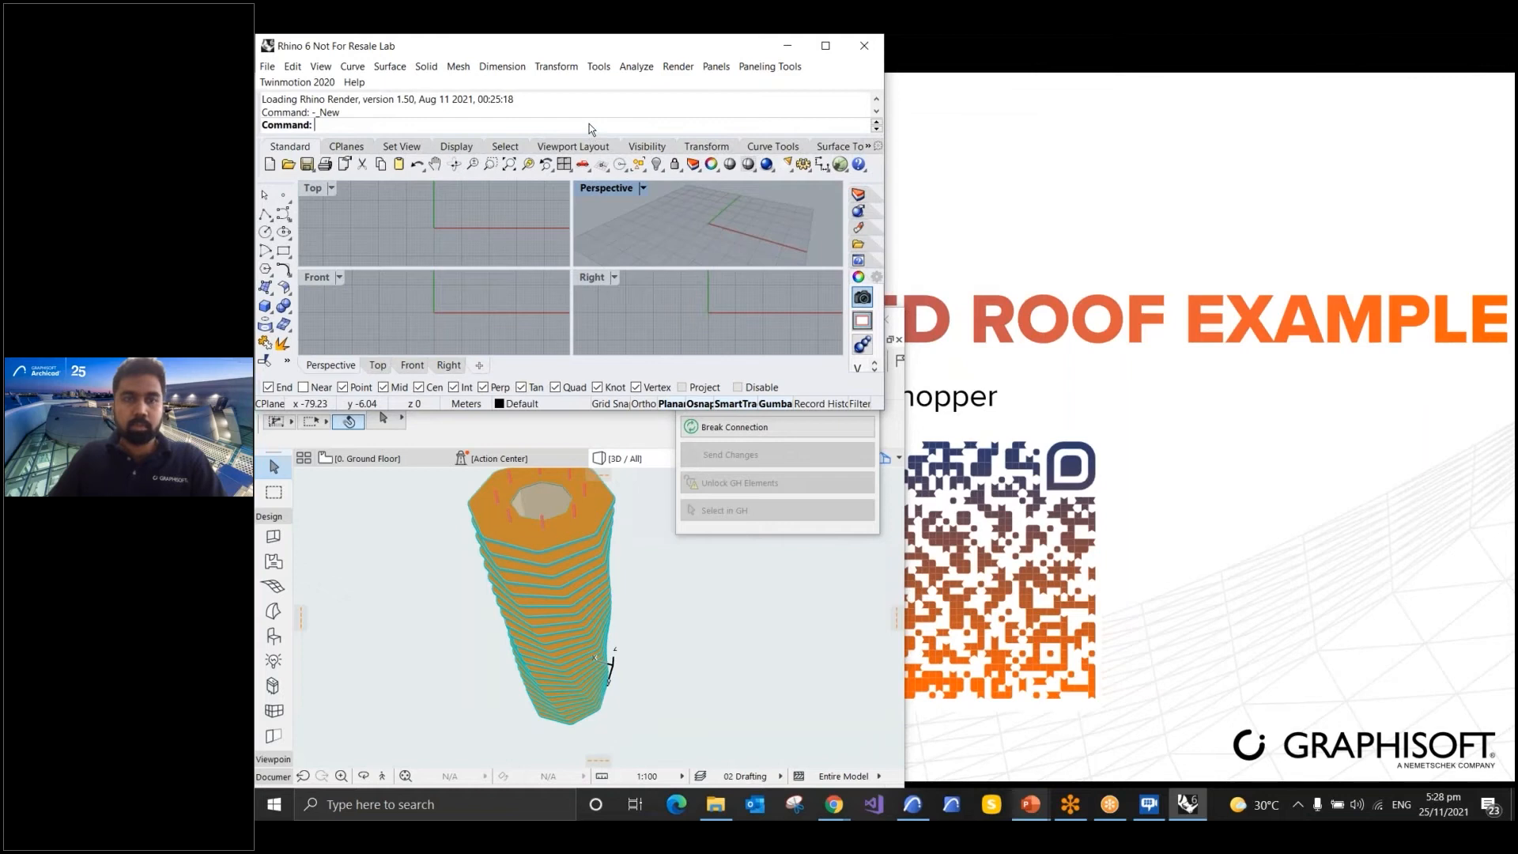
text(Grasshopper)
key(Return)
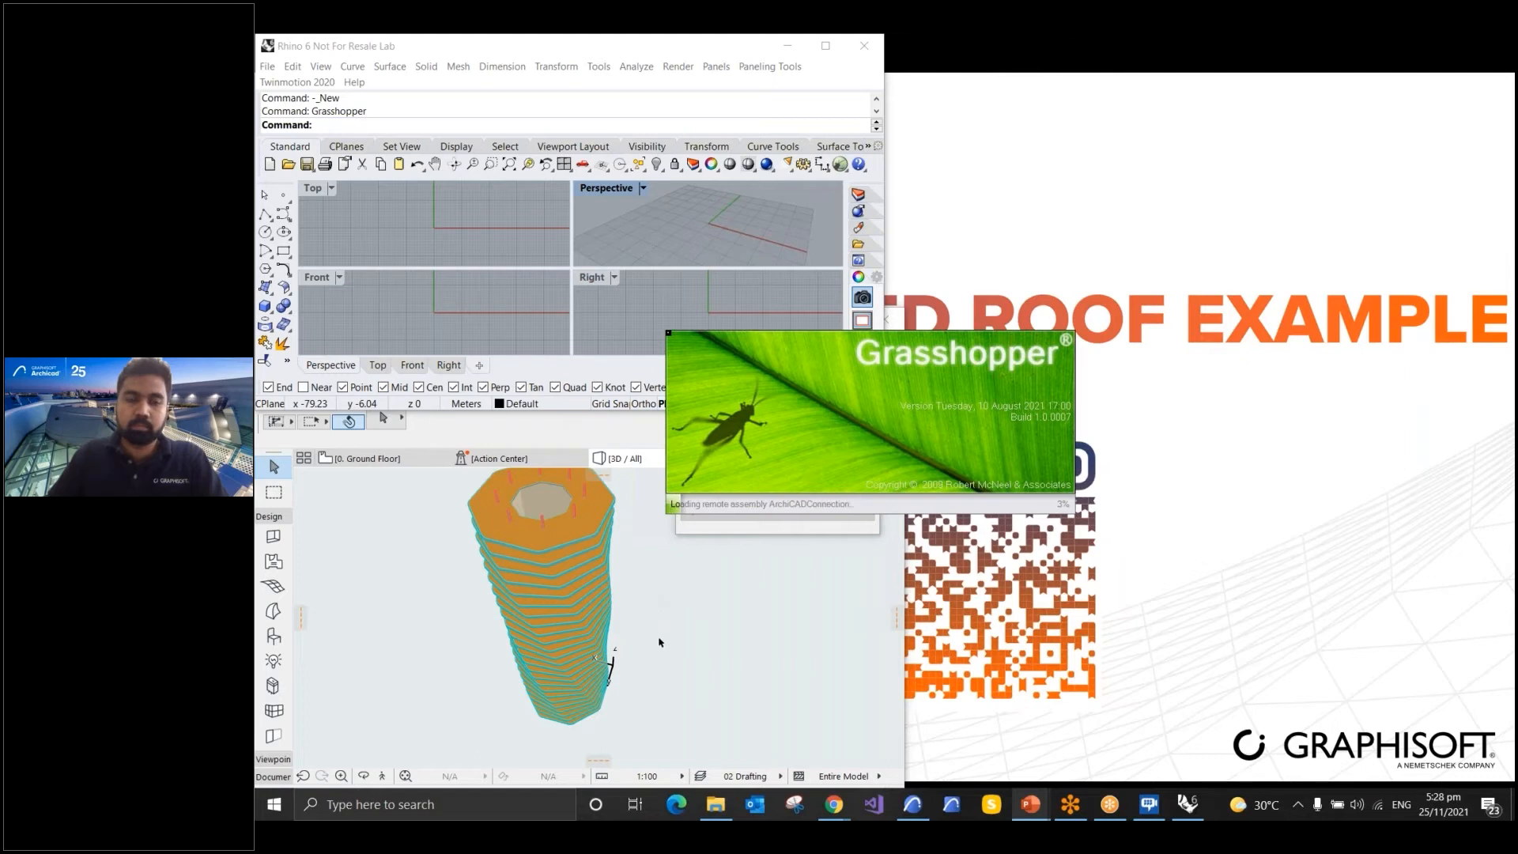
Select, unlock and delete all tower elements in Archicad, and break the Grasshopper connection
scroll(581, 622, down, 2)
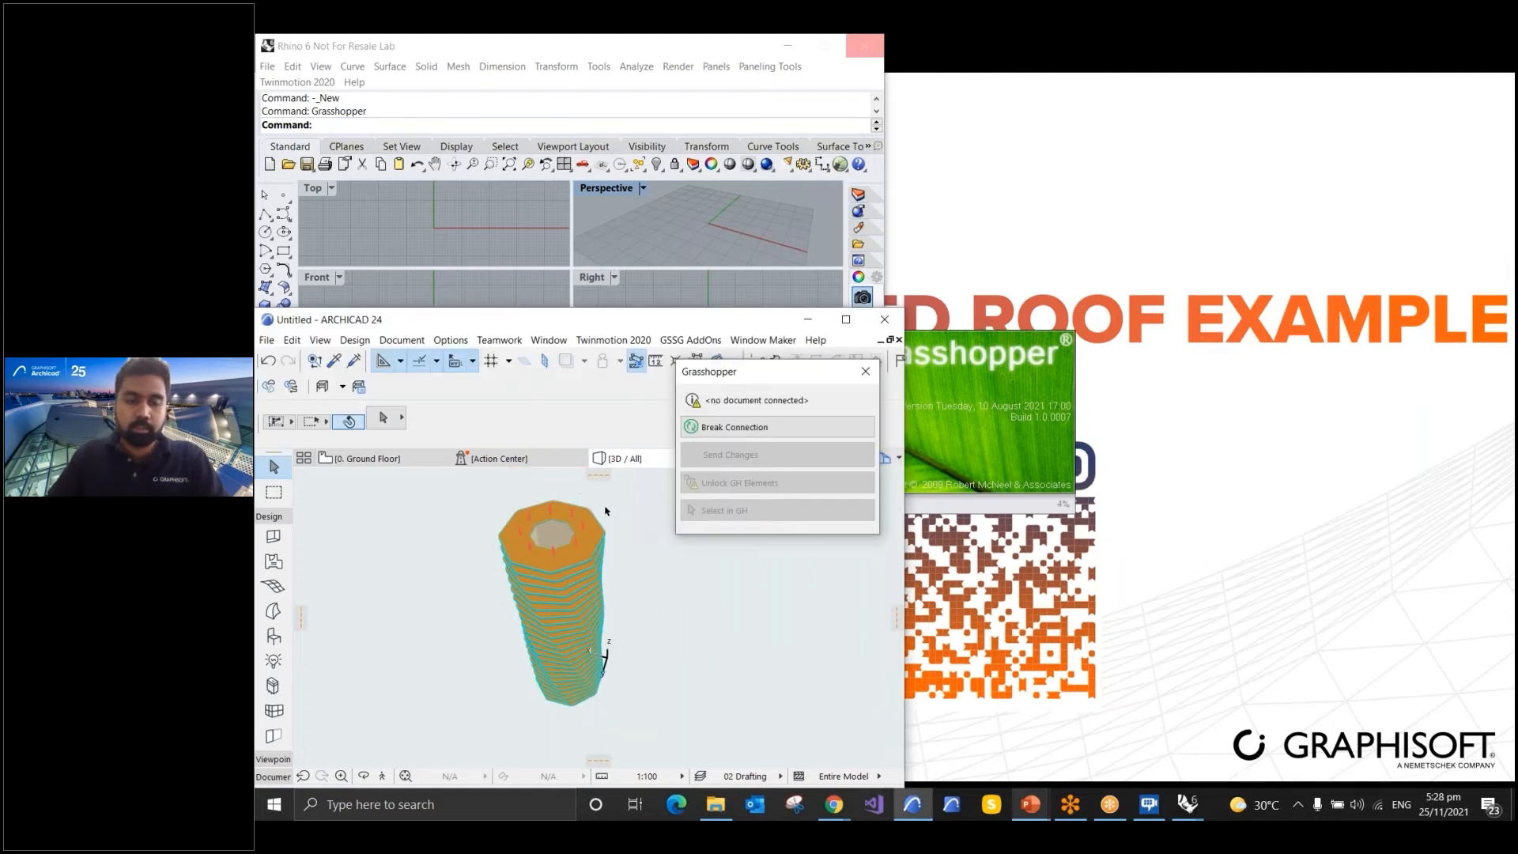
key(ctrl+a)
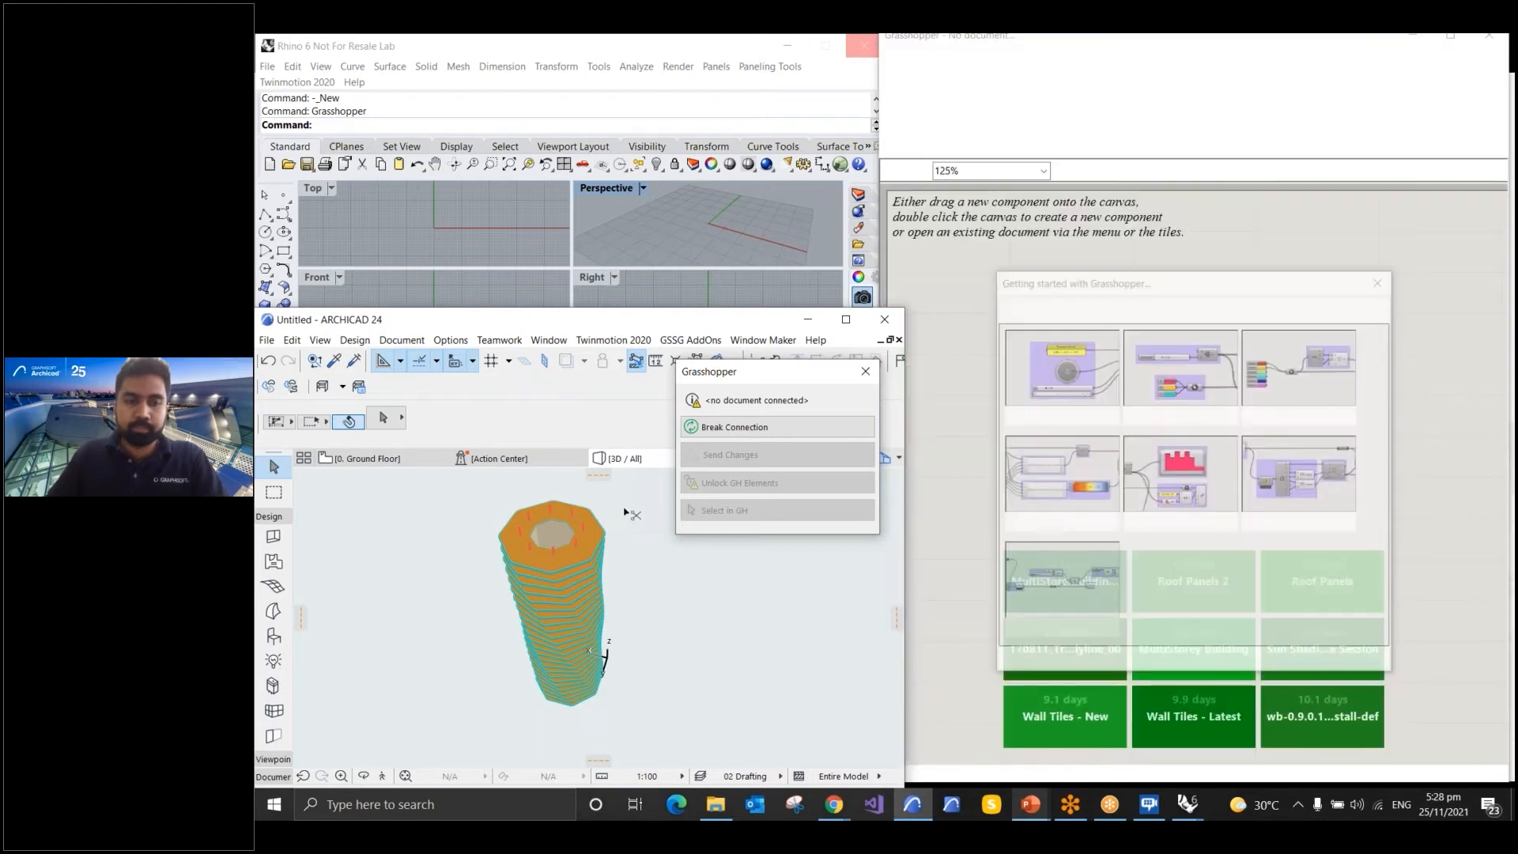
click(1378, 296)
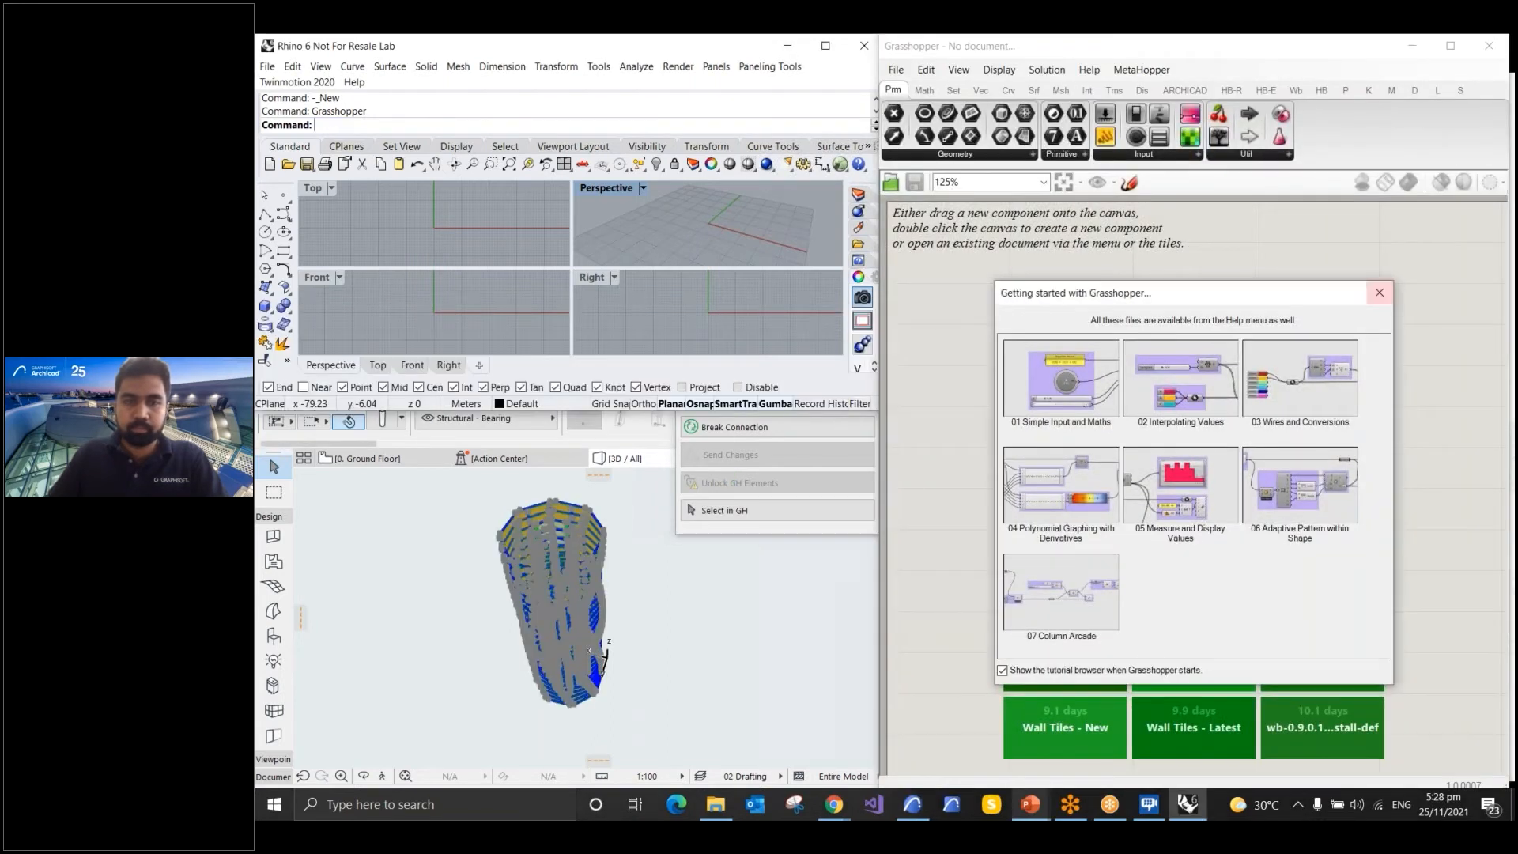
click(366, 571)
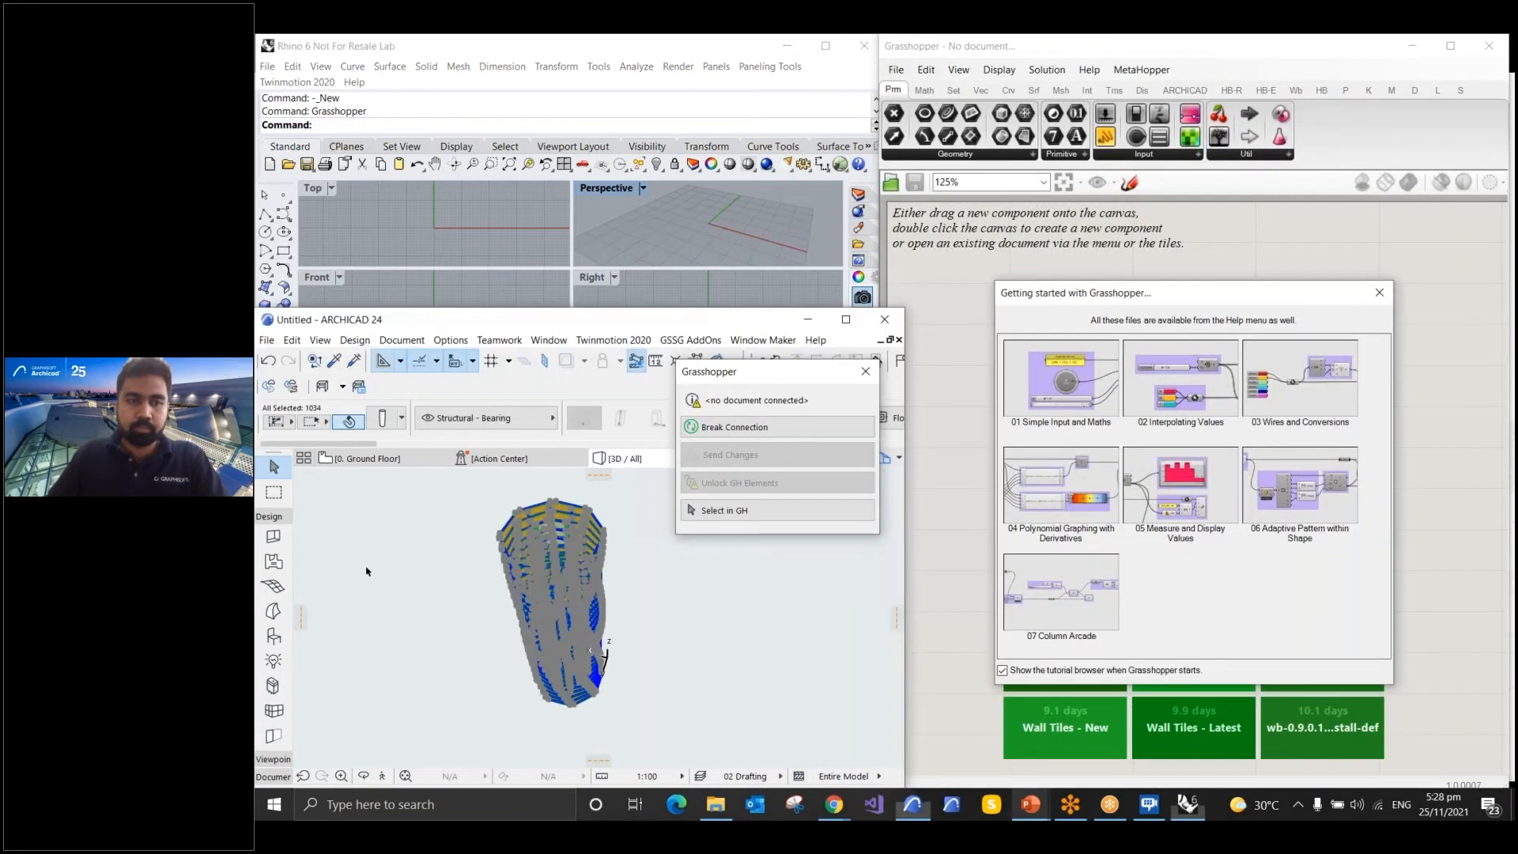
click(292, 340)
mouse_move(354, 606)
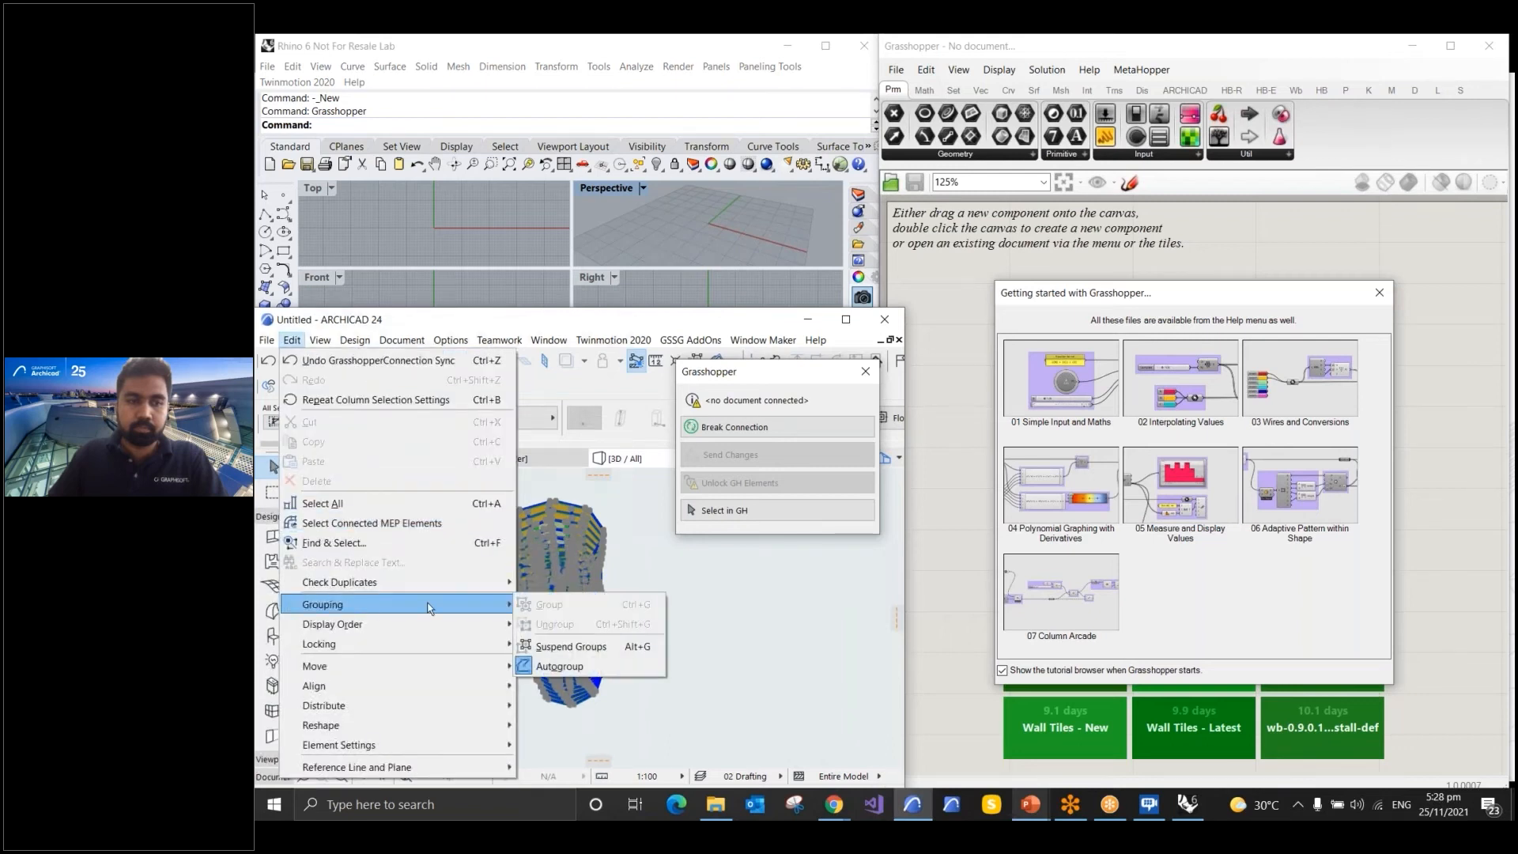
mouse_move(430, 650)
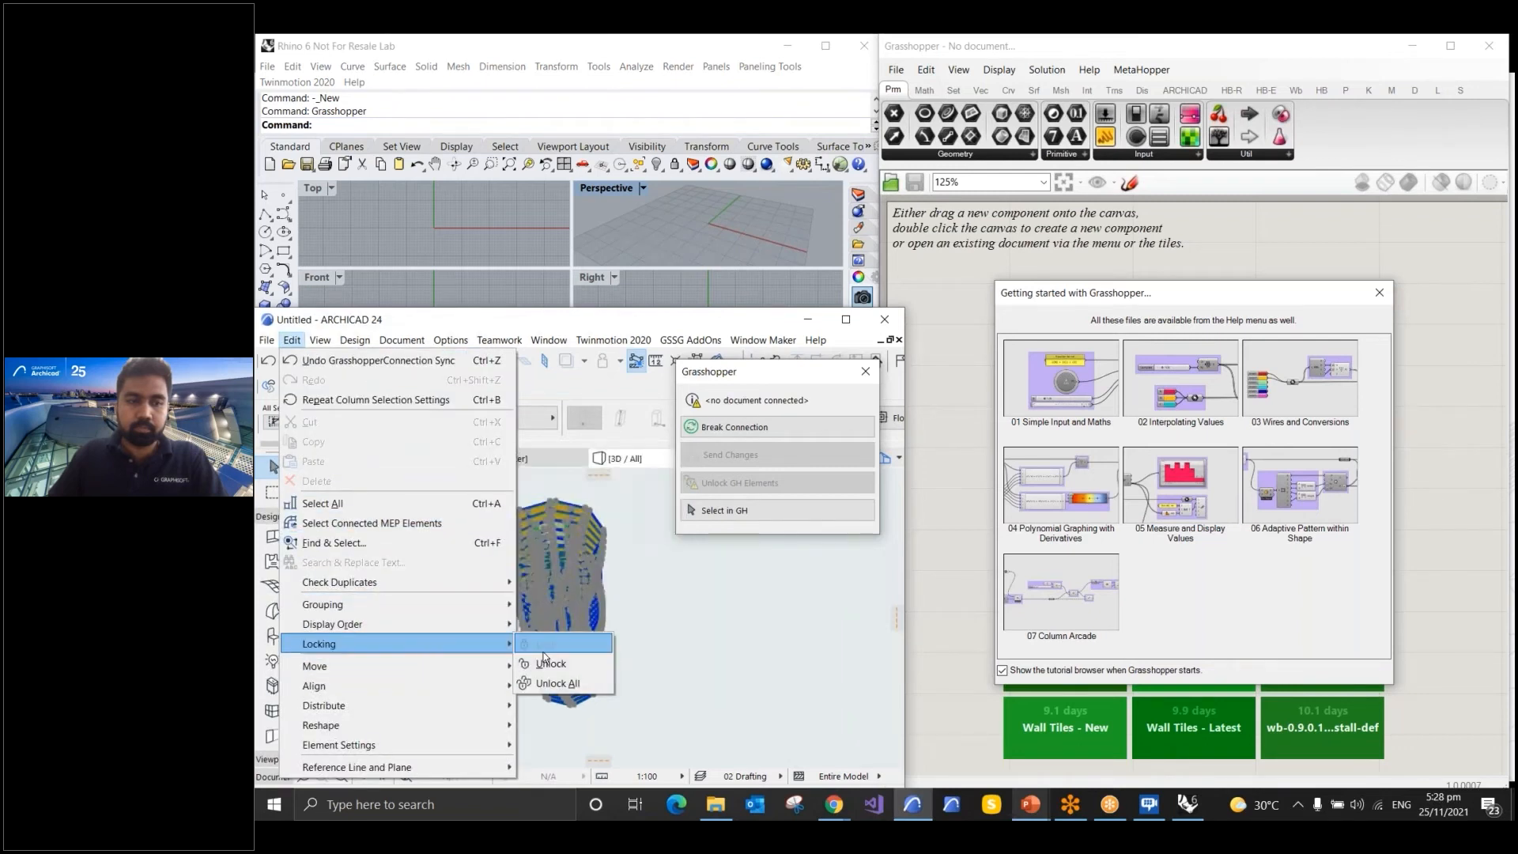
click(550, 662)
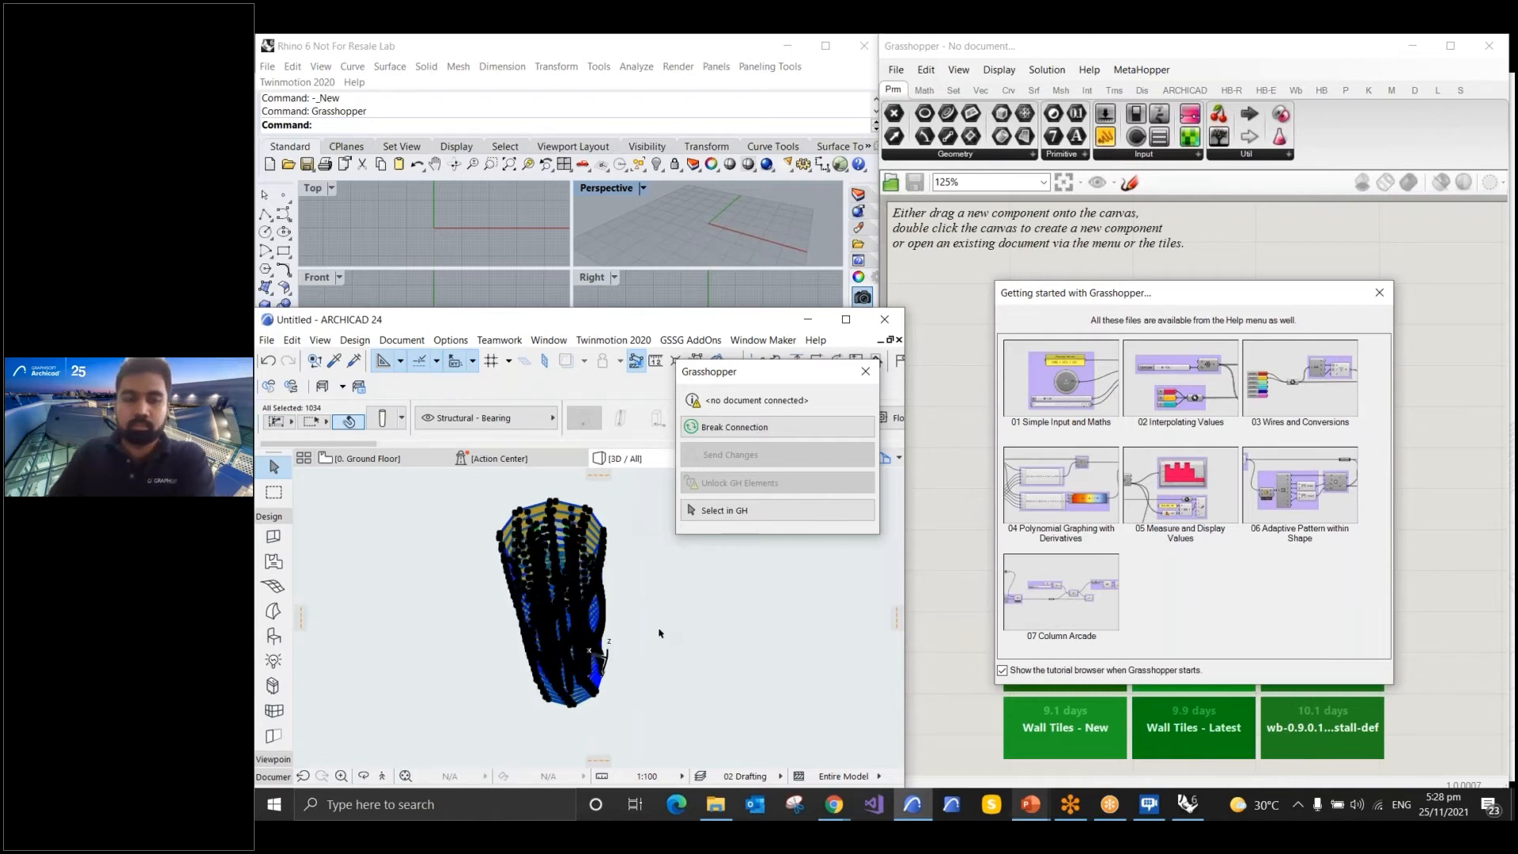
click(689, 427)
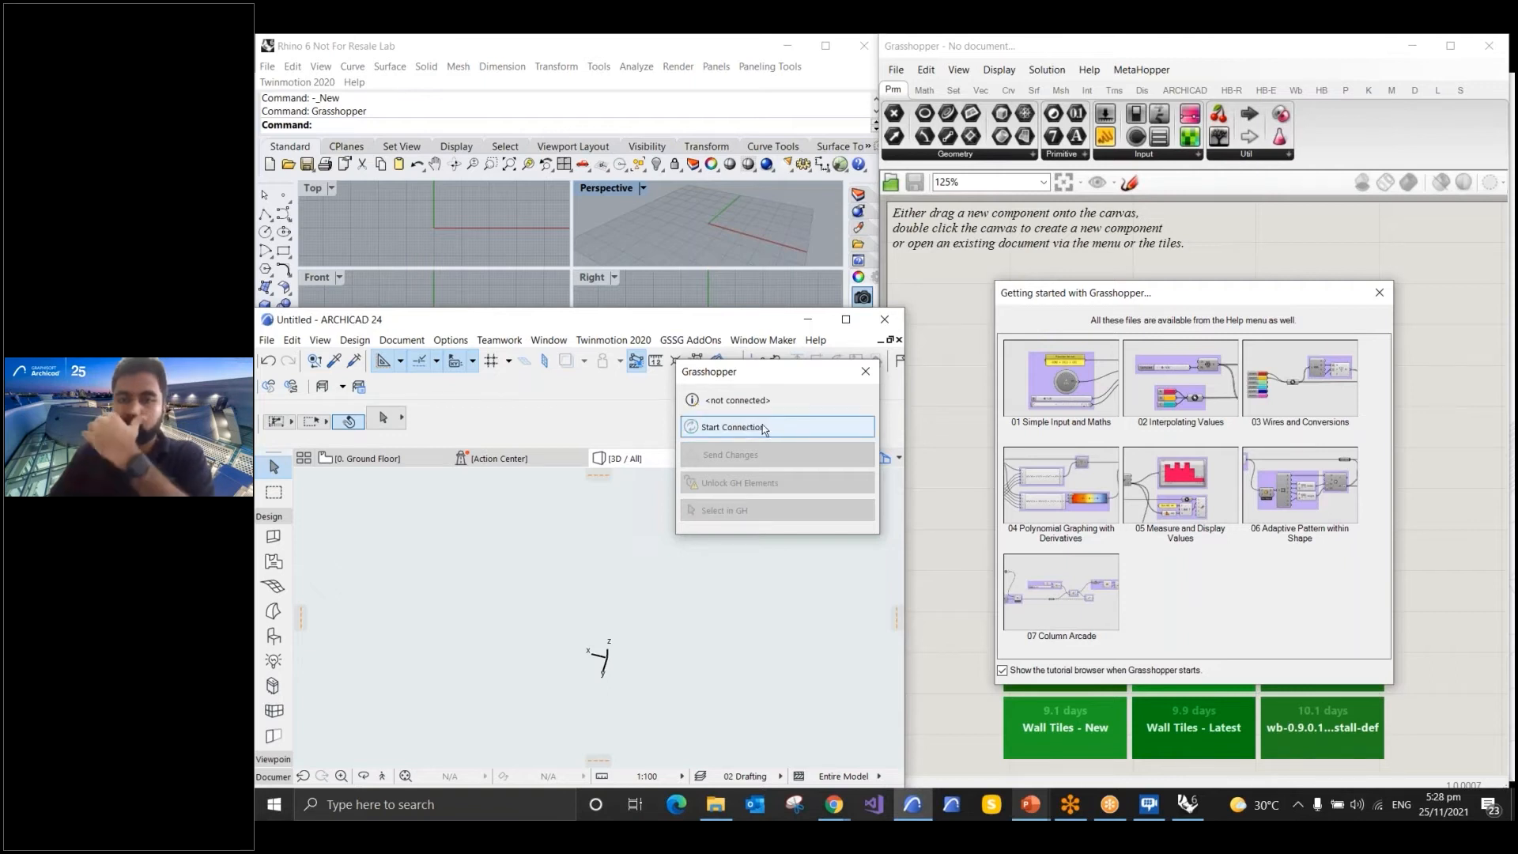
Dismiss the Grasshopper getting-started window and maximize Rhino's Front viewport
click(1382, 298)
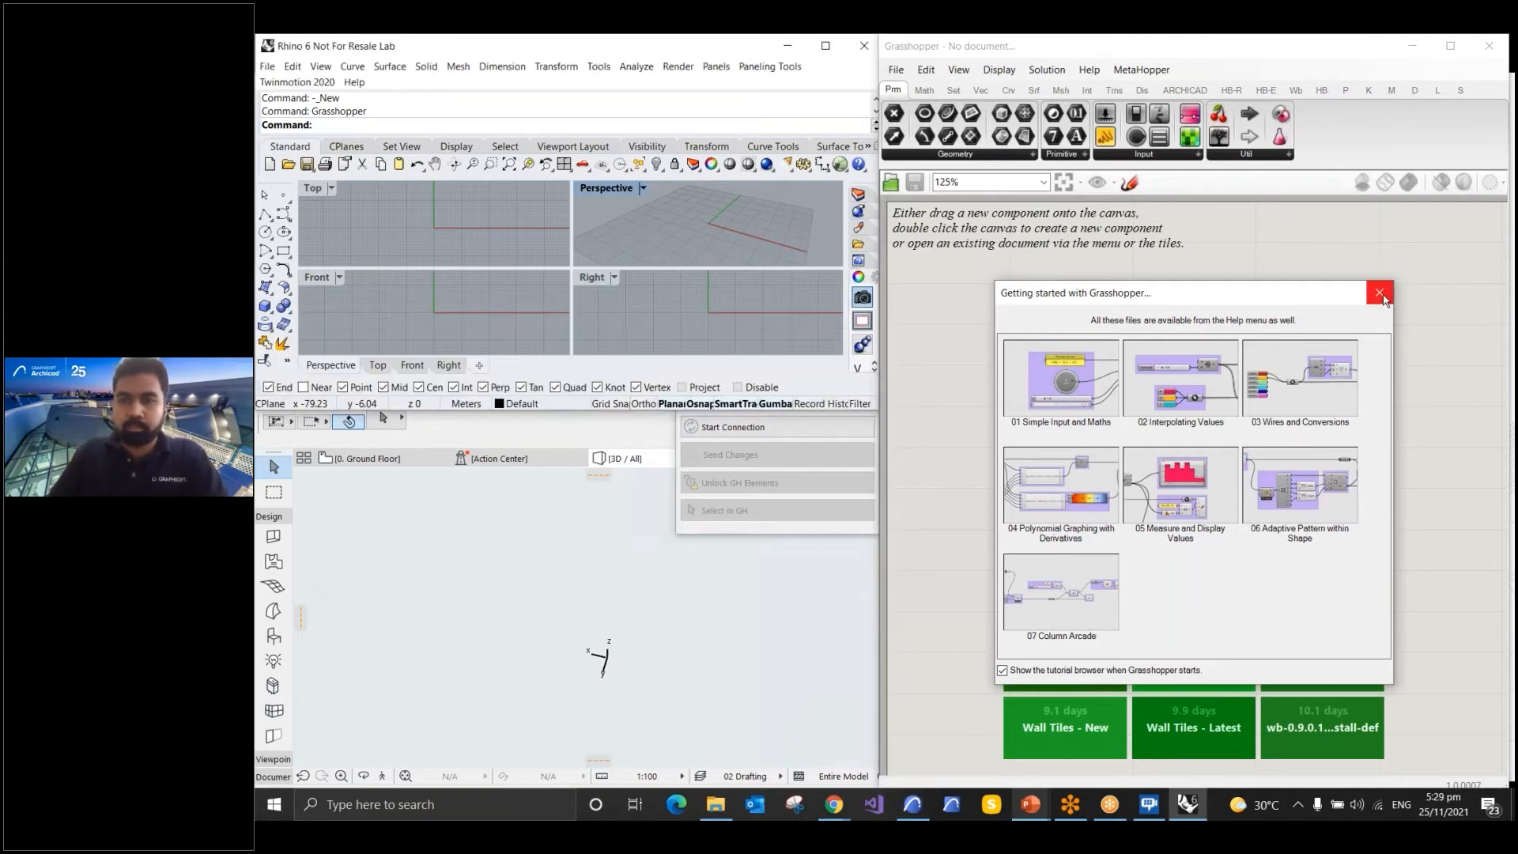
click(1381, 295)
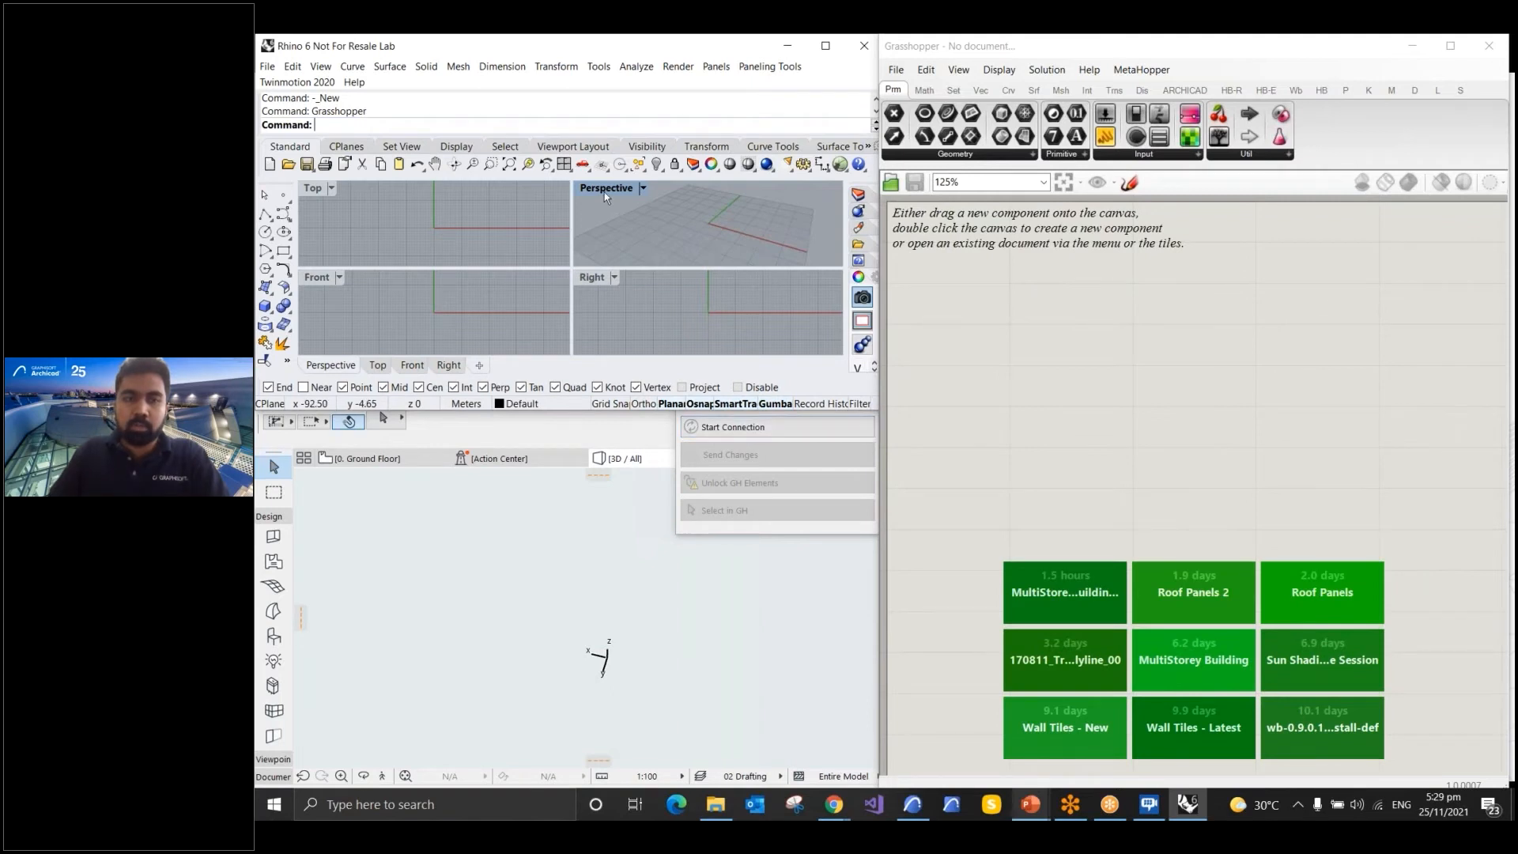
double_click(319, 278)
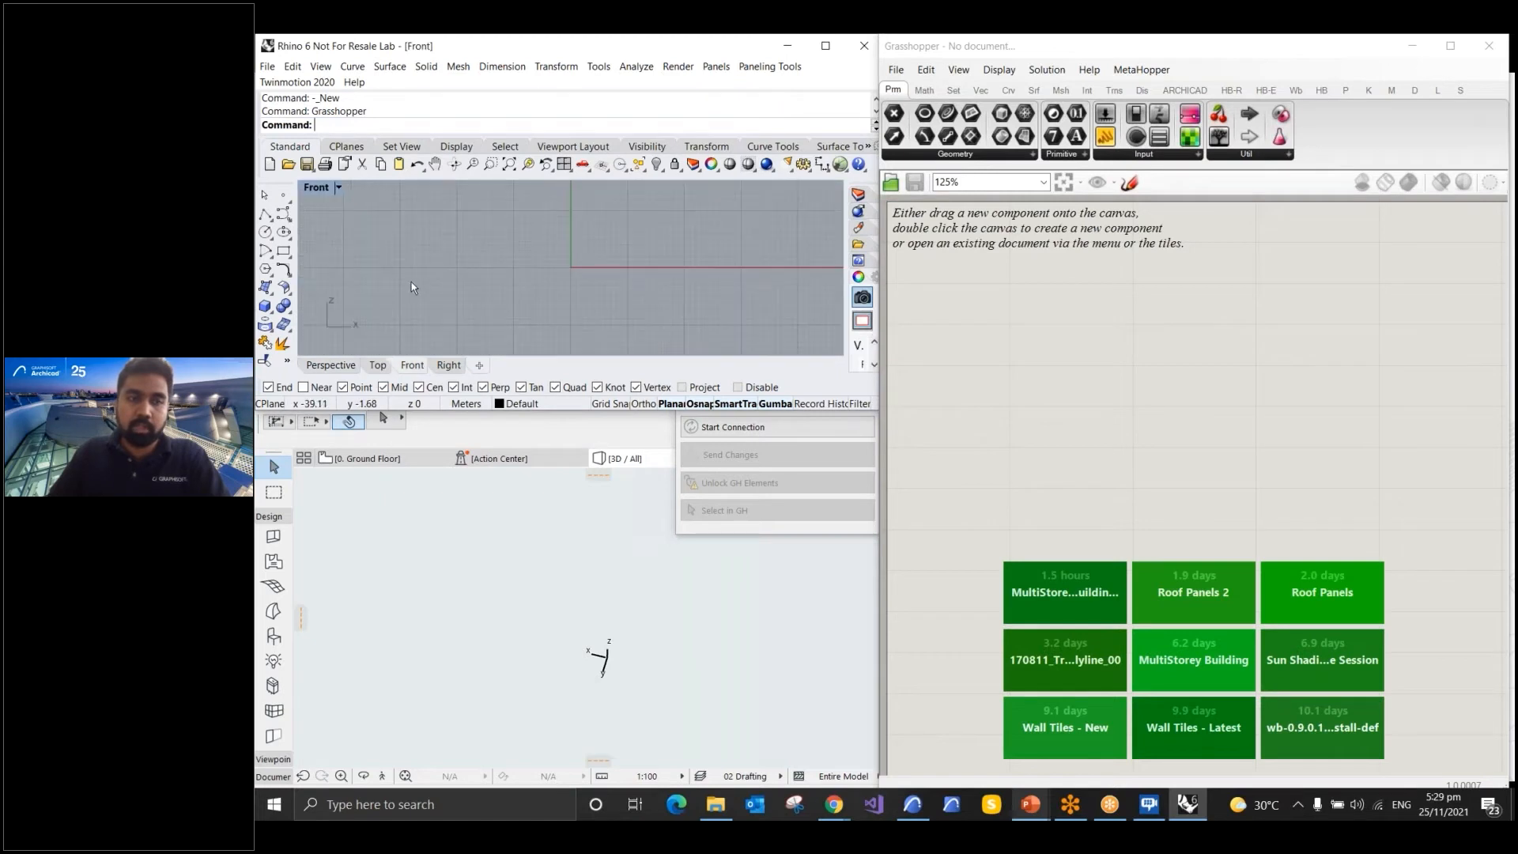
scroll(587, 253, up, 3)
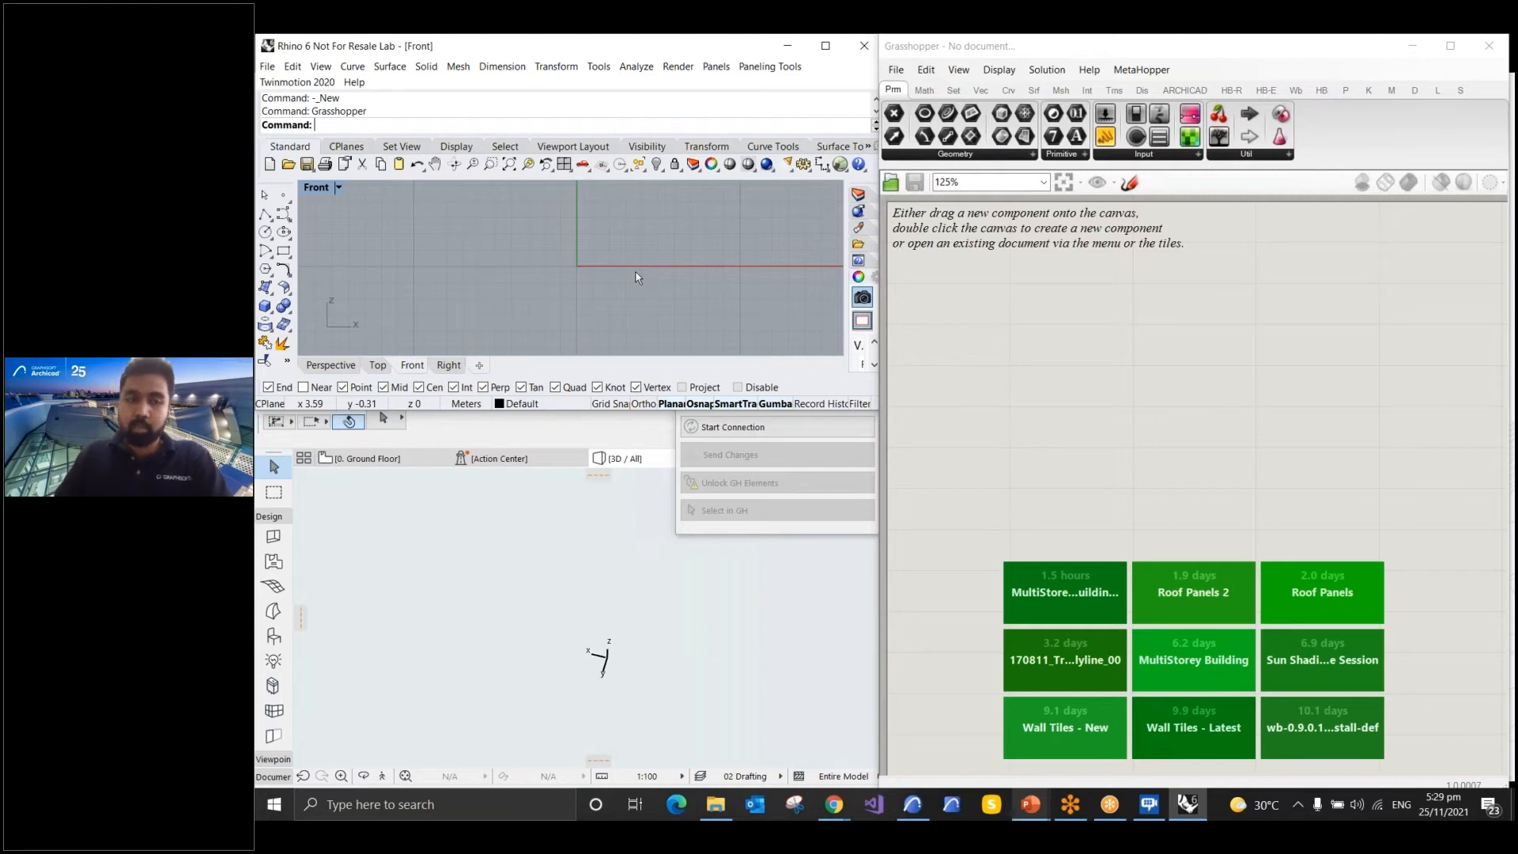
Switch to Archicad, activate the Object tool with Roof Panel as the current object, and open its default settings
click(274, 640)
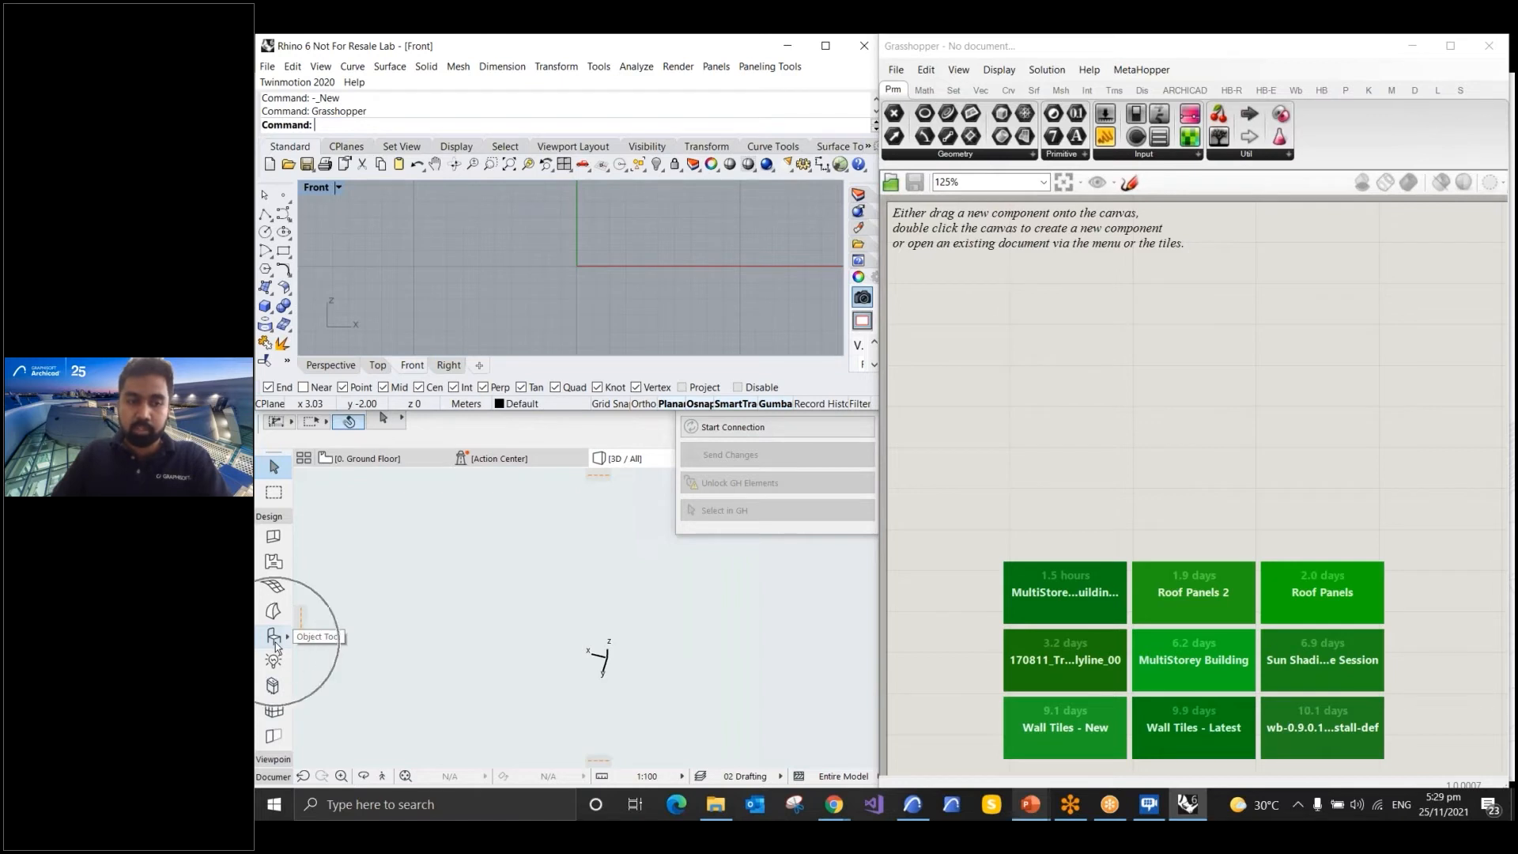
click(275, 646)
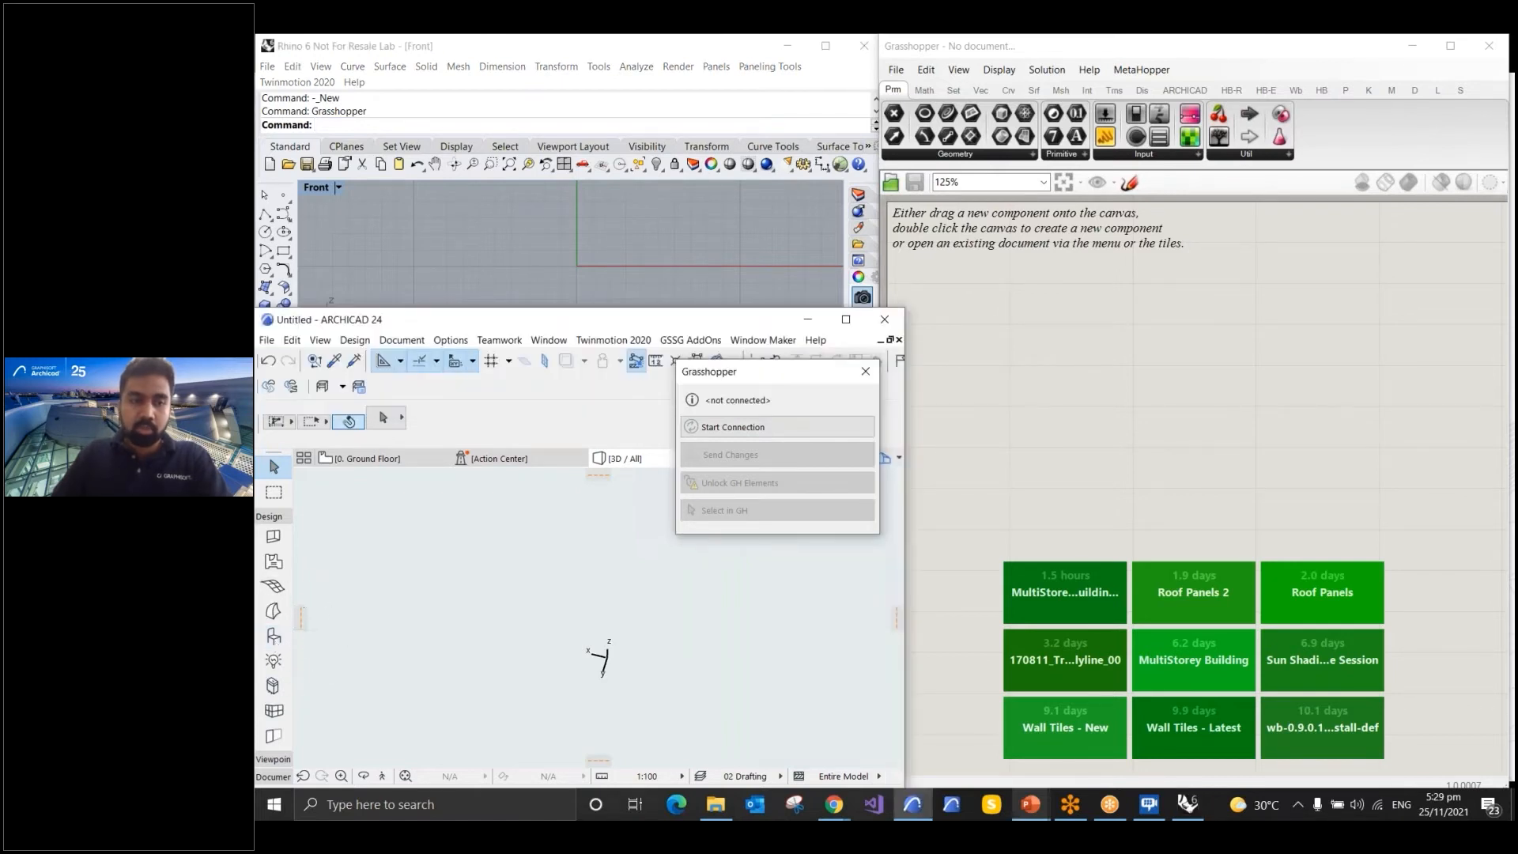
click(274, 642)
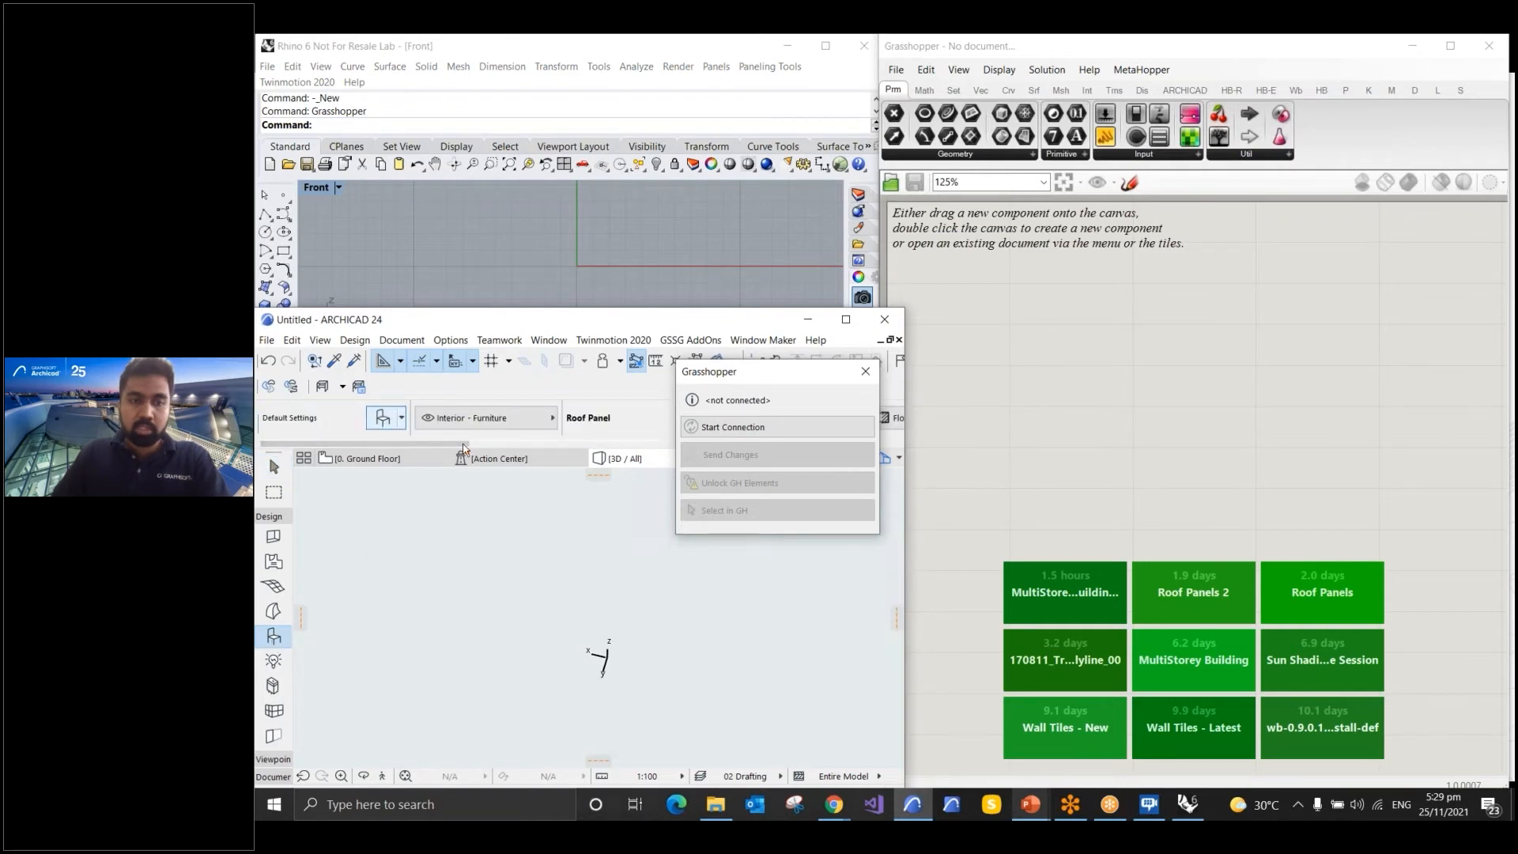
key(ctrl+t)
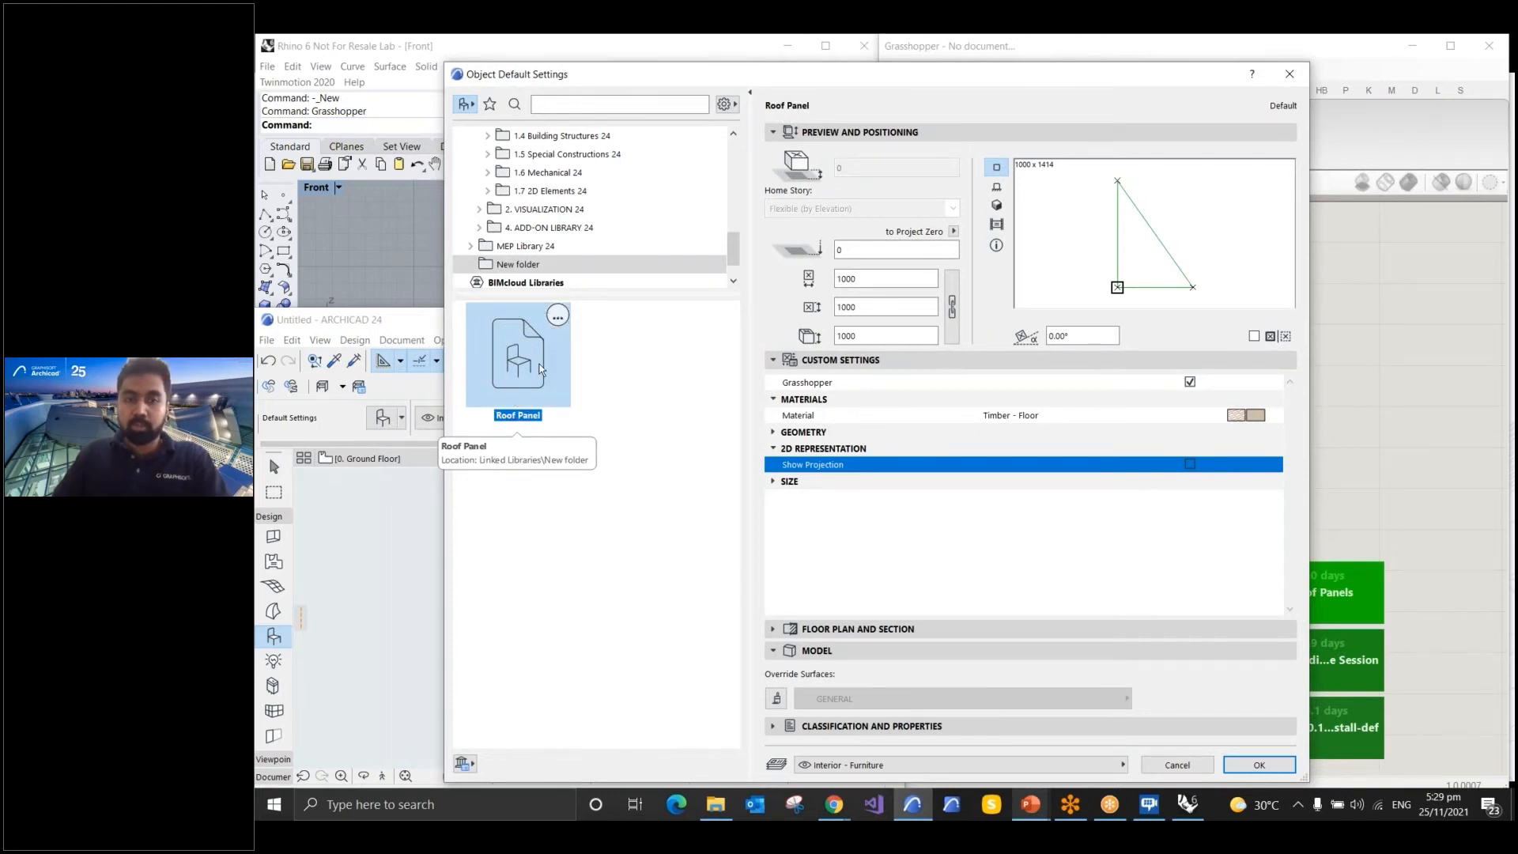
Examine the Roof Panel's geometry coordinates, 2D representation and size parameters, and leave the default settings without saving
click(773, 401)
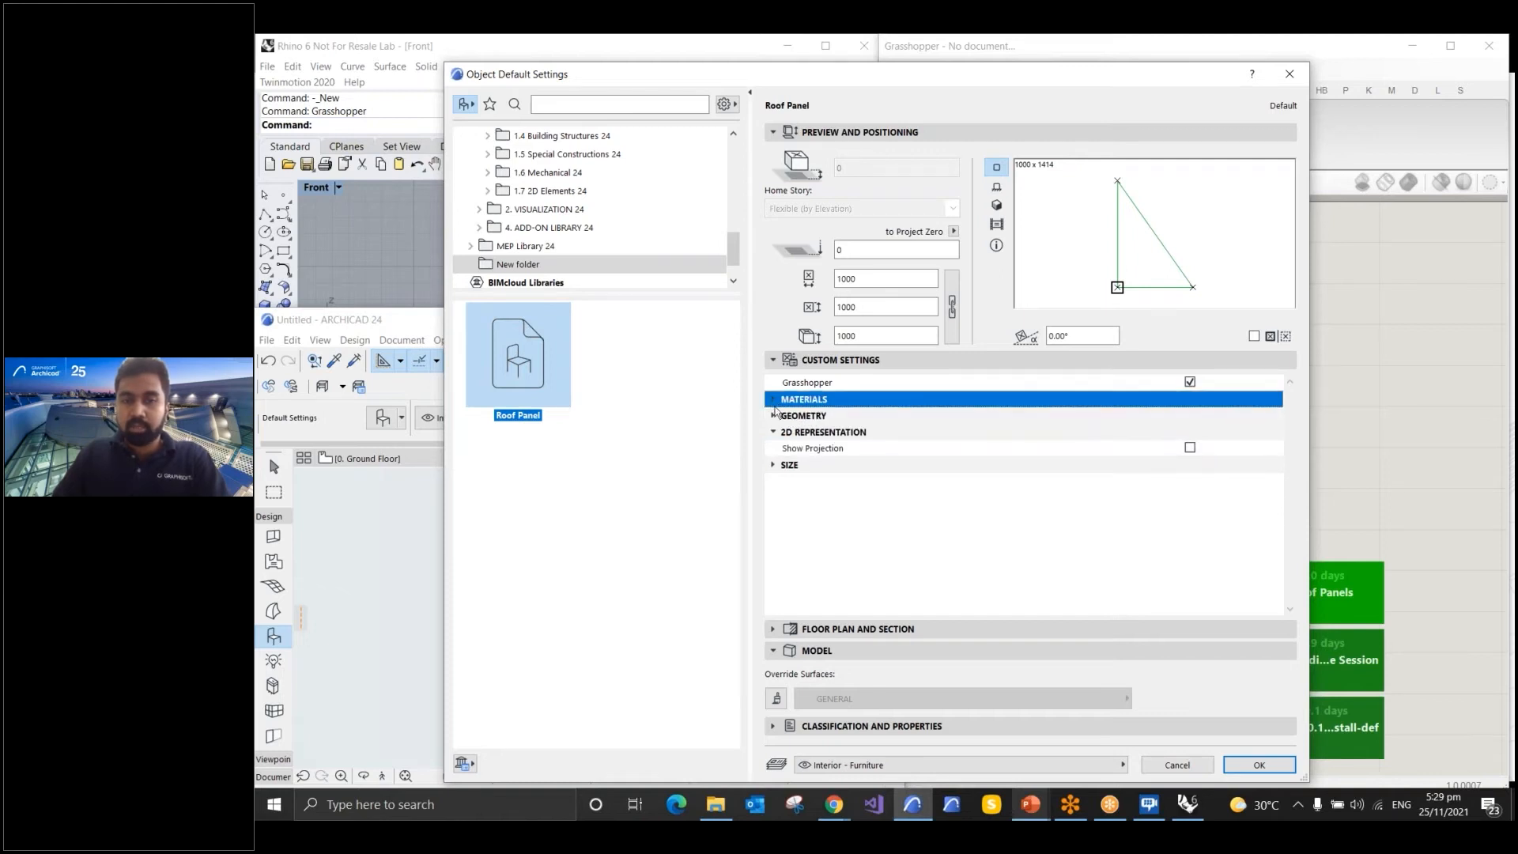
click(774, 415)
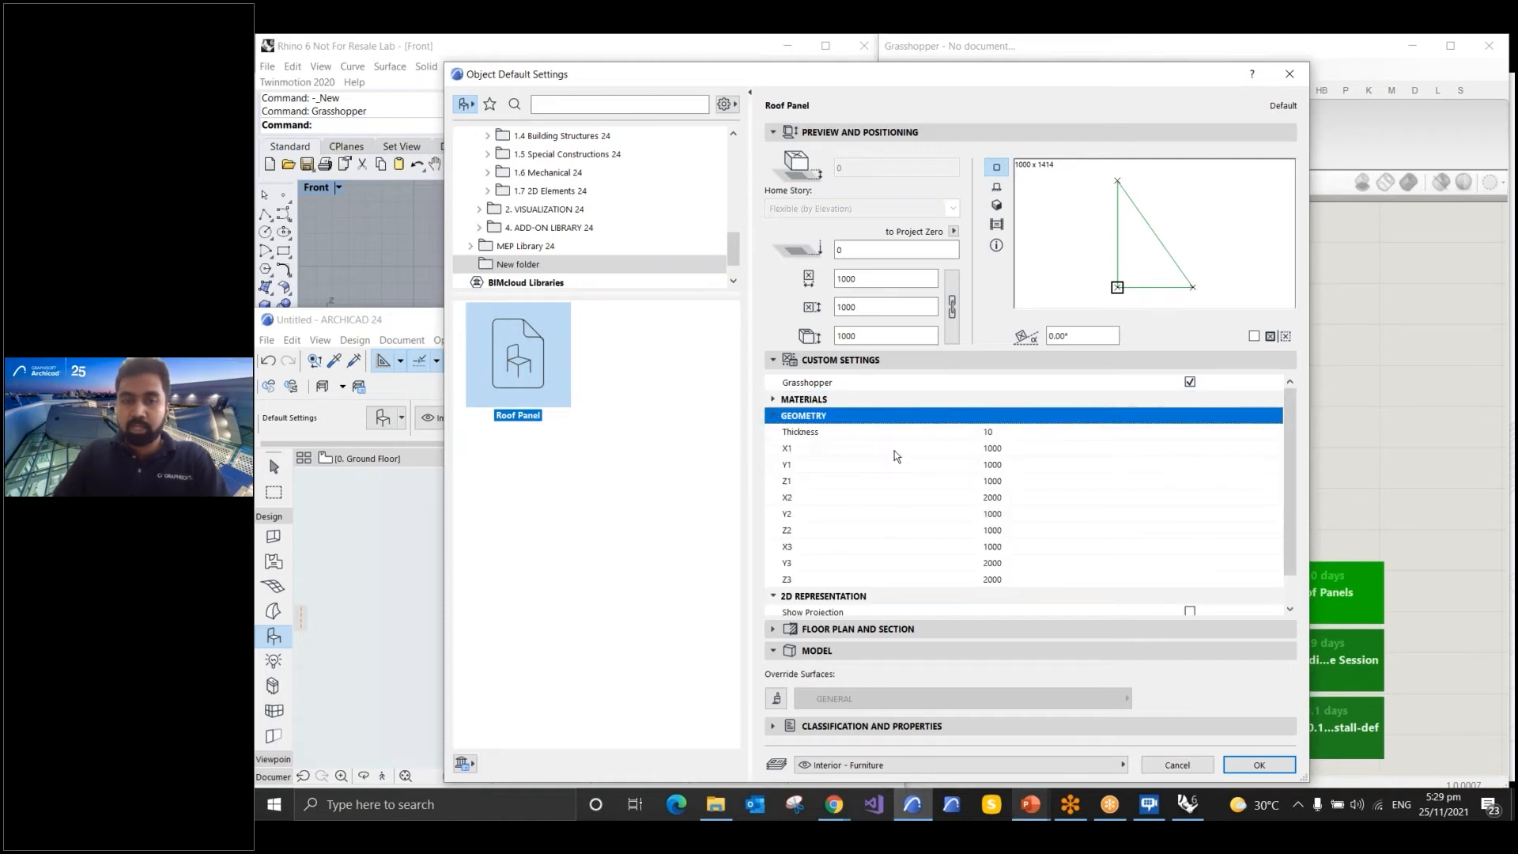
scroll(894, 450, down, 2)
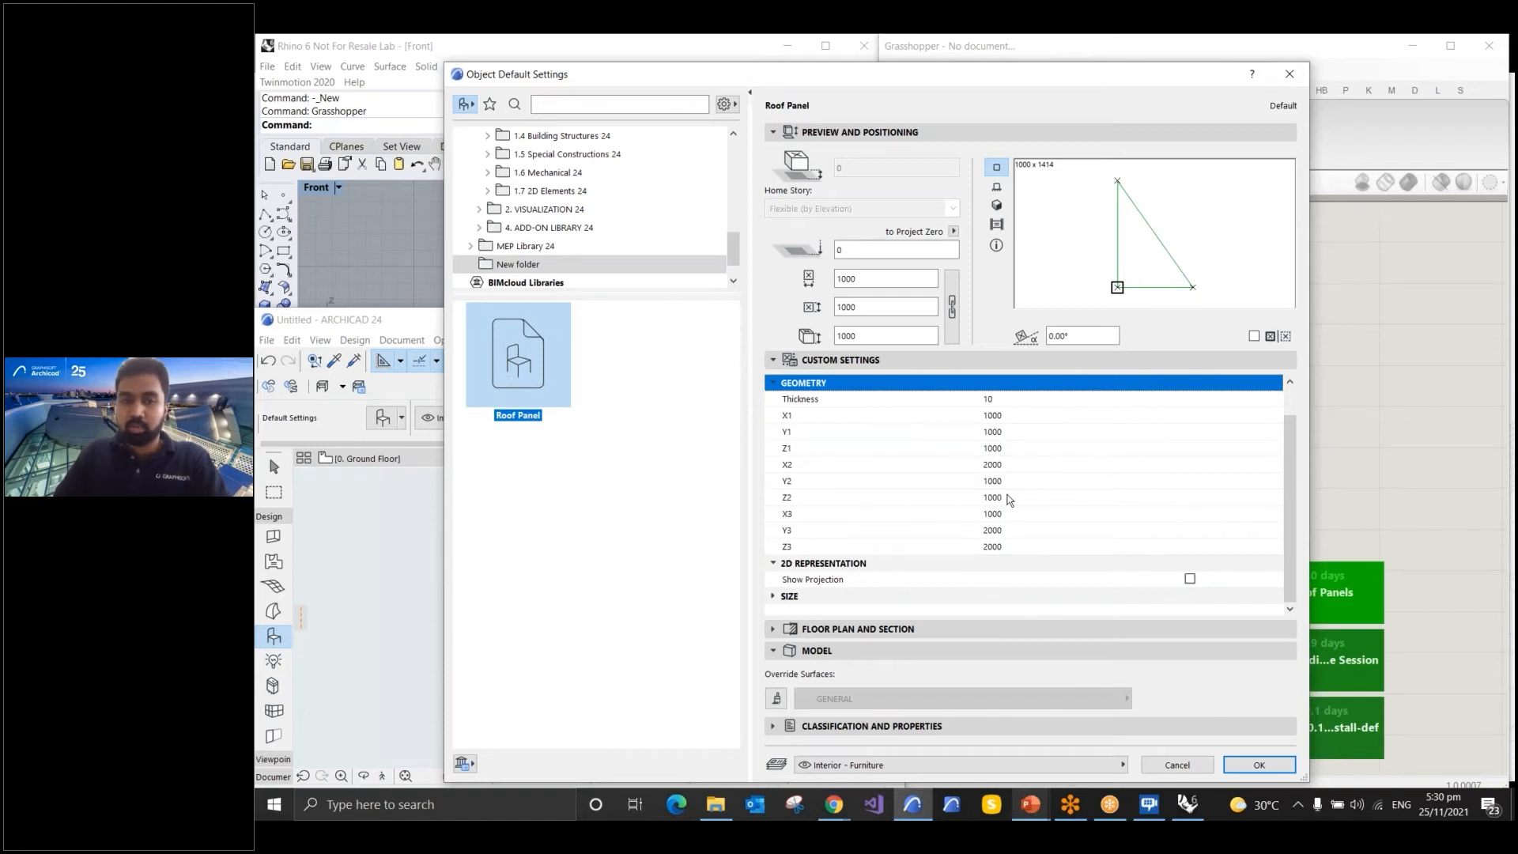
click(774, 597)
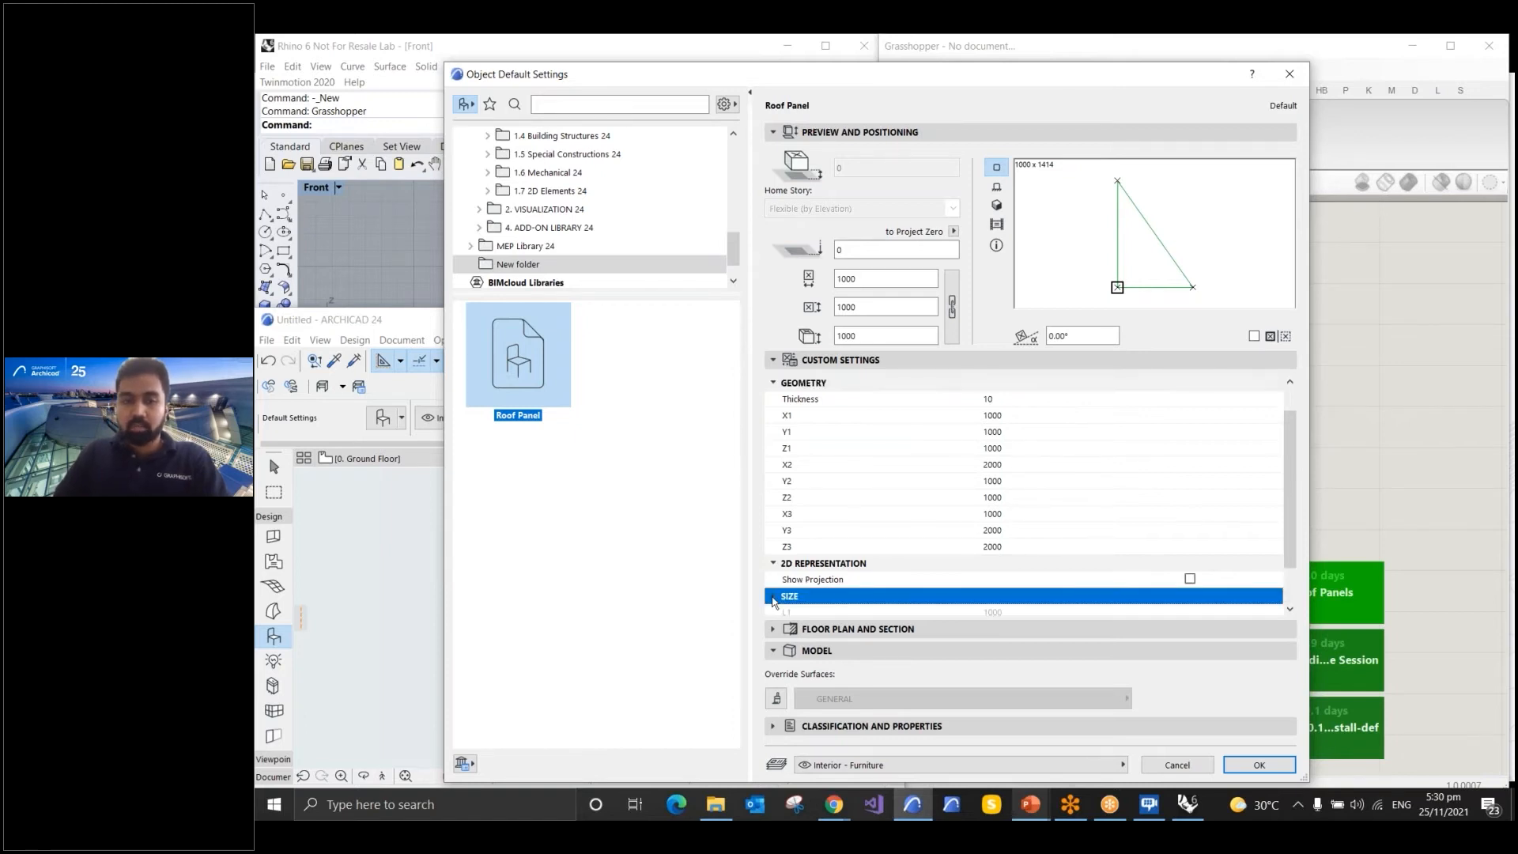
scroll(812, 523, down, 3)
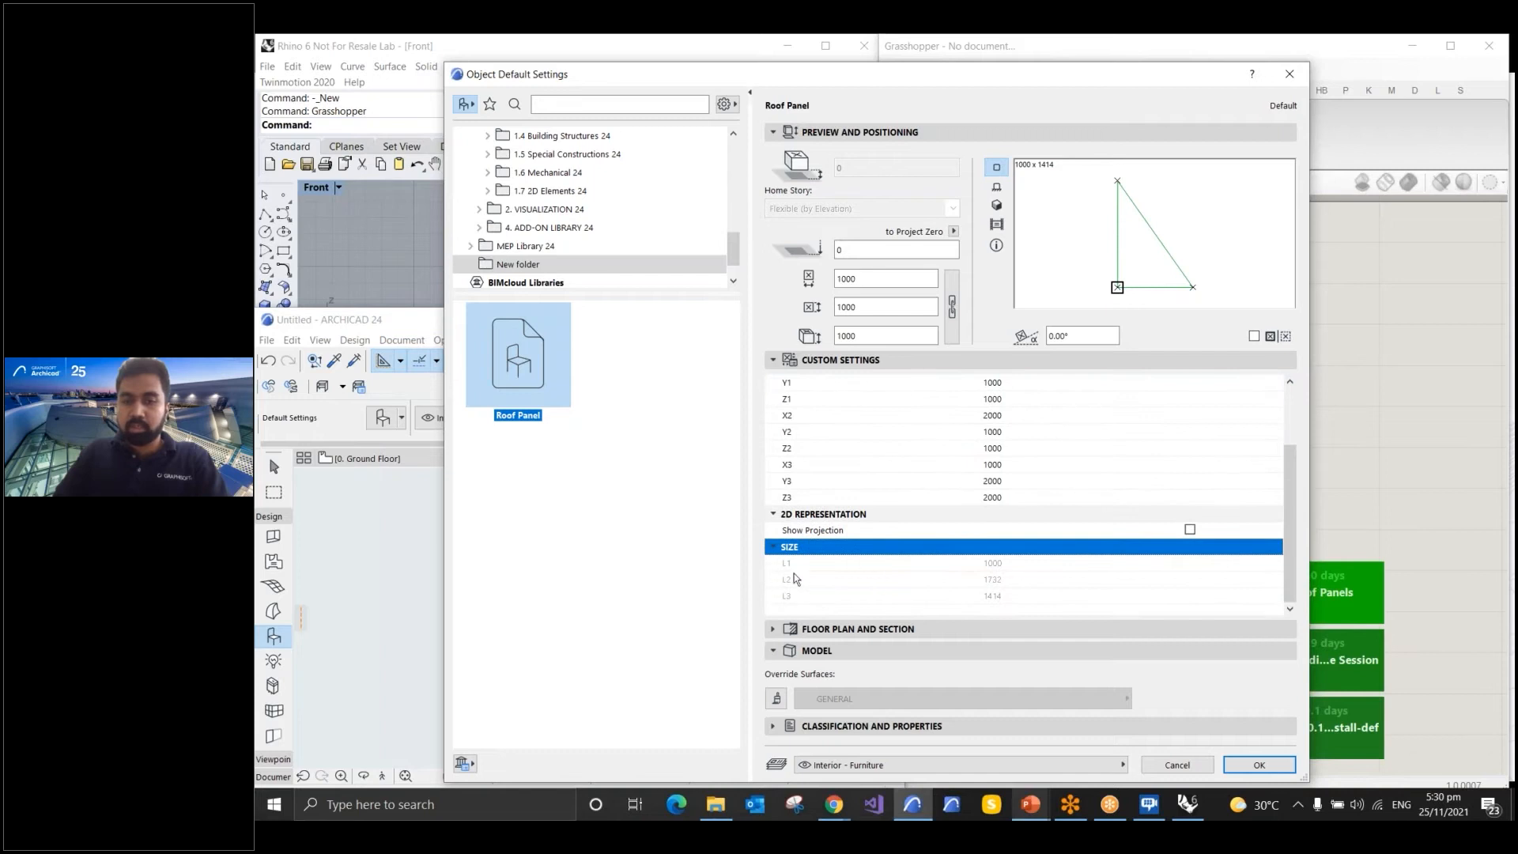
scroll(808, 428, up, 3)
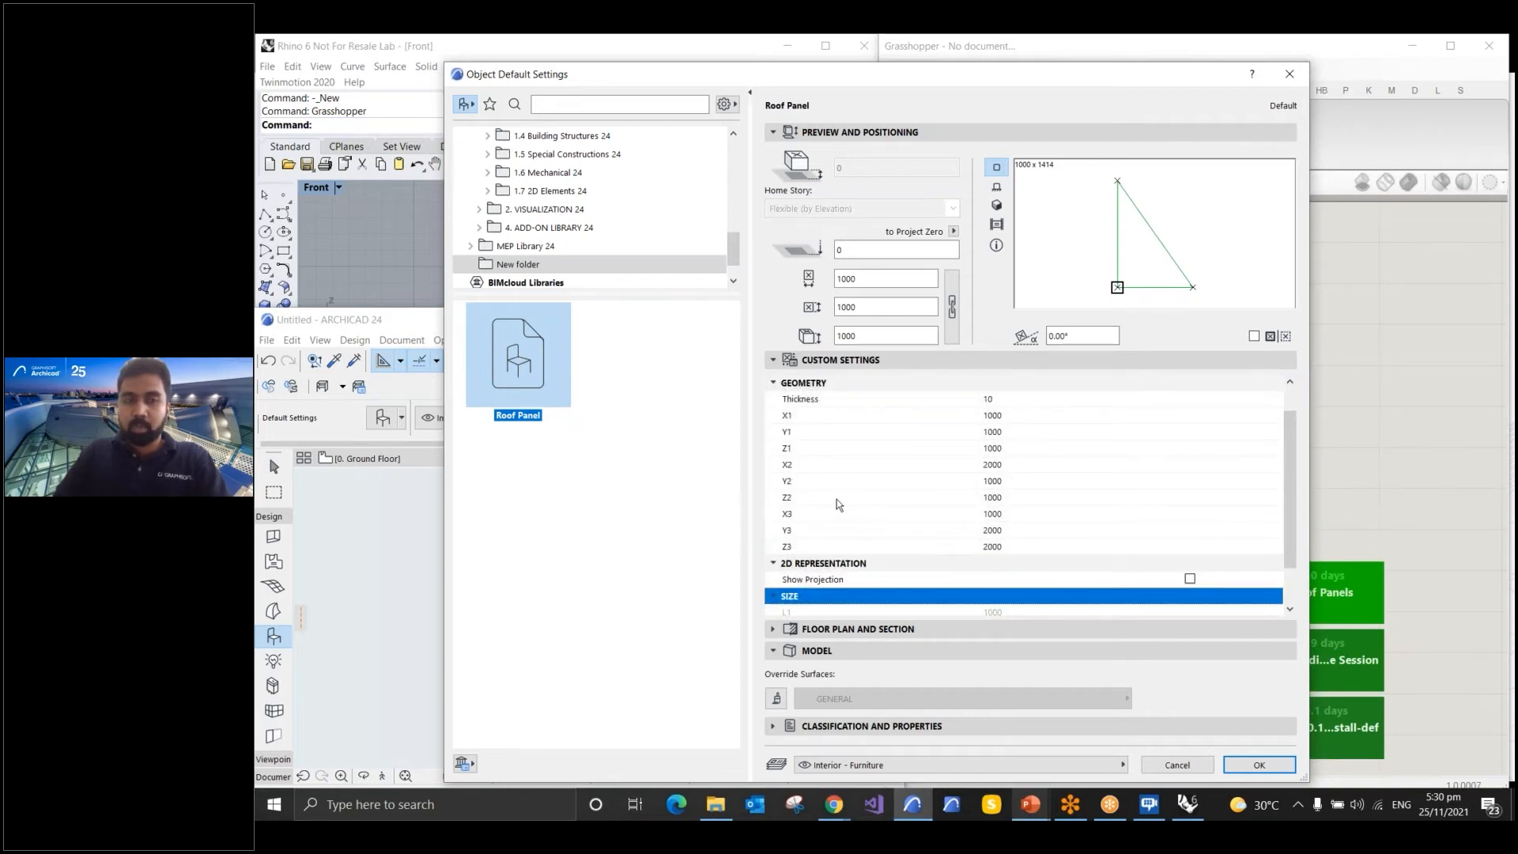
scroll(832, 443, down, 3)
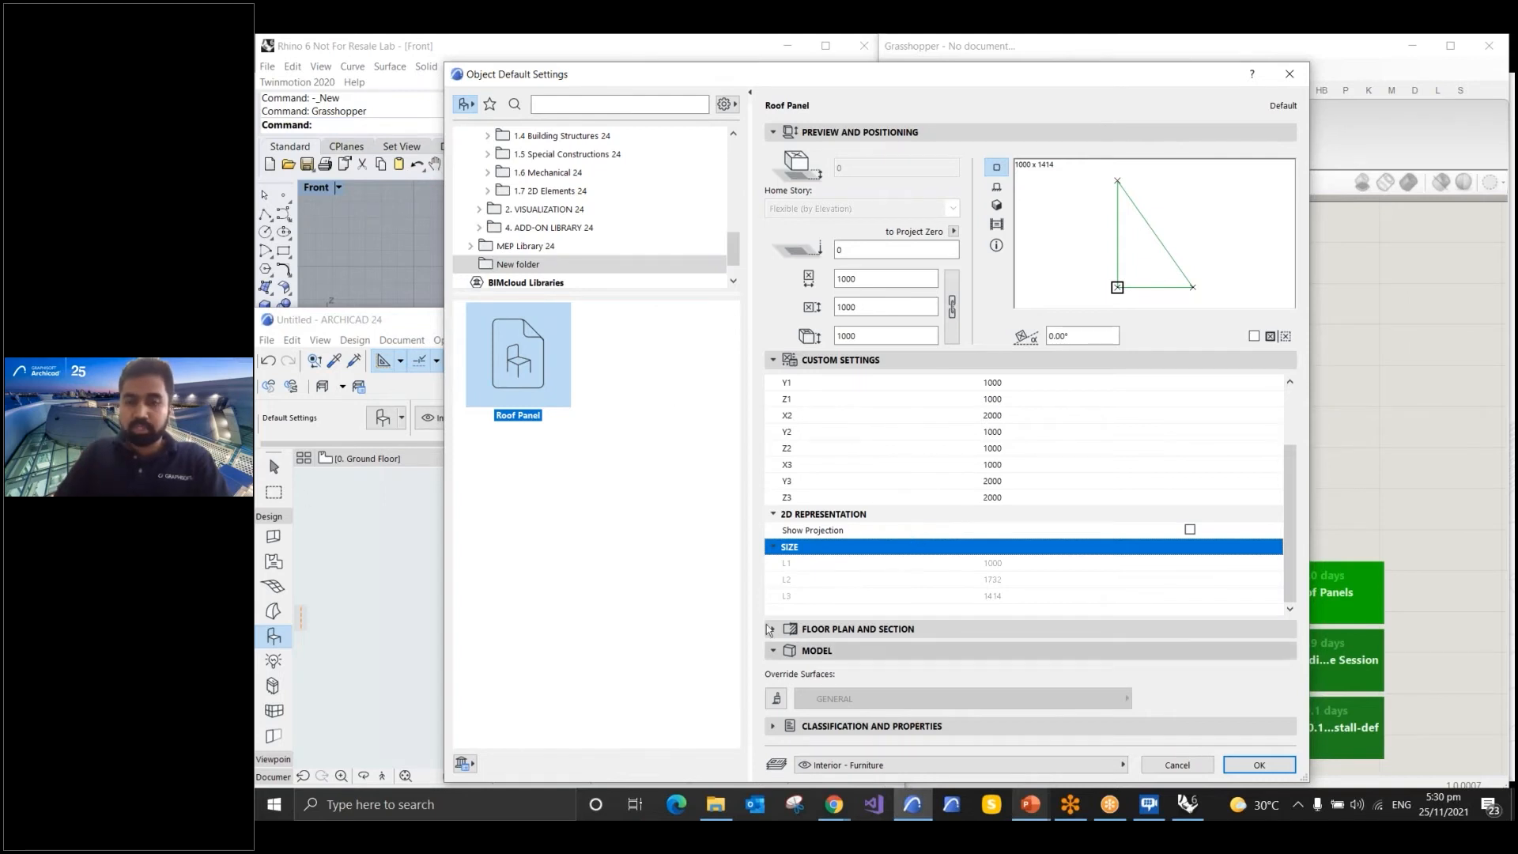
mouse_move(1204, 811)
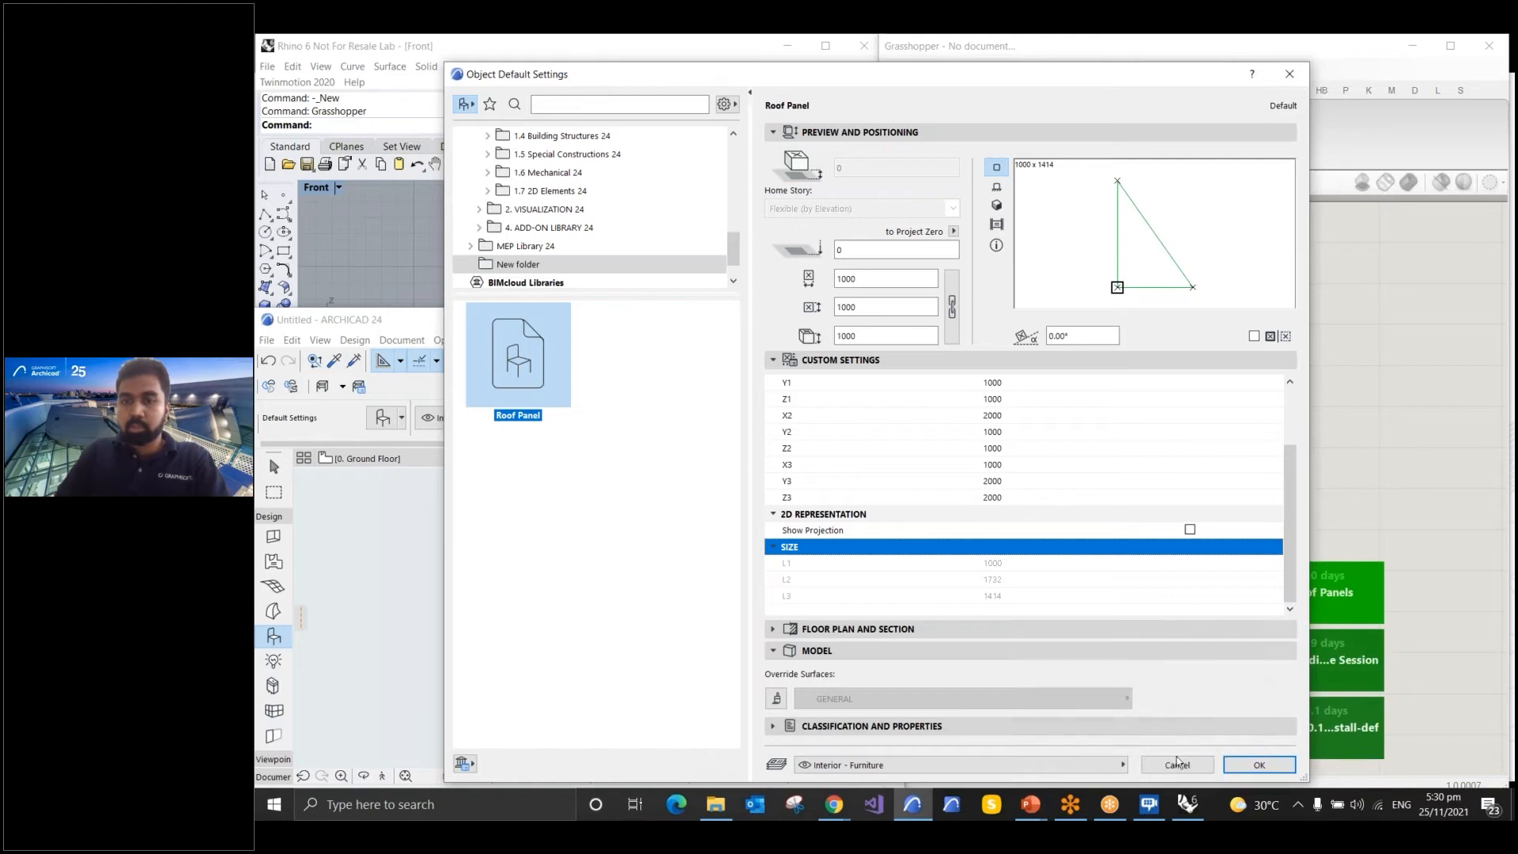
click(1177, 764)
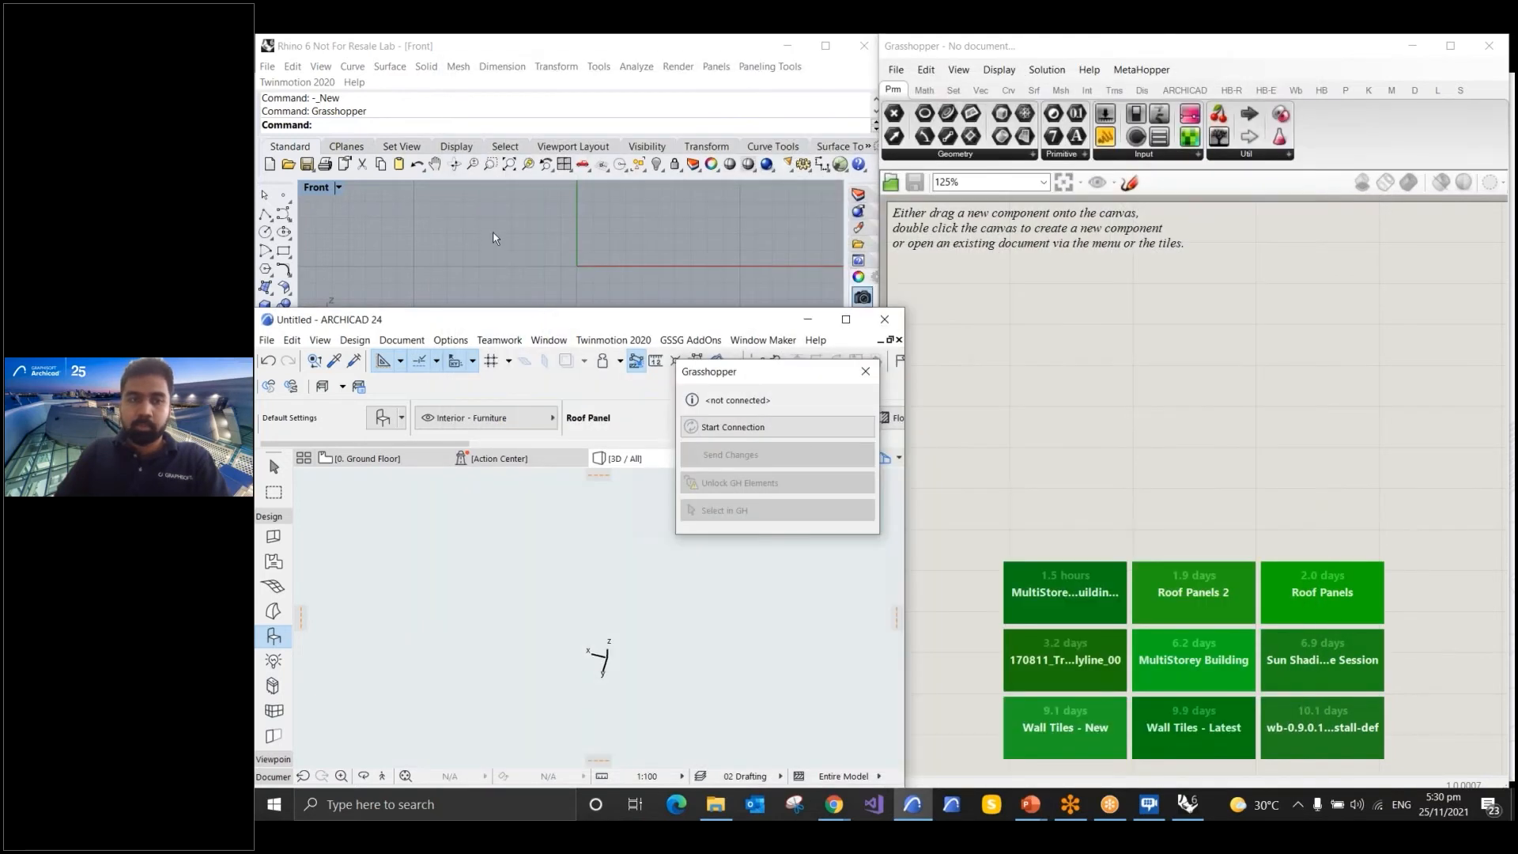
Draw a wavy five-point control point curve in Rhino's Front viewport, starting upward and dipping near the origin
click(557, 265)
scroll(551, 266, up, 4)
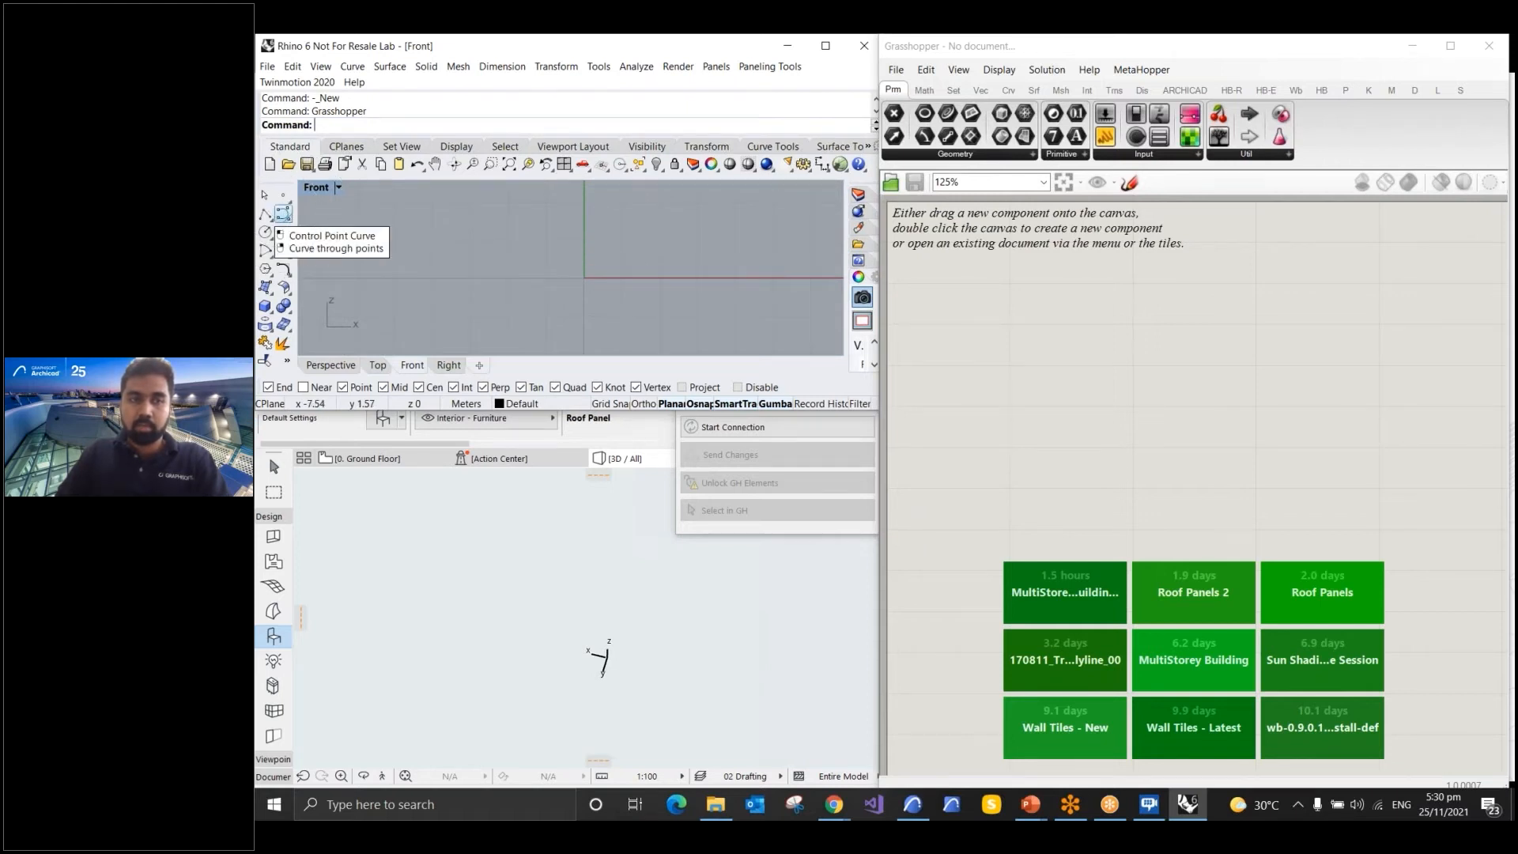
click(284, 214)
click(377, 279)
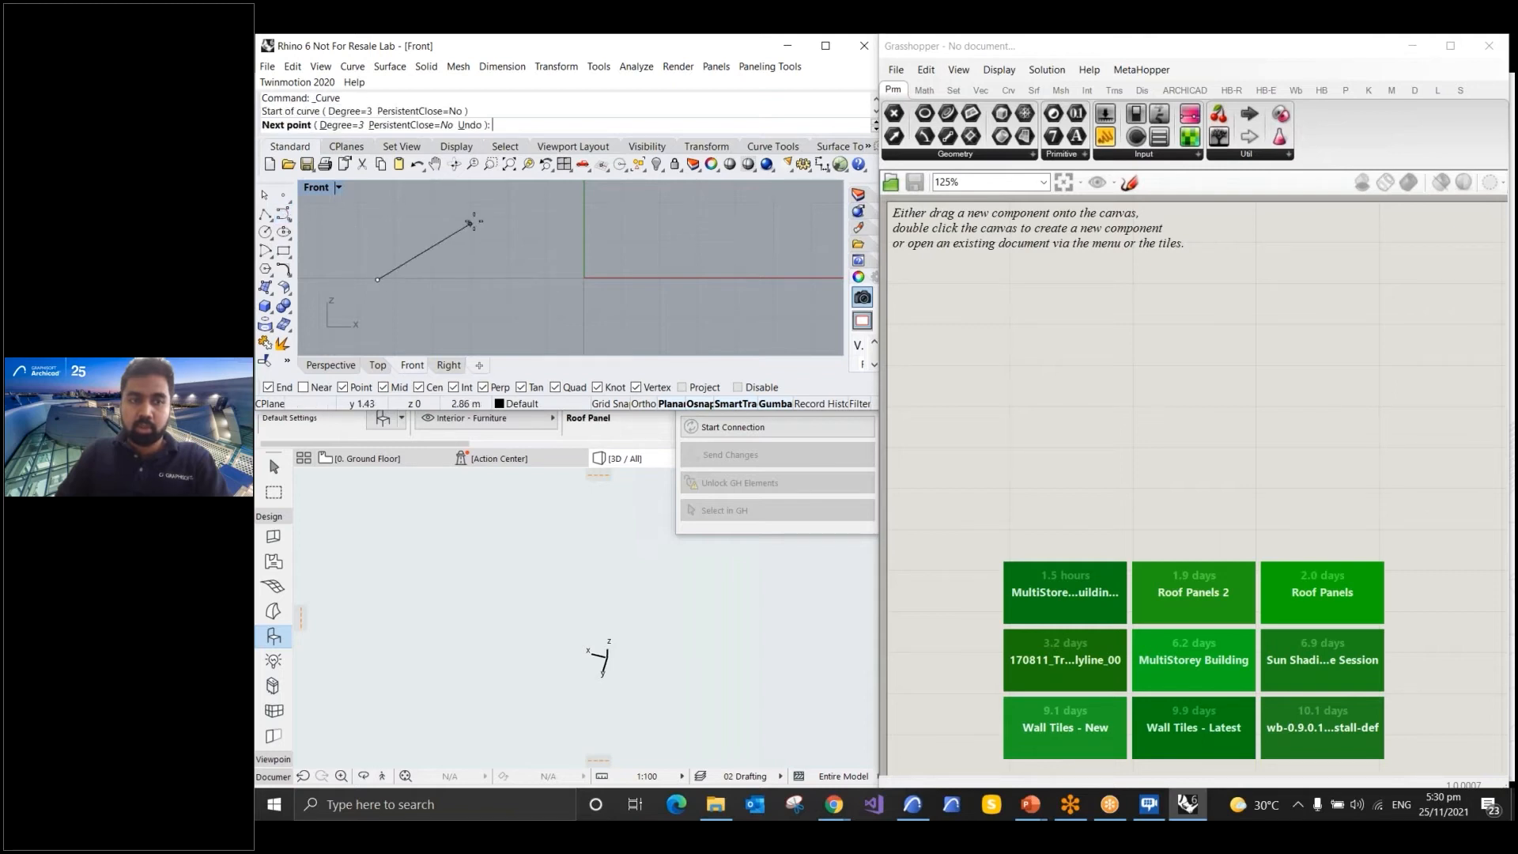
click(473, 229)
click(473, 230)
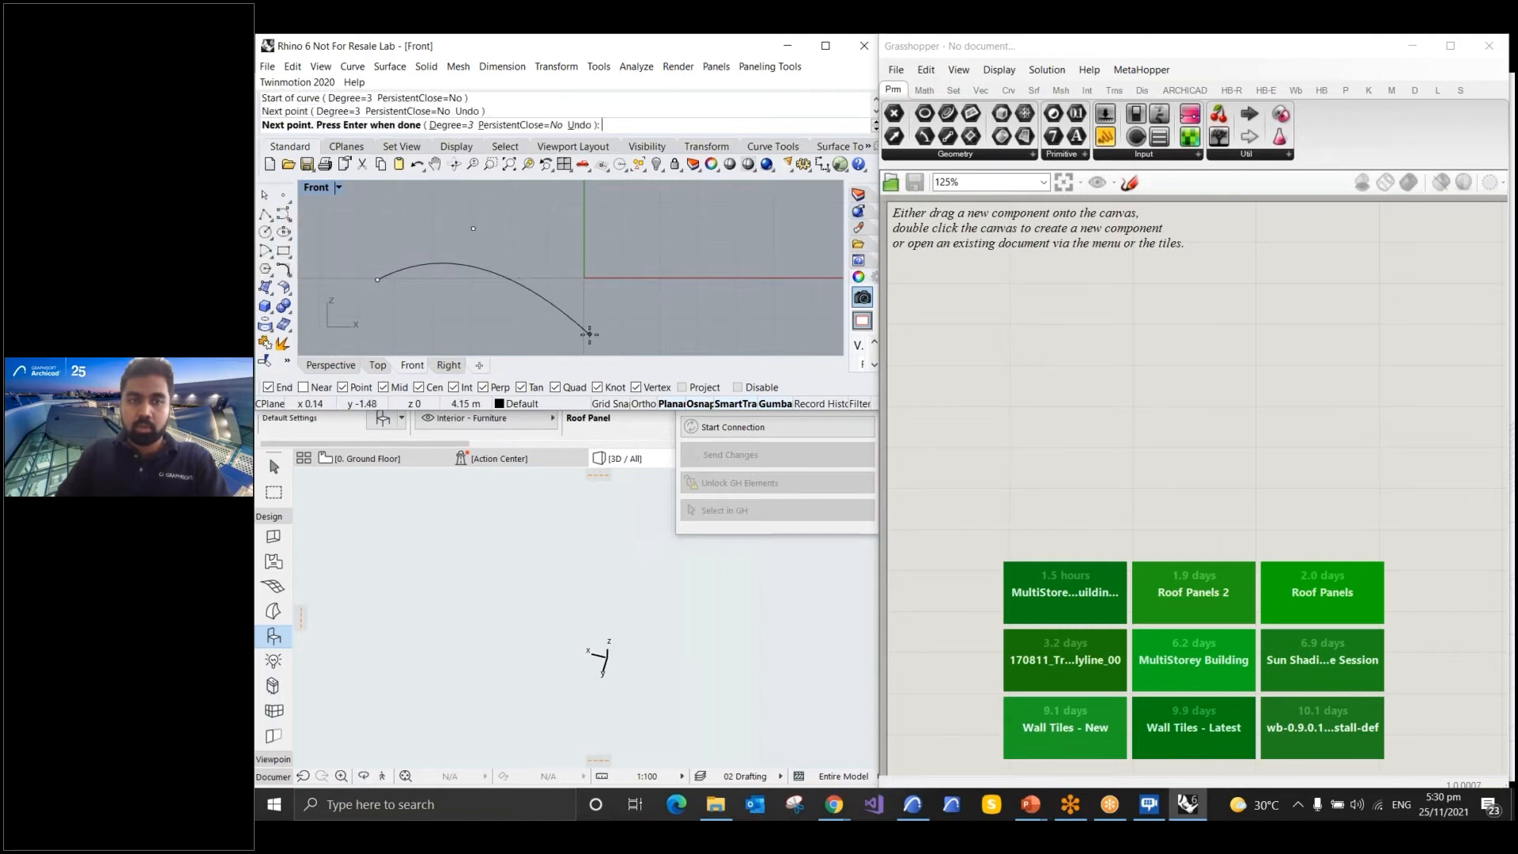
click(589, 334)
click(697, 217)
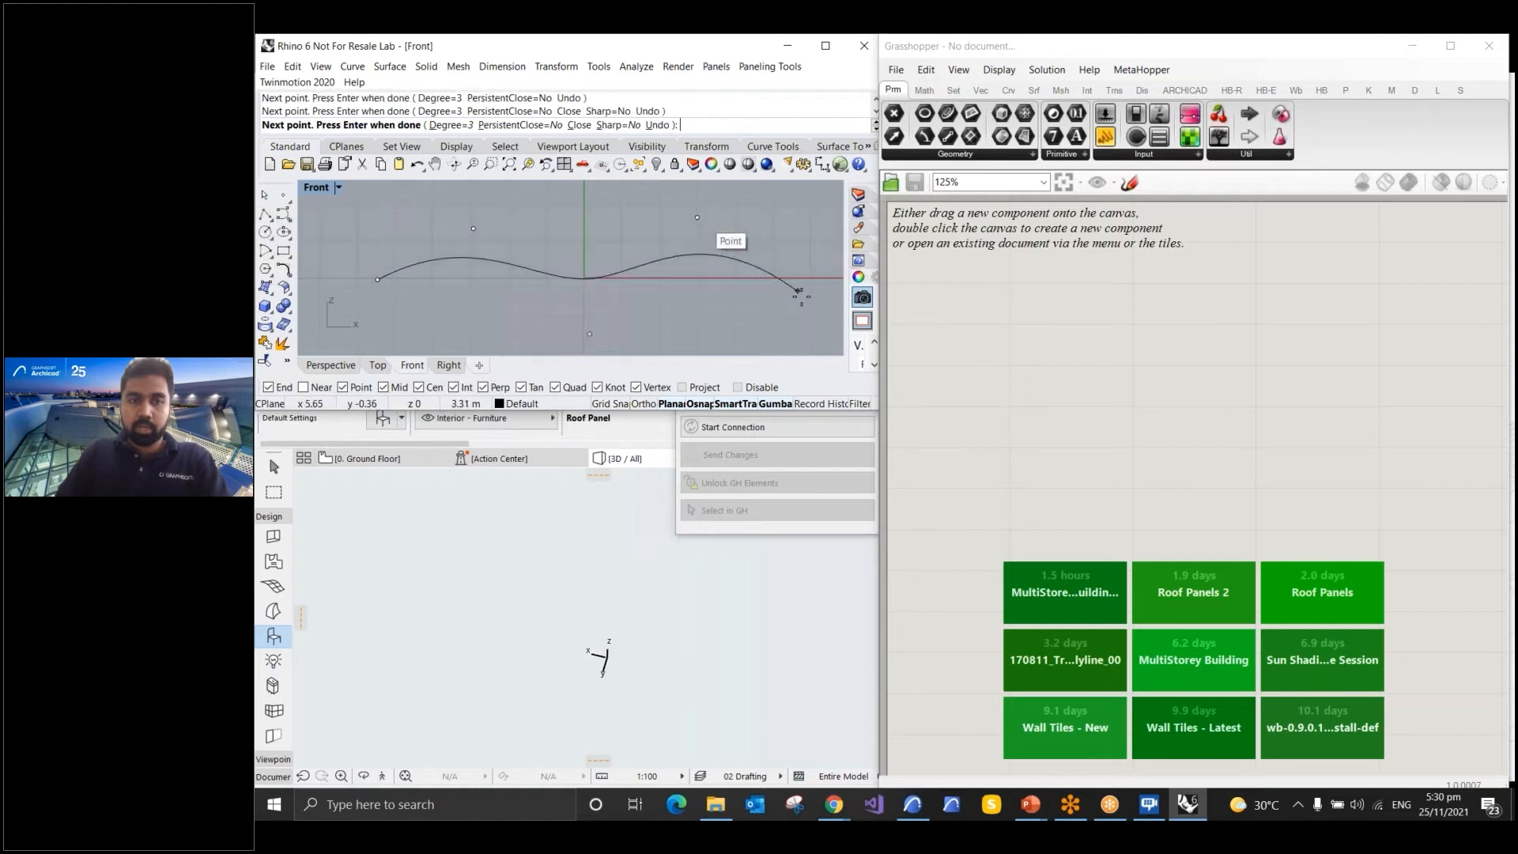
click(811, 298)
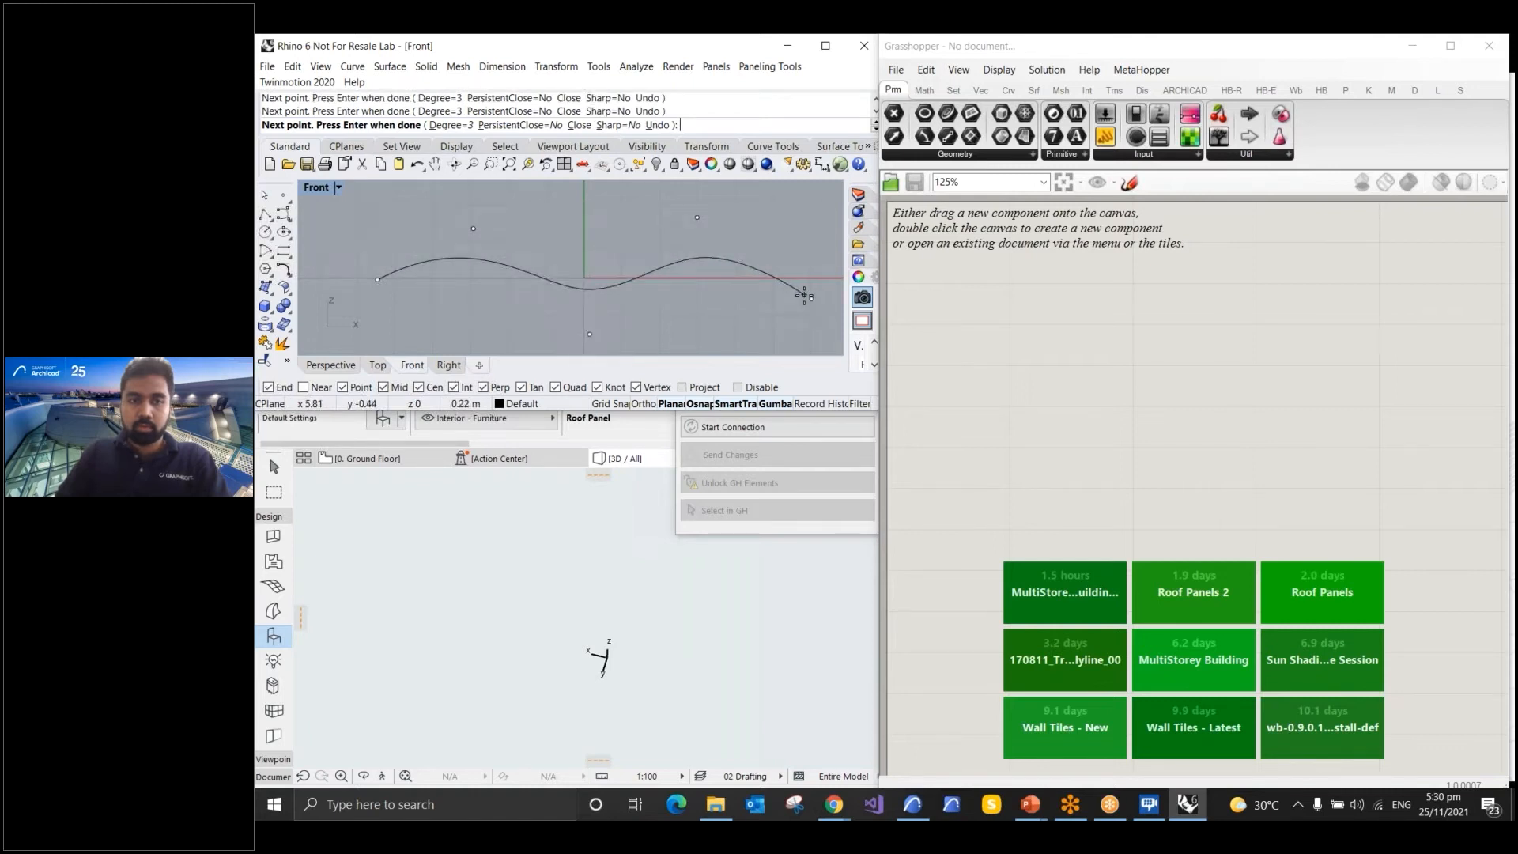
key(Return)
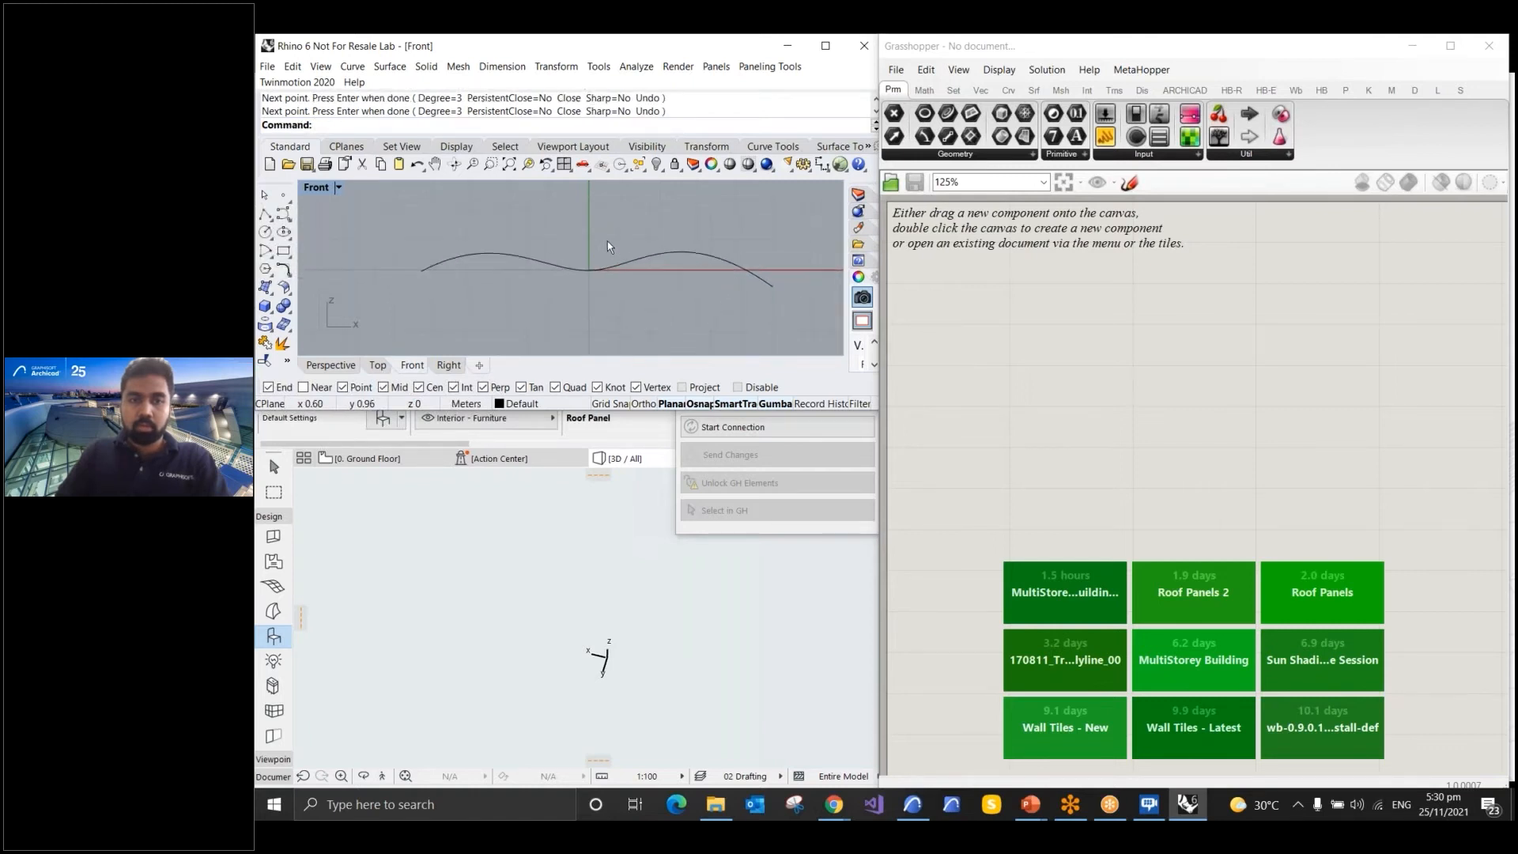
Draw a second five-point control point curve across the first one in the Front viewport, with its crests and dips reversed
click(282, 217)
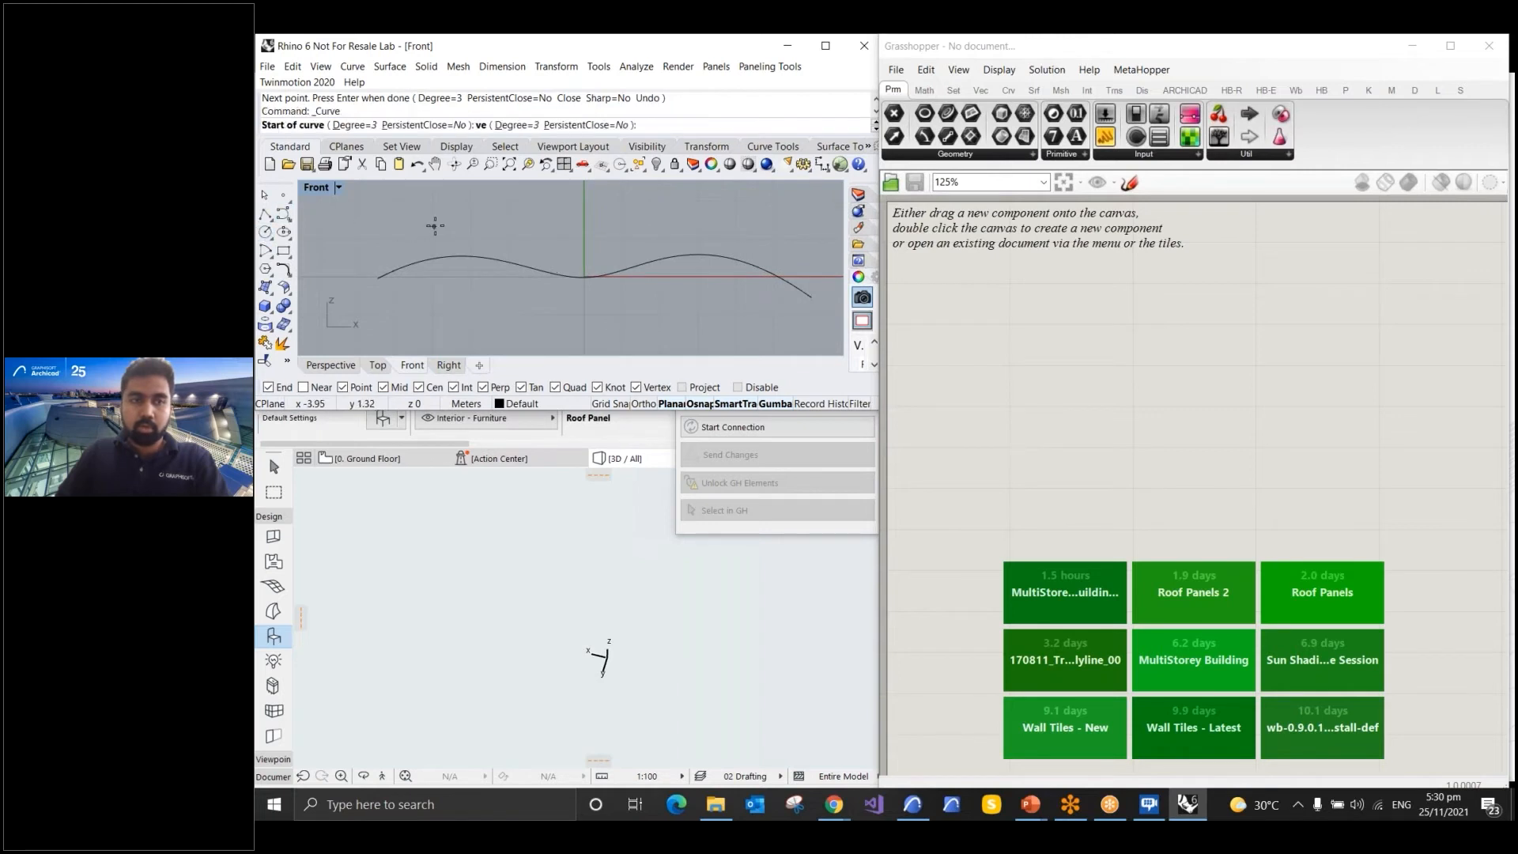
click(372, 236)
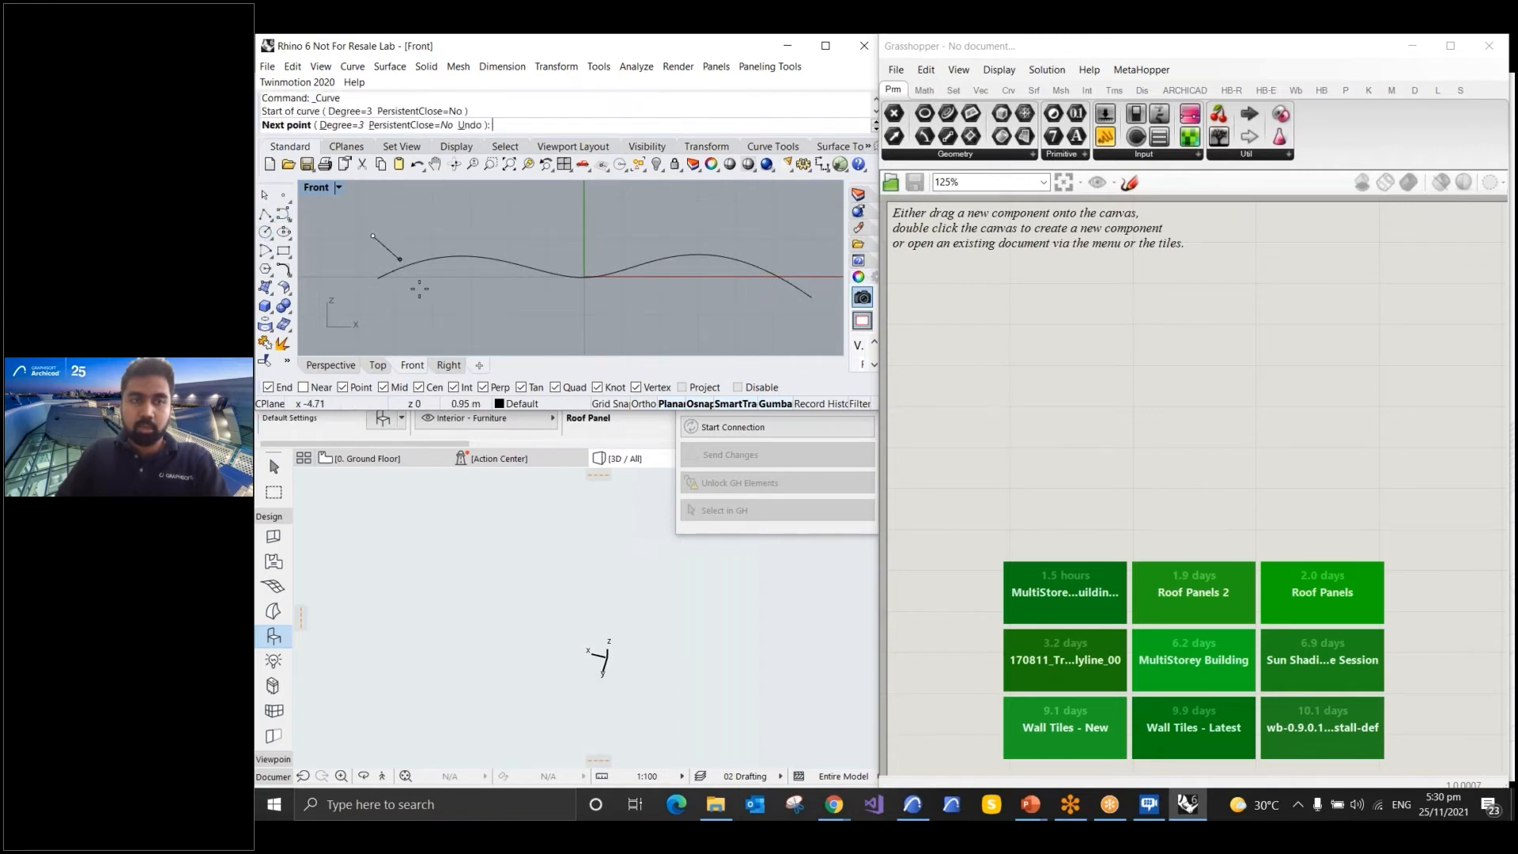
click(472, 346)
click(578, 214)
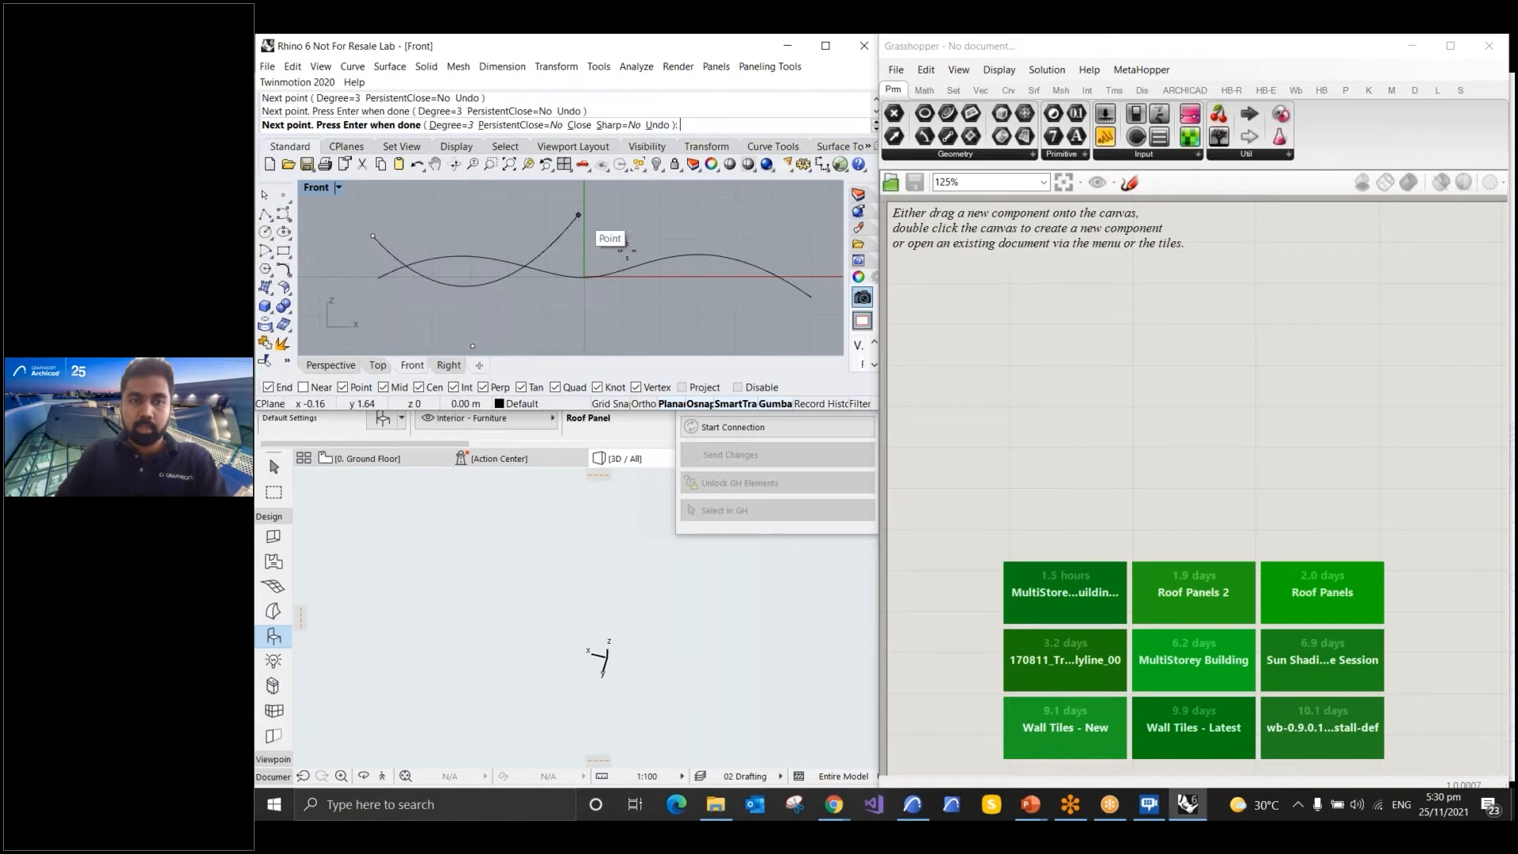
click(683, 334)
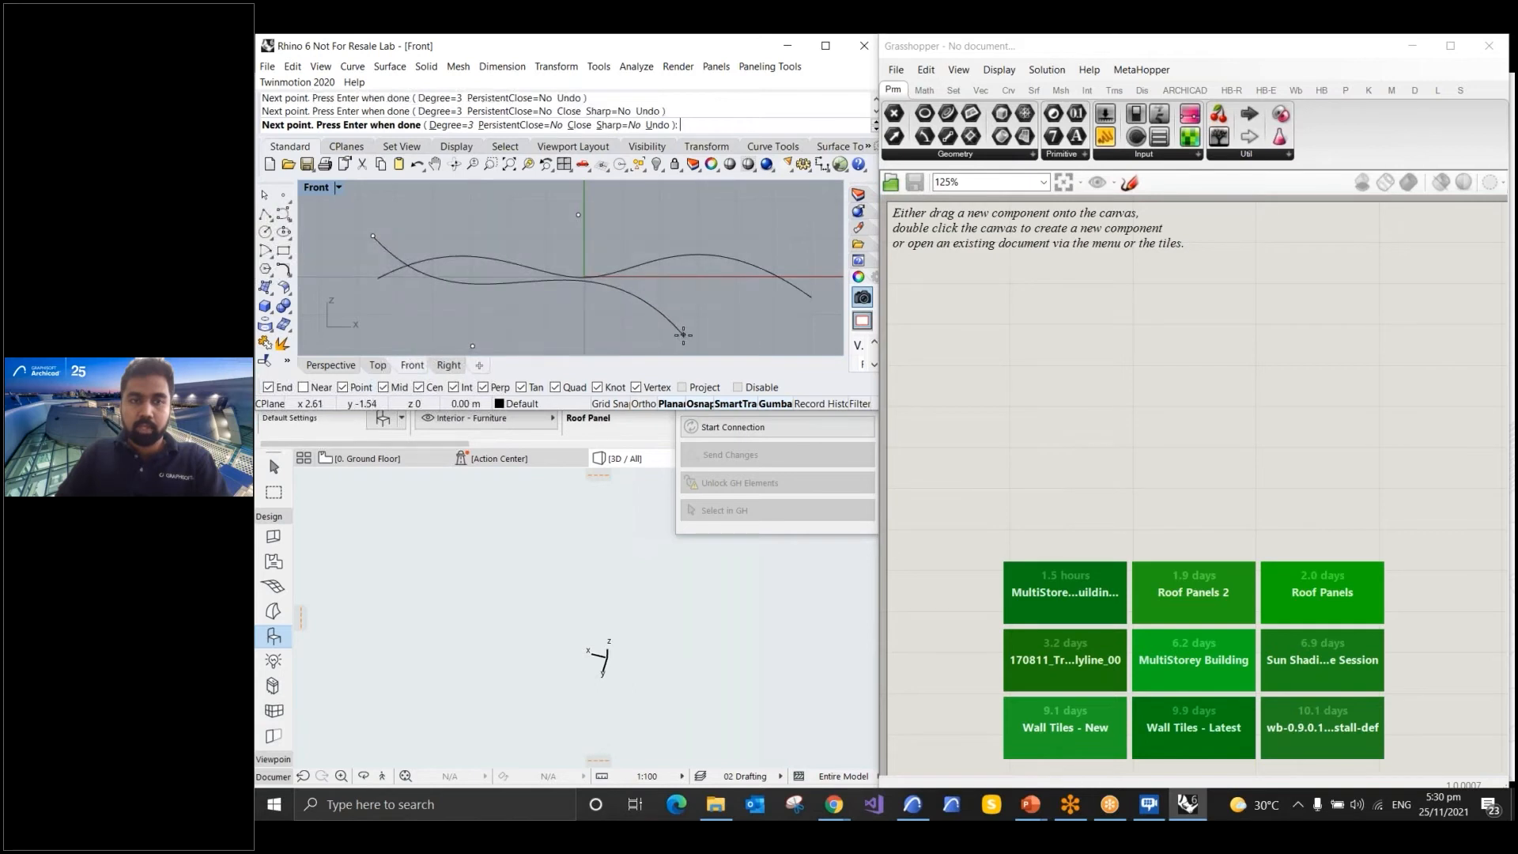
click(803, 248)
key(Return)
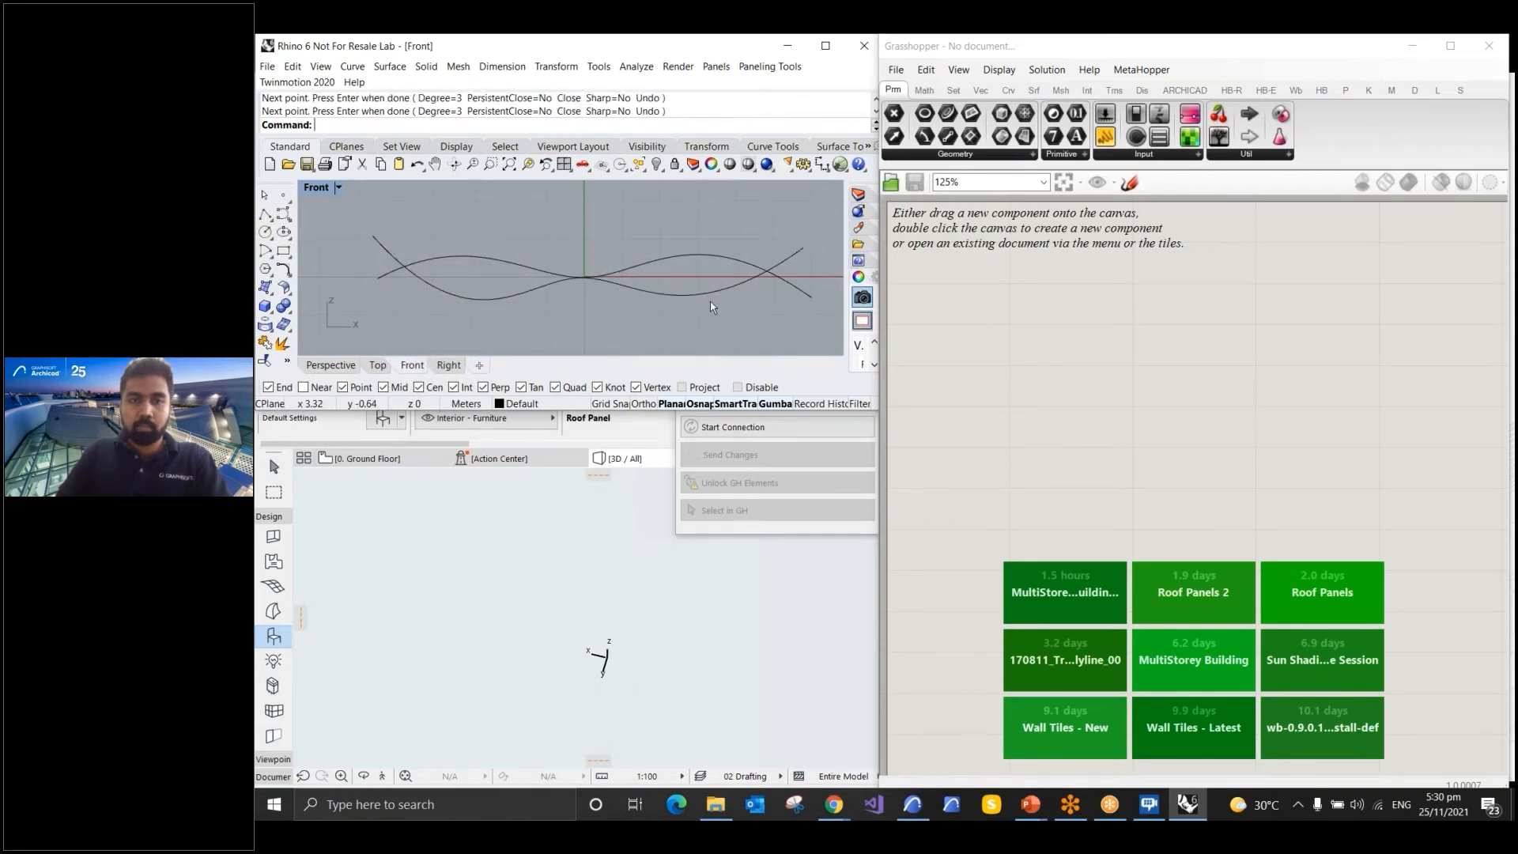
Restore the four-viewport layout and maximize the Perspective viewport with both curves framed
double_click(321, 192)
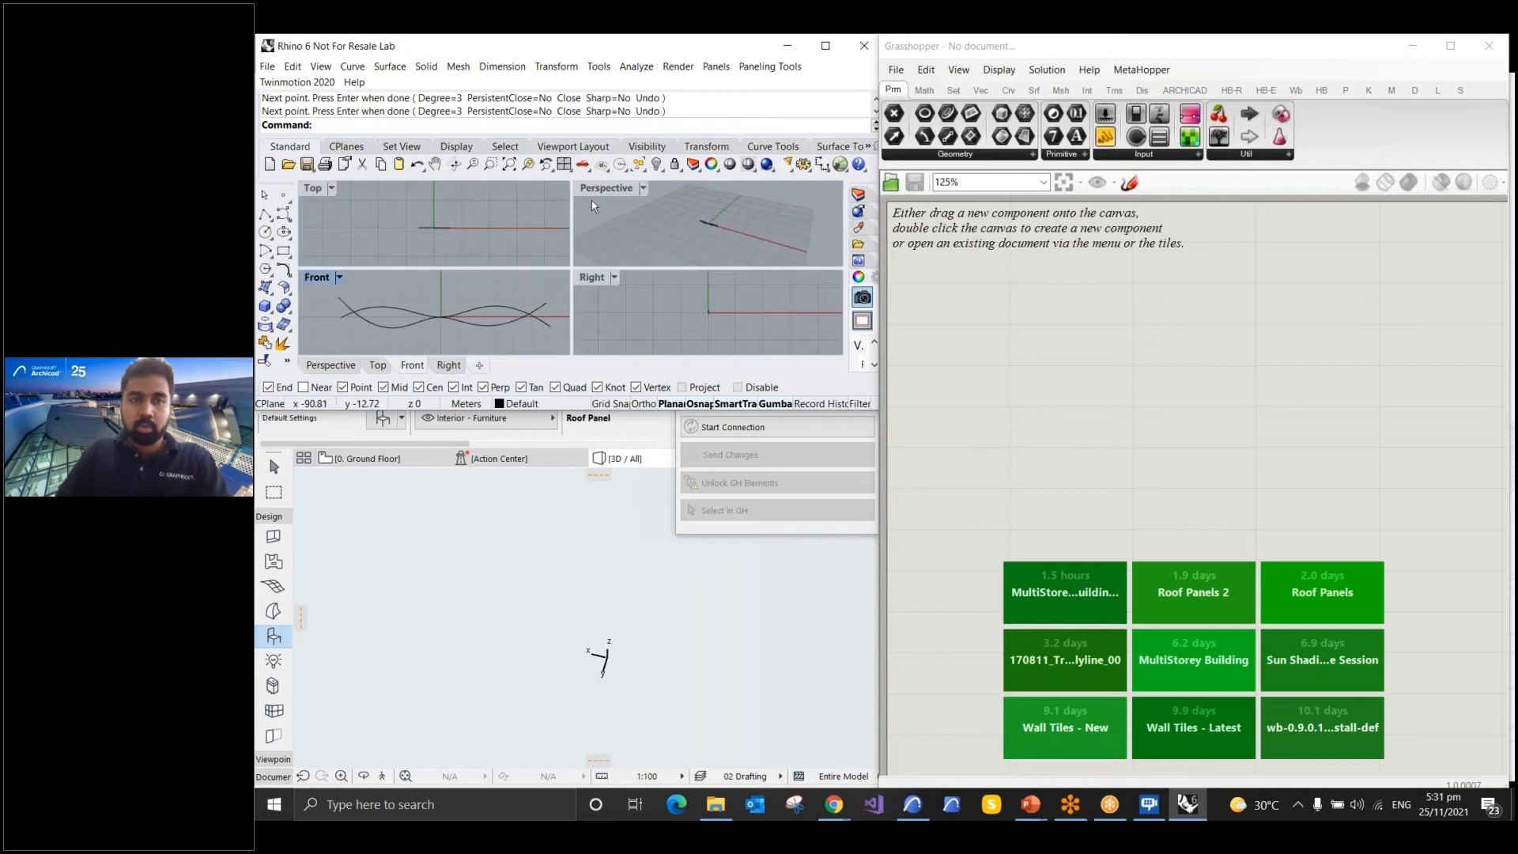
double_click(604, 195)
right_drag(585, 296, 562, 263)
middle_click(597, 235)
scroll(558, 264, up, 6)
scroll(463, 239, down, 4)
scroll(591, 255, up, 1)
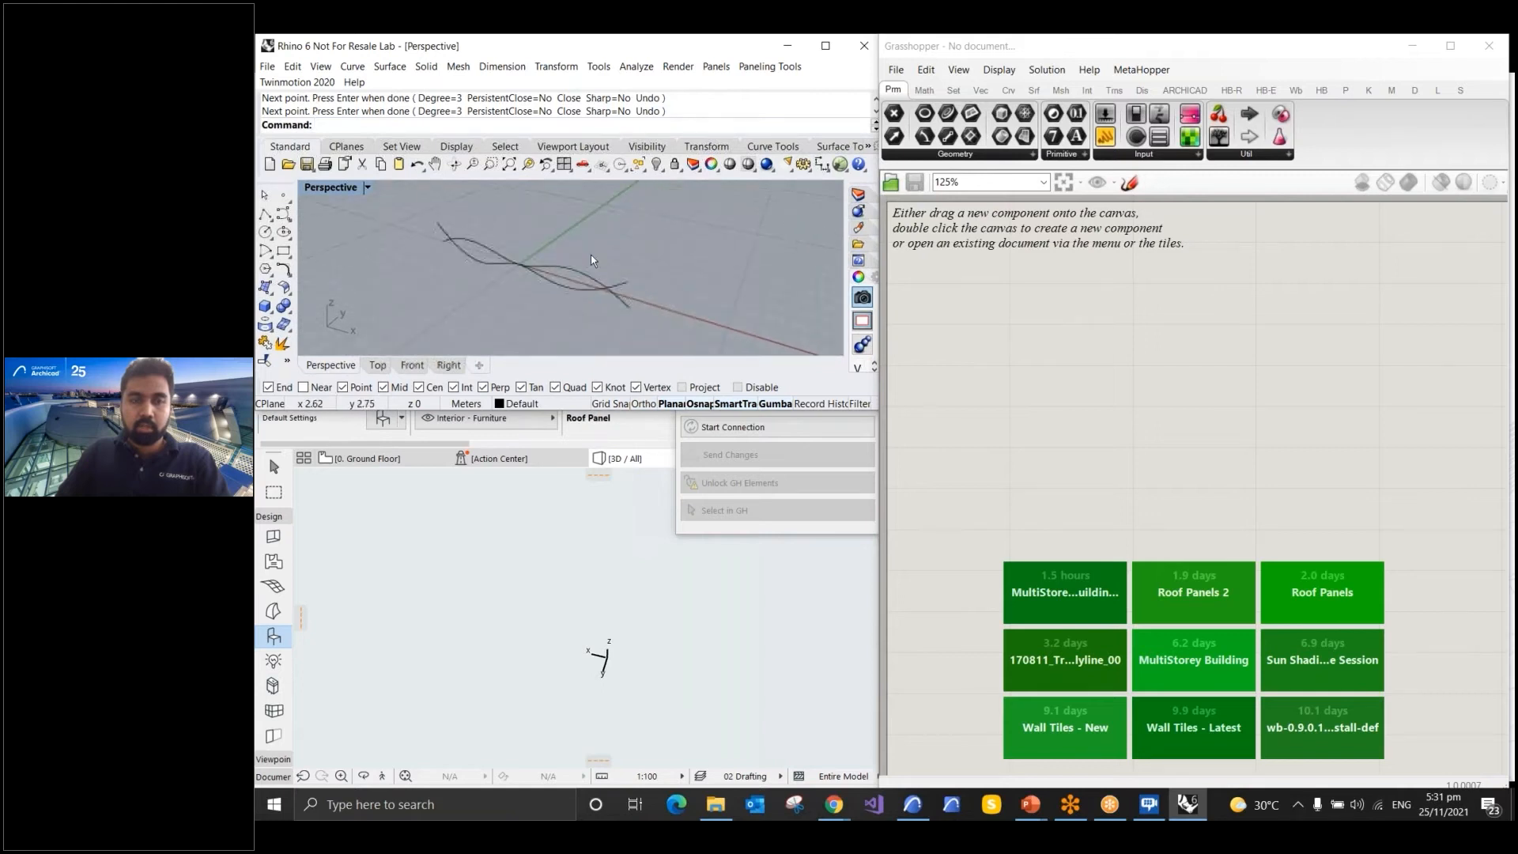
Move the first wavy curve along the Y axis so it is spaced apart from the second, and deselect it
click(580, 271)
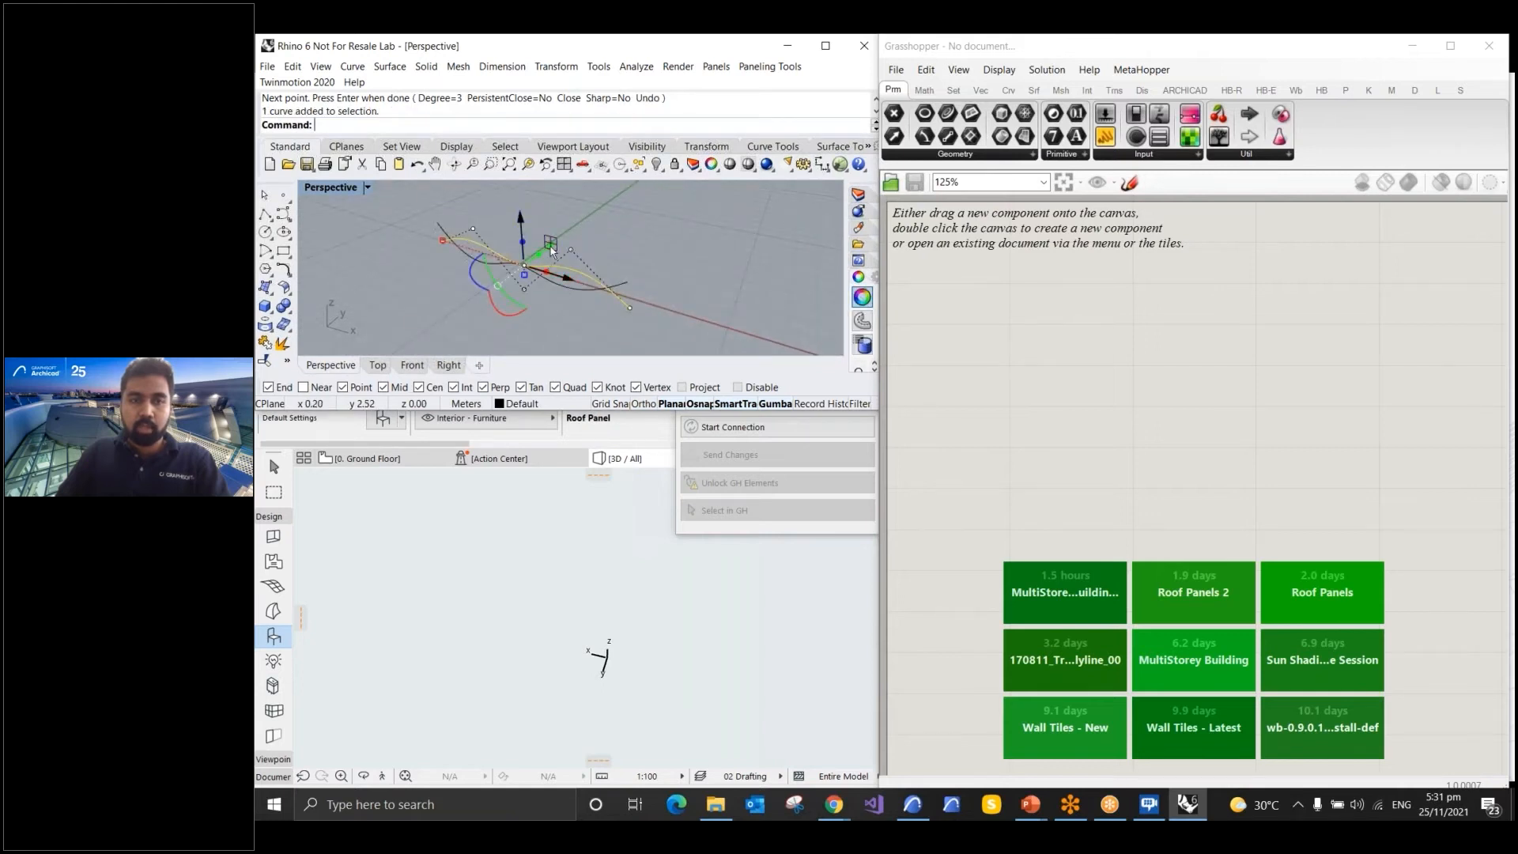
drag(549, 250, 623, 234)
right_drag(623, 235, 537, 314)
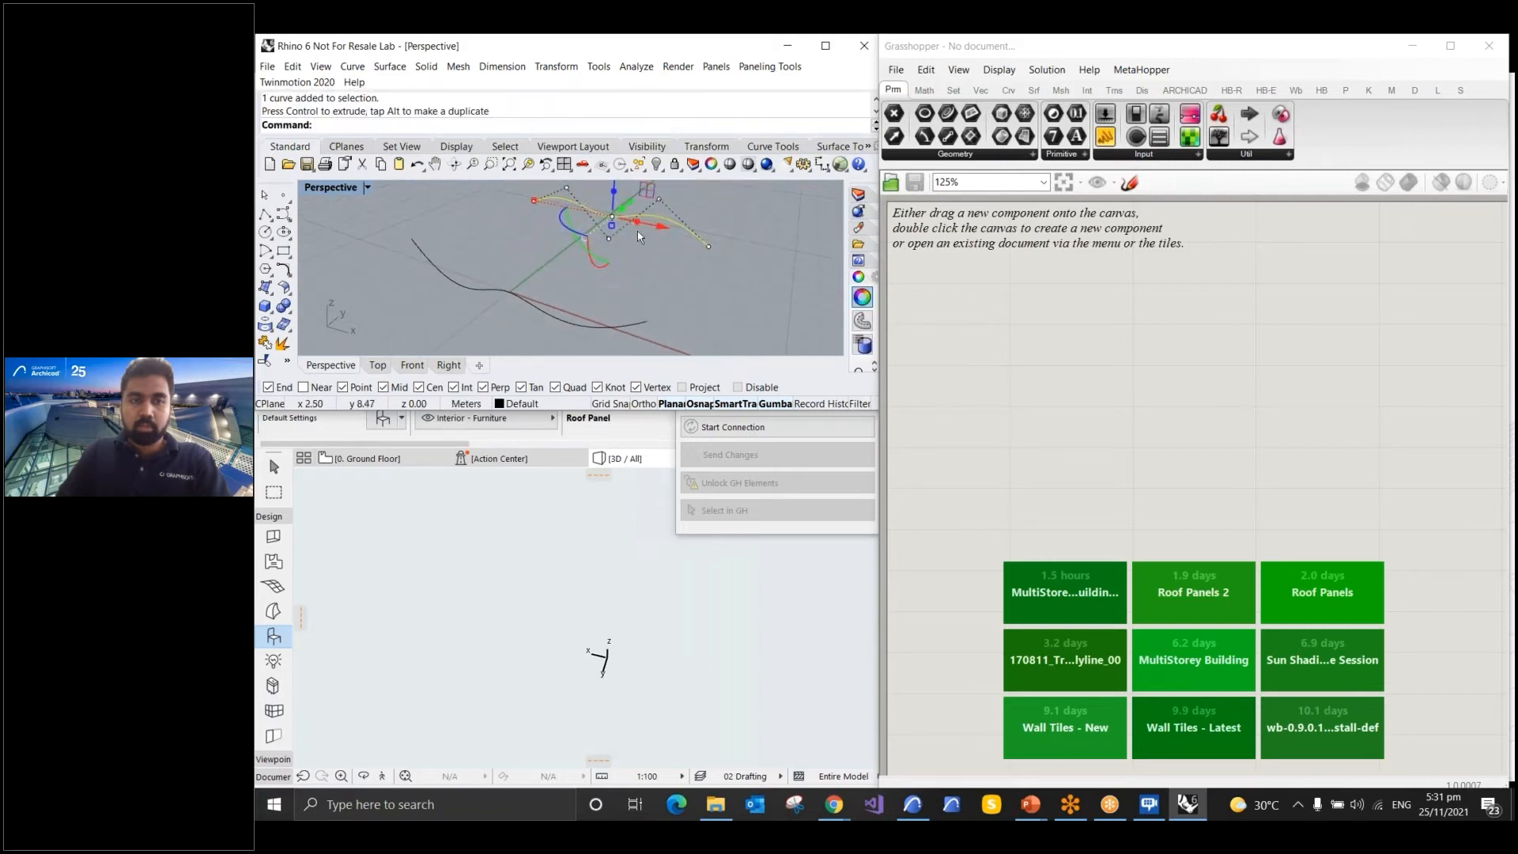
drag(629, 202, 624, 217)
click(647, 258)
right_drag(646, 264, 638, 211)
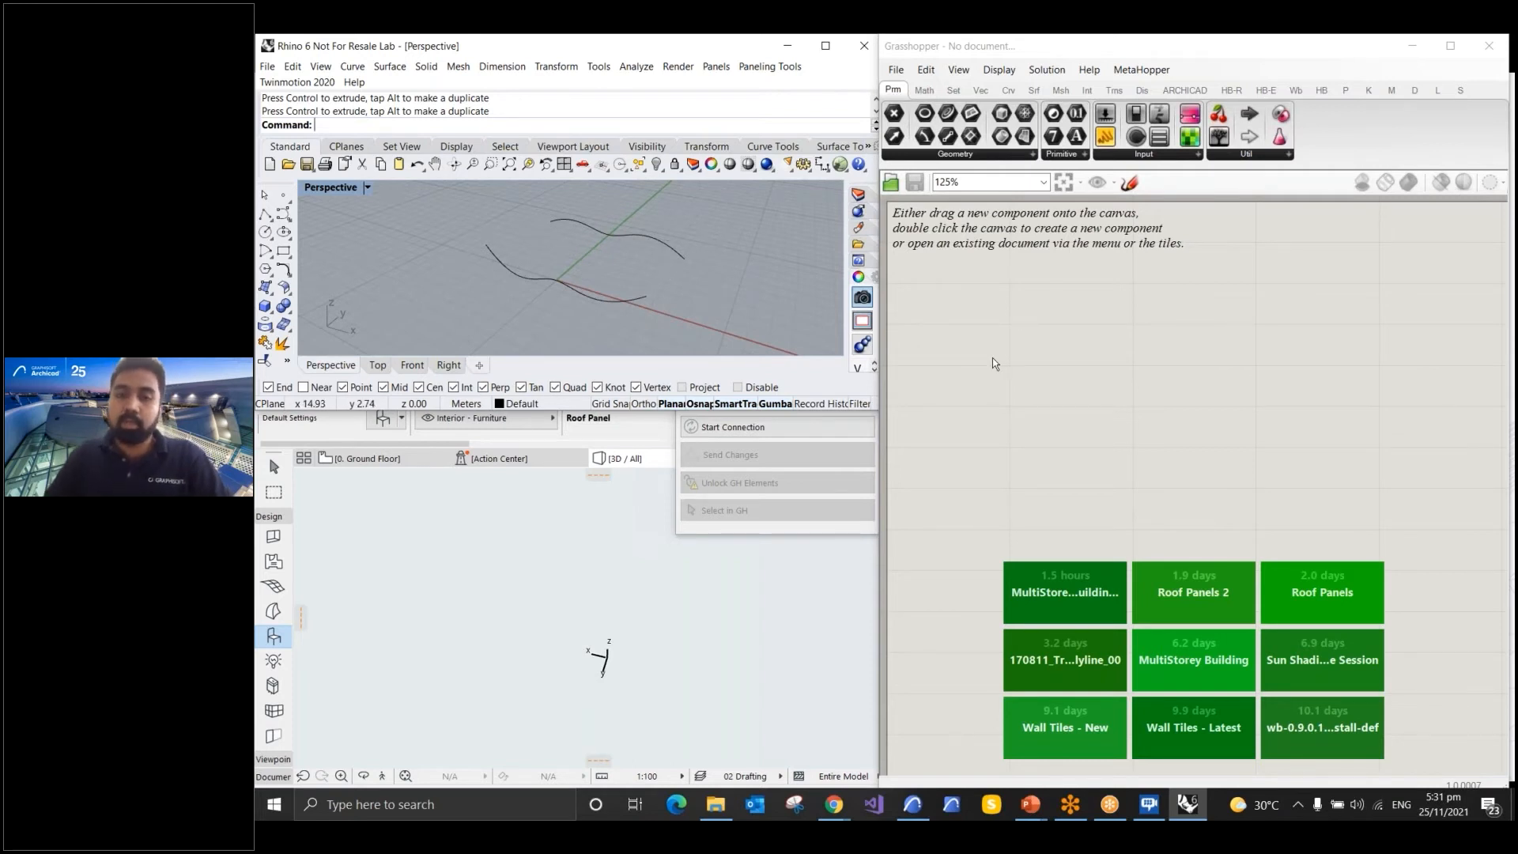
Switch to Grasshopper and place a Curve parameter in the upper part of the empty canvas
click(1094, 396)
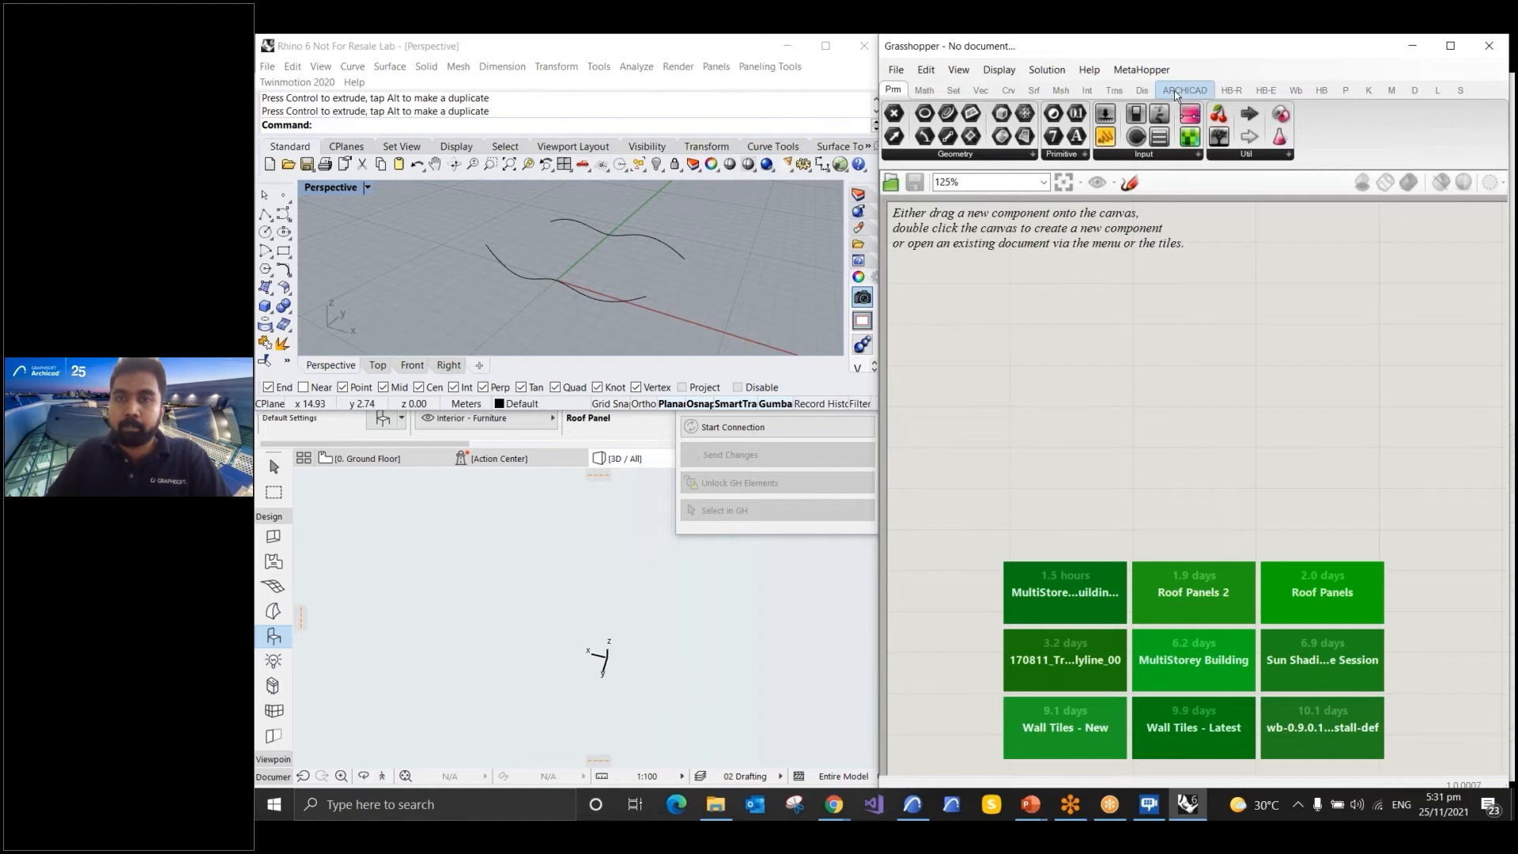
click(1347, 92)
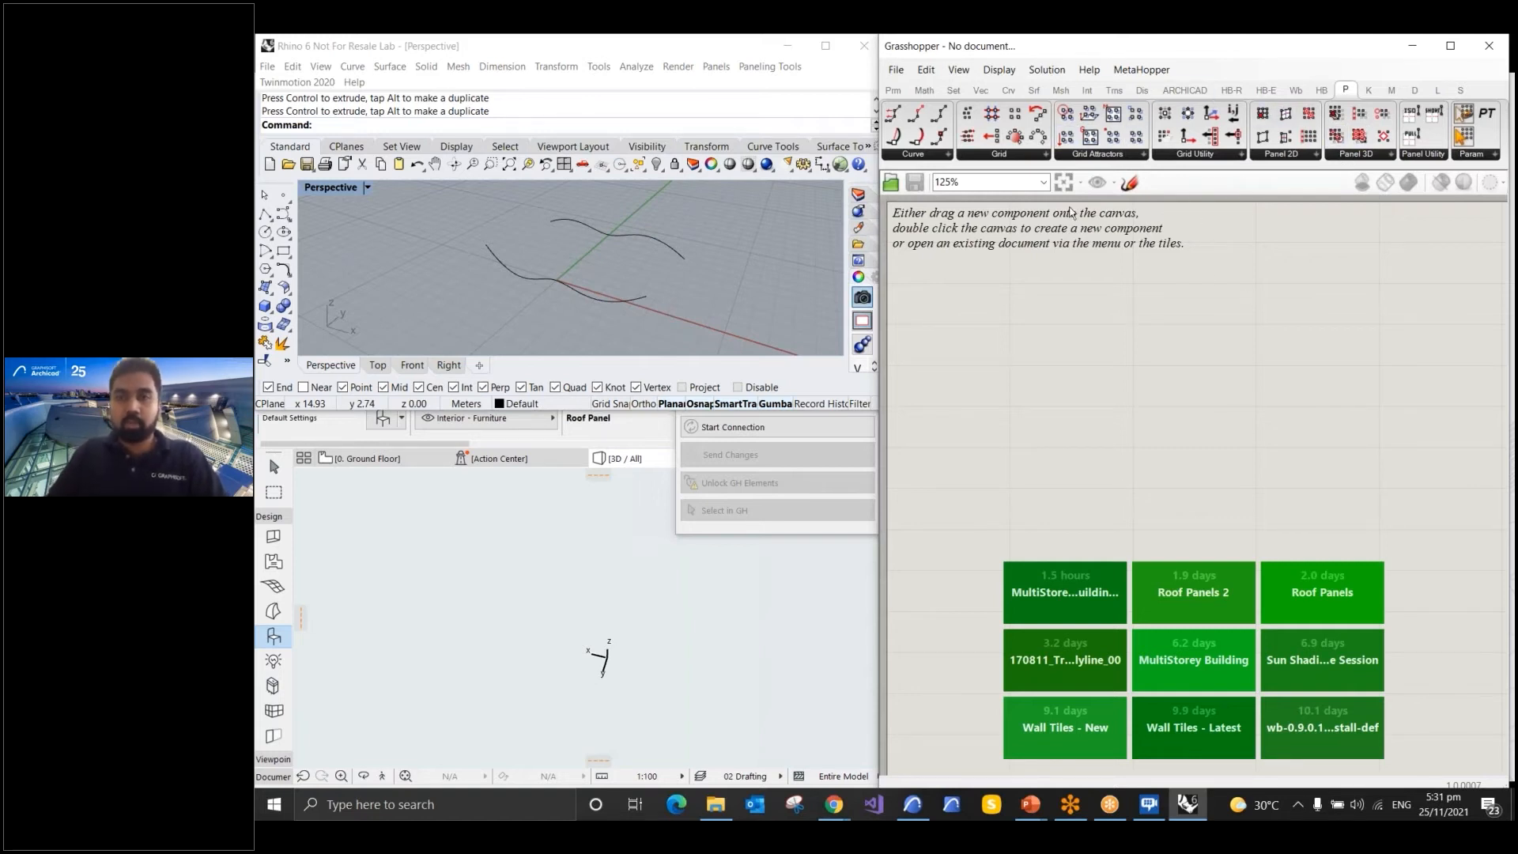
click(895, 91)
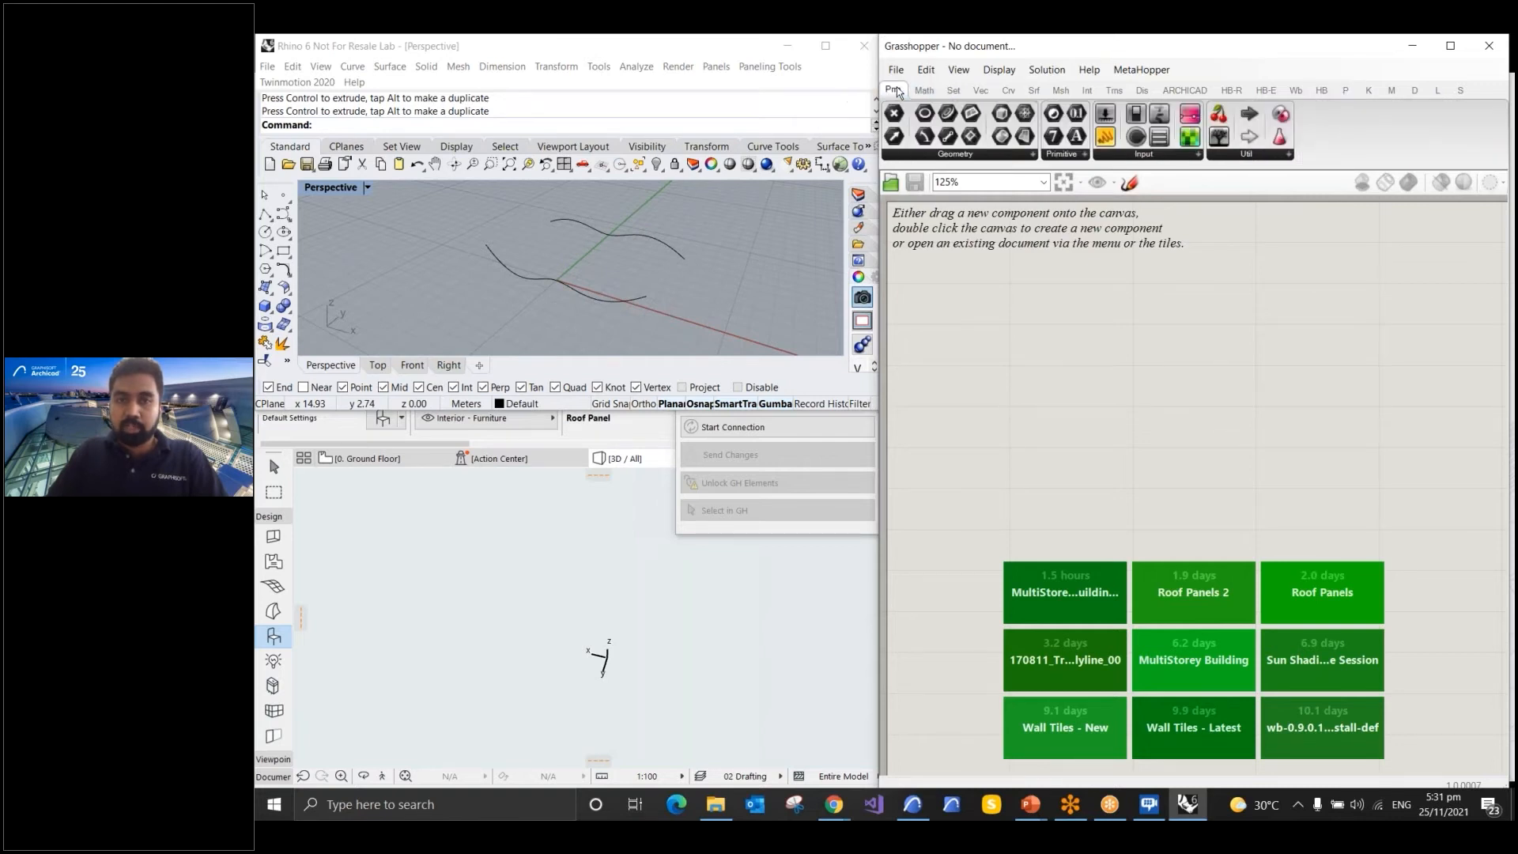
click(946, 117)
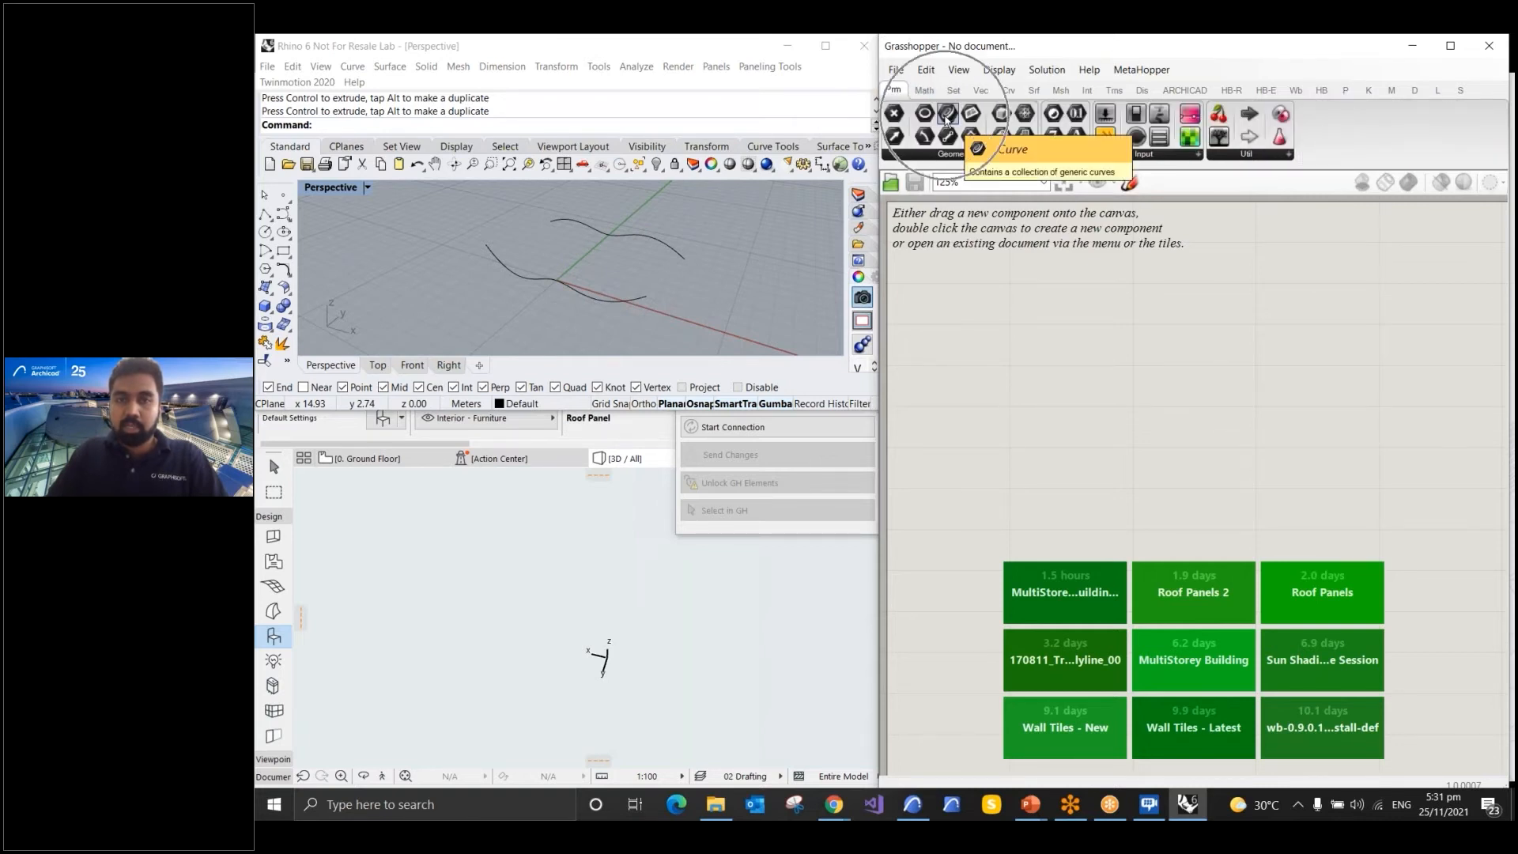
click(1052, 356)
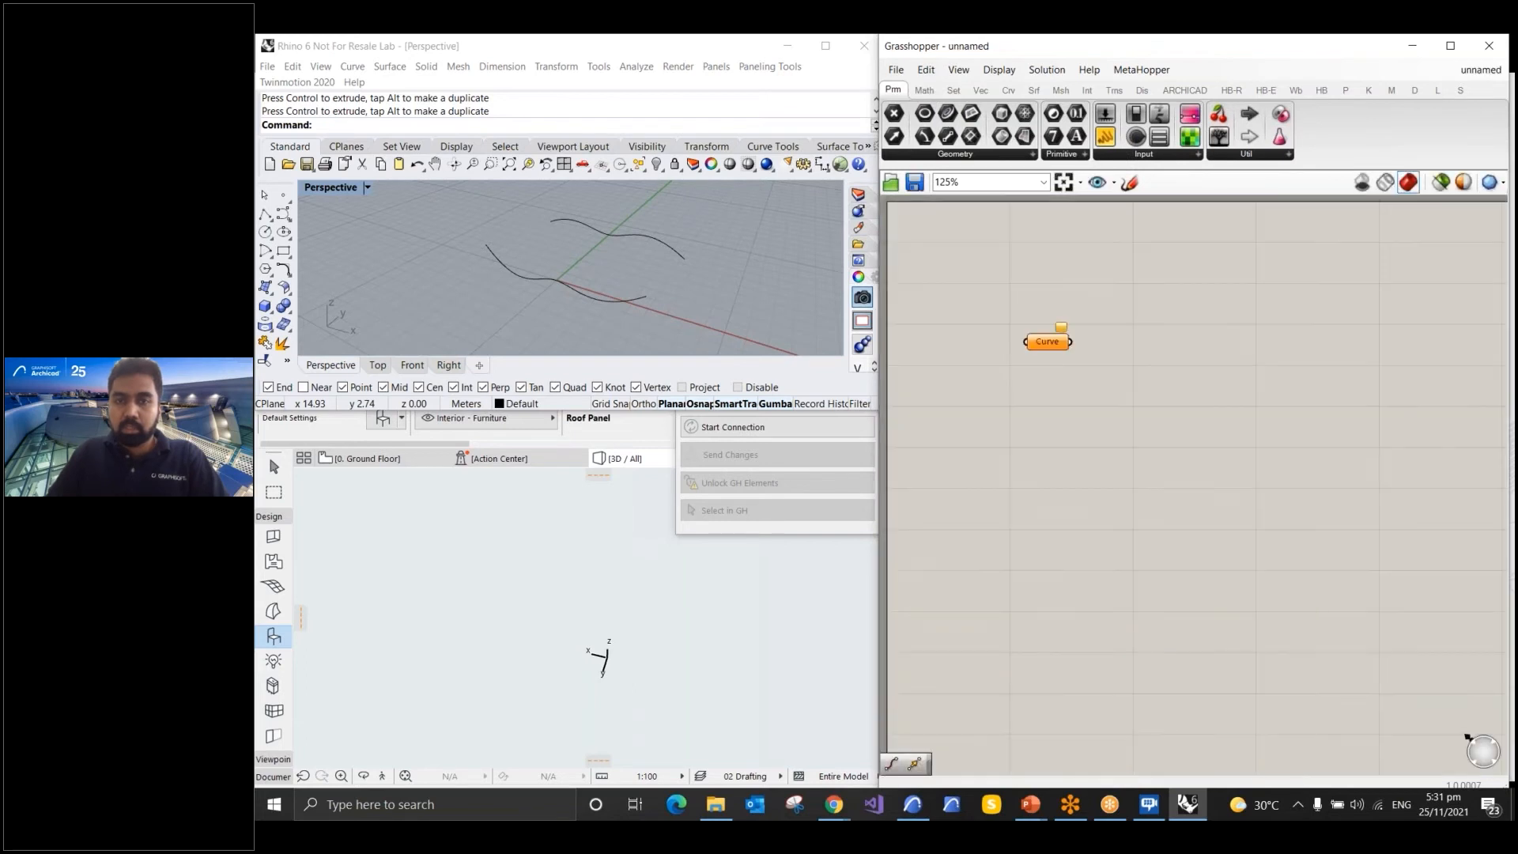
click(1057, 367)
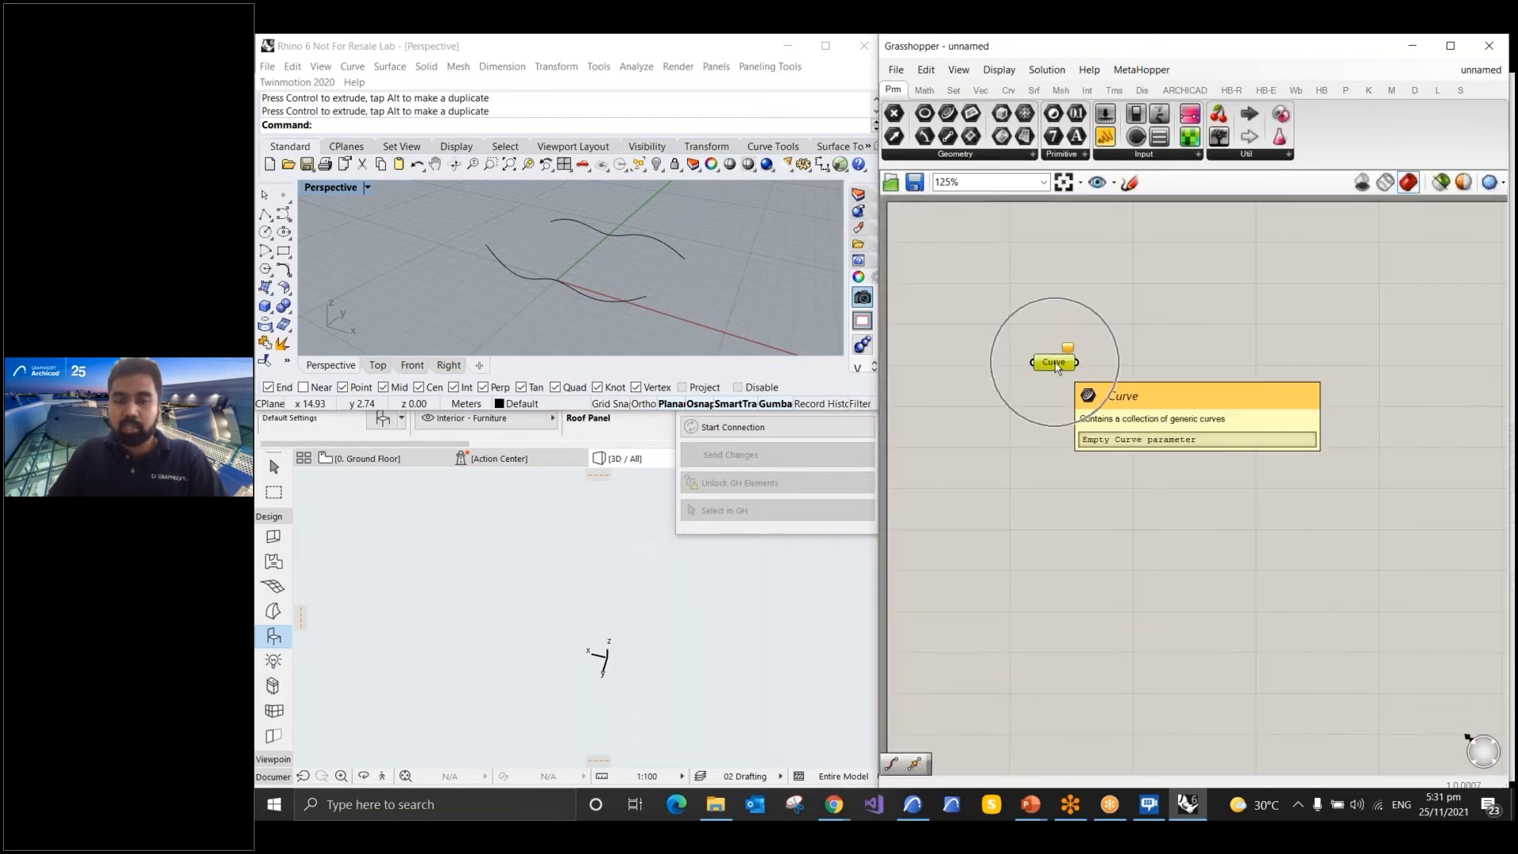
Reference both wavy Rhino curves in the Curve parameter as multiple curves, and deselect the parameter
right_click(1056, 367)
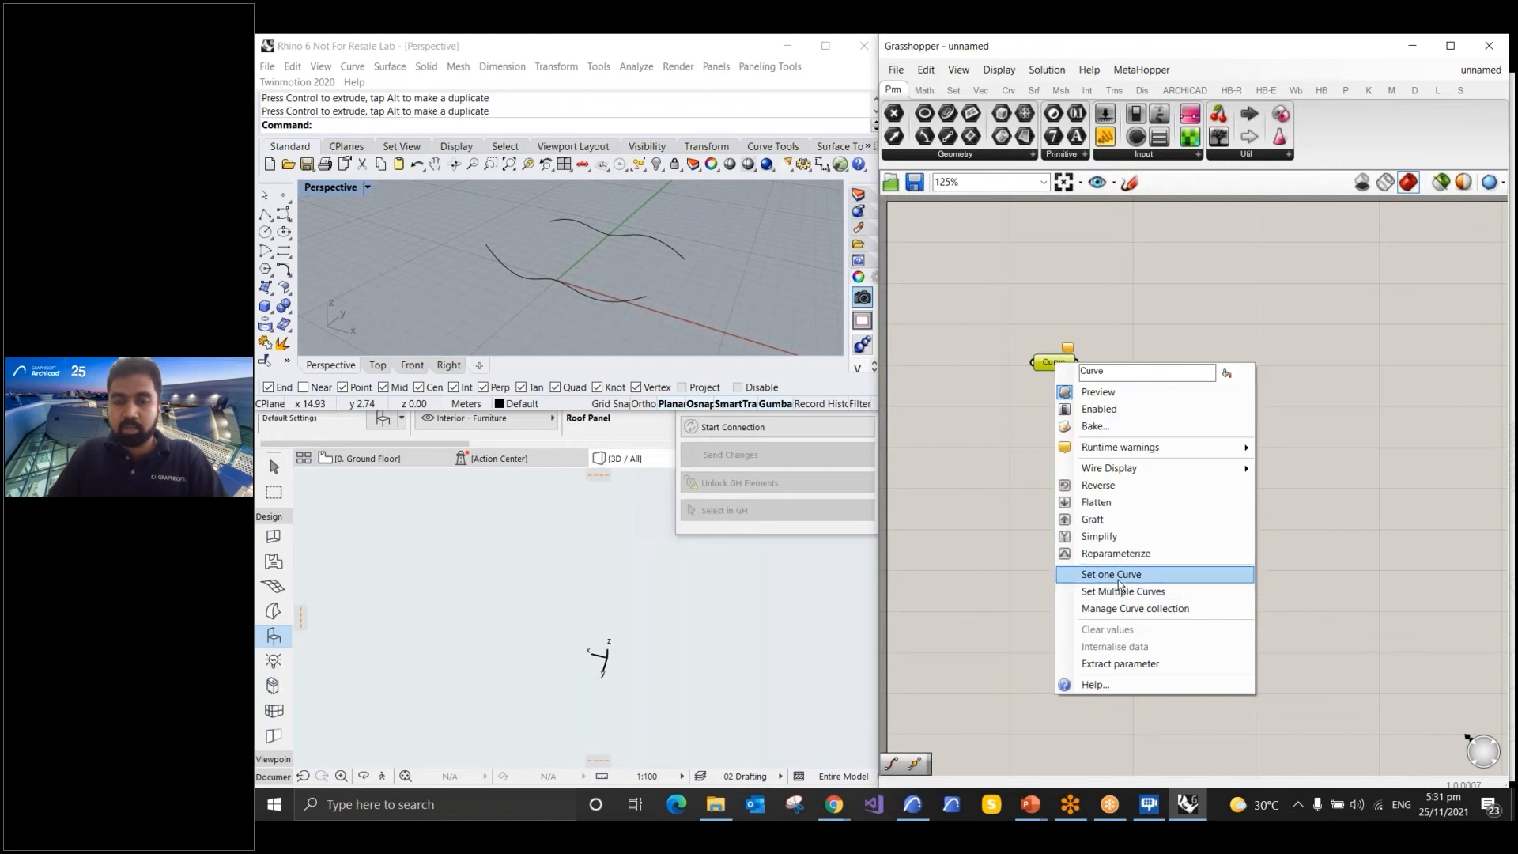
click(1117, 577)
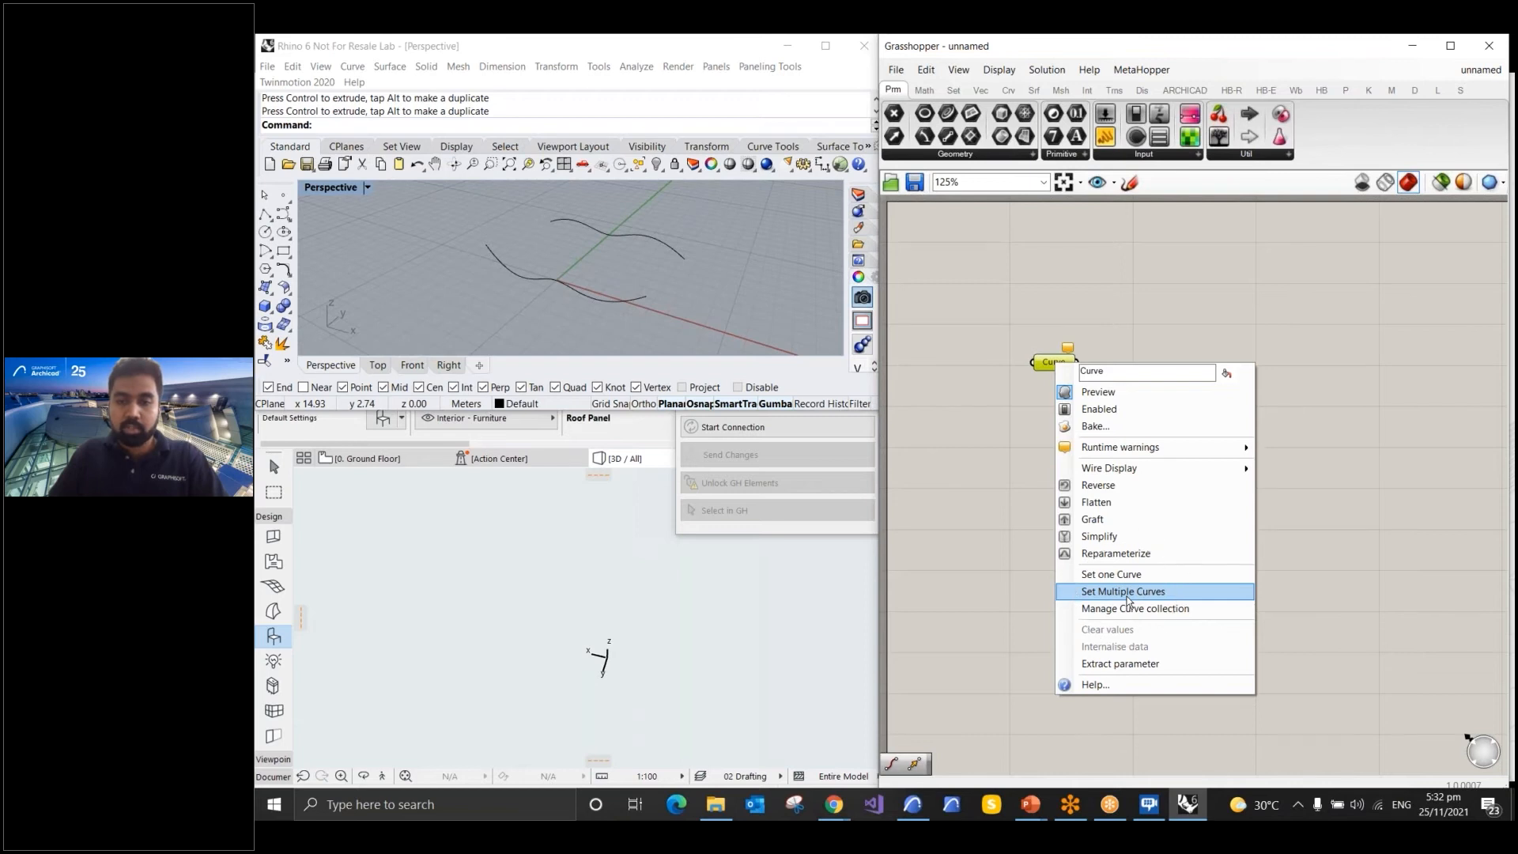
click(1126, 599)
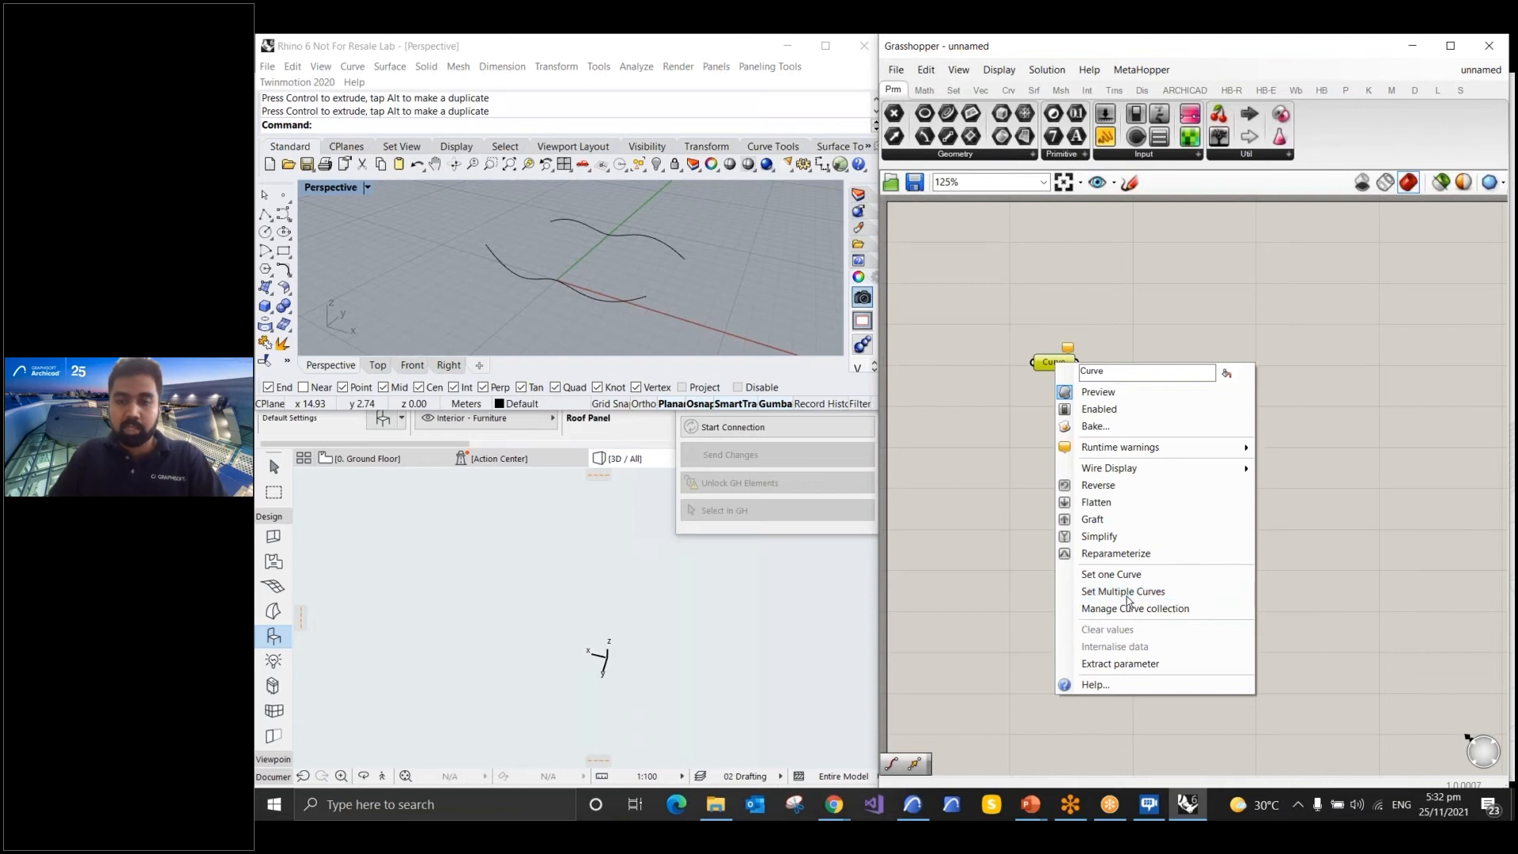
click(512, 276)
click(586, 230)
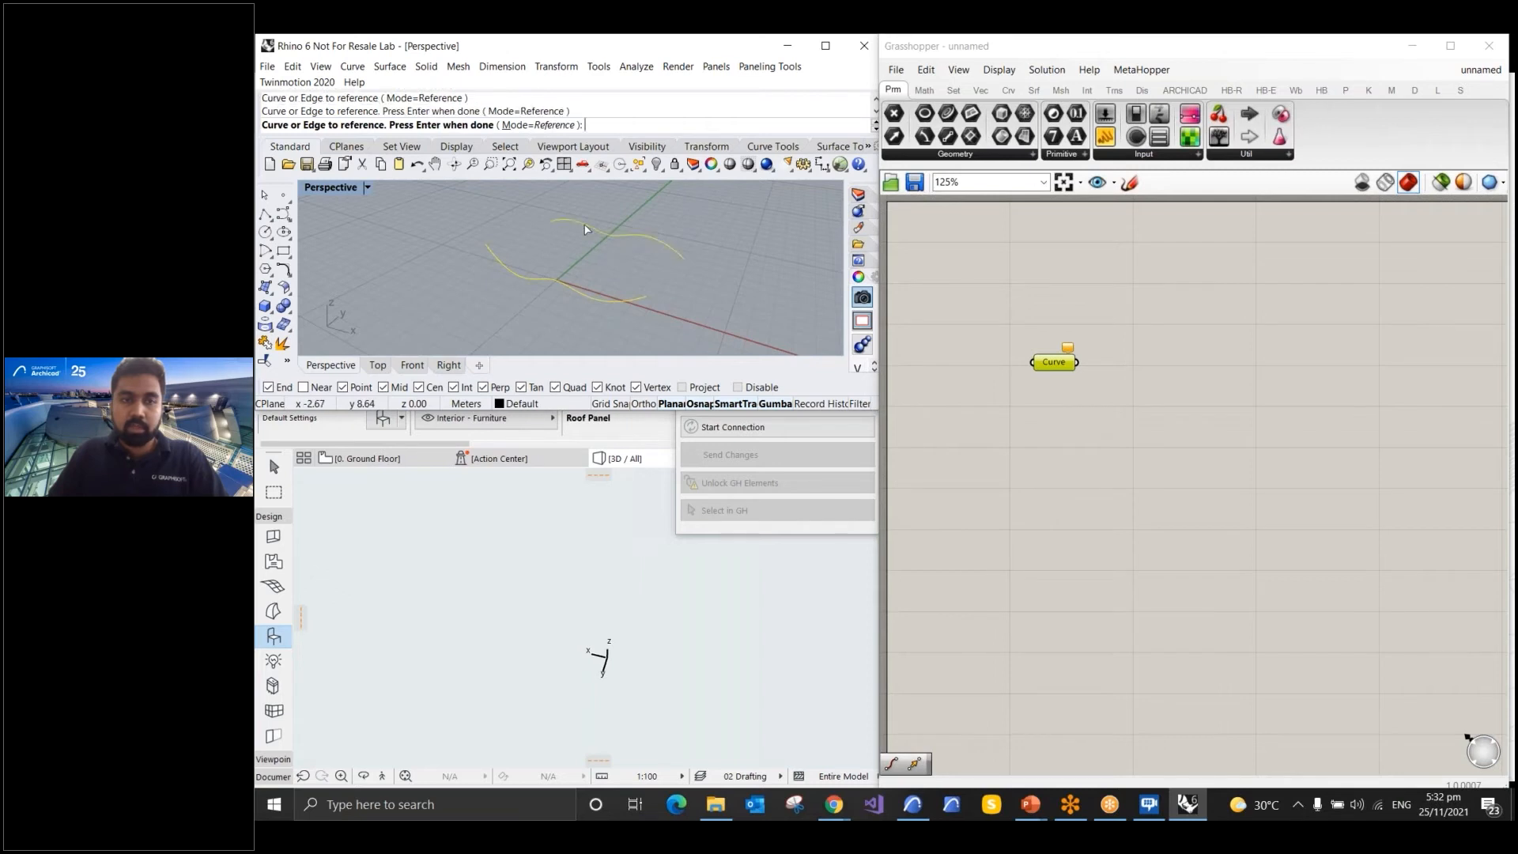
key(Return)
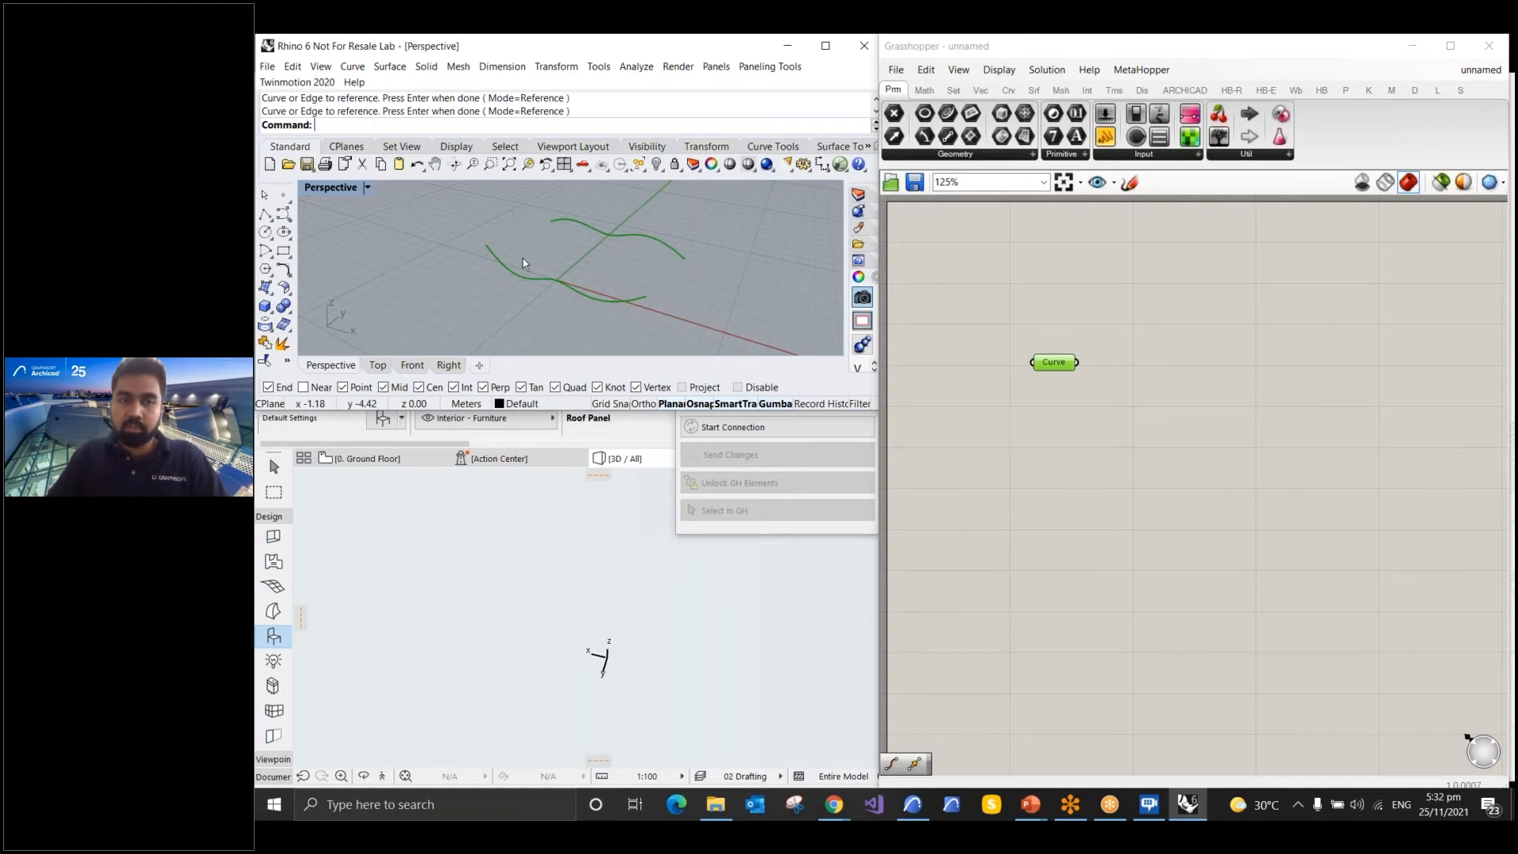
click(1086, 414)
click(1059, 362)
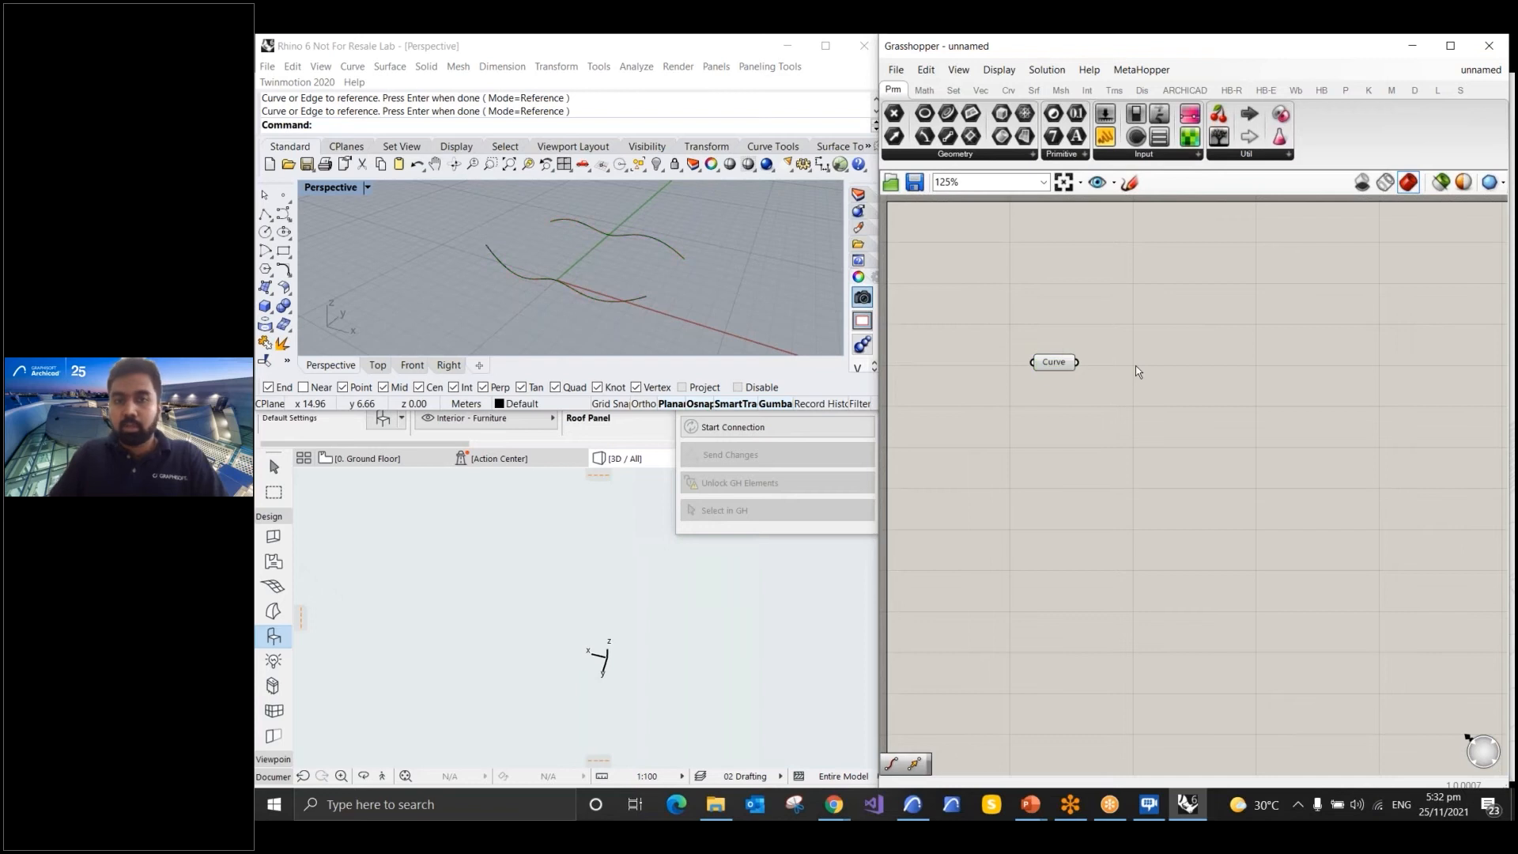
Add a Loft component beside the Curve parameter and feed the Curve output into its Curves input
scroll(1137, 370, up, 2)
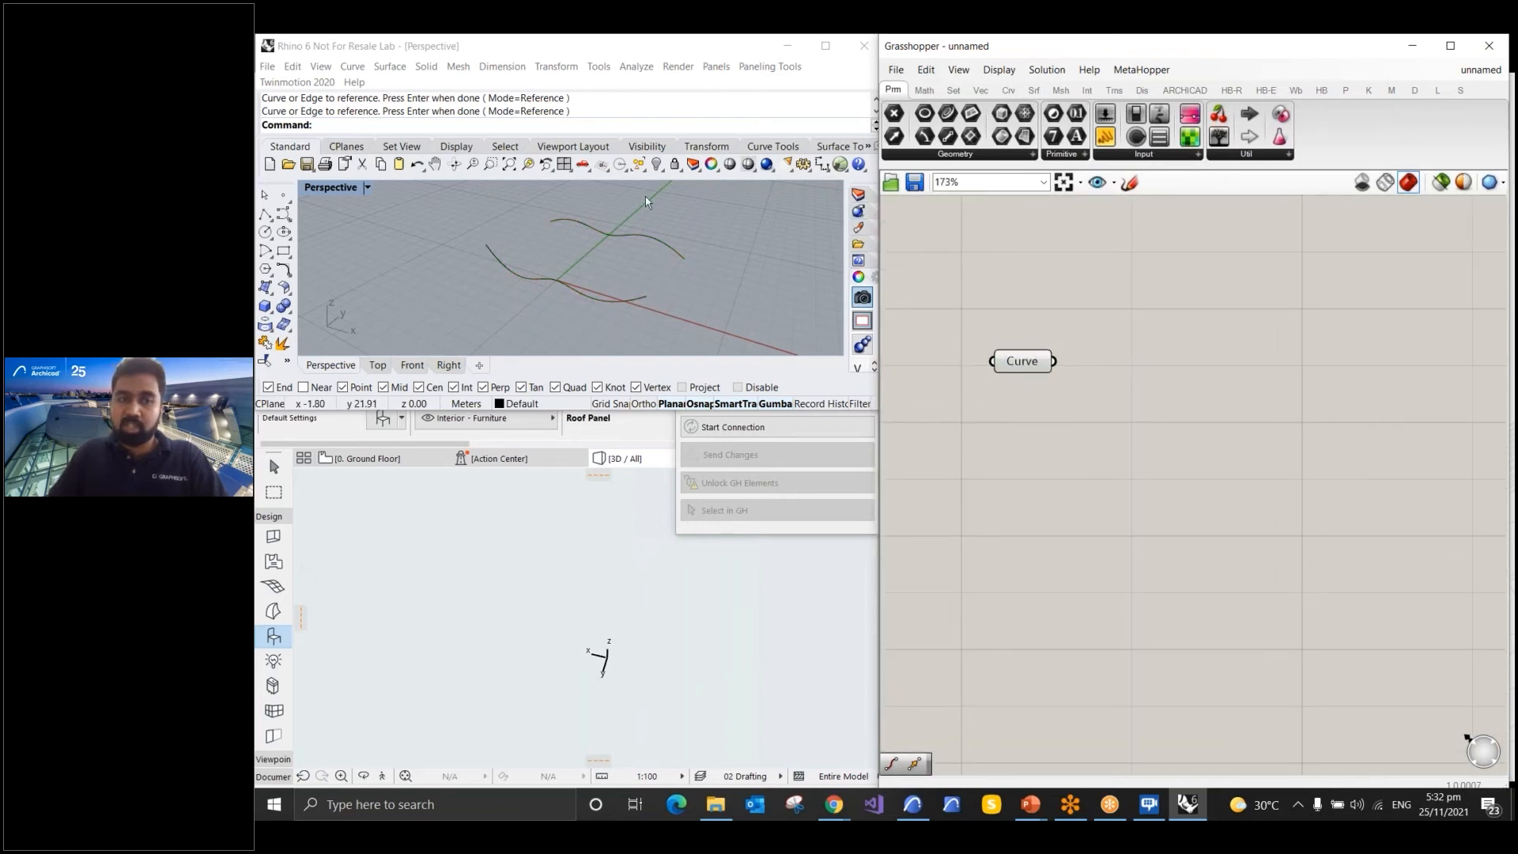
double_click(1222, 325)
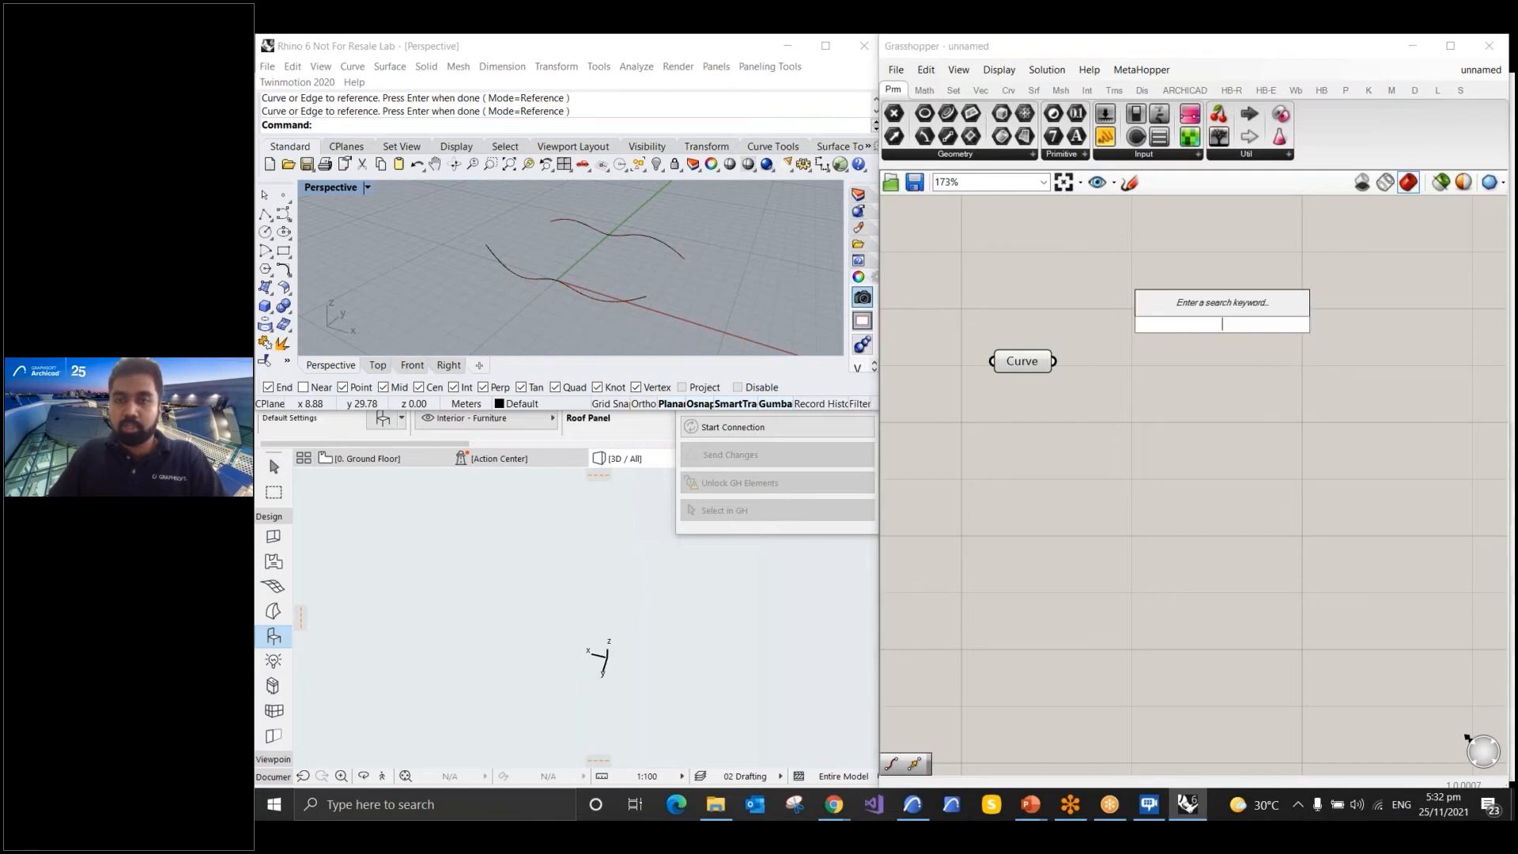
text(Loft)
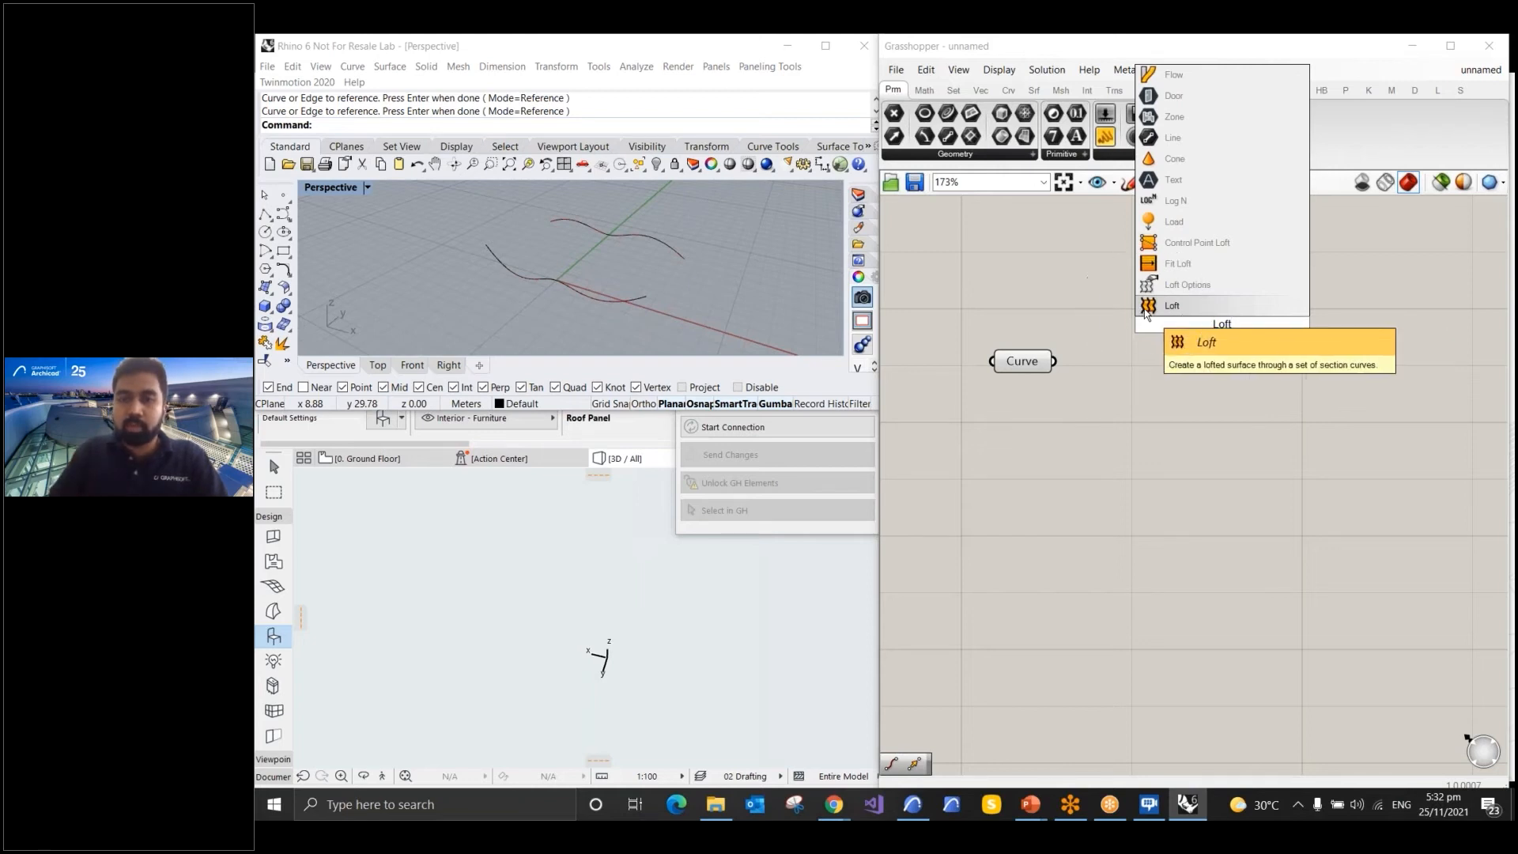
click(1147, 308)
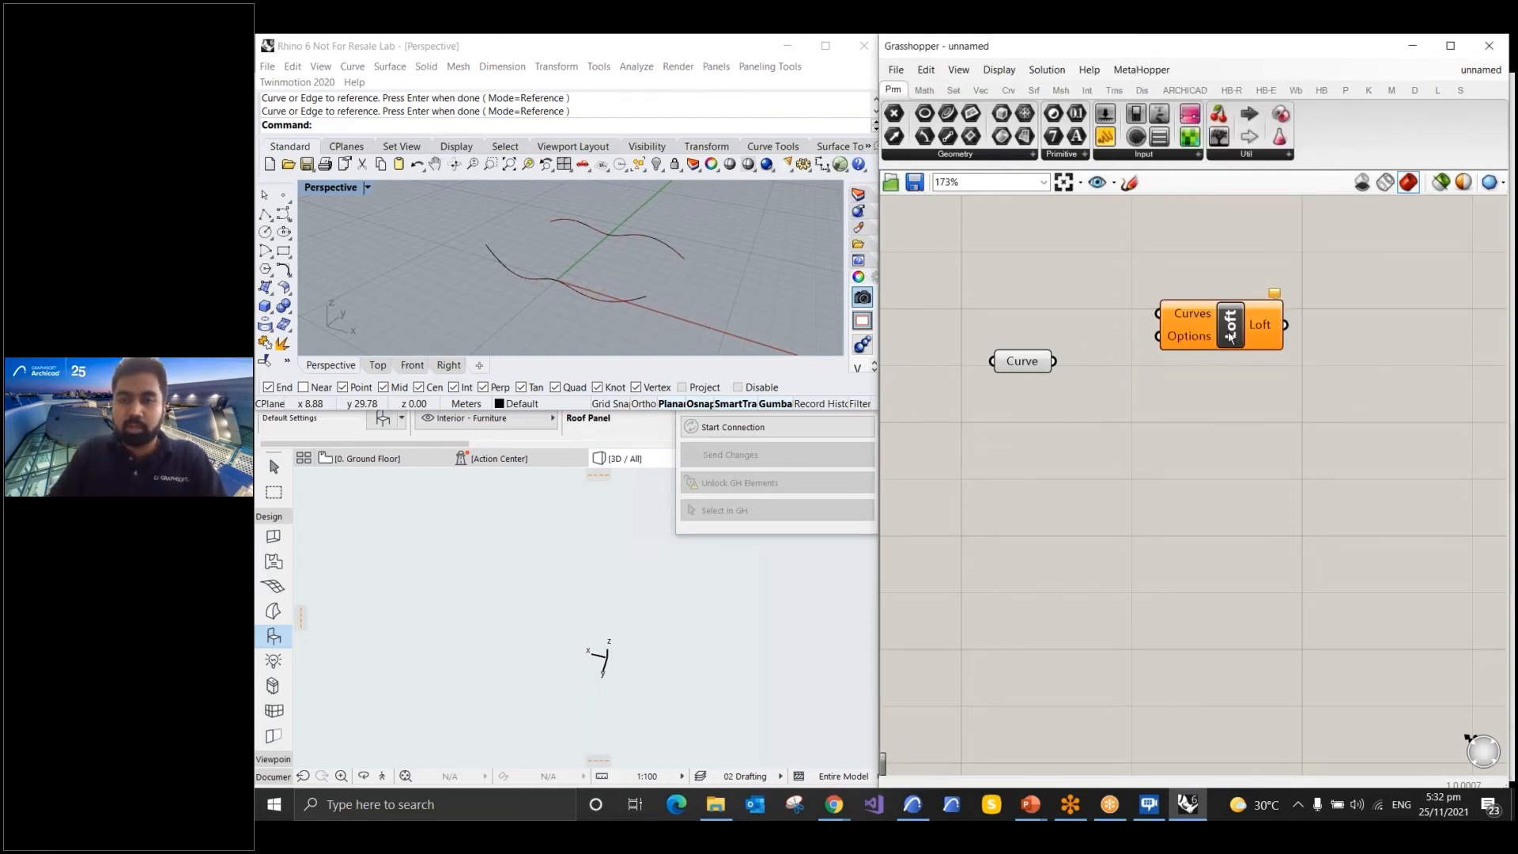
drag(1230, 336, 1228, 352)
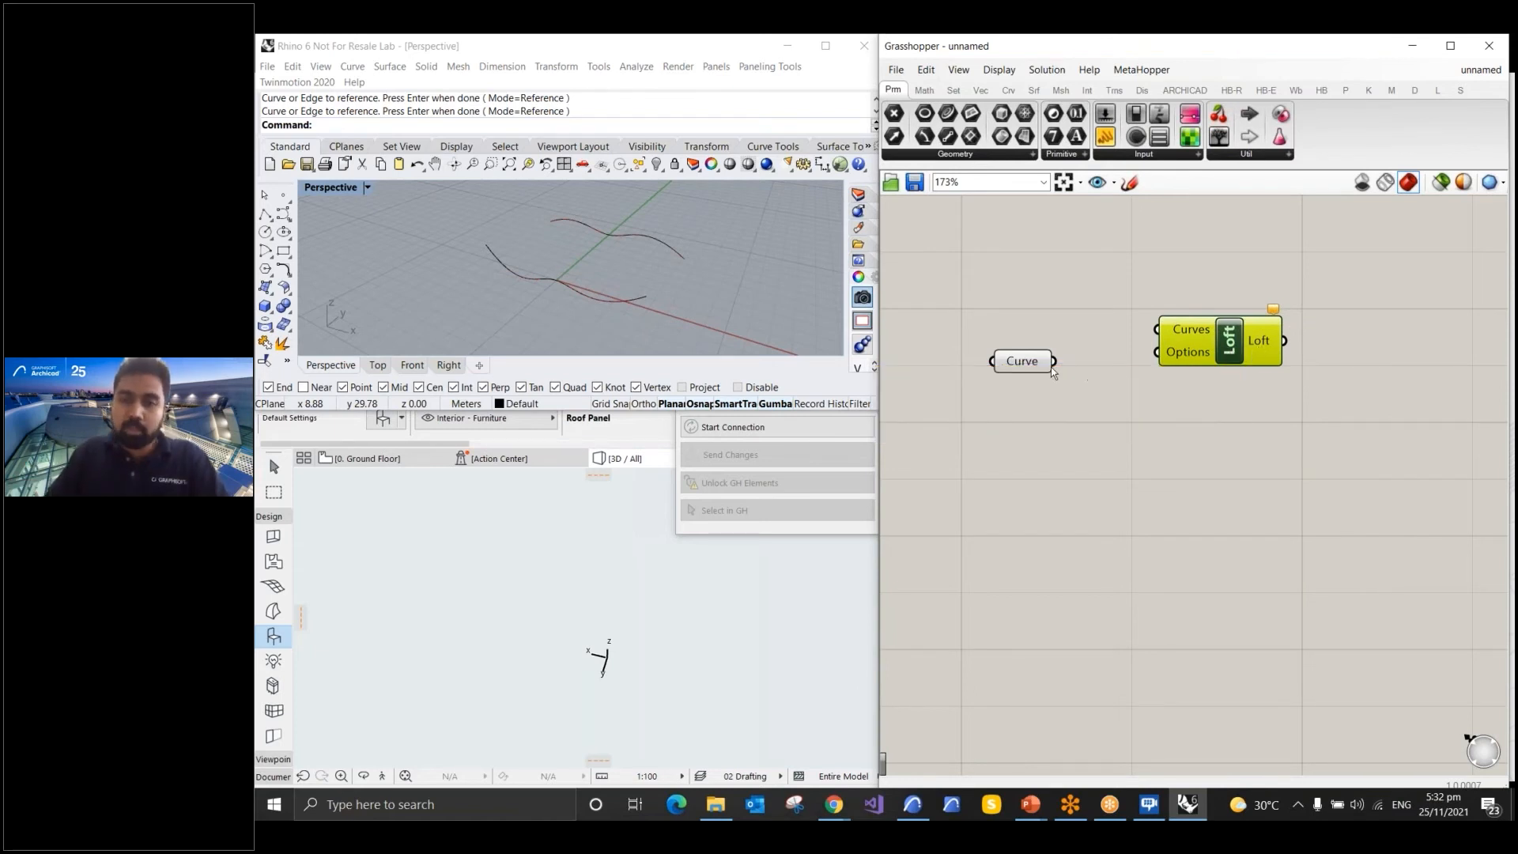
drag(1056, 364, 1157, 331)
mouse_move(551, 235)
right_down()
mouse_move(612, 293)
mouse_move(739, 227)
mouse_move(675, 217)
mouse_move(727, 293)
mouse_move(759, 249)
mouse_move(603, 288)
mouse_move(513, 269)
mouse_move(759, 246)
mouse_move(535, 276)
mouse_move(703, 260)
mouse_move(798, 292)
right_up()
scroll(952, 320, down, 2)
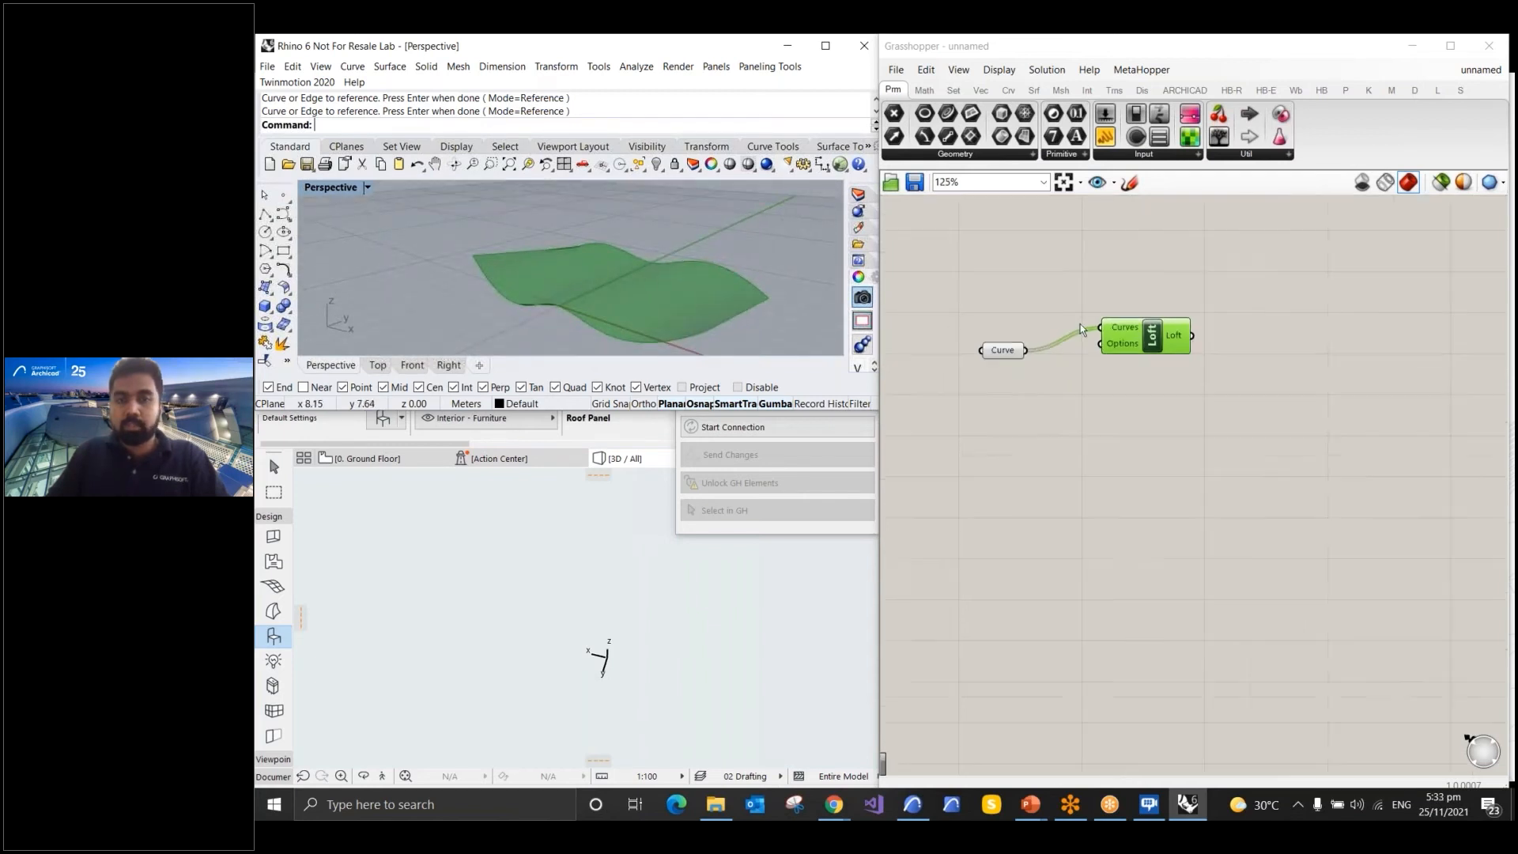
drag(1152, 334, 1110, 357)
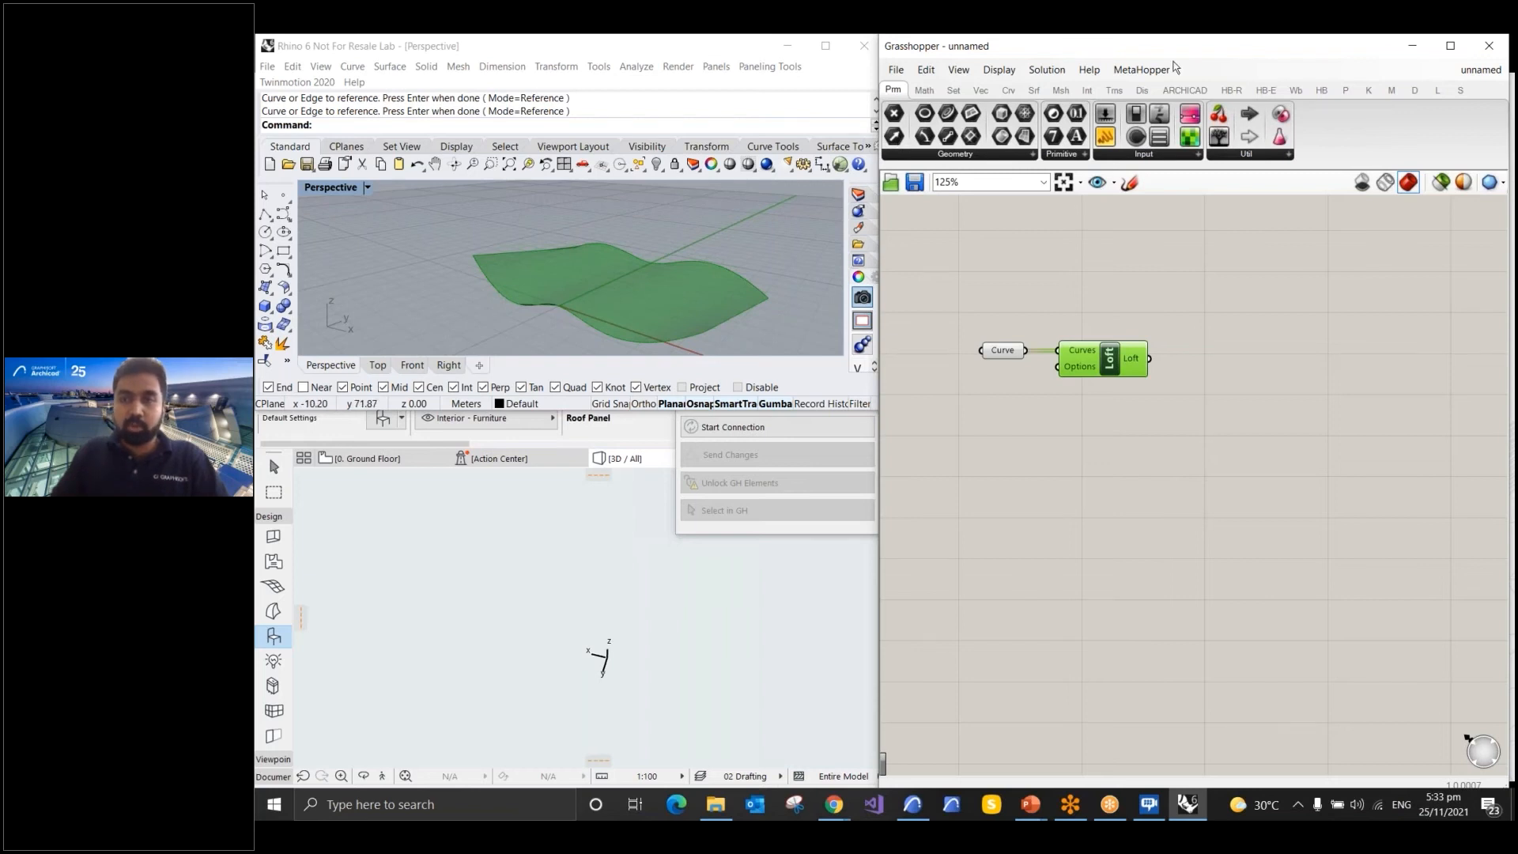
Add a PanelingTools Surface Domain Number component after the Loft and connect the Loft output to its Surface input
click(1345, 91)
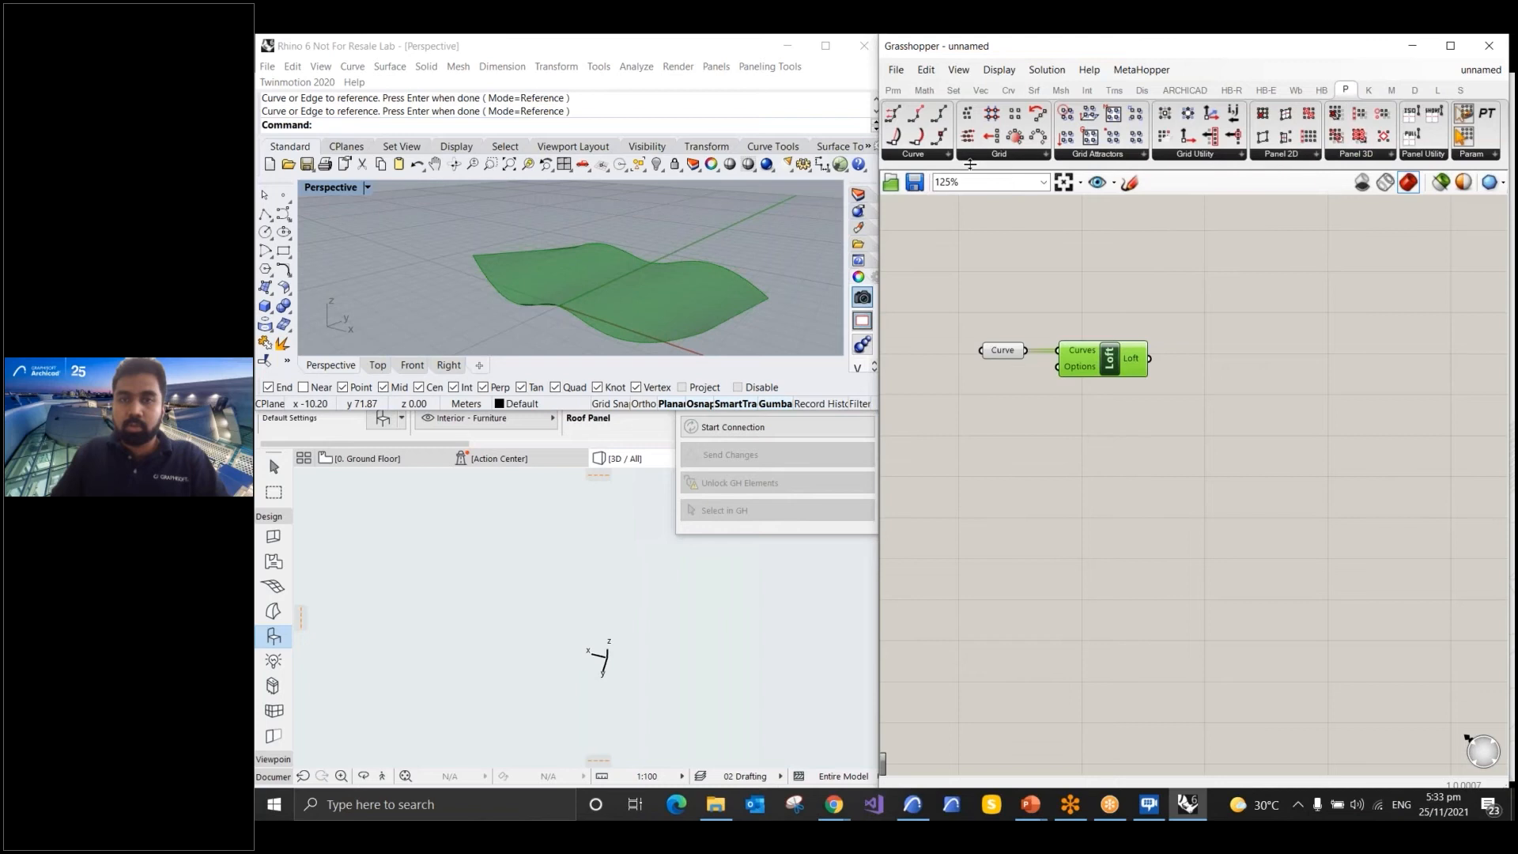
click(1025, 155)
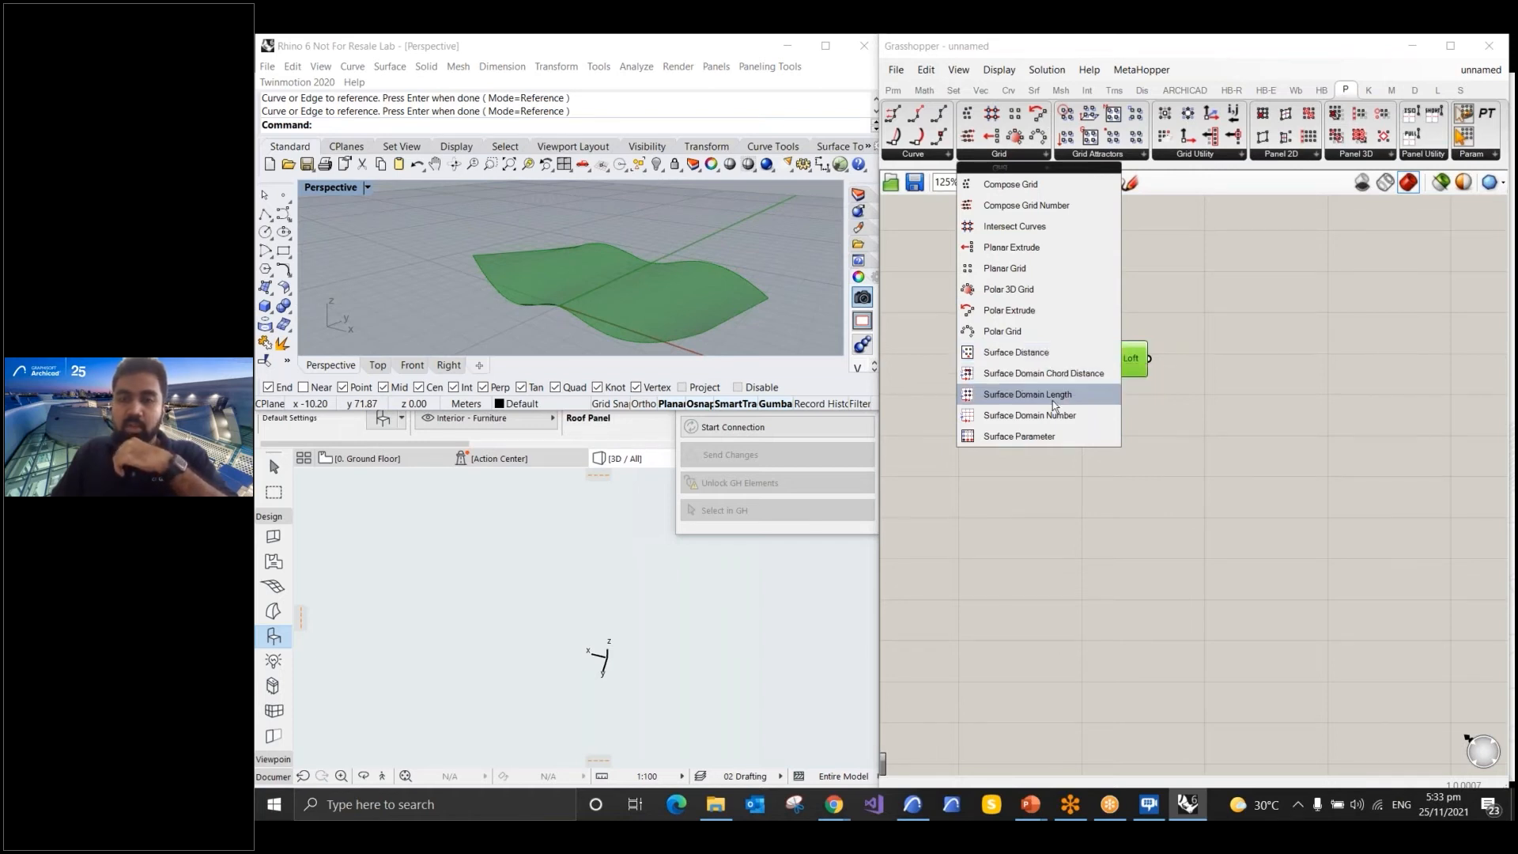
click(994, 419)
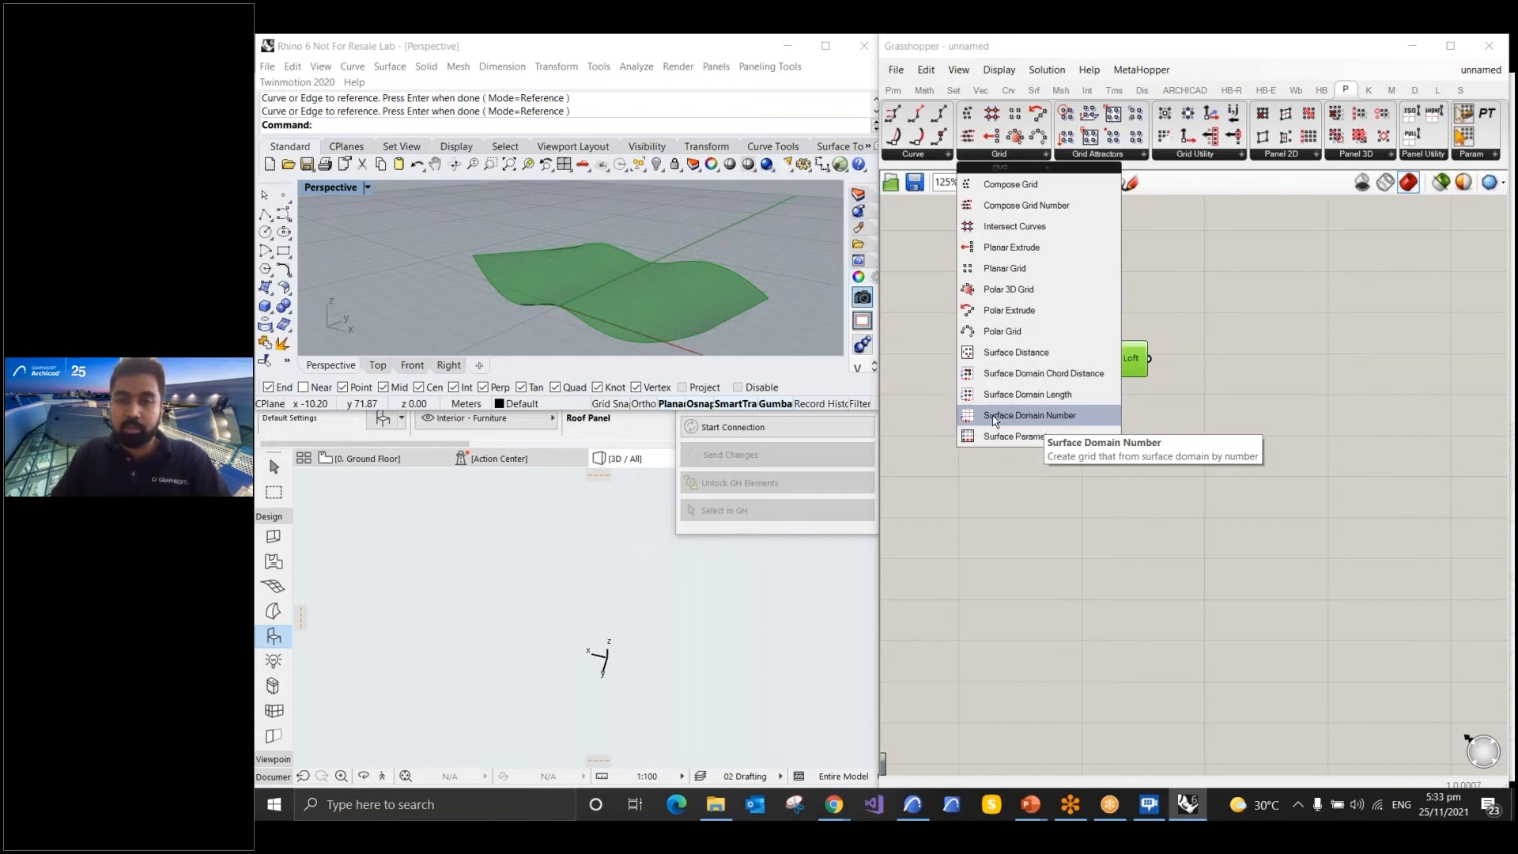
drag(1019, 419, 1264, 412)
drag(1151, 361, 1217, 363)
click(1180, 419)
click(1262, 423)
right_drag(739, 255, 553, 213)
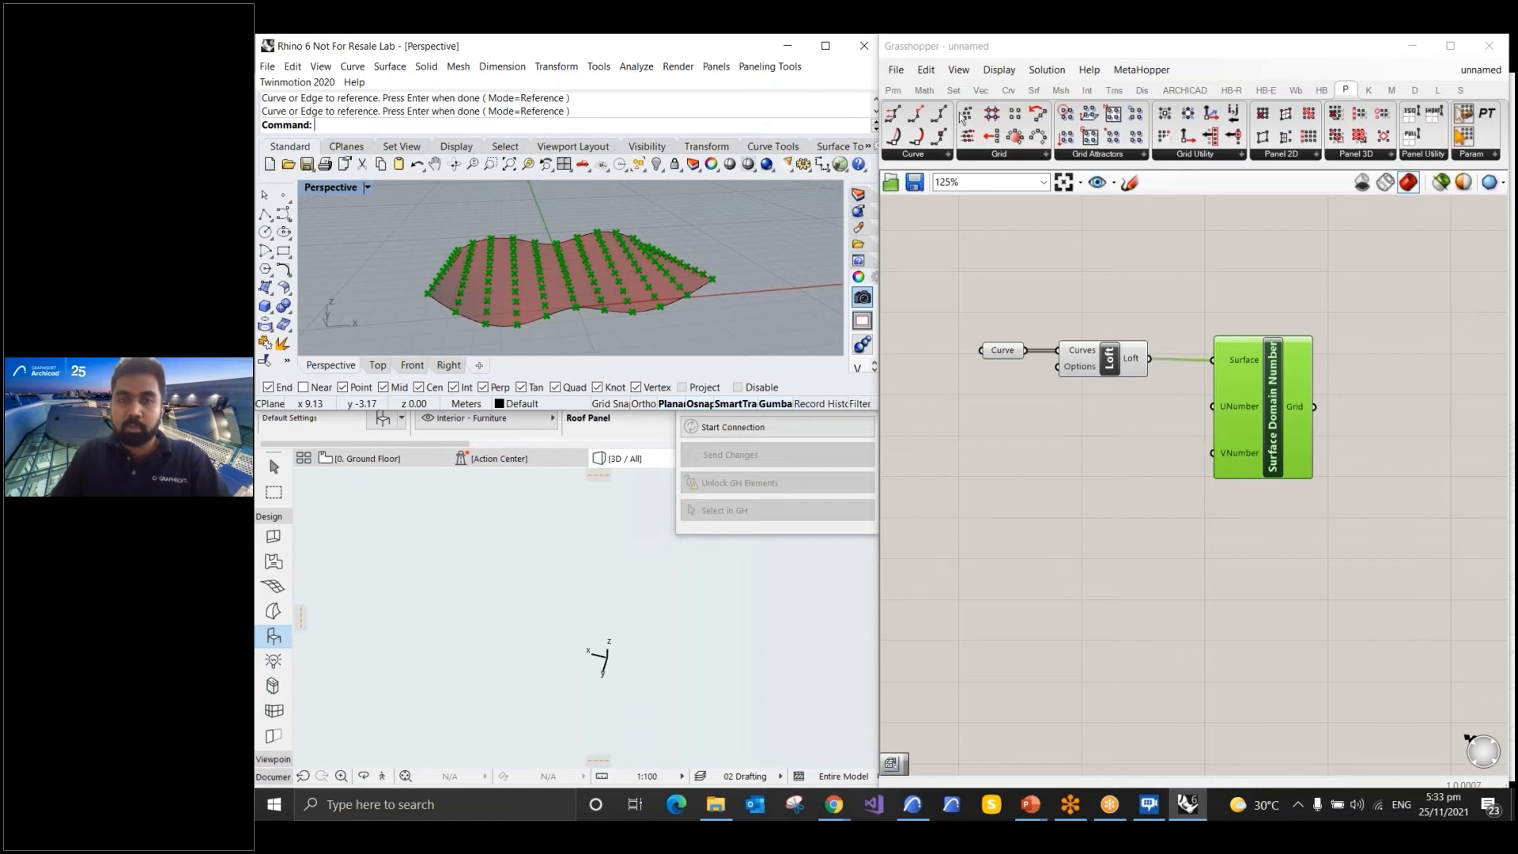
Place a Number Slider on the canvas below the Curve parameter and Loft component
click(893, 90)
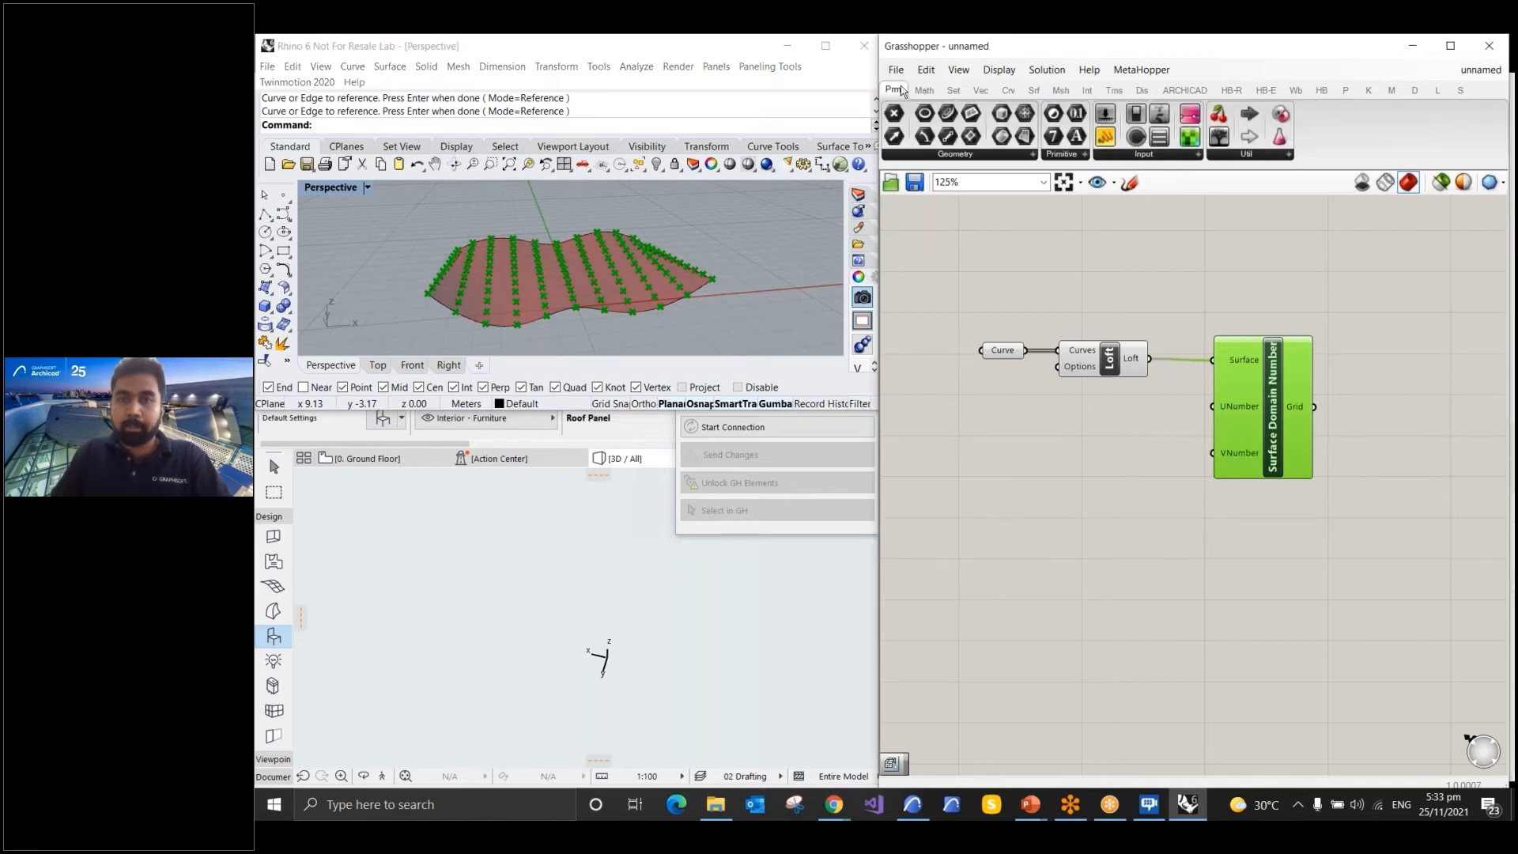
click(1105, 118)
click(1106, 120)
click(997, 440)
click(956, 442)
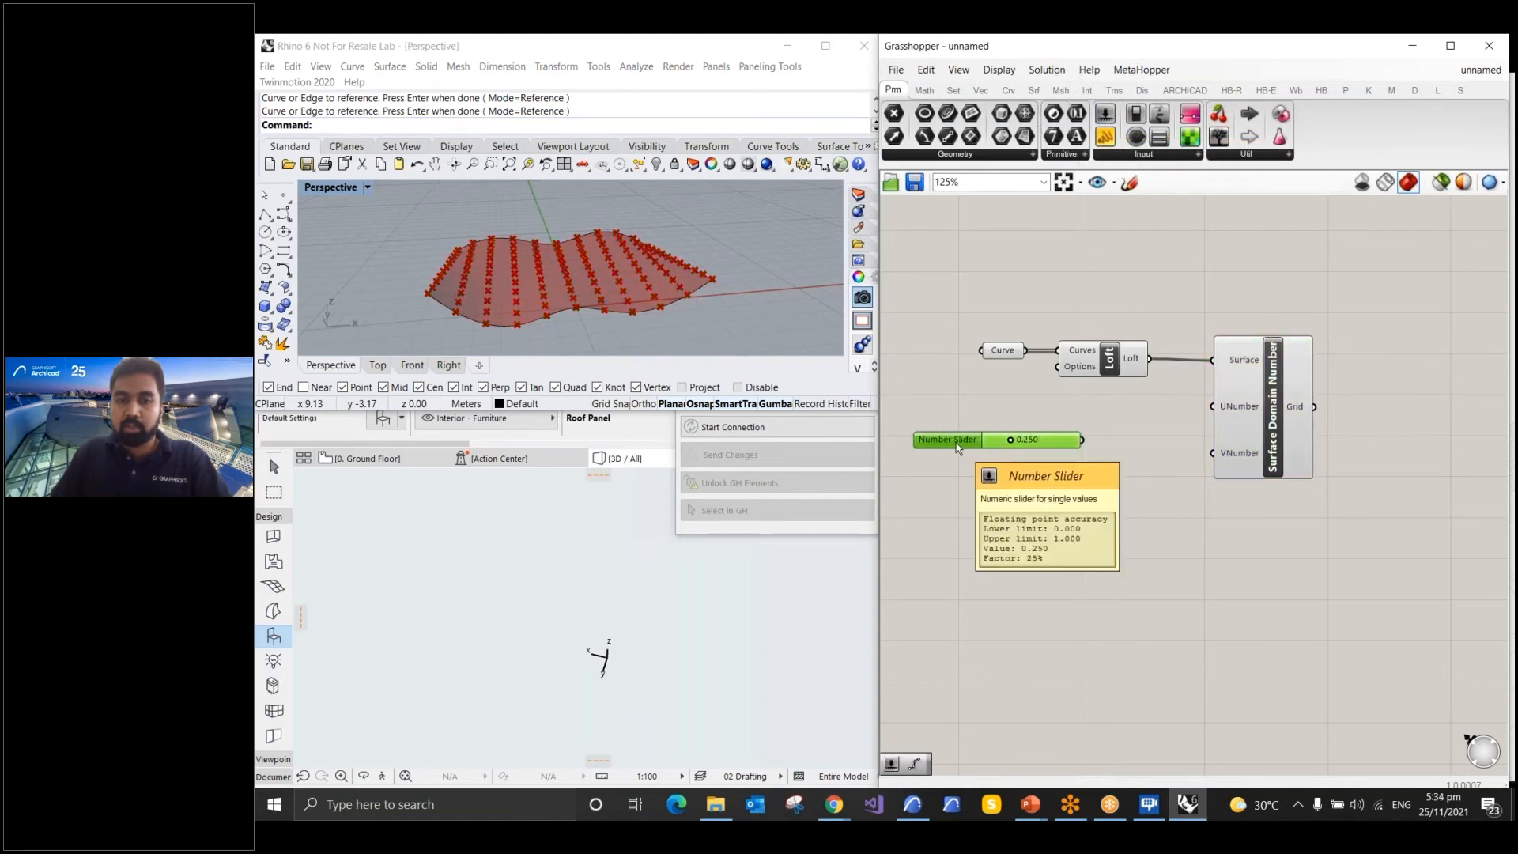
Set the new slider to integer numbers and name it "# of divisions"
double_click(956, 442)
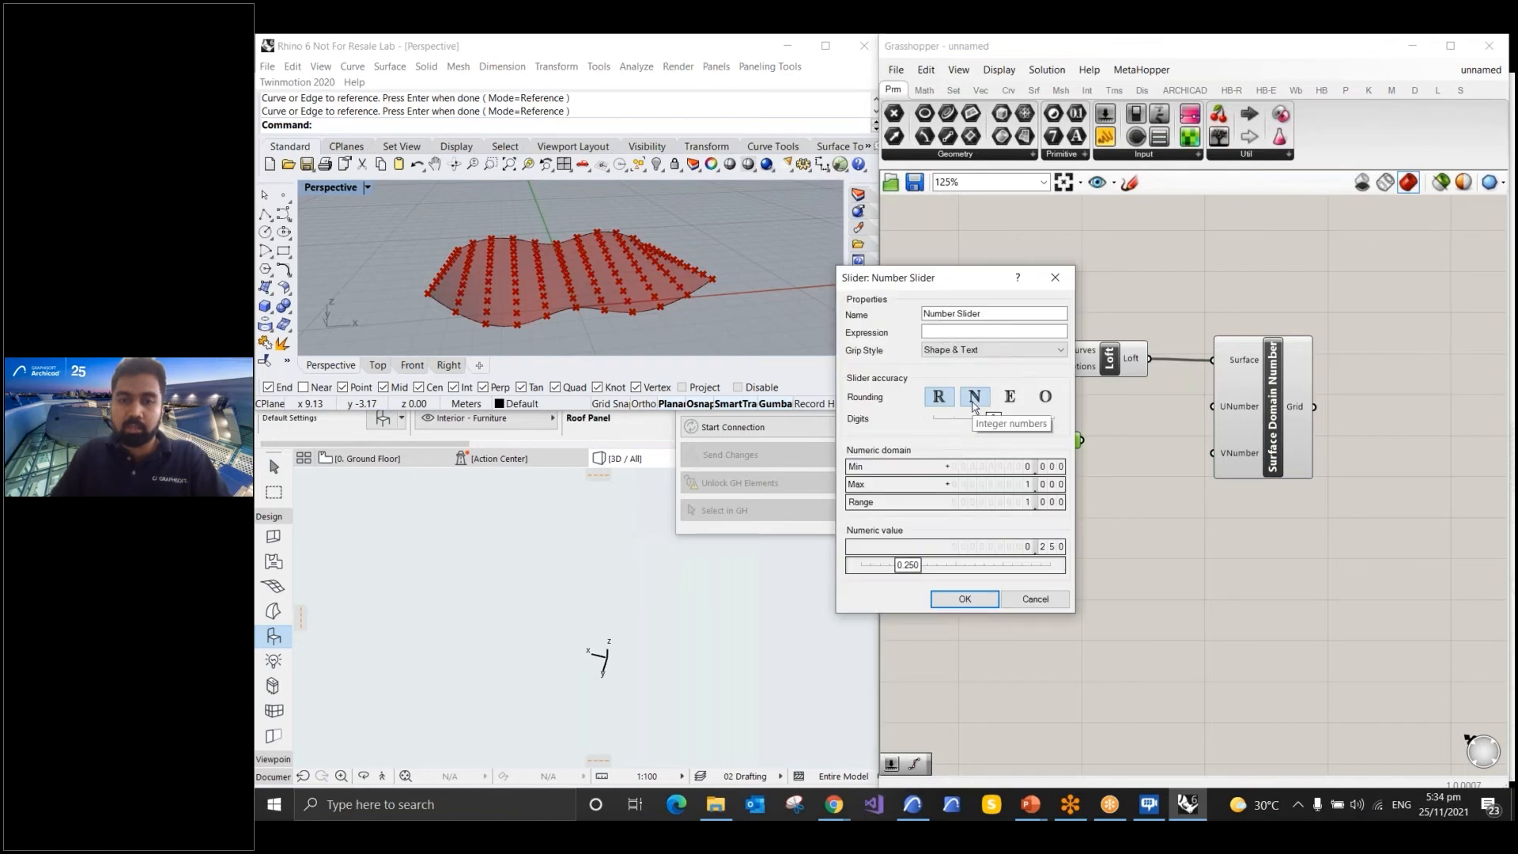
key(ctrl)
key(ctrl)
key(ctrl)
key(ctrl)
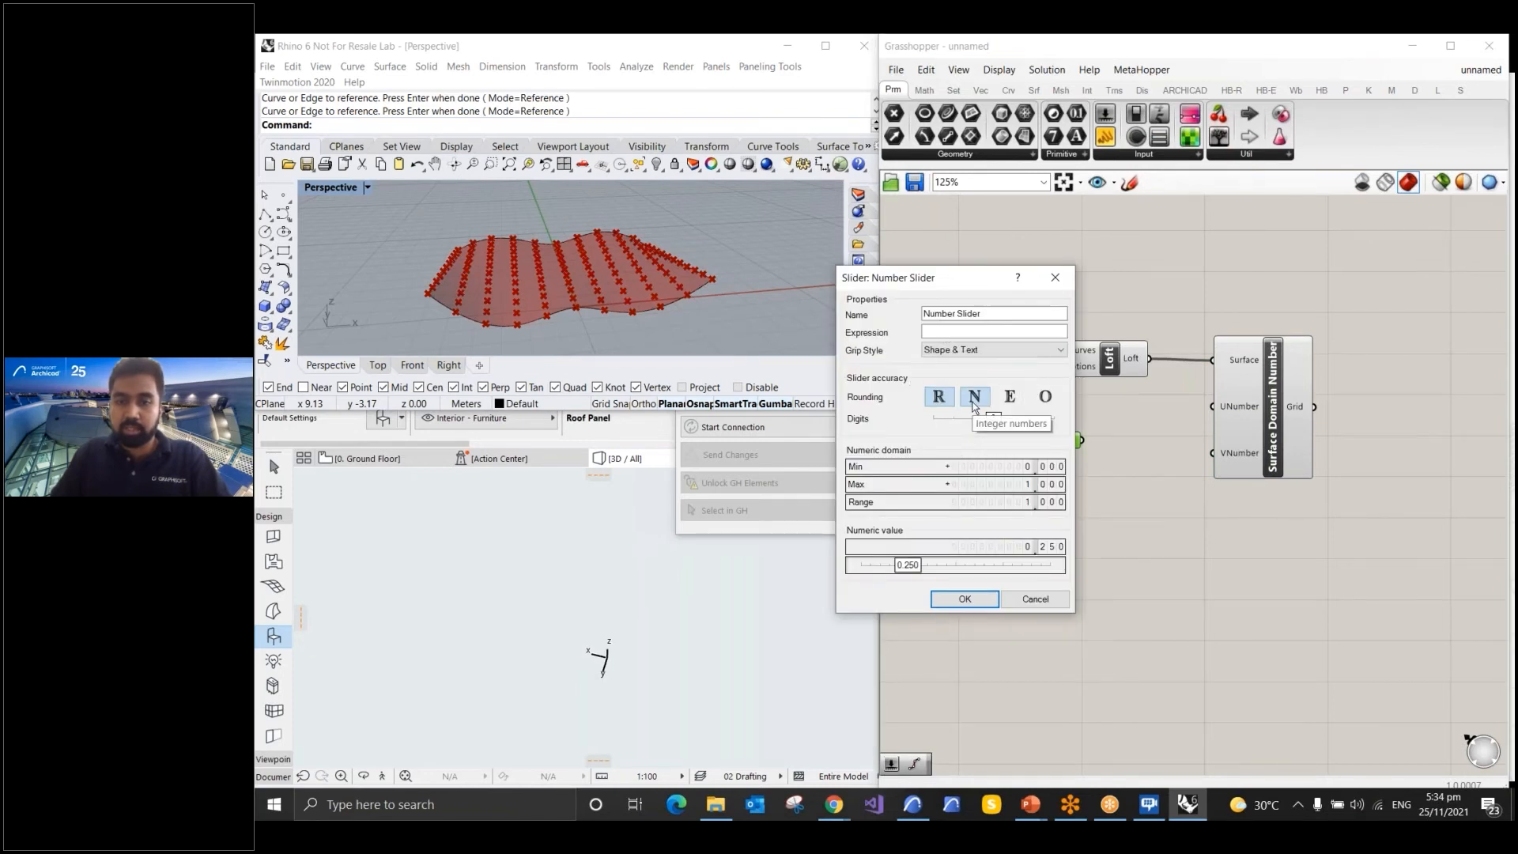
click(975, 397)
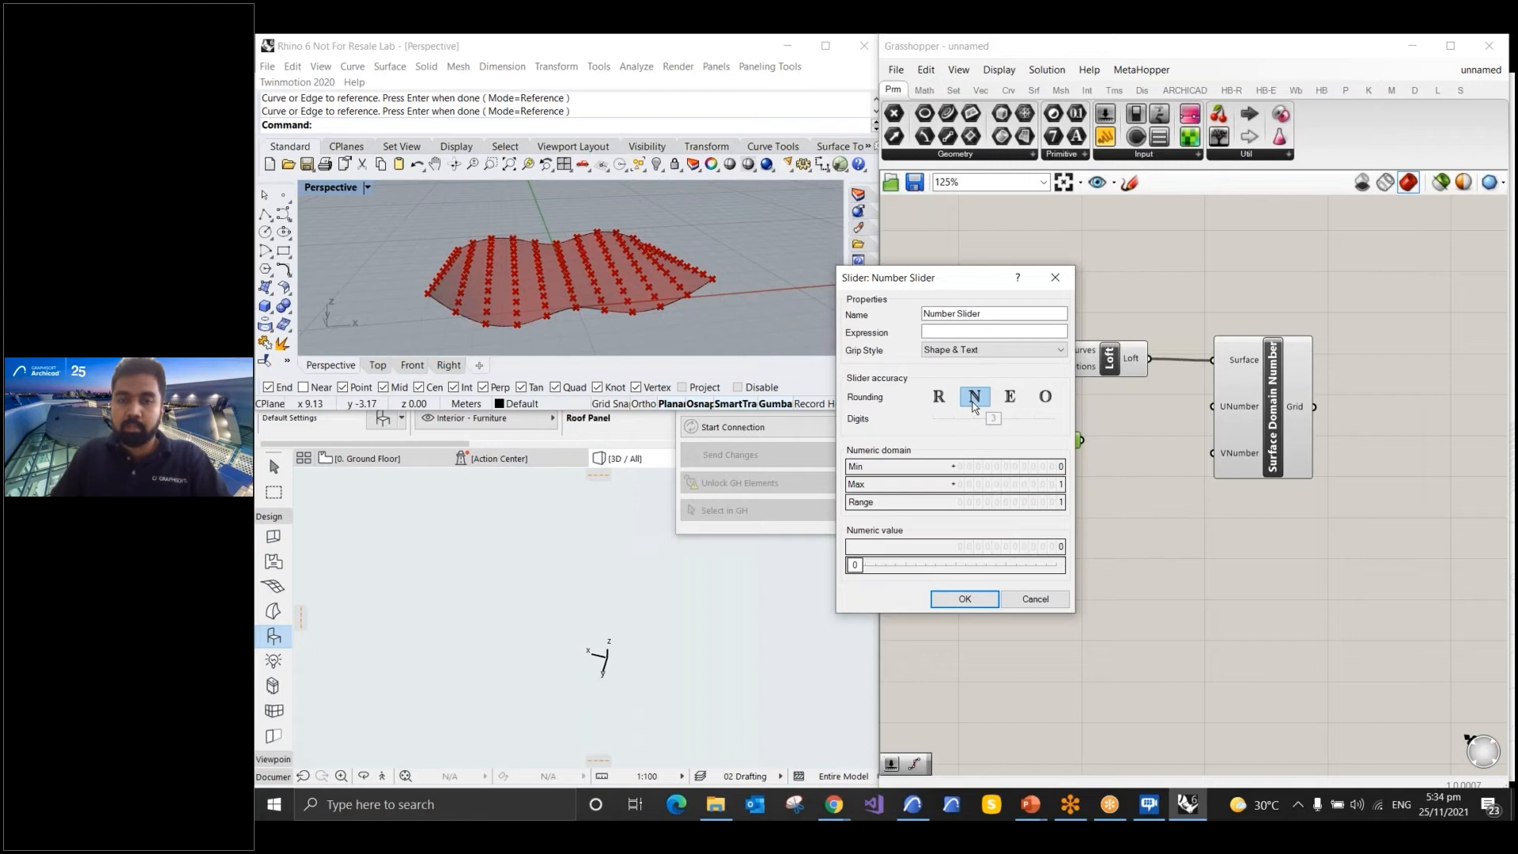
key(ctrl)
drag(994, 313, 916, 313)
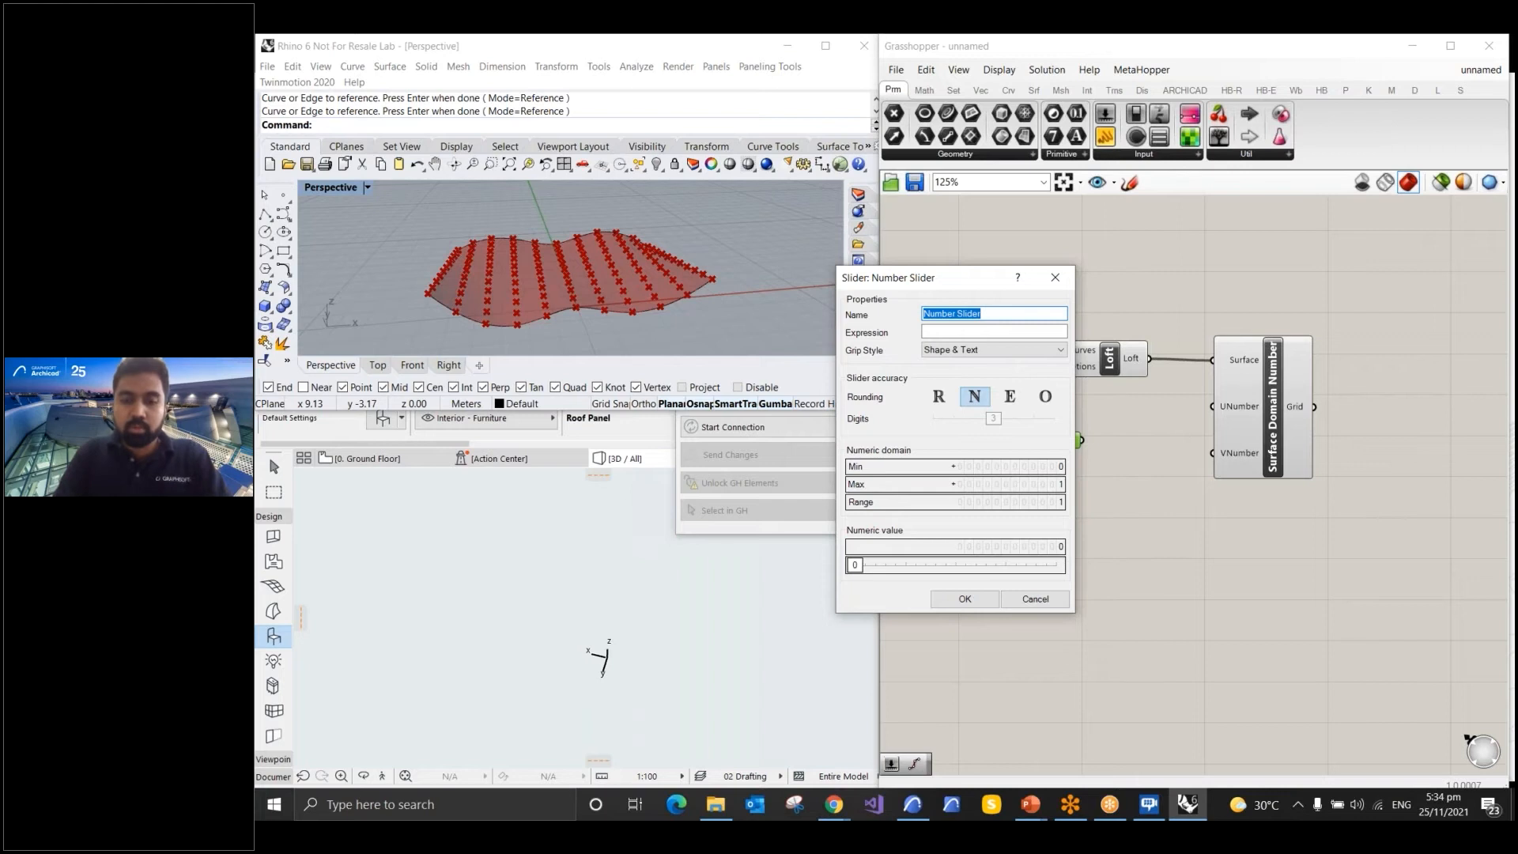
text(# of)
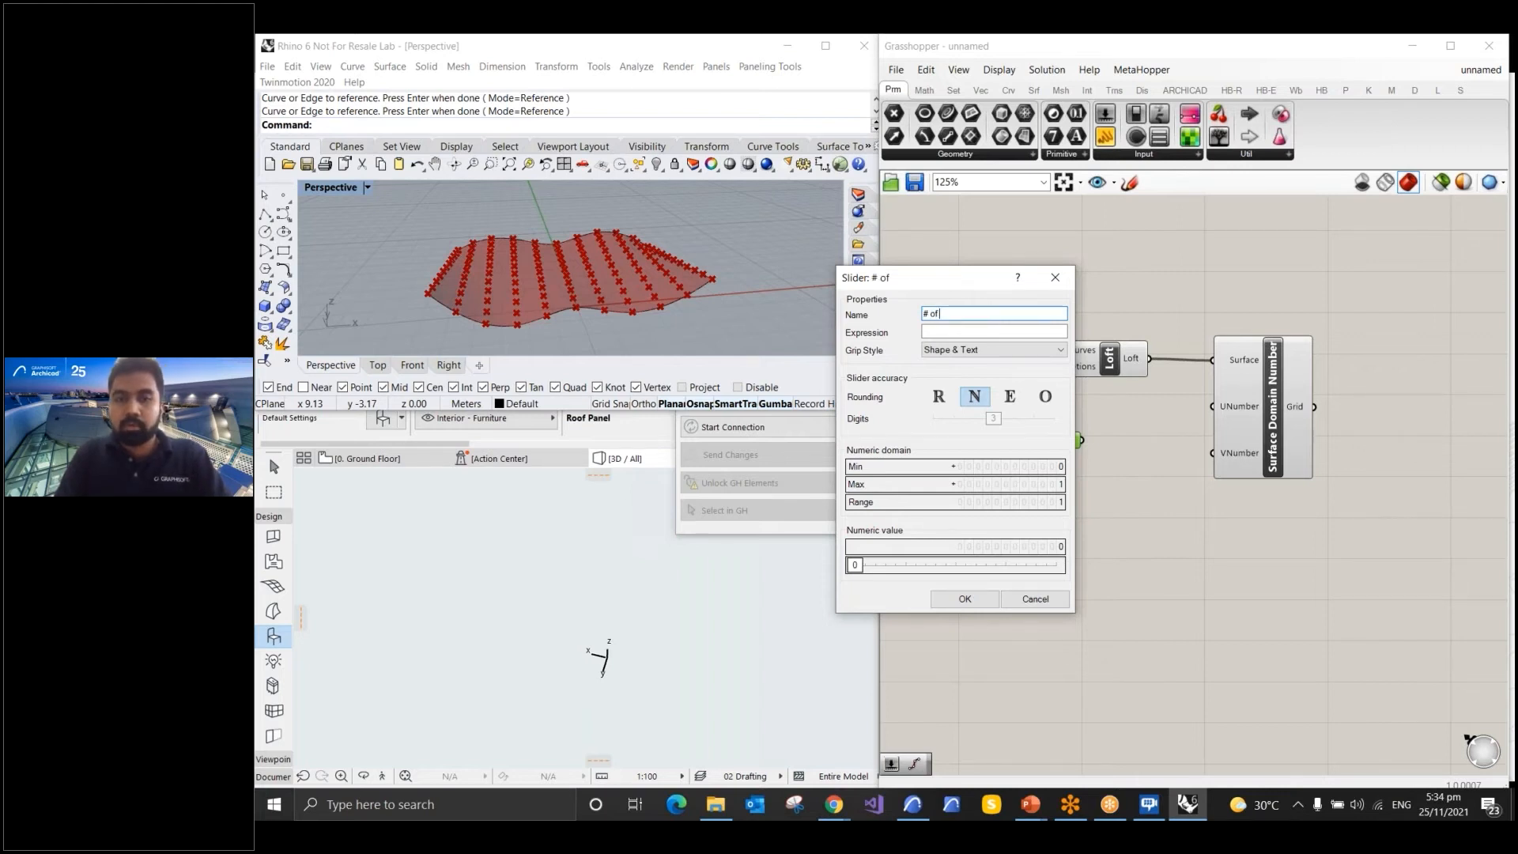
text( divisions)
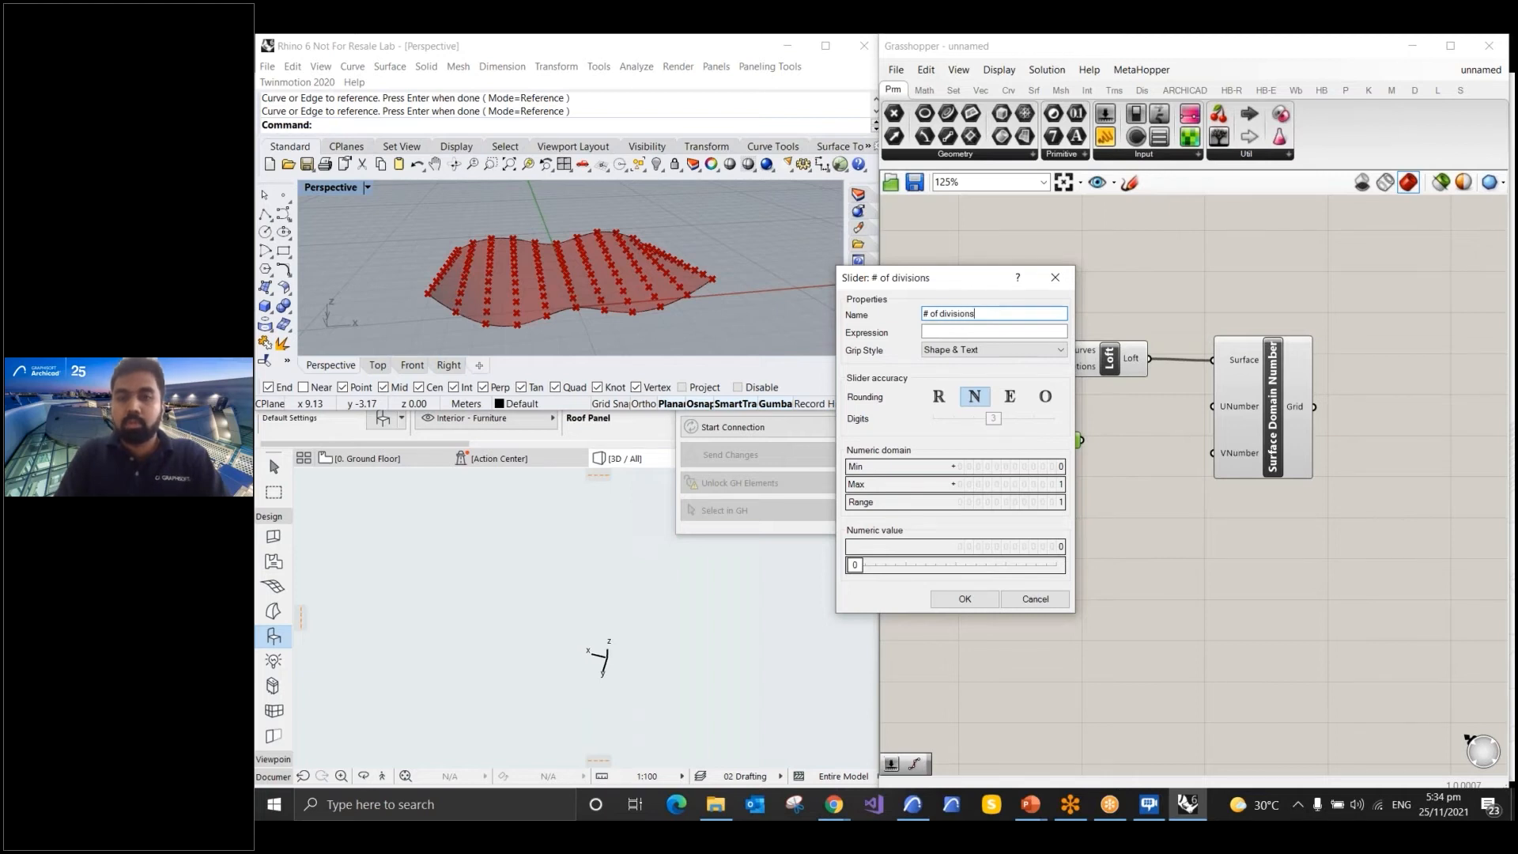
Set the slider's numeric domain to a minimum of 5 and a maximum of 20
double_click(978, 467)
text(5)
key(Return)
double_click(1000, 485)
text(20)
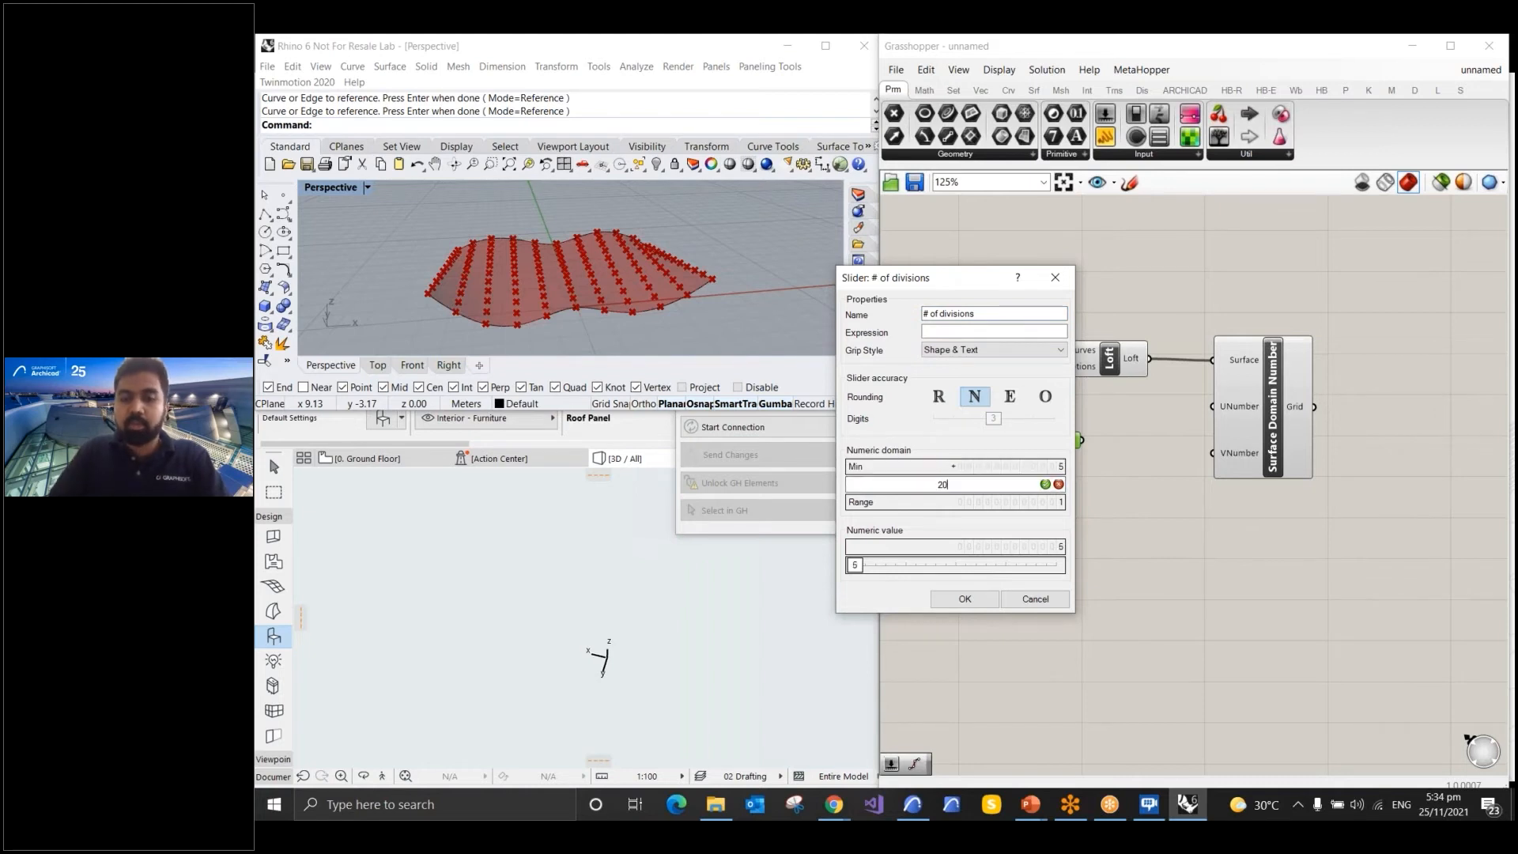
click(950, 600)
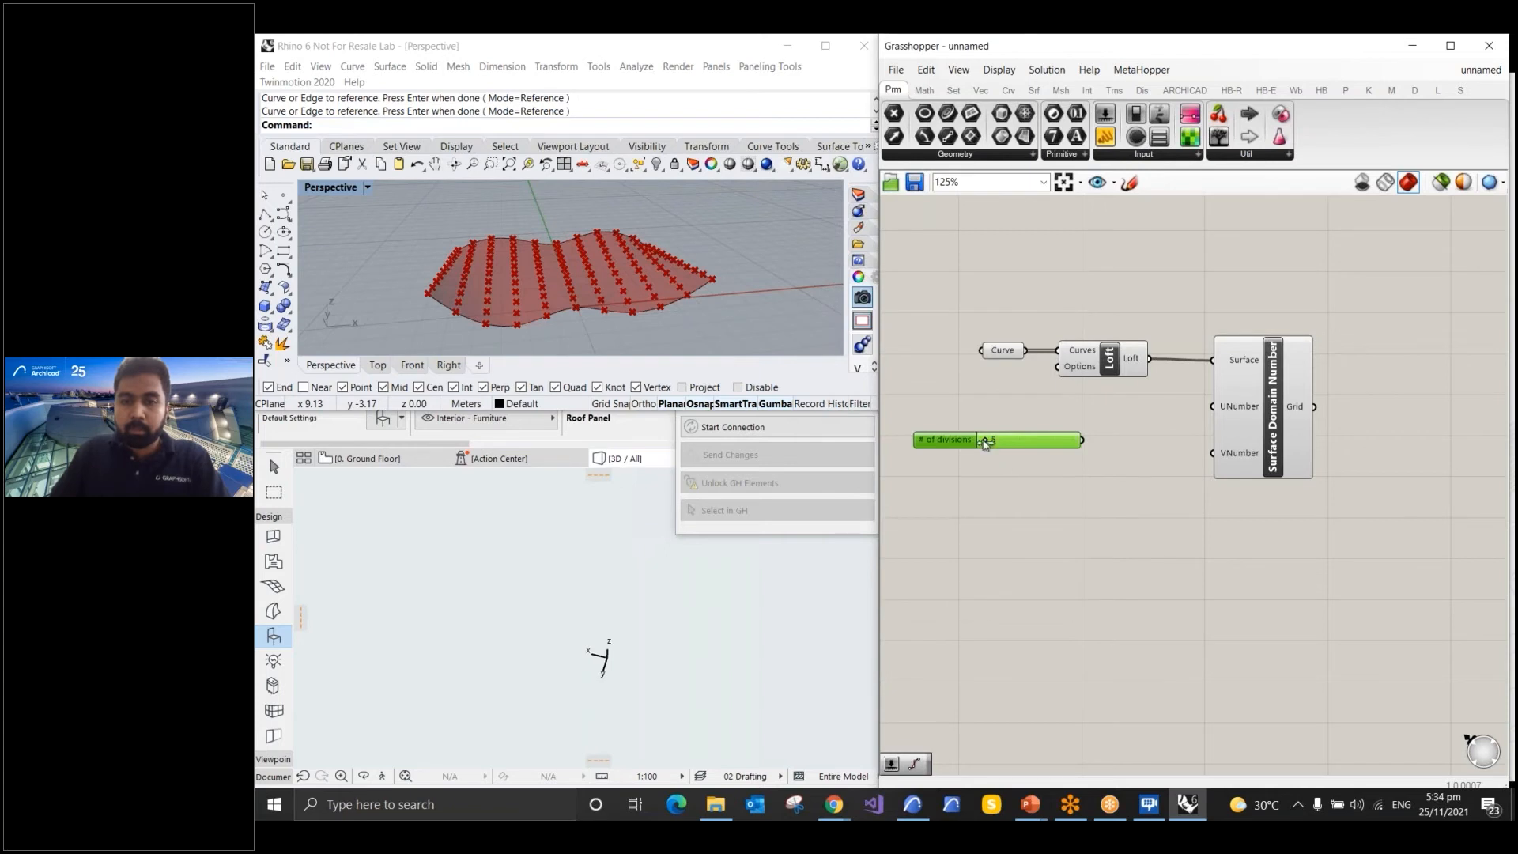
Set the # of divisions slider to 7 and connect it to both the UNumber and VNumber inputs
drag(1006, 443, 1012, 444)
drag(1081, 440, 1214, 408)
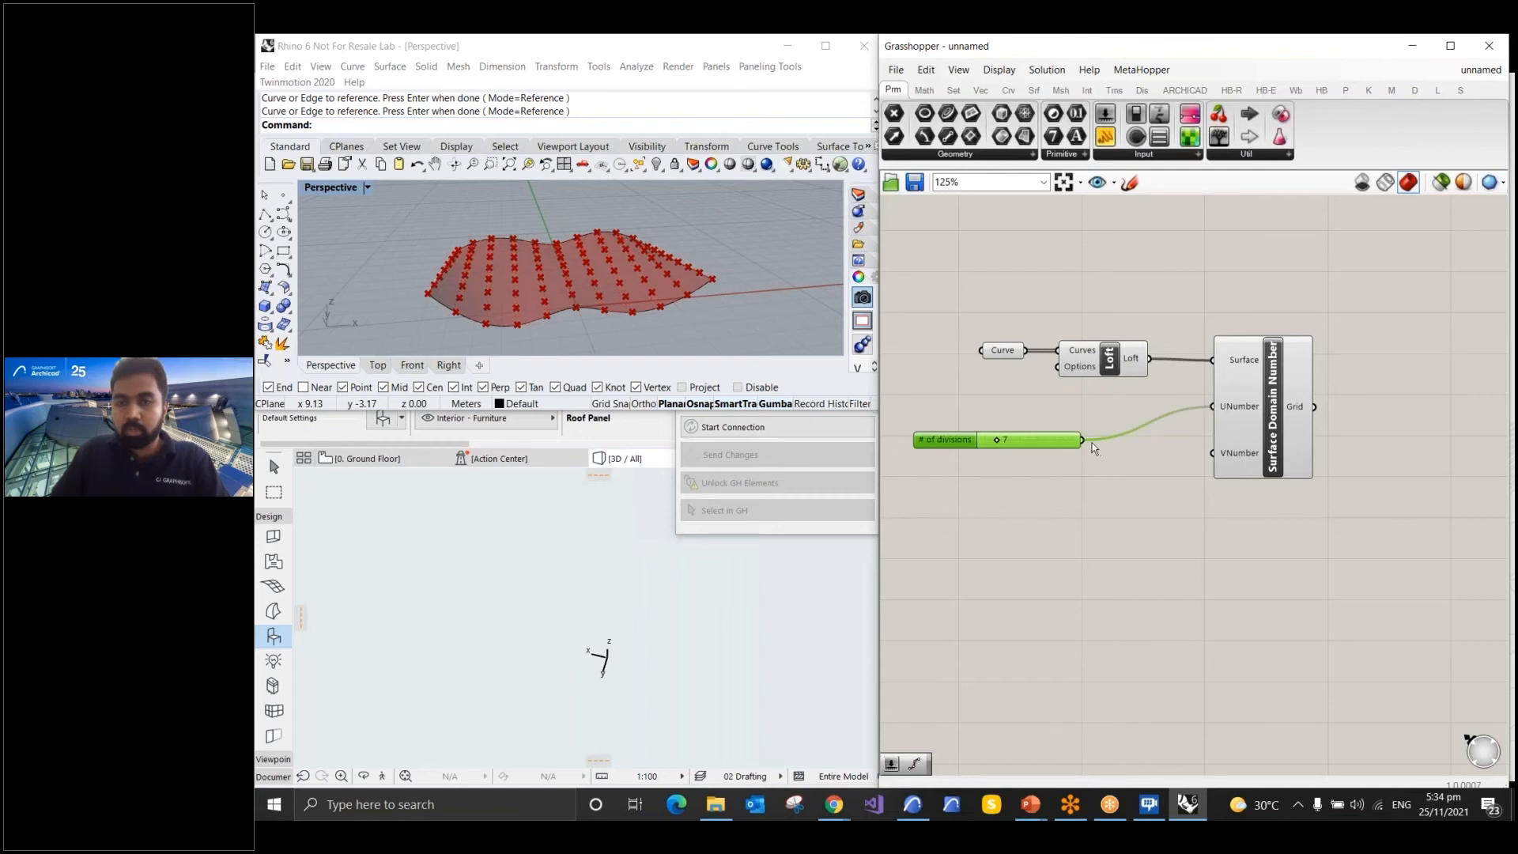
drag(1081, 441, 1213, 453)
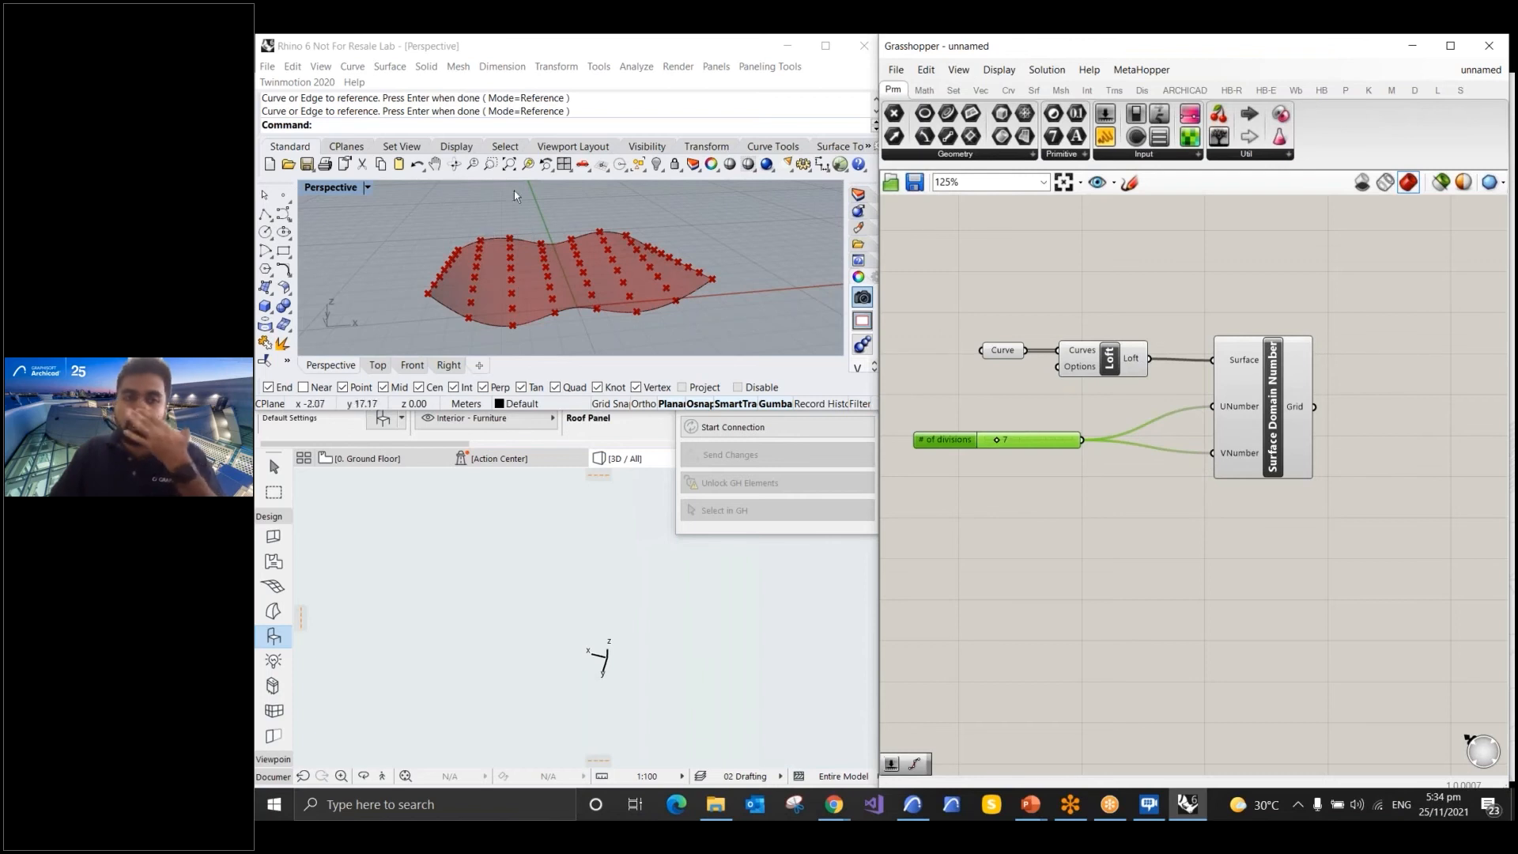
Raise the # of divisions slider to 10 and check the denser point grid on the lofted surface
right_drag(520, 320, 553, 244)
drag(998, 441, 1016, 439)
click(1016, 481)
right_drag(615, 300, 791, 317)
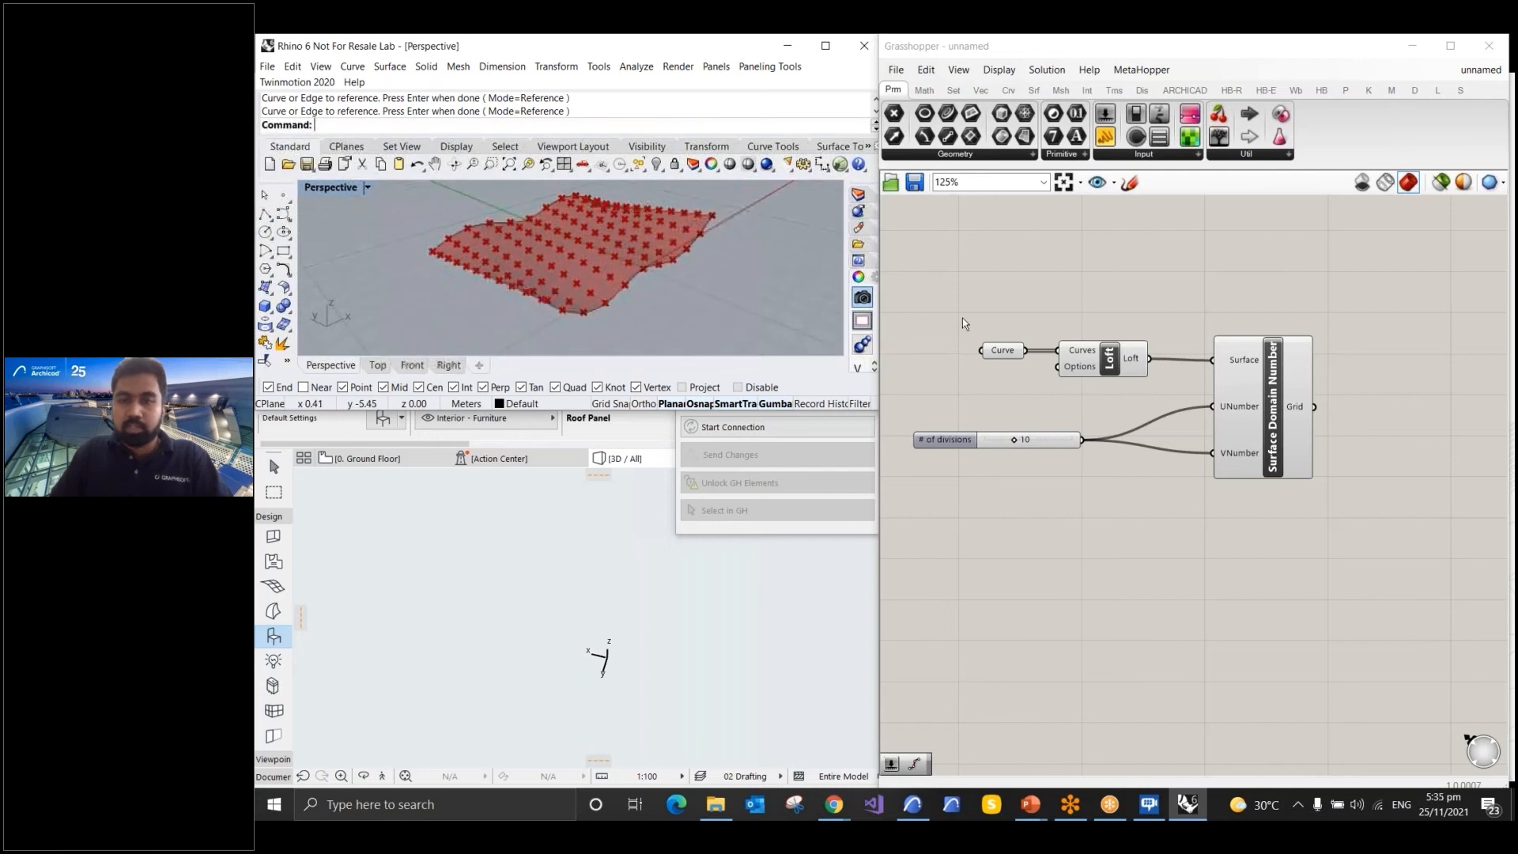
Place a PanelingTools Generate Borders component after the Surface Domain Number component
scroll(1264, 387, up, 4)
click(1134, 396)
click(1326, 377)
scroll(1075, 355, down, 2)
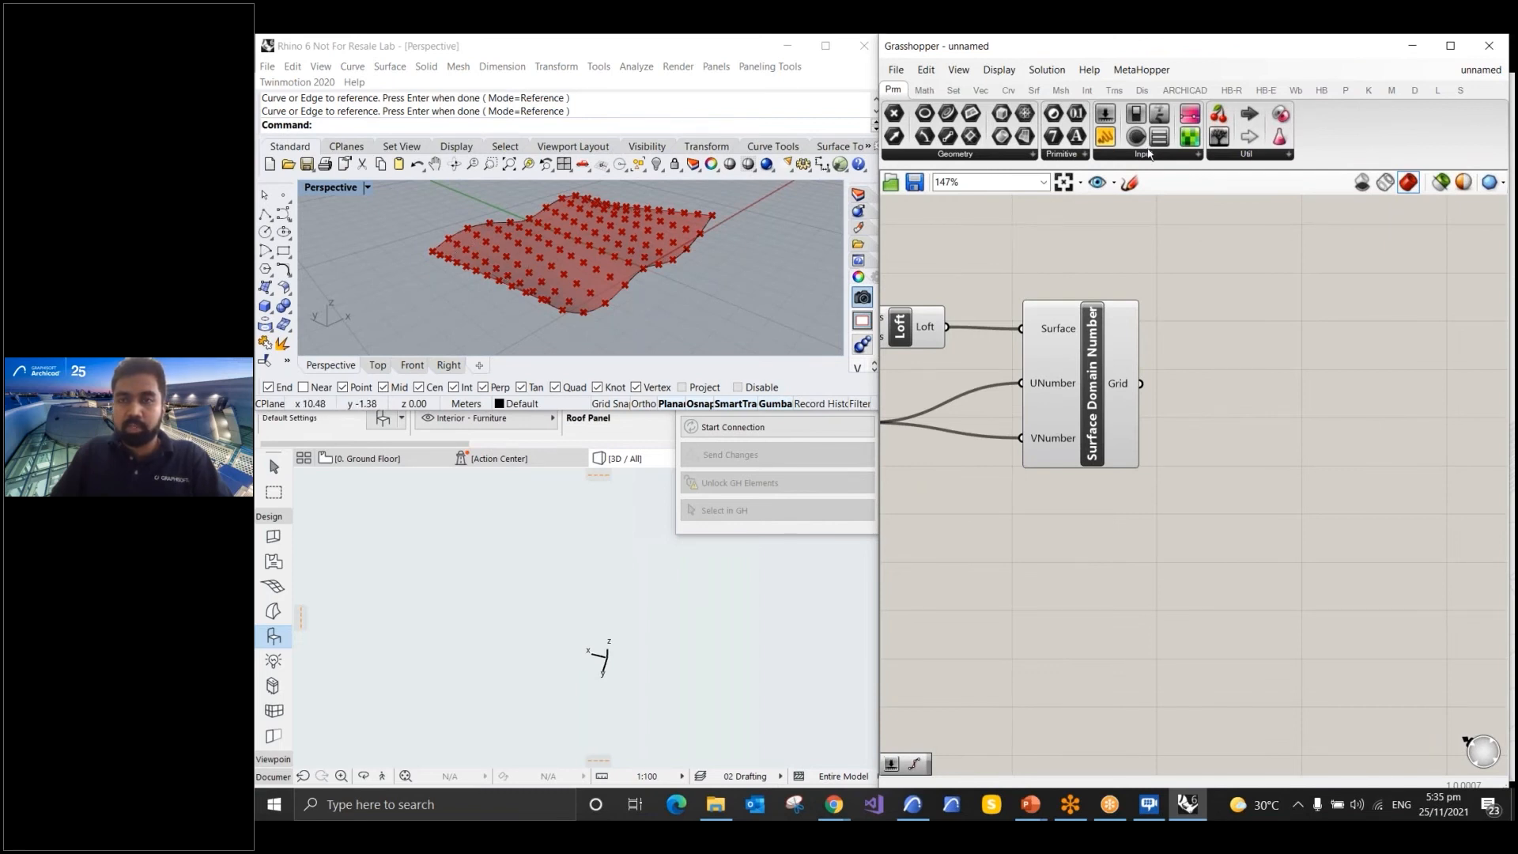
click(1346, 91)
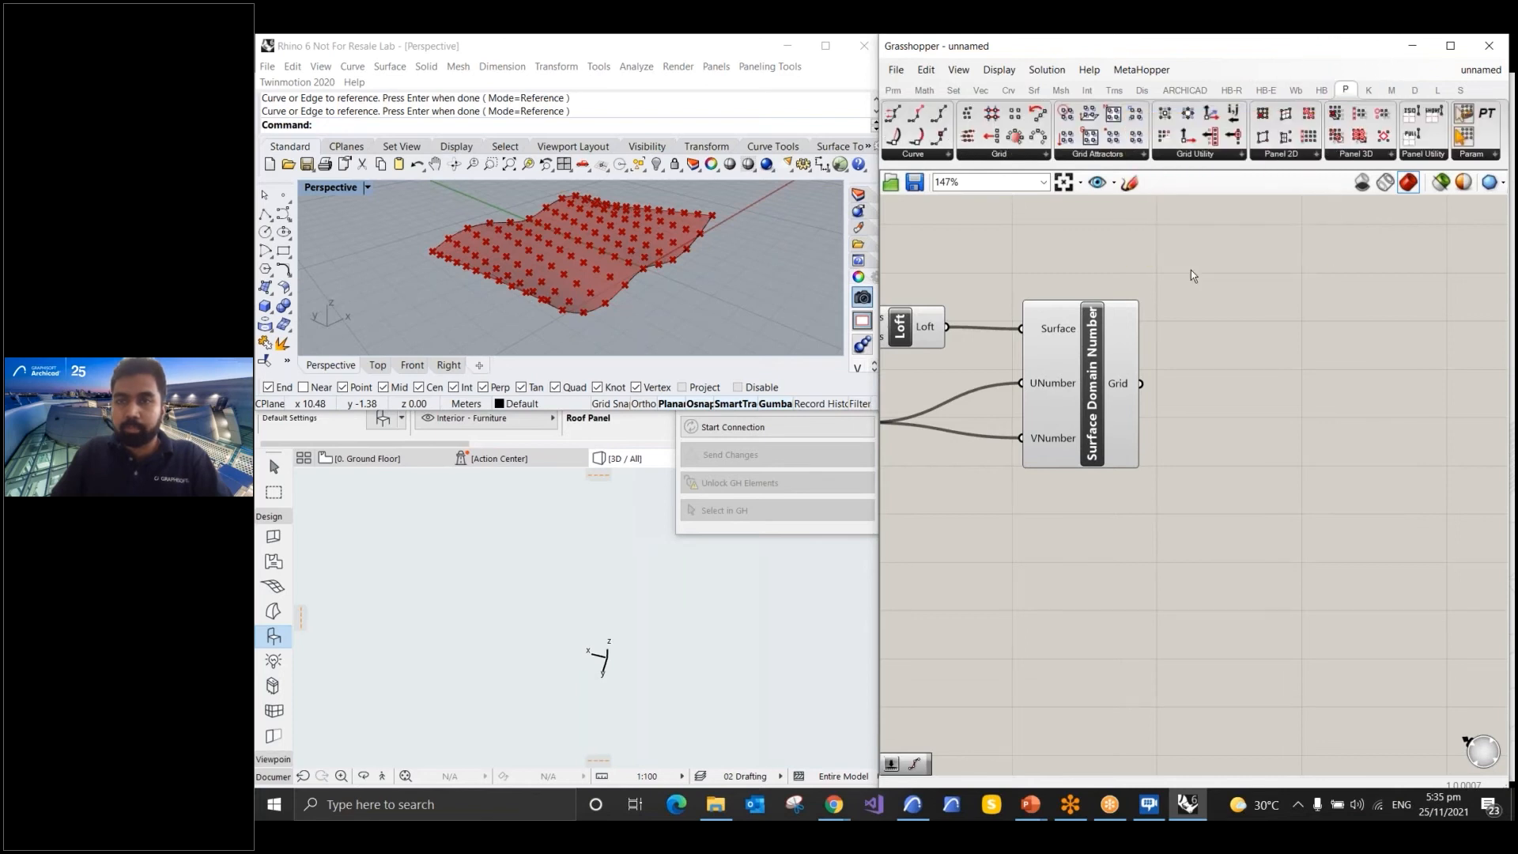
click(1287, 160)
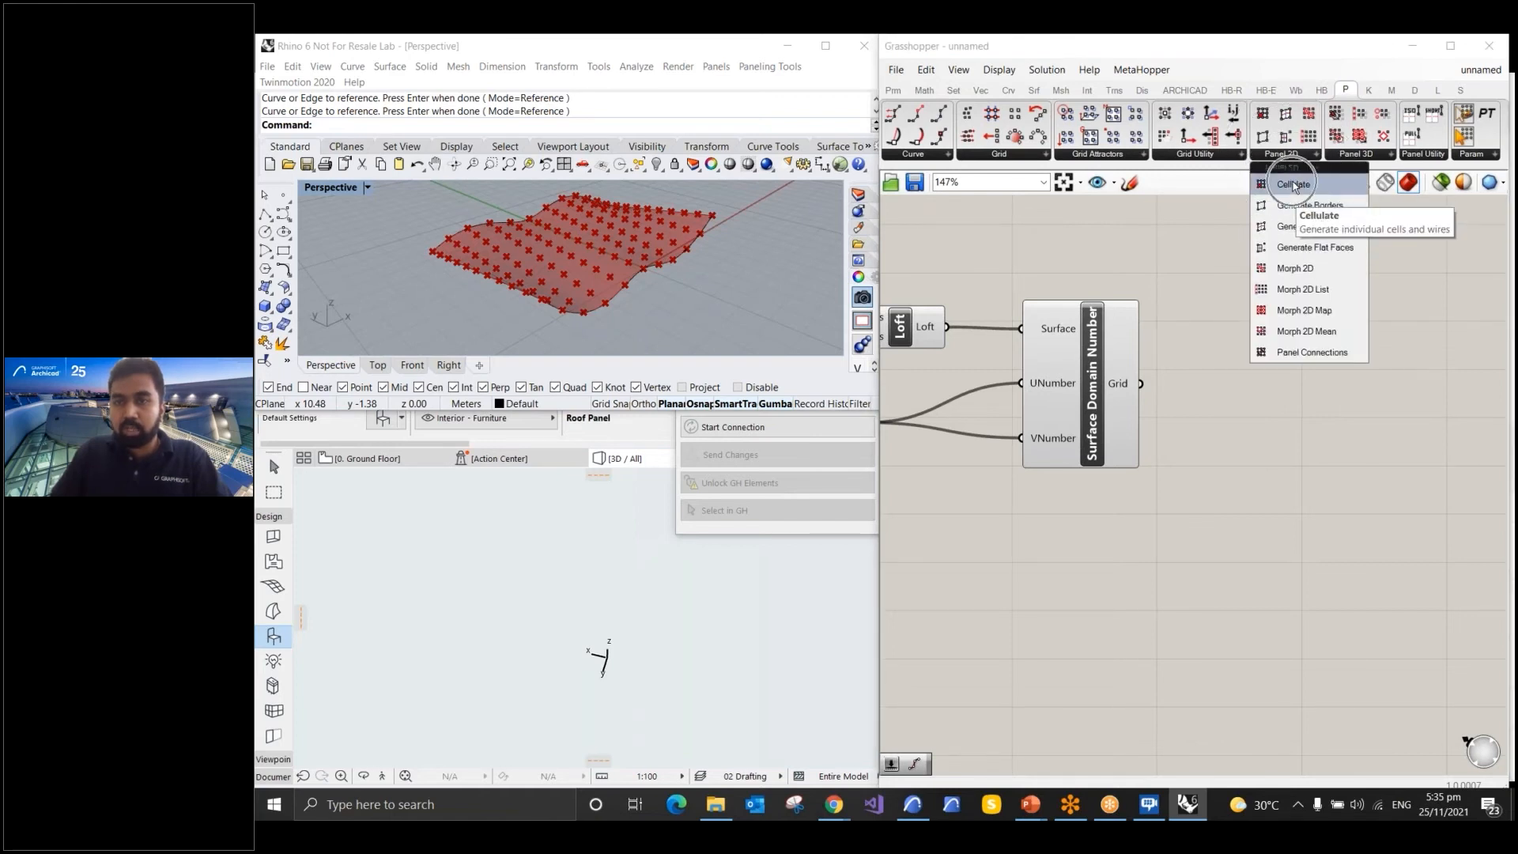
click(1299, 209)
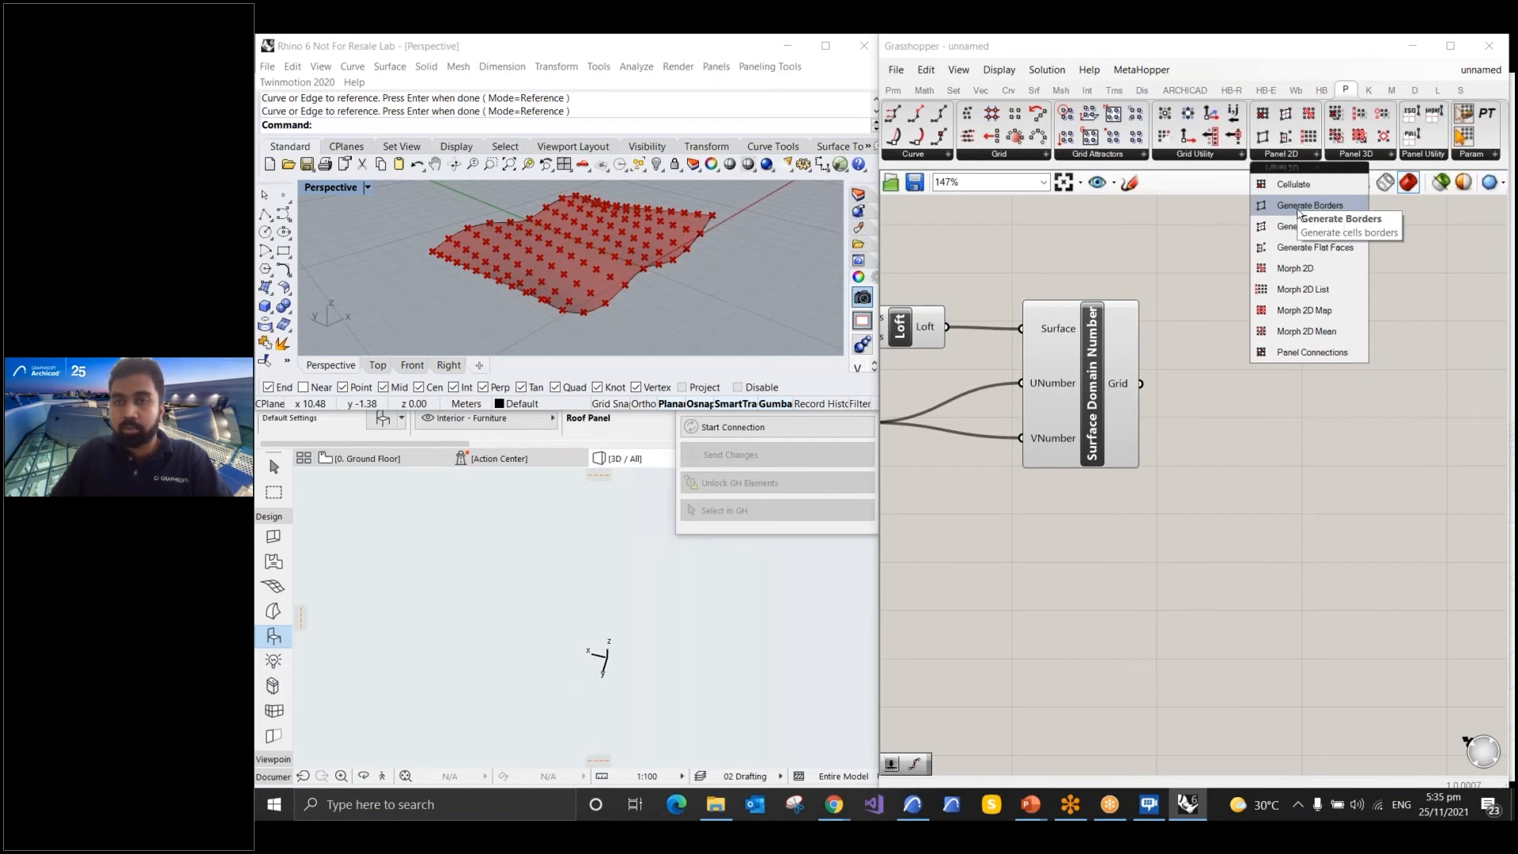
click(1293, 352)
drag(1300, 365, 1300, 437)
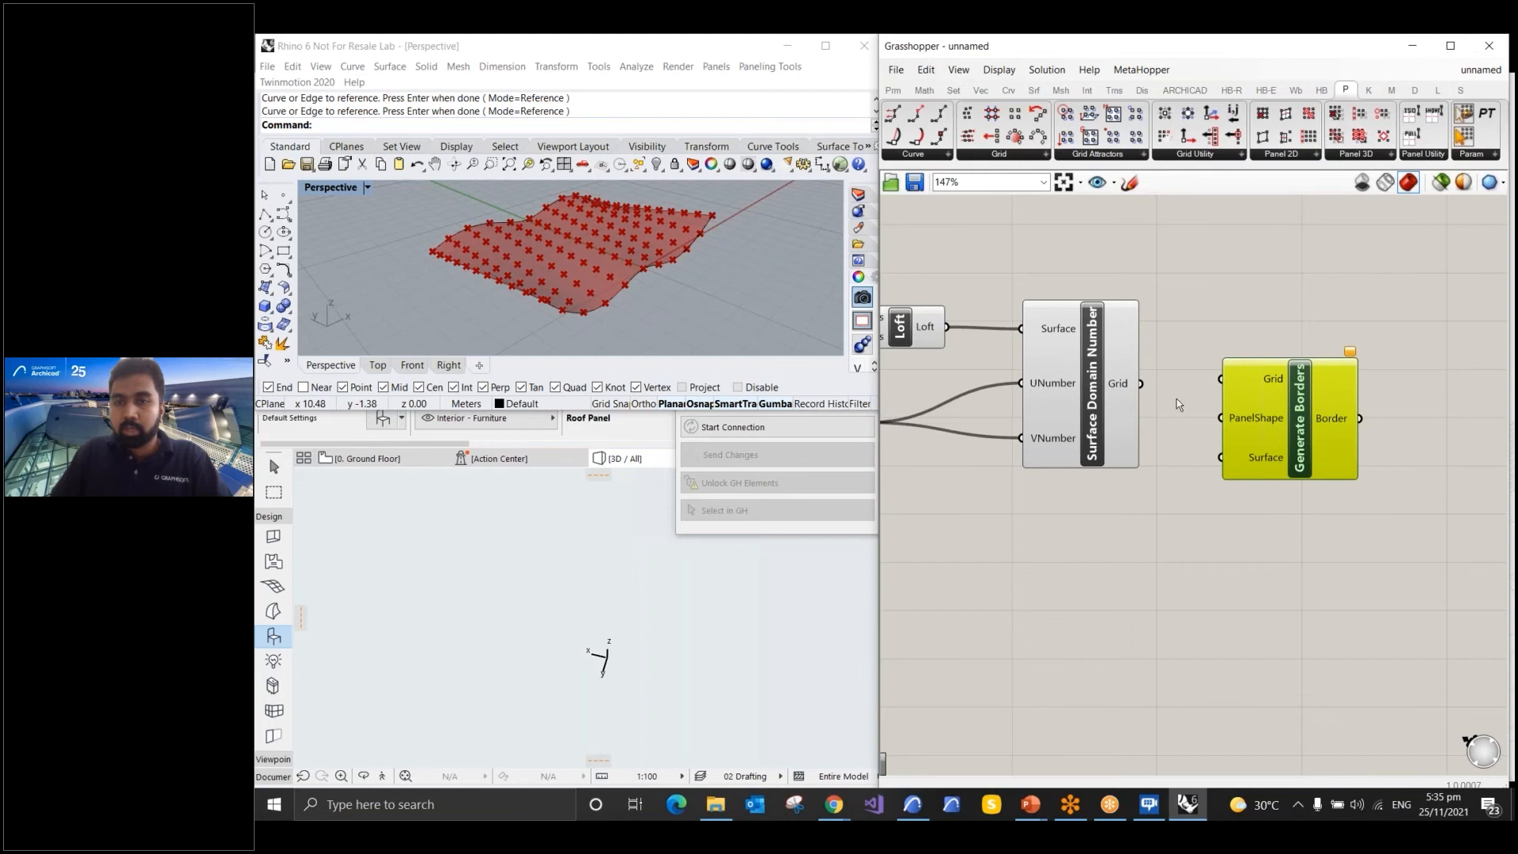
Connect the Surface Domain Number grid to the Grid input of Generate Borders and set its PanelShape integer to 0
drag(1138, 385, 1222, 378)
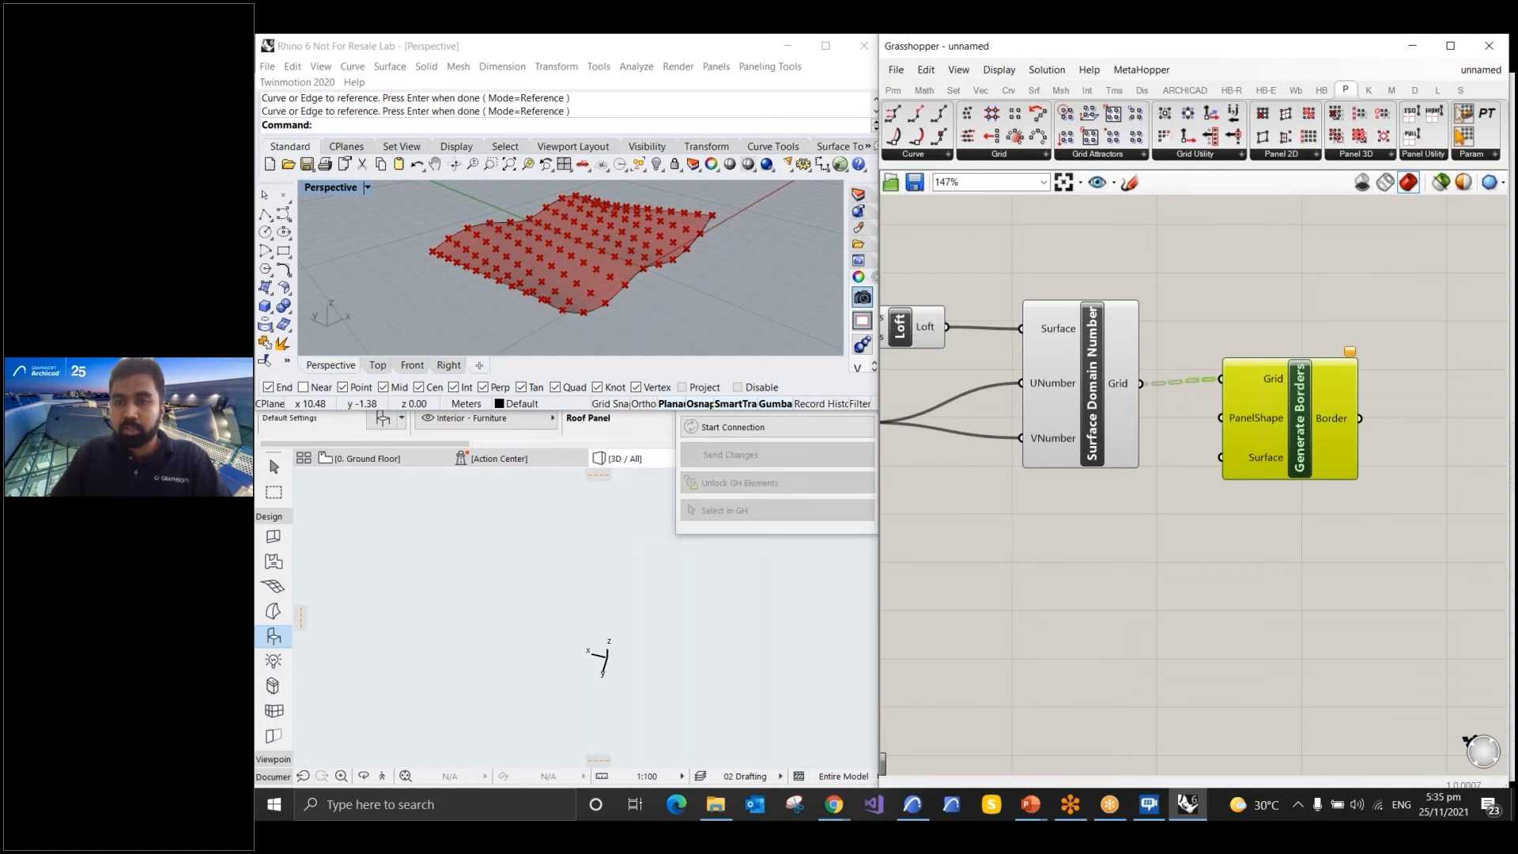
click(1192, 439)
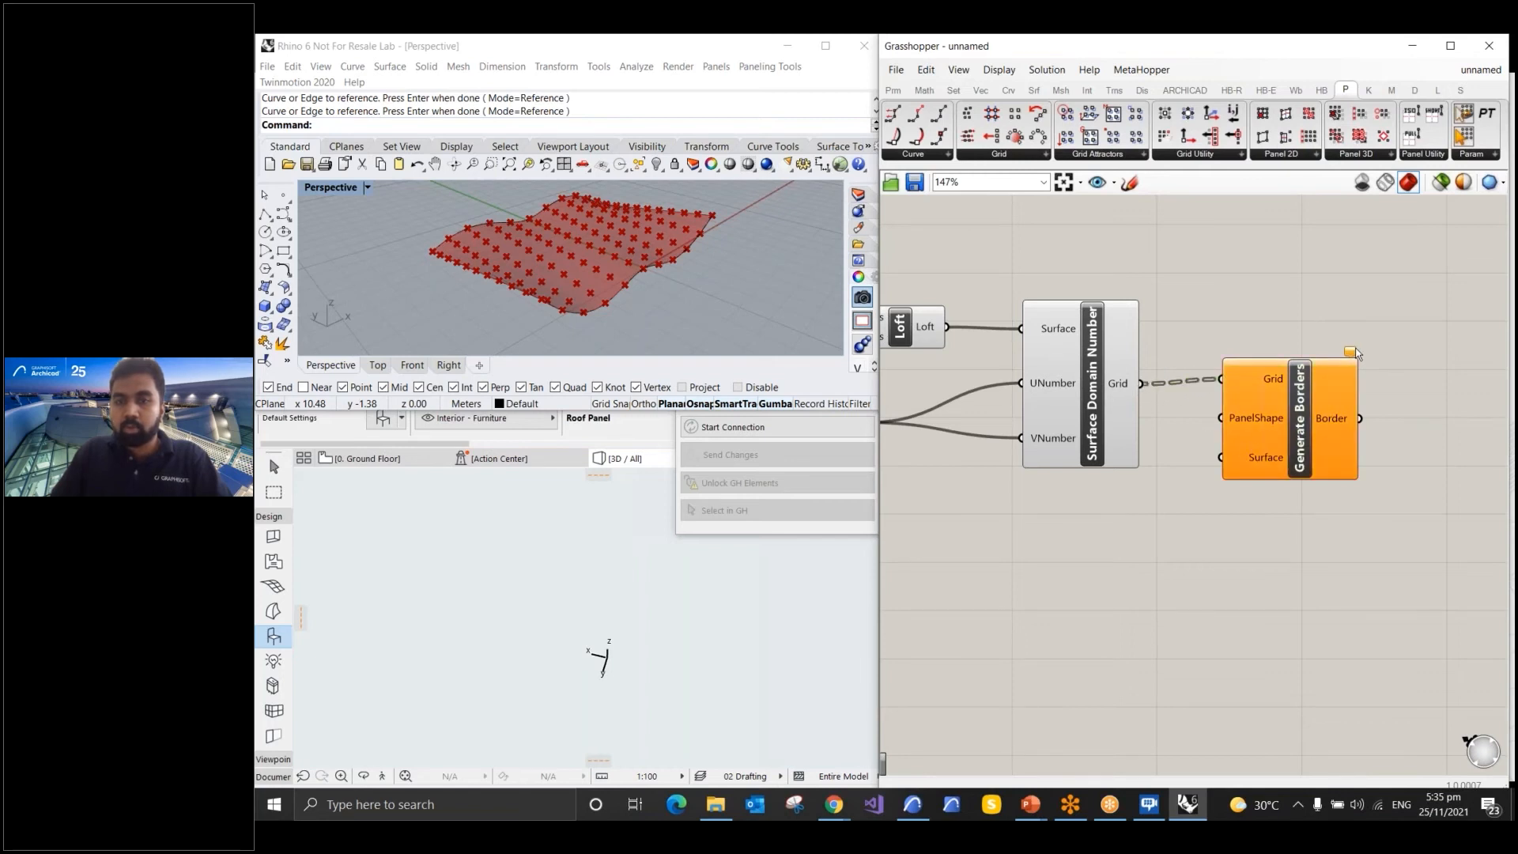
right_click(1246, 423)
click(1151, 447)
mouse_move(1246, 420)
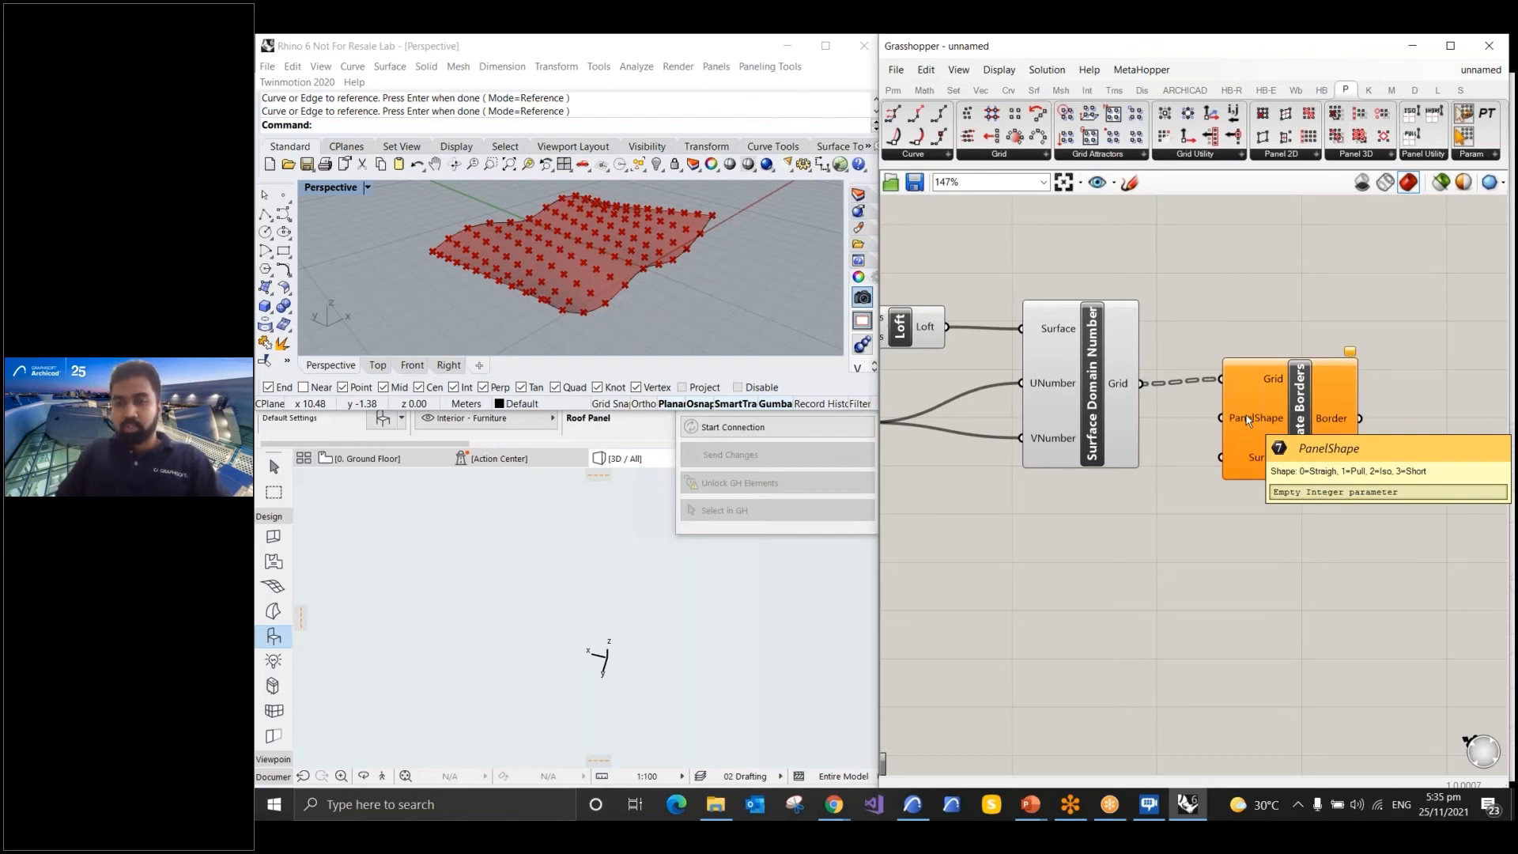
right_click(1246, 415)
mouse_move(1315, 599)
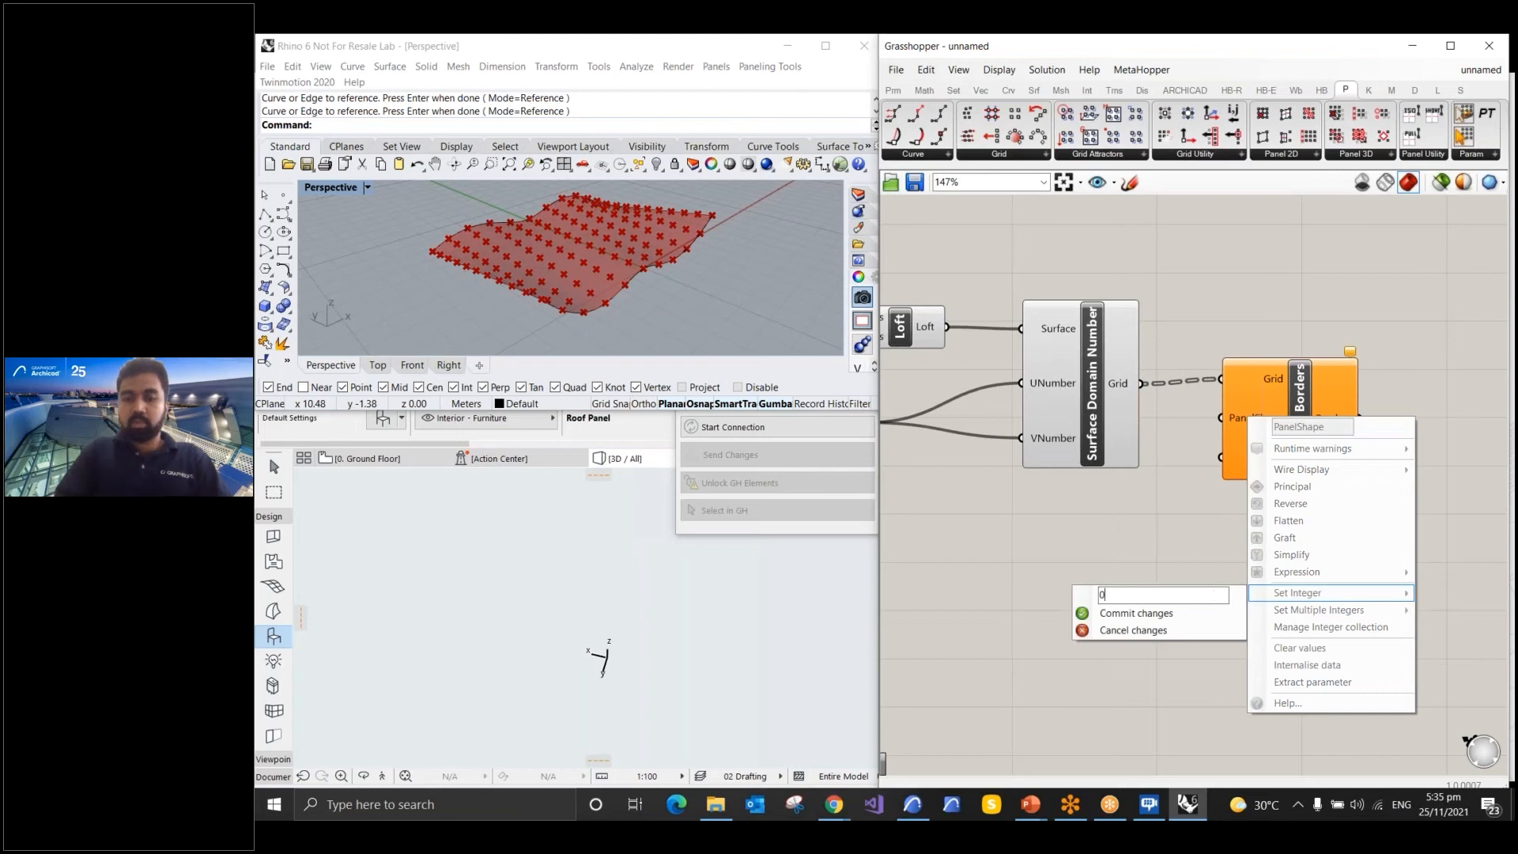
text(0)
click(1136, 613)
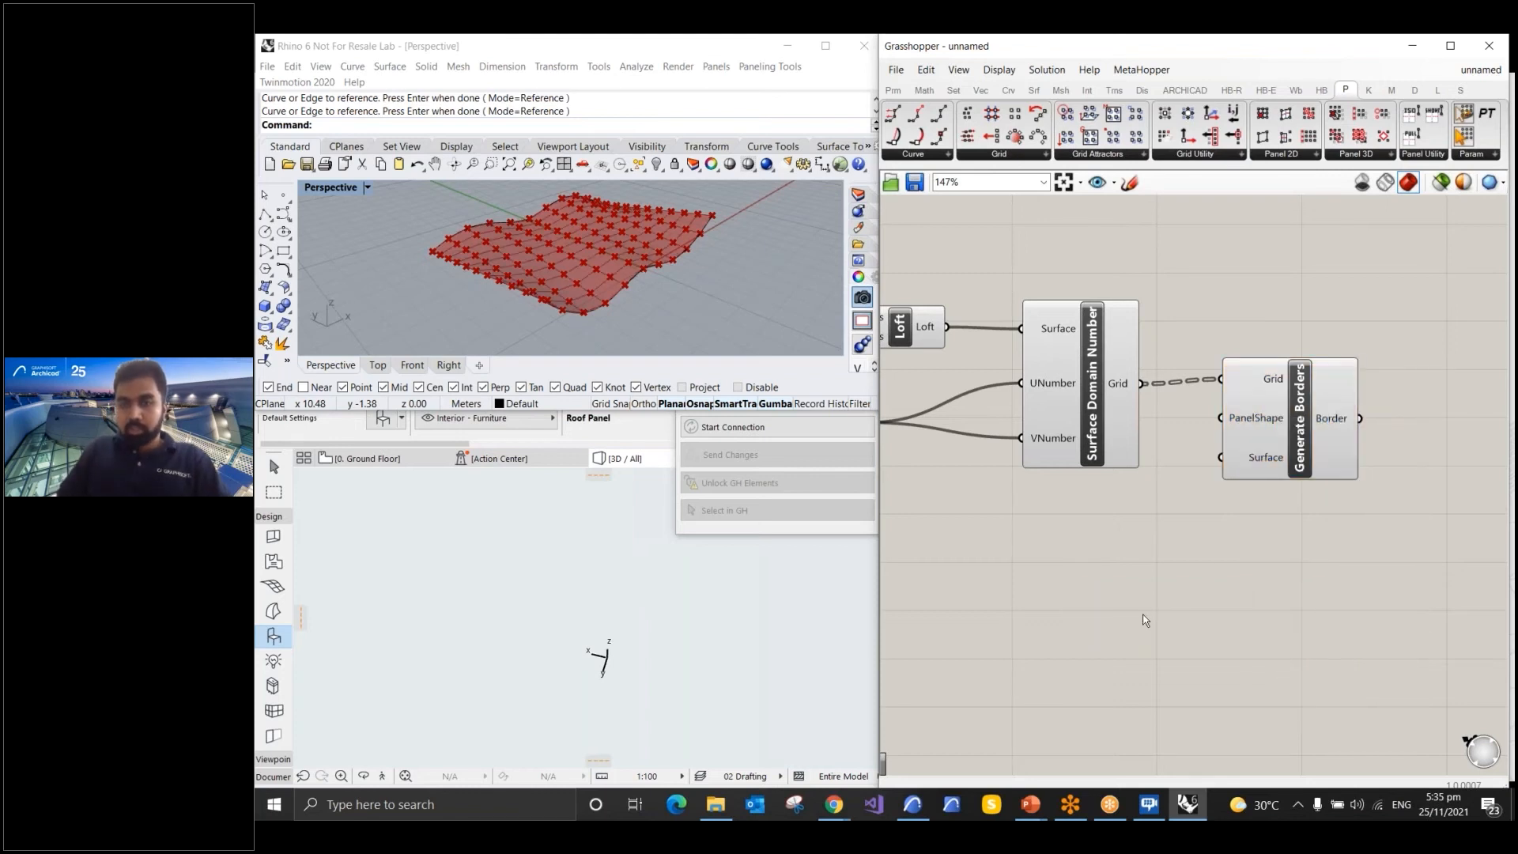
Examine the generated panel borders on the lofted surface from several angles in the perspective view
scroll(561, 244, up, 4)
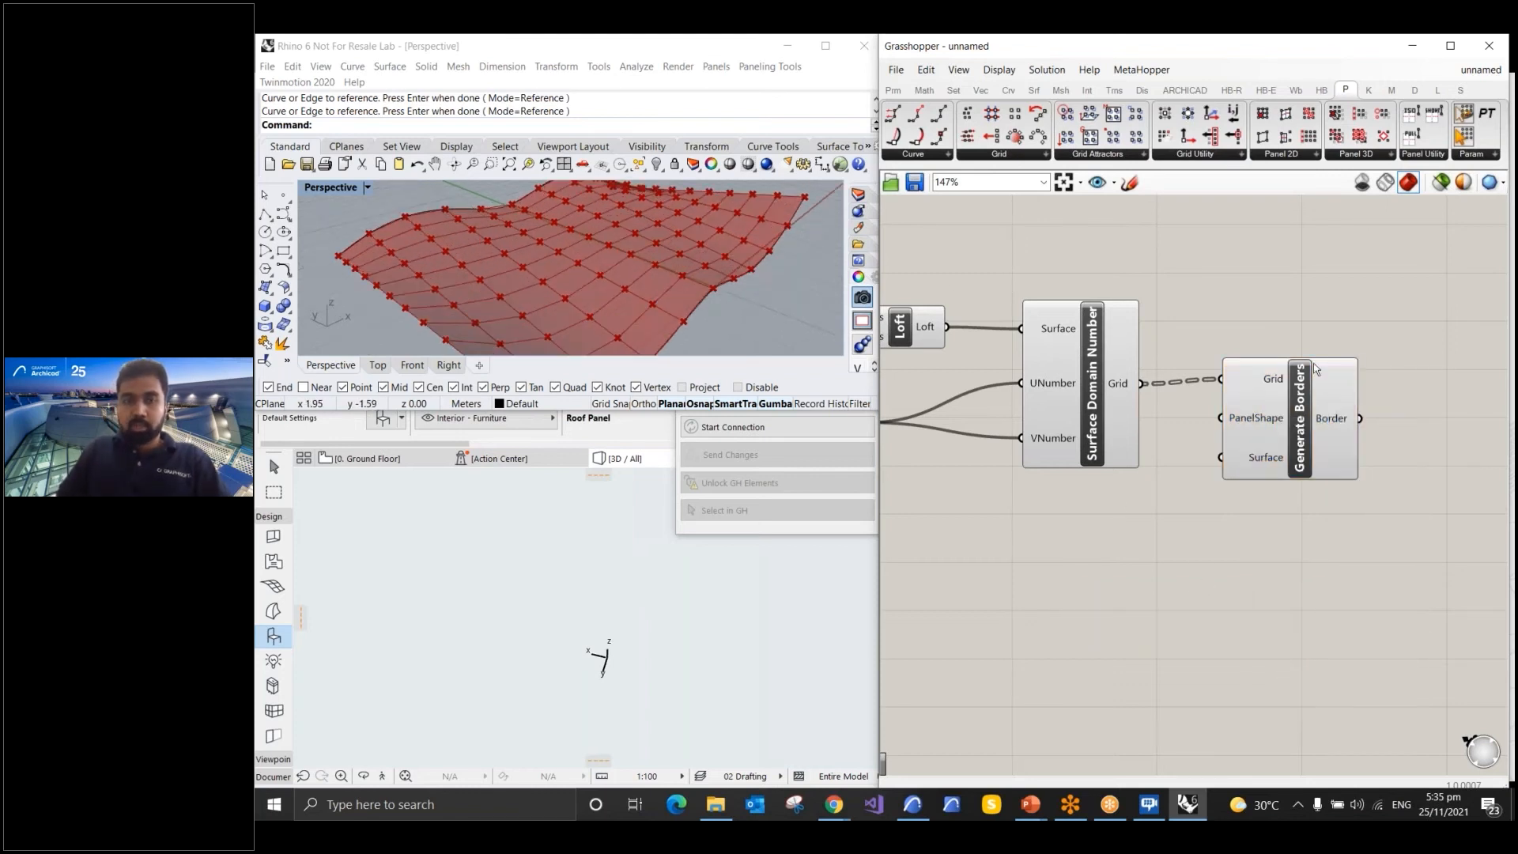
click(1309, 409)
right_drag(743, 266, 507, 291)
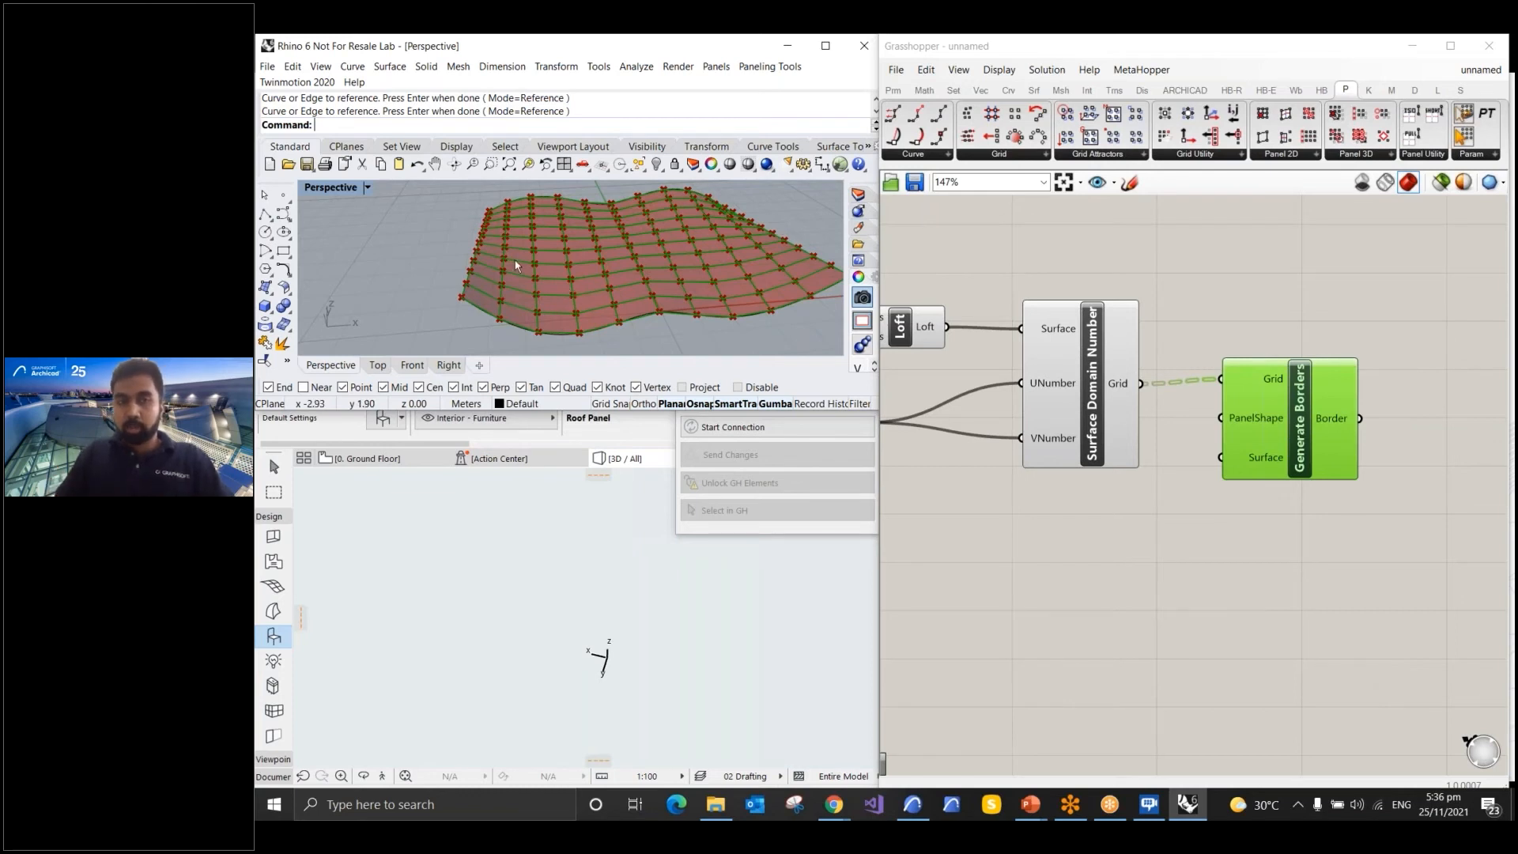
scroll(510, 254, down, 3)
scroll(1072, 363, down, 2)
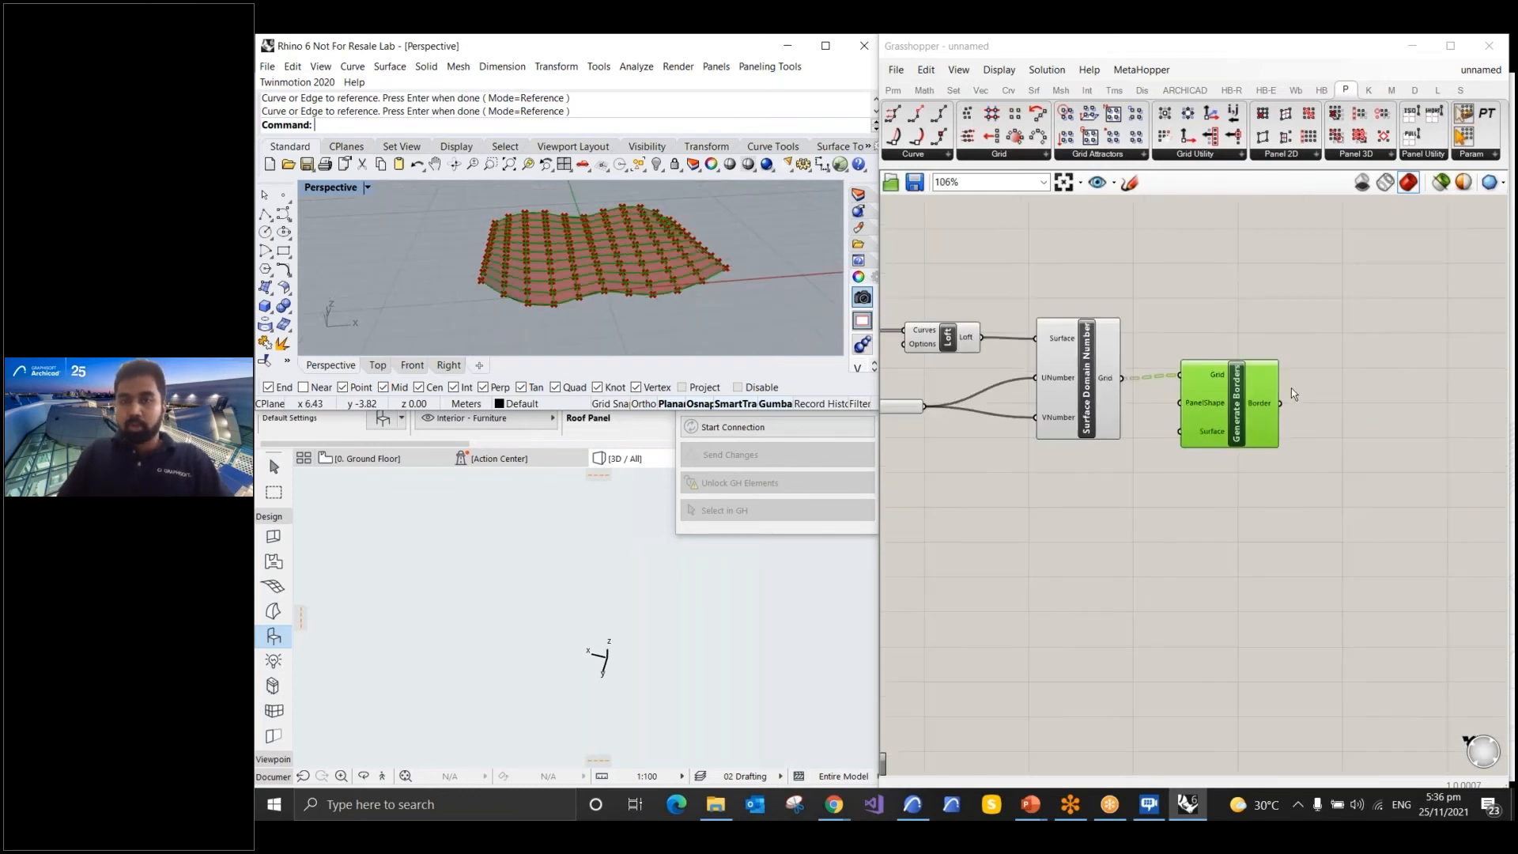
scroll(1291, 388, up, 4)
mouse_move(1225, 421)
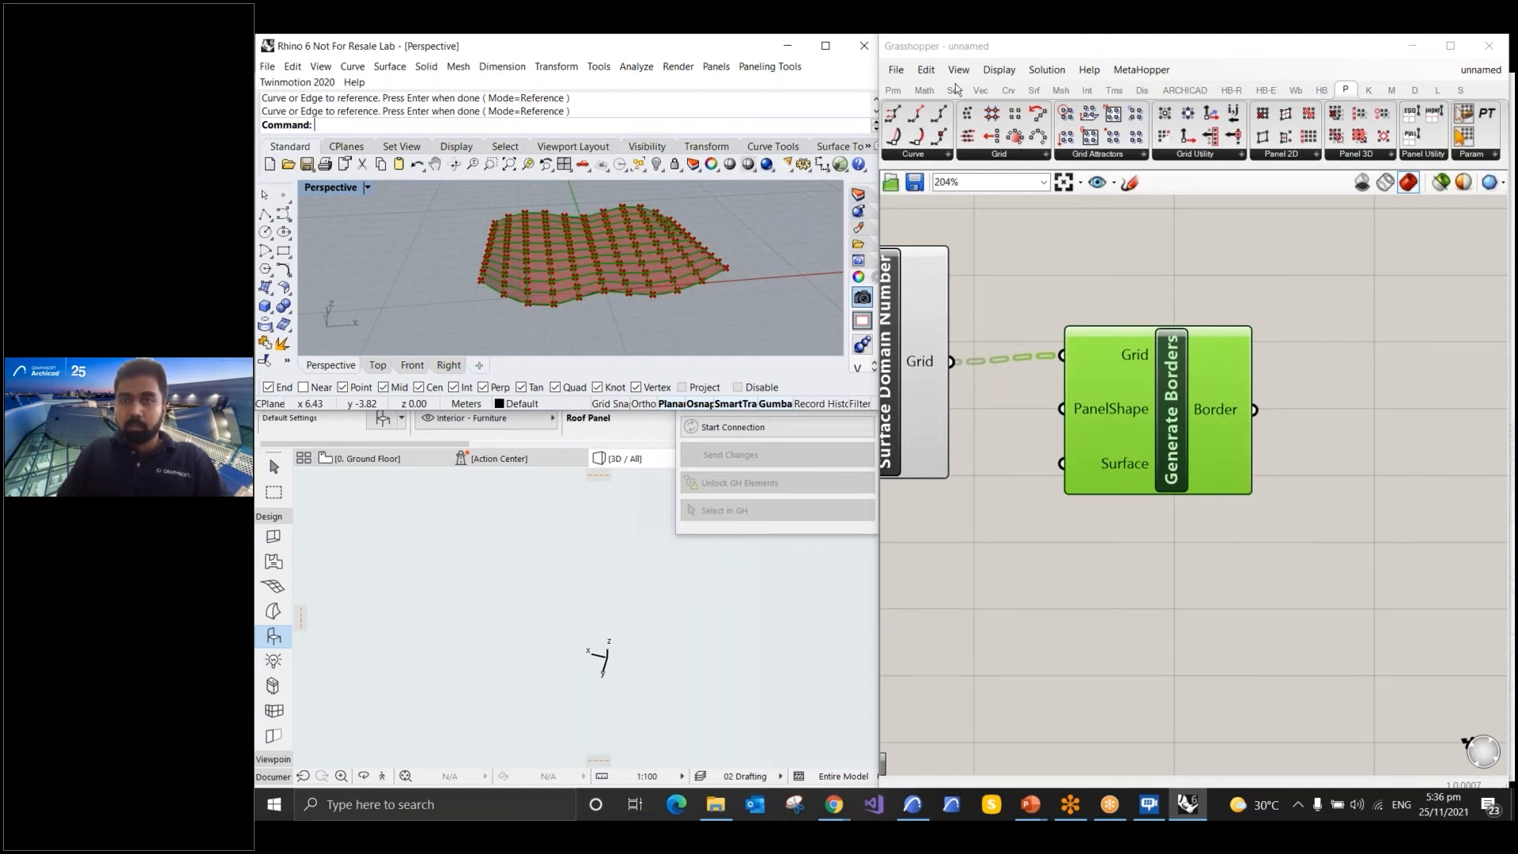
Place a Control Points component after Generate Borders and connect the Border output to its Curve input
click(1011, 90)
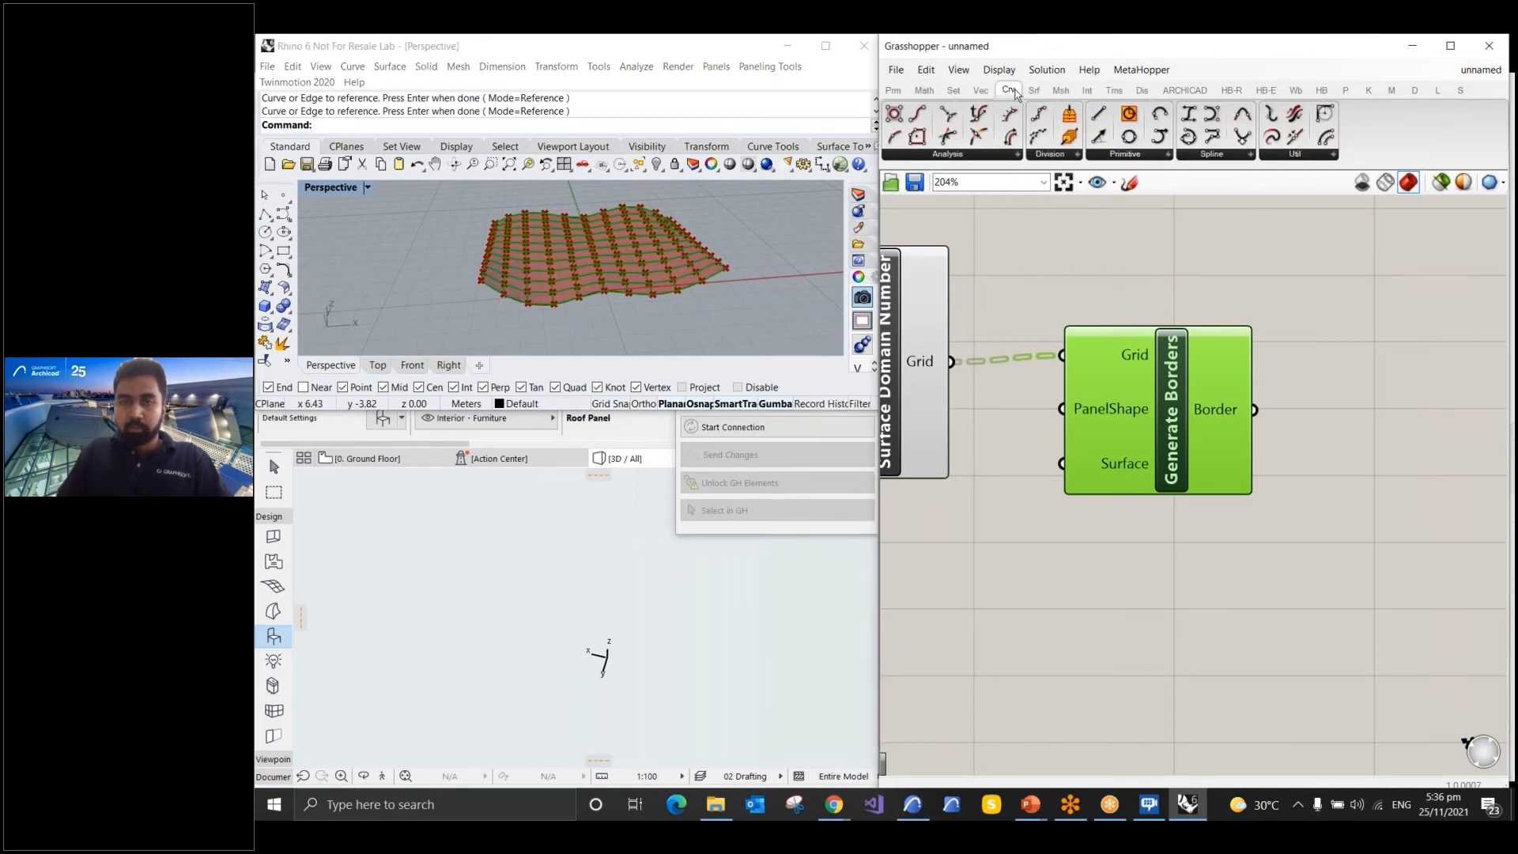
click(967, 154)
click(955, 185)
click(1352, 397)
scroll(923, 307, down, 2)
scroll(1149, 329, up, 3)
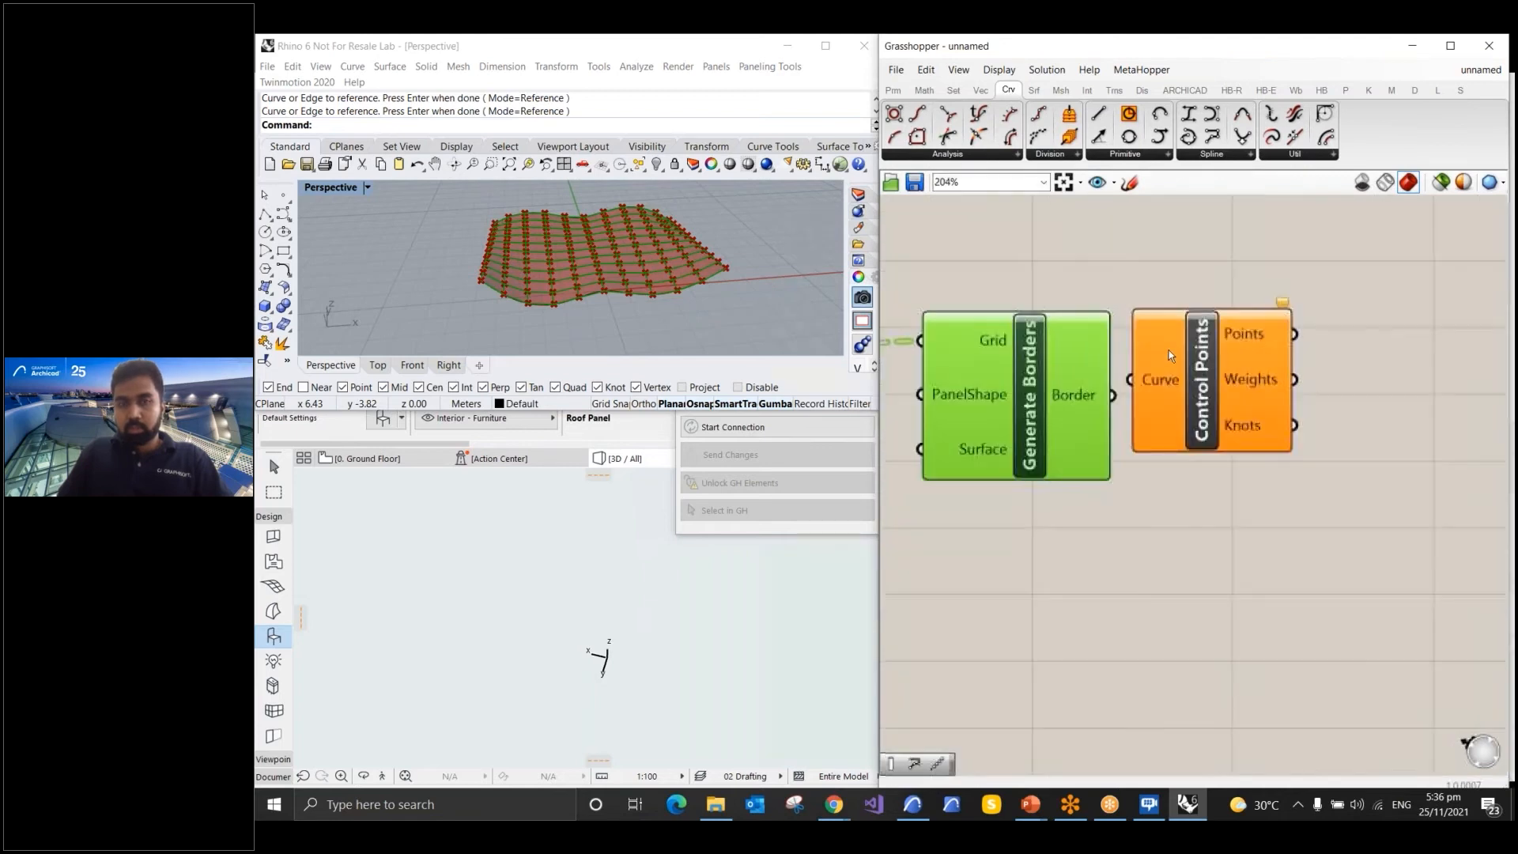
drag(1168, 350, 1221, 386)
drag(1113, 396, 1170, 427)
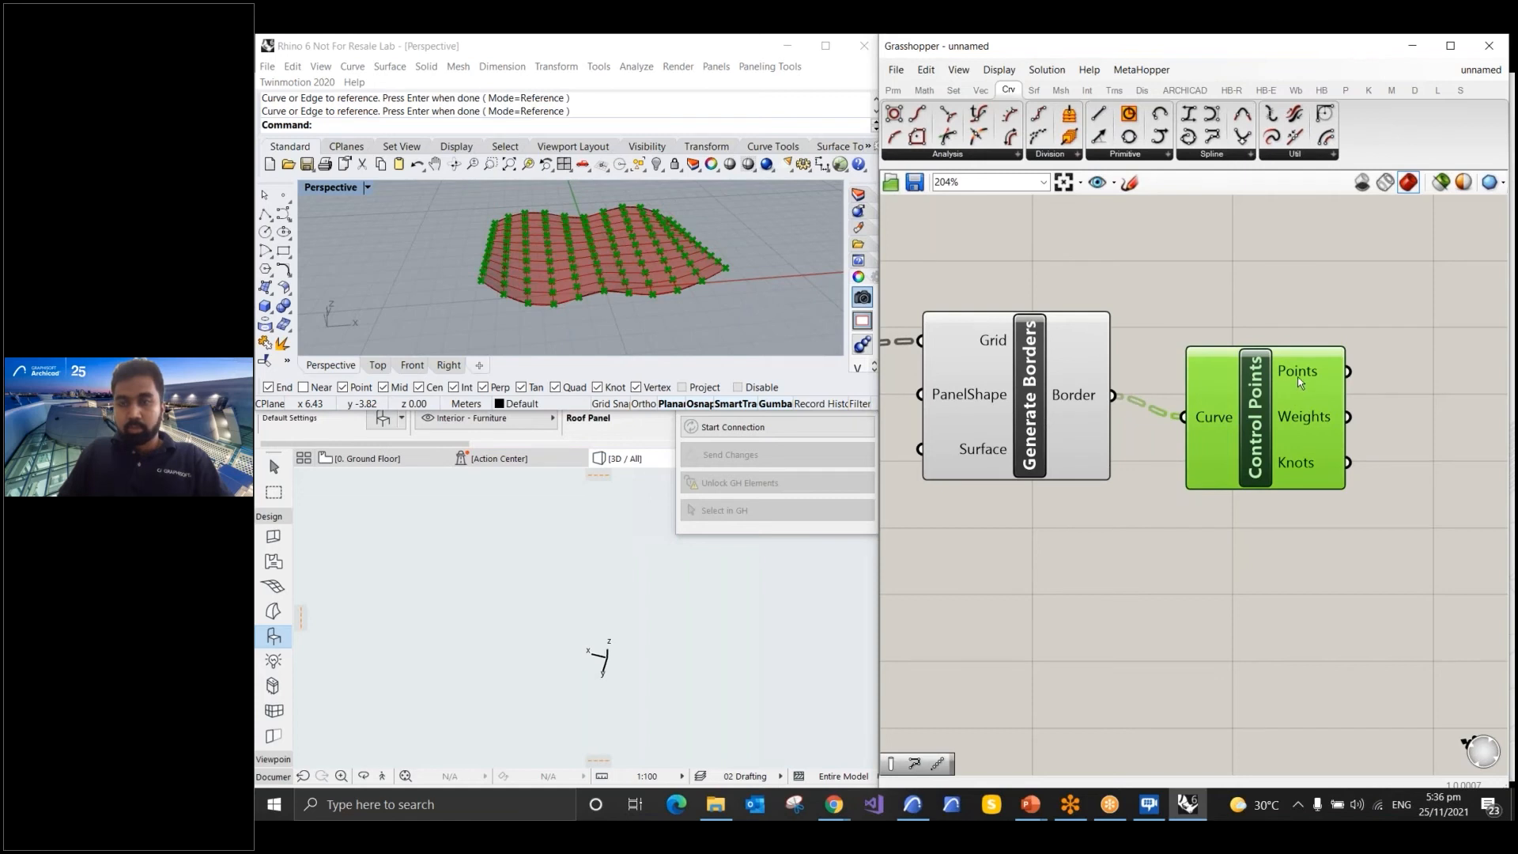
Shift the Control Points component slightly so that its wire from the Border output runs straight
mouse_move(1299, 383)
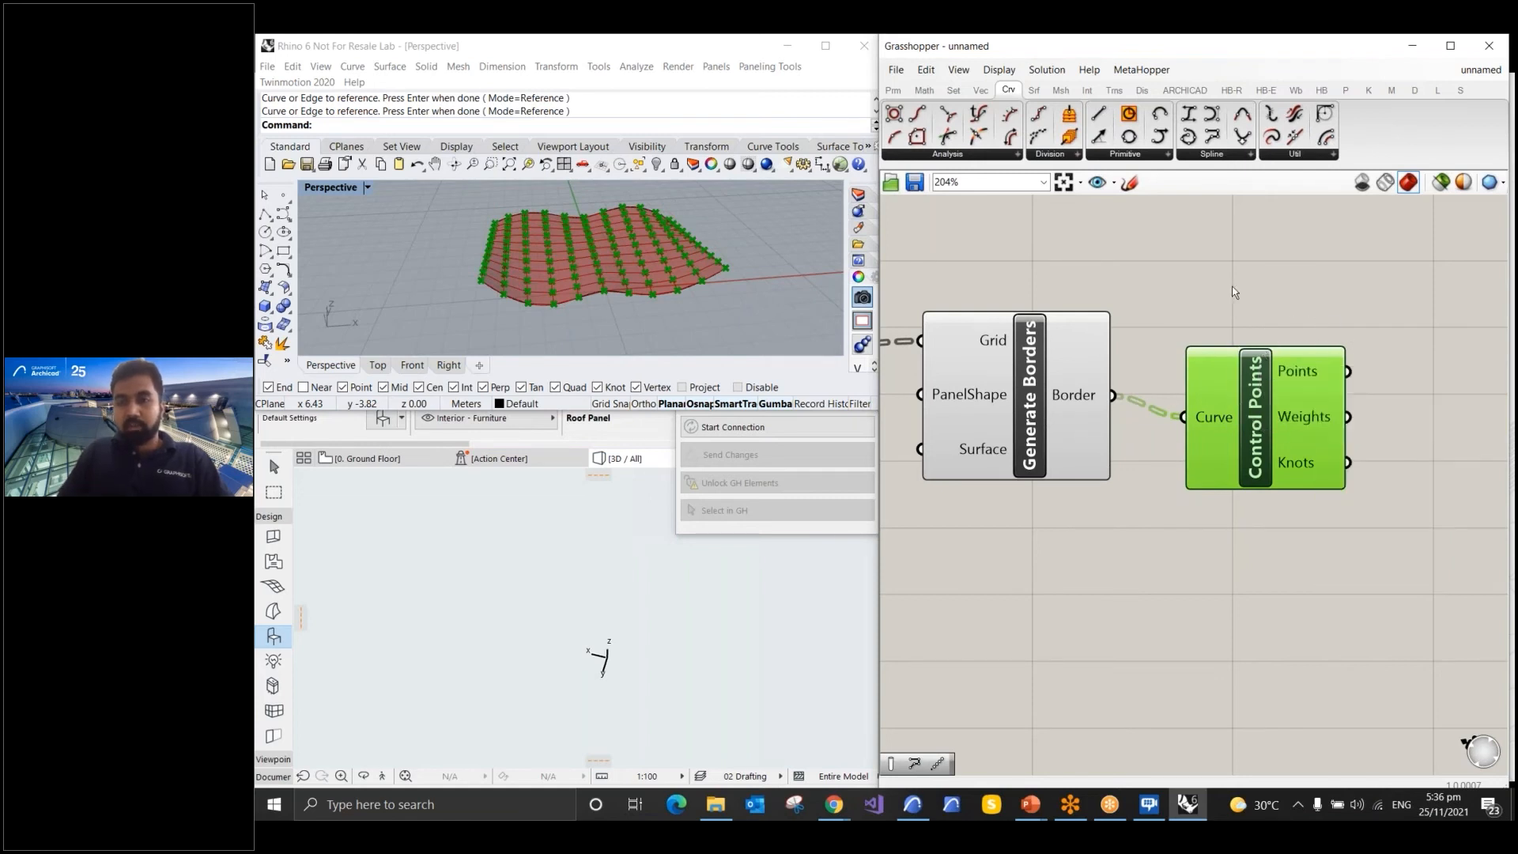
scroll(1265, 364, up, 1)
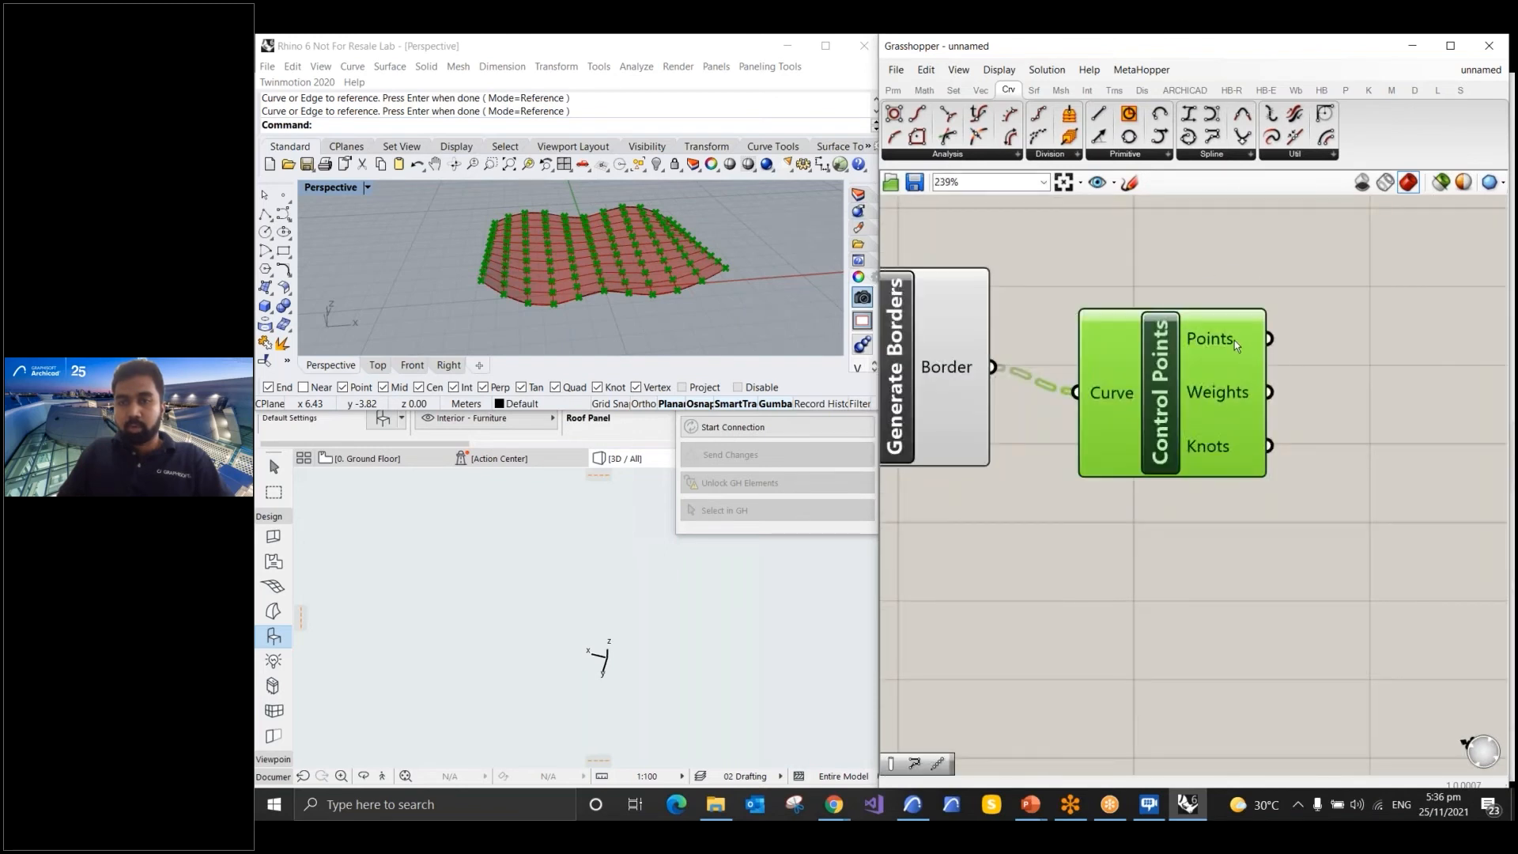
mouse_move(1235, 340)
scroll(1026, 316, down, 2)
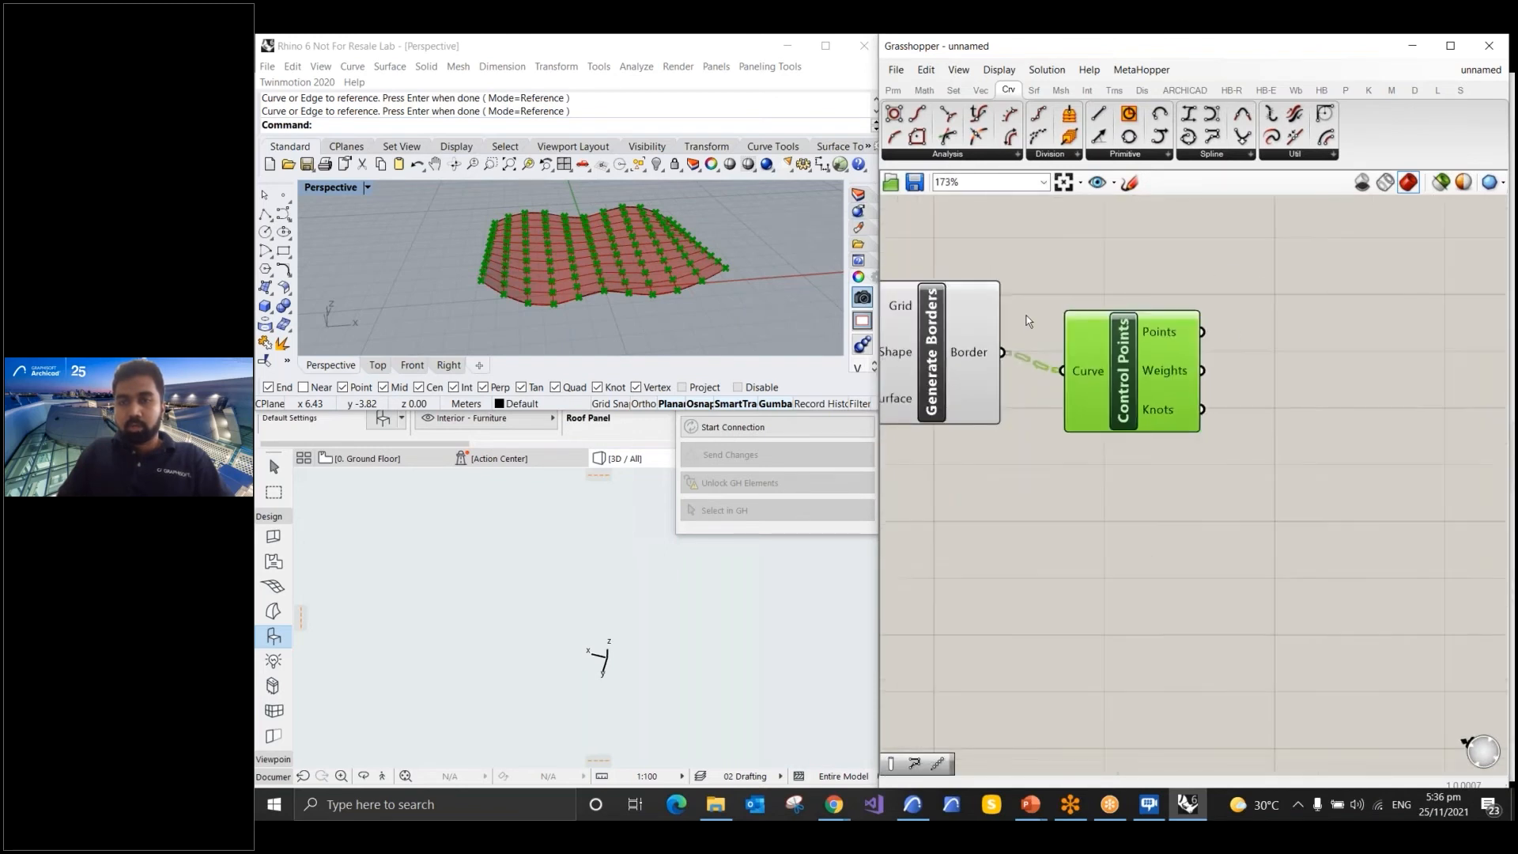
scroll(1216, 339, up, 3)
scroll(1146, 368, down, 2)
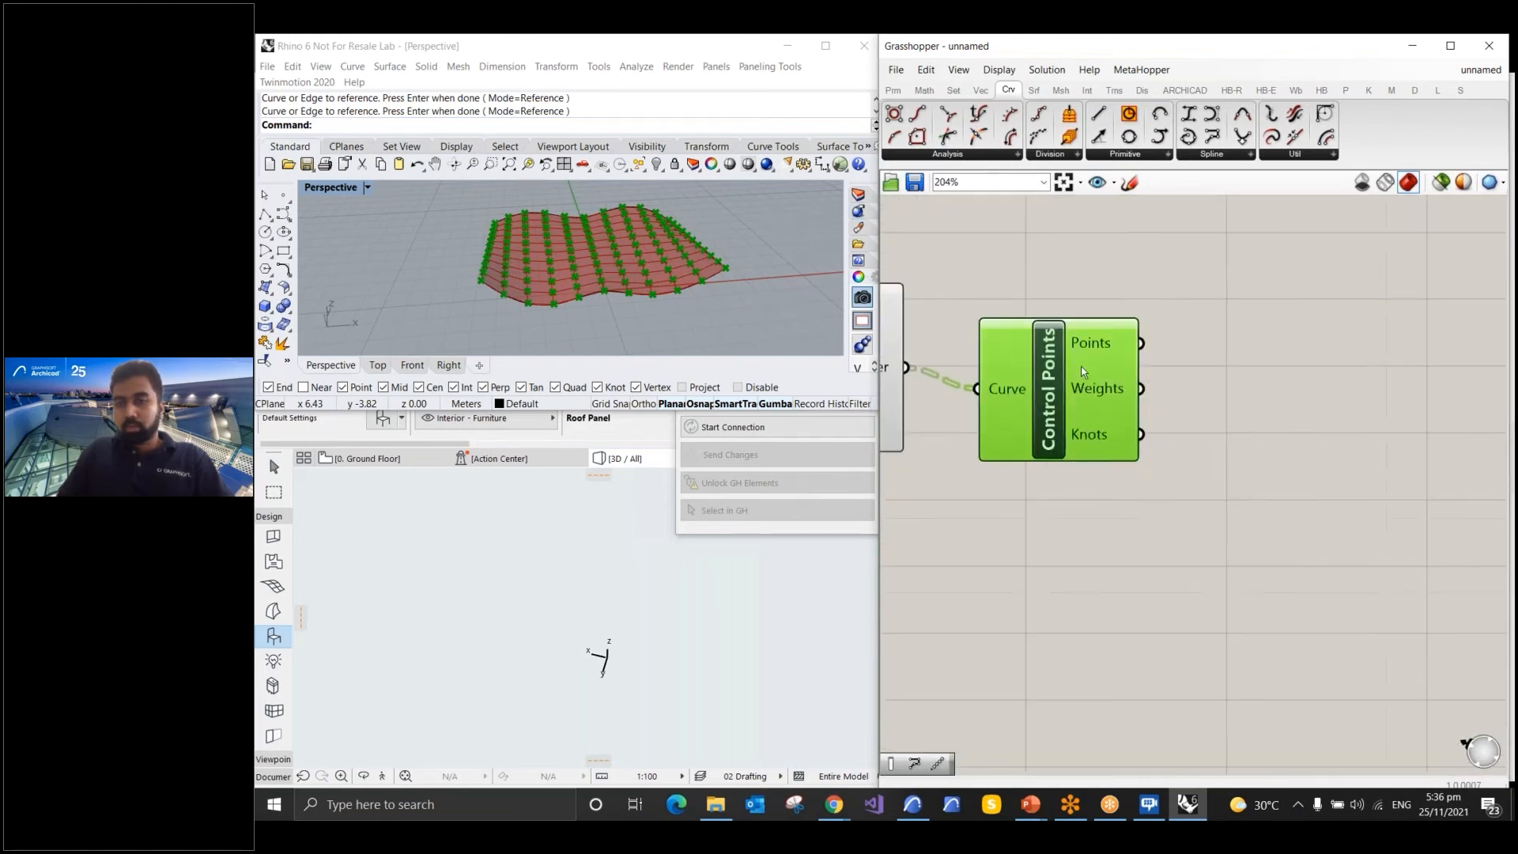
drag(1049, 378, 1051, 356)
click(1242, 340)
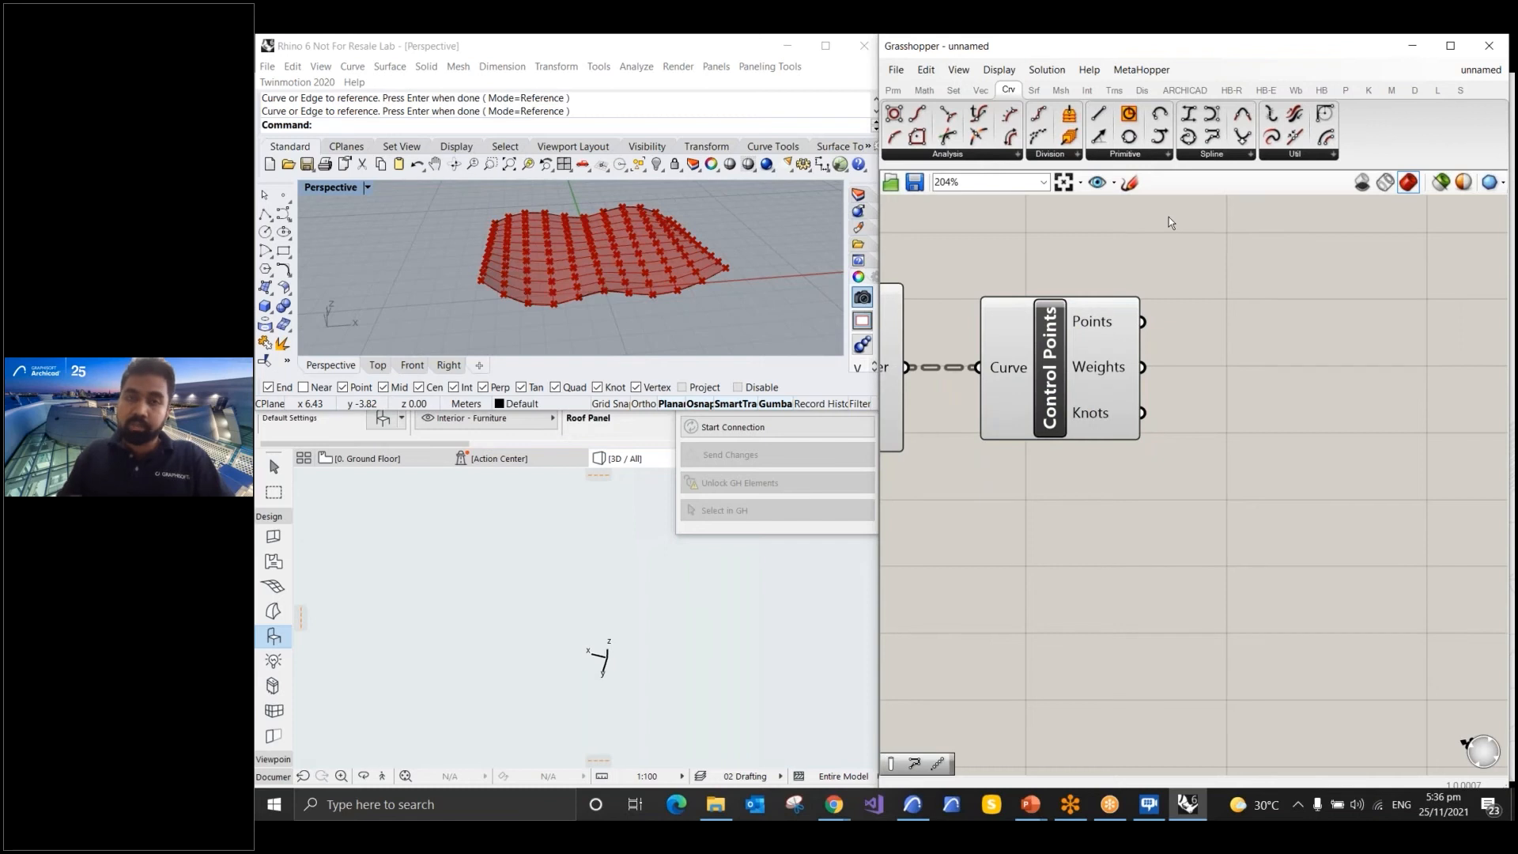
click(954, 90)
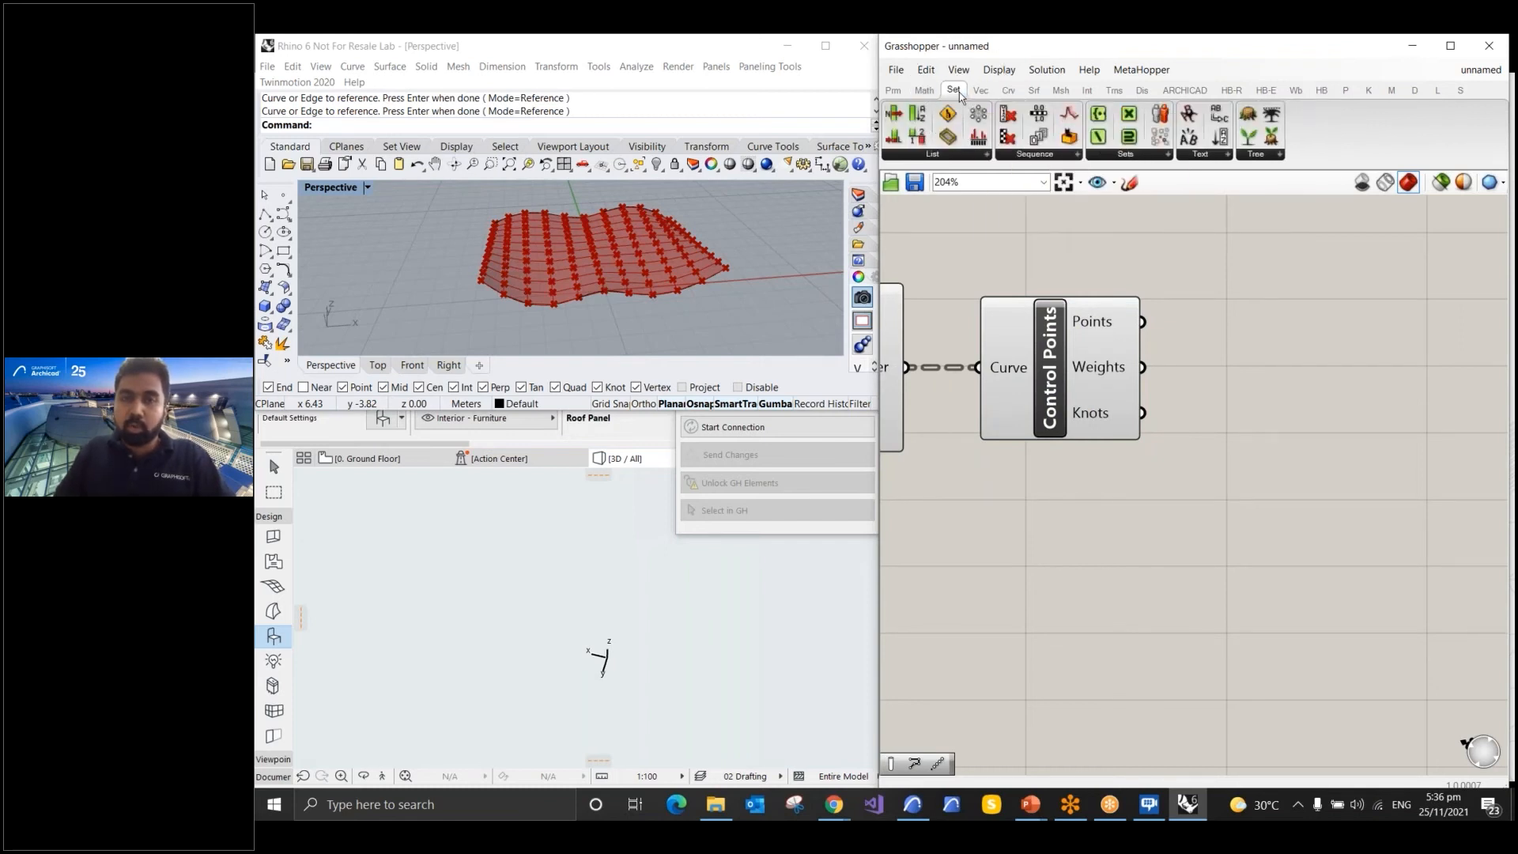
click(954, 155)
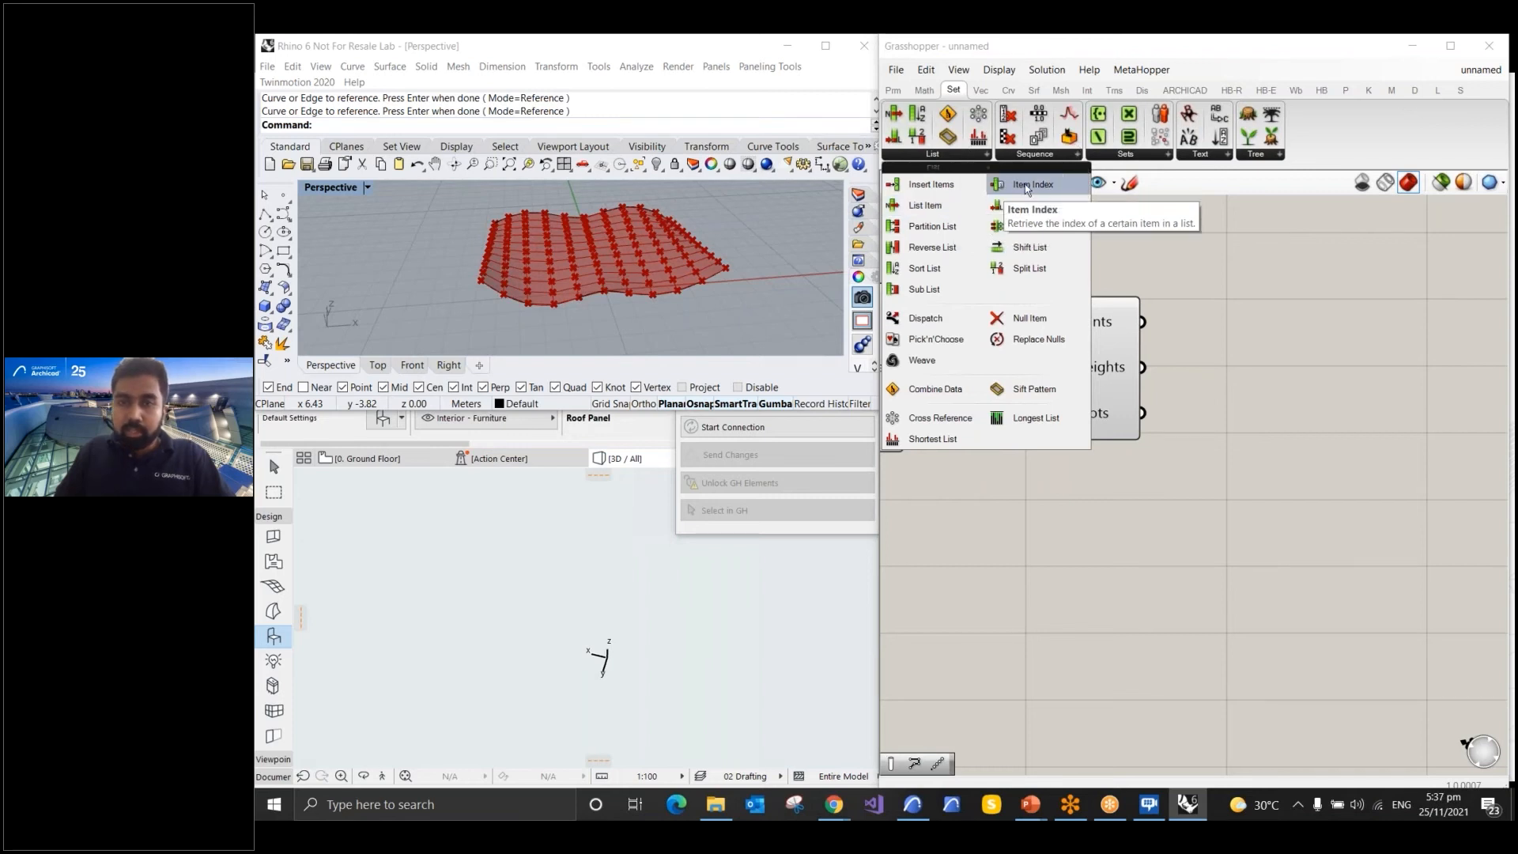
click(1001, 185)
click(1270, 359)
drag(1244, 343, 1291, 368)
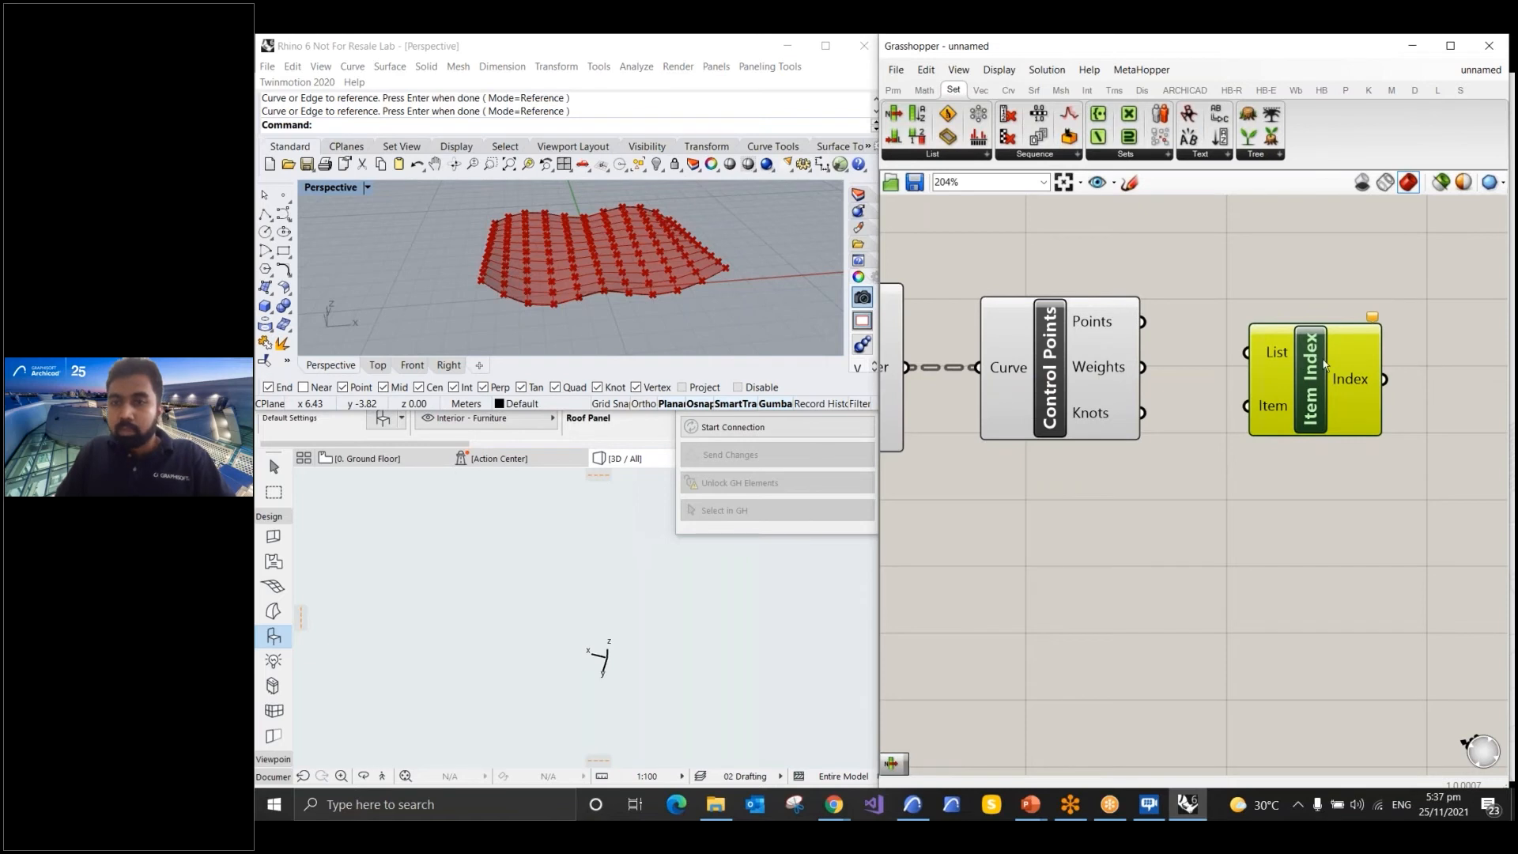
key(Delete)
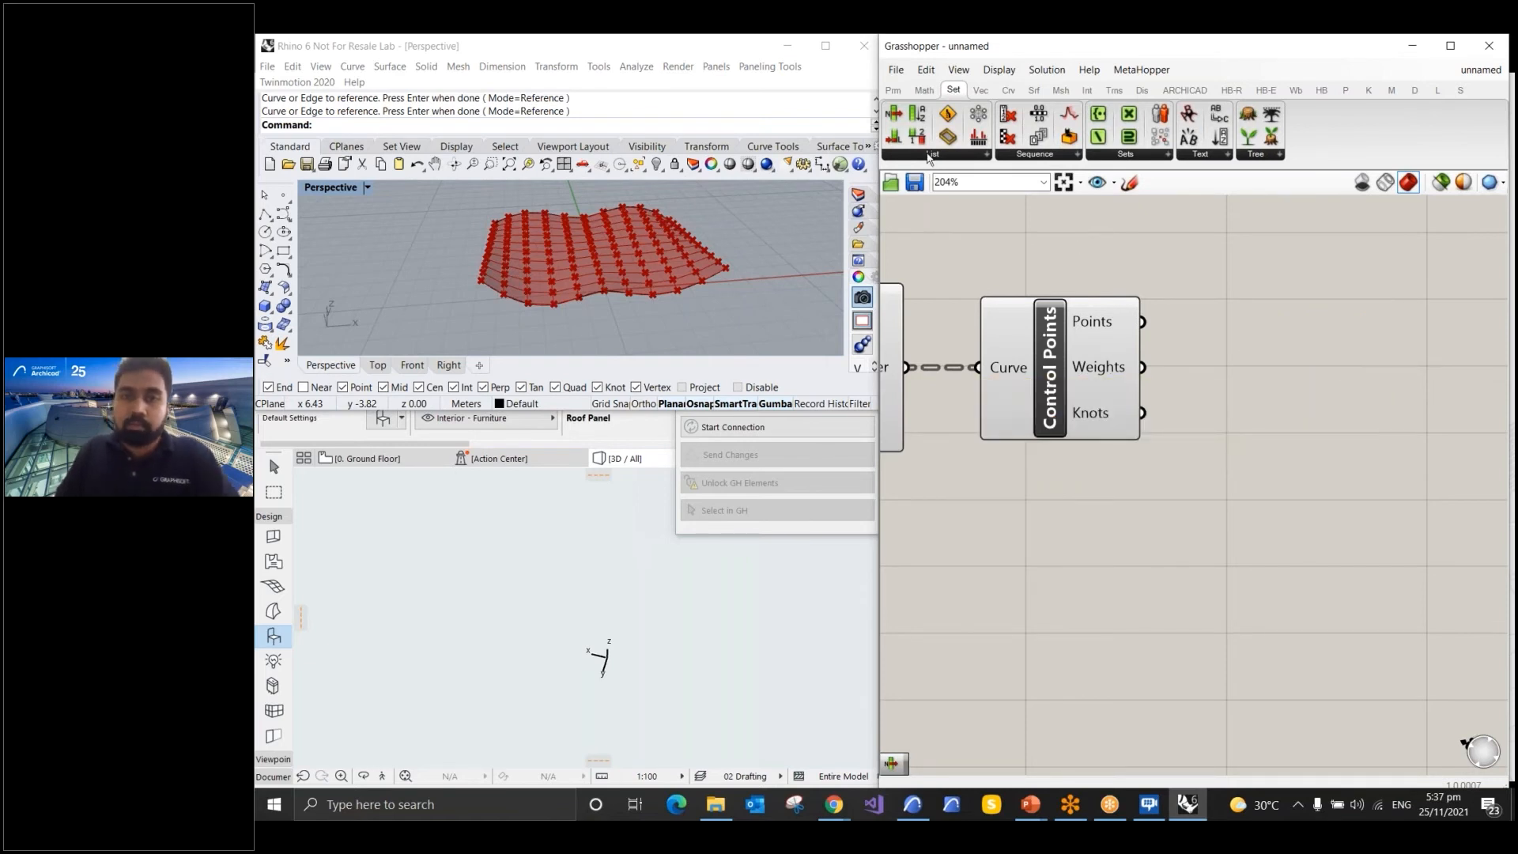
Place a List Item component after Control Points and connect the Points output to its List input
click(952, 154)
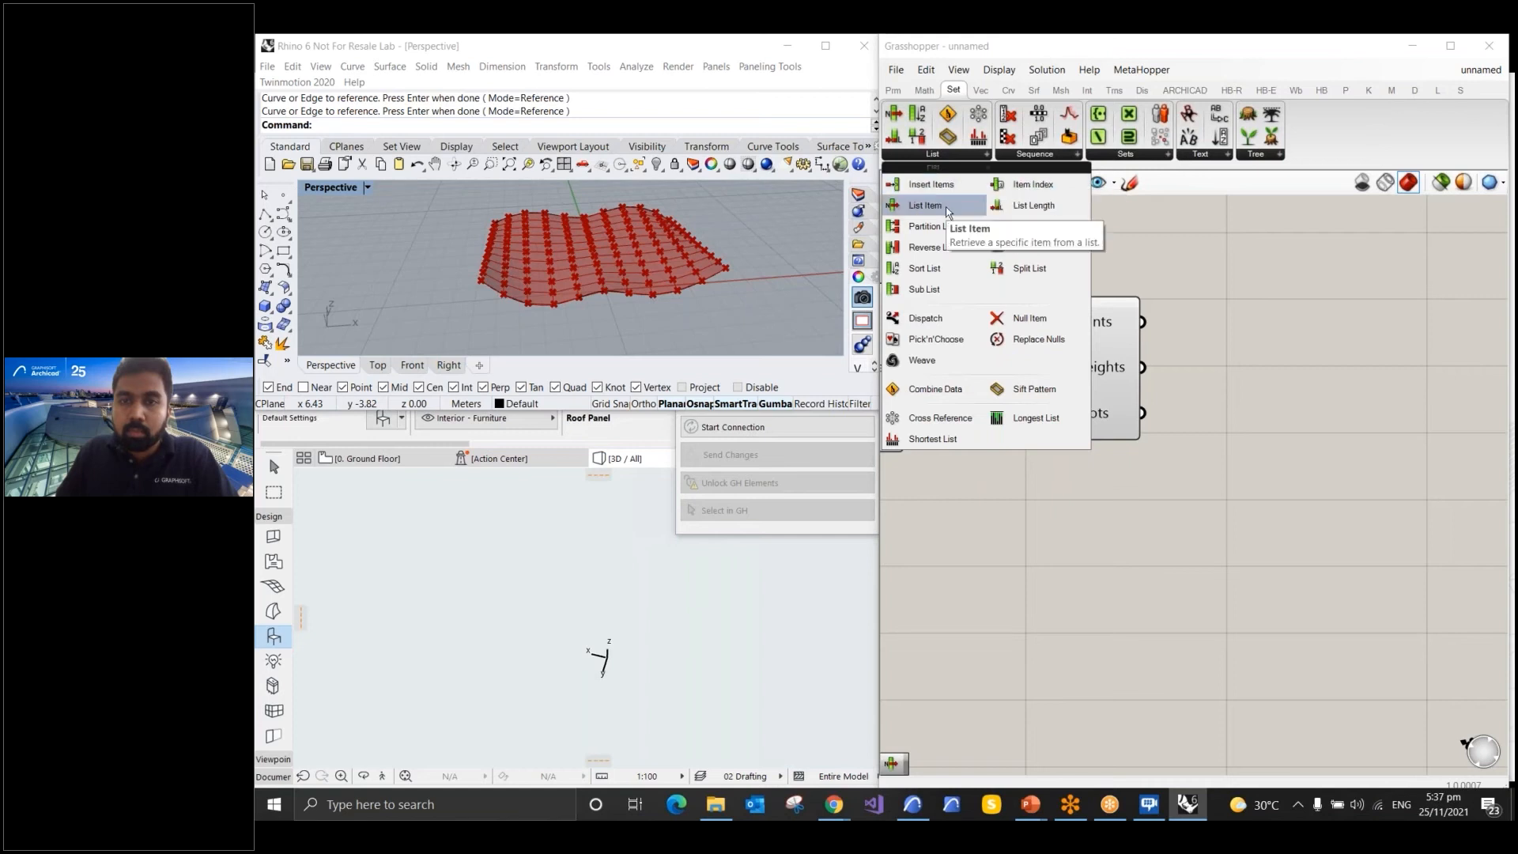
drag(1249, 326, 1321, 380)
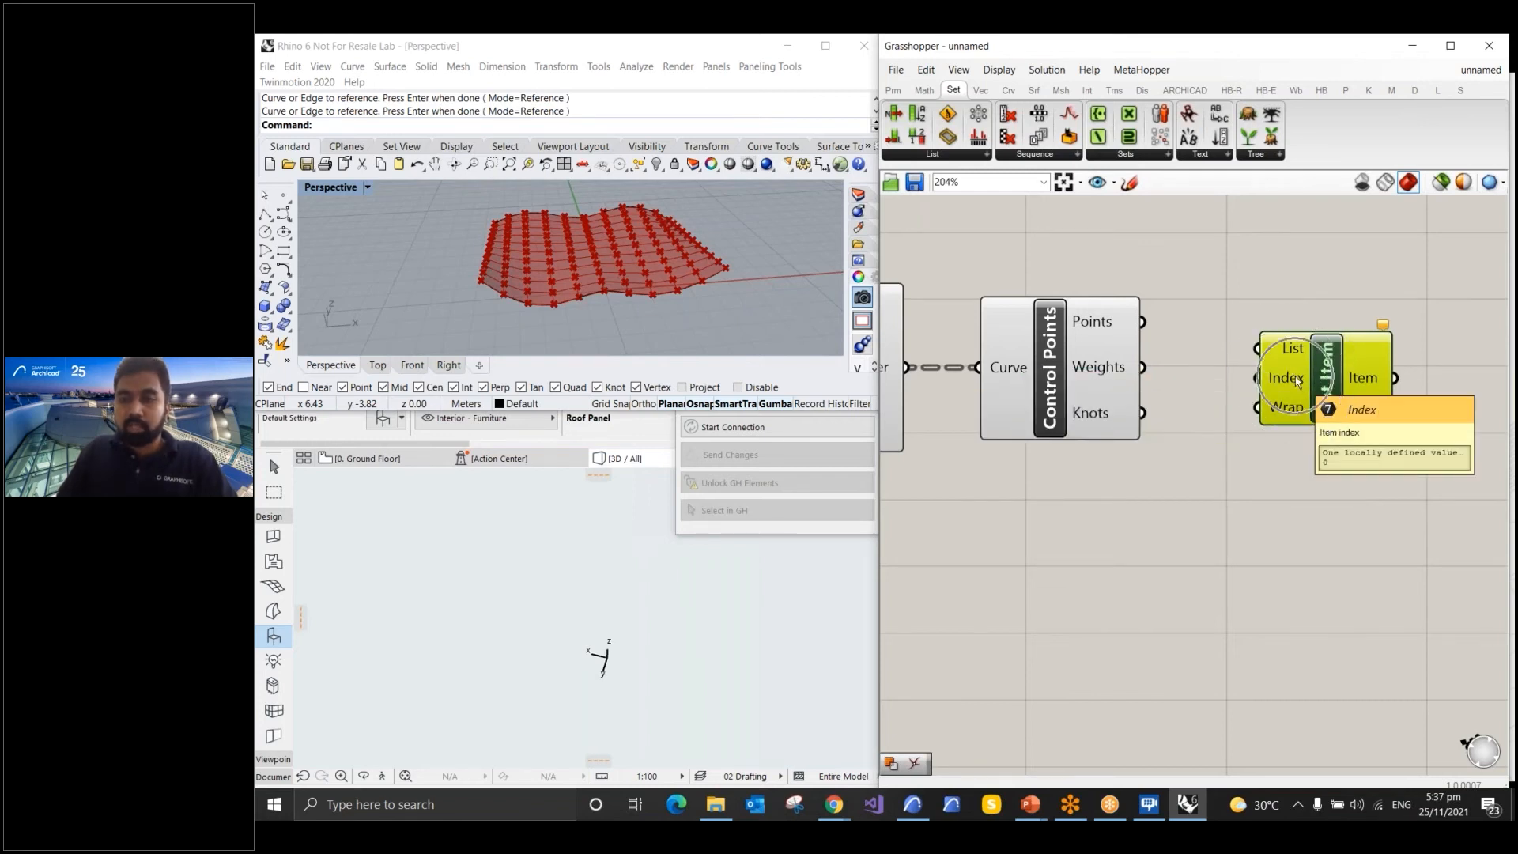
drag(1329, 381, 1300, 365)
drag(1142, 321, 1230, 332)
scroll(1184, 298, up, 2)
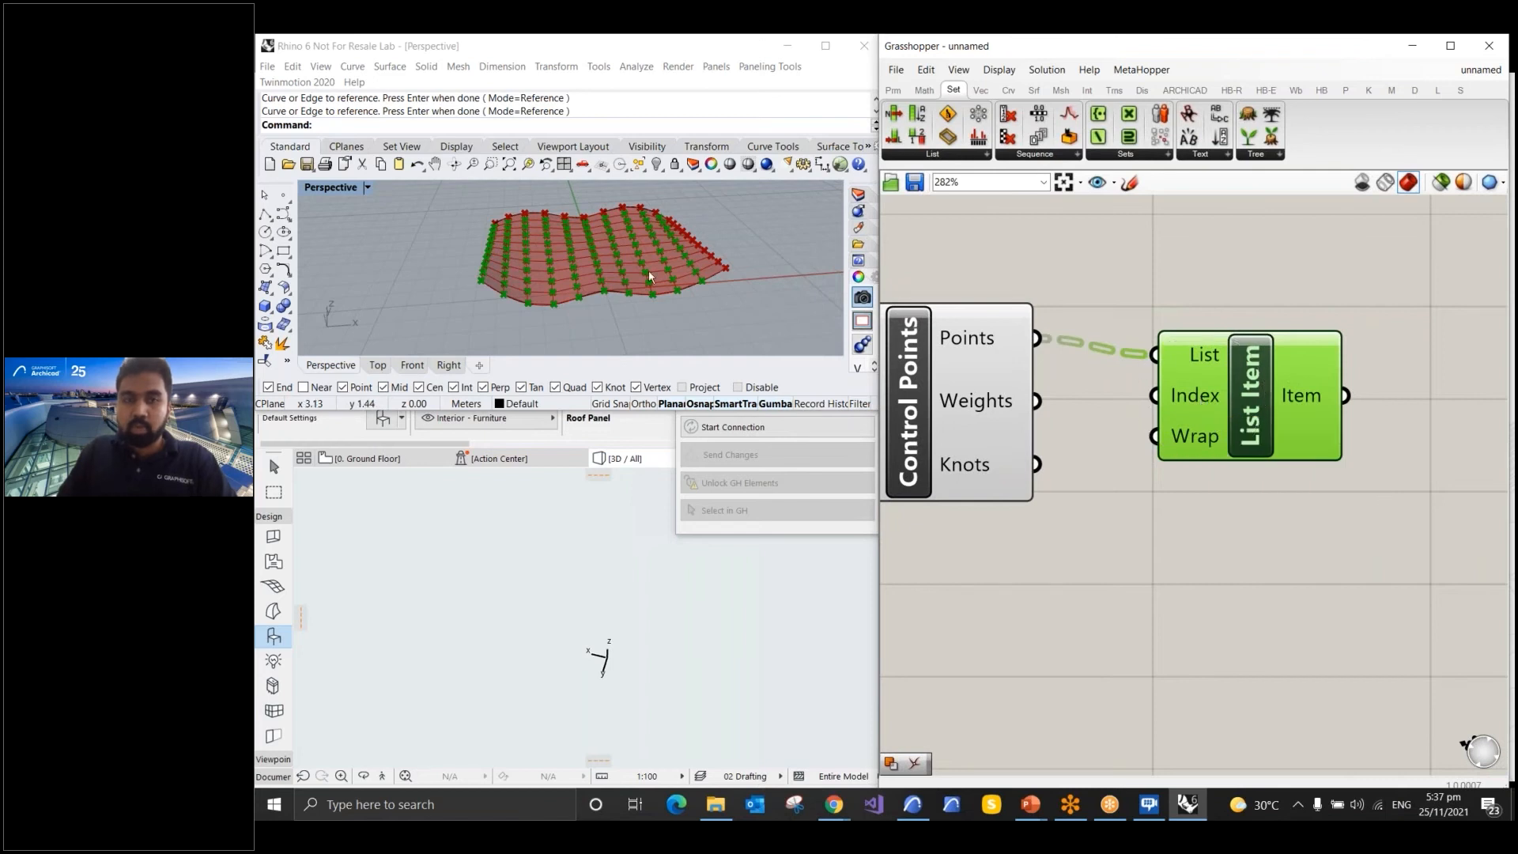
Add the outputs +1, +2 and +3 to the List Item component for the remaining corner points of each panel
scroll(649, 276, up, 5)
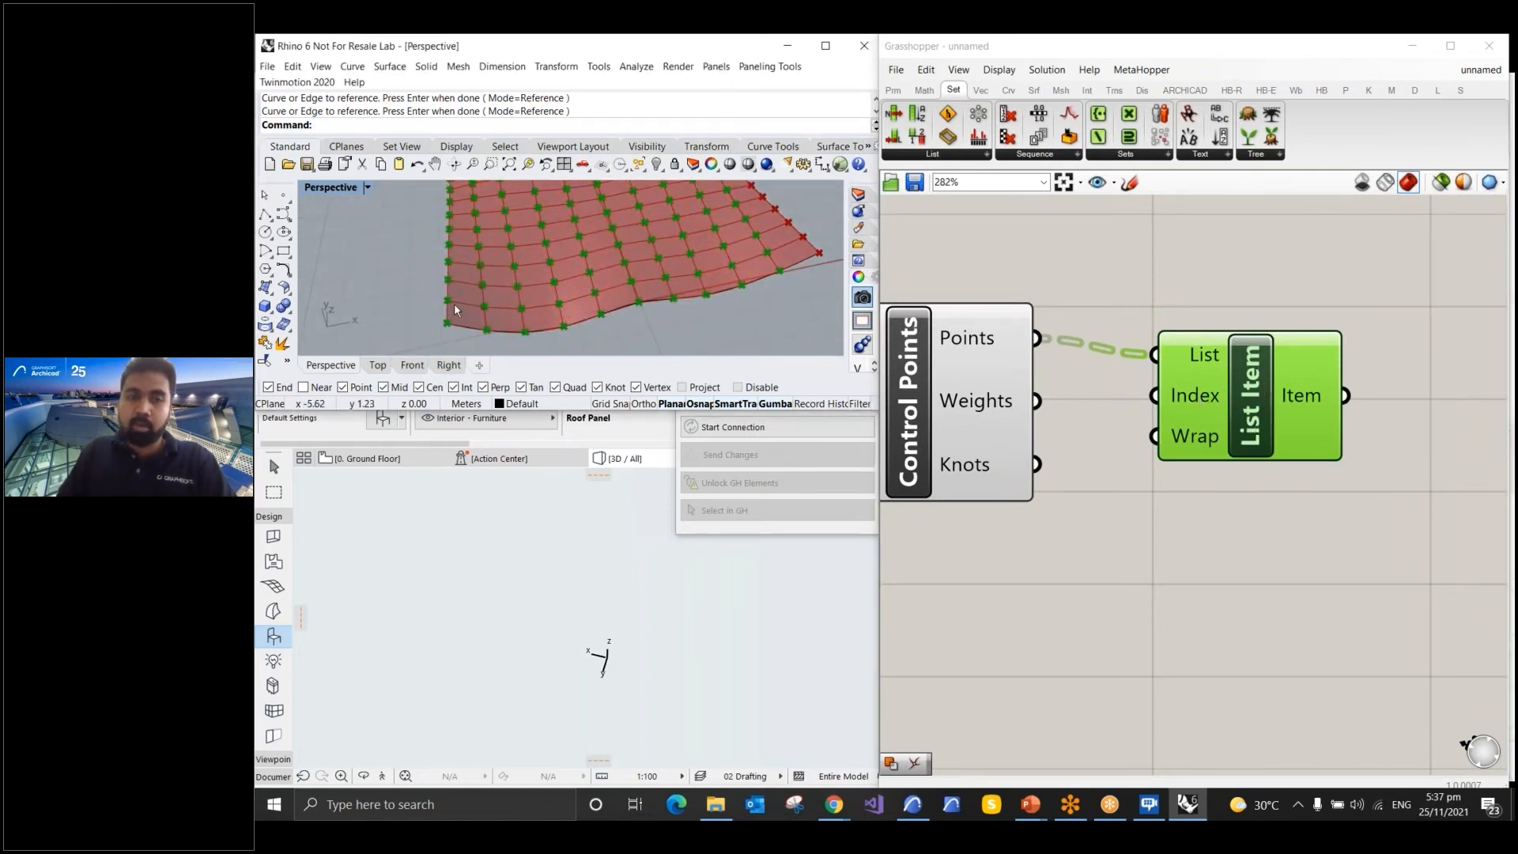
scroll(474, 312, down, 5)
scroll(481, 304, up, 5)
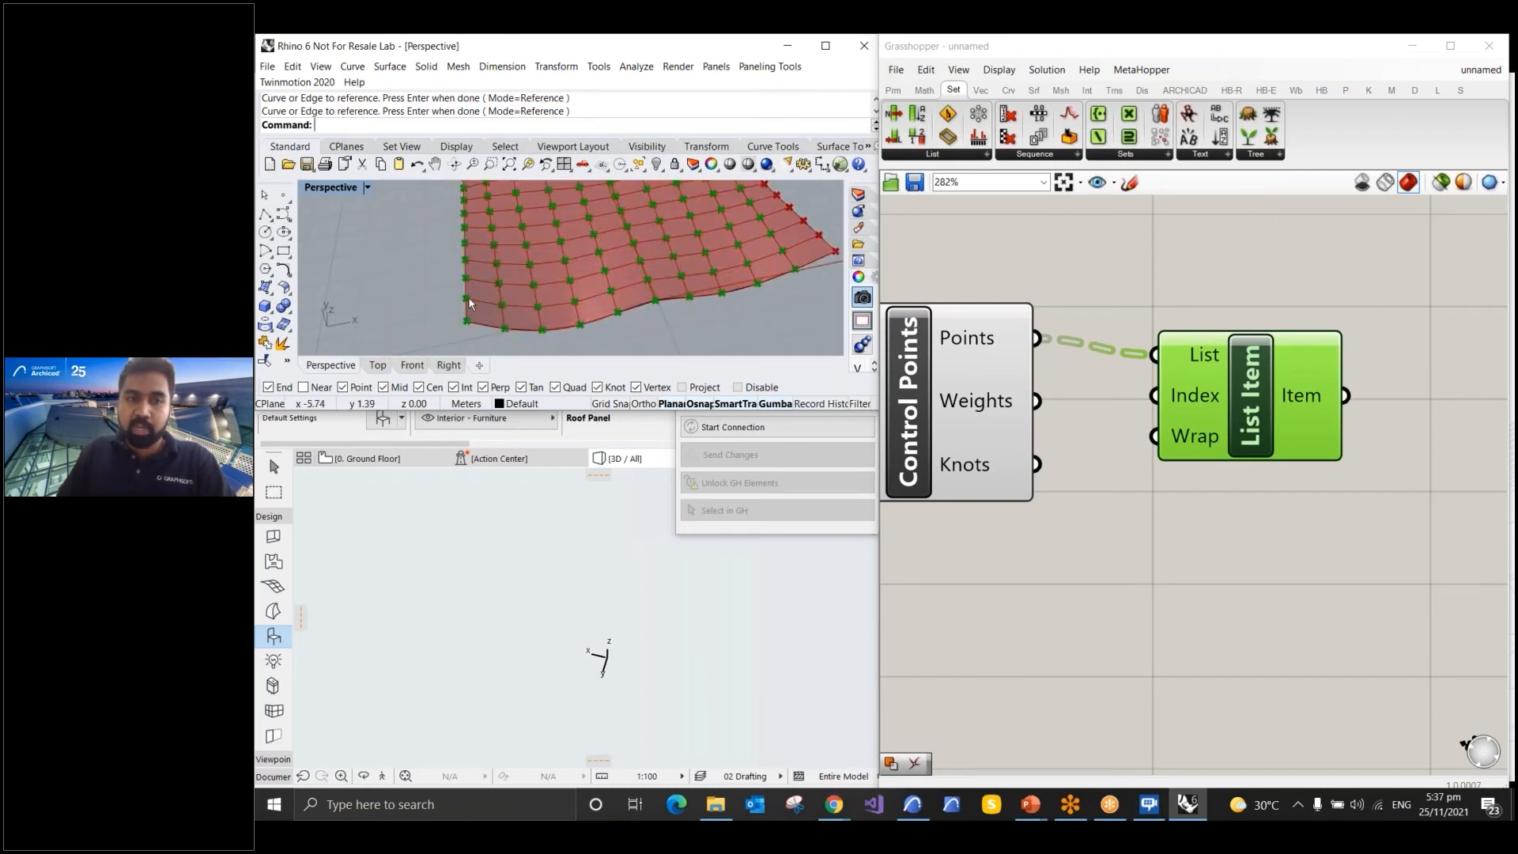
scroll(470, 303, down, 5)
scroll(578, 200, up, 5)
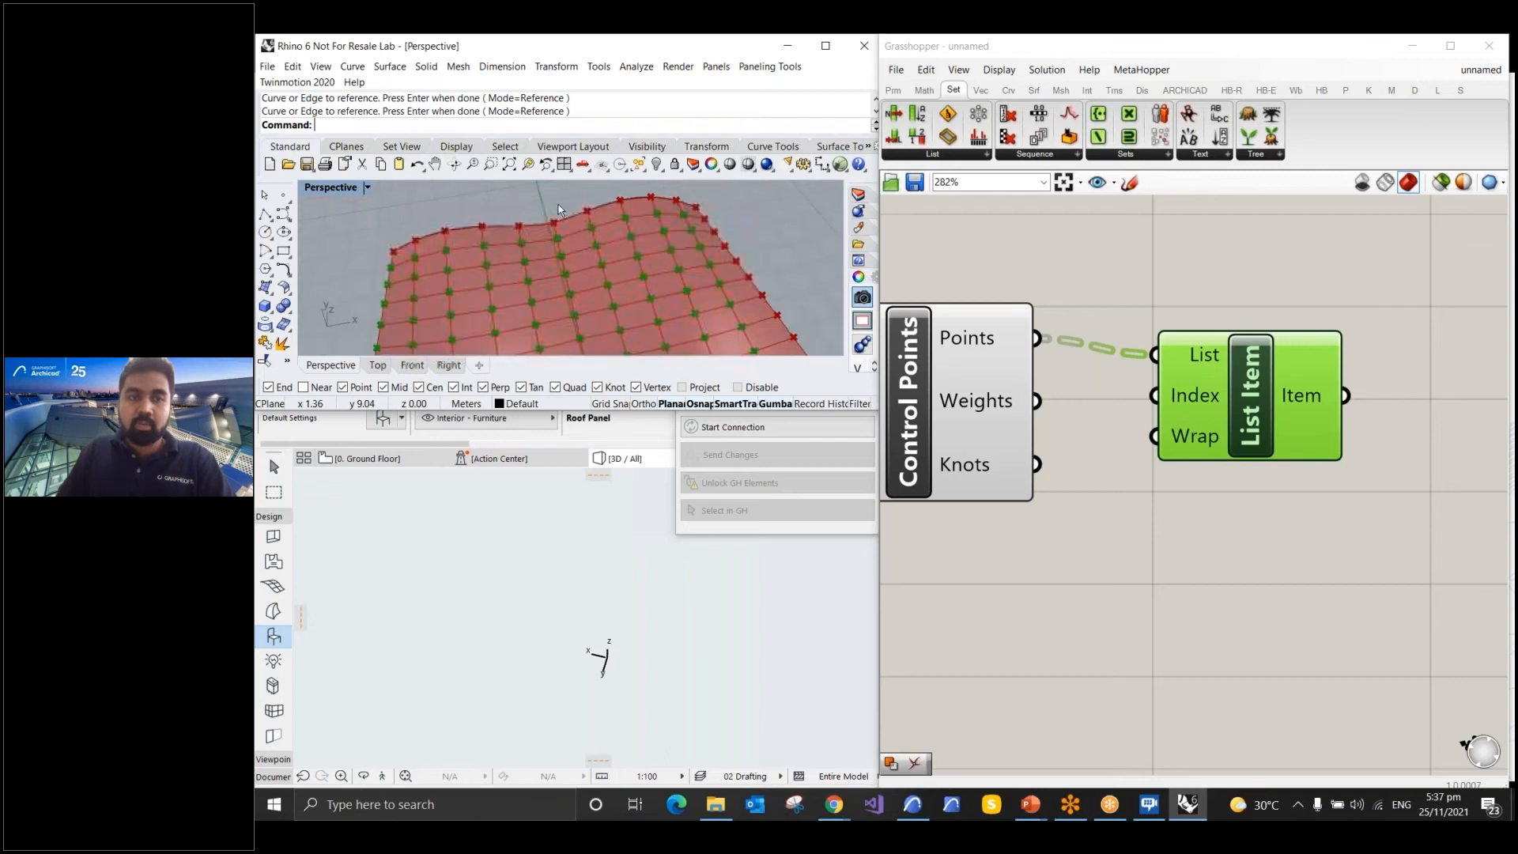
scroll(515, 320, down, 5)
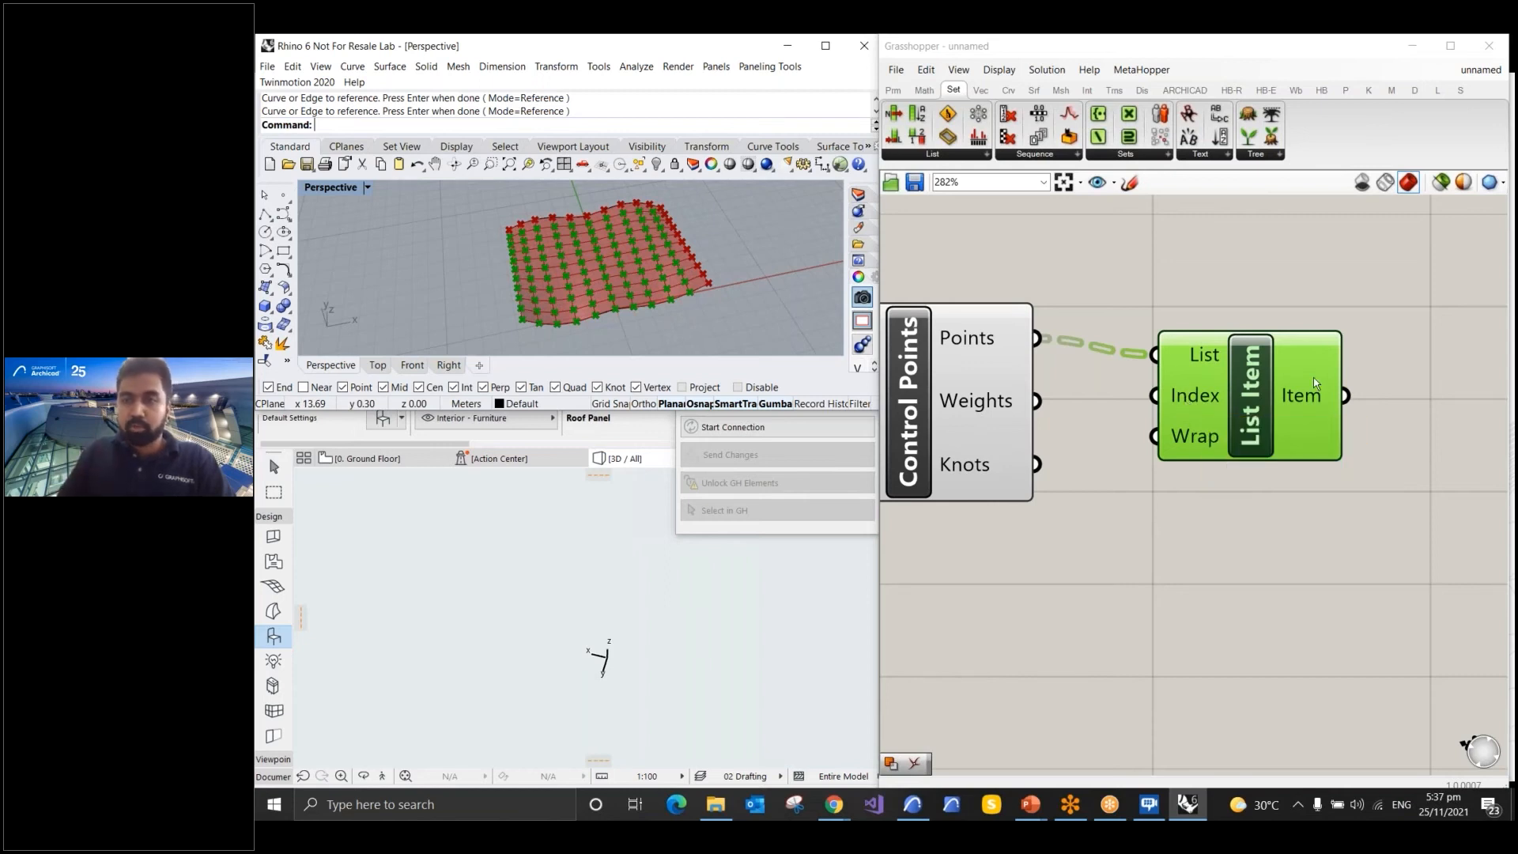
scroll(1315, 386, up, 3)
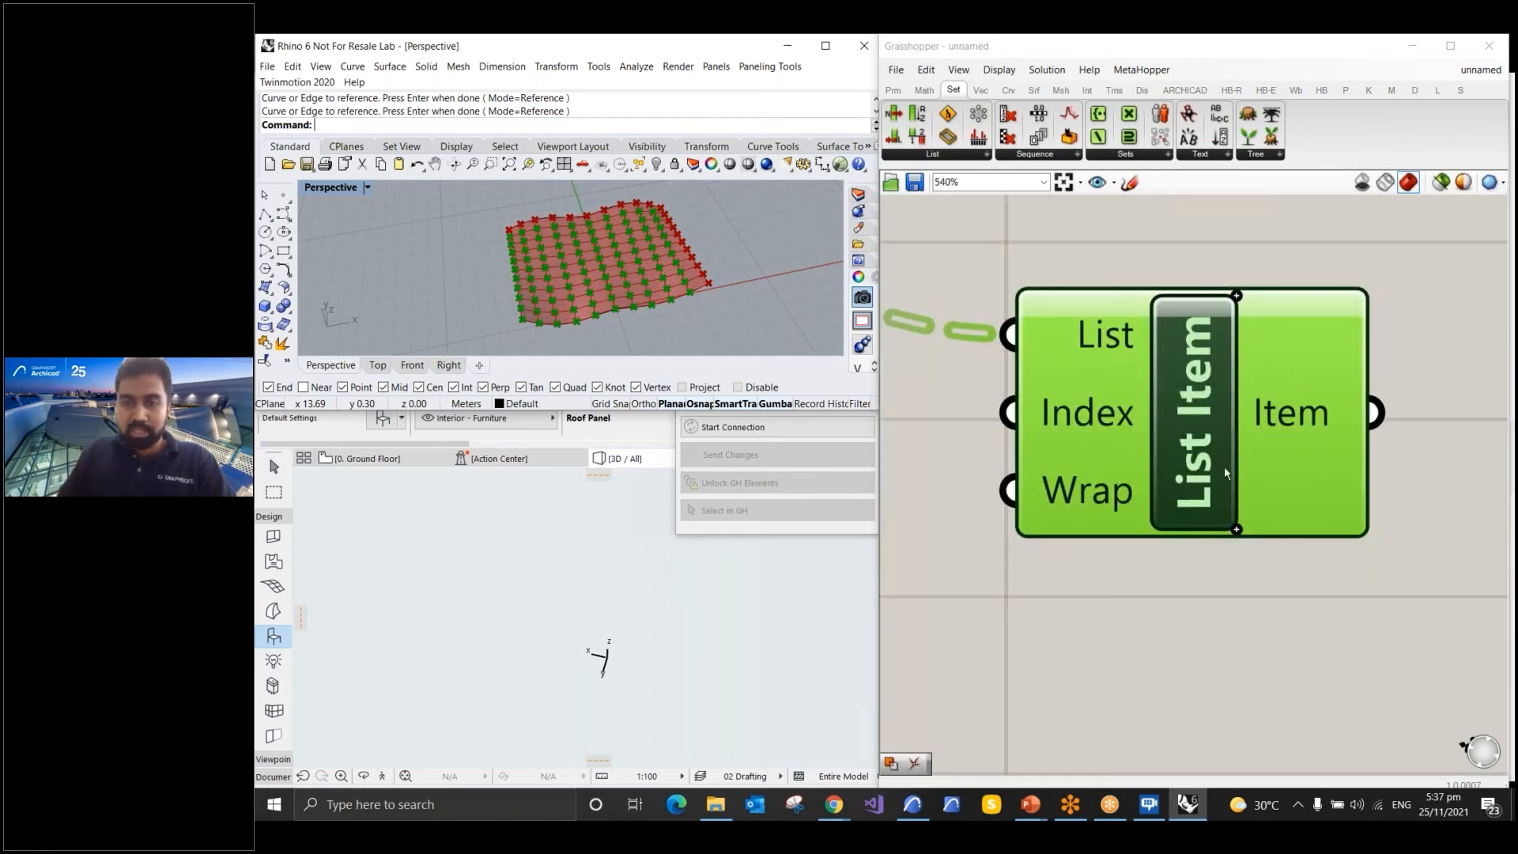
click(1236, 530)
click(1237, 537)
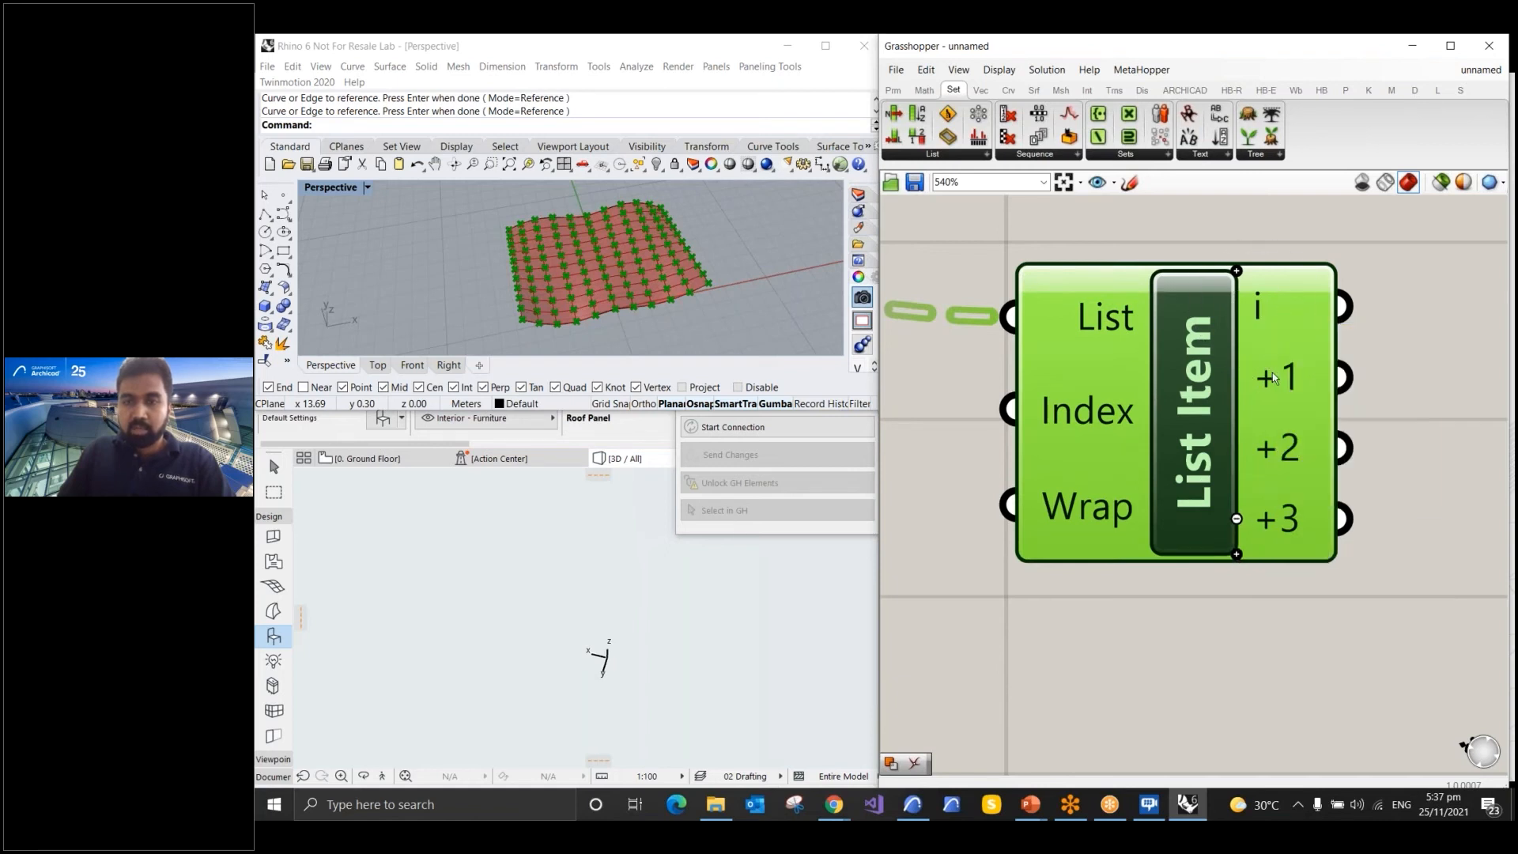
Examine the data held by the List Item component's +1 output
mouse_move(1274, 381)
scroll(1101, 389, down, 1)
scroll(1101, 389, down, 1)
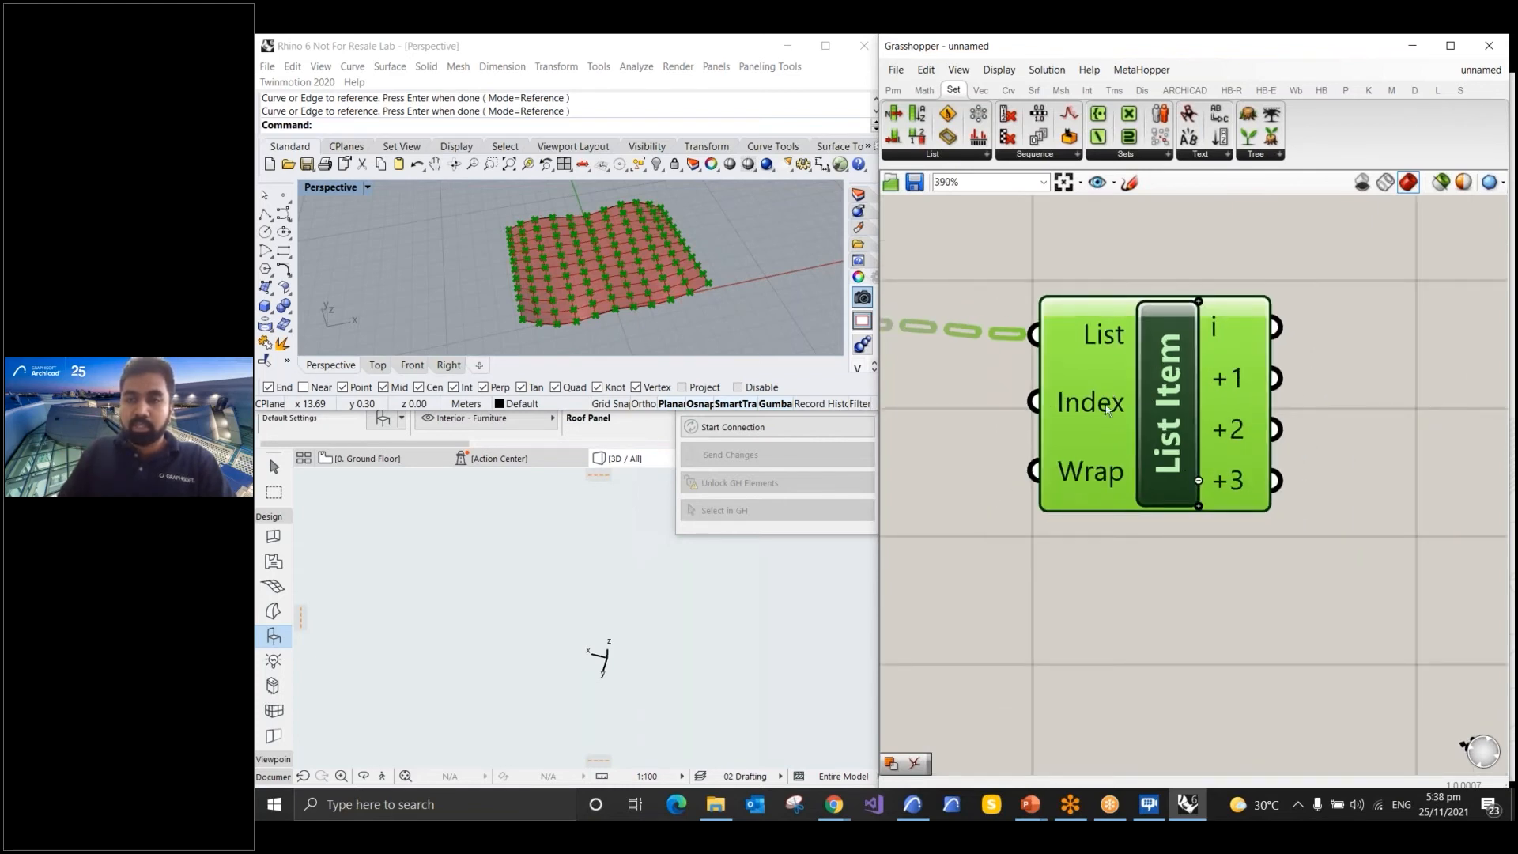
scroll(1038, 416, down, 2)
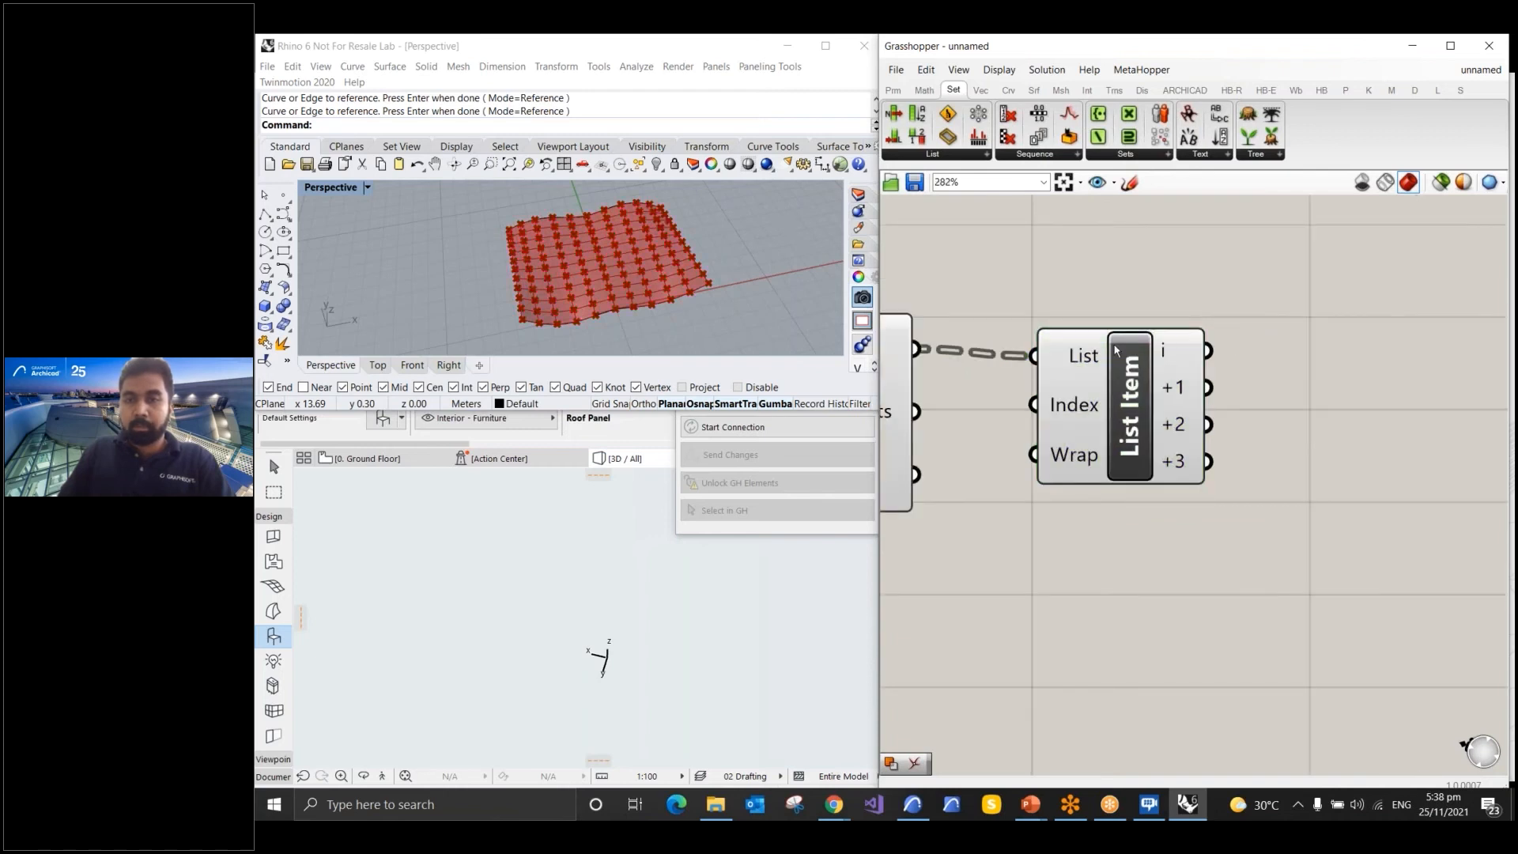
scroll(1070, 356, down, 1)
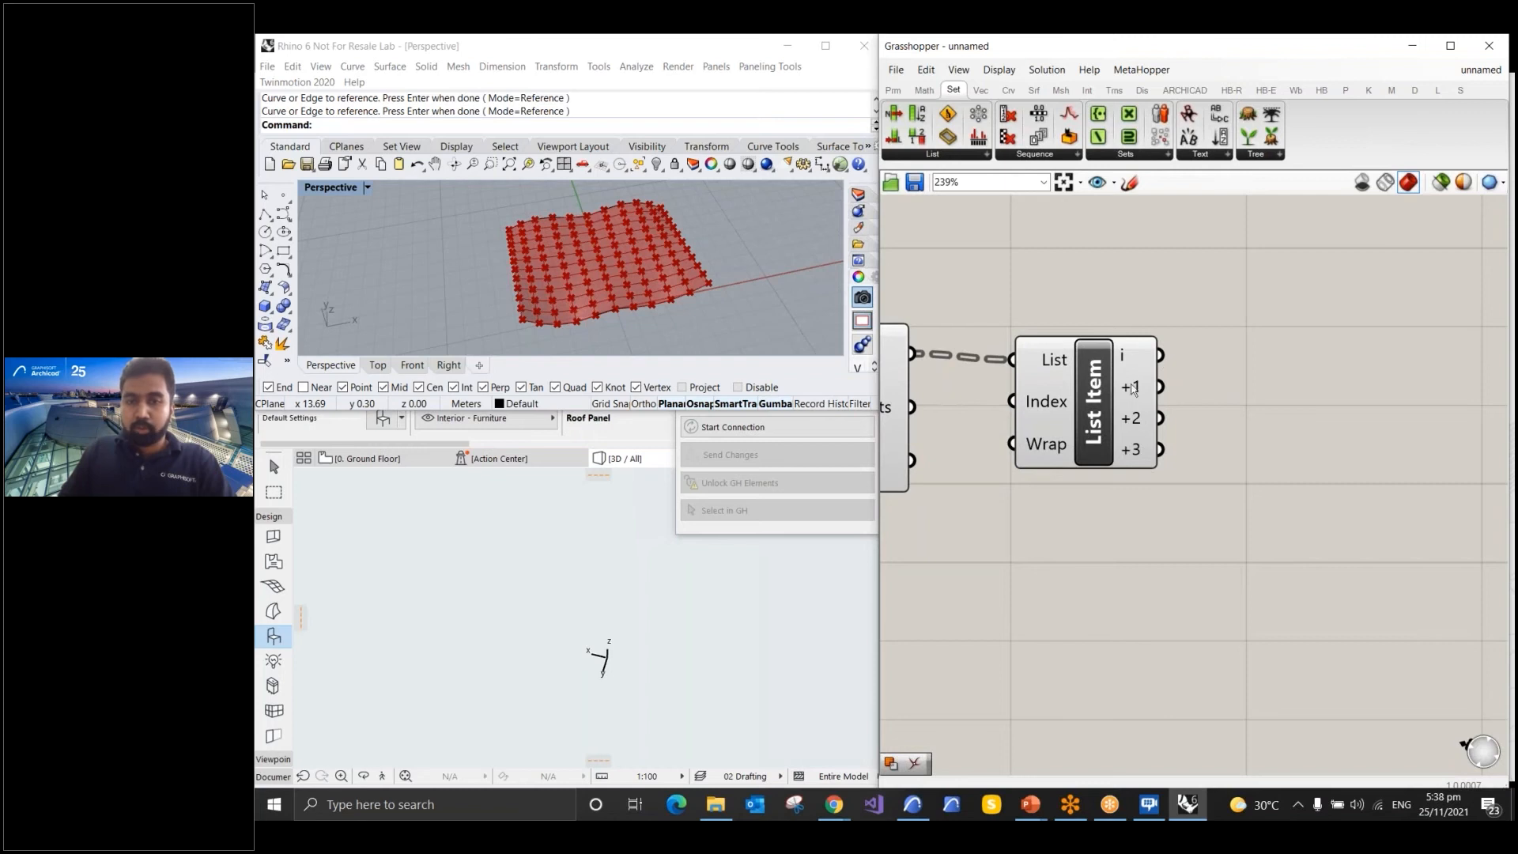
mouse_move(1131, 378)
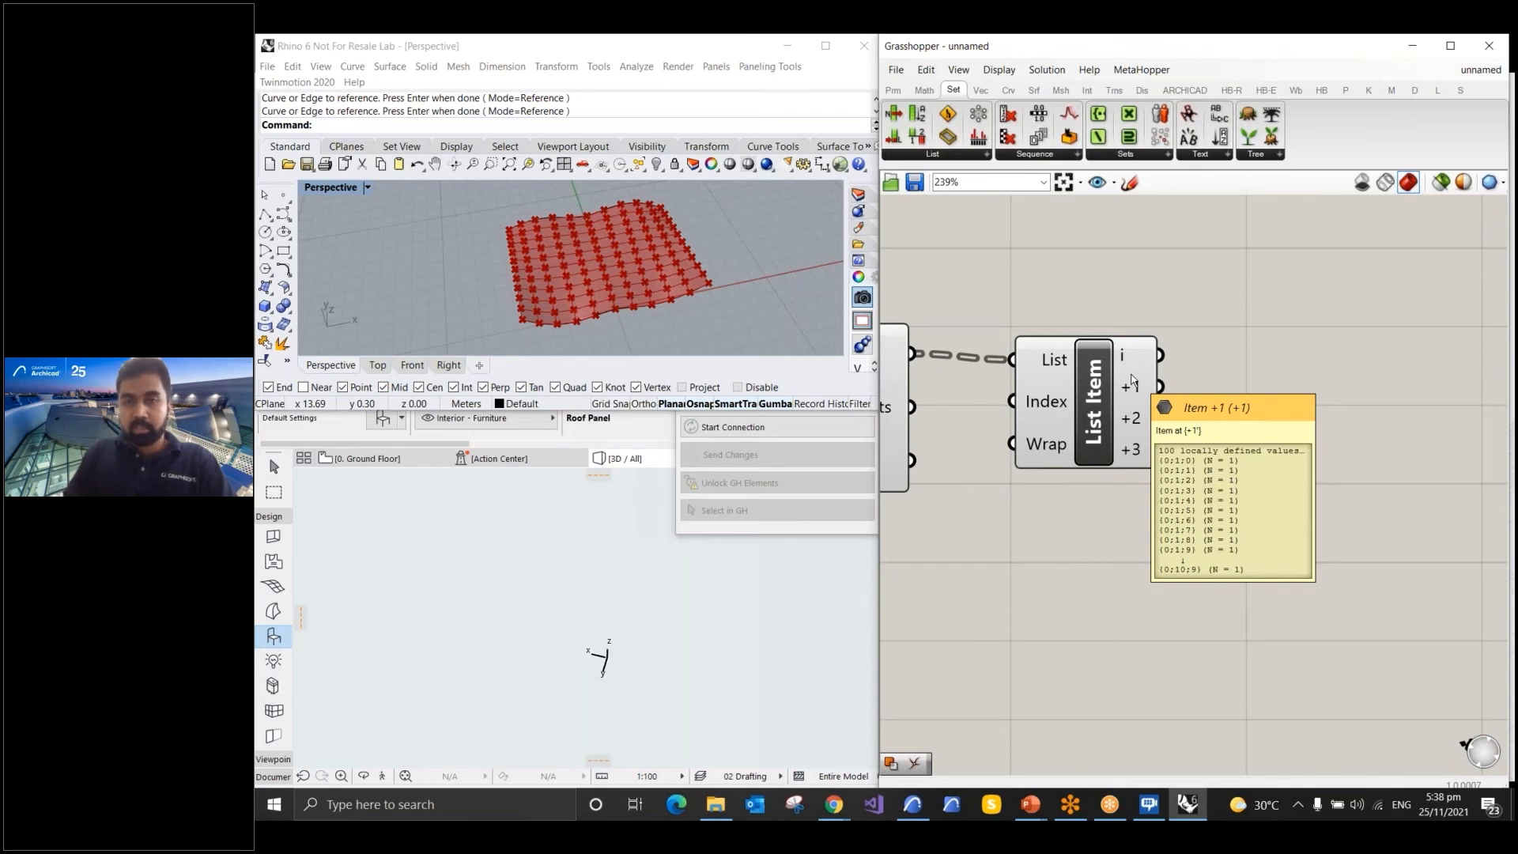
mouse_move(1165, 96)
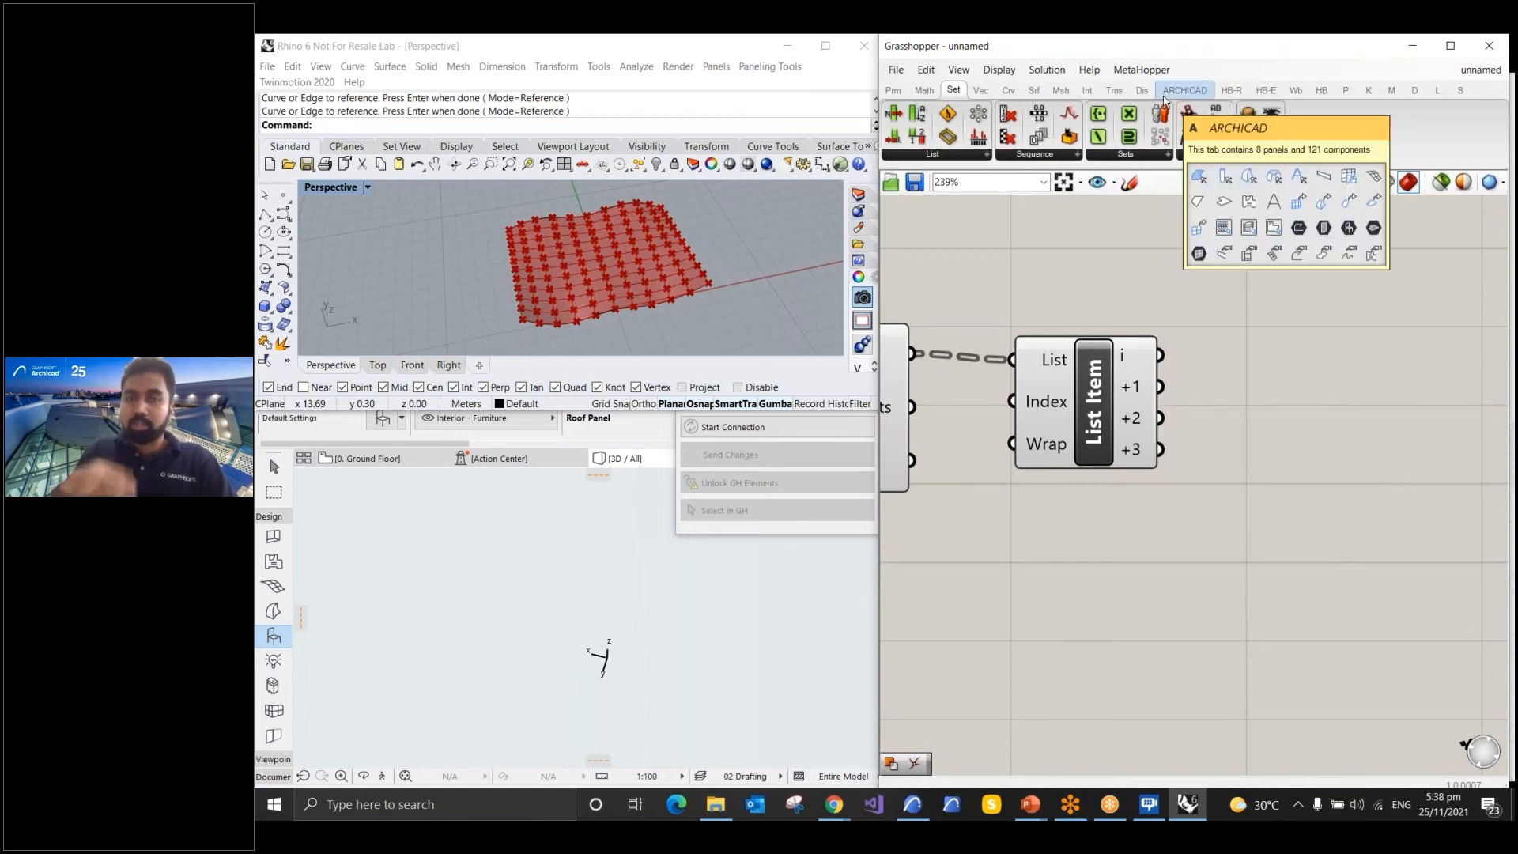
Place an Archicad Object Settings component on the canvas beside the List Item component
click(1168, 96)
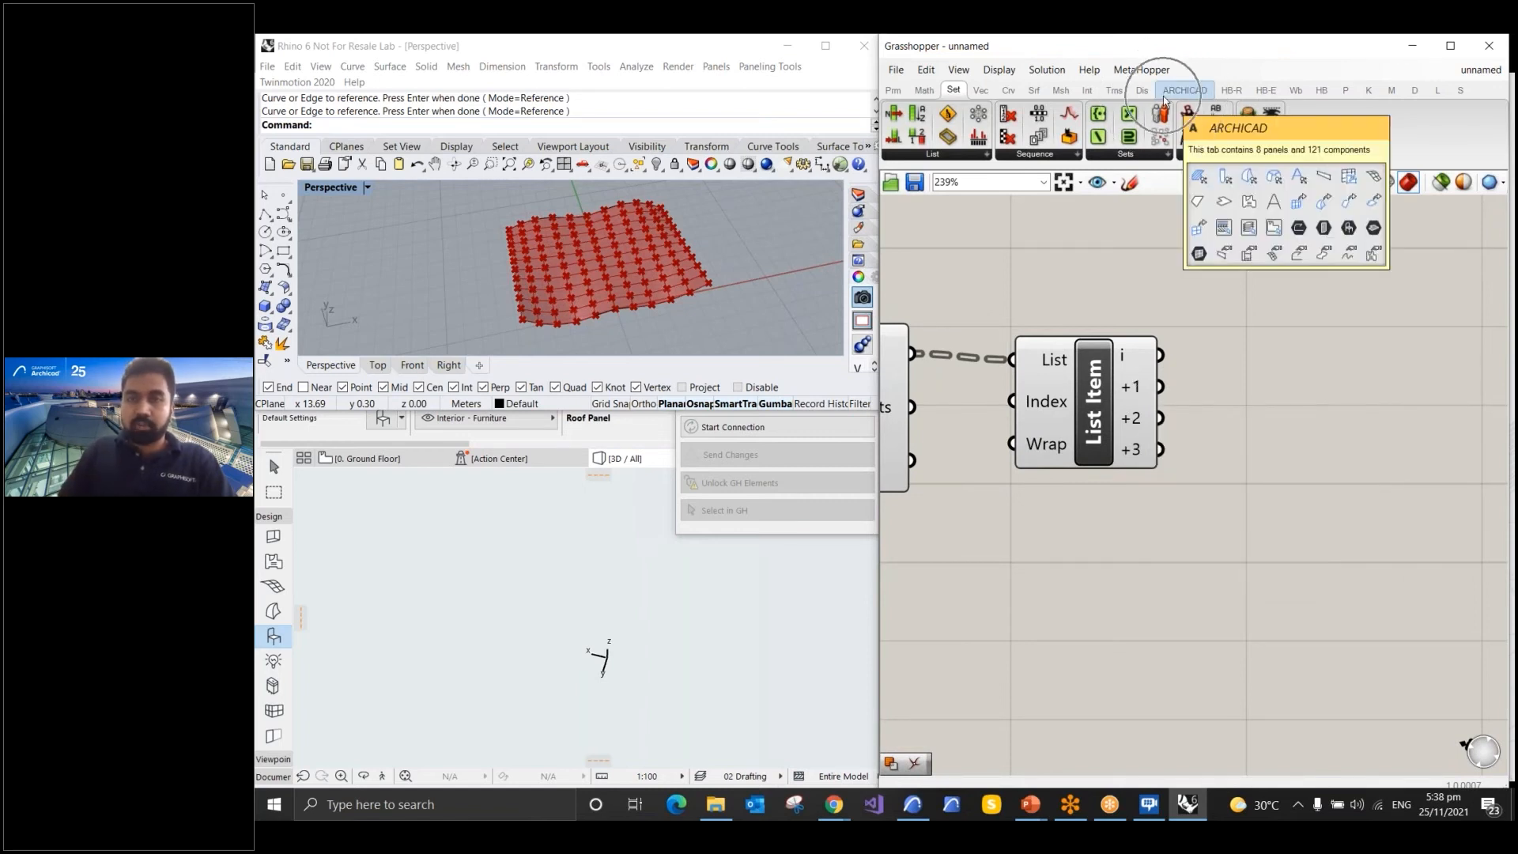
mouse_move(1171, 96)
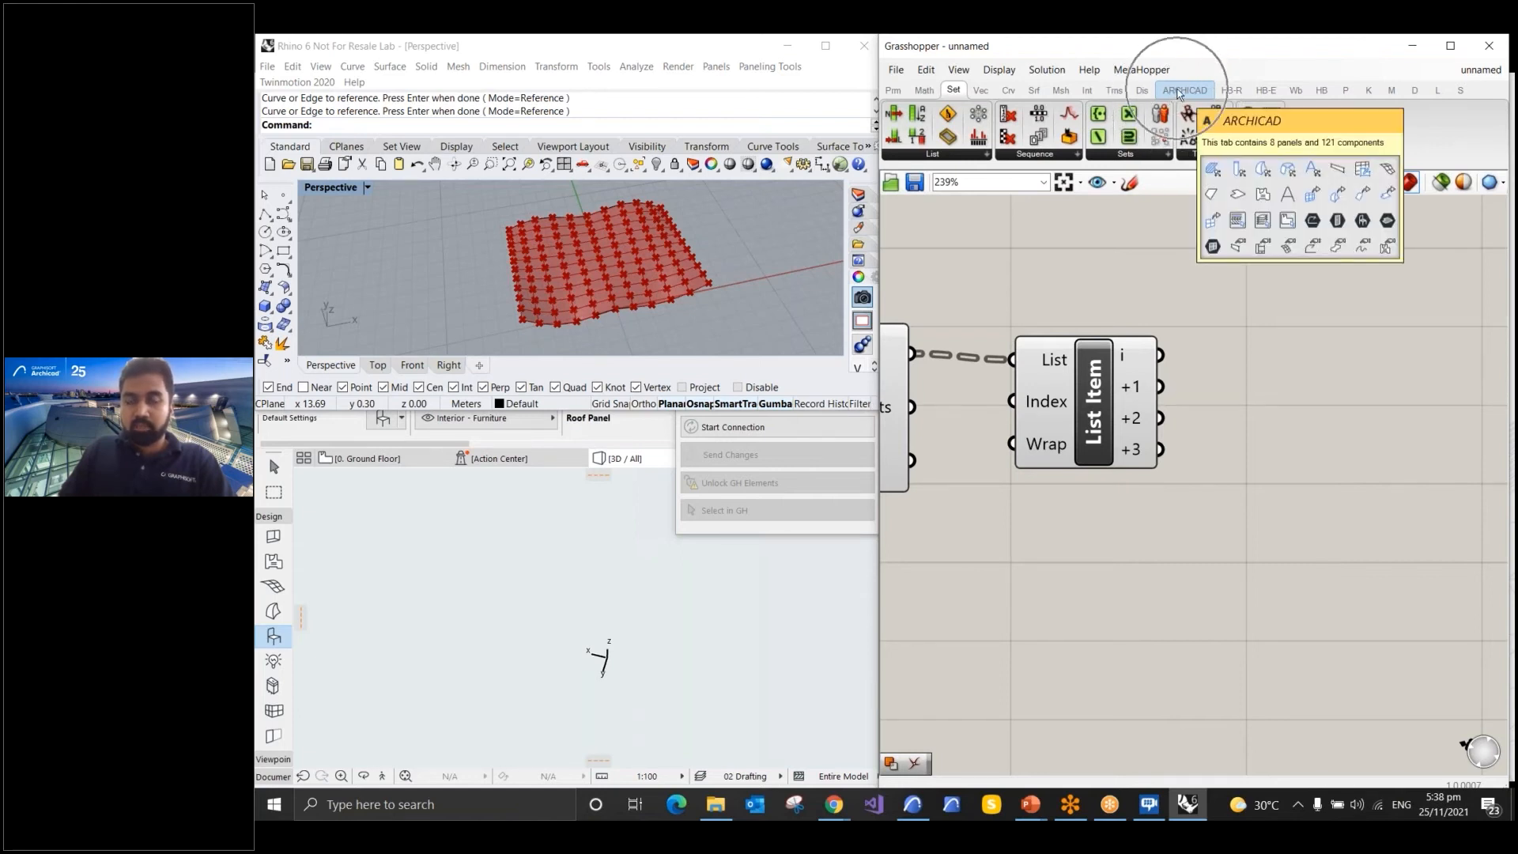
click(1178, 92)
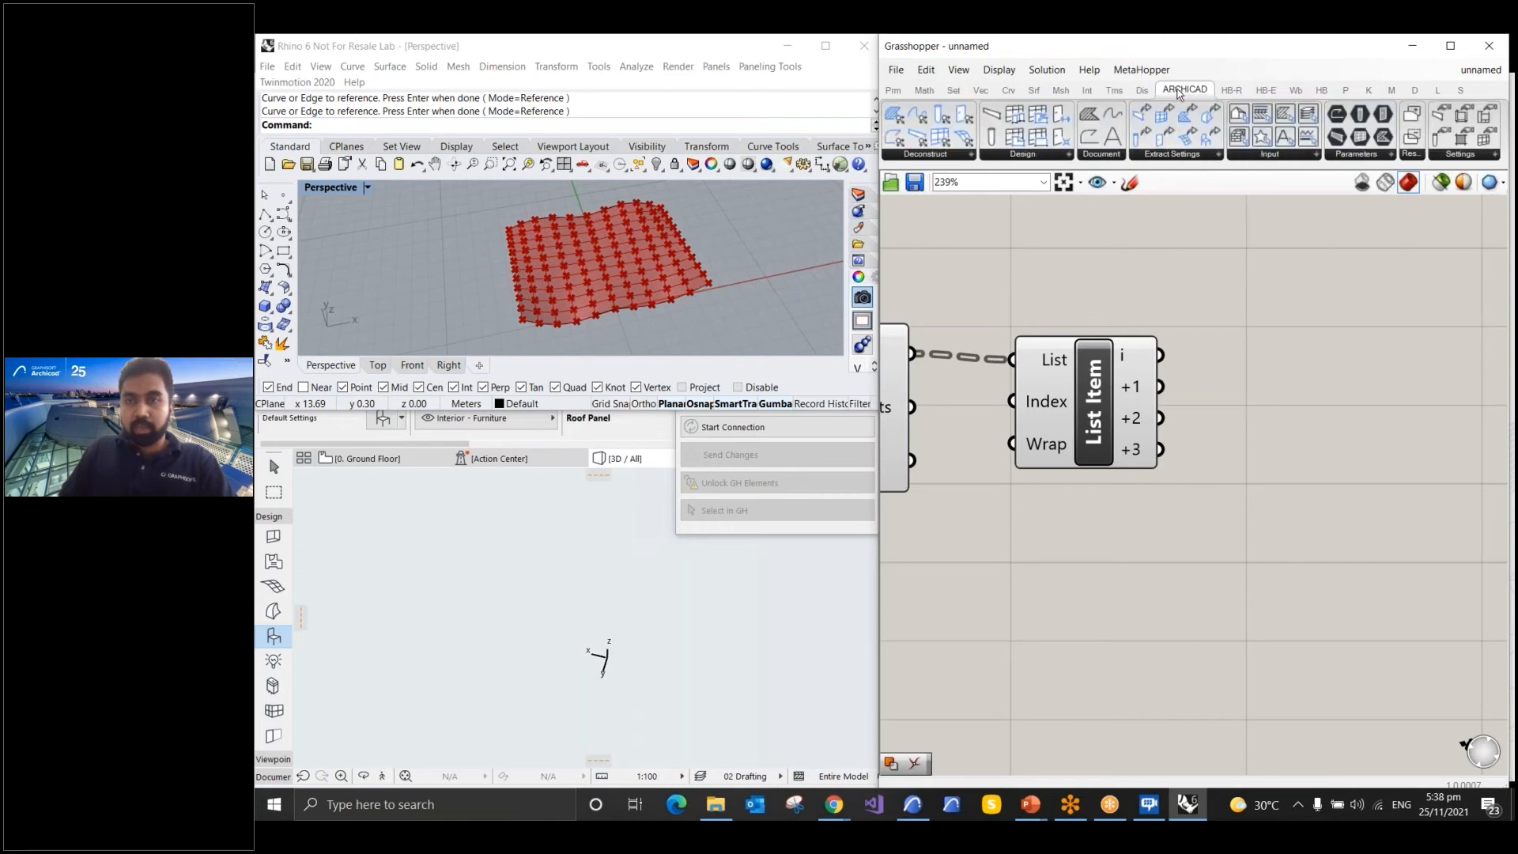
click(1376, 156)
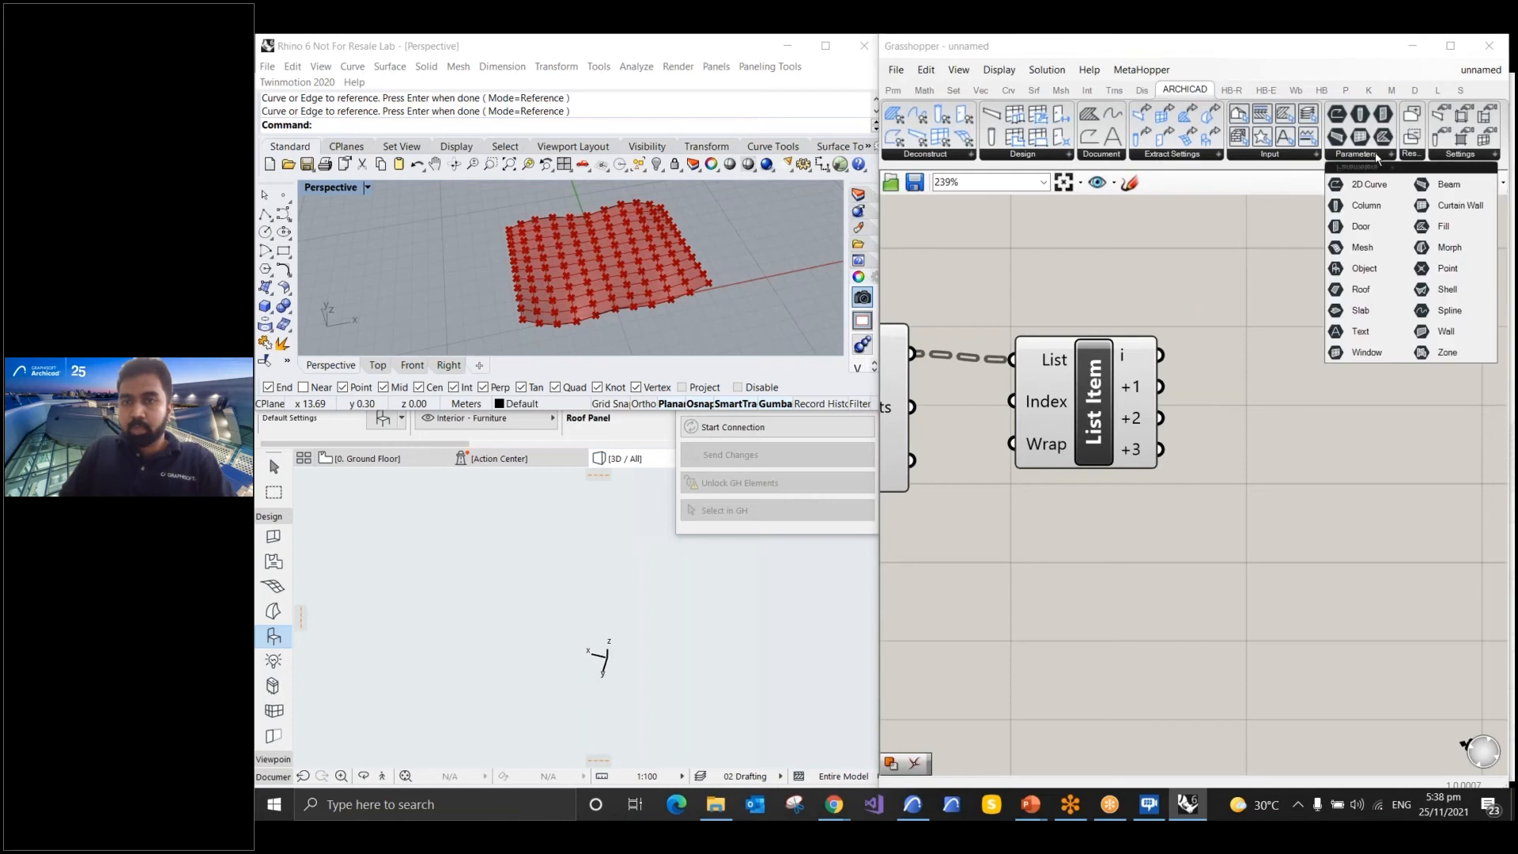
click(1443, 157)
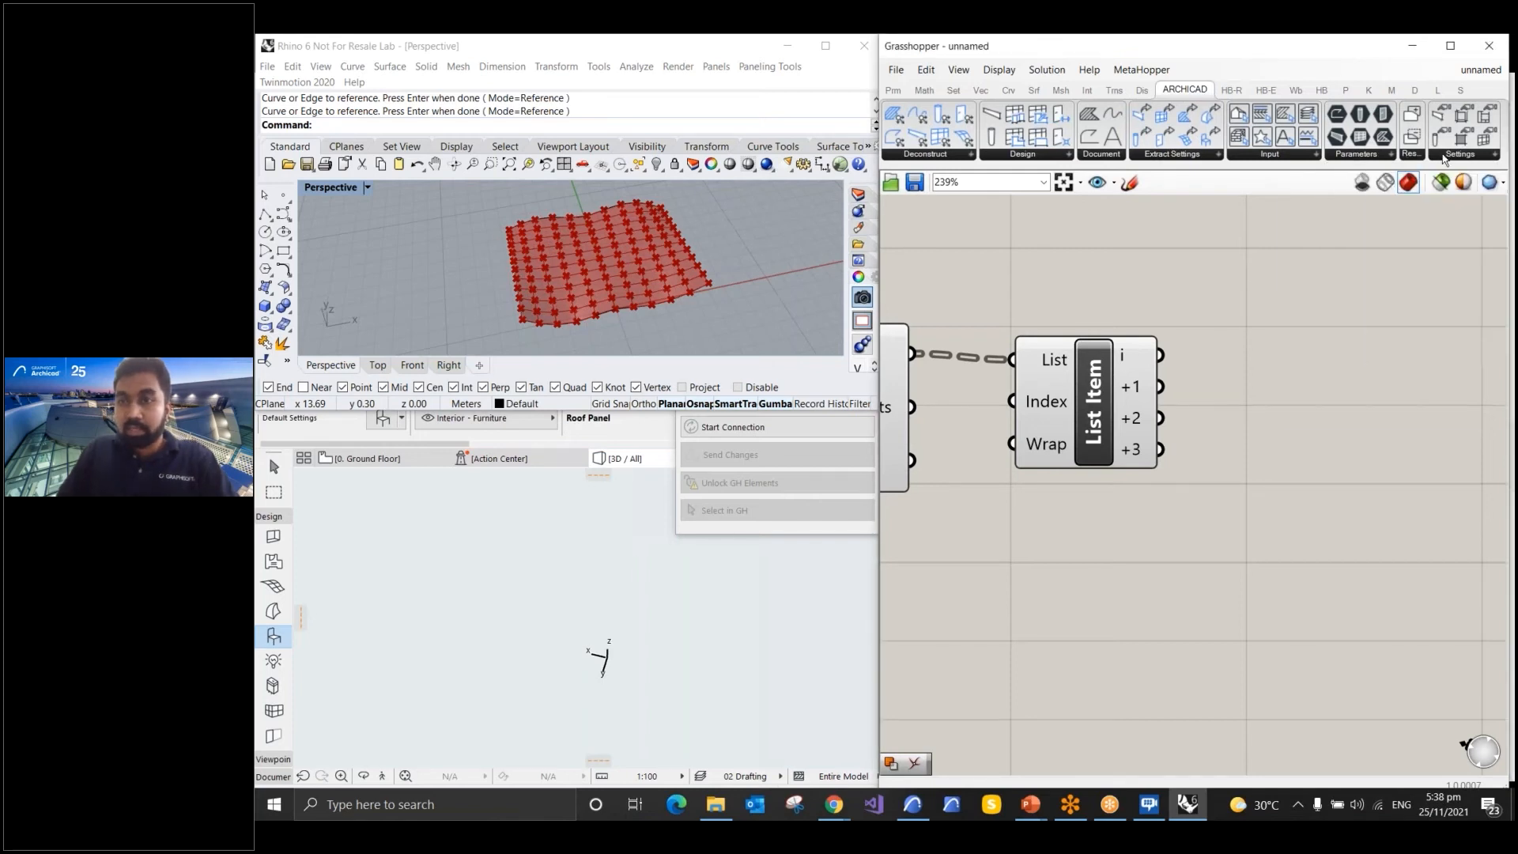
click(1455, 155)
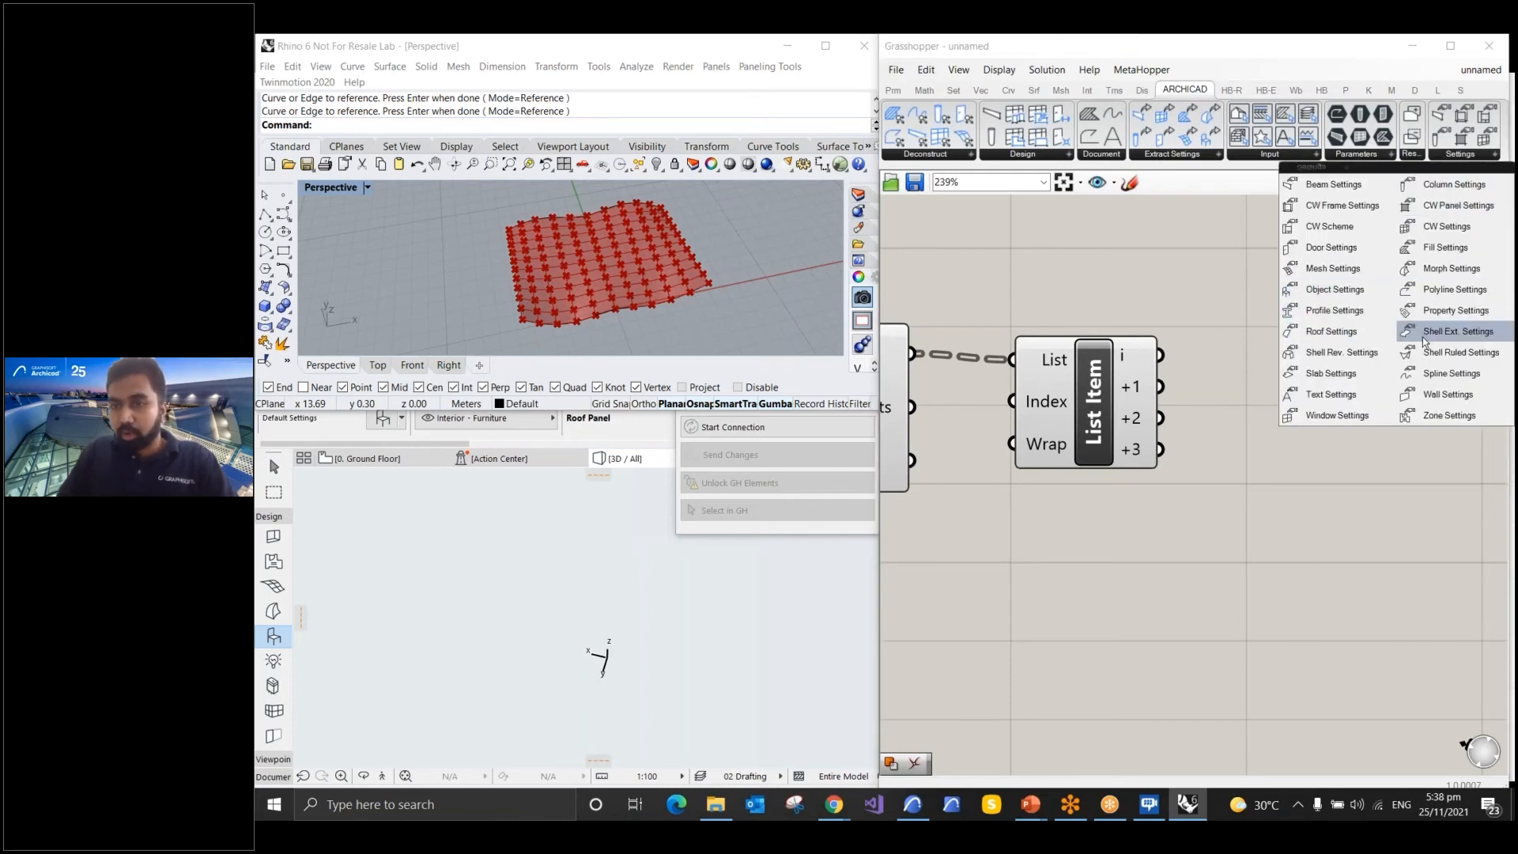
click(1352, 296)
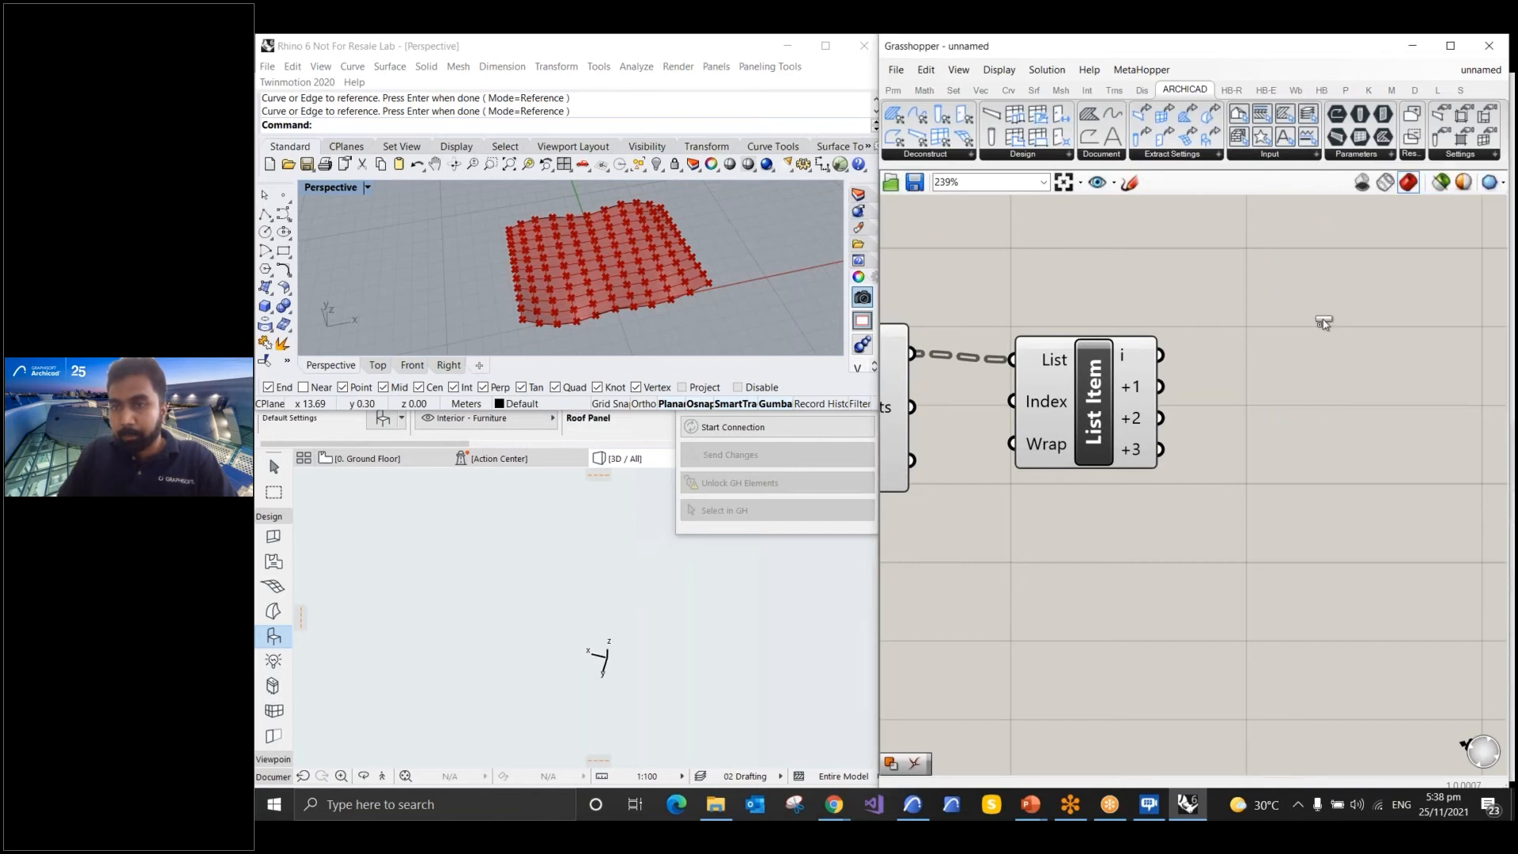
click(1321, 323)
scroll(1246, 320, down, 4)
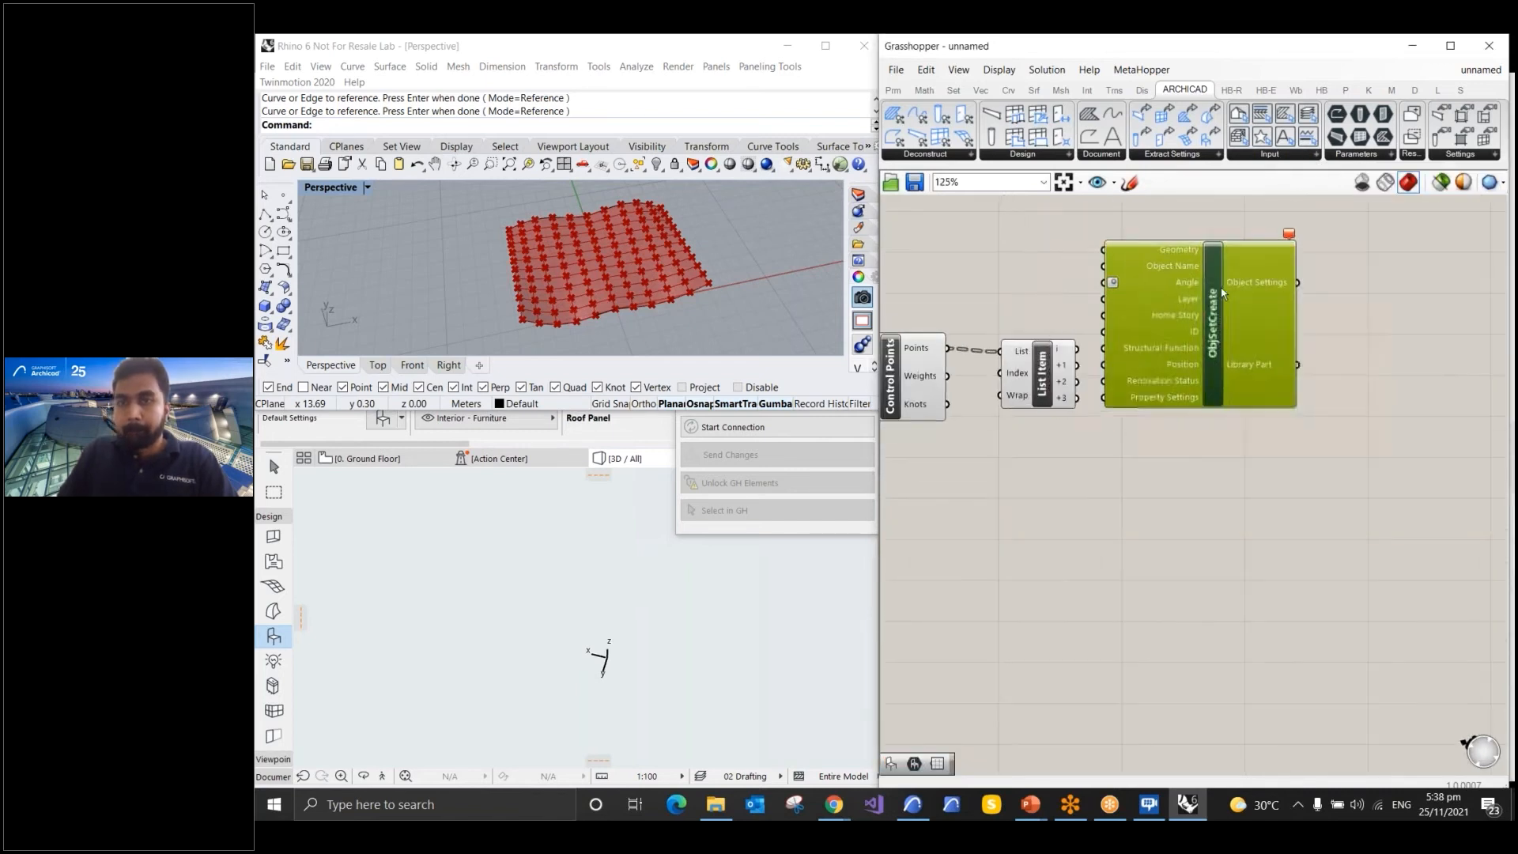
scroll(1246, 319, up, 2)
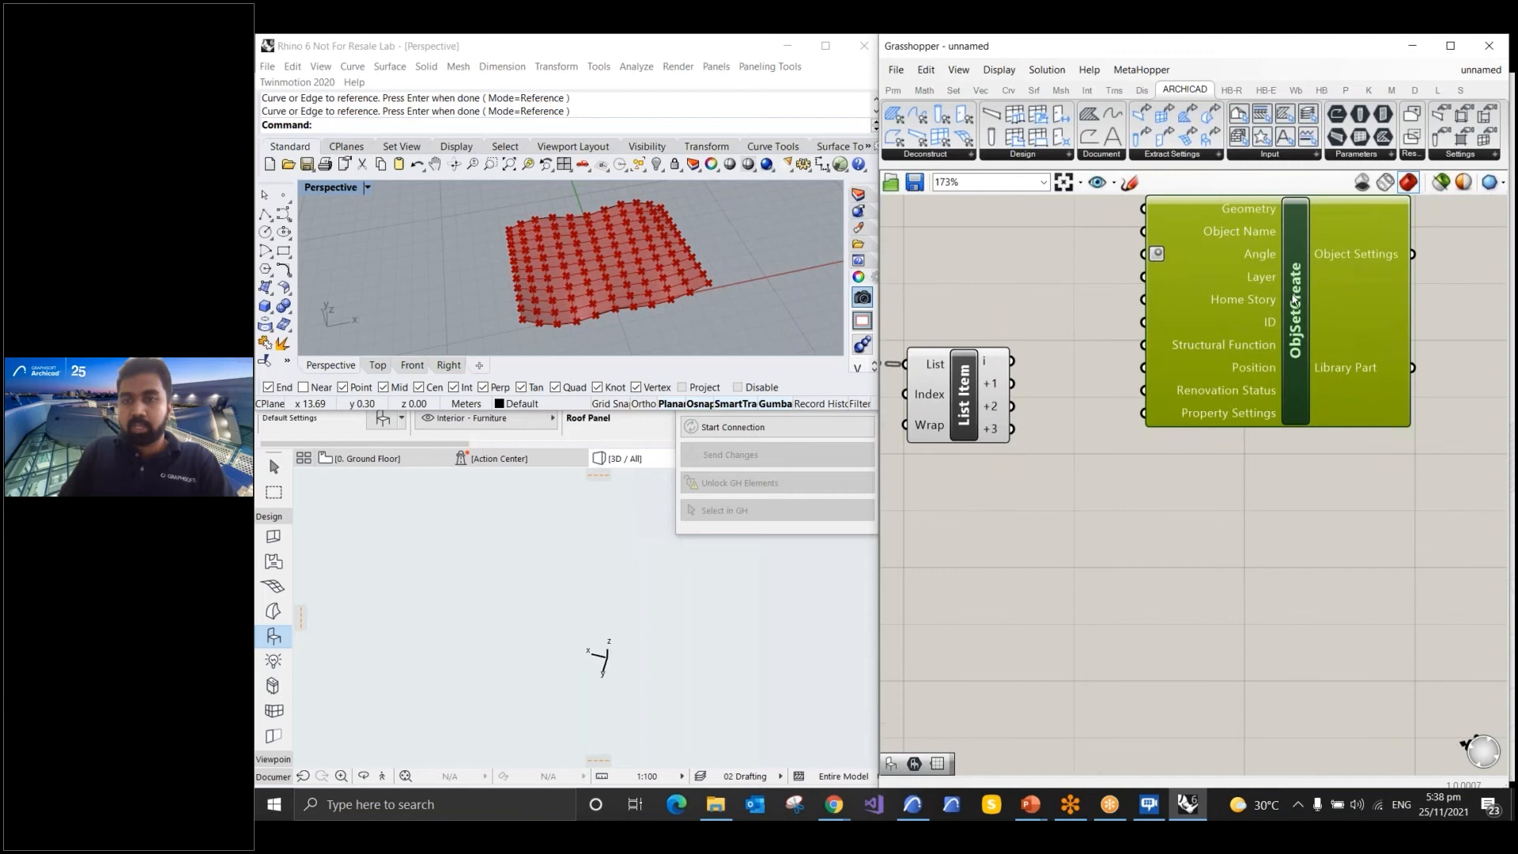
drag(1294, 299, 1288, 314)
Start the live connection between Archicad and Grasshopper so existing library parts can be used
right_click(1290, 313)
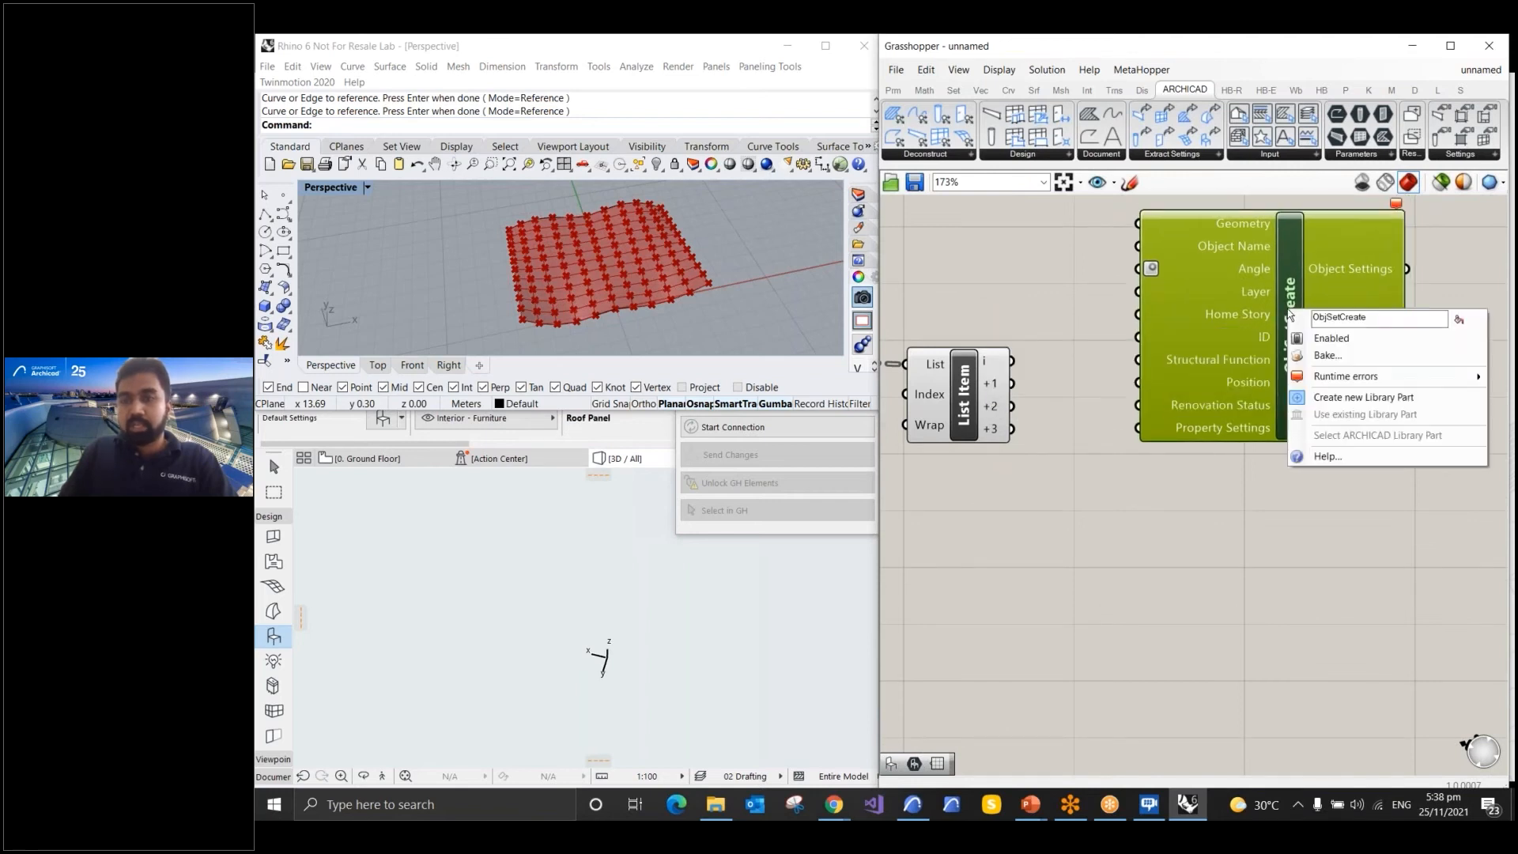
click(1363, 397)
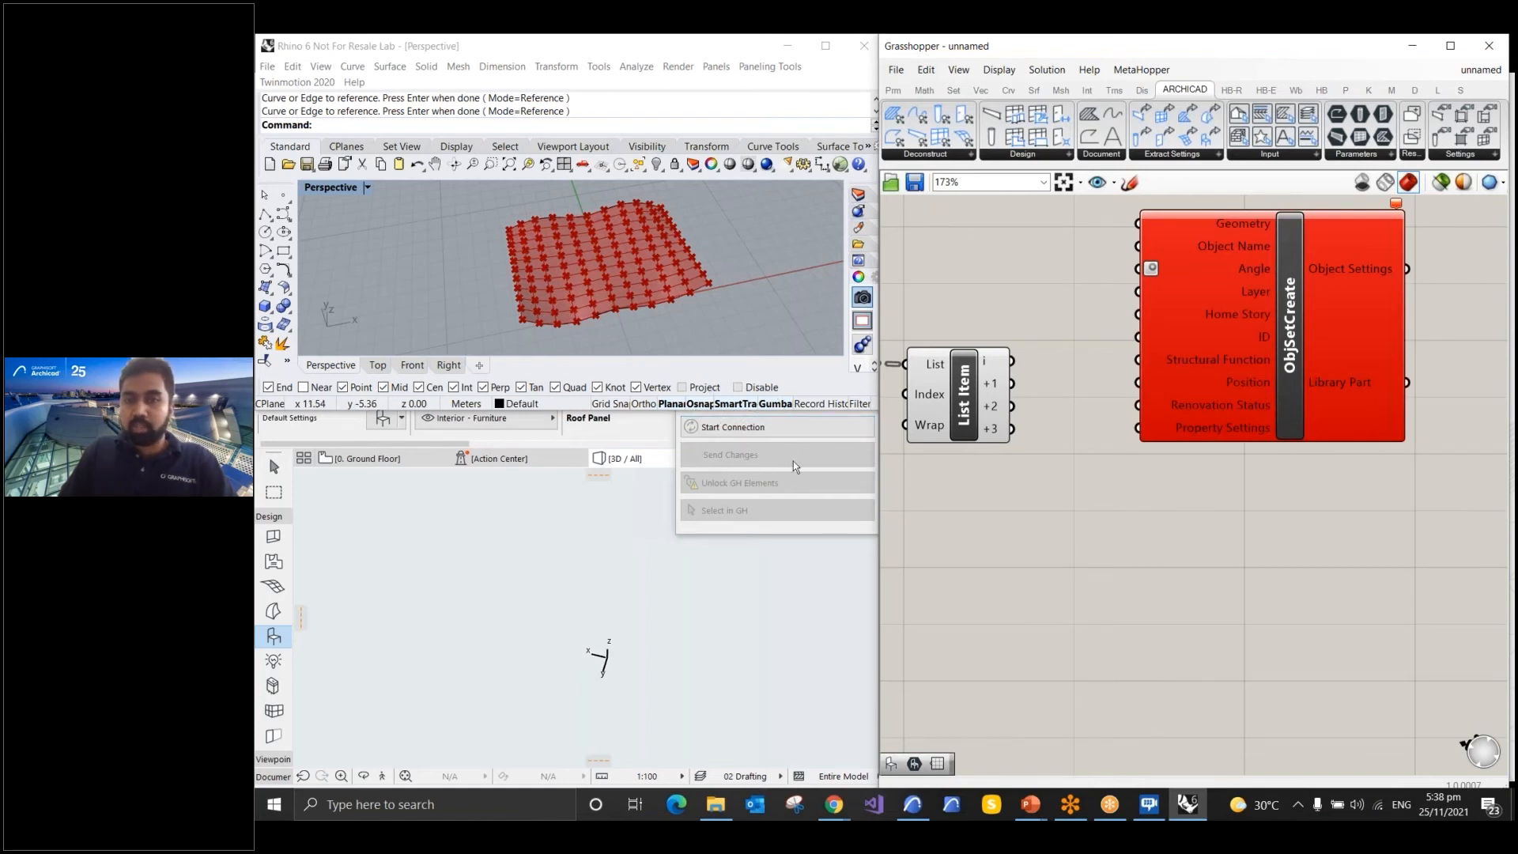
click(700, 453)
click(757, 428)
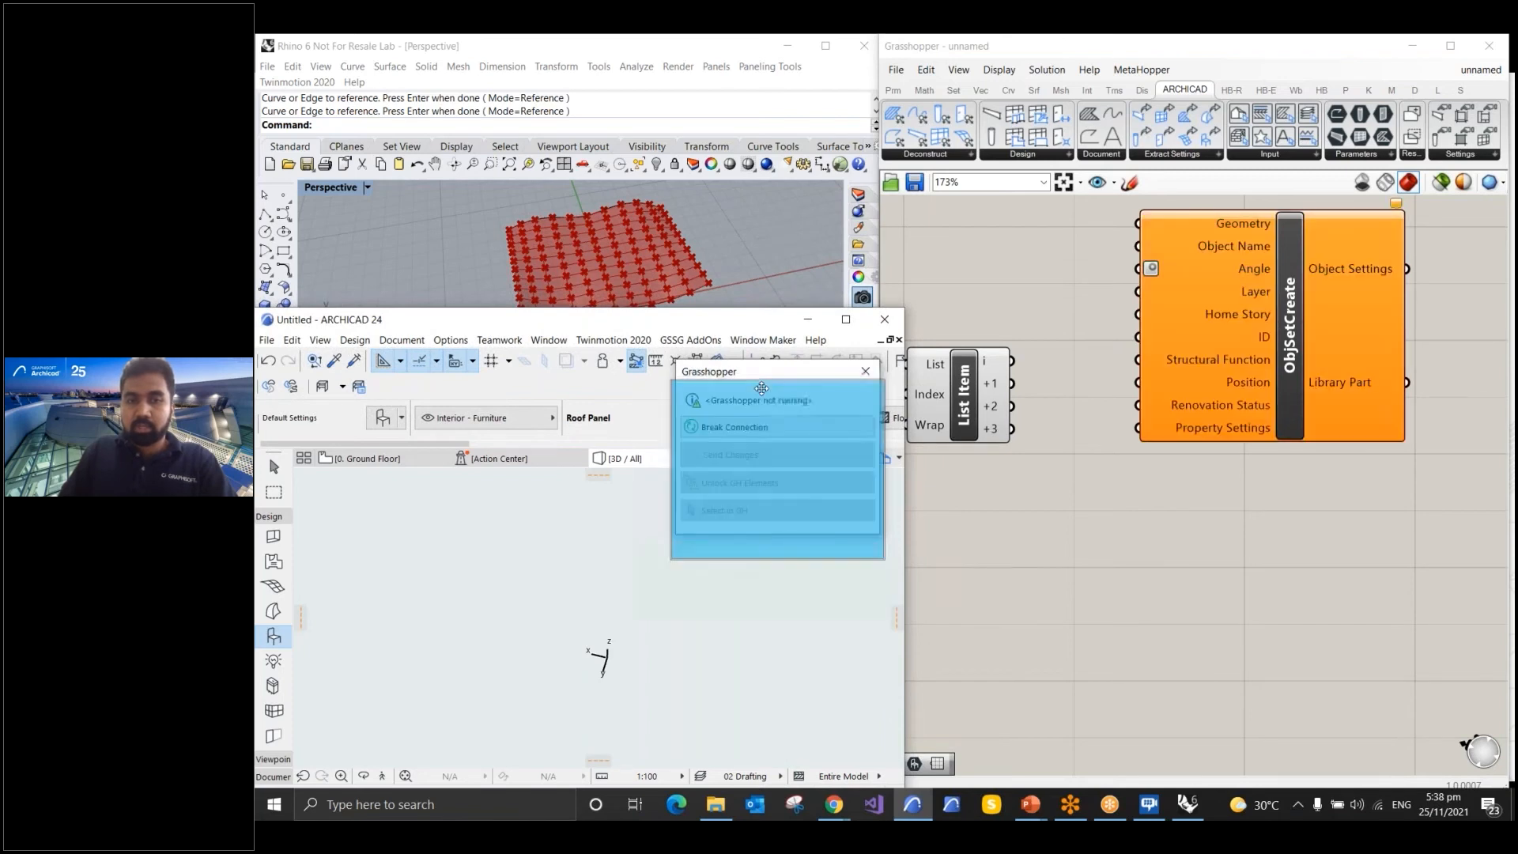
Set the object settings component to use an existing library part instead of creating a new one
click(1179, 552)
right_click(1285, 336)
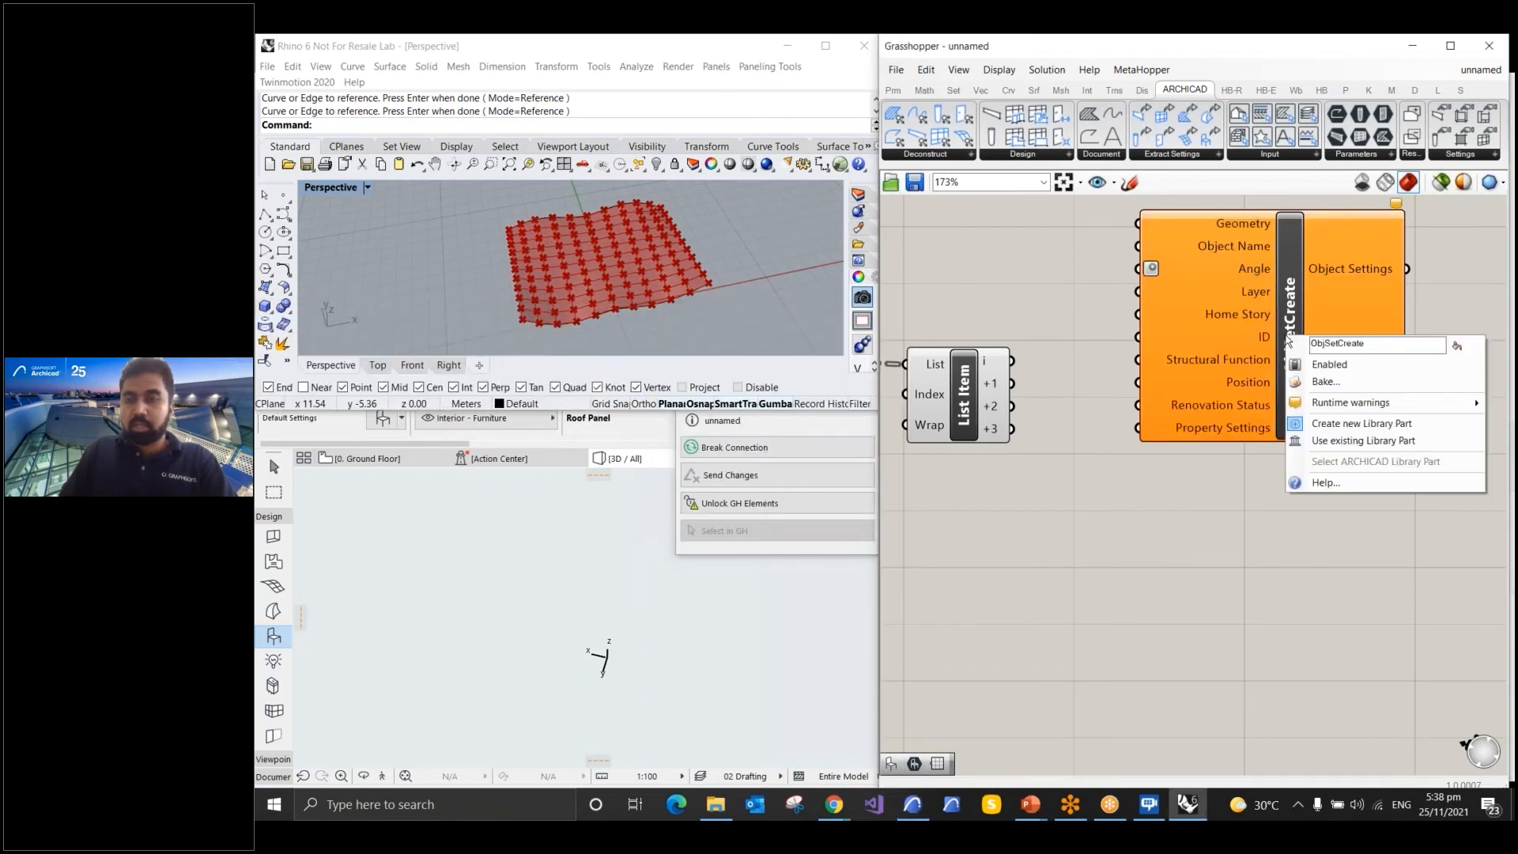
click(1350, 441)
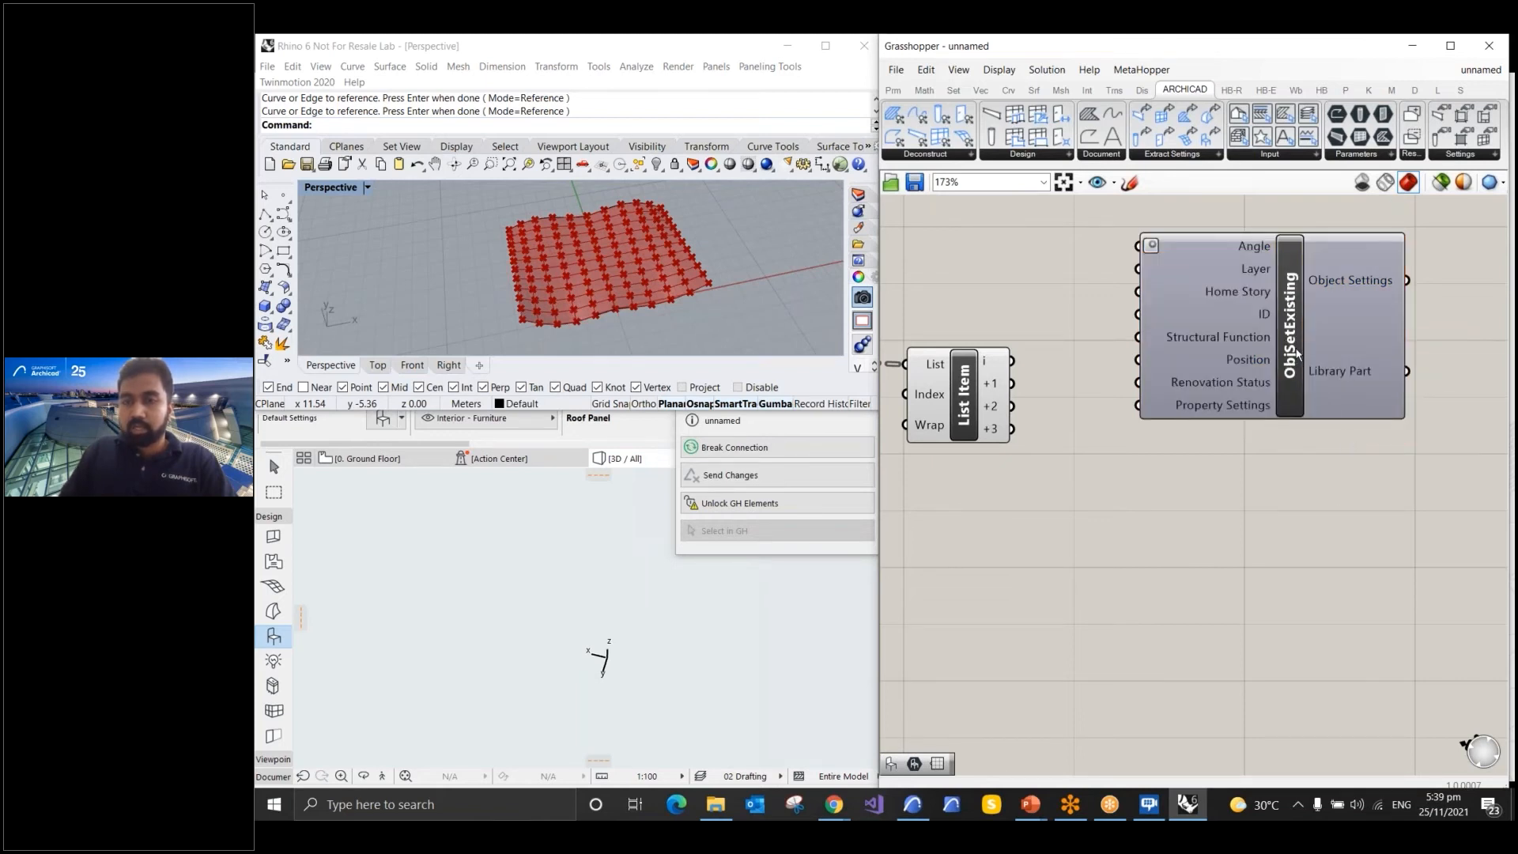
Assign Roof Panel.gsm from New folder as the library part and expose its parameters X1, Y1, Z1 through X3, Y3, Z3
right_click(1299, 358)
click(1349, 454)
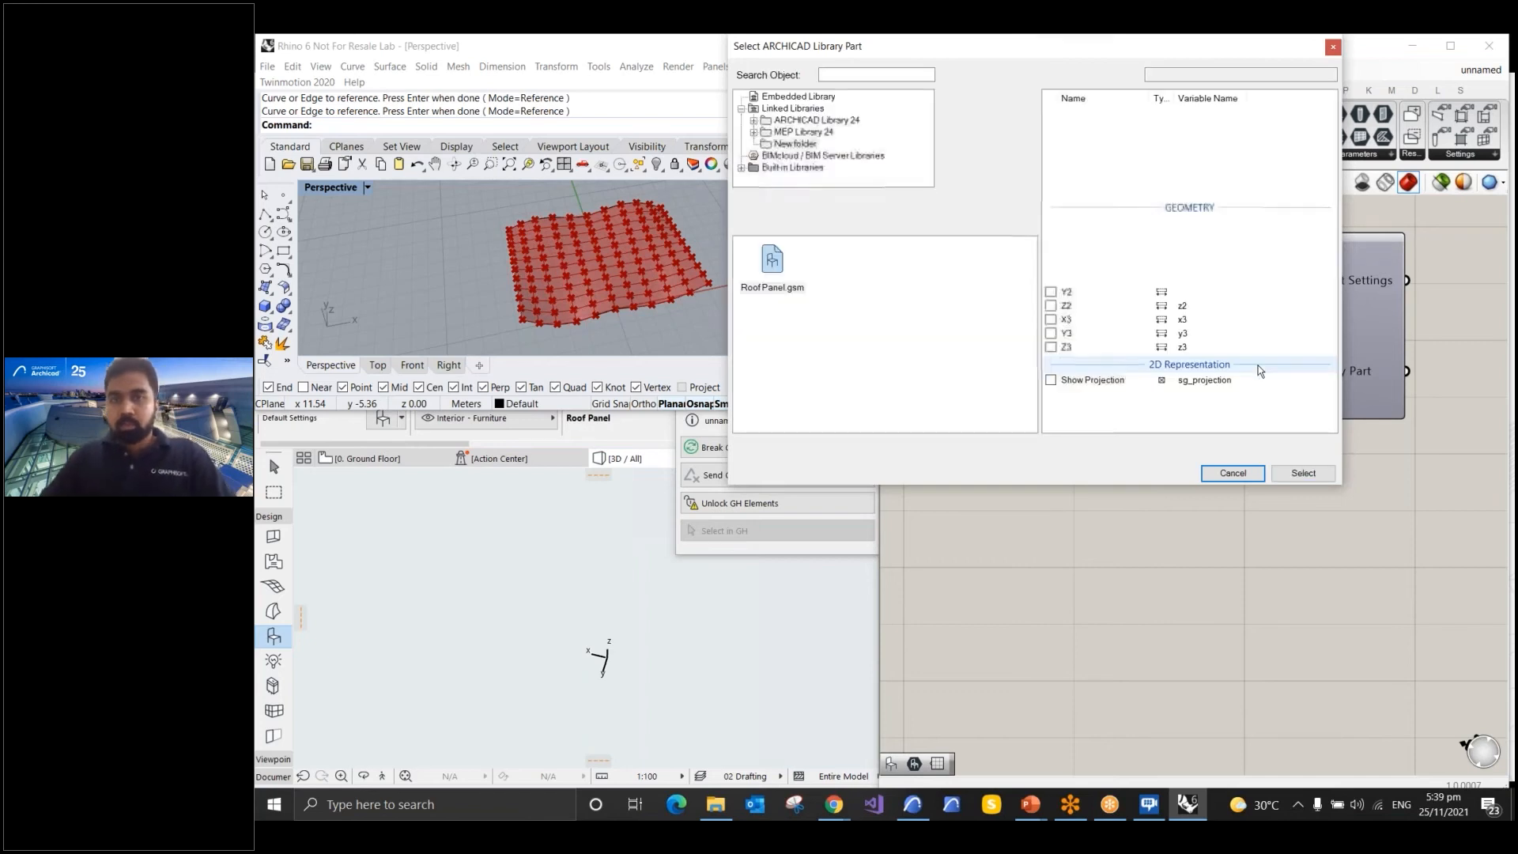
key(ctrl)
key(ctrl)
key(ctrl)
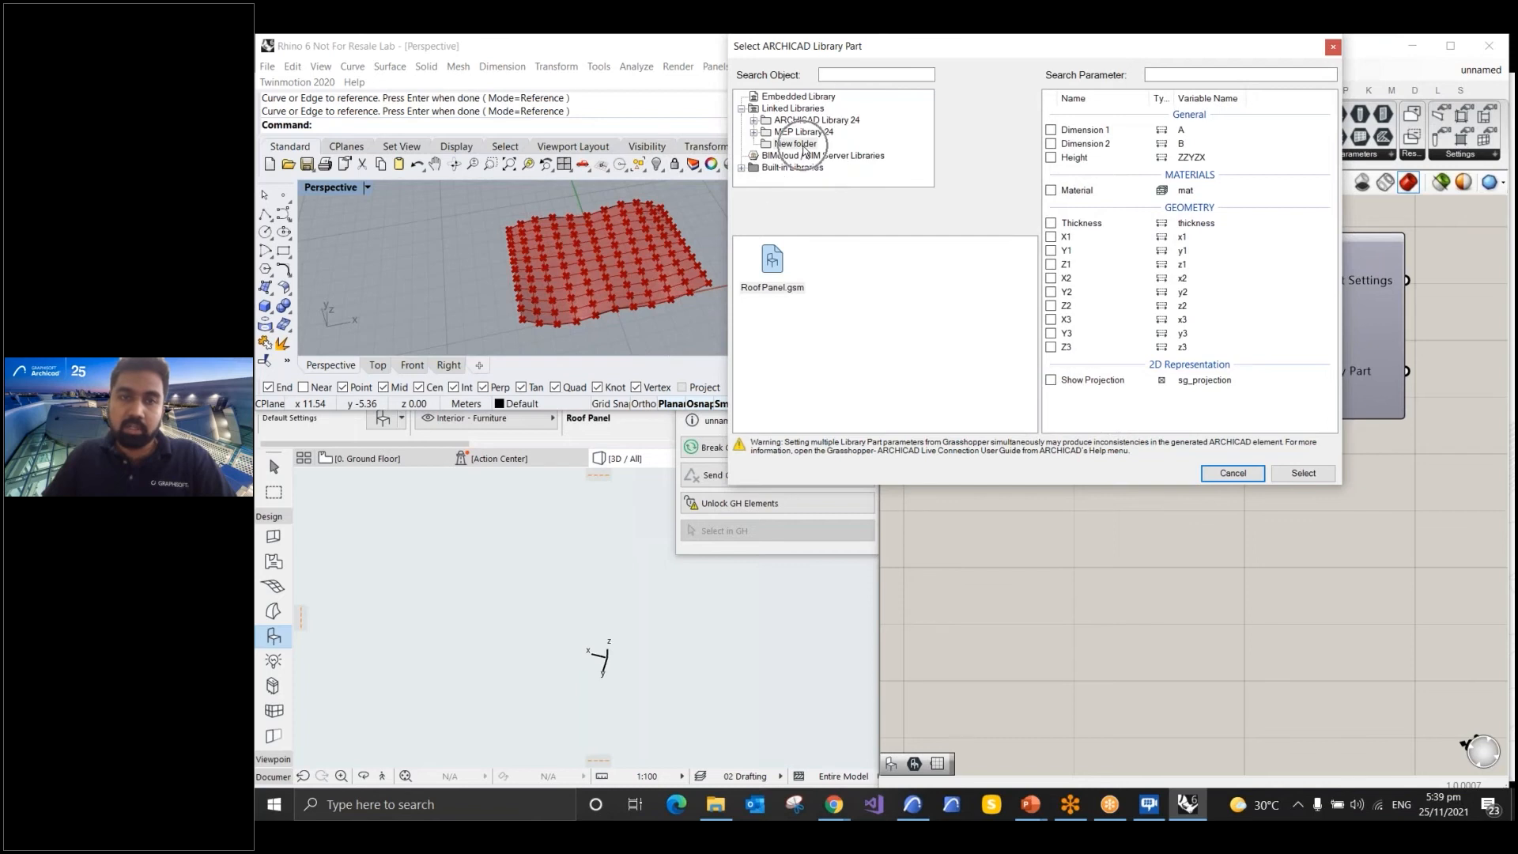
click(775, 272)
key(ctrl)
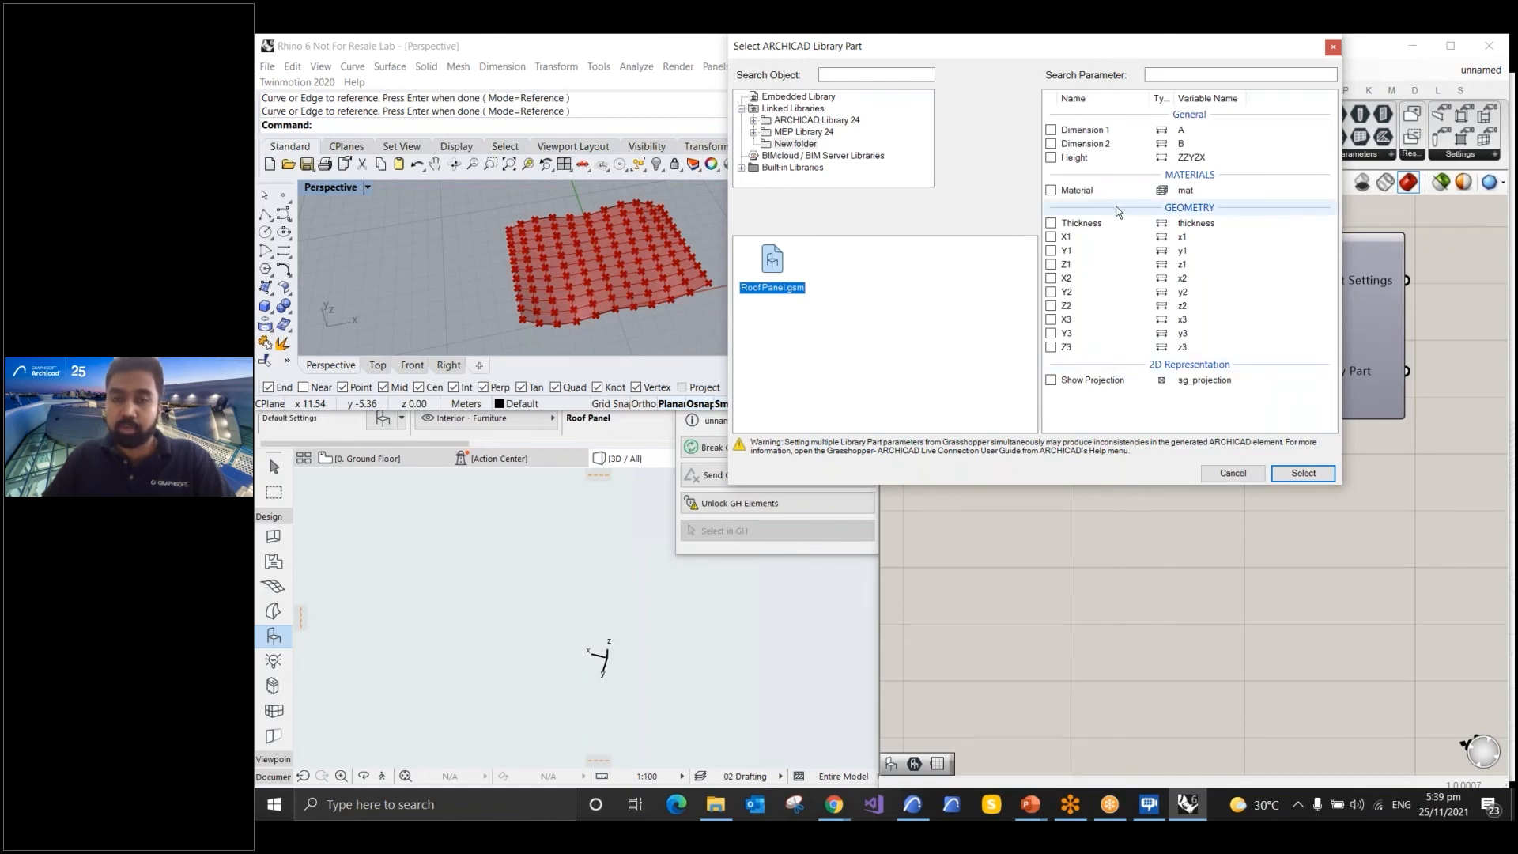
click(1052, 237)
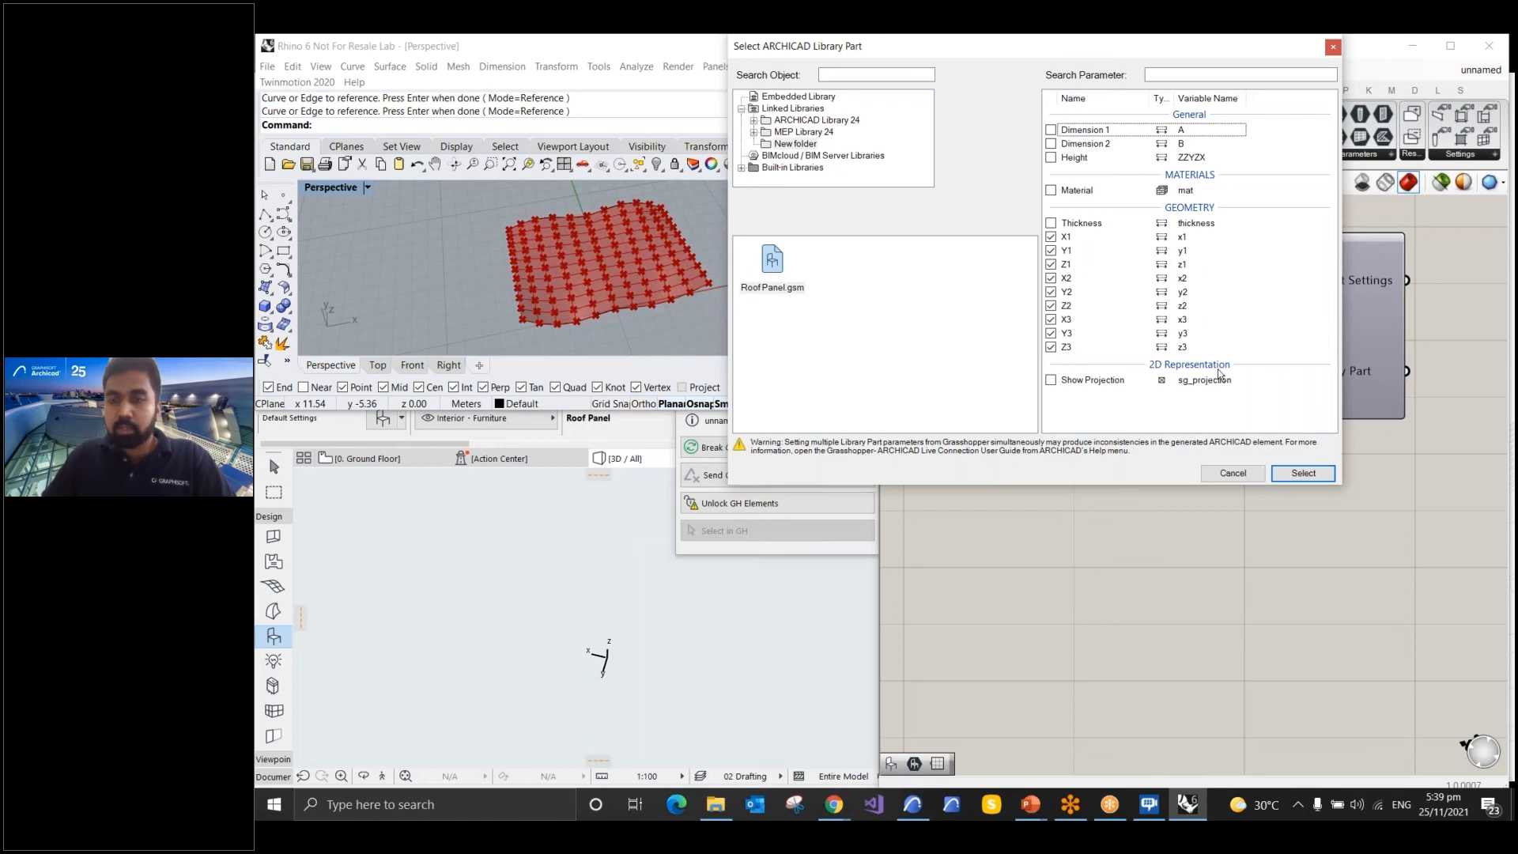
click(1288, 473)
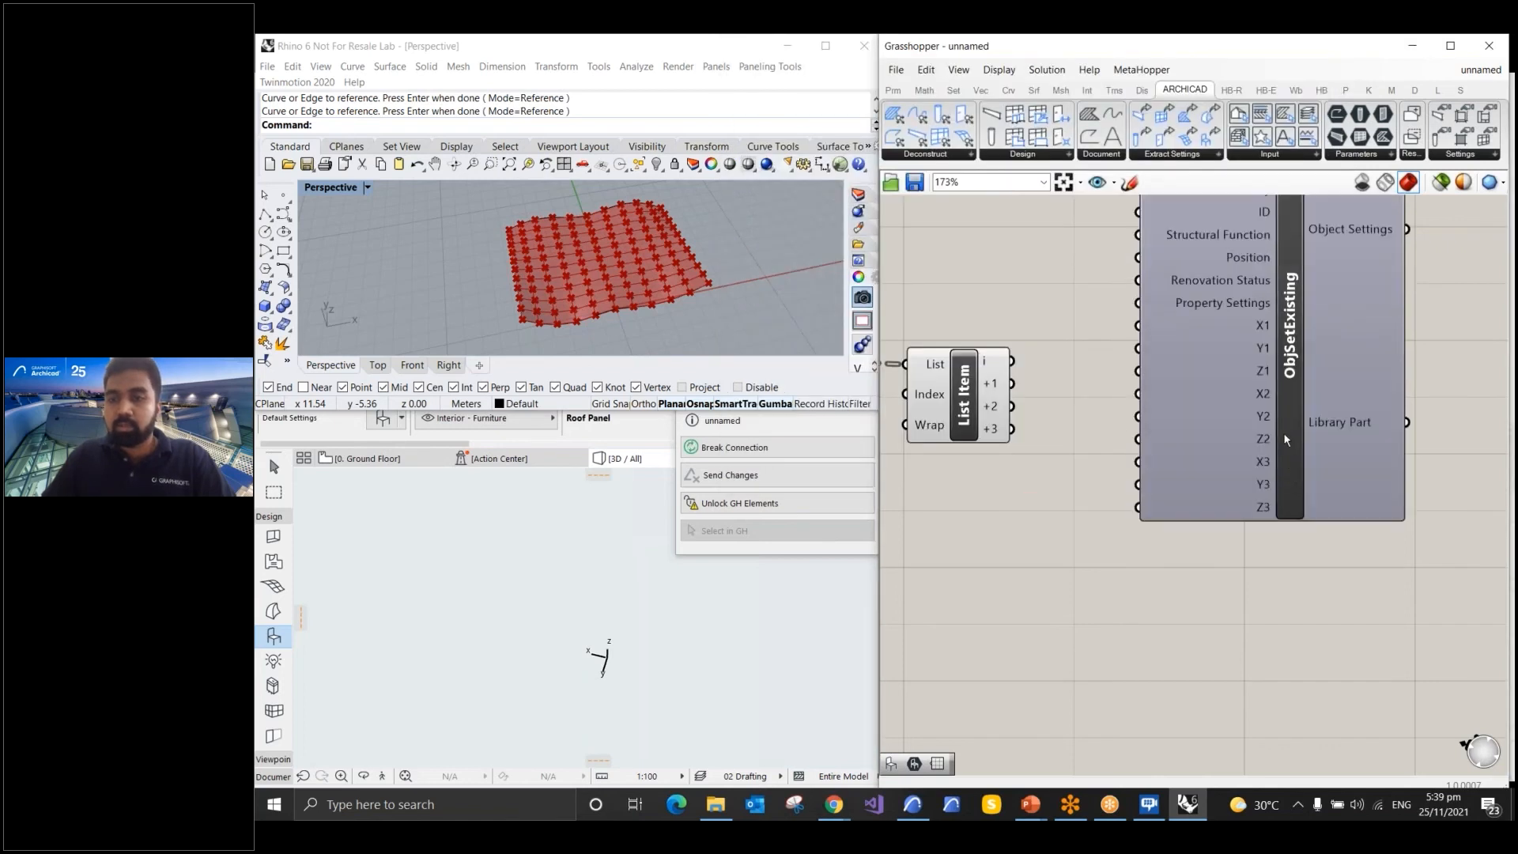
Move the object settings component farther from List Item to leave room for components between them
scroll(1162, 585, down, 2)
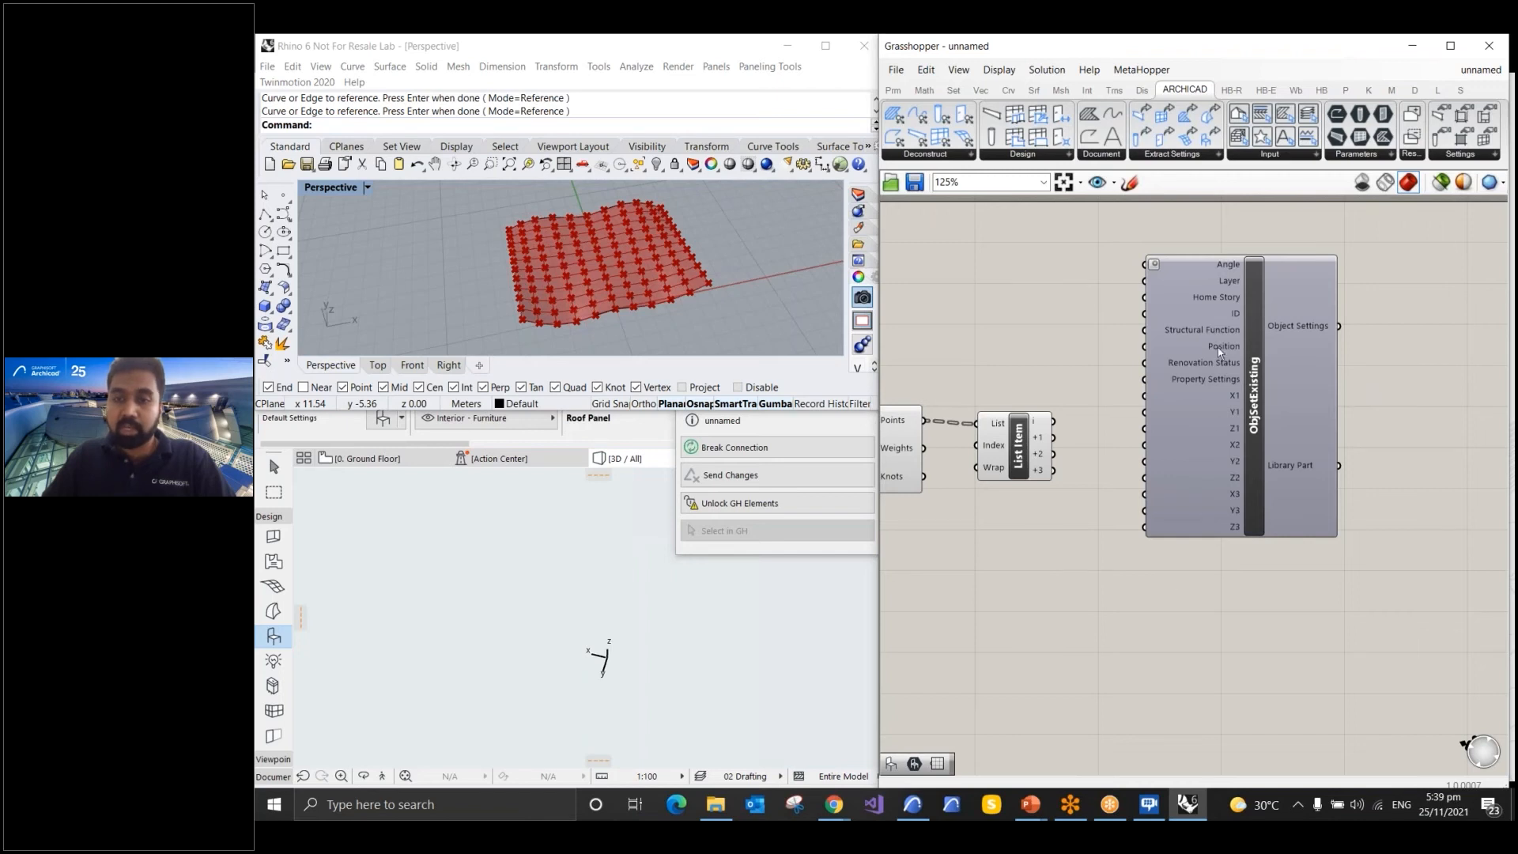
drag(1265, 391, 1273, 351)
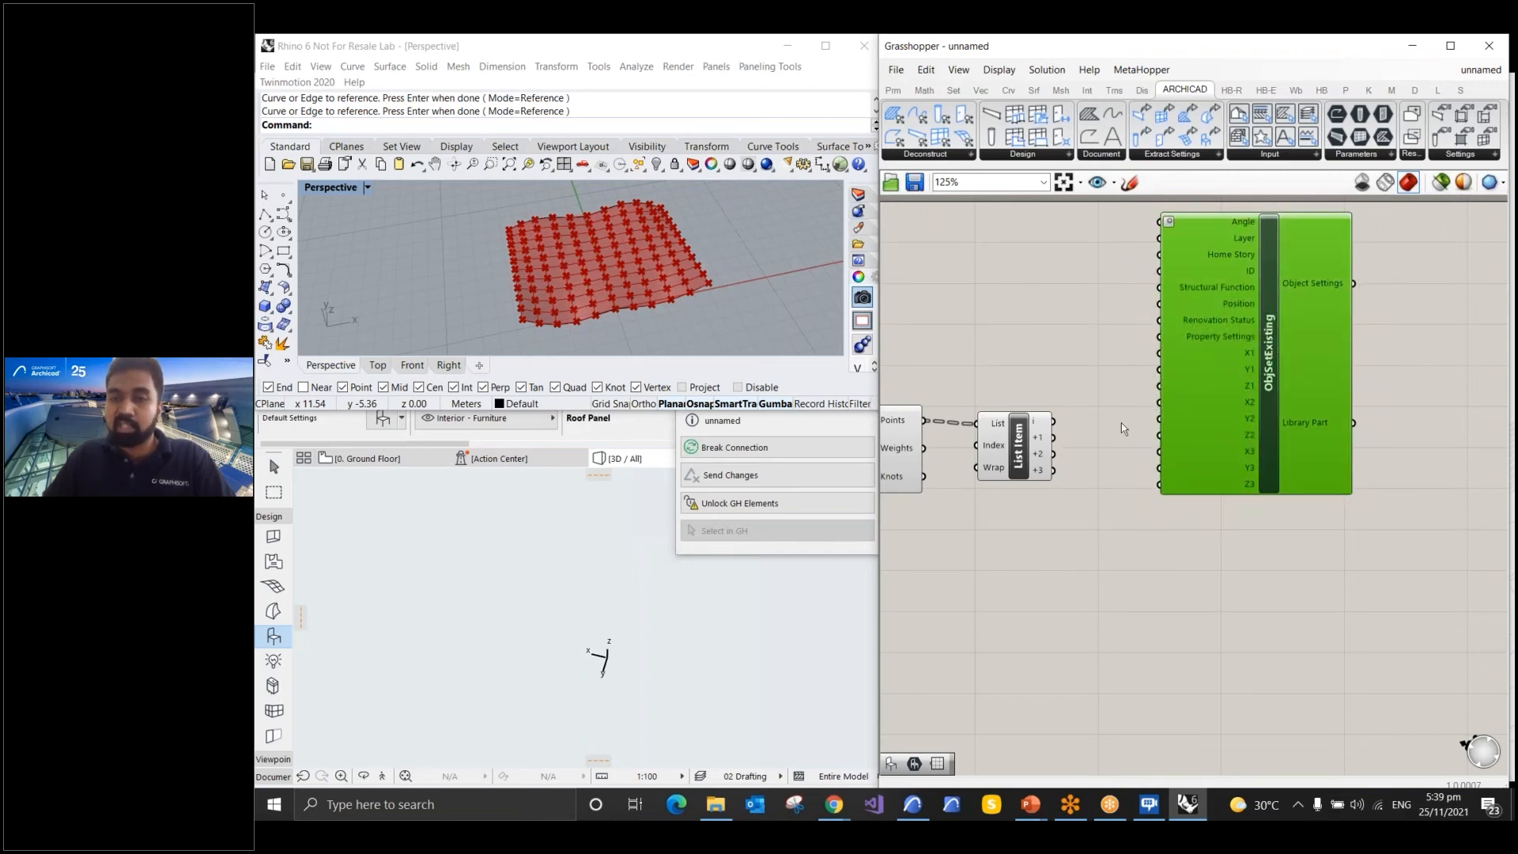
scroll(936, 472, down, 3)
drag(1170, 404, 1241, 407)
scroll(1000, 464, up, 3)
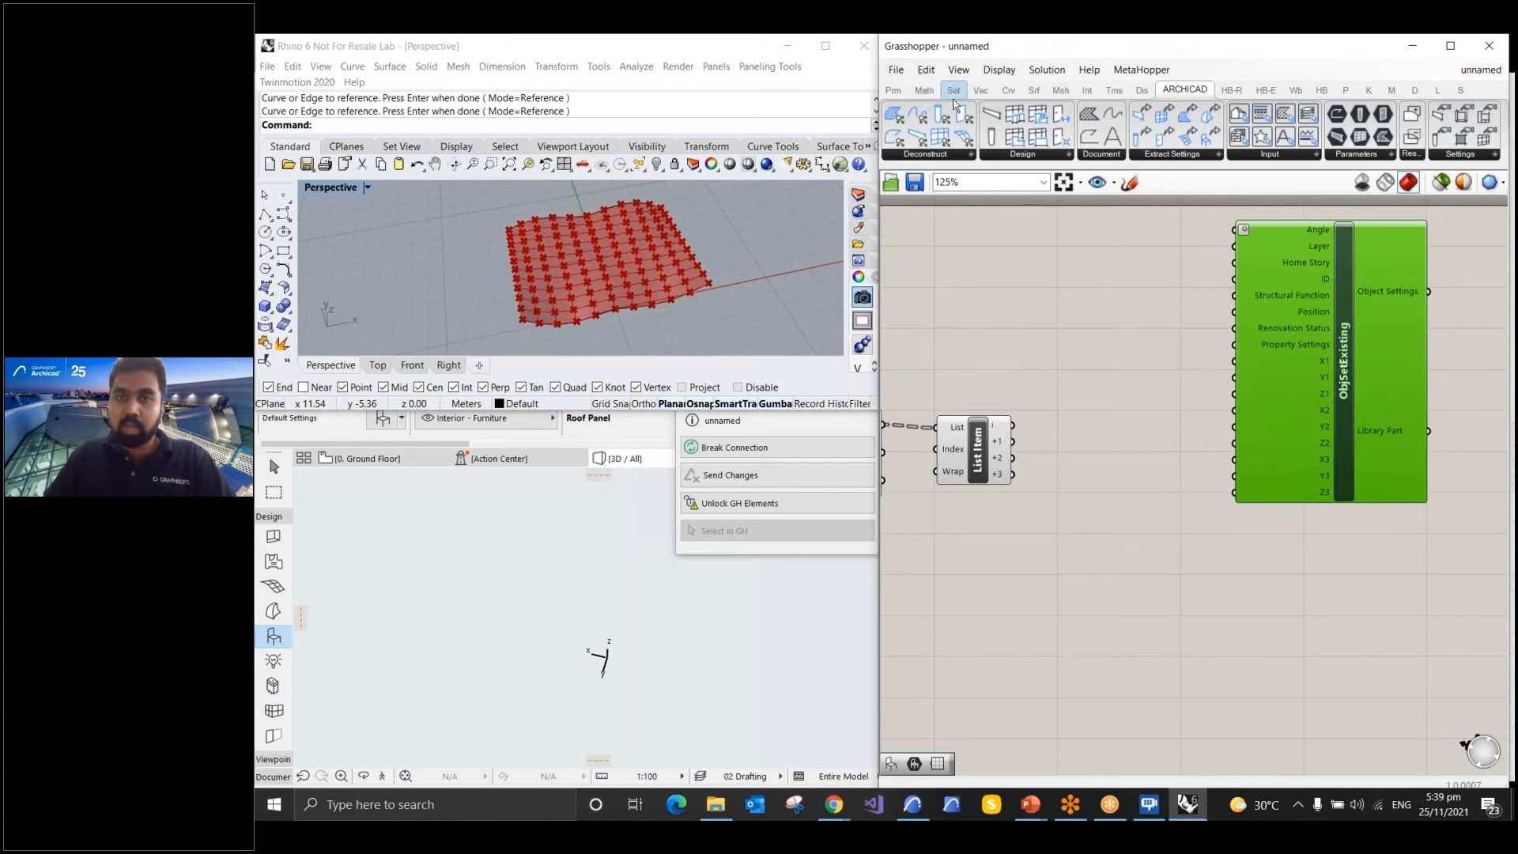
Place a point Deconstruct component between List Item and the object settings, and feed List Item's i output into its Point input
click(983, 91)
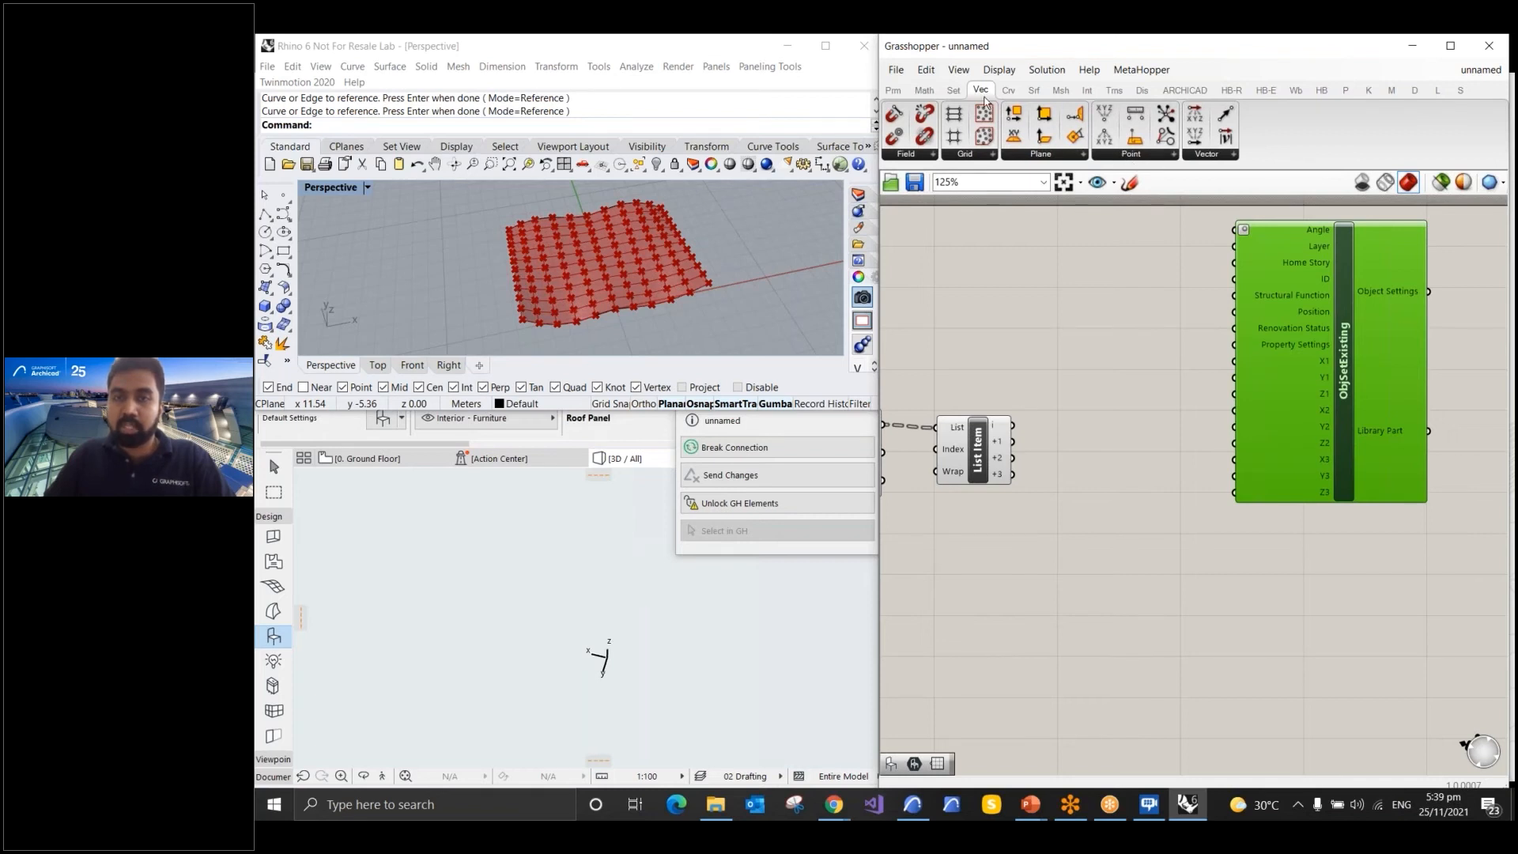
click(1162, 155)
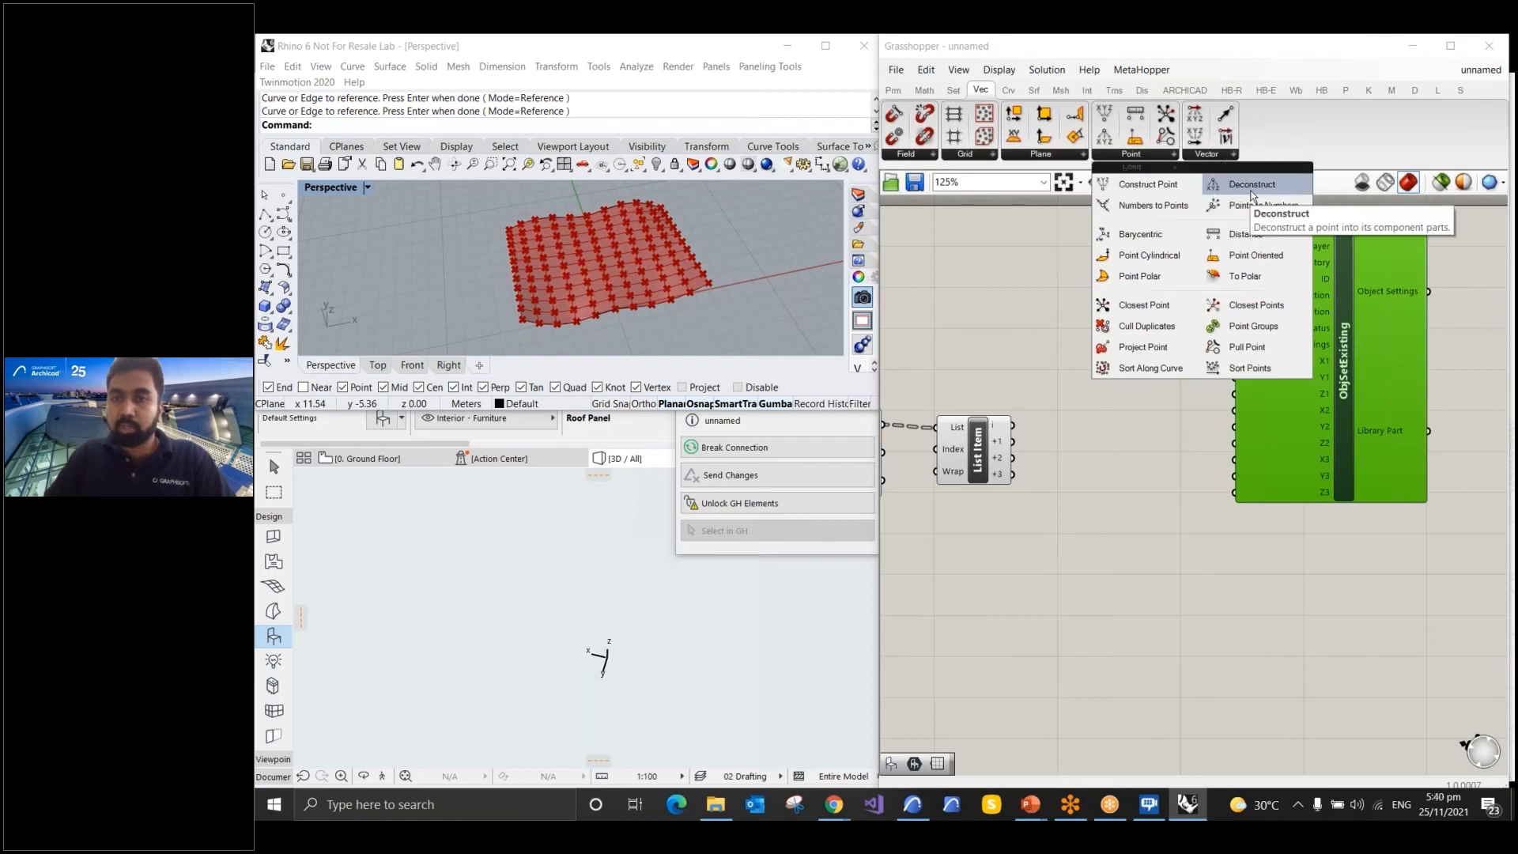
drag(1252, 190, 1110, 427)
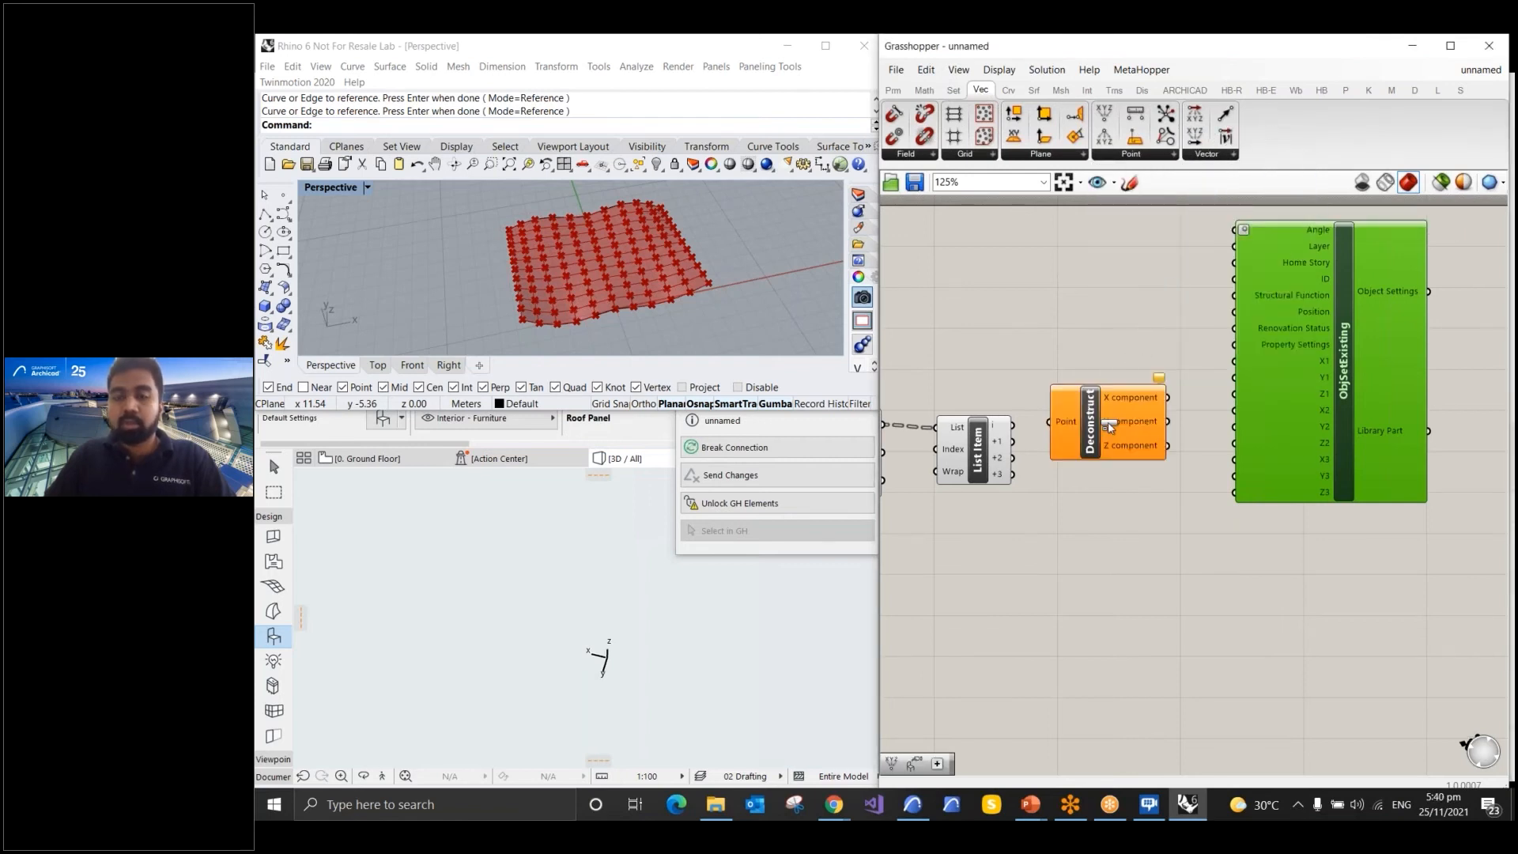
scroll(1108, 427, up, 2)
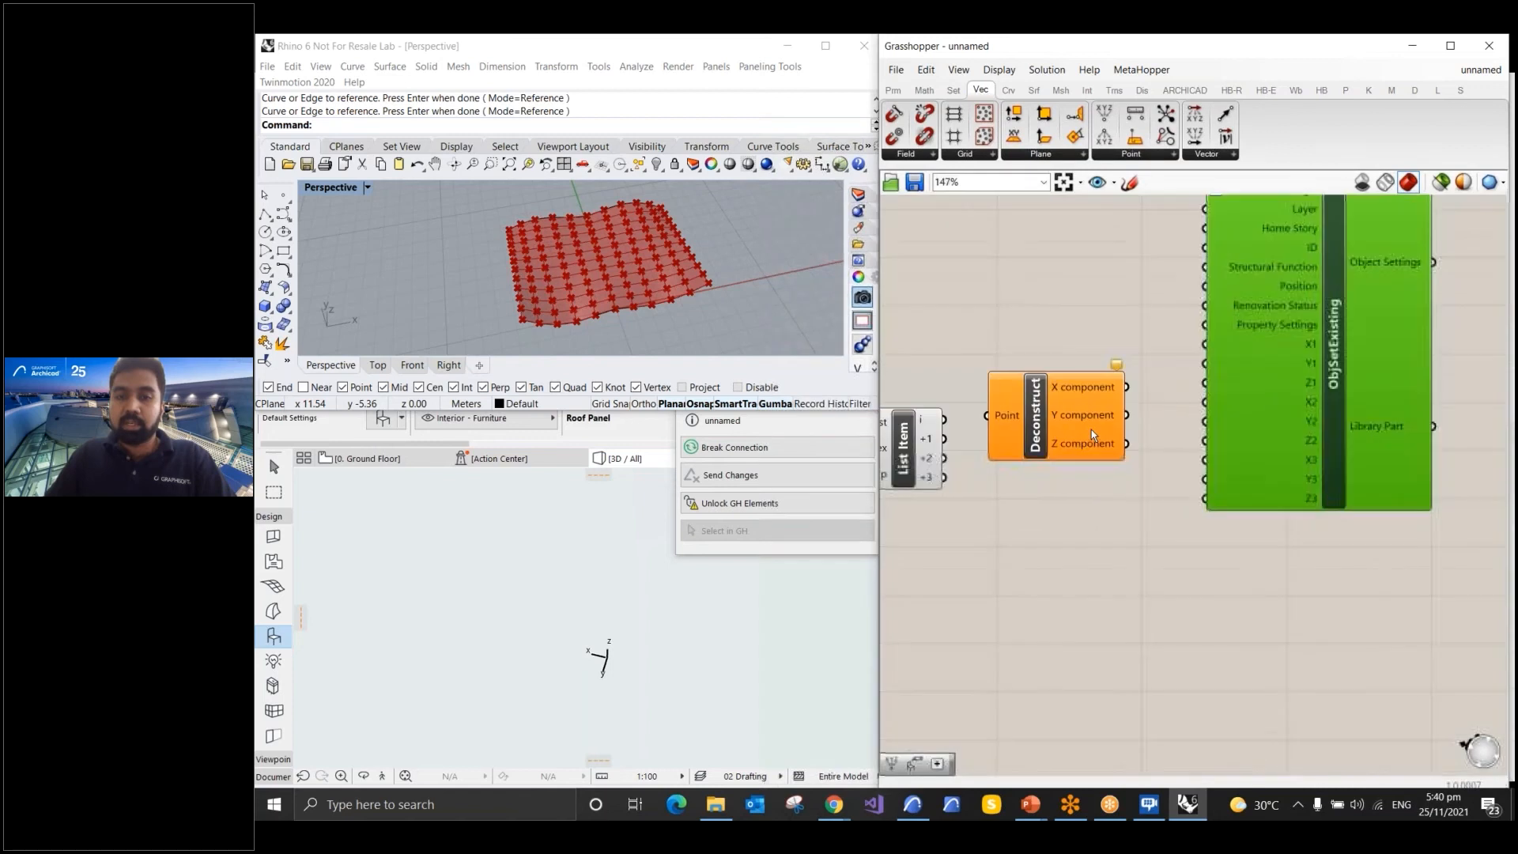
drag(966, 421, 1045, 366)
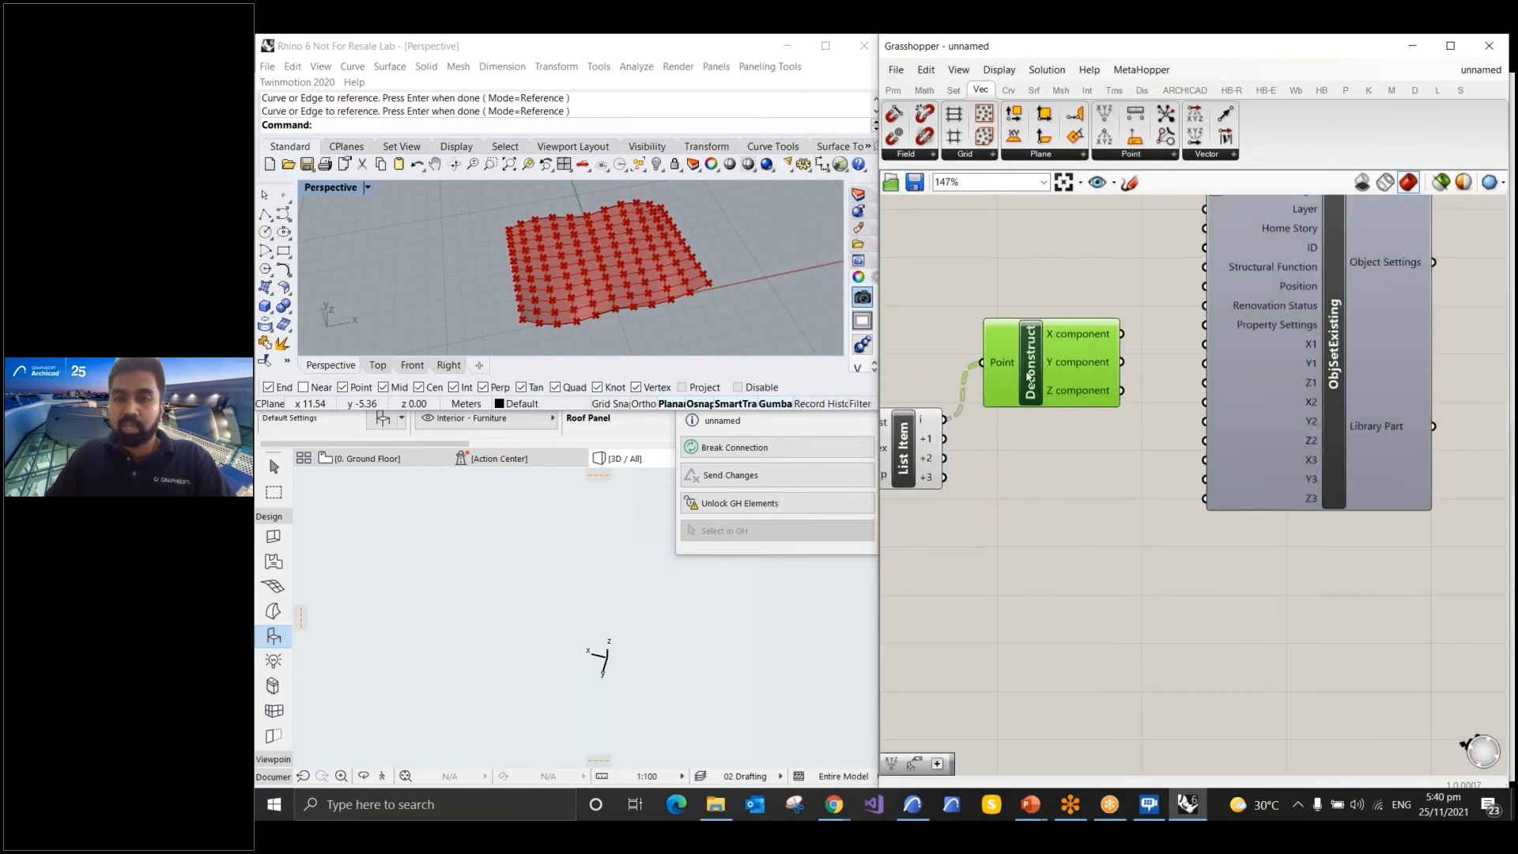
Connect the Deconstruct component's X, Y and Z components to the object settings inputs X1, Y1 and Z1
drag(1121, 334, 1205, 362)
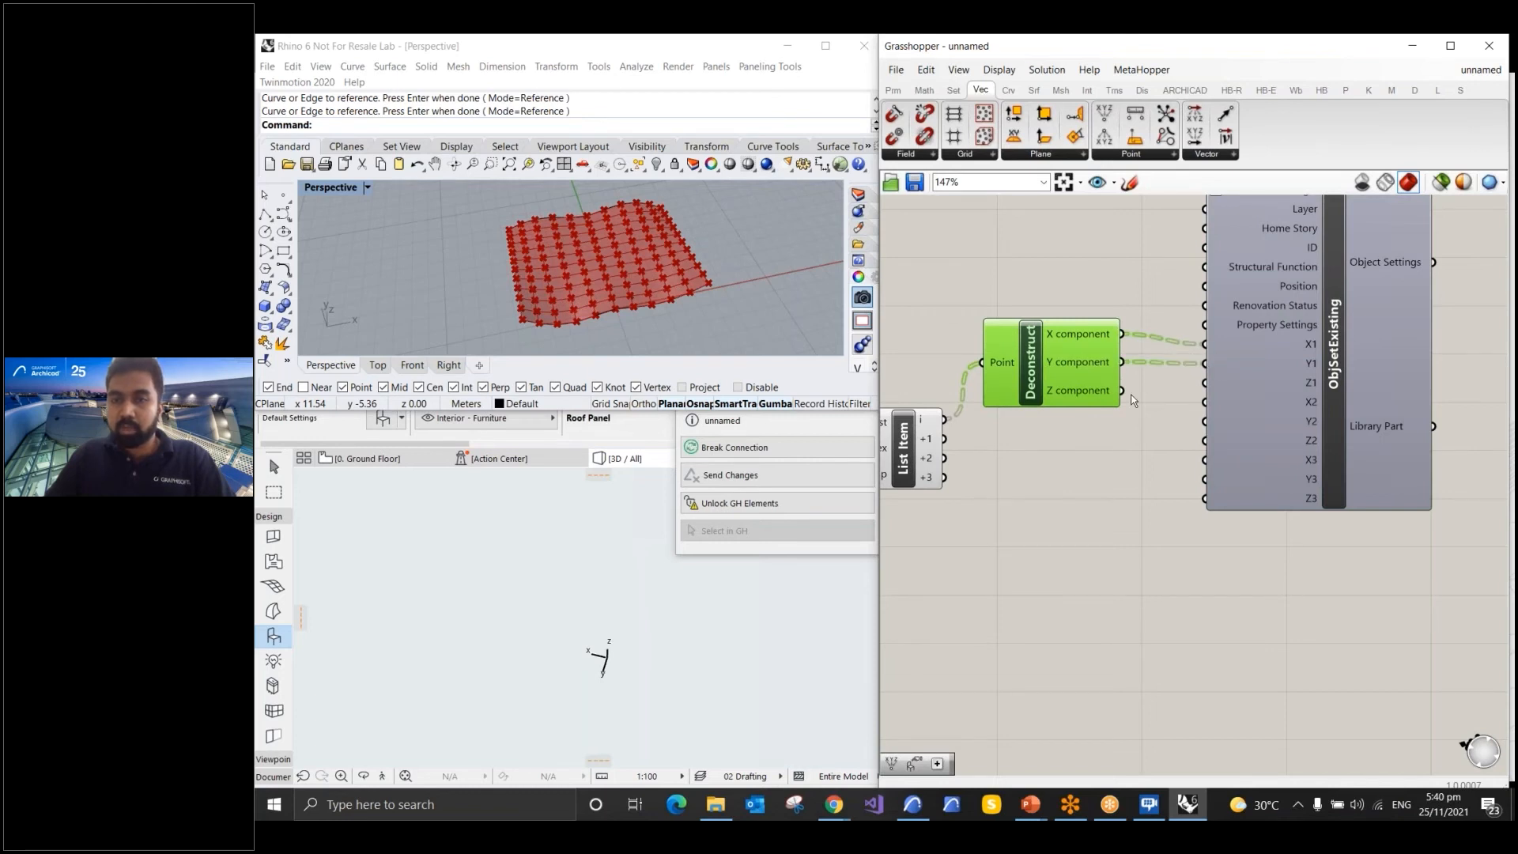
drag(1121, 390, 1205, 383)
click(1131, 482)
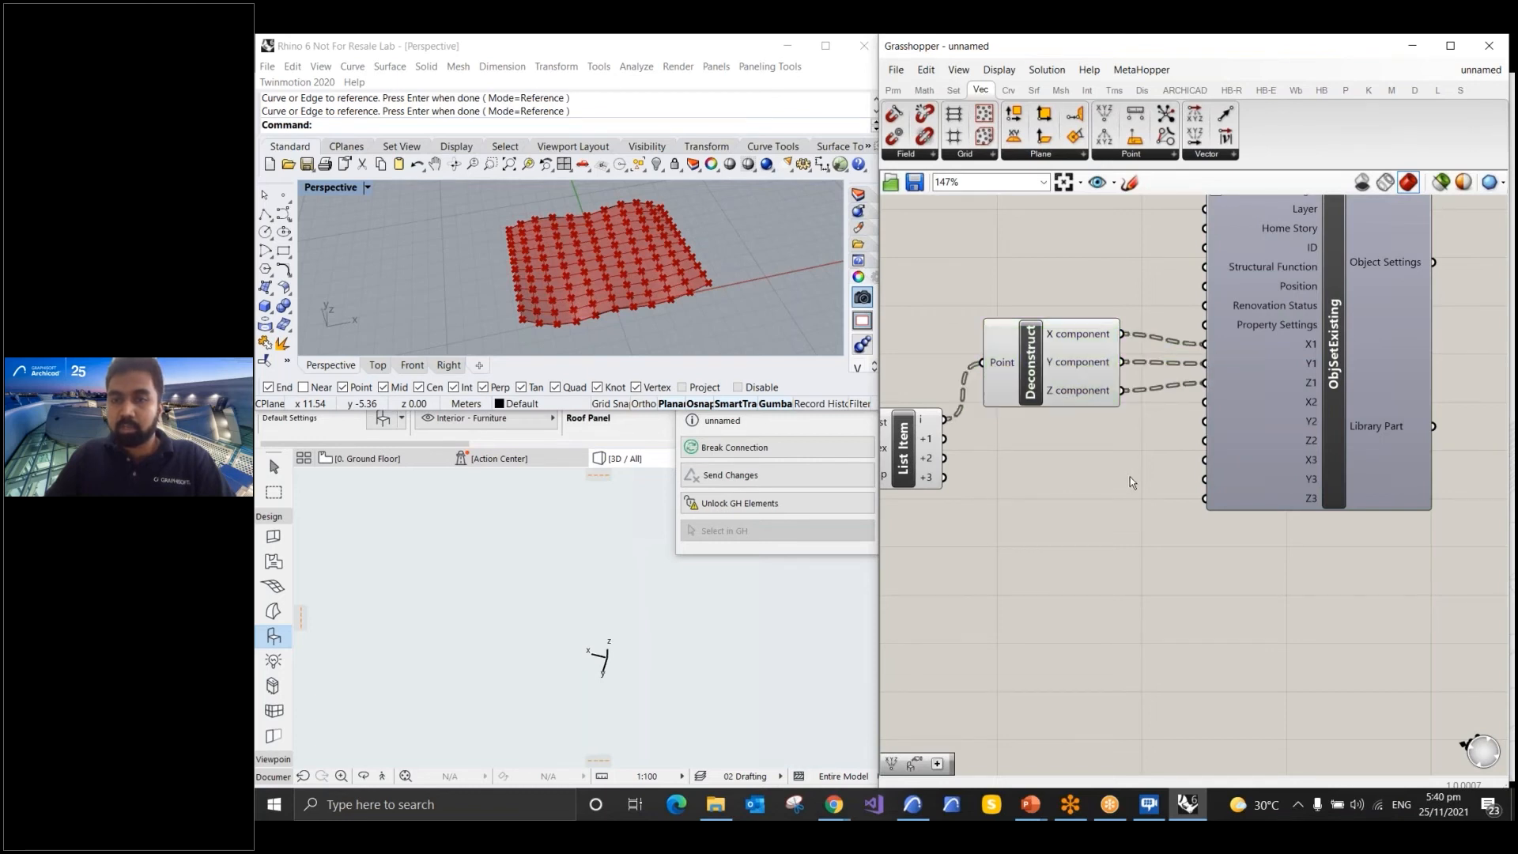
Make three copies of the Deconstruct component and stack all four in a column without overlaps
click(1026, 366)
key(ctrl+c)
key(ctrl+v)
key(ctrl+v)
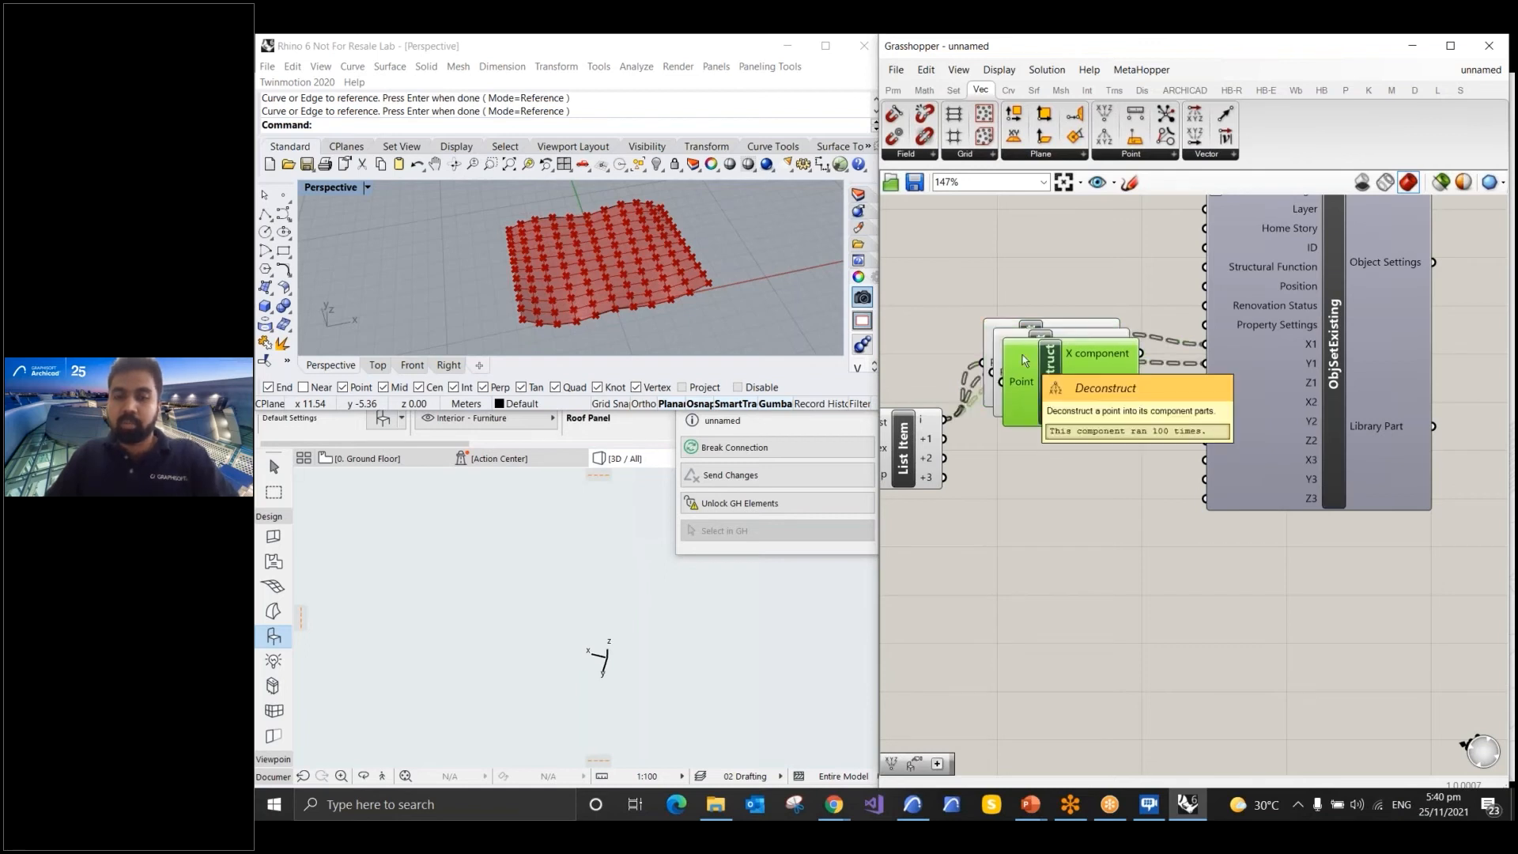
drag(1025, 361, 1021, 526)
drag(1050, 388, 1035, 340)
drag(1050, 547, 1051, 569)
drag(1050, 462, 1050, 484)
drag(1031, 388, 1045, 385)
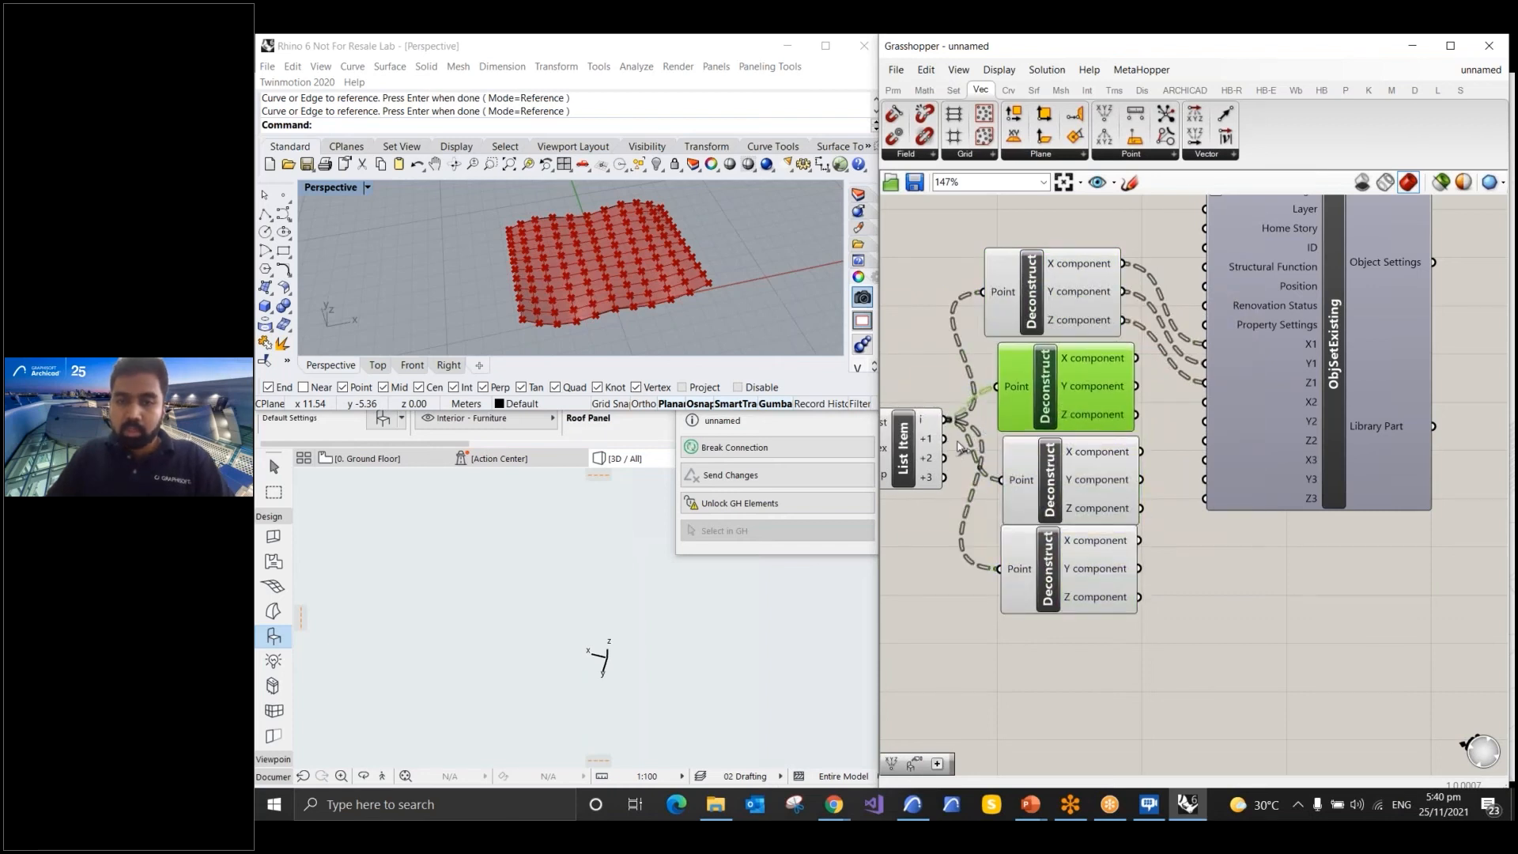
Rewire the three Deconstruct copies so their Point inputs take List Item outputs +1, +2 and +3 in order
scroll(1069, 333, down, 5)
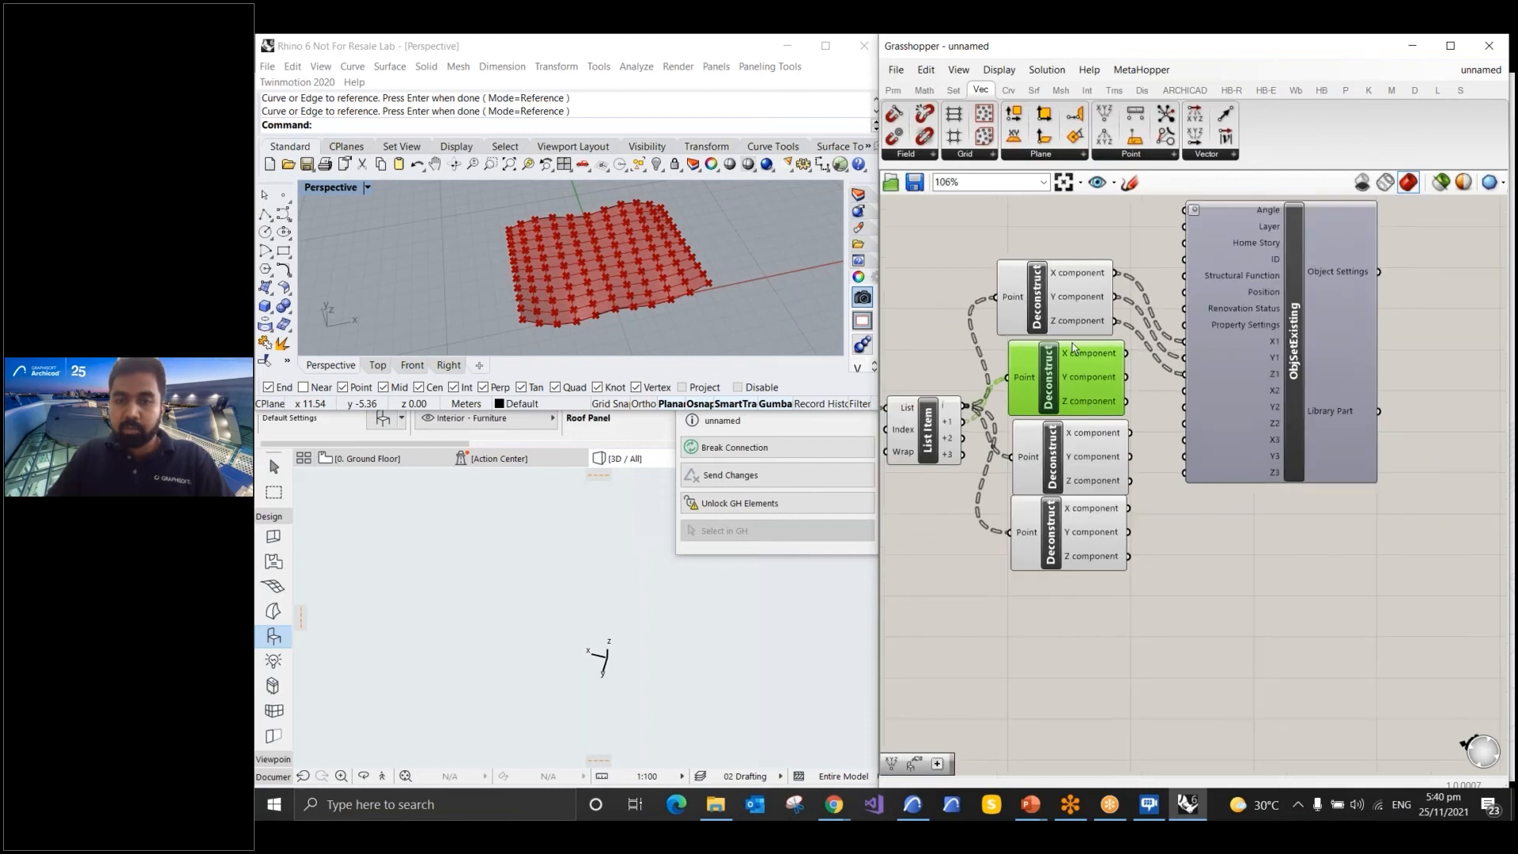
scroll(999, 394, up, 6)
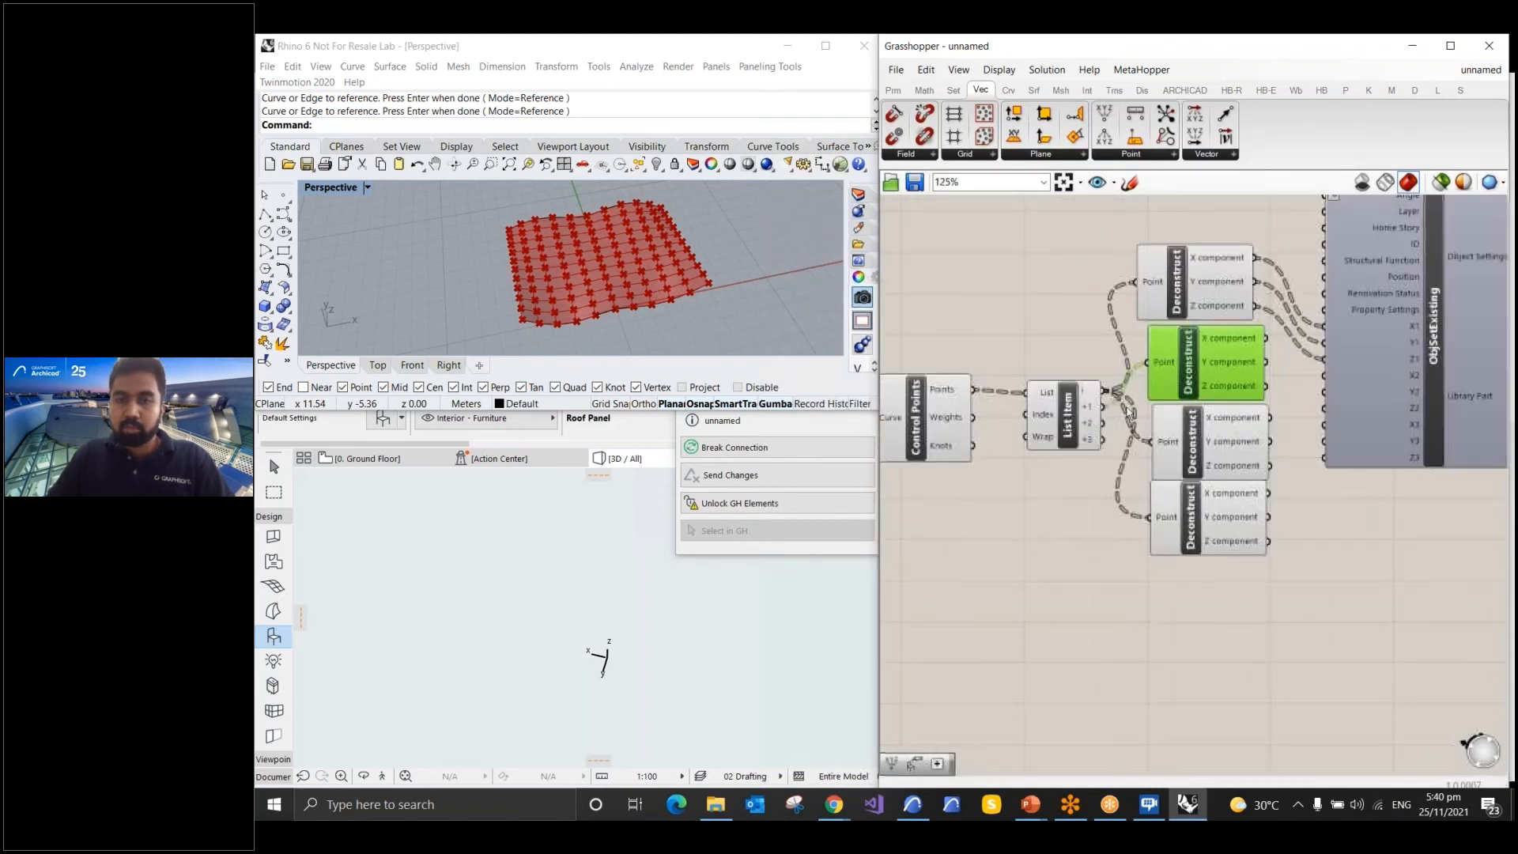
drag(1086, 429, 1126, 550)
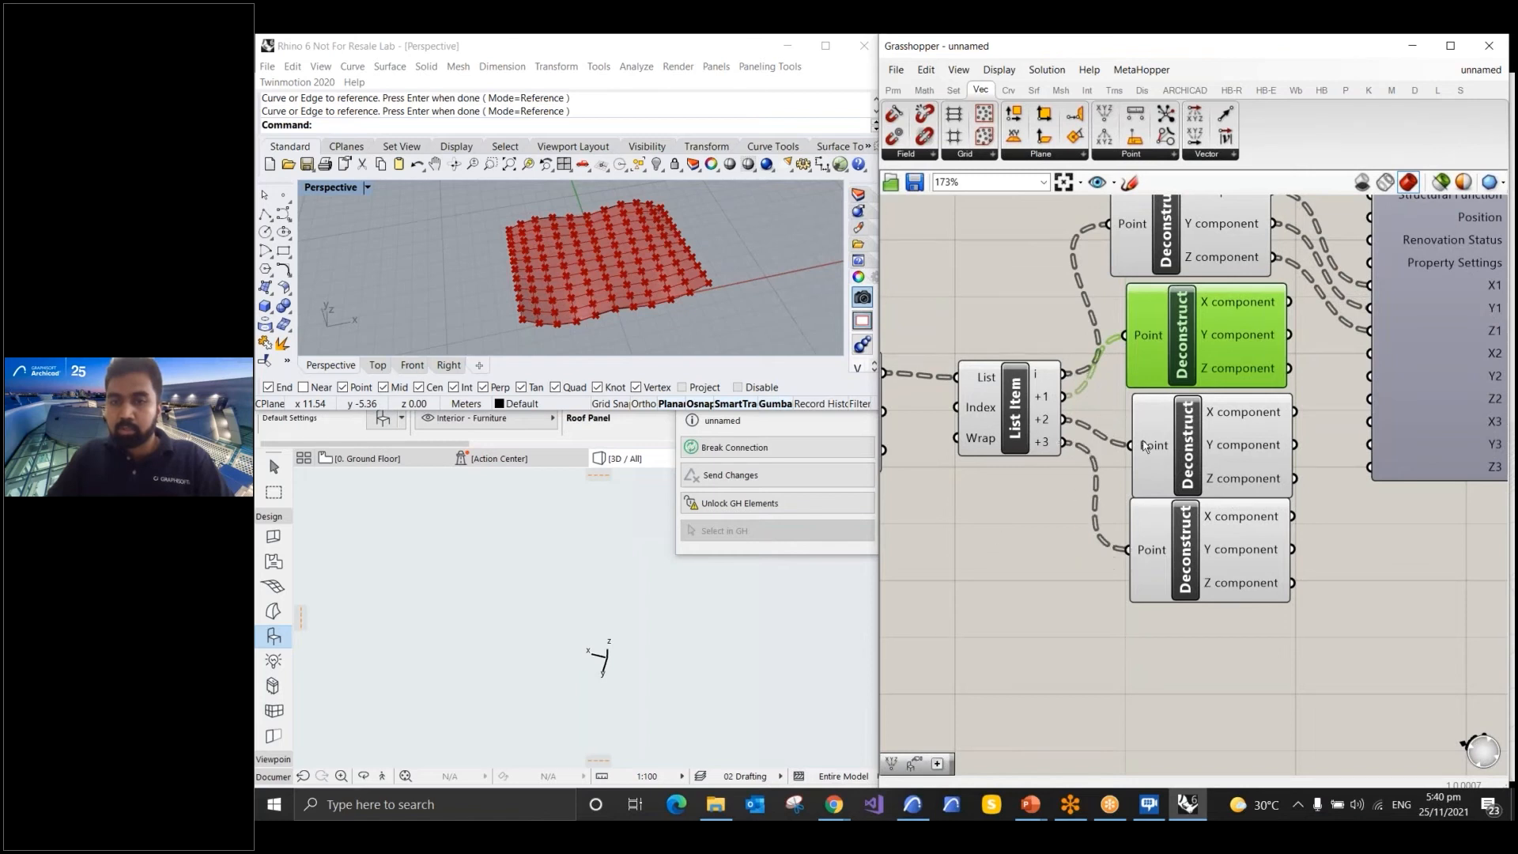
scroll(1123, 335, down, 1)
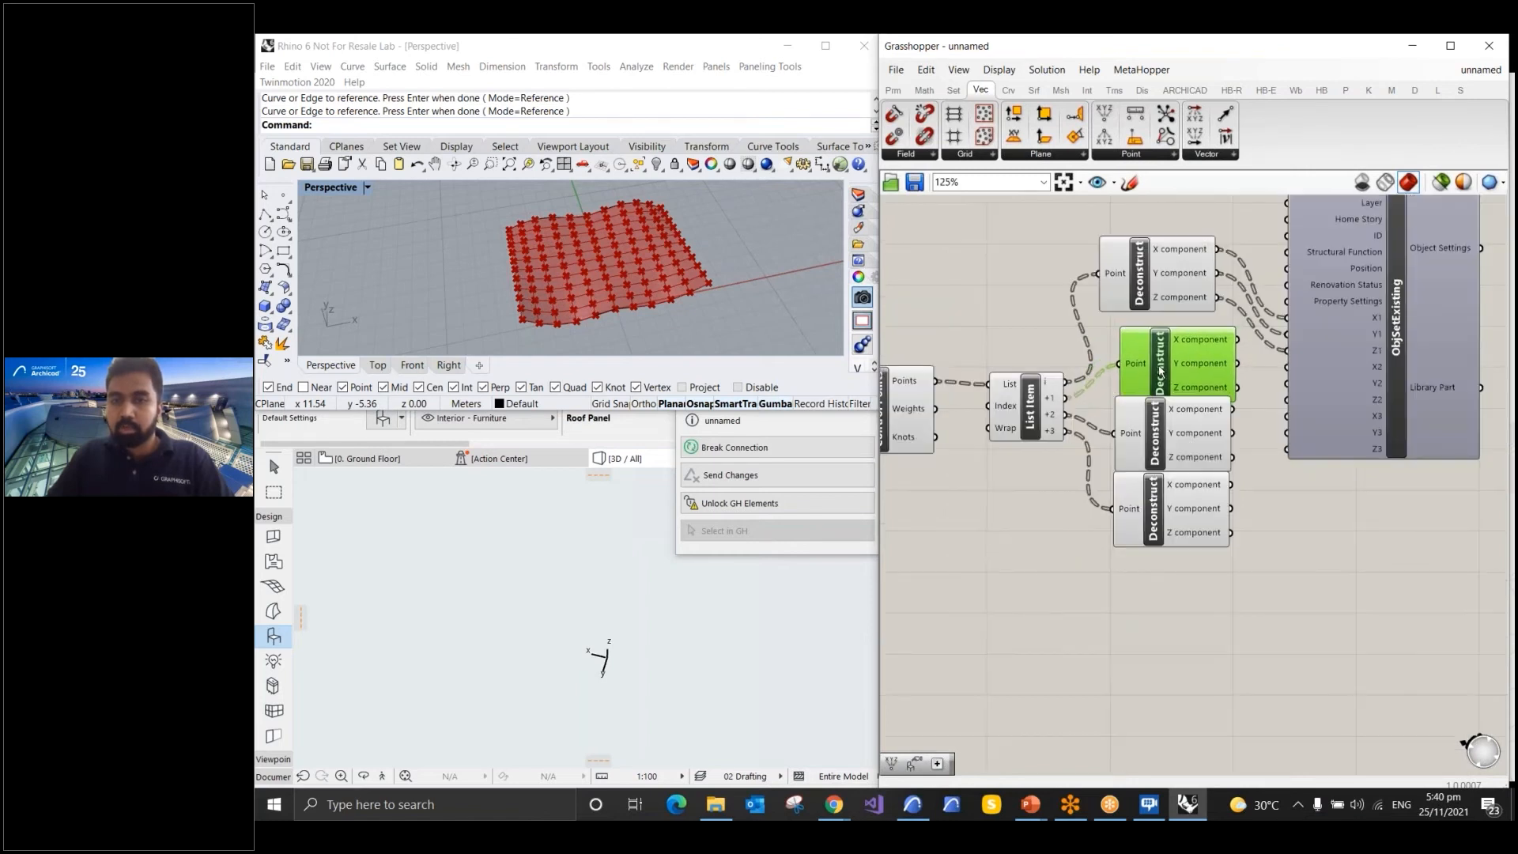
Space out the three lower Deconstruct components evenly in the column below the first one
drag(1164, 434, 1163, 443)
drag(1155, 495, 1154, 527)
drag(1153, 375, 1153, 377)
drag(1154, 439, 1154, 446)
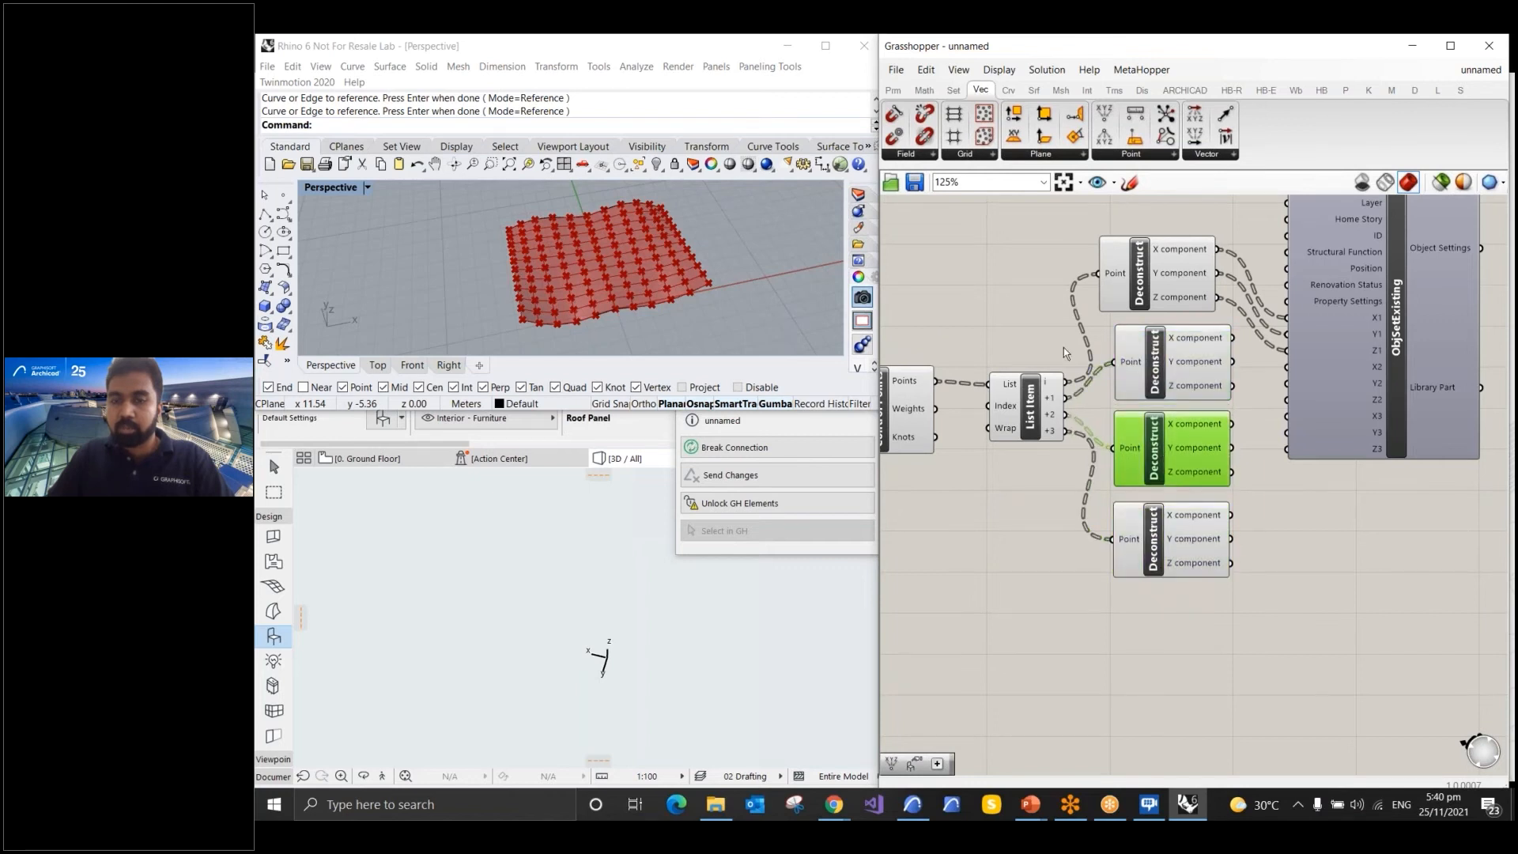
Connect the second Deconstruct component's X, Y and Z components to the object settings inputs X2, Y2 and Z2
scroll(1064, 349, down, 4)
scroll(1137, 323, up, 2)
scroll(1139, 328, up, 3)
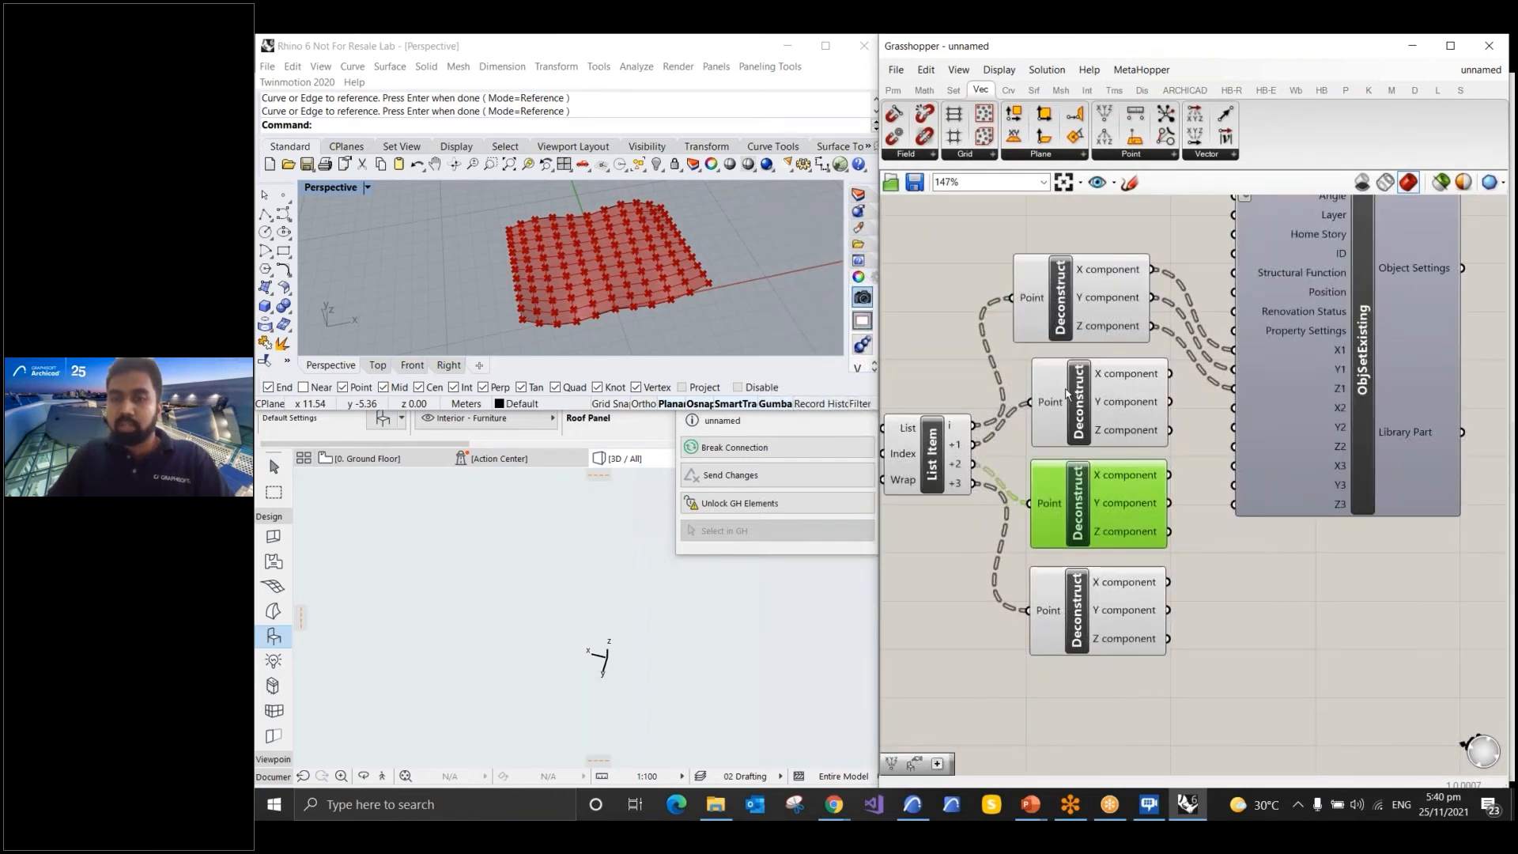
click(1121, 386)
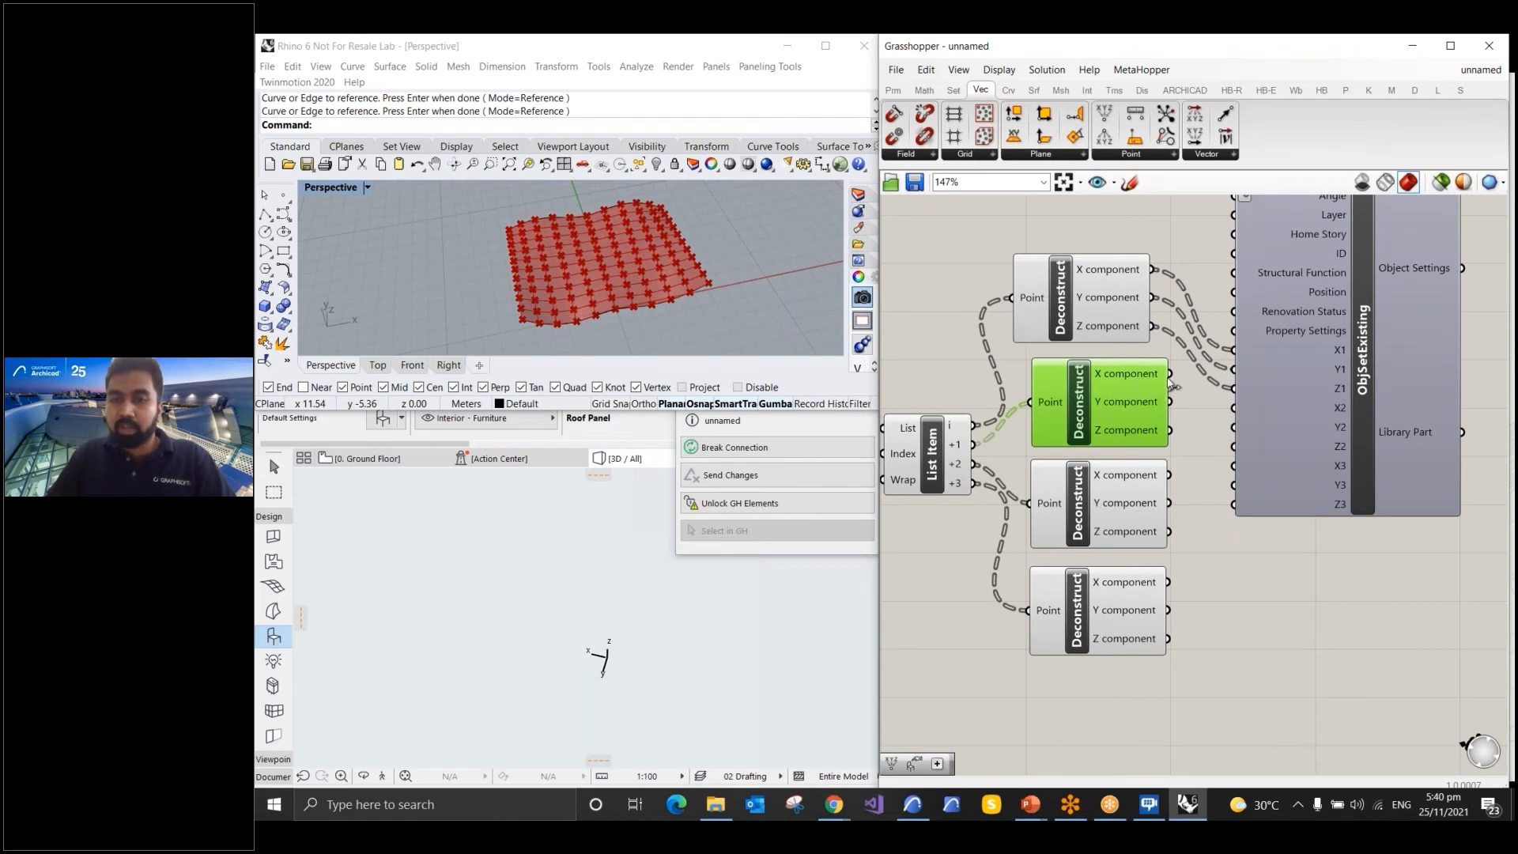
drag(1171, 374, 1241, 460)
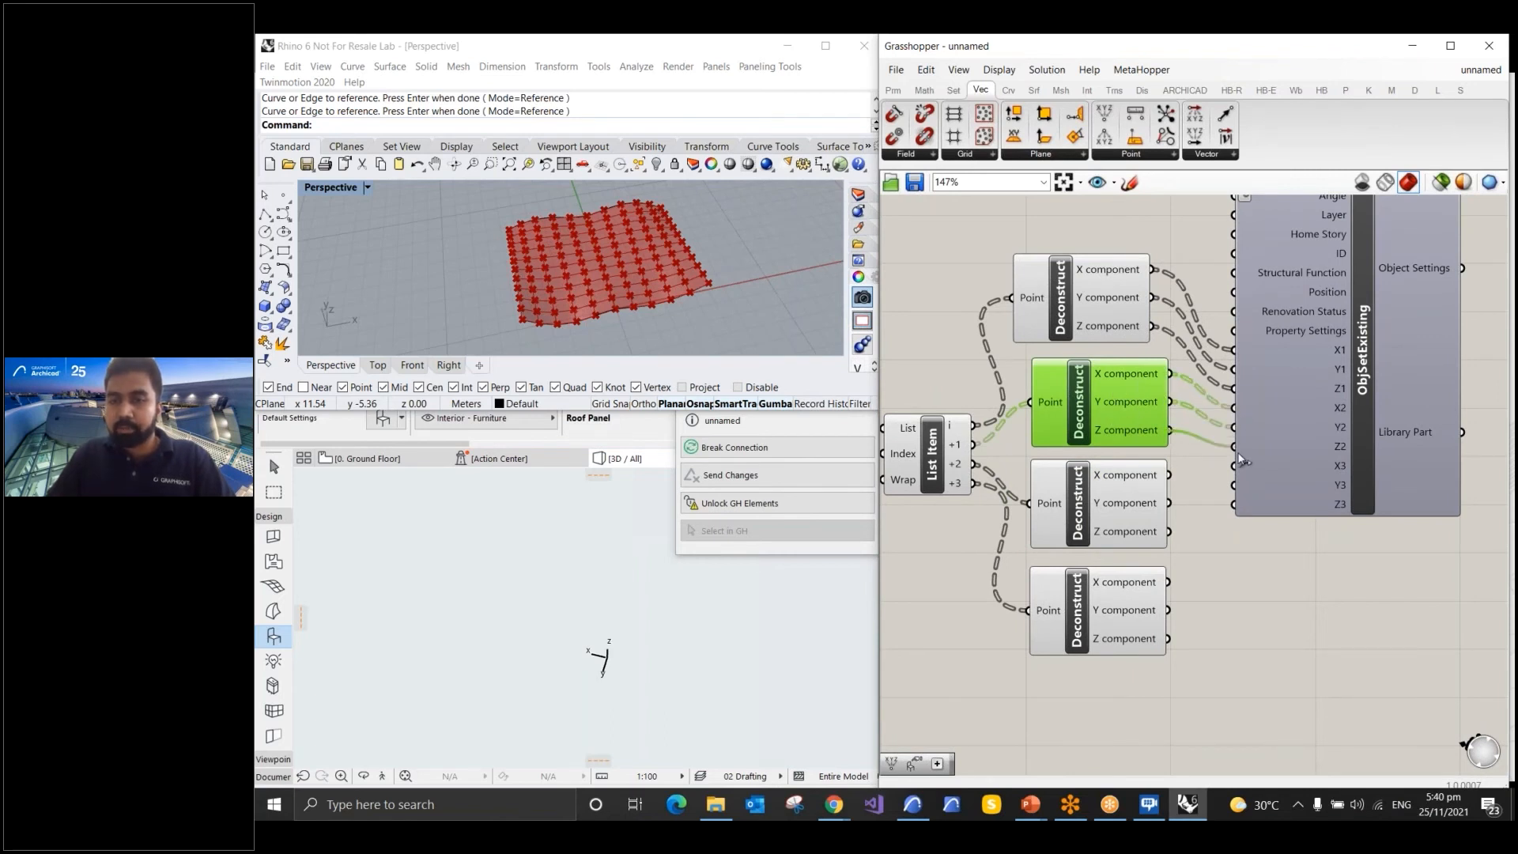
click(1187, 478)
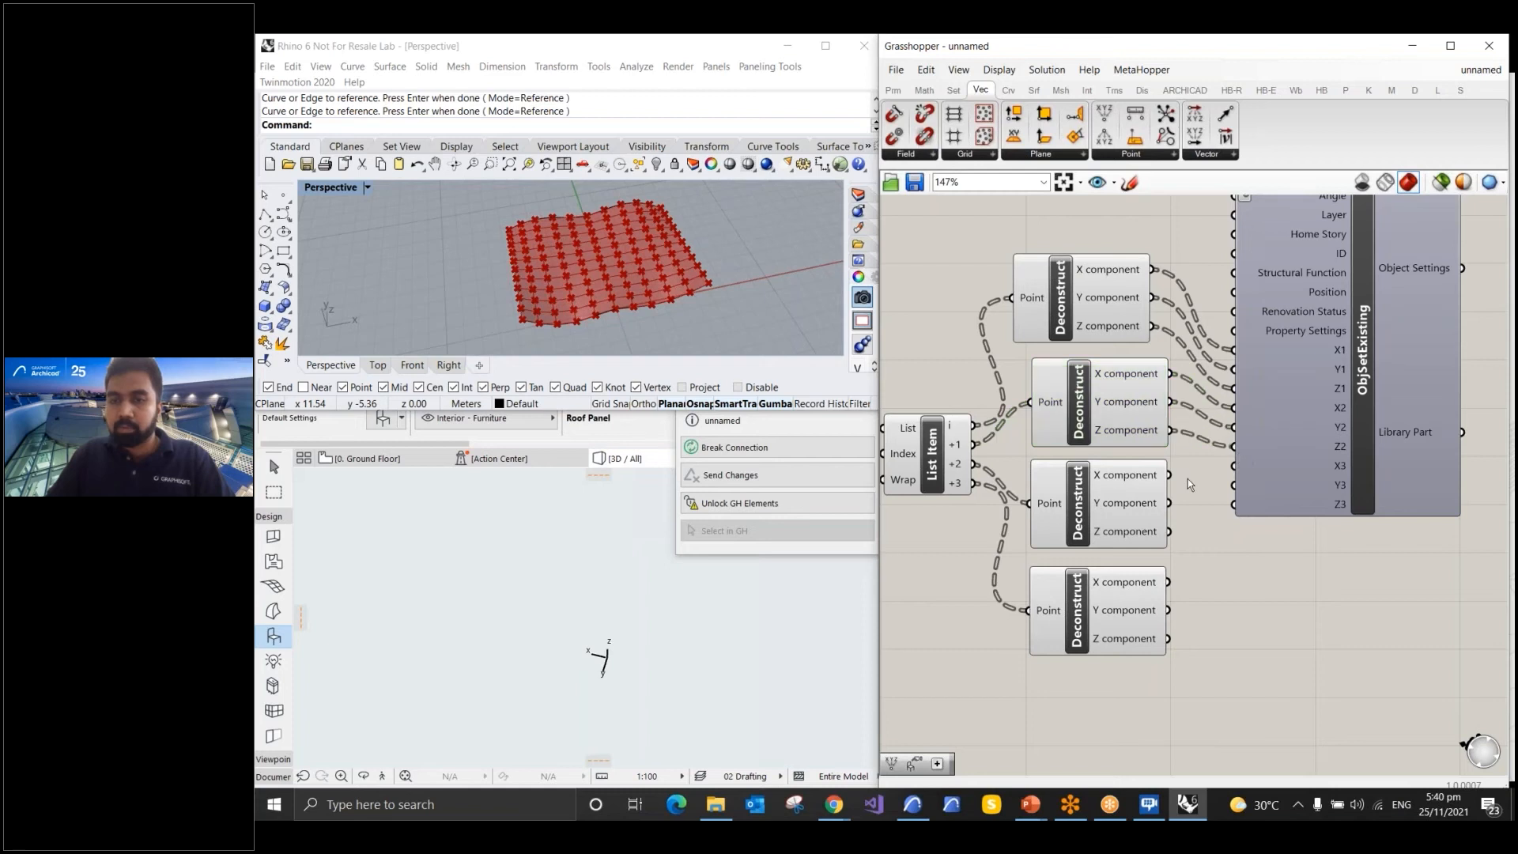
Connect the third Deconstruct component's X, Y and Z components to the object settings inputs X3, Y3 and Z3
click(1083, 507)
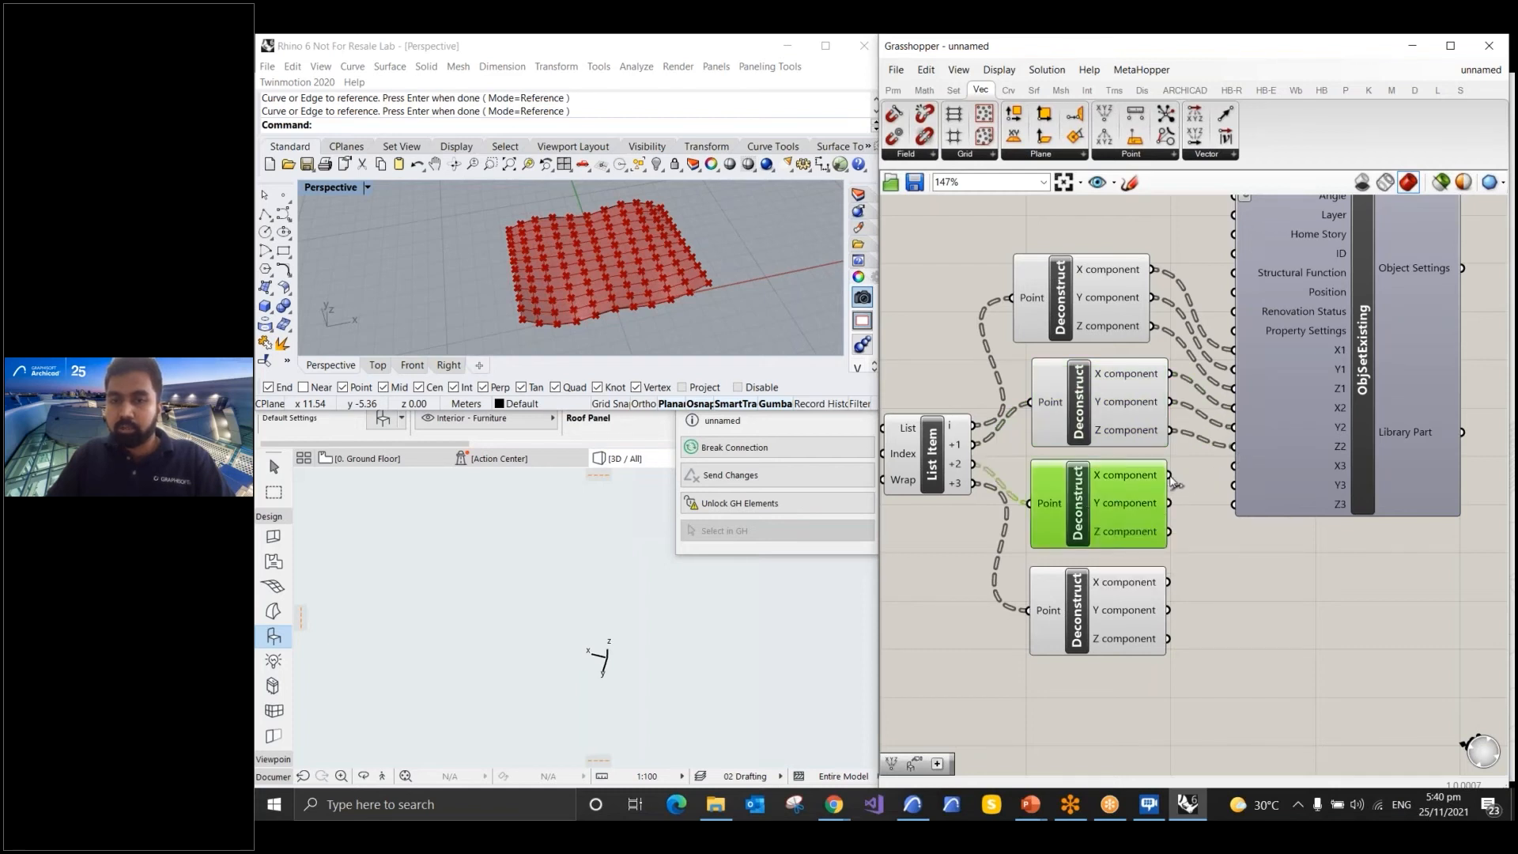
drag(1169, 475, 1234, 505)
click(1230, 567)
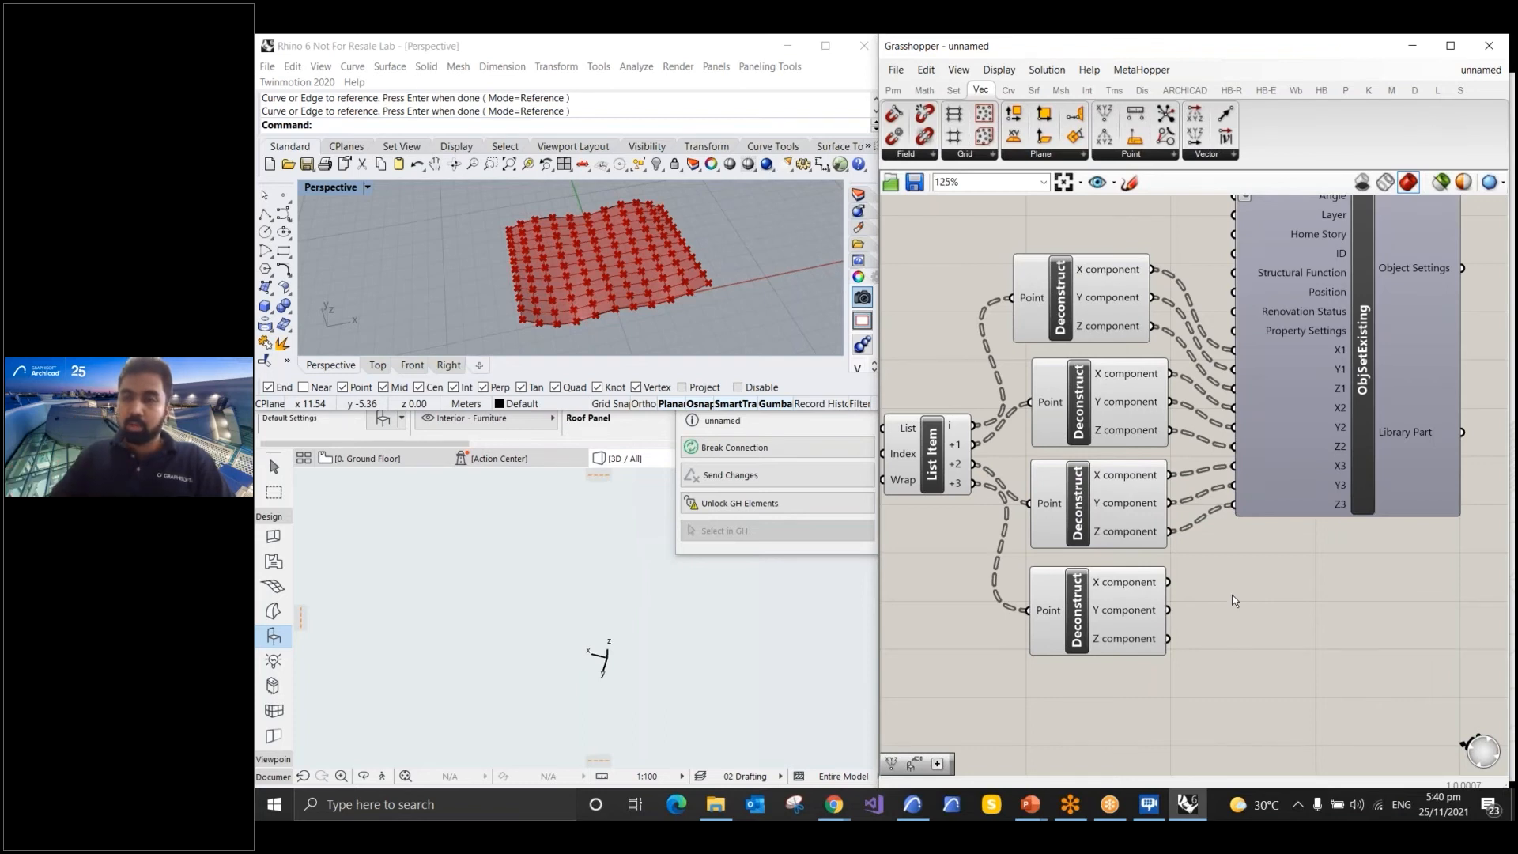
Place an Archicad Object design component beside the object settings and feed the Object Settings output into its Object Settings input
scroll(1235, 601, down, 2)
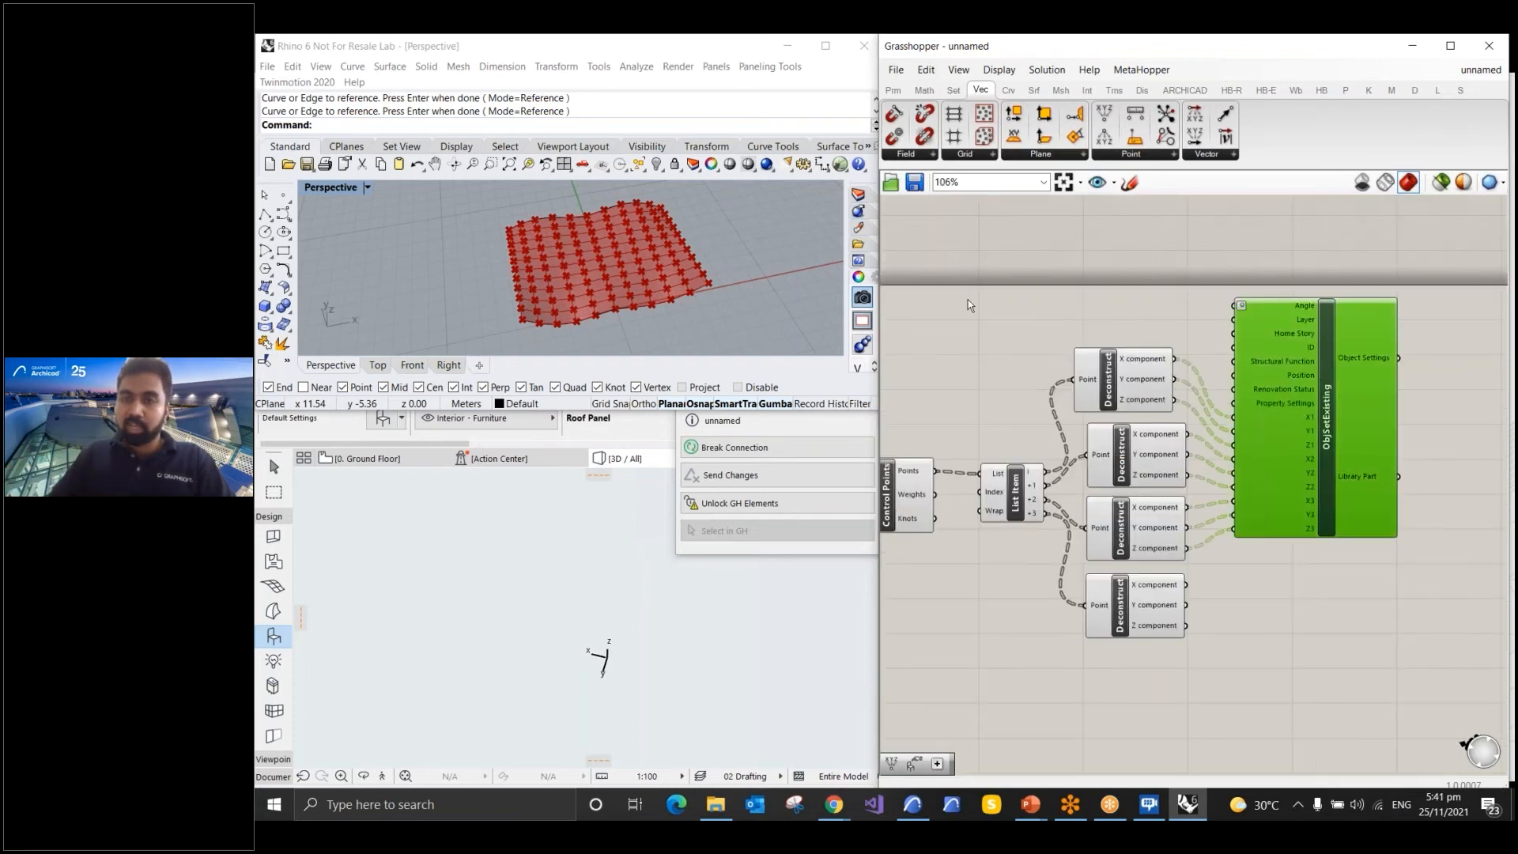
scroll(969, 305, down, 1)
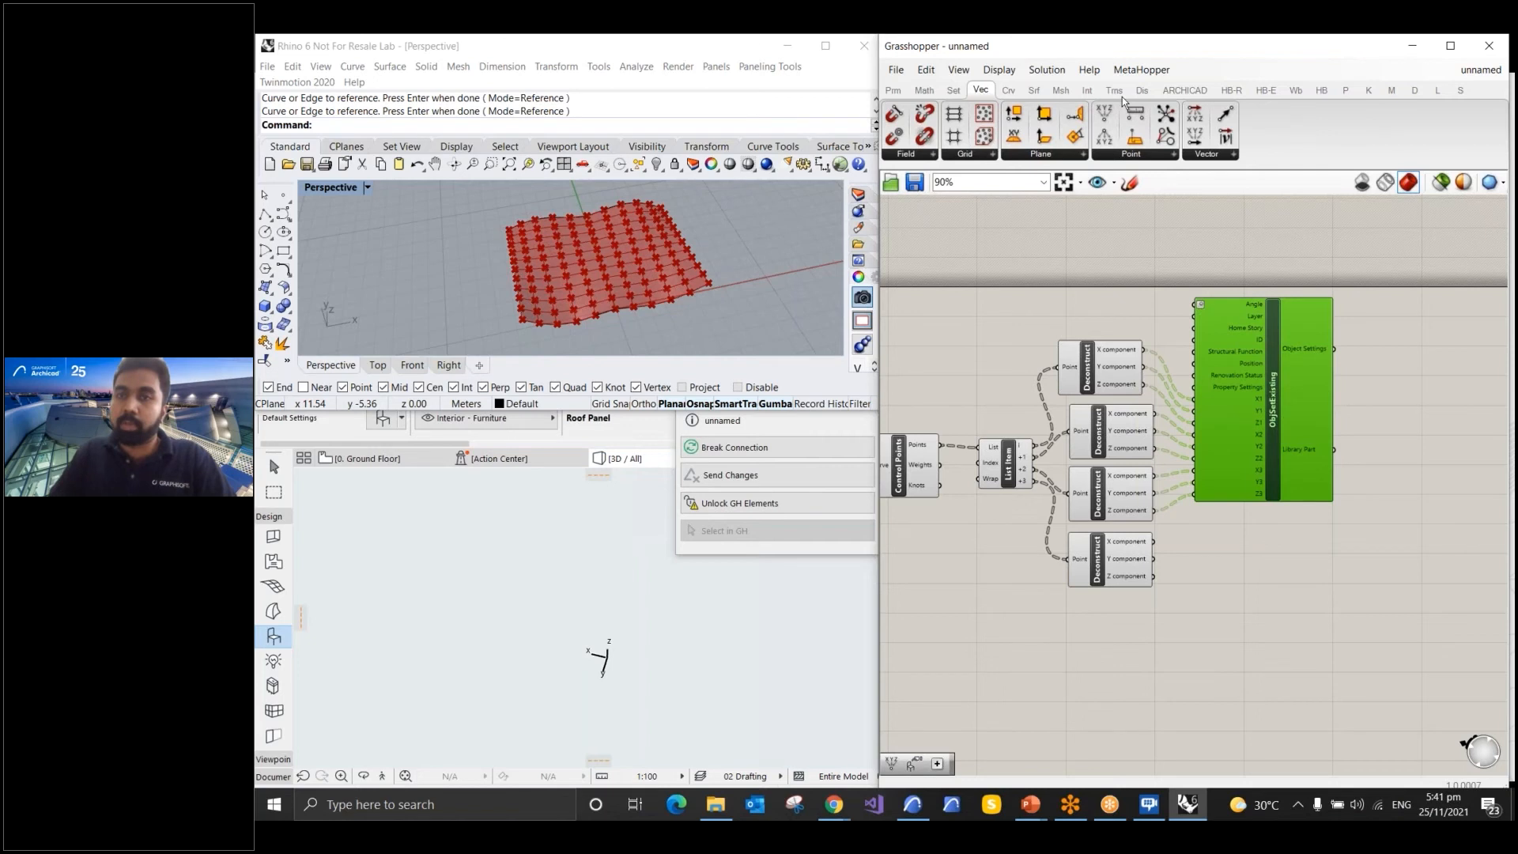
click(1184, 90)
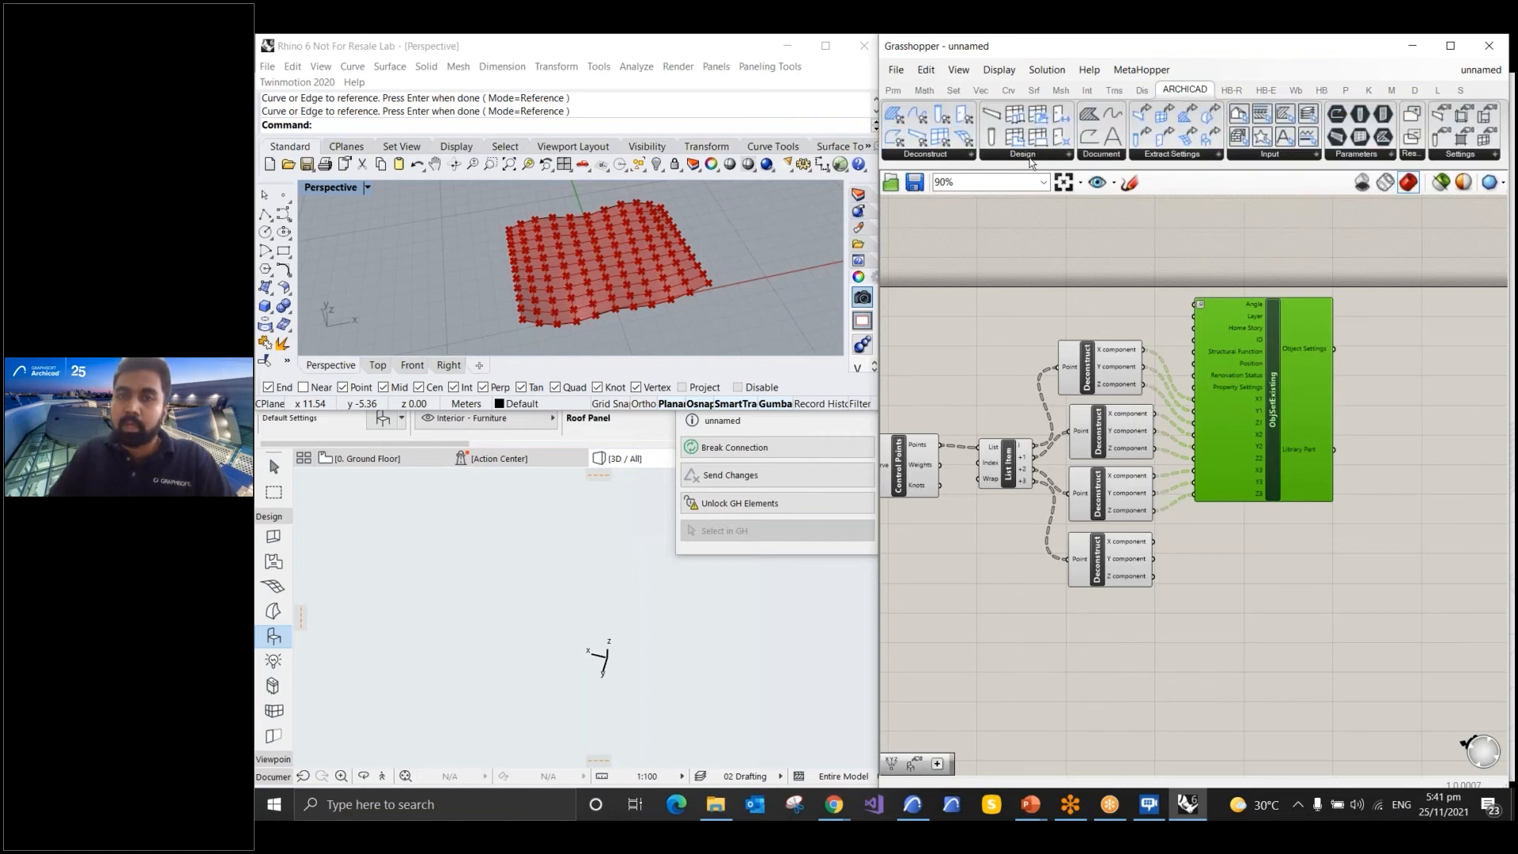
click(1030, 158)
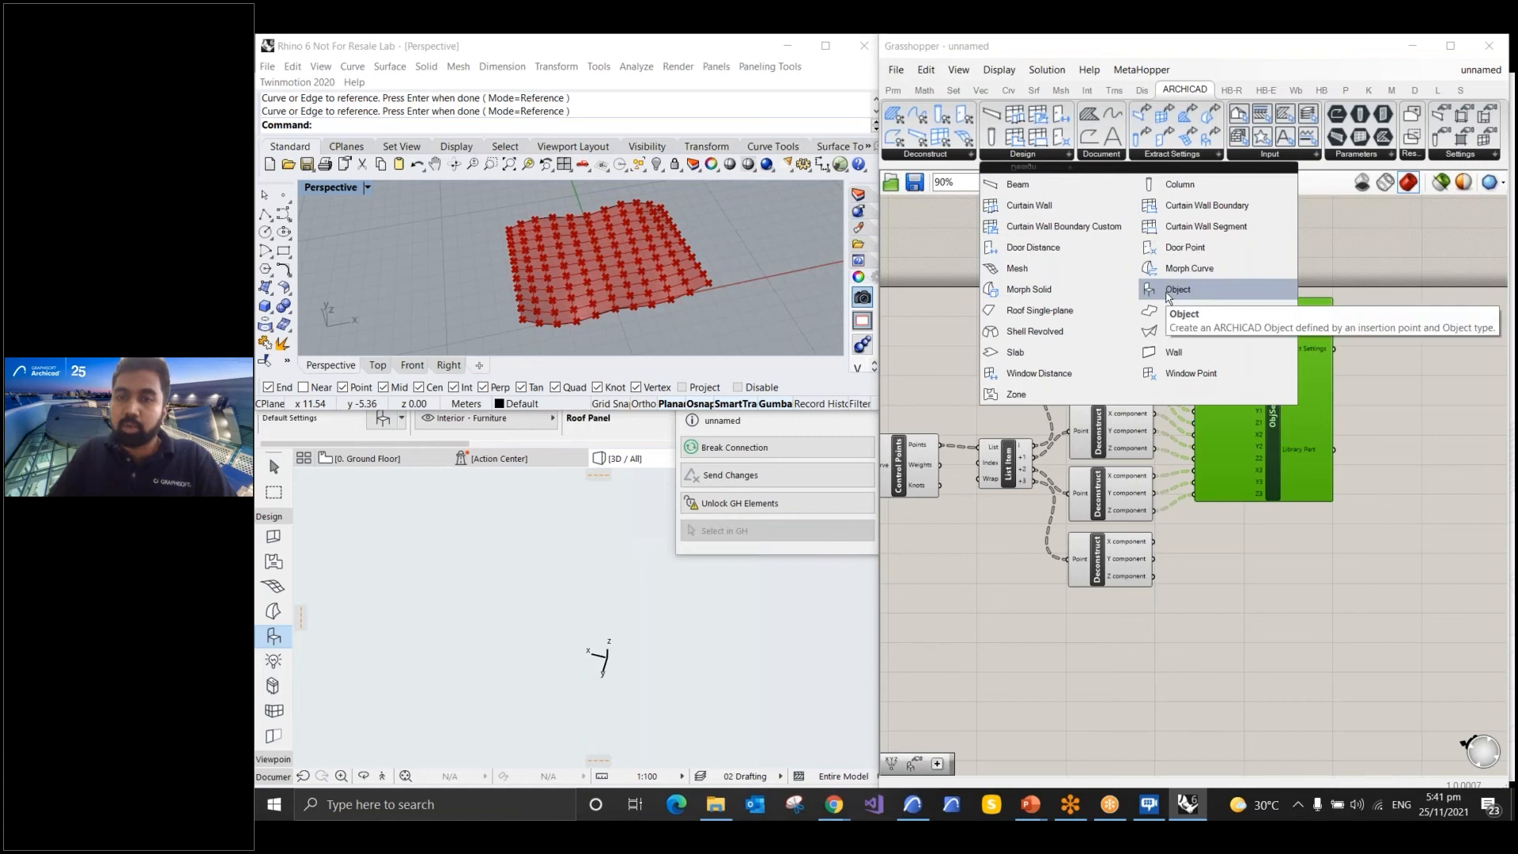
drag(1167, 298, 1443, 365)
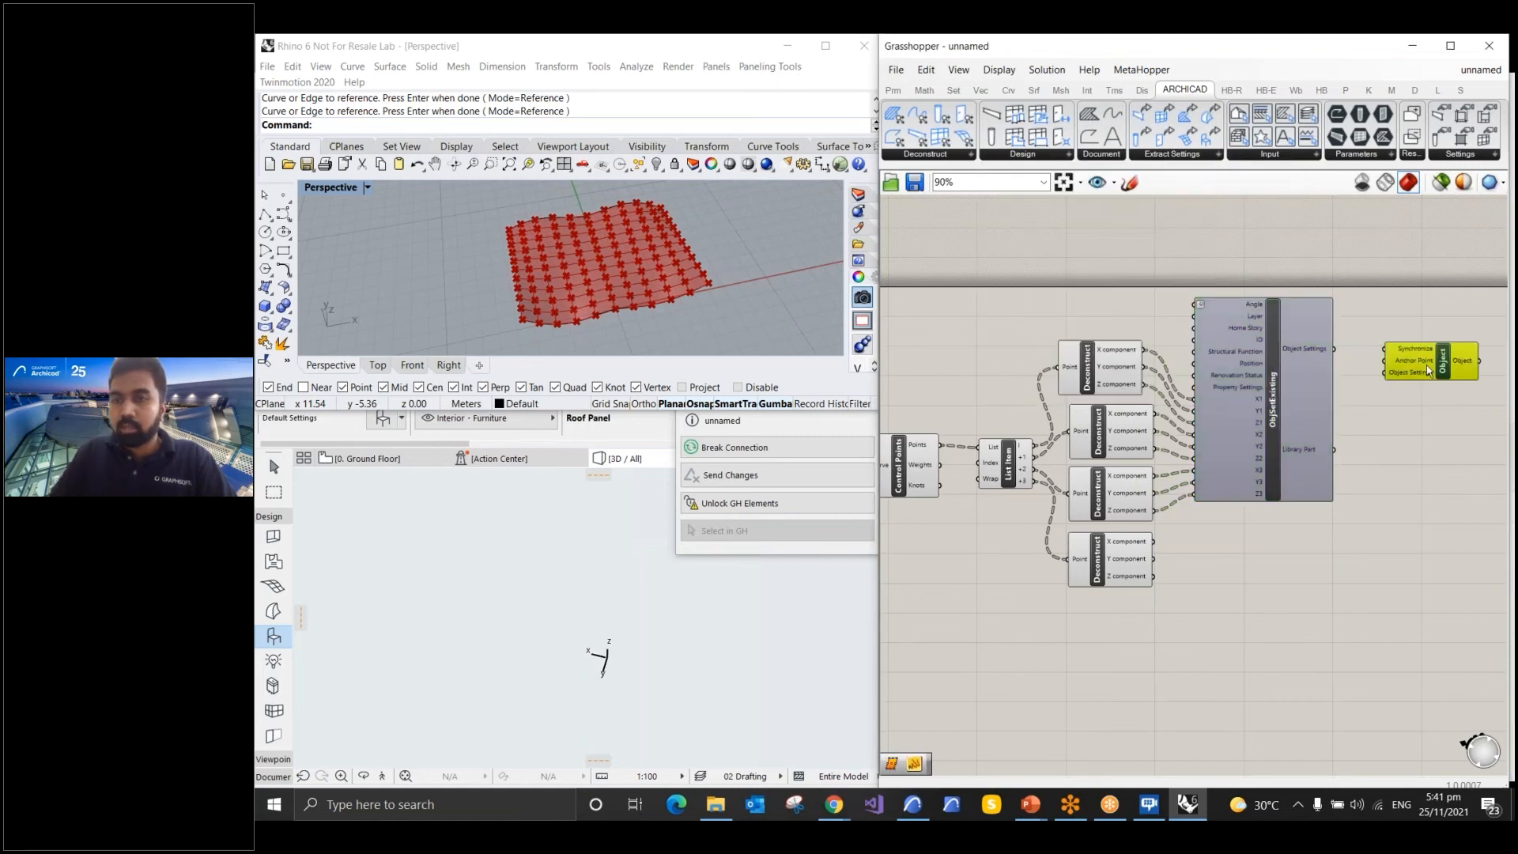
scroll(1426, 366, up, 3)
drag(1282, 338, 1365, 379)
click(1414, 416)
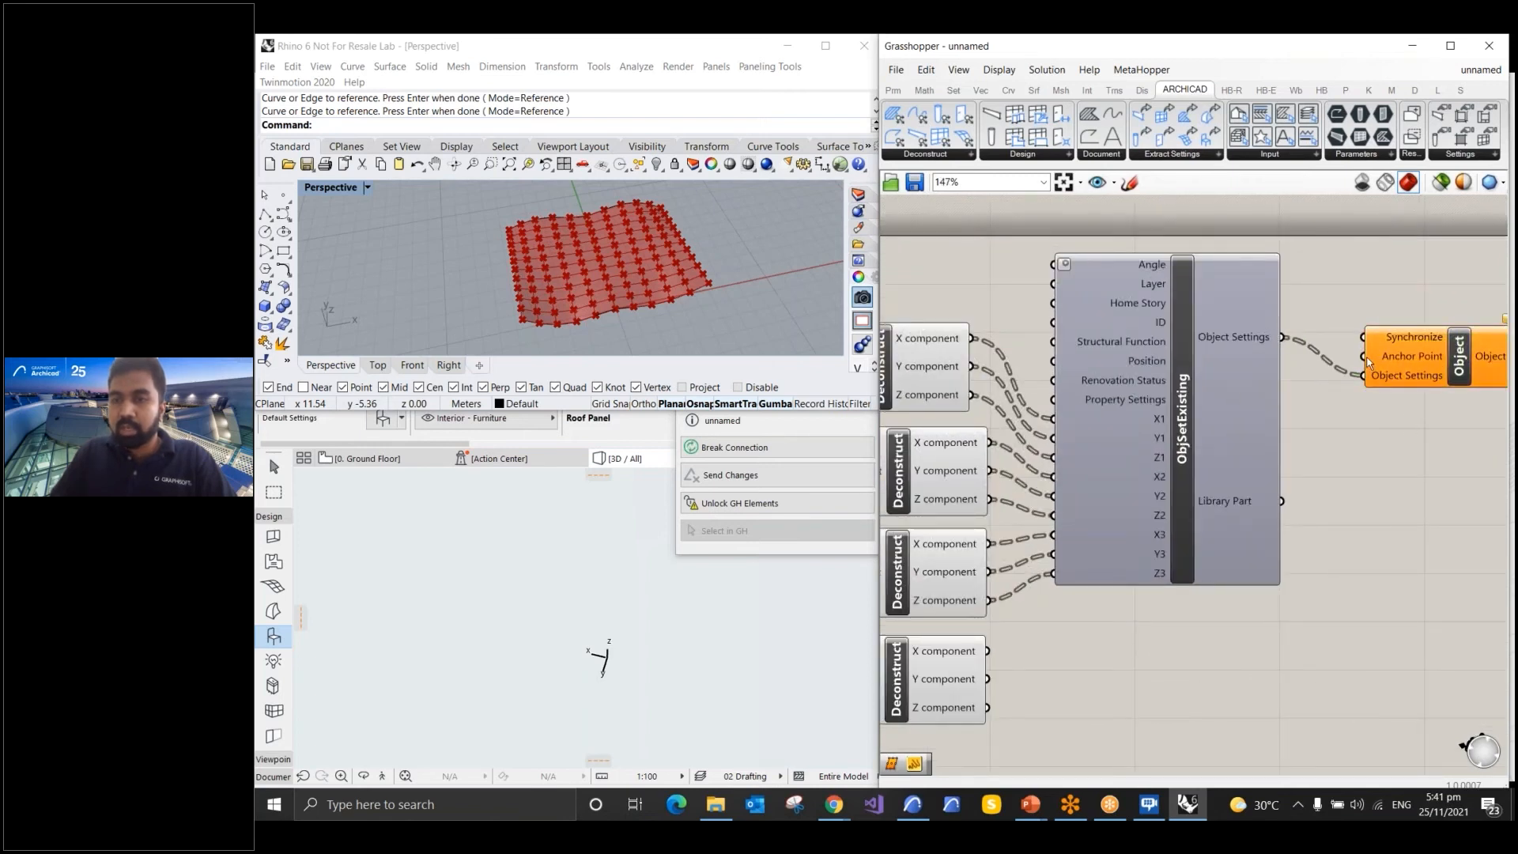
Feed List Item's i output into the Object component's Anchor Point input
scroll(1460, 364, down, 3)
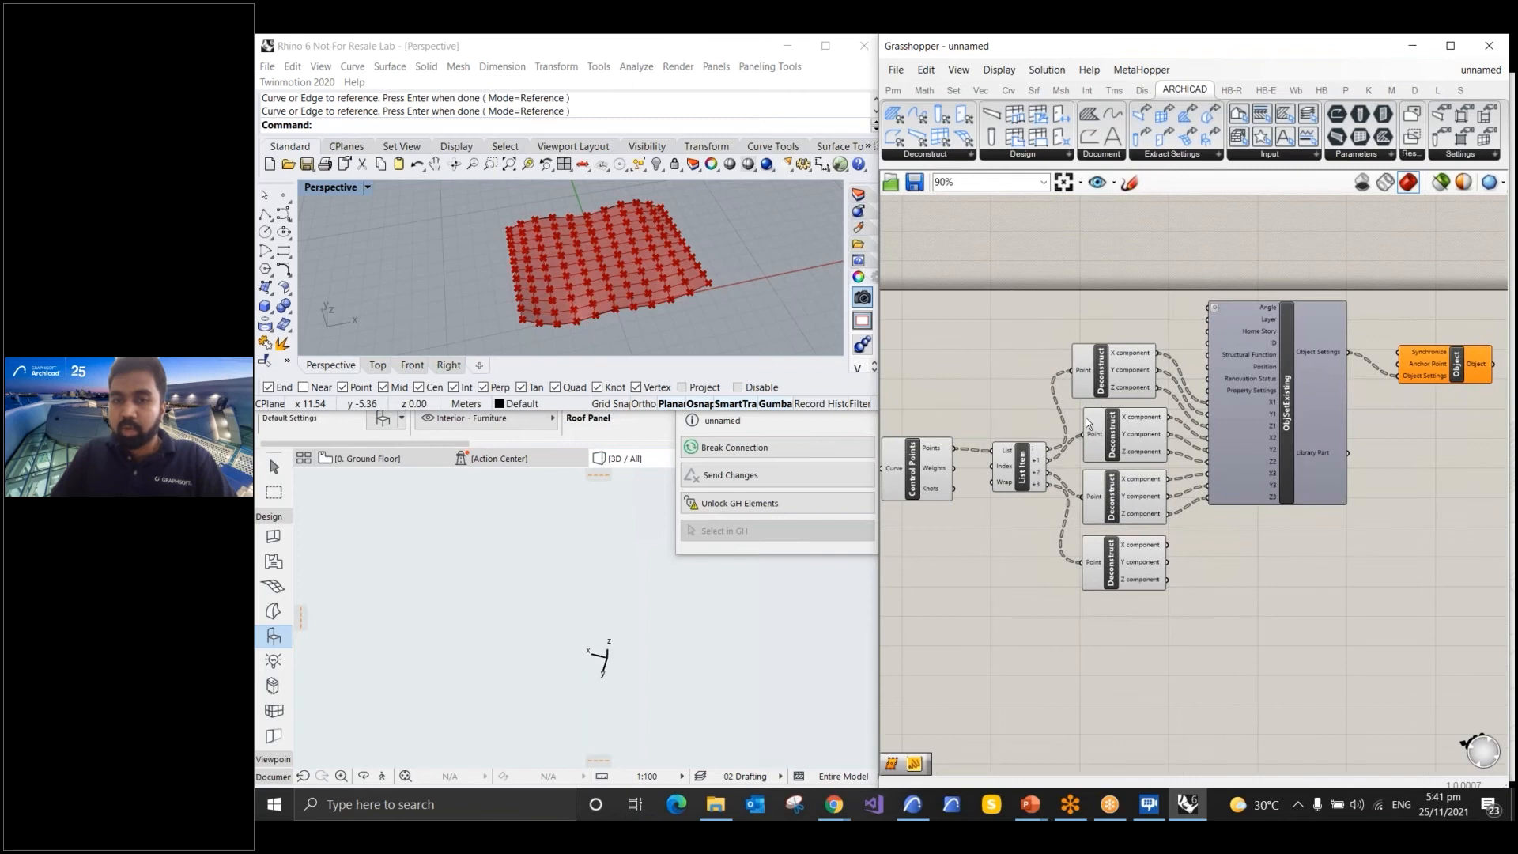
scroll(1085, 417, up, 3)
drag(1026, 468, 1382, 351)
scroll(1042, 369, down, 3)
Highlight the Object component's output and examine the generated roof panels up close in the Archicad 3D view
scroll(1380, 347, up, 3)
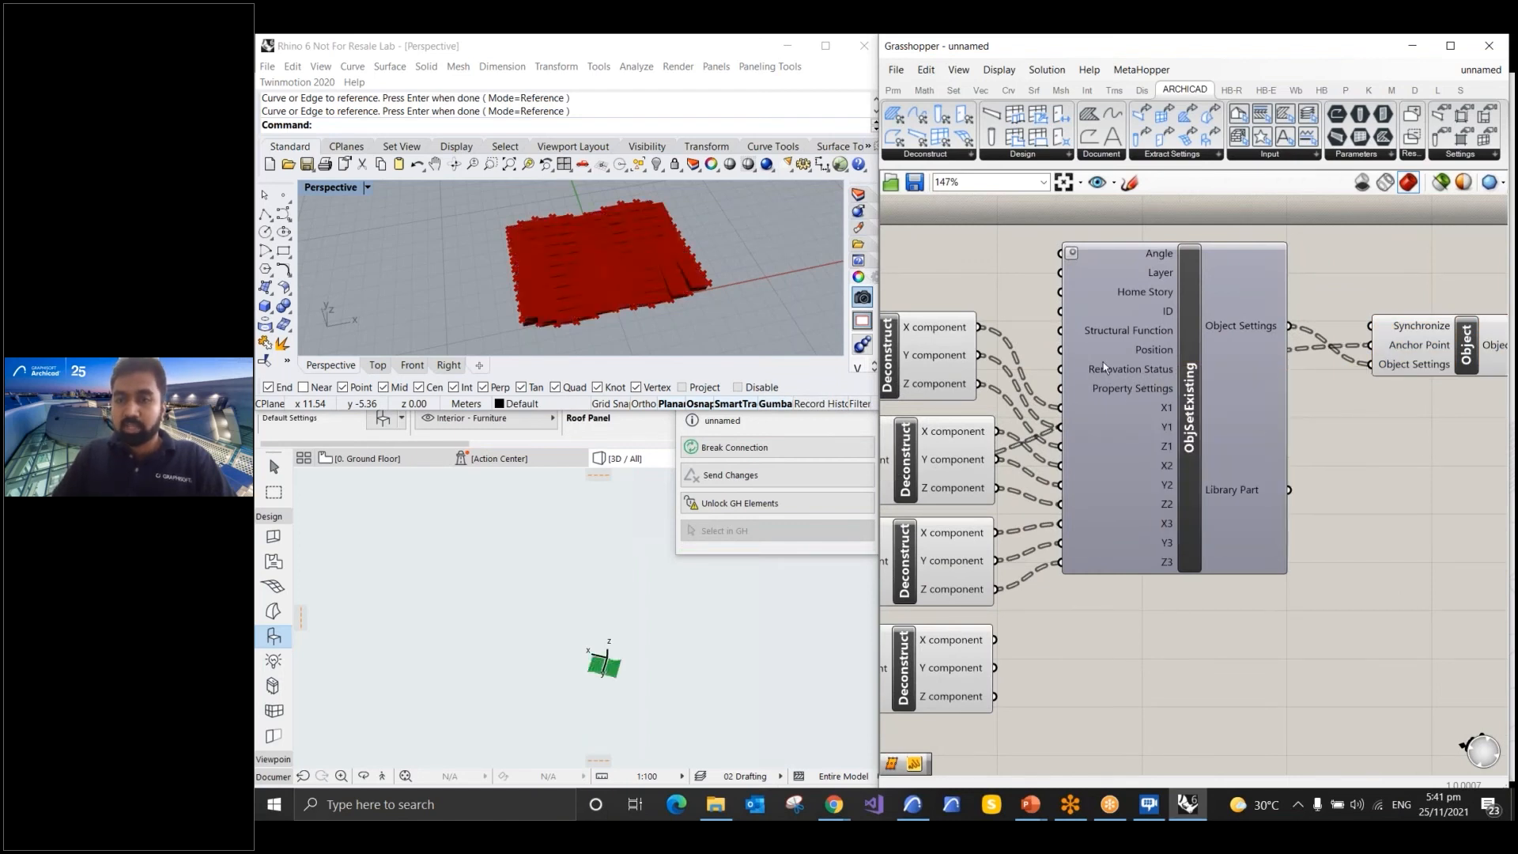
scroll(1104, 362, down, 2)
scroll(1393, 345, up, 2)
click(1393, 349)
scroll(1356, 346, up, 3)
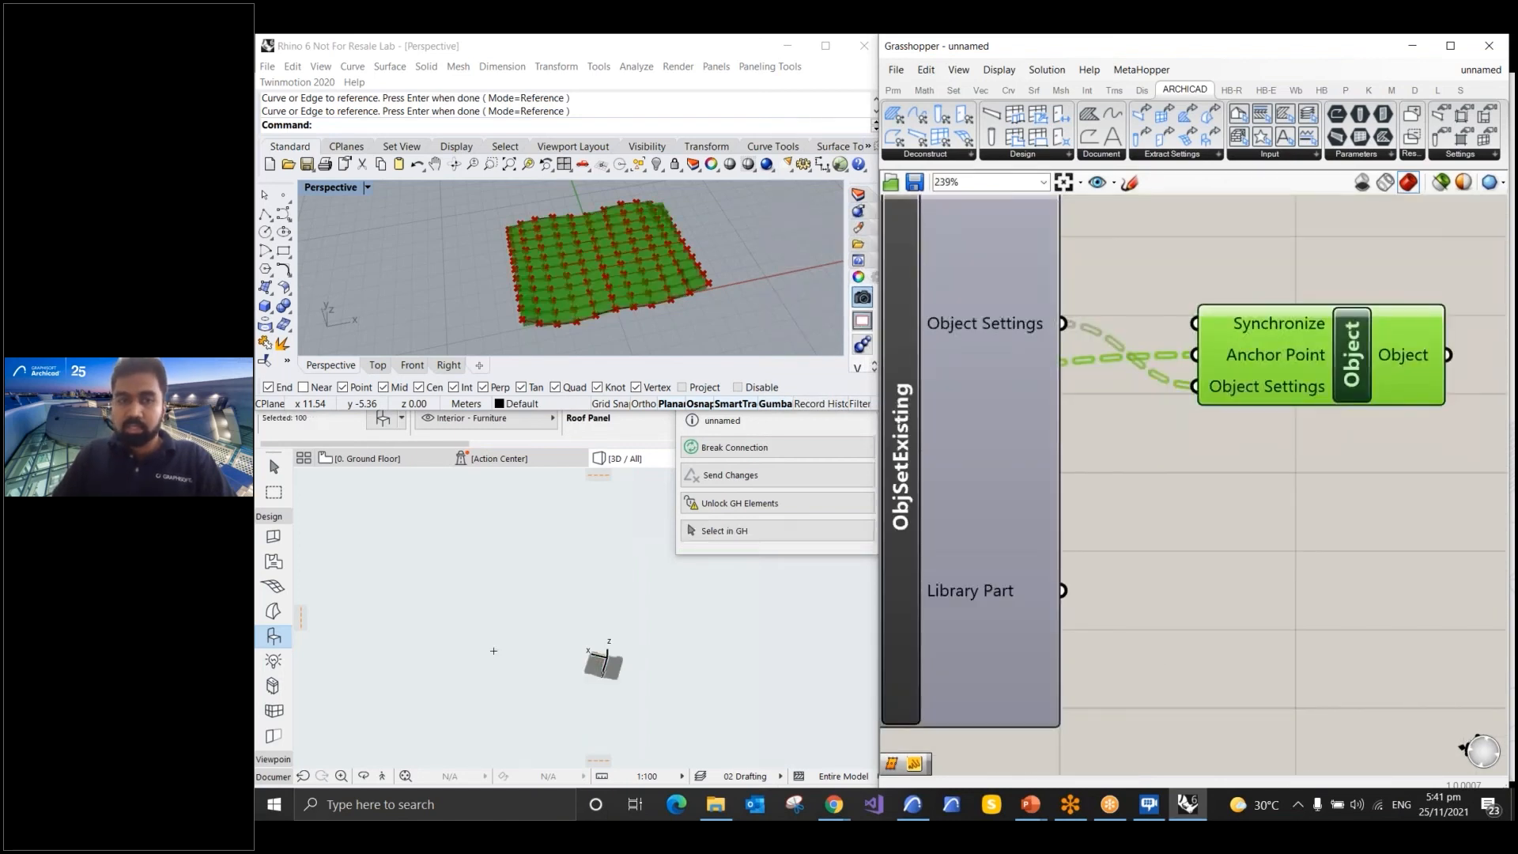
scroll(606, 700, up, 5)
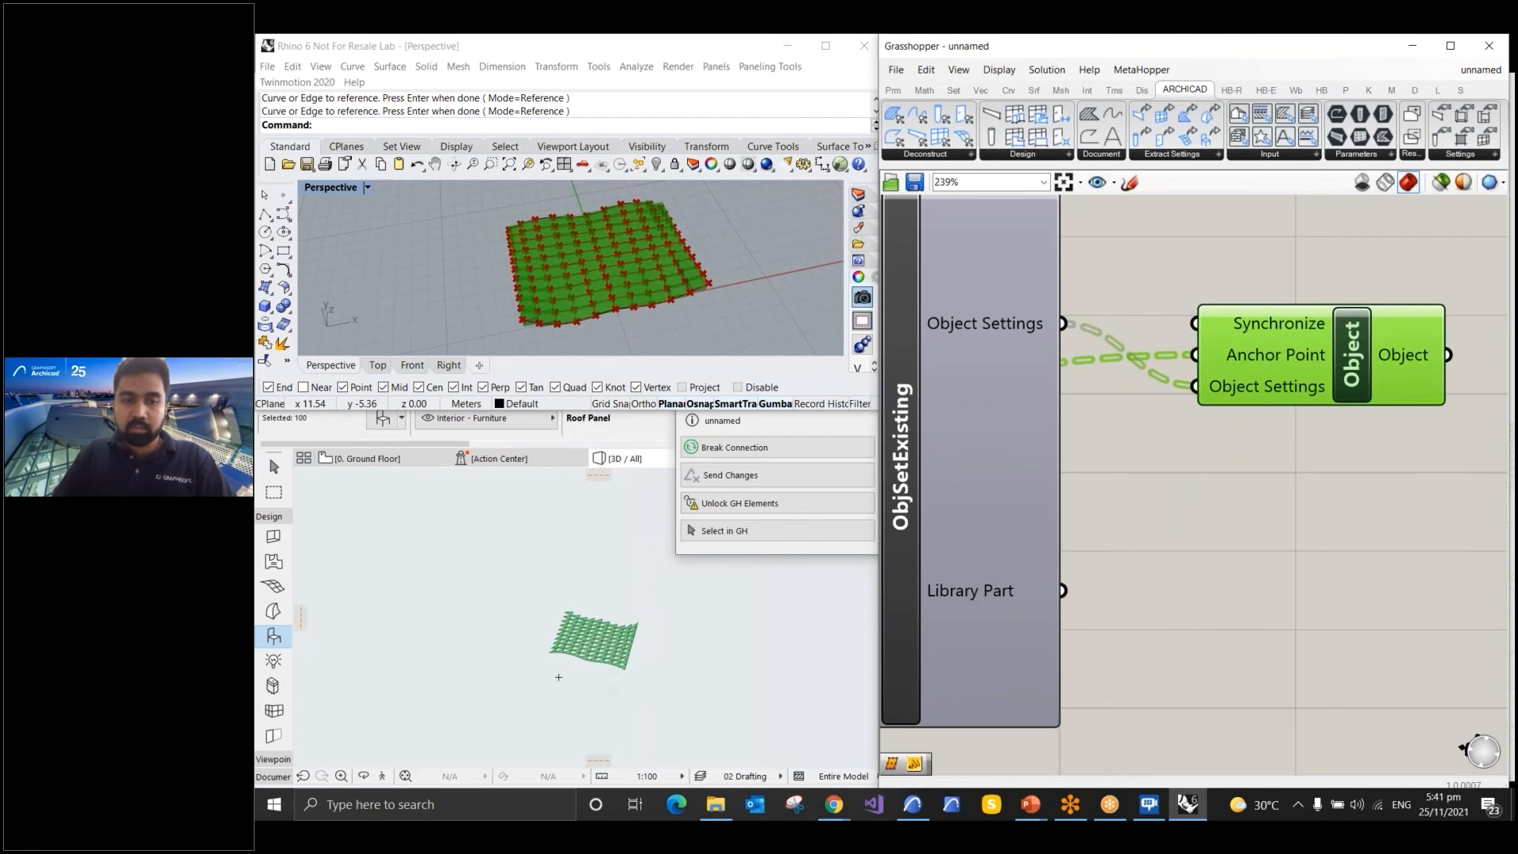
scroll(581, 620, up, 3)
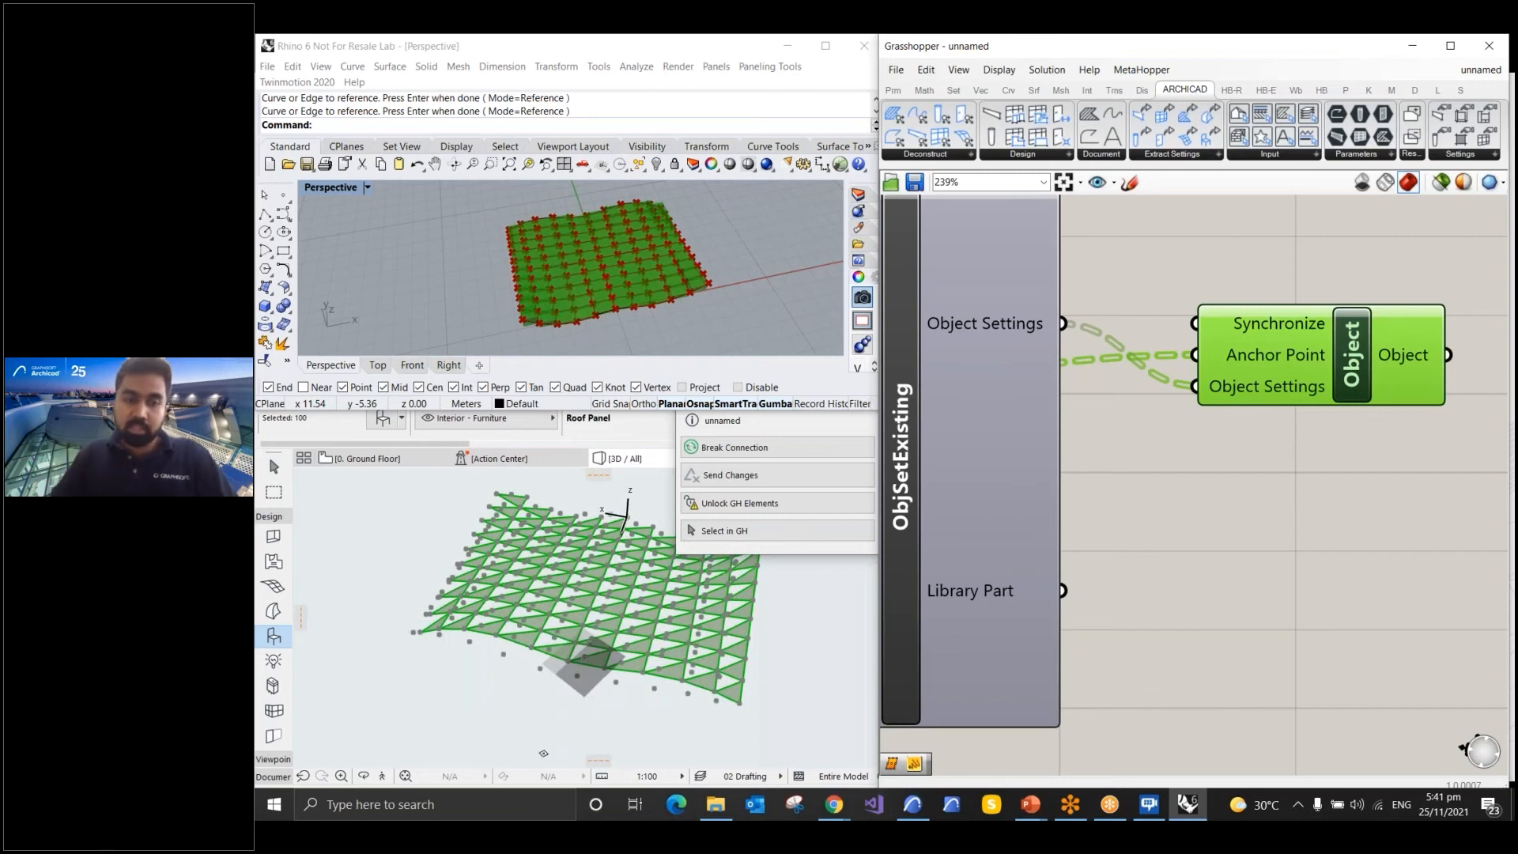
key(Escape)
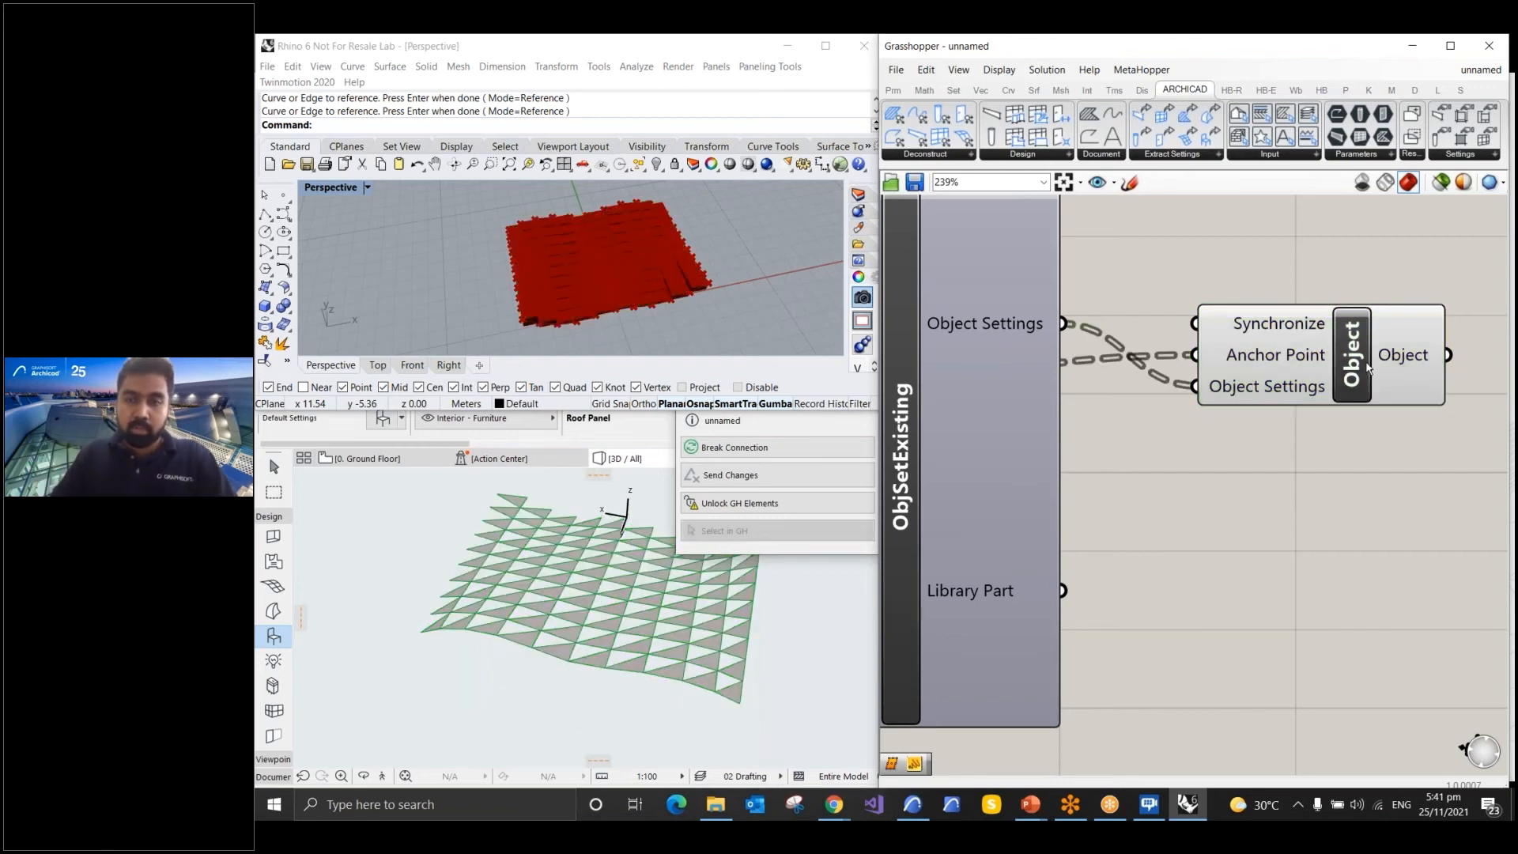
In Grasshopper, duplicate the existing object settings component with its wires and place the copy below the original
scroll(1277, 403, down, 5)
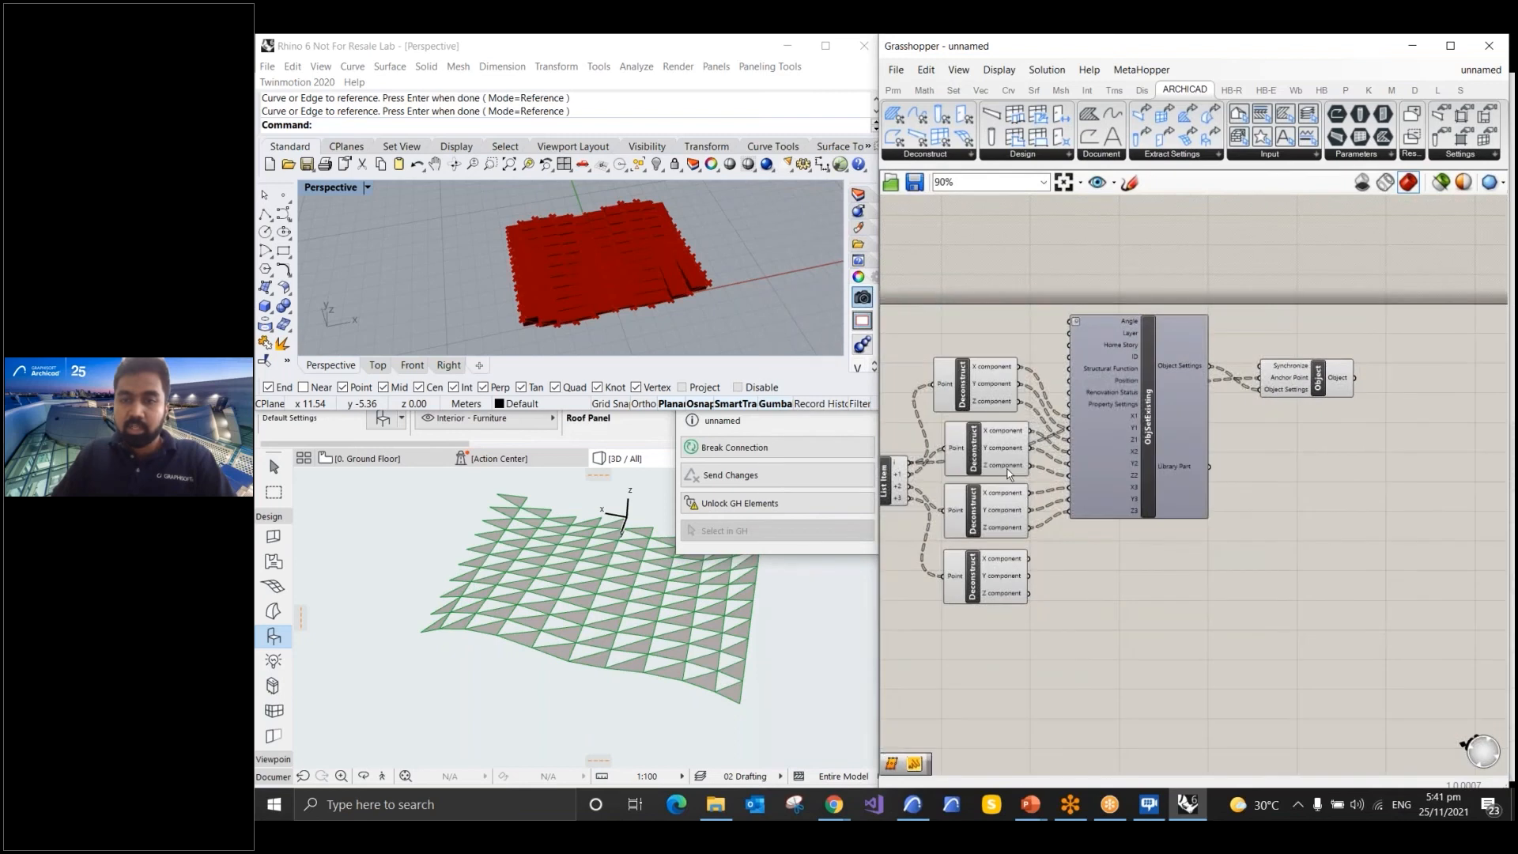
mouse_move(1008, 473)
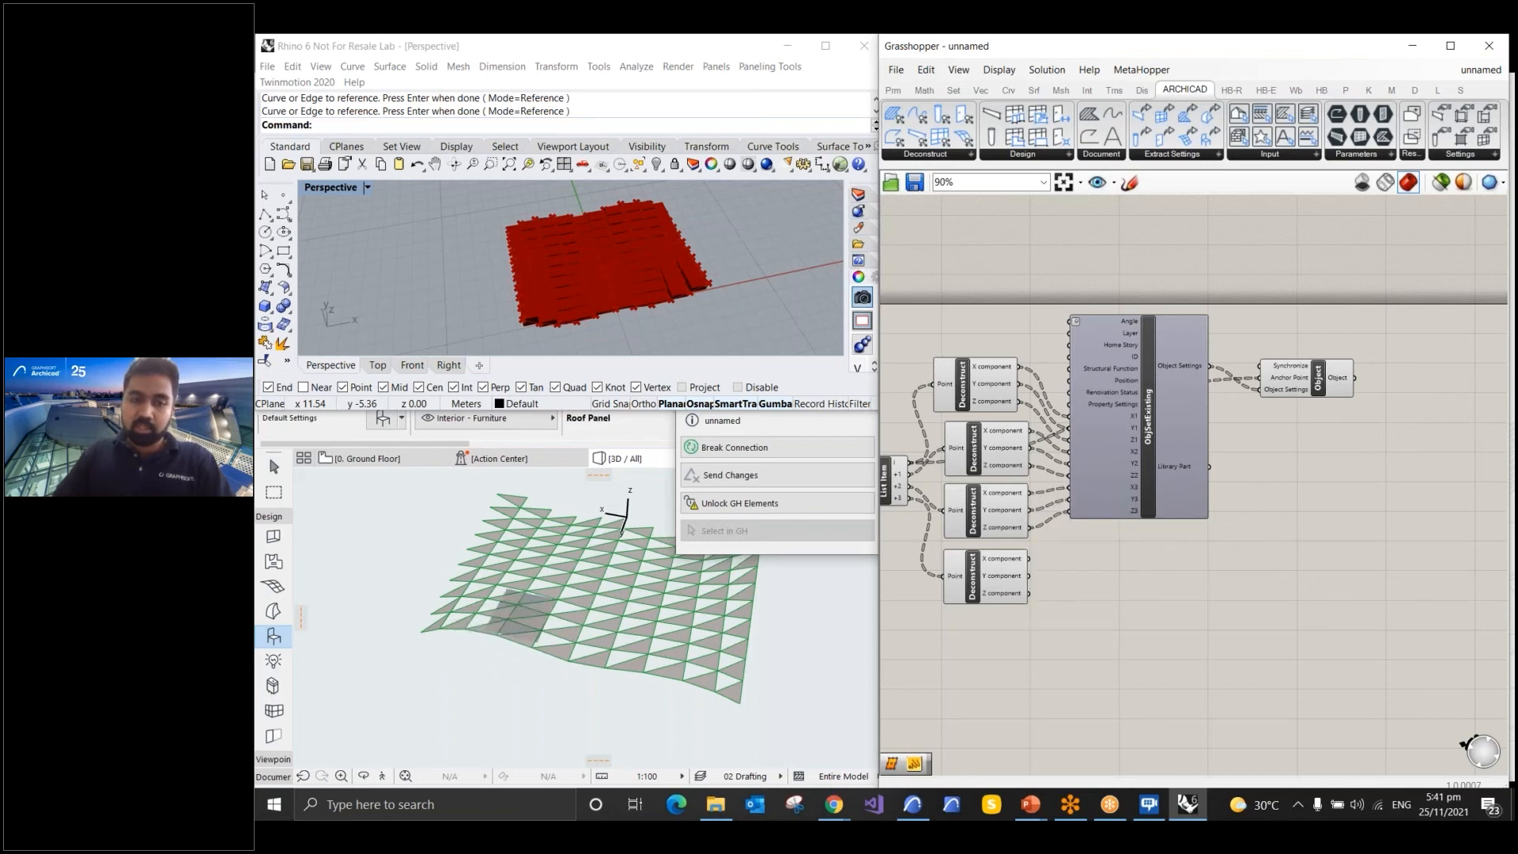
click(1143, 459)
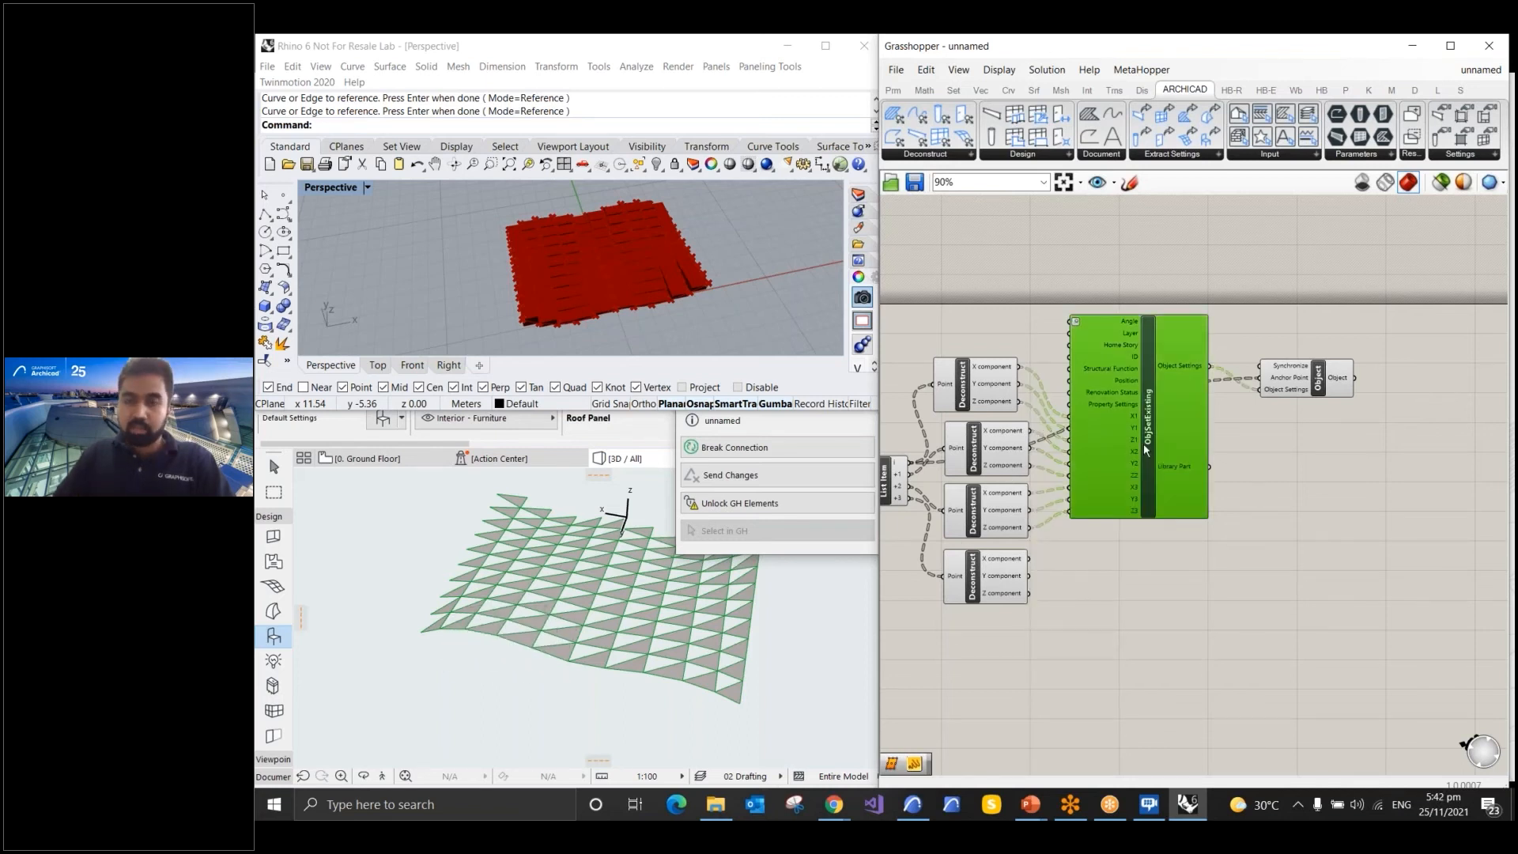
drag(1143, 452, 1144, 444)
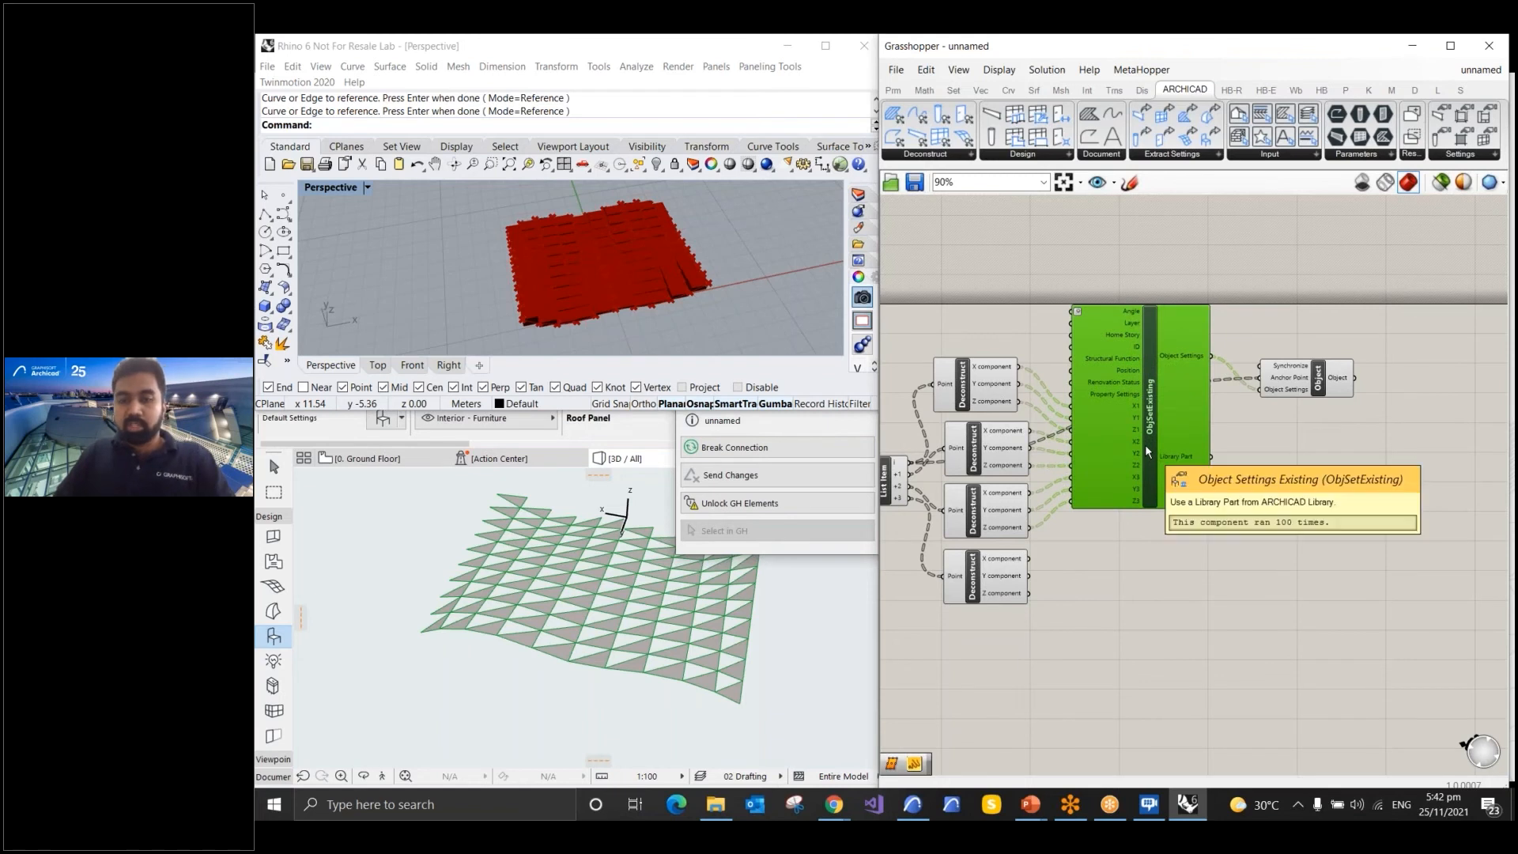
alt+drag(1151, 445, 1198, 600)
right_click(1208, 554)
key(Escape)
right_click(1159, 562)
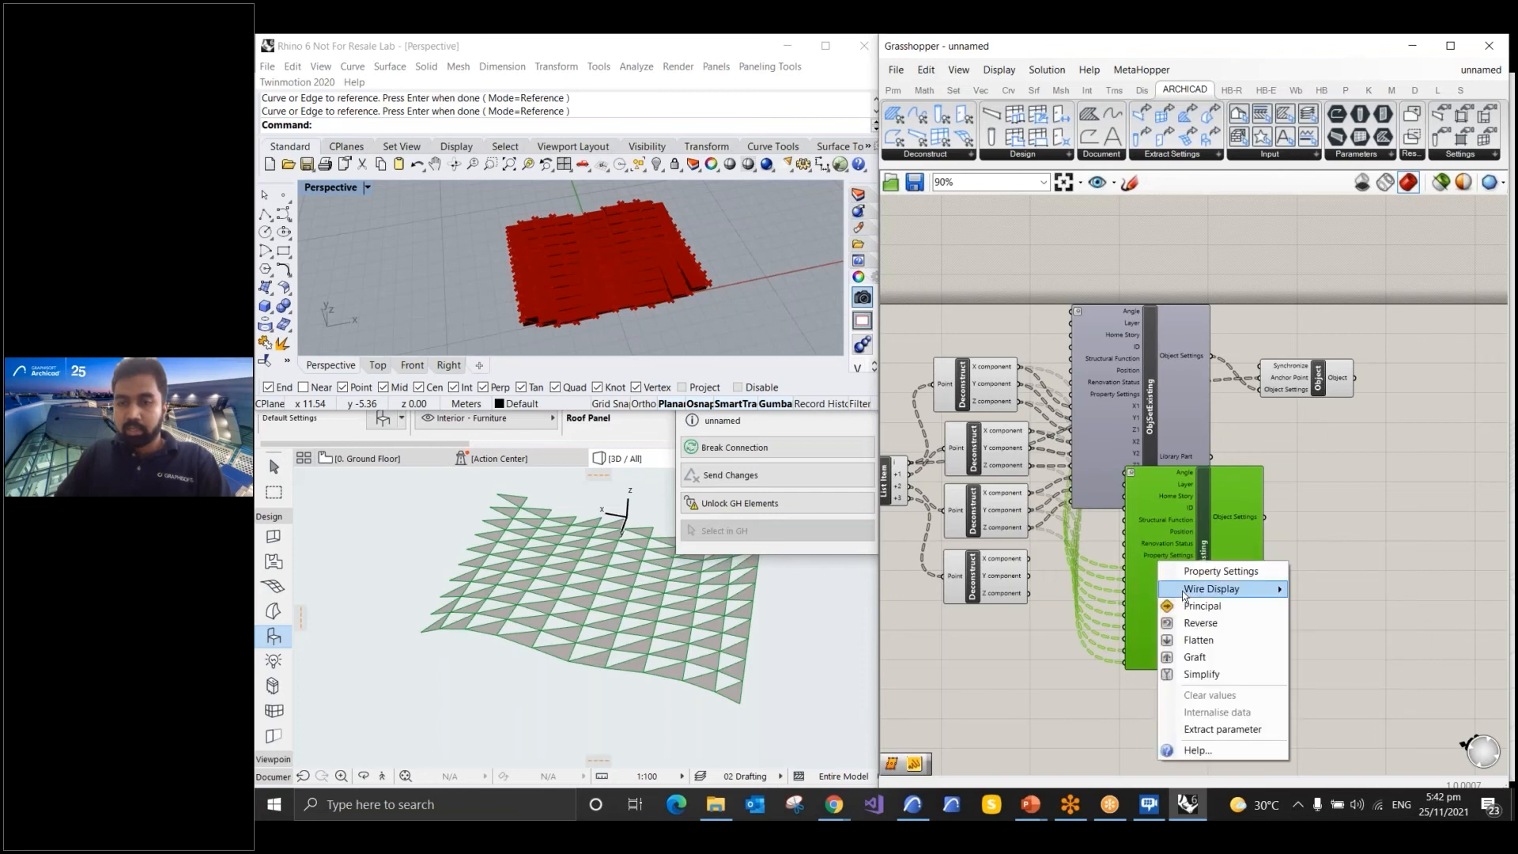
click(1113, 591)
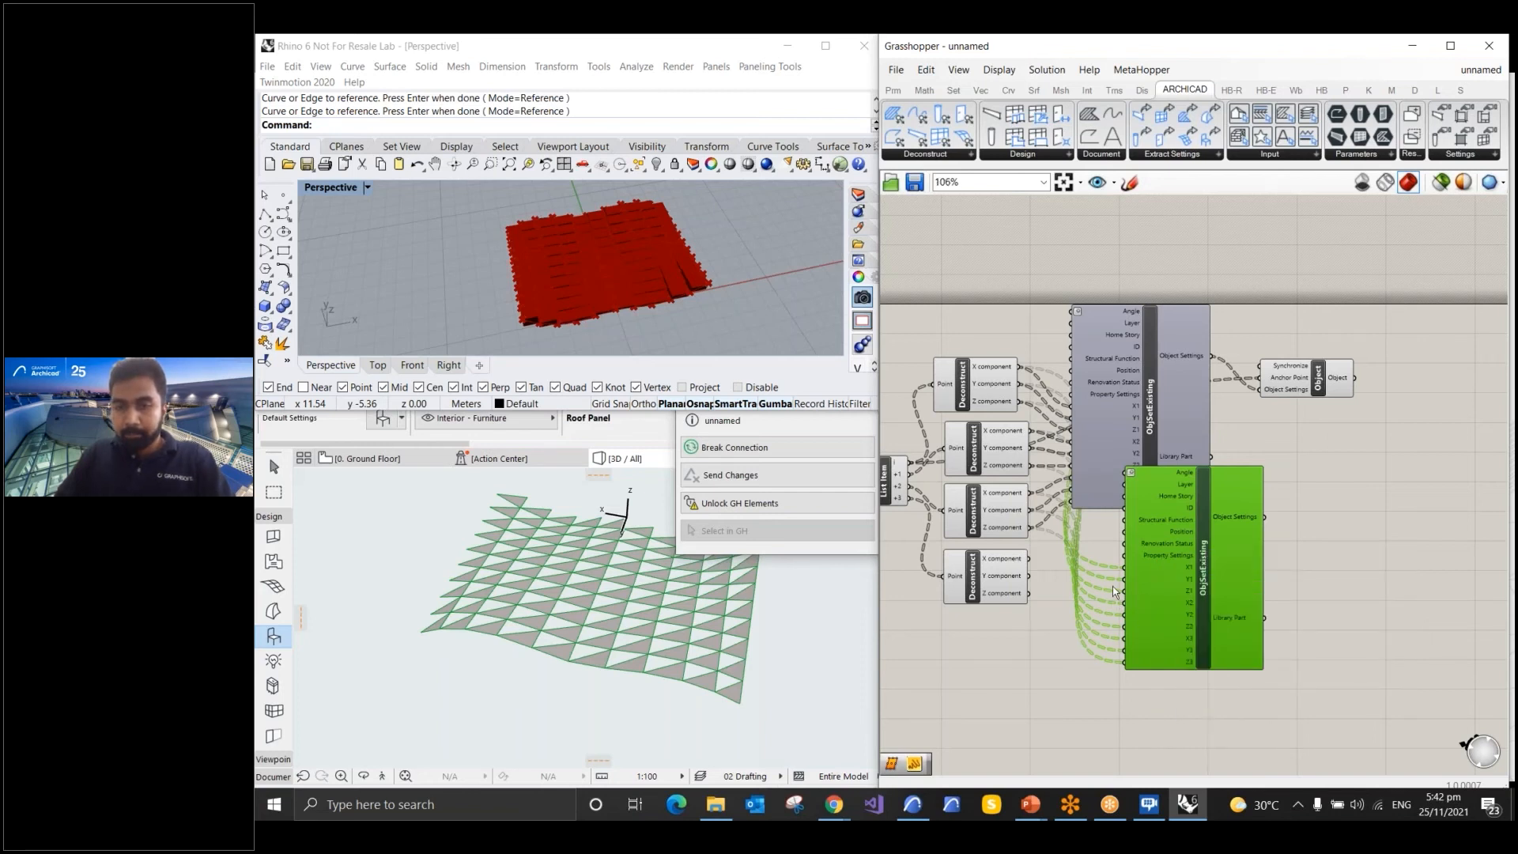
Rewire the copied object settings so X2, Y2 and Z2 take the fourth Deconstruct component's X, Y and Z components
scroll(1113, 591, up, 2)
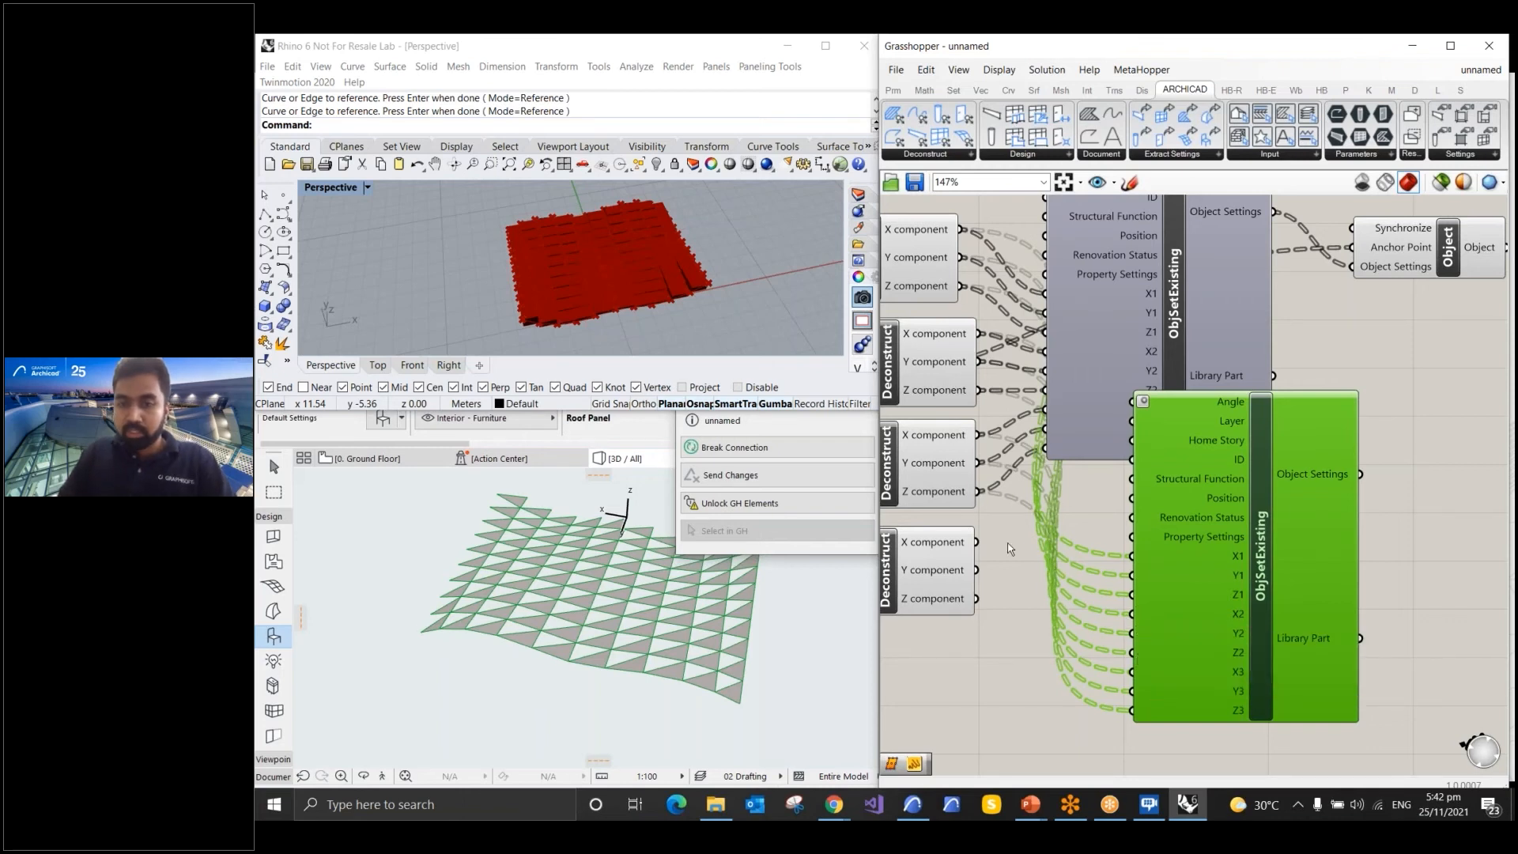
right_drag(886, 572, 963, 546)
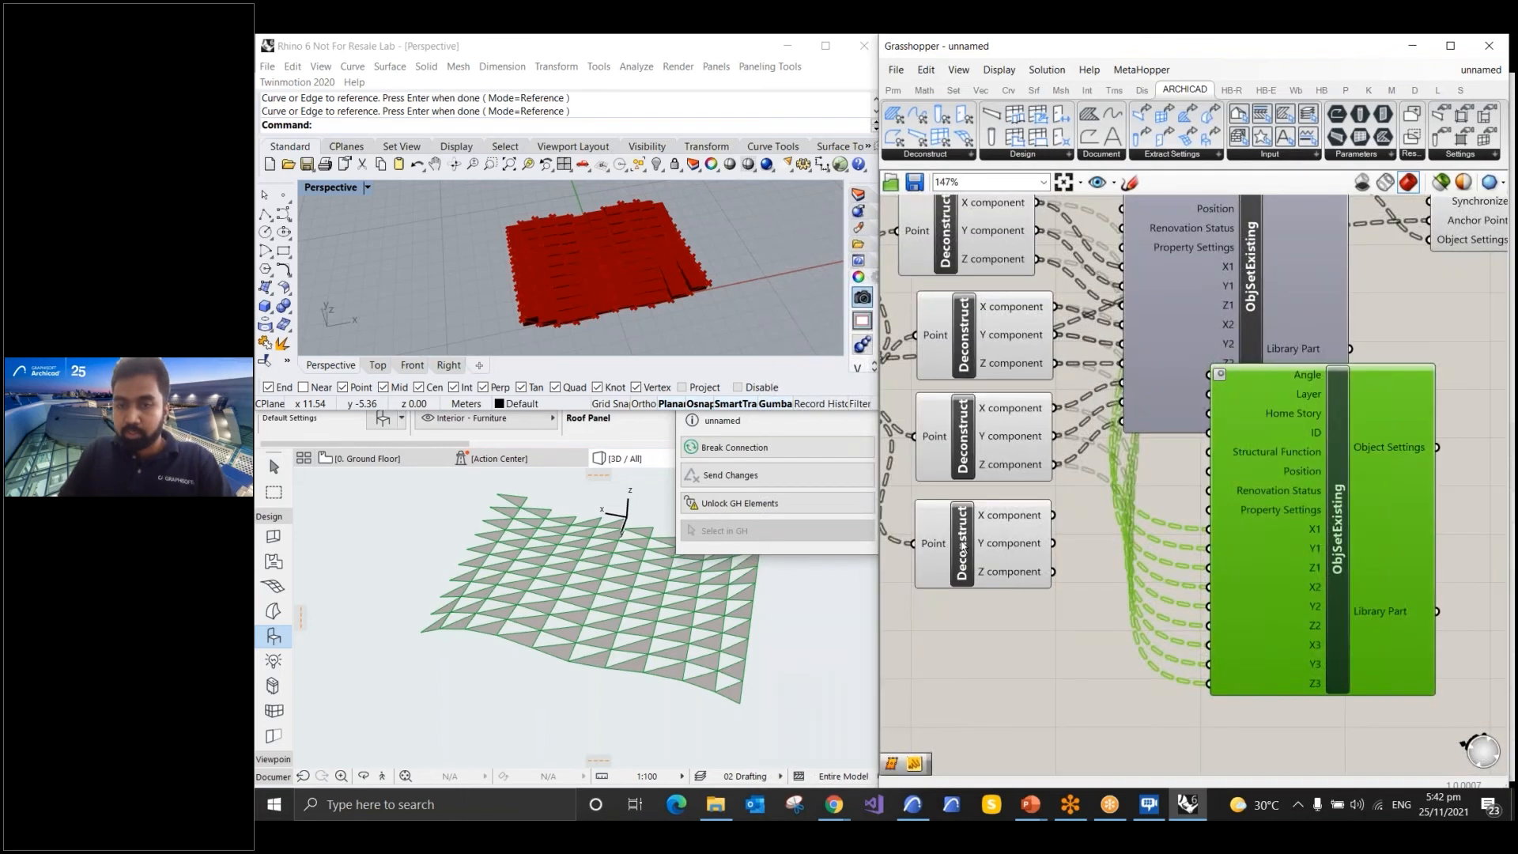
click(963, 545)
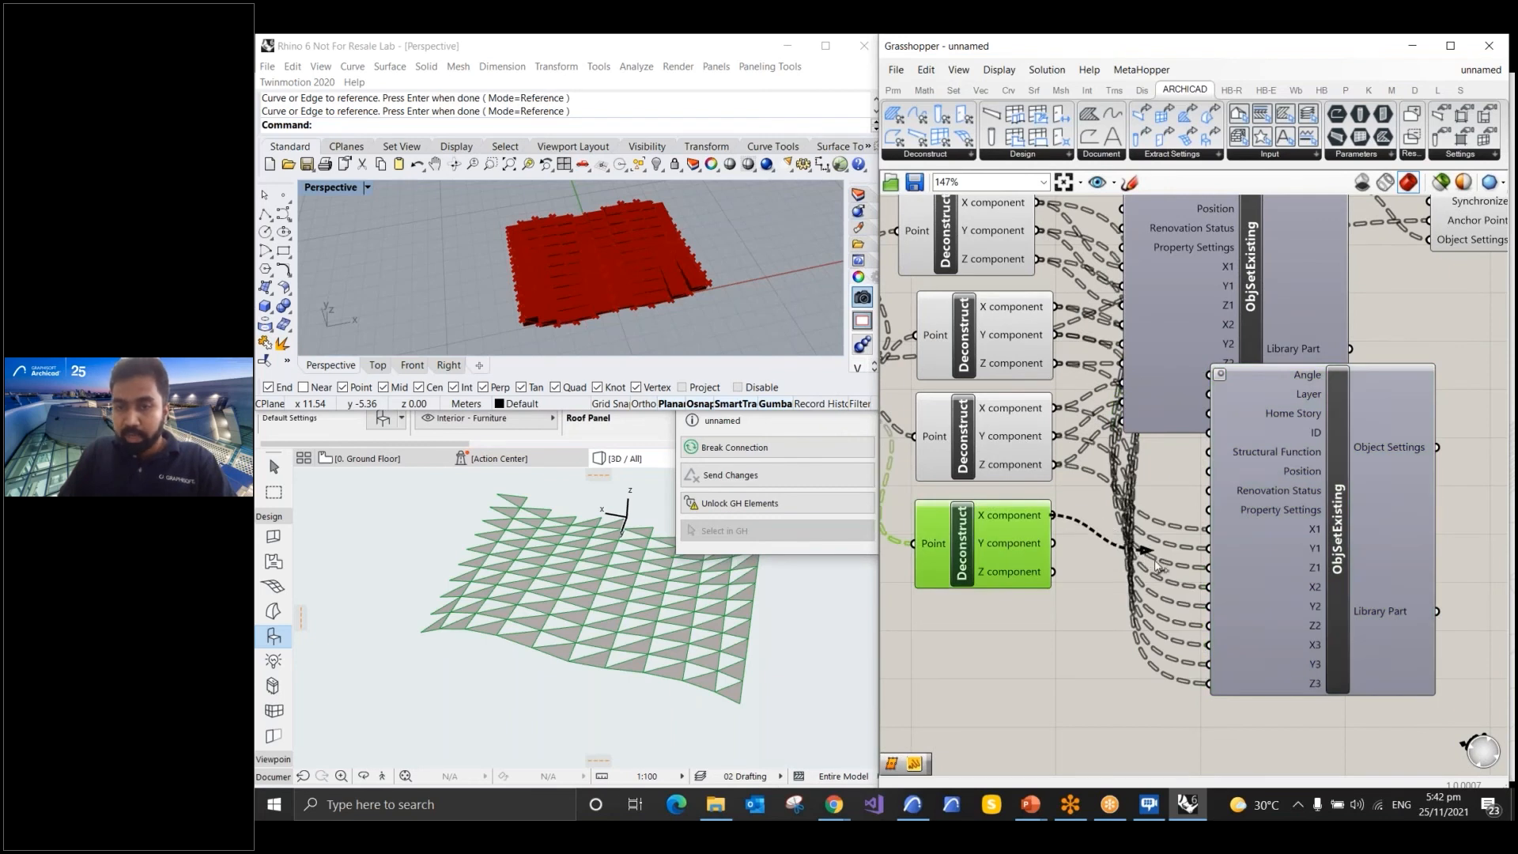
drag(1222, 599, 1196, 590)
drag(1054, 544, 1211, 618)
click(1057, 686)
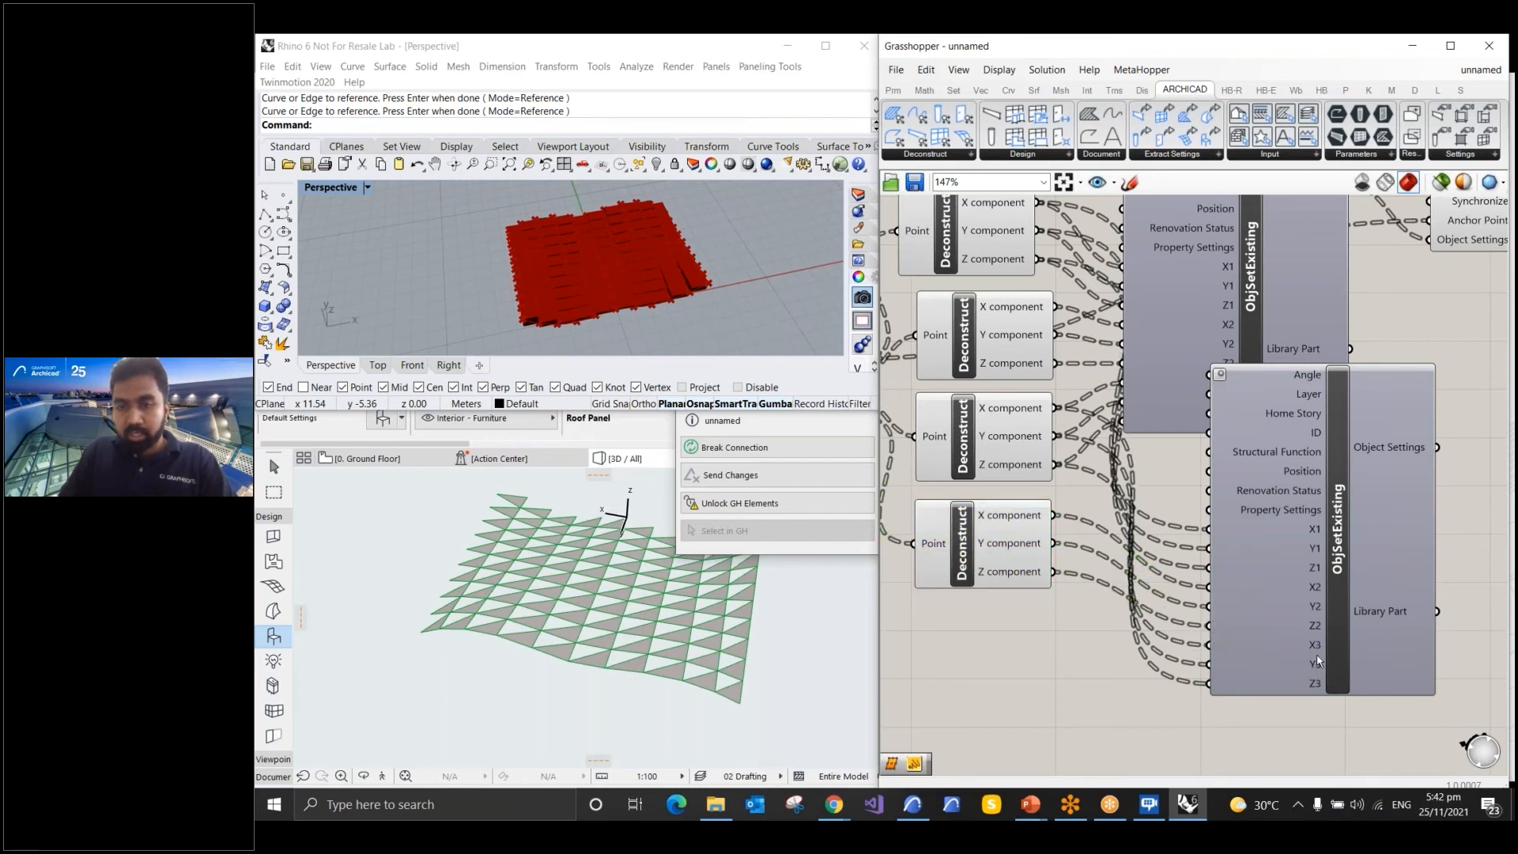
Move the copied object settings clear of the original and shift the Object component farther away from both
click(1335, 630)
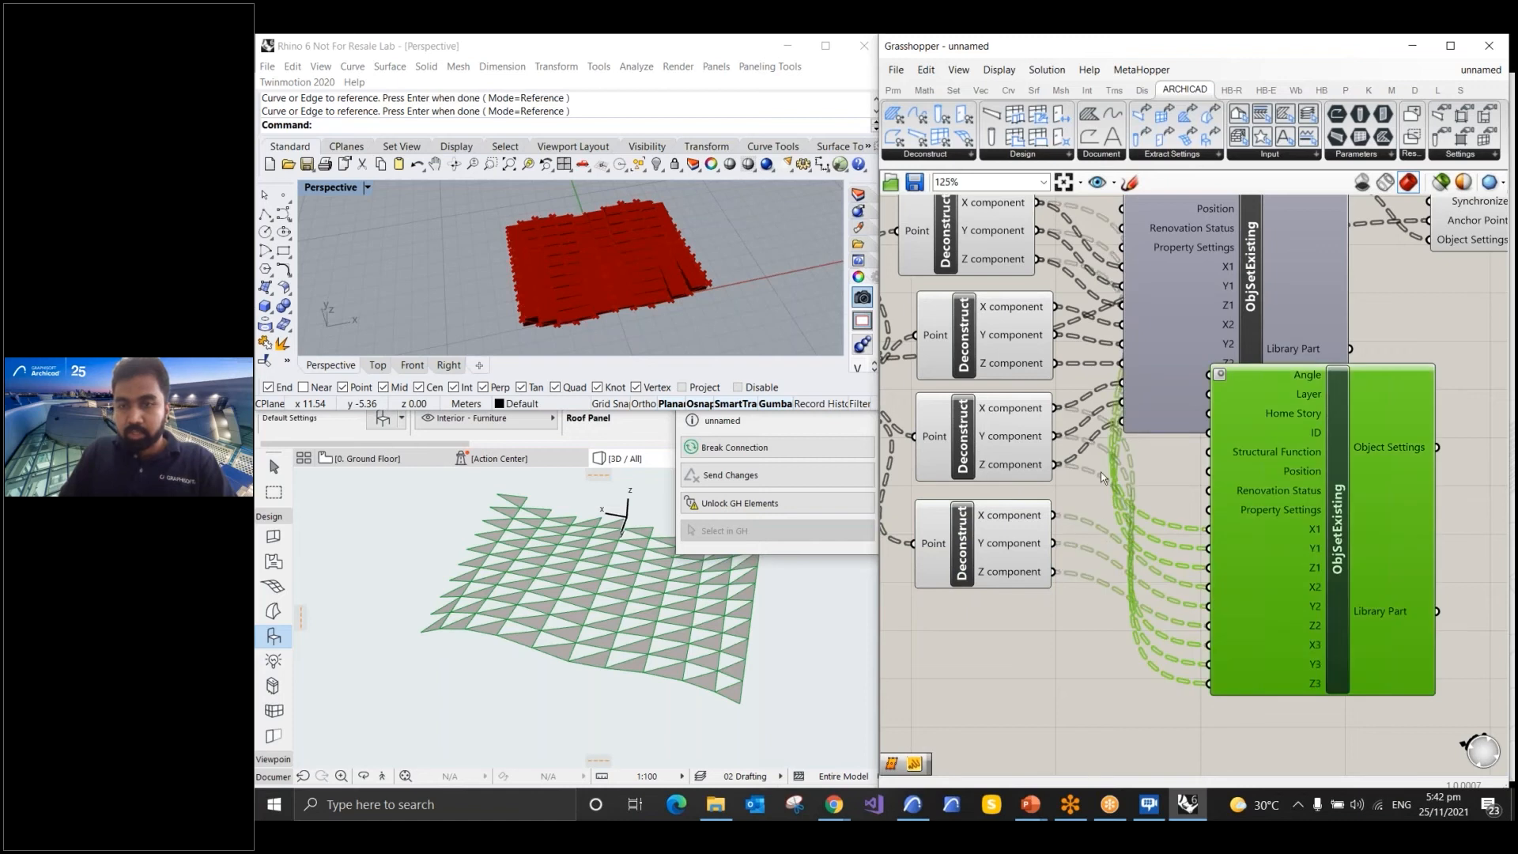
scroll(1264, 554, down, 4)
drag(1234, 482, 1223, 525)
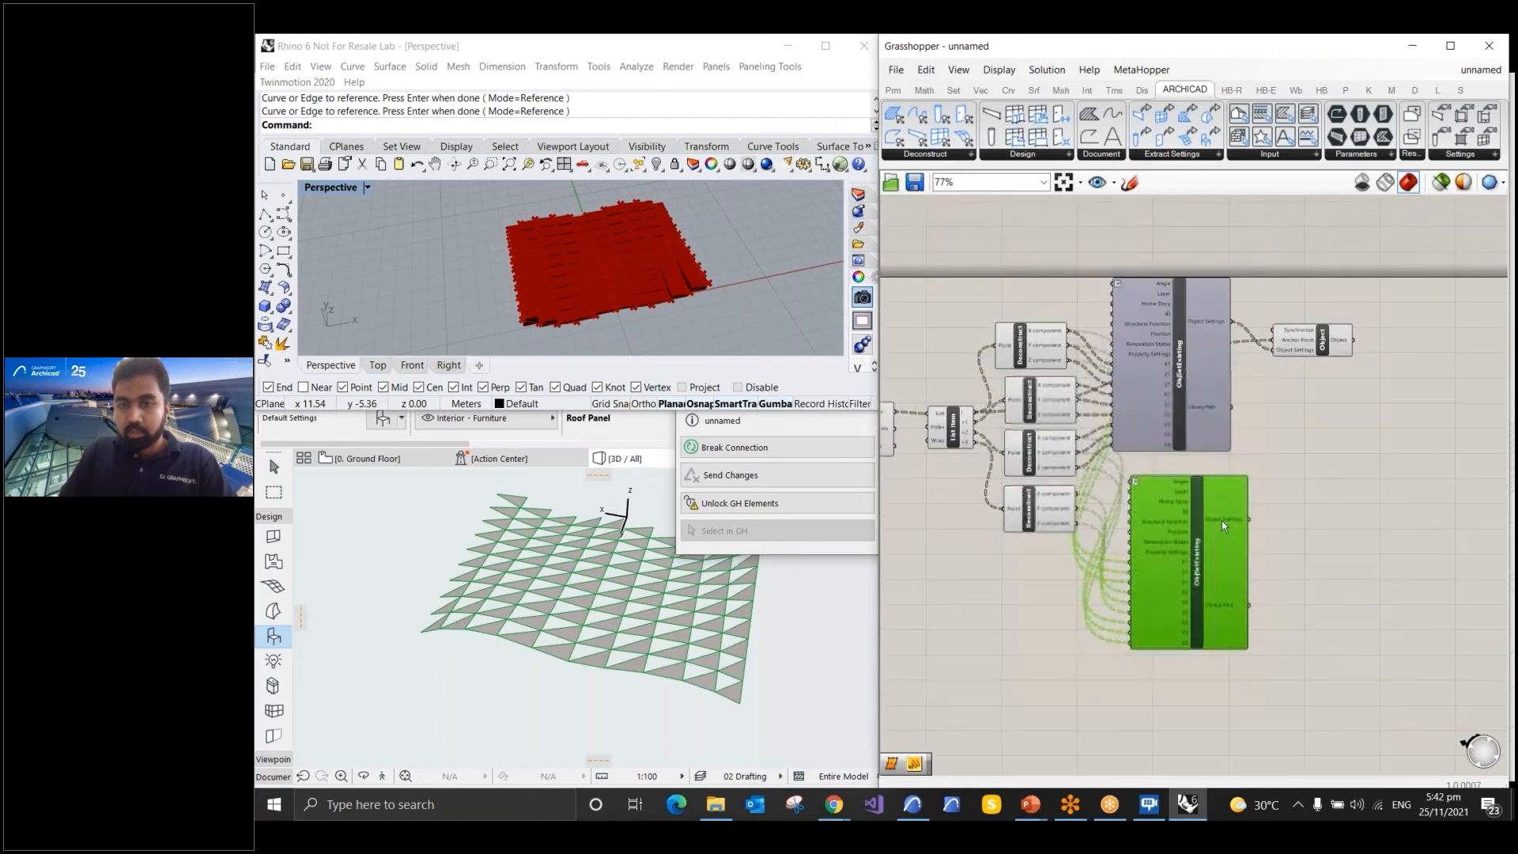
drag(1312, 347, 1423, 419)
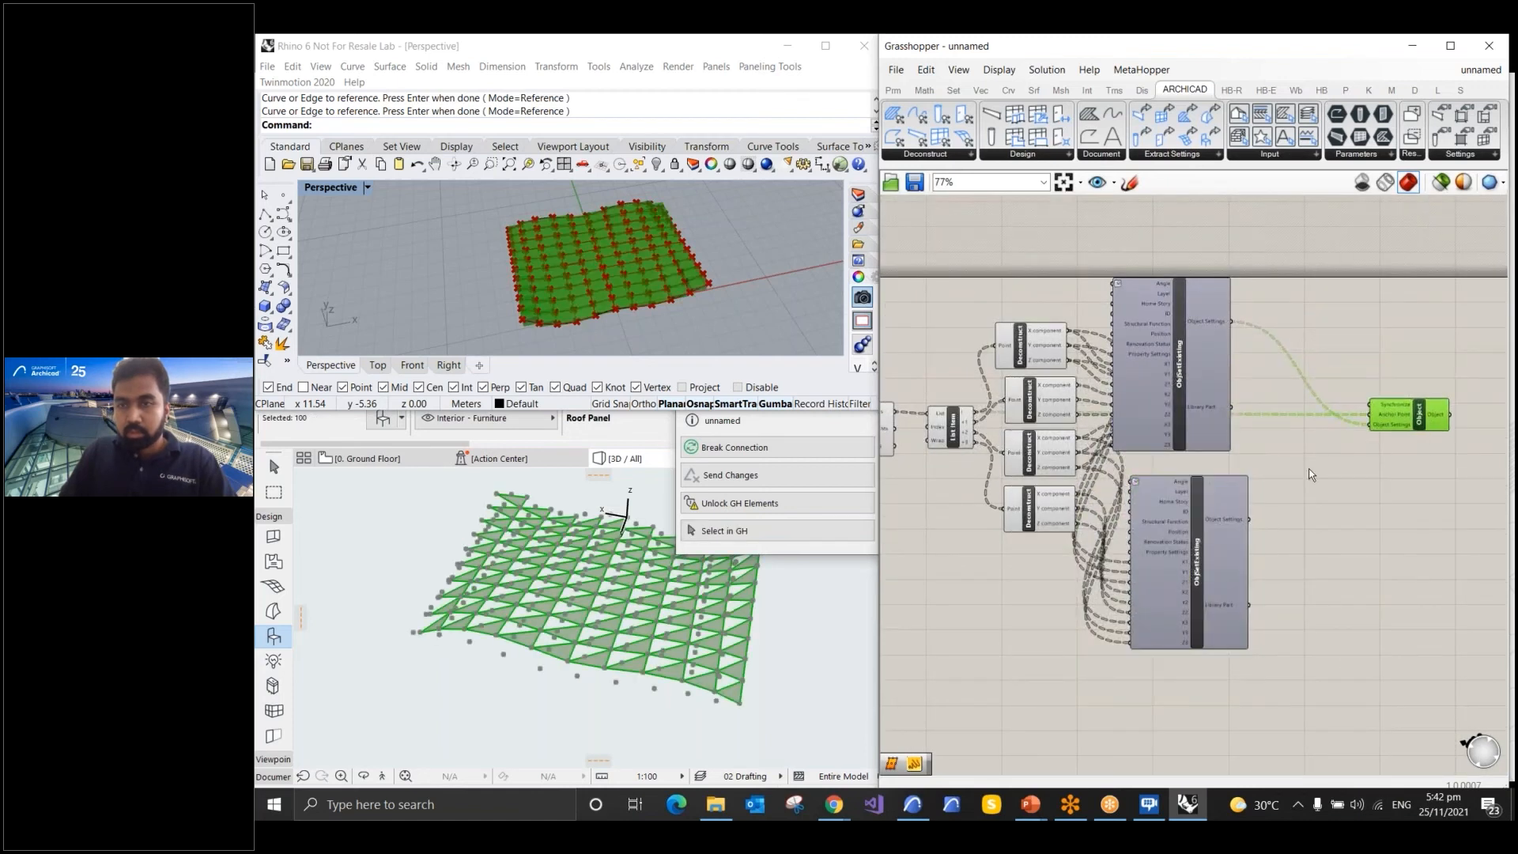
Add the copied component's Object Settings output to the Object component's Object Settings input alongside the existing connection
scroll(1310, 474, up, 1)
scroll(1310, 474, up, 3)
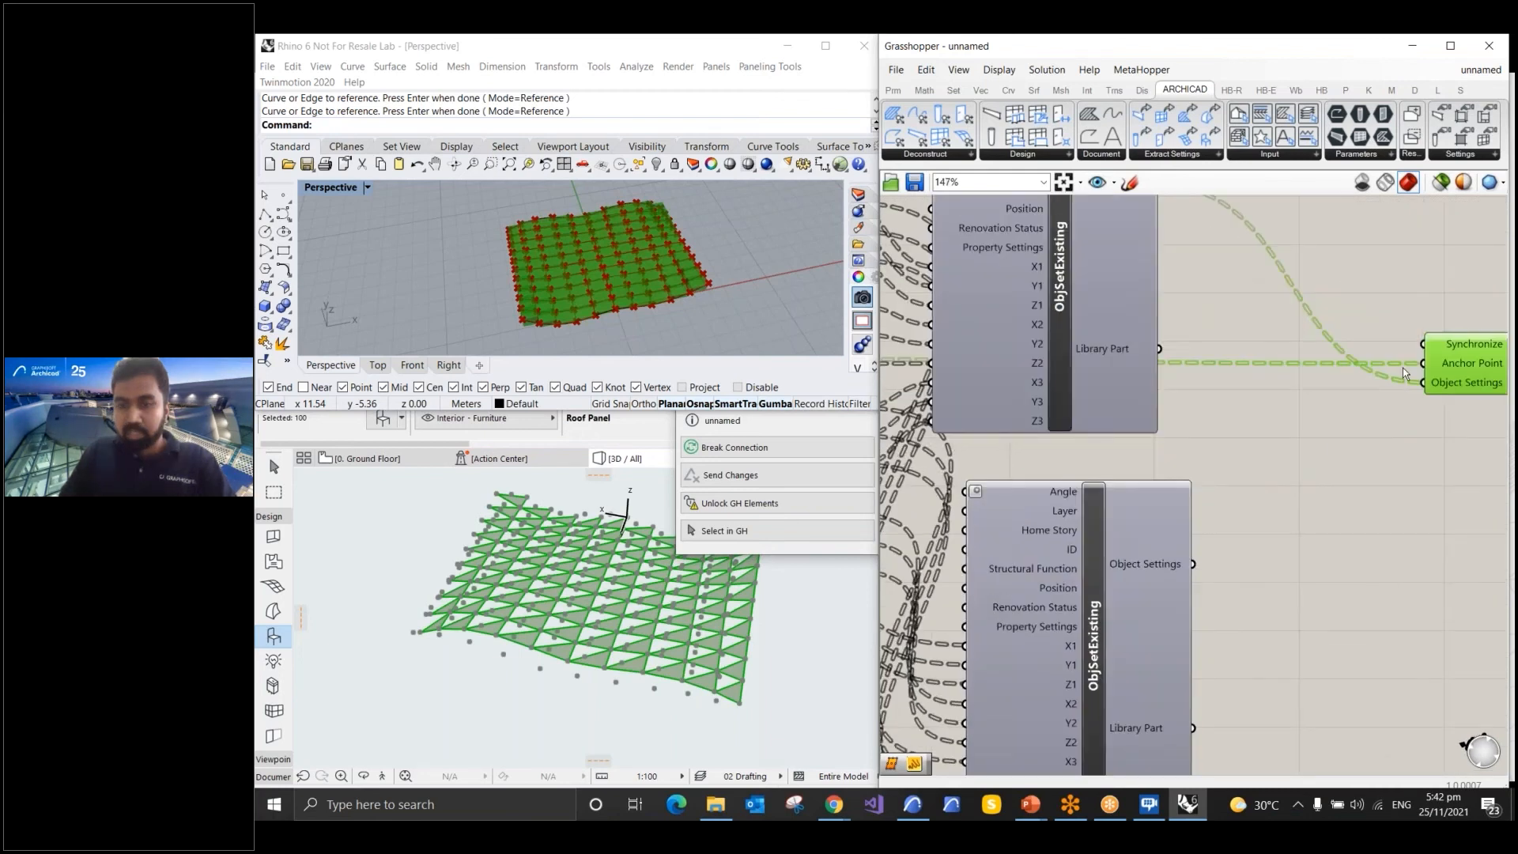
mouse_move(1431, 384)
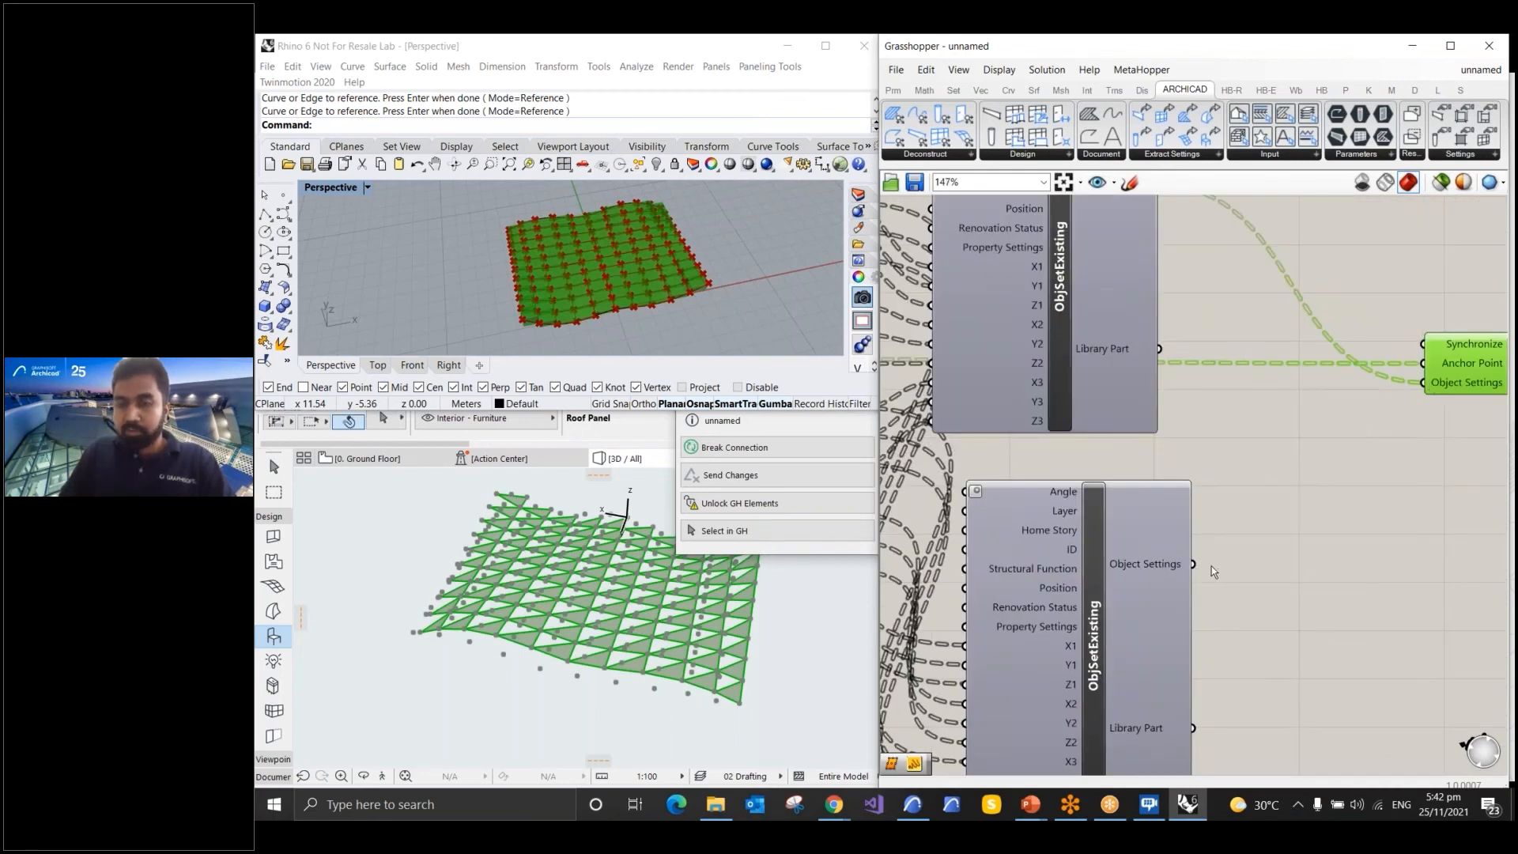
drag(1194, 564, 1422, 383)
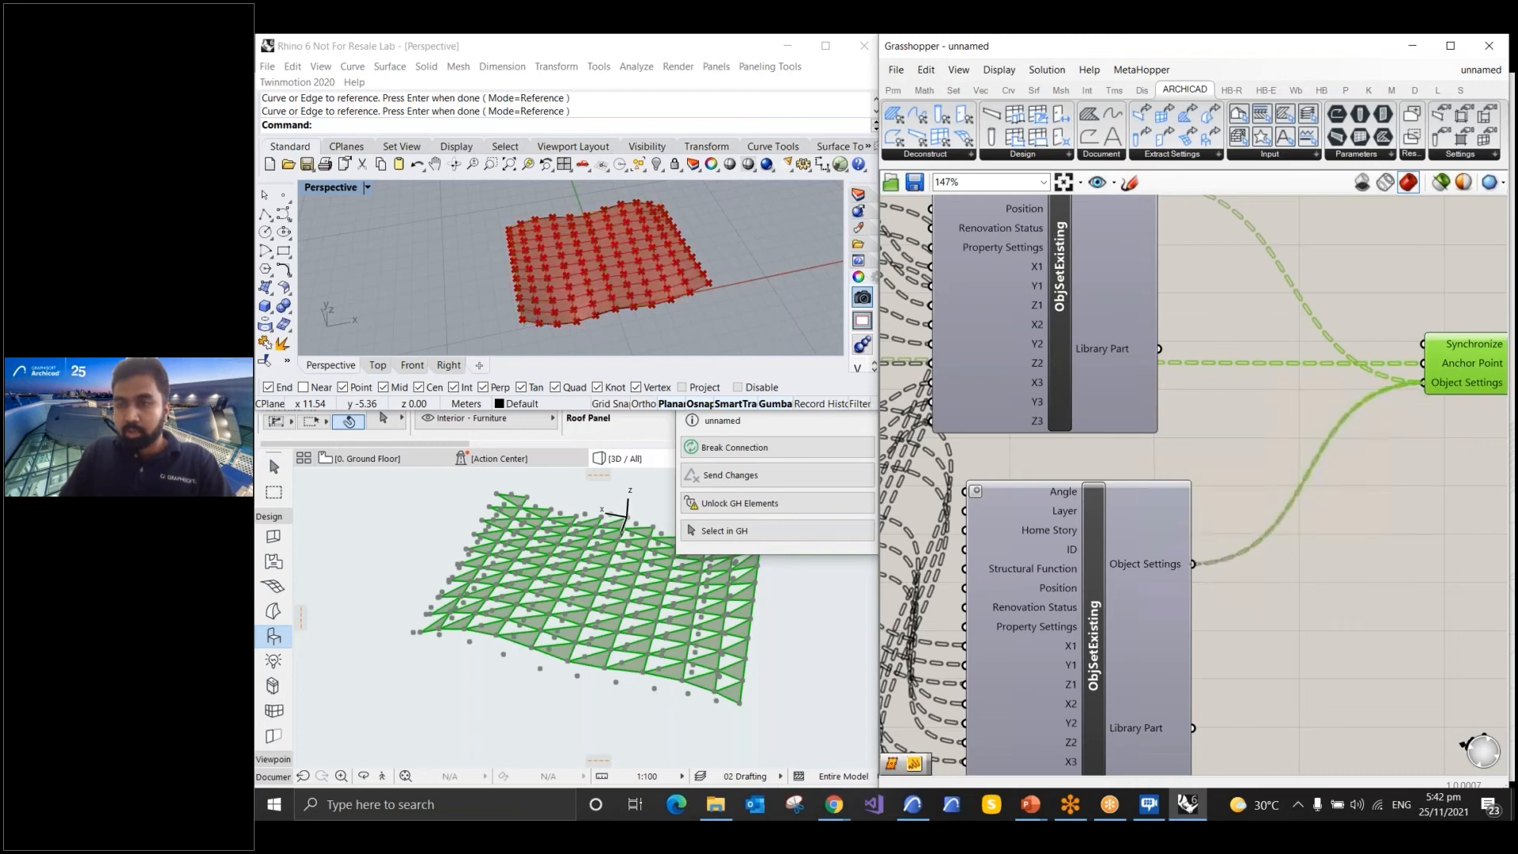
Examine the triangulated Roof Panel surface in Archicad's 3D view together with the overall Grasshopper definition
click(1350, 498)
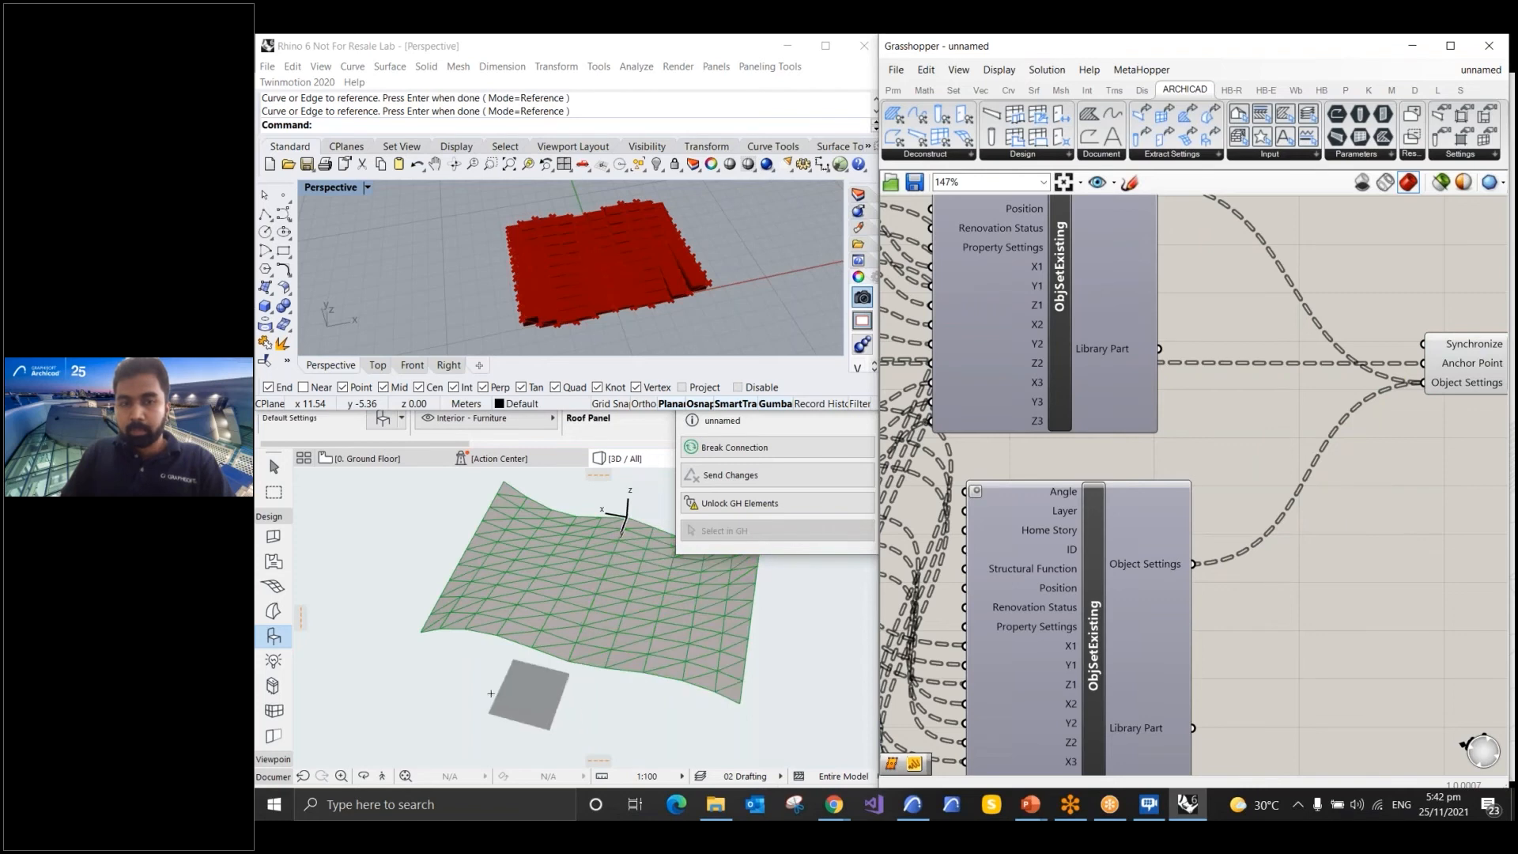
scroll(419, 617, up, 5)
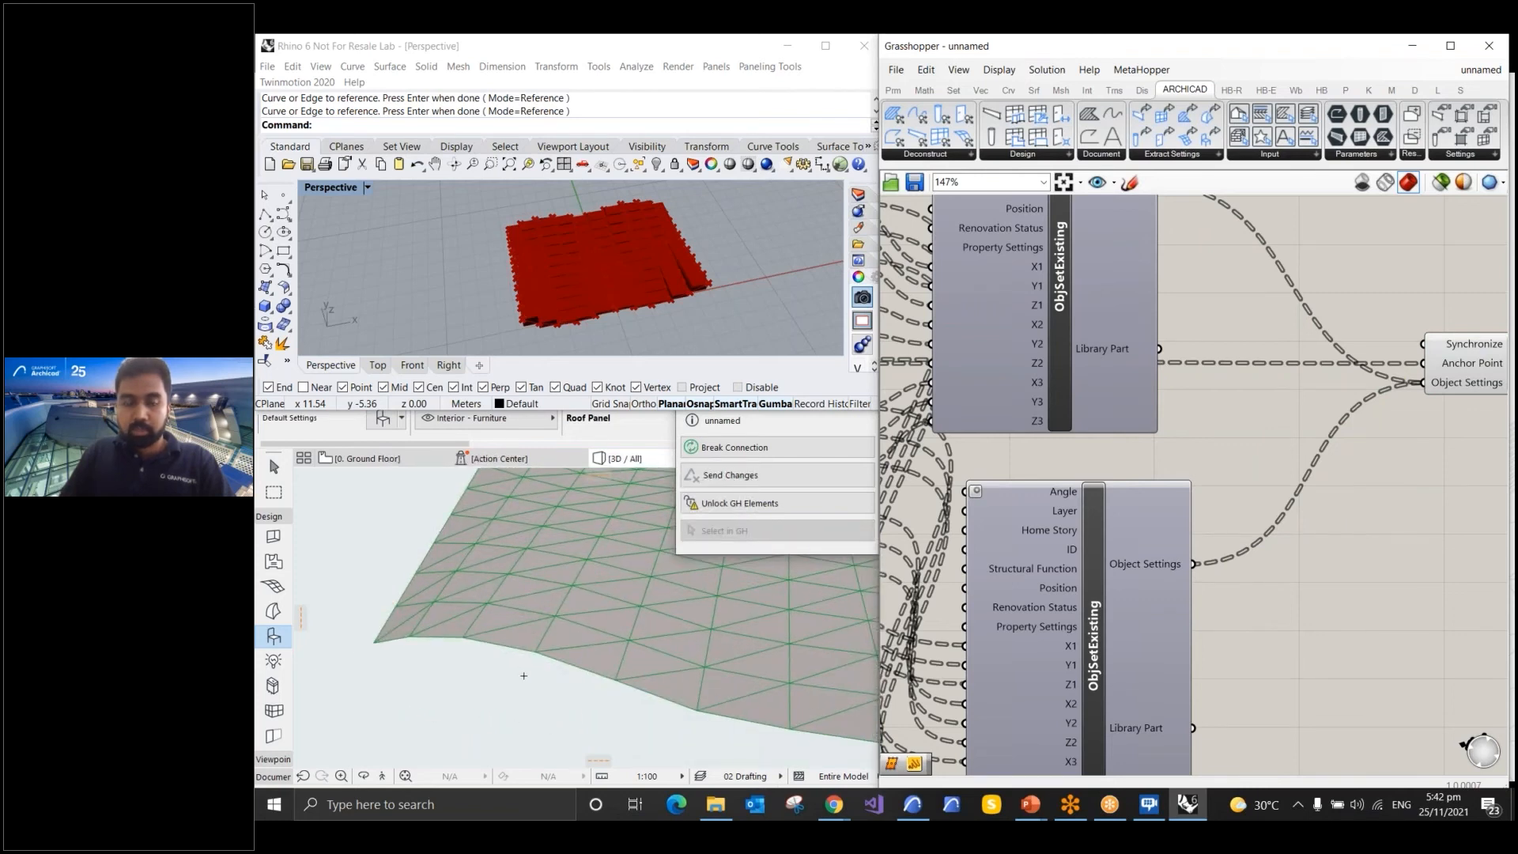
click(562, 667)
mouse_move(562, 667)
shift+middle_down()
mouse_move(599, 641)
mouse_move(633, 560)
mouse_move(501, 566)
mouse_move(460, 640)
mouse_move(506, 637)
mouse_move(585, 665)
shift+middle_up()
scroll(583, 660, up, 2)
scroll(1117, 479, down, 1)
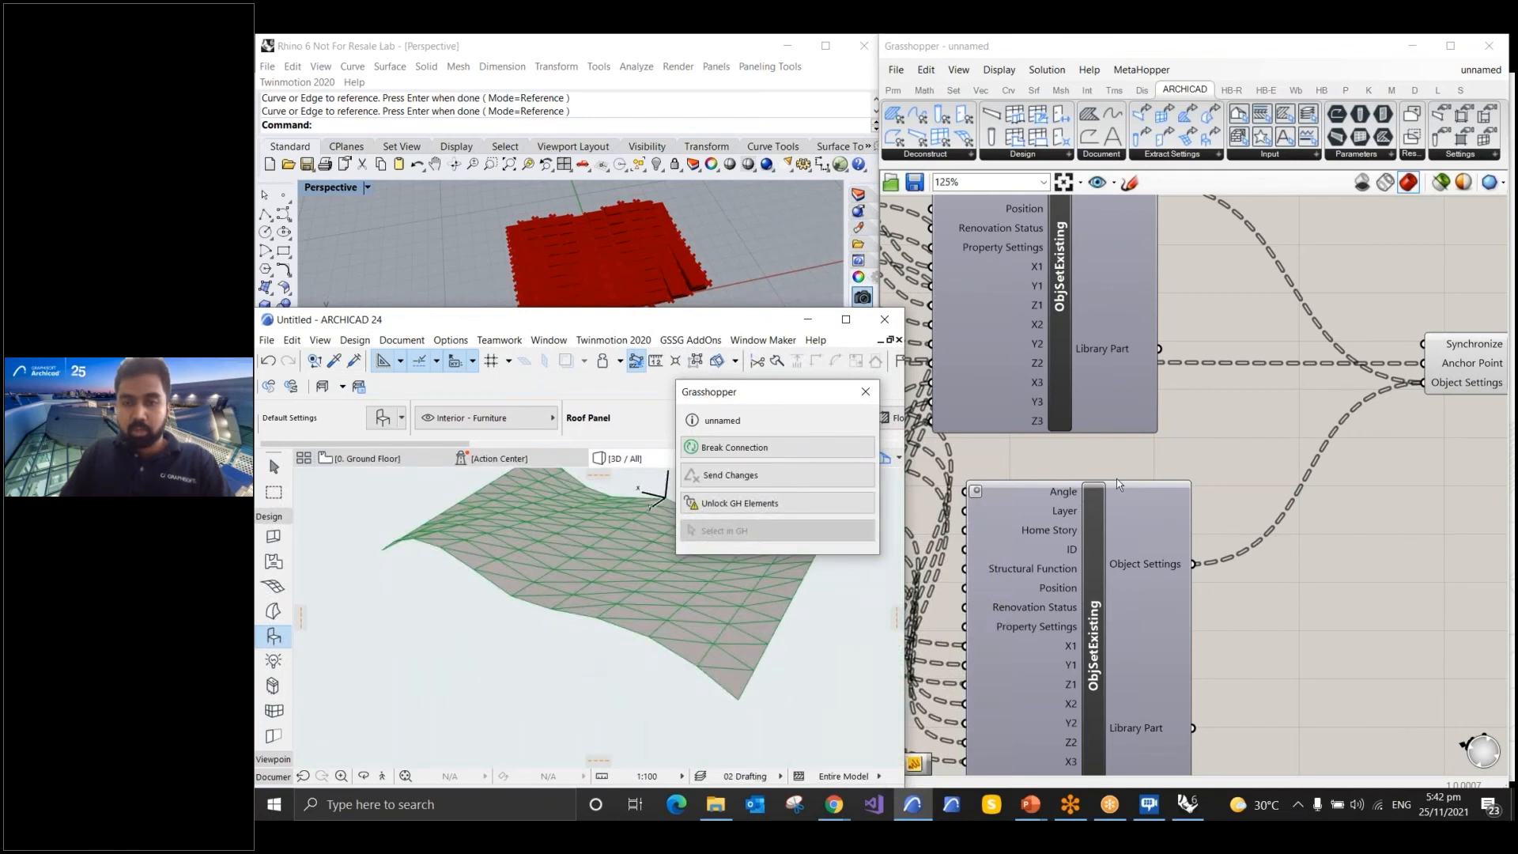
scroll(1116, 478, down, 5)
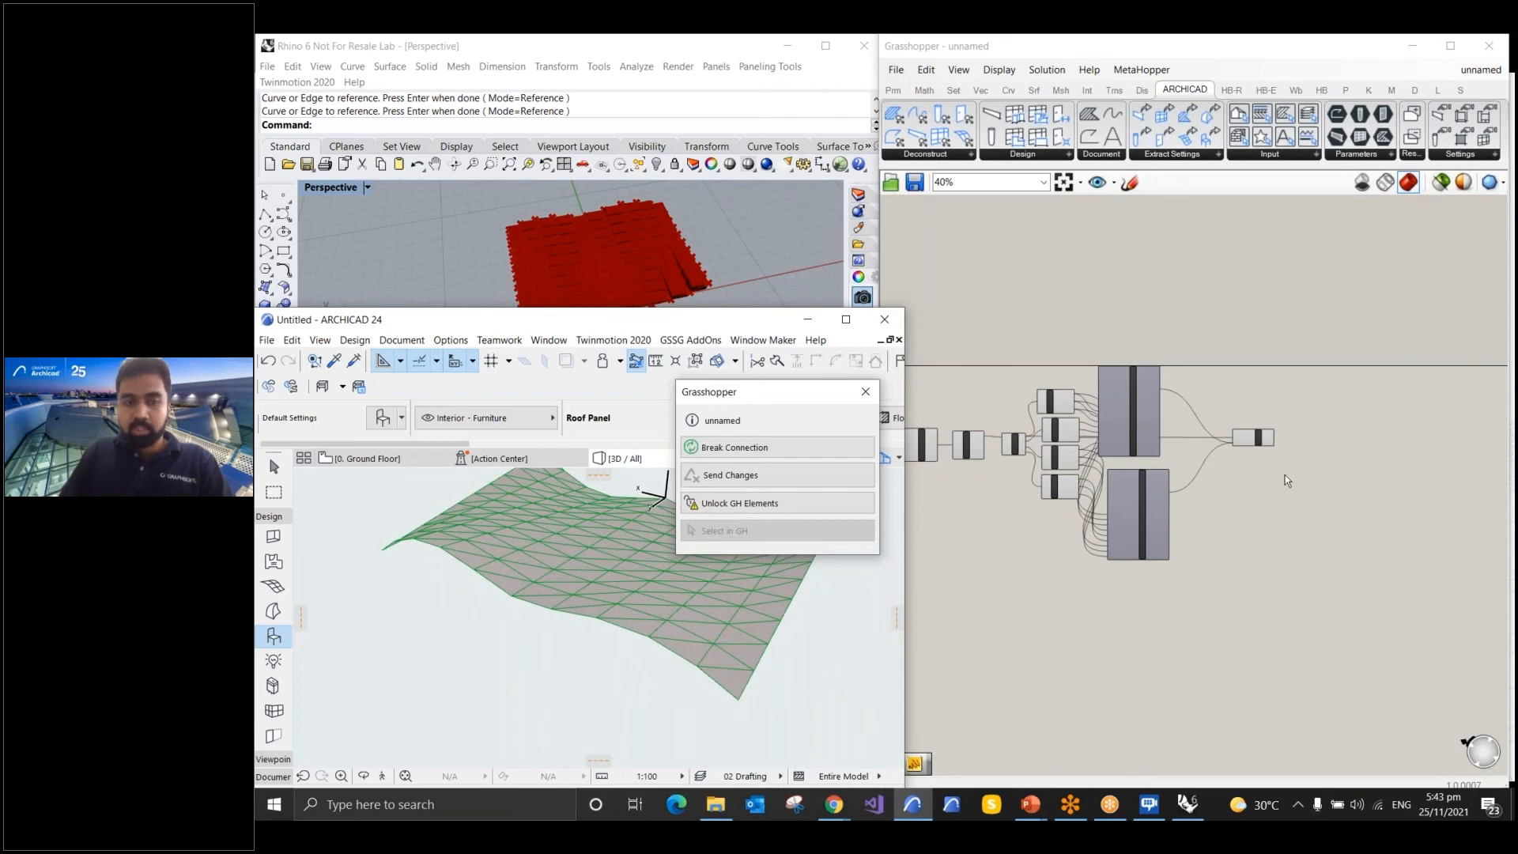
scroll(1284, 479, down, 1)
Move the Grasshopper connection palette clear of the roof and maximize the Archicad window
drag(819, 392, 358, 332)
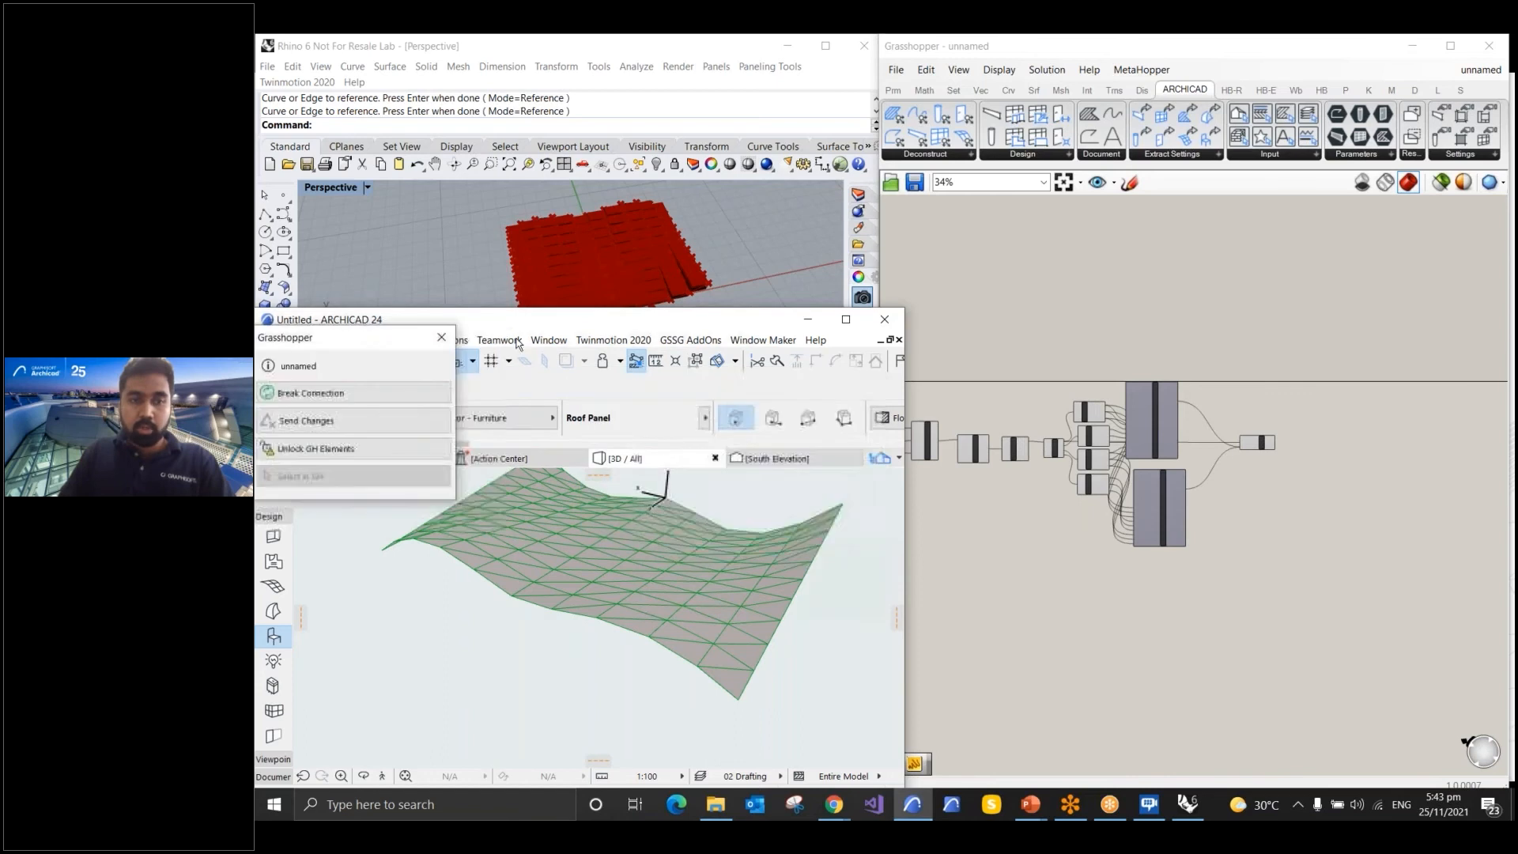
double_click(623, 321)
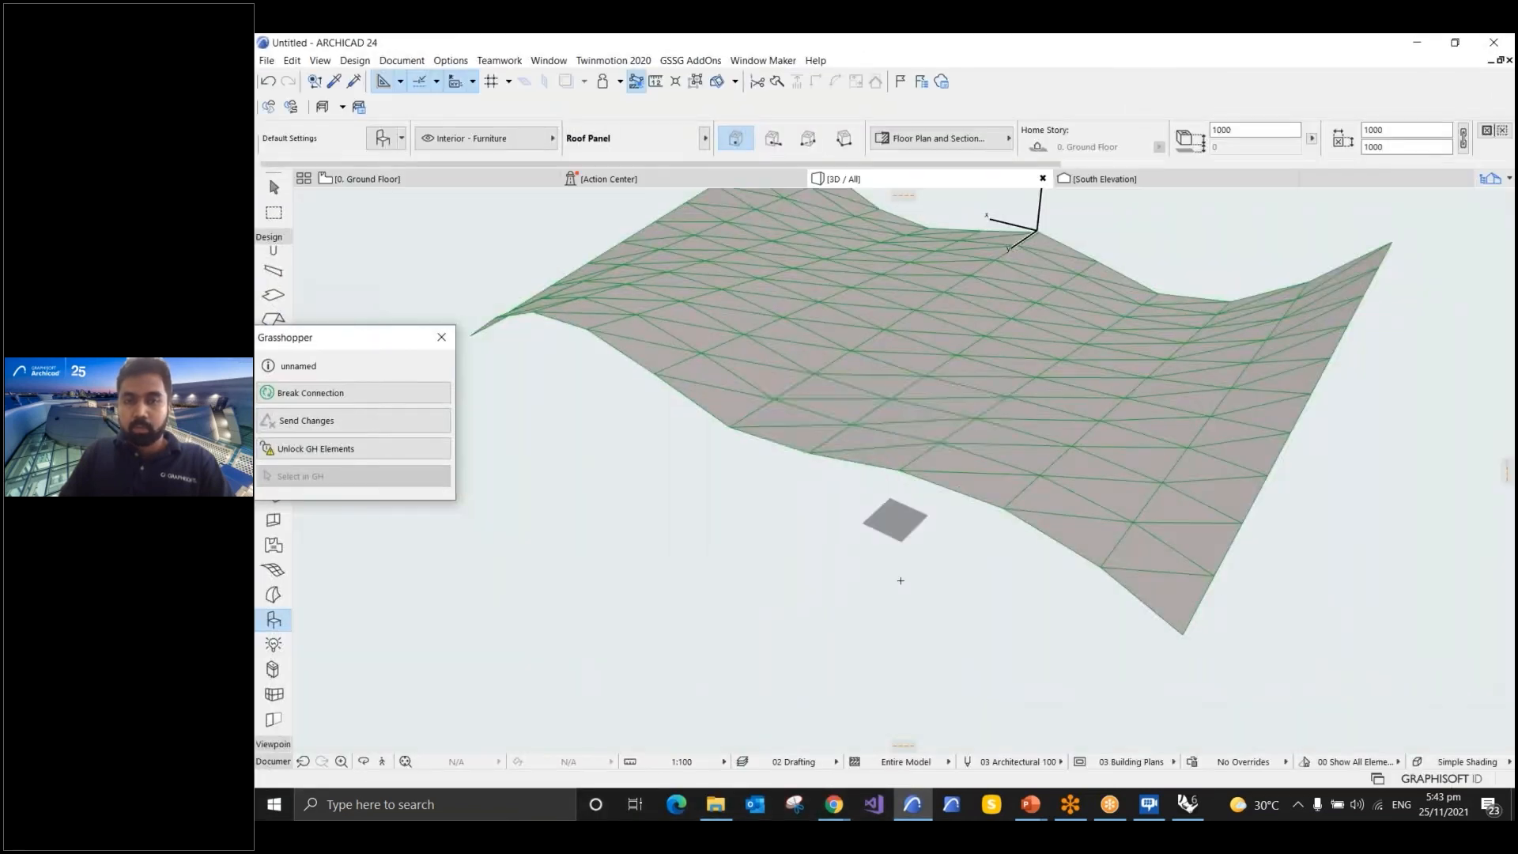
shift+middle_drag(842, 559, 909, 518)
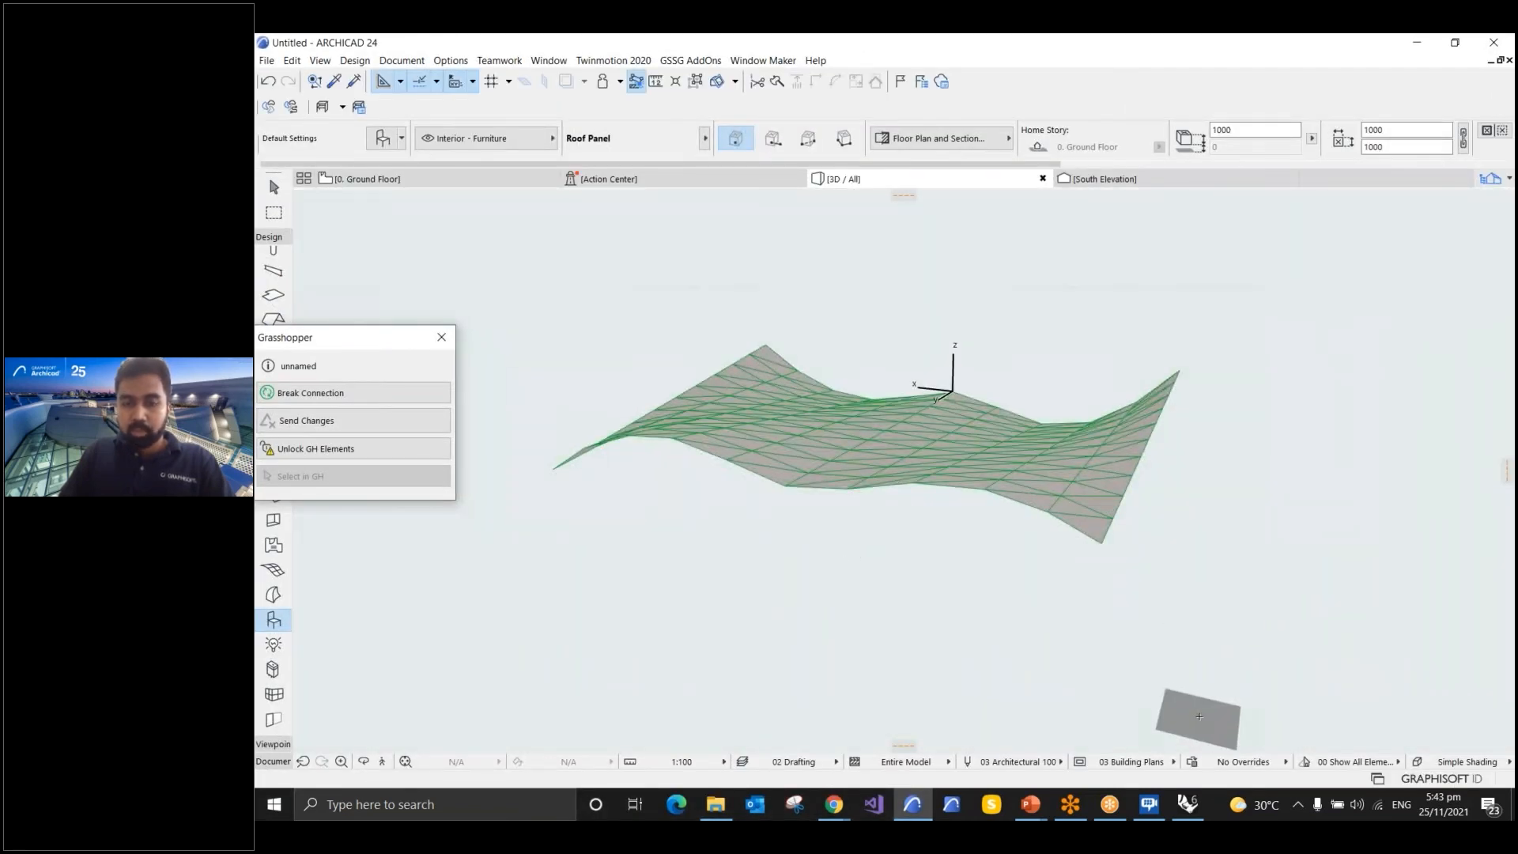
Switch to Grasshopper, set the # of divisions to 15, and return to Archicad's 3D view of the roof
mouse_move(1189, 803)
click(1164, 720)
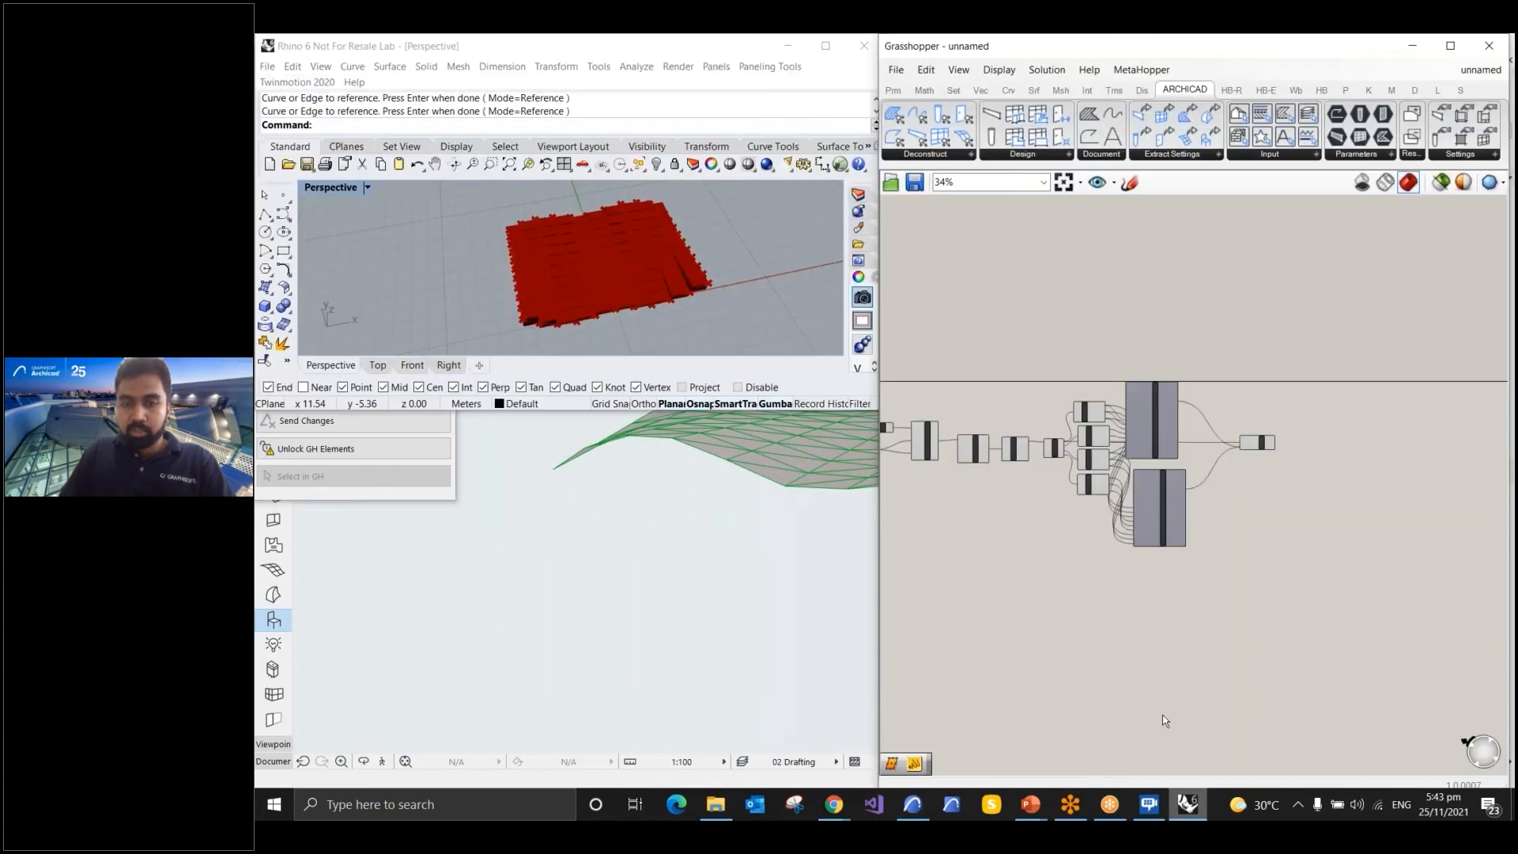
scroll(986, 440, up, 6)
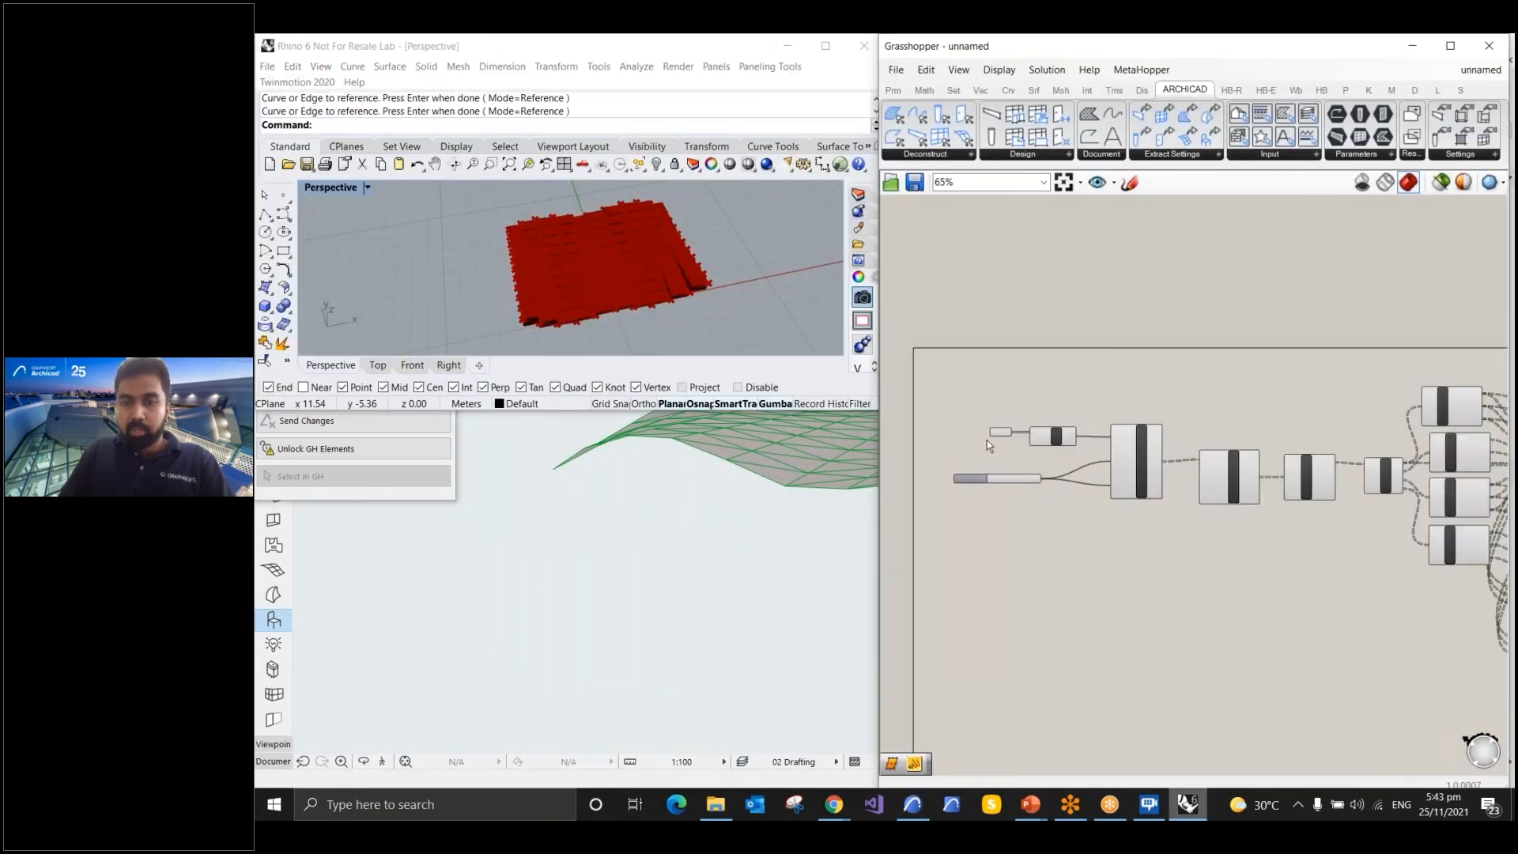
scroll(962, 472, up, 3)
drag(1091, 512, 1139, 510)
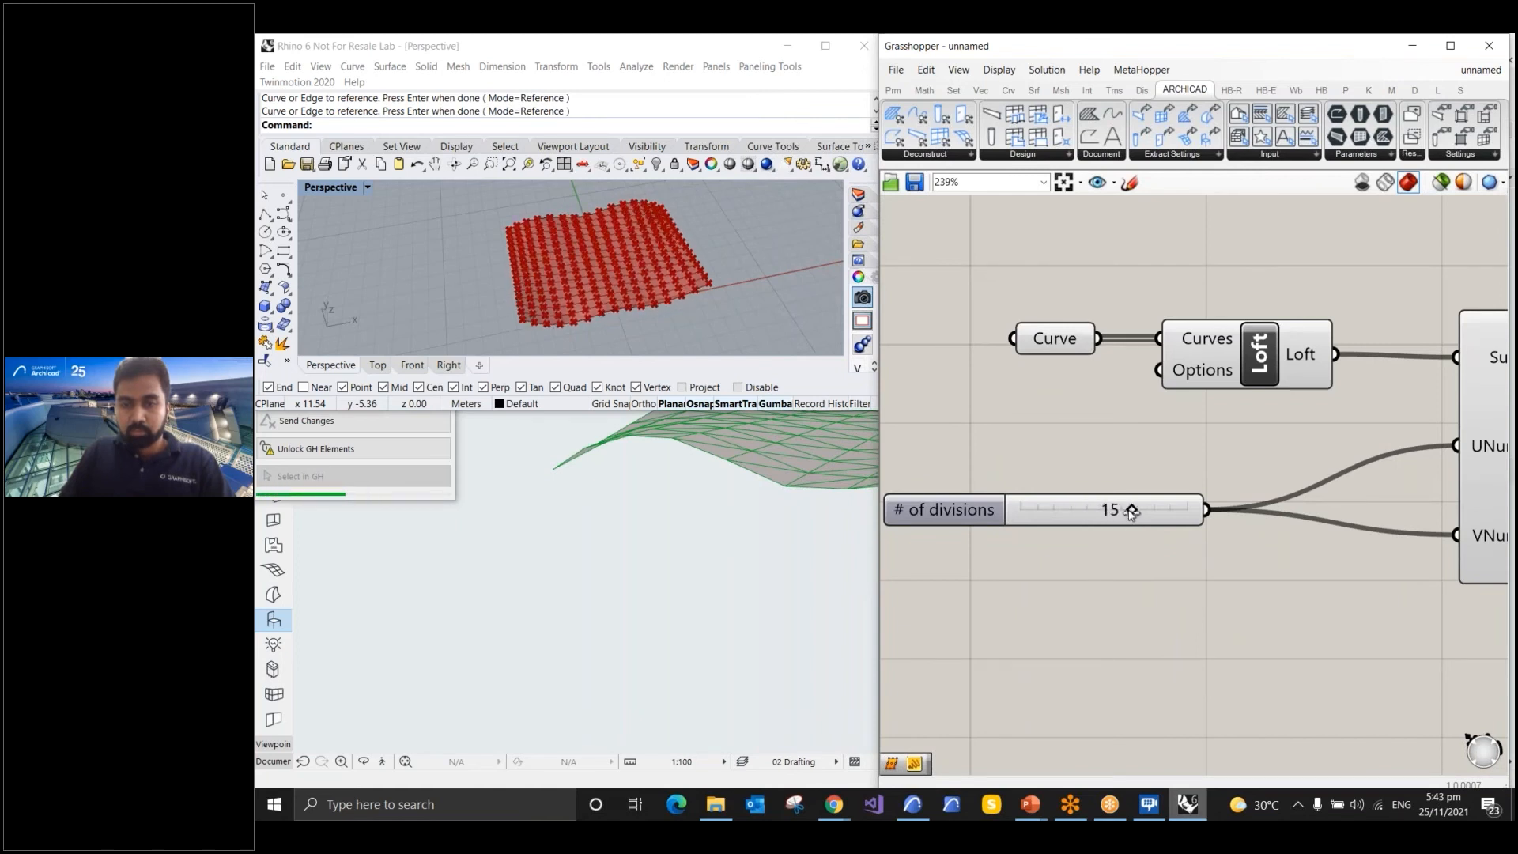
click(702, 586)
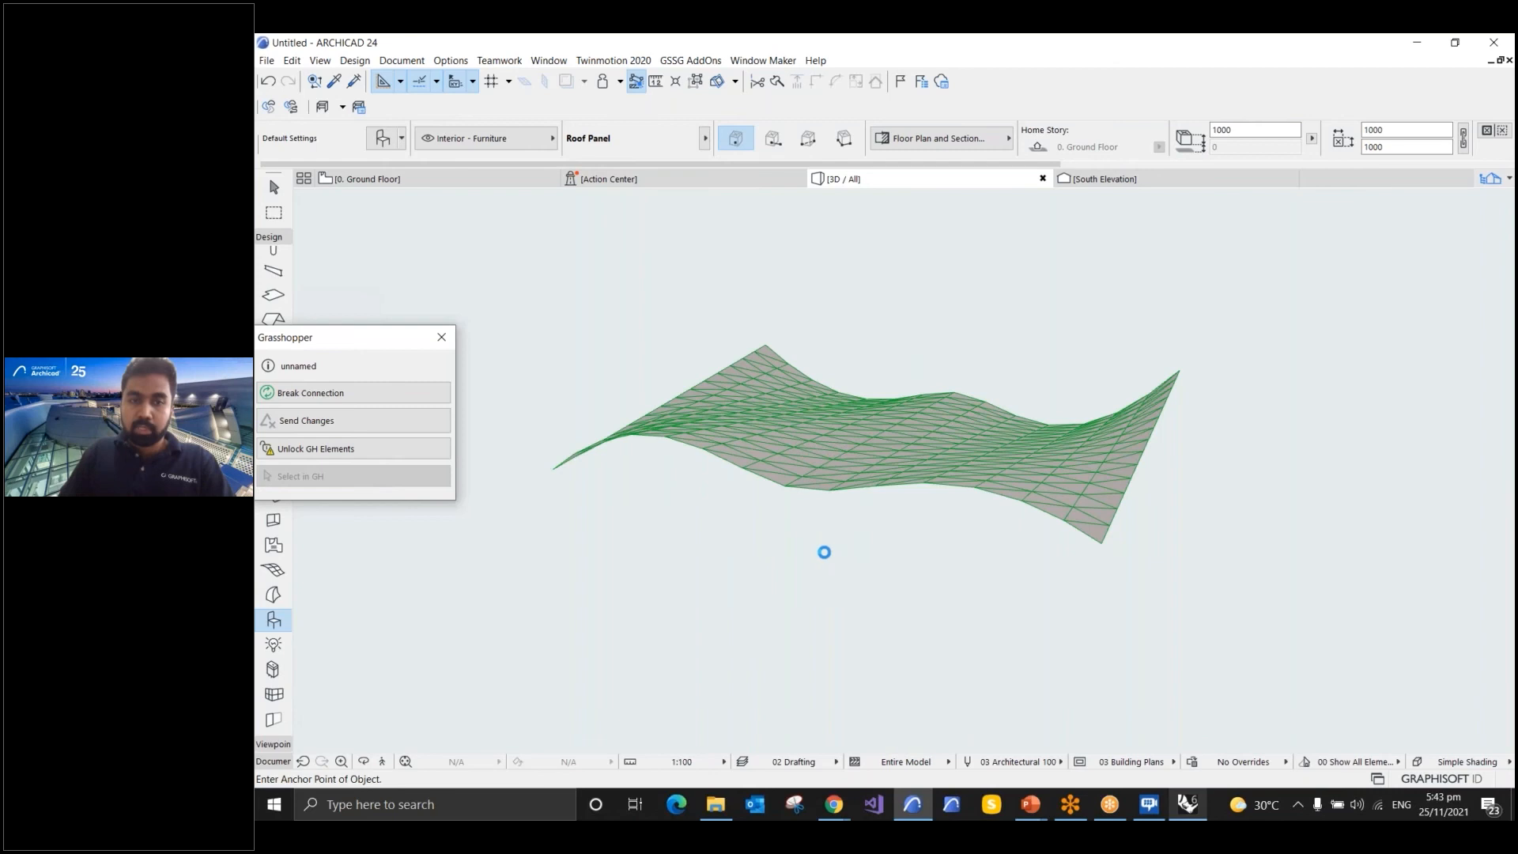
shift+middle_drag(1106, 623, 797, 572)
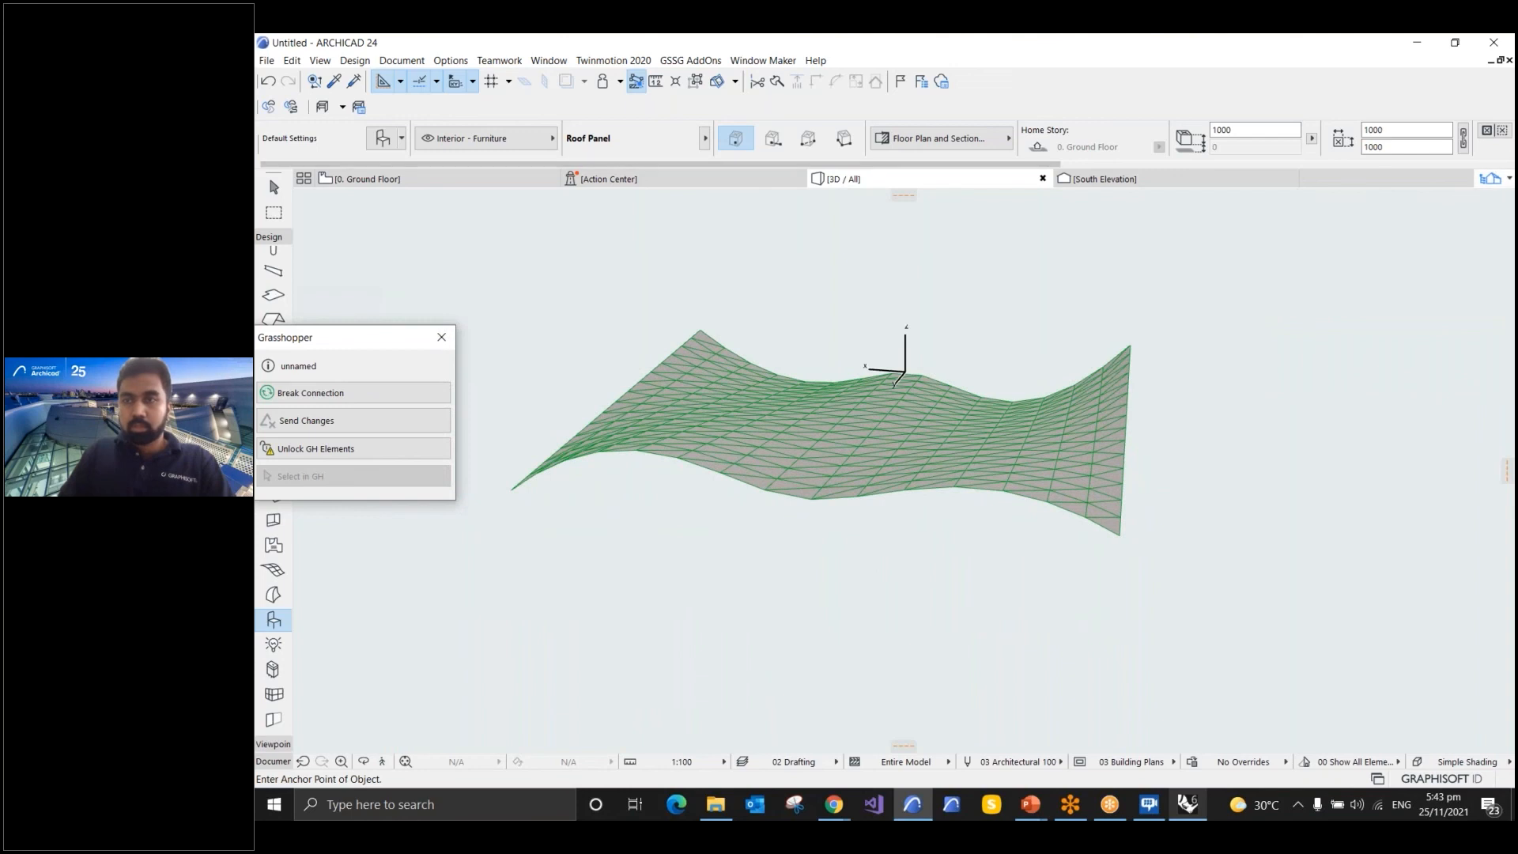
Display the Project Map in the navigator and open the scheme settings for Schedules
click(1490, 179)
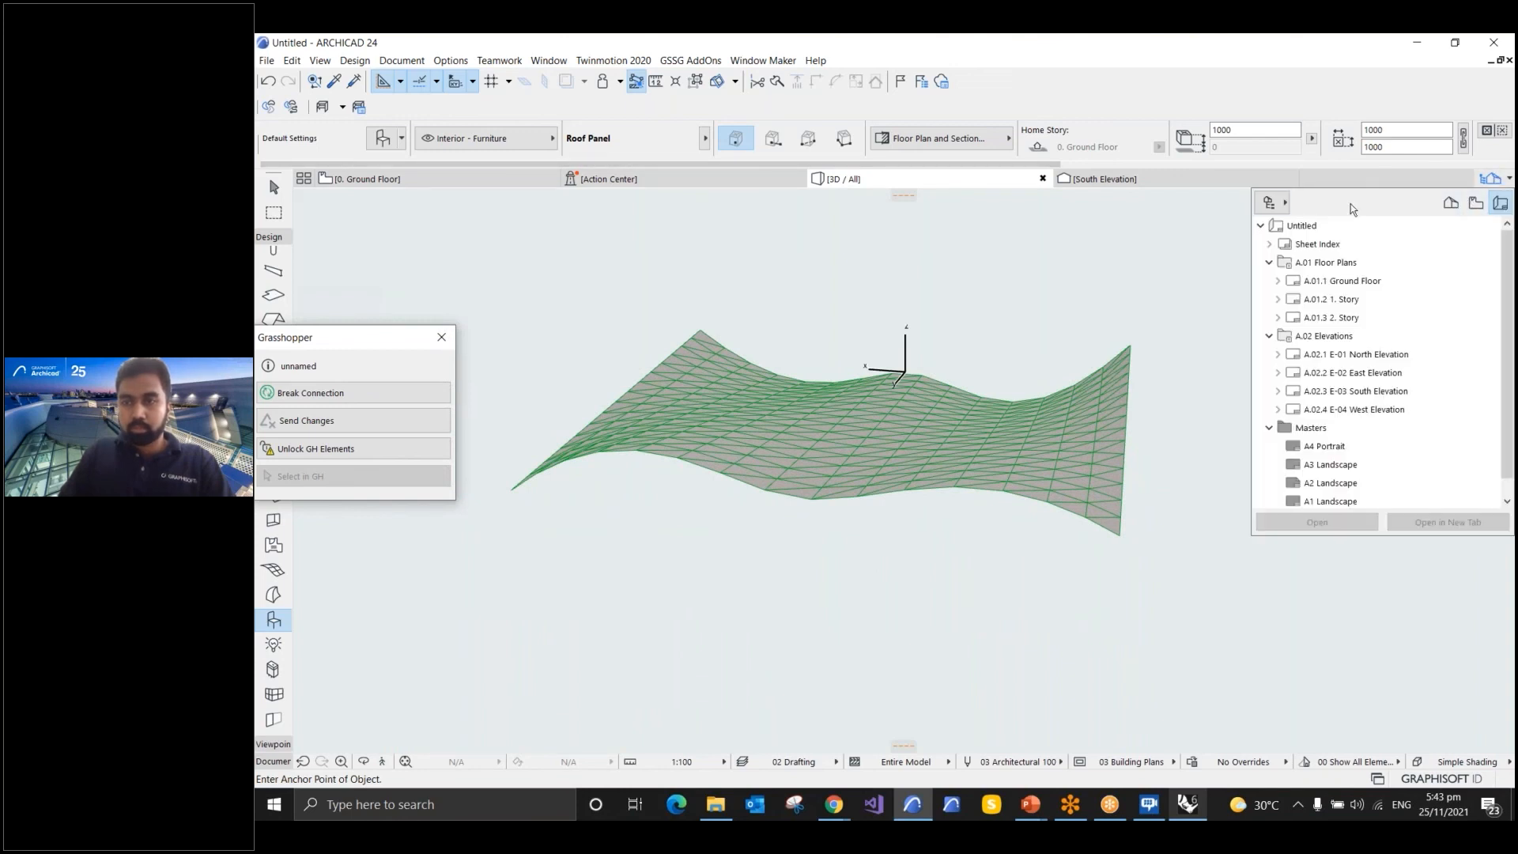
click(1279, 201)
click(1314, 199)
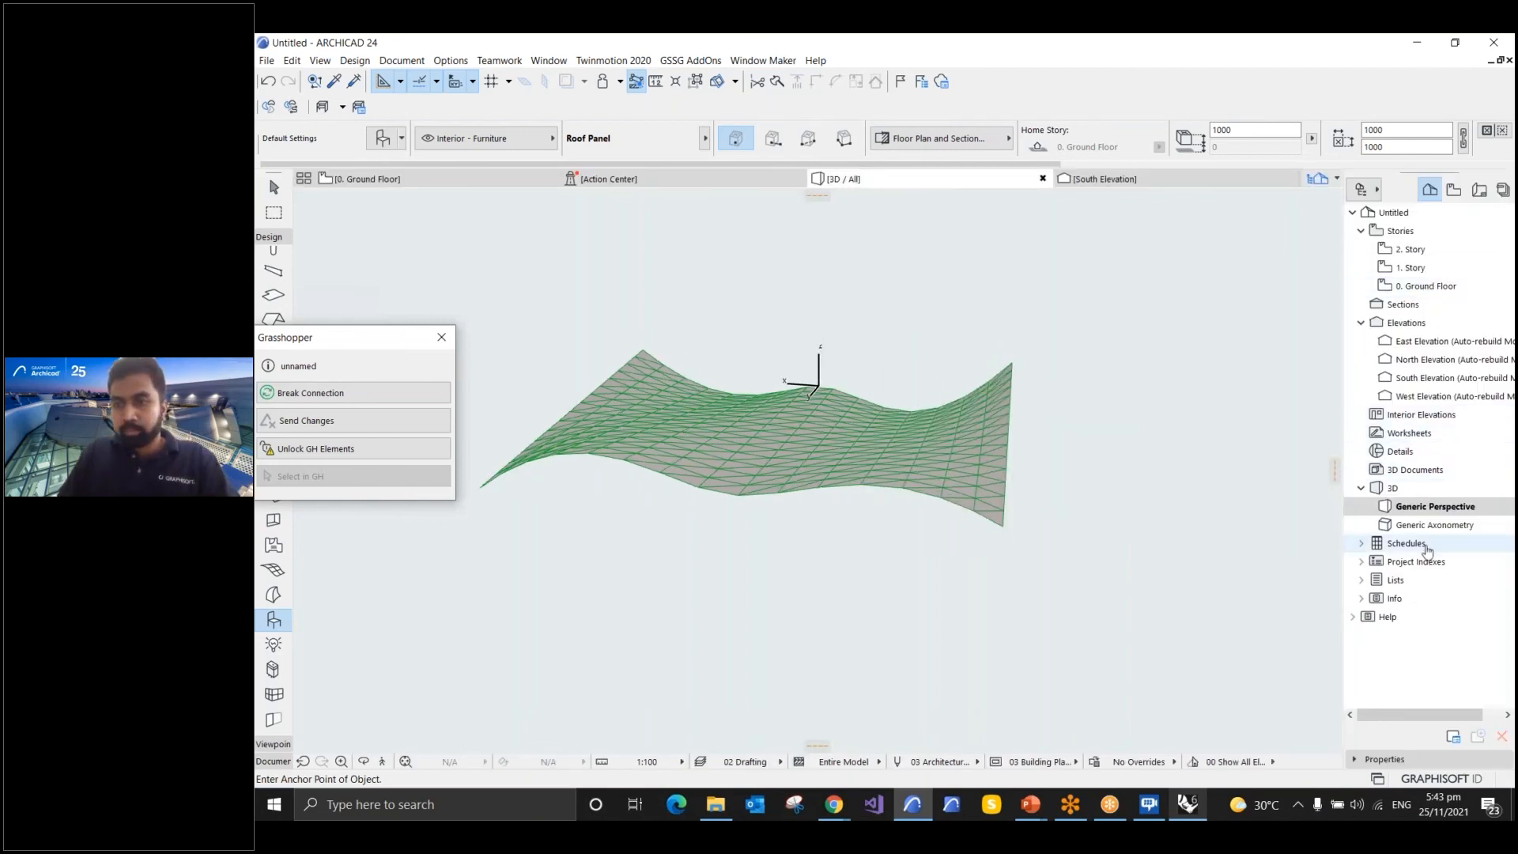
click(1406, 545)
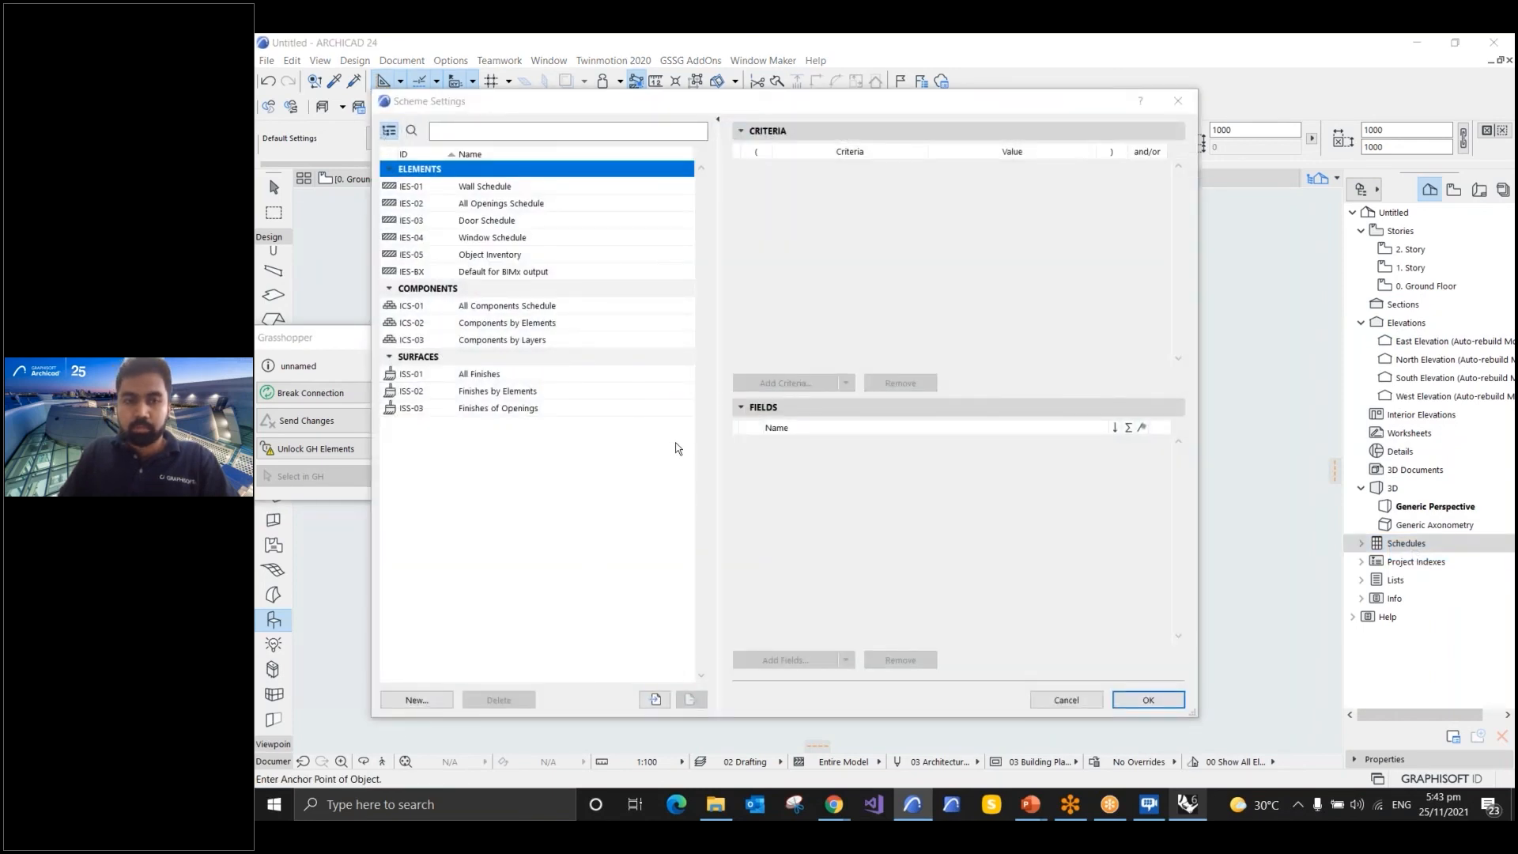
Create a new Elements schedule scheme named Roof Panels
drag(1501, 257, 755, 274)
drag(868, 313, 785, 315)
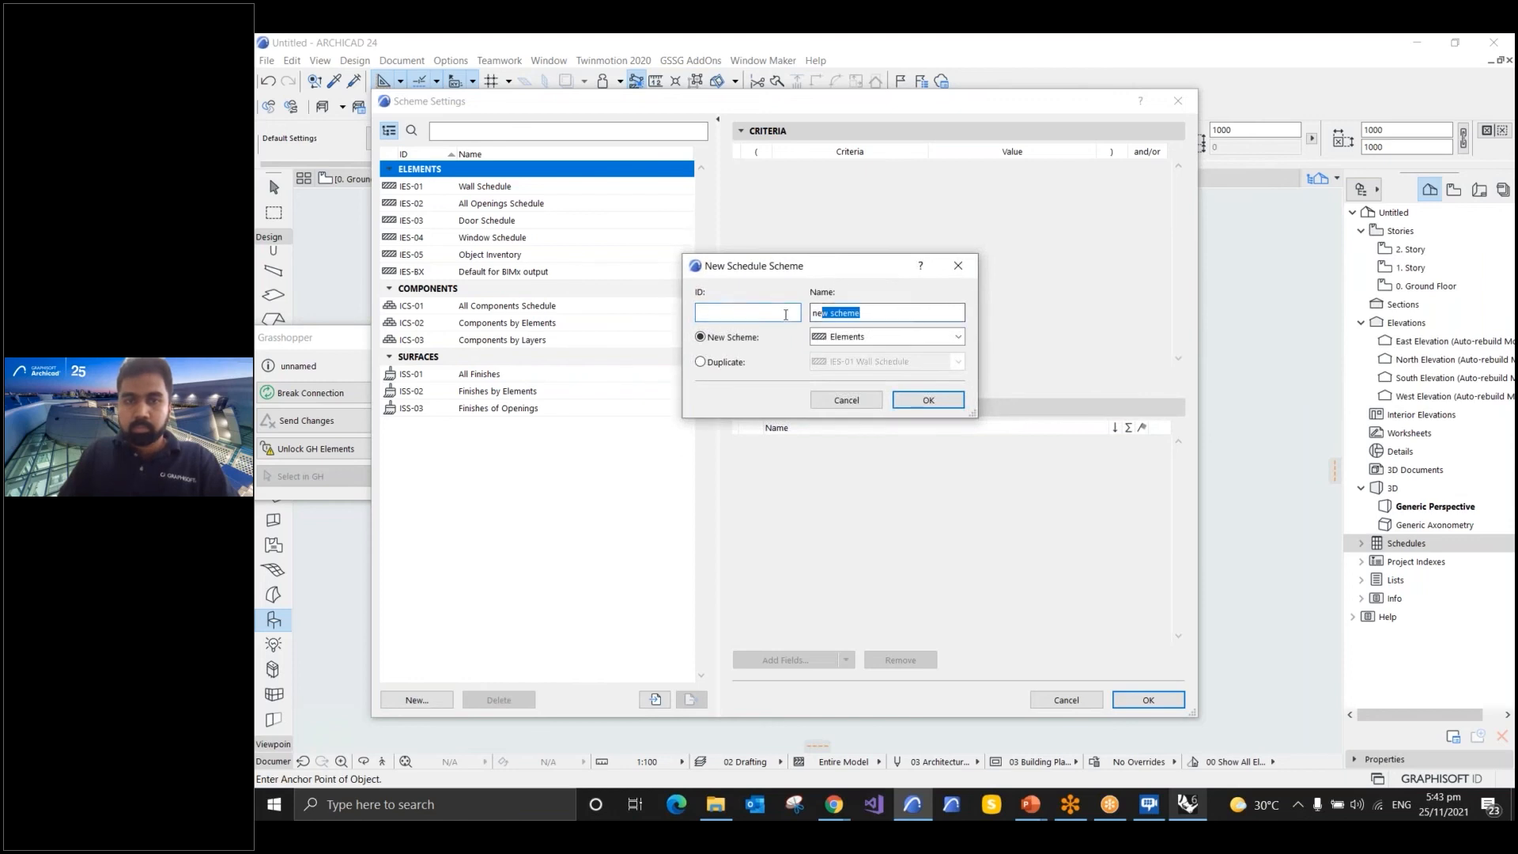
text(Roof Panels)
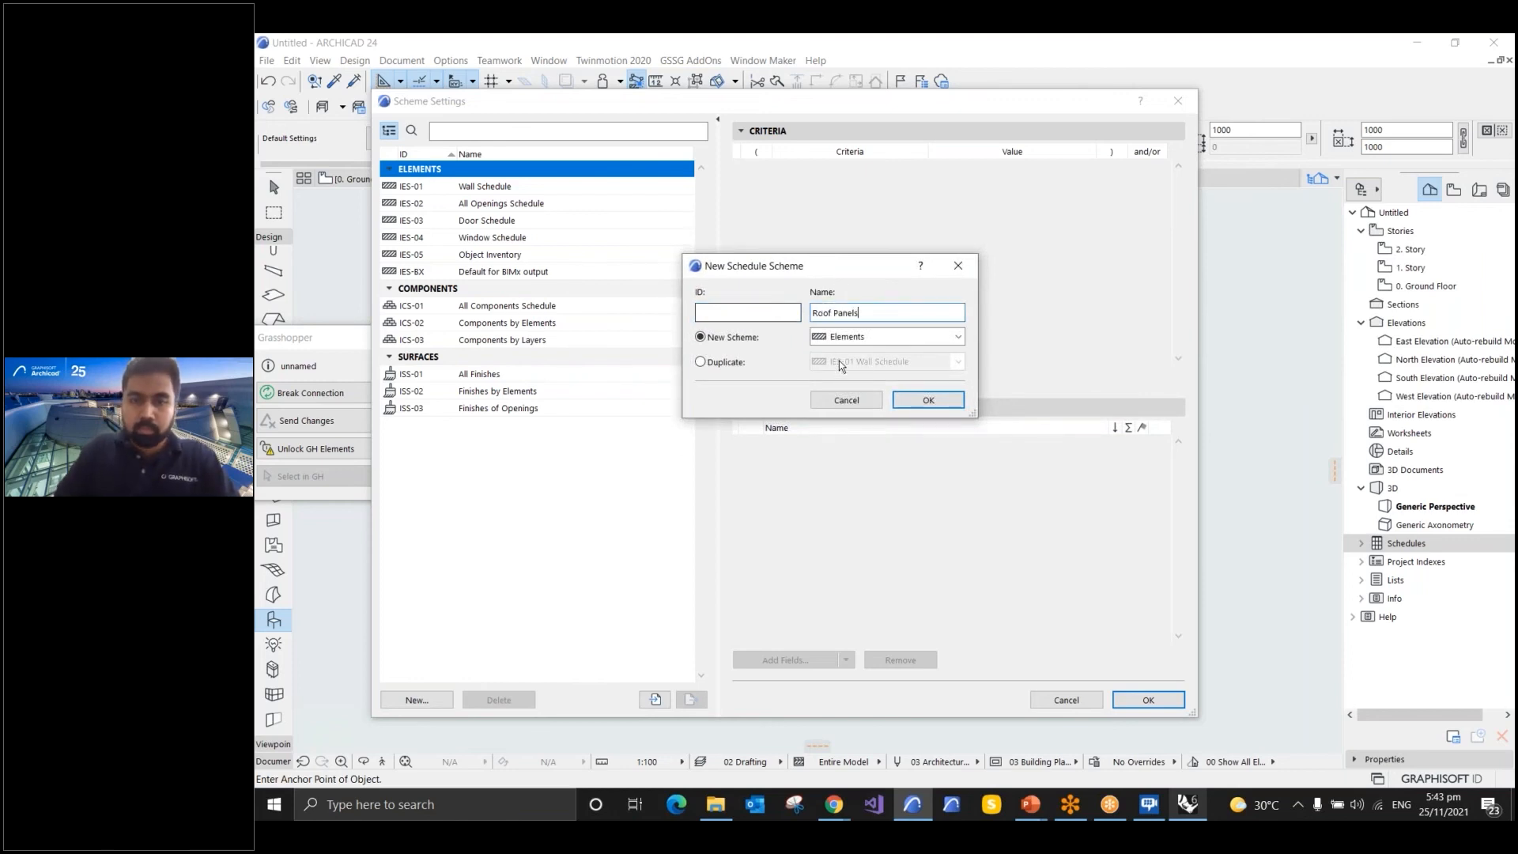
click(928, 399)
Set the Roof Panels scheme's Element Type criterion to Object
click(1020, 167)
click(1087, 168)
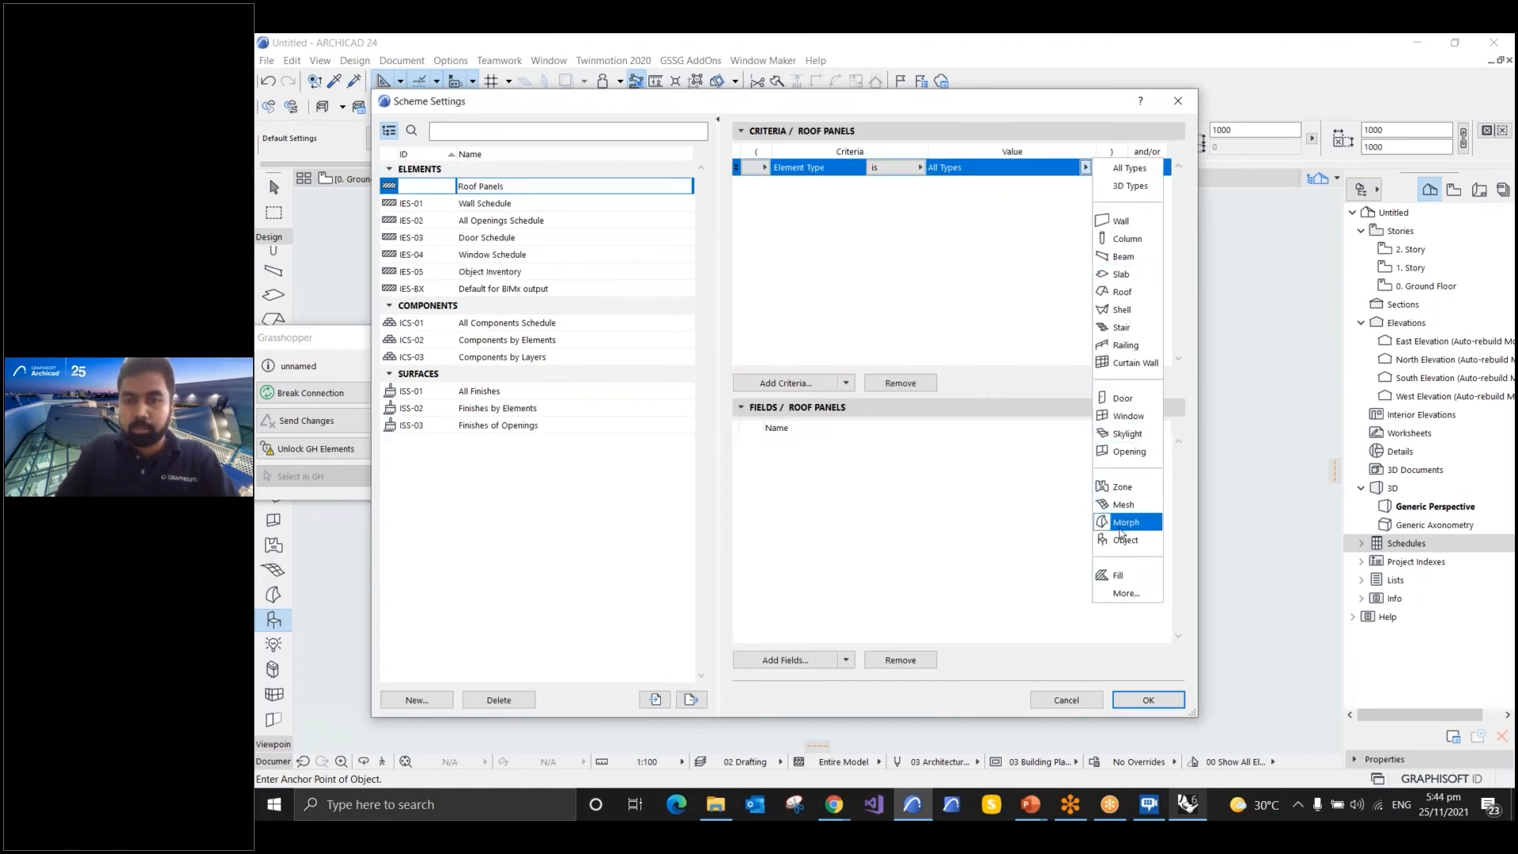
click(1123, 541)
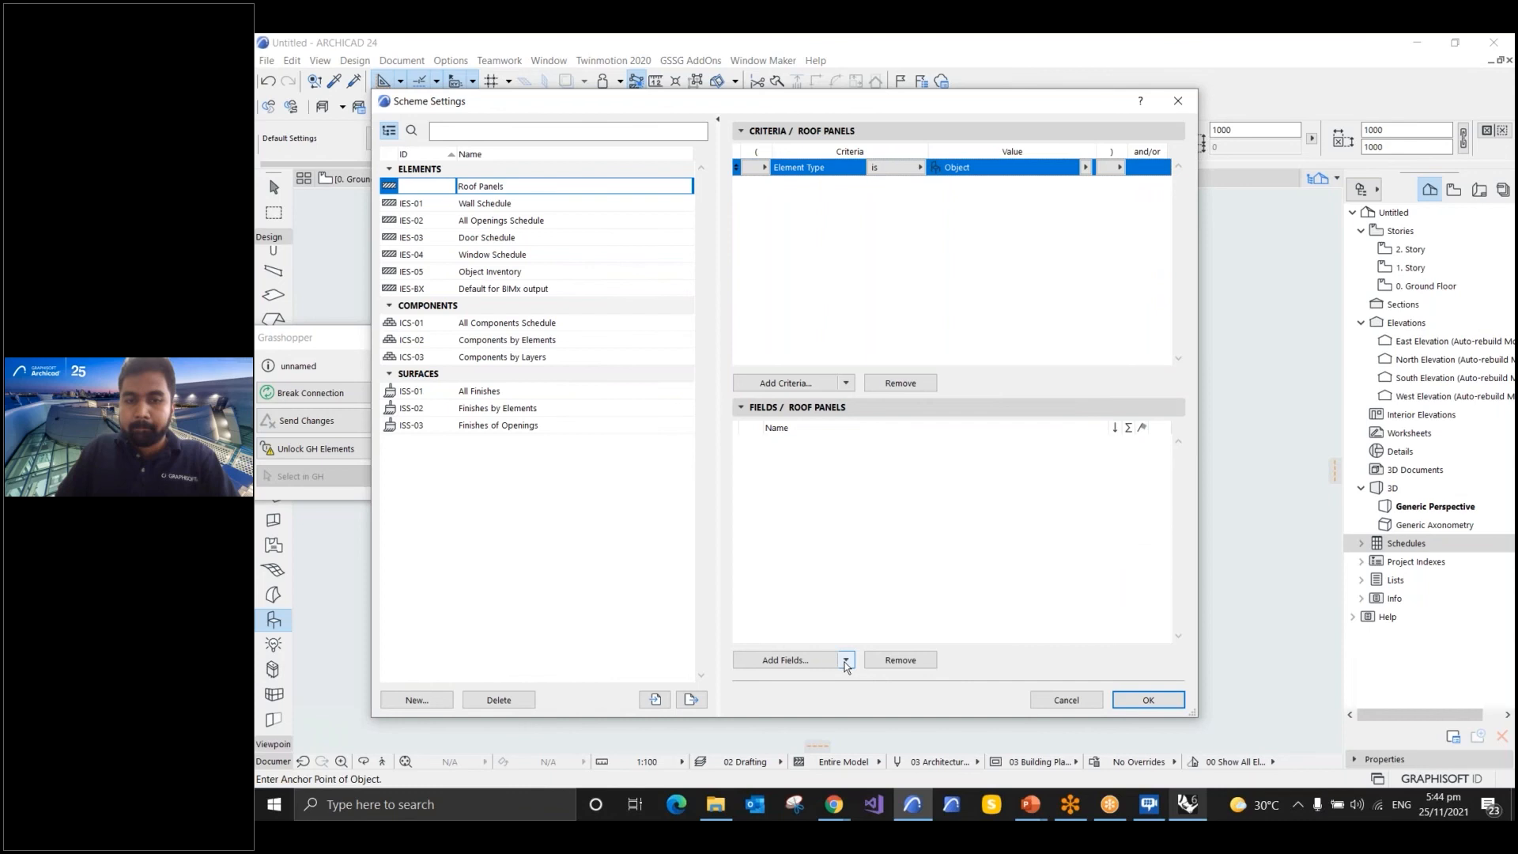
Add the general parameter 2D Plan Preview as a field of the Roof Panels schedule
click(787, 660)
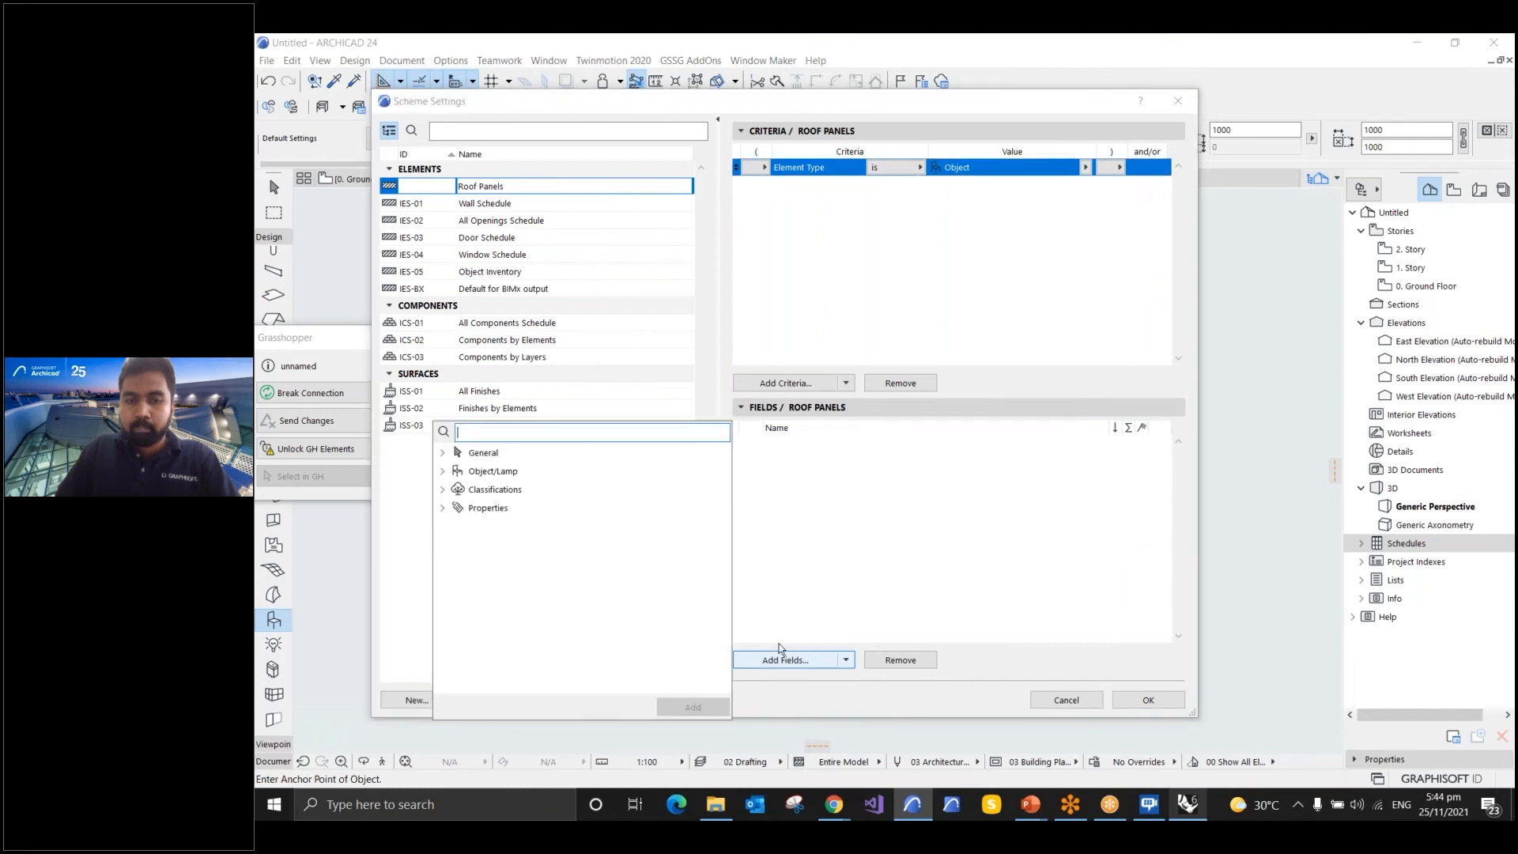
click(441, 455)
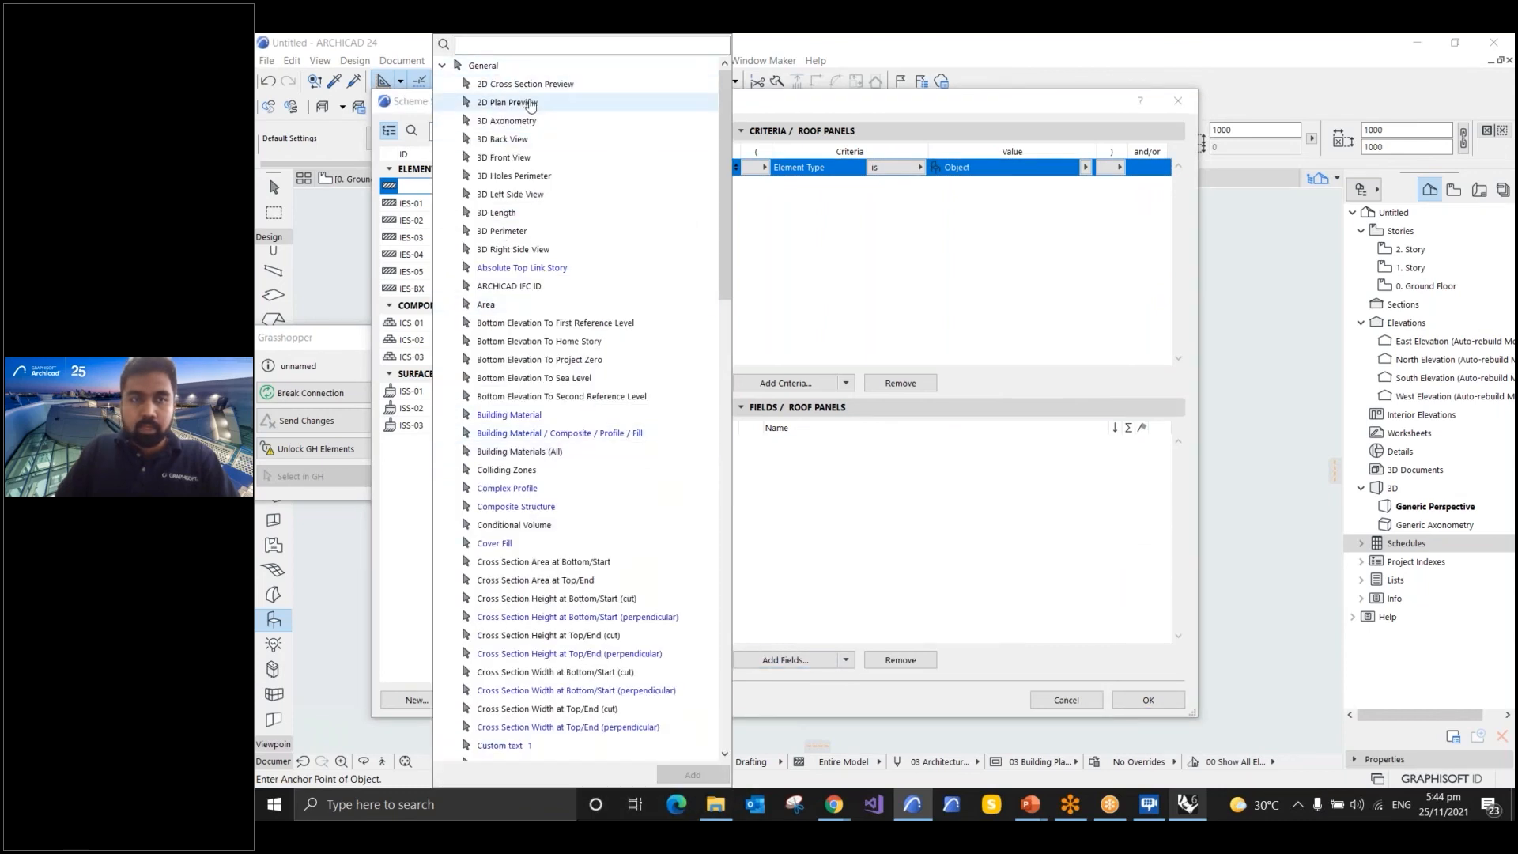
click(529, 109)
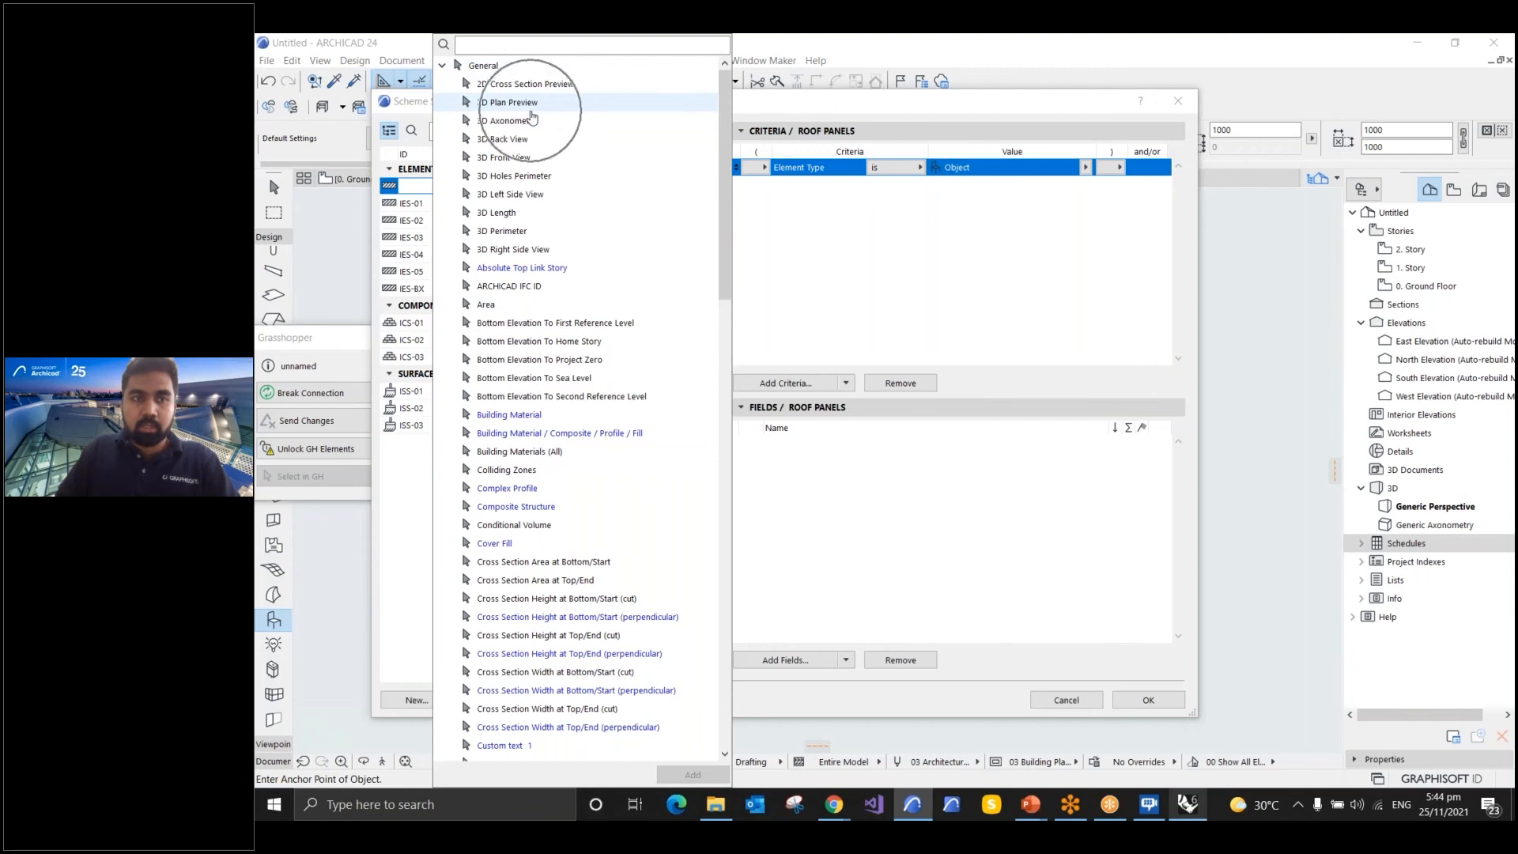
click(531, 116)
double_click(531, 110)
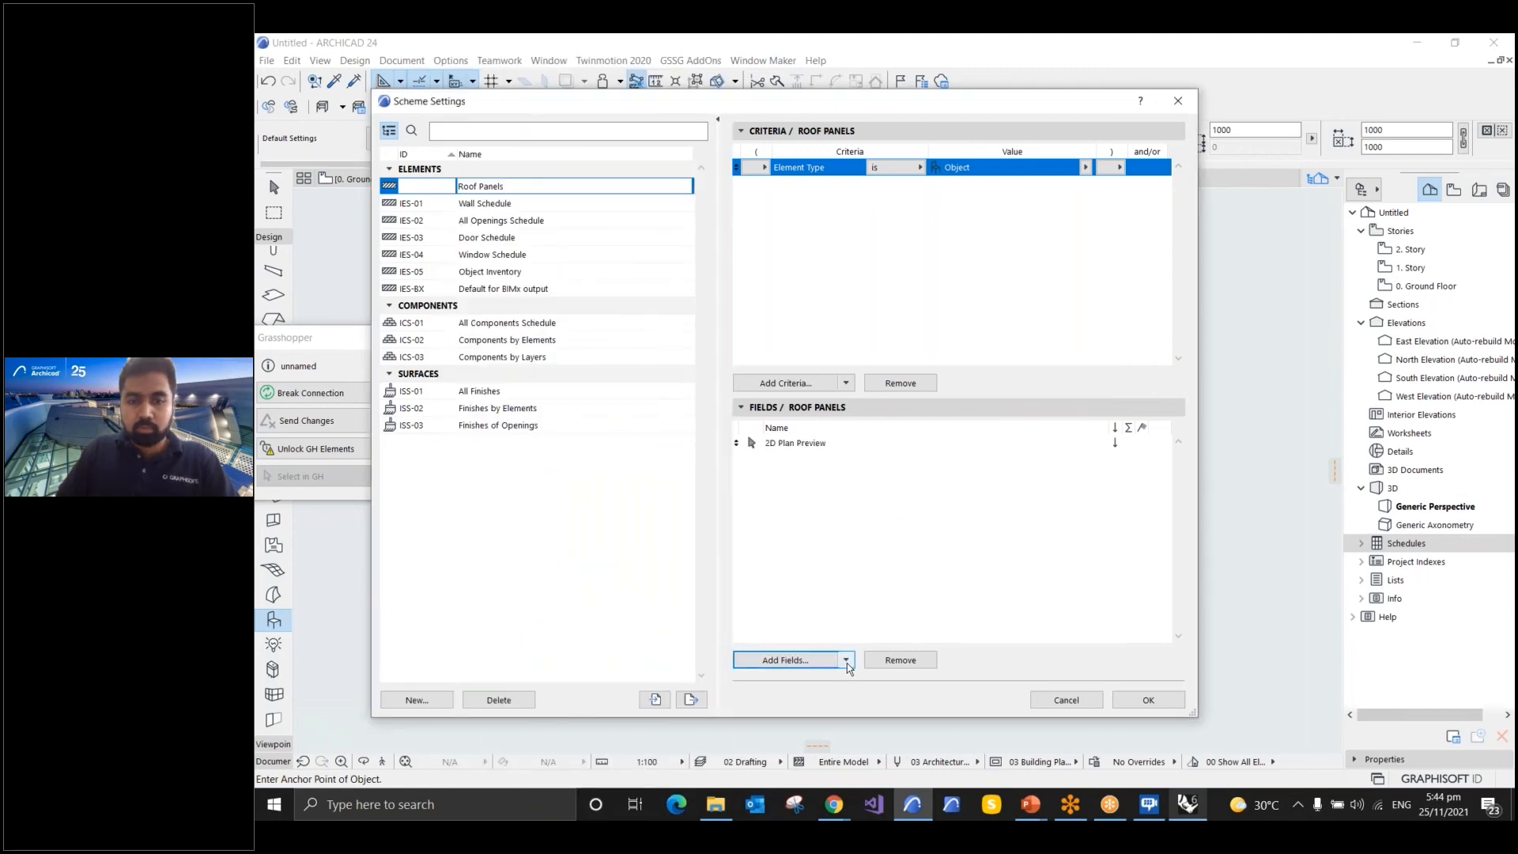
Open the library part parameters for additional schedule fields and select Roof Panel.gsm in New folder
click(818, 660)
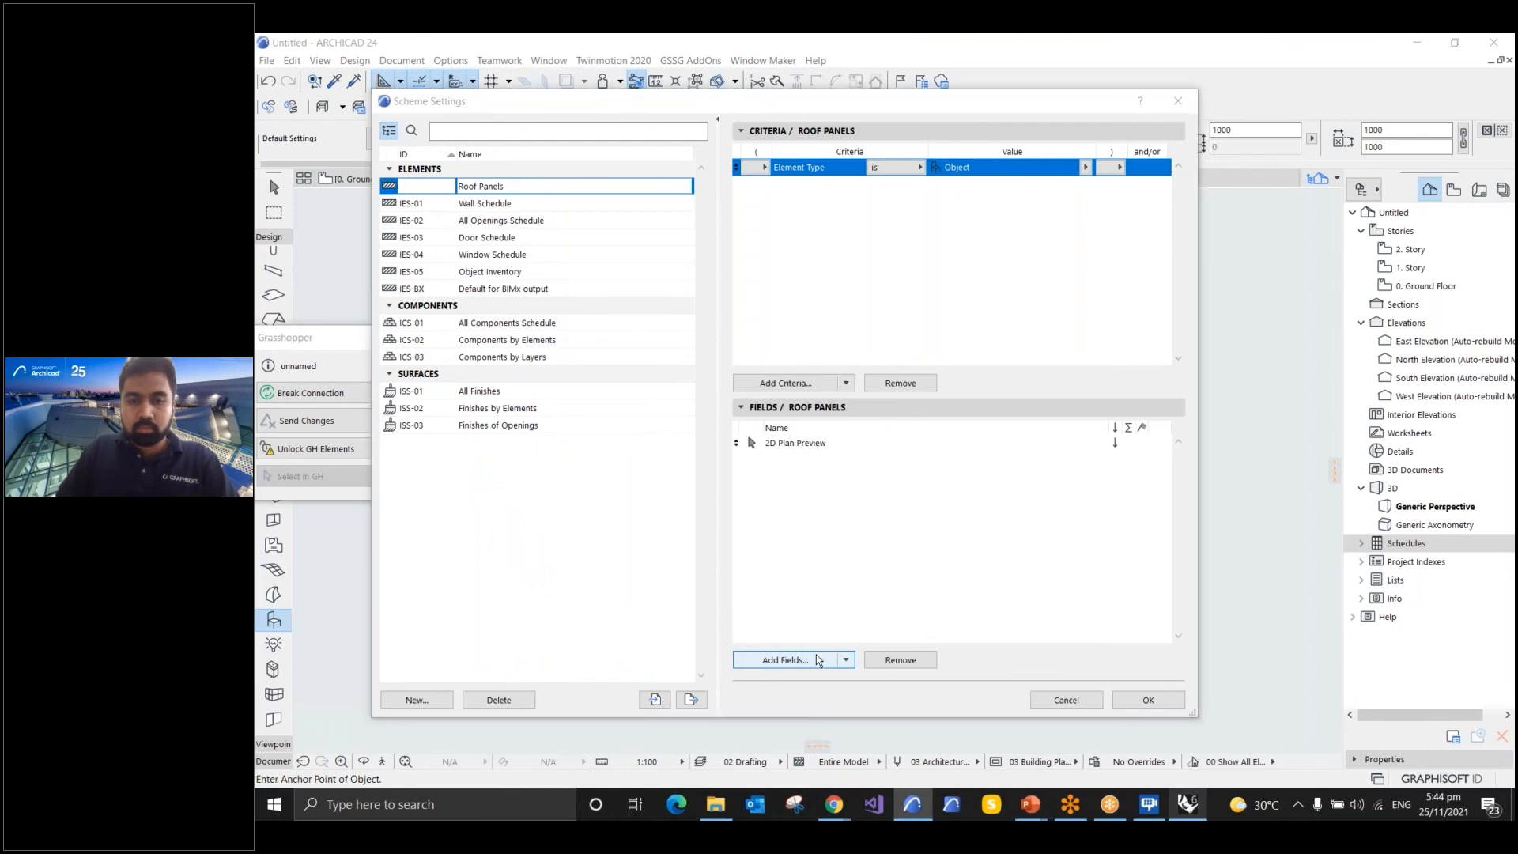
click(825, 614)
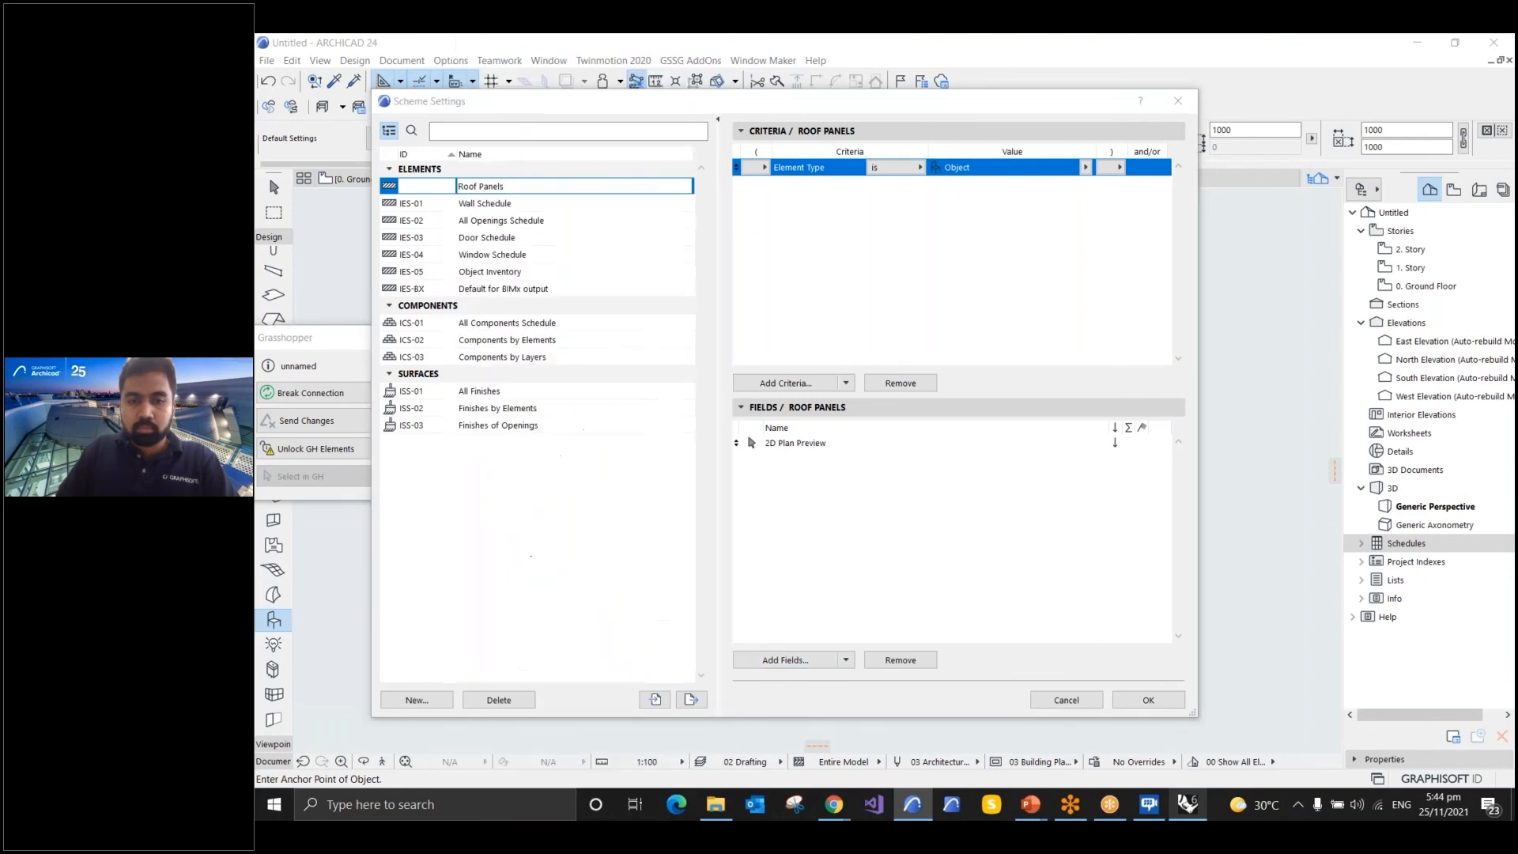
click(845, 659)
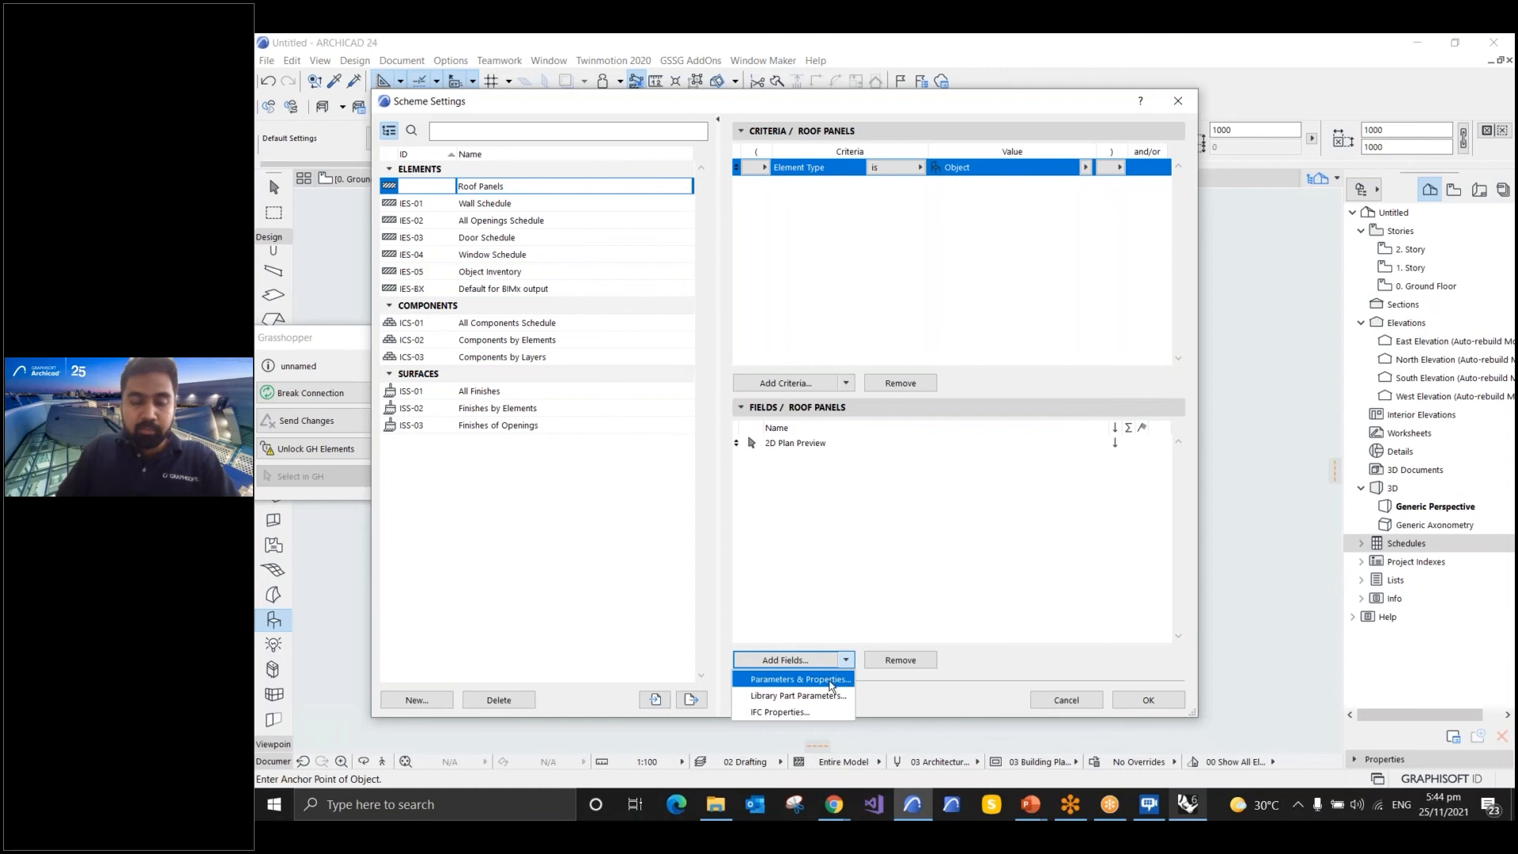
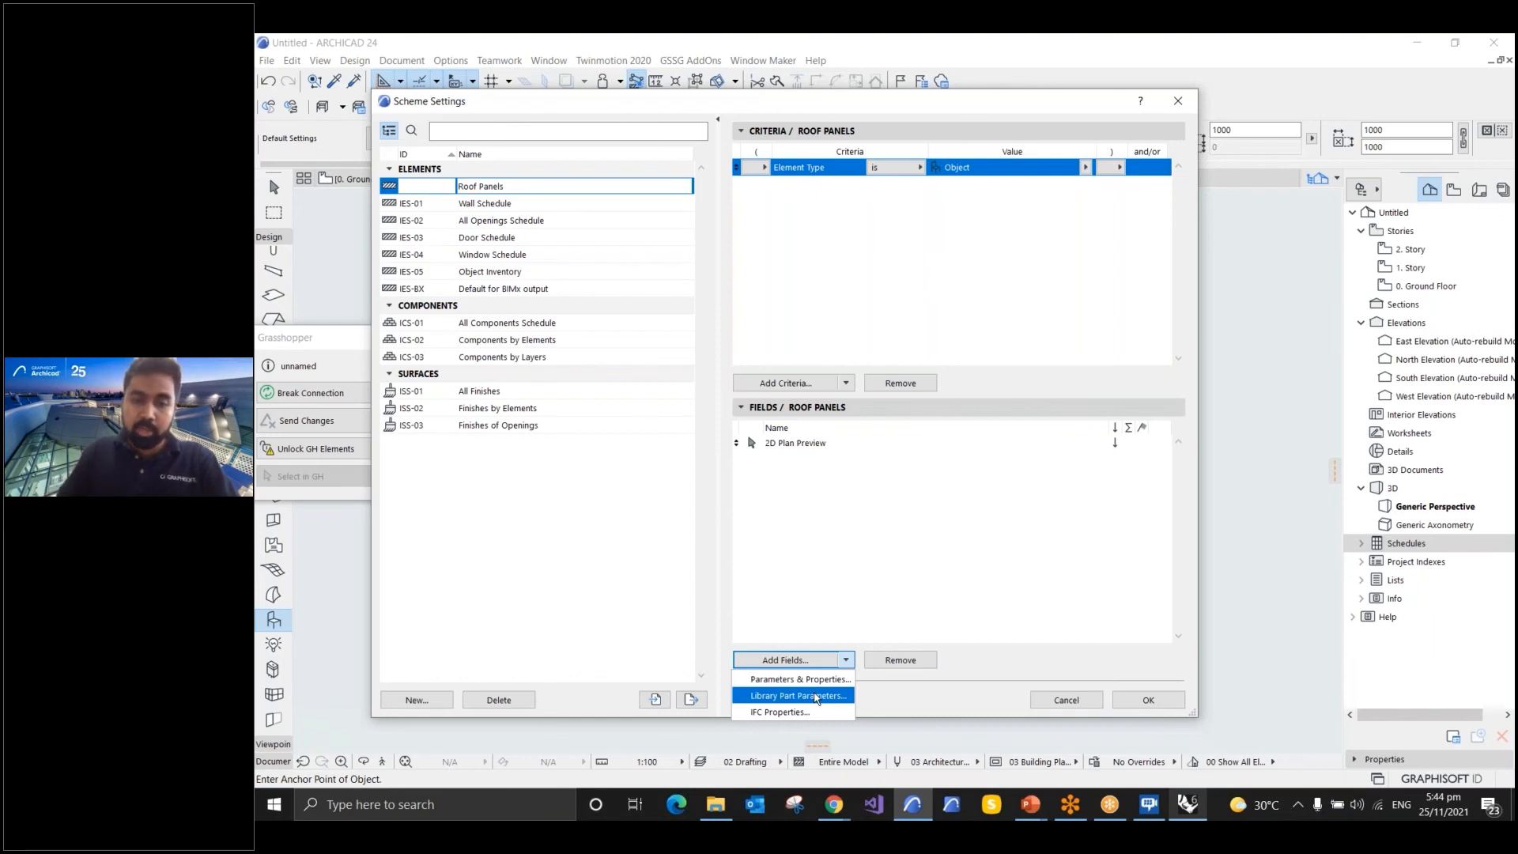
click(815, 696)
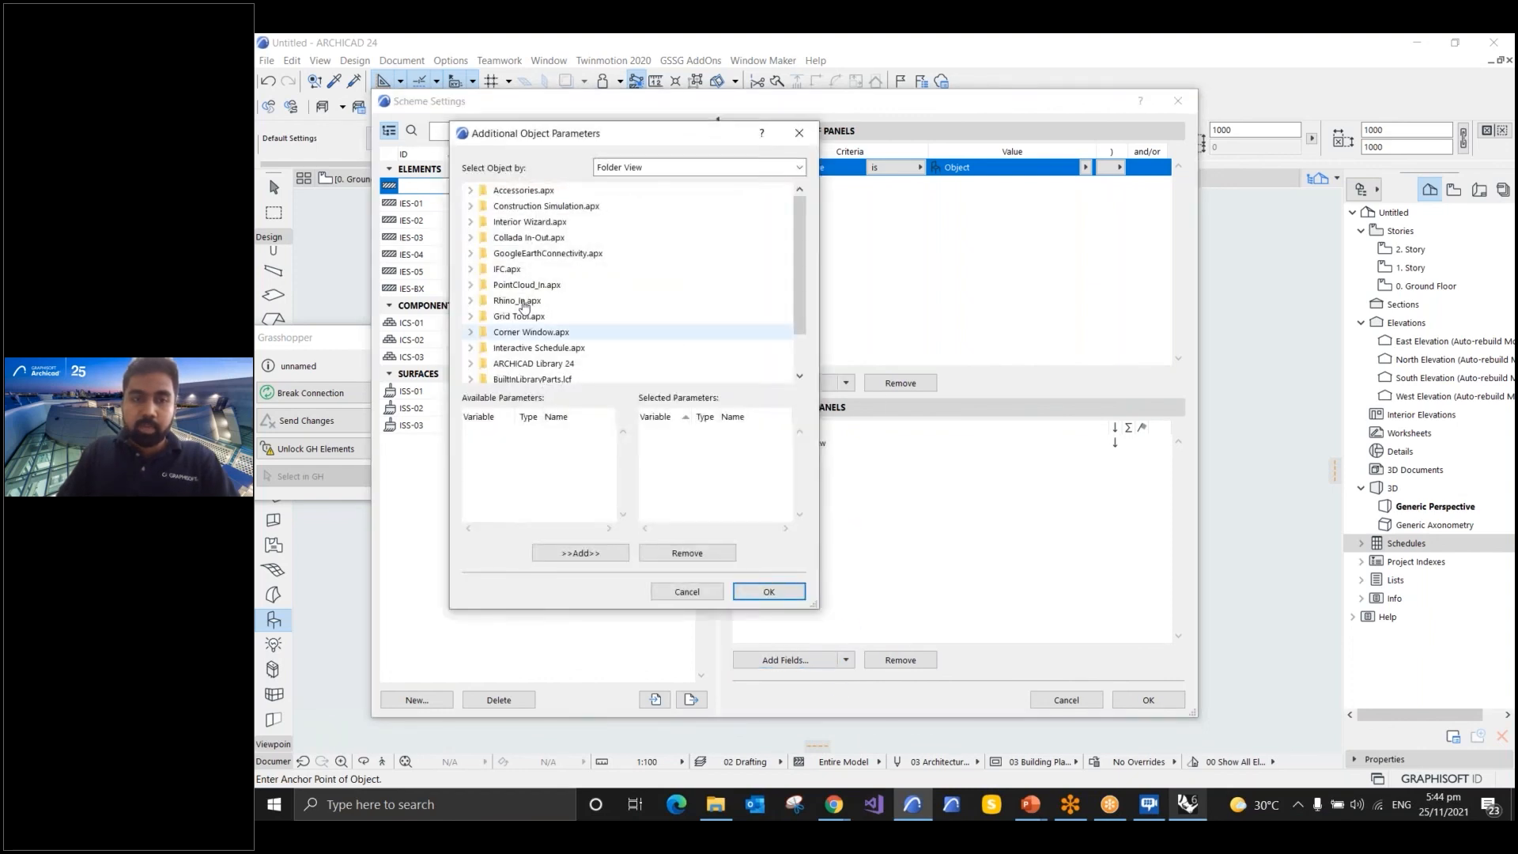
scroll(514, 269, down, 1)
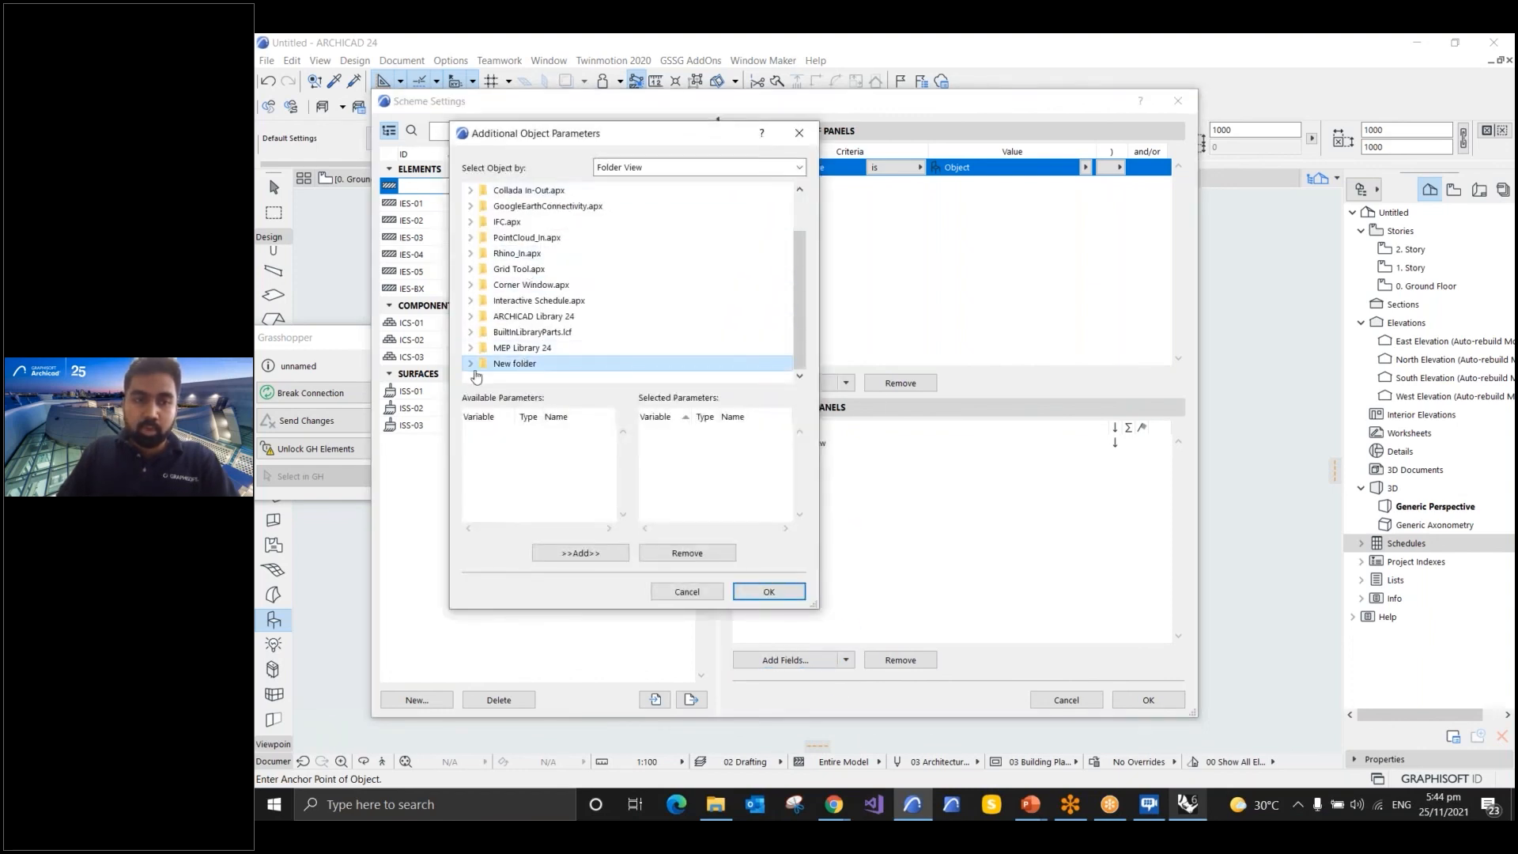
click(470, 363)
click(512, 366)
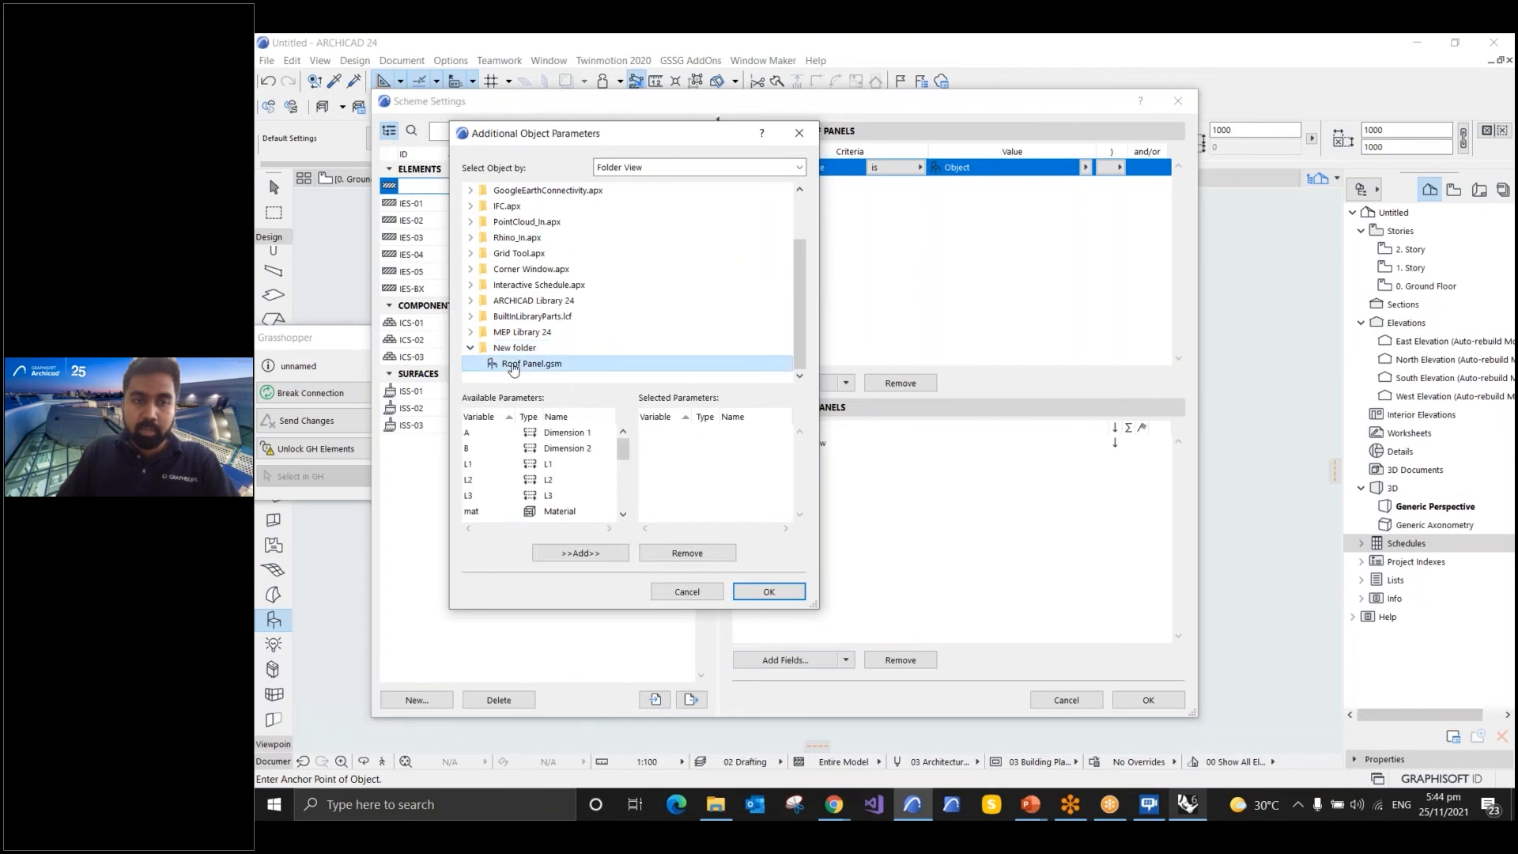
Add the Roof Panel object's L1, L2 and L3 parameters as schedule fields
click(547, 467)
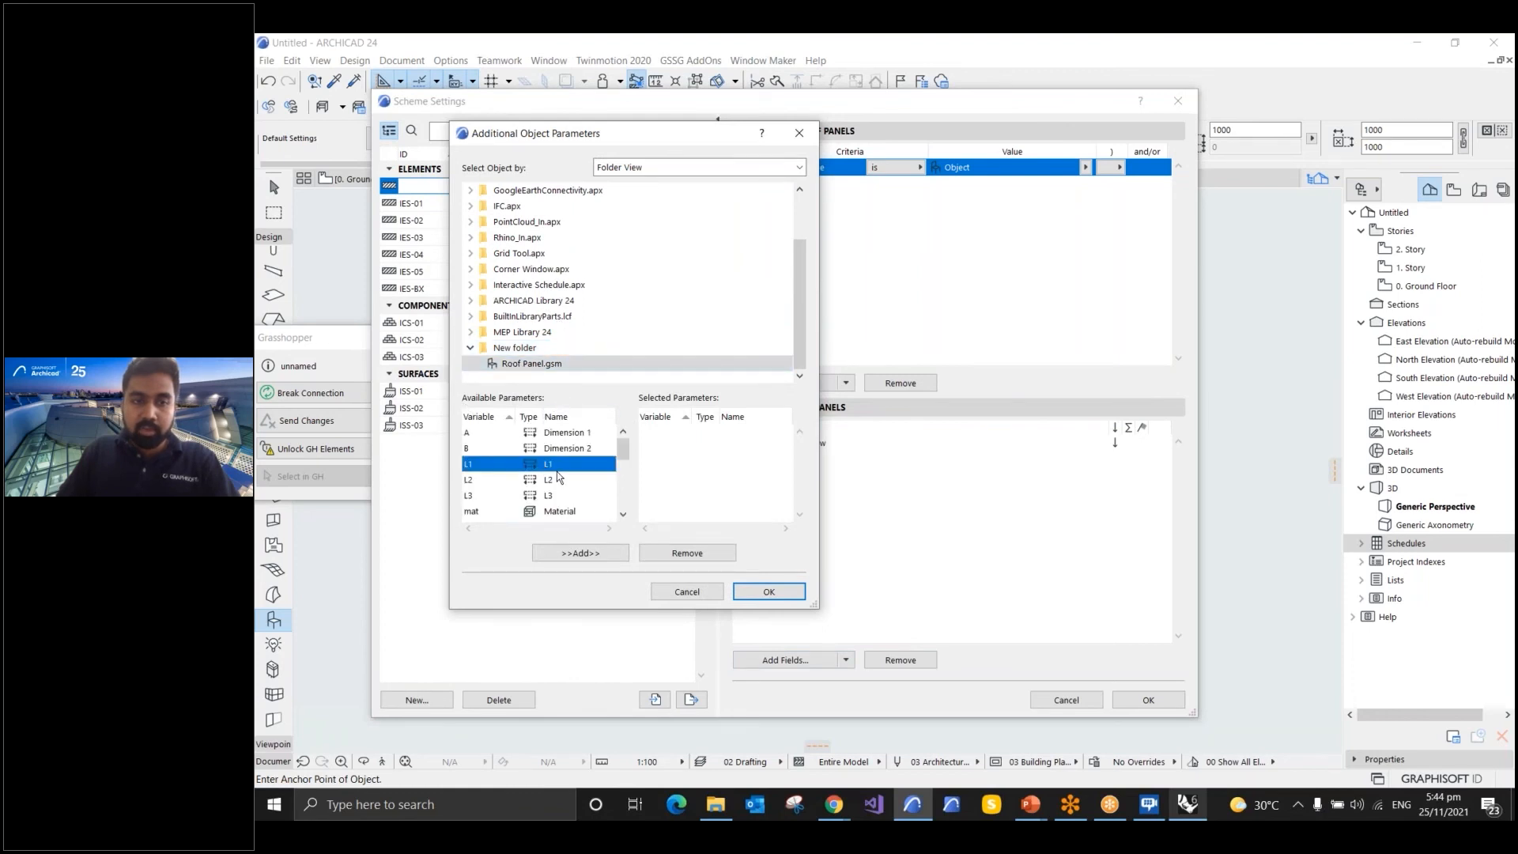
click(583, 552)
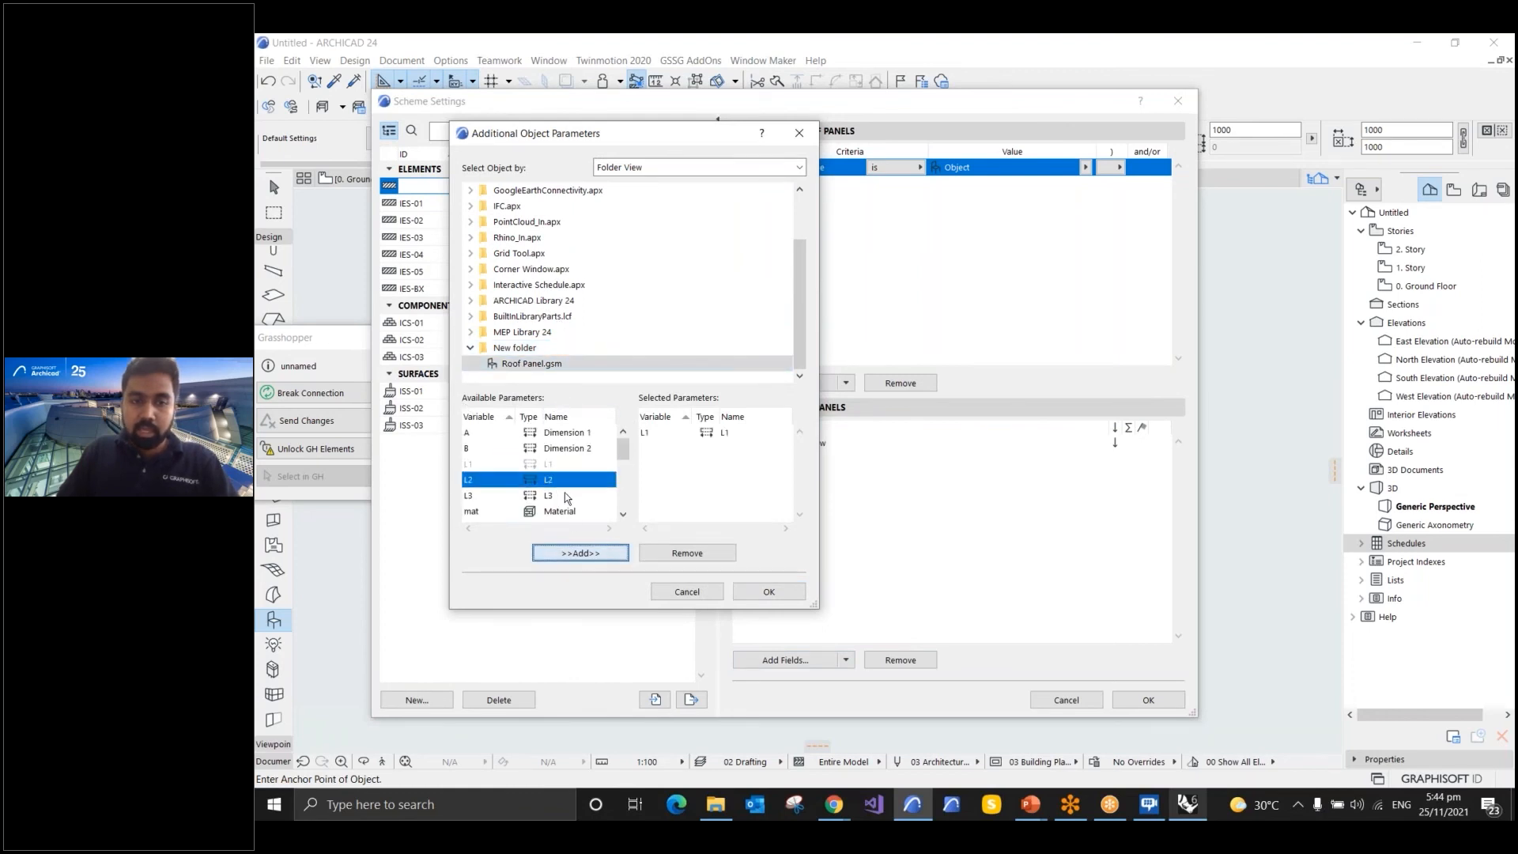
click(587, 553)
click(586, 554)
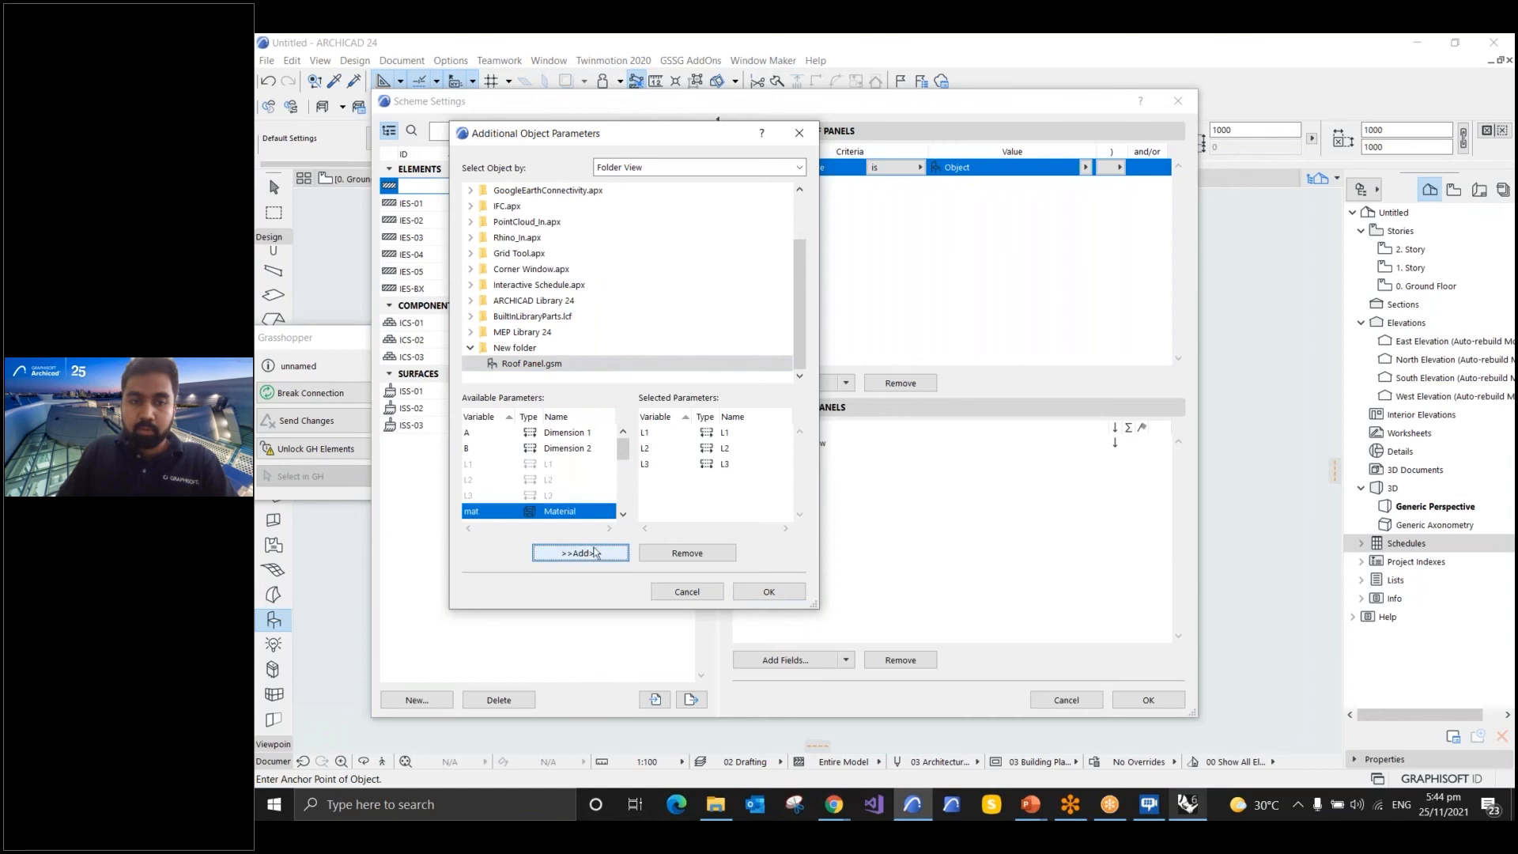
click(748, 595)
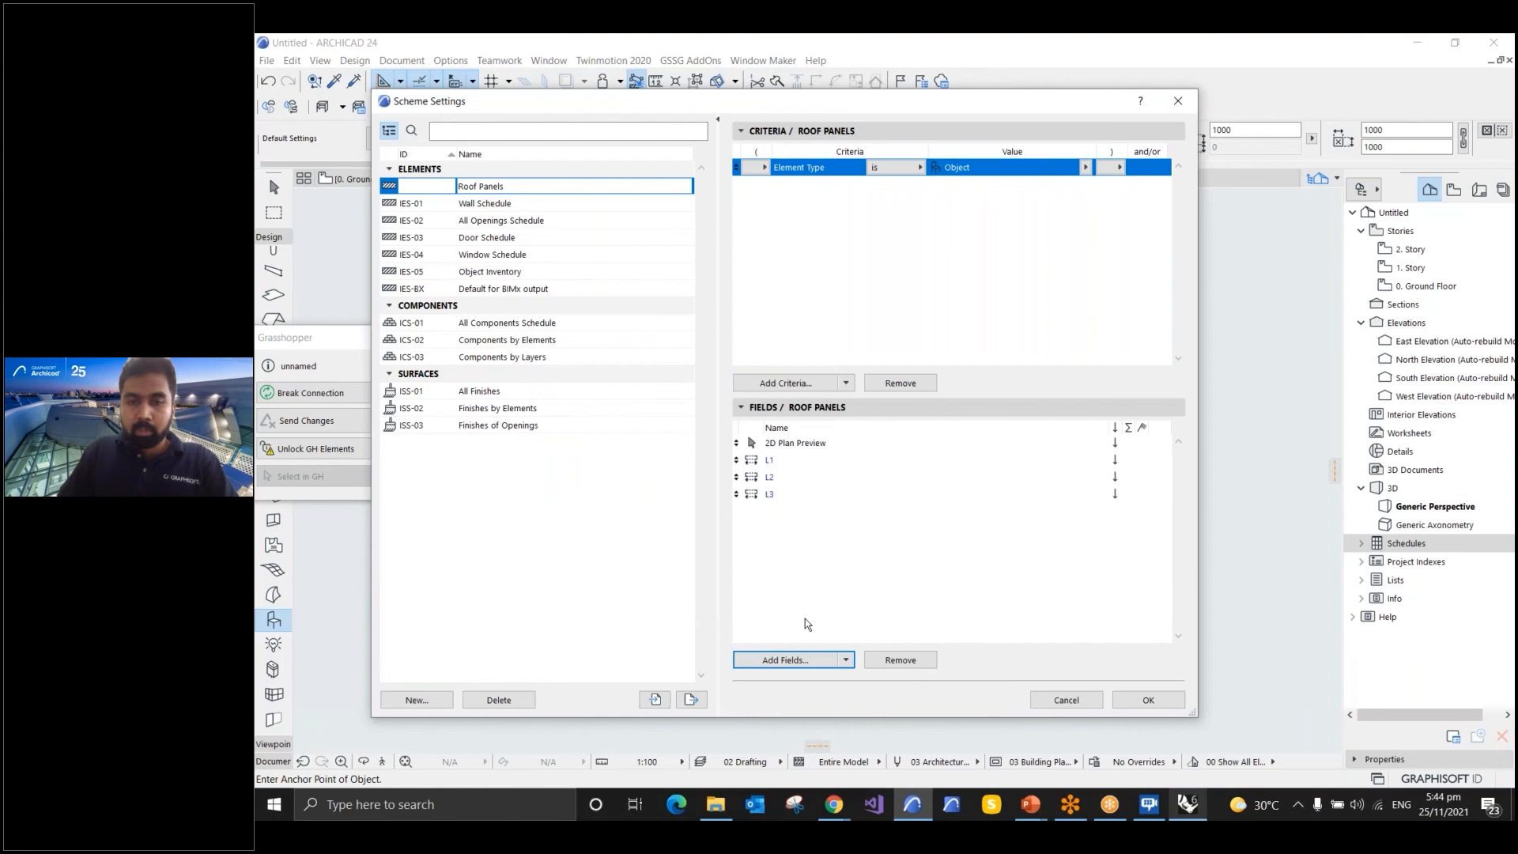
Add Quantity as a field of the Roof Panels schedule and confirm the scheme settings
click(791, 660)
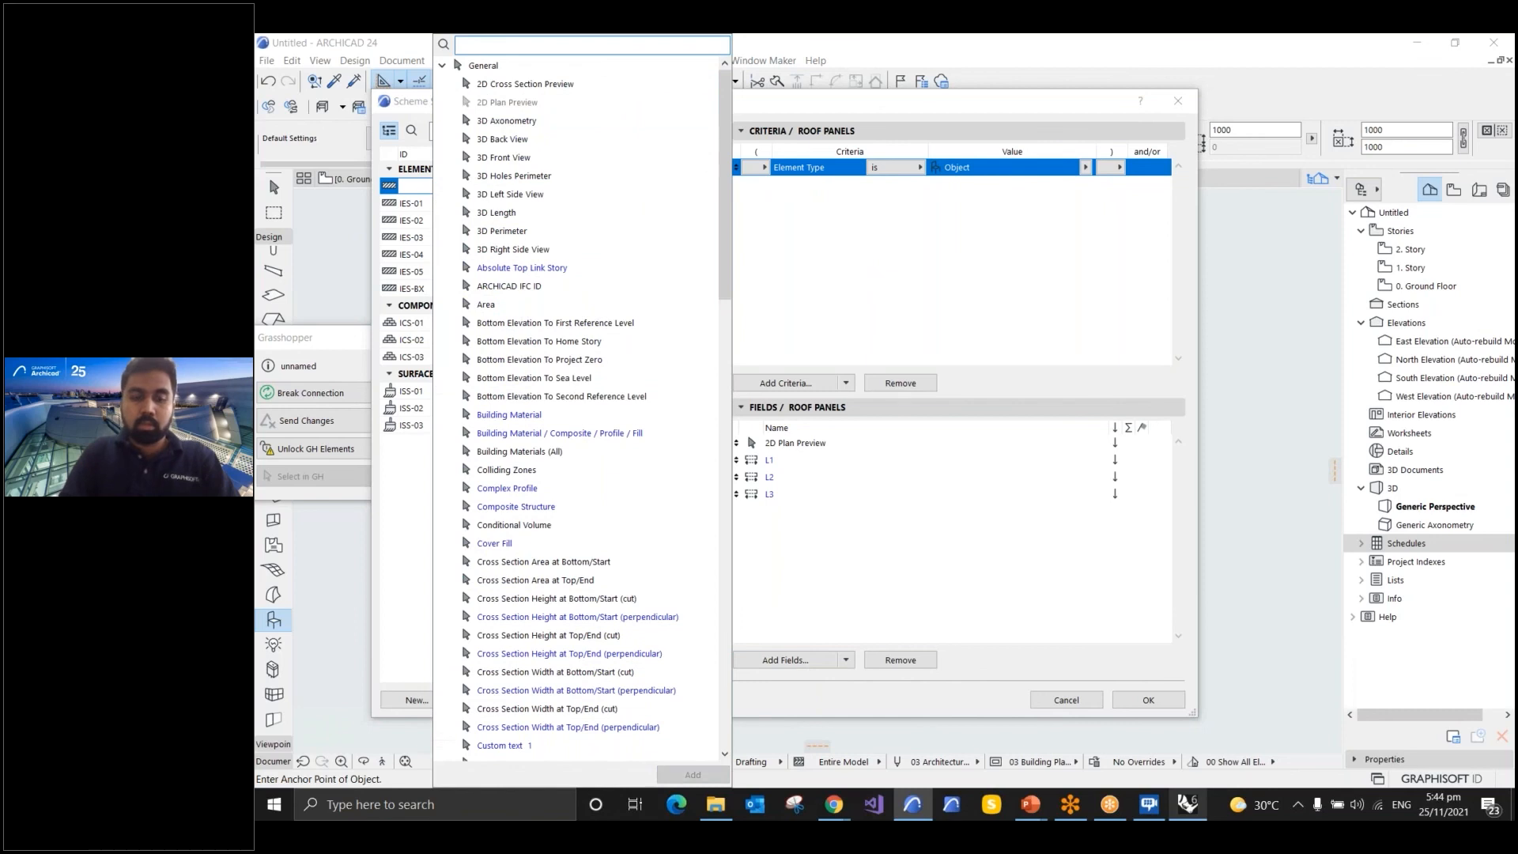
text(Quan)
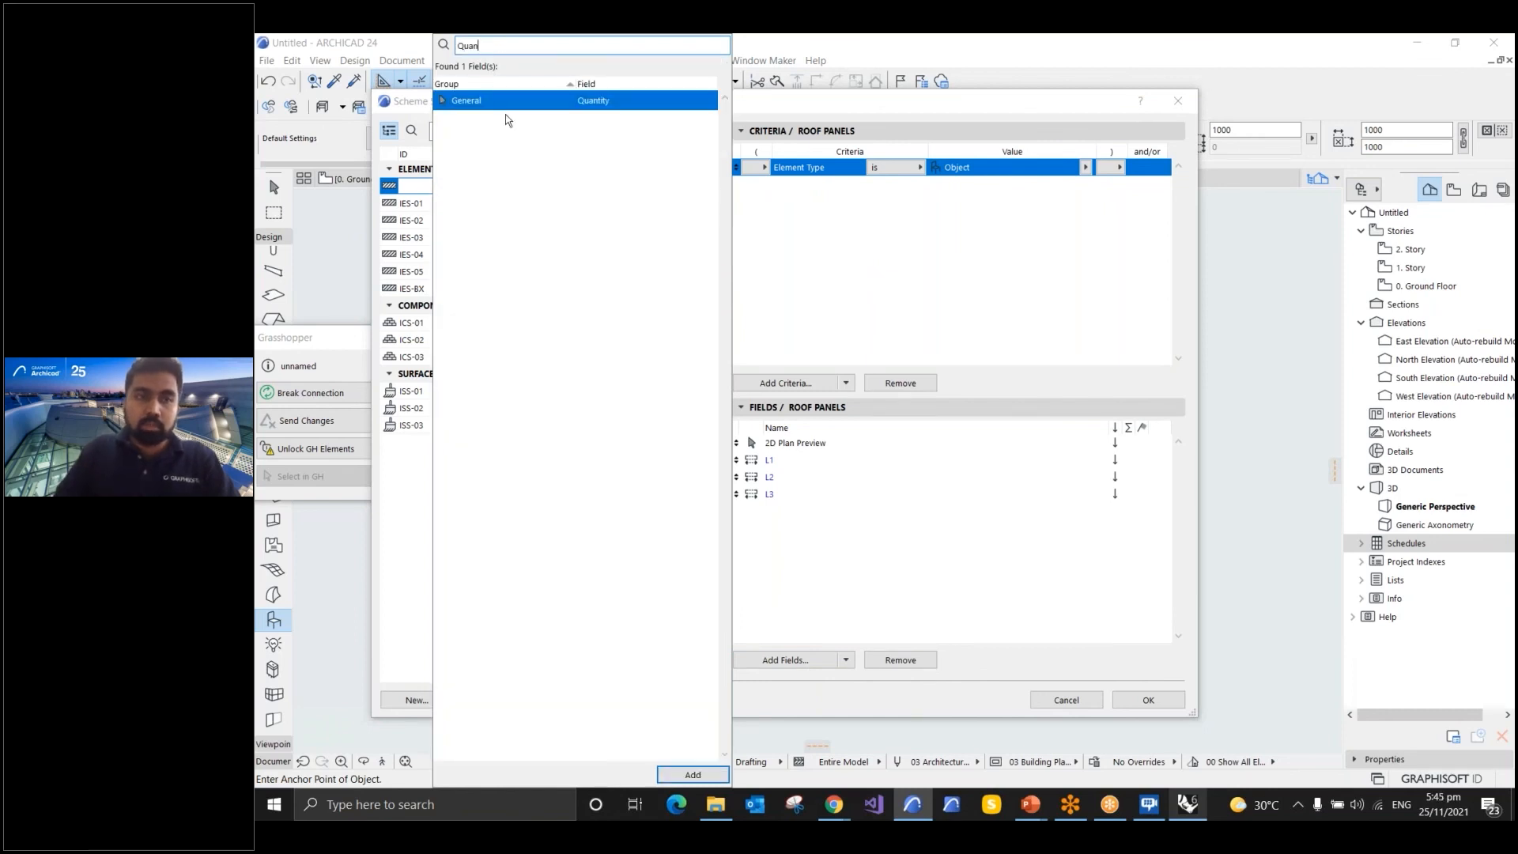
double_click(499, 101)
click(856, 559)
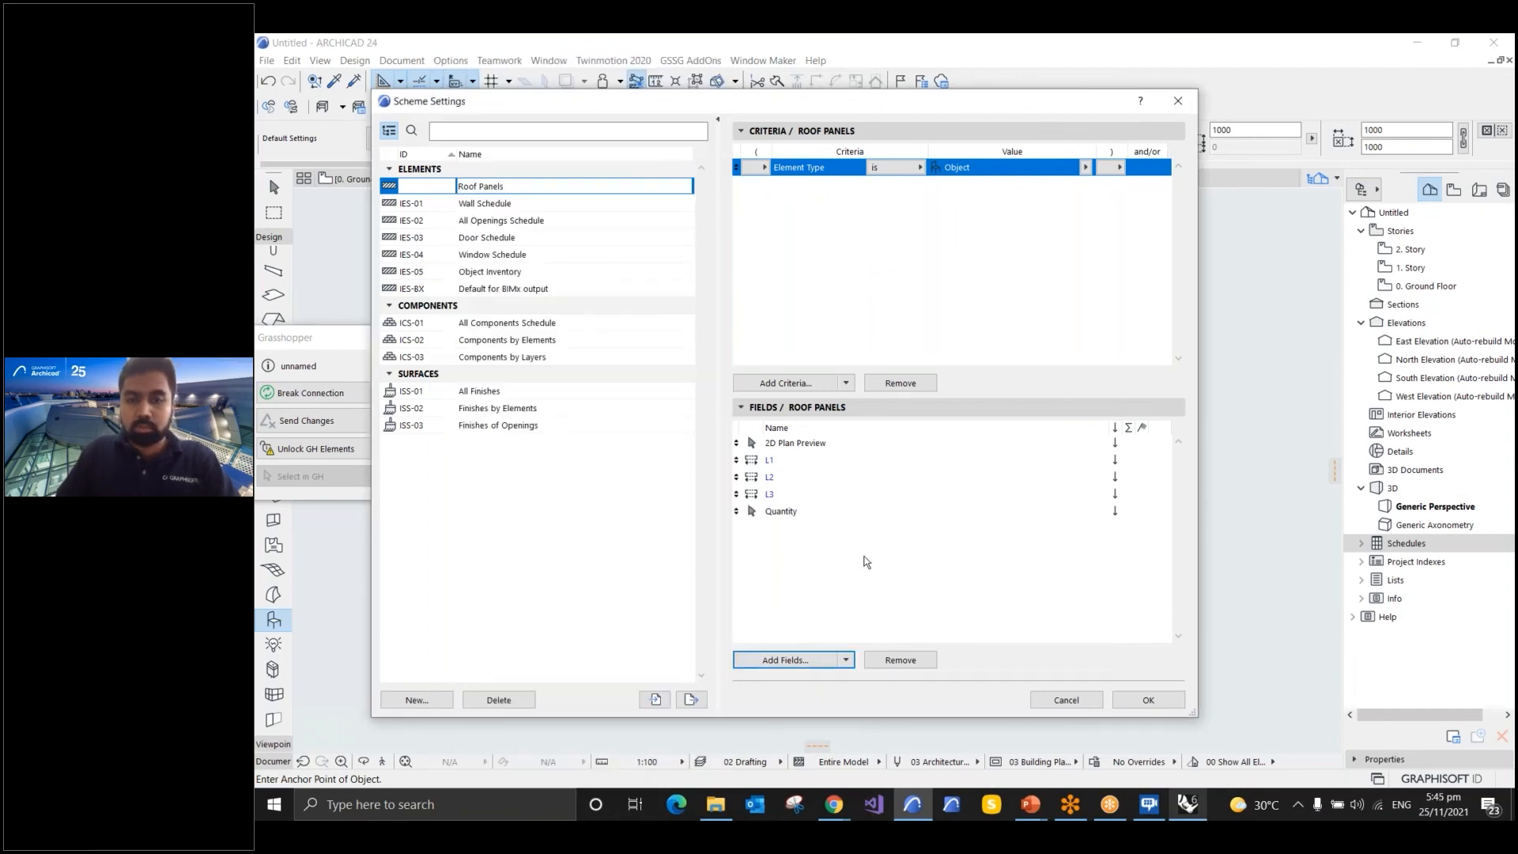
click(1159, 706)
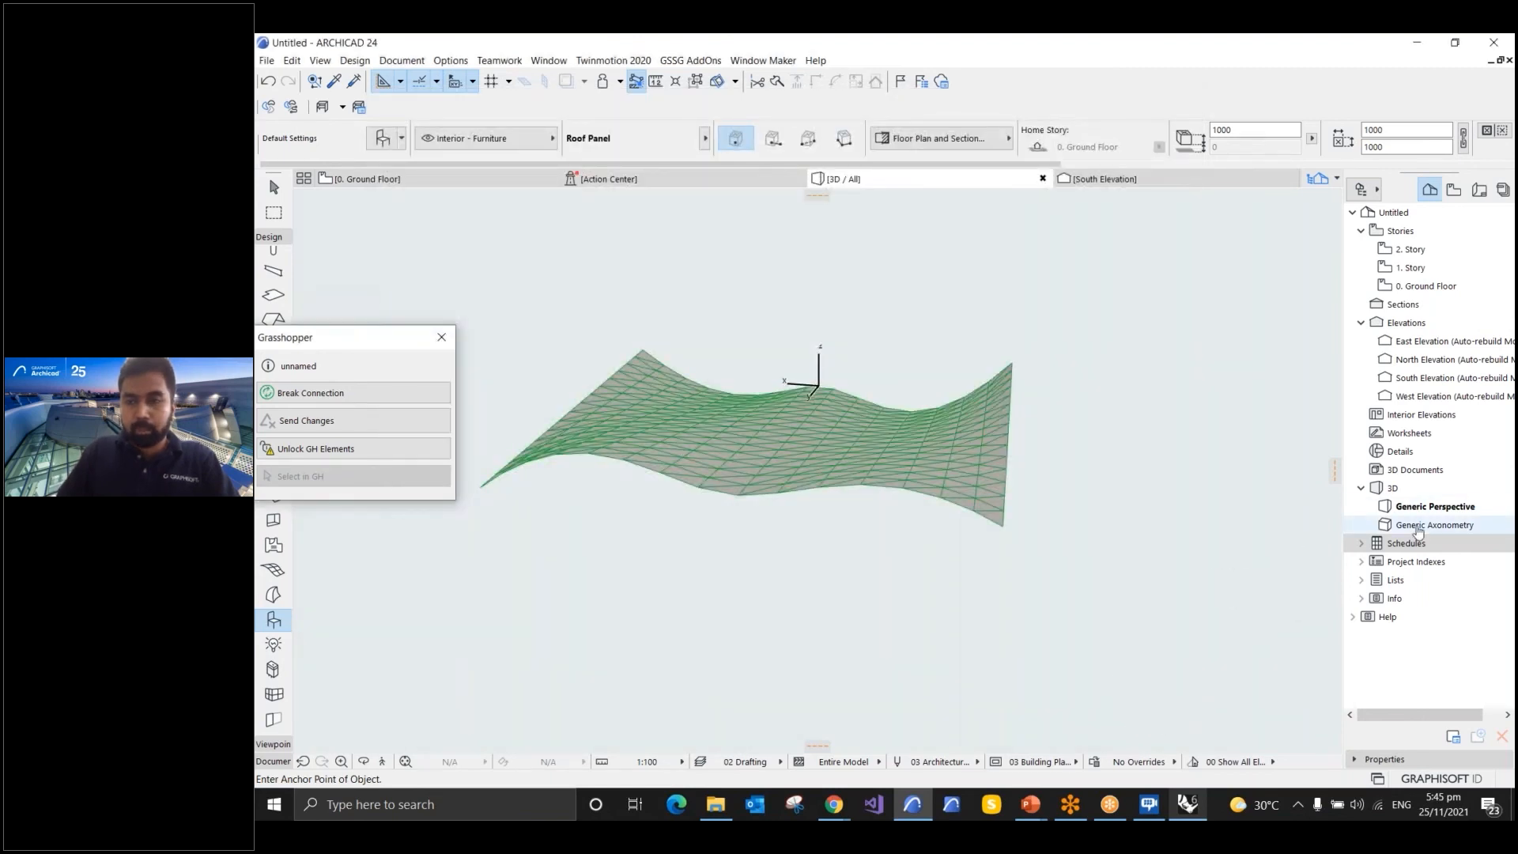
Open the Roof Panels element schedule and adjust its row heights and column widths so the headings and panel previews fit
click(1361, 543)
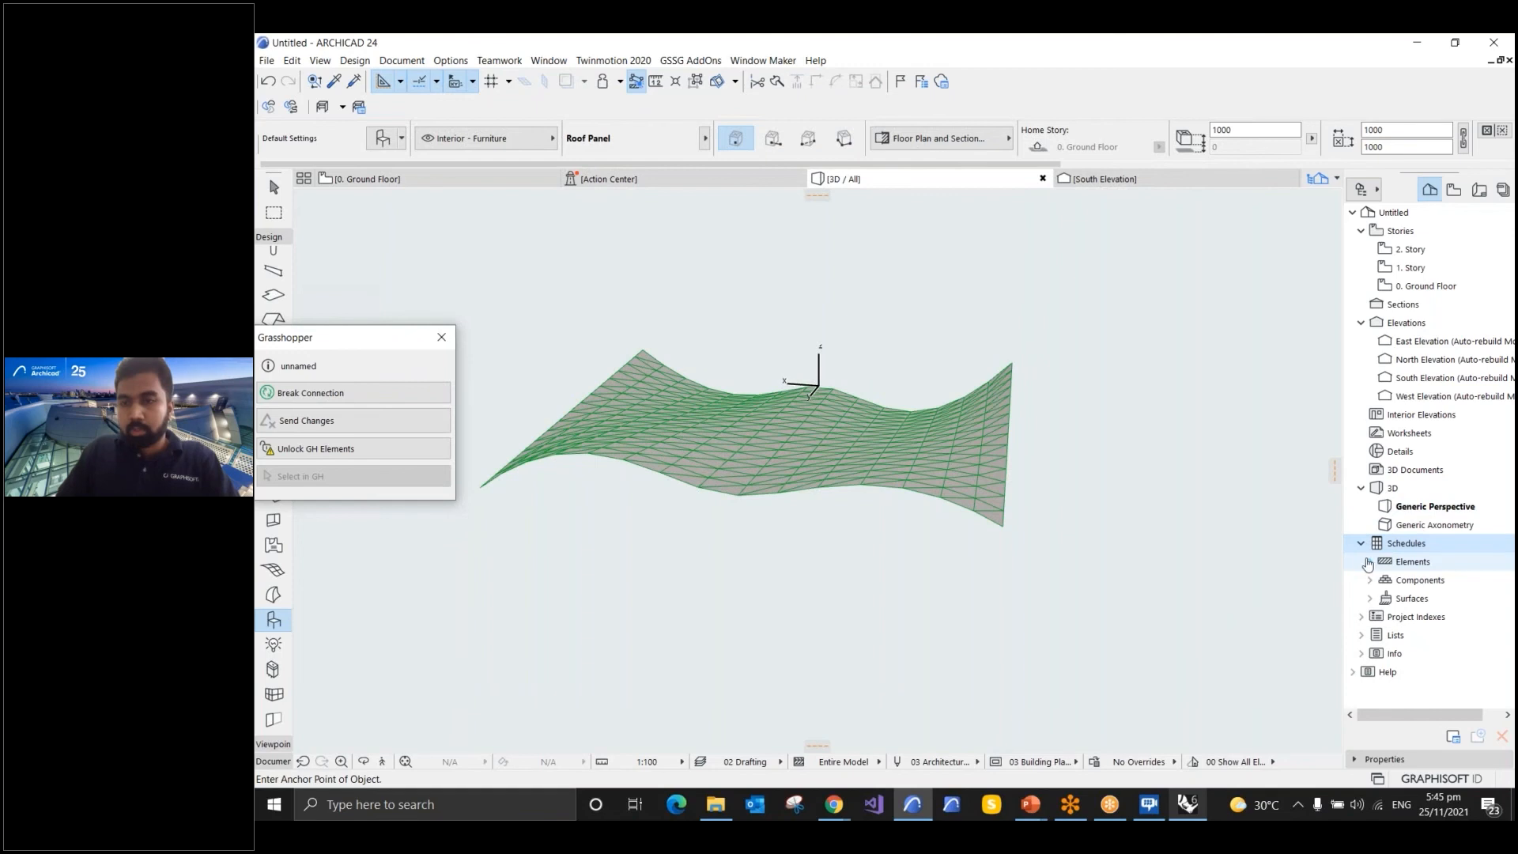
click(1369, 561)
click(1415, 692)
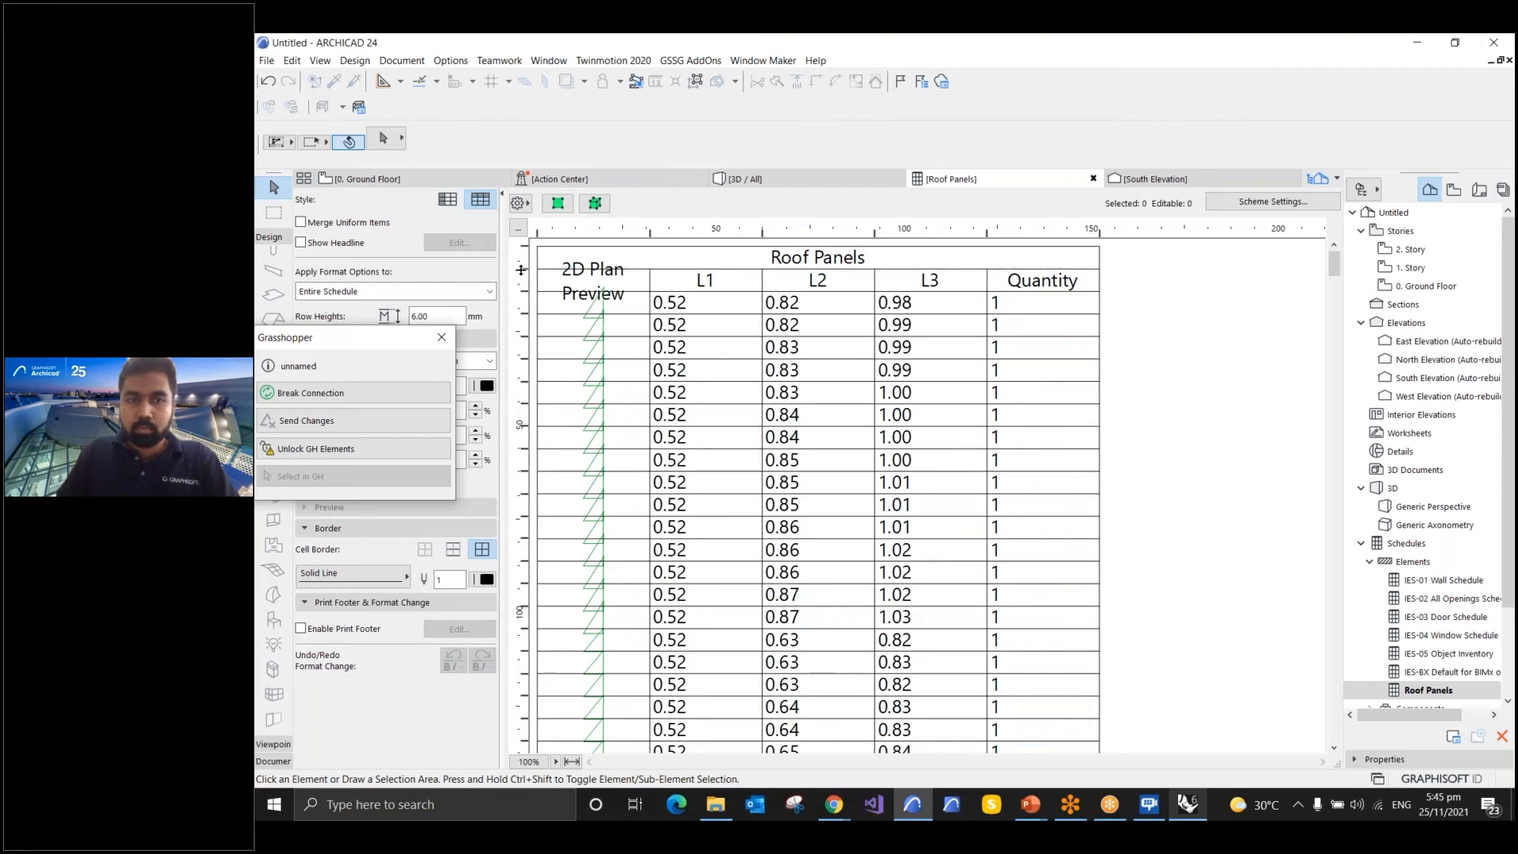
drag(521, 270, 526, 275)
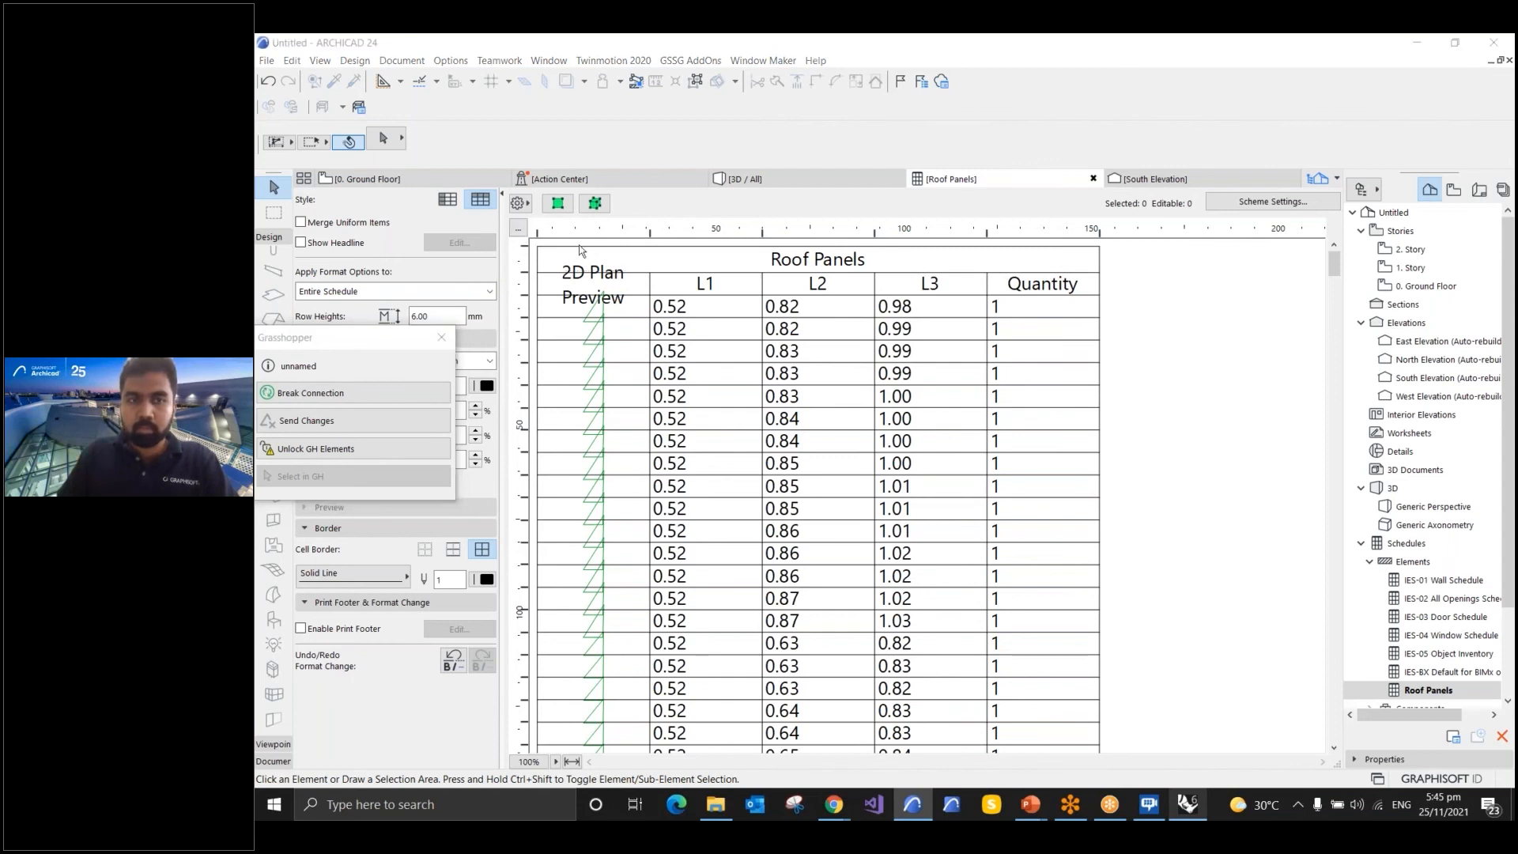
click(1163, 438)
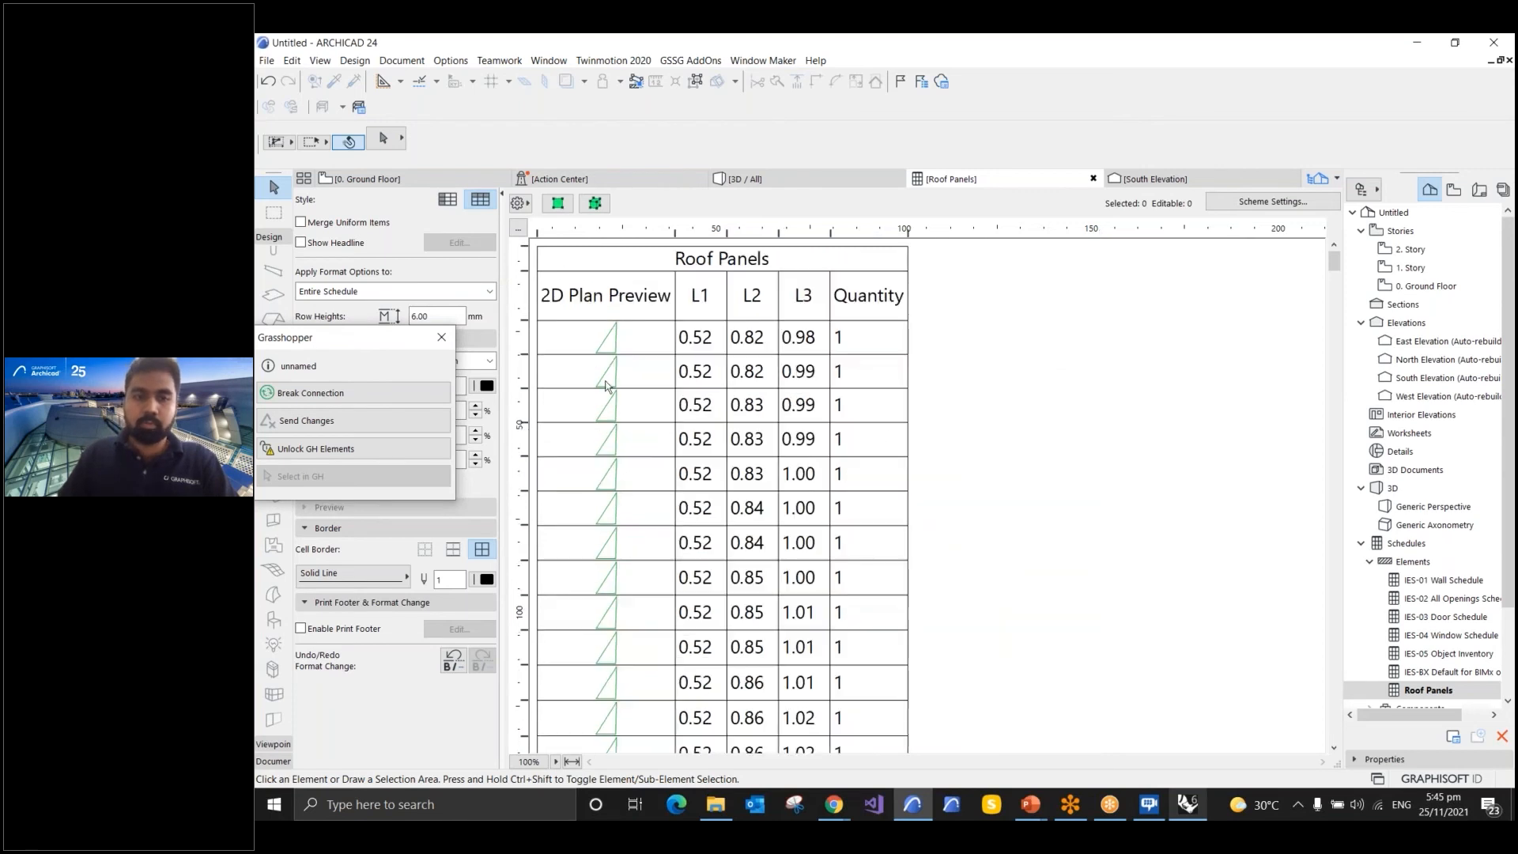
Turn on the sum for the Quantity field in the Roof Panels scheme and check the total at the end of the schedule
scroll(653, 458, down, 15)
scroll(653, 458, down, 20)
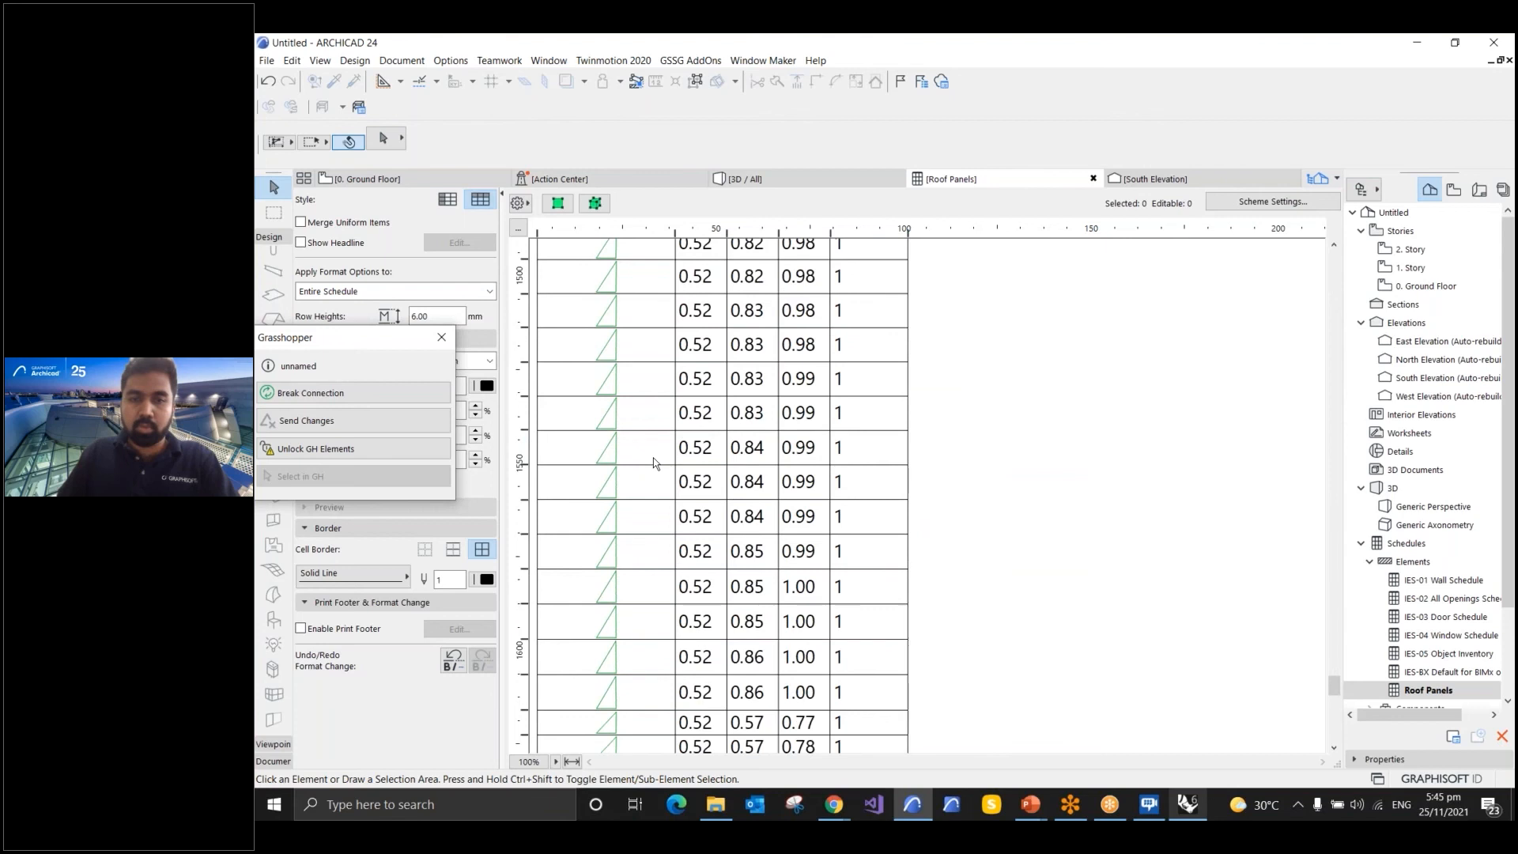
scroll(653, 458, down, 15)
scroll(653, 457, down, 20)
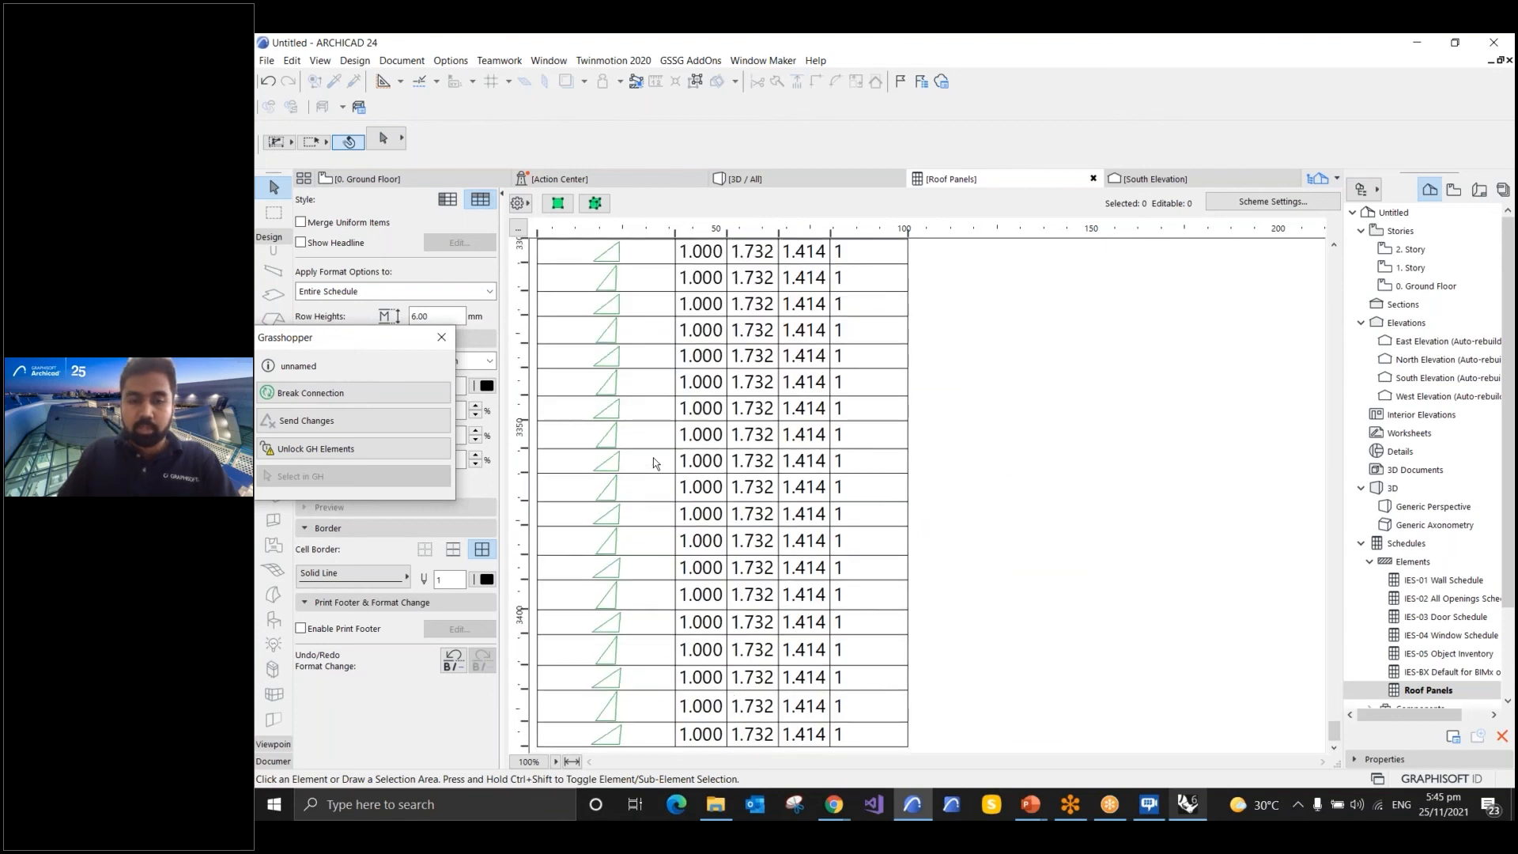
click(1238, 203)
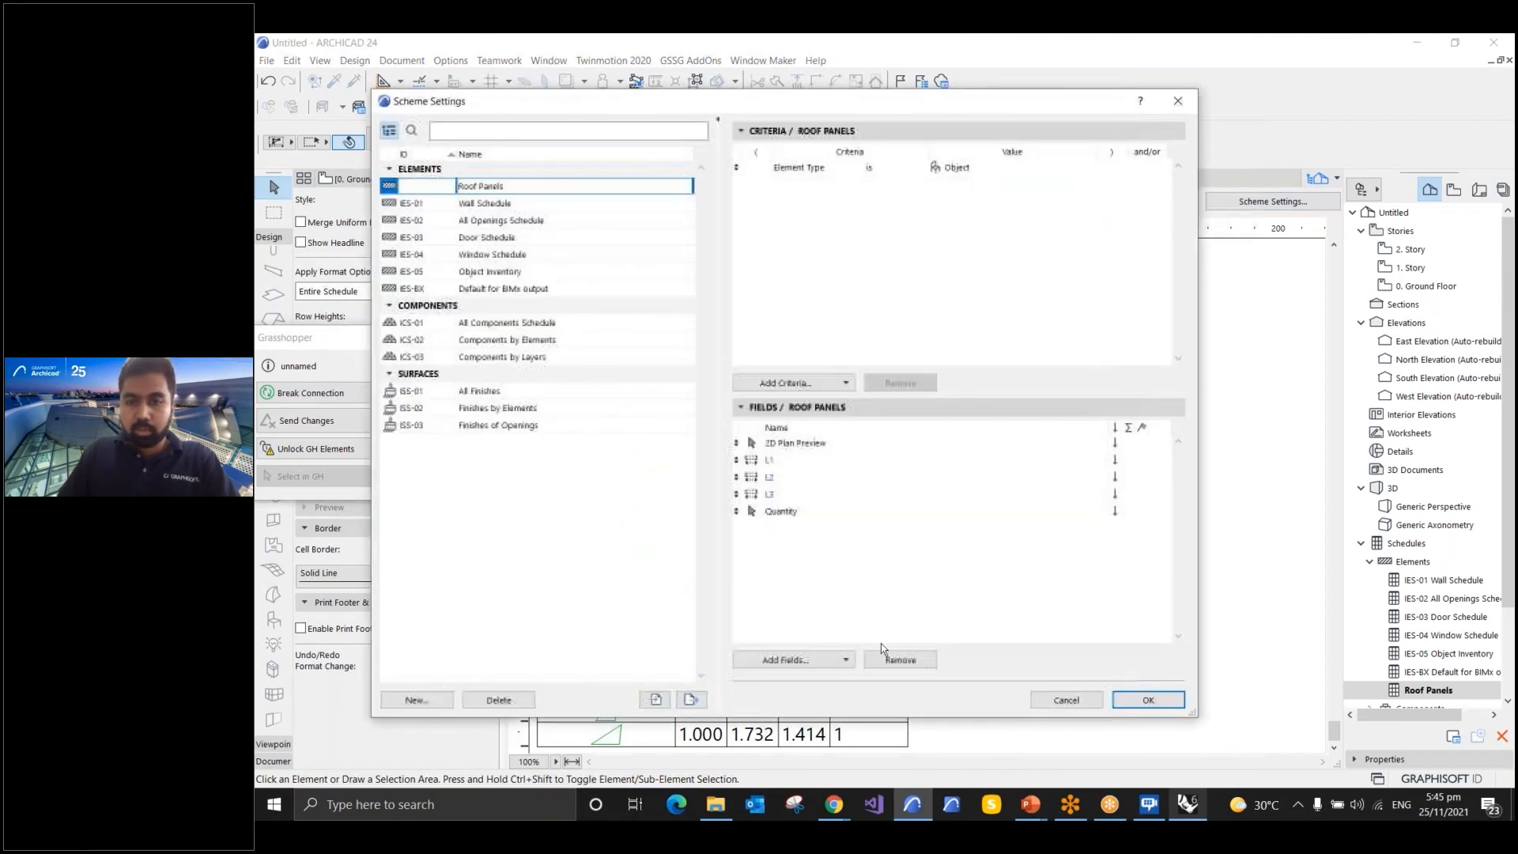
click(1129, 510)
click(1148, 700)
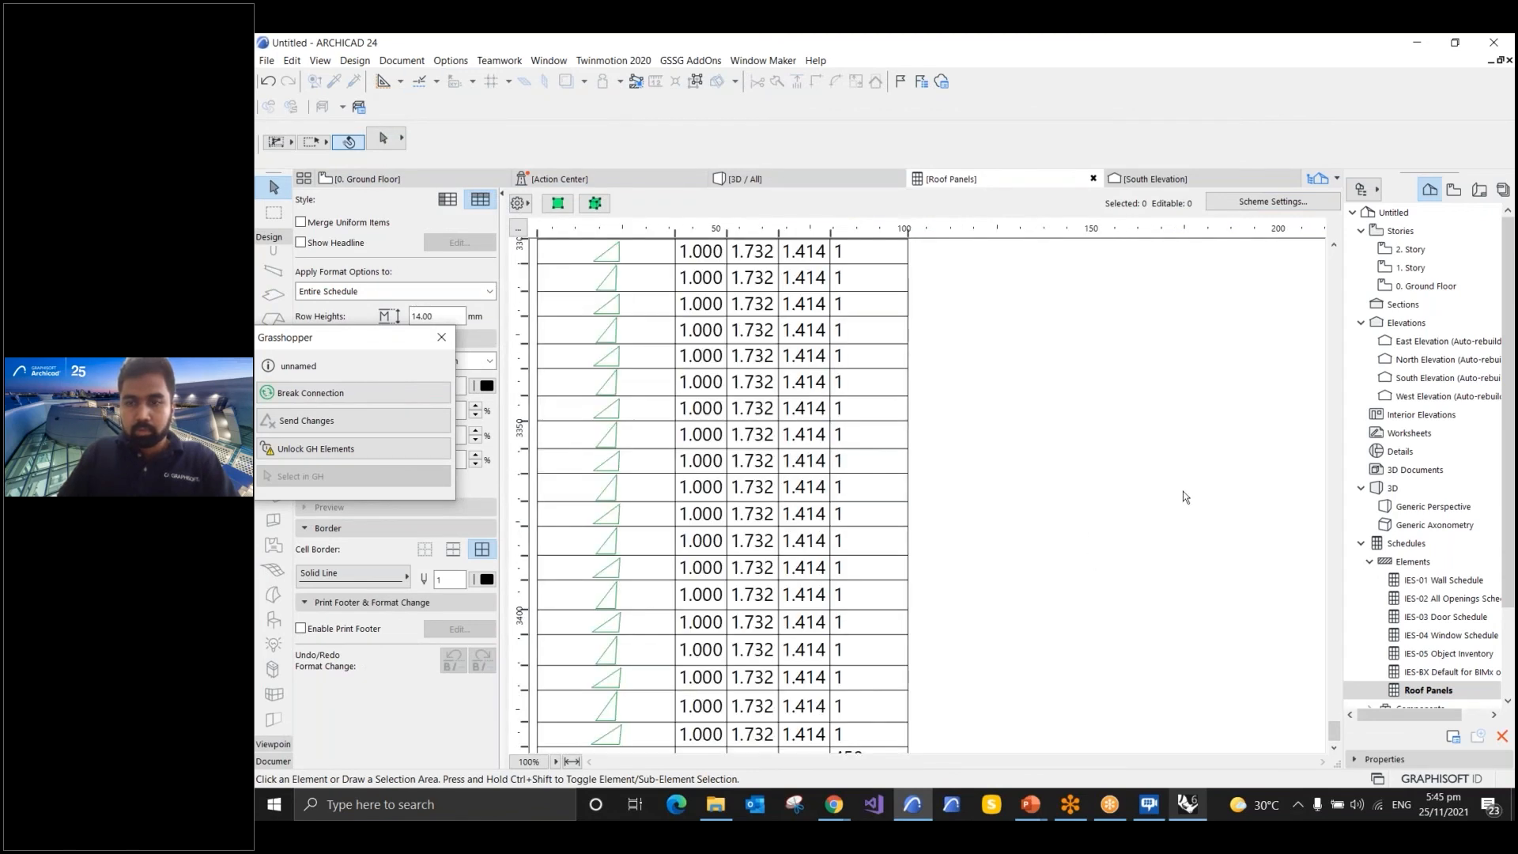
click(854, 745)
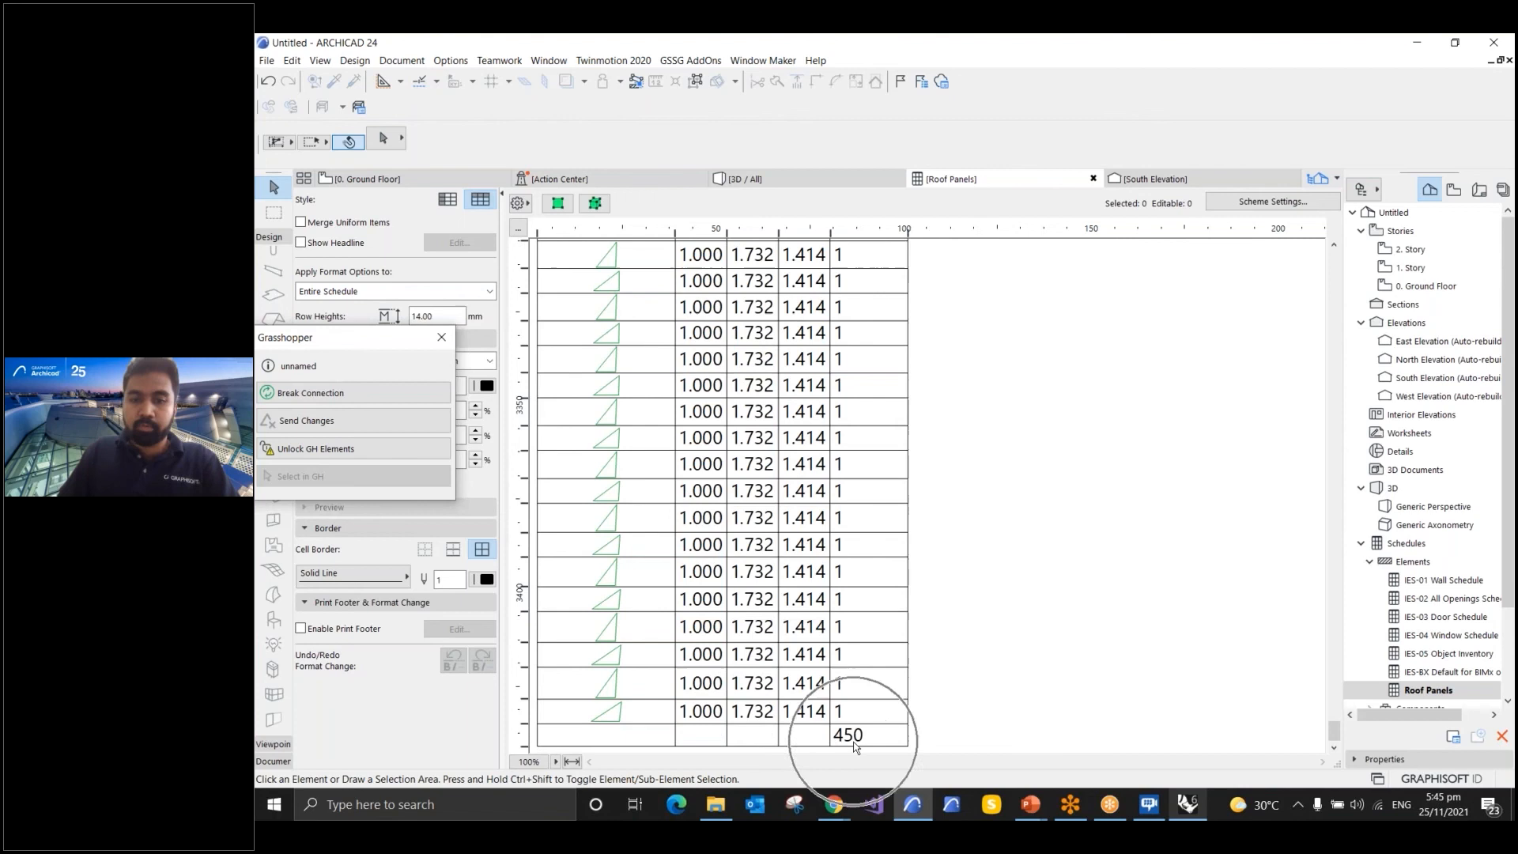
click(855, 745)
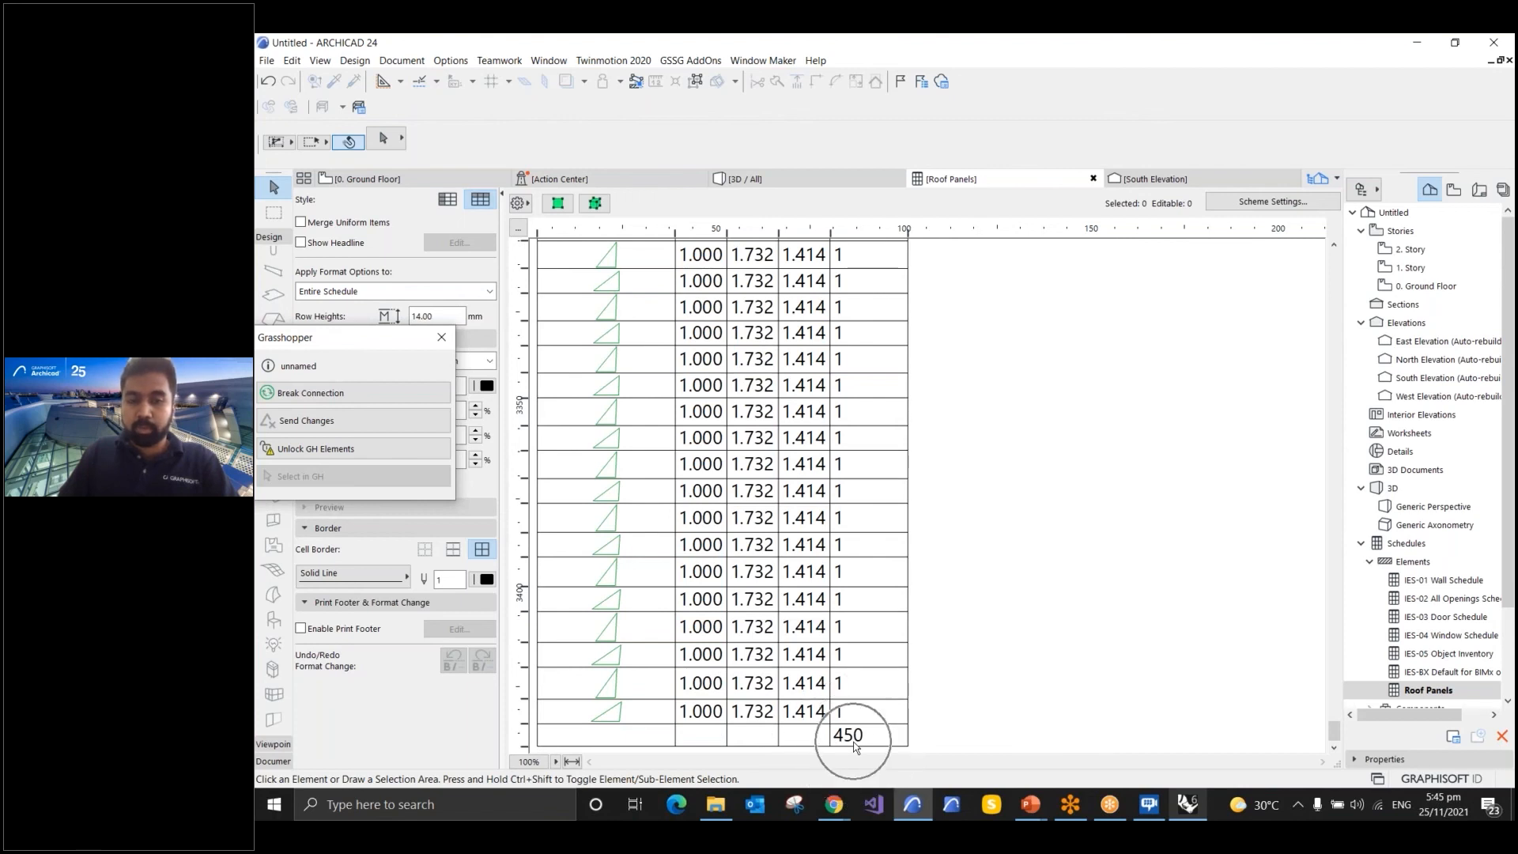
scroll(806, 506, up, 5)
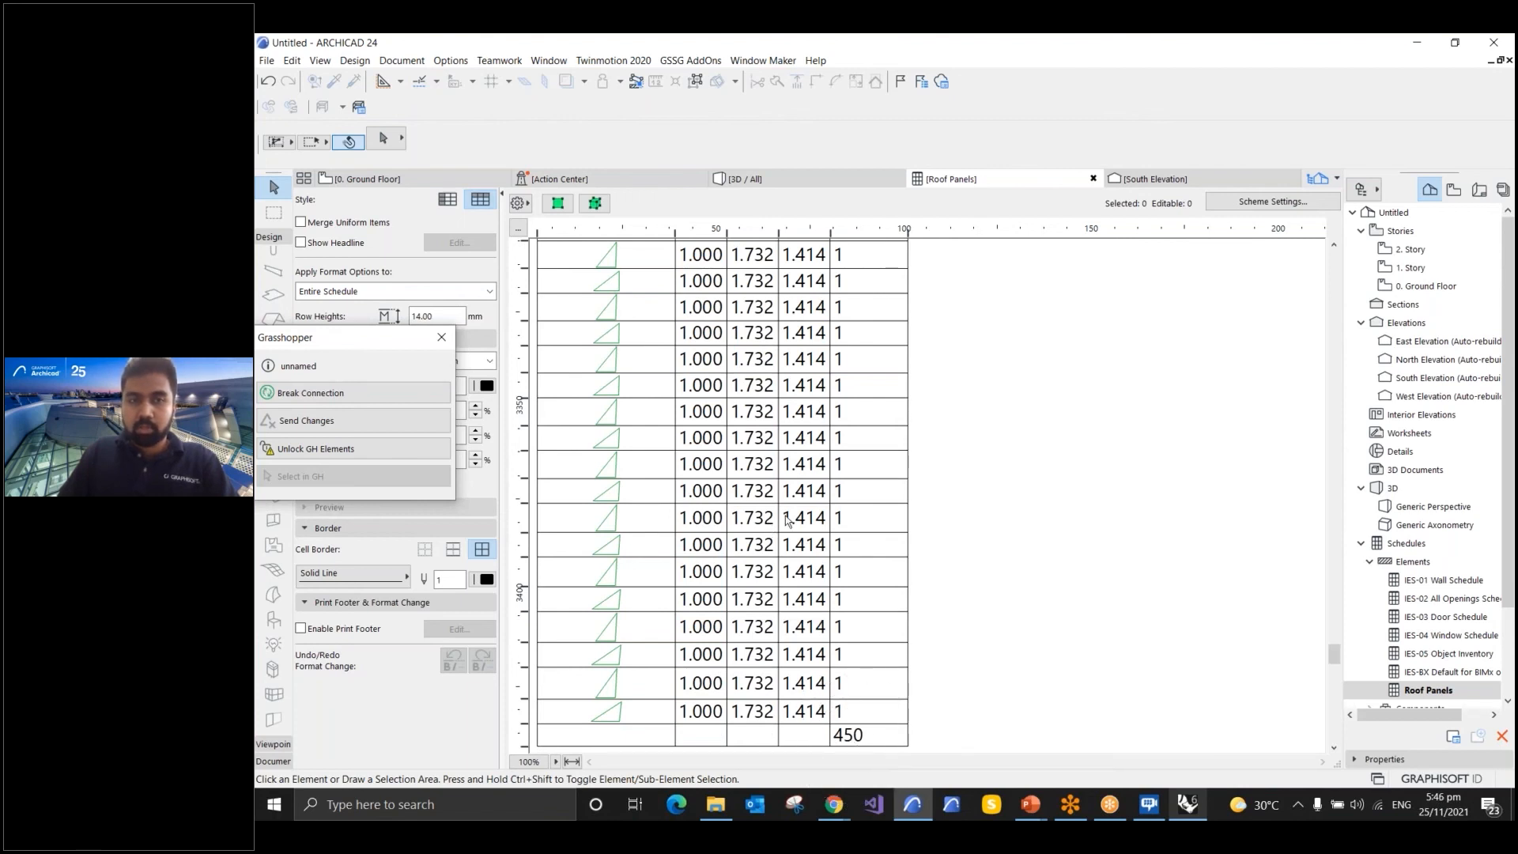
scroll(810, 491, up, 15)
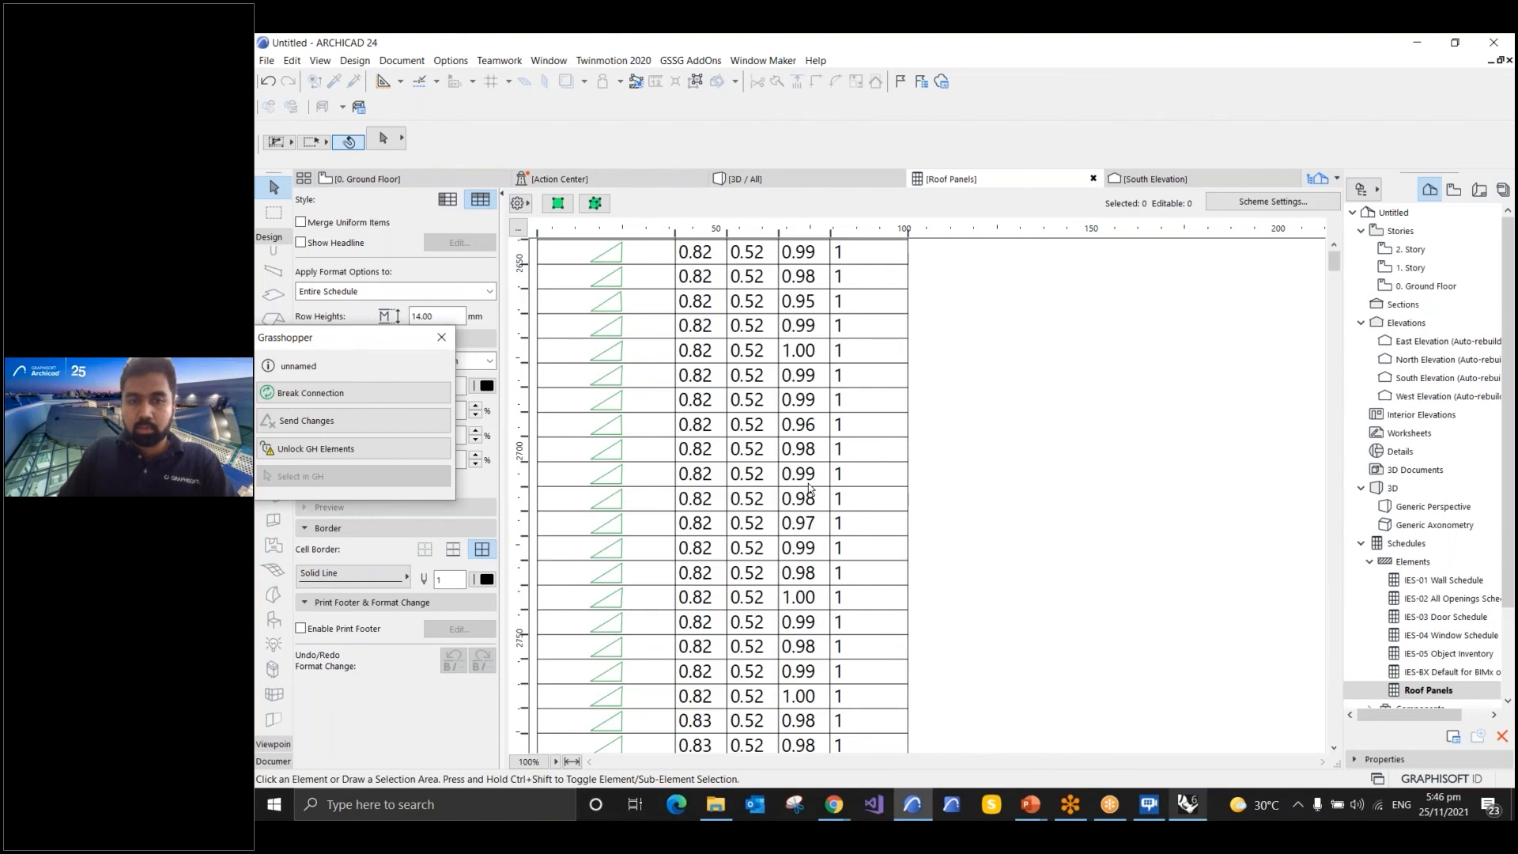
Open the Ground Floor plan and unlock the Grasshopper elements, moving the connection palette clear of the tools
click(429, 176)
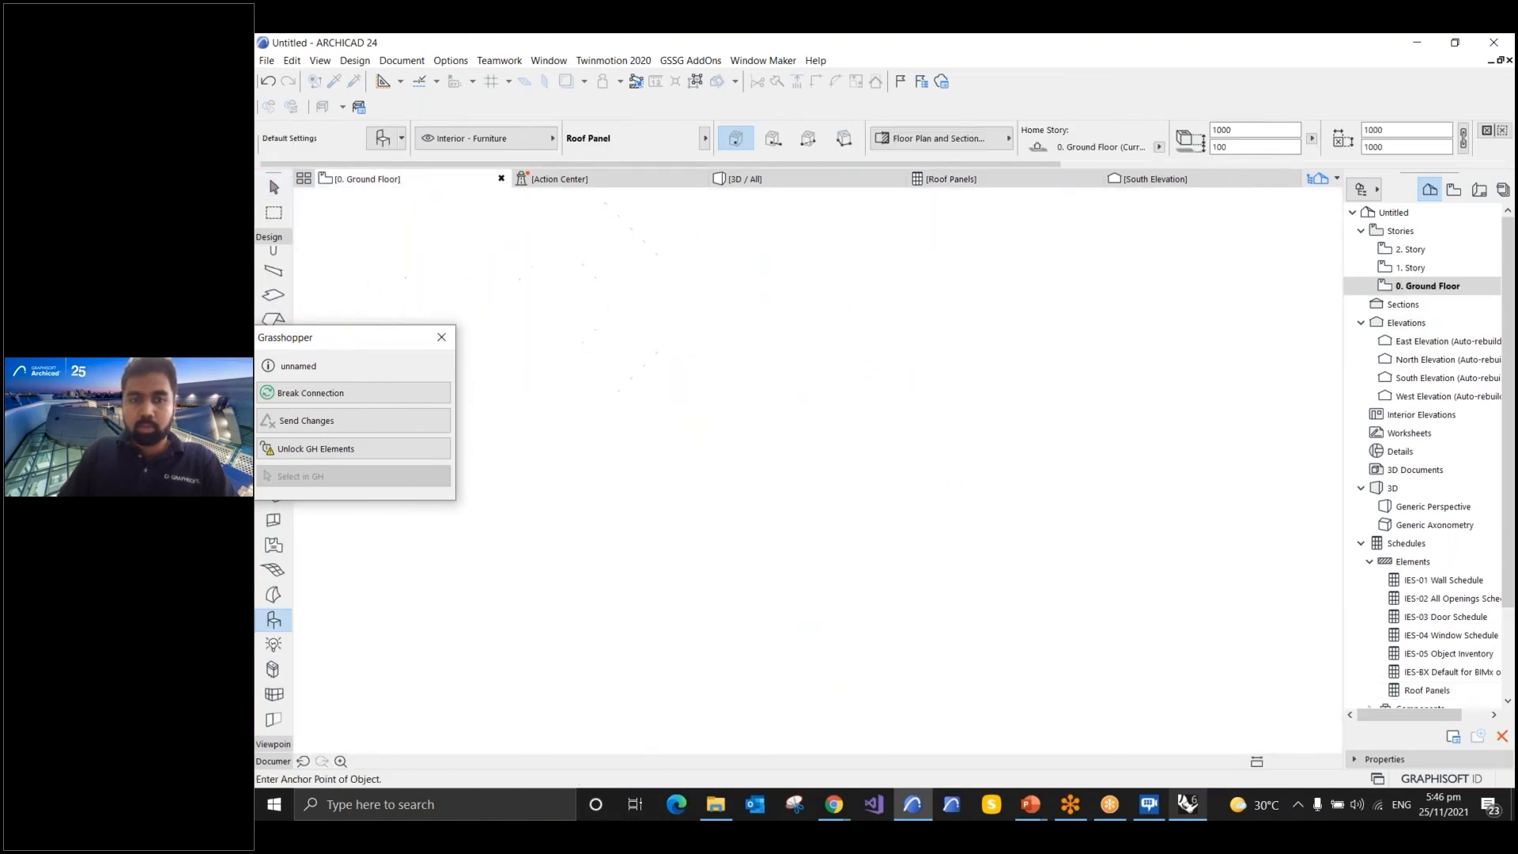
scroll(1142, 518, down, 4)
scroll(792, 437, up, 6)
scroll(811, 436, up, 6)
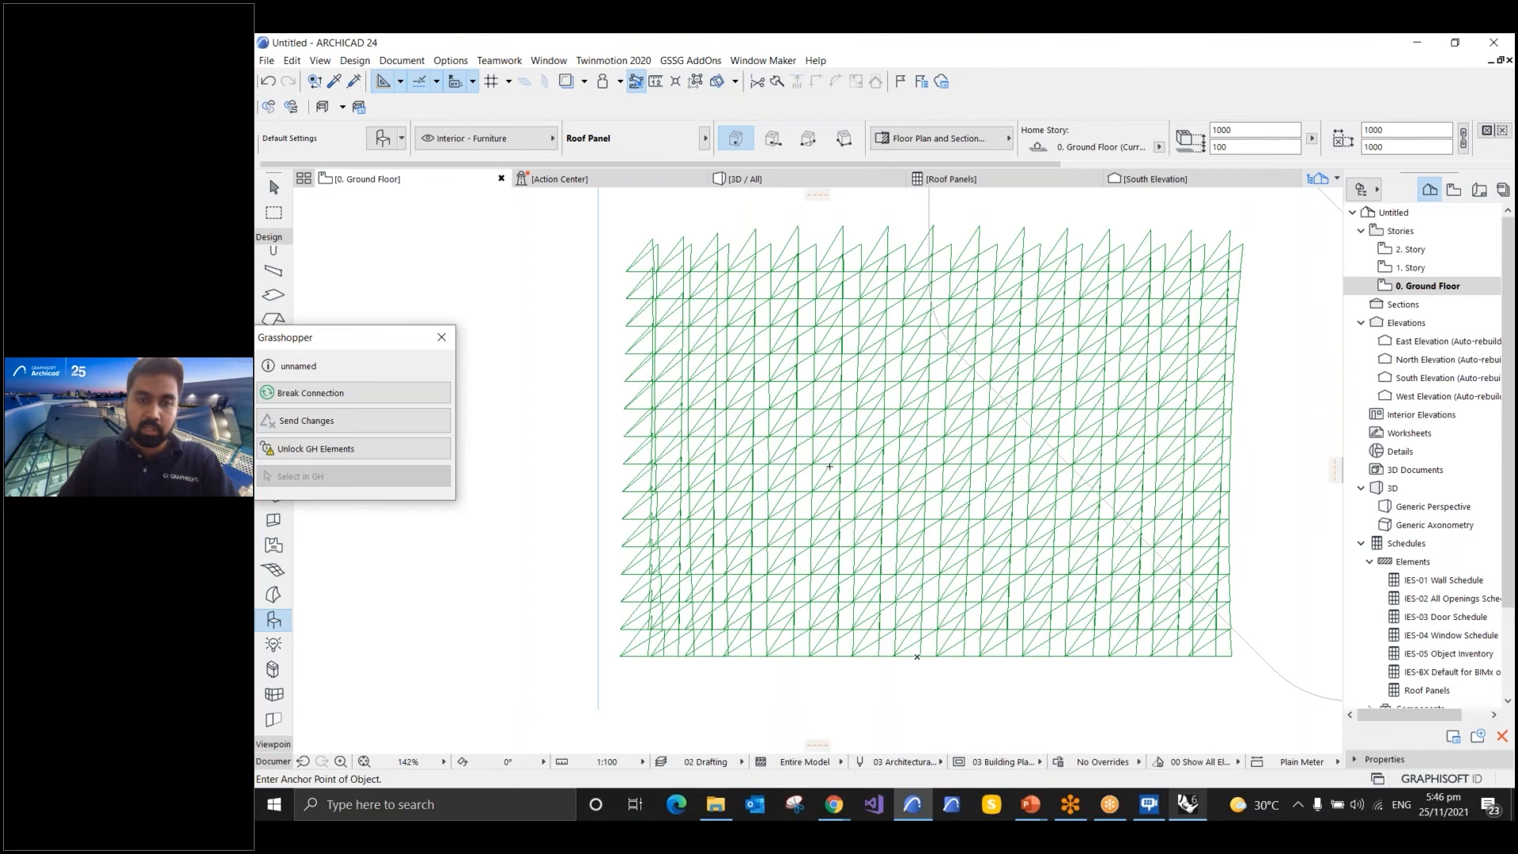
key(Escape)
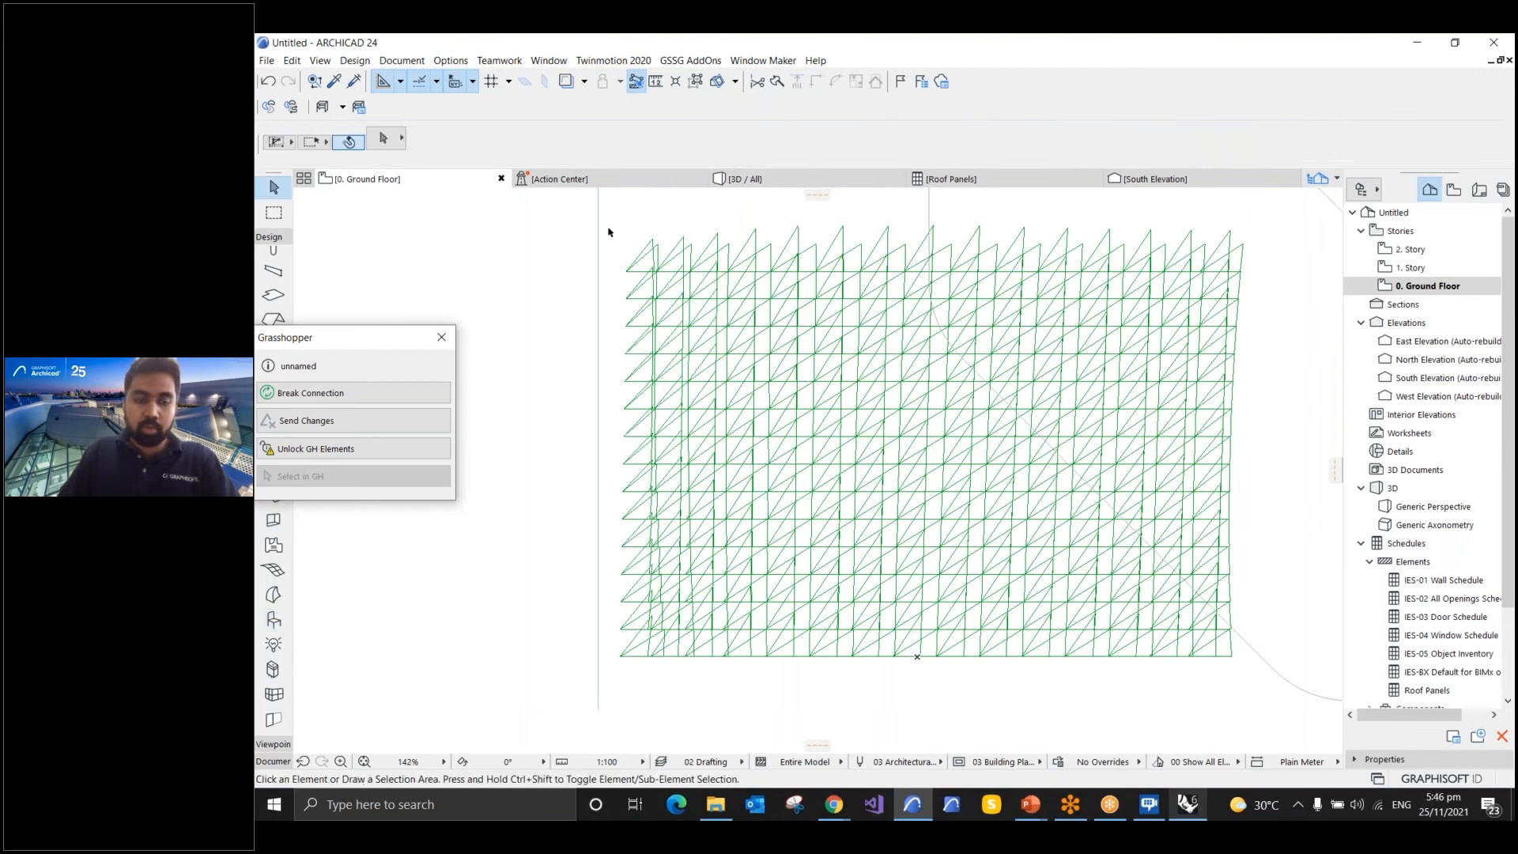
click(316, 449)
drag(294, 336, 374, 257)
Select all Roof Panel objects on the Ground Floor plan and change their settings so the plan shows the actual panel geometry
click(269, 624)
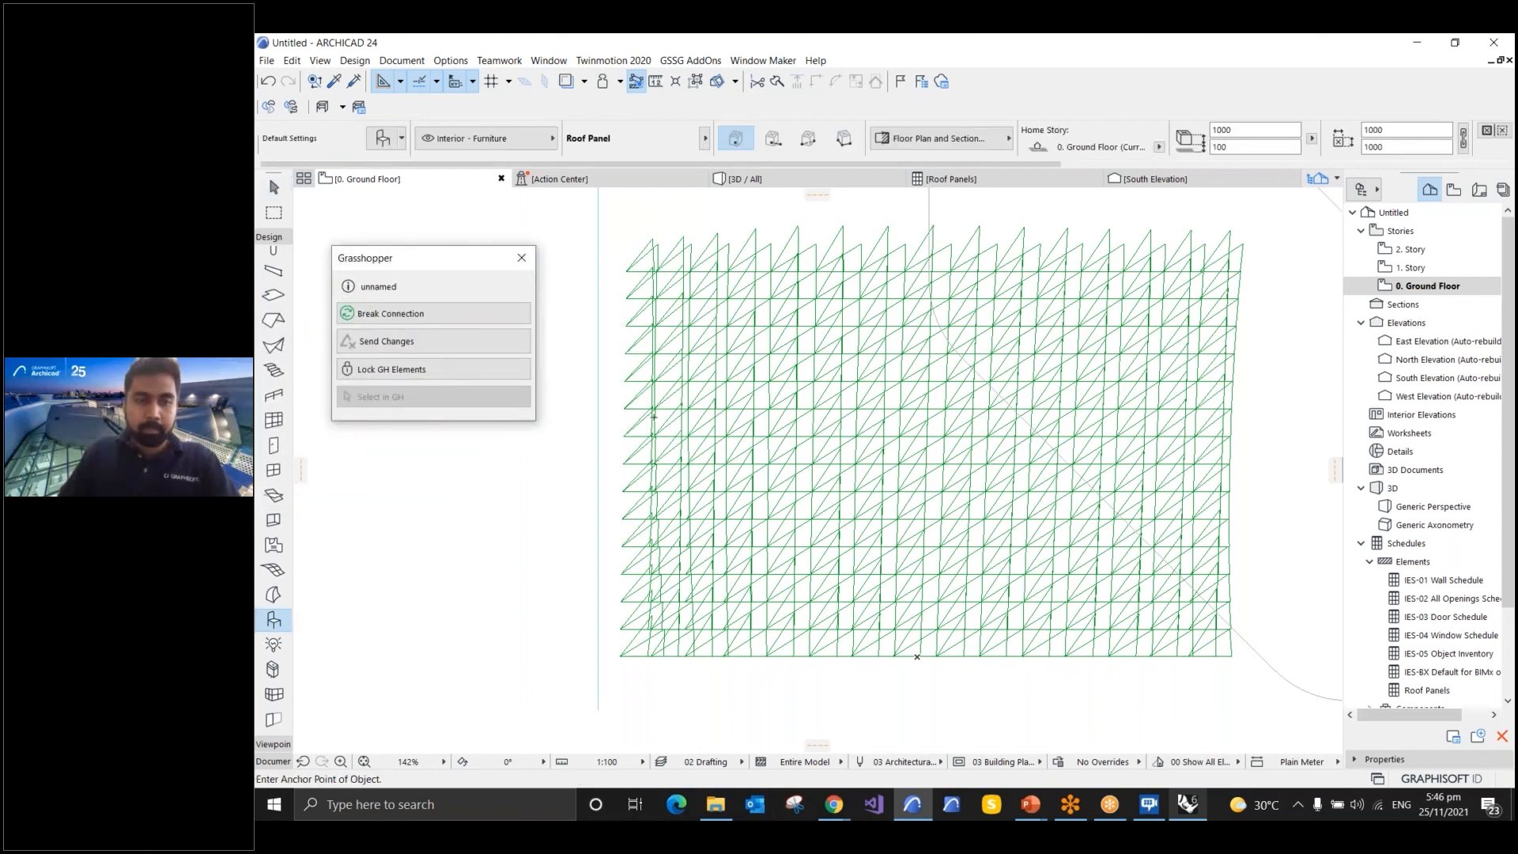
key(ctrl+a)
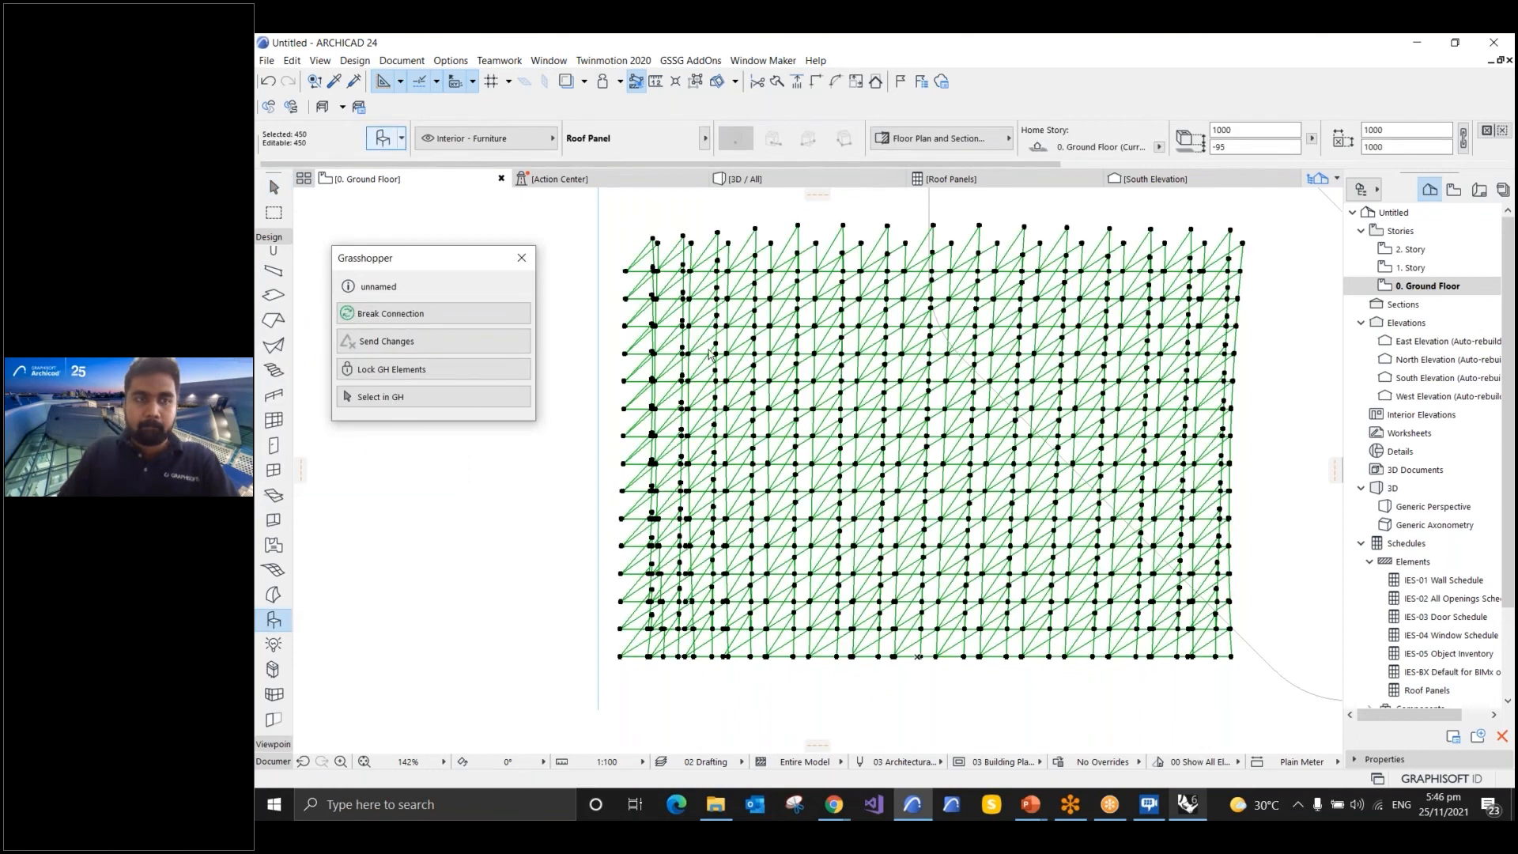
key(ctrl+t)
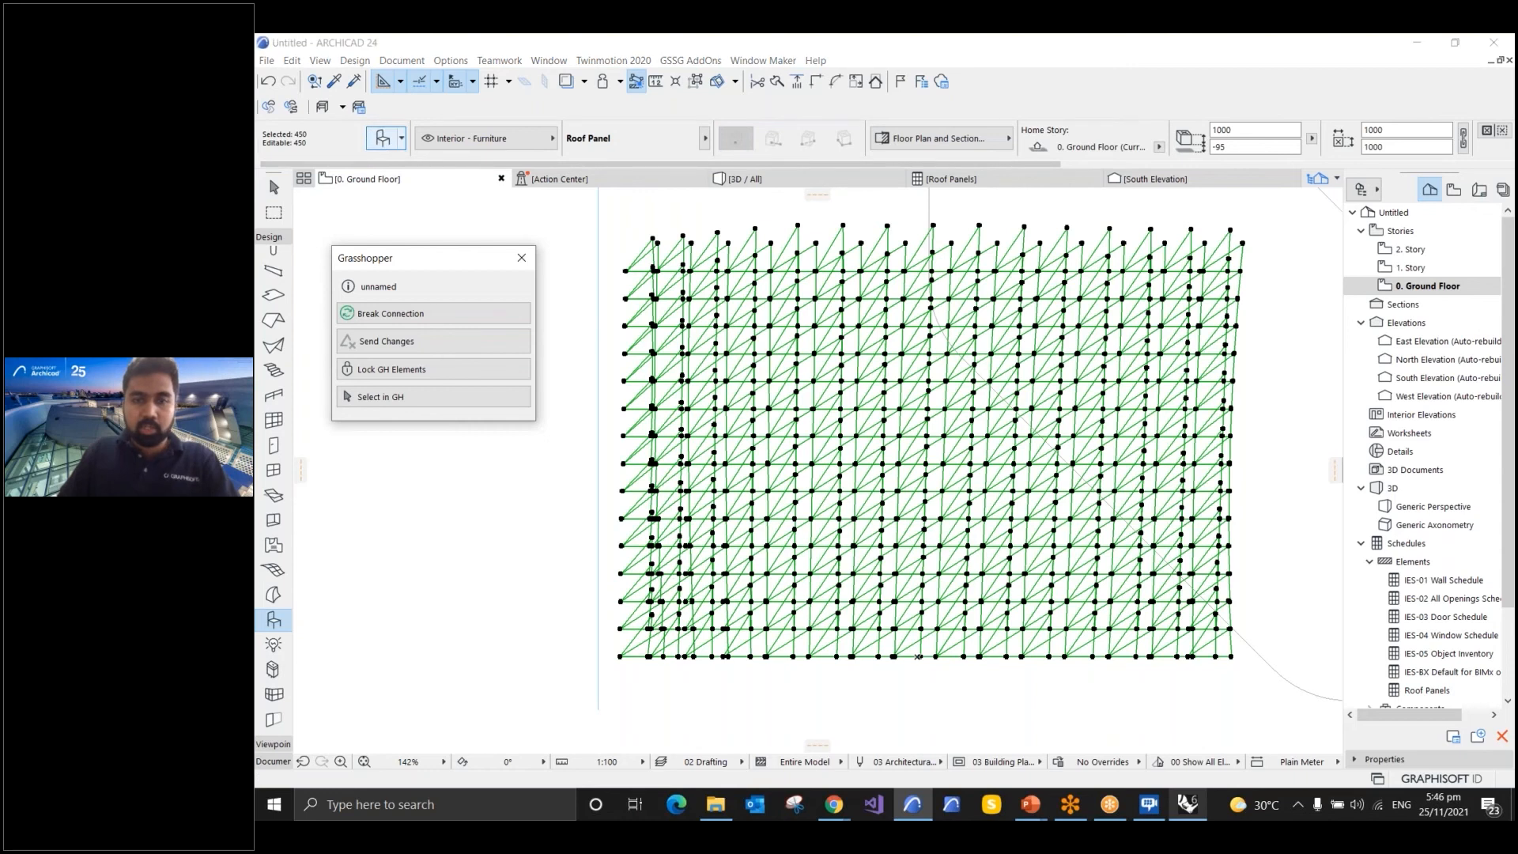
click(1189, 529)
click(1257, 765)
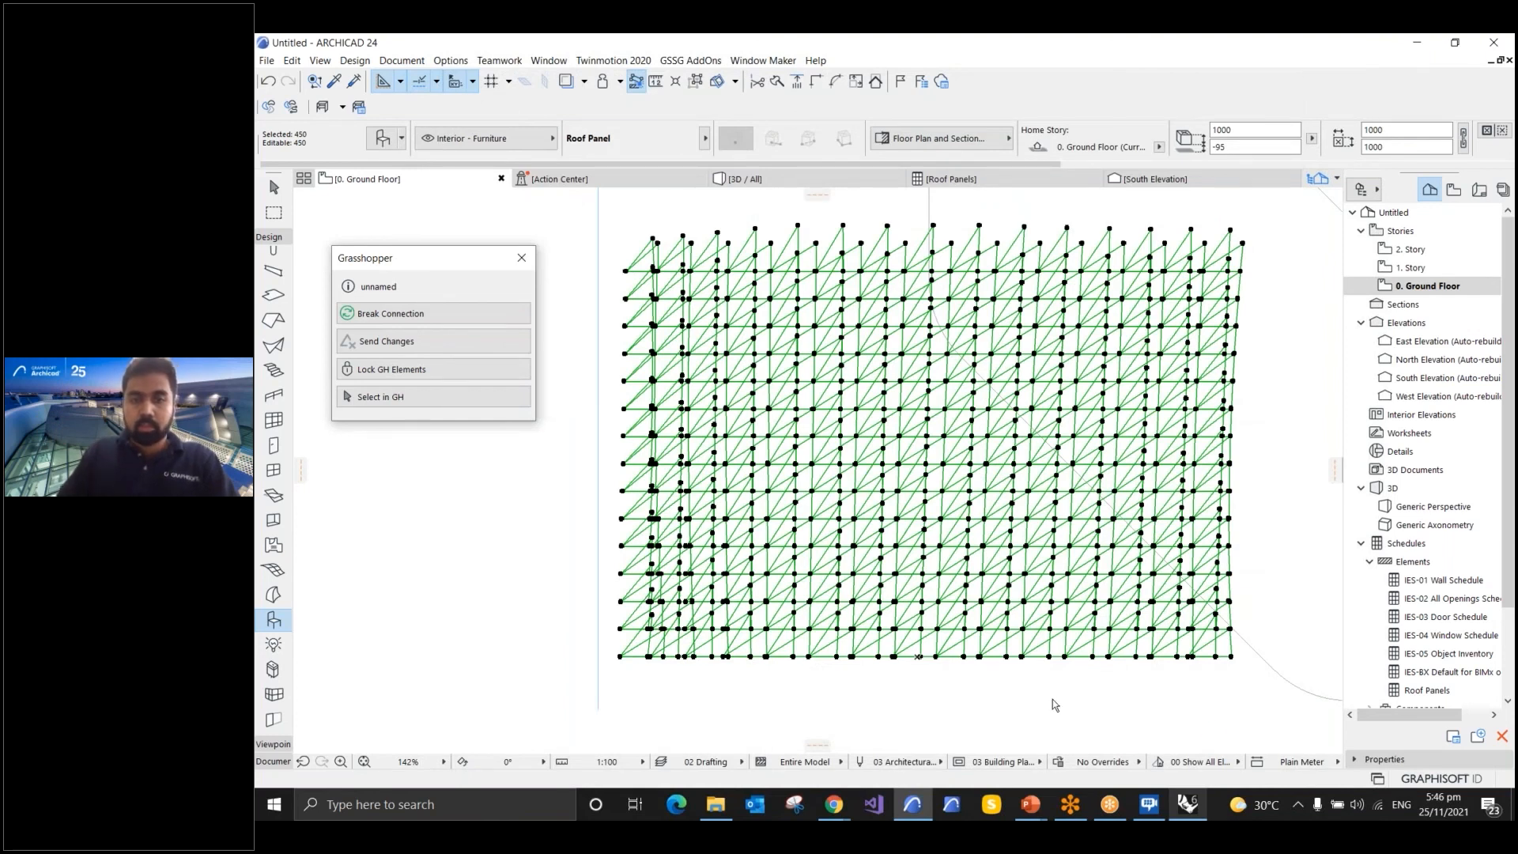
key(Escape)
scroll(729, 443, down, 3)
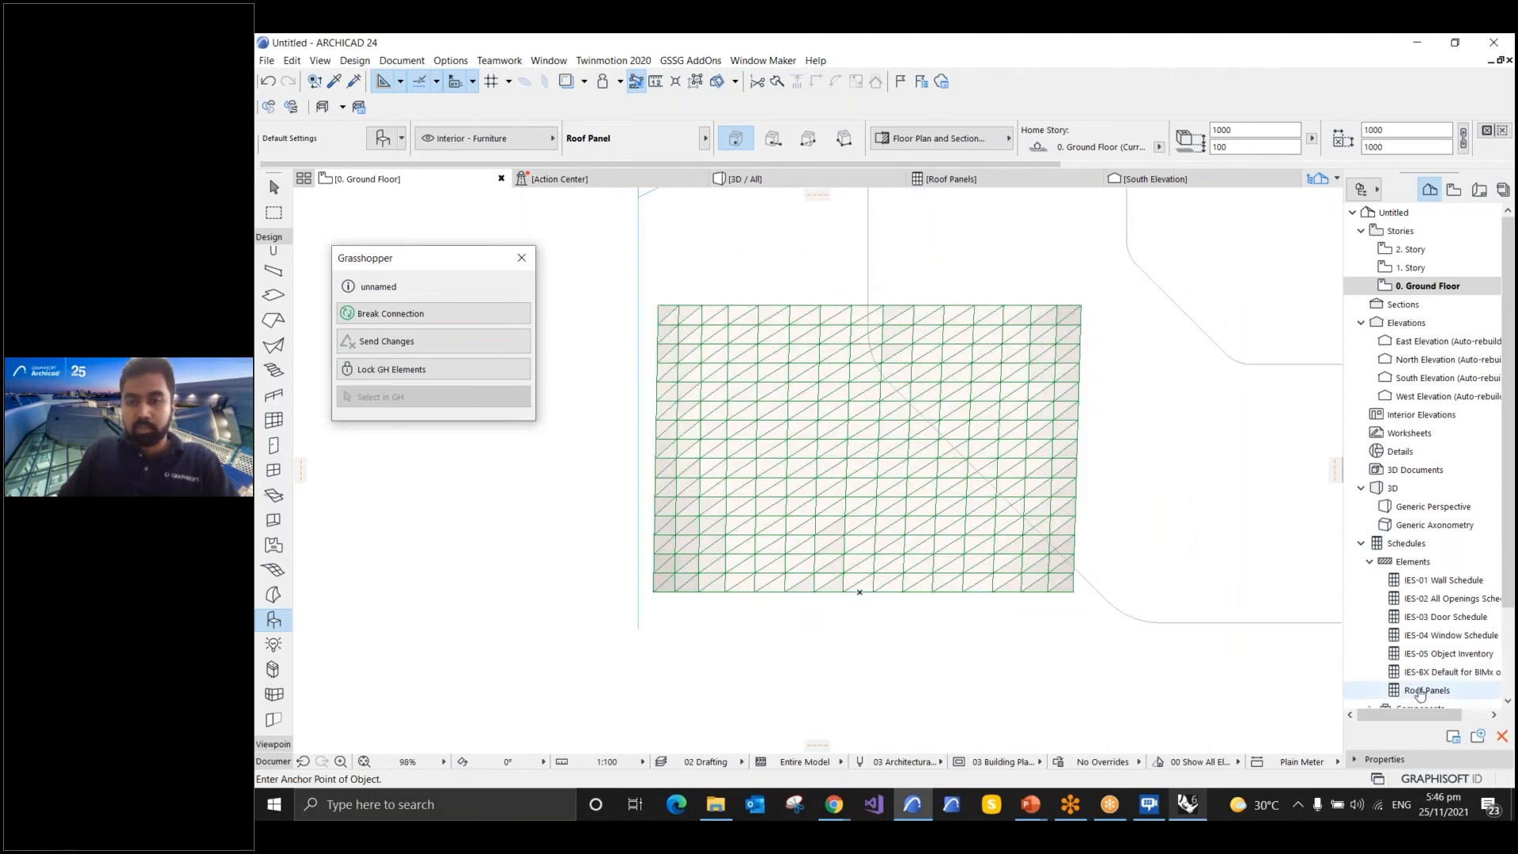
Reopen the Roof Panels schedule and review the panel previews in its rows
double_click(1421, 691)
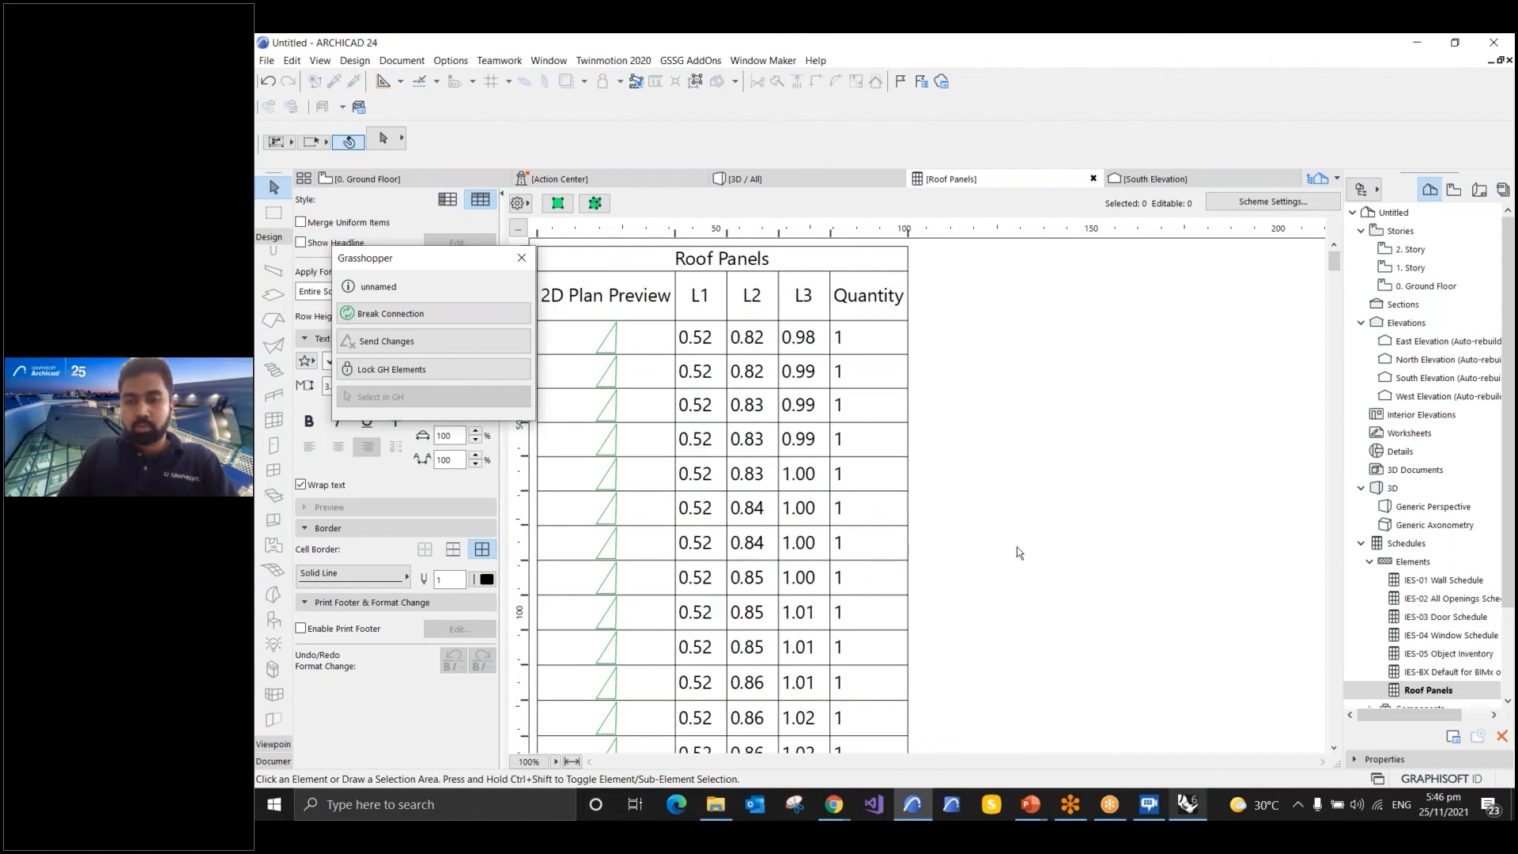
scroll(1002, 548, down, 5)
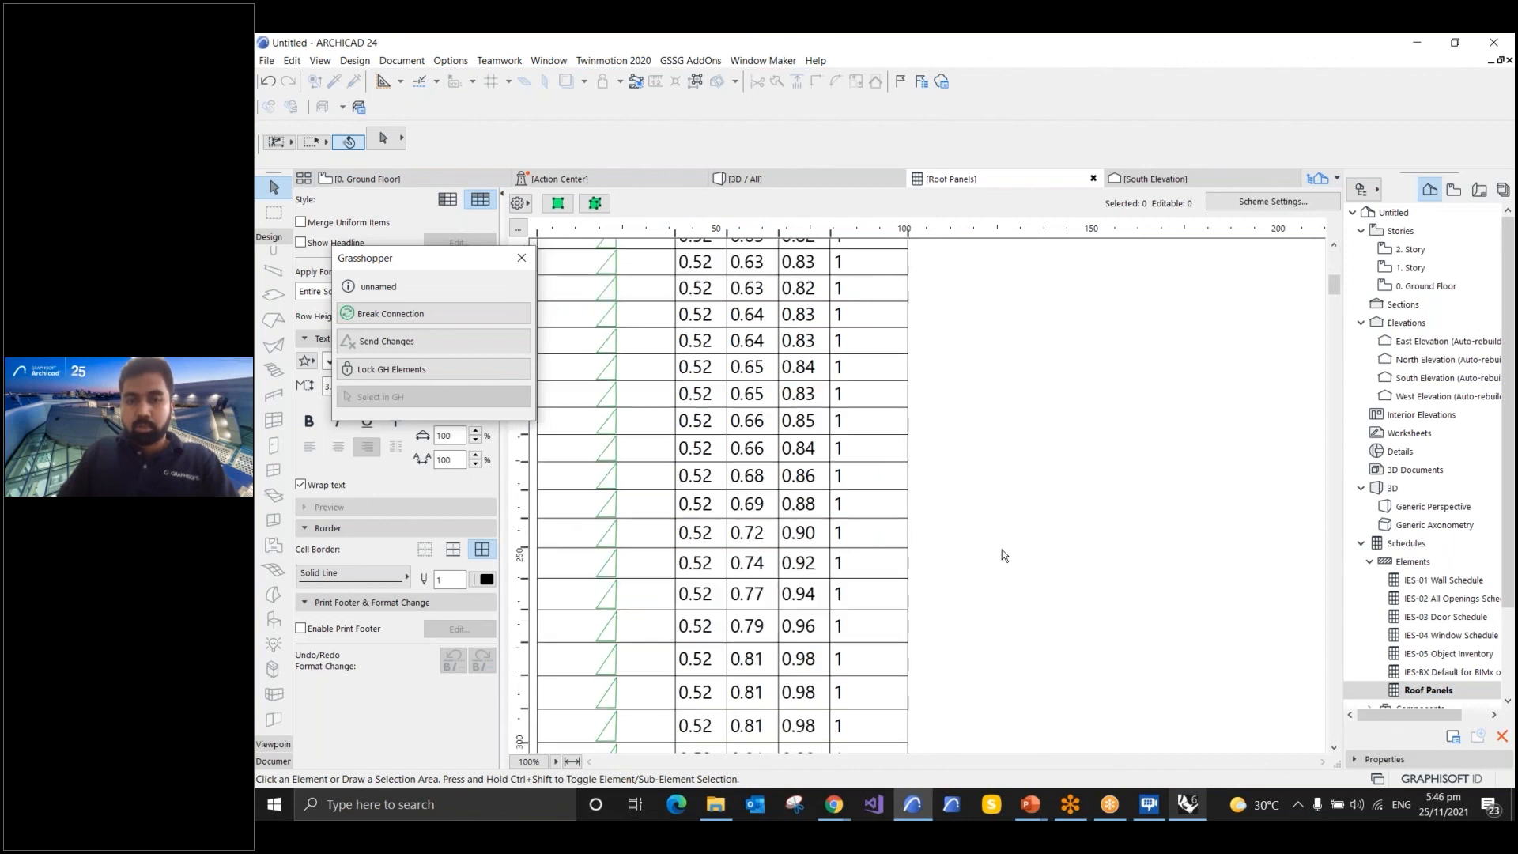
scroll(1002, 548, down, 5)
Switch to the PowerPoint presentation and advance from the Triangulated Roof Example slide to the Assignment slide
click(1041, 806)
click(1107, 735)
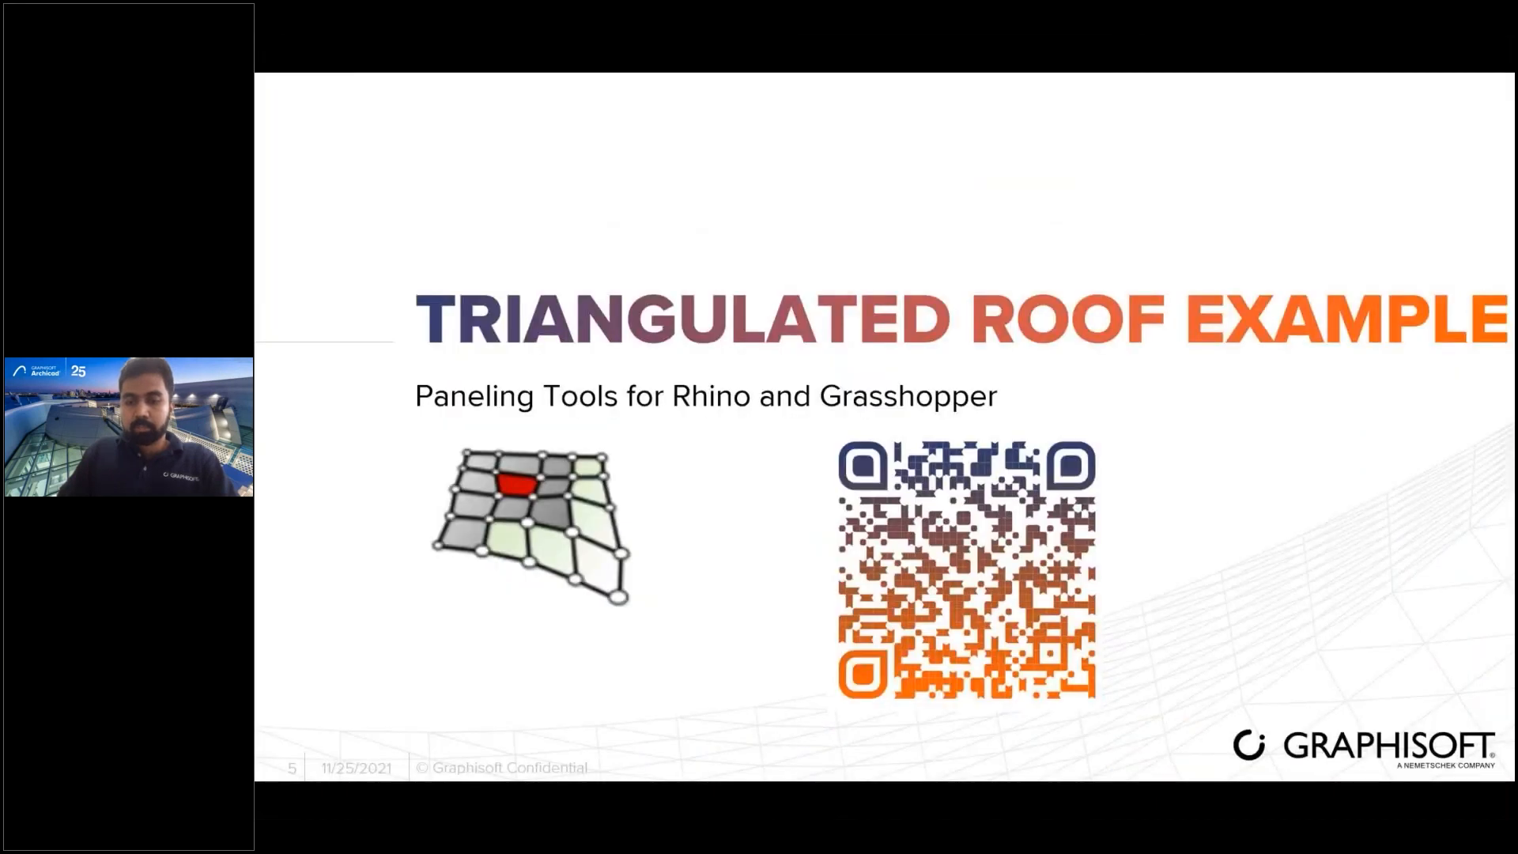
key(Right)
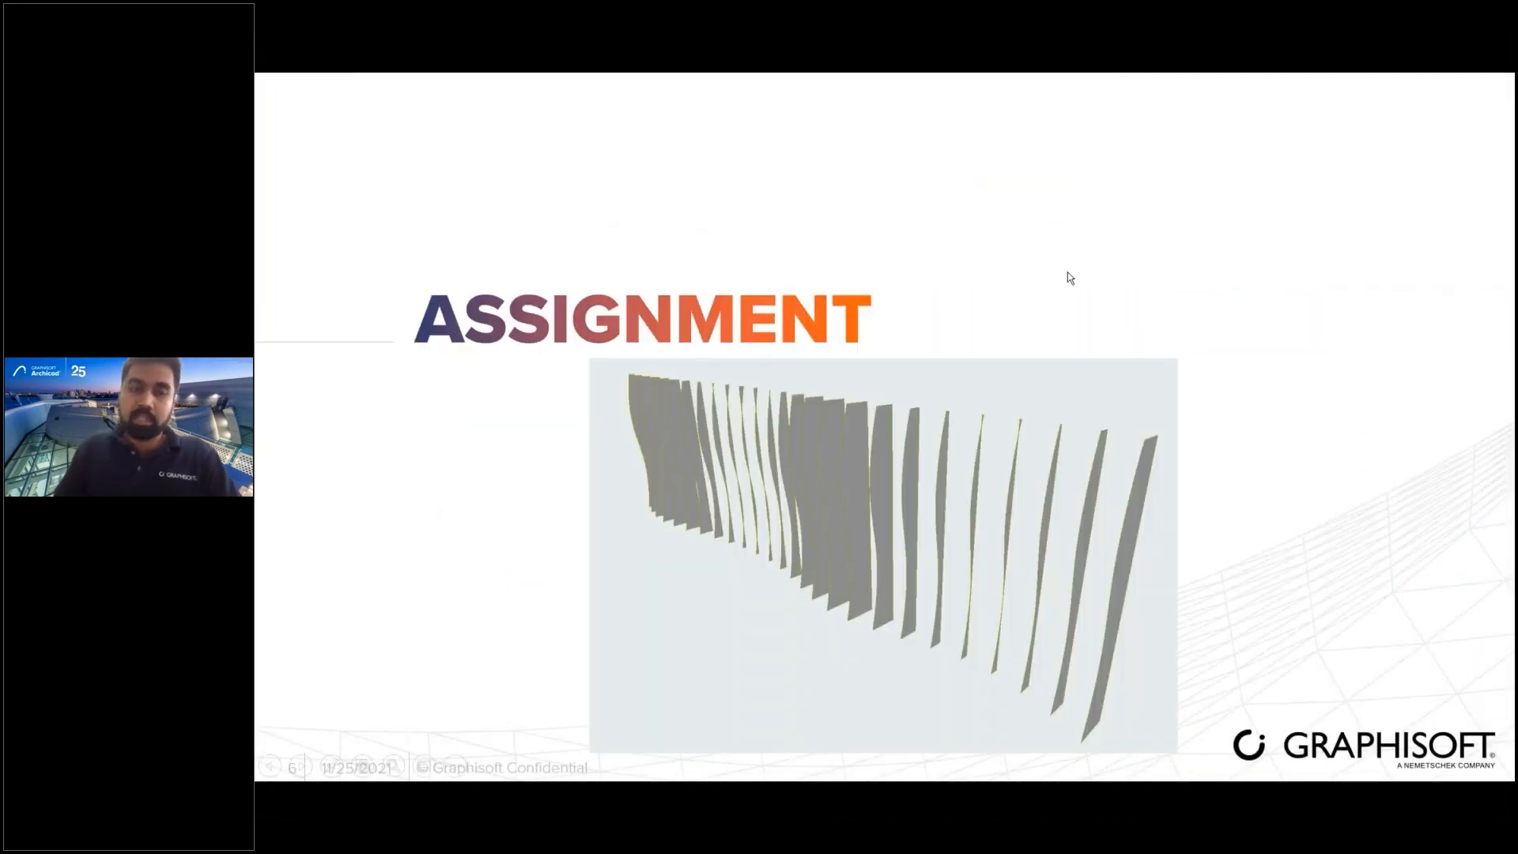
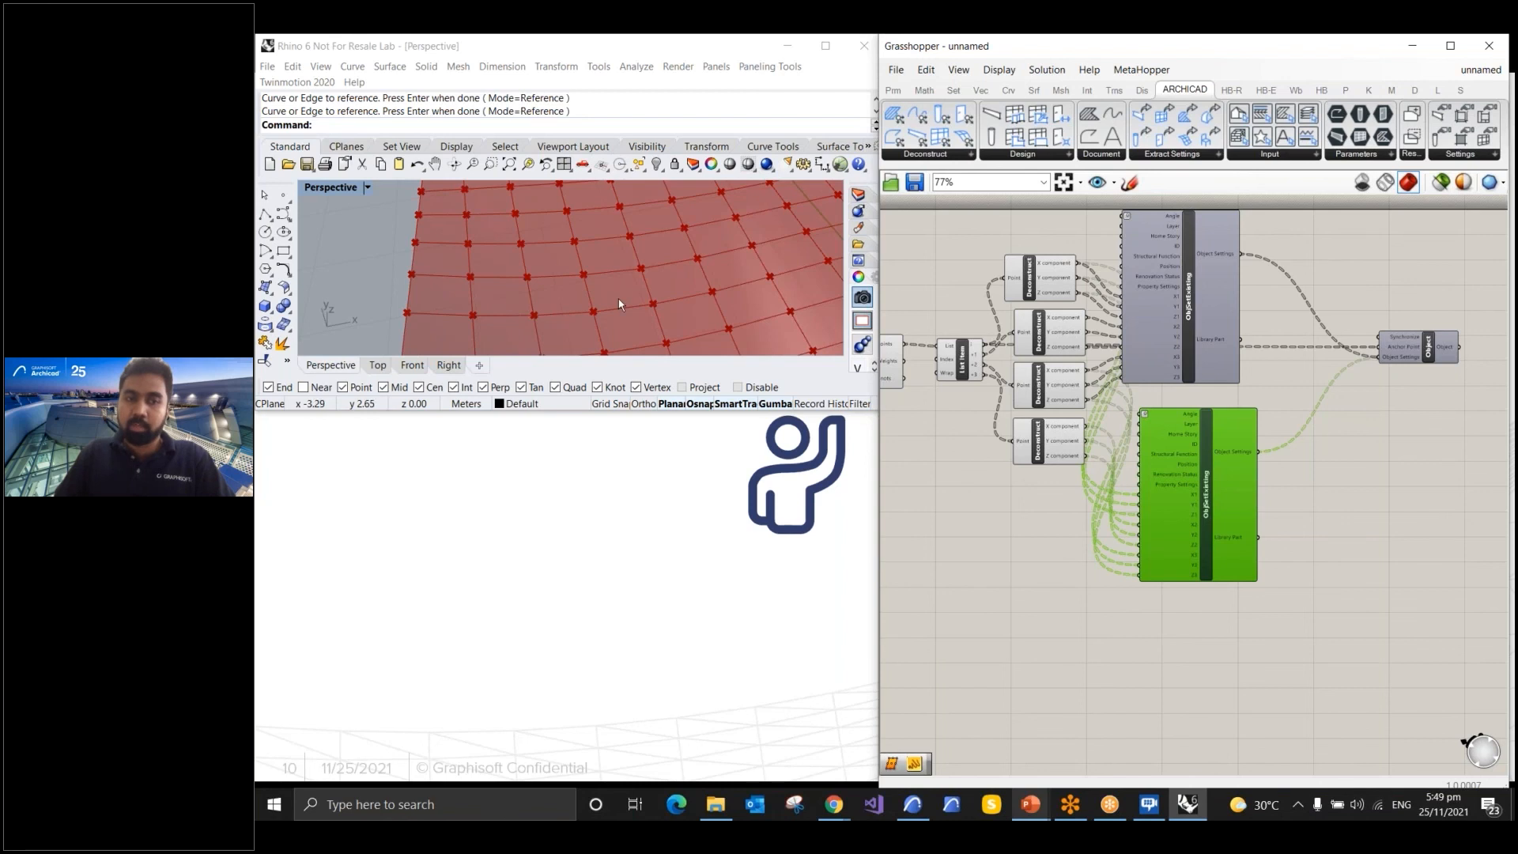
In Grasshopper, move both ObjSetExisting components away from the Deconstruct components and adjust the spacing of the Deconstruct components
drag(1189, 293, 1224, 289)
drag(1209, 463, 1243, 466)
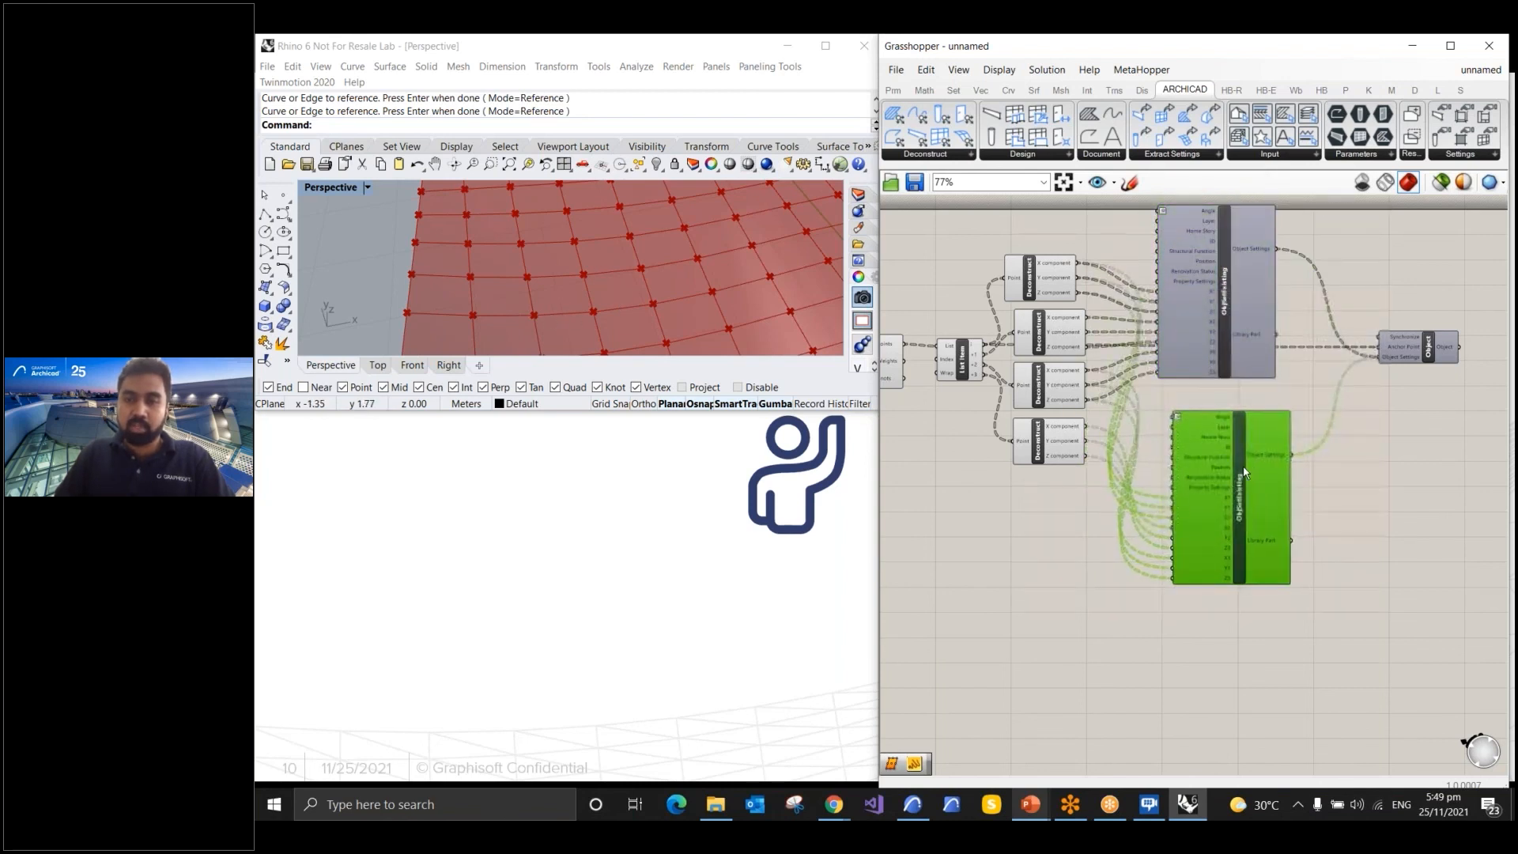
scroll(1143, 249, up, 2)
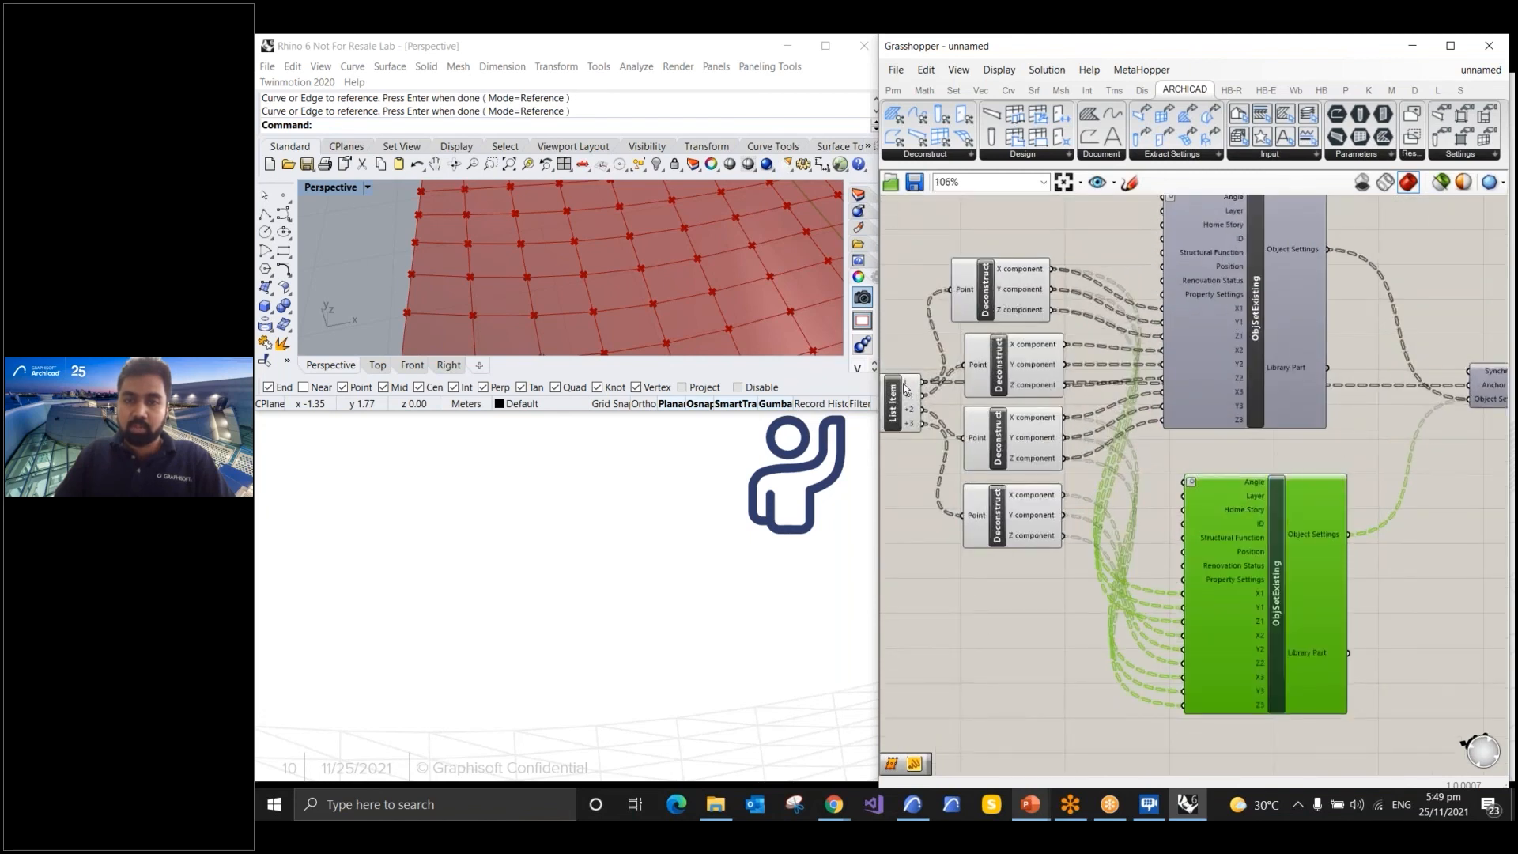
mouse_move(997, 376)
mouse_down()
mouse_move(1004, 353)
mouse_move(1004, 367)
mouse_up()
drag(997, 439, 997, 432)
drag(1003, 512, 1002, 522)
drag(1002, 370, 1003, 383)
click(1004, 316)
click(1009, 434)
Separate the two ObjSetExisting components further, trace the Deconstruct wires into the lower one's X, Y, Z inputs, and unstack the third Deconstruct
drag(1257, 318, 1281, 277)
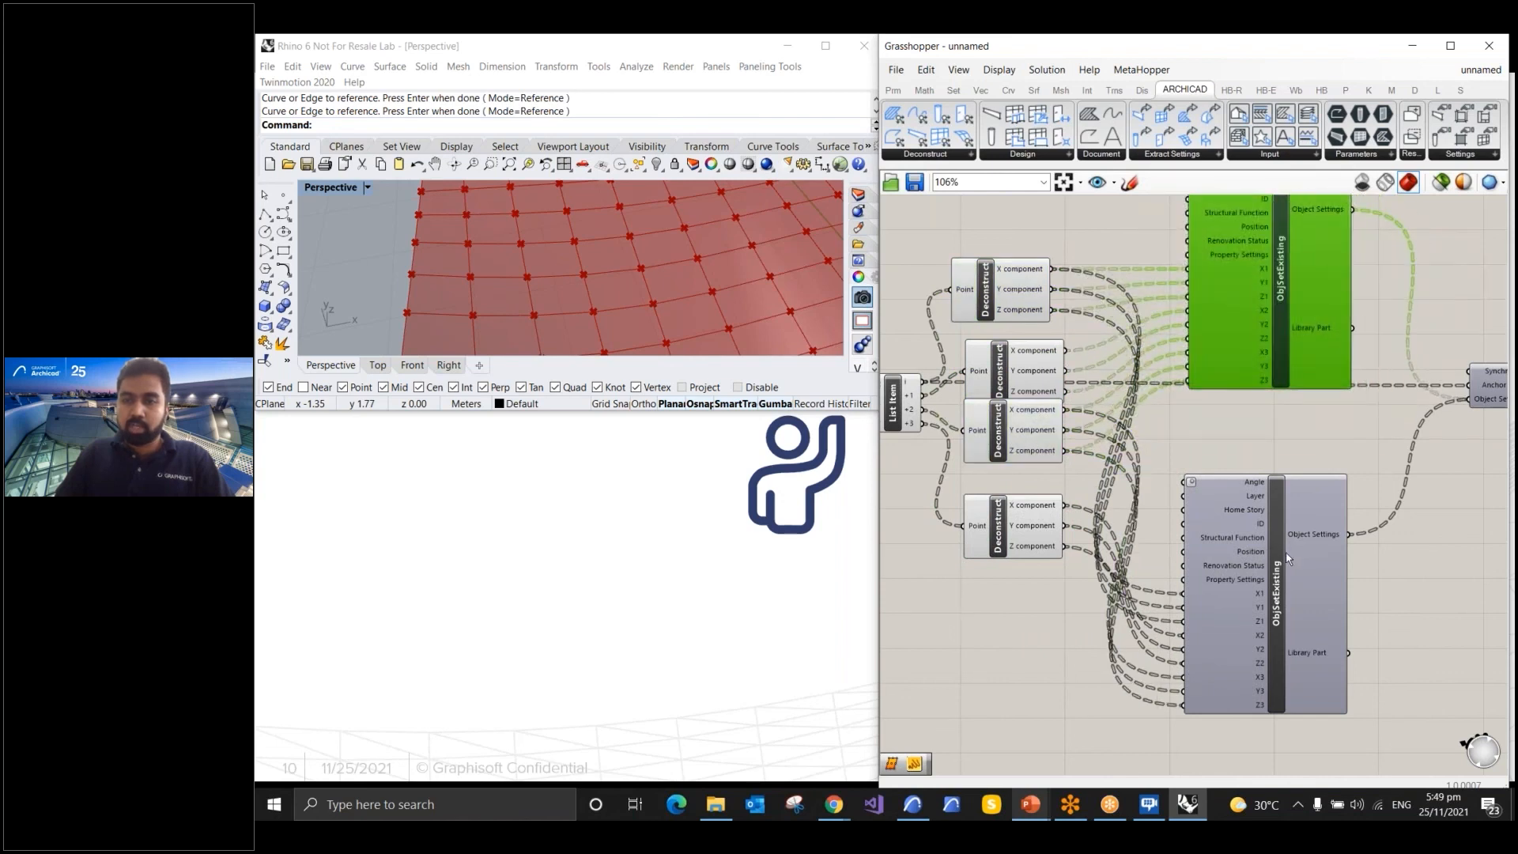
drag(1278, 547, 1324, 509)
click(991, 307)
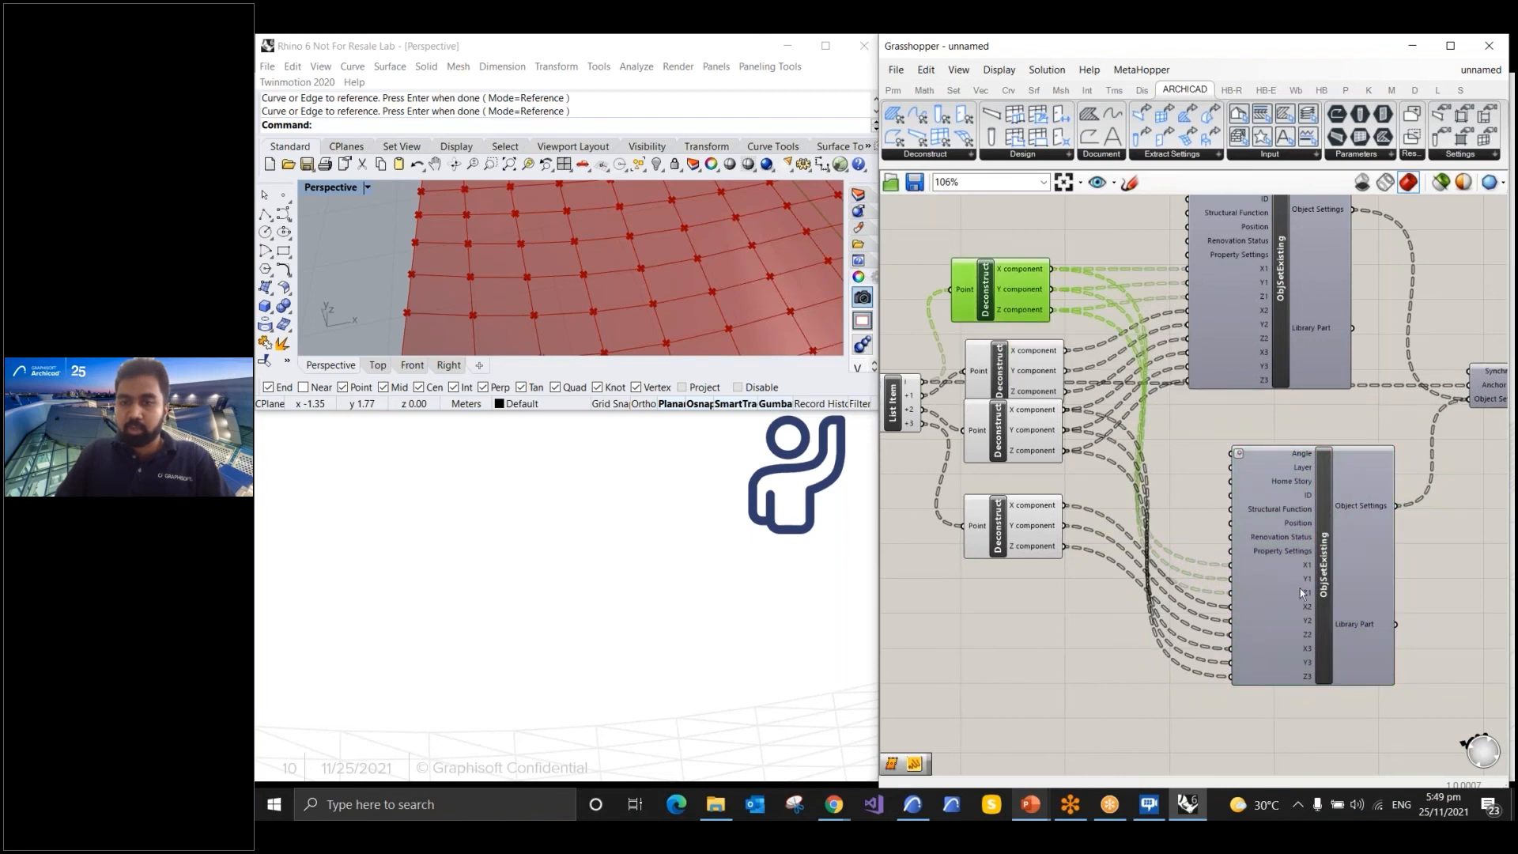
click(1007, 534)
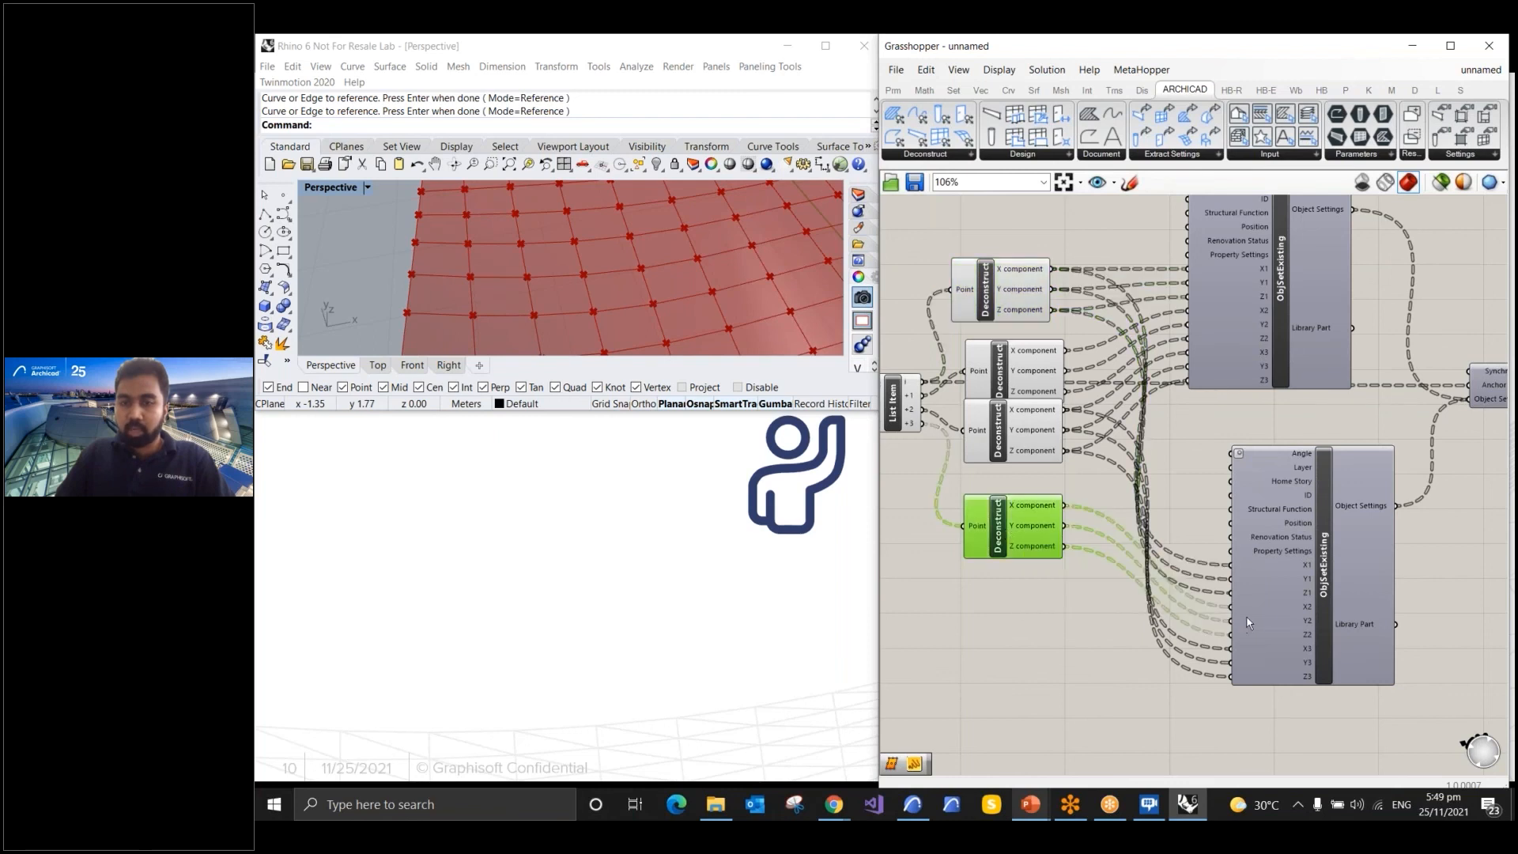
drag(1000, 427, 1001, 452)
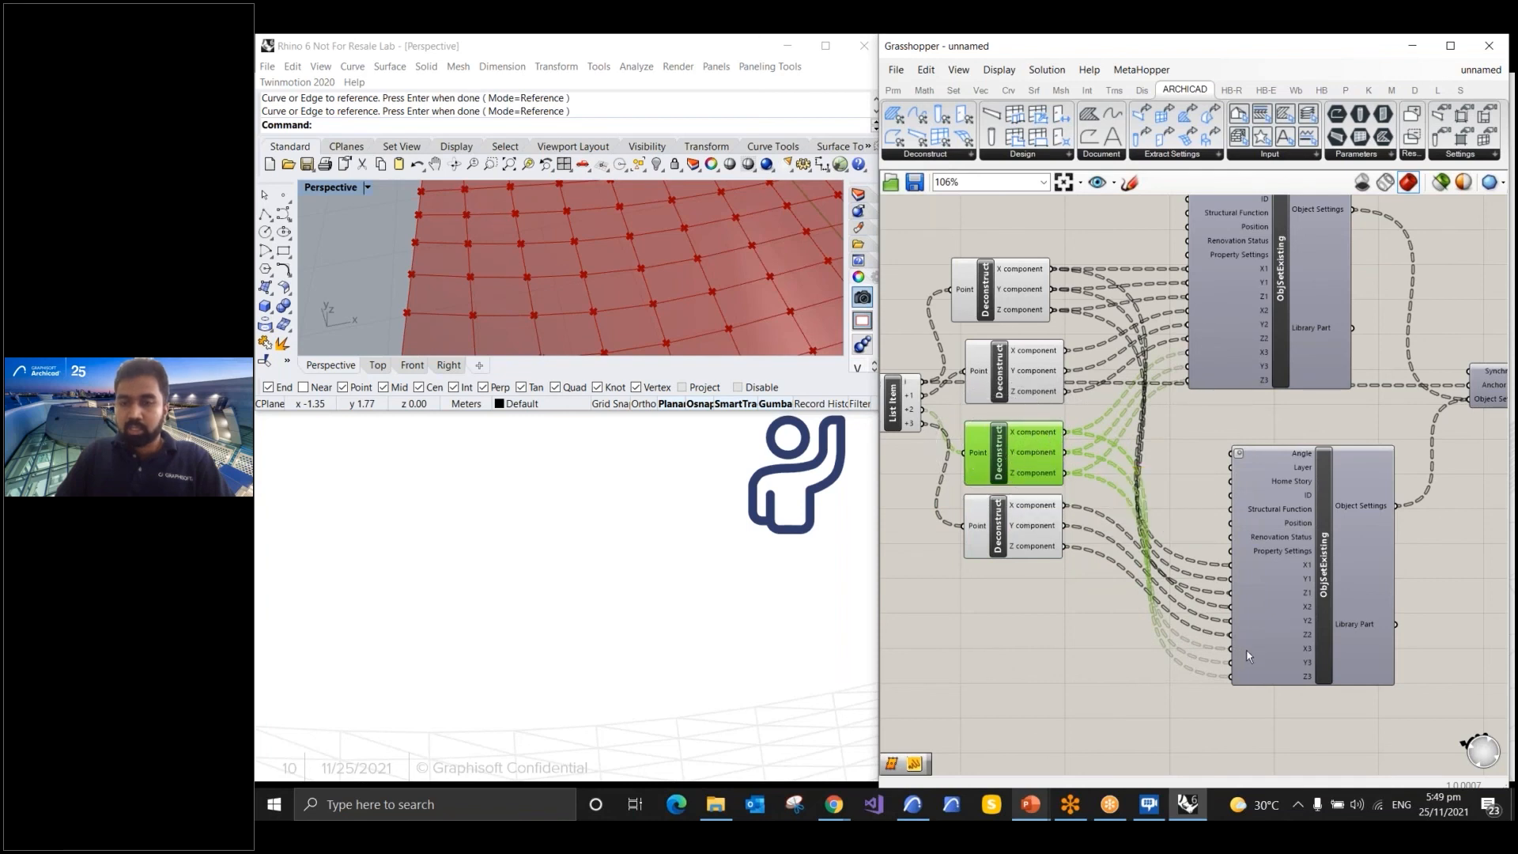
Move the lower ObjSetExisting into closer alignment with the upper one and trace both components' Object Settings wires into the Object component
drag(1328, 606, 1301, 603)
scroll(1080, 480, down, 2)
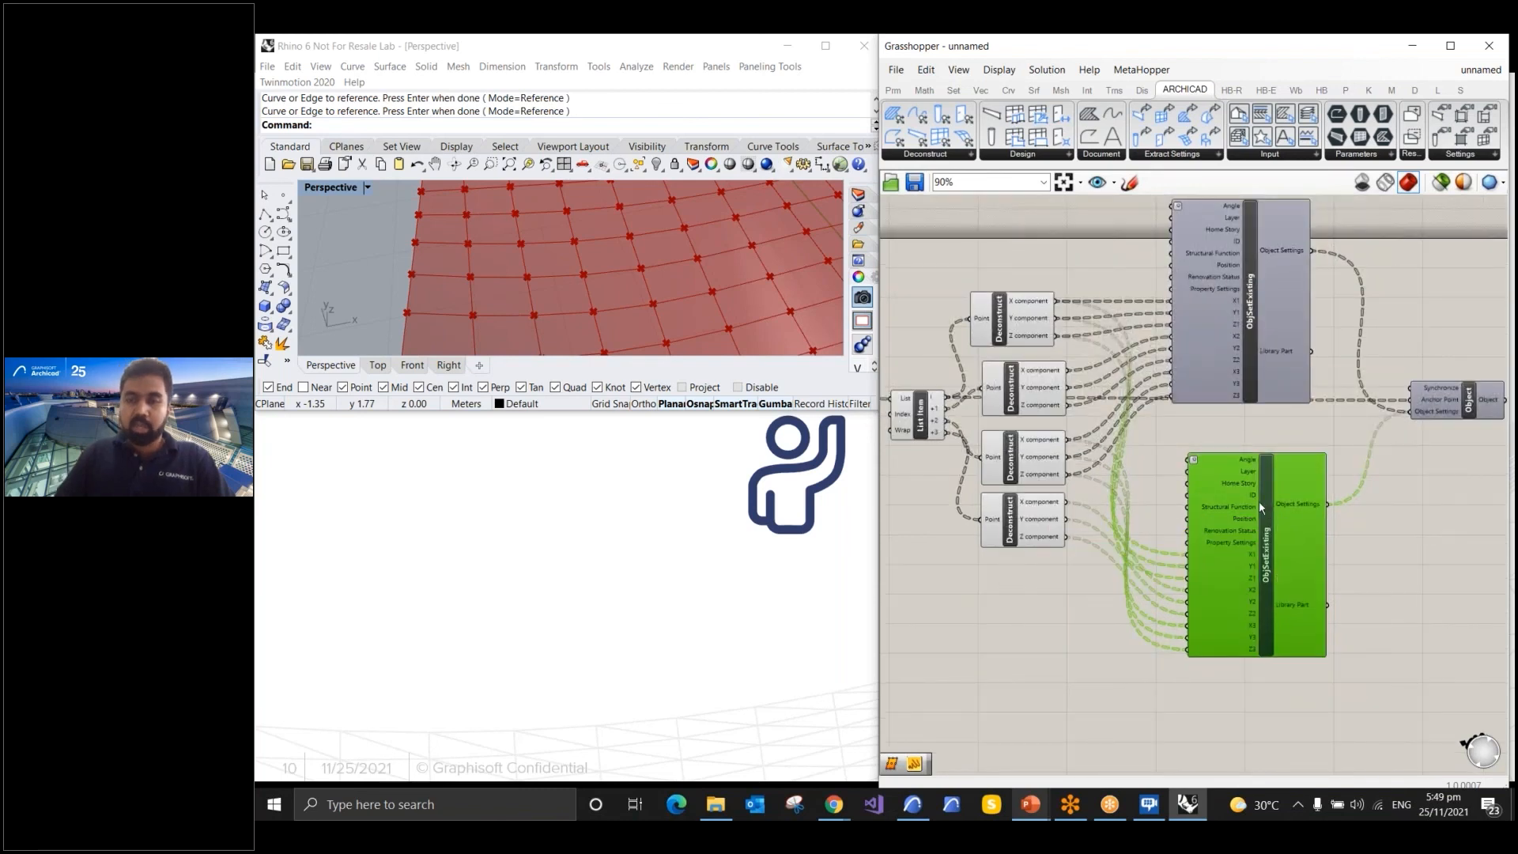
click(1459, 405)
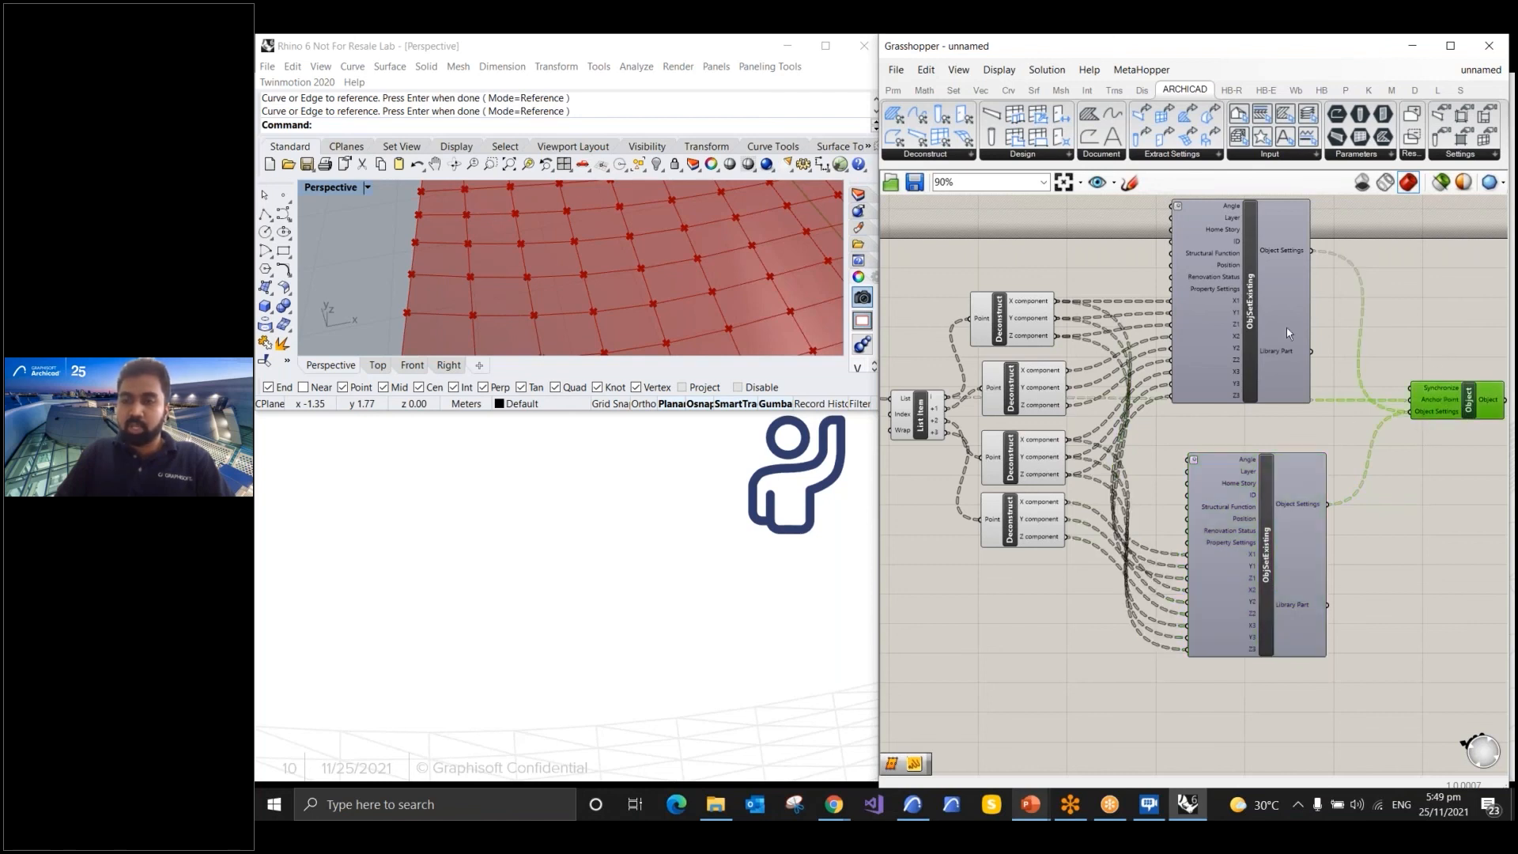
click(1264, 293)
click(1270, 492)
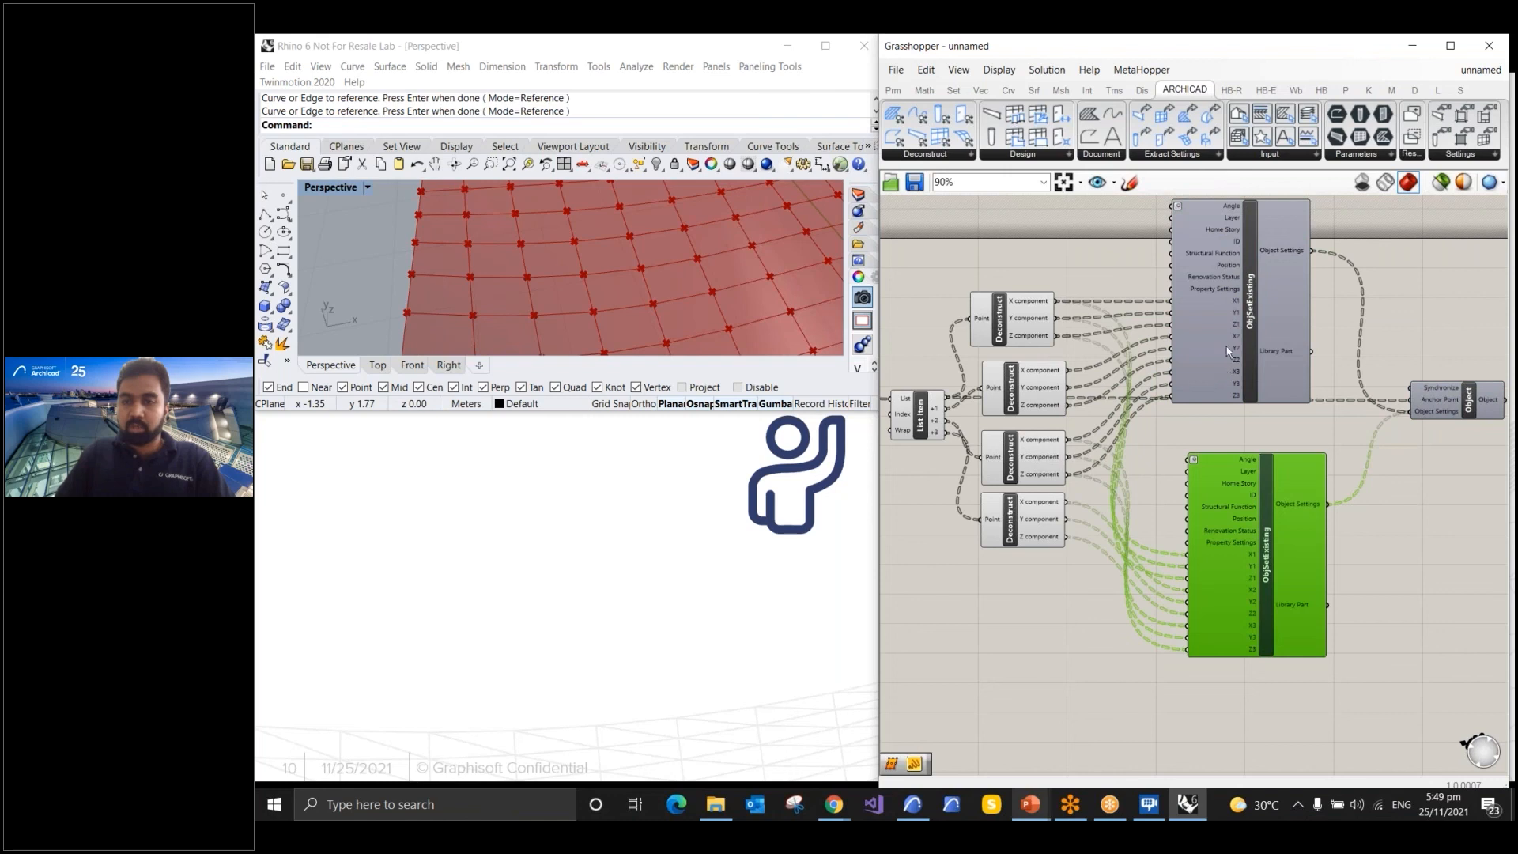
click(1248, 309)
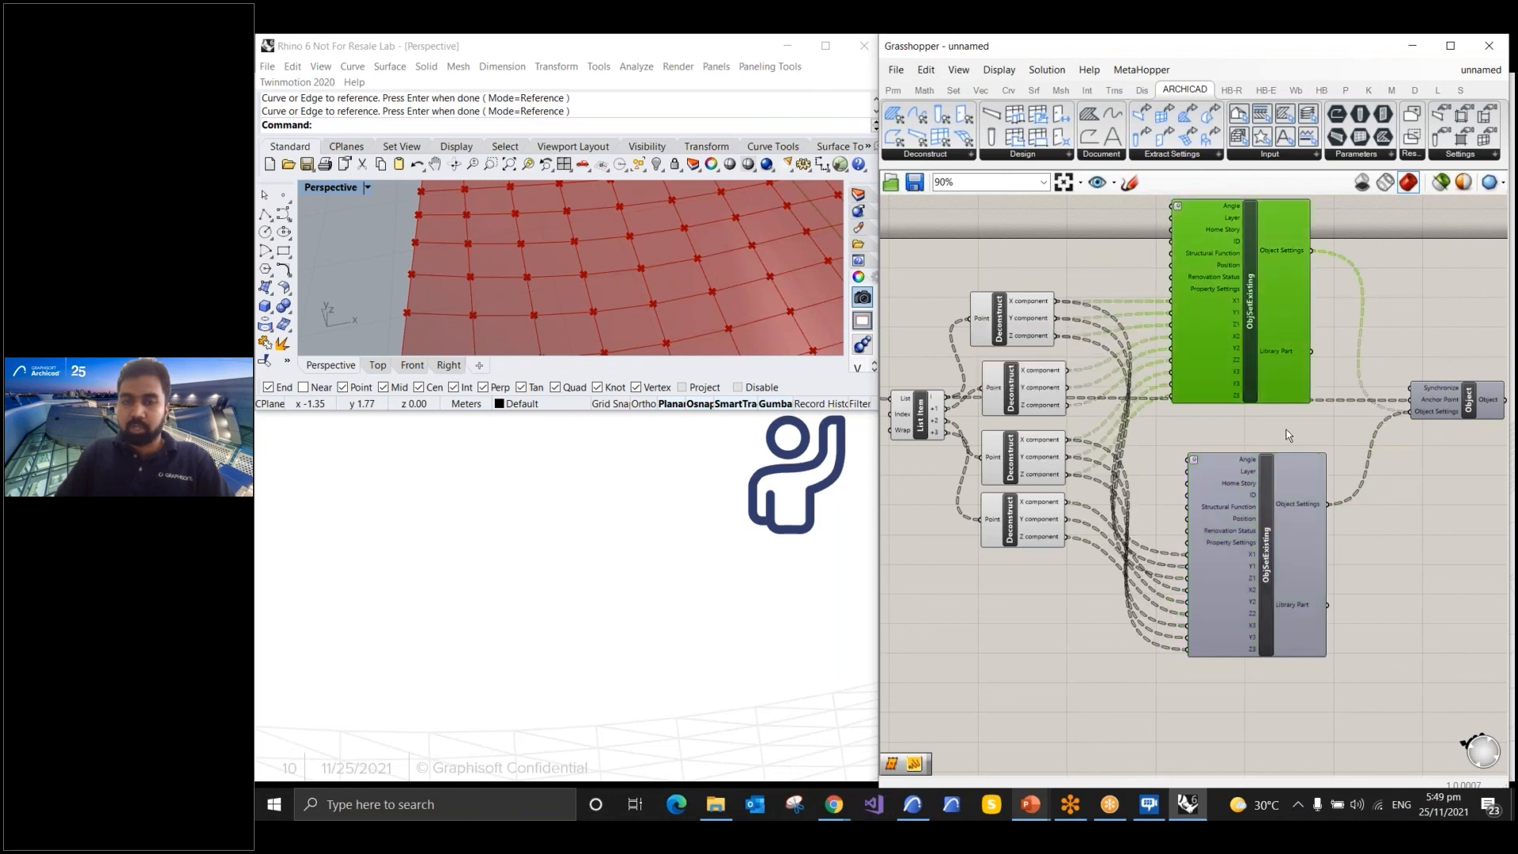
click(1272, 527)
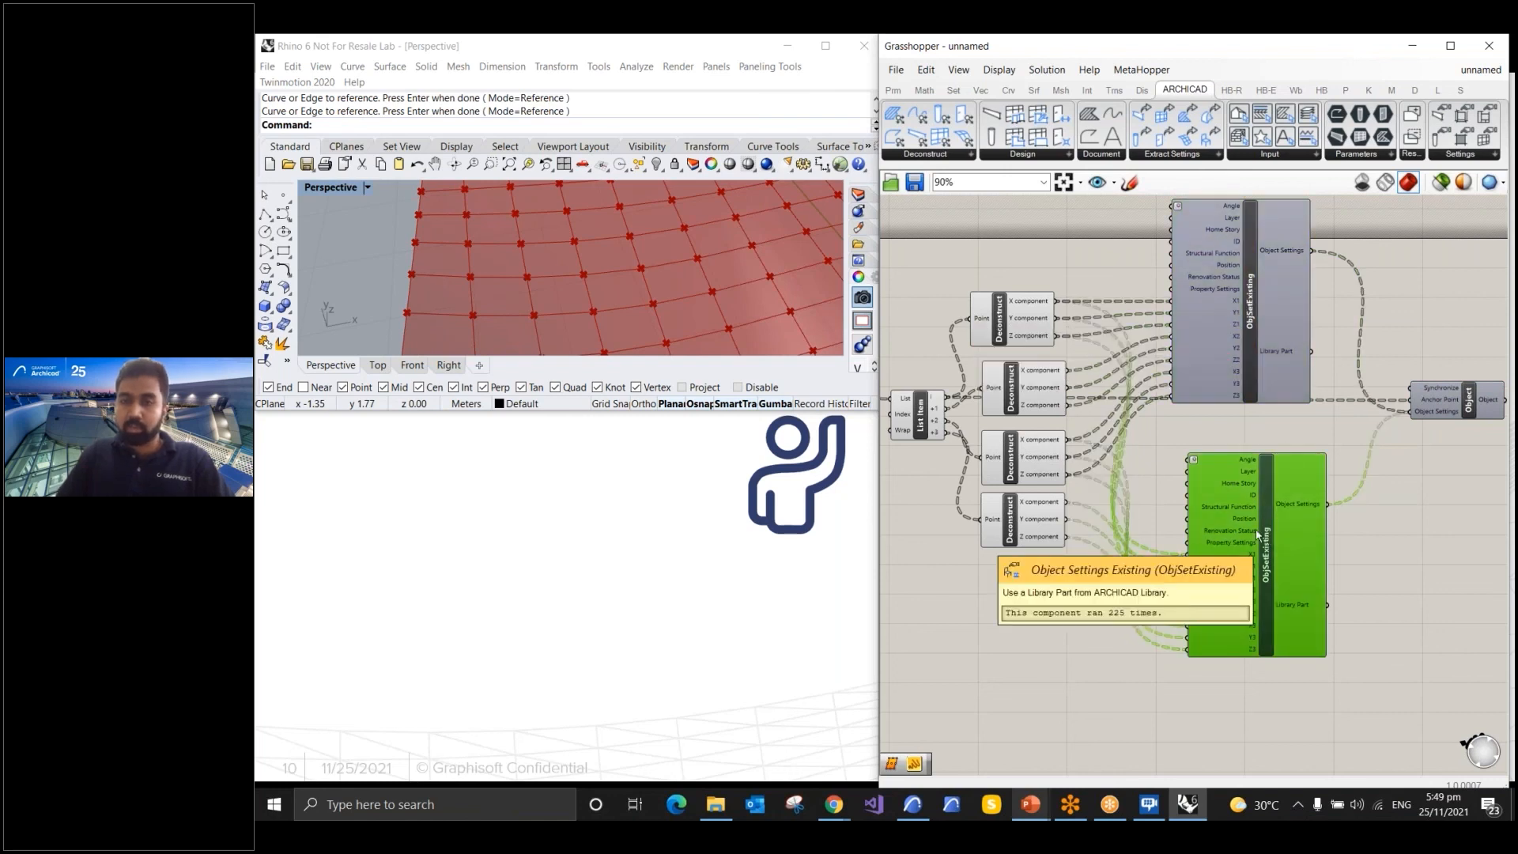
Turn on the preview of the Object component so the roof panels display in the Rhino viewport
scroll(1107, 444, down, 2)
scroll(1378, 408, up, 3)
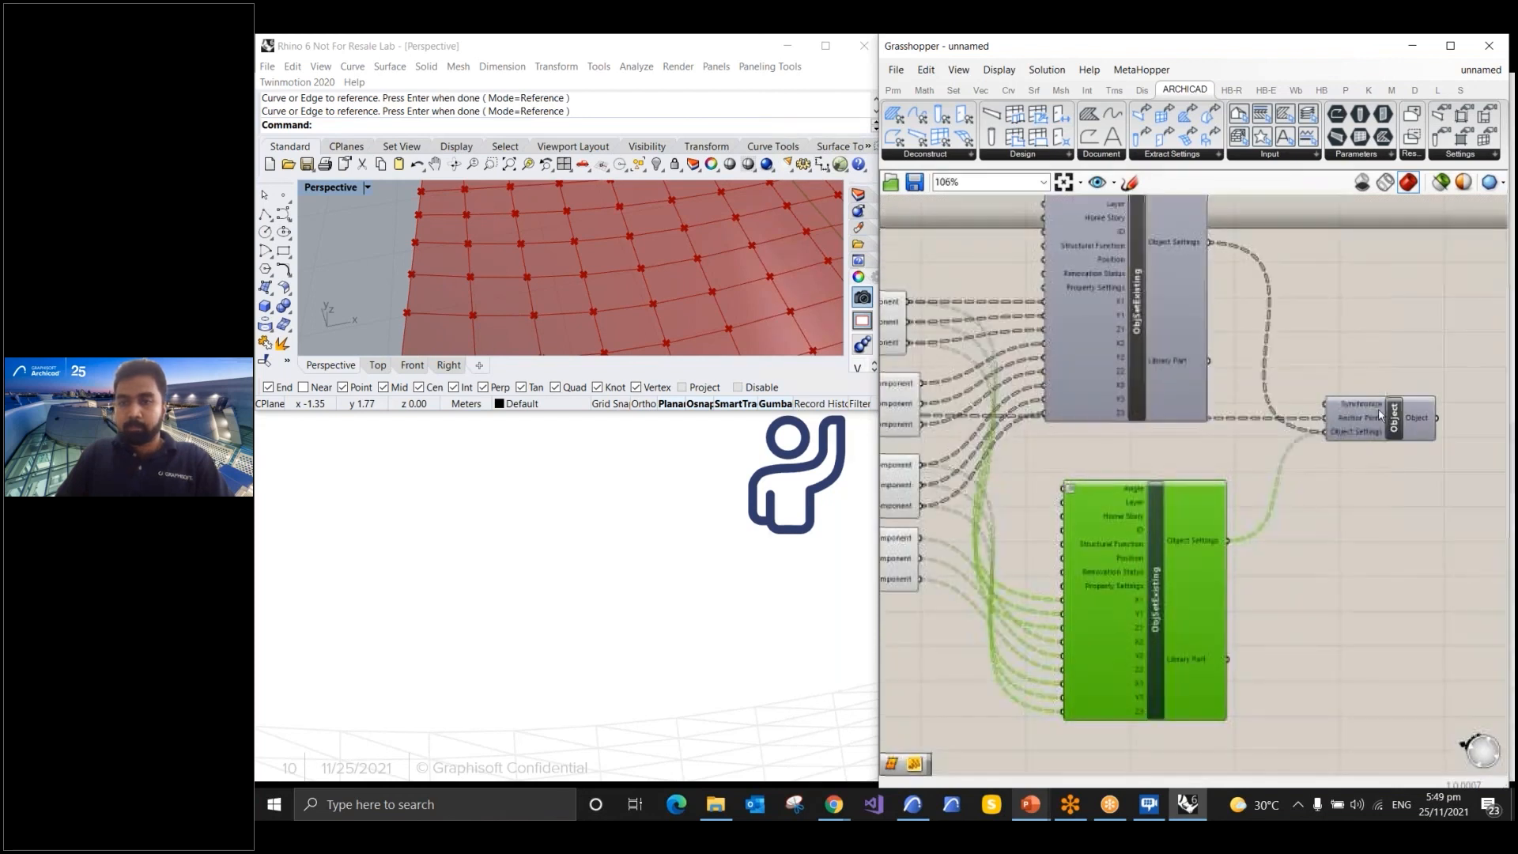
click(1398, 426)
right_click(1398, 428)
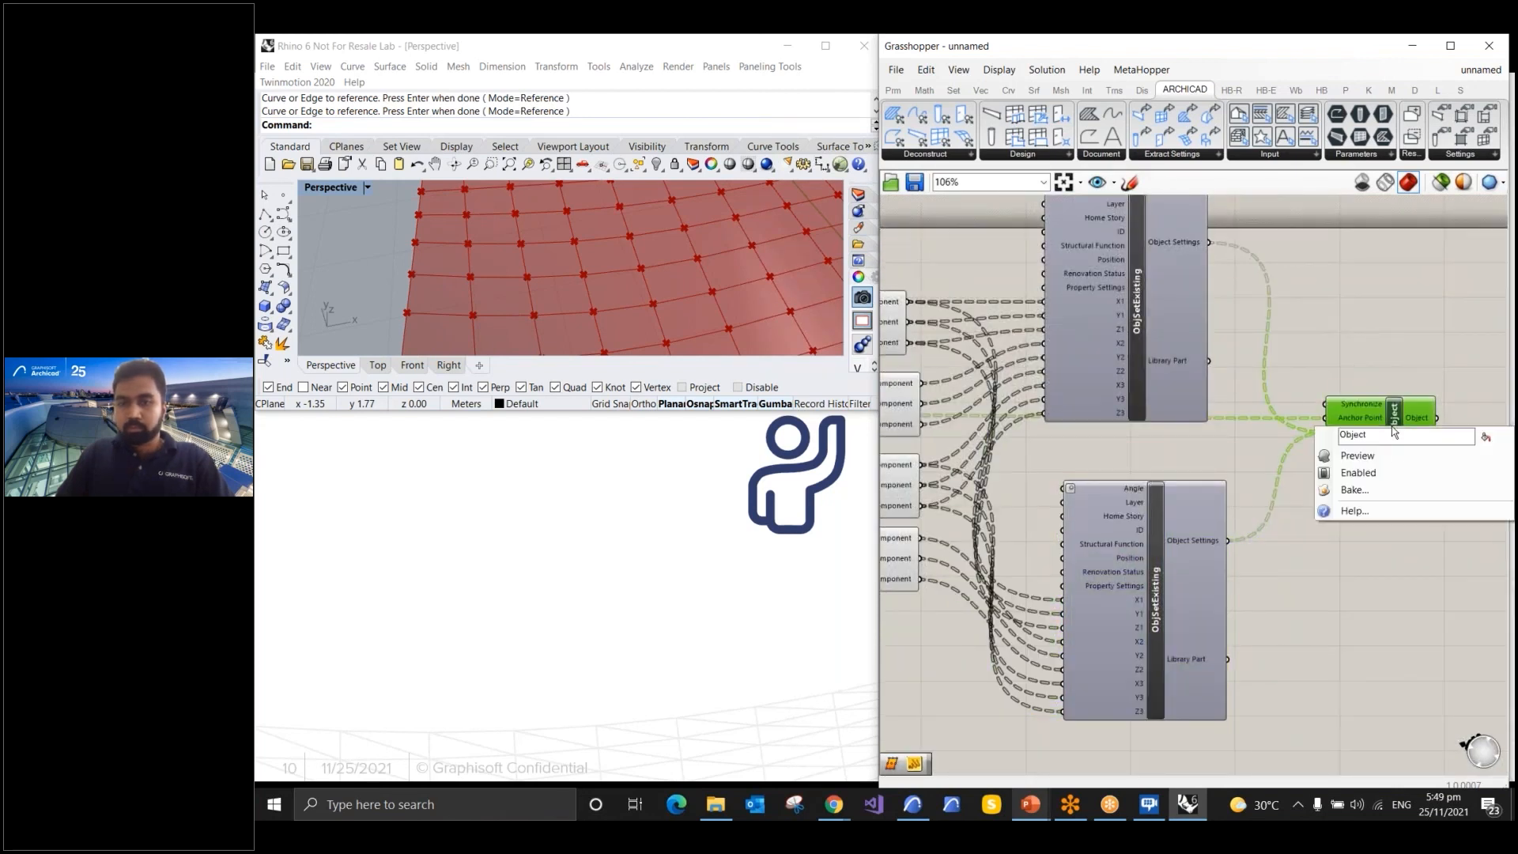
click(1395, 457)
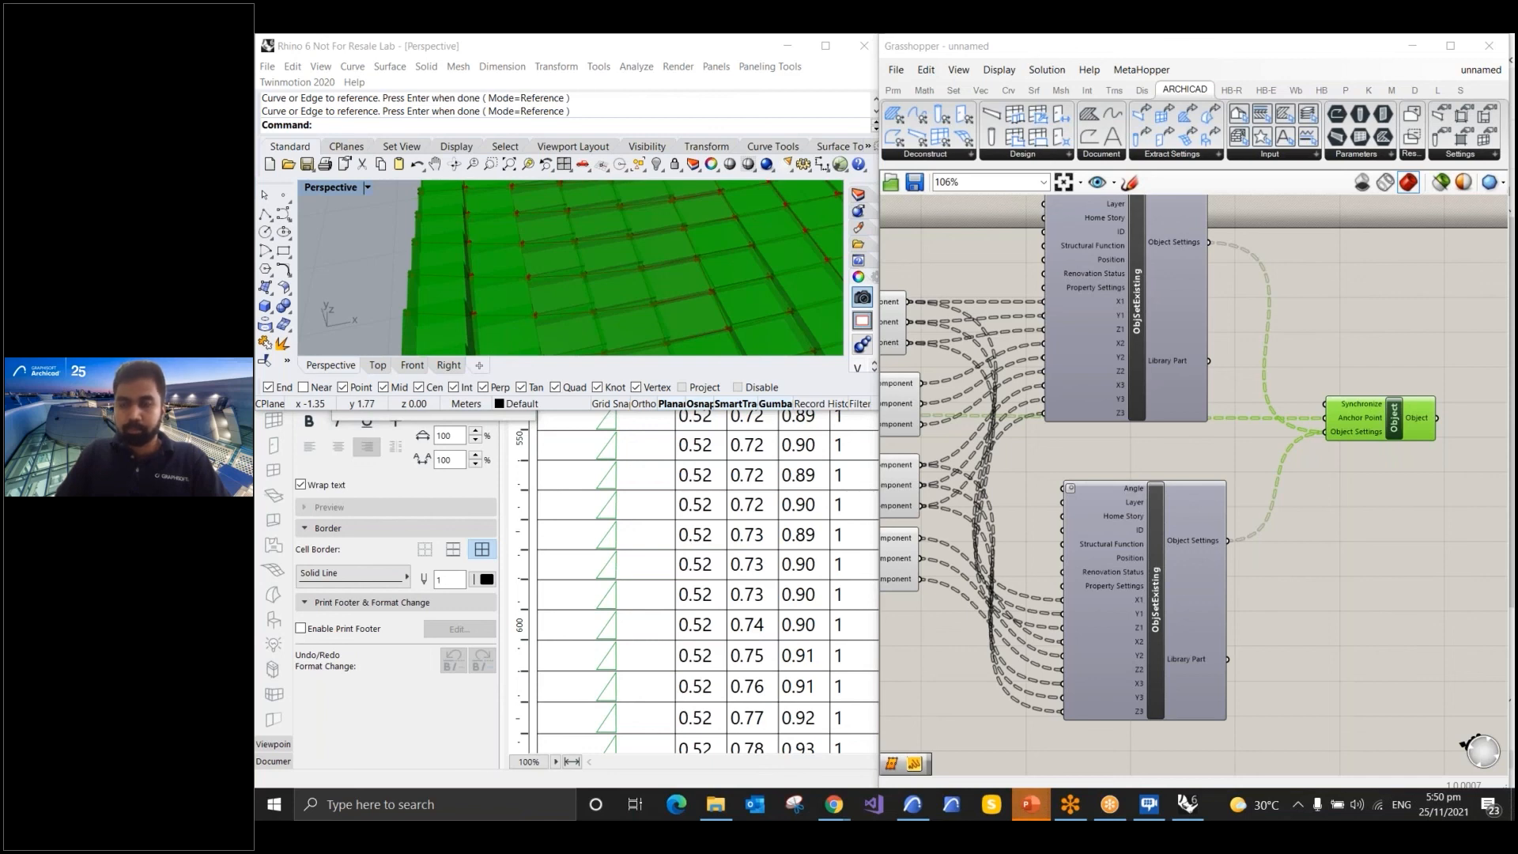
click(1431, 617)
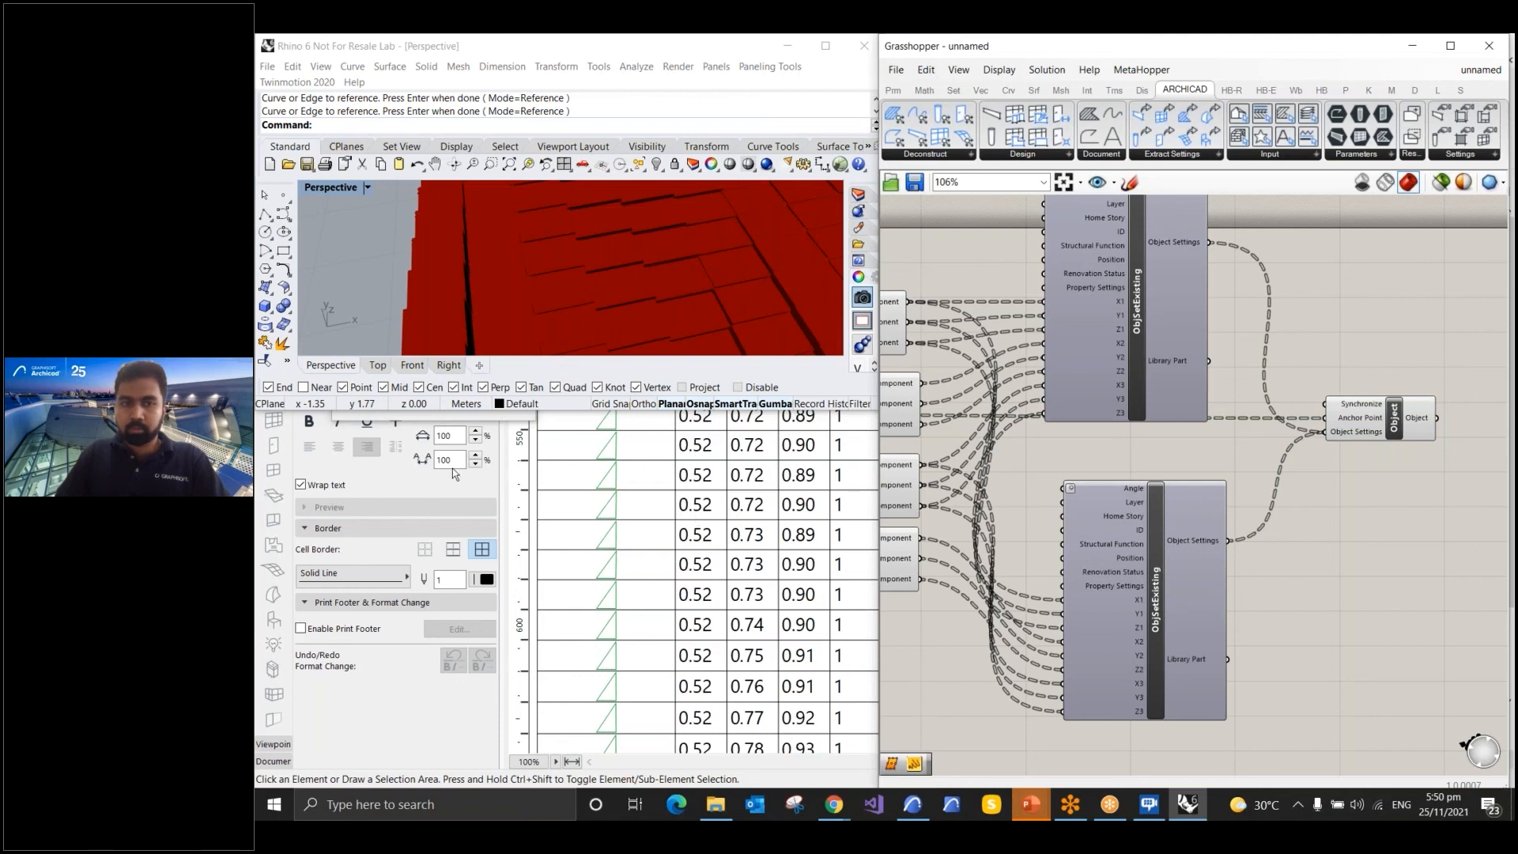
Switch to Archicad and examine the triangulated roof in the 3D view from a higher angle
scroll(615, 518, up, 5)
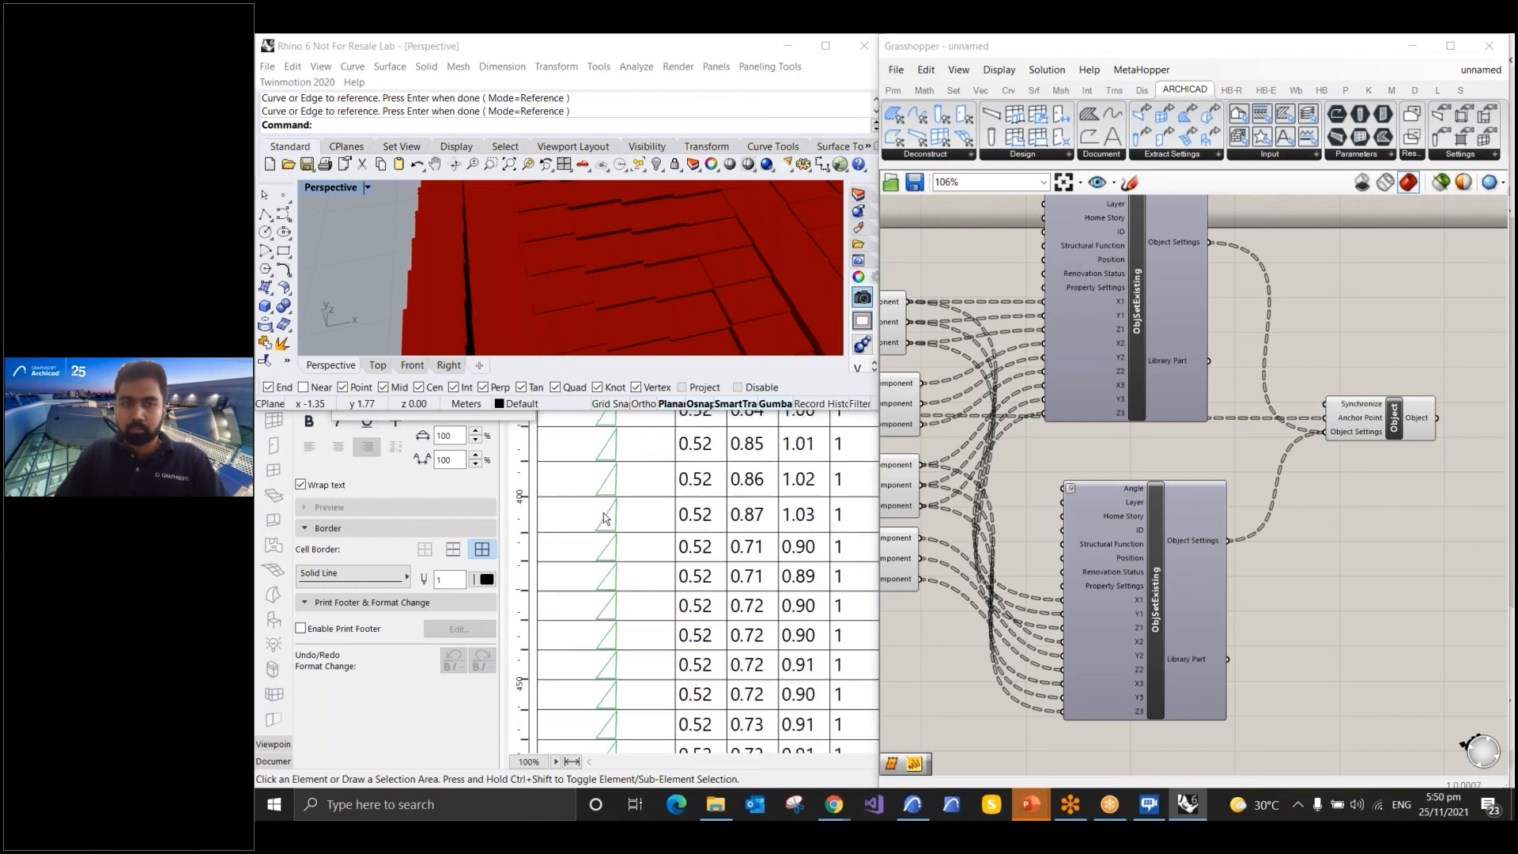
click(604, 515)
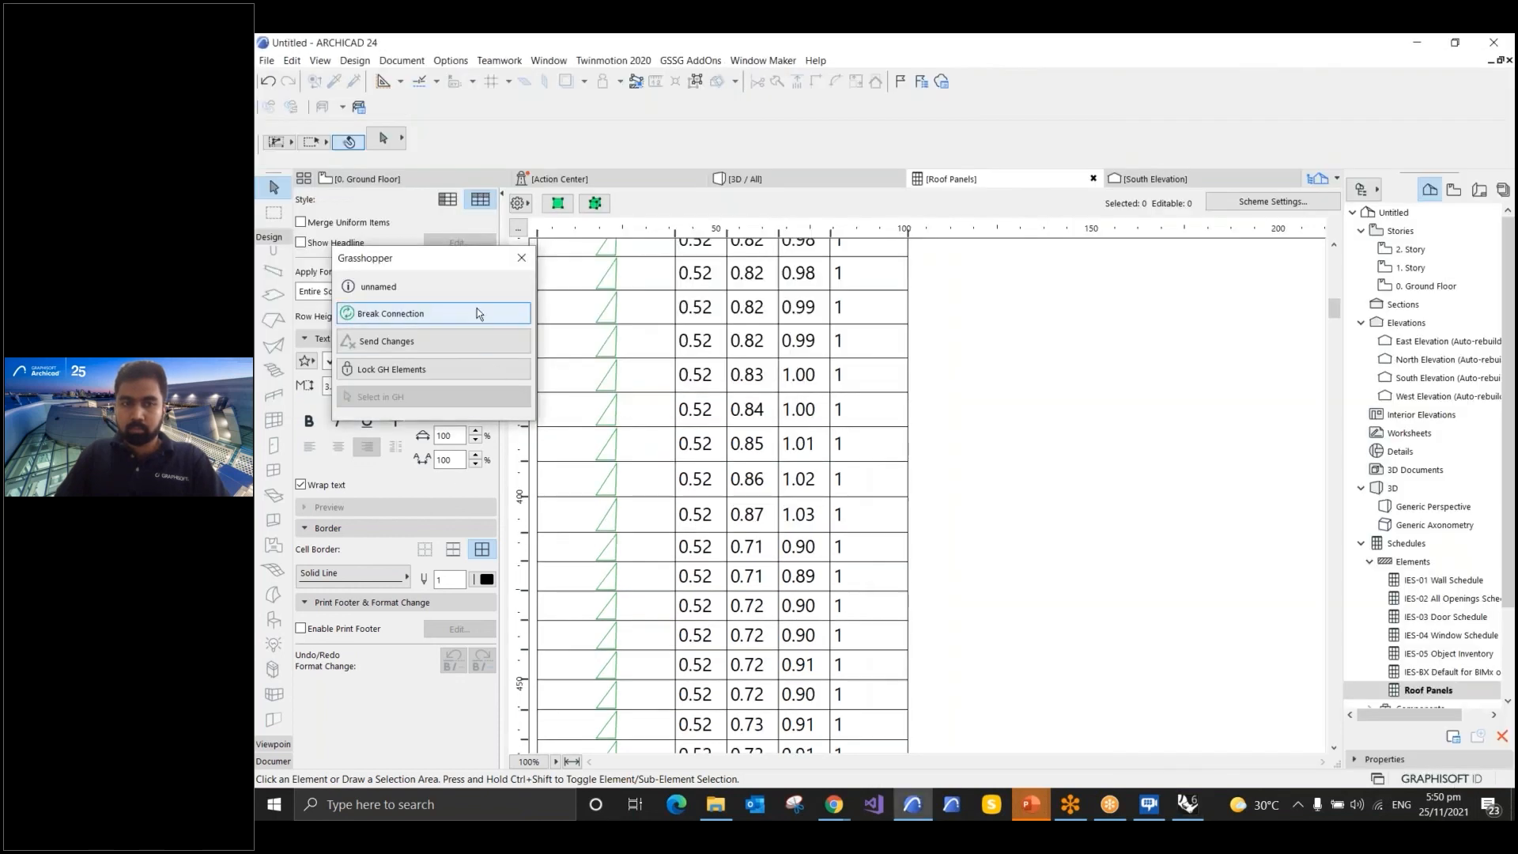
click(759, 170)
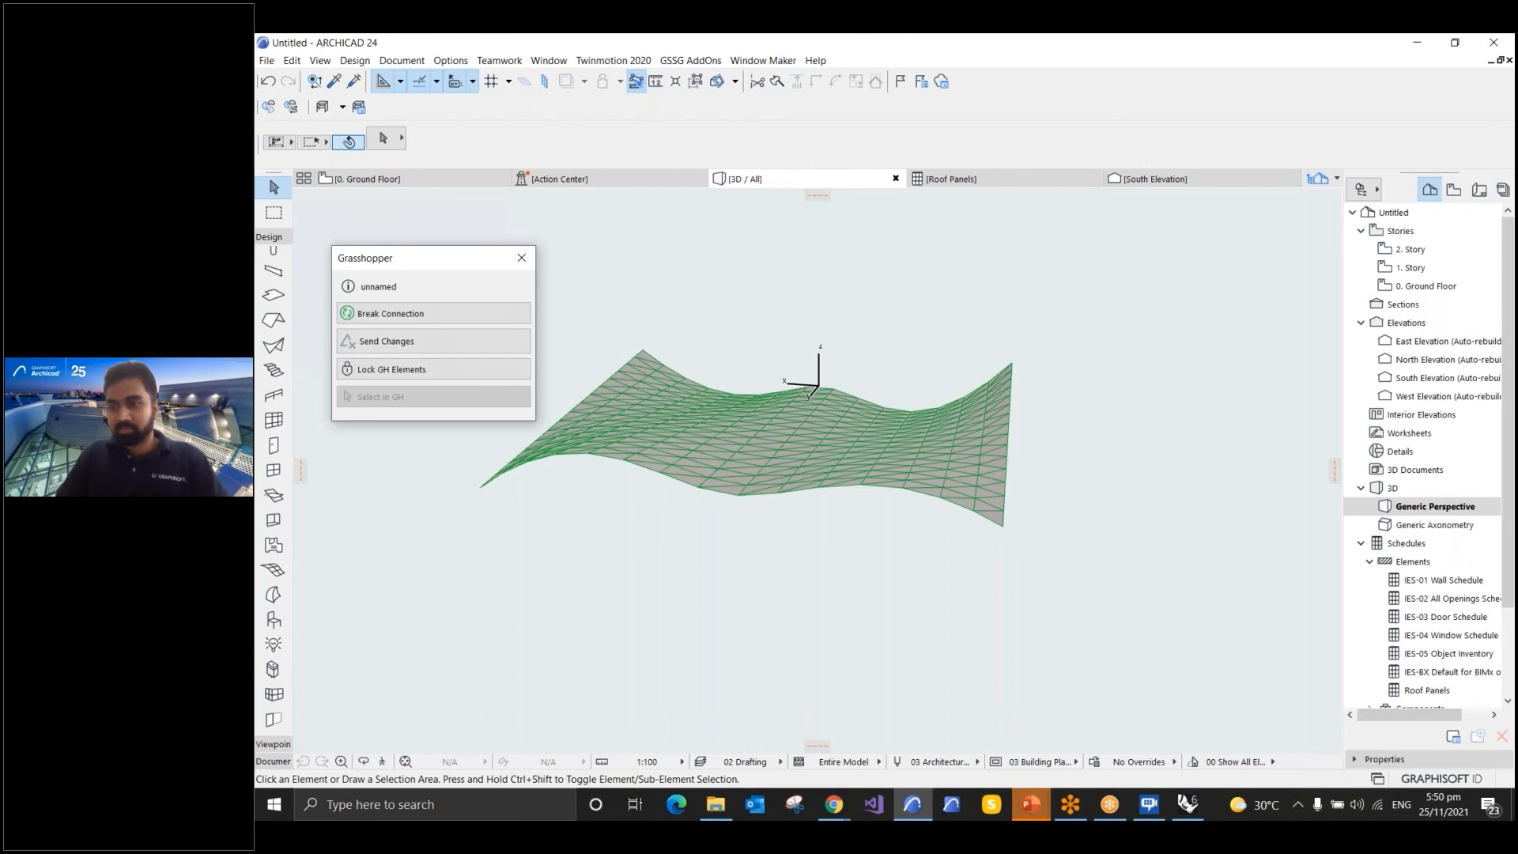
shift+middle_drag(894, 529, 1003, 637)
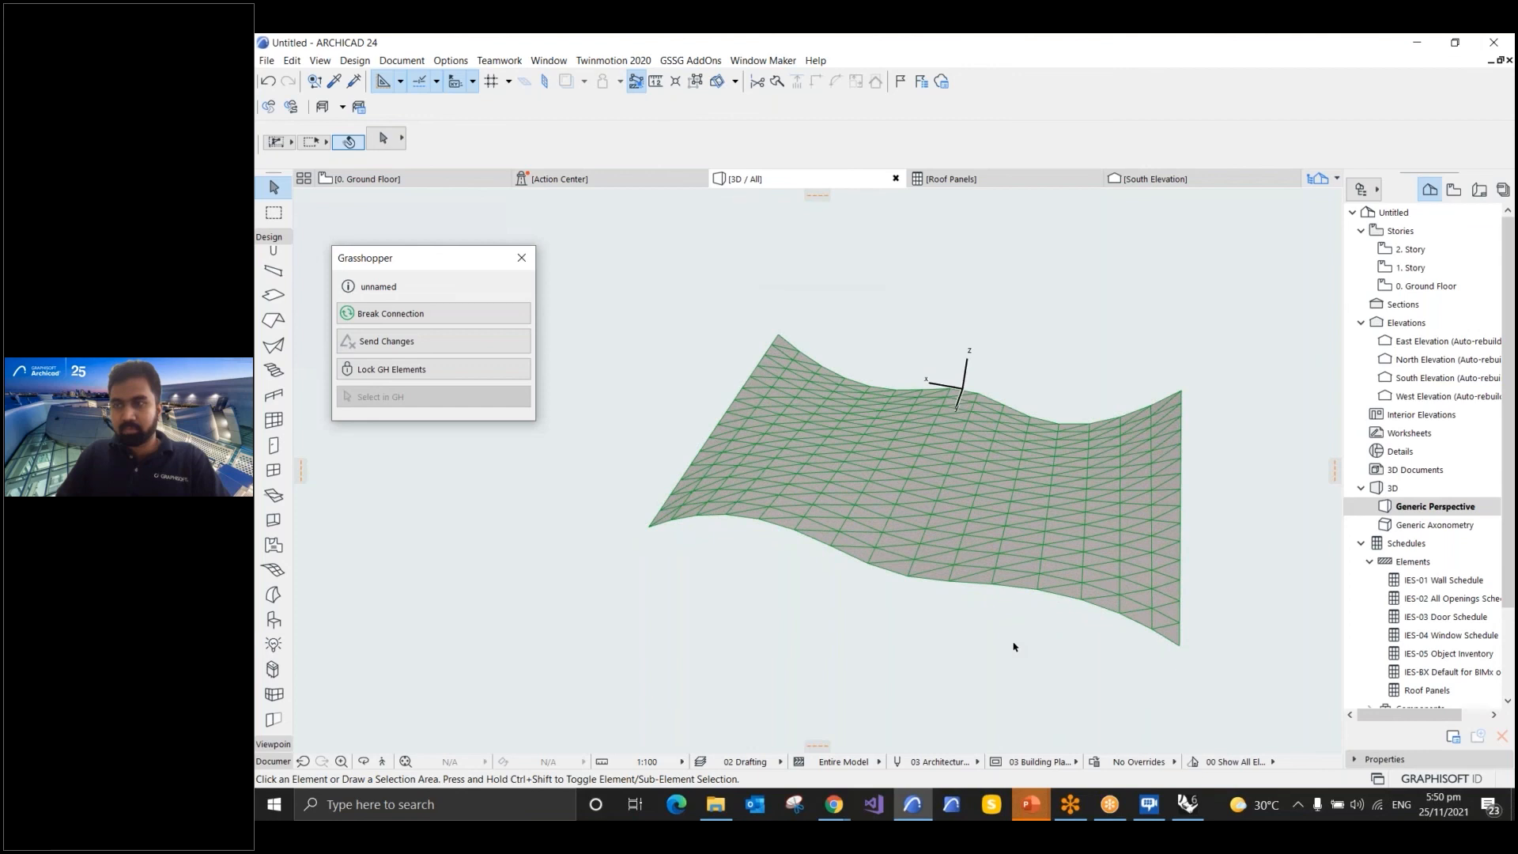
scroll(1014, 647, up, 1)
key(alt+Tab)
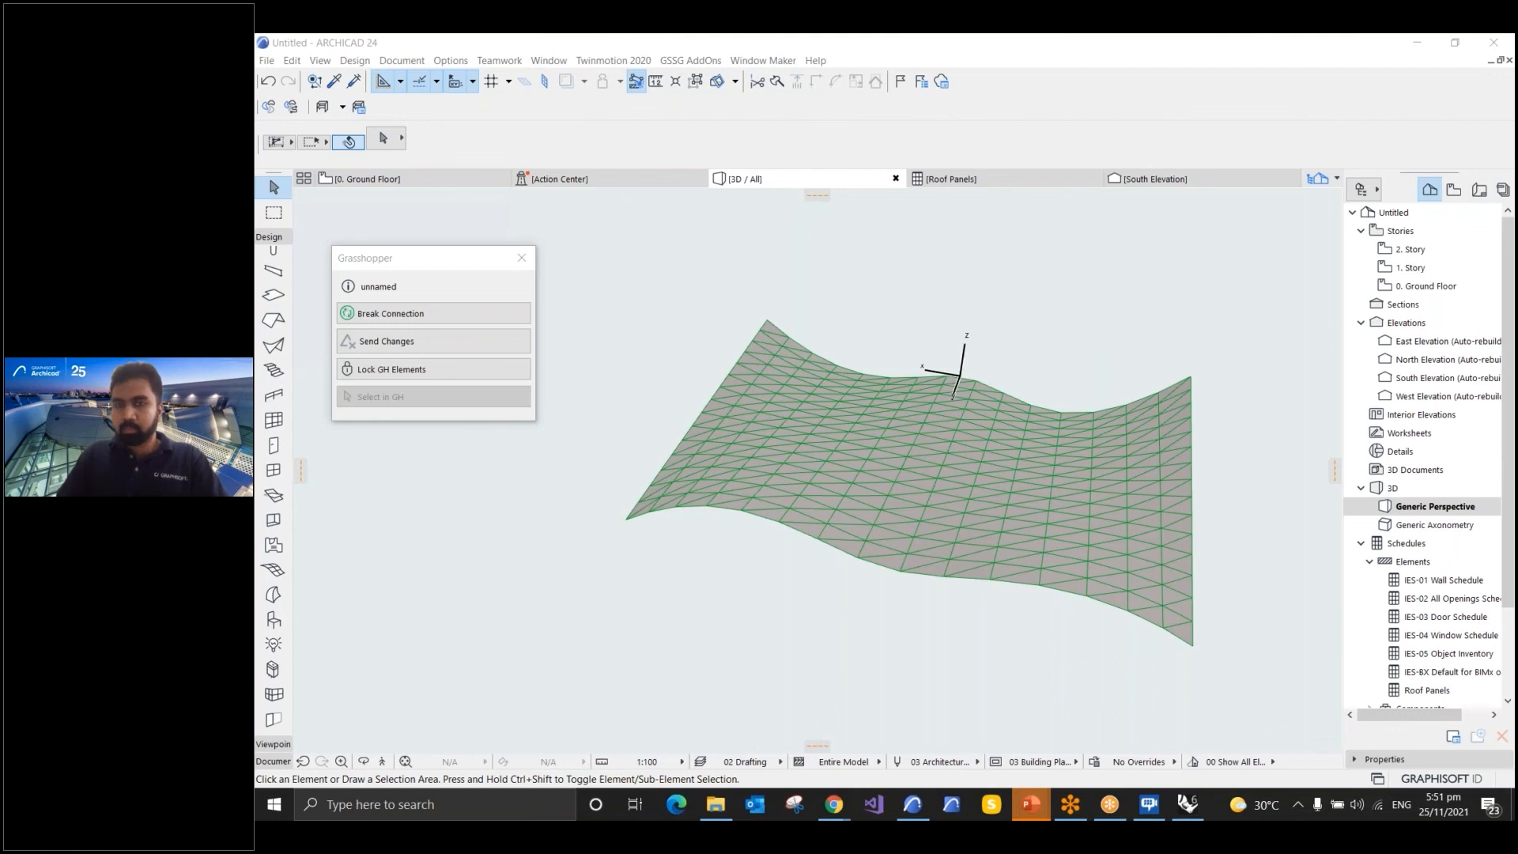
Open the Roof Panels schedule and examine the 2D Plan Preview cell of the first panel row
double_click(1430, 692)
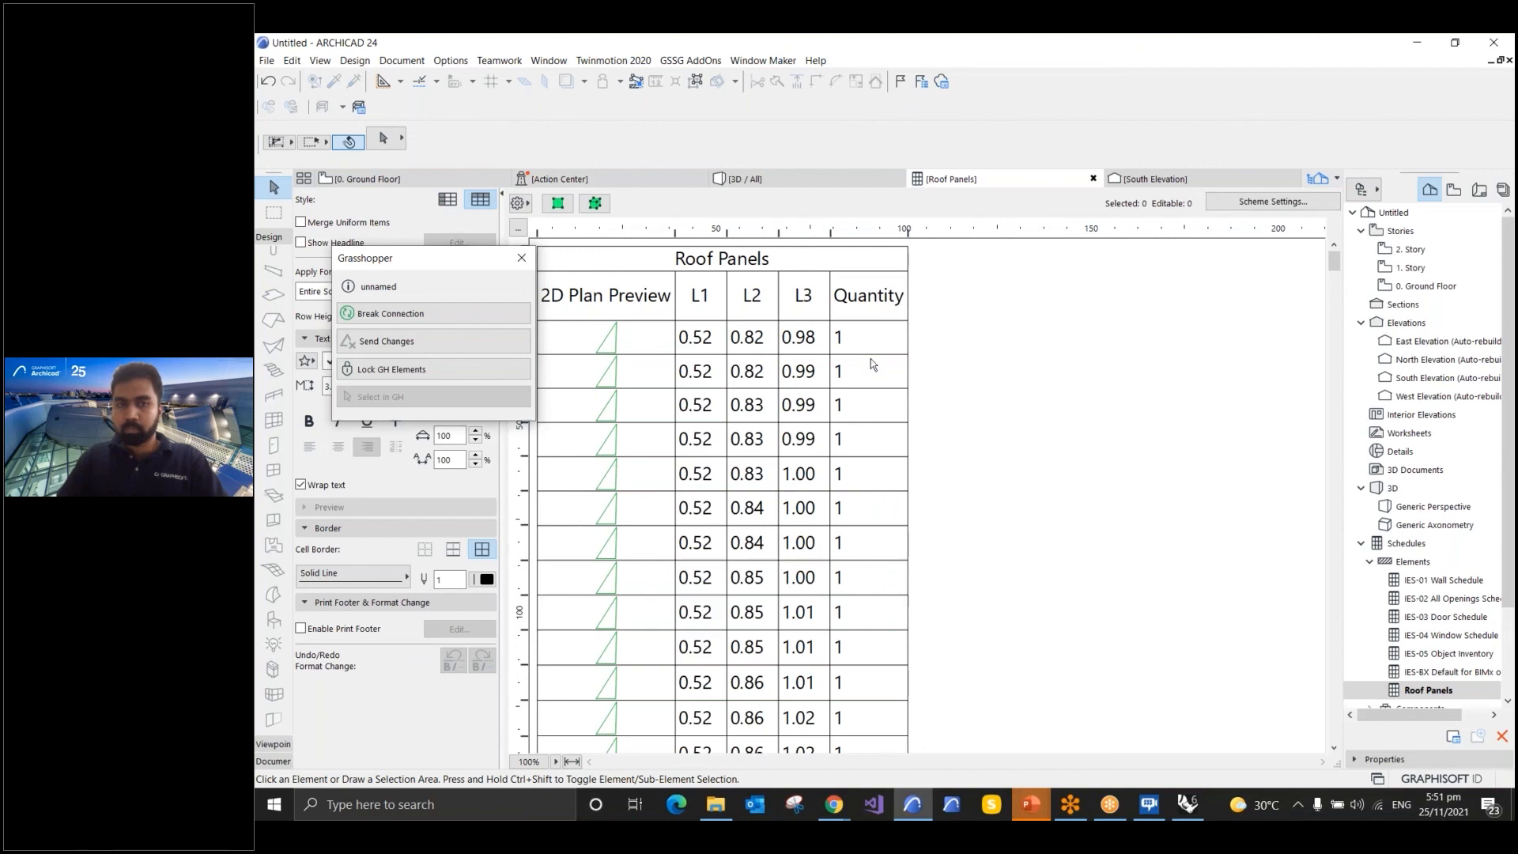
click(628, 333)
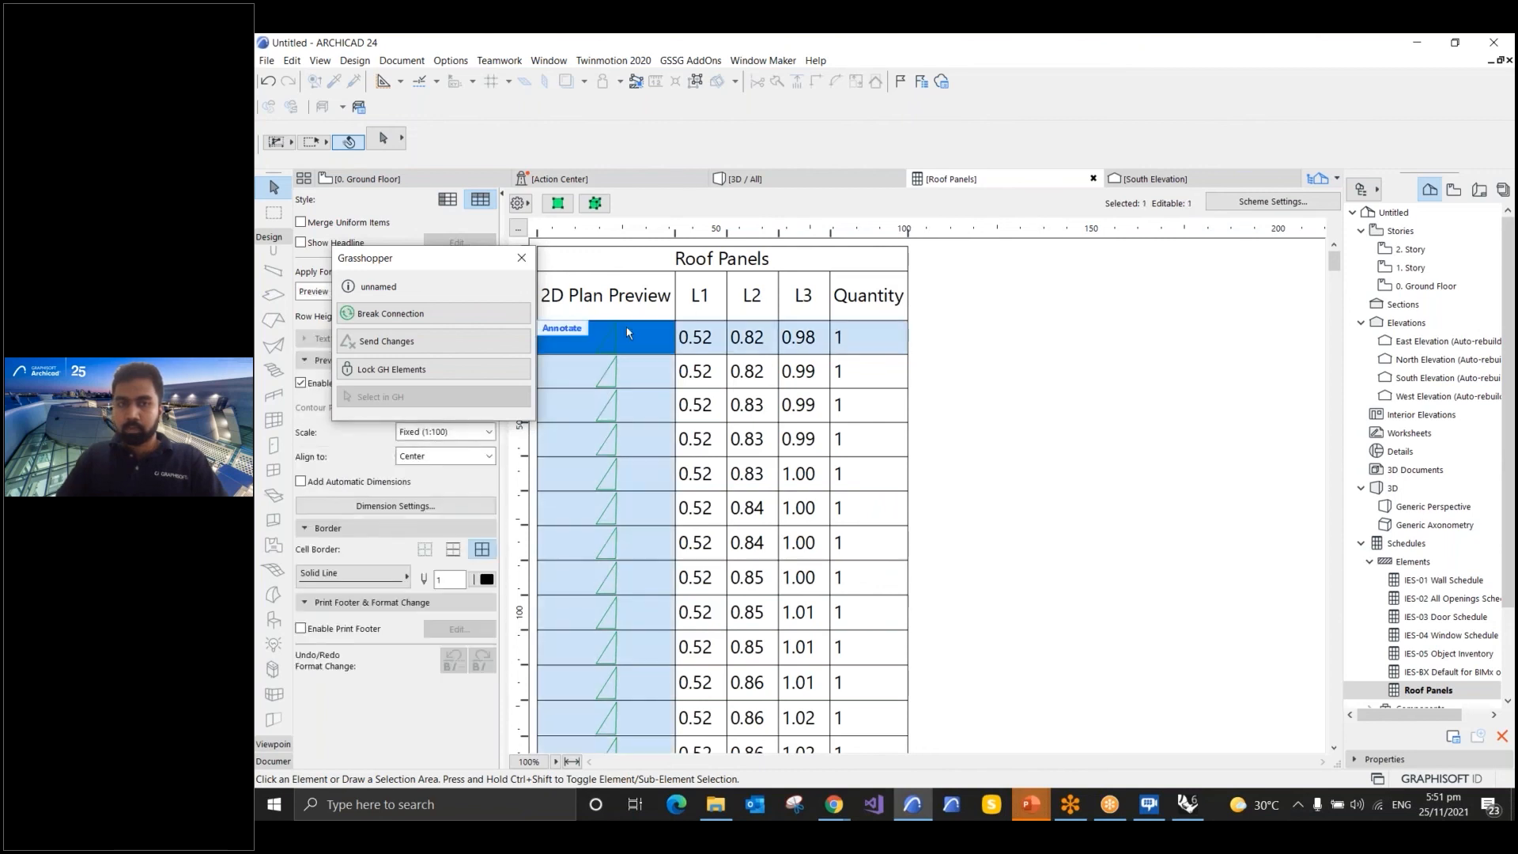
click(983, 325)
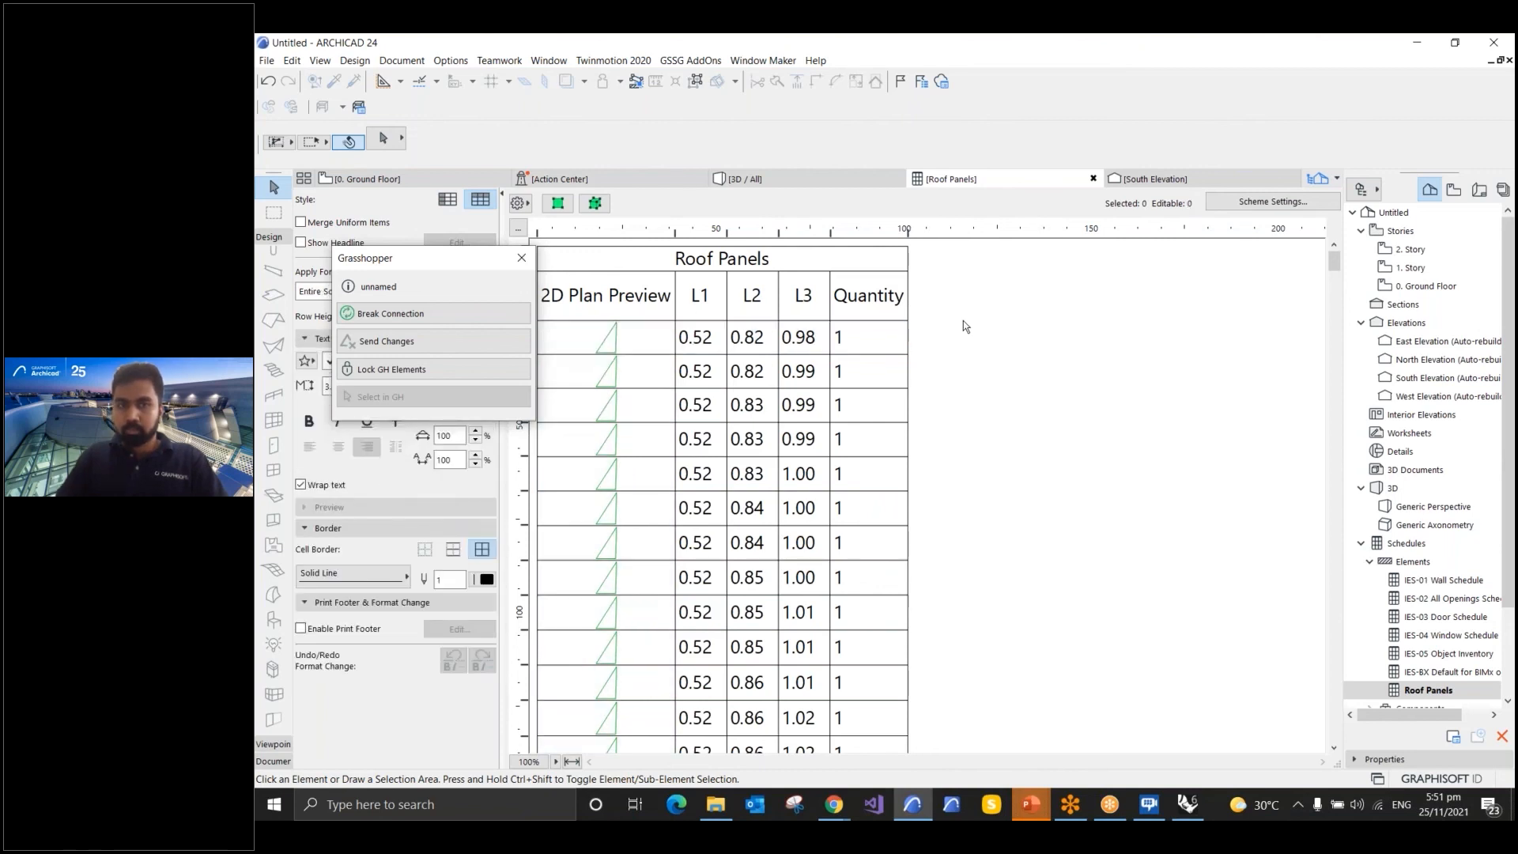
click(637, 352)
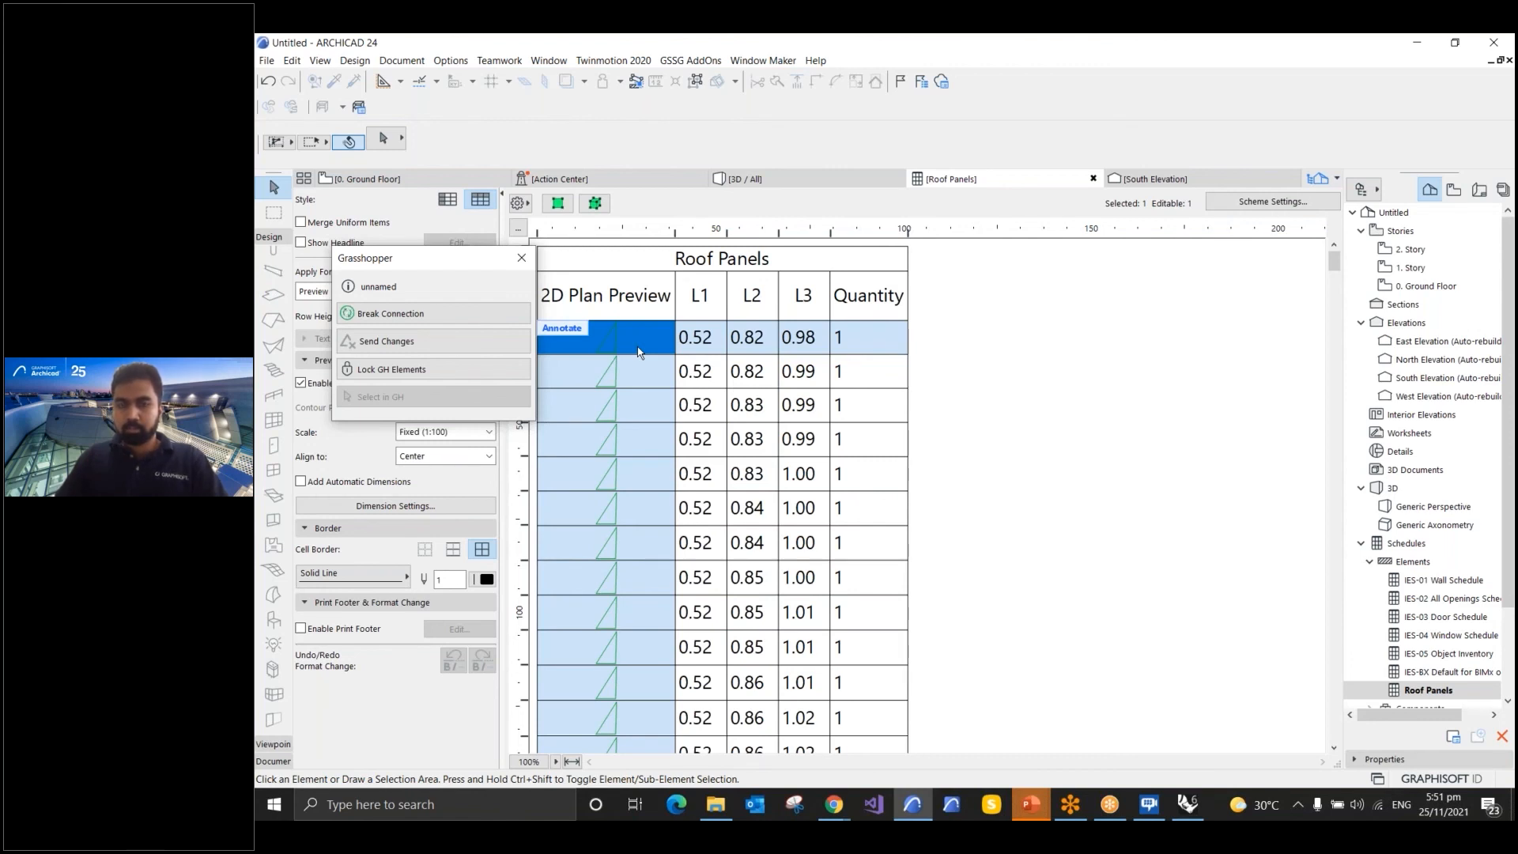
click(948, 332)
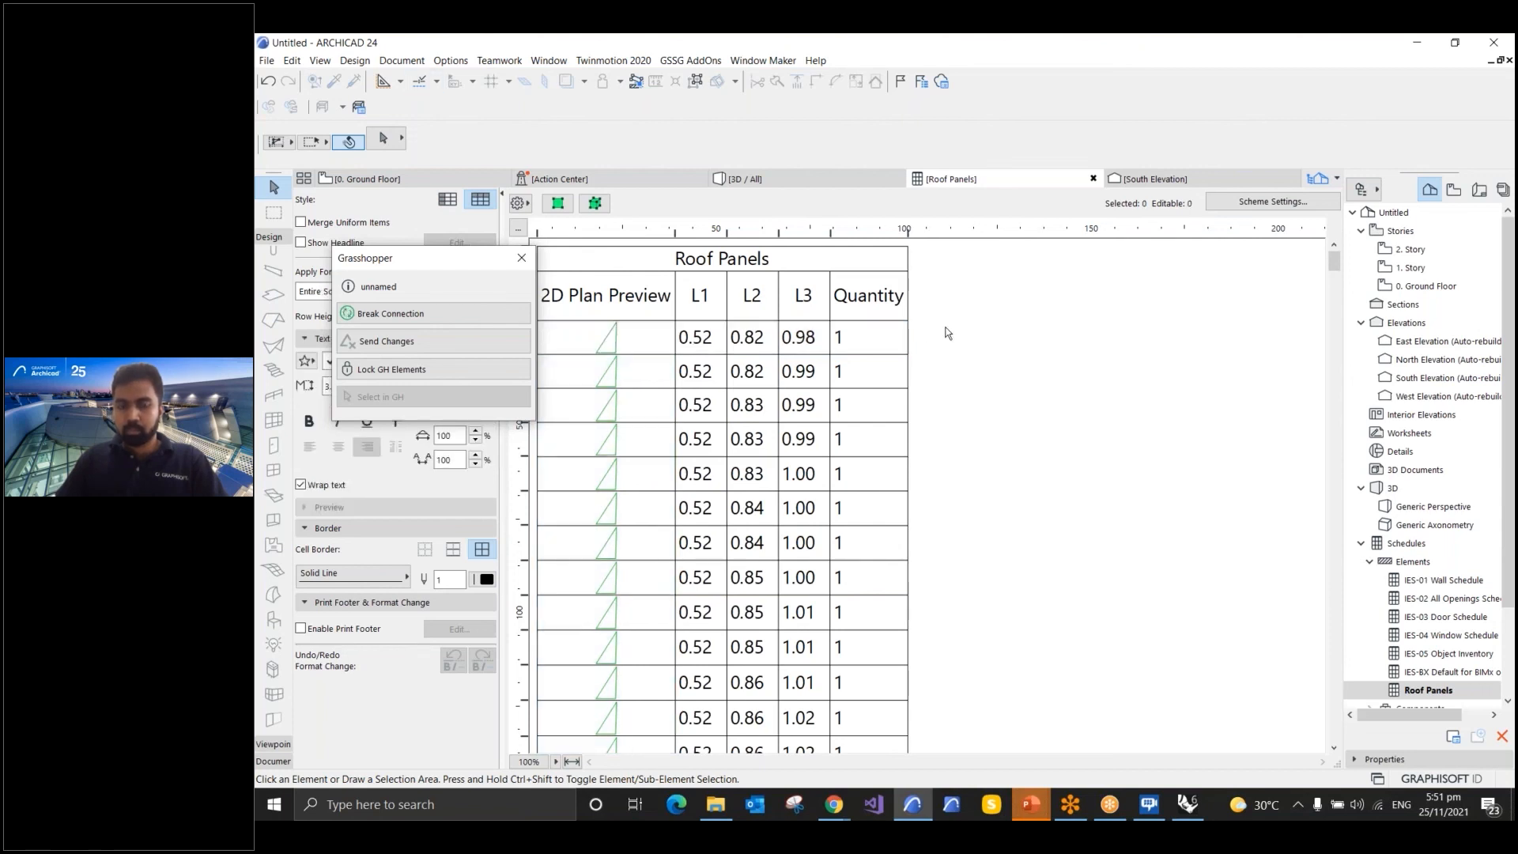
click(639, 340)
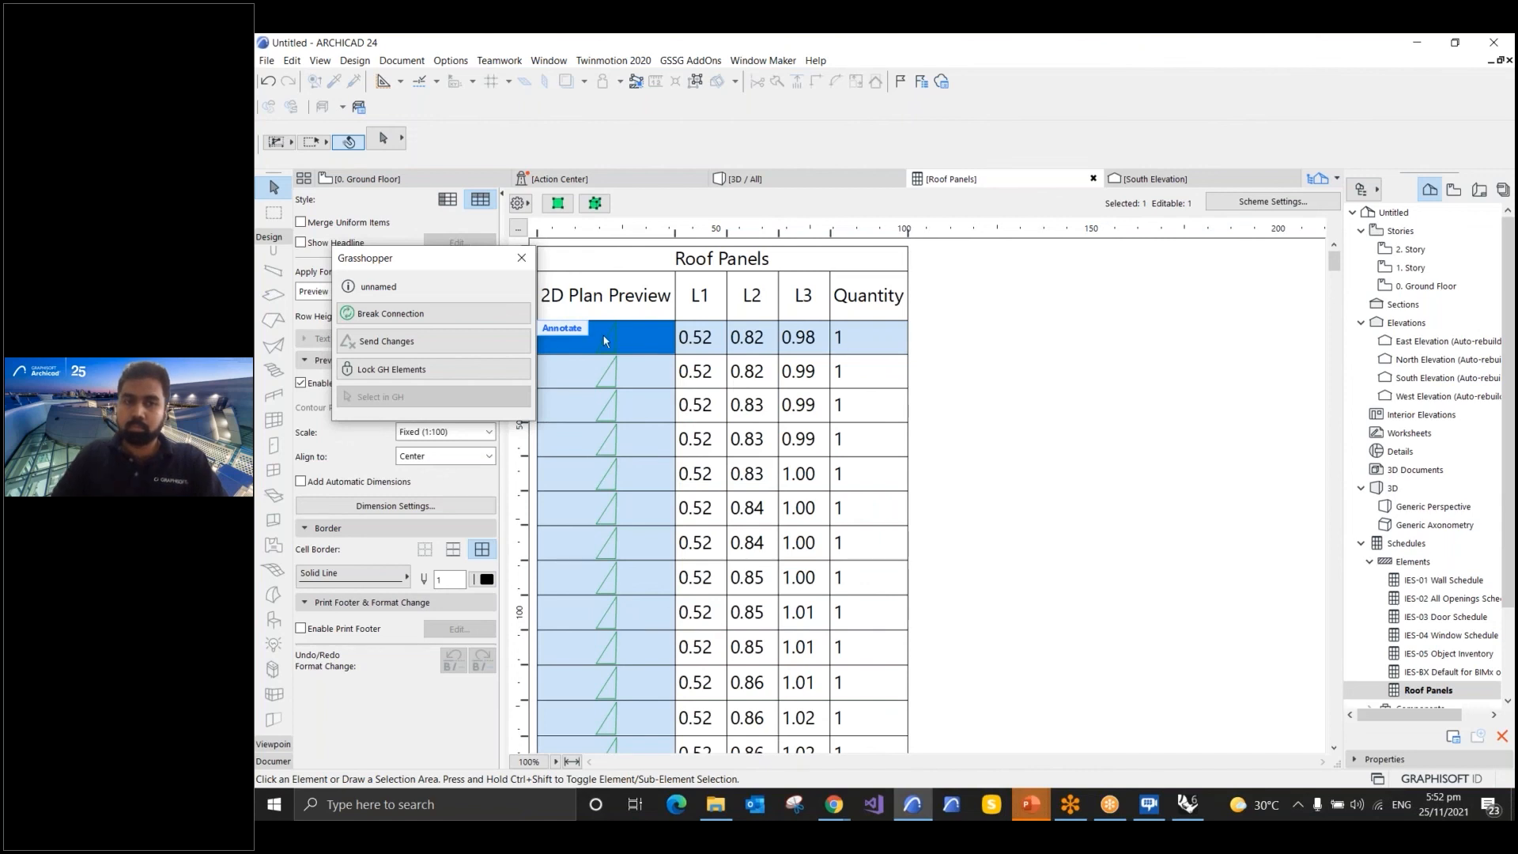
click(942, 342)
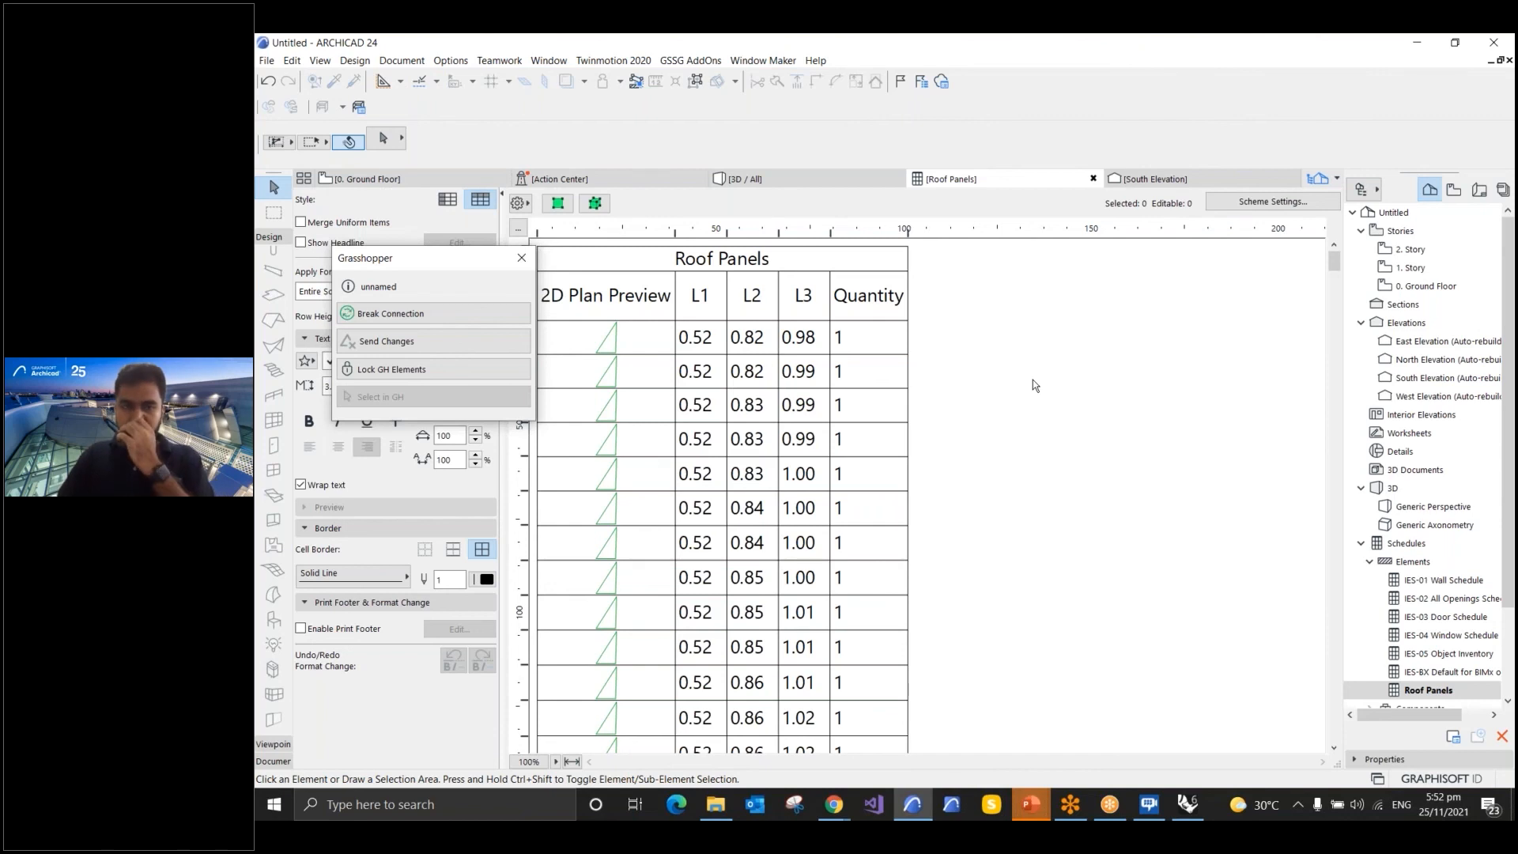
On the Ground Floor plan, open one roof panel's object settings, review its Geometry coordinates and 2D representation, and cancel without changes
click(468, 176)
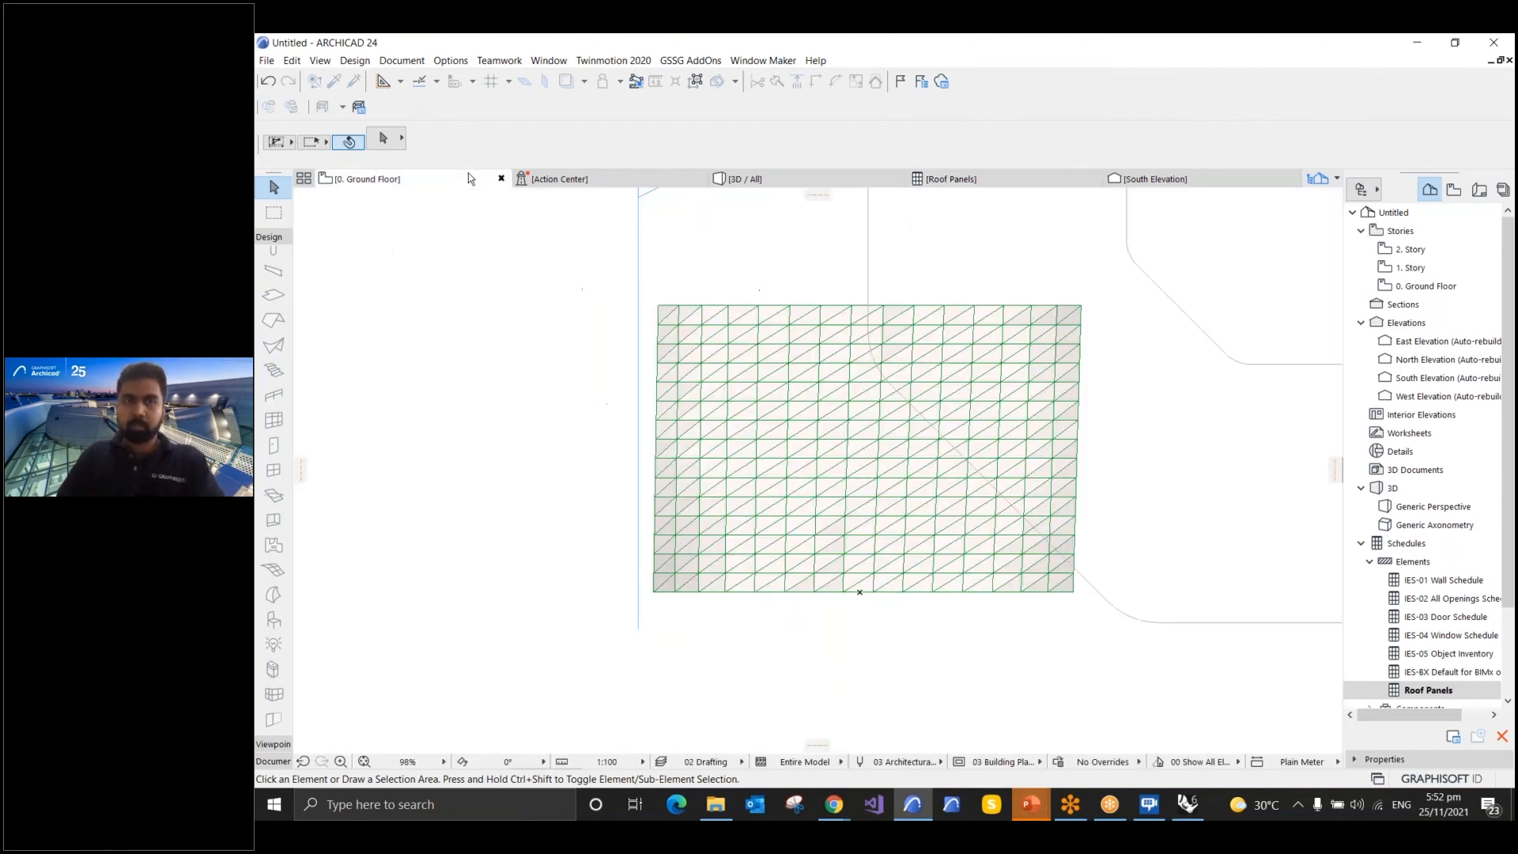
click(814, 383)
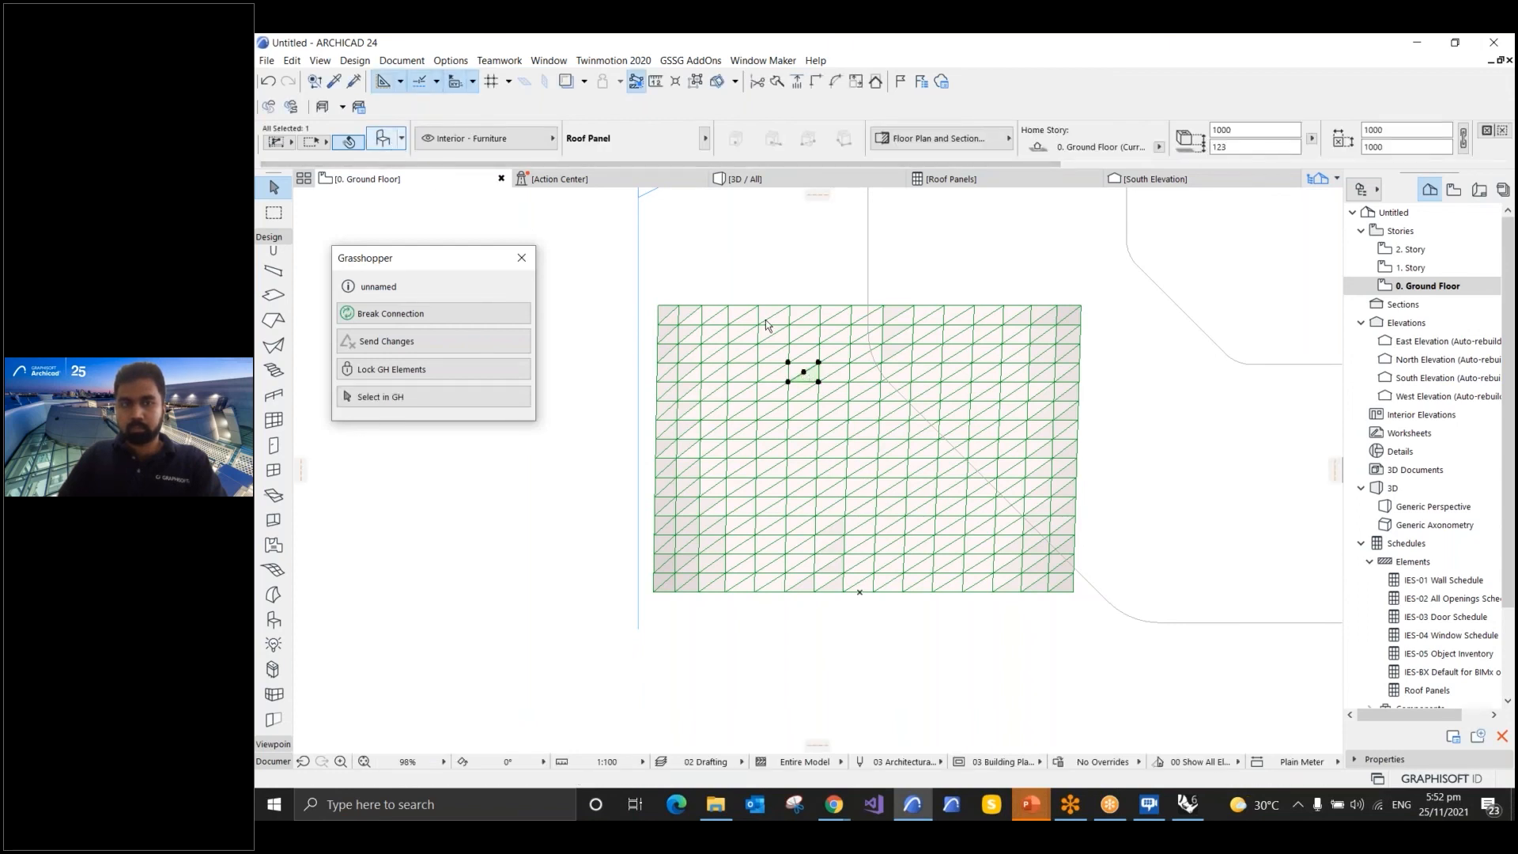
key(ctrl+t)
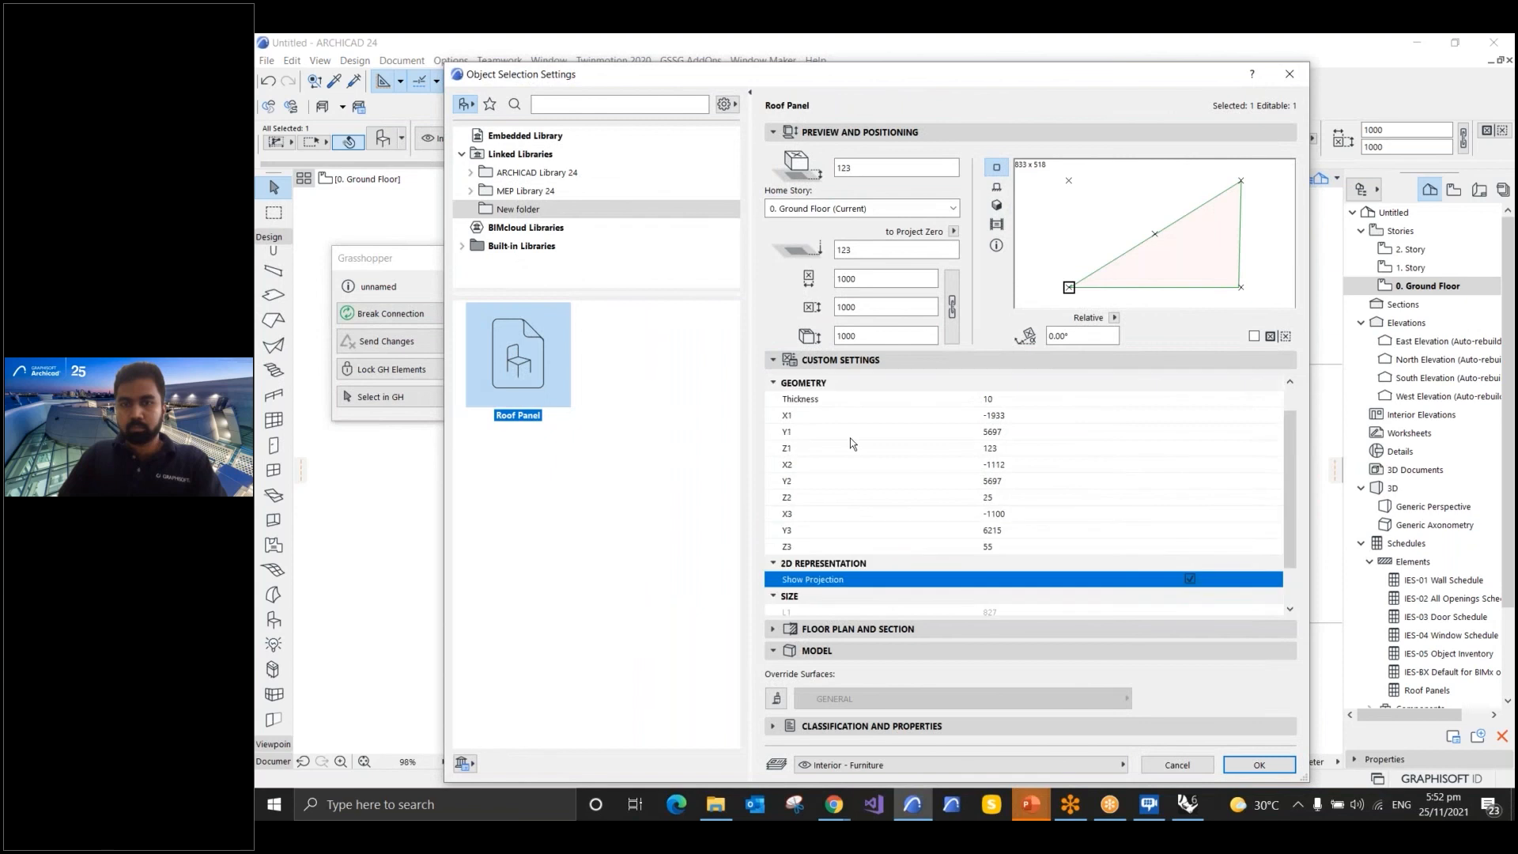
scroll(850, 438, up, 1)
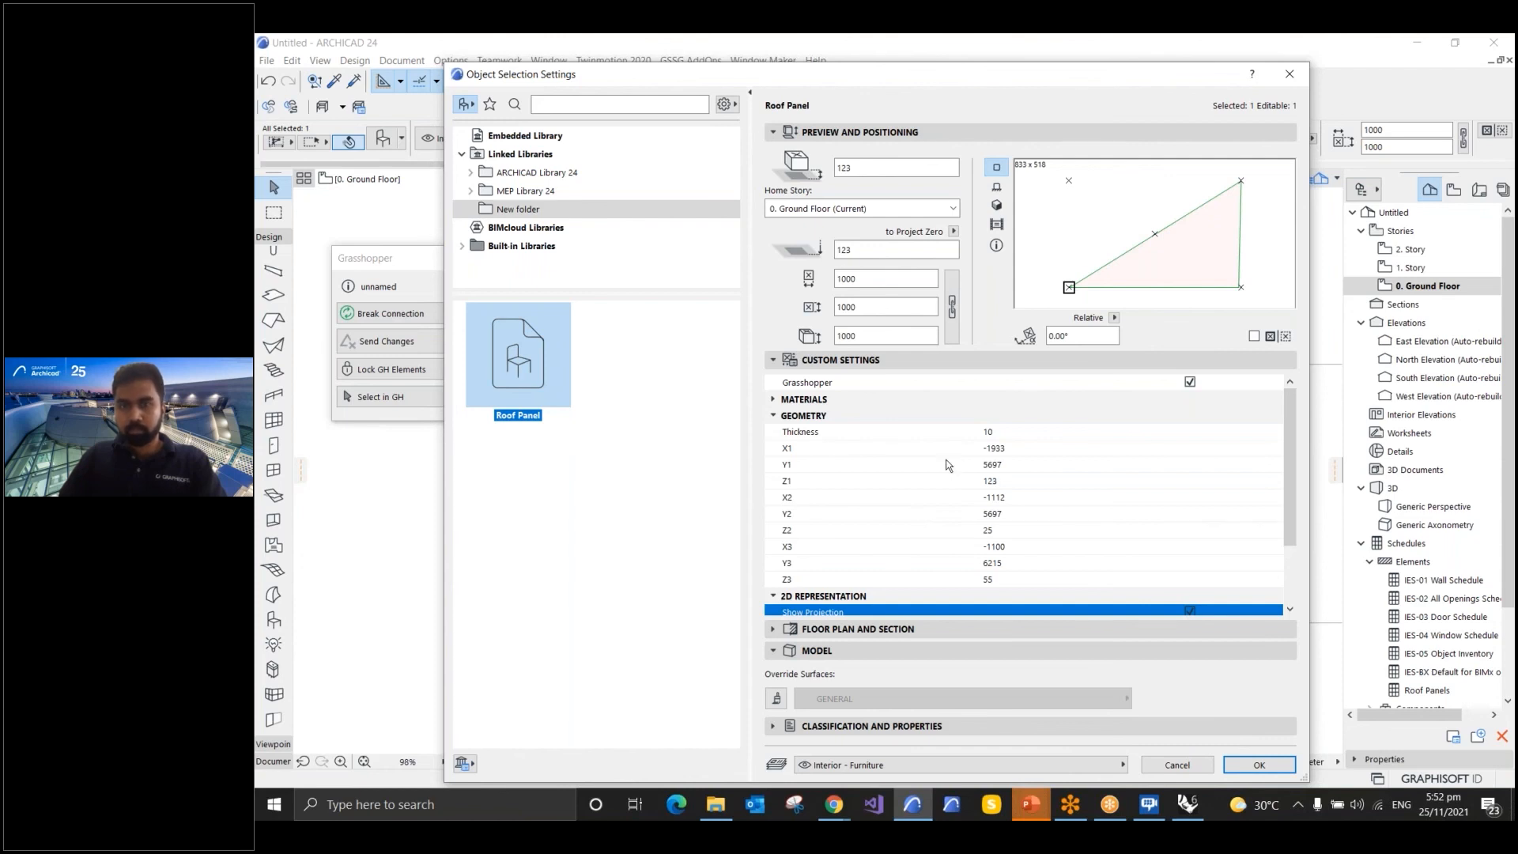
scroll(948, 465, down, 3)
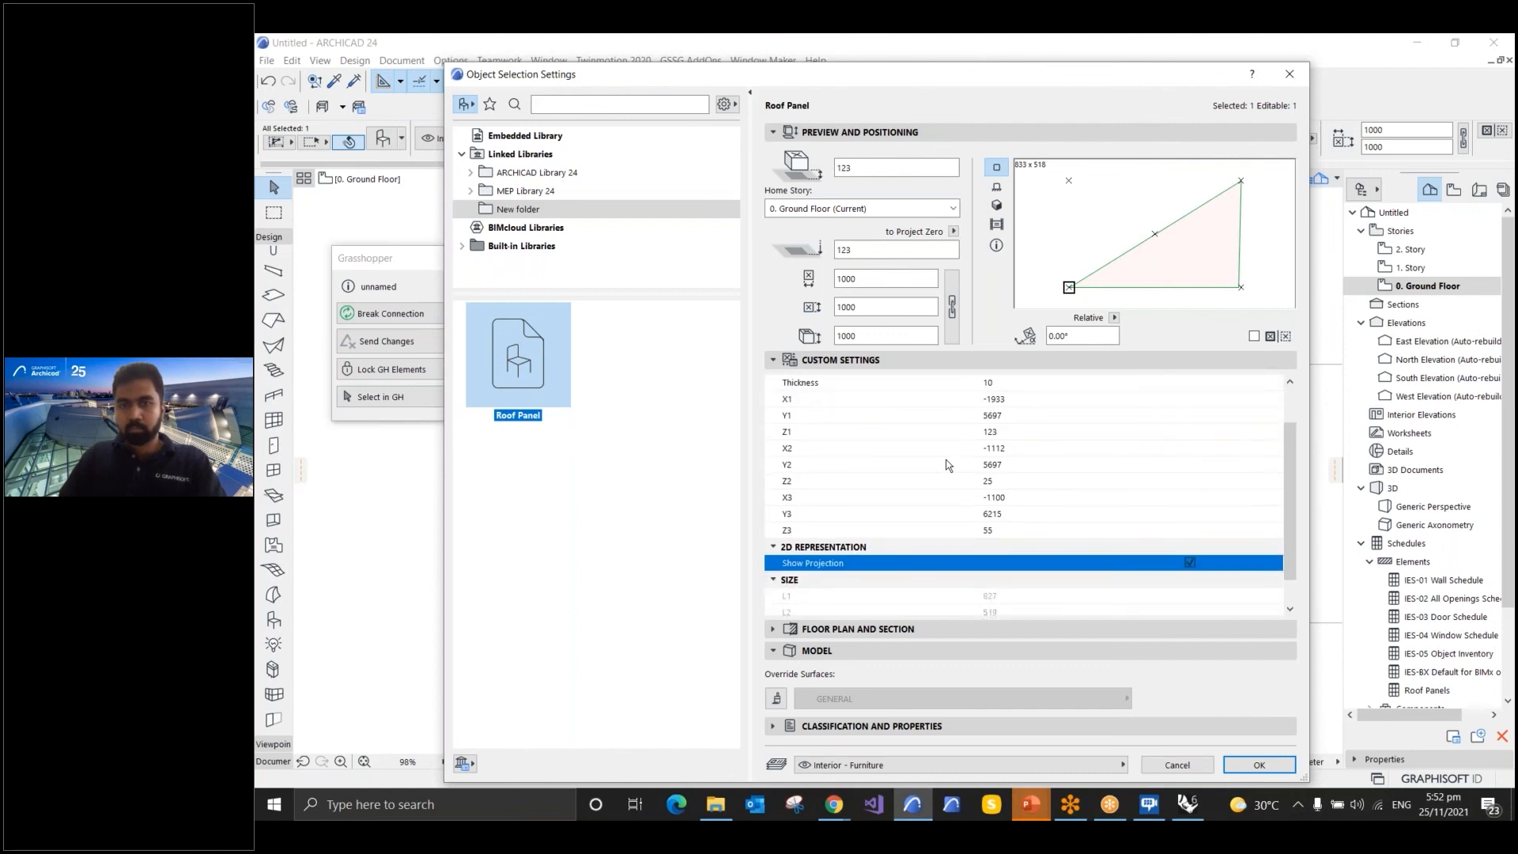
scroll(948, 465, up, 3)
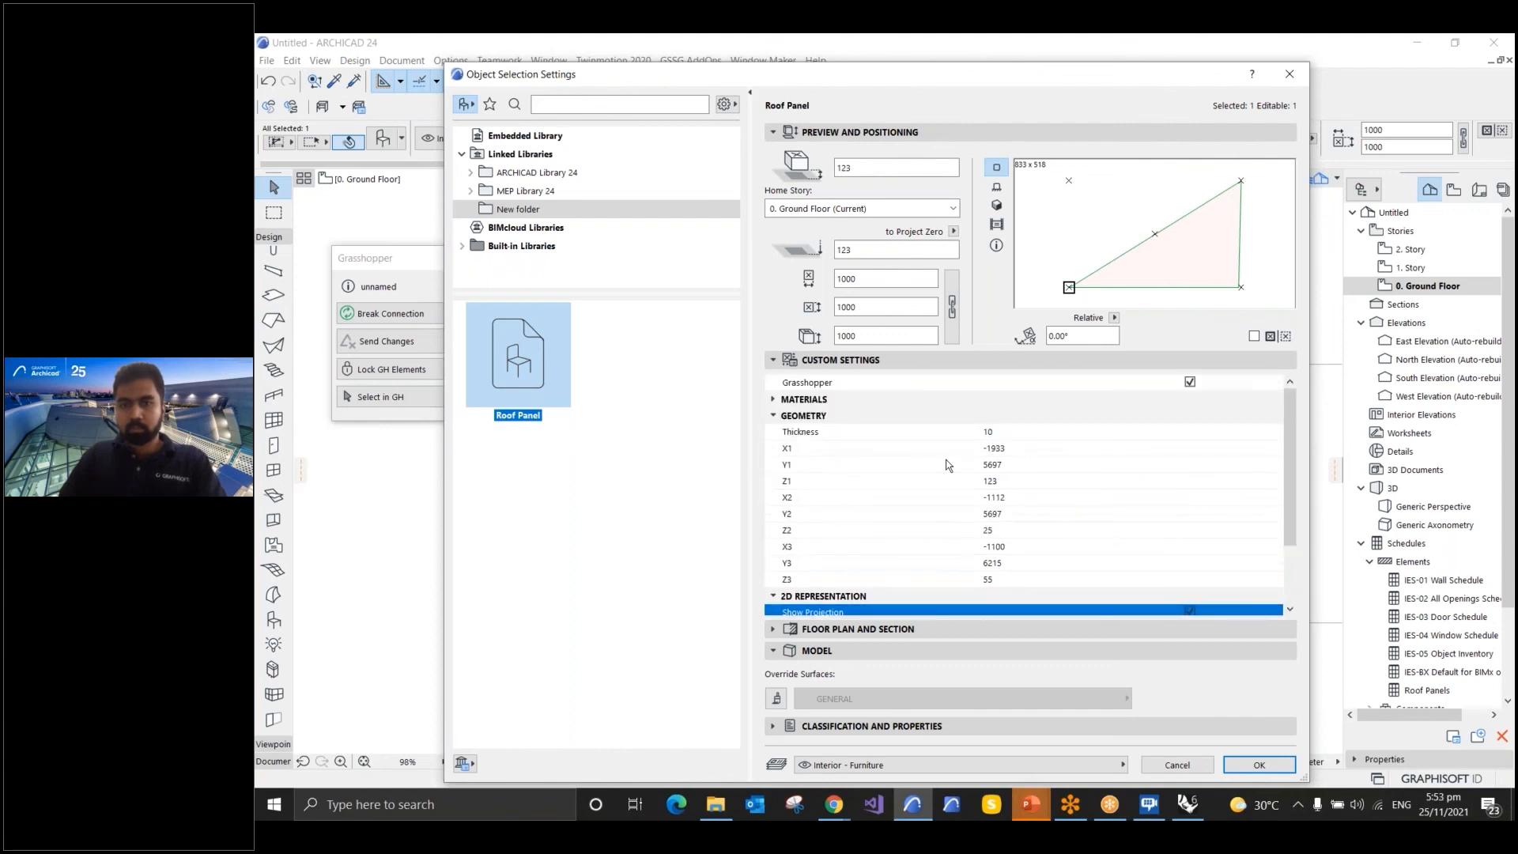
click(1177, 766)
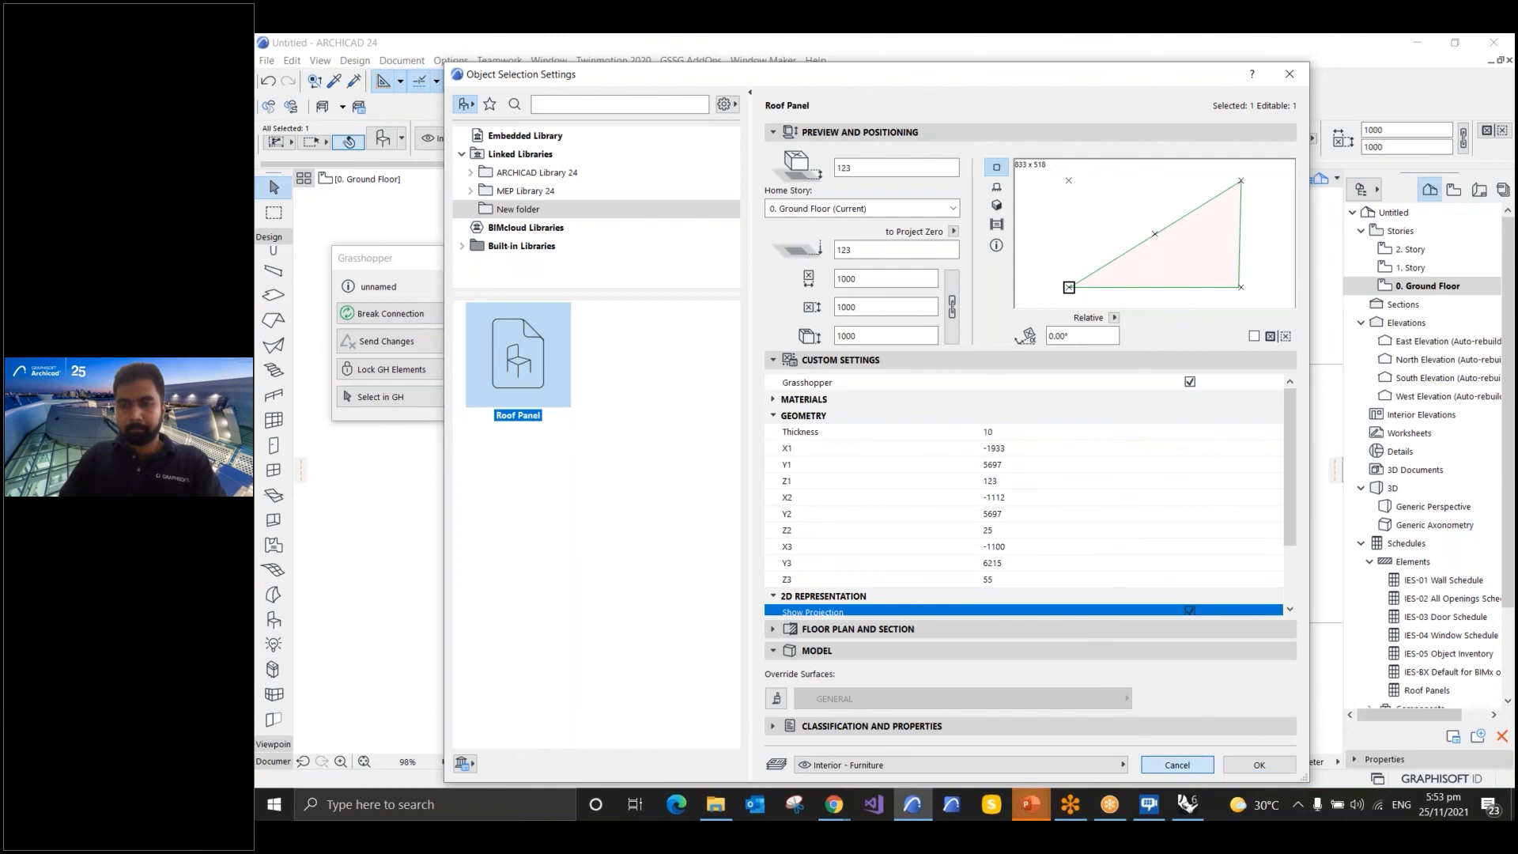
key(Escape)
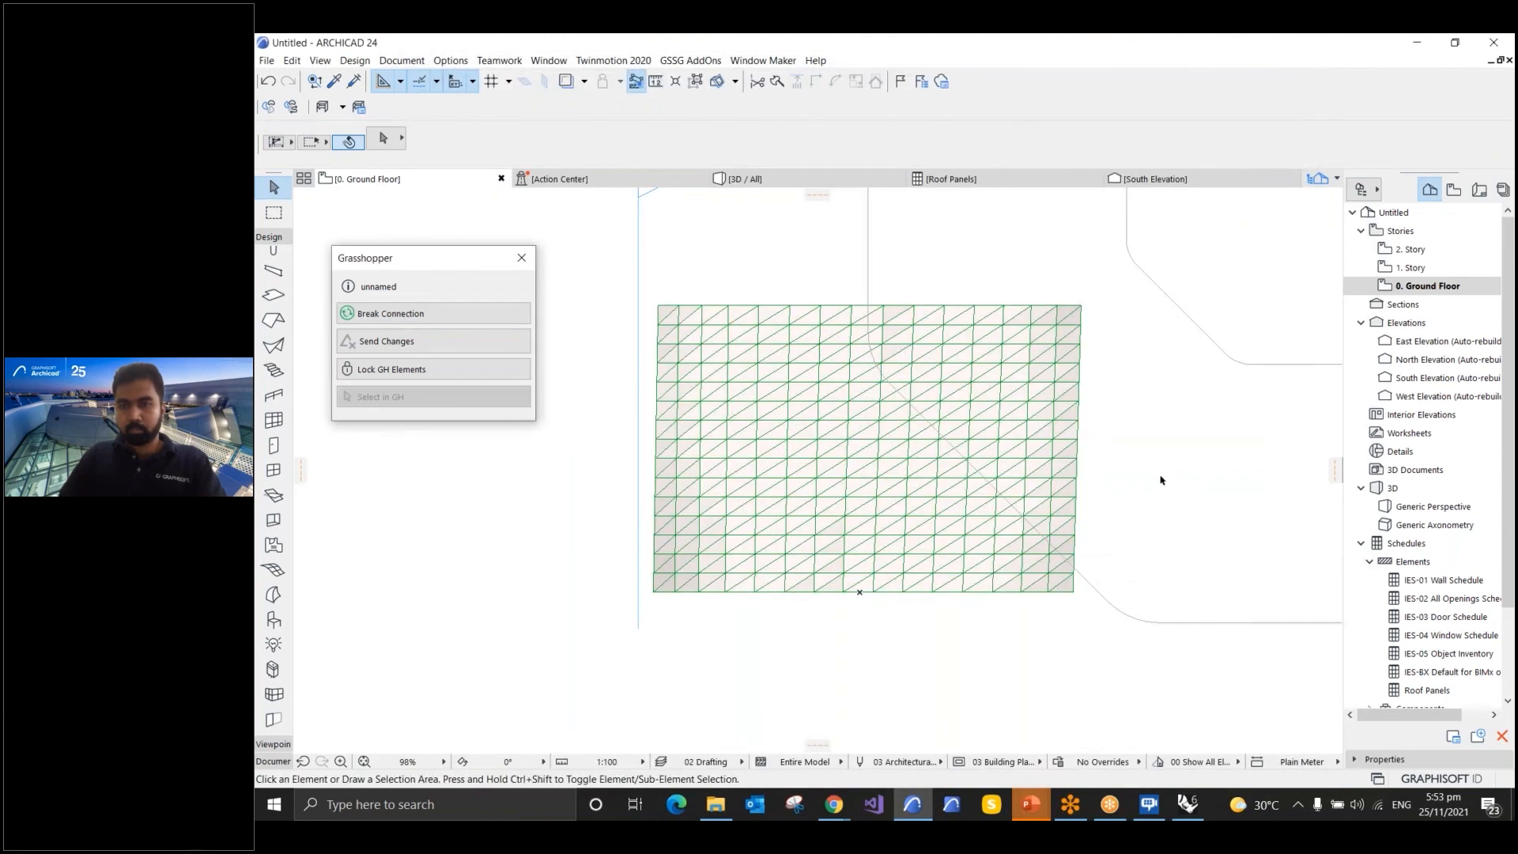